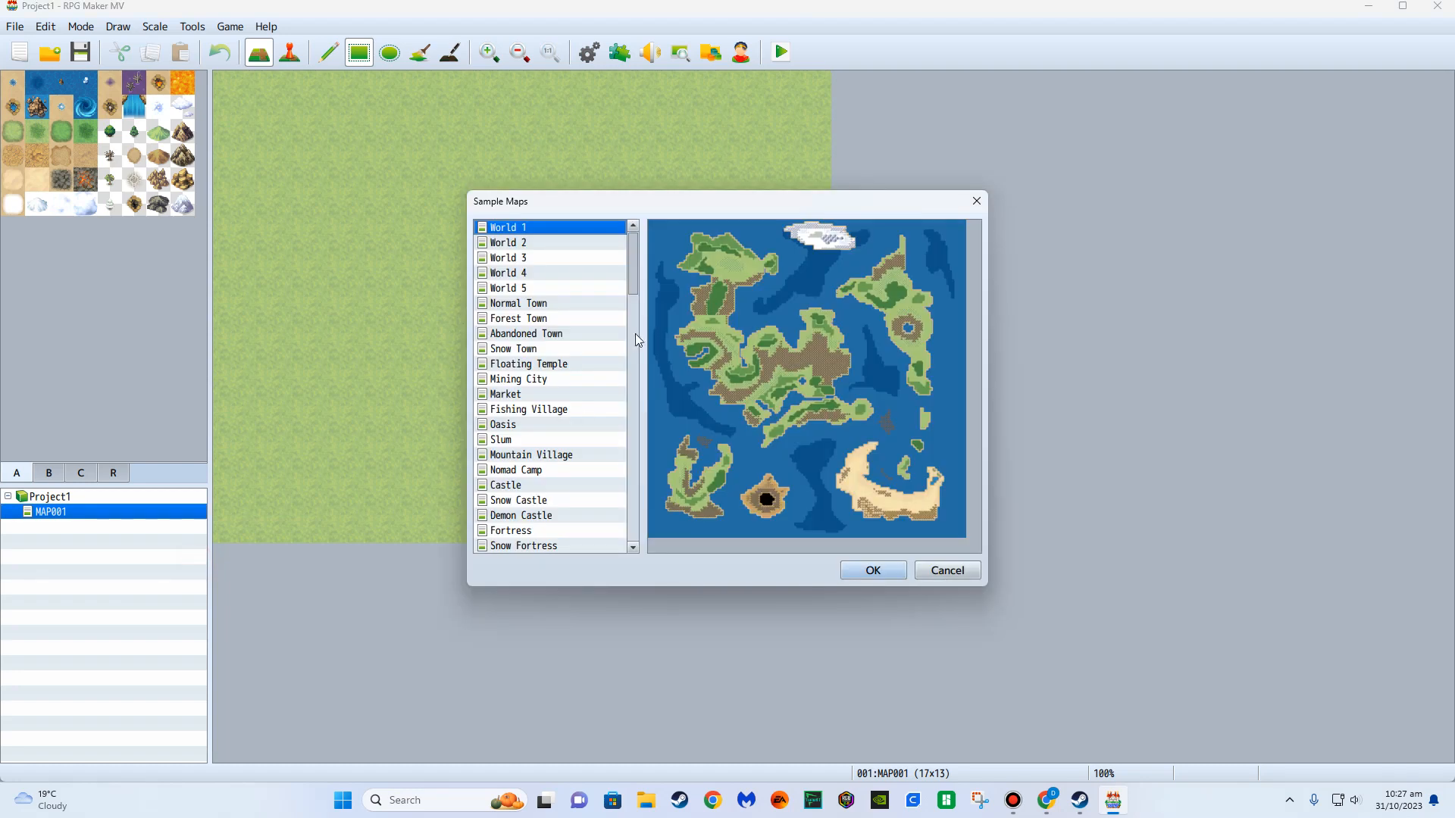
# Browse the sample maps, previewing several towns, and load Mining City into the project.
pyautogui.moveTo(629, 256); pyautogui.dragTo(629, 263)
pyautogui.click(557, 280)
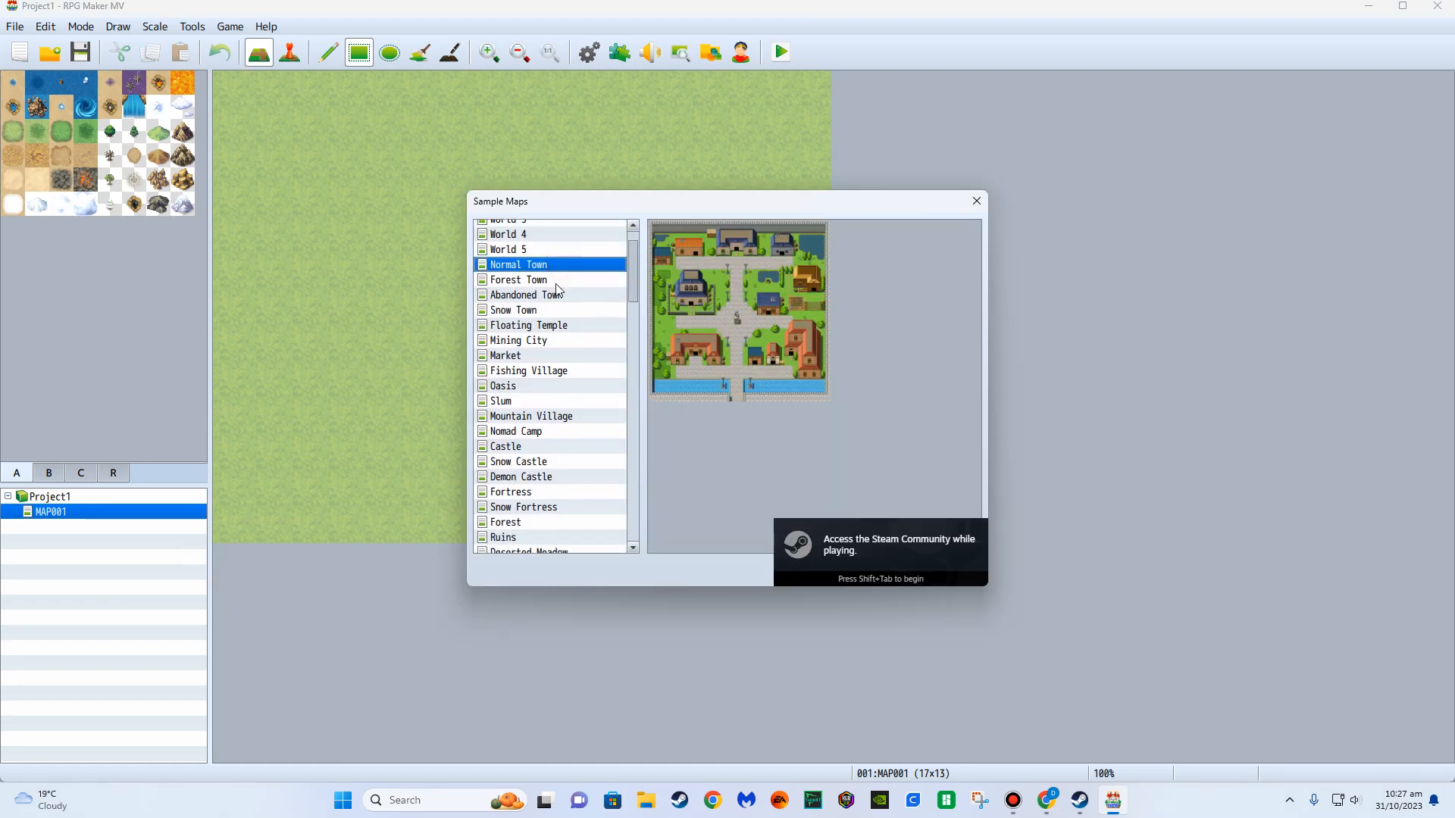
pyautogui.click(555, 297)
pyautogui.click(548, 310)
pyautogui.click(549, 326)
pyautogui.click(546, 310)
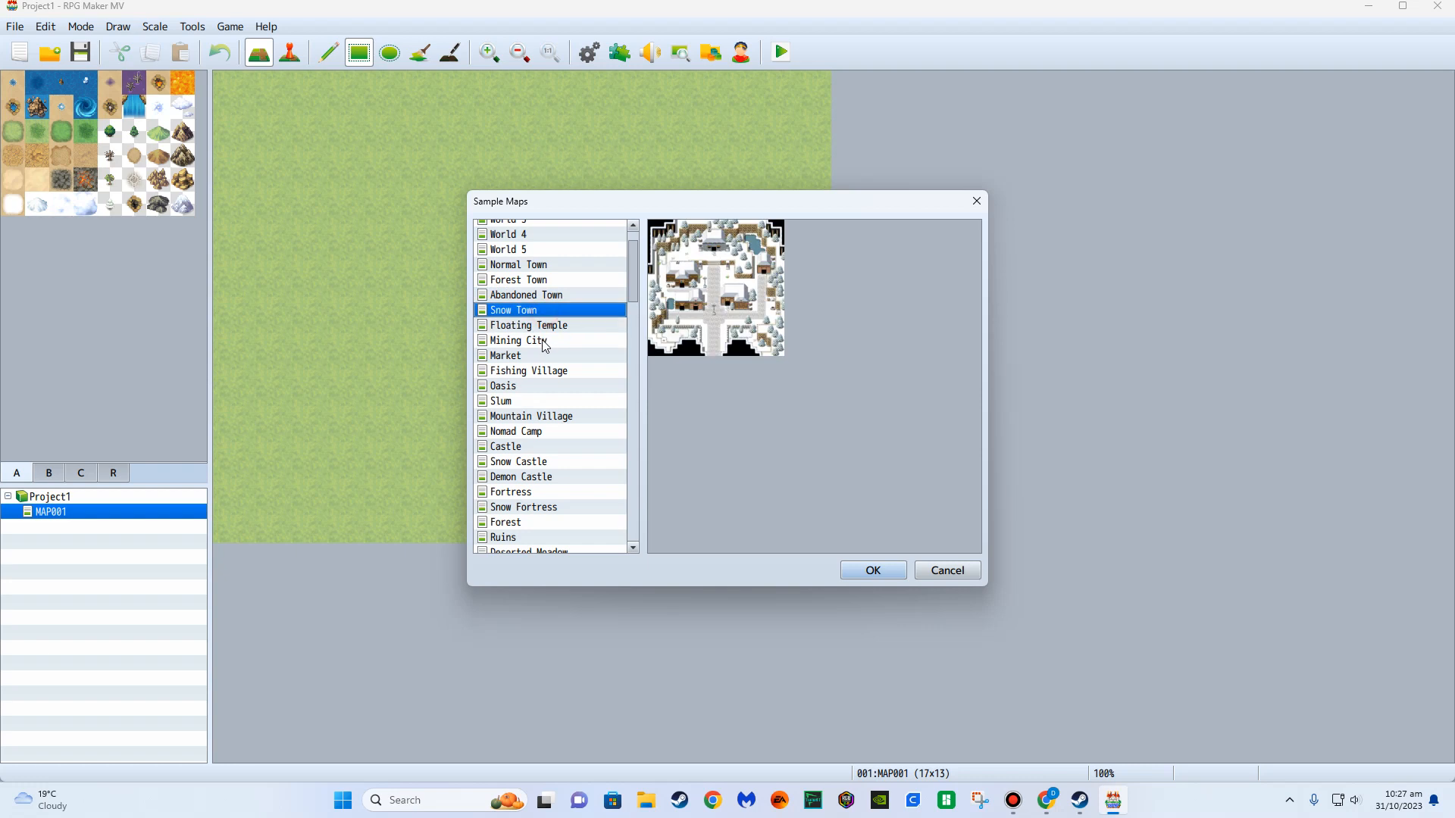
pyautogui.click(544, 343)
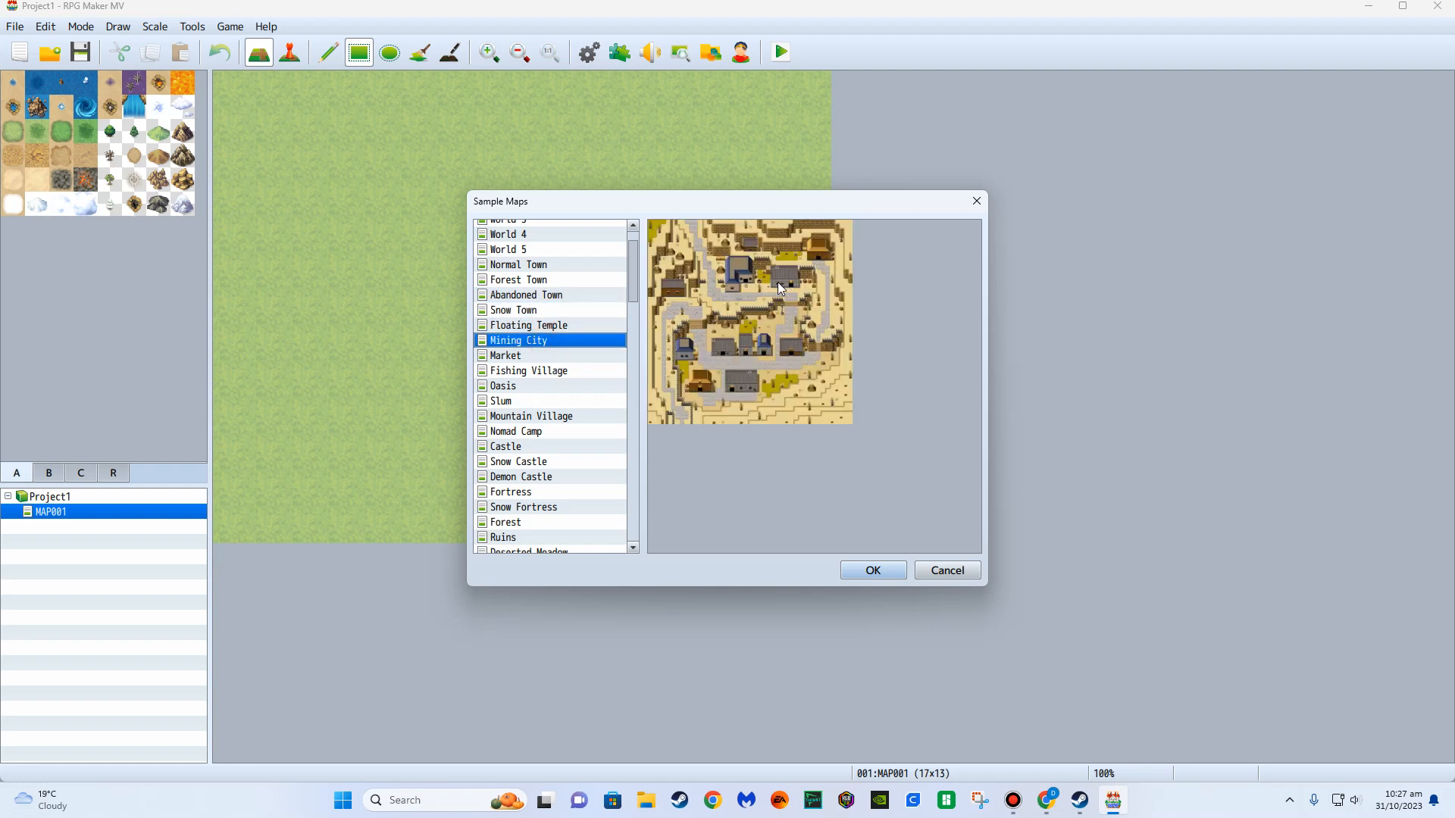
pyautogui.doubleClick(551, 343)
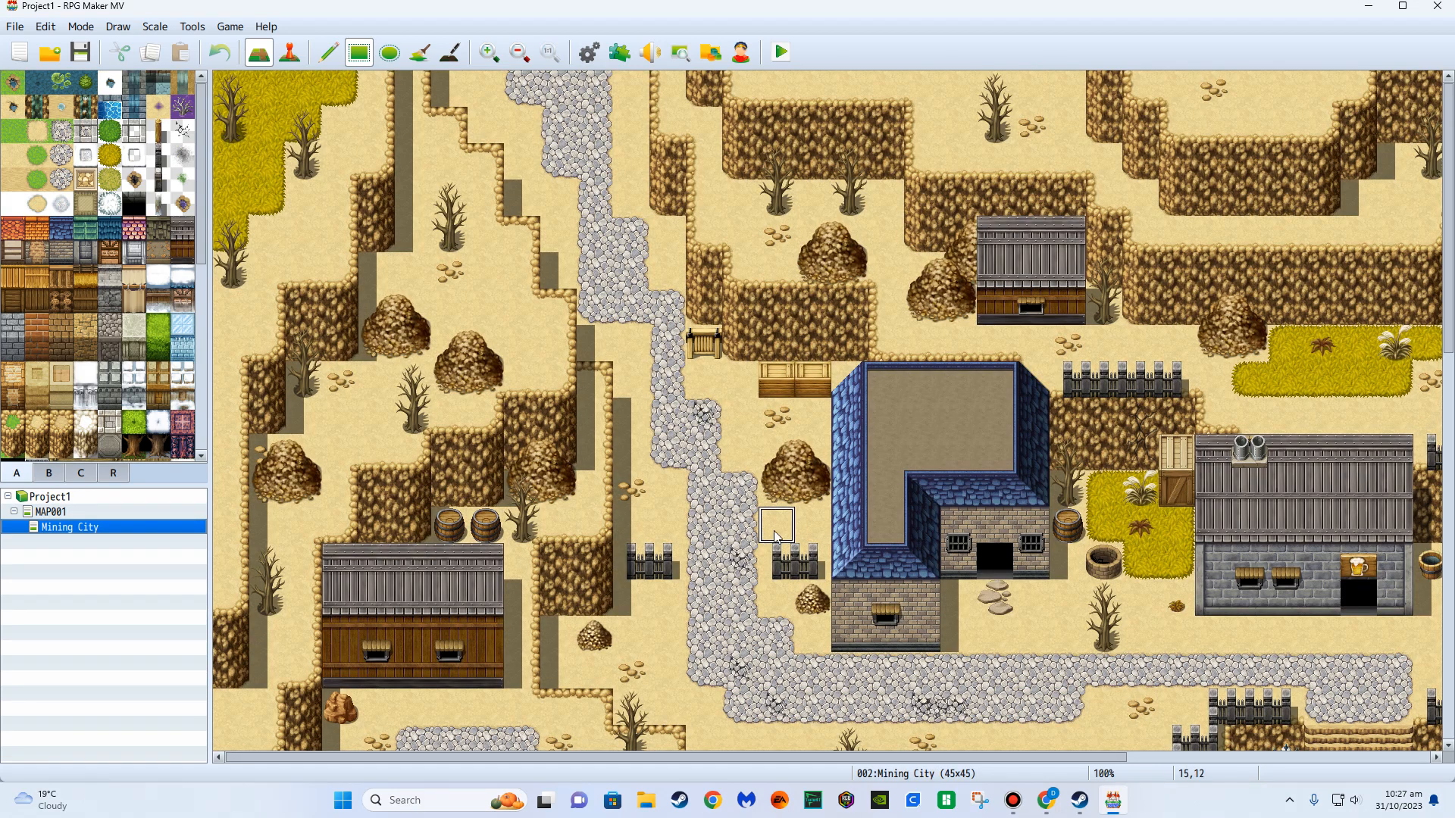
# Copy the existing wooden stairs tiles and place them on the cliff just east of the grey-roofed wooden house.
pyautogui.scroll(-1, 775, 535)
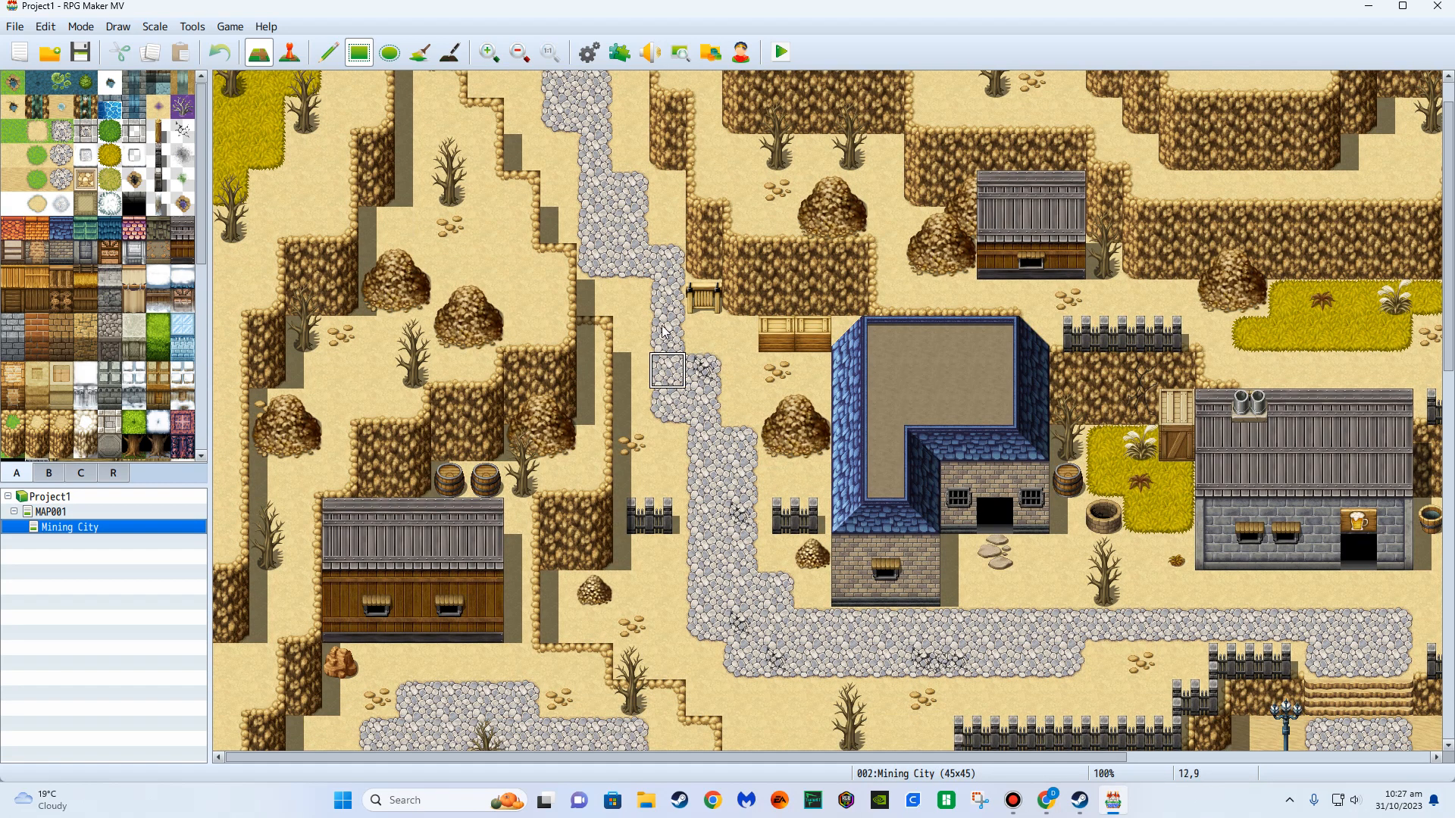
pyautogui.click(519, 53)
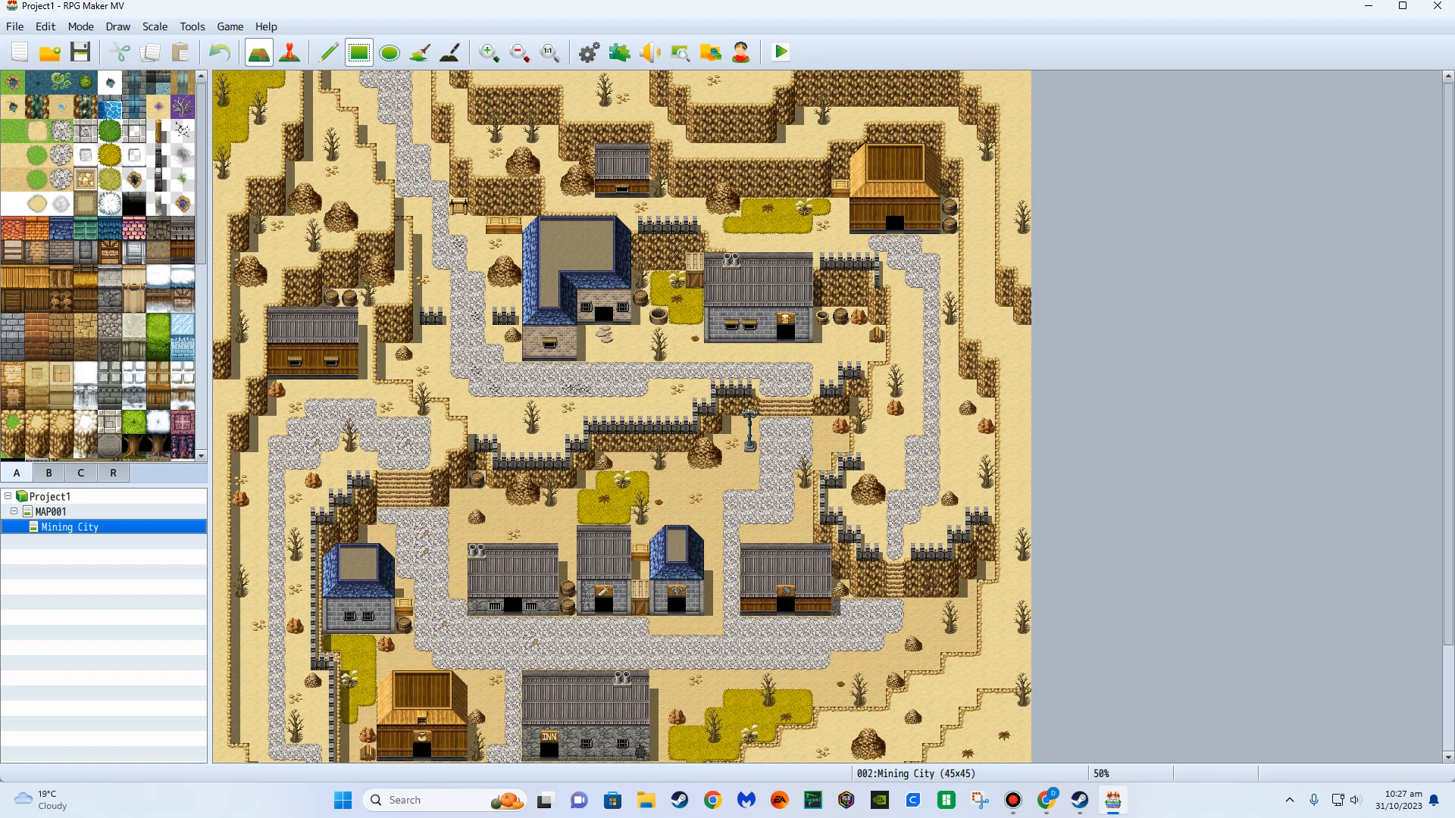
pyautogui.moveTo(1444, 405); pyautogui.dragTo(1272, 517)
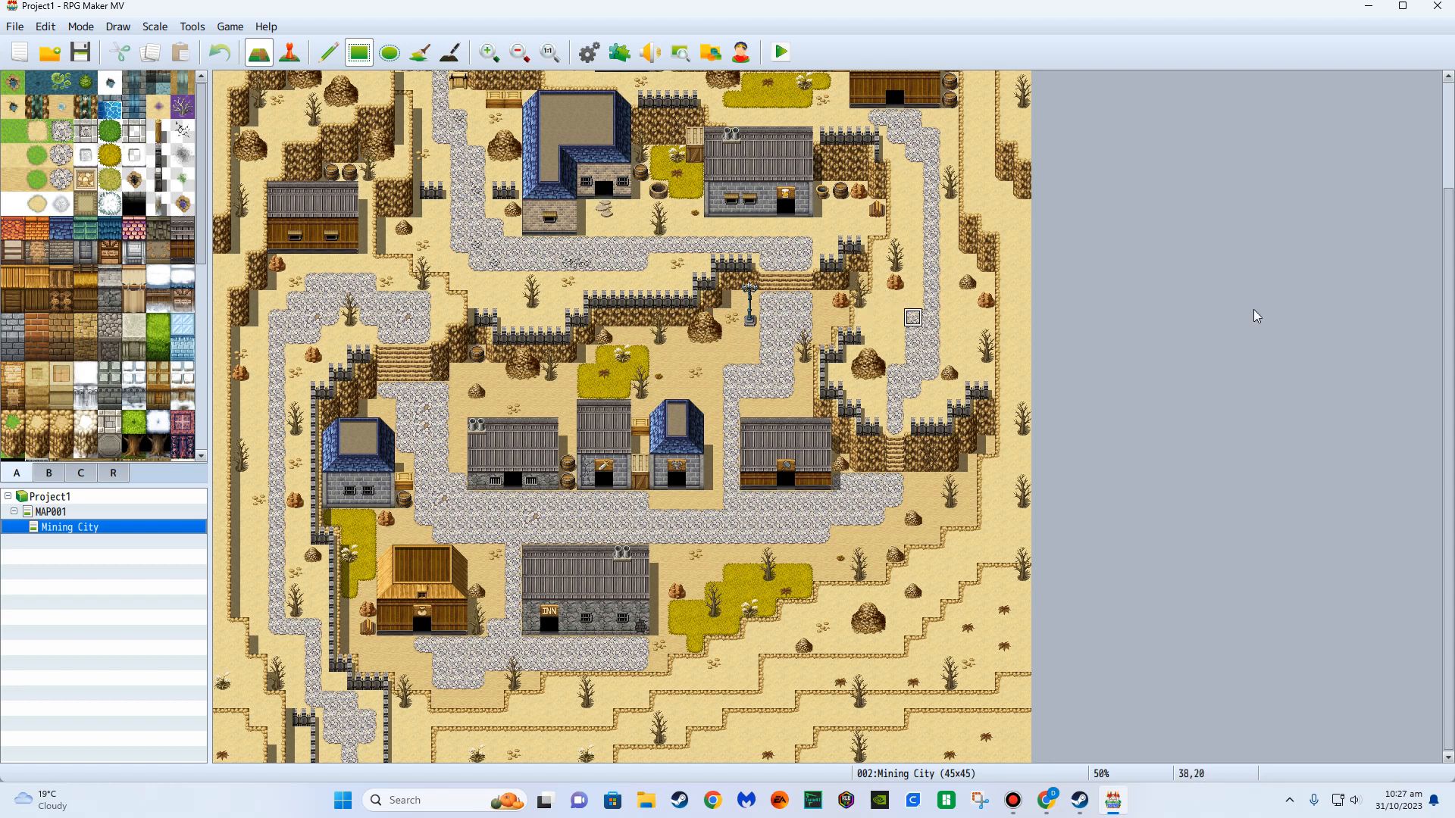
pyautogui.scroll(3, 1435, 247)
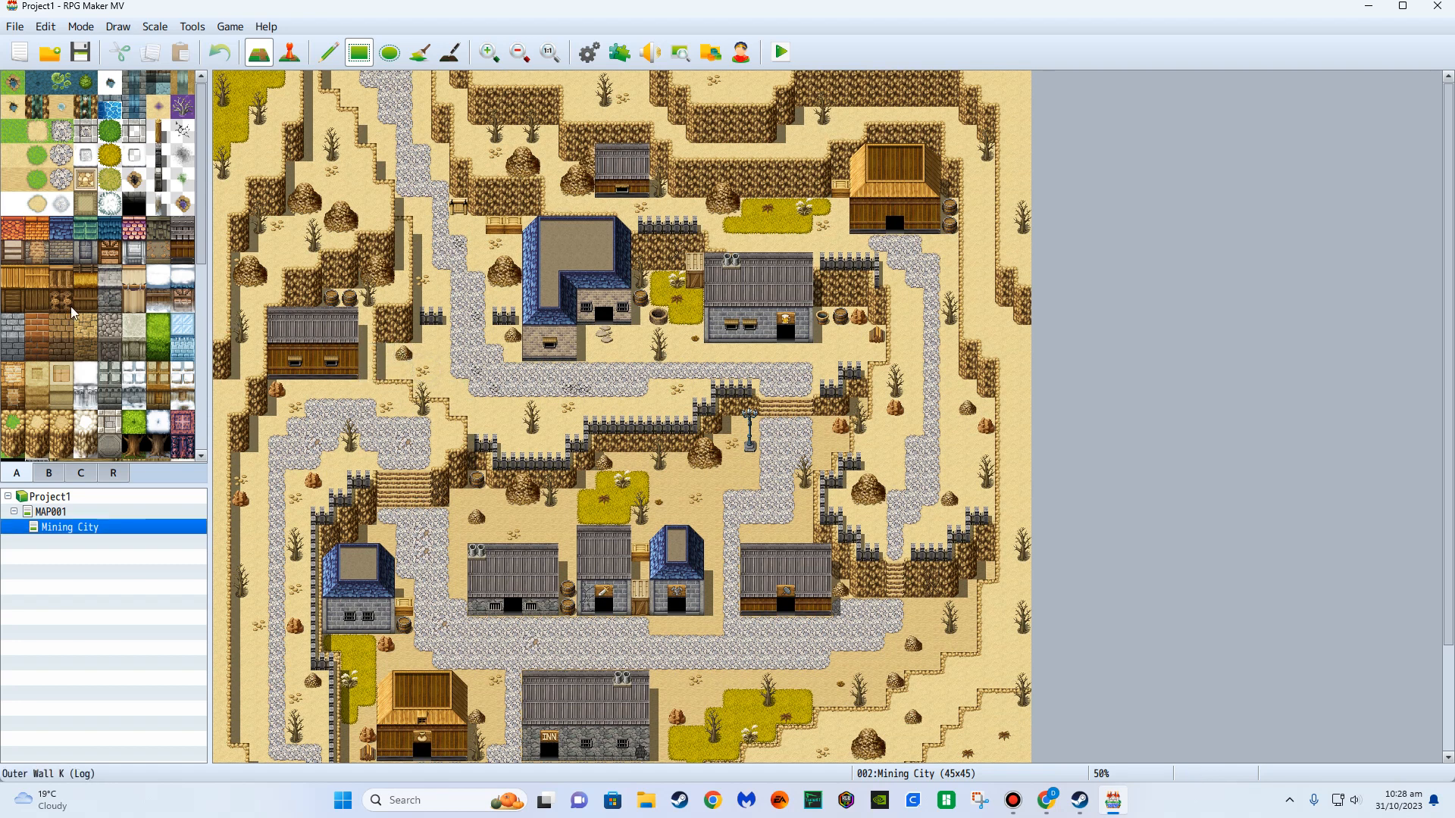
pyautogui.scroll(-5, 113, 315)
pyautogui.scroll(-3, 74, 313)
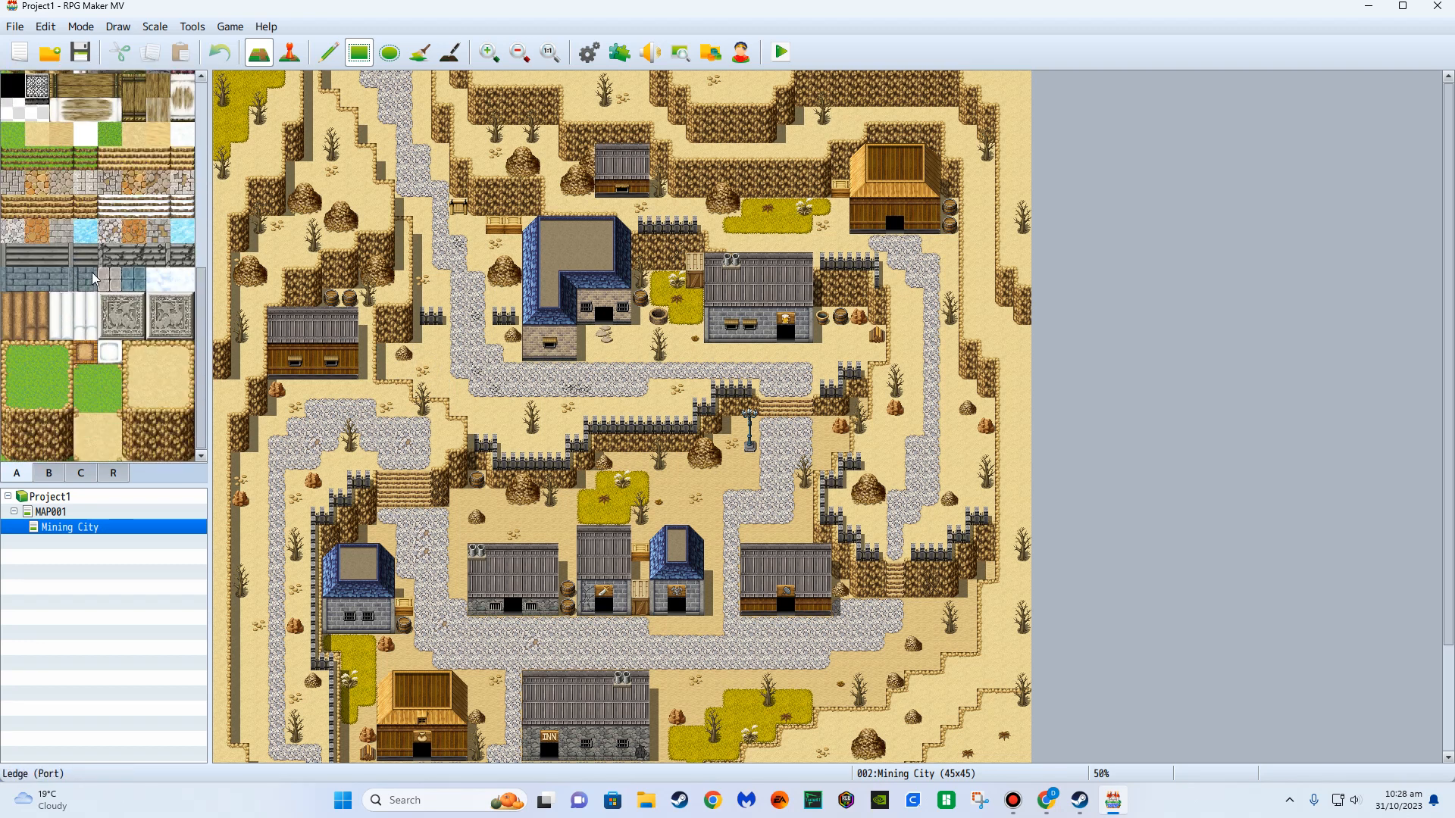
pyautogui.scroll(1, 148, 326)
pyautogui.rightClick(388, 493)
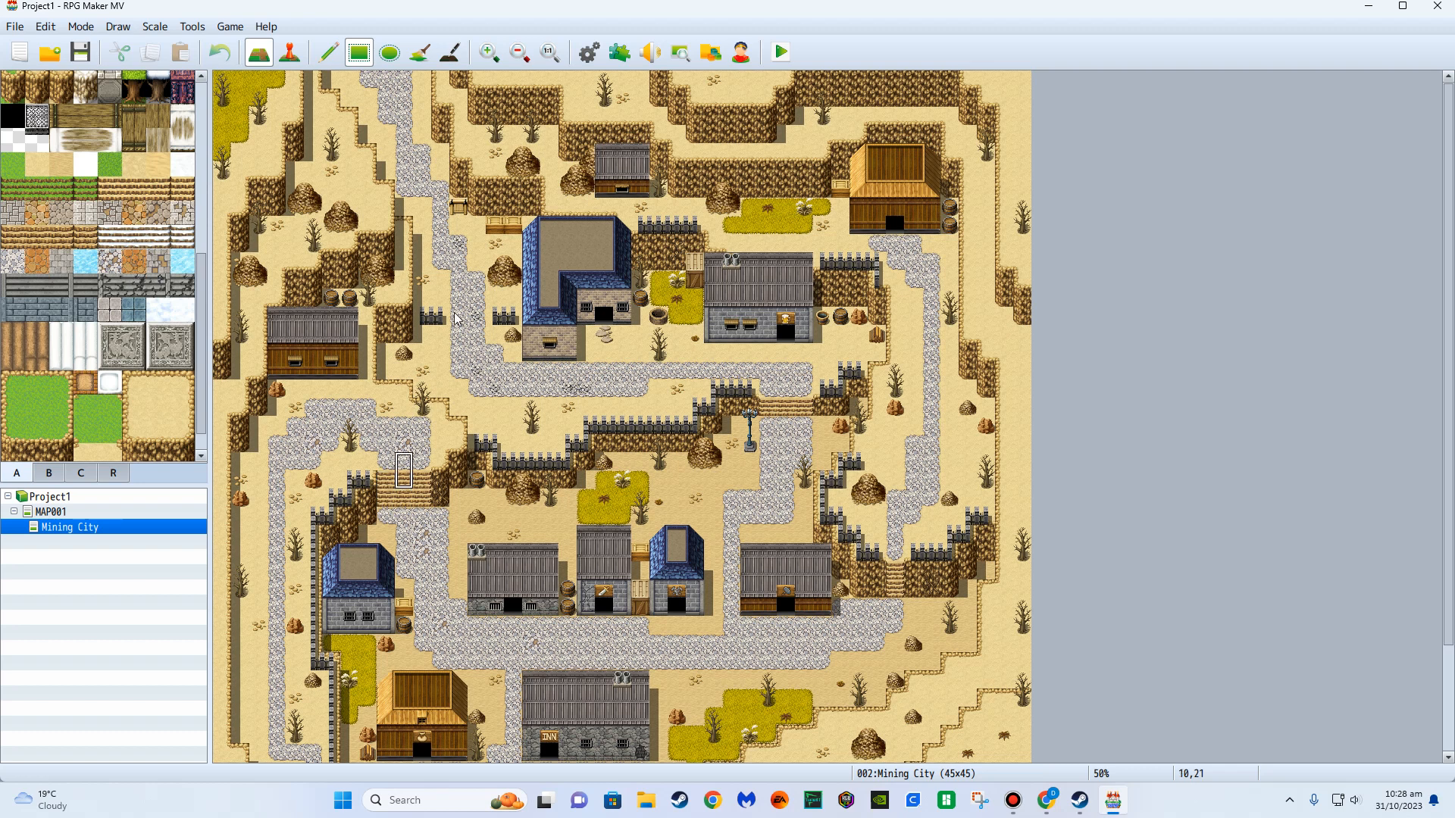
pyautogui.click(389, 331)
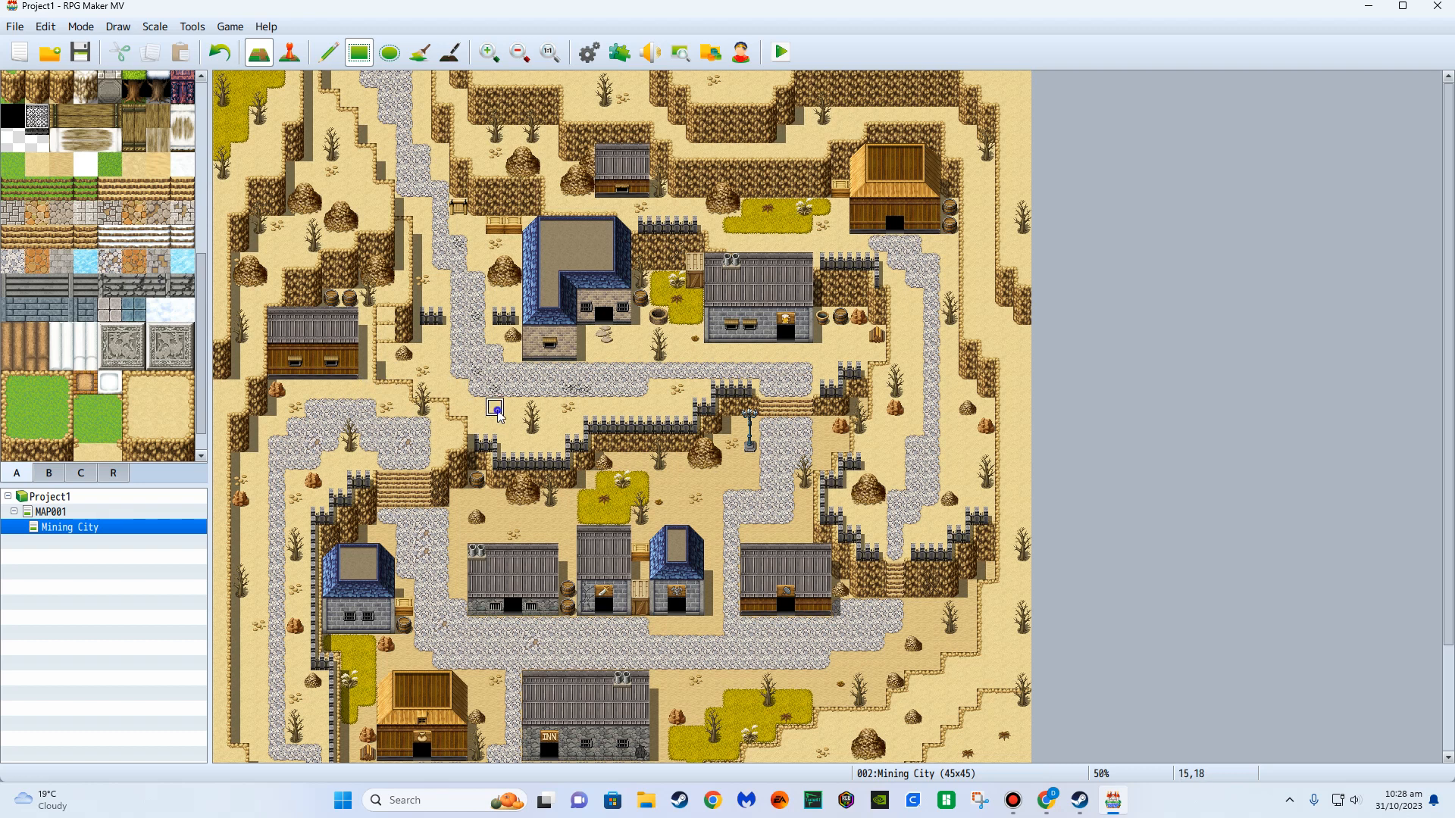
pyautogui.moveTo(386, 303); pyautogui.dragTo(386, 340)
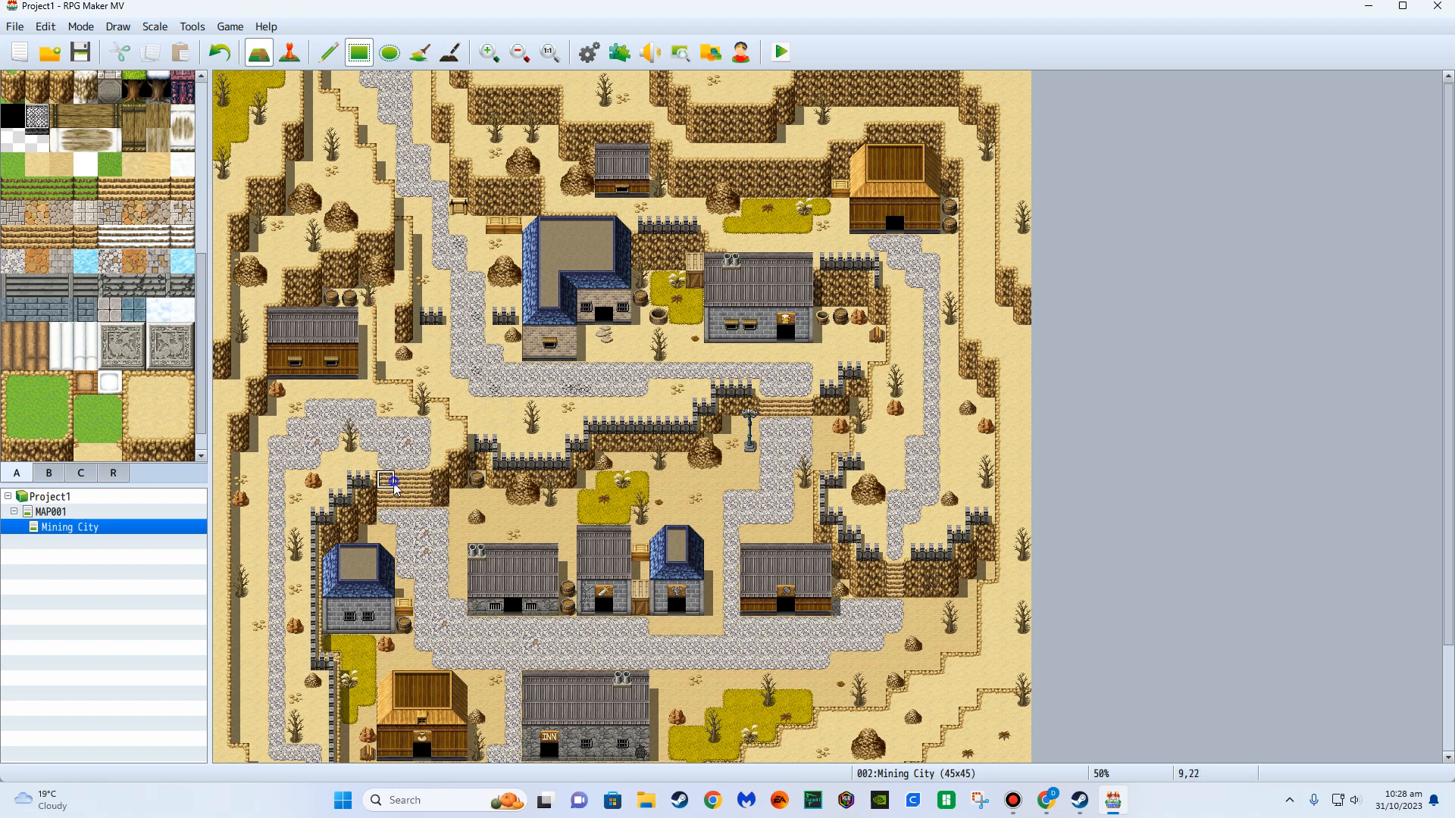
pyautogui.click(387, 323)
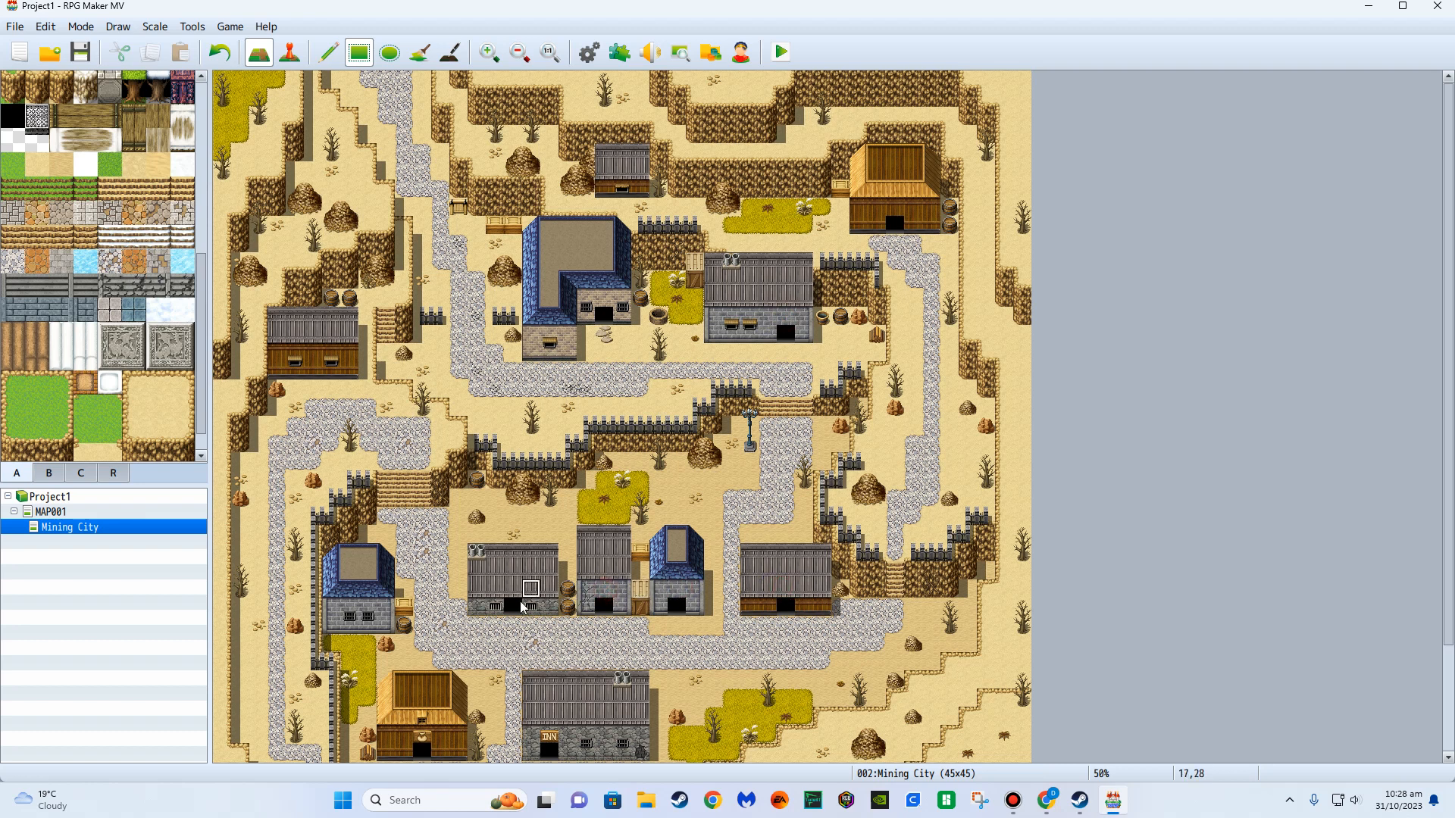
# Clear the sign above the southern stone building's doorway and add stairs to the cliff just east of the large blue-roofed house.
pyautogui.click(550, 736)
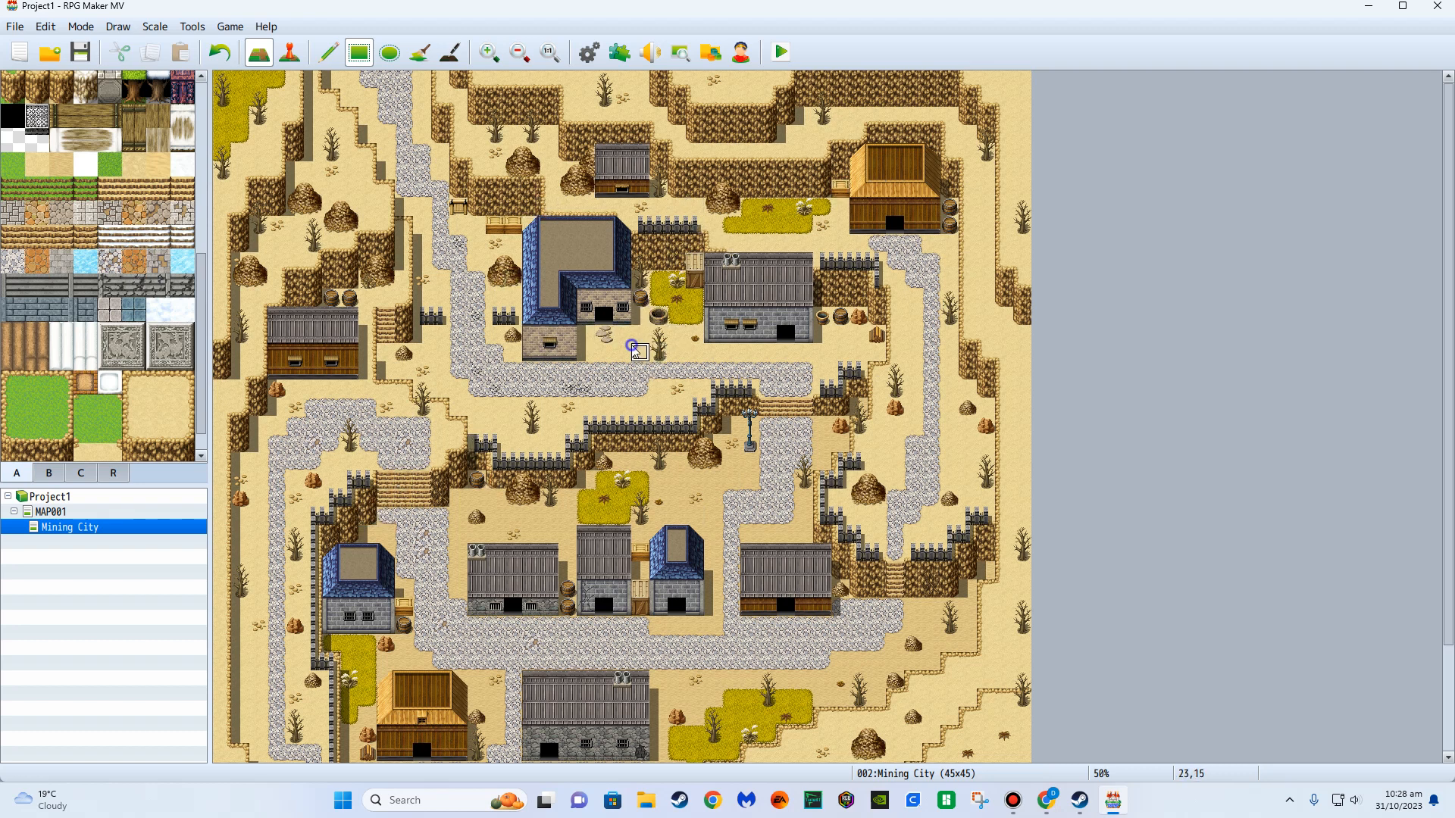
pyautogui.click(660, 225)
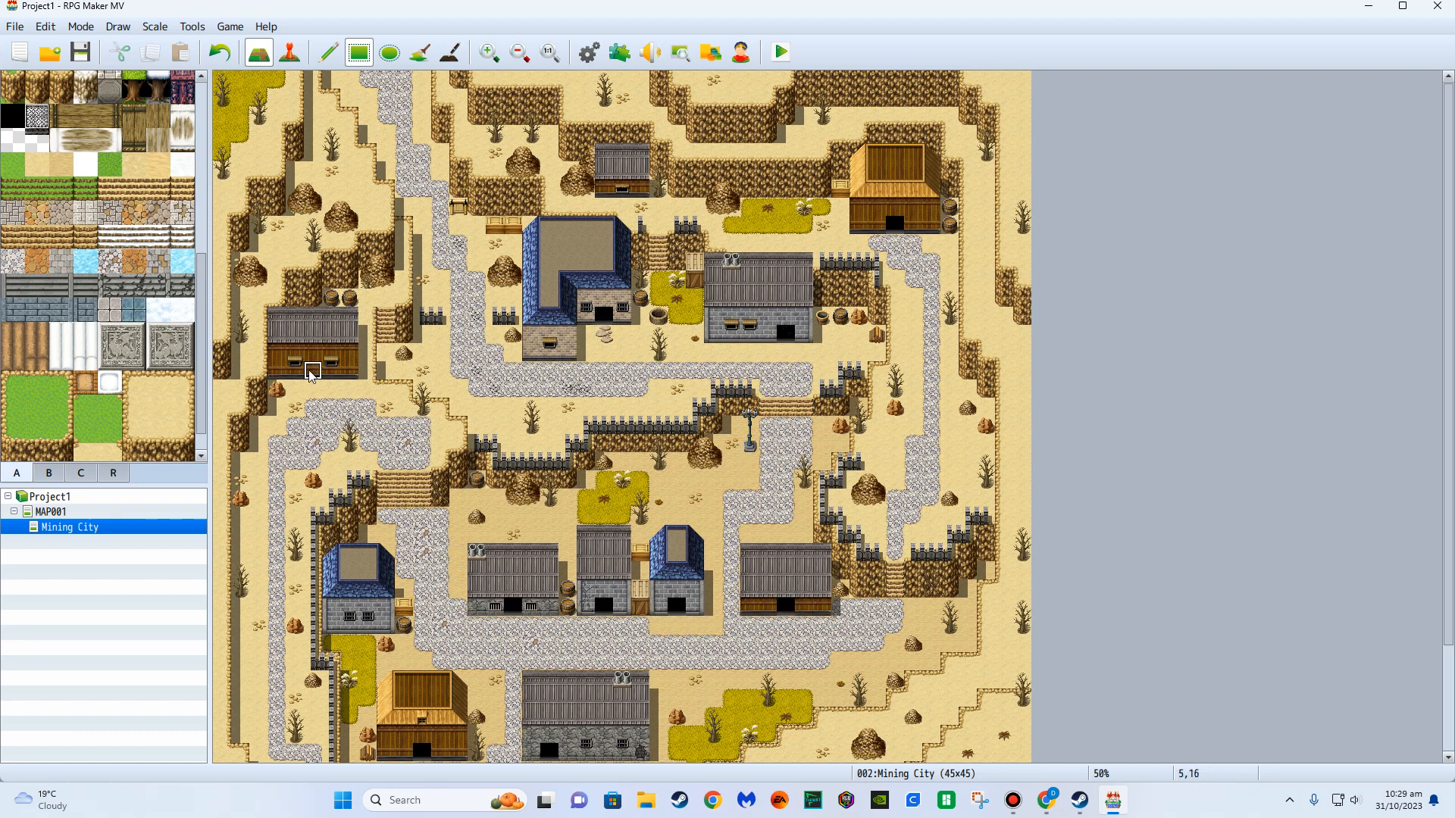
# Paint a Darkness tile as a doorway in the middle of the western wooden house's front wall.
pyautogui.scroll(10, 32, 263)
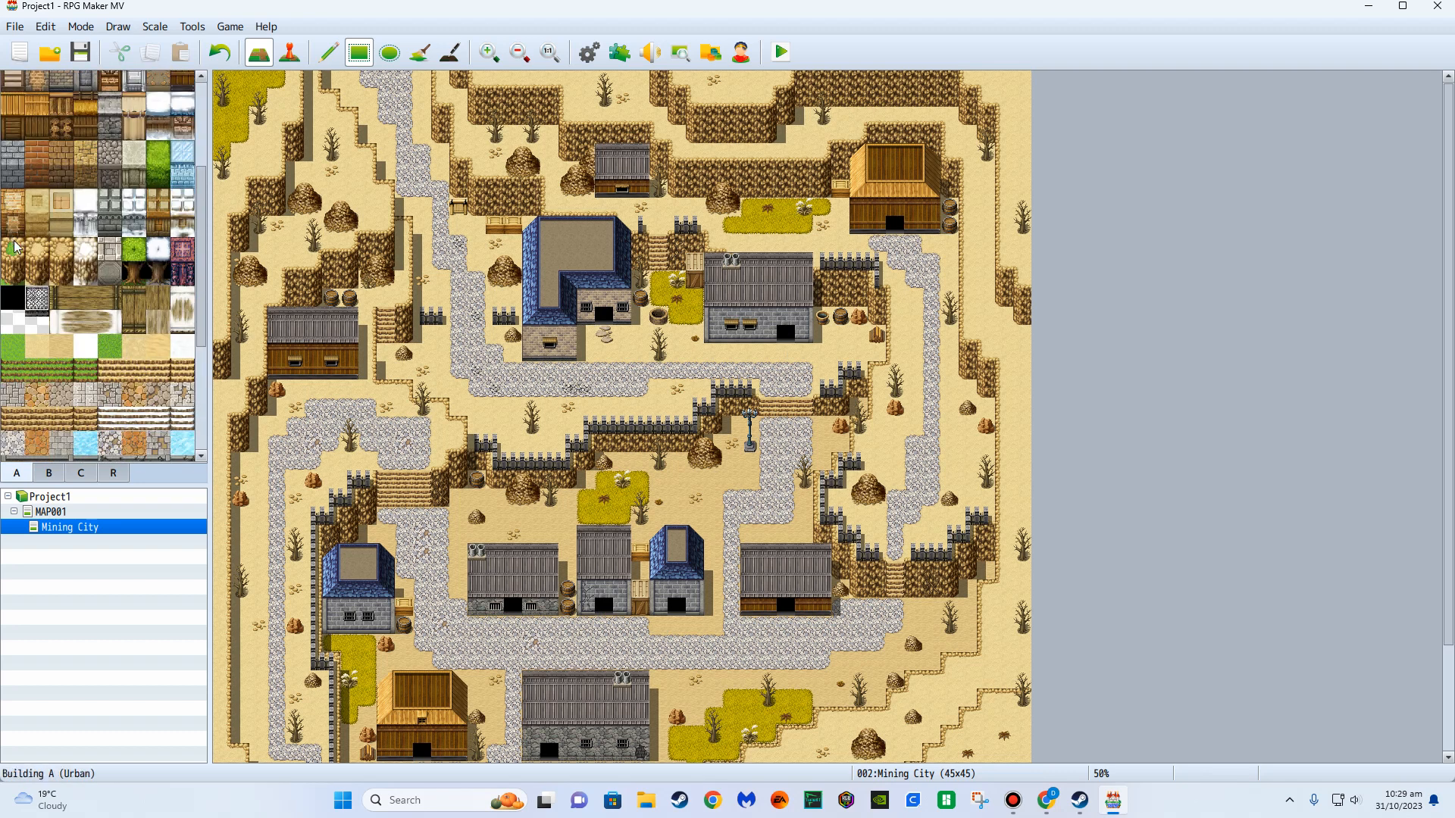
pyautogui.scroll(-3, 32, 263)
pyautogui.click(13, 364)
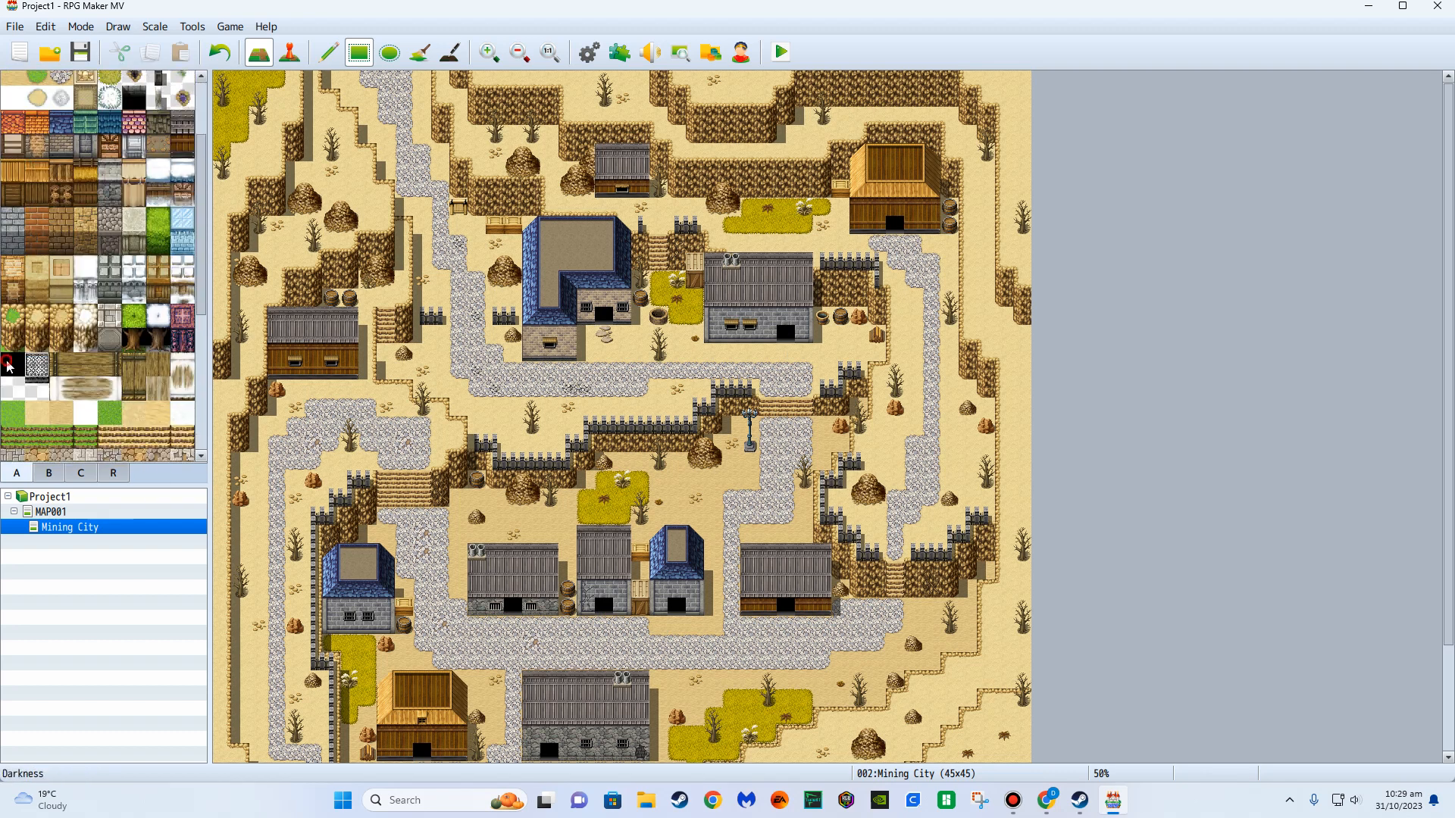
pyautogui.click(312, 375)
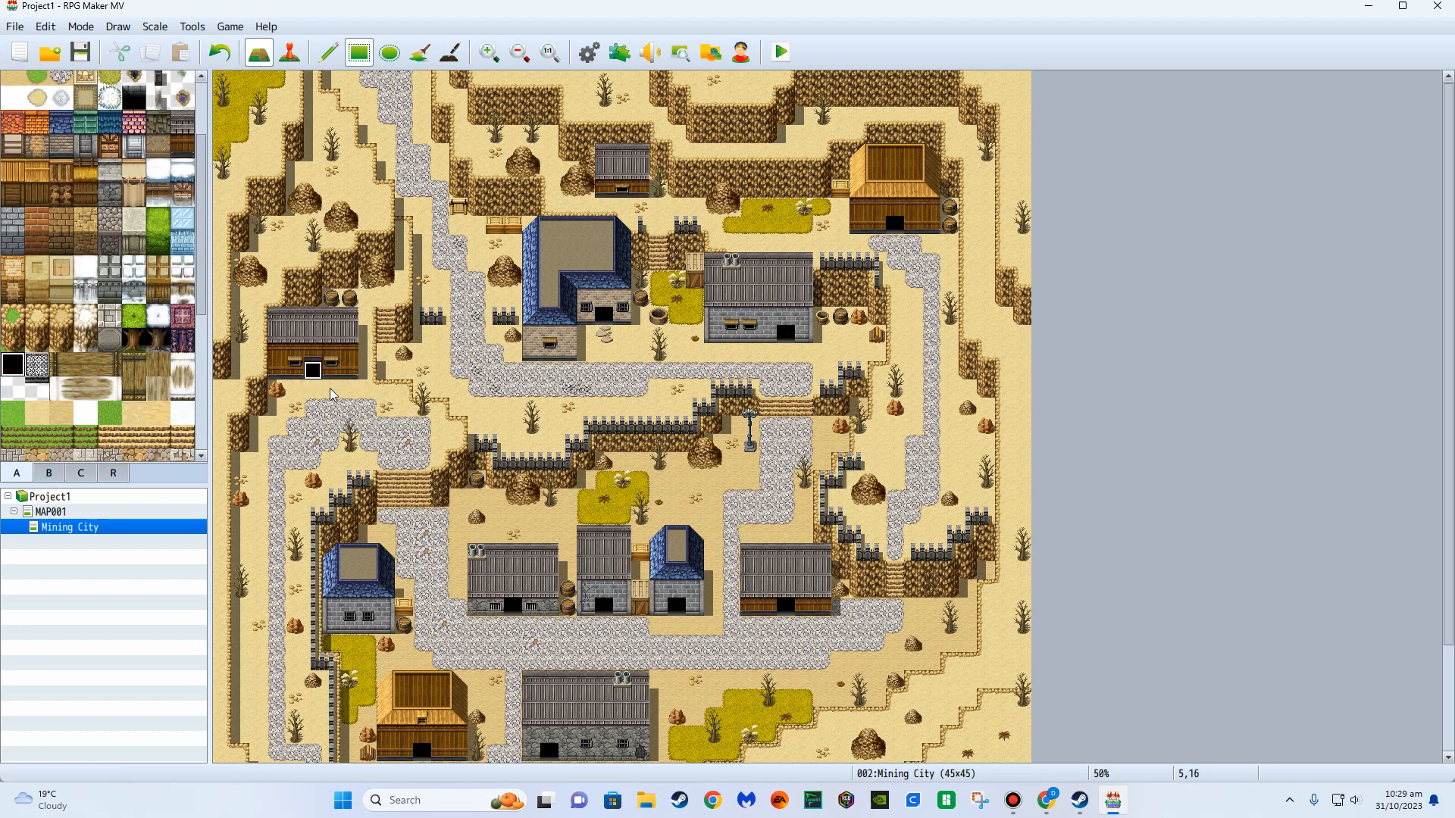
# Create an event on the large blue-roofed house's doorway and give it the first wooden door image from !Door1.
pyautogui.click(291, 54)
pyautogui.doubleClick(604, 322)
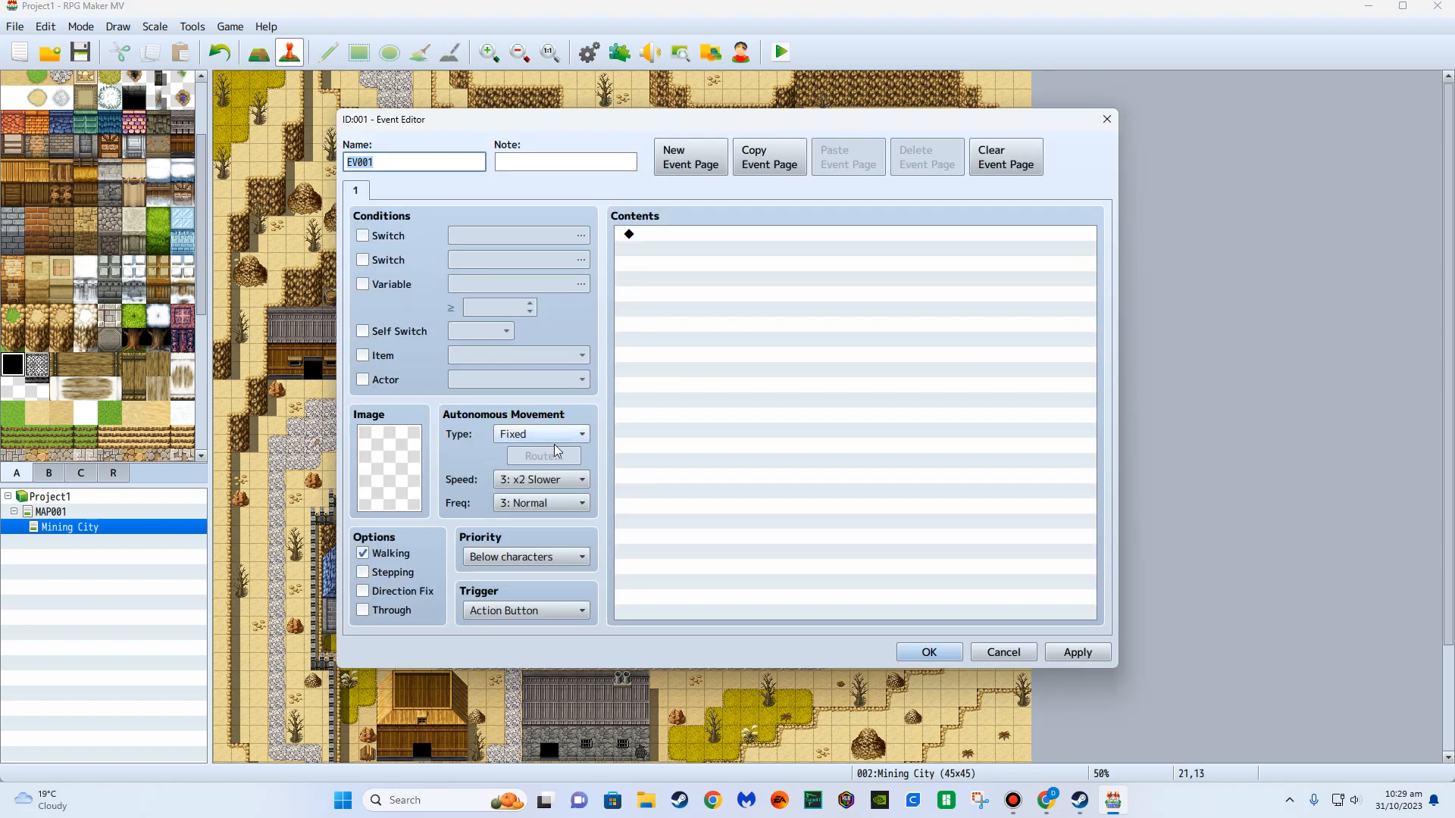
pyautogui.doubleClick(401, 491)
pyautogui.moveTo(609, 285); pyautogui.dragTo(613, 393)
pyautogui.click(513, 319)
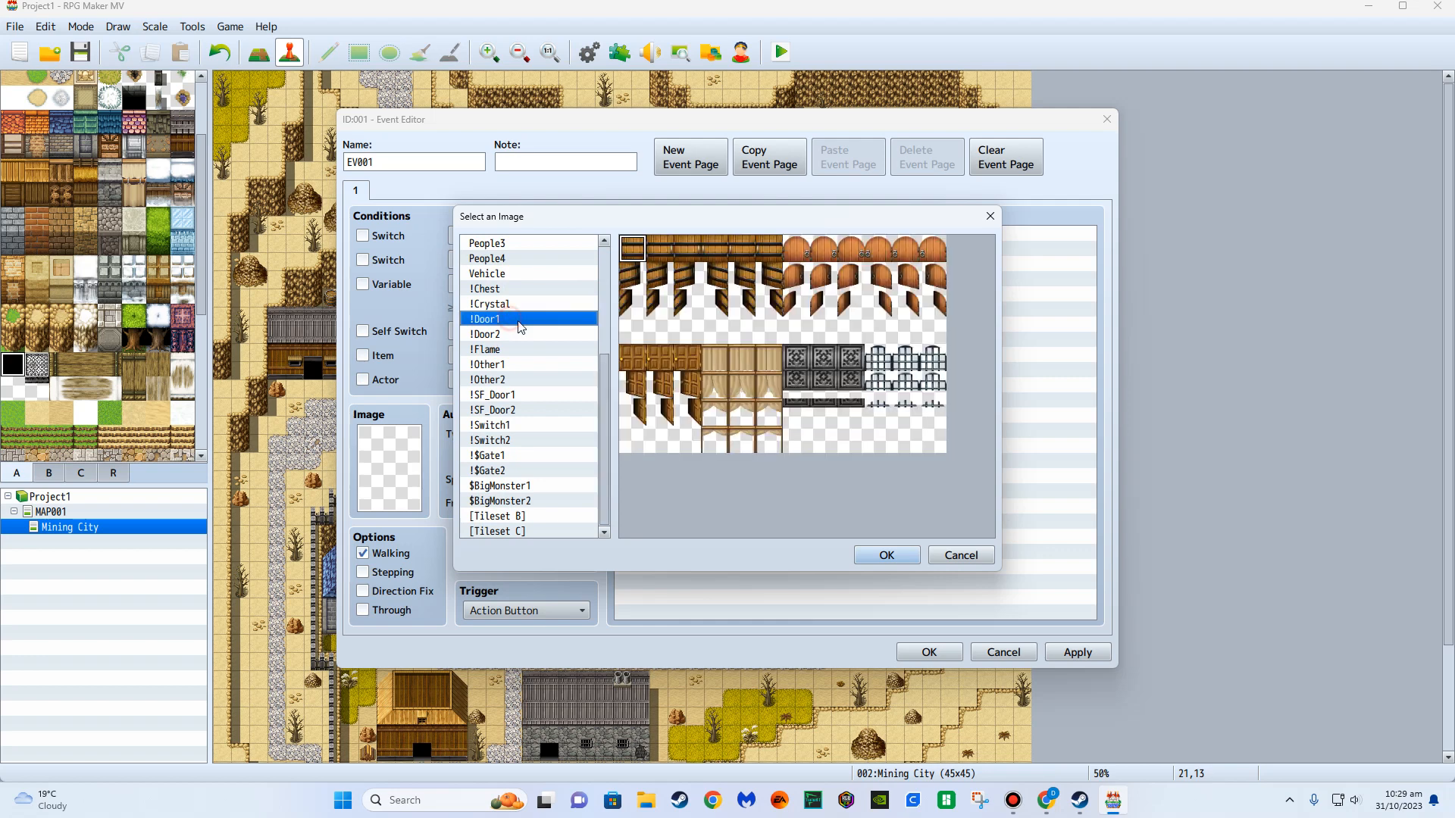
pyautogui.doubleClick(622, 249)
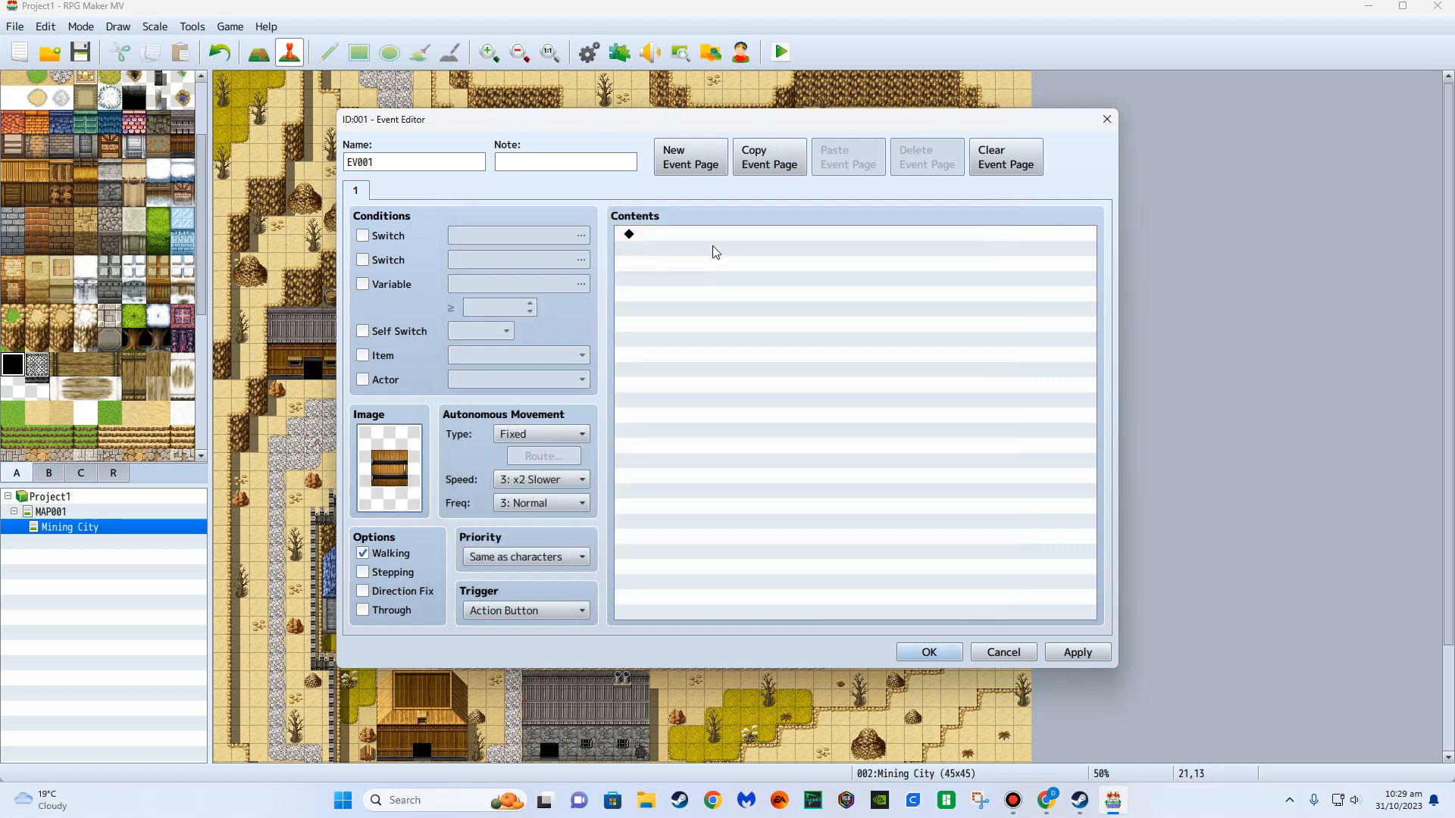
# Add a Show Text command reading "Its locked" with a Dim background and Middle window position.
pyautogui.doubleClick(713, 239)
pyautogui.click(713, 237)
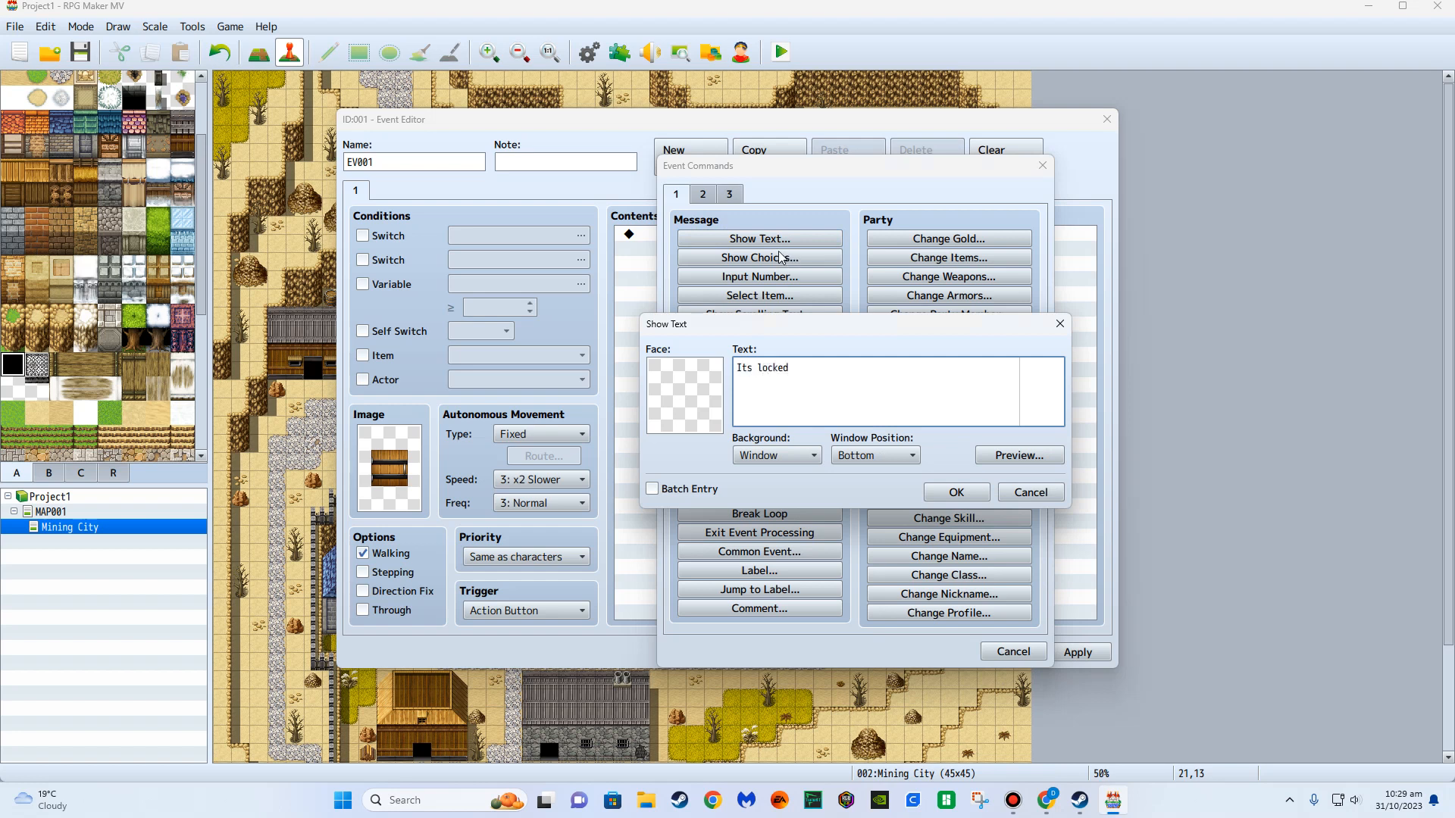
pyautogui.click(815, 456)
pyautogui.click(786, 476)
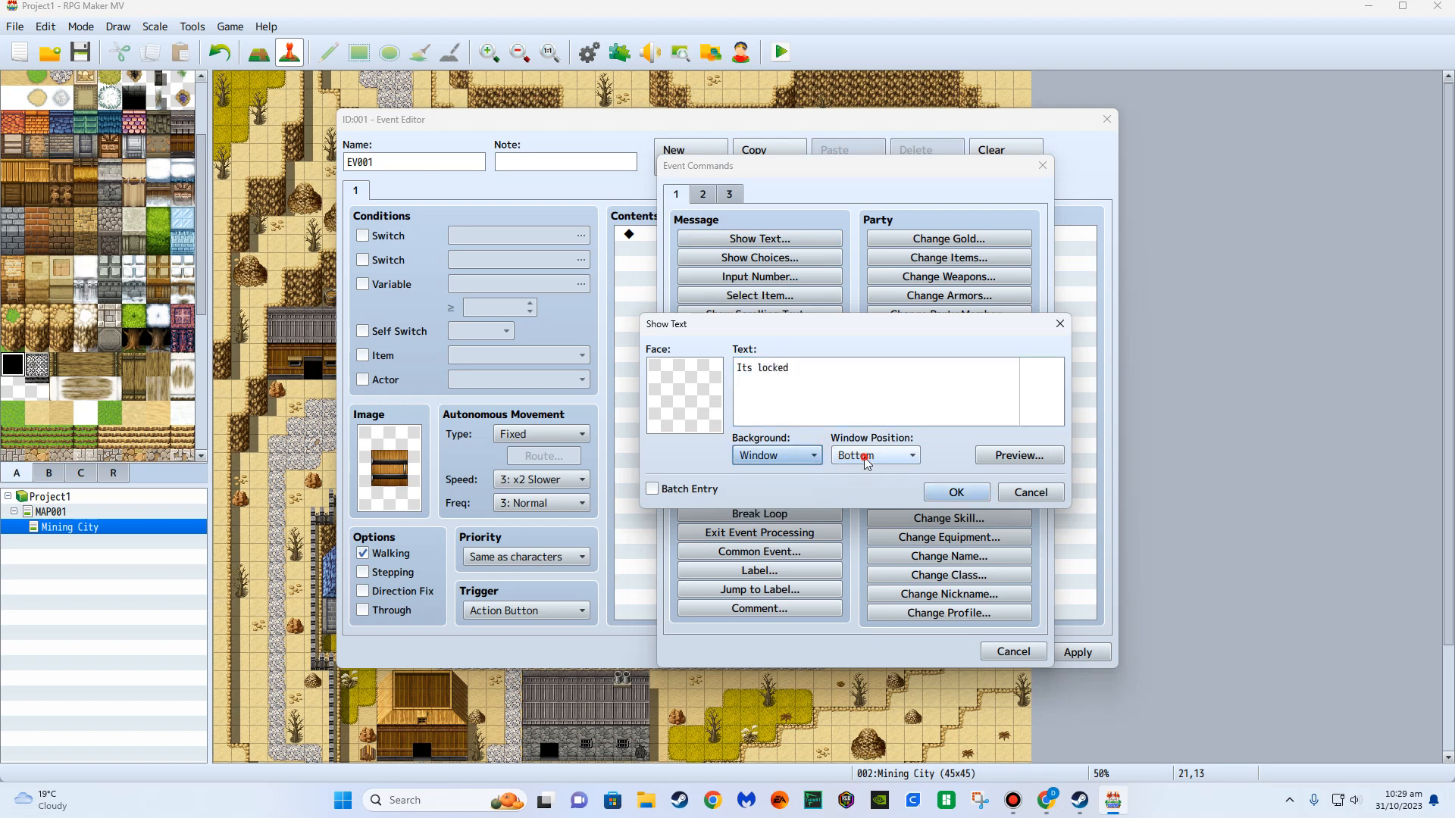
pyautogui.click(867, 457)
pyautogui.click(870, 493)
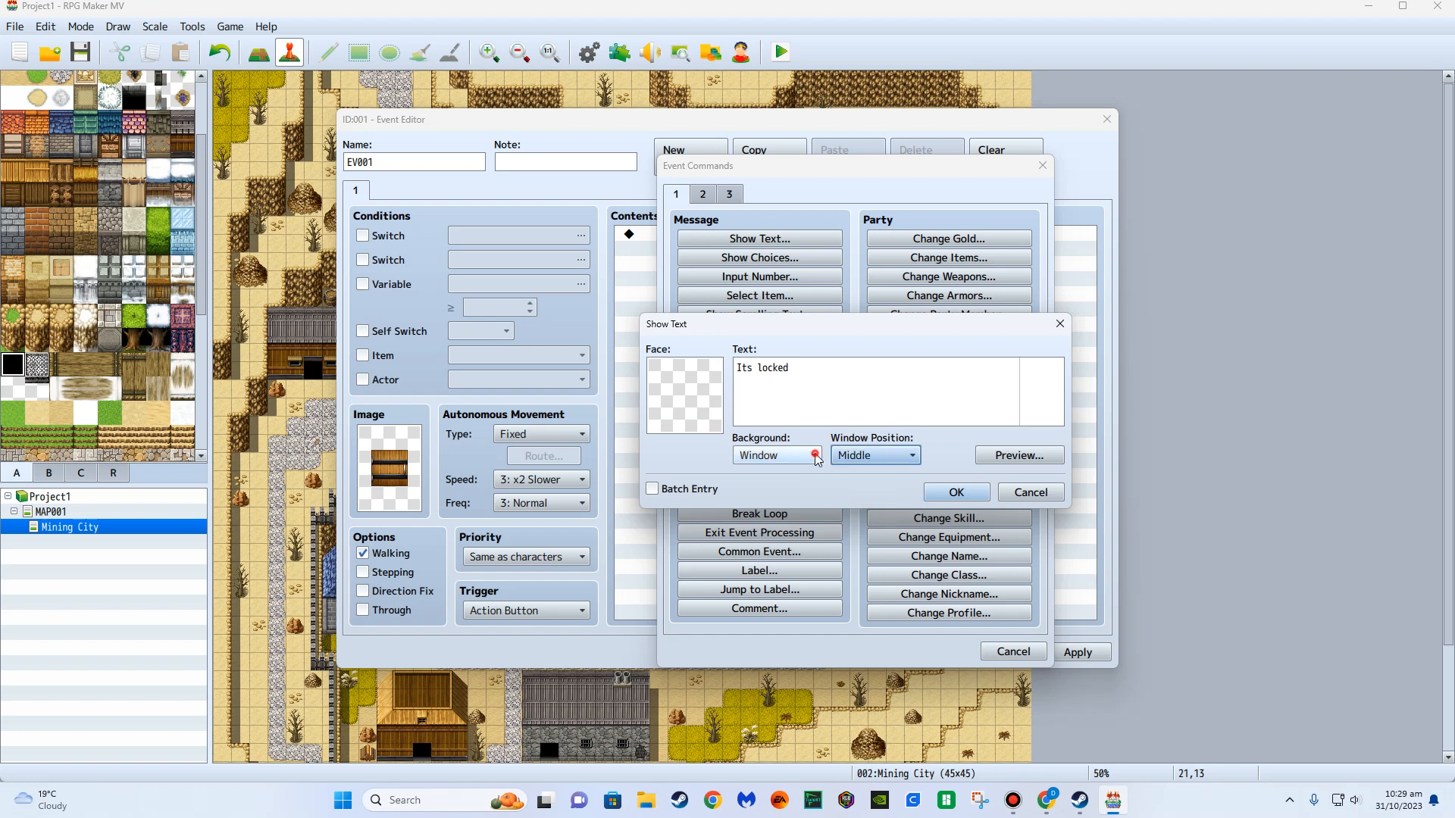
pyautogui.click(815, 456)
pyautogui.click(788, 494)
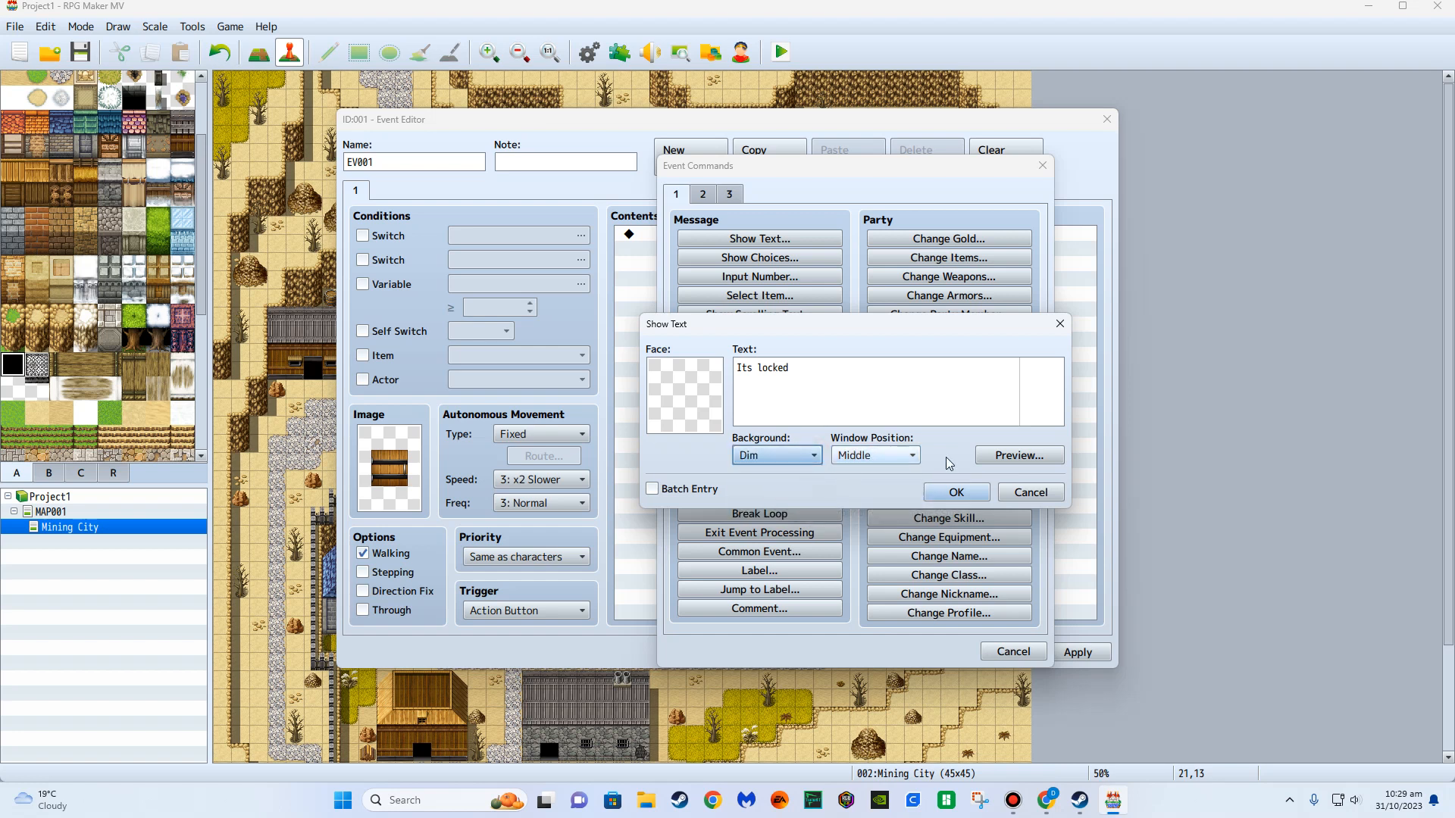
# Preview the message, then accept it and save the door event.
pyautogui.click(1020, 457)
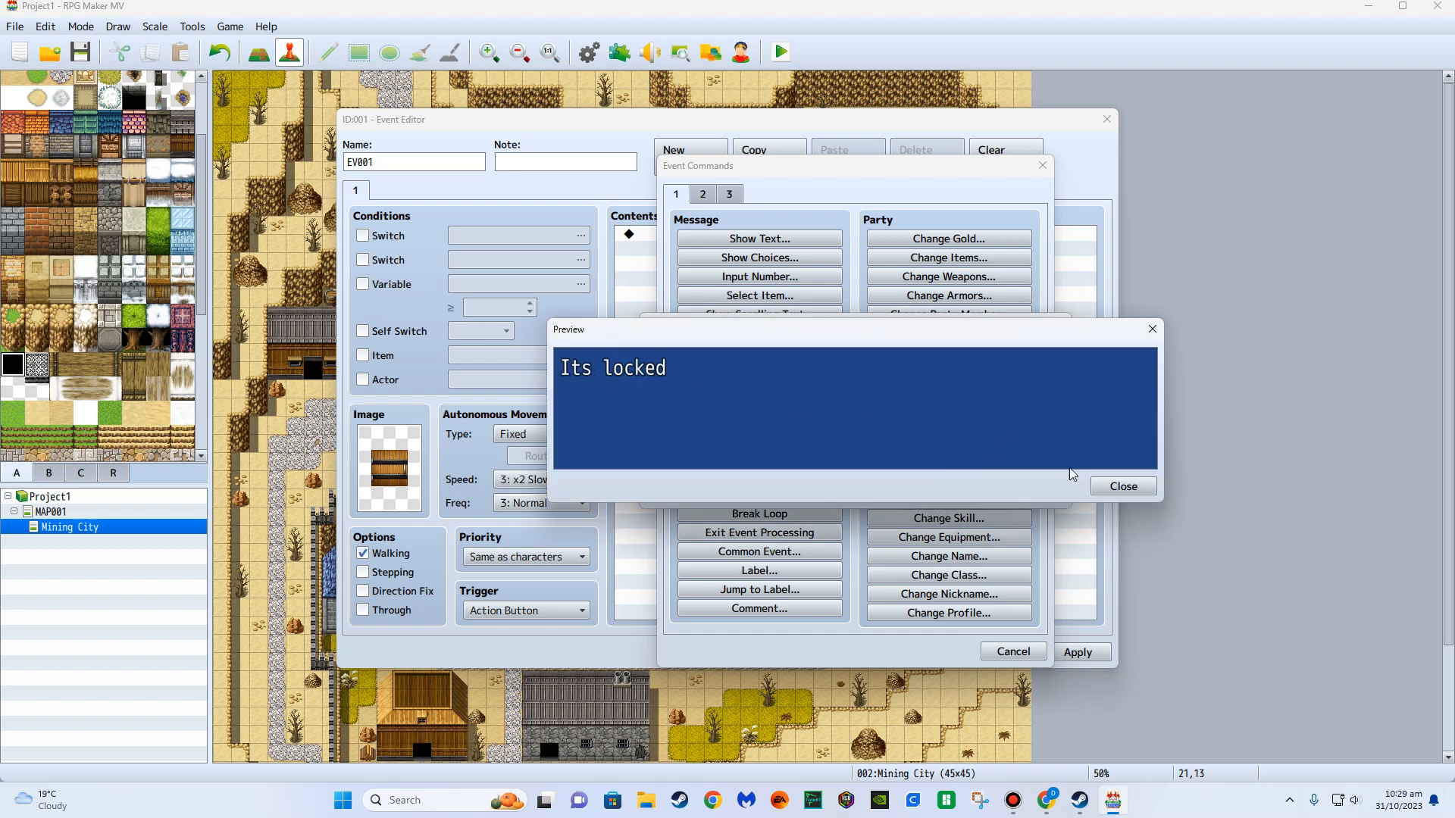
pyautogui.click(1122, 486)
pyautogui.click(847, 383)
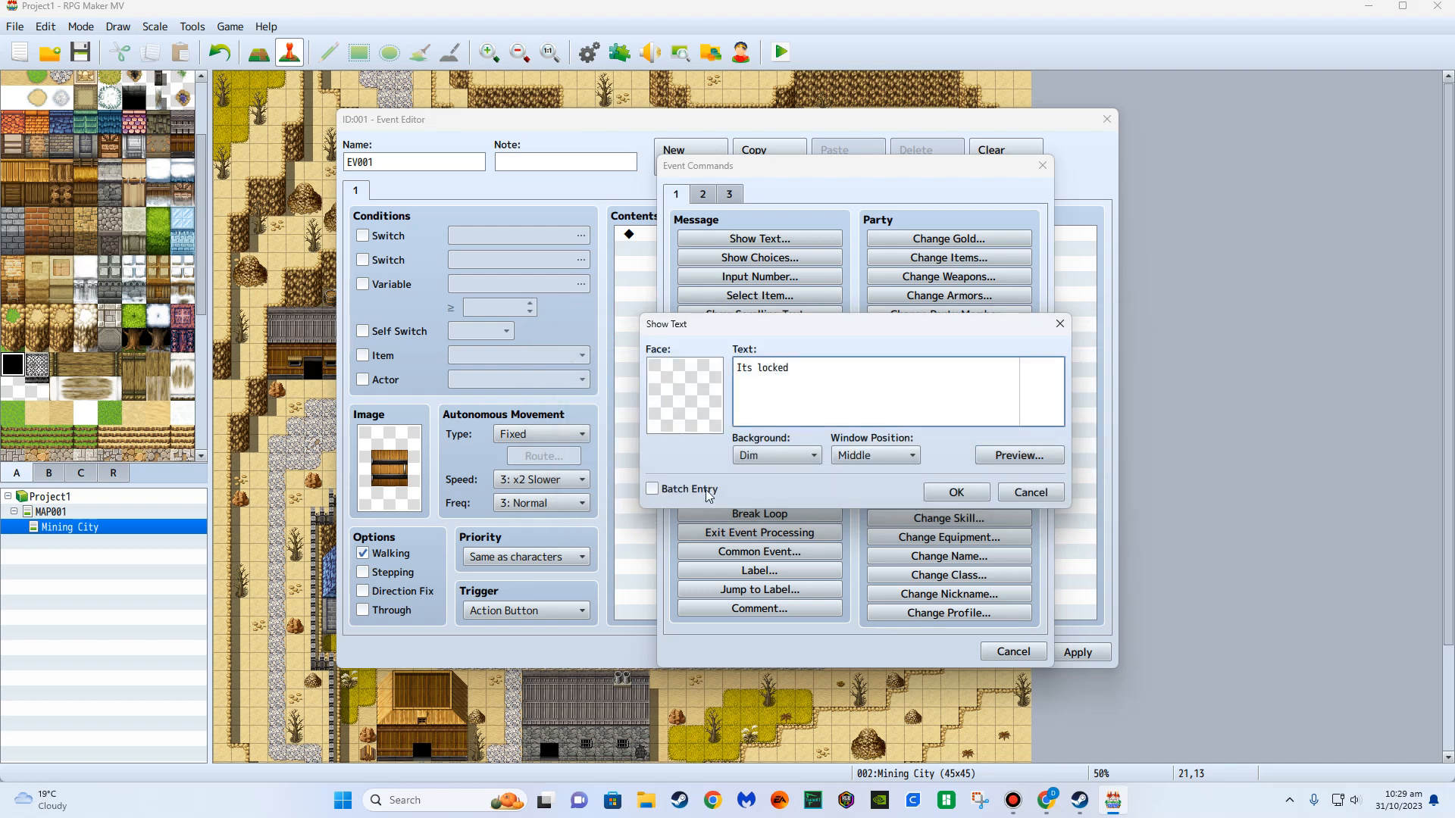
pyautogui.click(956, 492)
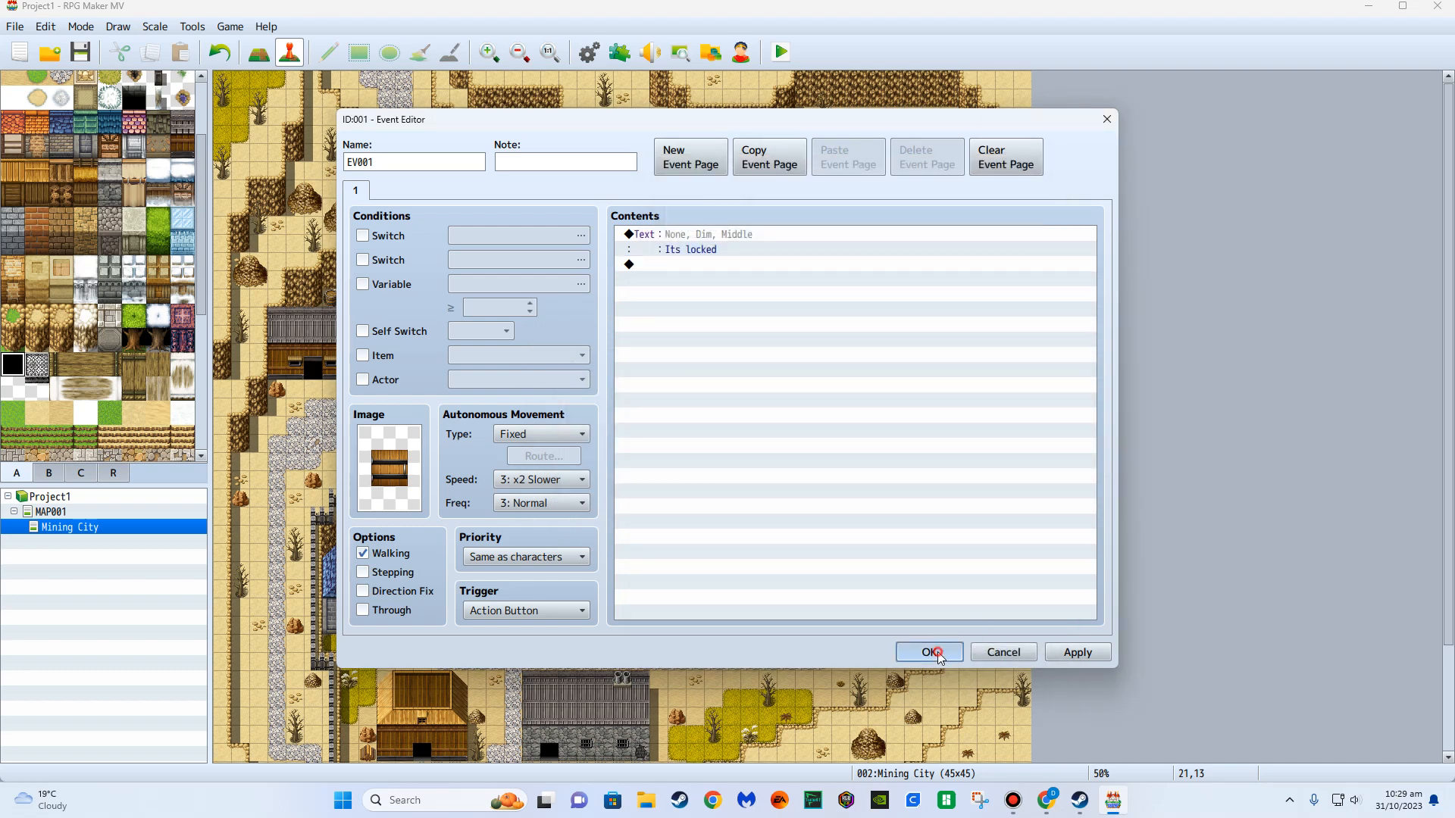
pyautogui.click(932, 652)
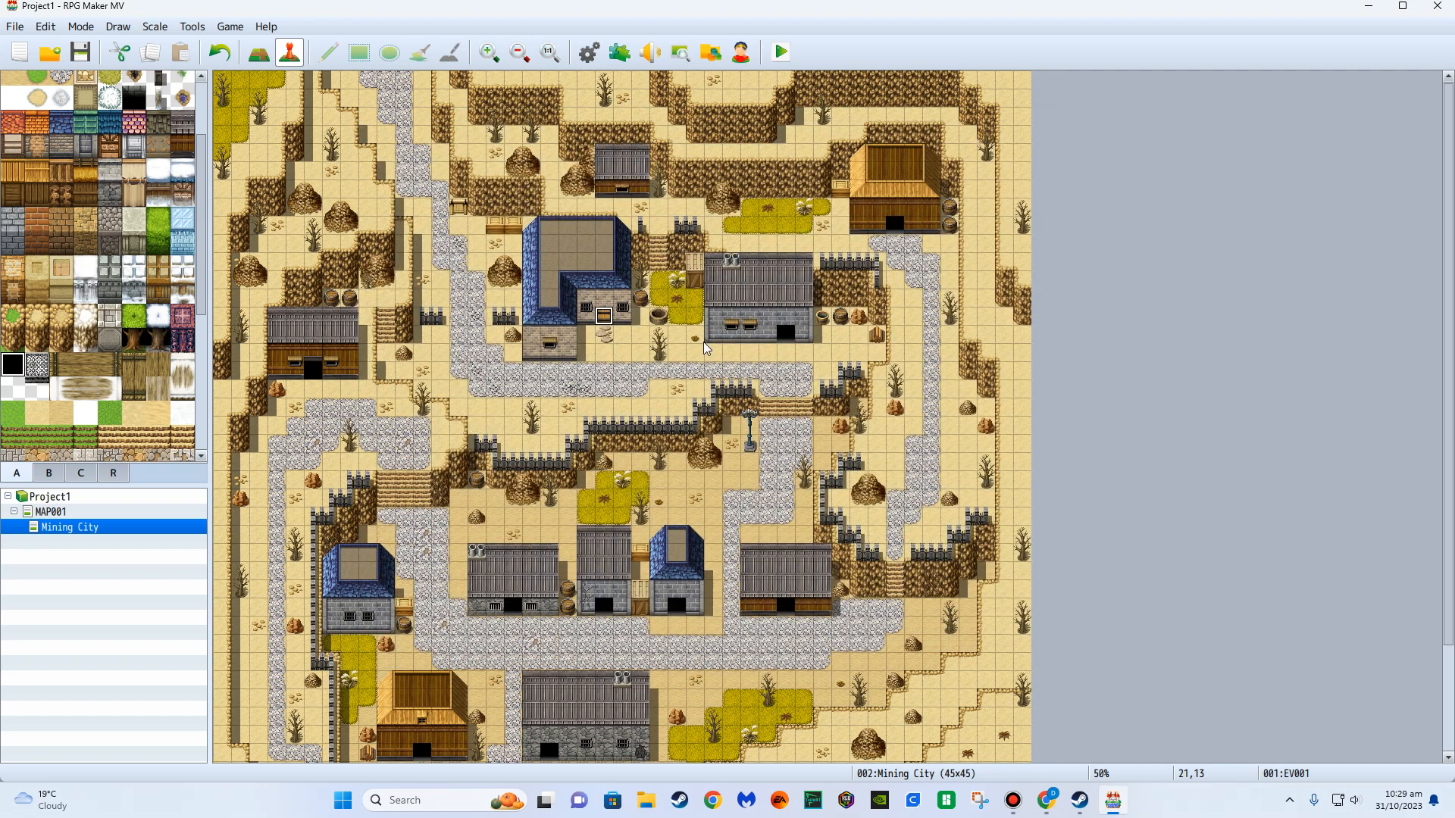
# Set the player's starting position two tiles below the new door.
pyautogui.rightClick(604, 351)
pyautogui.moveTo(682, 558)
pyautogui.click(807, 557)
# Save and playtest the game, start a new game, interact with the door, and close the playtest.
pyautogui.click(780, 52)
pyautogui.click(663, 422)
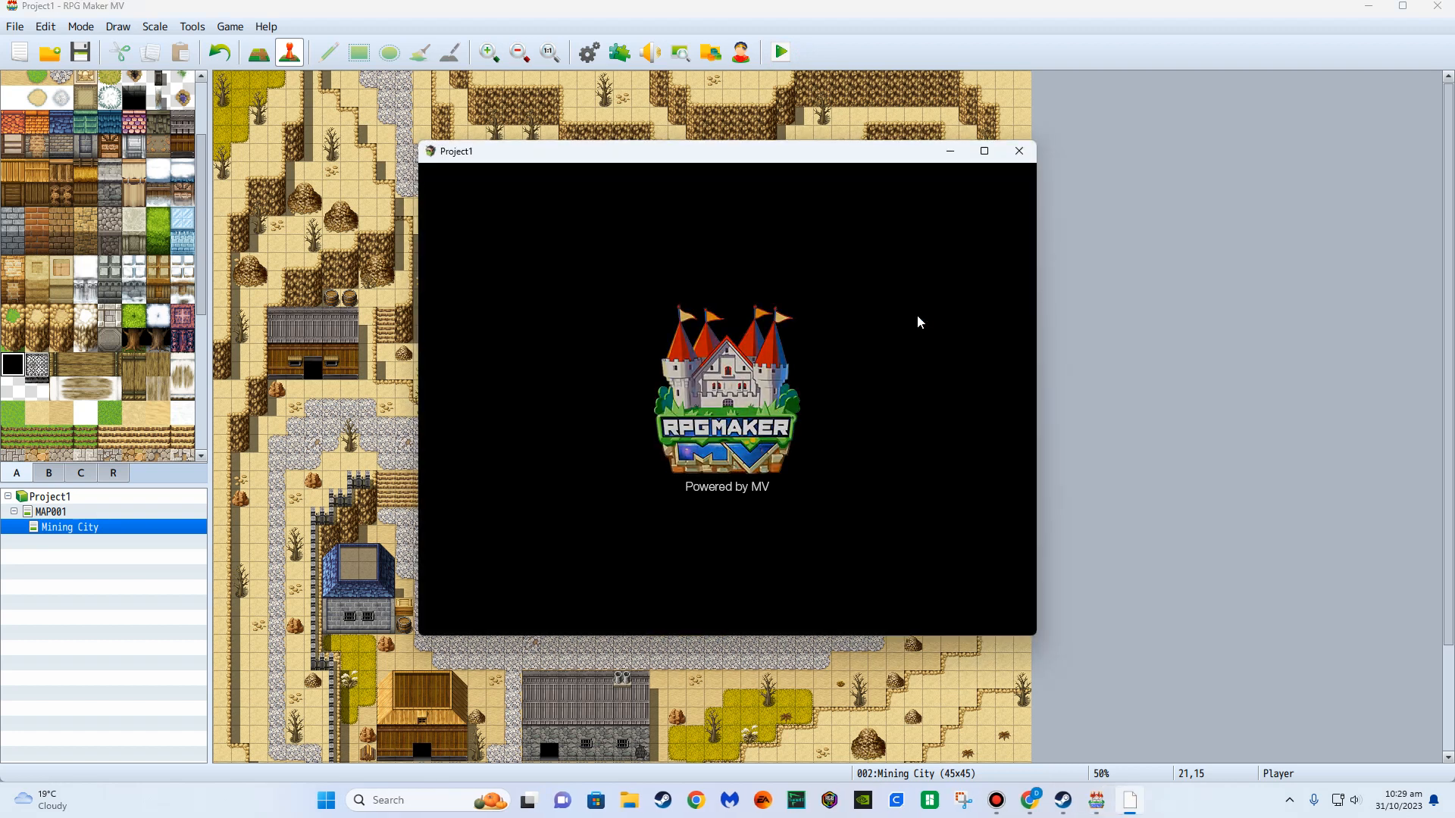
pyautogui.press('Return')
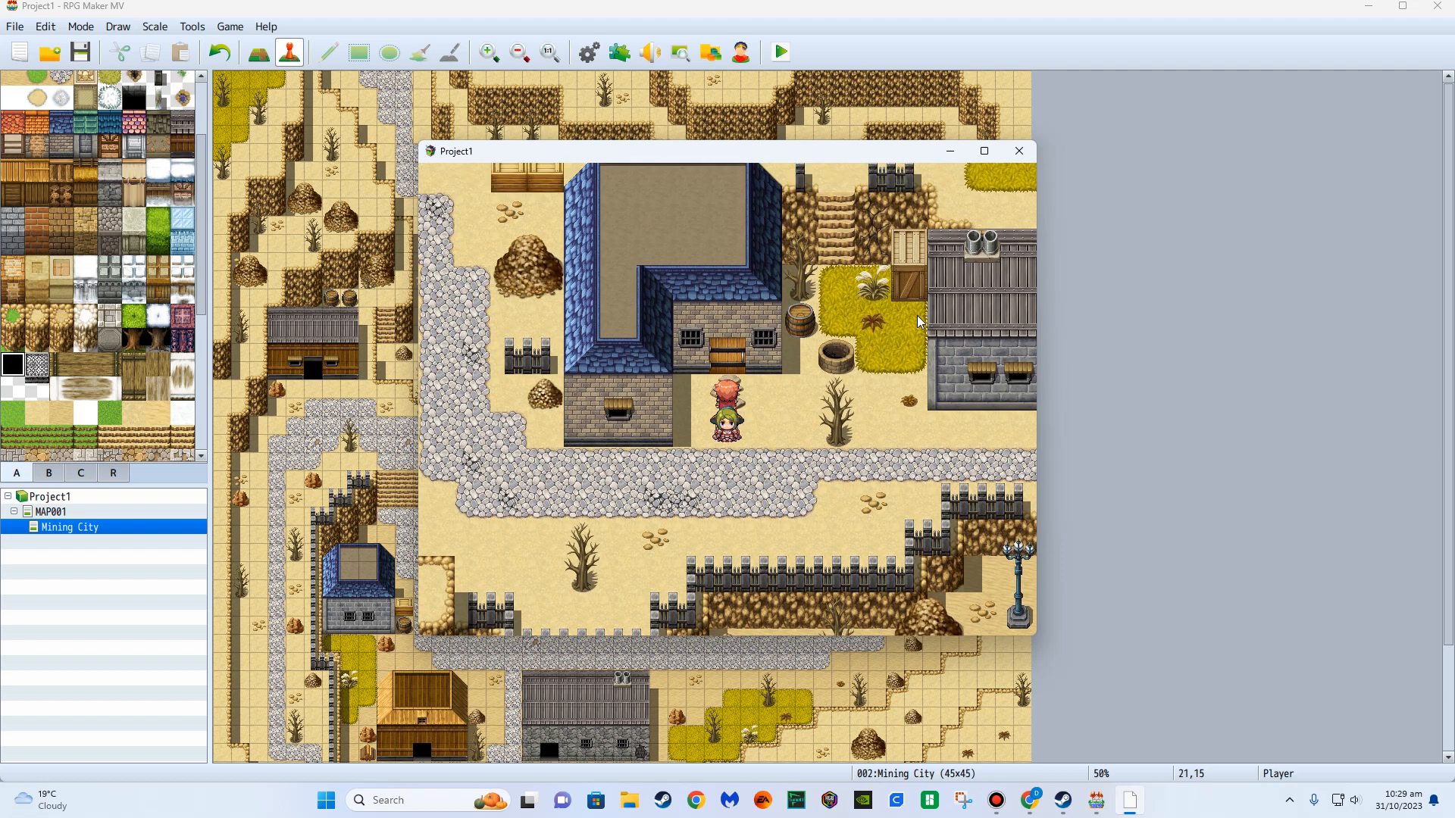
pyautogui.press('Up')
pyautogui.press('Return')
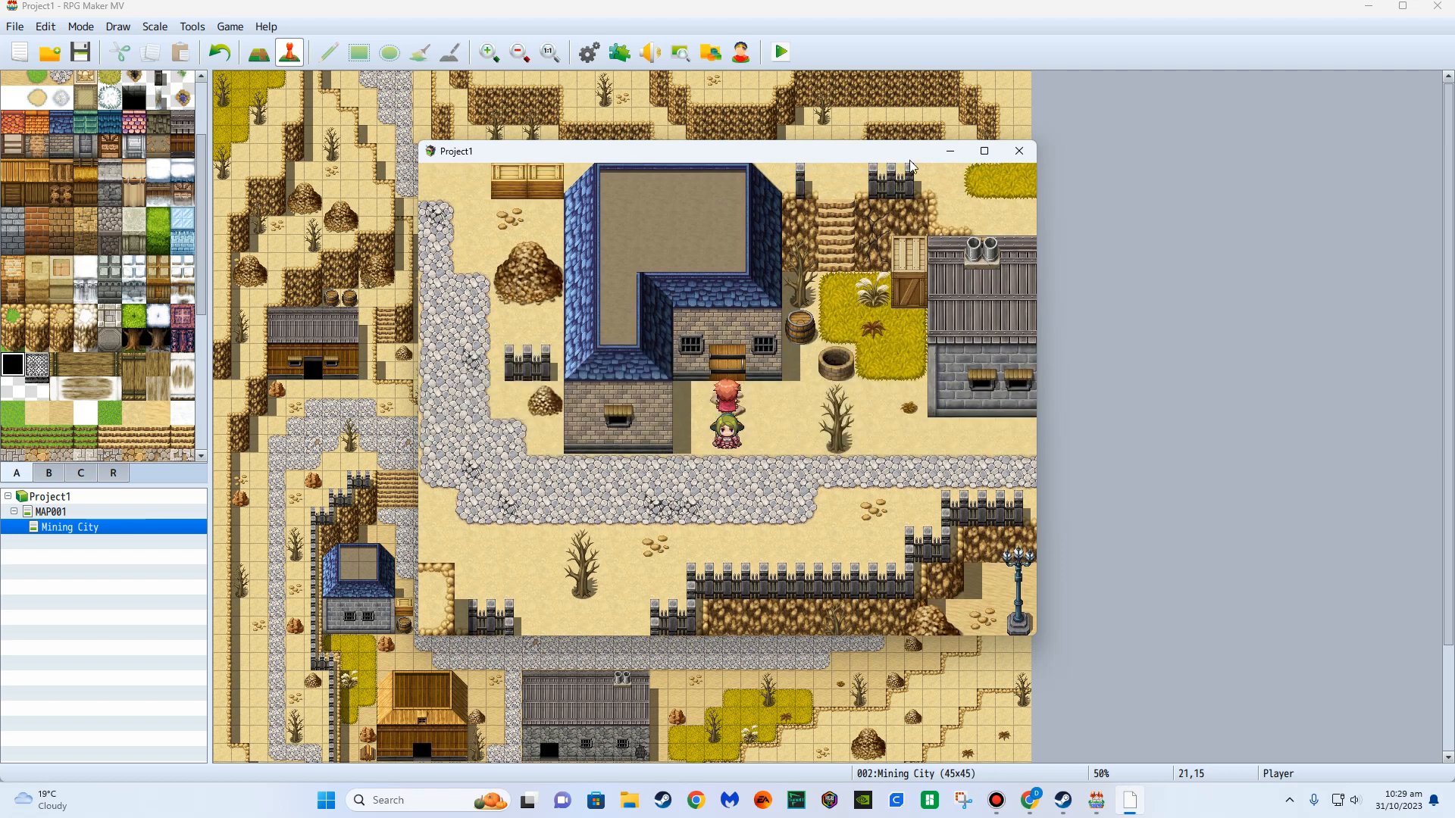
pyautogui.click(1019, 150)
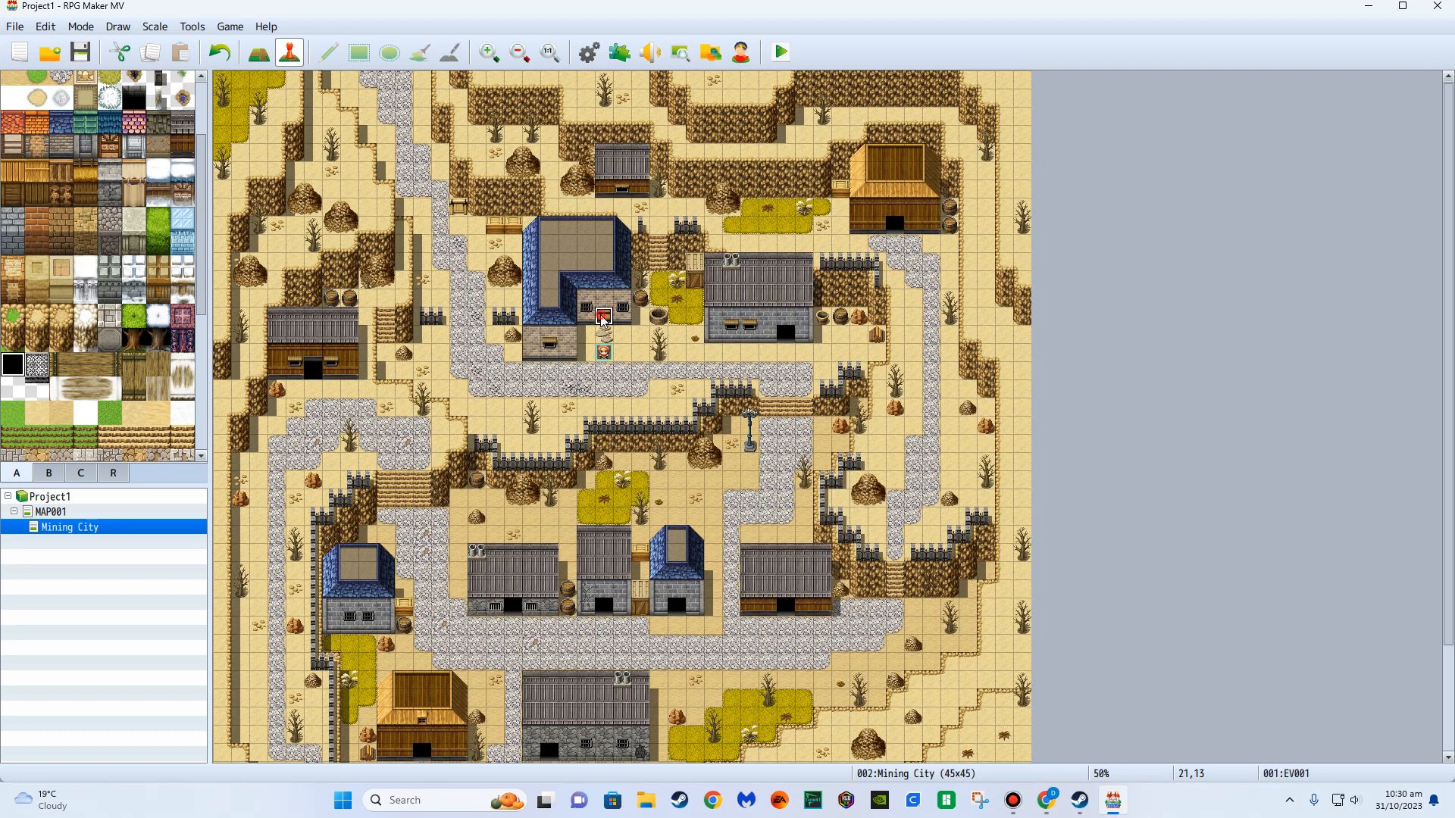
# Reopen the door event's Show Text command, keep the Middle window position, add three spaced dots before "Its locked", and preview it.
pyautogui.doubleClick(604, 320)
pyautogui.click(698, 237)
pyautogui.rightClick(701, 239)
pyautogui.click(737, 265)
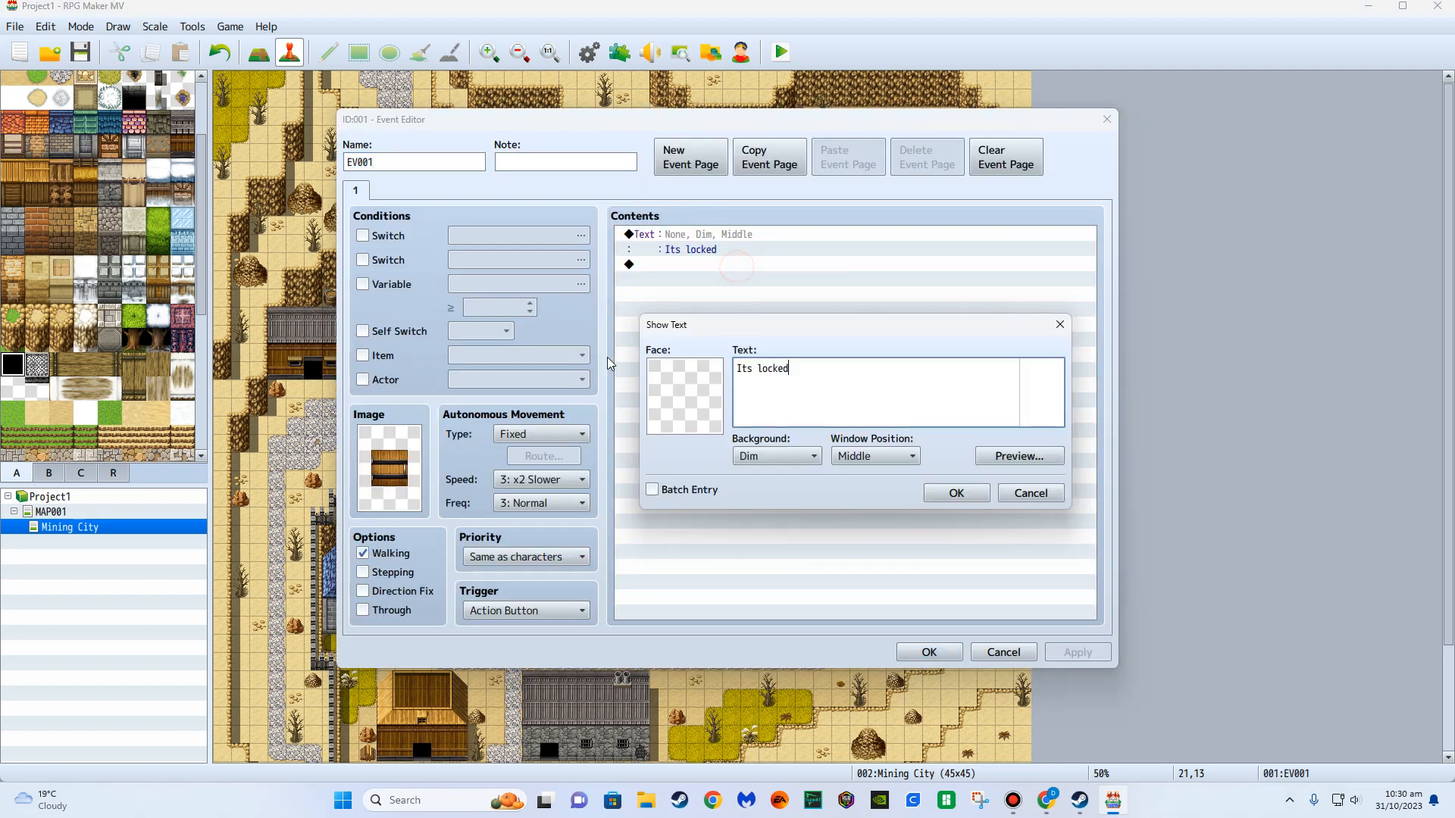
pyautogui.click(907, 456)
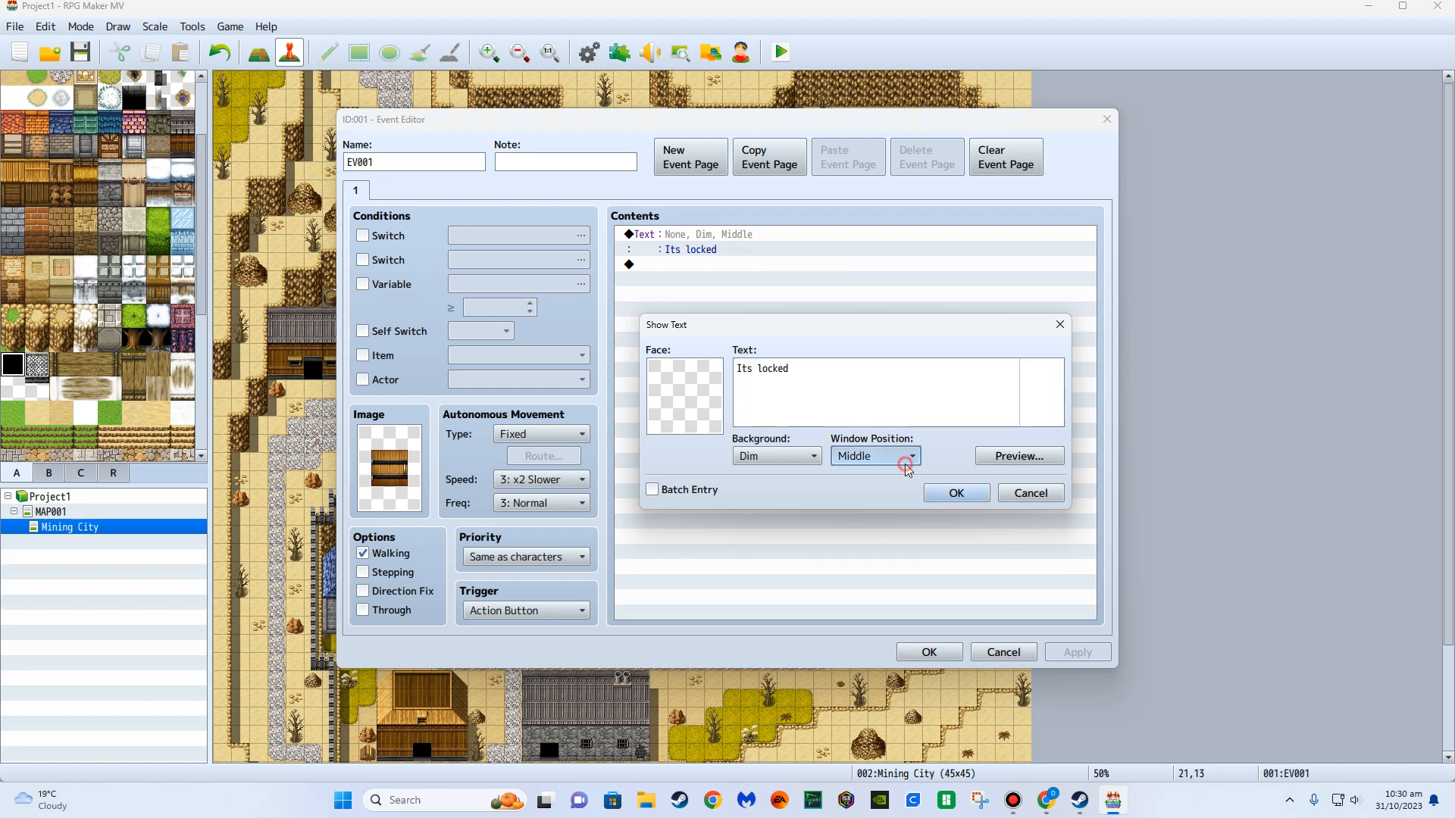
pyautogui.click(885, 497)
pyautogui.click(740, 369)
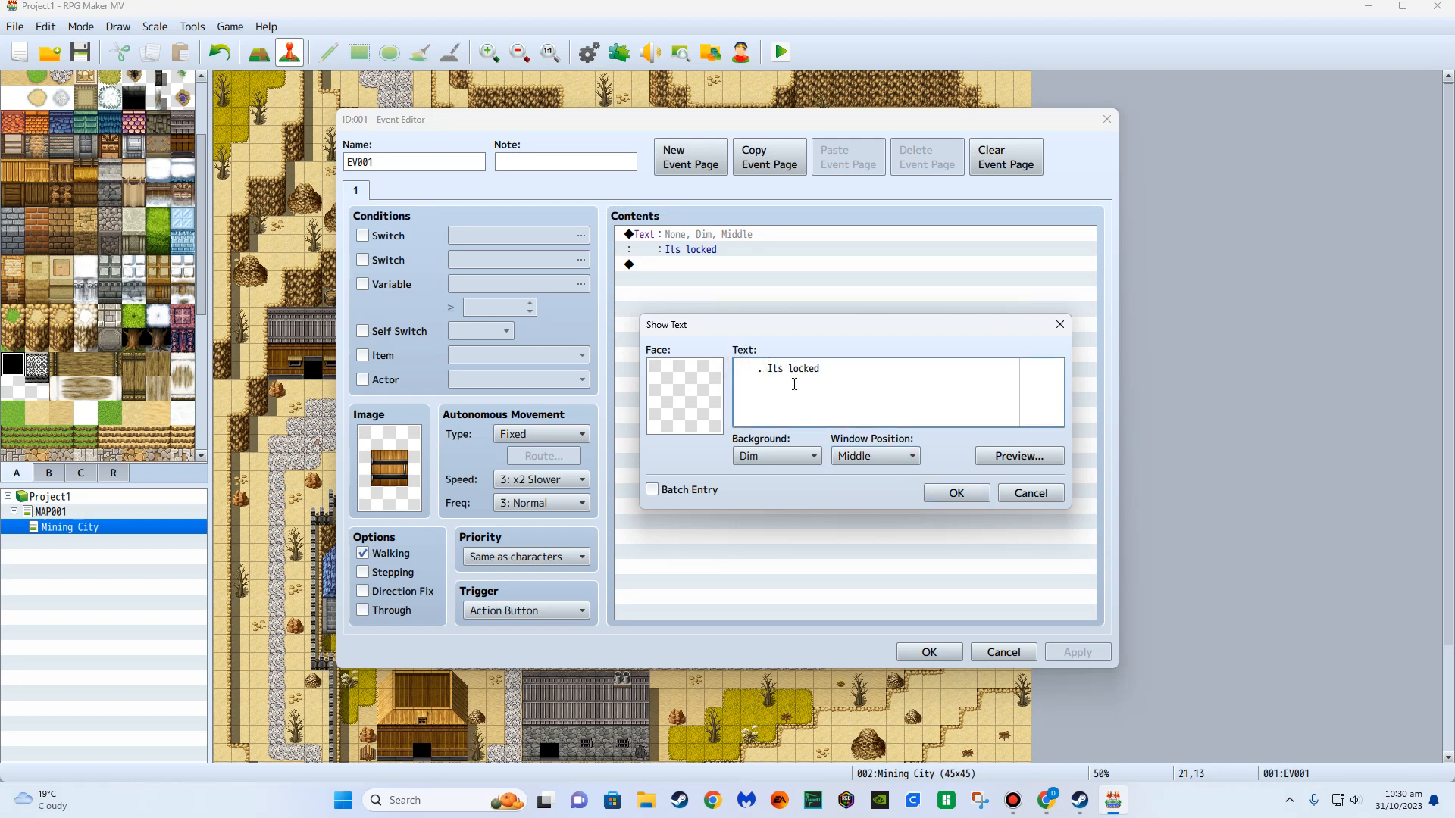
pyautogui.write('.  .  .')
pyautogui.click(1016, 455)
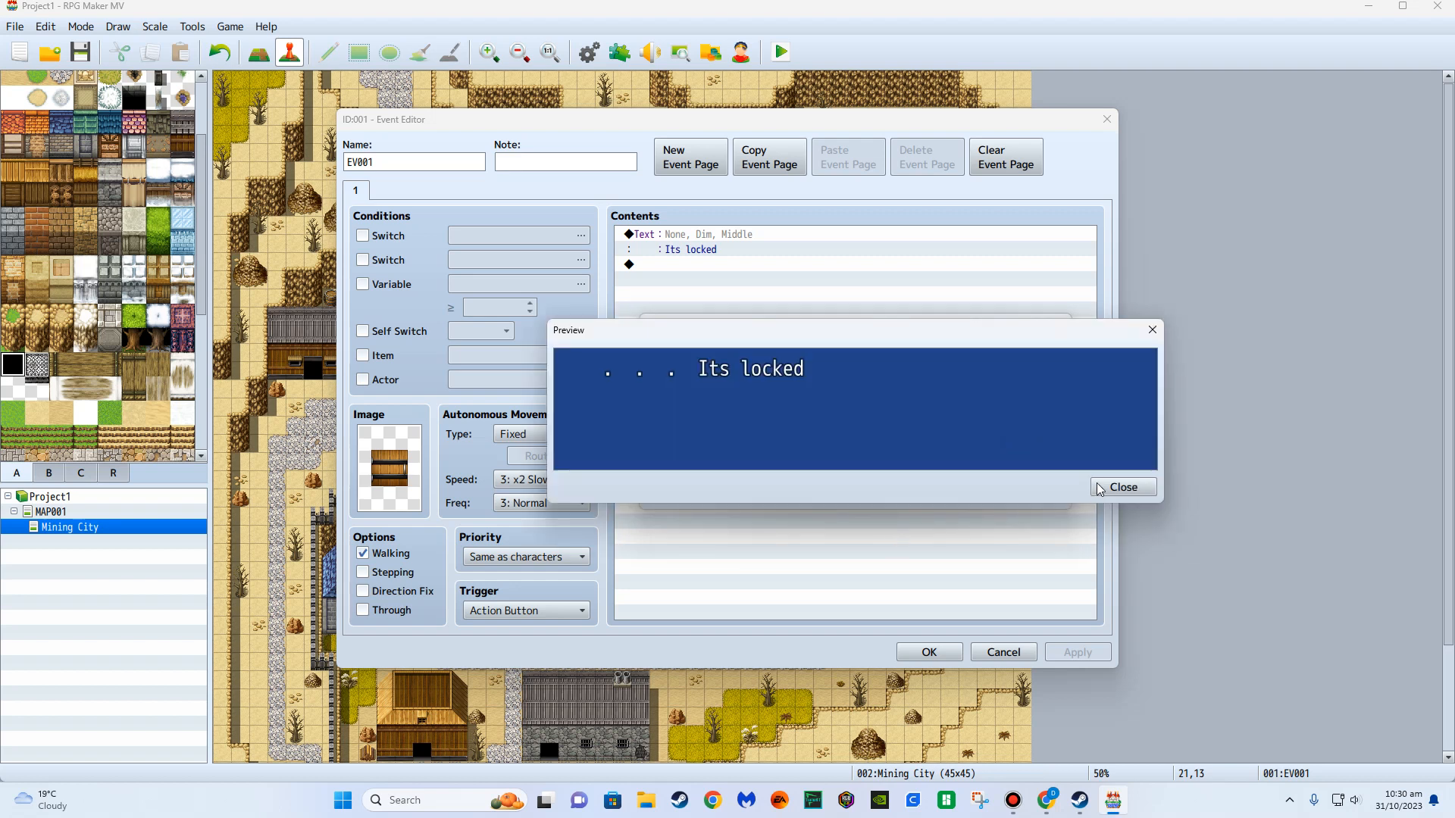
pyautogui.press('Escape')
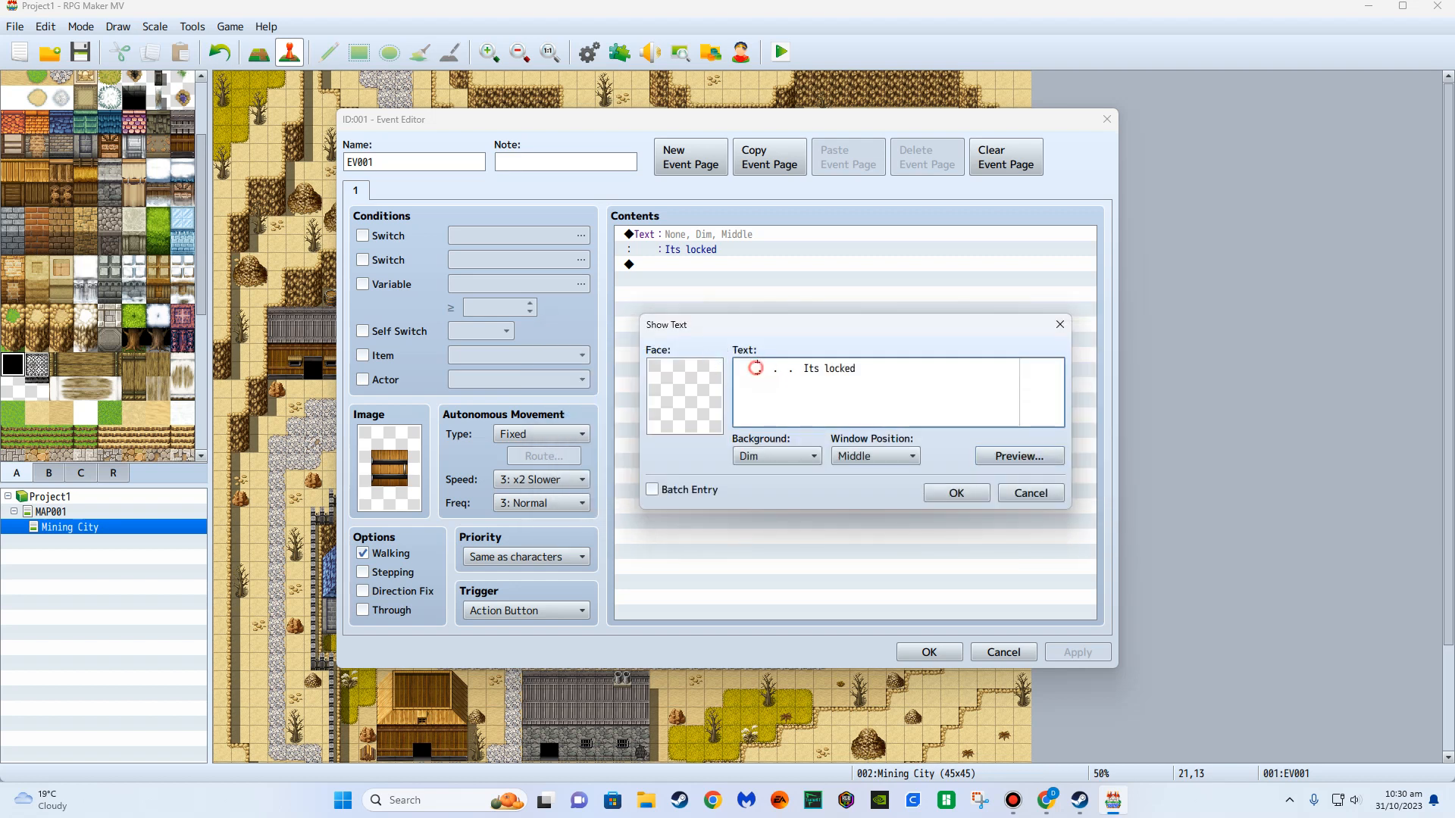
# Centre the message as ". . . Its locked . . ." using leading spaces and trailing dots, preview it, and save the door event.
pyautogui.click(1029, 458)
pyautogui.click(1124, 491)
pyautogui.click(922, 372)
pyautogui.click(1026, 458)
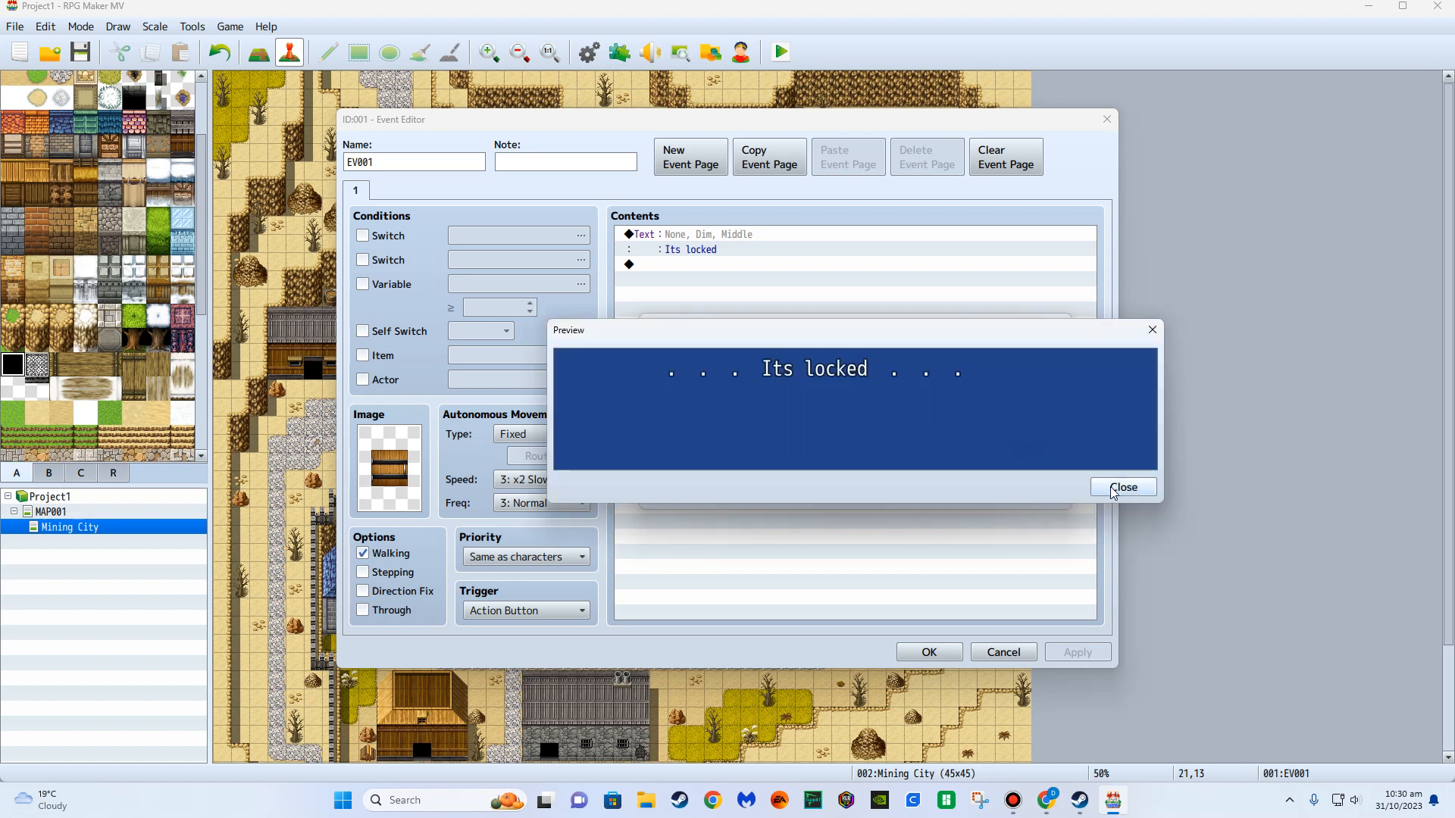
pyautogui.click(1122, 487)
pyautogui.click(780, 371)
pyautogui.click(1038, 457)
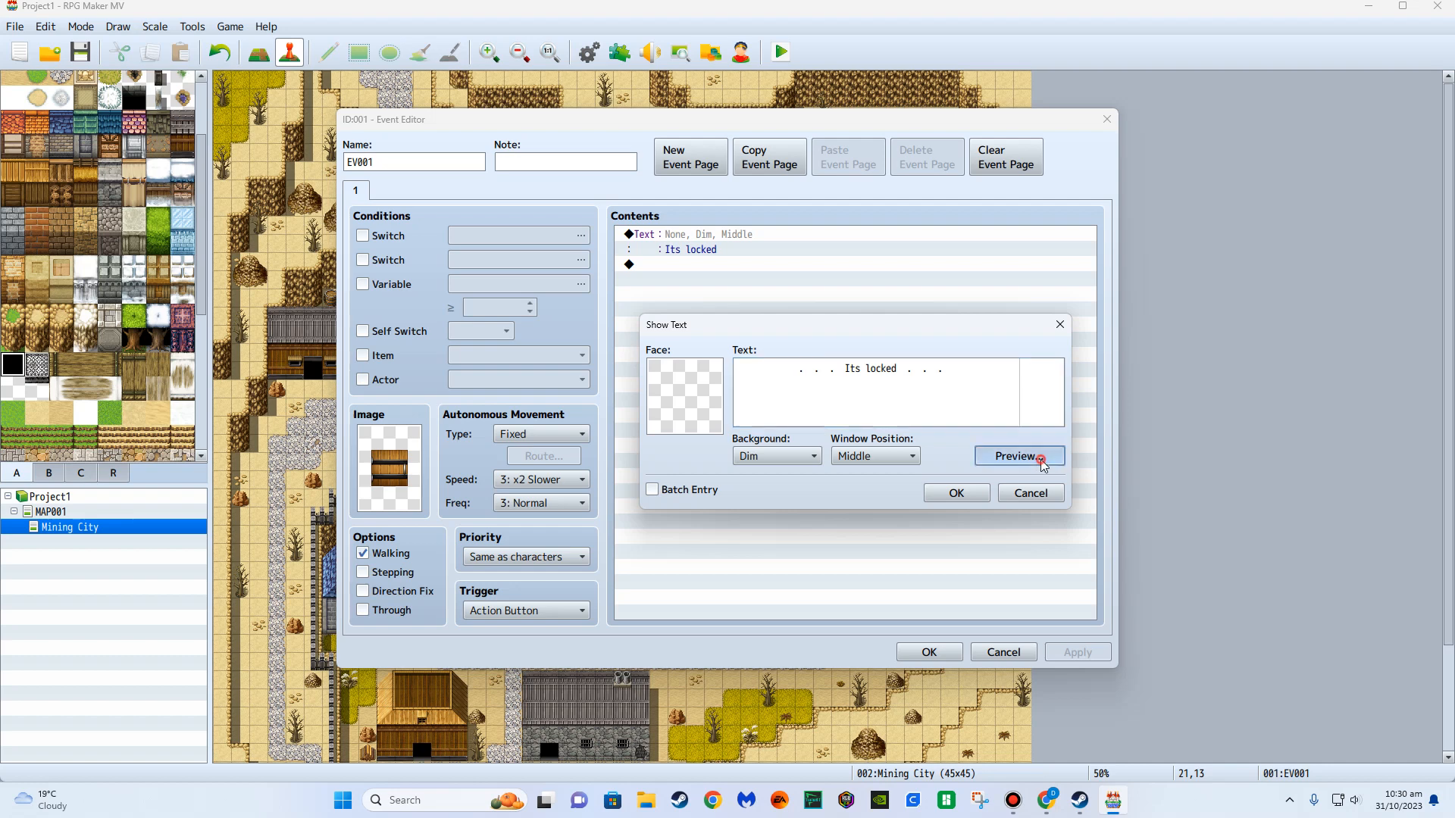
pyautogui.click(1117, 487)
pyautogui.click(959, 493)
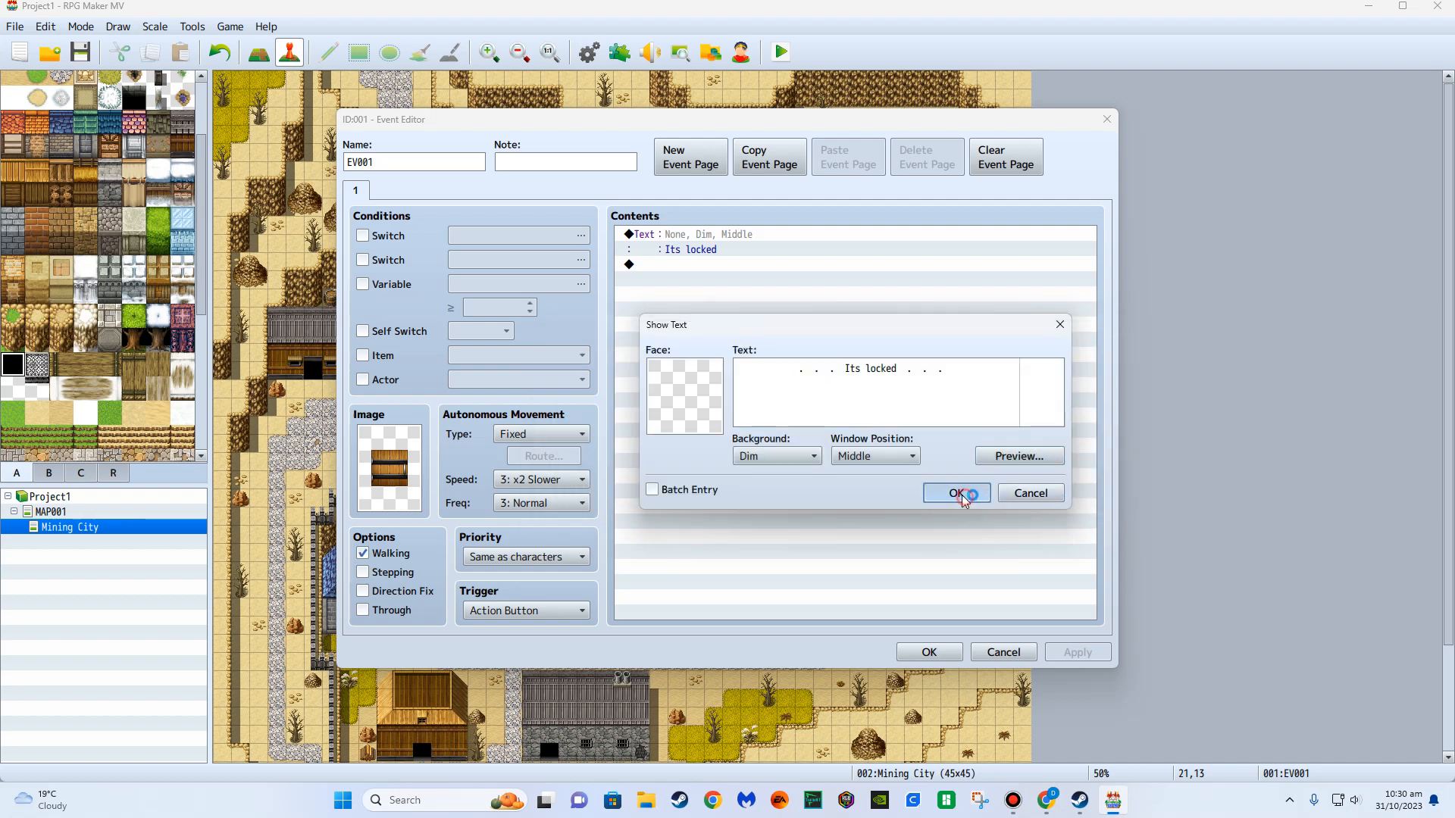
pyautogui.click(929, 652)
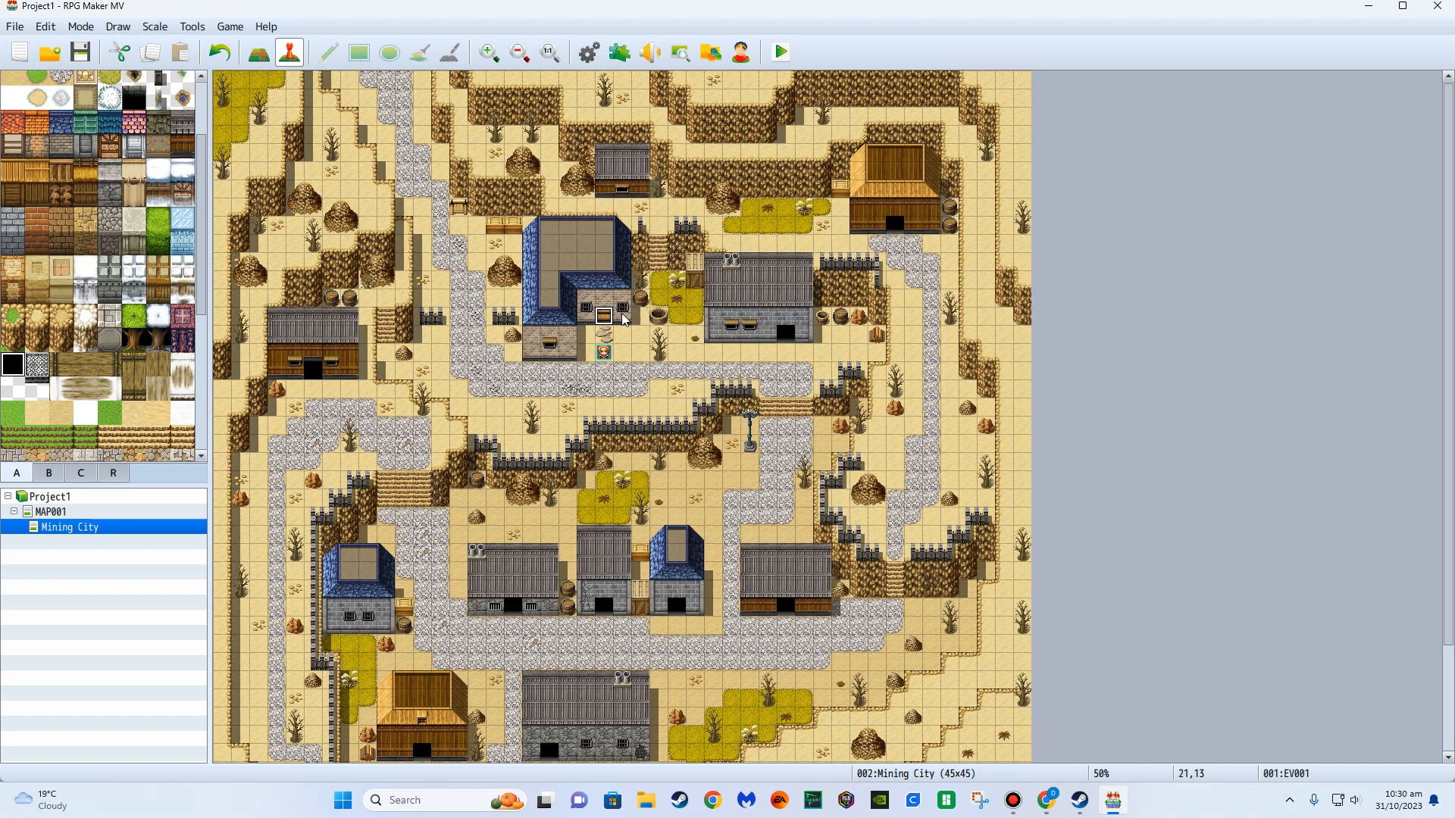
# Paste copies of the locked-door event onto the black doorways of the other buildings, except the wooden-walled house at the map's western edge.
pyautogui.click(786, 334)
pyautogui.hotkey('ctrl', 'v')
pyautogui.click(787, 607)
pyautogui.hotkey('ctrl', 'v')
pyautogui.click(678, 609)
pyautogui.hotkey('ctrl', 'v')
pyautogui.click(604, 608)
pyautogui.hotkey('ctrl', 'v')
pyautogui.click(513, 608)
pyautogui.hotkey('ctrl', 'v')
pyautogui.click(426, 751)
pyautogui.hotkey('ctrl', 'v')
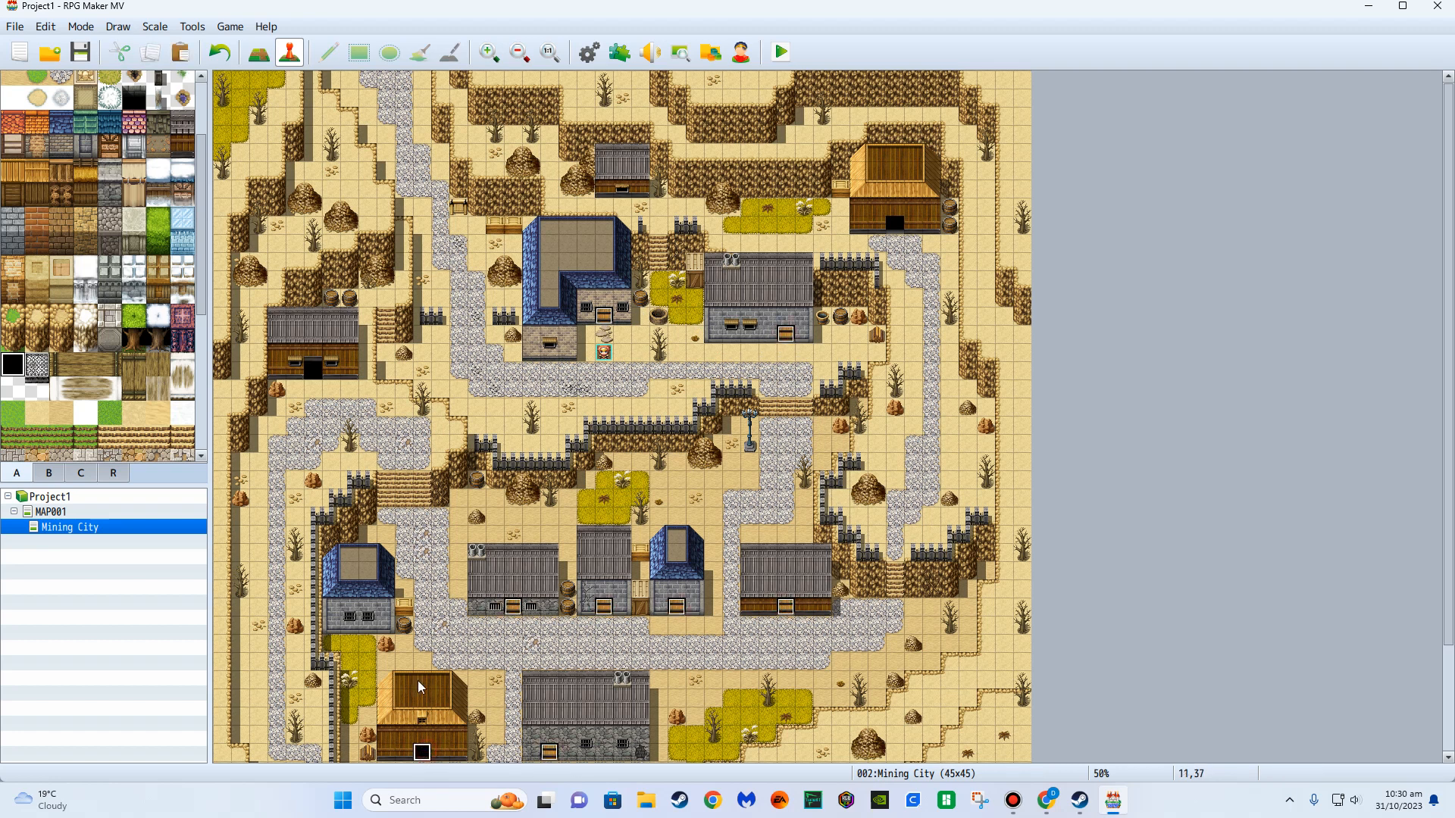
pyautogui.click(894, 232)
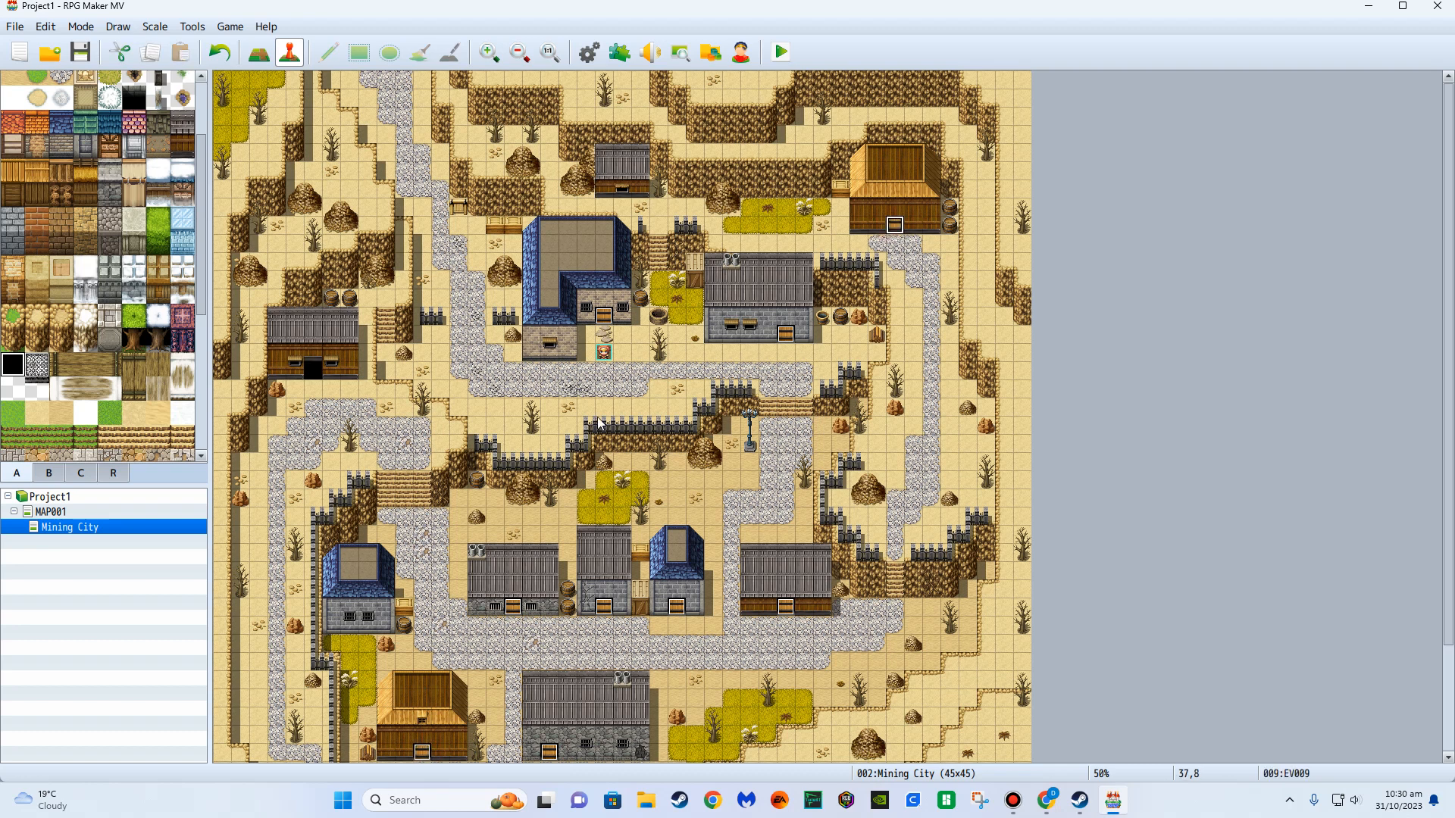
pyautogui.scroll(-3, 611, 453)
pyautogui.scroll(1, 488, 521)
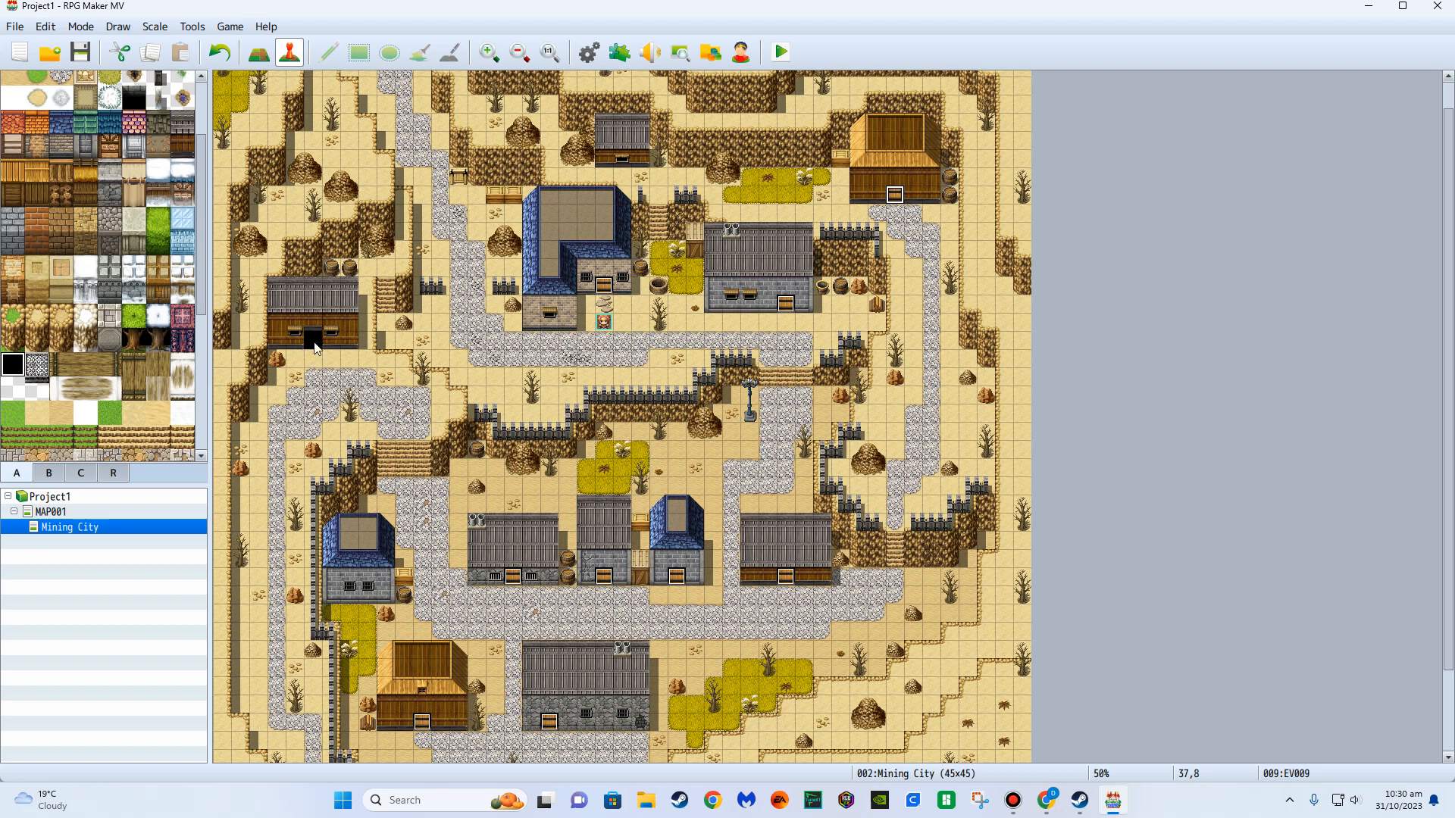
pyautogui.scroll(2, 552, 421)
pyautogui.click(477, 353)
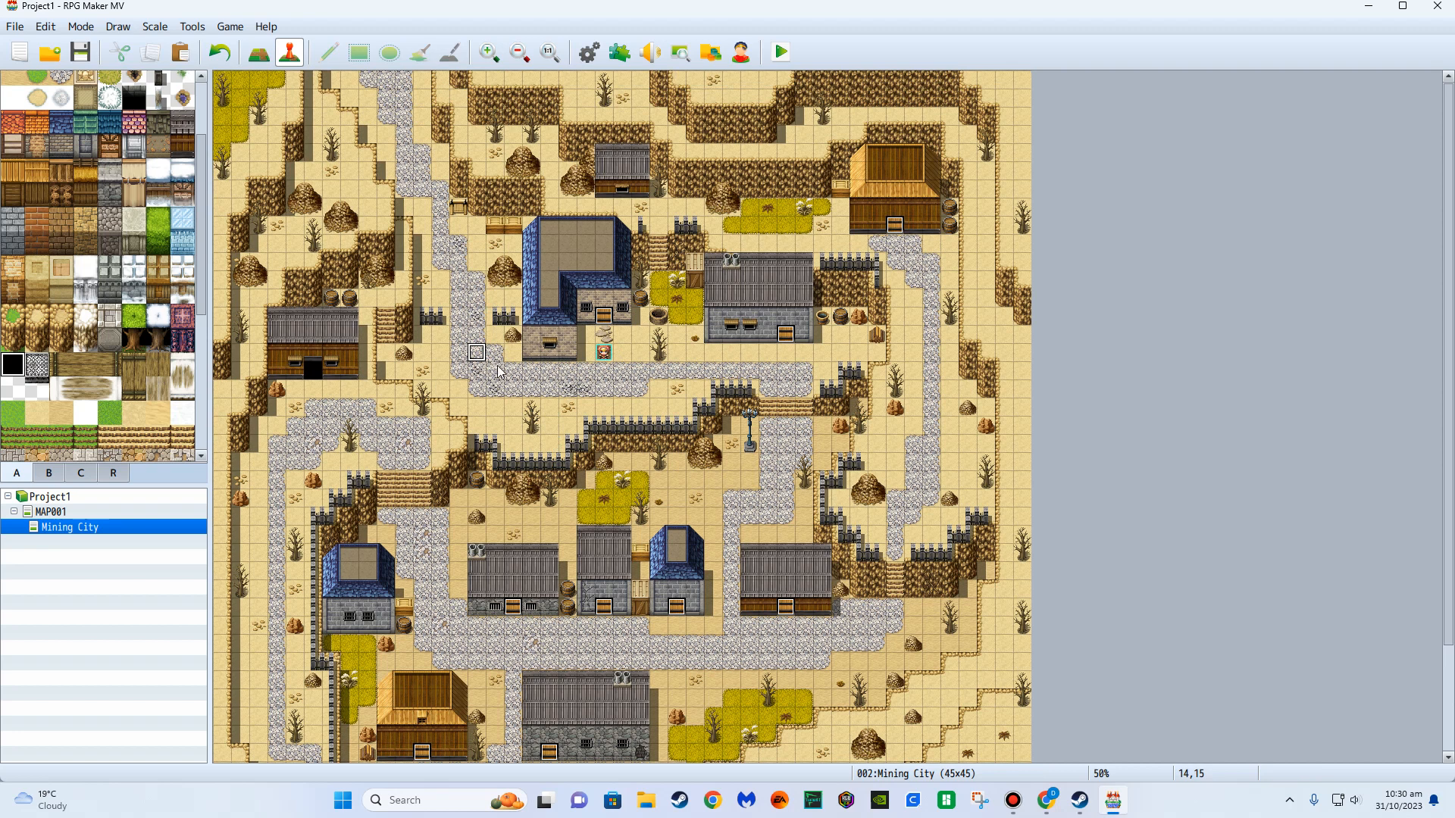
# Compare the House 1 and House 2 sample maps, and load House 1 as a child of the Mining City map.
pyautogui.rightClick(120, 545)
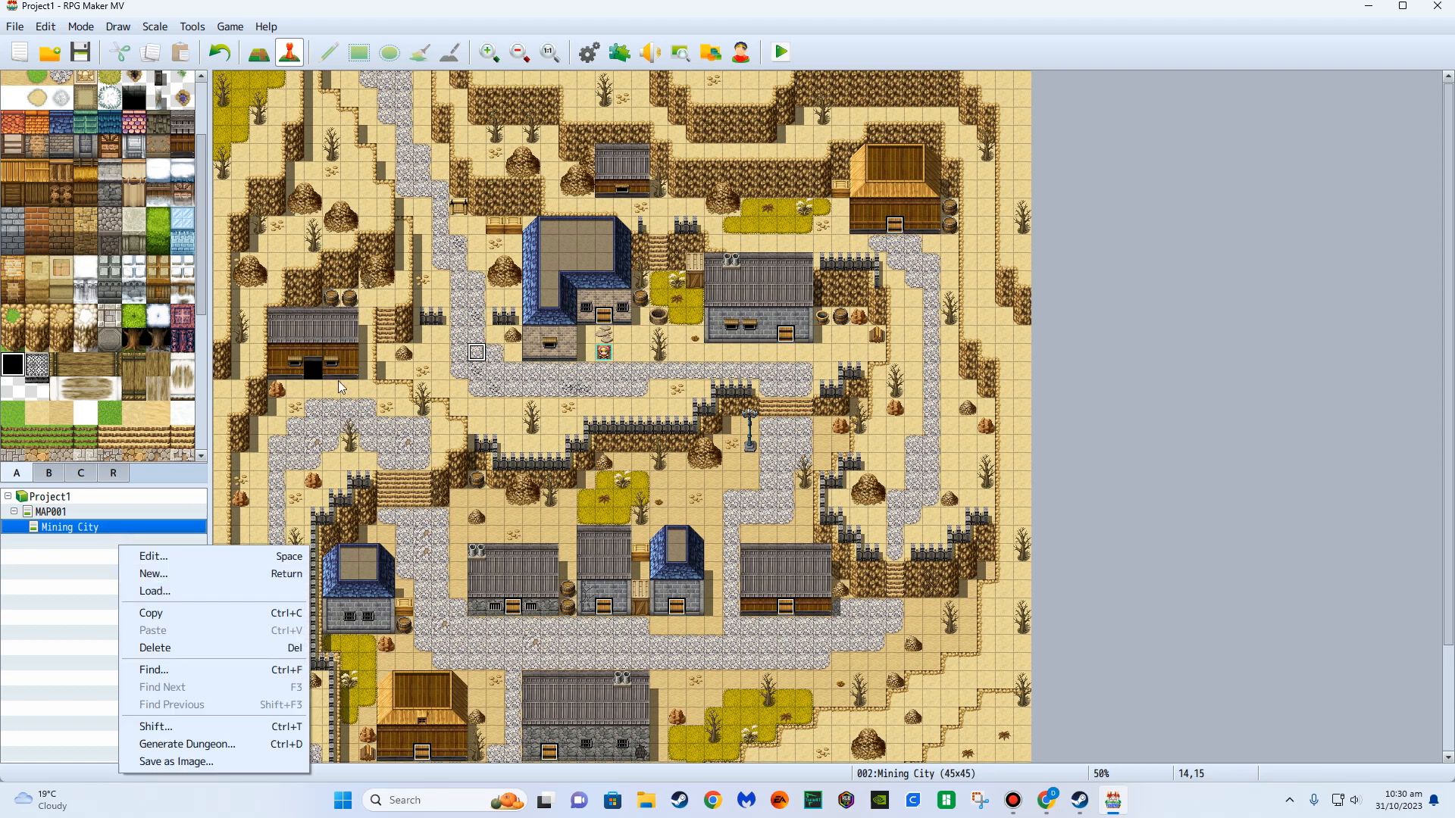
pyautogui.click(195, 599)
pyautogui.scroll(-3, 624, 293)
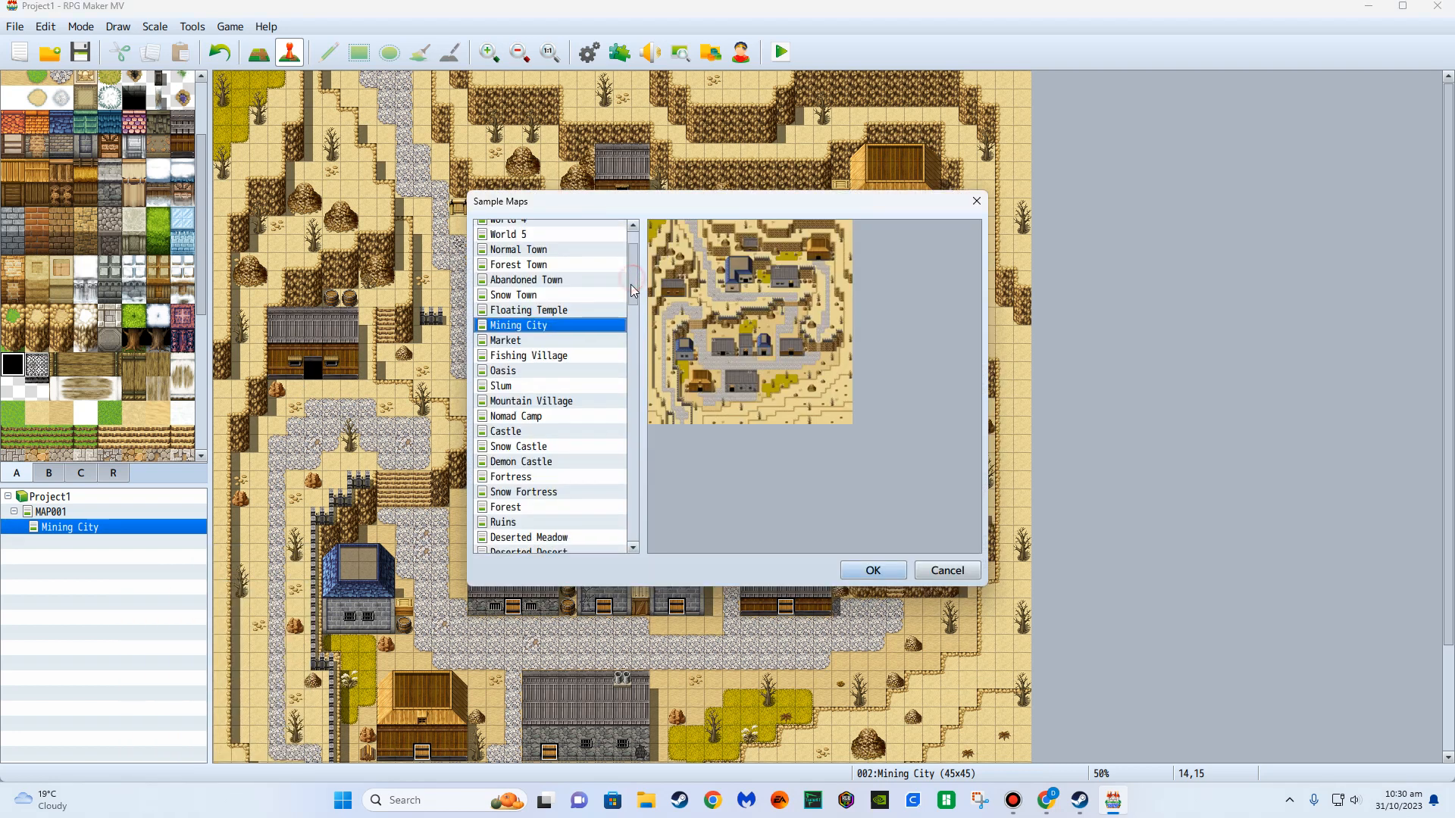
pyautogui.scroll(-4, 621, 303)
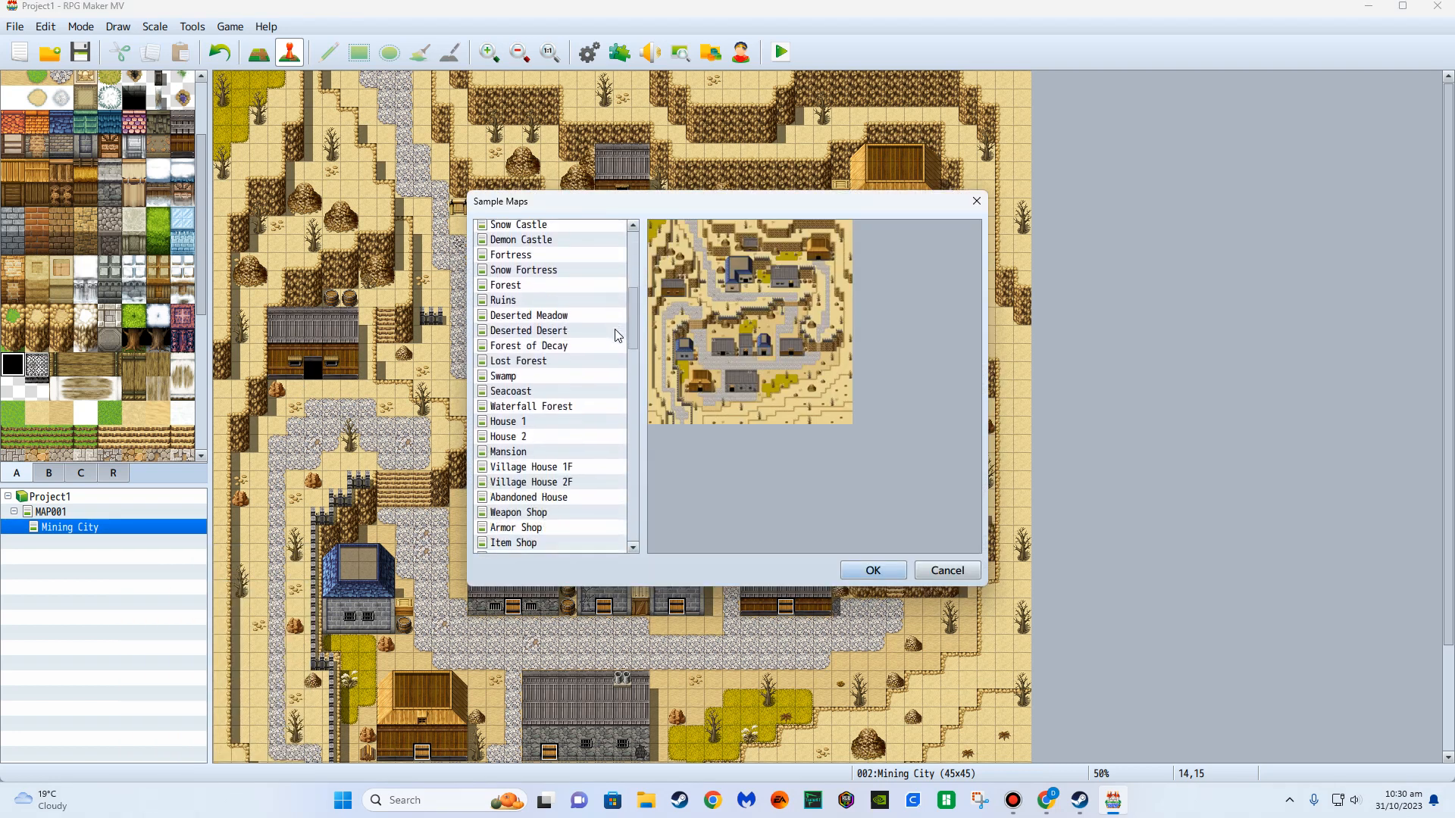
pyautogui.click(566, 371)
pyautogui.click(552, 390)
pyautogui.click(552, 376)
pyautogui.click(550, 389)
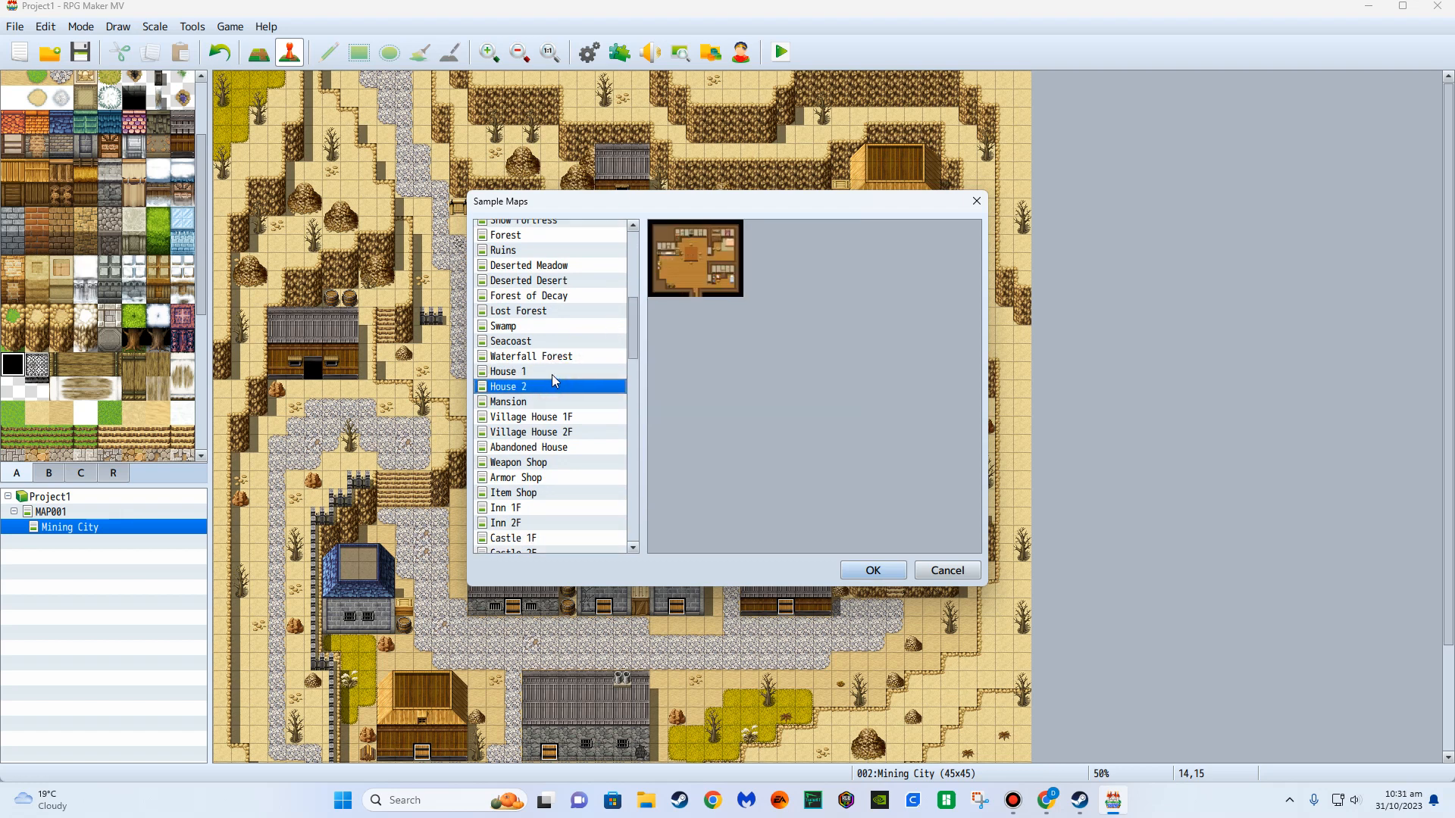
pyautogui.click(552, 375)
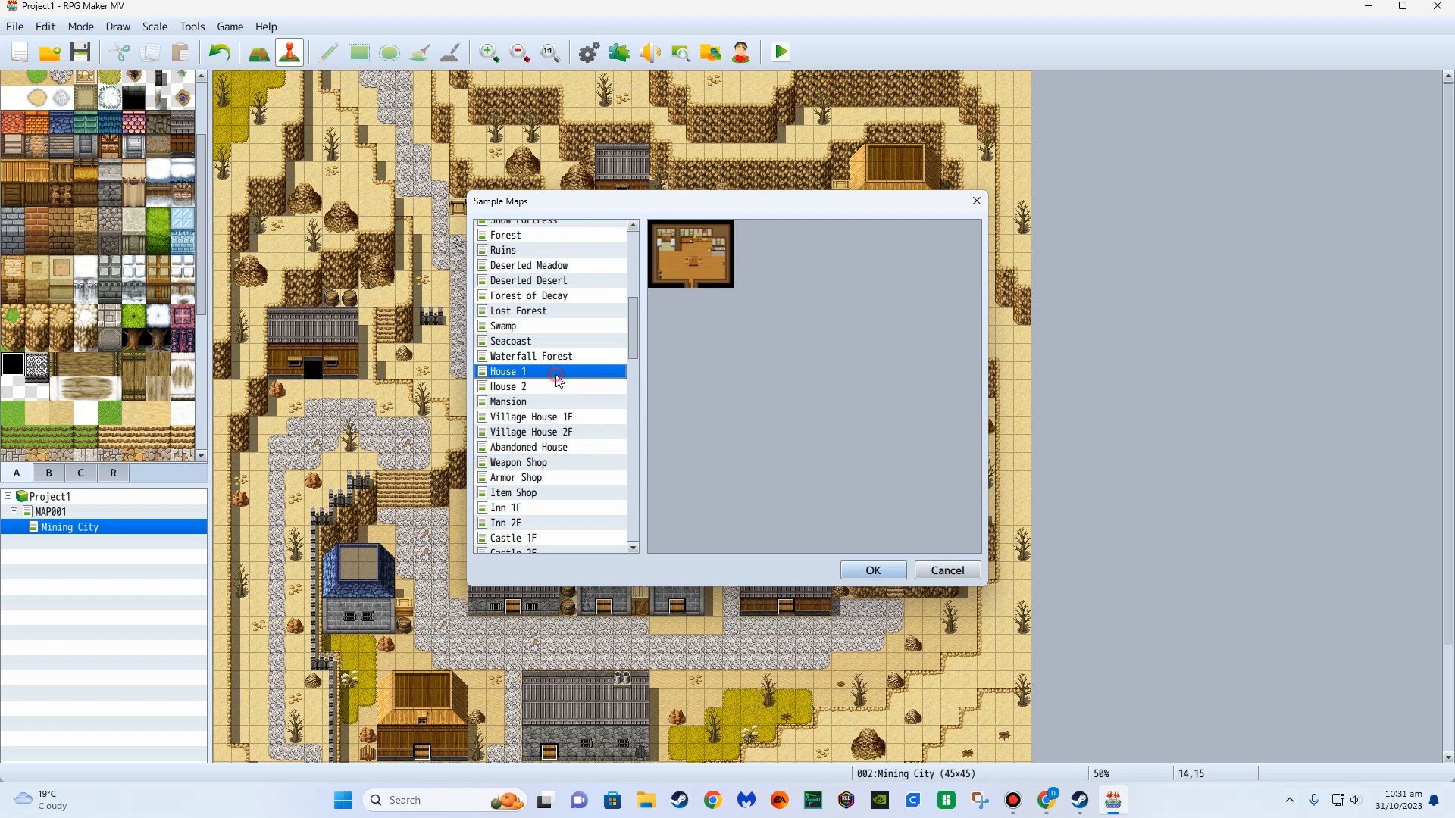
pyautogui.doubleClick(556, 375)
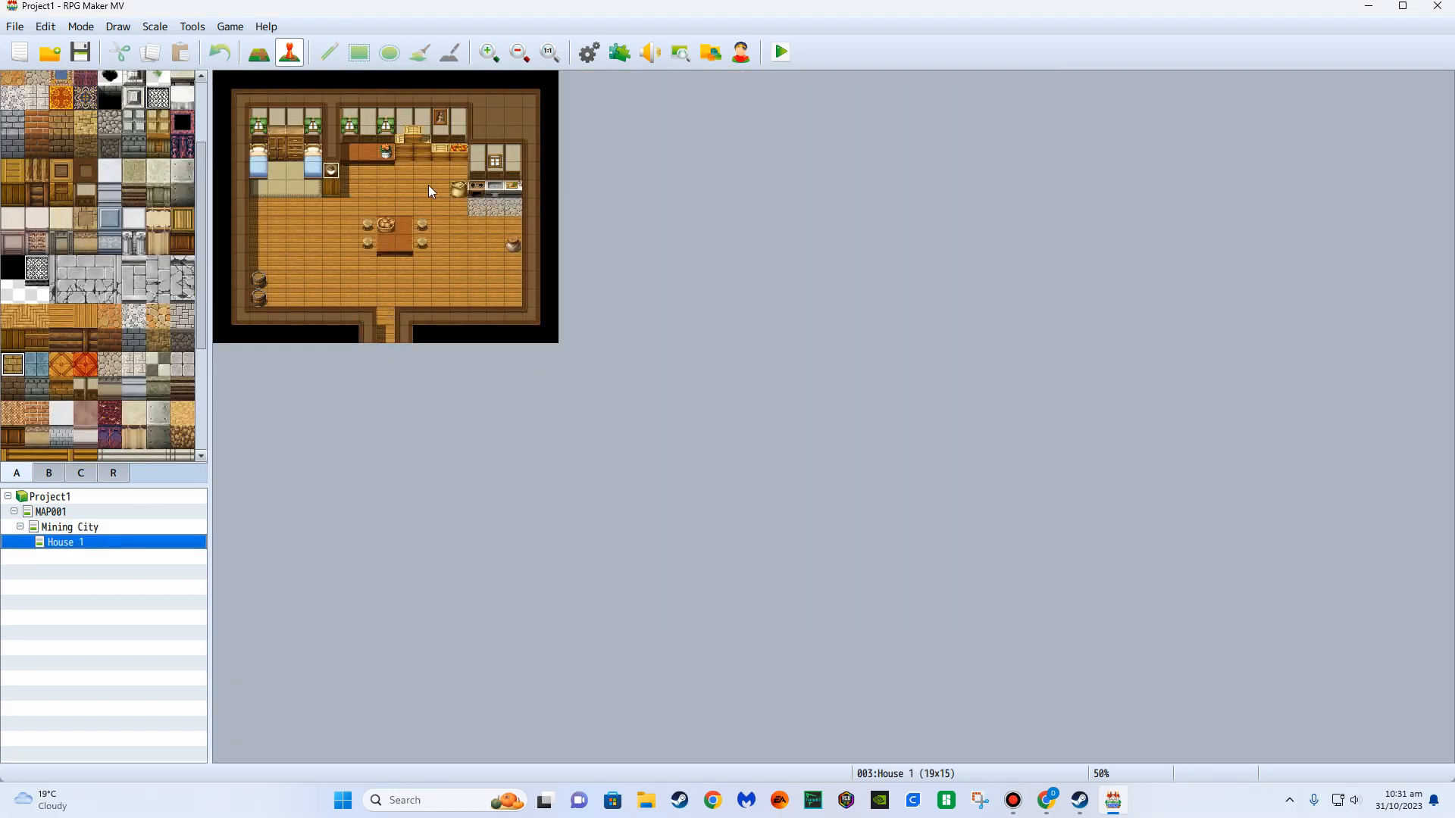
# Set the player's starting position in House 1 at tile 8,6, on the floor just above the dining table.
pyautogui.rightClick(376, 188)
pyautogui.click(531, 390)
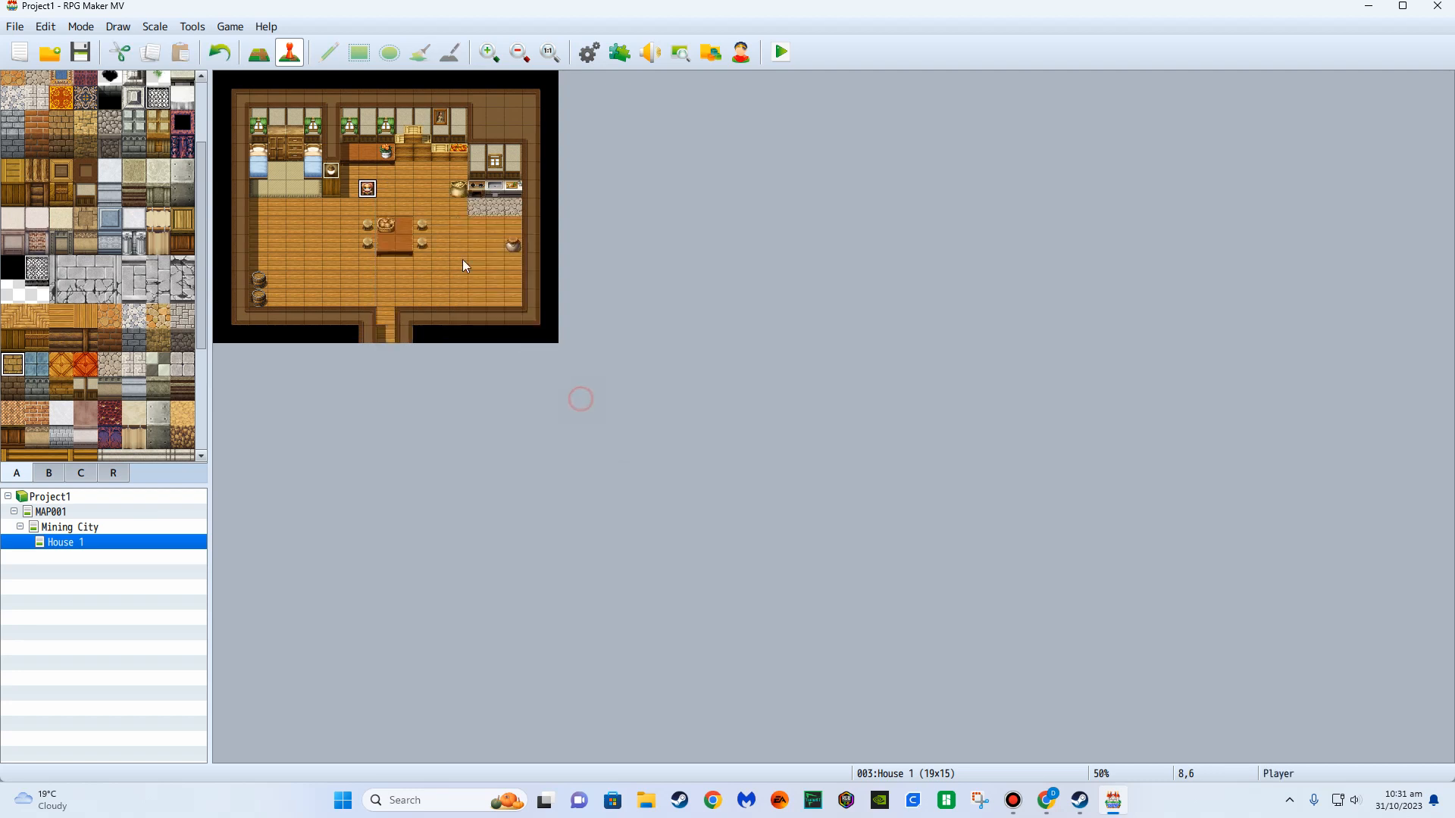
pyautogui.scroll(-2, 94, 247)
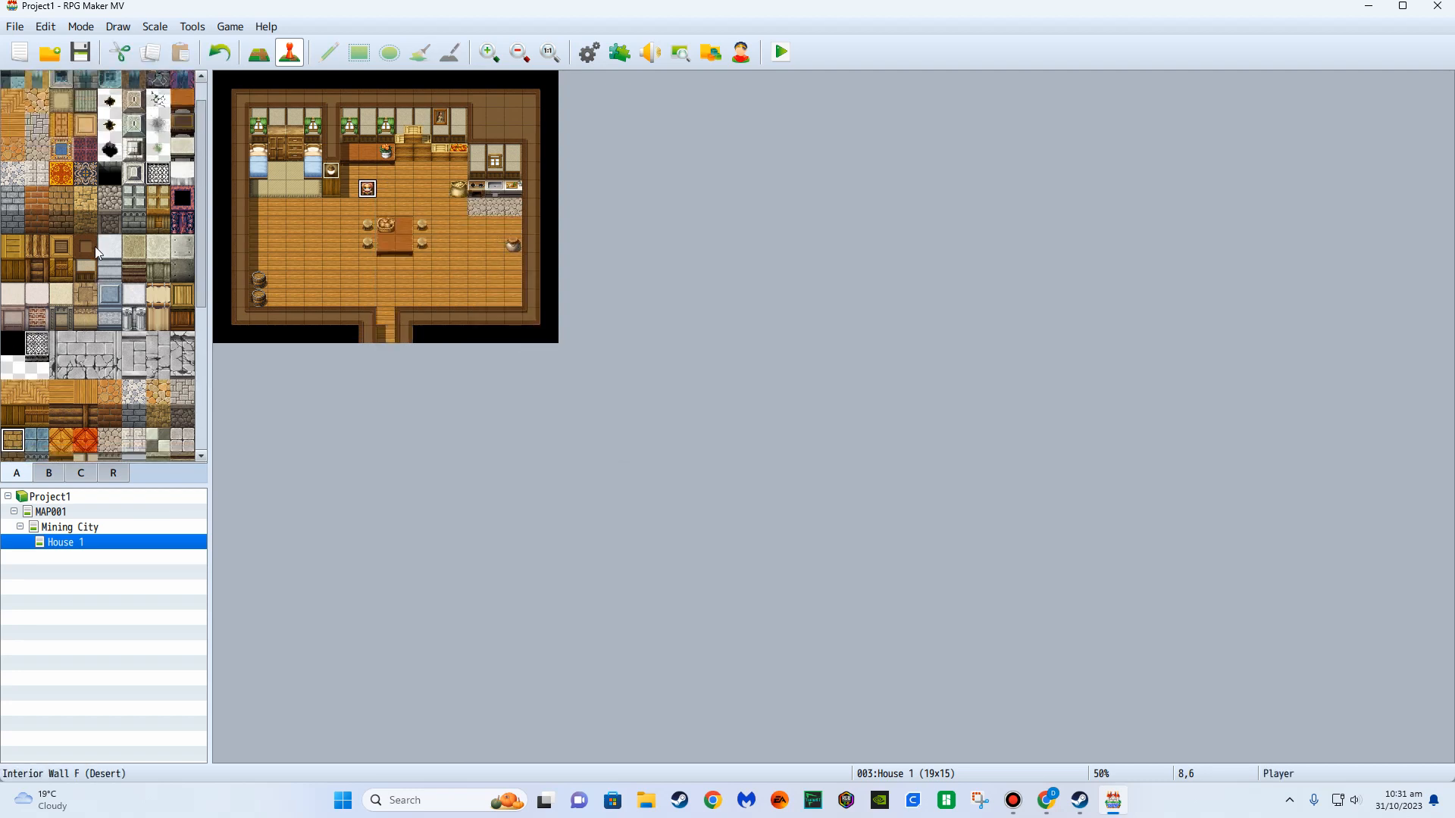
pyautogui.scroll(-1, 89, 241)
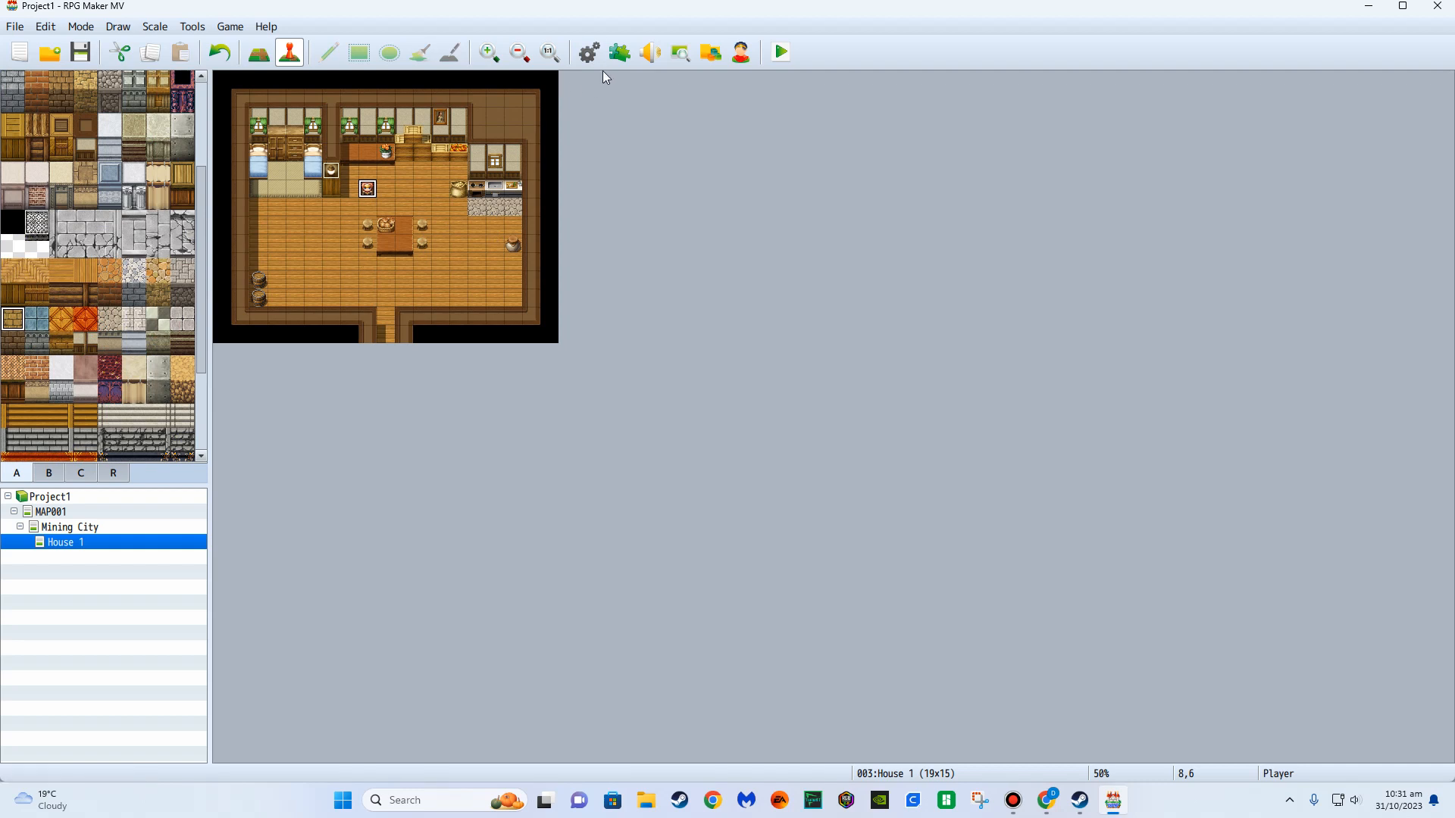
# In the database's System settings, remove every member except the first actor from the starting party.
pyautogui.click(589, 53)
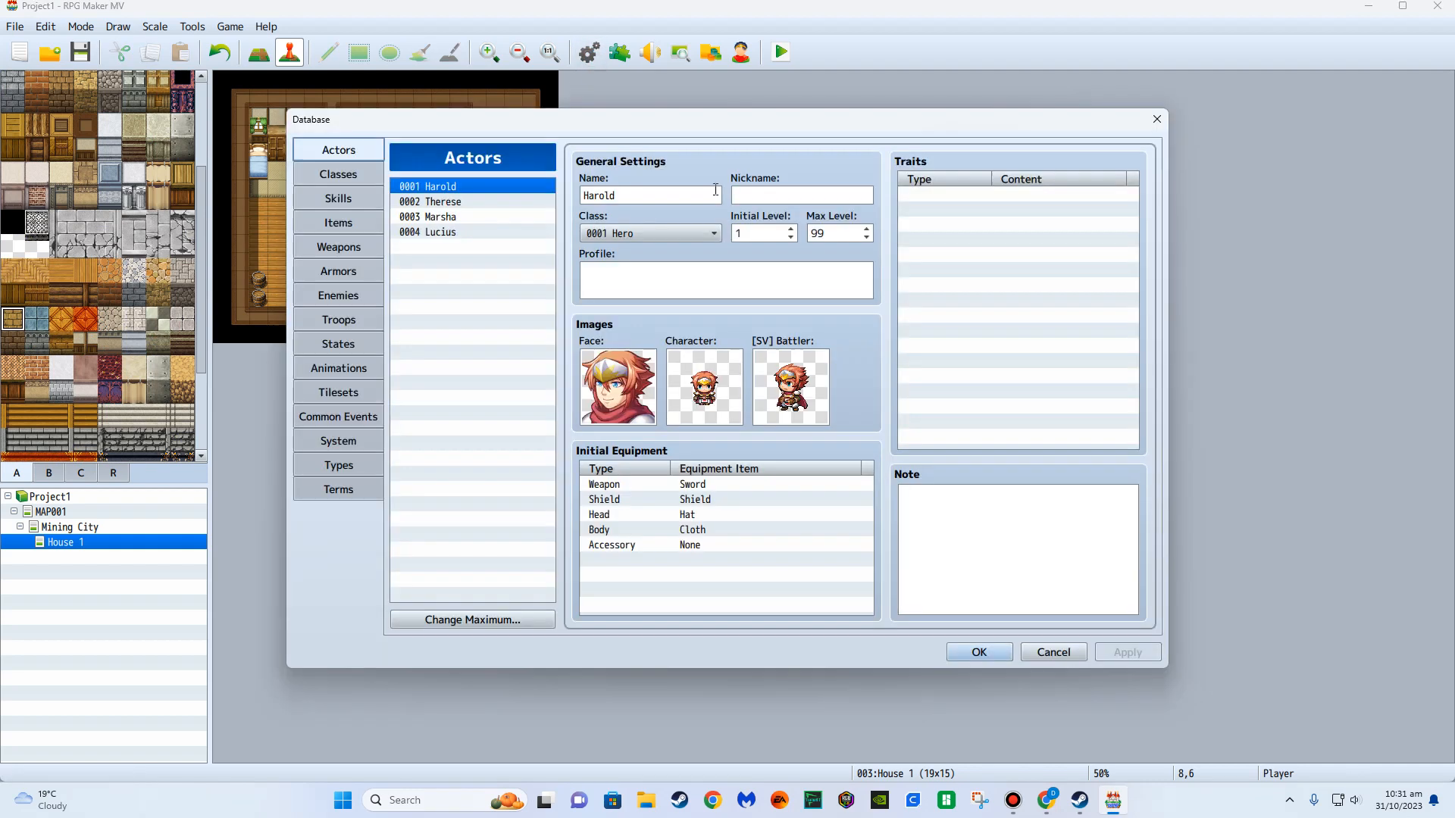
pyautogui.click(339, 492)
pyautogui.click(347, 442)
pyautogui.click(459, 203)
pyautogui.press('Delete')
pyautogui.press('Delete')
pyautogui.press('Delete')
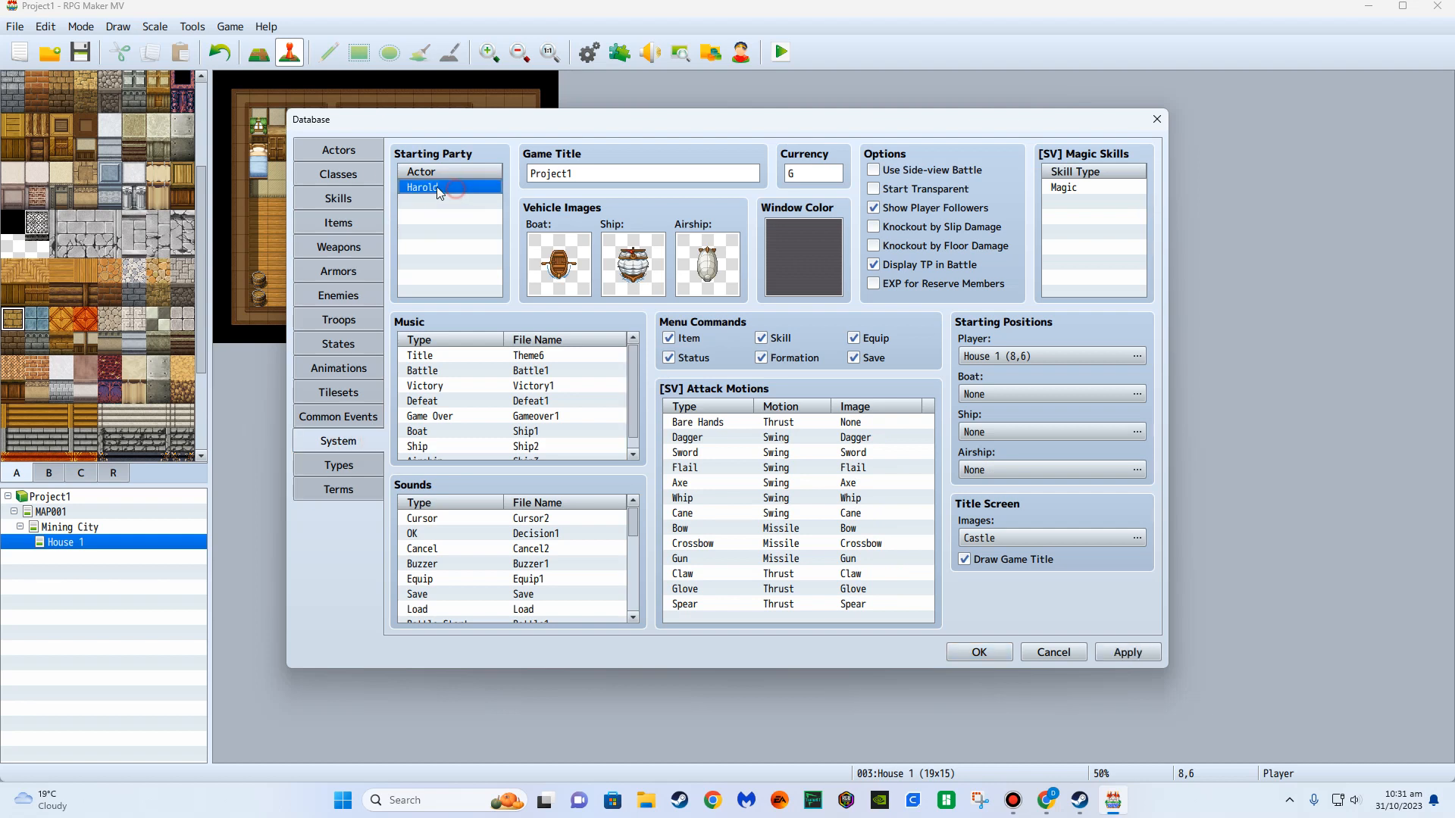
# Set the first actor's face and character images to the brown-haired boy from the People1 sets.
pyautogui.click(351, 149)
pyautogui.doubleClick(597, 372)
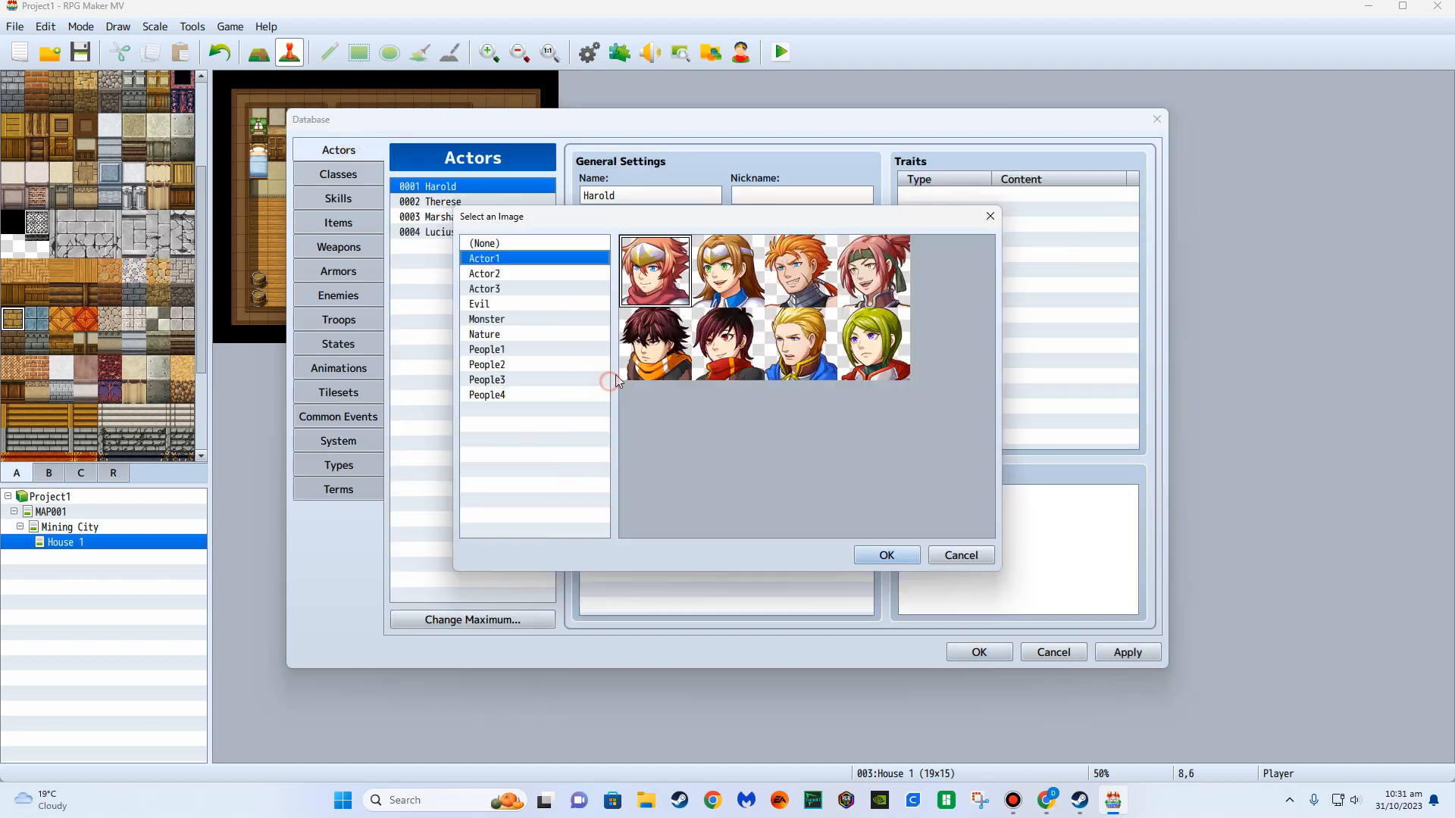
pyautogui.click(510, 349)
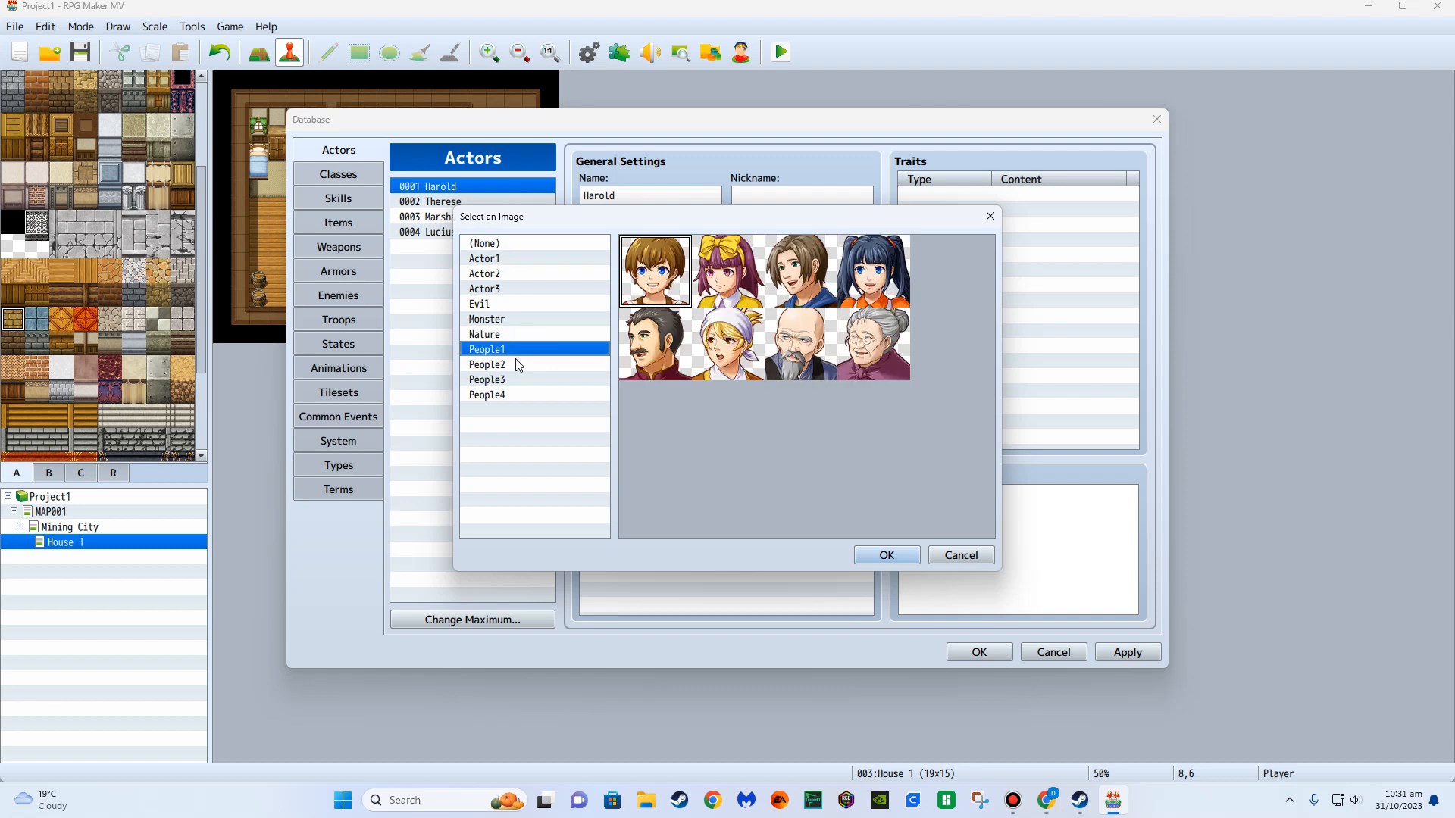
pyautogui.doubleClick(661, 321)
pyautogui.doubleClick(712, 402)
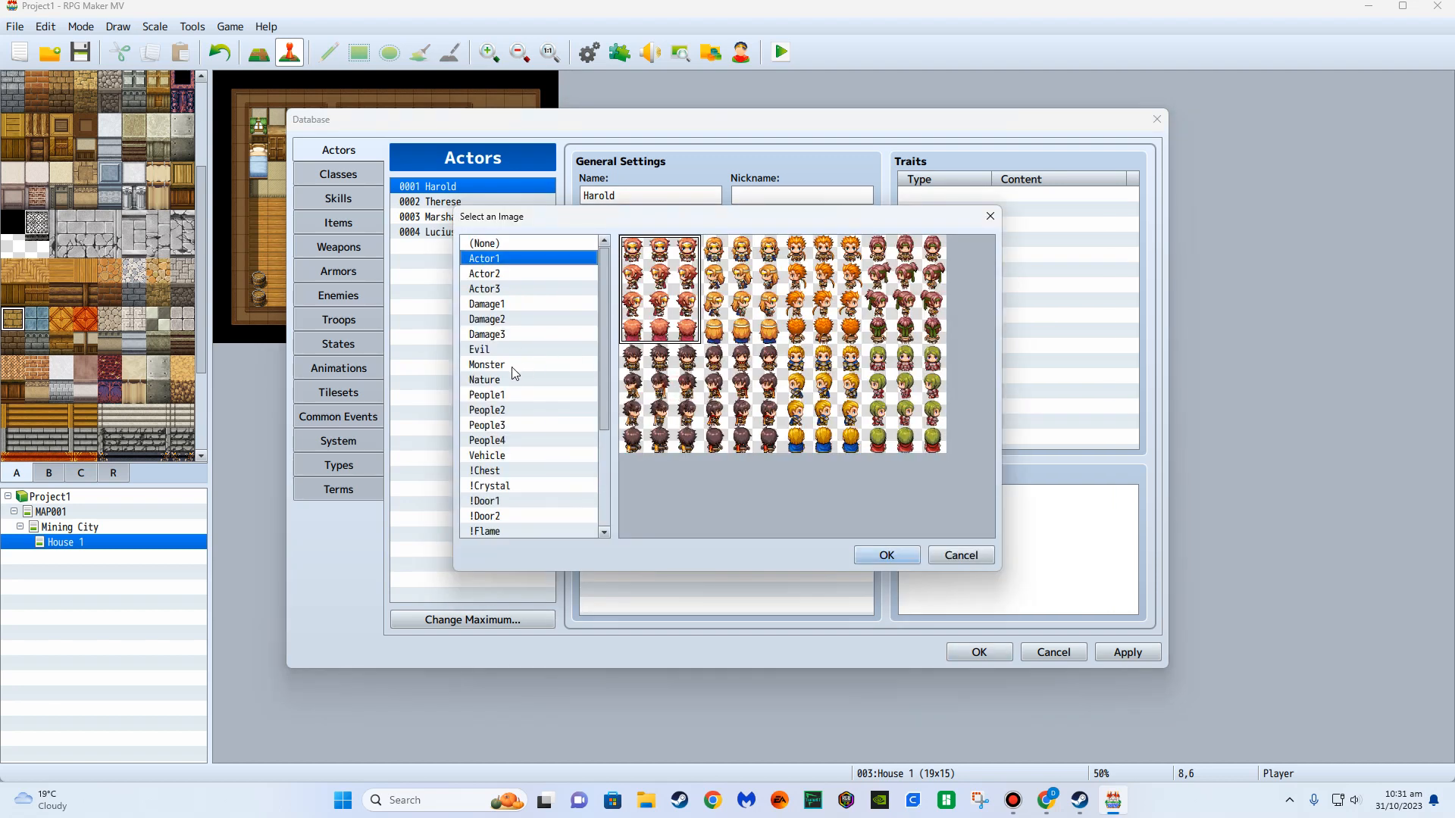
pyautogui.click(506, 393)
pyautogui.doubleClick(654, 262)
# Set the first actor's side-view battler image to (None).
pyautogui.doubleClick(788, 390)
pyautogui.scroll(-1, 553, 431)
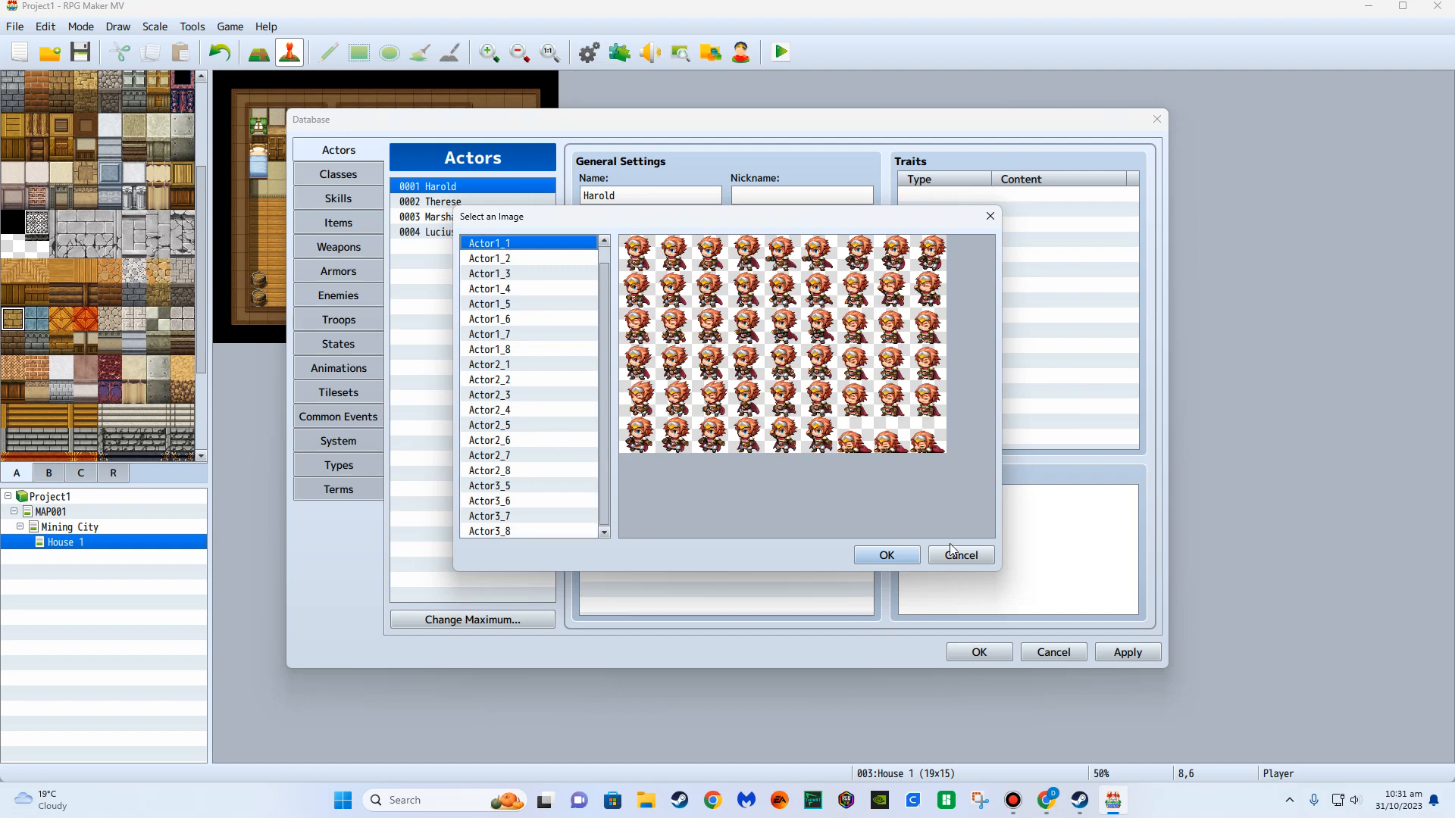
pyautogui.scroll(1, 558, 331)
pyautogui.doubleClick(546, 241)
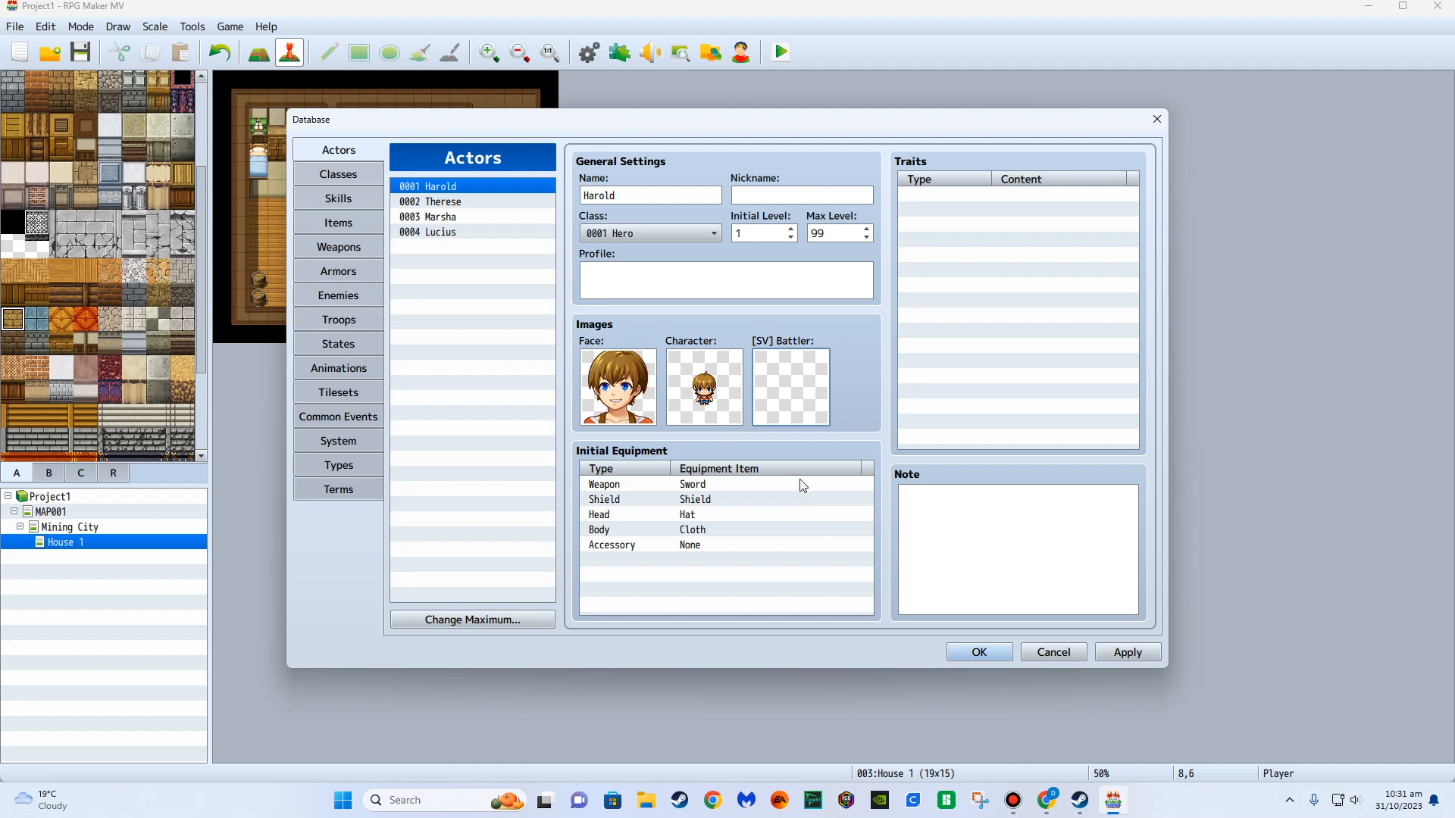
# Clear the first actor's name, apply the changes, and close the database.
pyautogui.doubleClick(630, 199)
pyautogui.press('BackSpace')
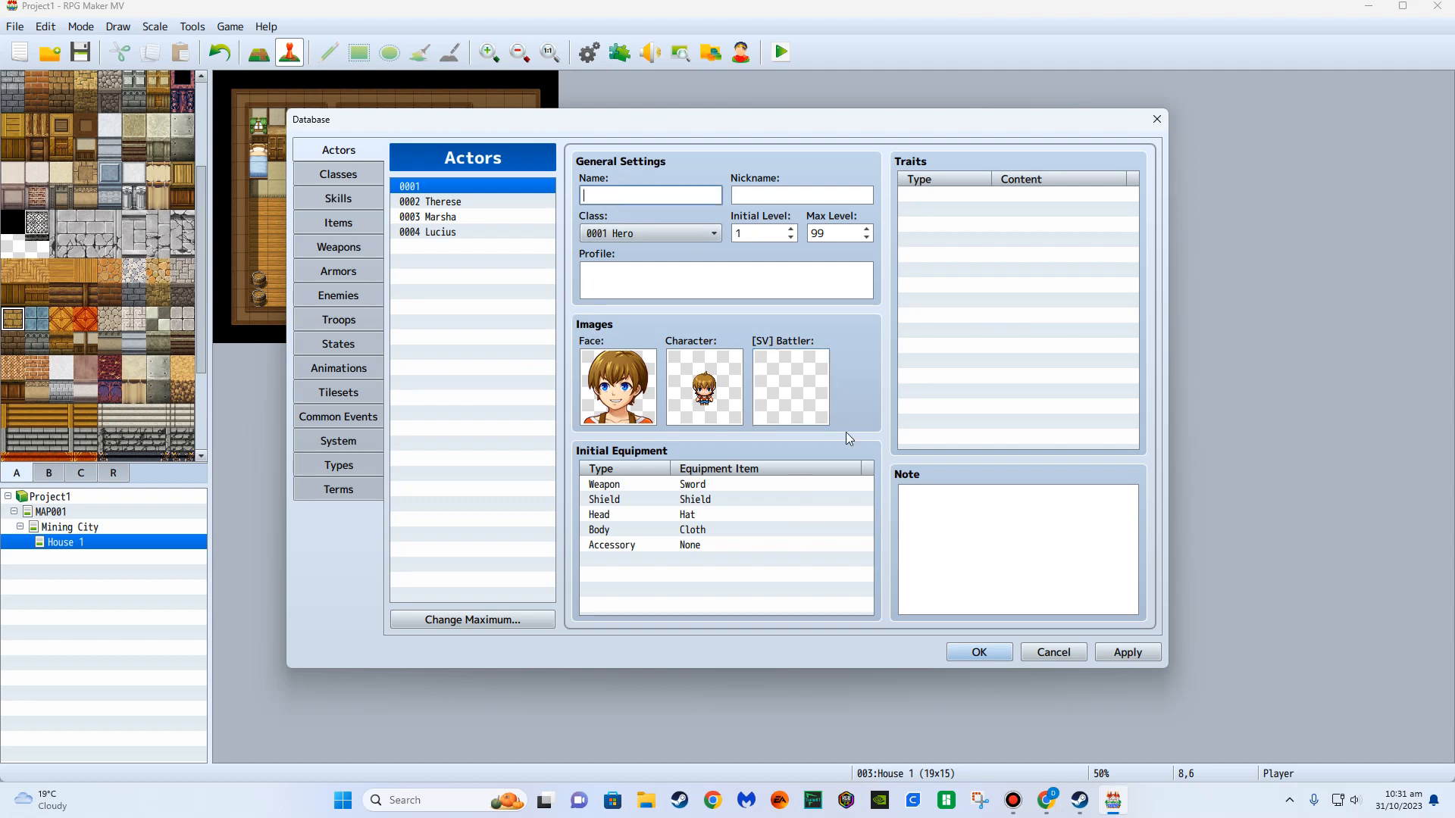
pyautogui.click(1124, 652)
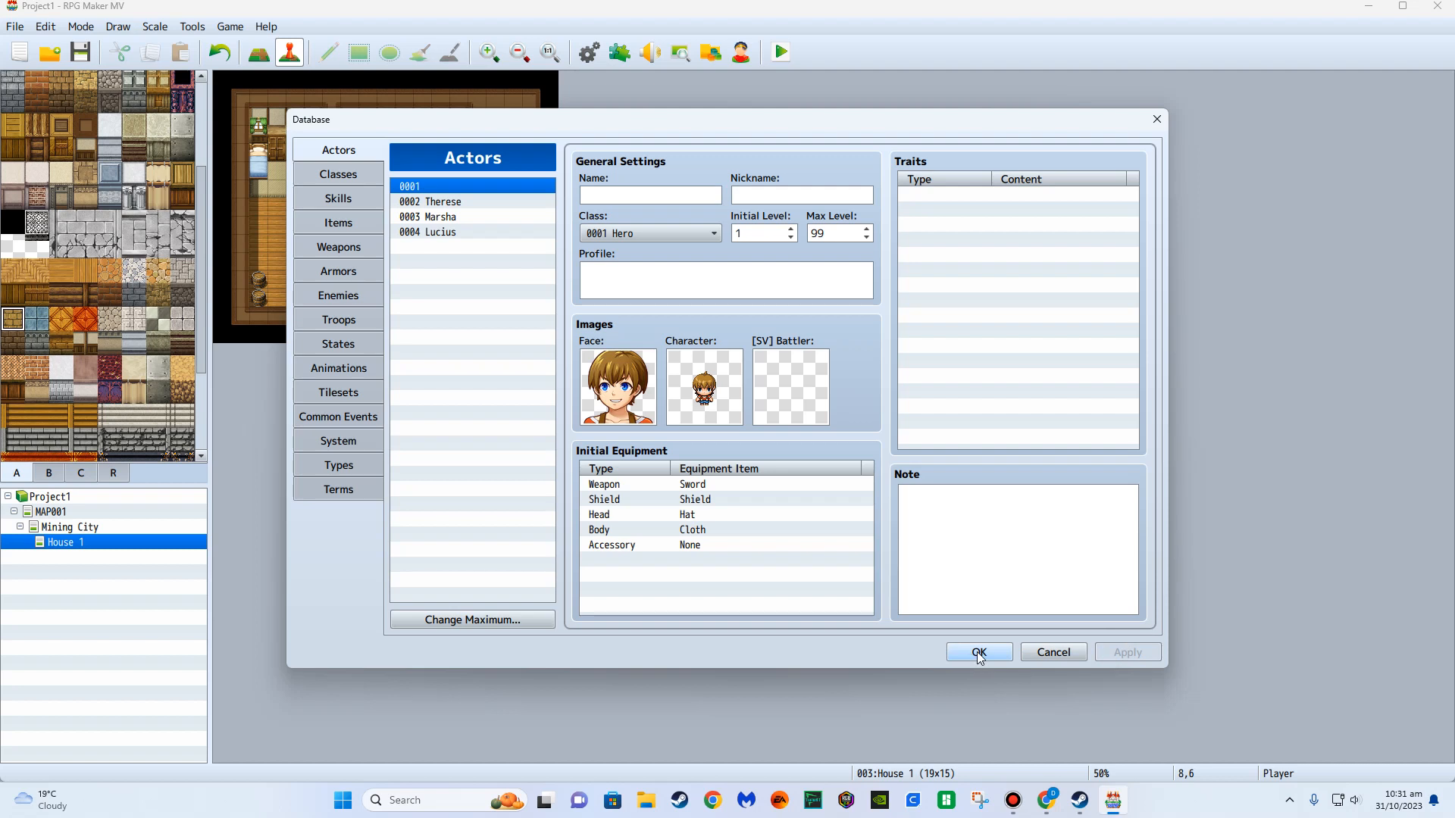
pyautogui.click(978, 652)
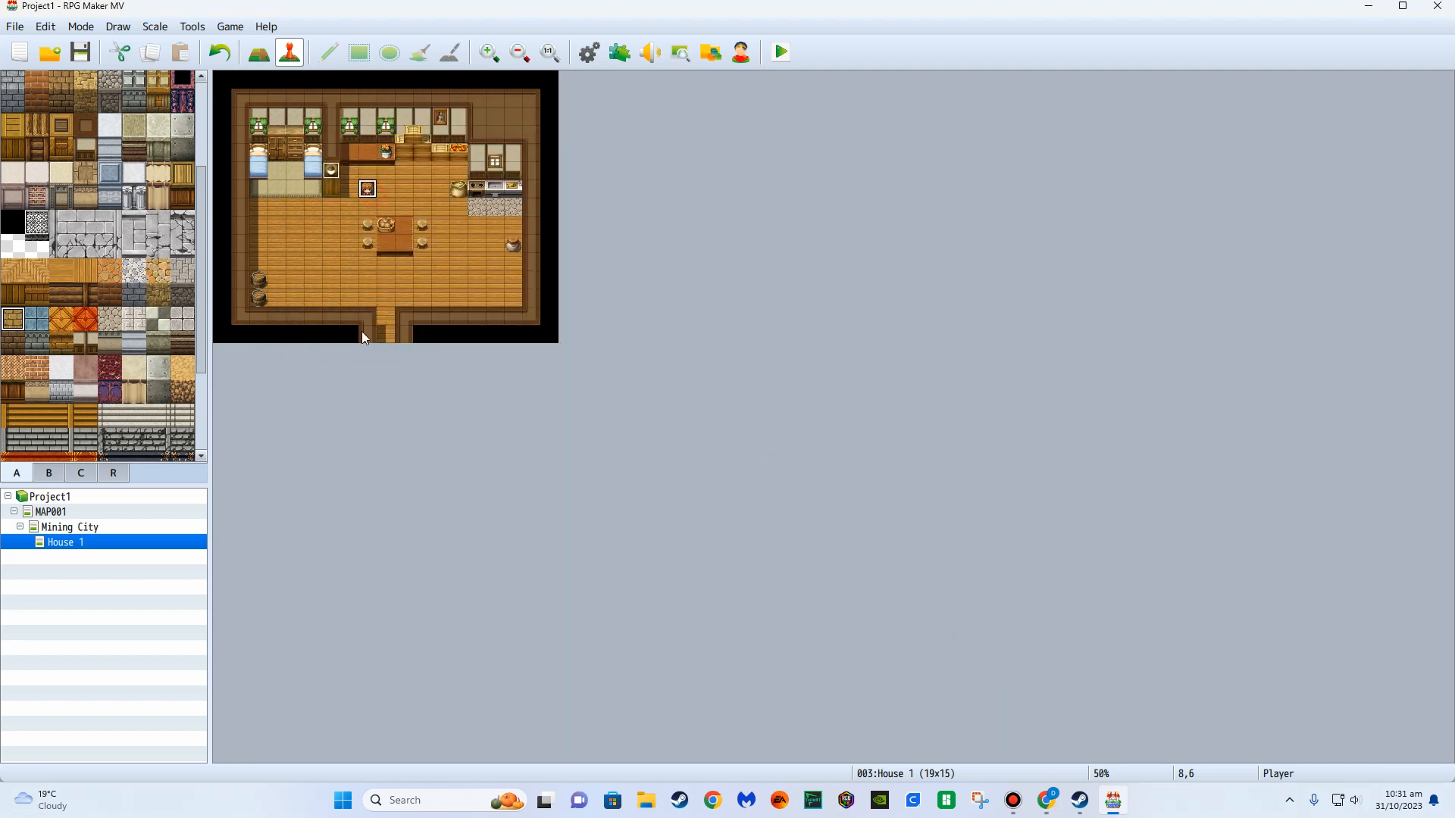
# Dismiss the map options for House 1 and switch back to the Mining City map.
pyautogui.rightClick(125, 557)
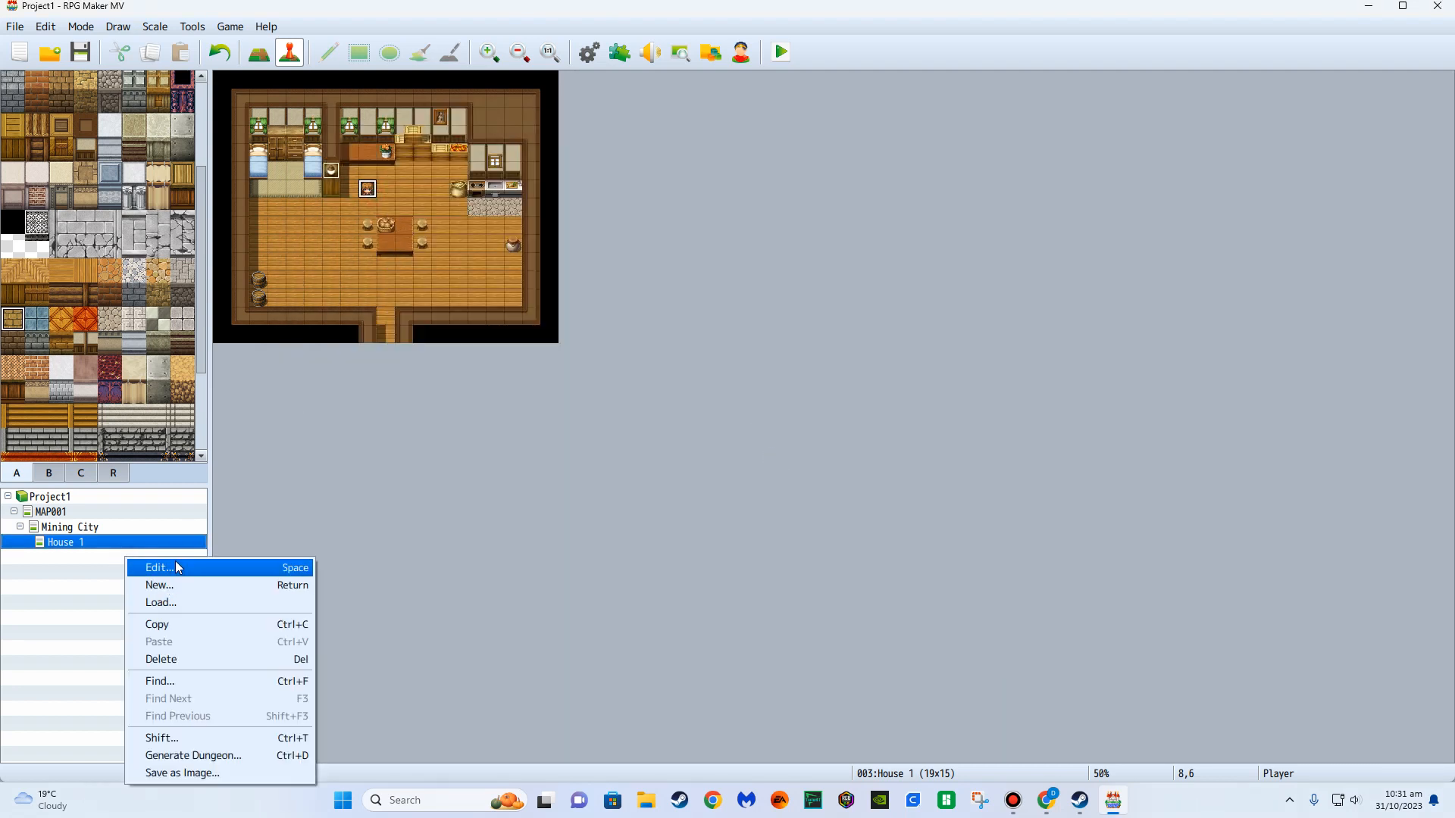
pyautogui.click(429, 230)
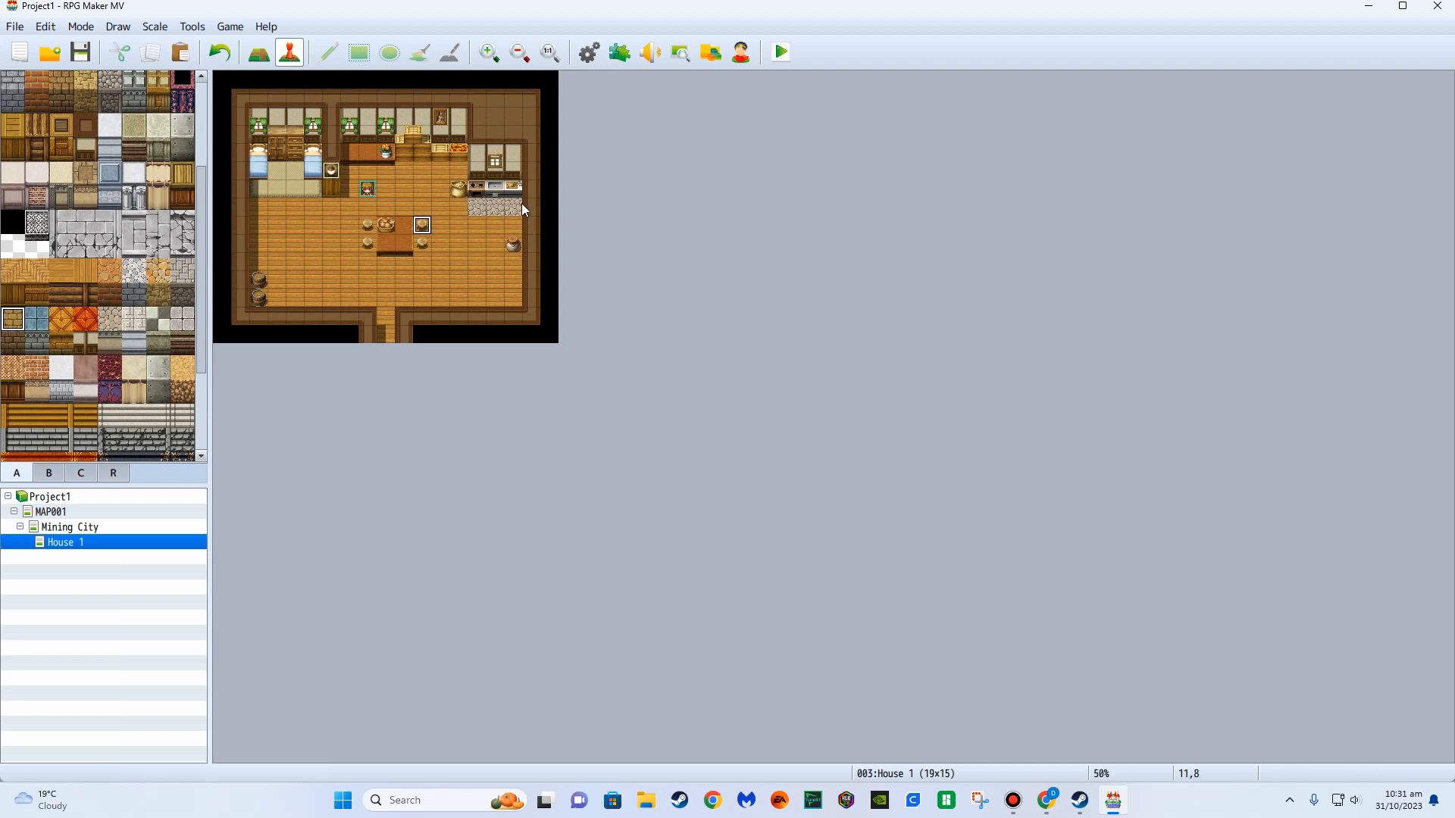
pyautogui.click(69, 527)
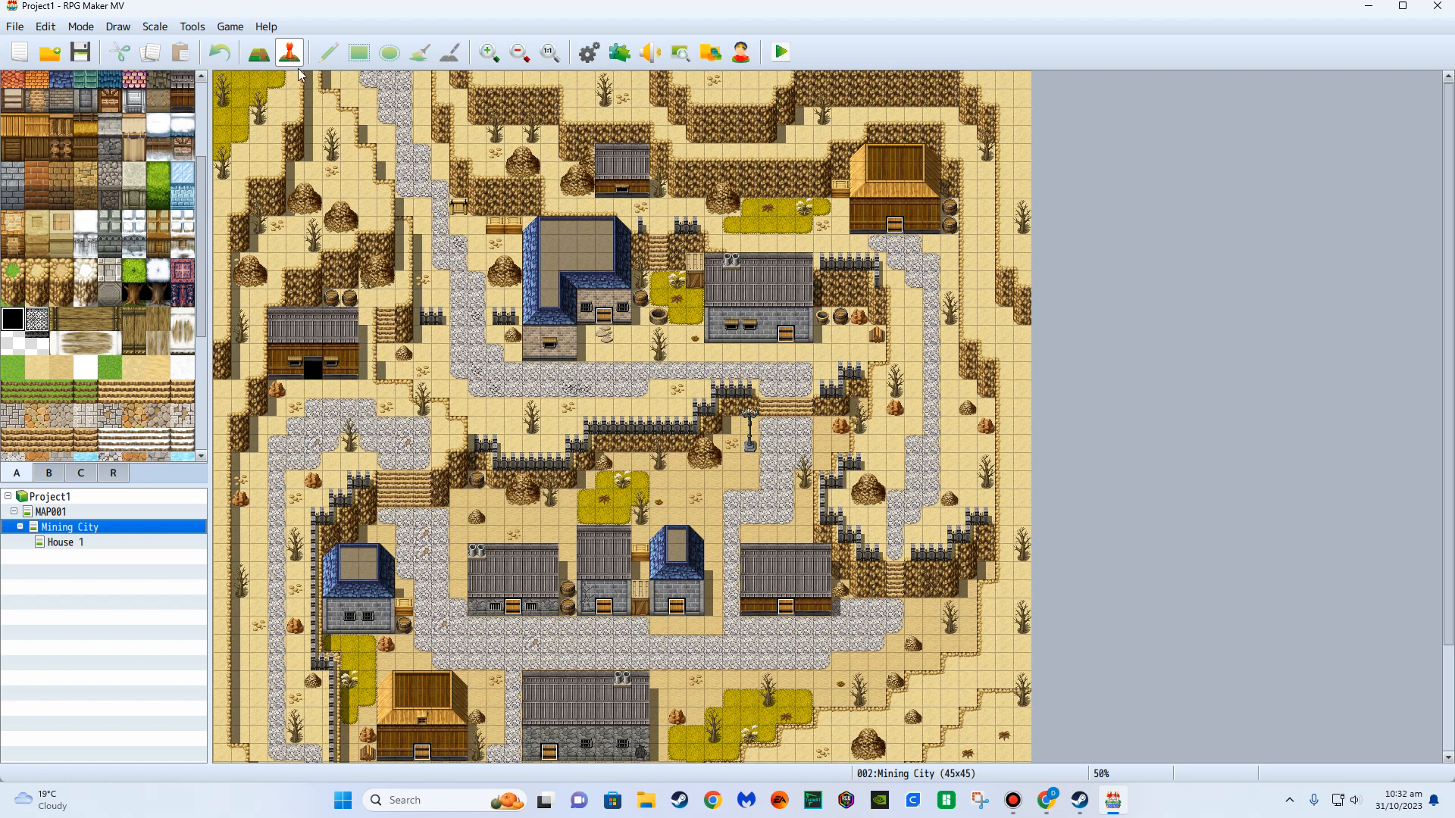
# Create a new map named Intro beneath House 1 with the default size and tileset.
pyautogui.click(374, 85)
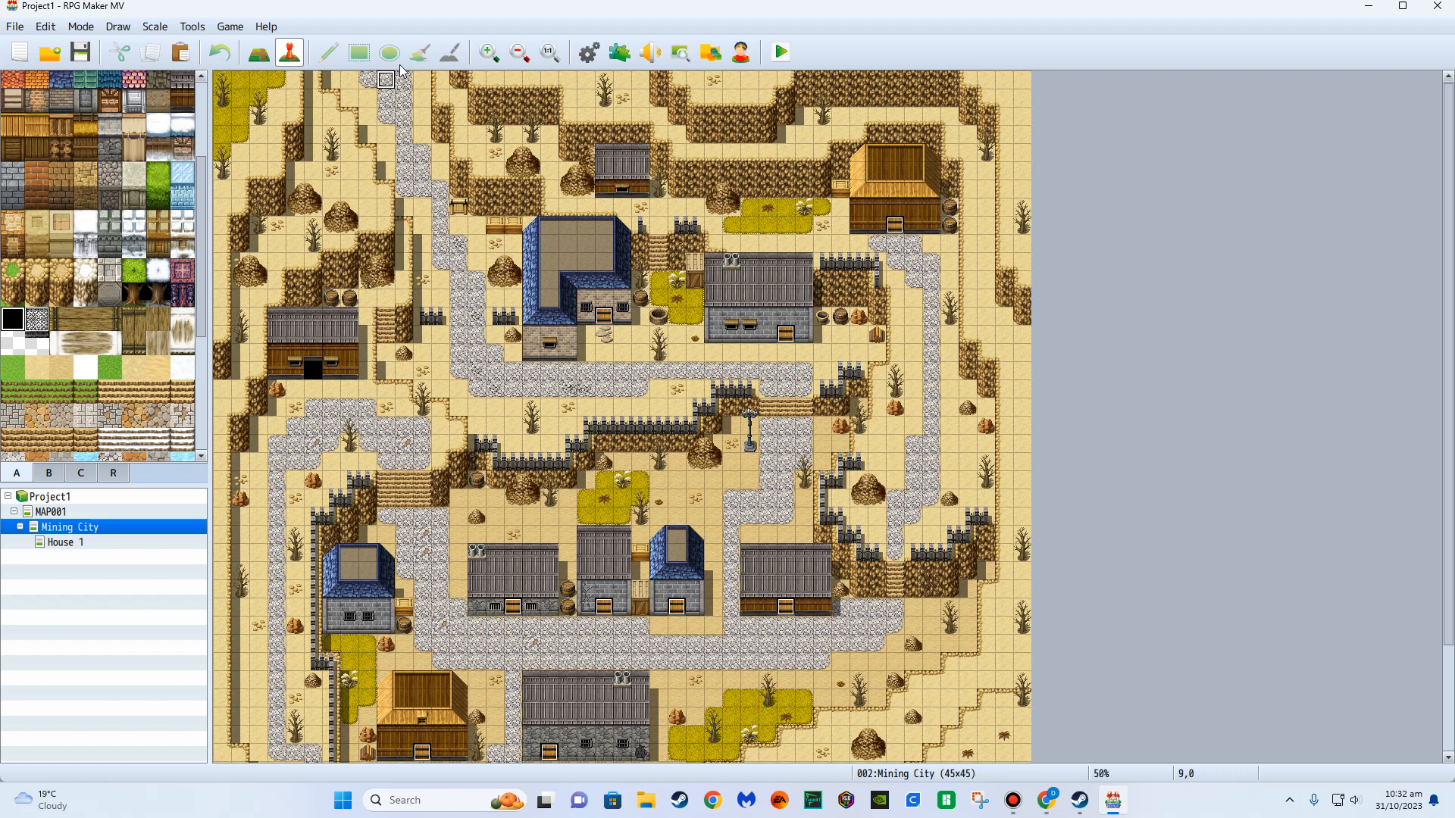
pyautogui.click(67, 544)
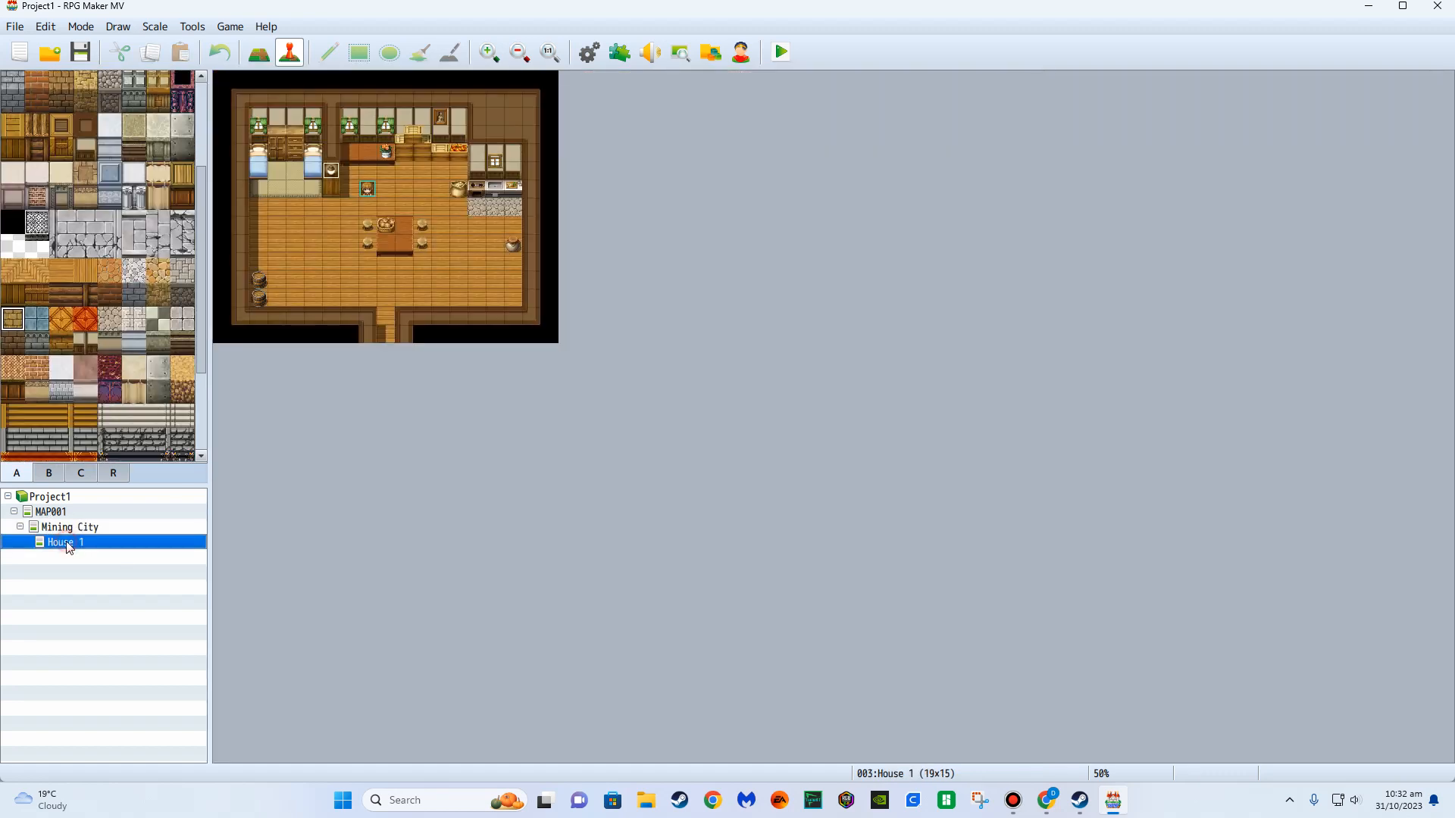
pyautogui.rightClick(82, 562)
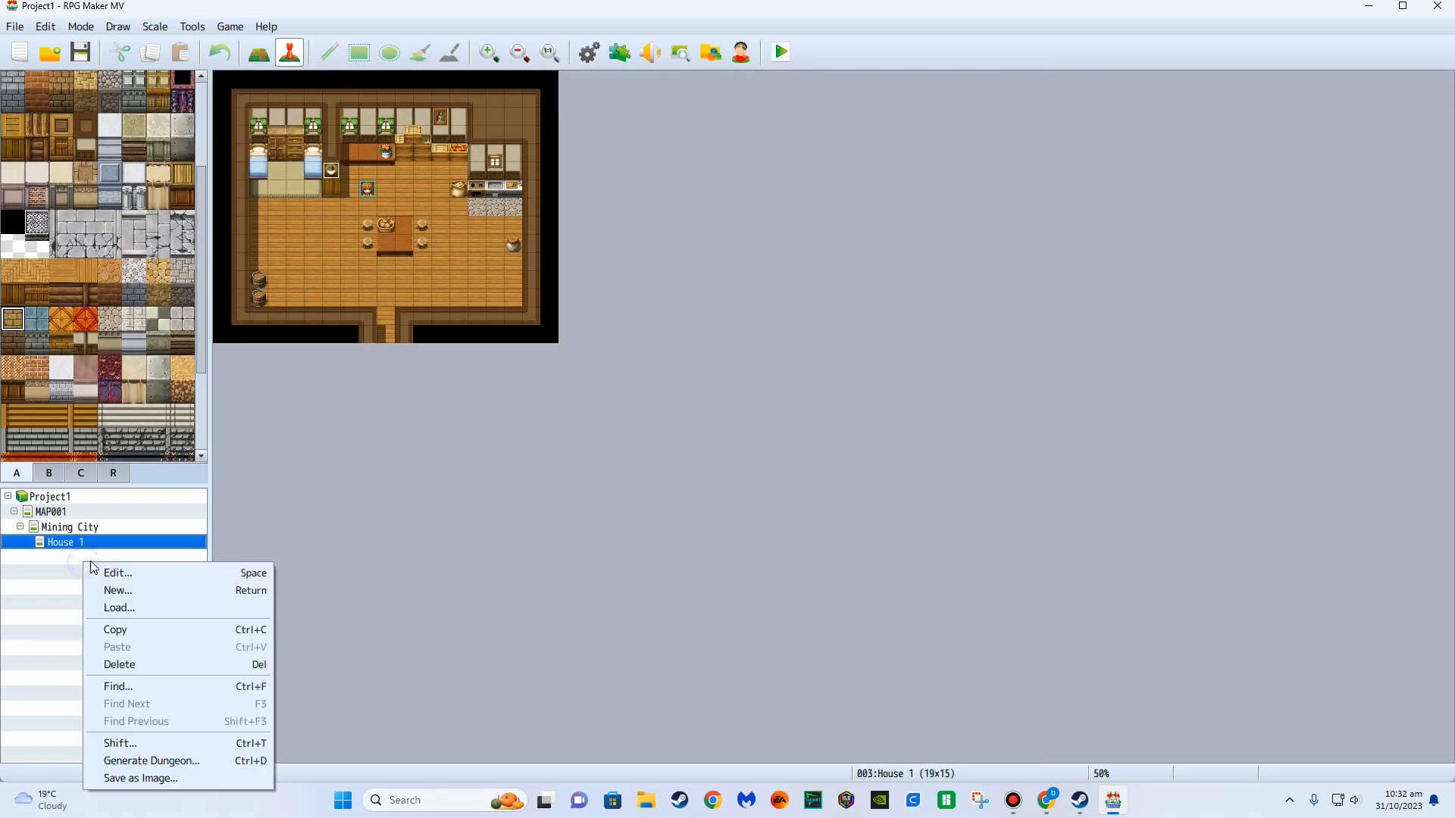
pyautogui.click(139, 590)
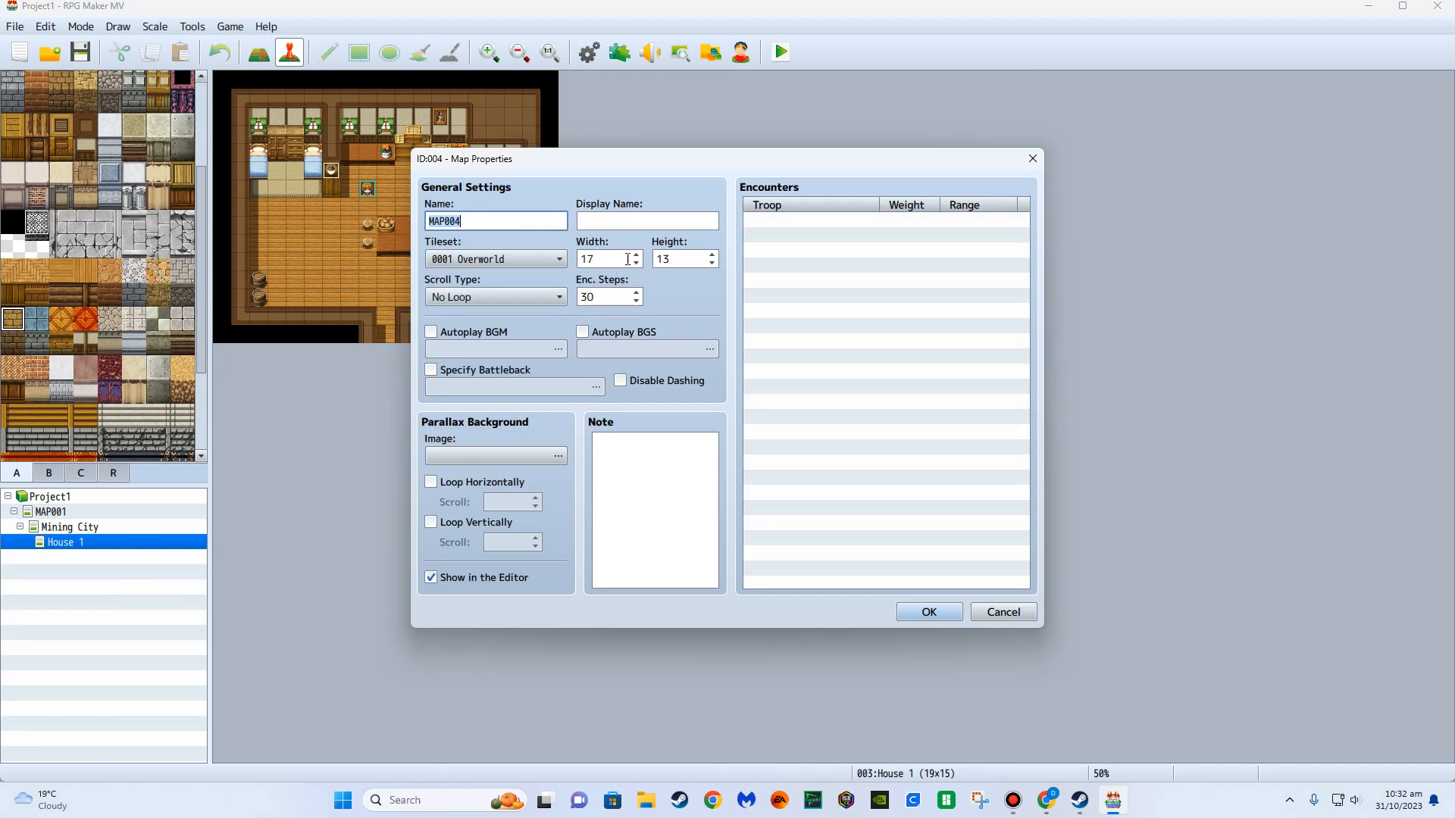
pyautogui.write('Intro')
pyautogui.click(944, 616)
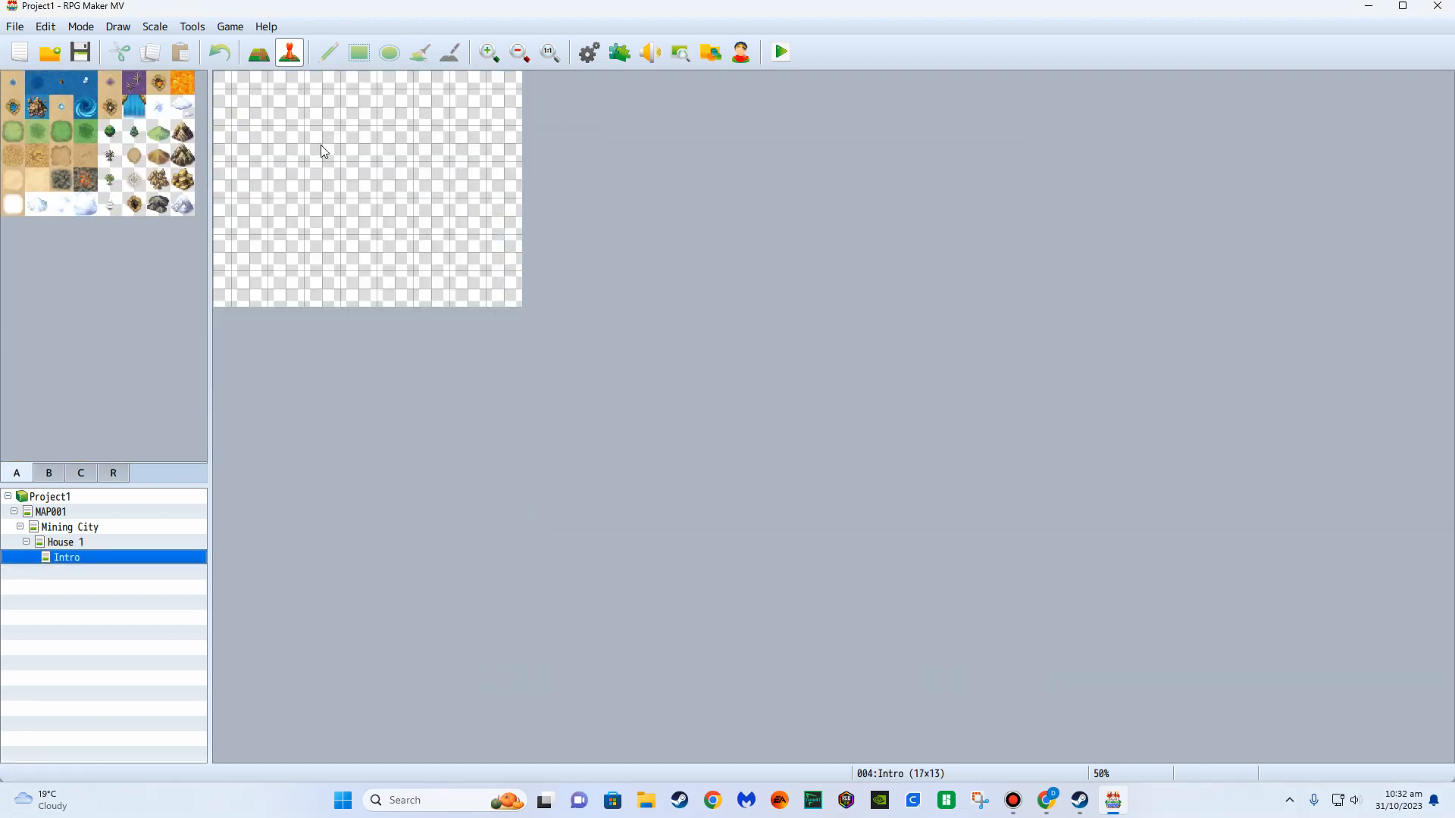
# Set the player's starting position at tile 9,6 of the Intro map.
pyautogui.rightClick(383, 188)
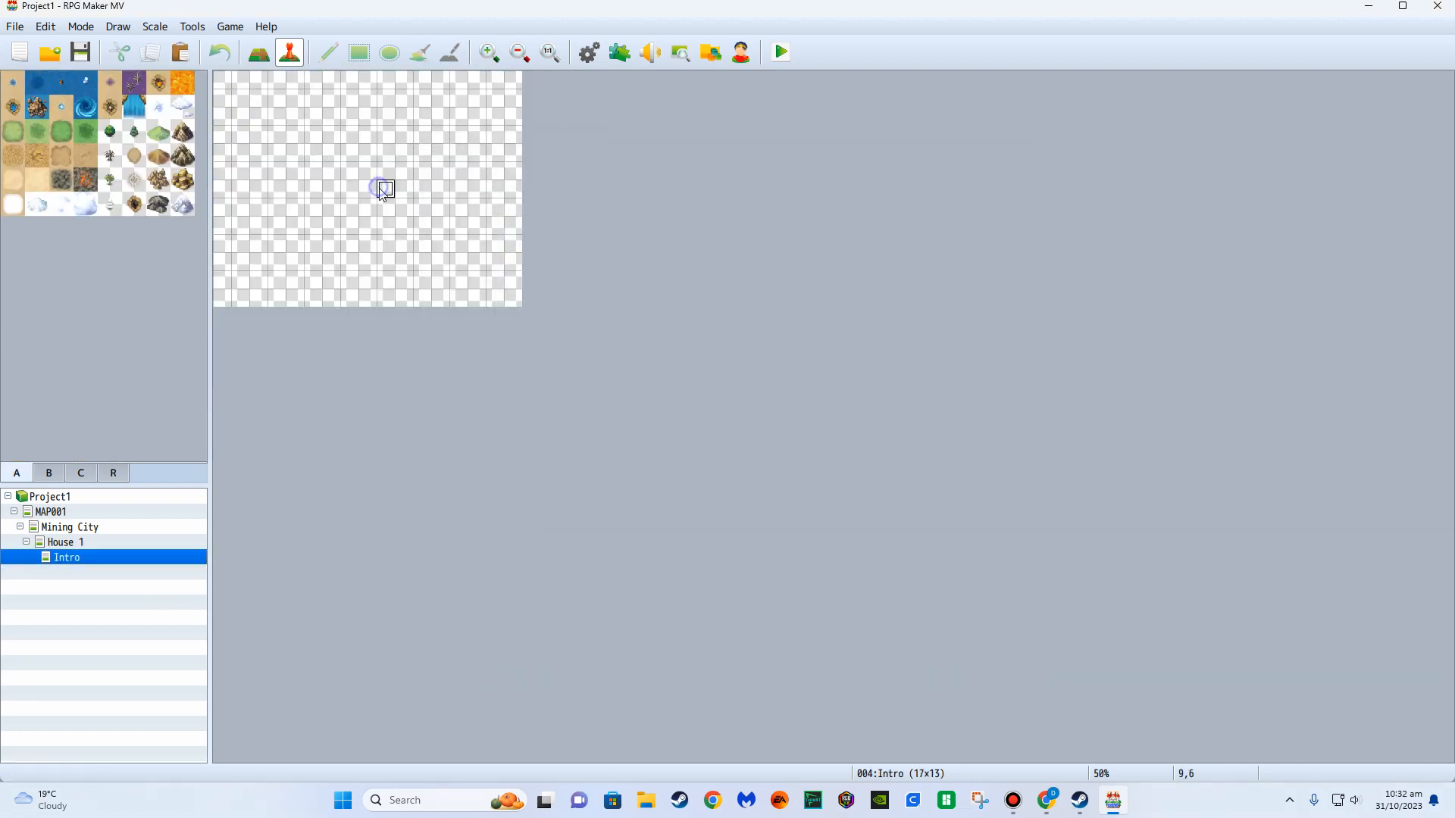
pyautogui.moveTo(455, 390)
pyautogui.click(584, 391)
# Set the first actor's character image to (None) in the database and save the change.
pyautogui.click(589, 52)
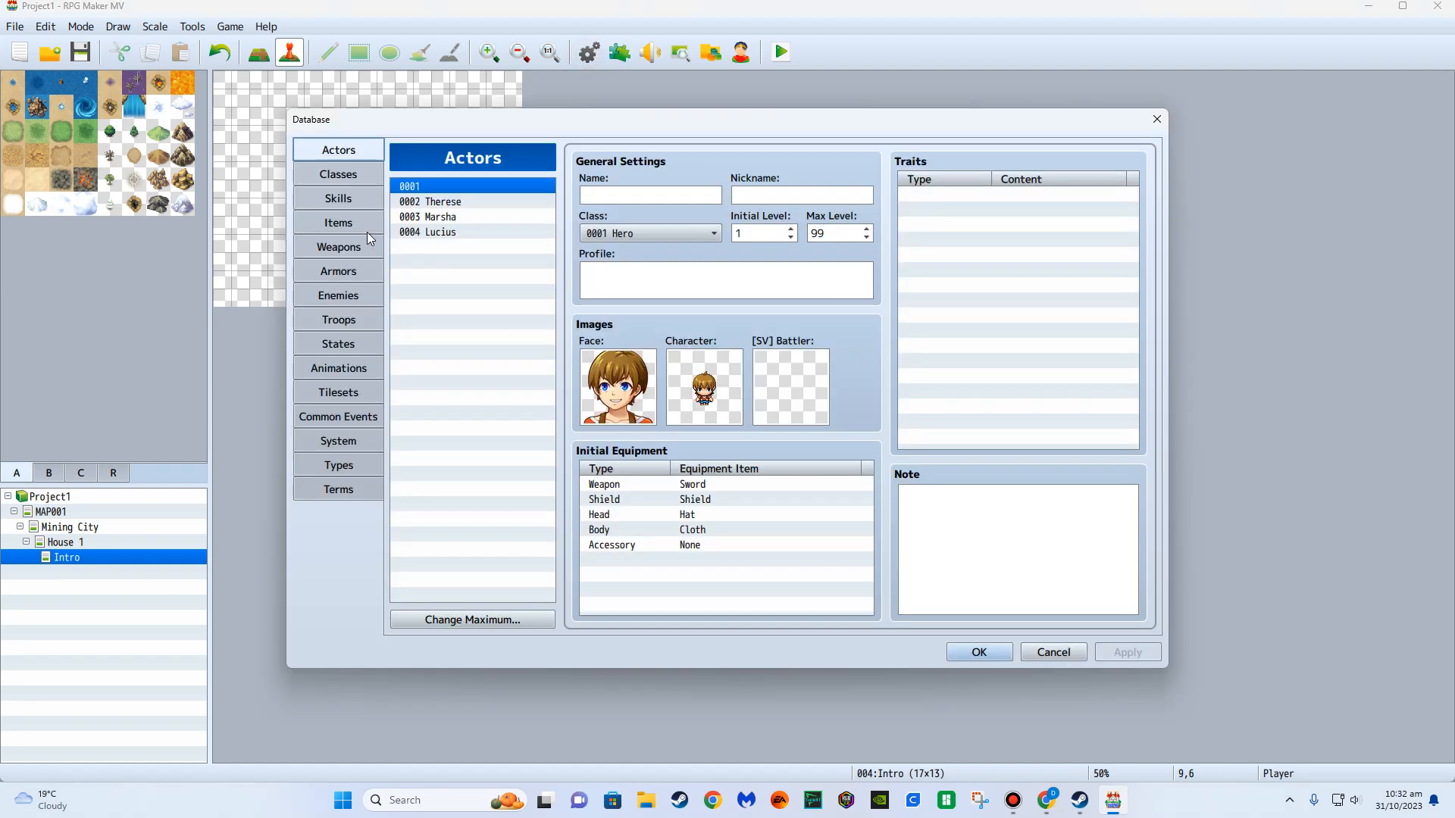
pyautogui.doubleClick(595, 379)
pyautogui.click(516, 243)
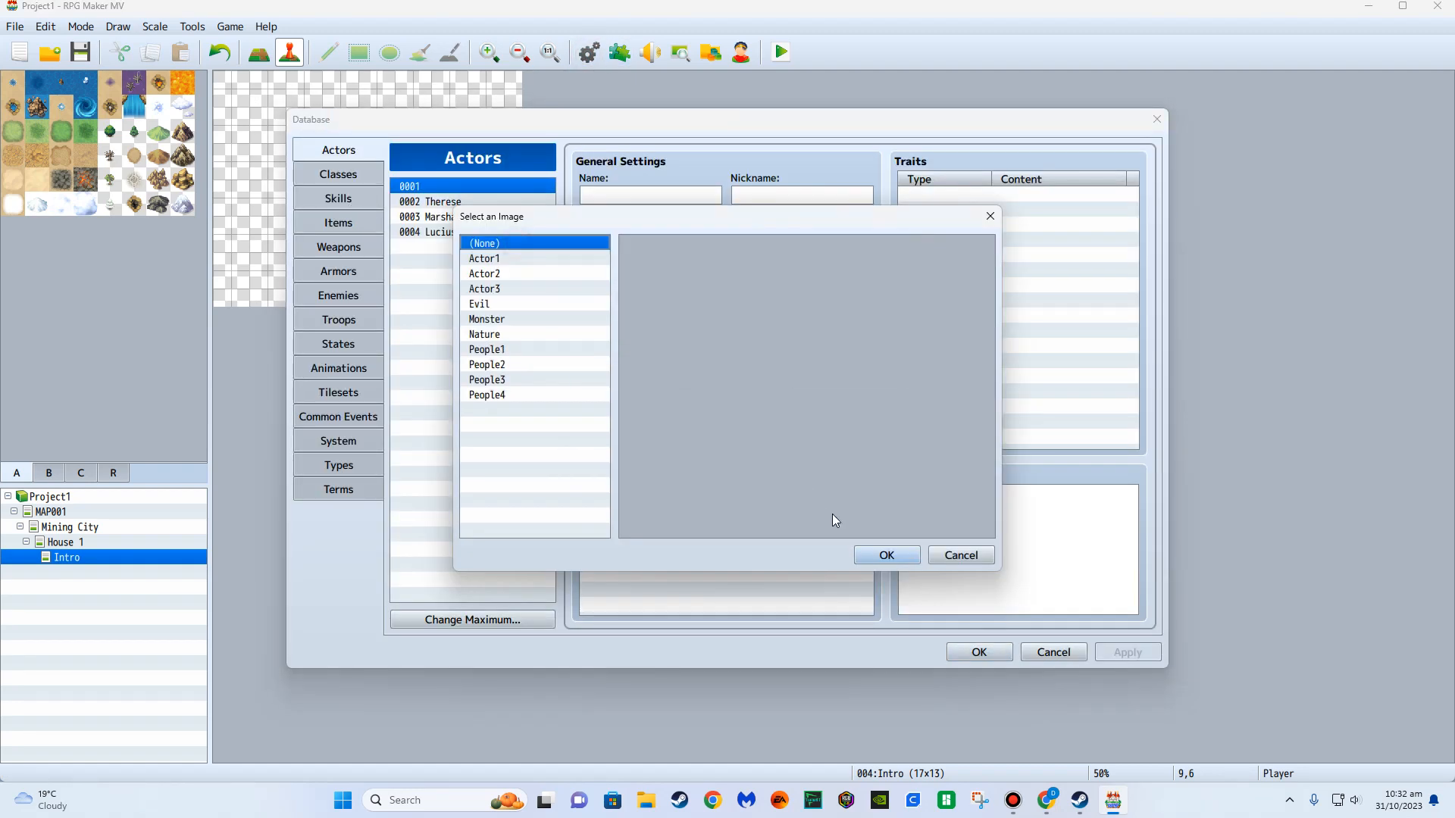
pyautogui.click(953, 554)
pyautogui.doubleClick(704, 387)
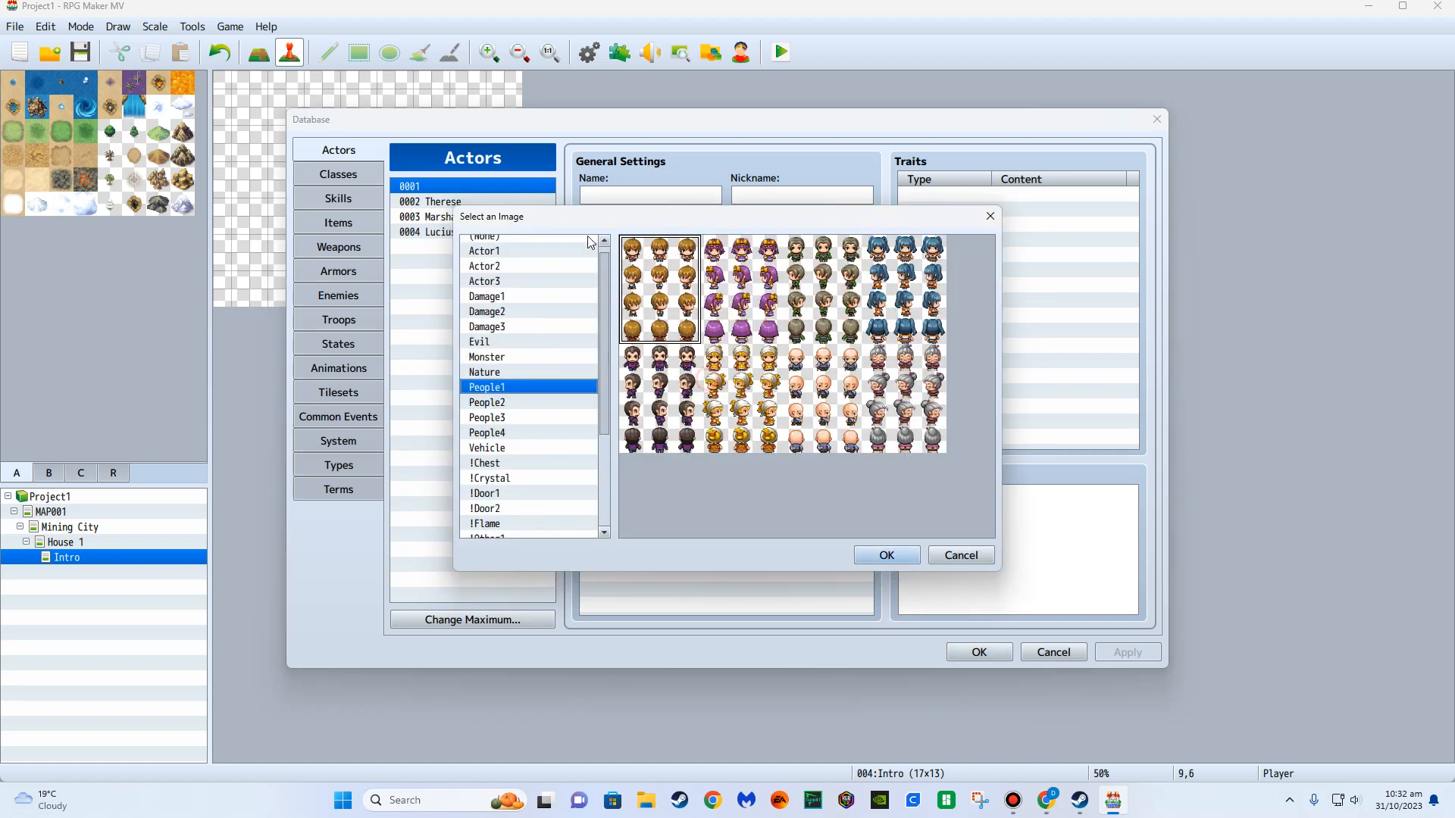
pyautogui.click(561, 239)
pyautogui.click(887, 554)
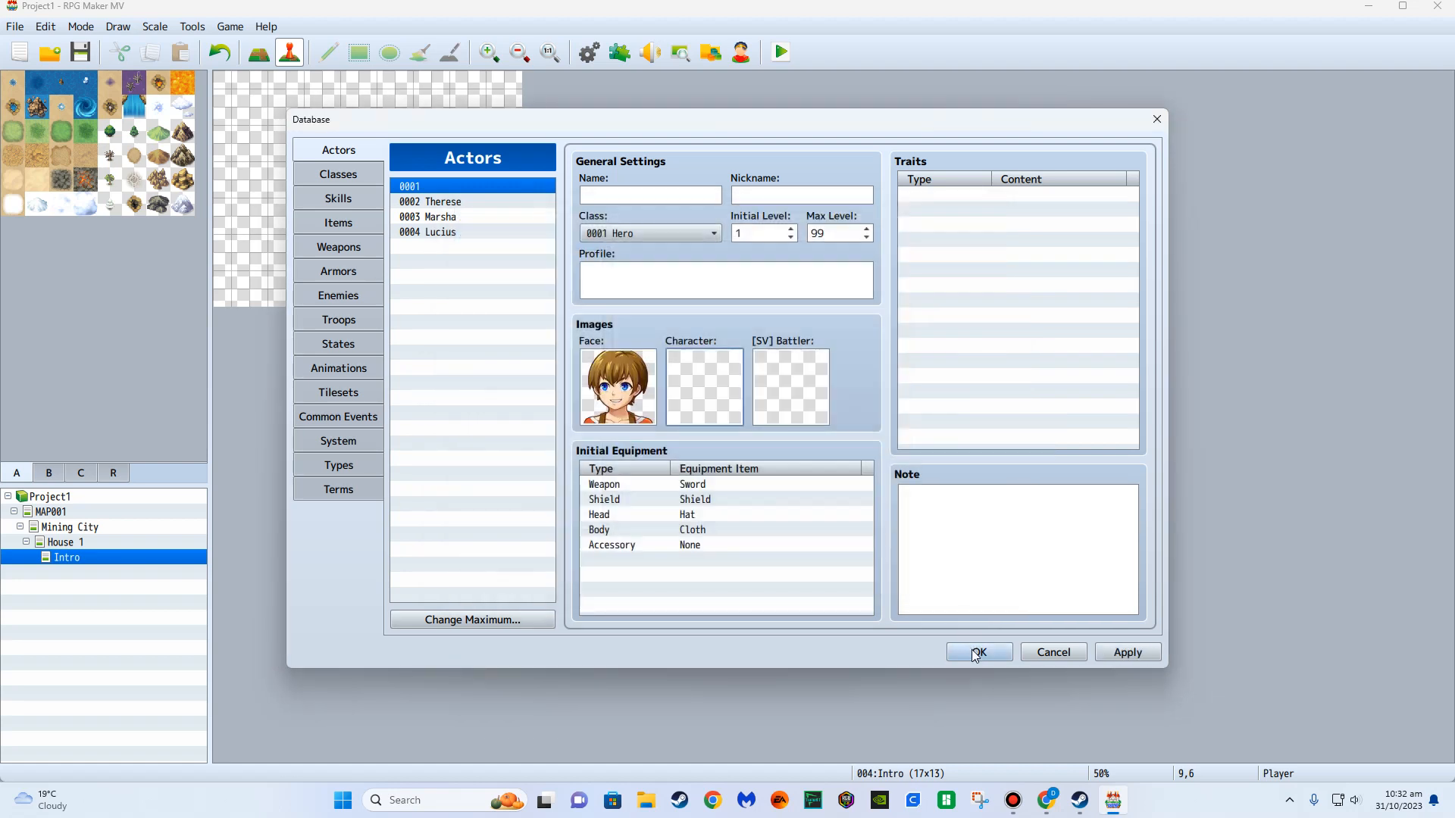
pyautogui.press('Return')
# Create a new event at tile 16,6 of the Intro map and set its trigger to Autorun.
pyautogui.rightClick(513, 189)
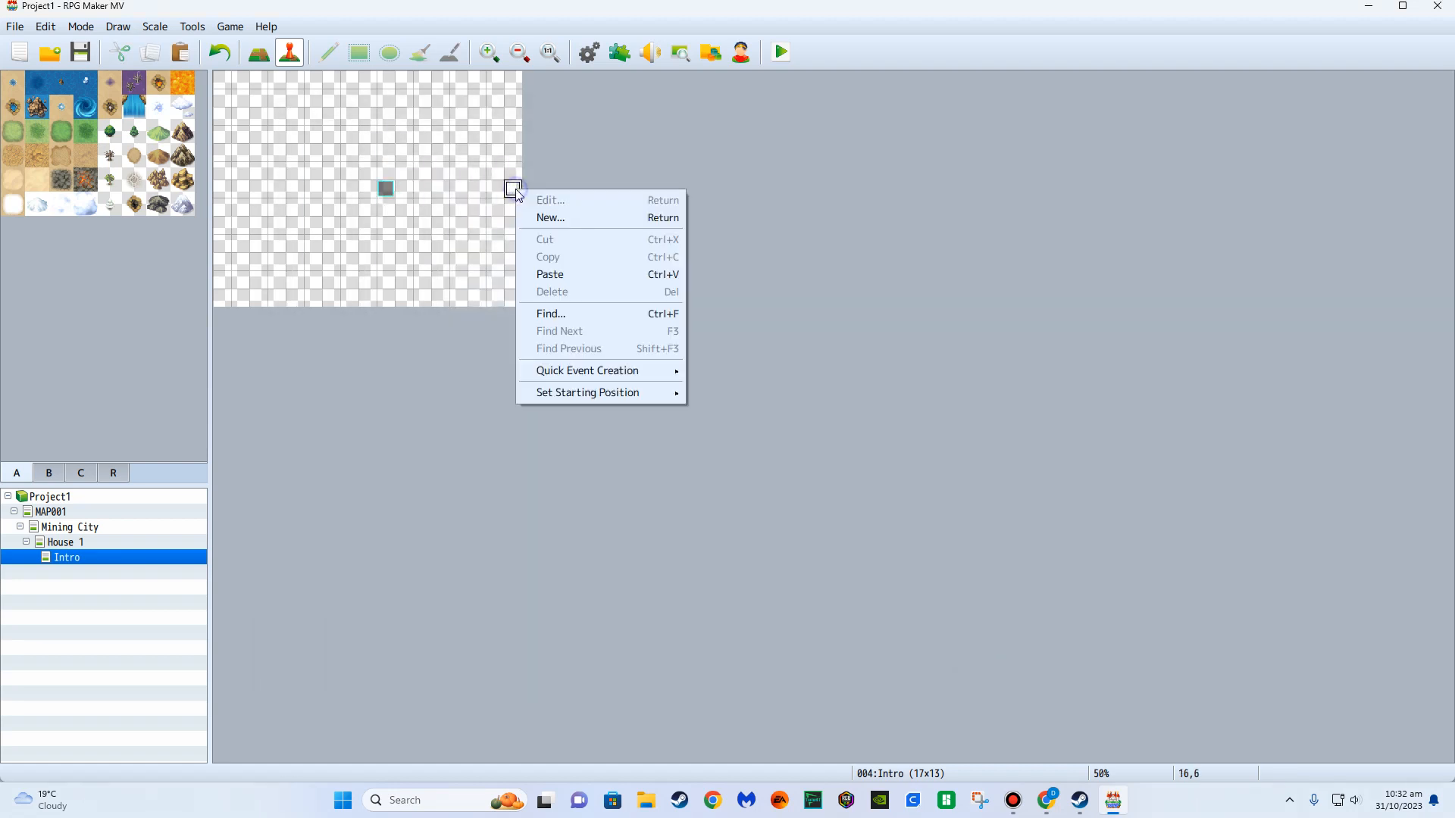
pyautogui.click(539, 220)
pyautogui.click(526, 610)
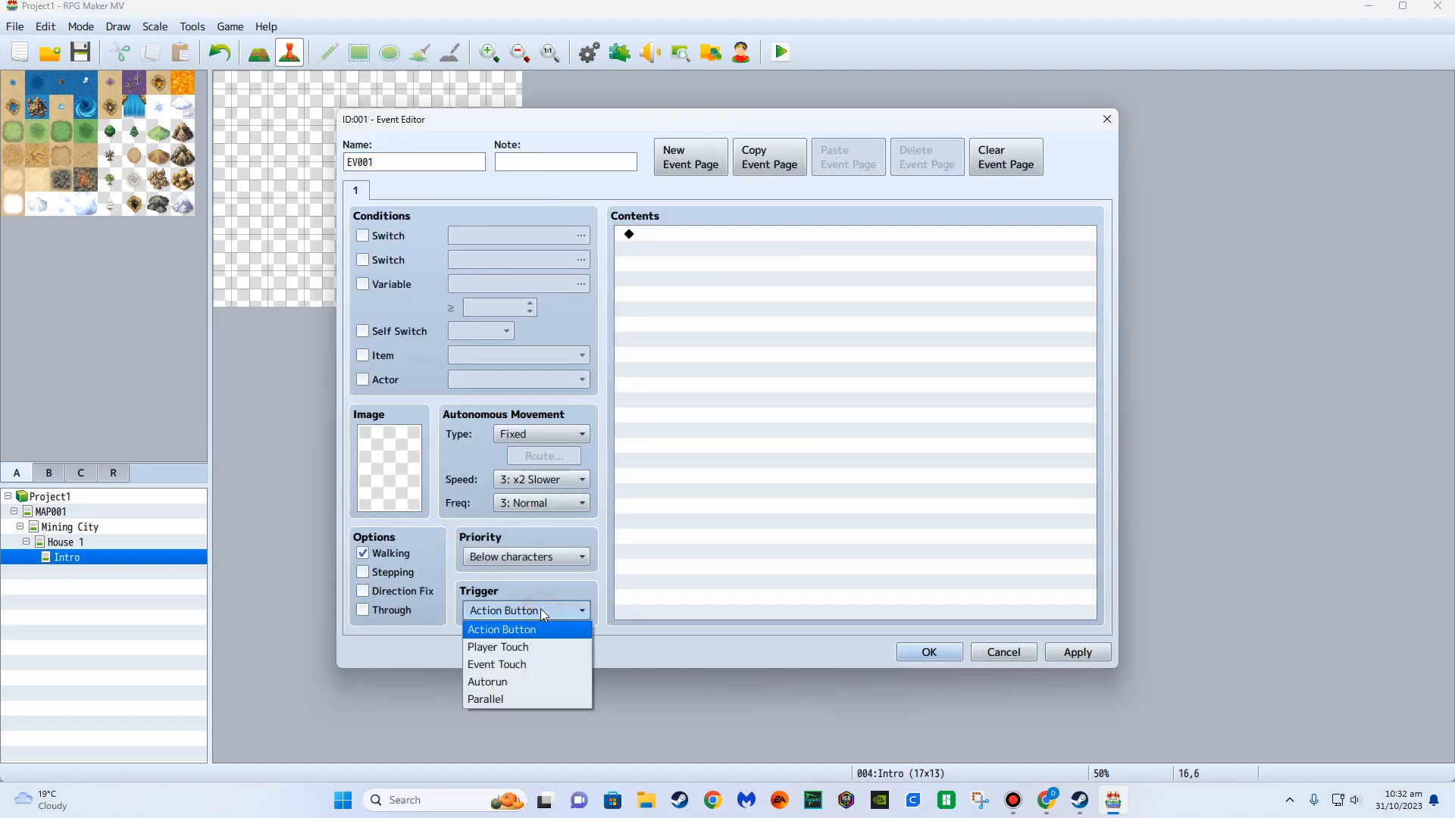
pyautogui.click(546, 683)
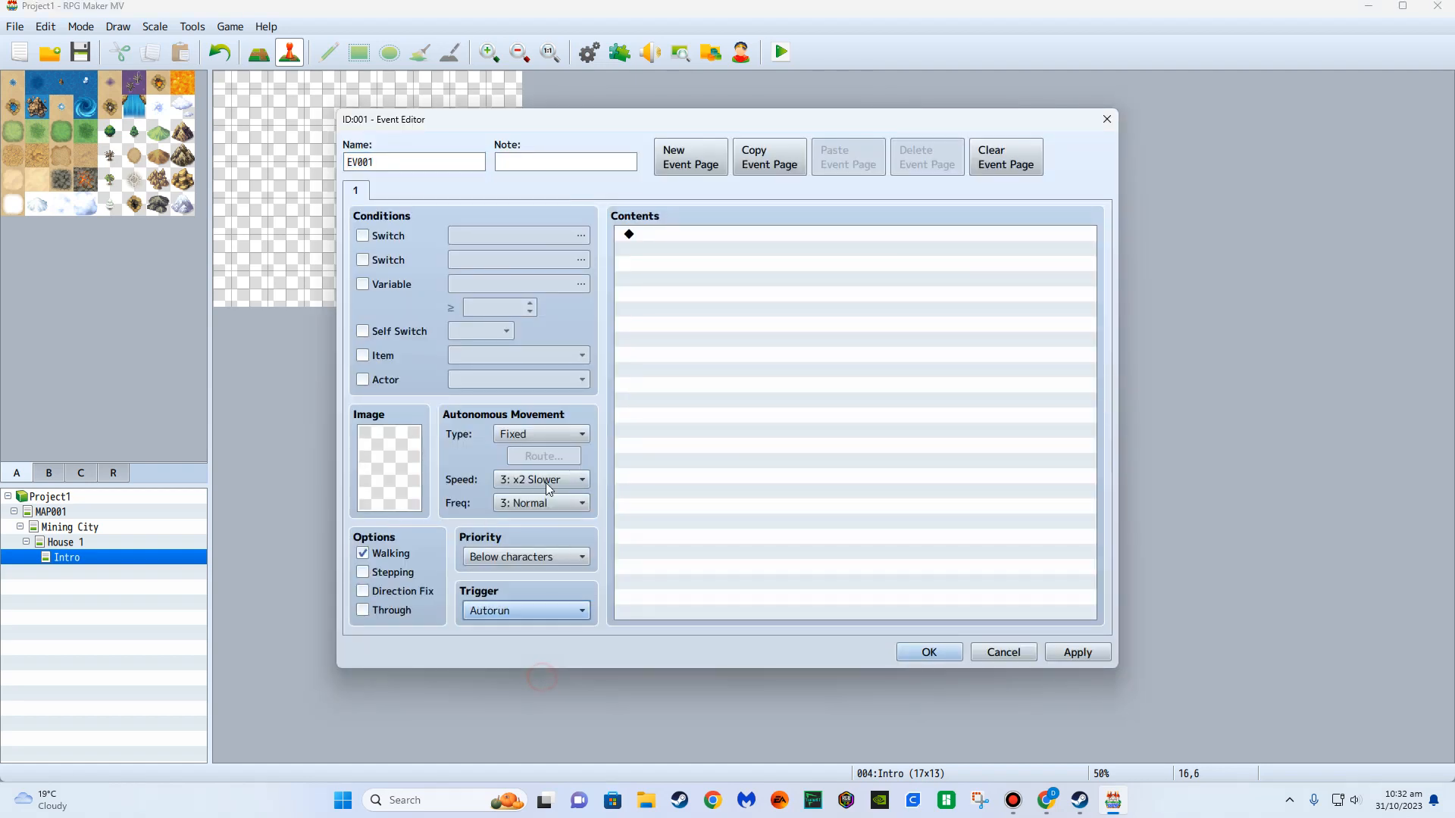
# Add a Show Text command to the event with the message "What is your name?".
pyautogui.doubleClick(715, 238)
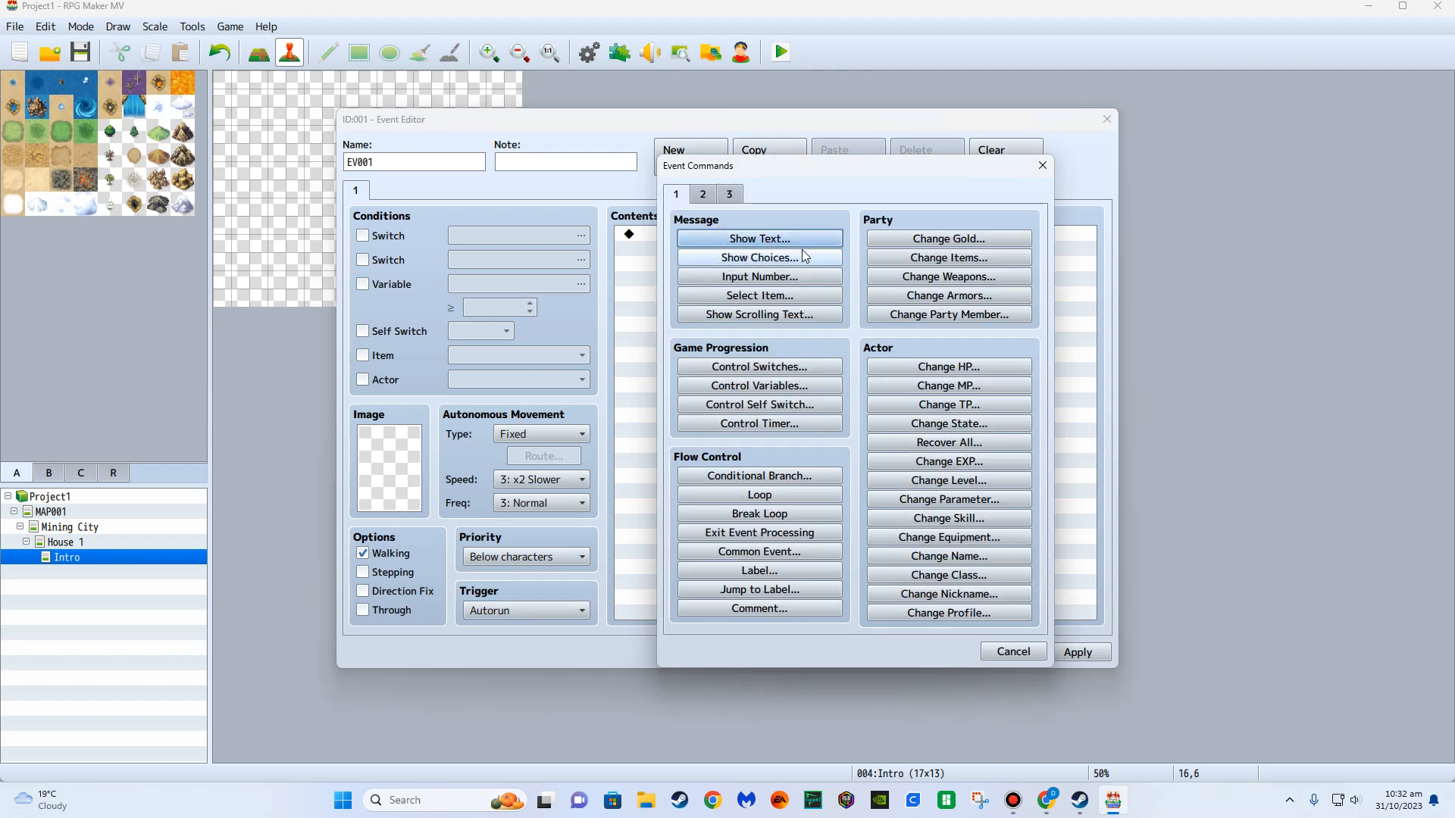
pyautogui.moveTo(822, 165); pyautogui.dragTo(1064, 119)
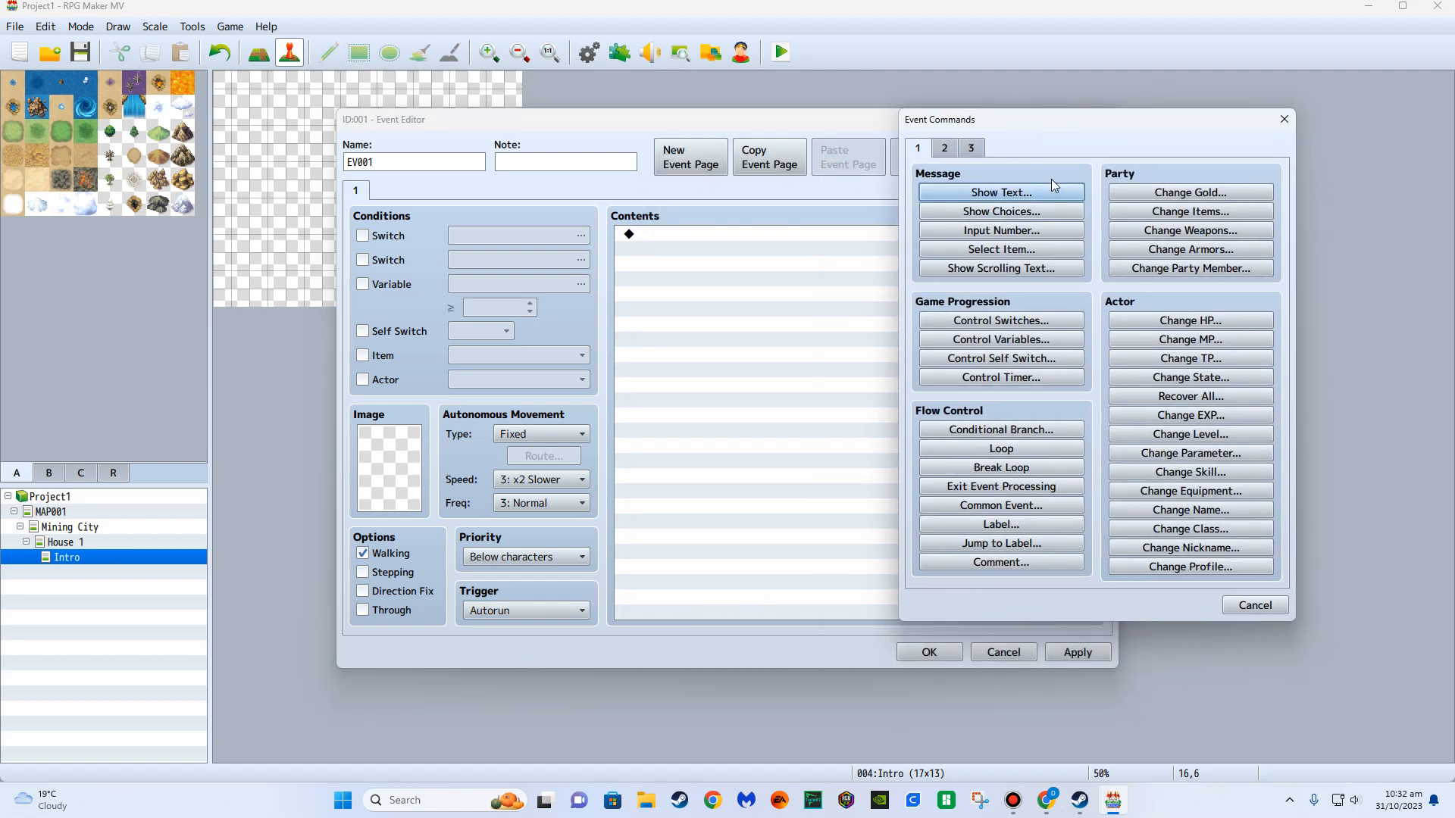
pyautogui.click(1041, 195)
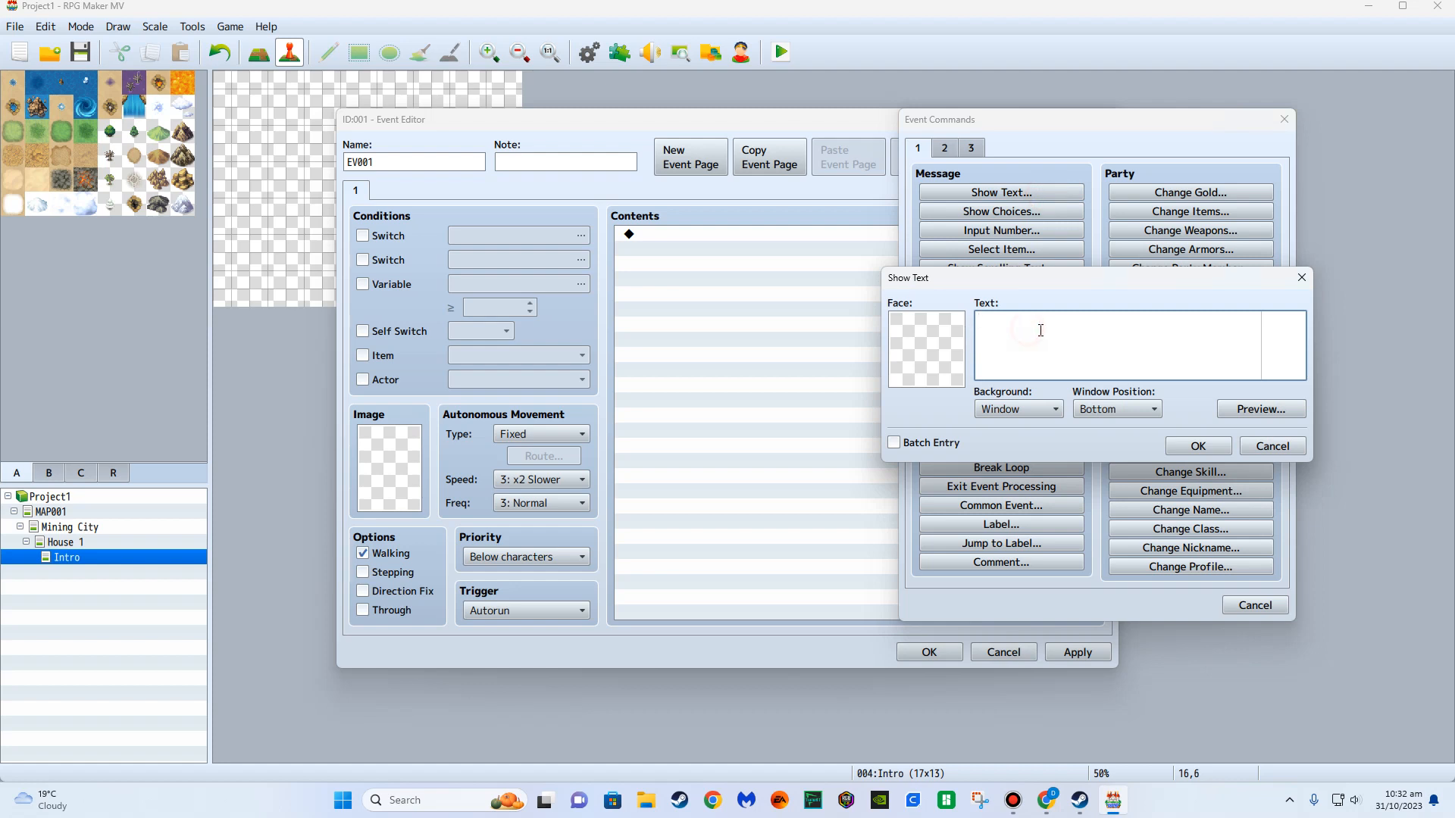
pyautogui.write('Welcome')
pyautogui.press('BackSpace')
pyautogui.press('BackSpace')
pyautogui.press('BackSpace')
pyautogui.press('BackSpace')
pyautogui.press('BackSpace')
pyautogui.click(1200, 447)
# Add a Name Input Processing command after the message for actor 0001 with a maximum of 8 characters.
pyautogui.doubleClick(832, 267)
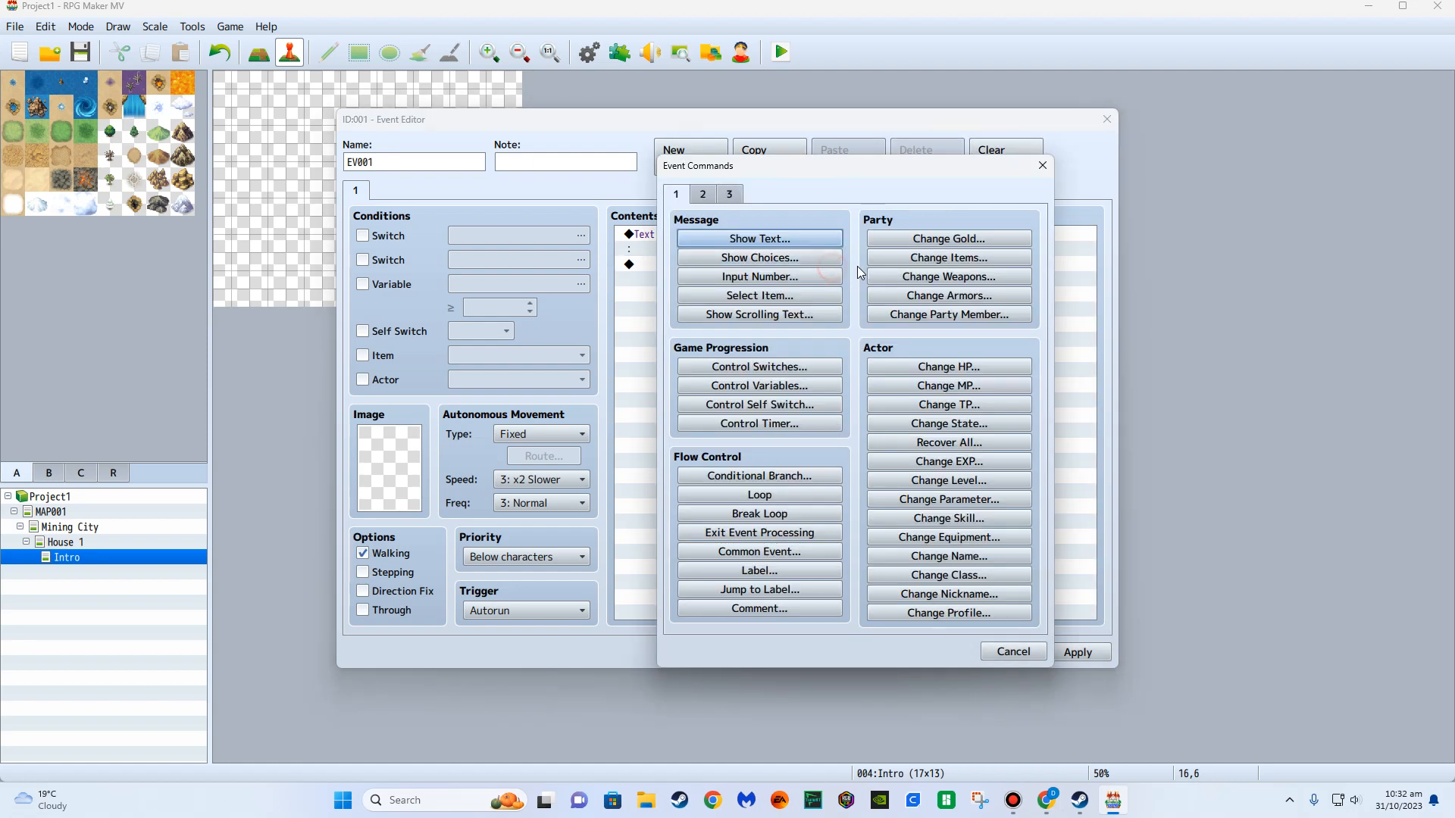
pyautogui.click(728, 194)
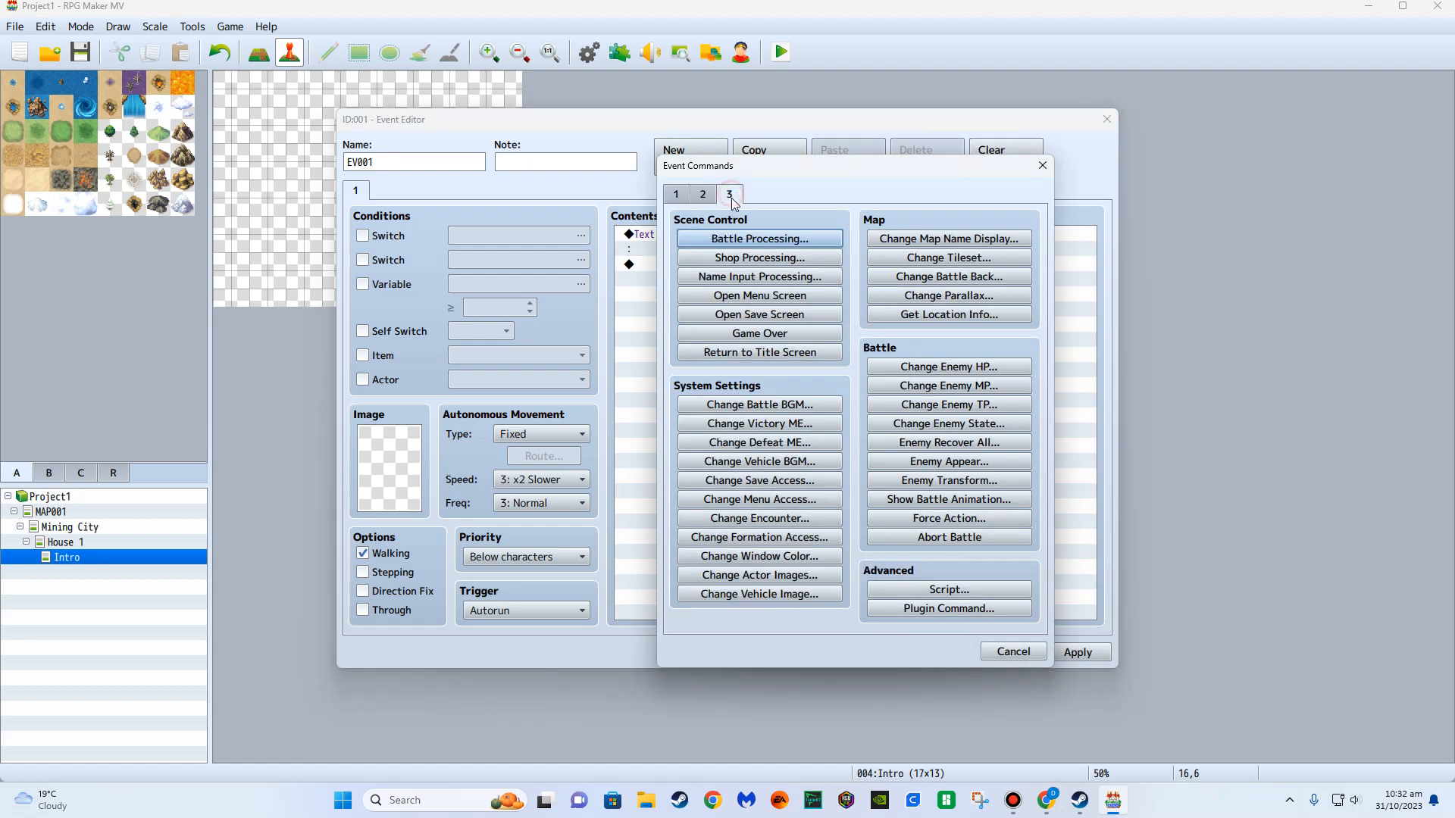
pyautogui.click(760, 278)
pyautogui.click(806, 396)
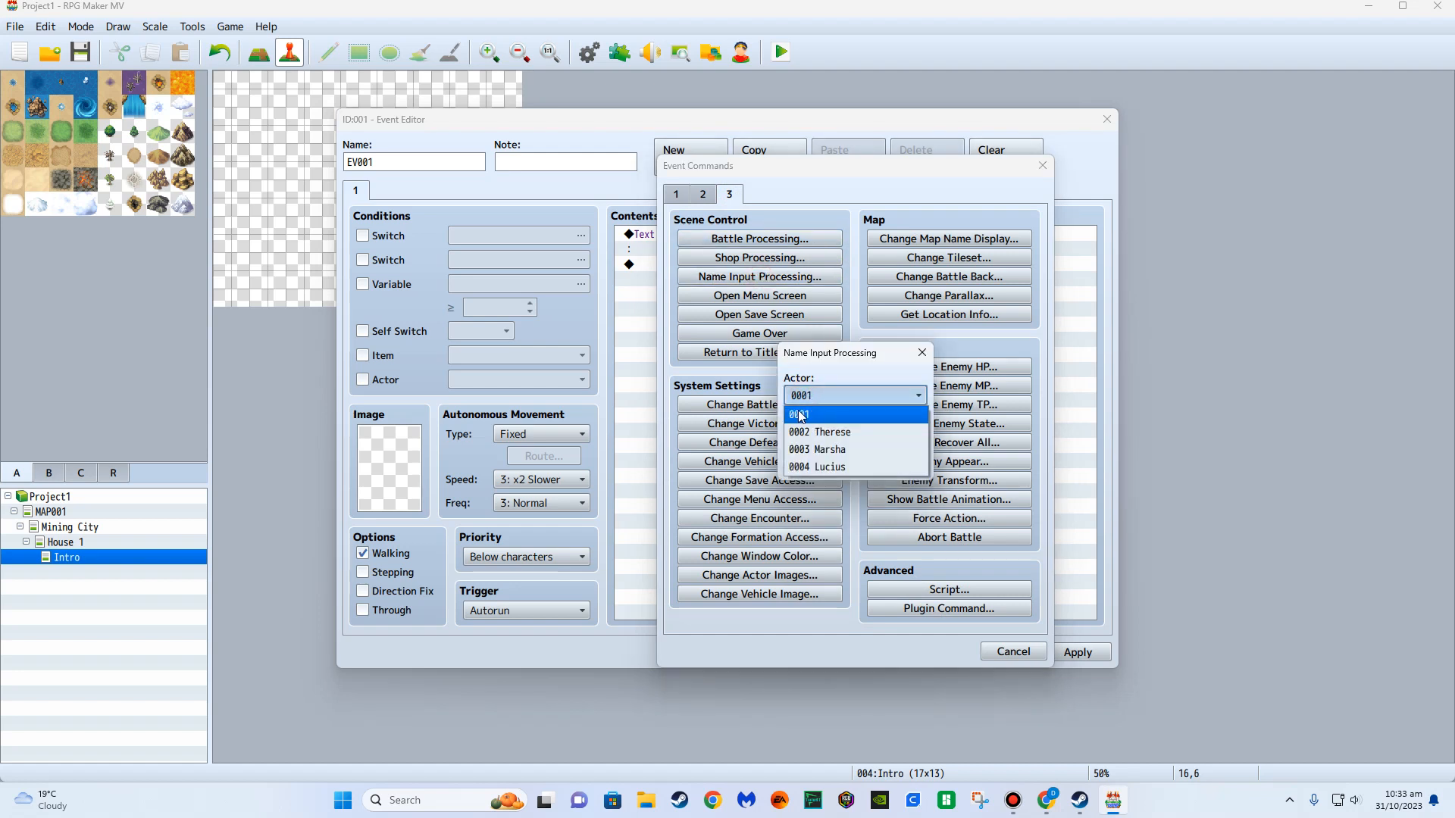
pyautogui.click(825, 415)
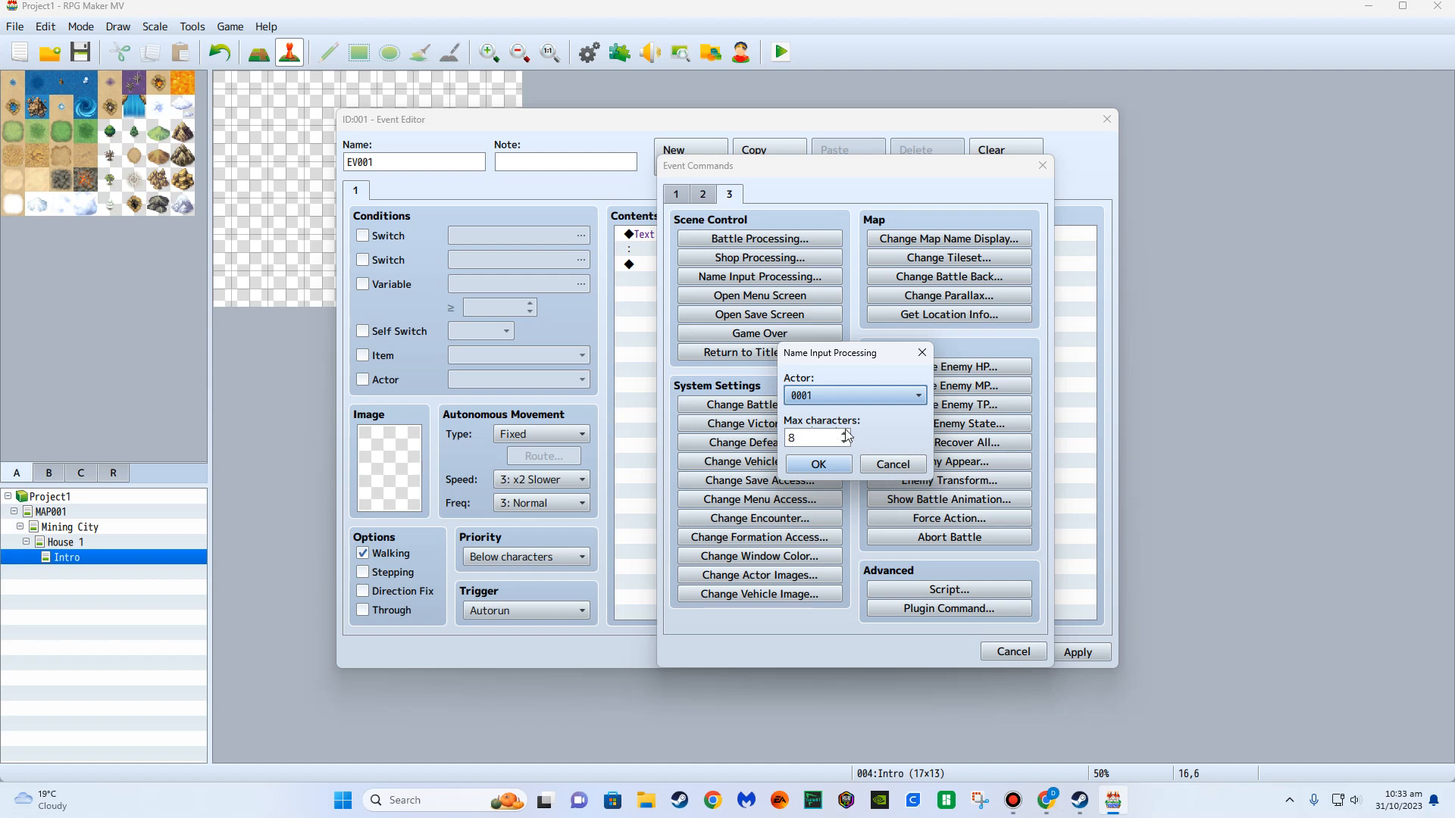
pyautogui.press('Tab')
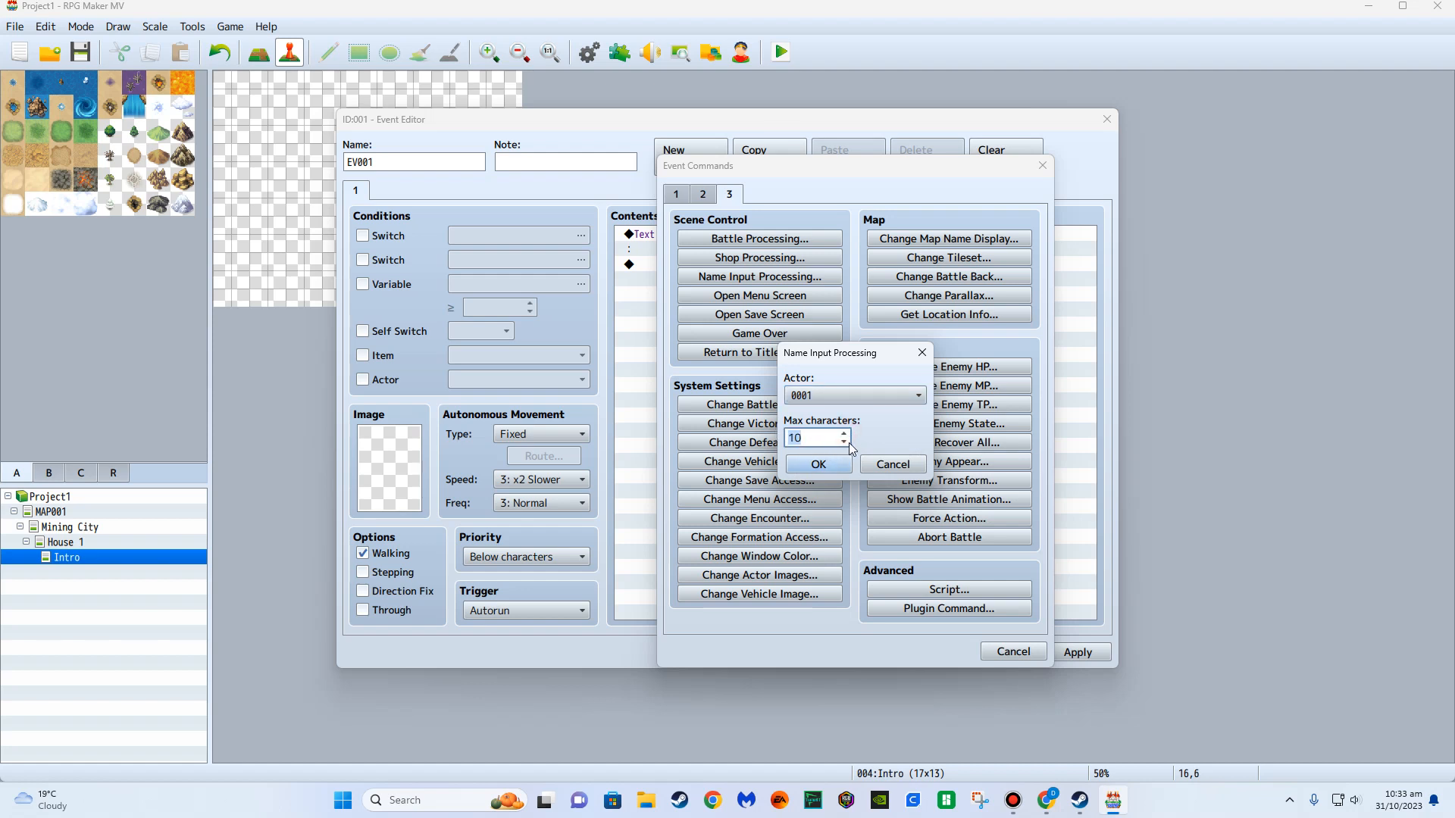
pyautogui.click(811, 461)
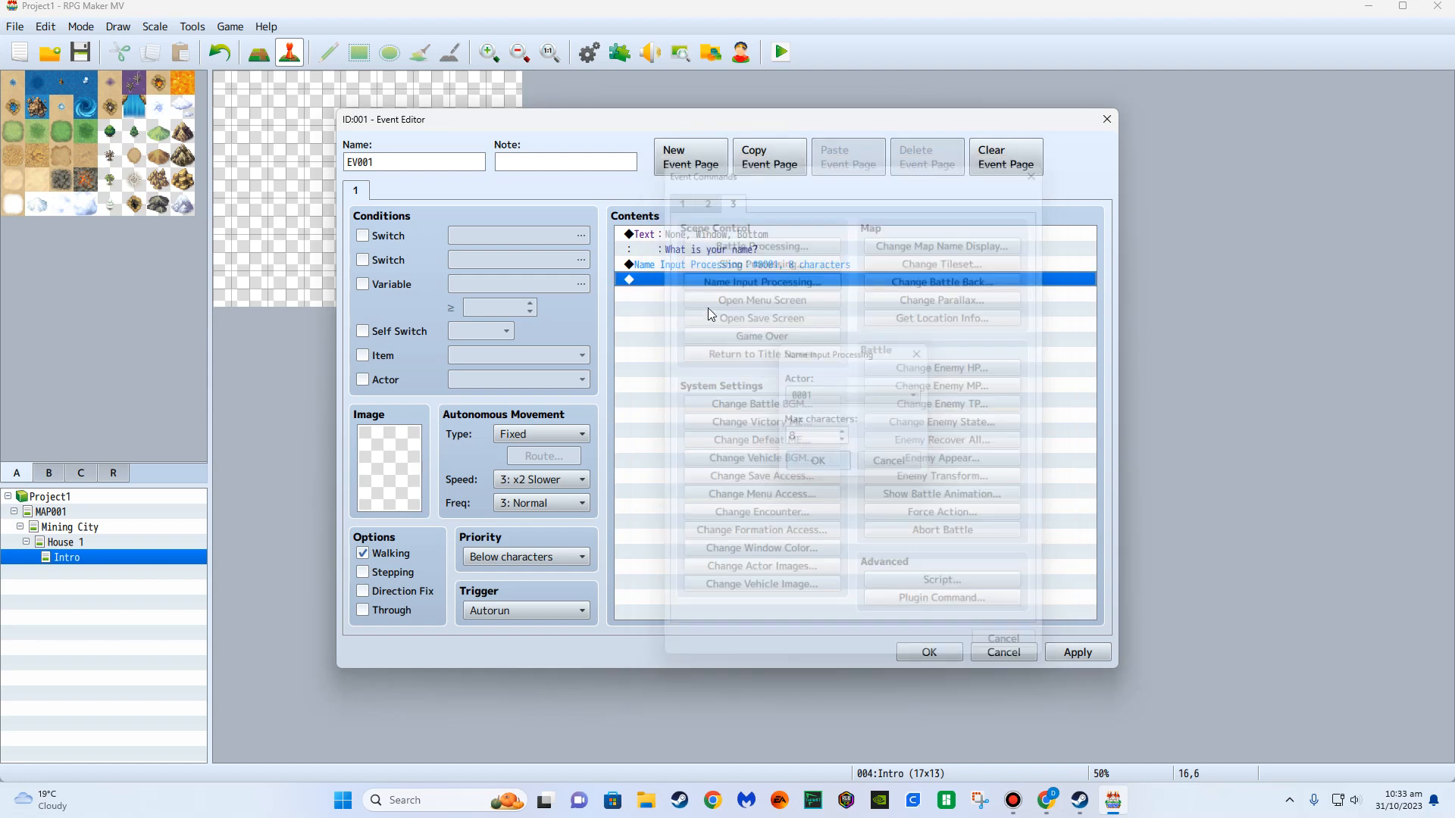
pyautogui.doubleClick(753, 280)
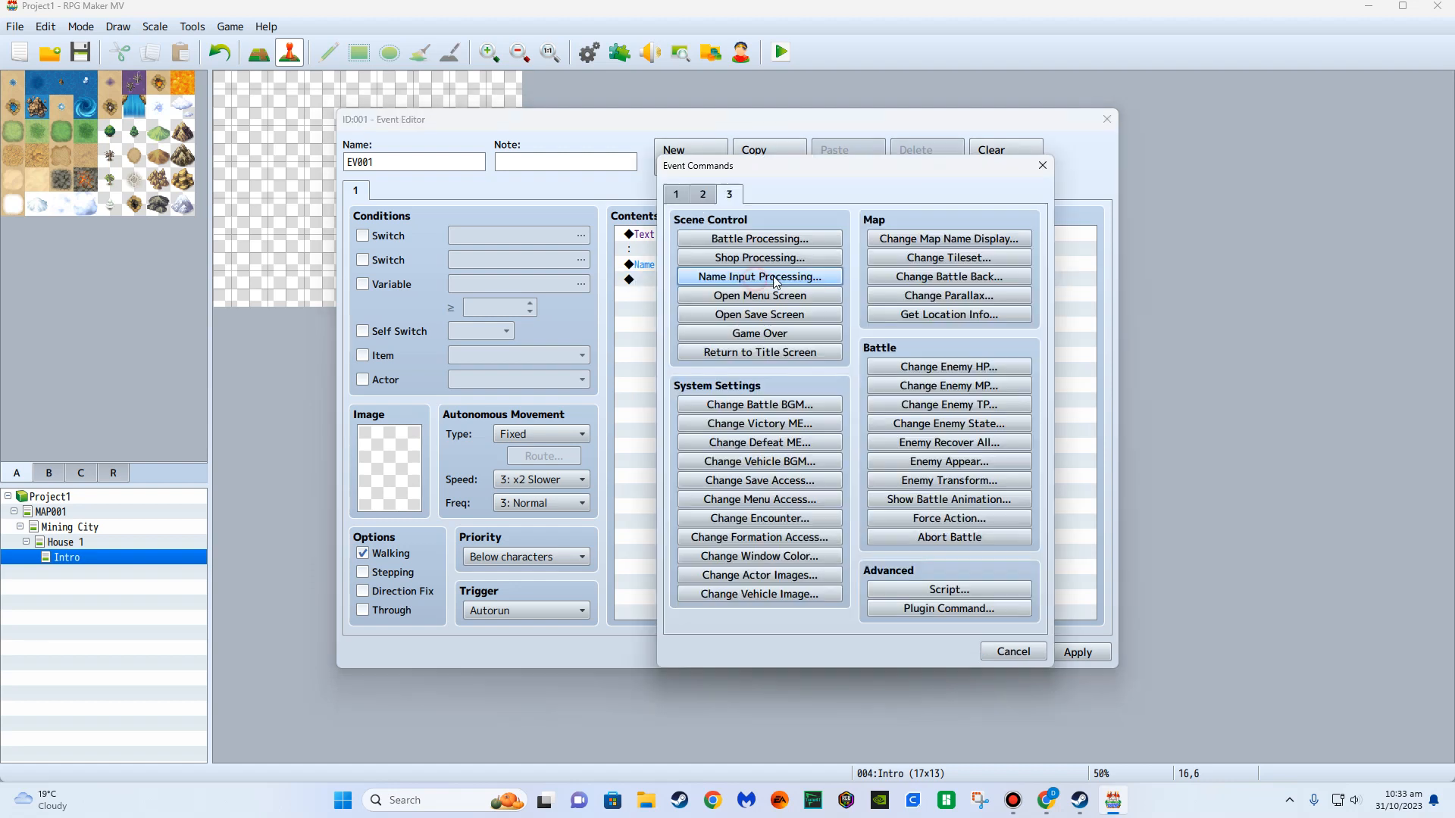
pyautogui.click(741, 237)
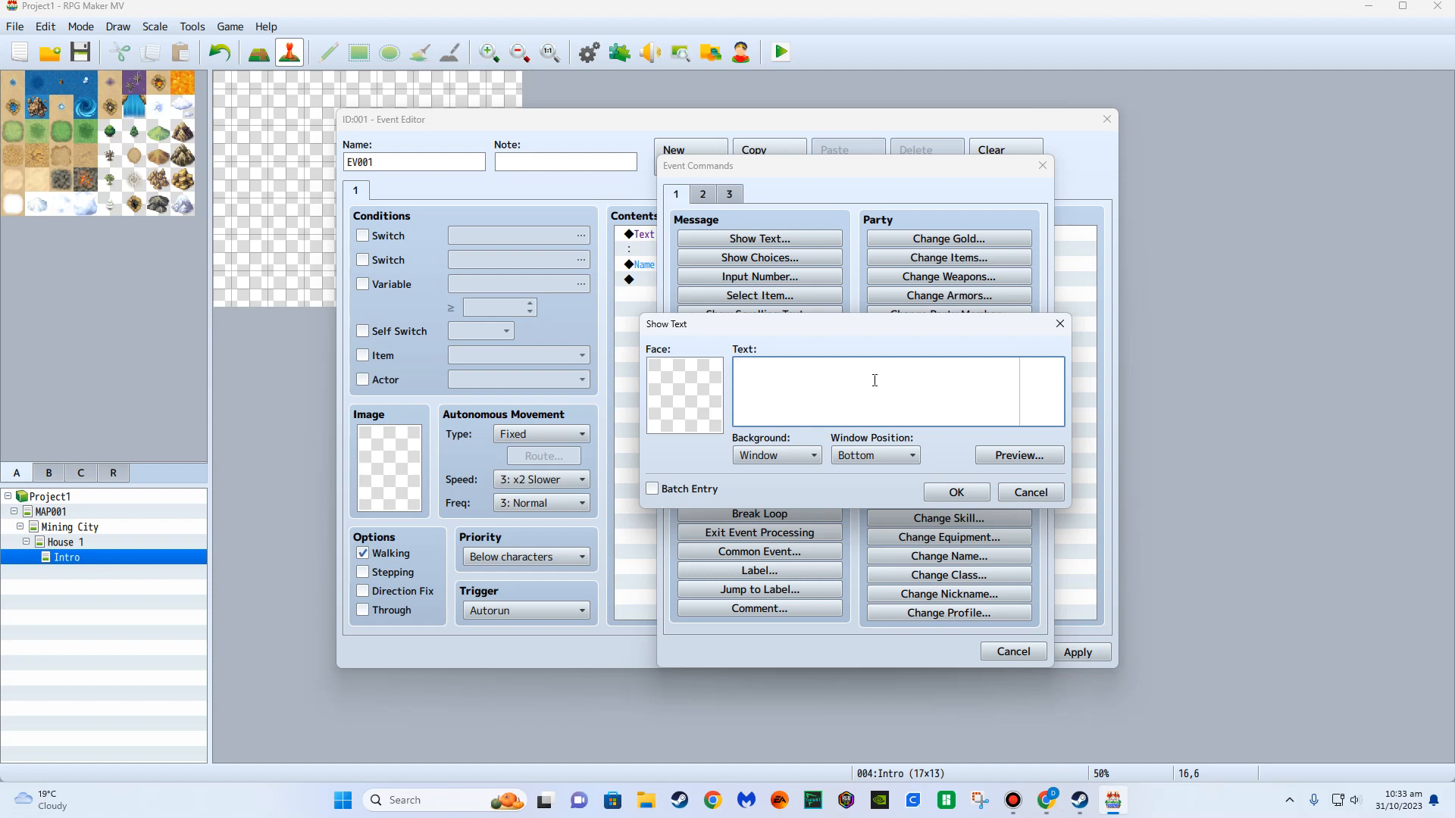
pyautogui.click(1060, 324)
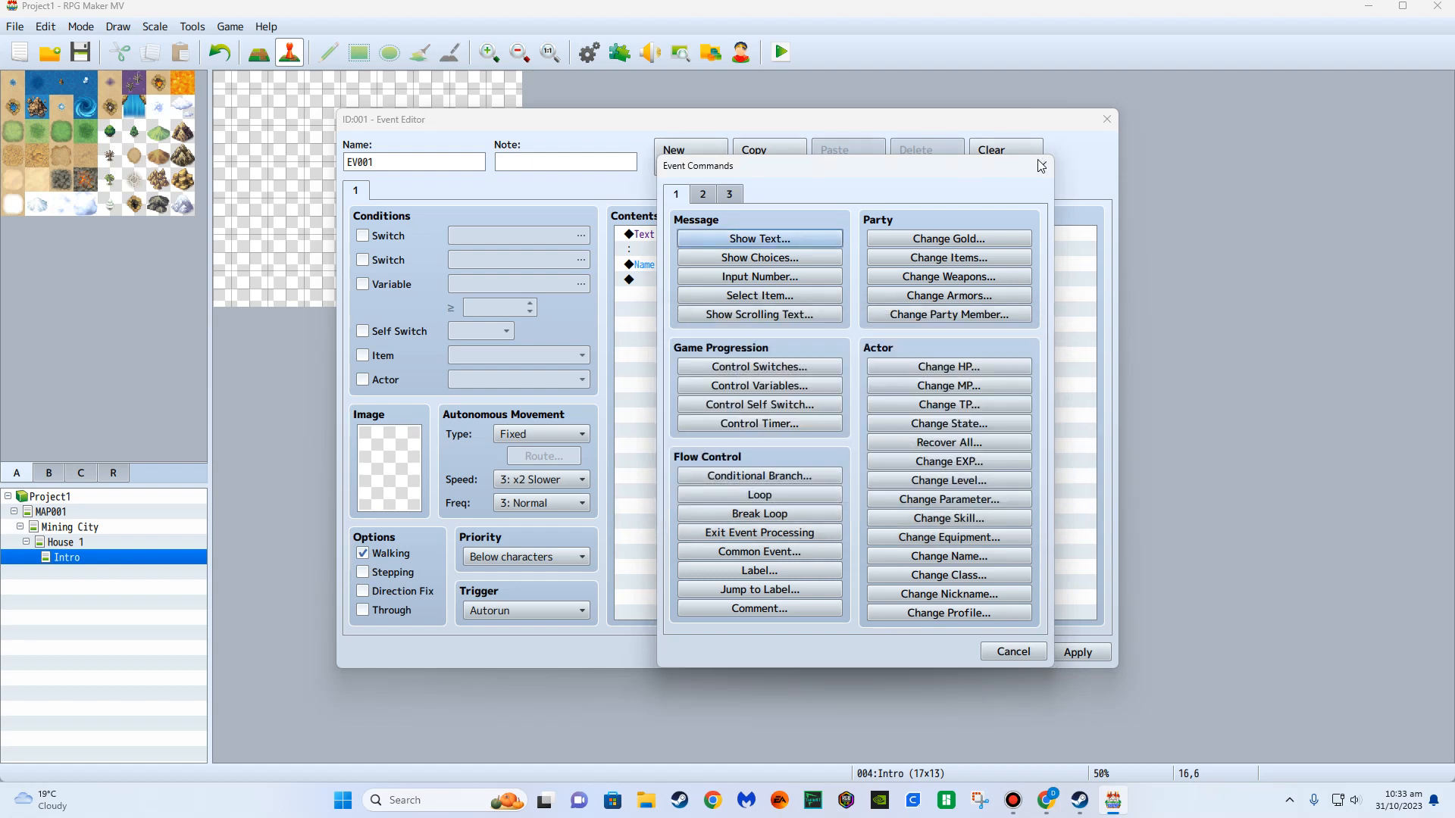
pyautogui.click(1041, 166)
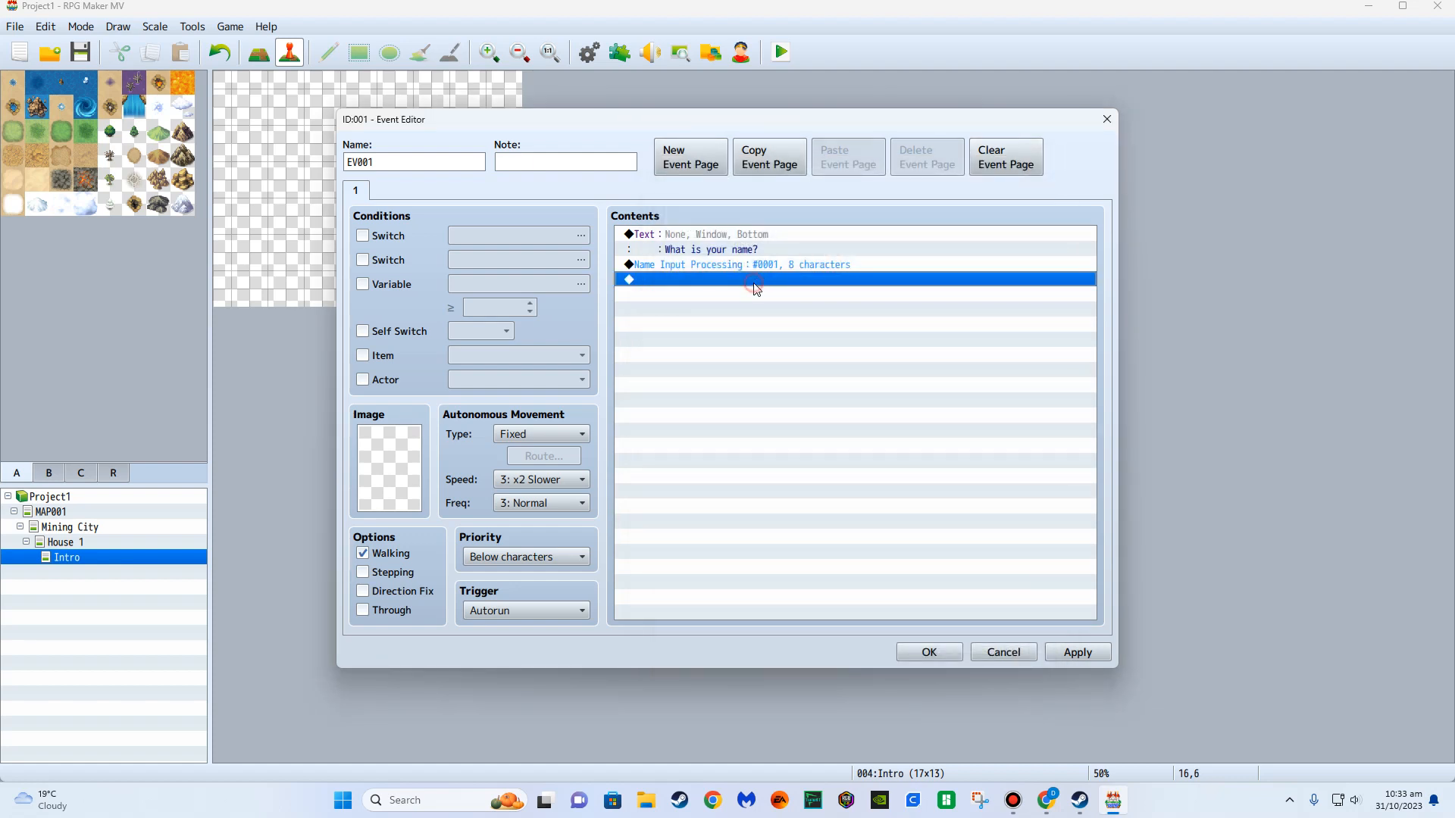
pyautogui.doubleClick(762, 281)
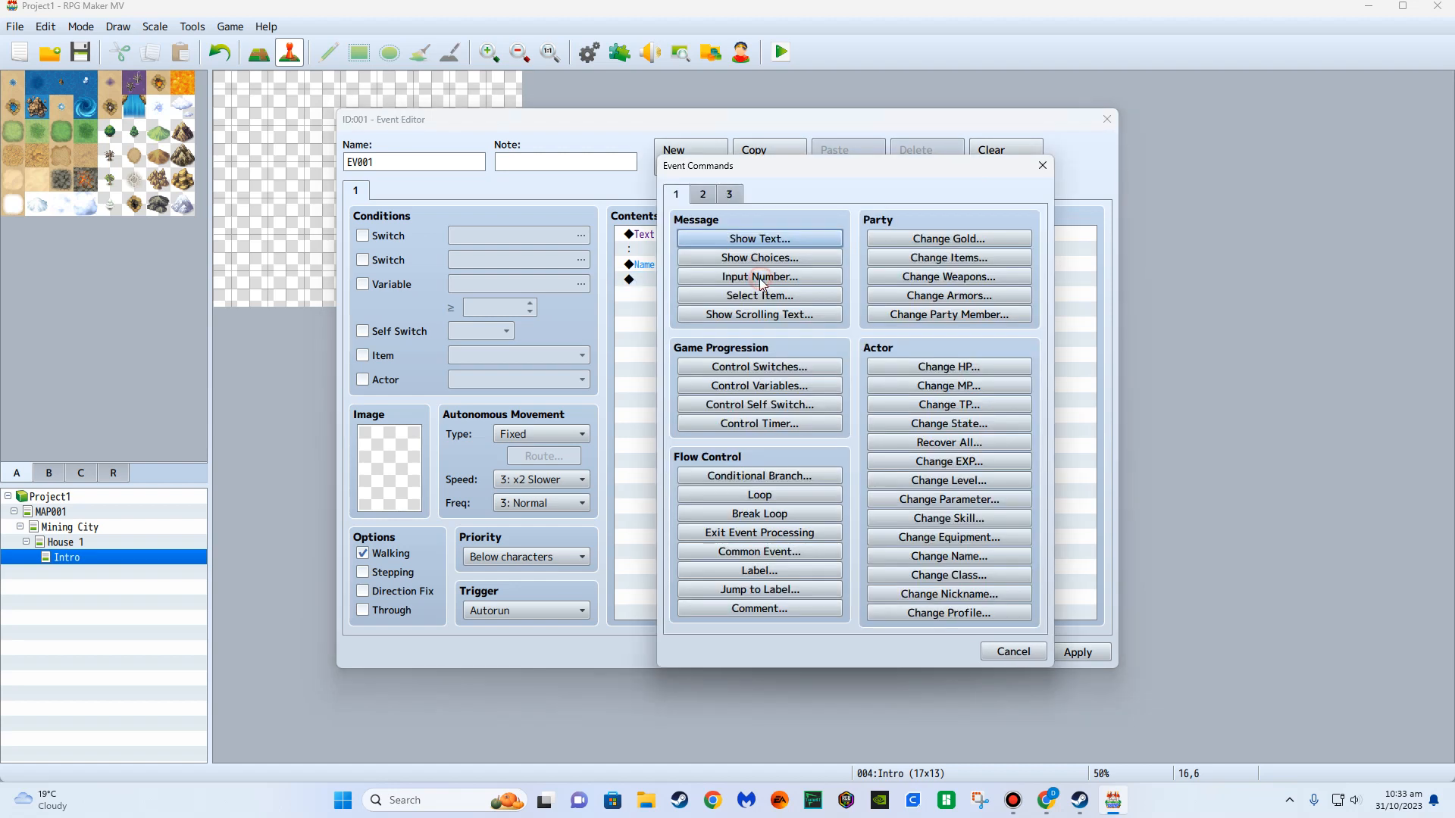
pyautogui.click(759, 239)
pyautogui.click(832, 372)
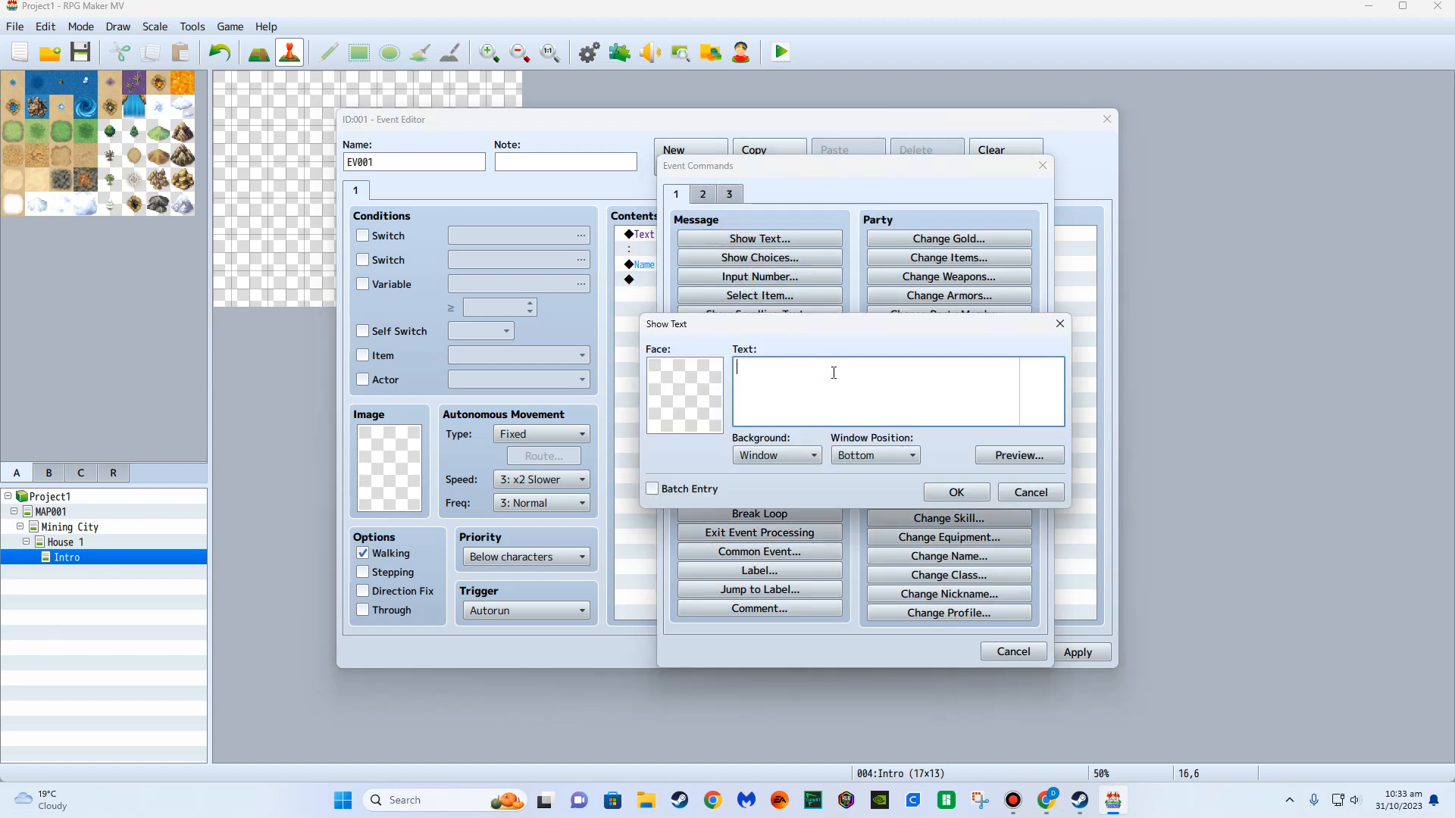
pyautogui.click(1016, 494)
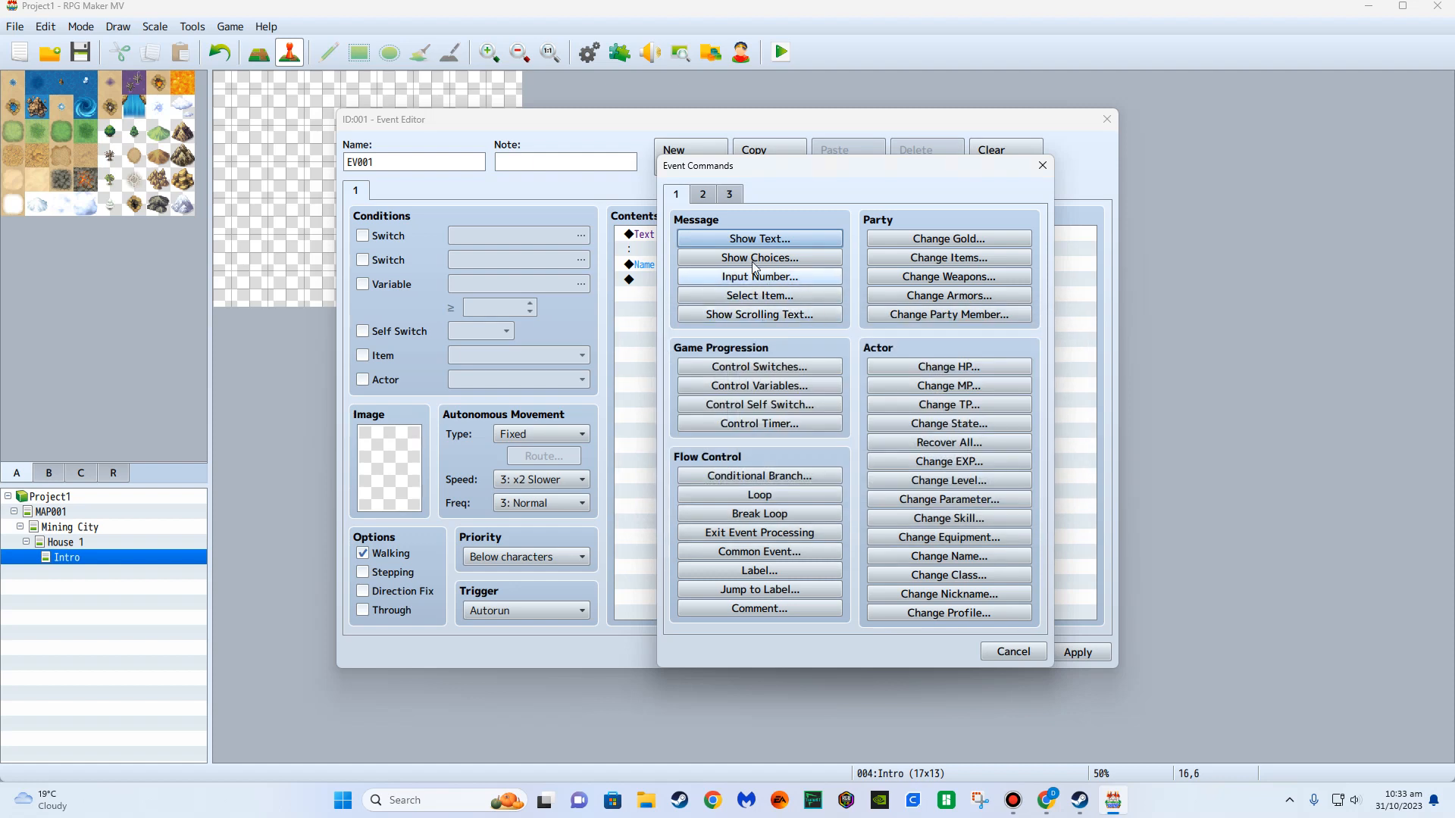
# Start a Play SE command below the name input and audition the sound effects from Explosion1 to Fire1.
pyautogui.click(711, 193)
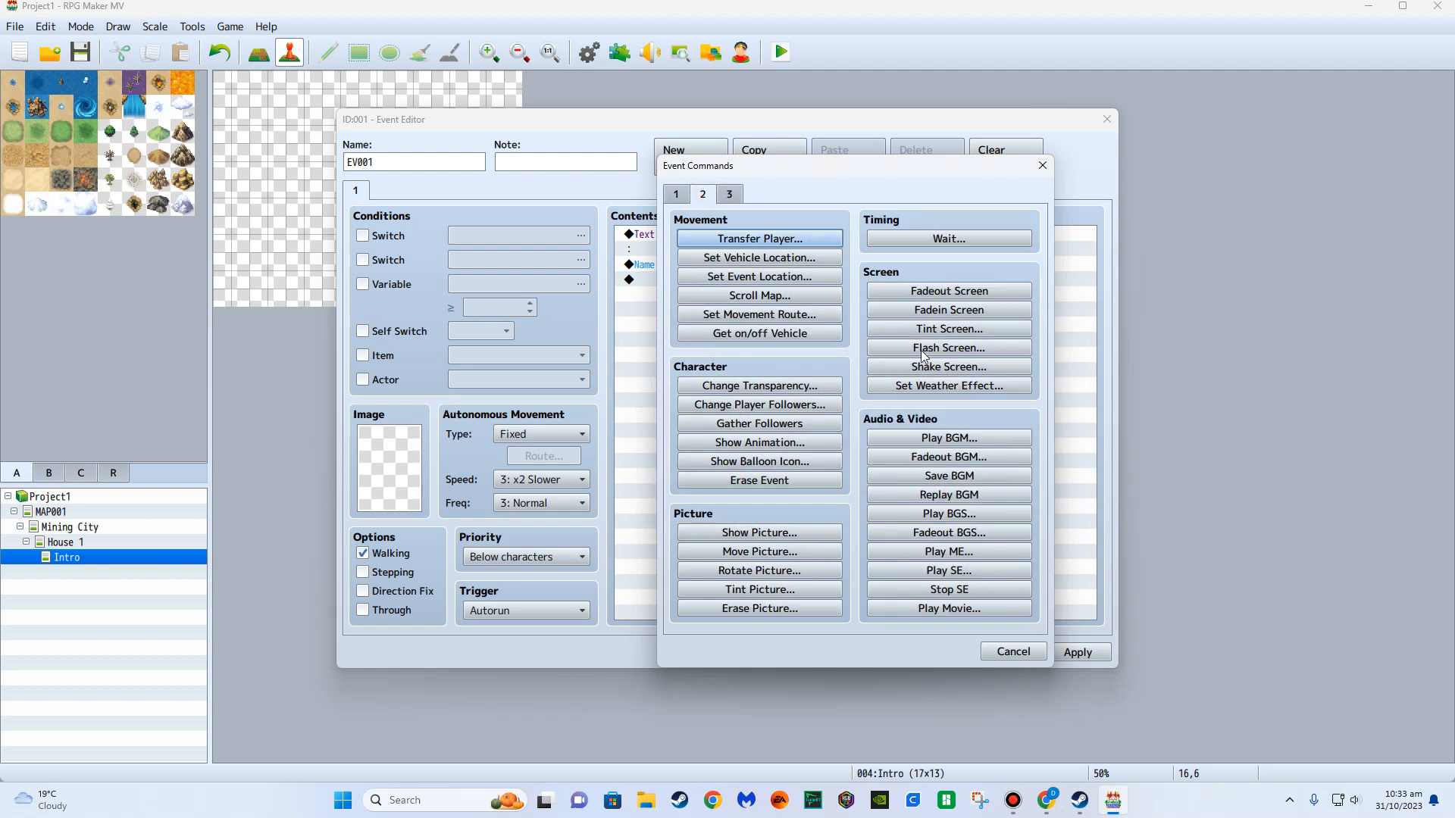
pyautogui.click(982, 573)
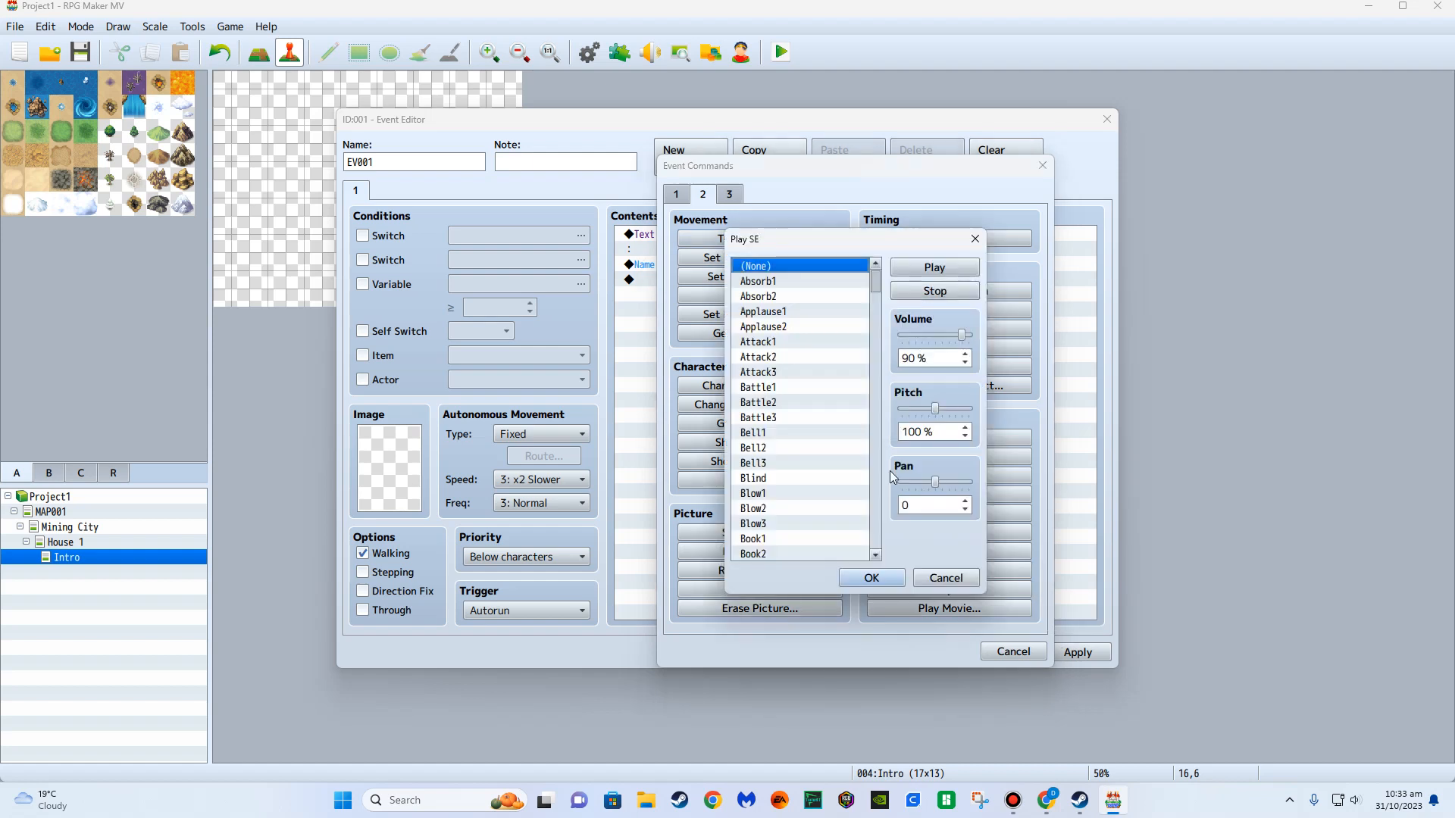
pyautogui.moveTo(875, 285); pyautogui.dragTo(852, 373)
pyautogui.click(806, 381)
pyautogui.click(932, 269)
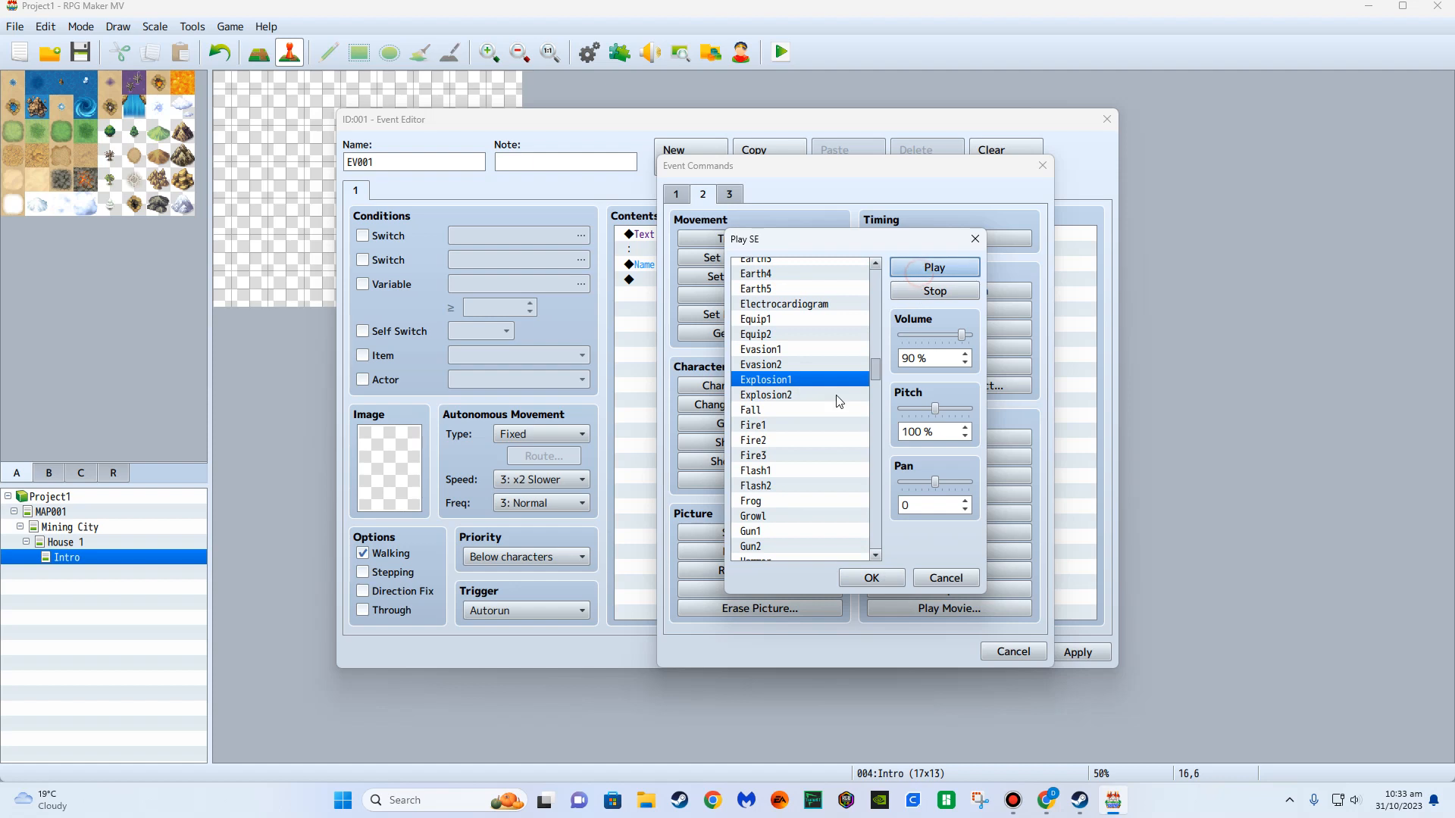
pyautogui.click(807, 410)
pyautogui.click(928, 274)
pyautogui.click(795, 426)
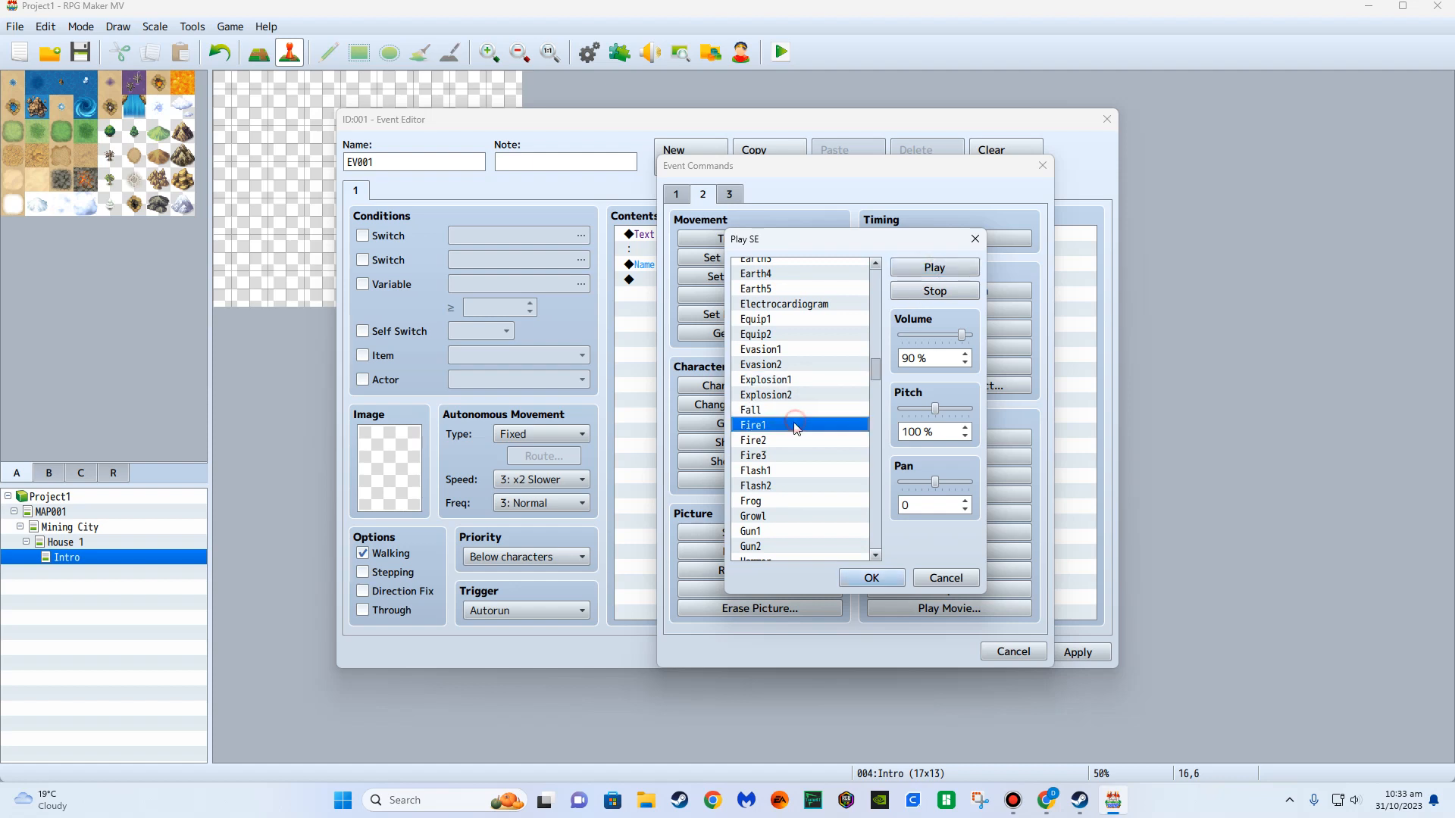
pyautogui.click(931, 270)
# Audition further sound effects in the Play SE list, from Gun1 through Leakage and Liquid to Machine.
pyautogui.scroll(-3, 786, 476)
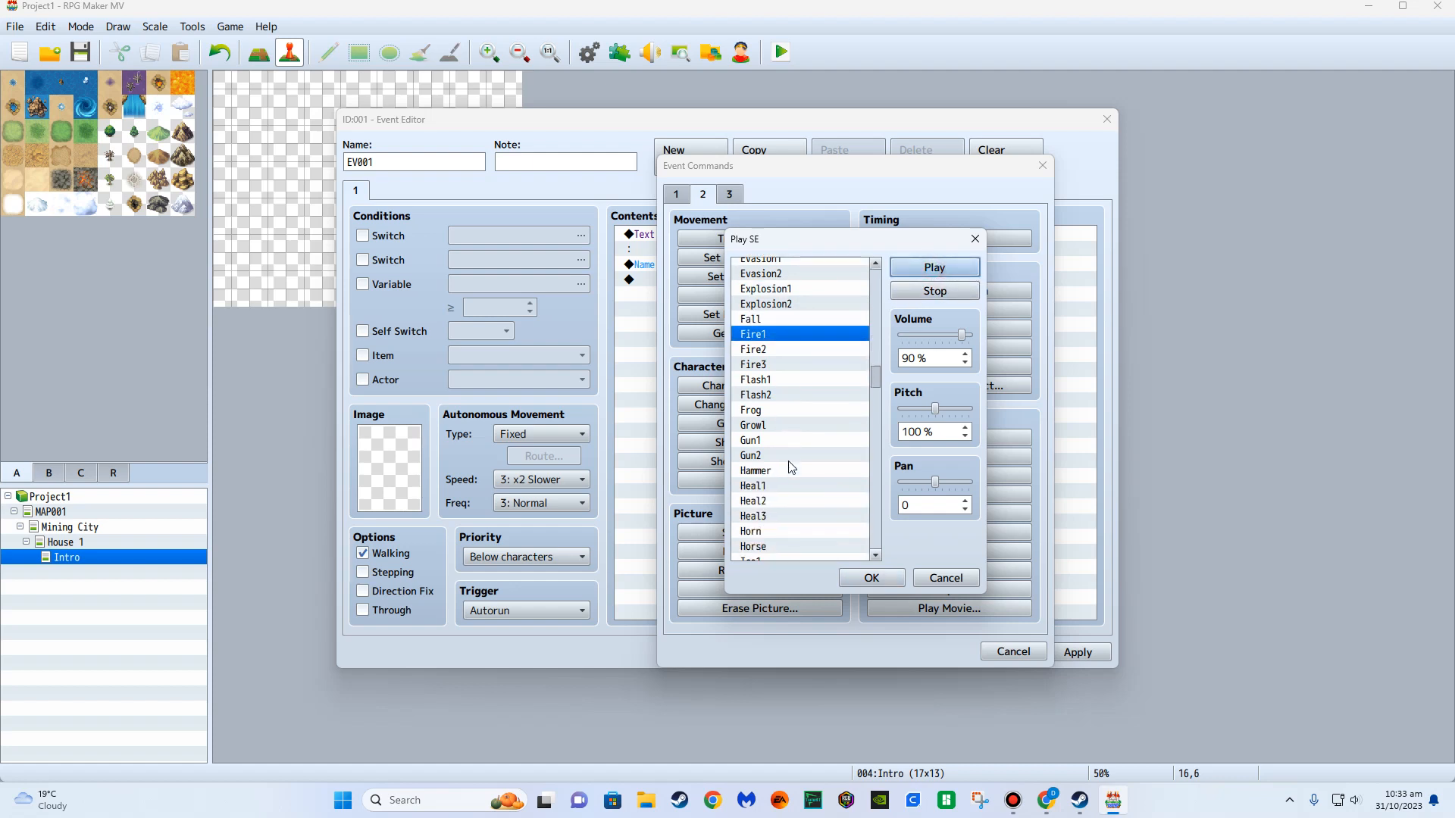
pyautogui.click(788, 441)
pyautogui.click(953, 266)
pyautogui.moveTo(875, 382); pyautogui.dragTo(872, 407)
pyautogui.click(796, 424)
pyautogui.click(928, 292)
pyautogui.click(834, 407)
pyautogui.click(936, 273)
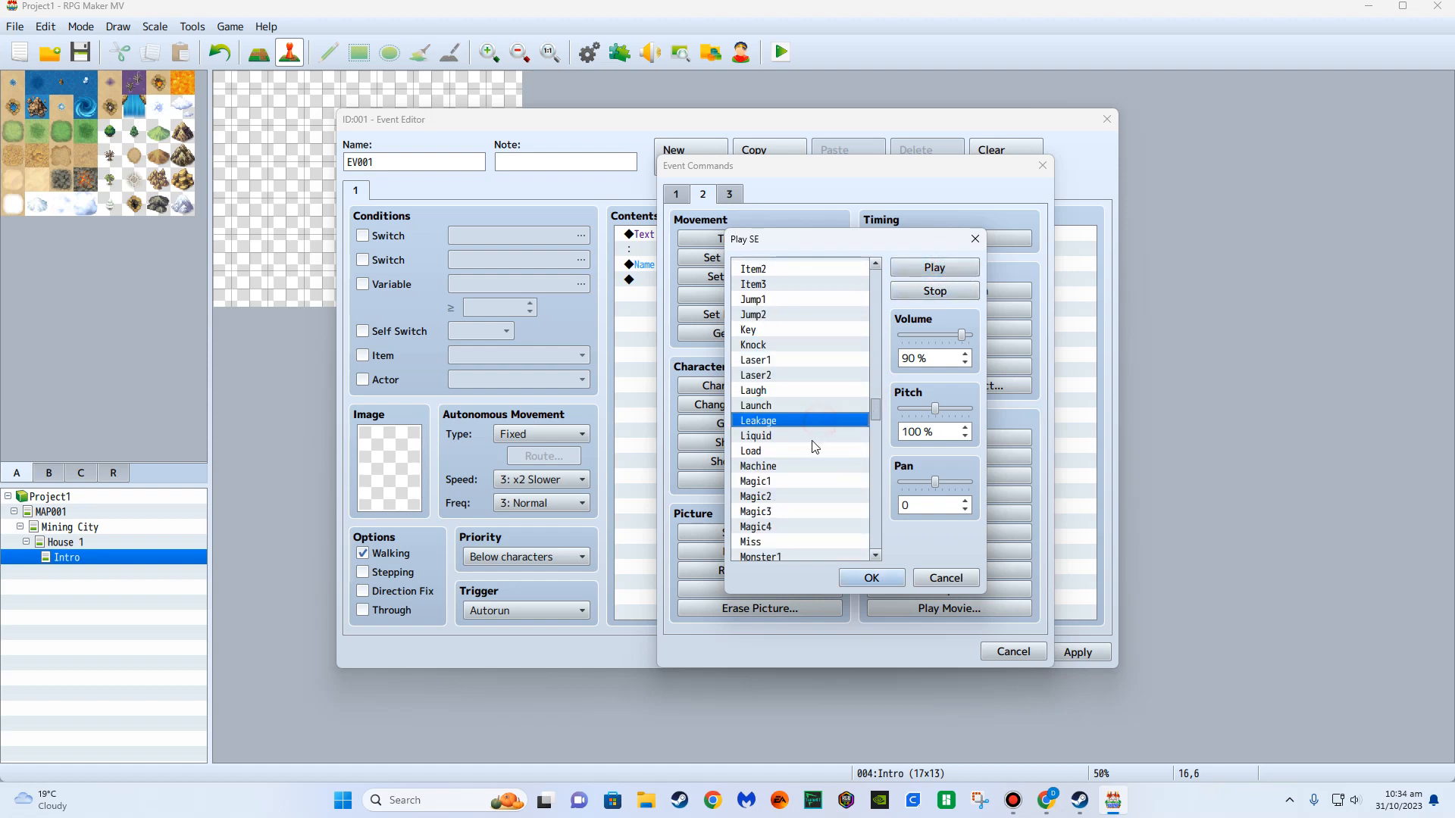
pyautogui.click(813, 439)
pyautogui.click(973, 267)
pyautogui.click(822, 466)
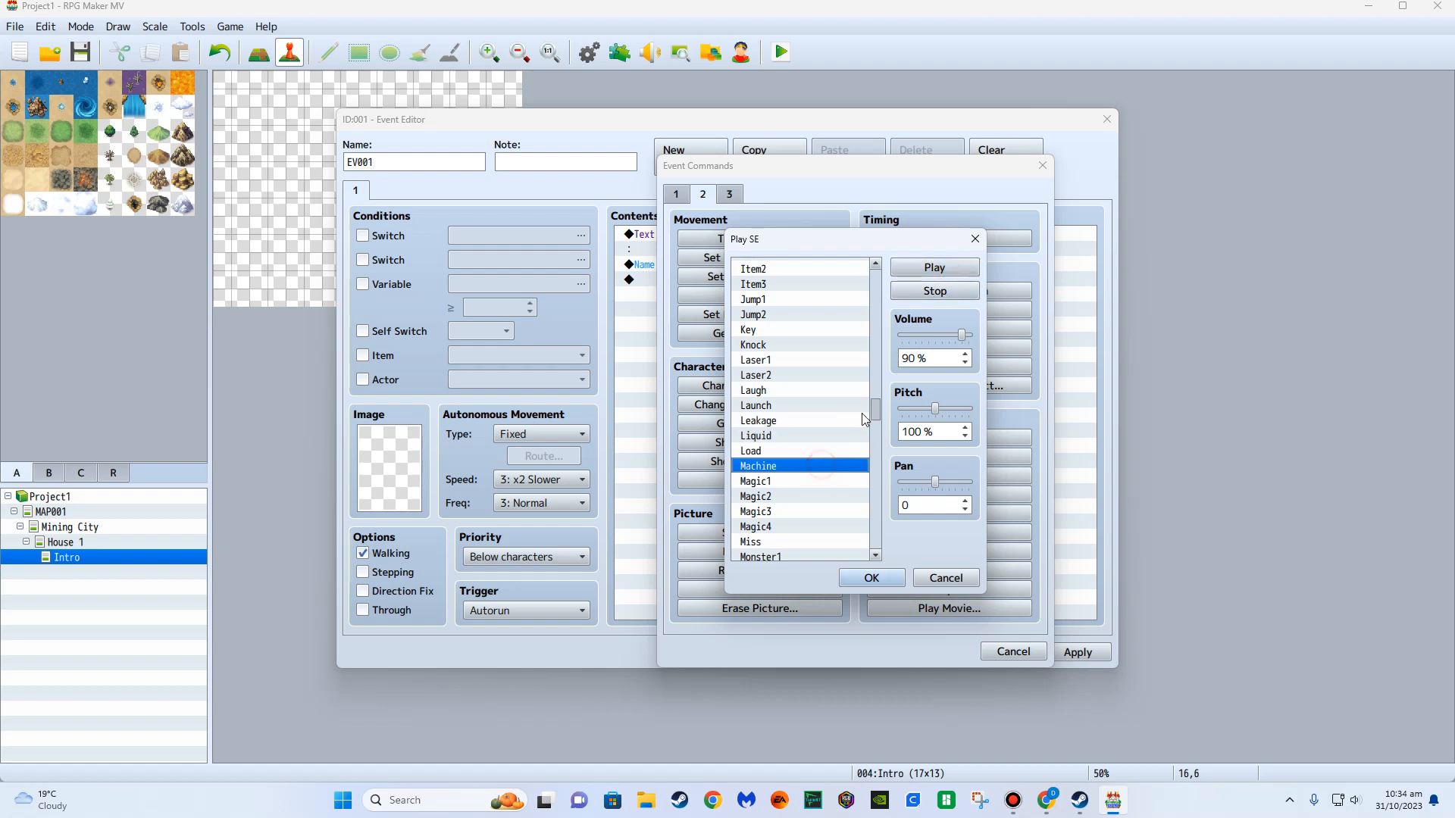
# Audition the monster sound effects from Monster1 to Monster5.
pyautogui.moveTo(877, 416); pyautogui.dragTo(874, 424)
pyautogui.click(849, 441)
pyautogui.click(936, 270)
pyautogui.click(799, 455)
pyautogui.click(929, 269)
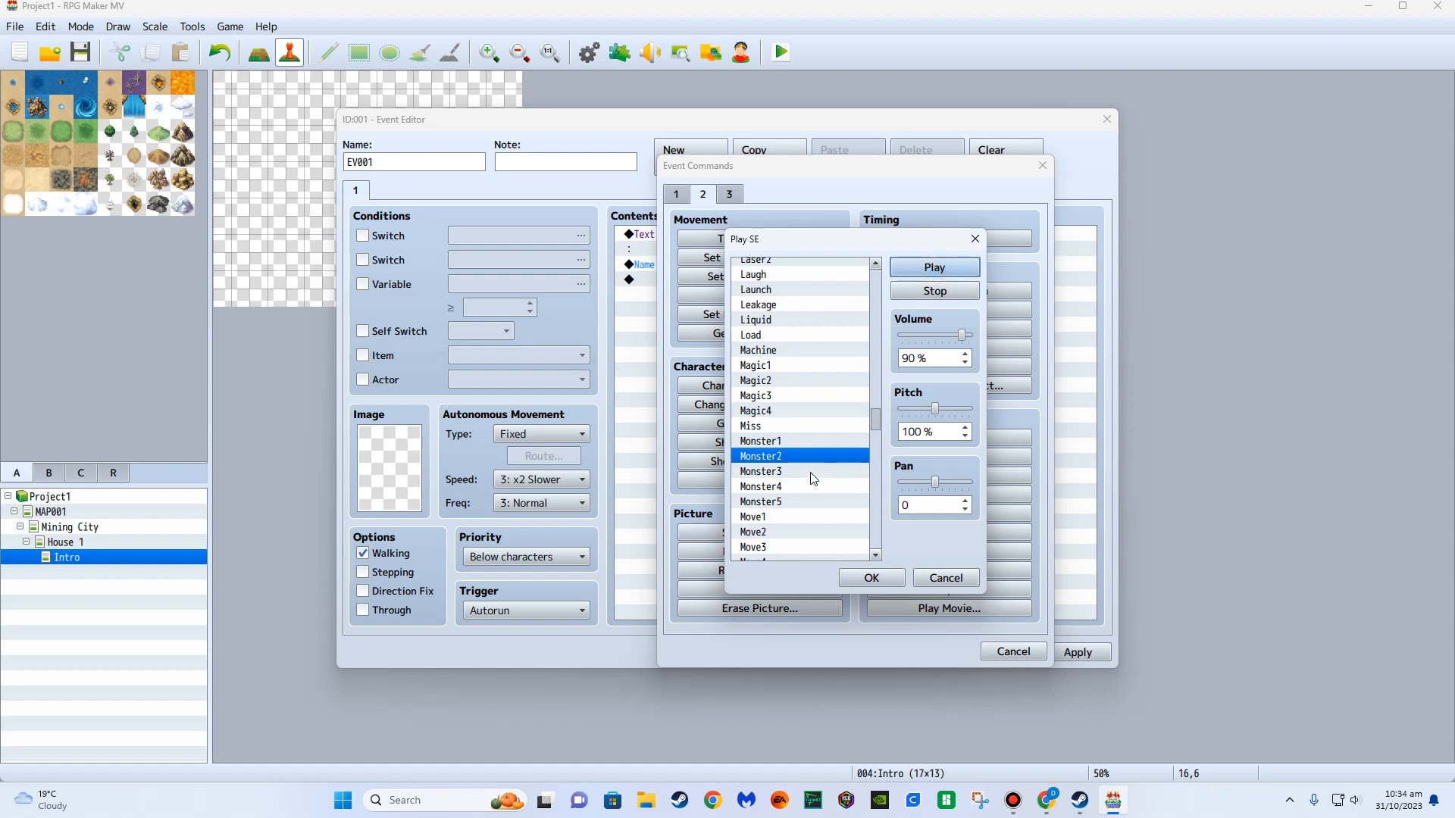
pyautogui.click(809, 471)
pyautogui.click(800, 486)
pyautogui.click(934, 267)
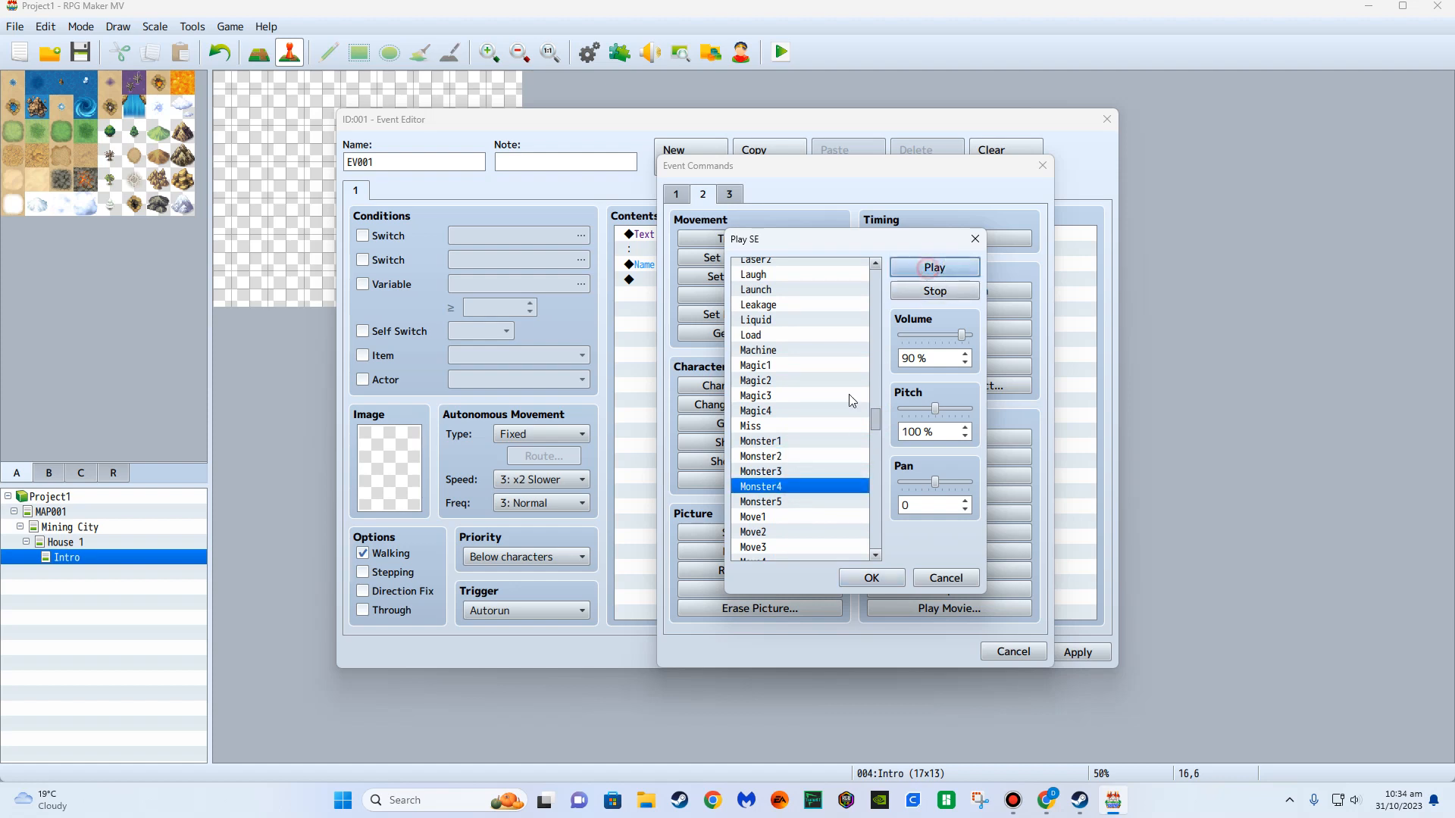
pyautogui.click(792, 506)
pyautogui.click(927, 271)
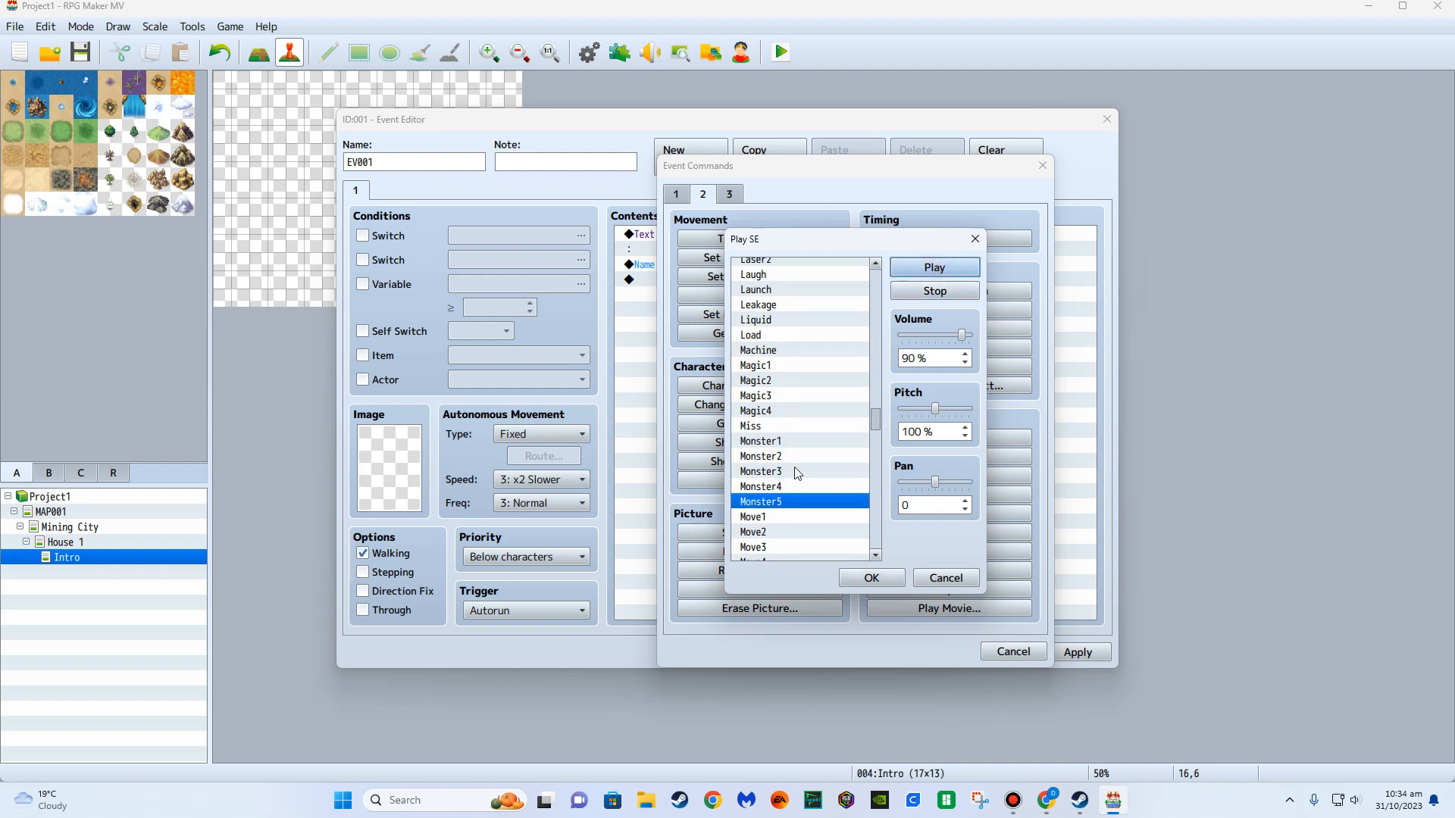
# Try the monster sound effects with the volume at 85% and the pitch at 70%.
pyautogui.moveTo(934, 409); pyautogui.dragTo(930, 409)
pyautogui.moveTo(960, 335); pyautogui.dragTo(957, 335)
pyautogui.moveTo(928, 410); pyautogui.dragTo(915, 409)
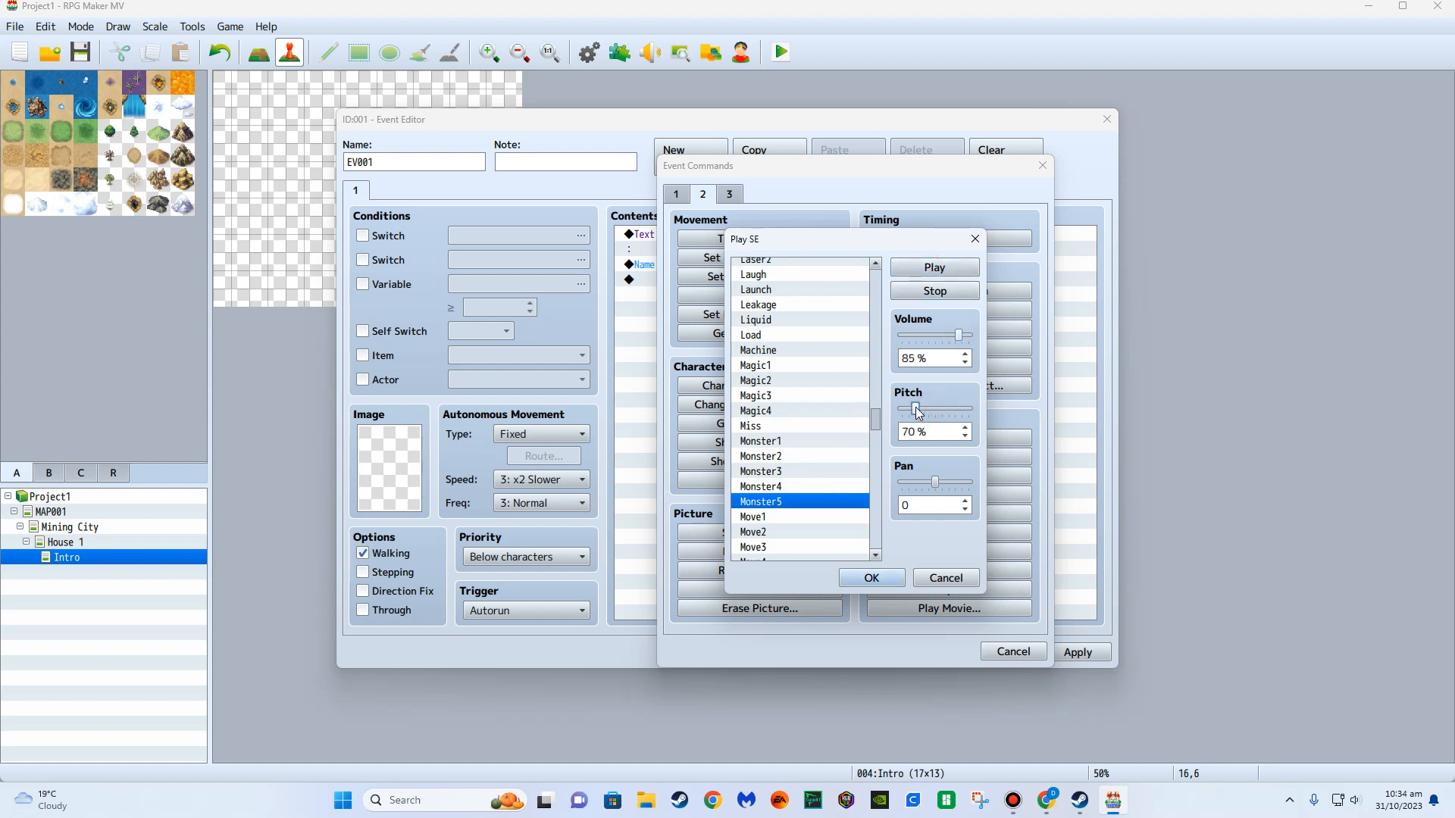
pyautogui.click(792, 484)
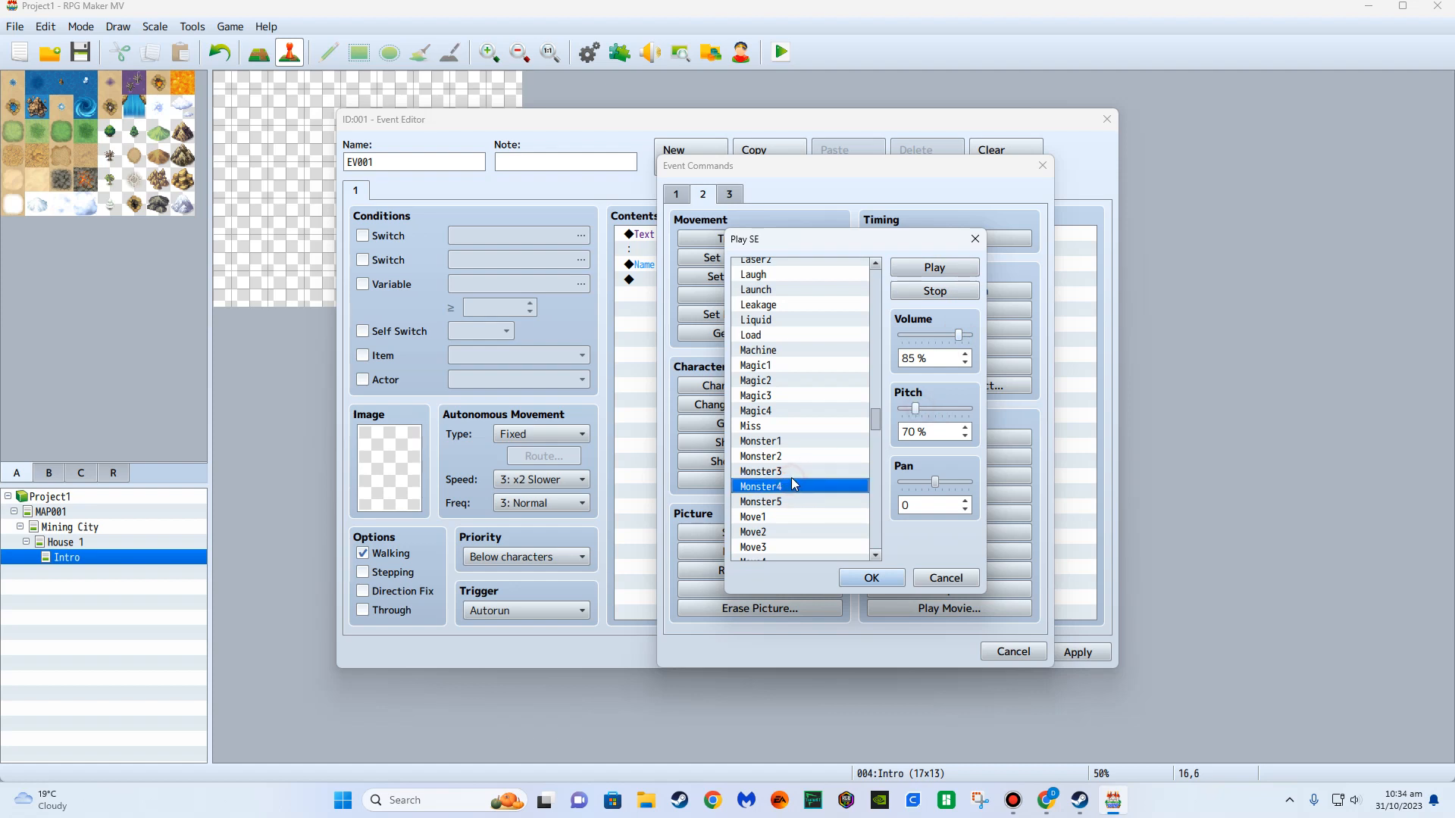
pyautogui.click(793, 471)
pyautogui.click(798, 456)
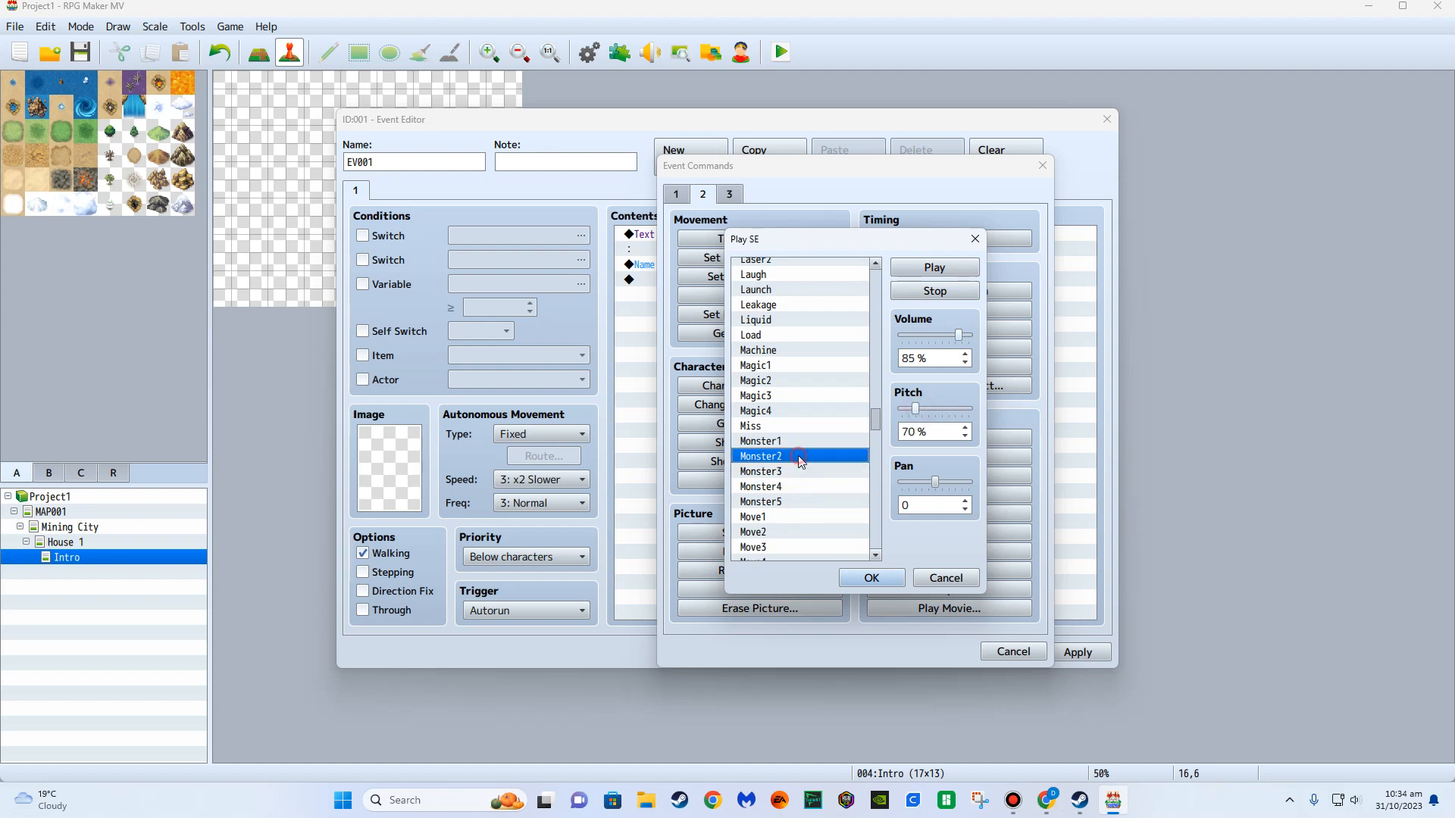
pyautogui.click(799, 441)
pyautogui.scroll(-1, 796, 470)
pyautogui.click(796, 442)
# Add the Scream sound effect to the event with volume 100%, pitch 120% and pan 0.
pyautogui.scroll(-5, 841, 451)
pyautogui.moveTo(874, 435); pyautogui.dragTo(867, 483)
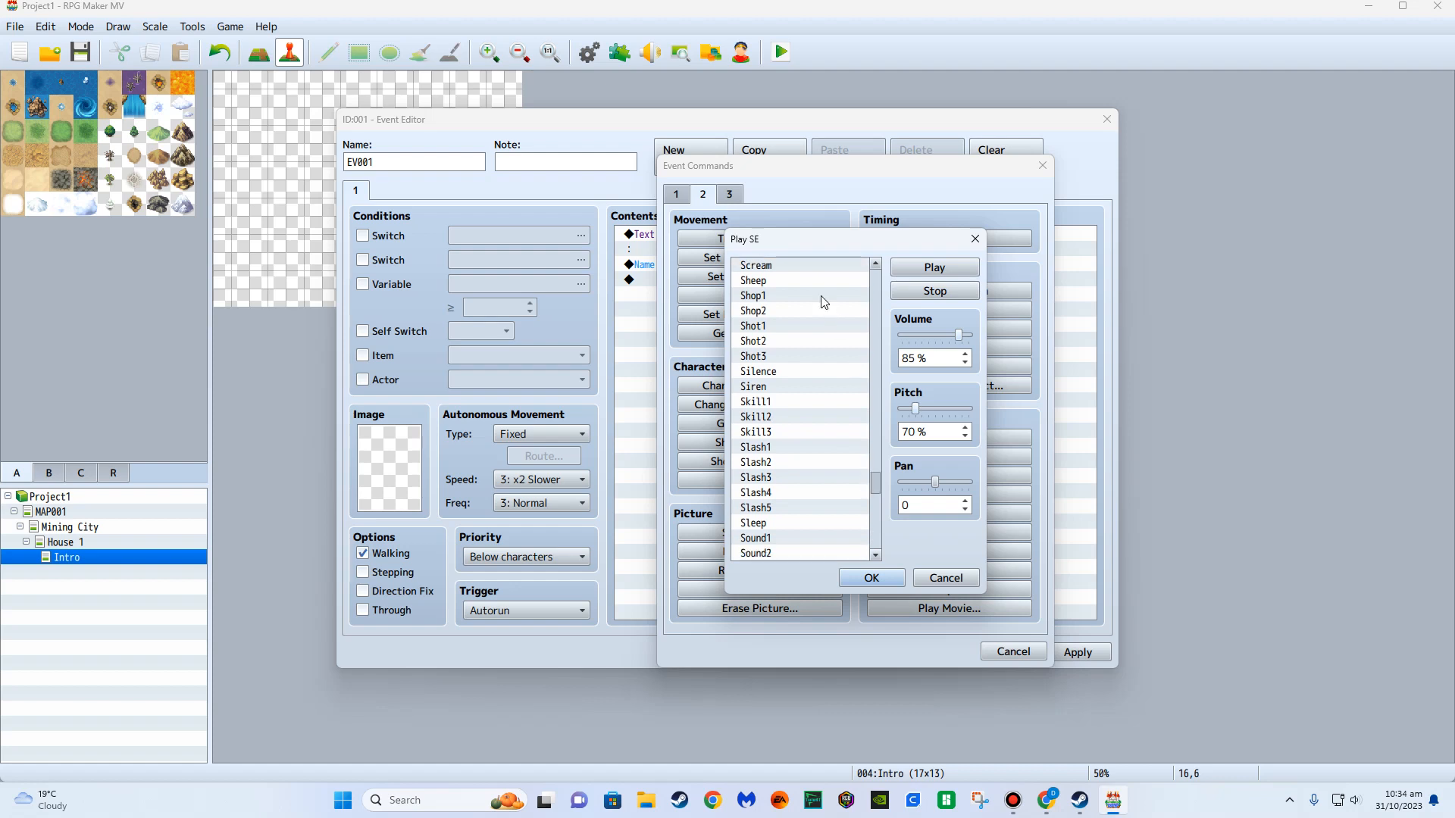
pyautogui.click(806, 266)
pyautogui.click(940, 269)
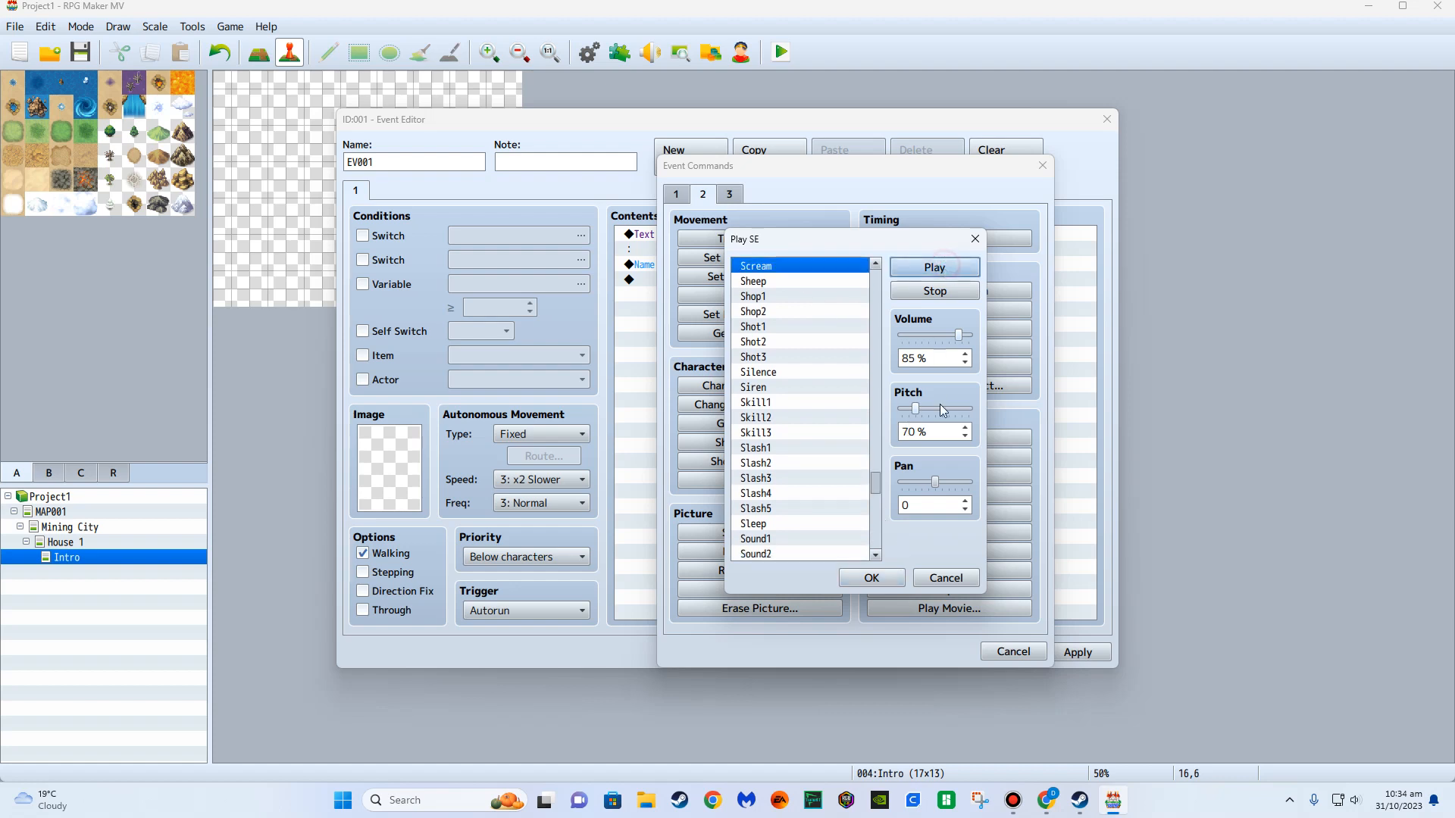
pyautogui.moveTo(958, 336); pyautogui.dragTo(969, 336)
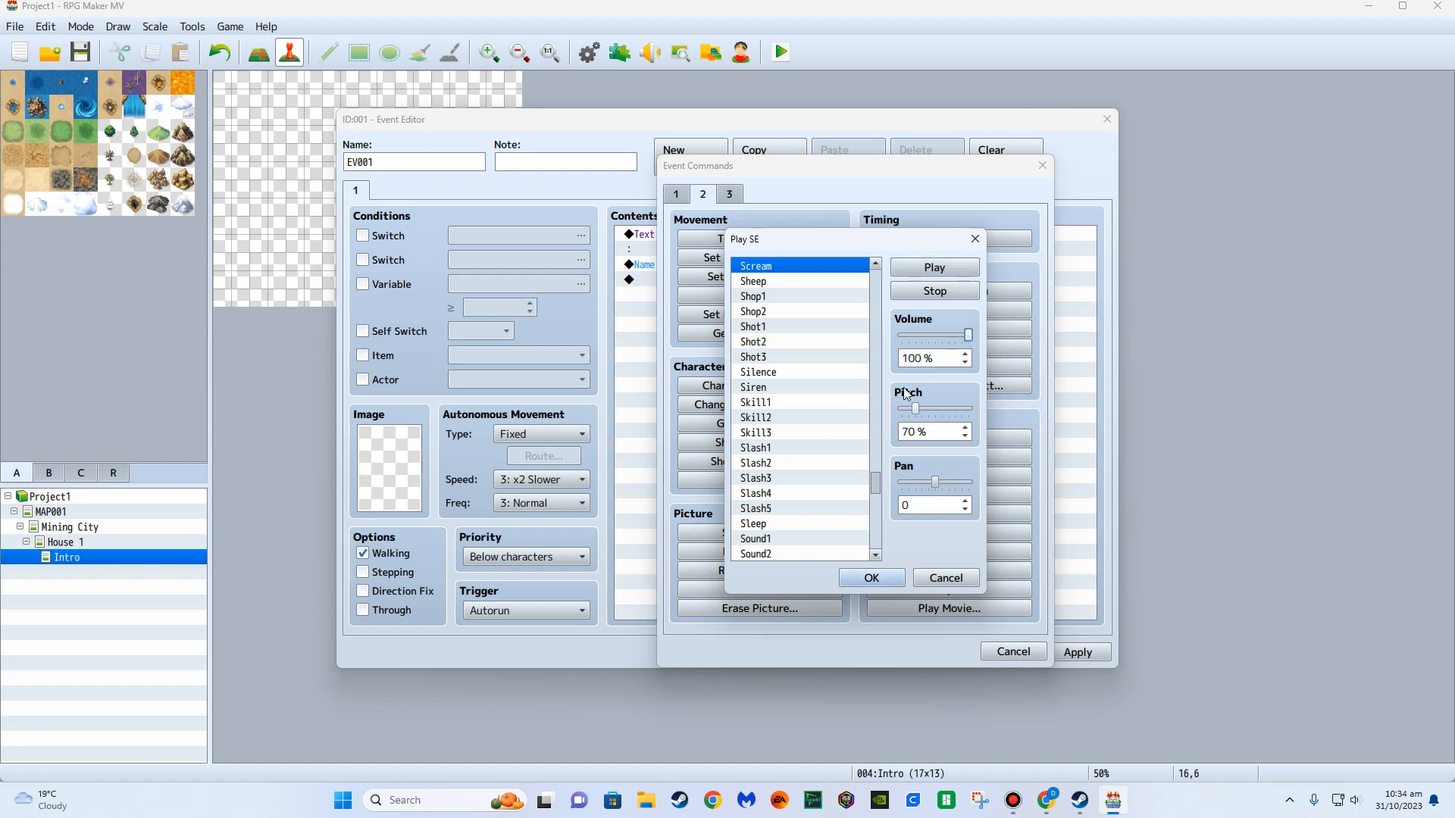
pyautogui.moveTo(915, 409); pyautogui.dragTo(955, 410)
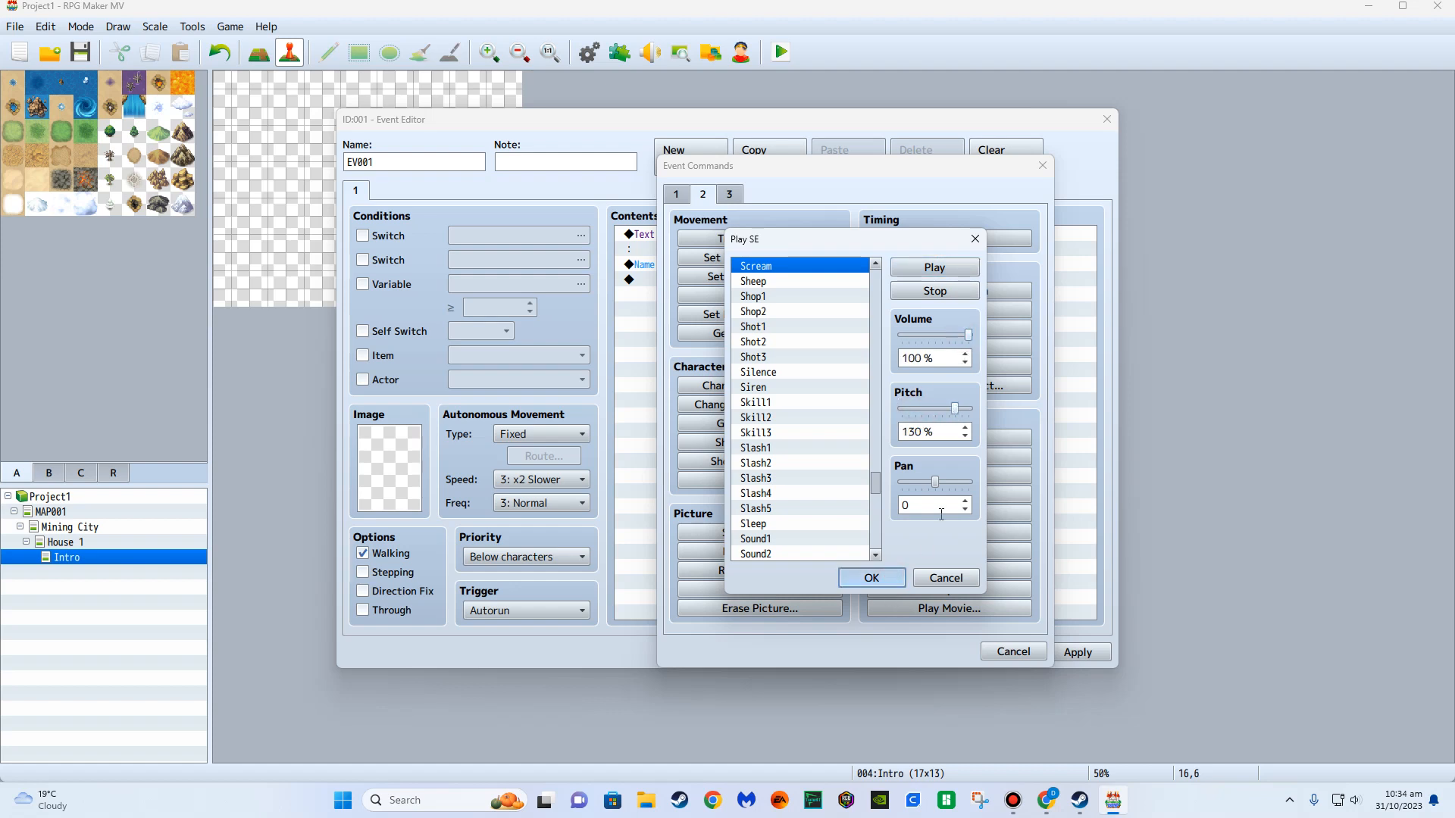
pyautogui.moveTo(954, 417); pyautogui.dragTo(950, 418)
pyautogui.click(871, 575)
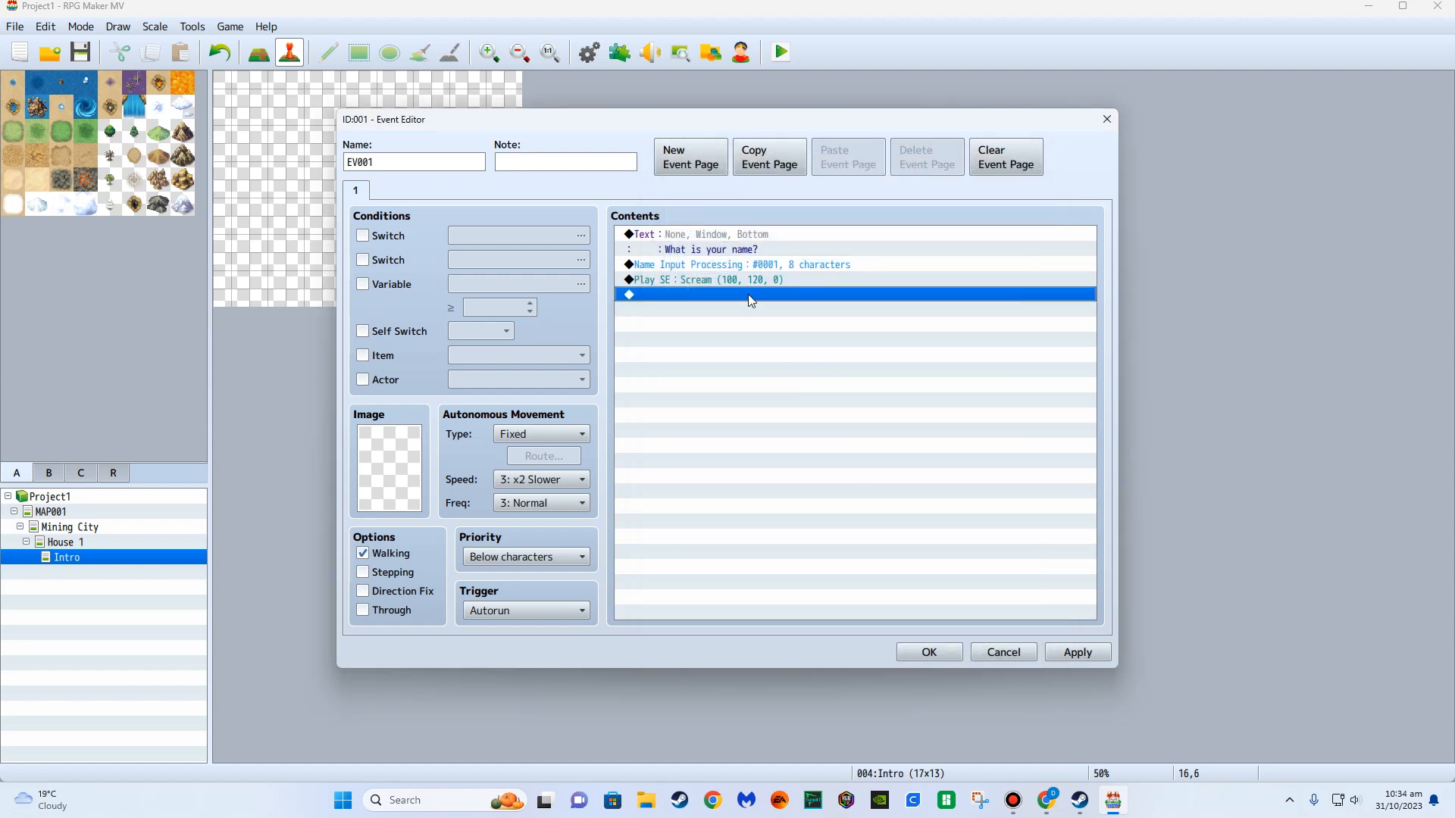
# Add a Transfer Player command after the sound effect with House 1 (4,5) as the destination.
pyautogui.doubleClick(748, 301)
pyautogui.click(677, 197)
pyautogui.click(703, 195)
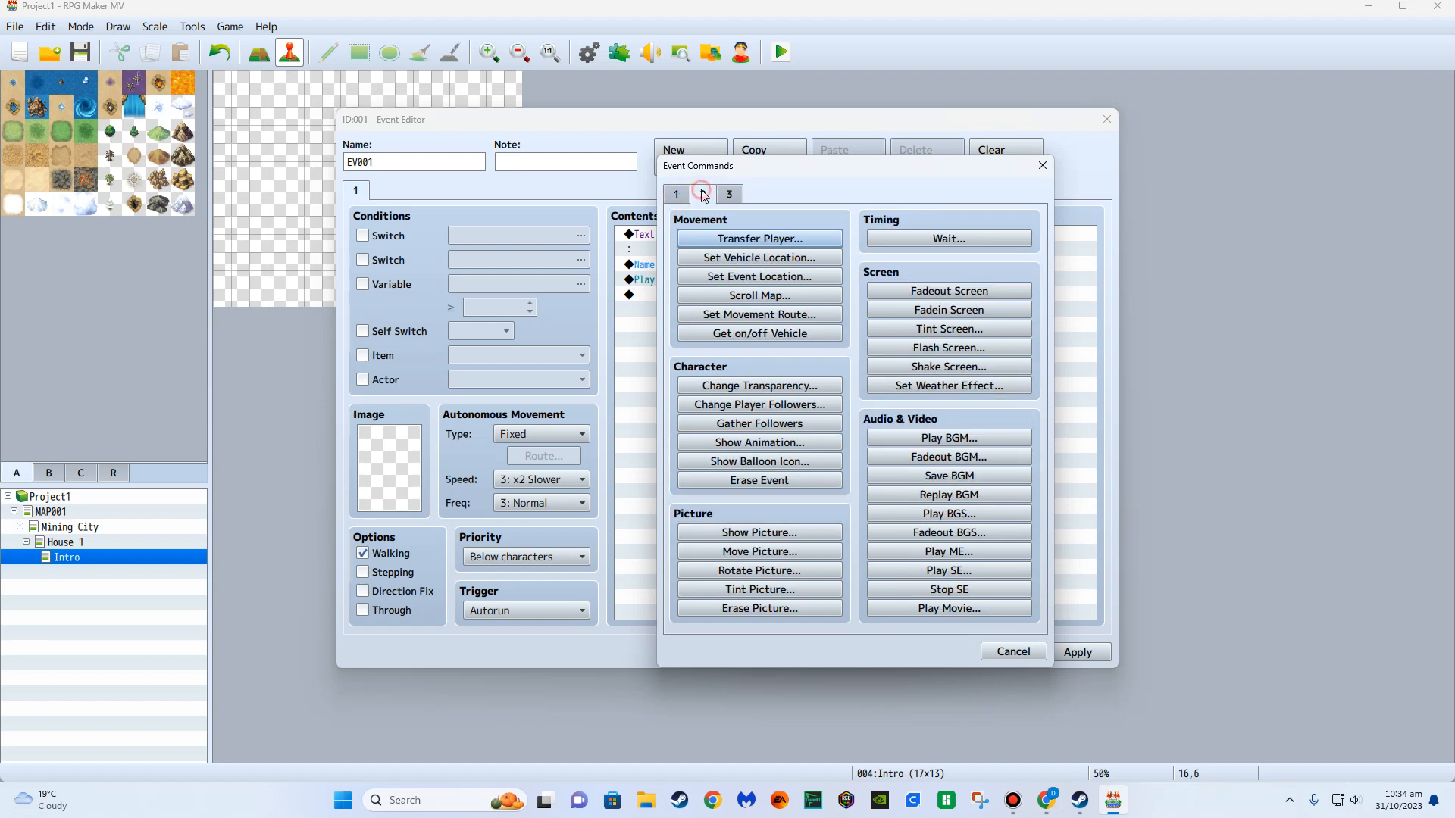
pyautogui.click(760, 239)
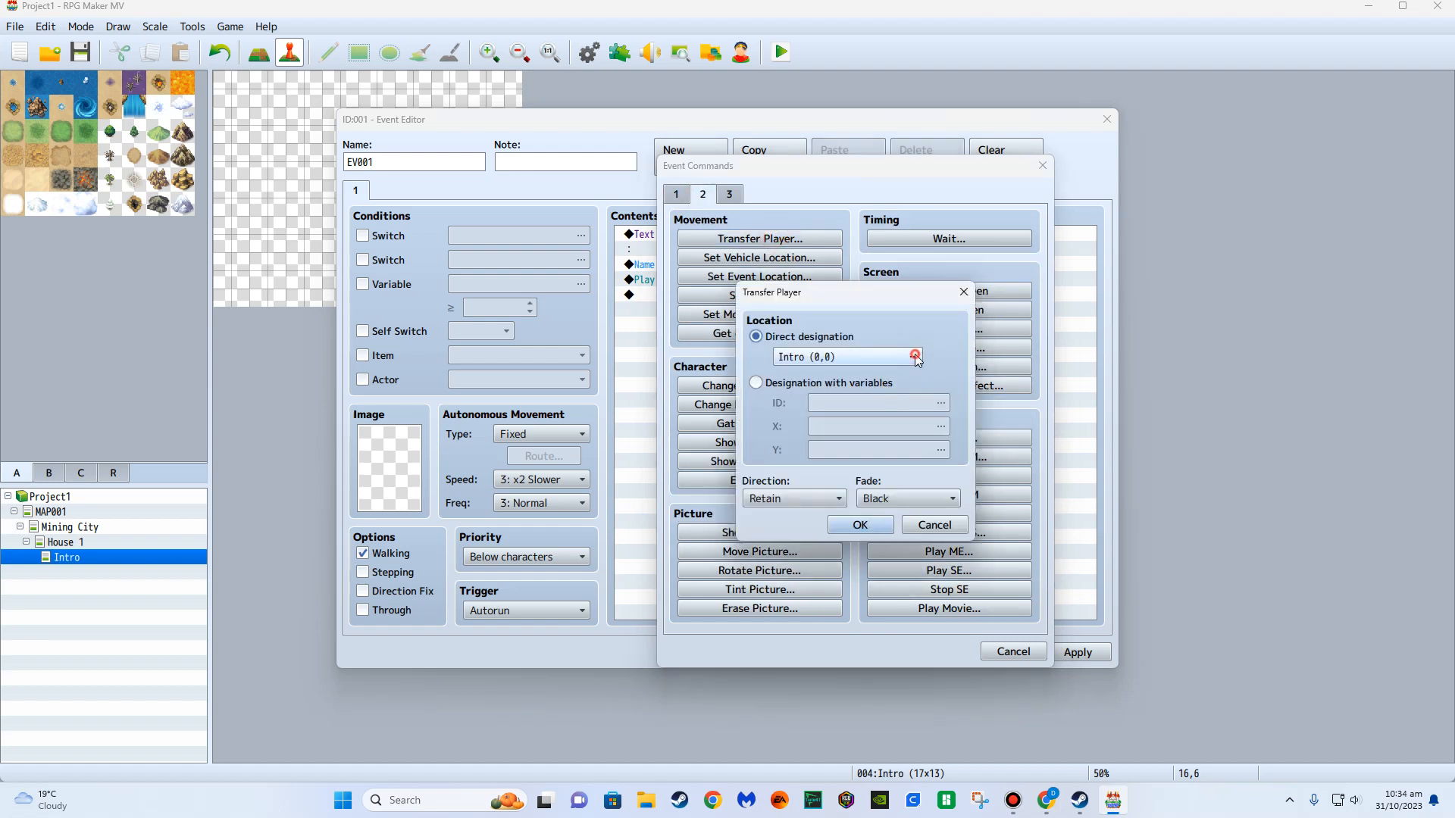
pyautogui.click(915, 356)
pyautogui.click(530, 221)
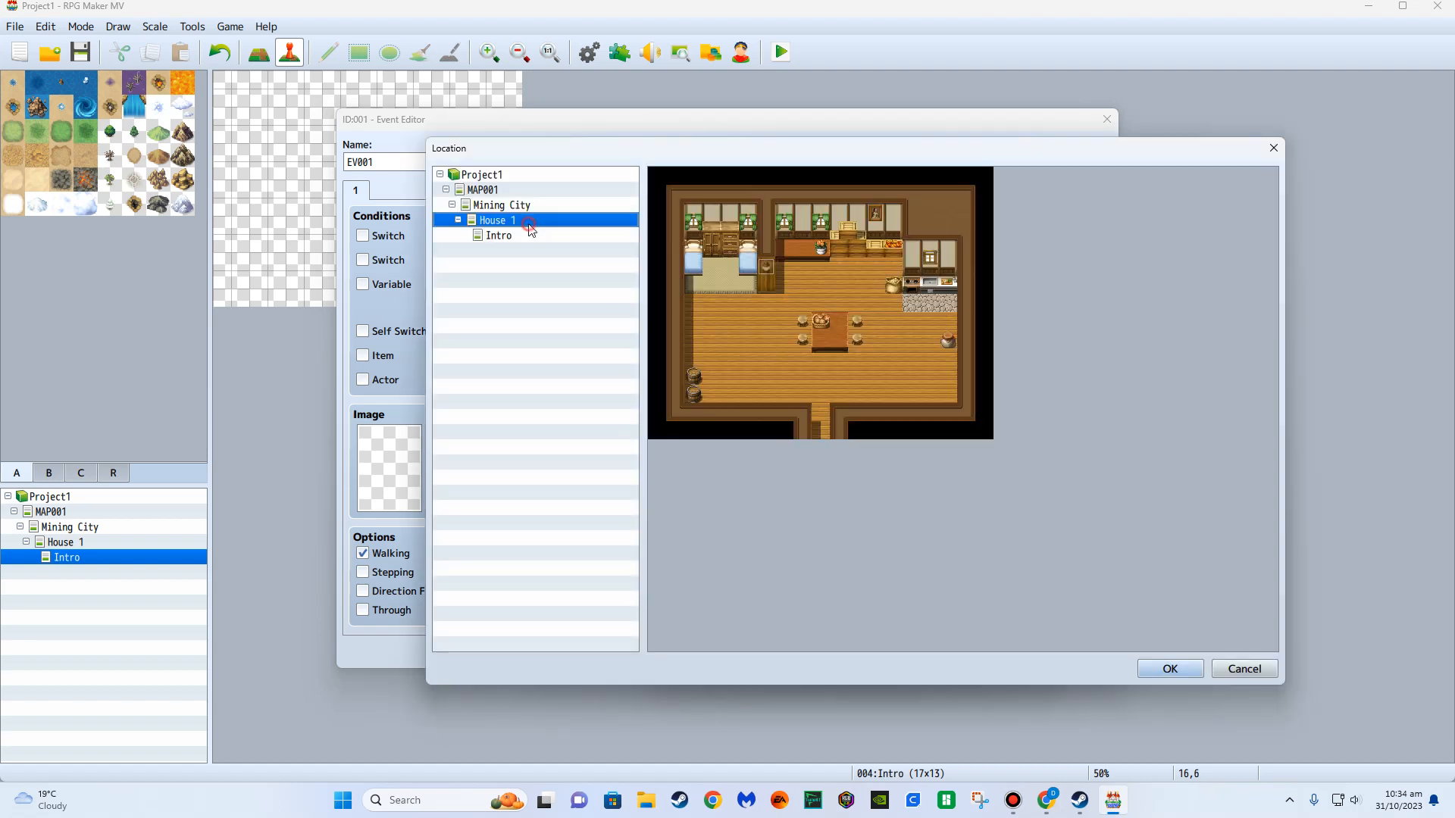
pyautogui.doubleClick(723, 273)
pyautogui.click(864, 522)
# Insert a Fadeout Screen command directly before the Transfer Player command.
pyautogui.rightClick(703, 297)
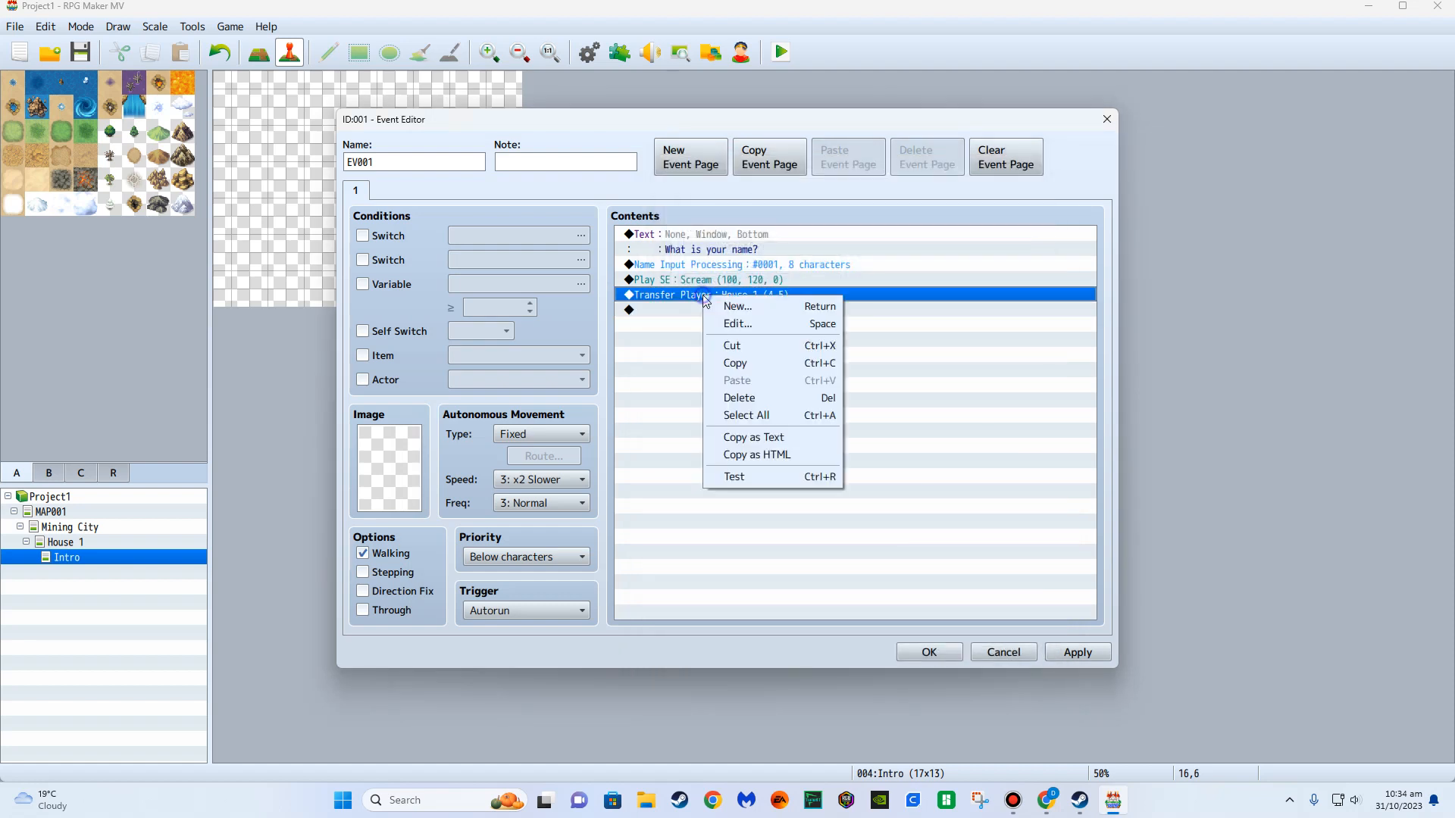
pyautogui.click(680, 304)
pyautogui.click(683, 293)
pyautogui.rightClick(685, 295)
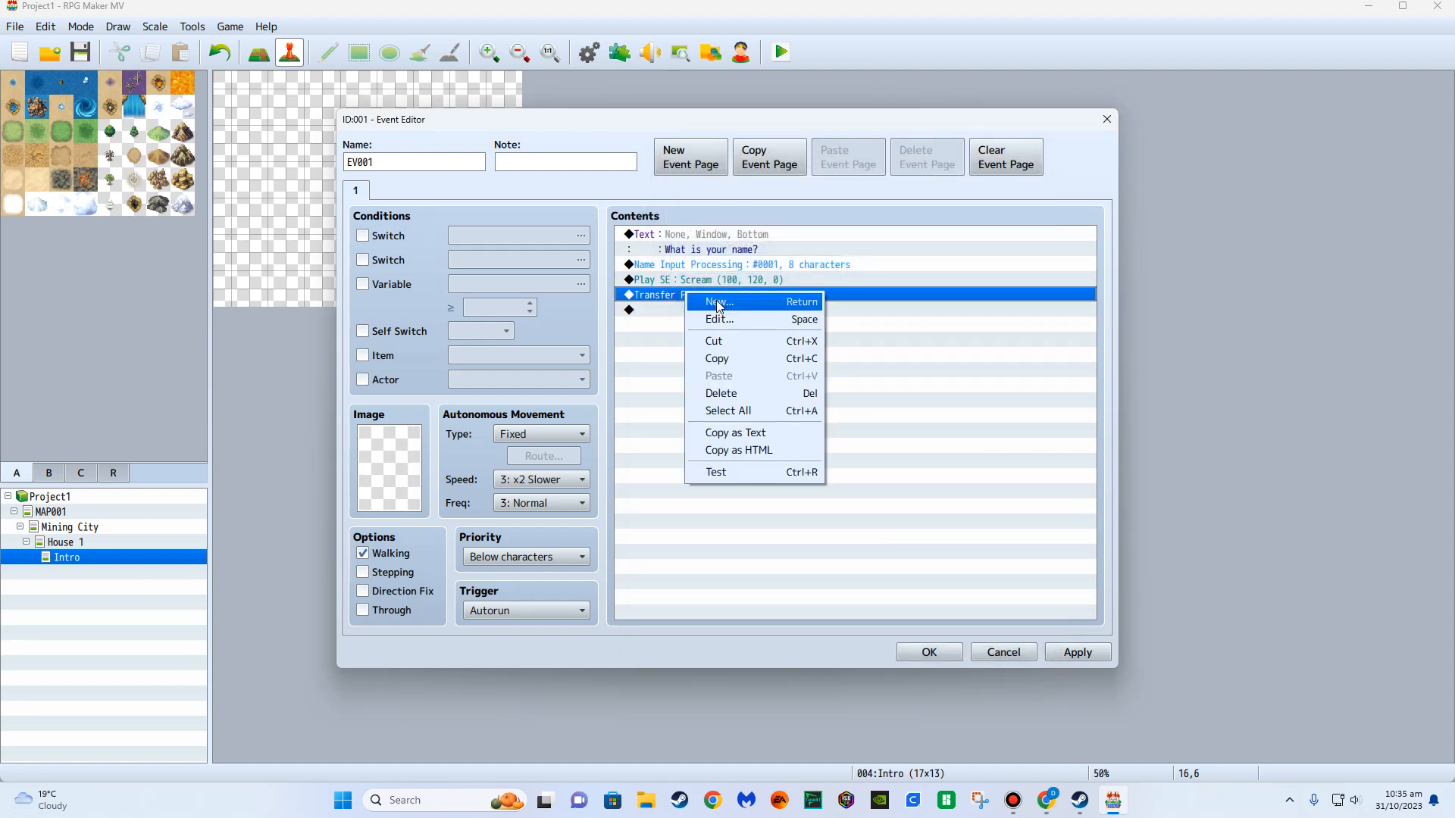
pyautogui.click(716, 299)
pyautogui.click(676, 194)
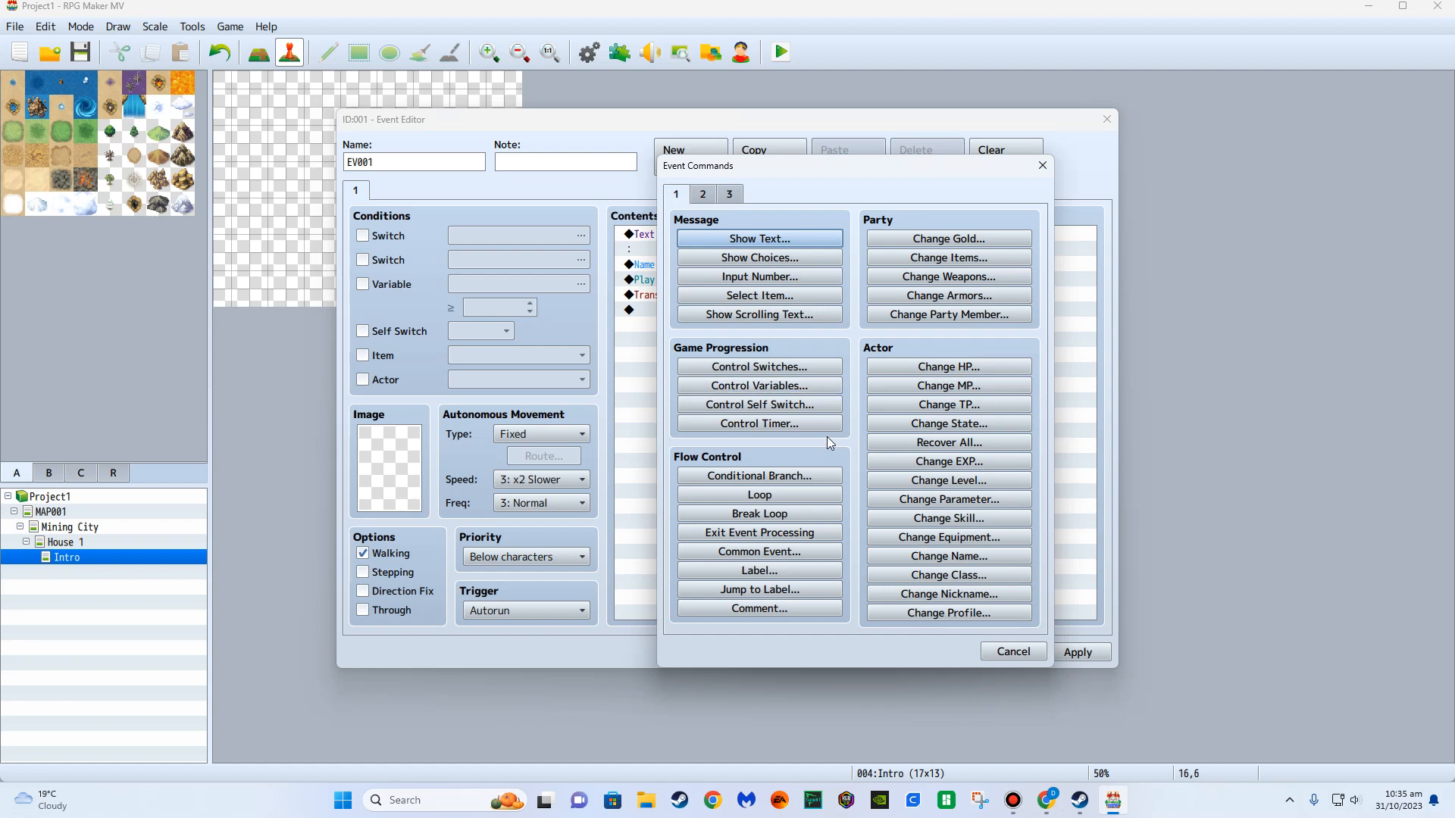
pyautogui.click(704, 194)
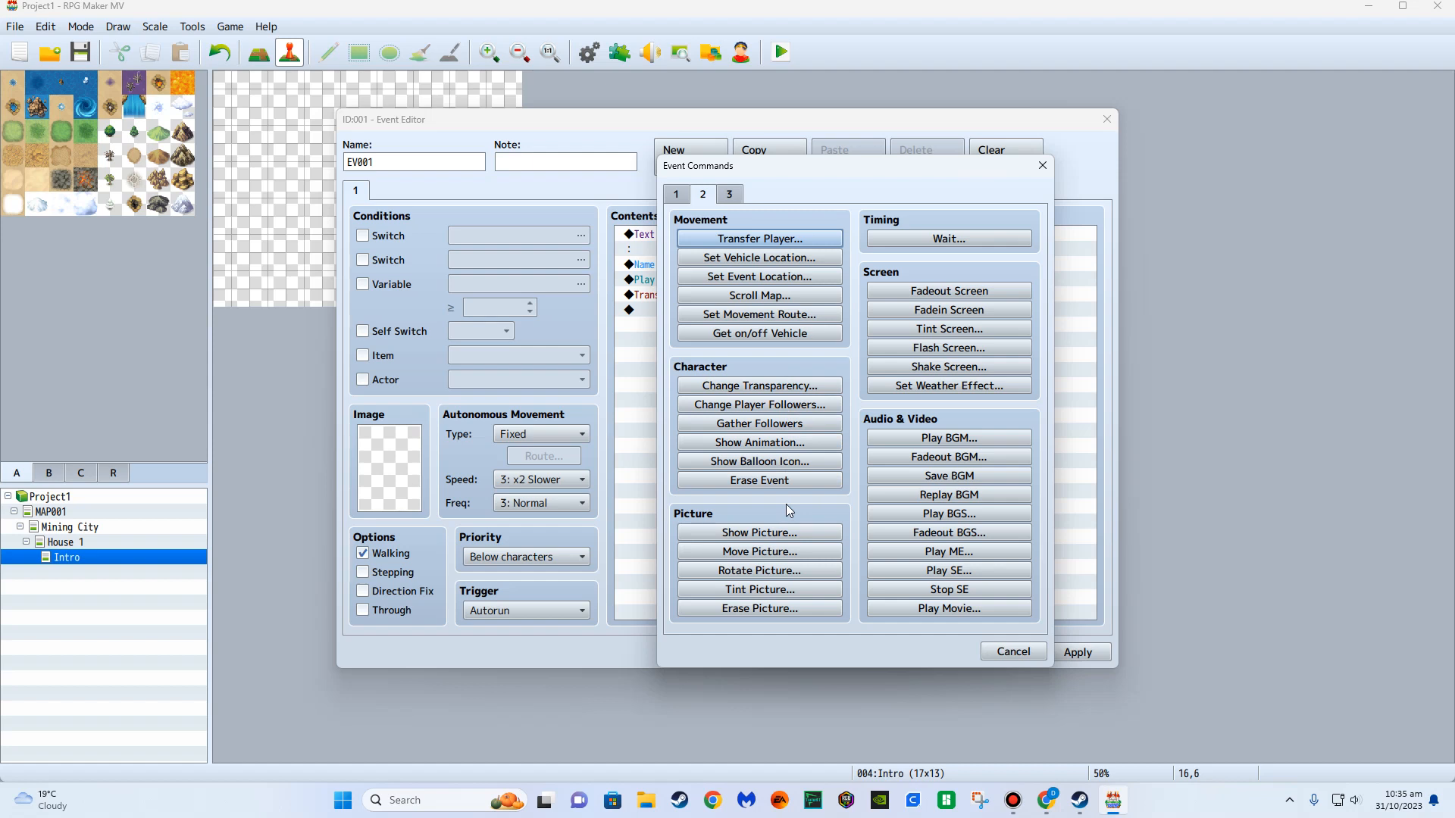
pyautogui.click(985, 291)
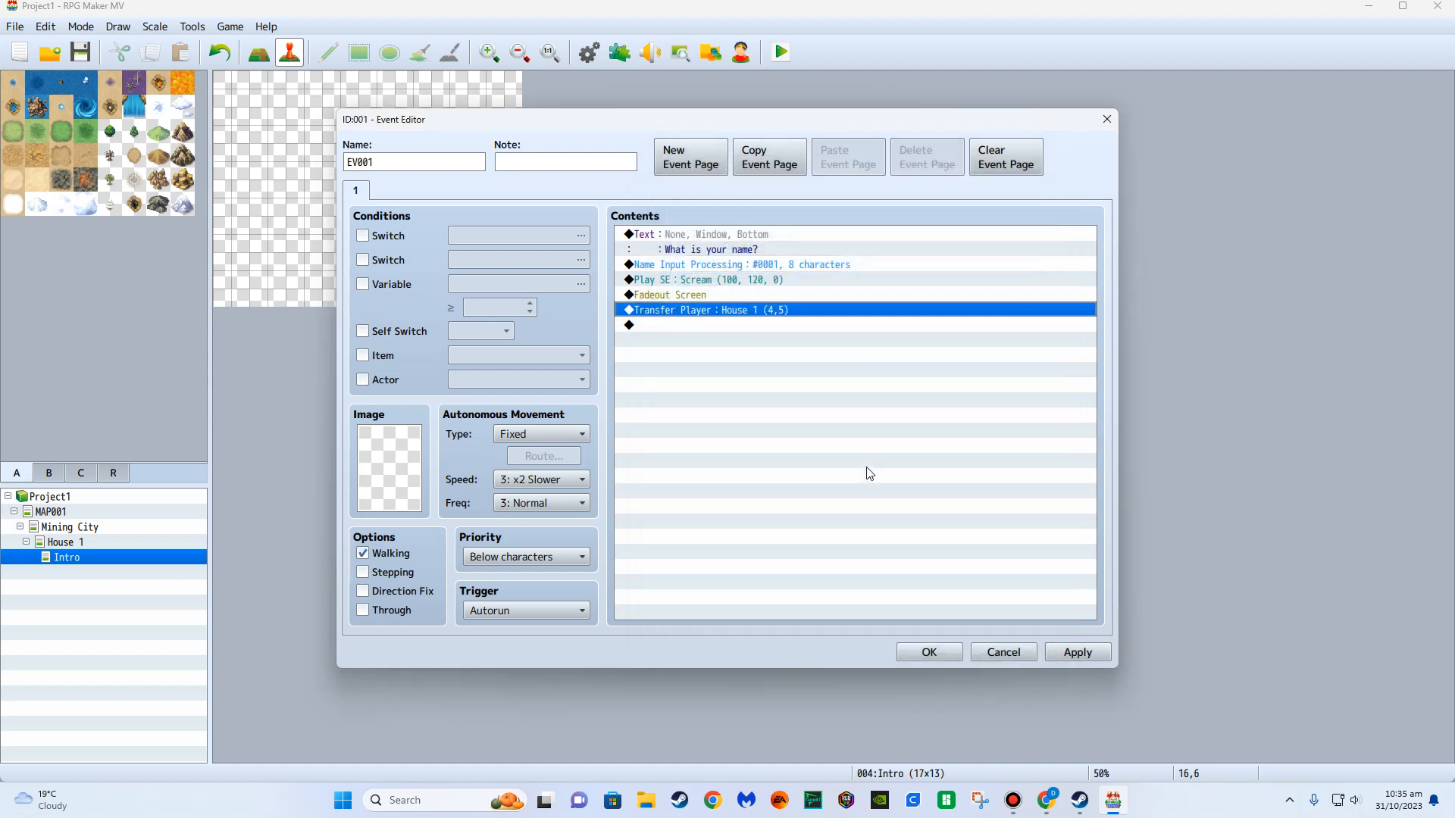
# Add a Change Actor Images command after the transfer, giving actor 0001 the brown-haired People1(0) character image.
pyautogui.click(715, 298)
pyautogui.click(684, 312)
pyautogui.click(681, 325)
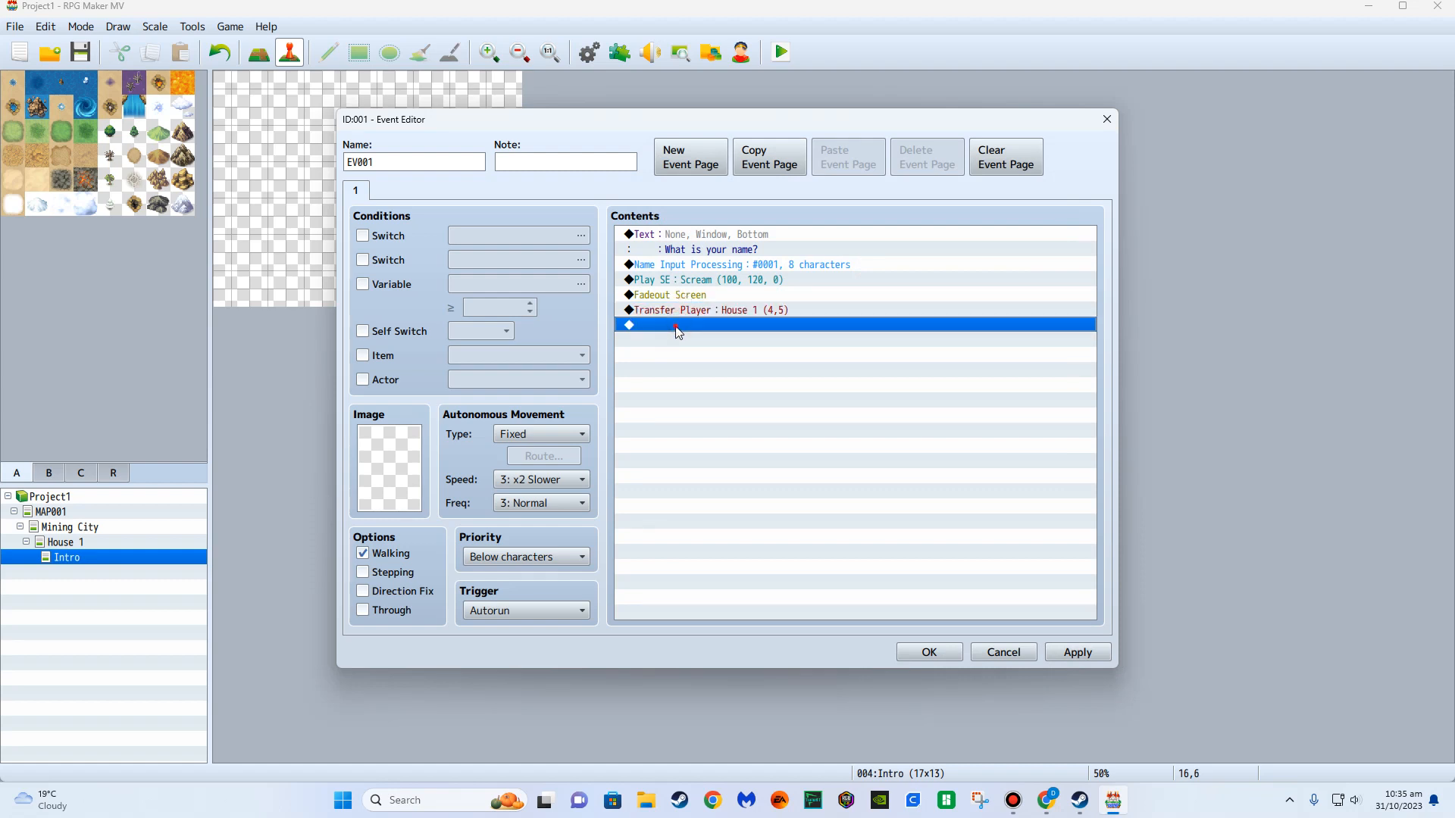
pyautogui.doubleClick(676, 327)
pyautogui.click(729, 195)
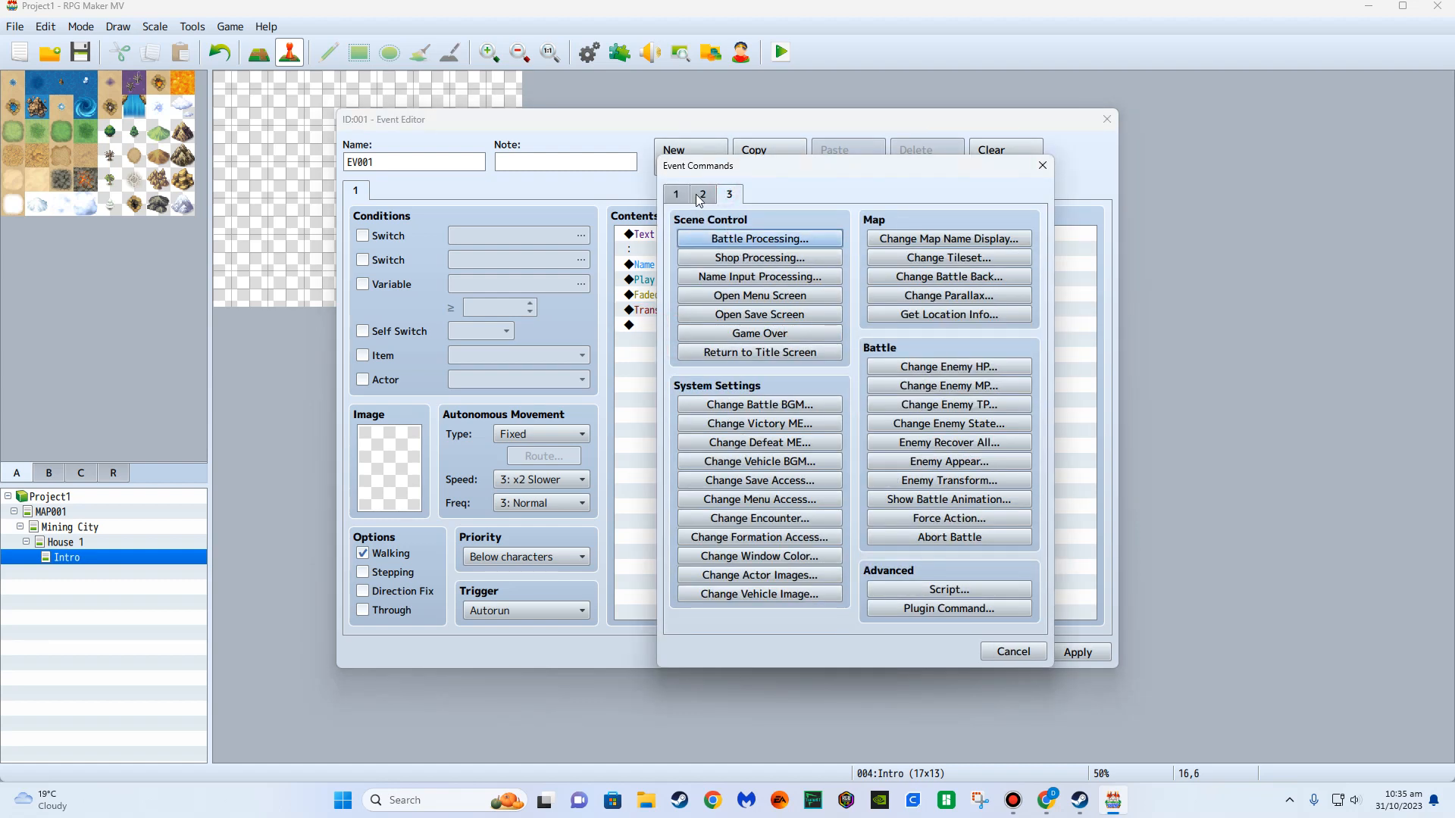
pyautogui.click(775, 576)
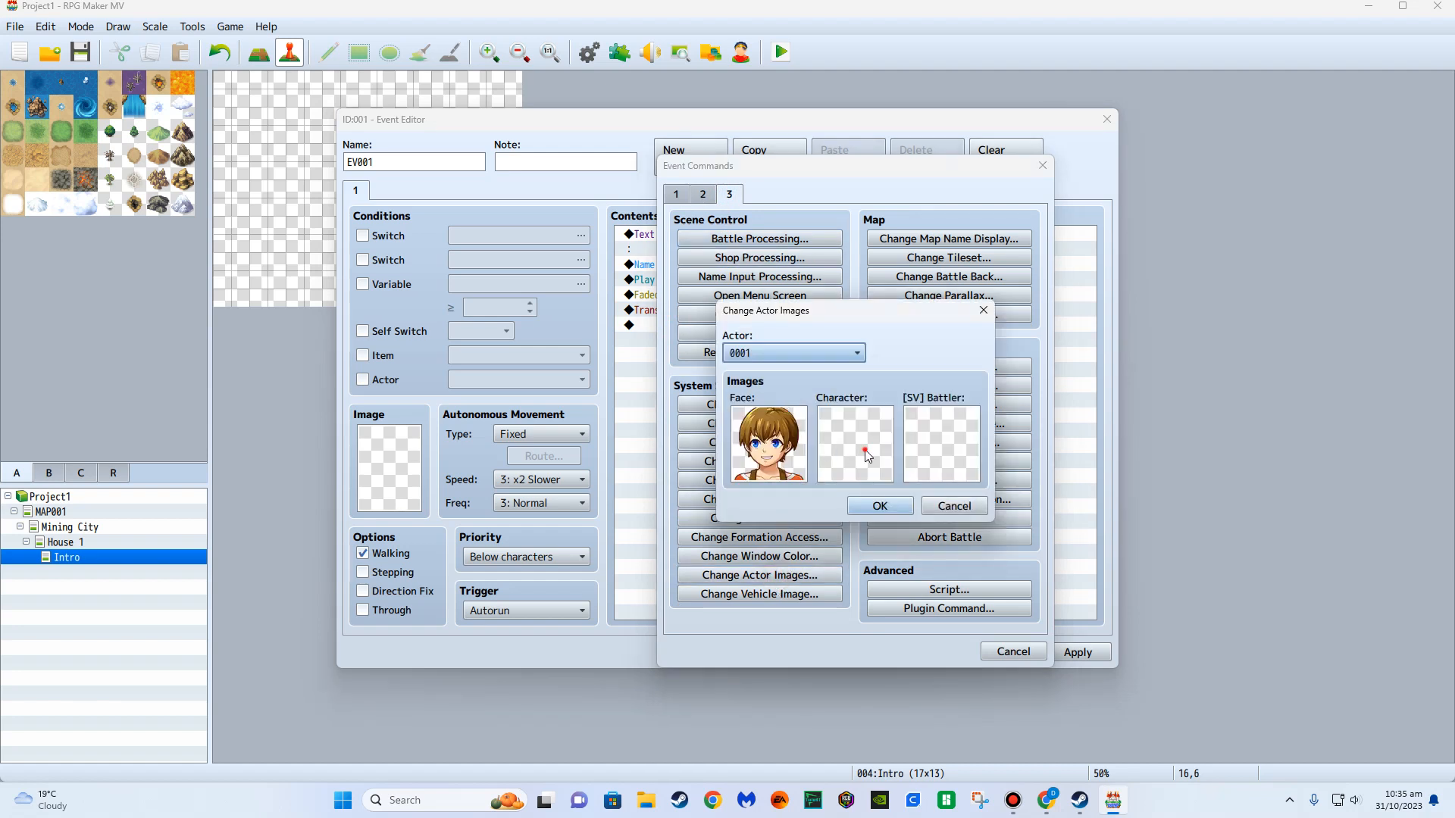
pyautogui.doubleClick(868, 454)
pyautogui.click(631, 419)
pyautogui.doubleClick(786, 303)
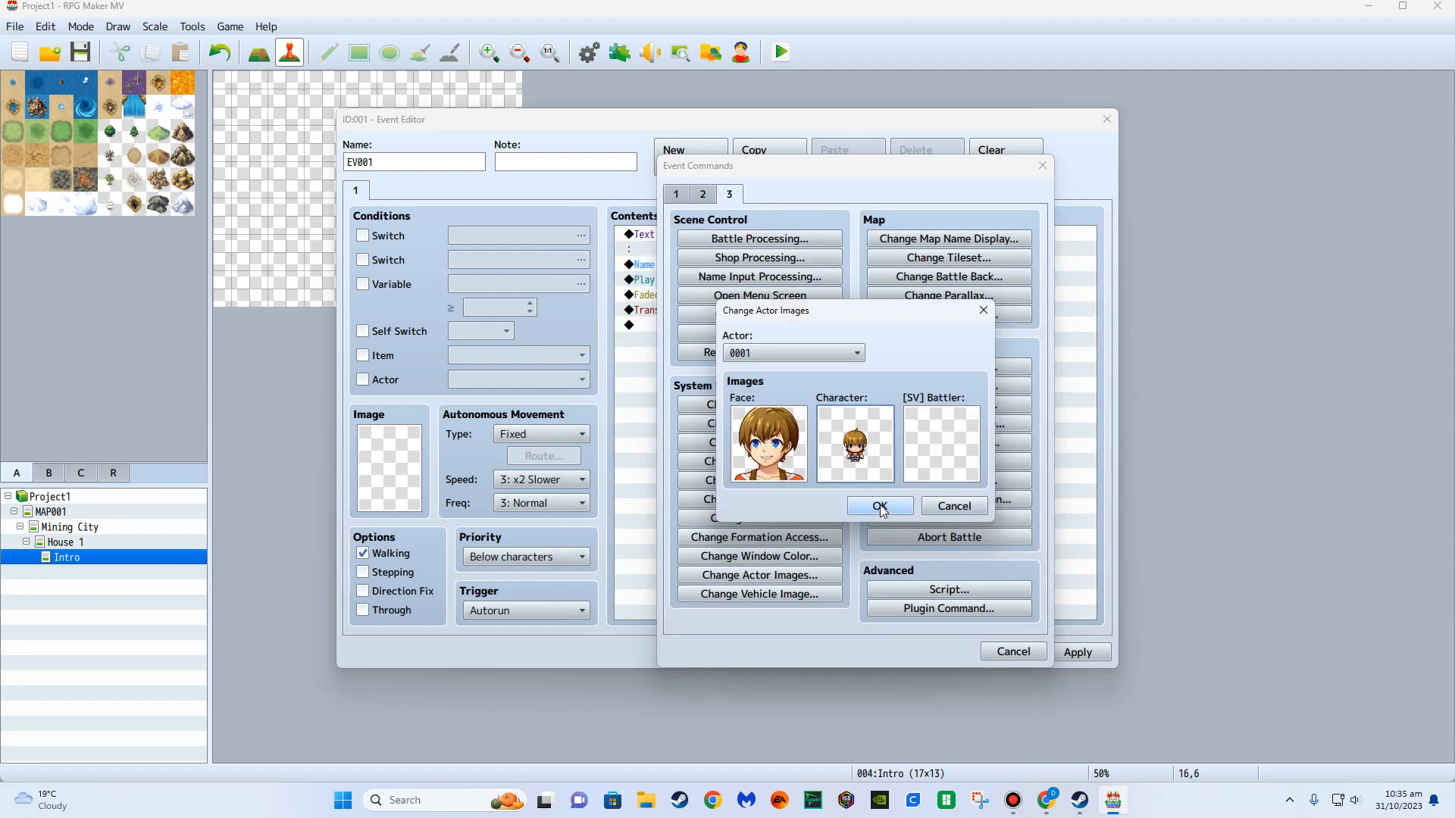
pyautogui.click(880, 504)
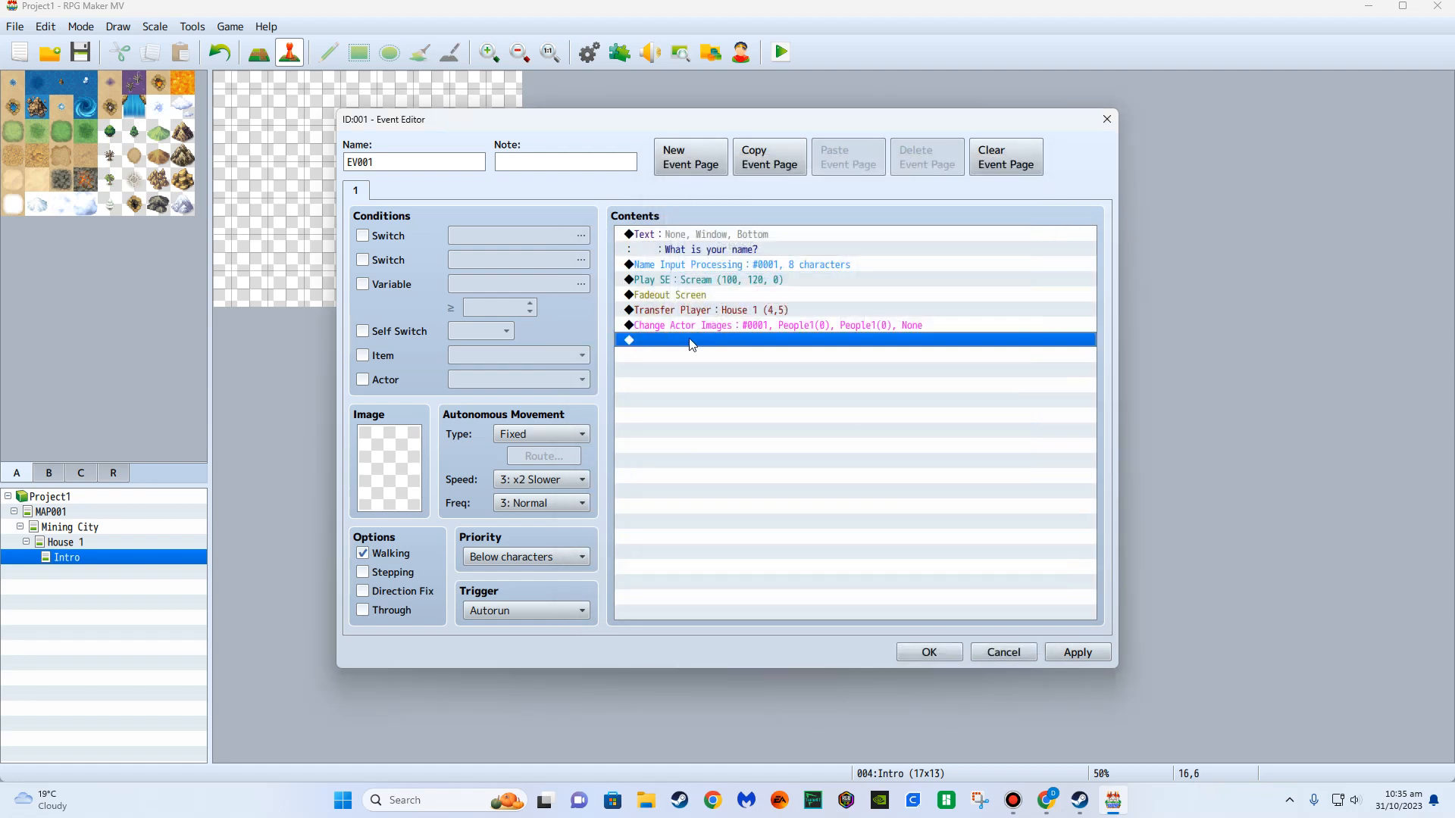
# Add a Fadein Screen command after the actor image change.
pyautogui.doubleClick(700, 341)
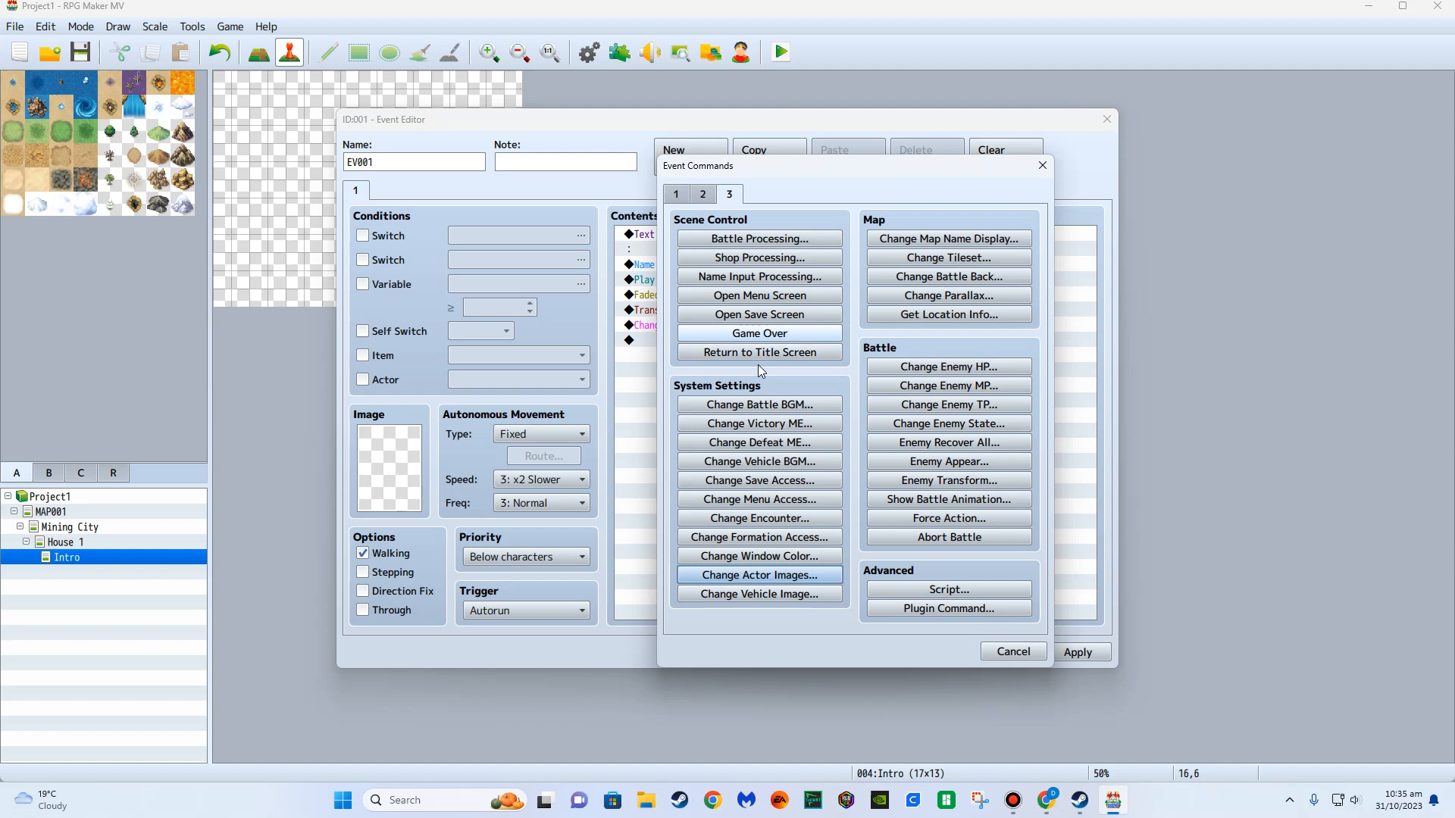
pyautogui.click(703, 195)
pyautogui.click(962, 311)
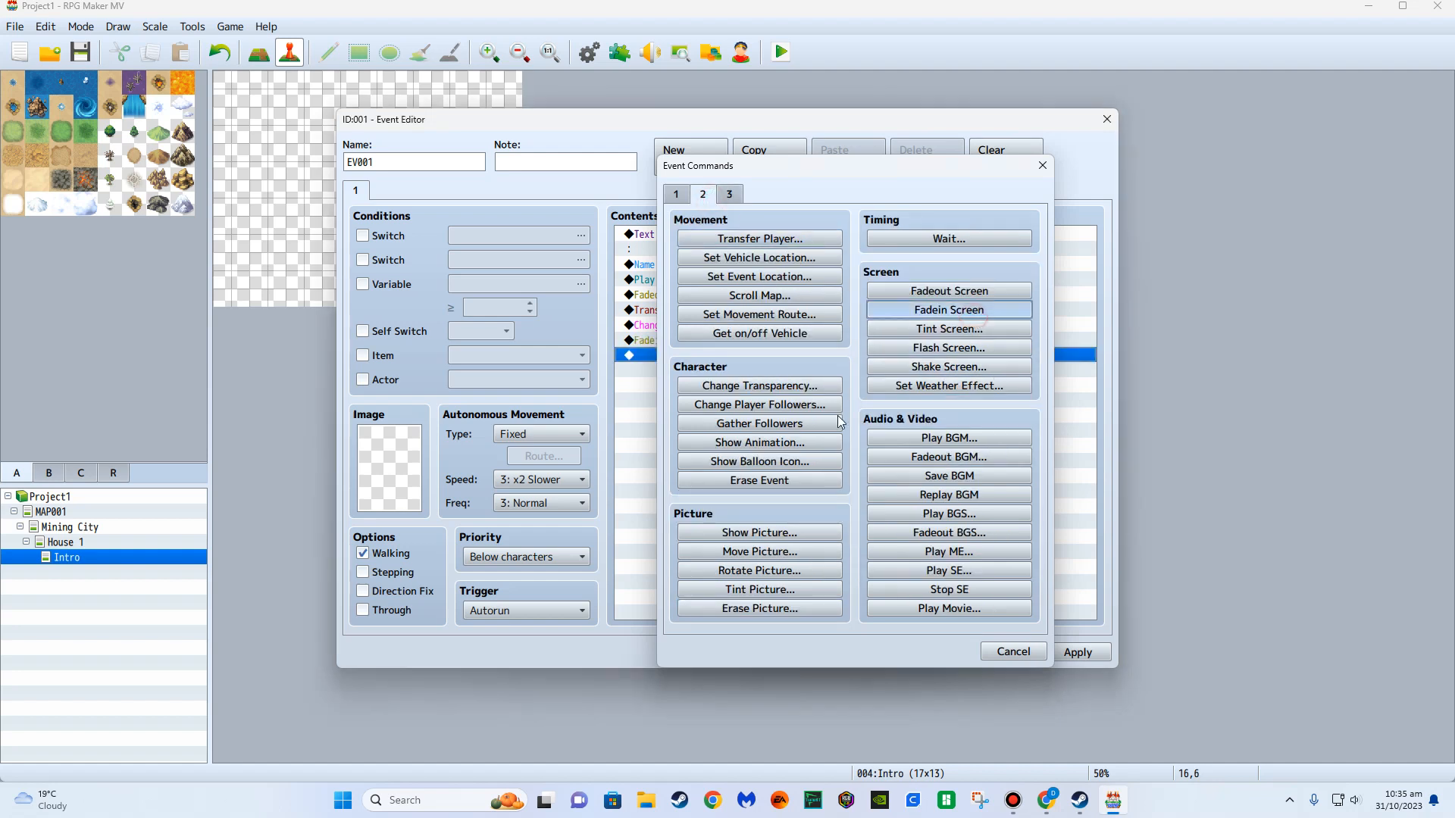
pyautogui.click(694, 296)
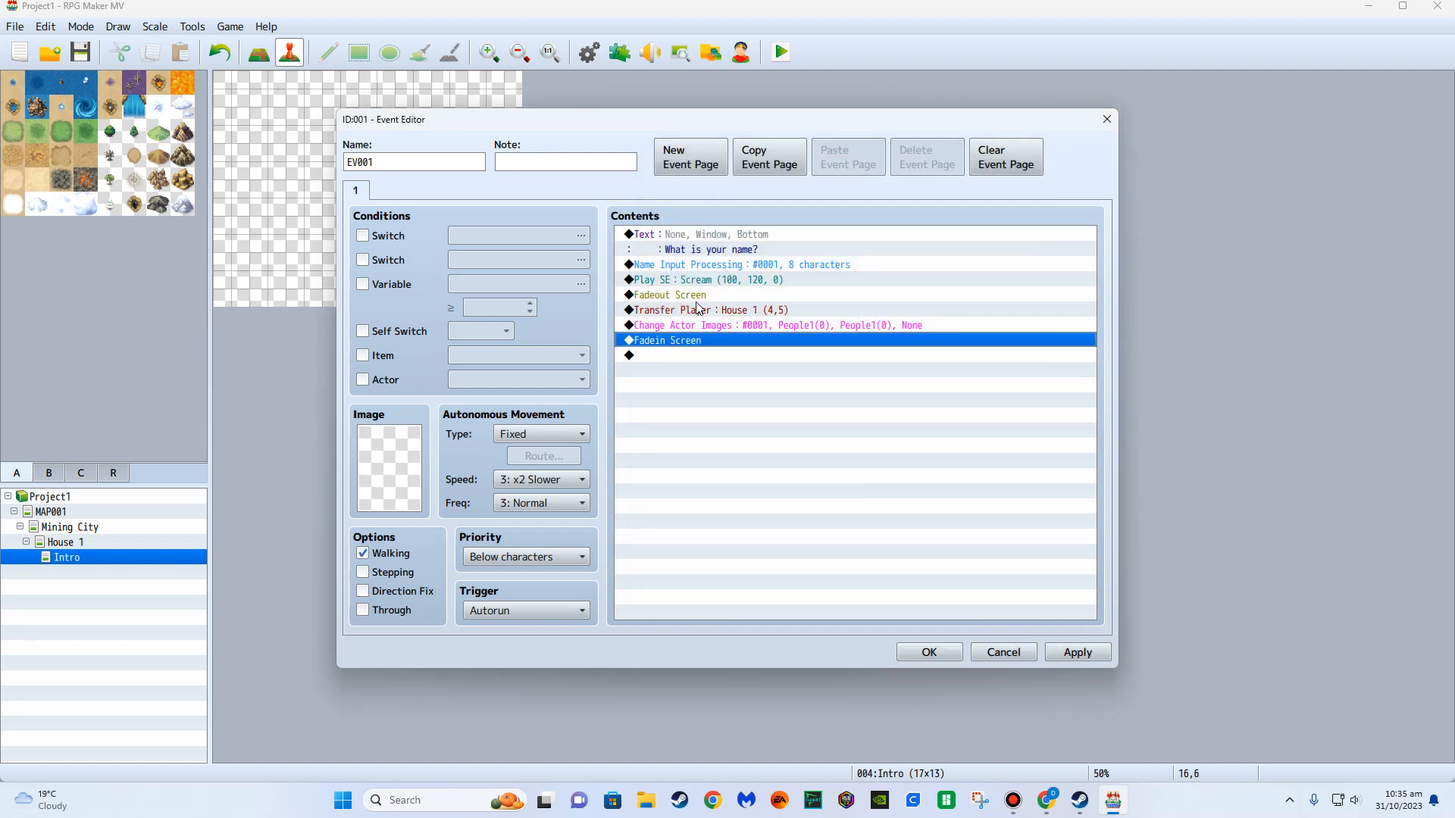
pyautogui.click(711, 311)
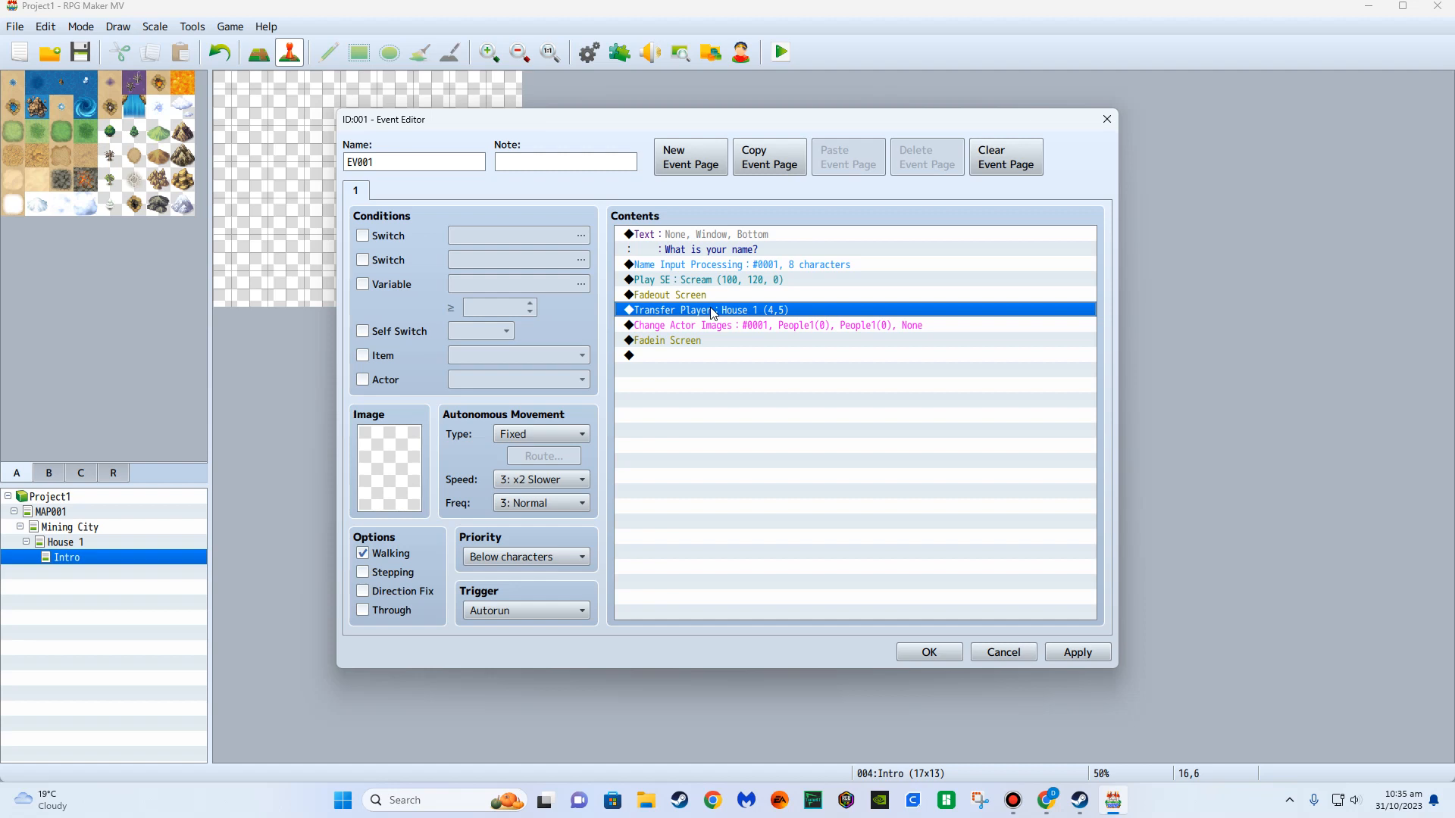
pyautogui.click(703, 295)
pyautogui.click(697, 341)
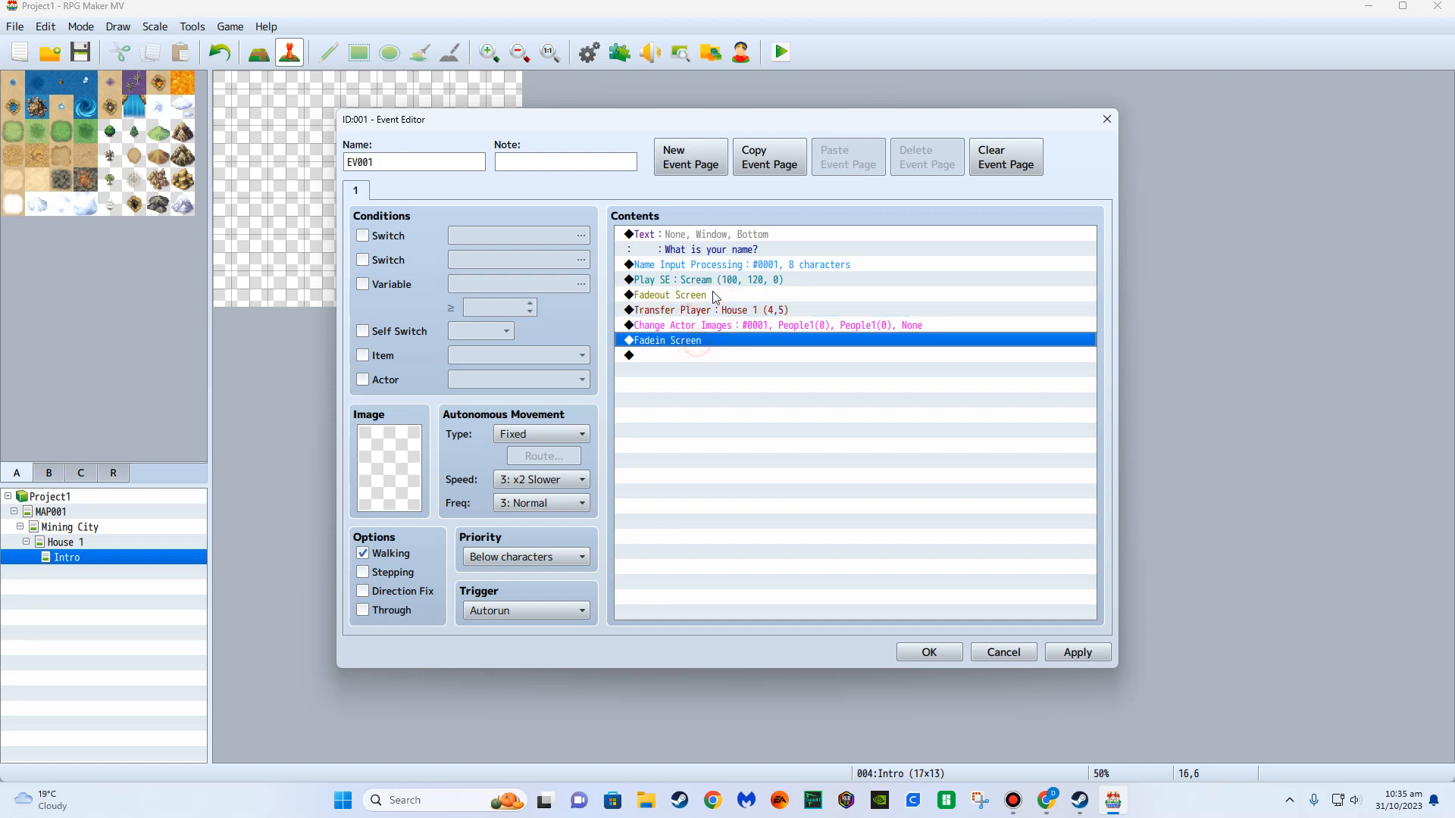
pyautogui.click(726, 356)
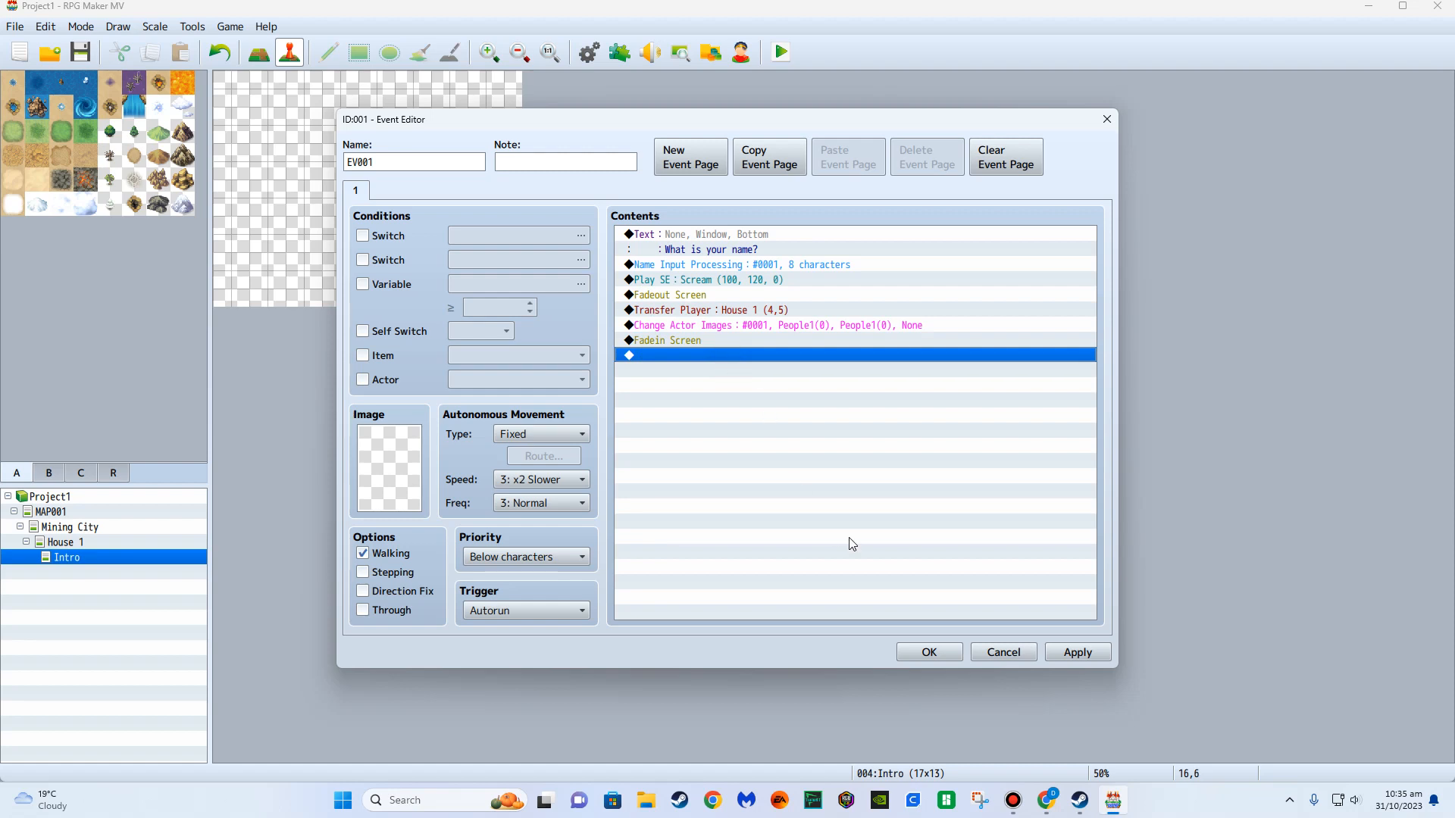
# Move the Transfer Player command below Change Actor Images, so that it comes directly before Fadein Screen.
pyautogui.click(724, 313)
pyautogui.click(737, 341)
pyautogui.hotkey('ctrl', 'v')
pyautogui.click(723, 310)
pyautogui.press('Delete')
pyautogui.click(755, 325)
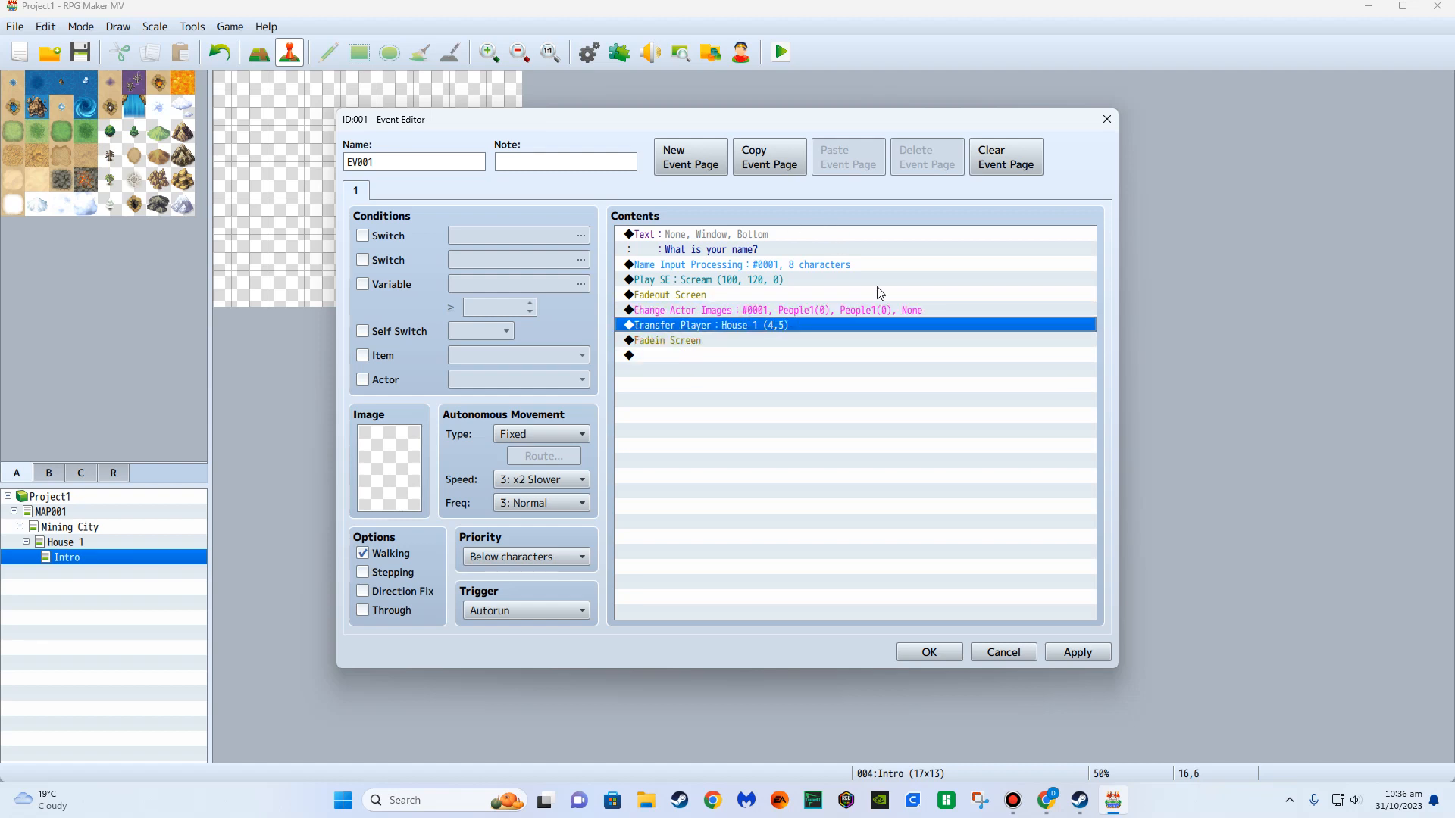
pyautogui.click(807, 381)
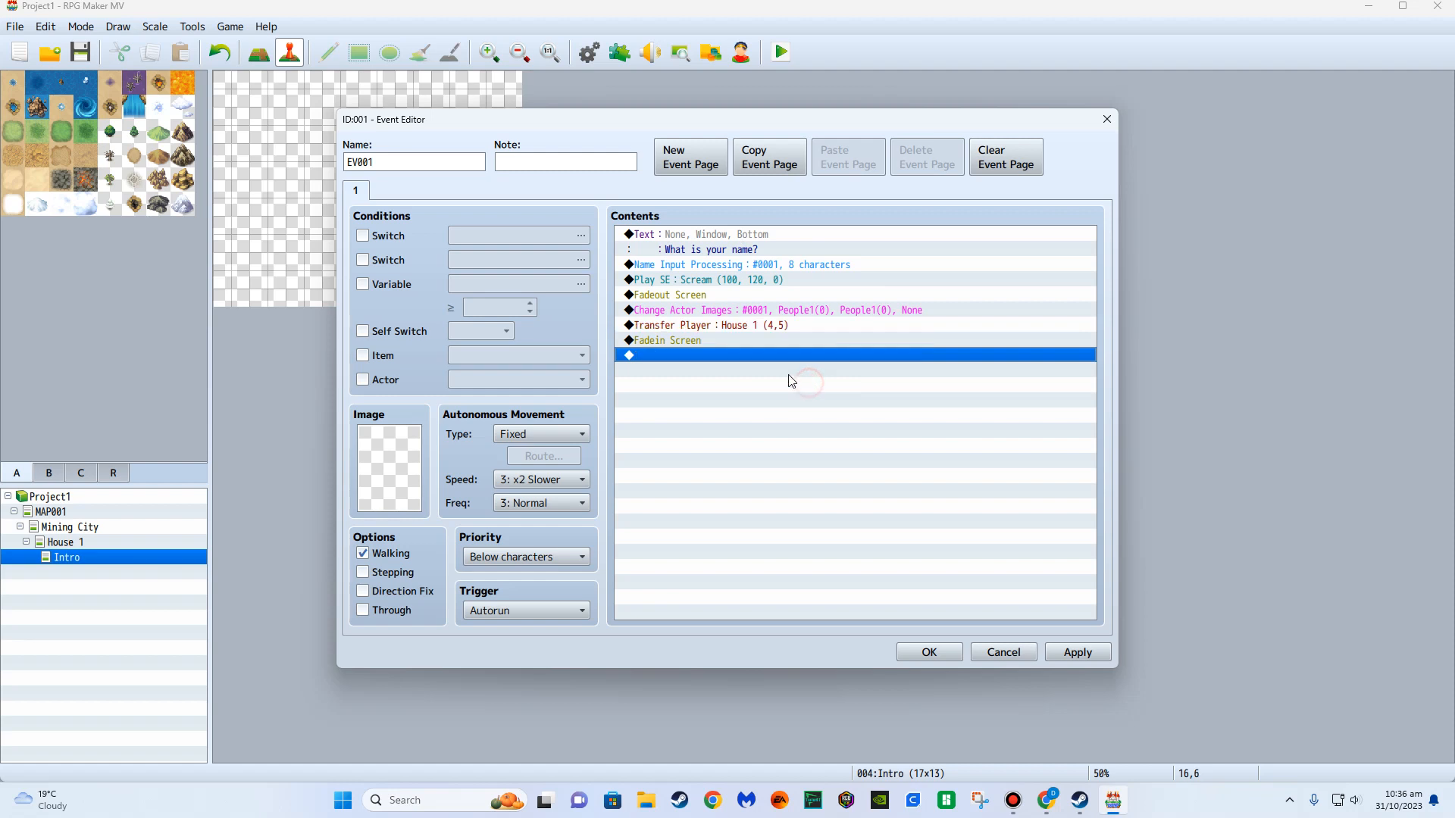
# Accept the Intro event's edited command list and launch a playtest of the game.
pyautogui.click(732, 339)
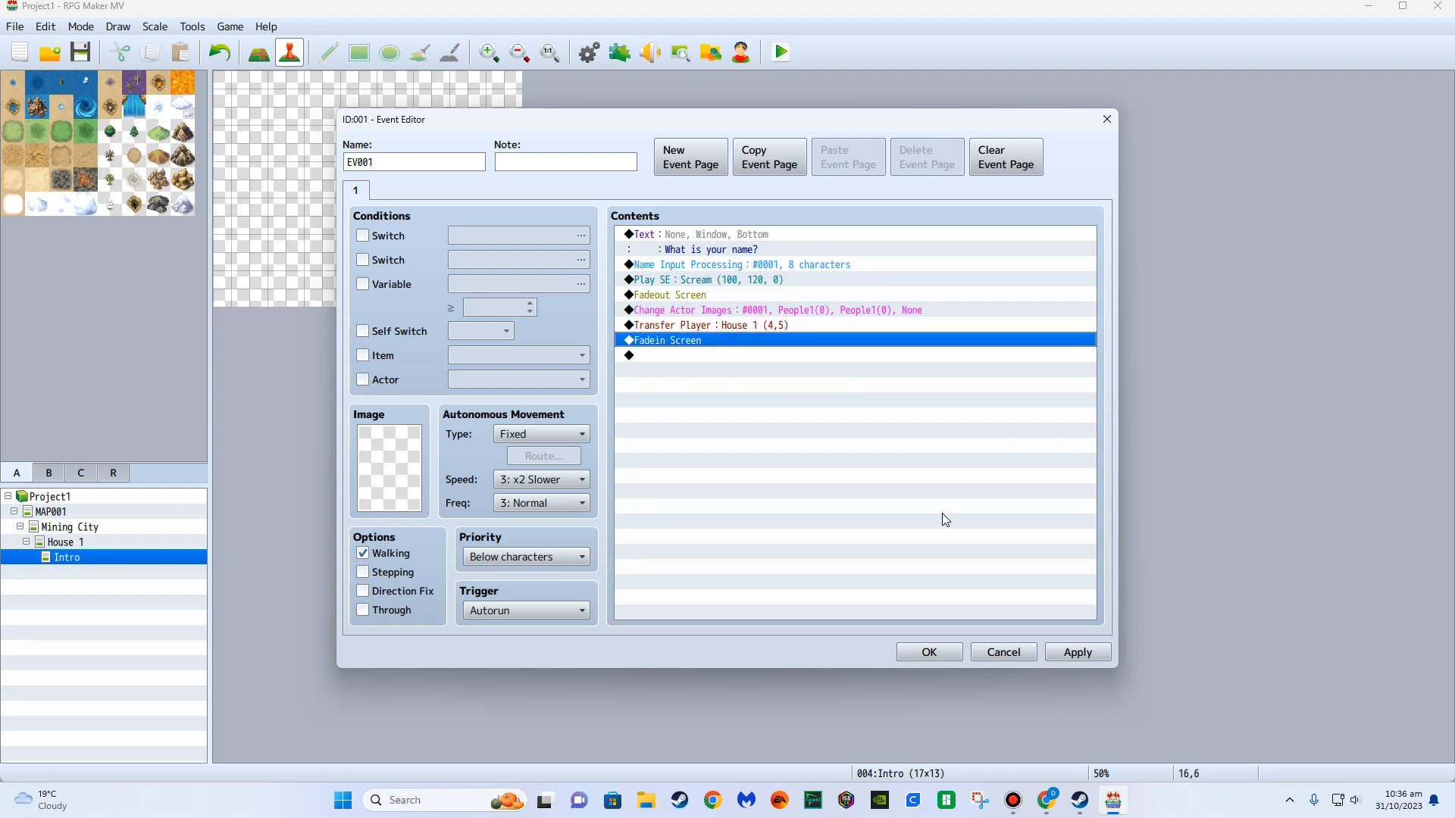
pyautogui.click(922, 653)
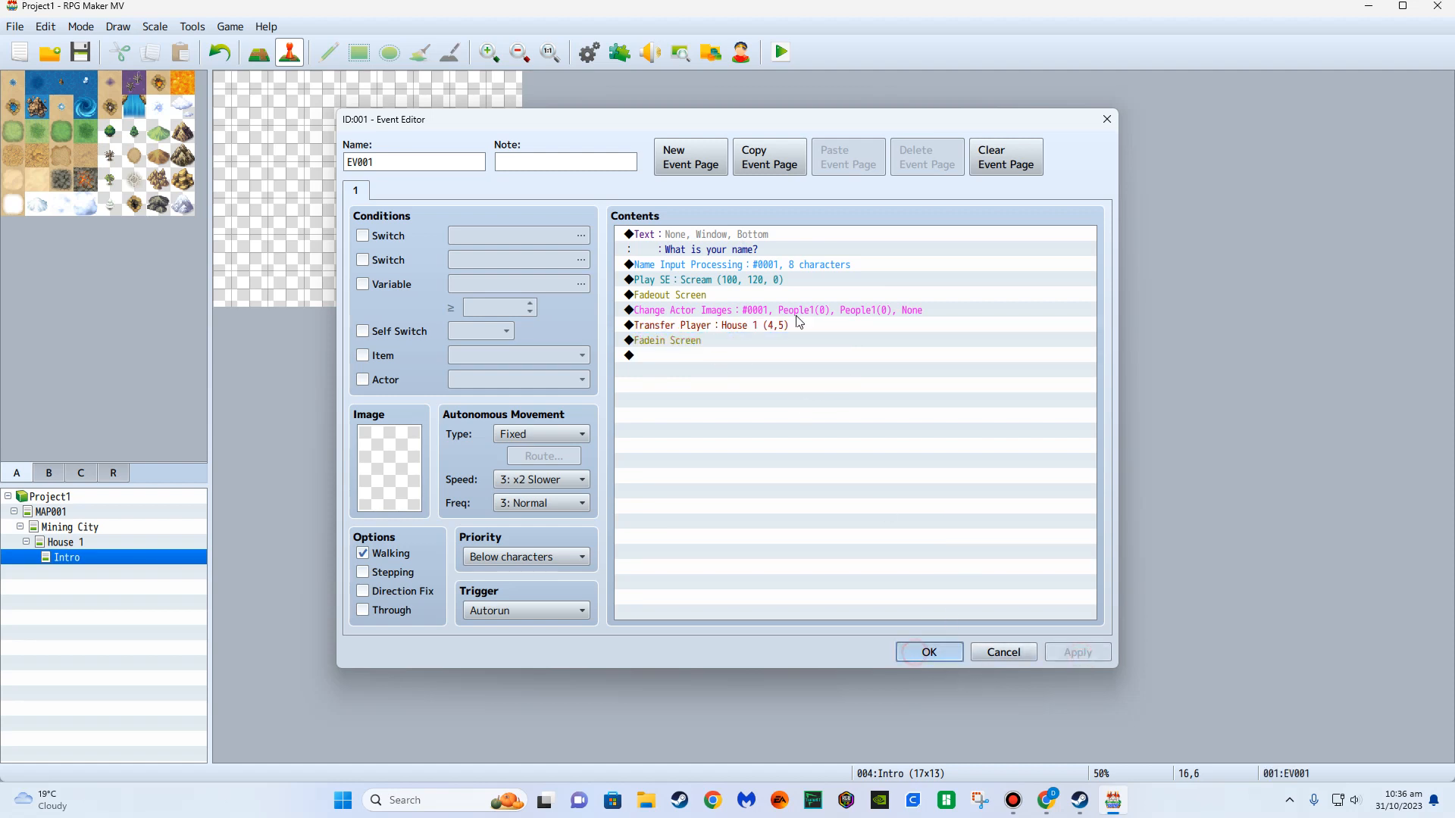
pyautogui.click(777, 53)
pyautogui.click(662, 419)
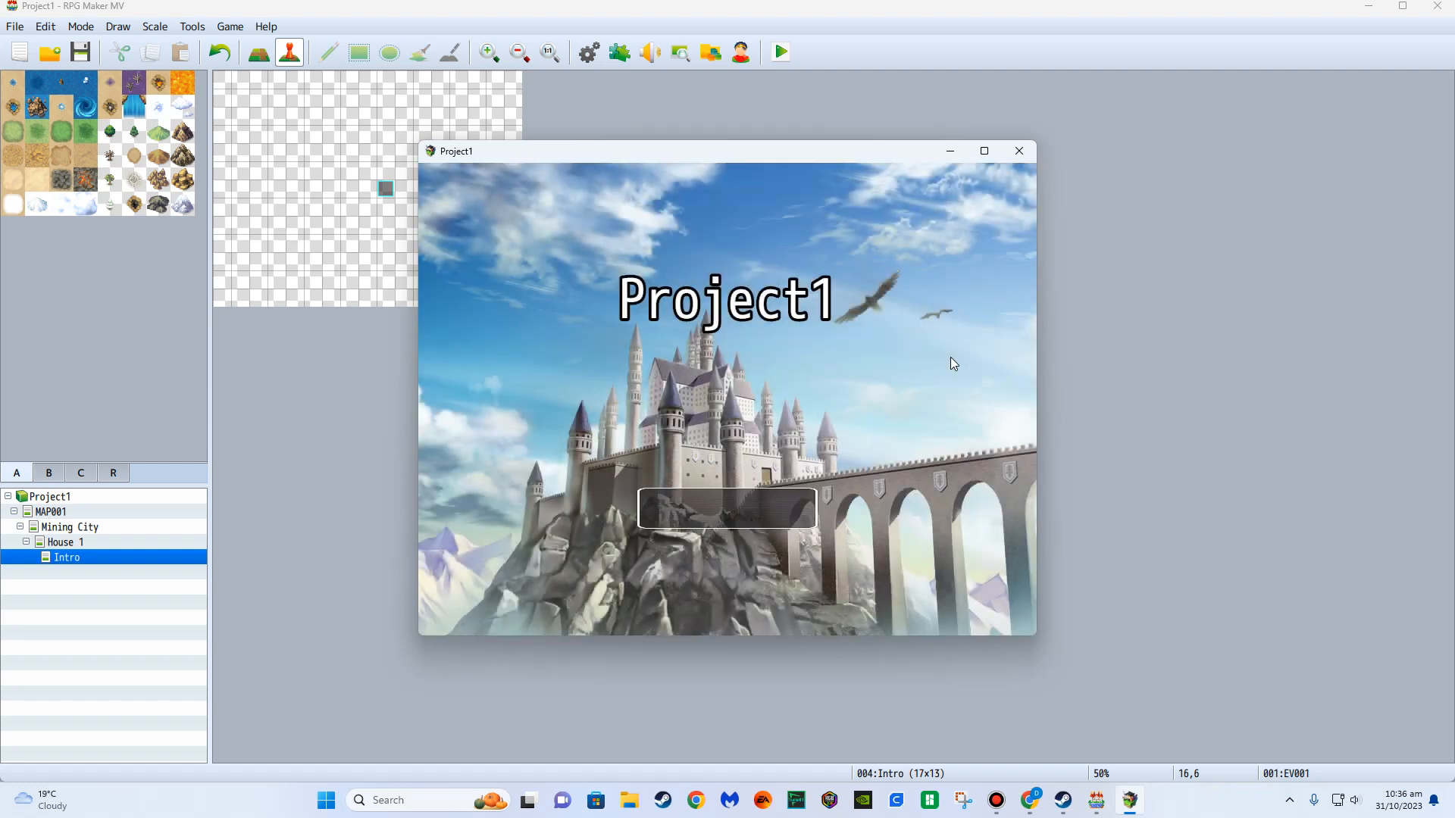
# Start a new game in the playtest and enter AAA as the character's name.
pyautogui.press('Return')
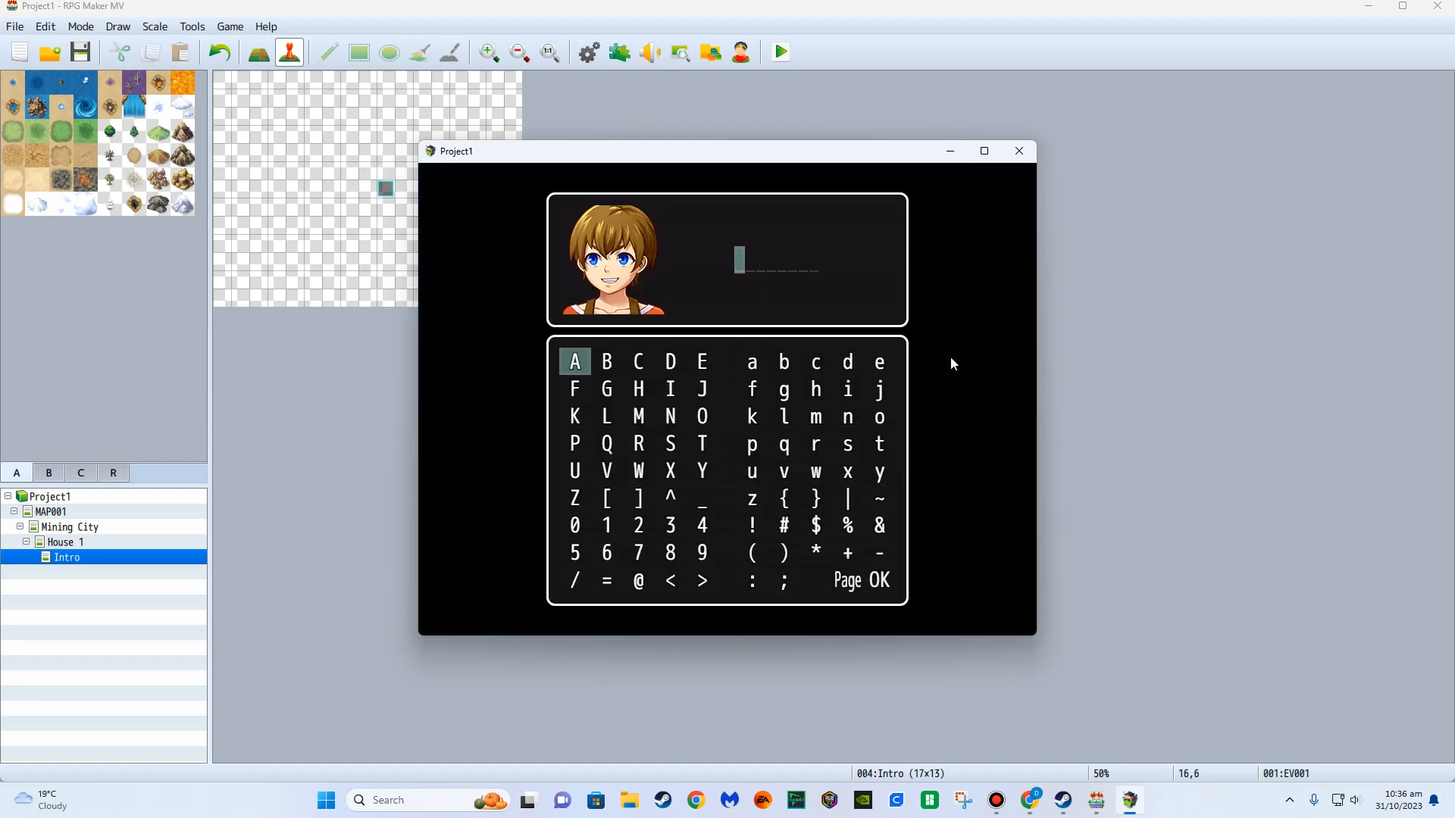
pyautogui.press('Return')
pyautogui.press('Return')
pyautogui.press('Return')
pyautogui.press('Up')
pyautogui.press('shift')
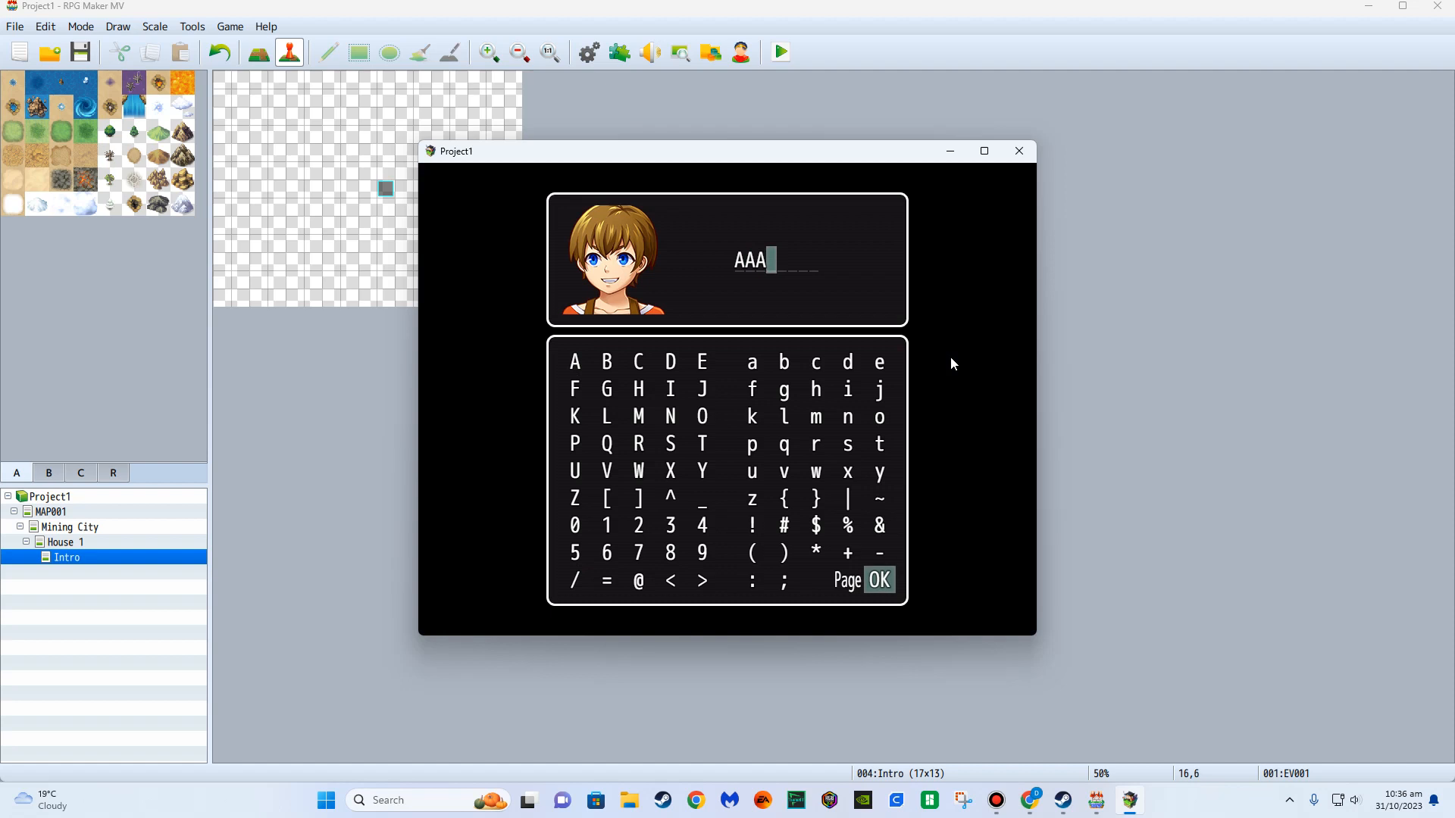
pyautogui.press('Return')
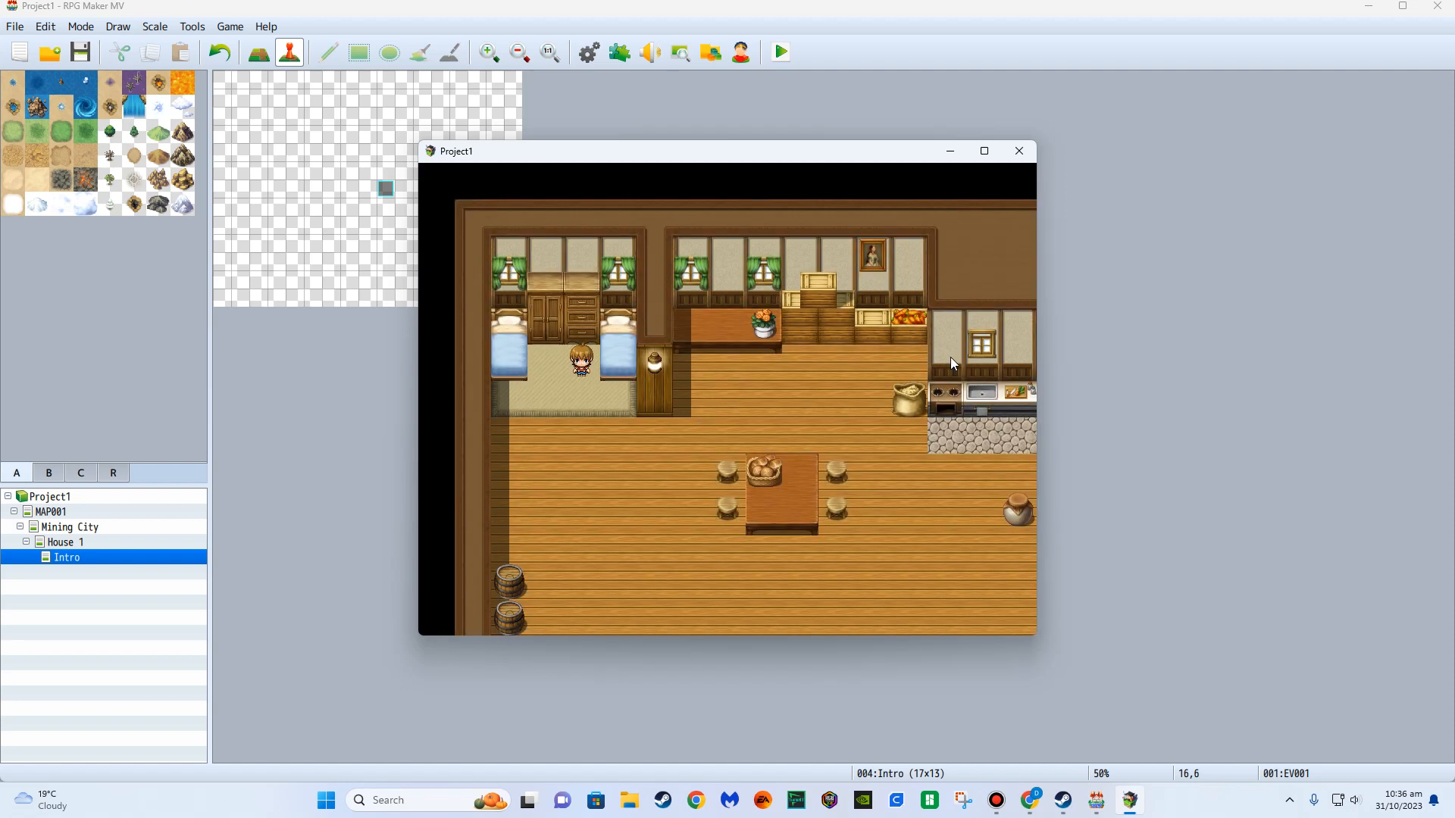
# Walk the character from the beds down toward the dining table in House 1, and close the playtest.
pyautogui.press('Down')
pyautogui.press('Right')
pyautogui.press('Down')
pyautogui.press('Right')
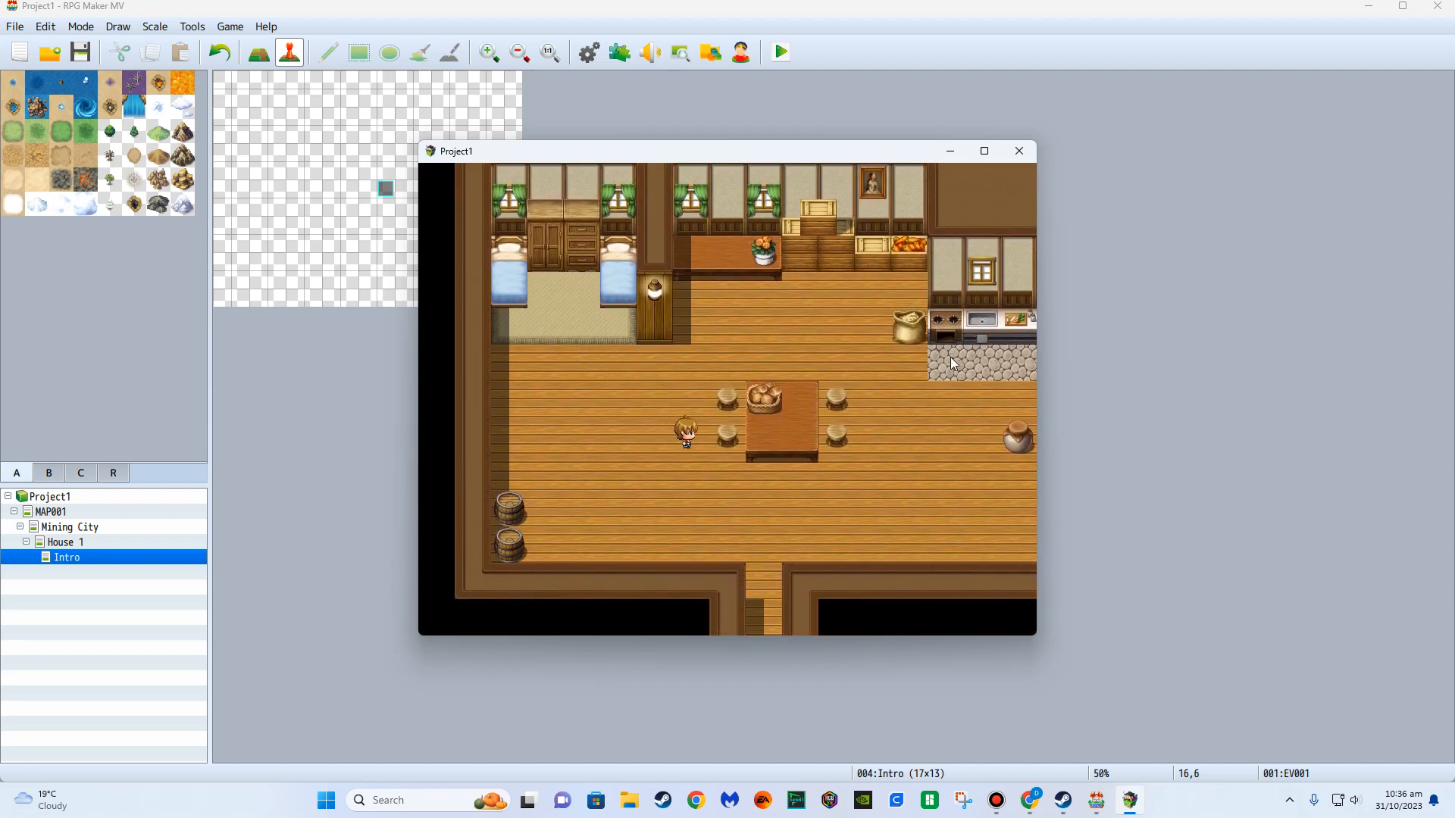
pyautogui.click(1019, 152)
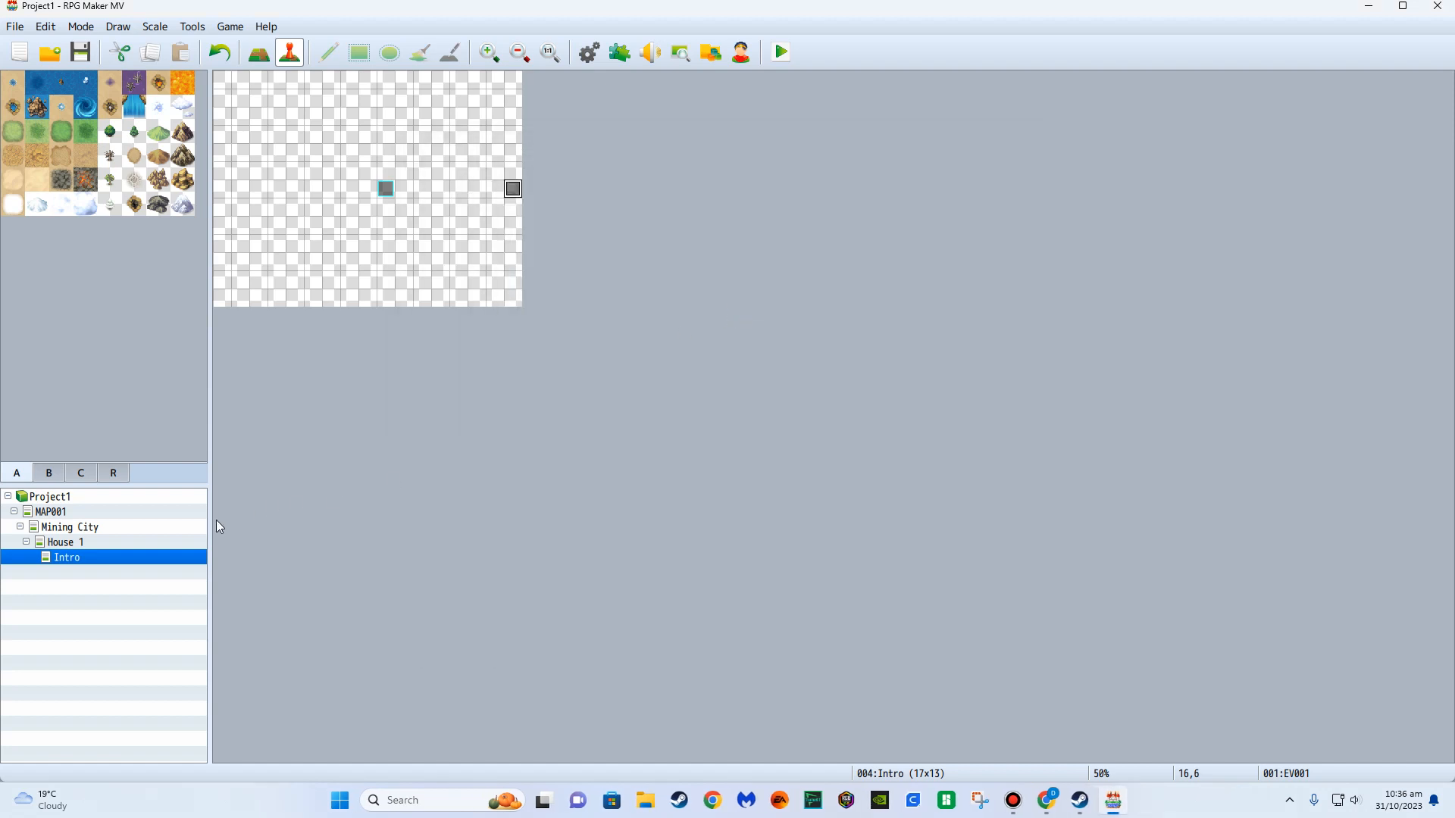
pyautogui.click(129, 544)
pyautogui.click(125, 526)
pyautogui.click(83, 541)
pyautogui.click(98, 556)
pyautogui.click(100, 543)
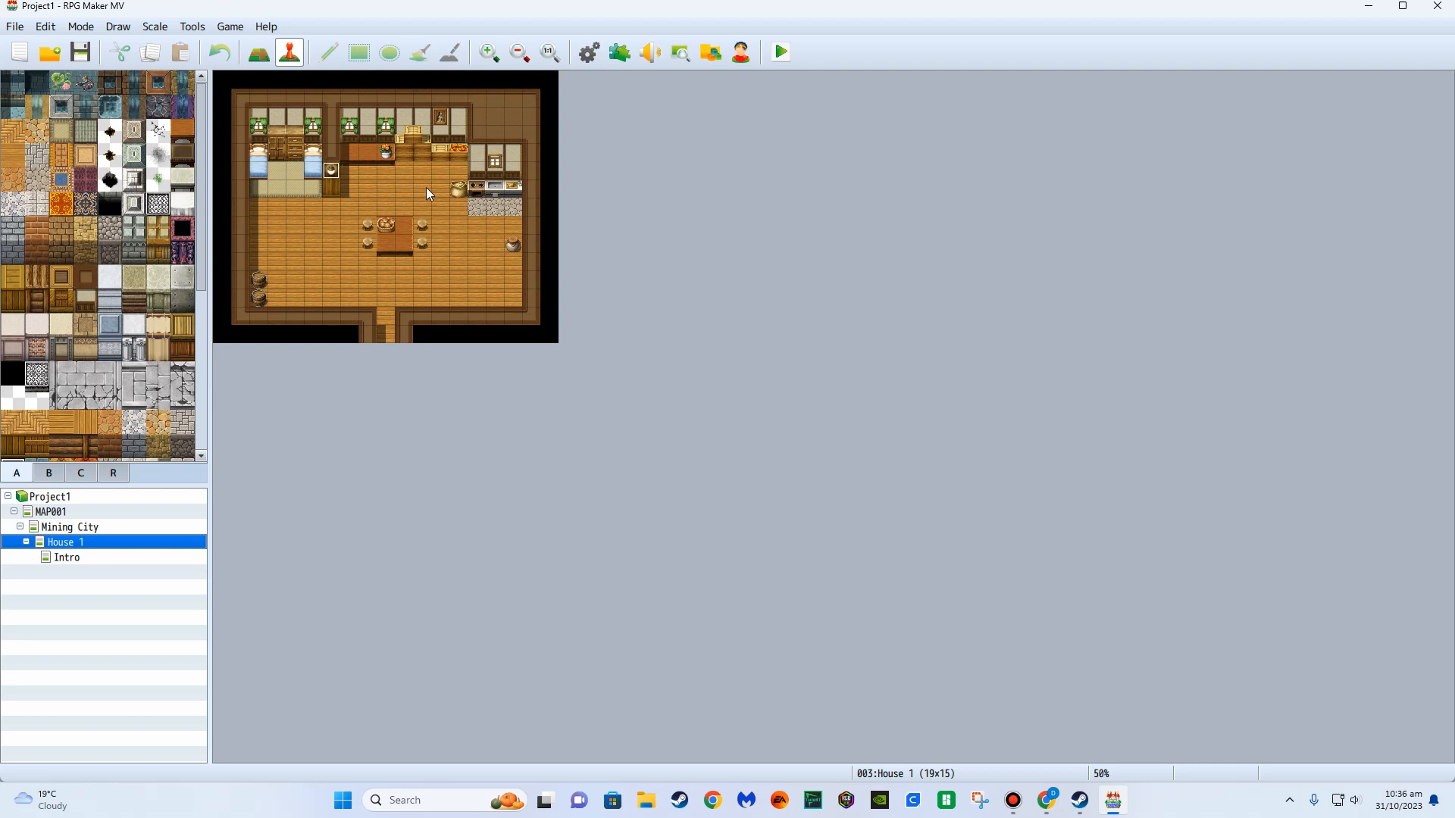
# Check the destination of the Transfer Player command in the Intro map's event and close the event.
pyautogui.click(84, 557)
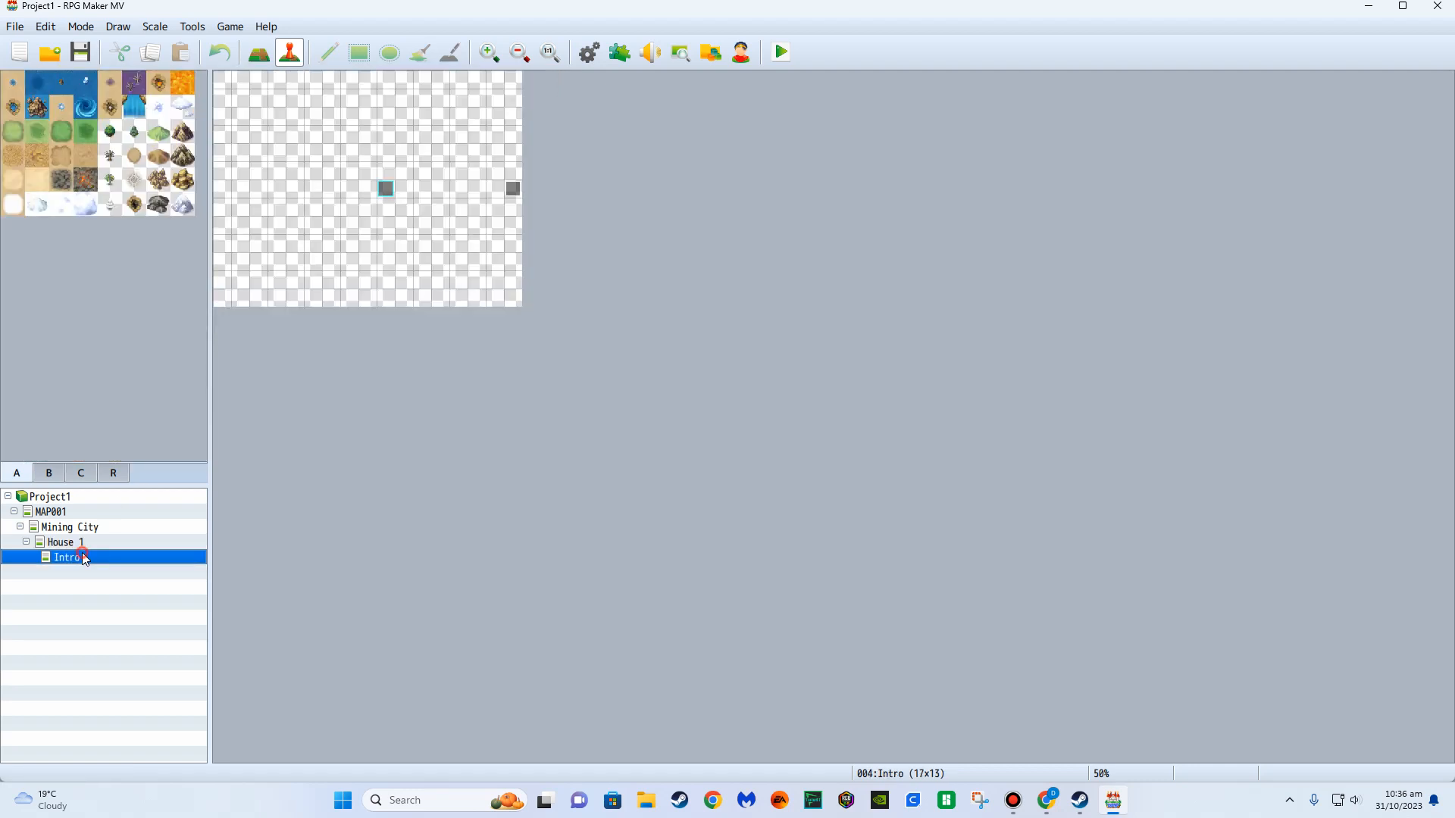
pyautogui.doubleClick(520, 188)
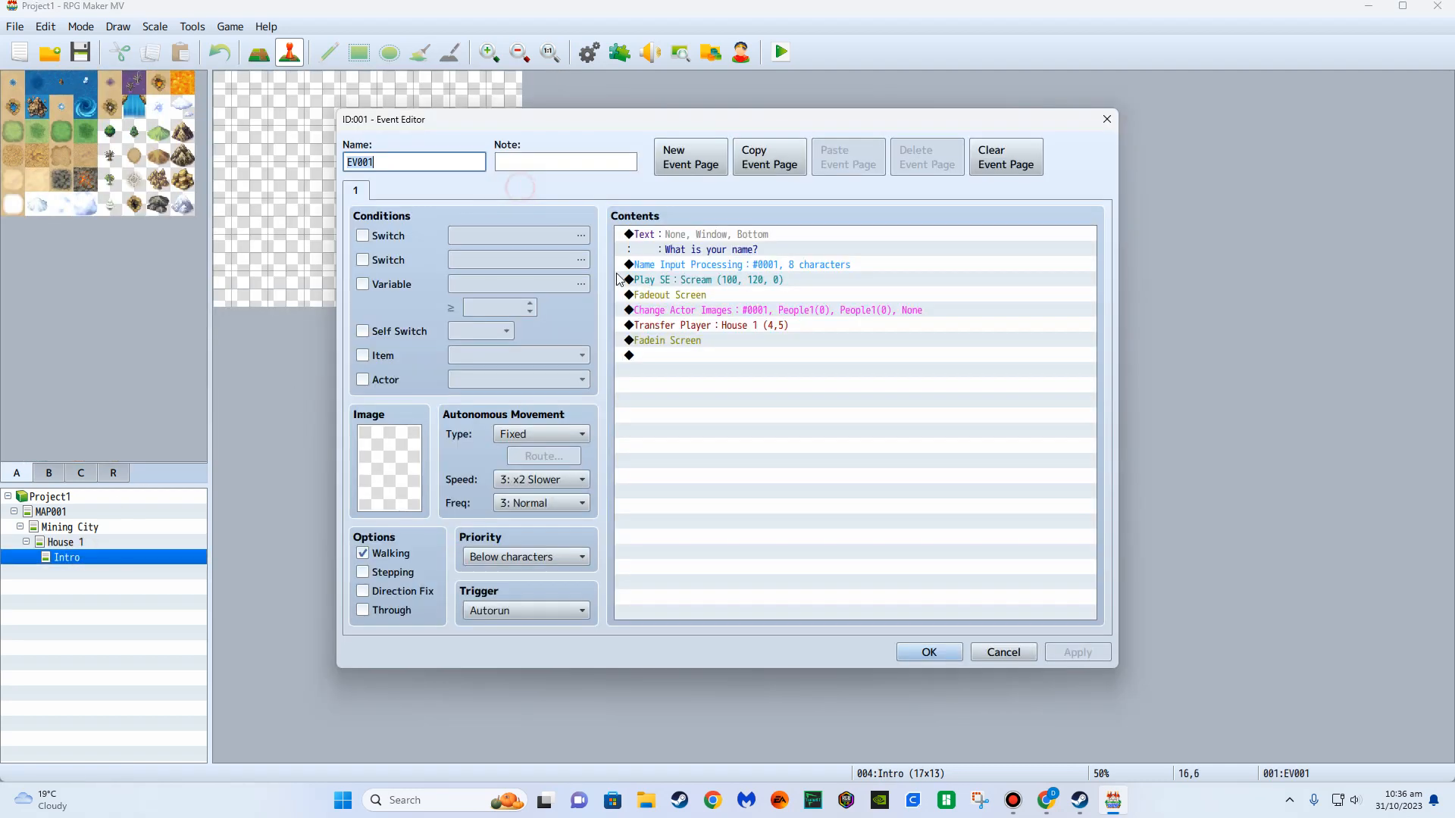
pyautogui.click(733, 326)
pyautogui.rightClick(733, 327)
pyautogui.click(778, 355)
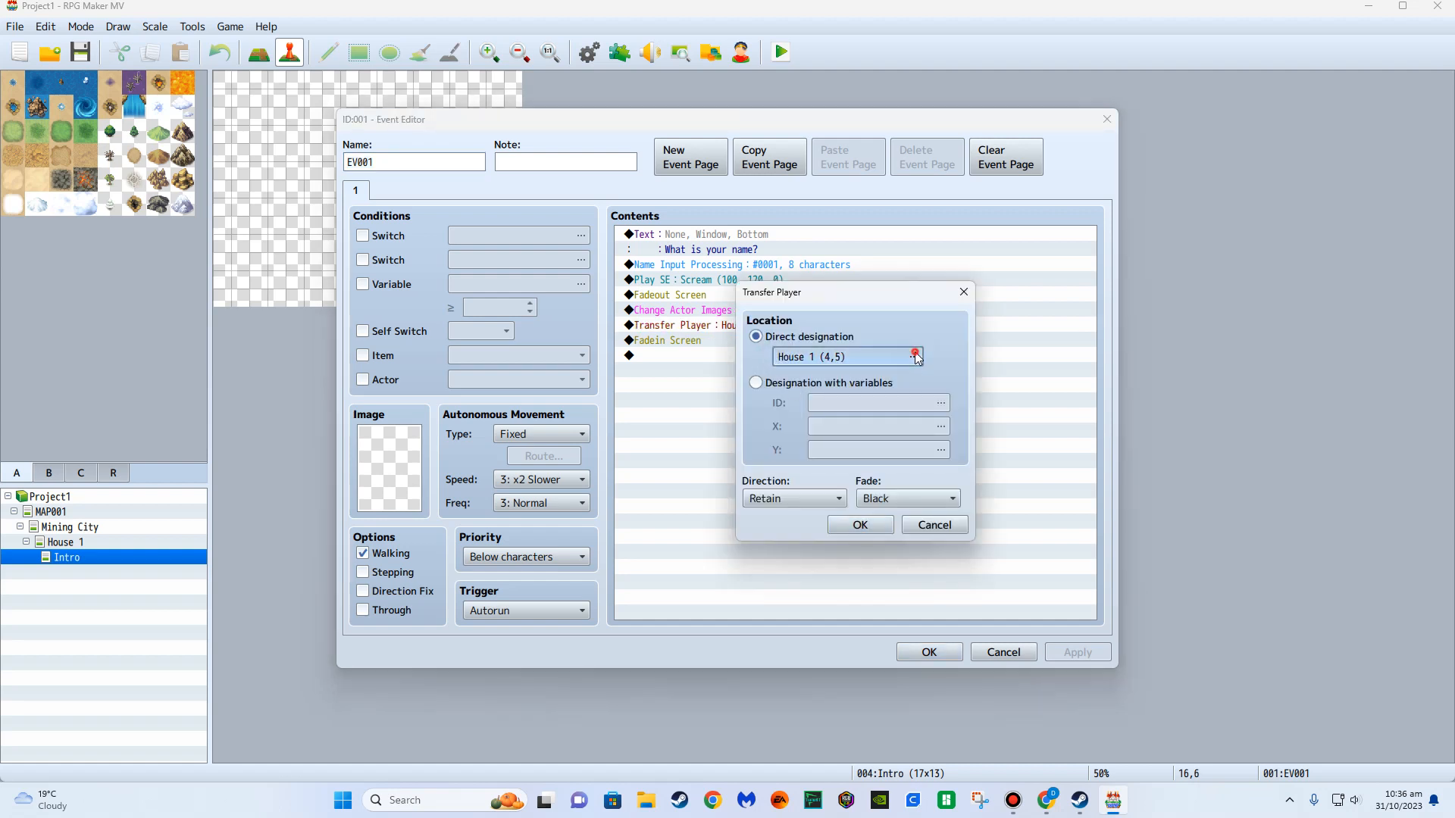
pyautogui.click(846, 357)
pyautogui.doubleClick(733, 268)
pyautogui.click(860, 525)
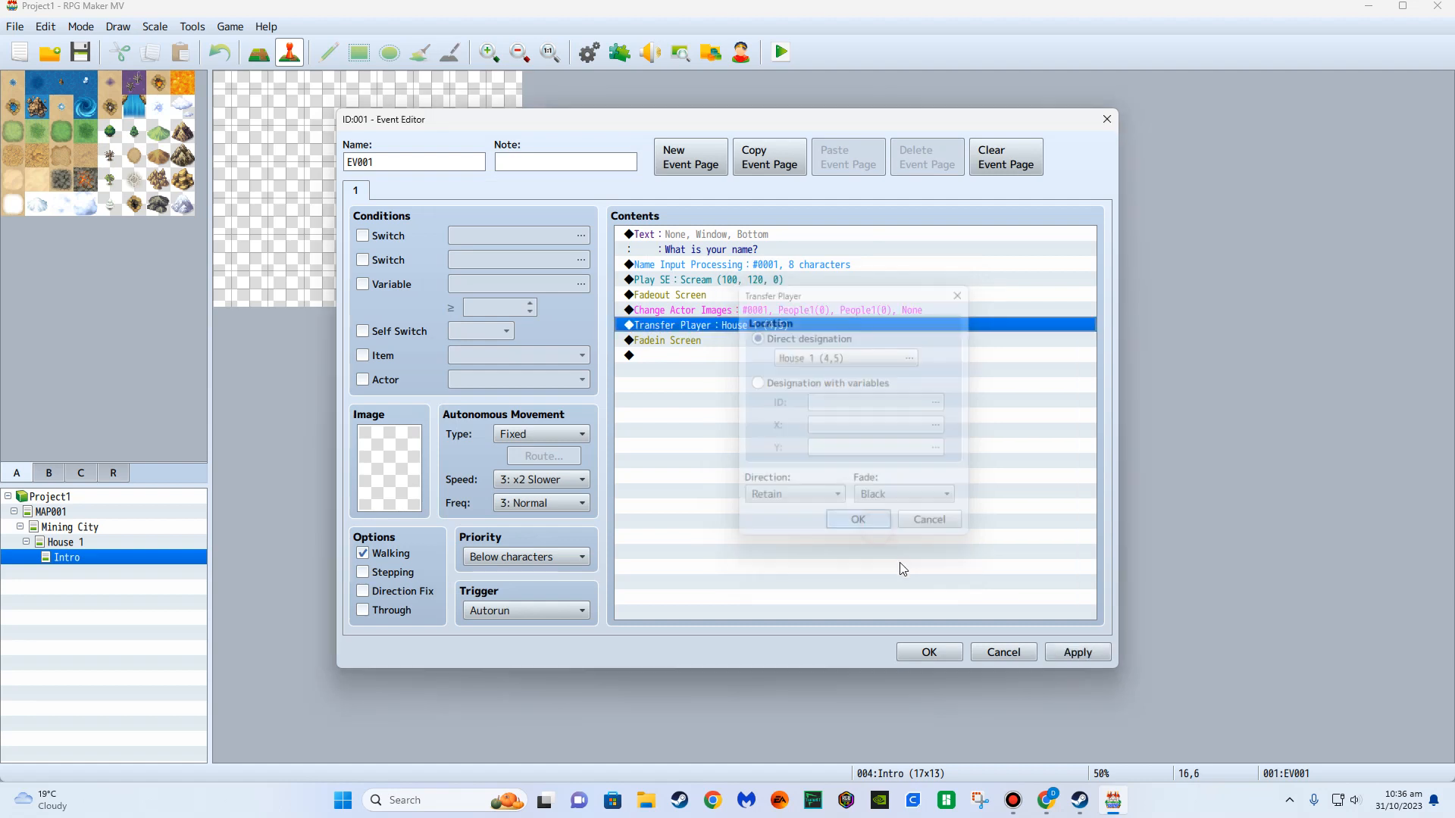
pyautogui.click(929, 652)
# Create an event on the House 1 map at tile 9,6 and set its trigger to Autorun.
pyautogui.click(62, 540)
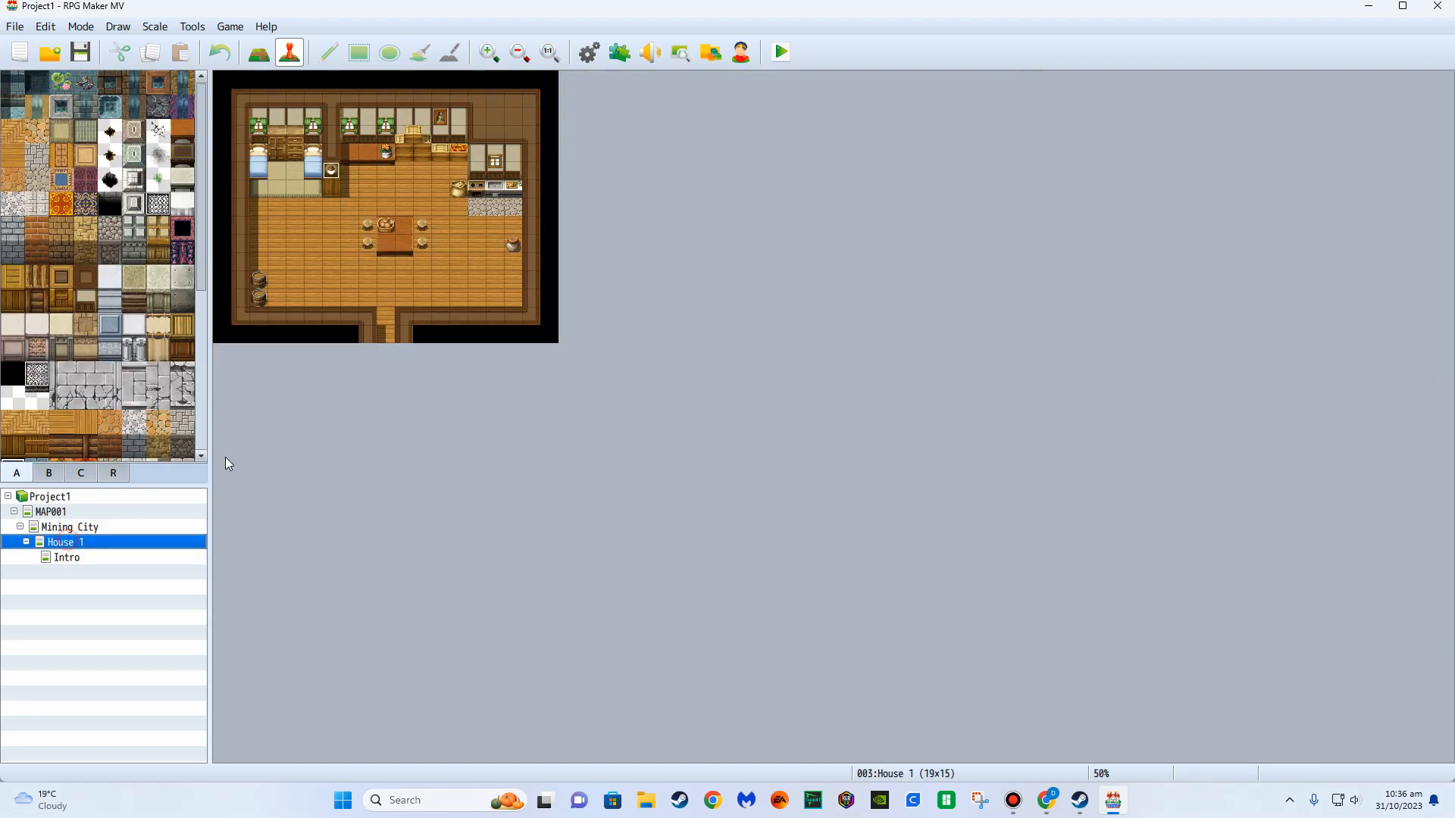
pyautogui.click(295, 173)
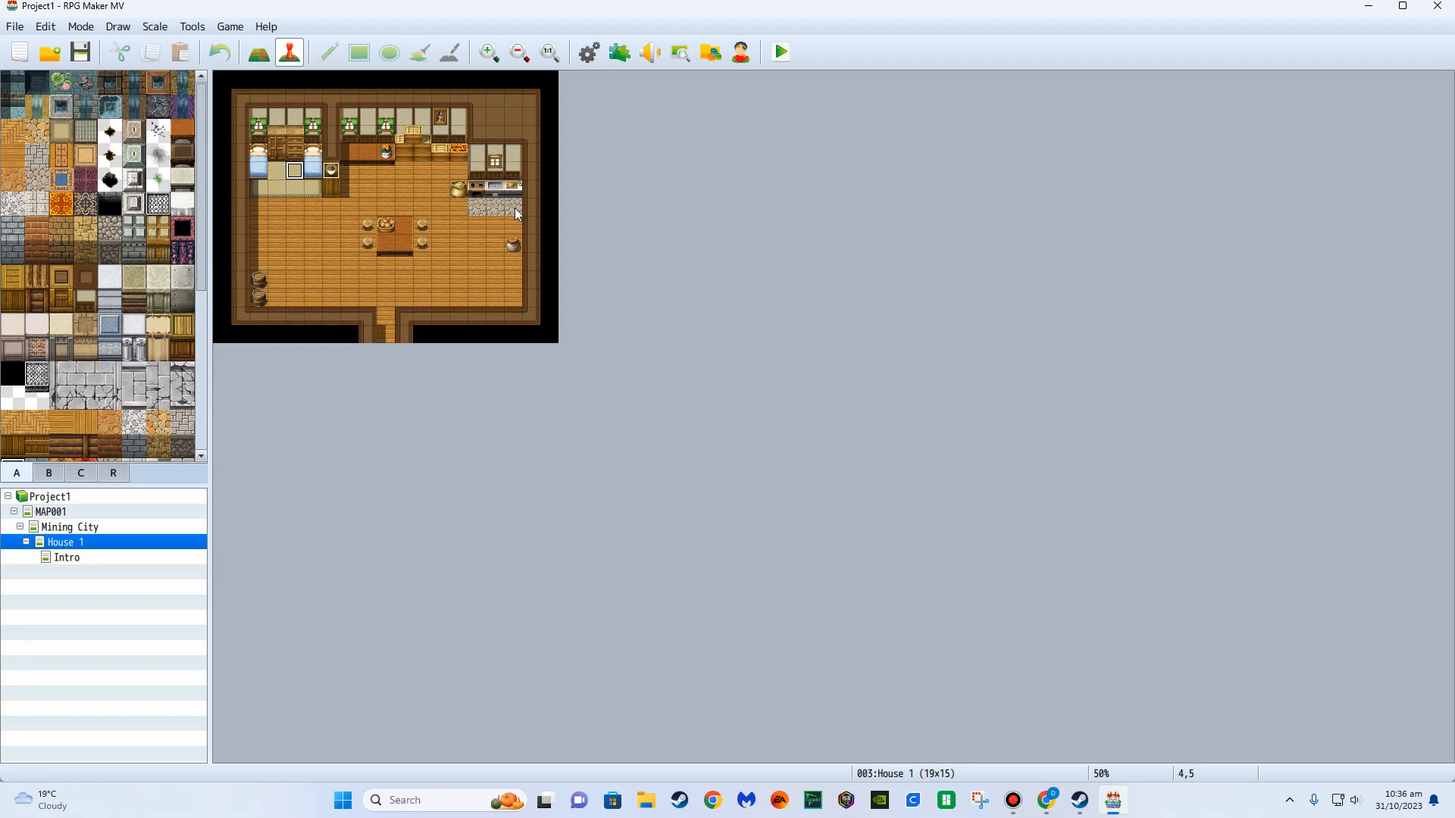
pyautogui.doubleClick(389, 192)
pyautogui.click(540, 609)
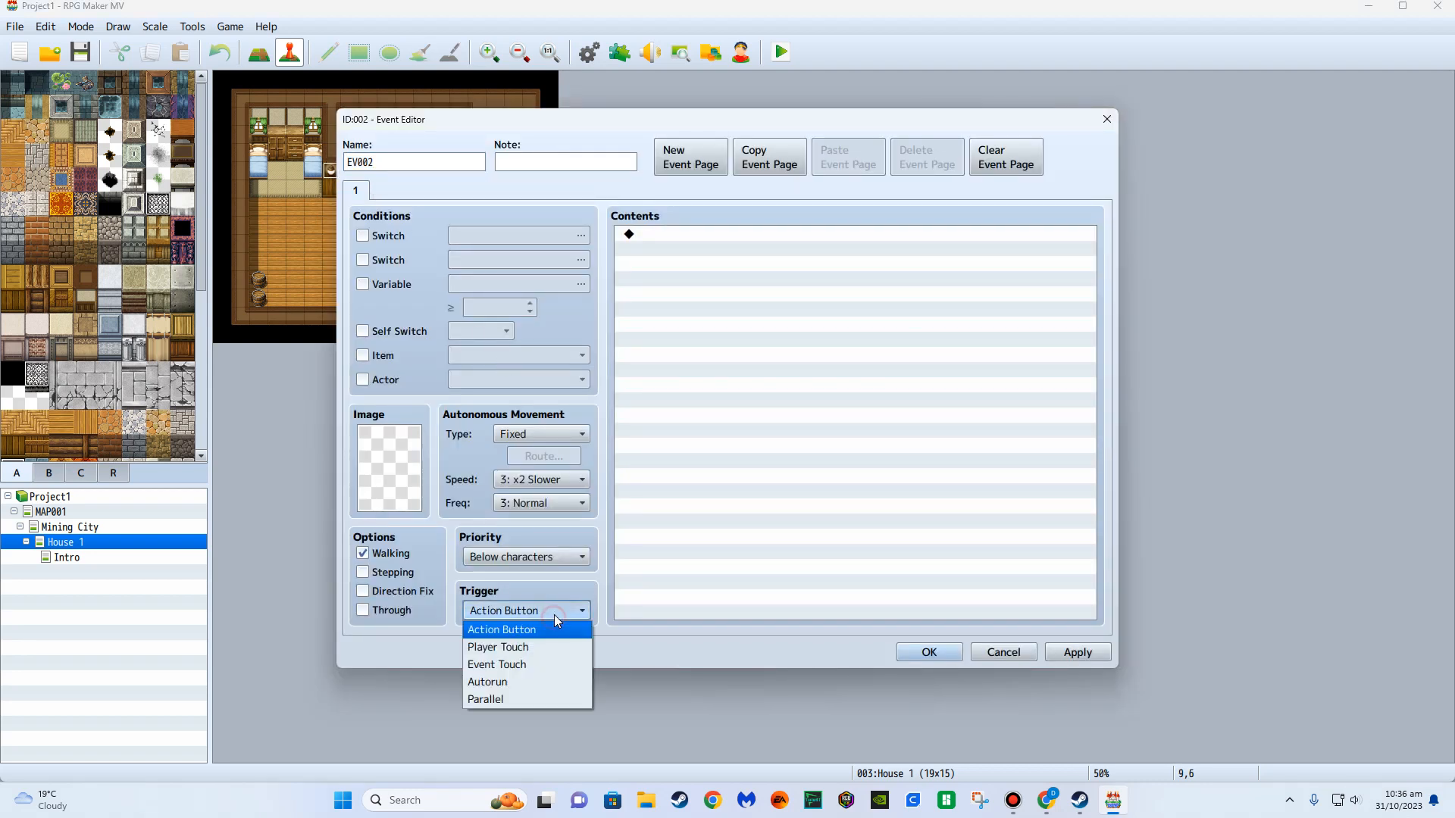
pyautogui.click(530, 682)
pyautogui.doubleClick(712, 236)
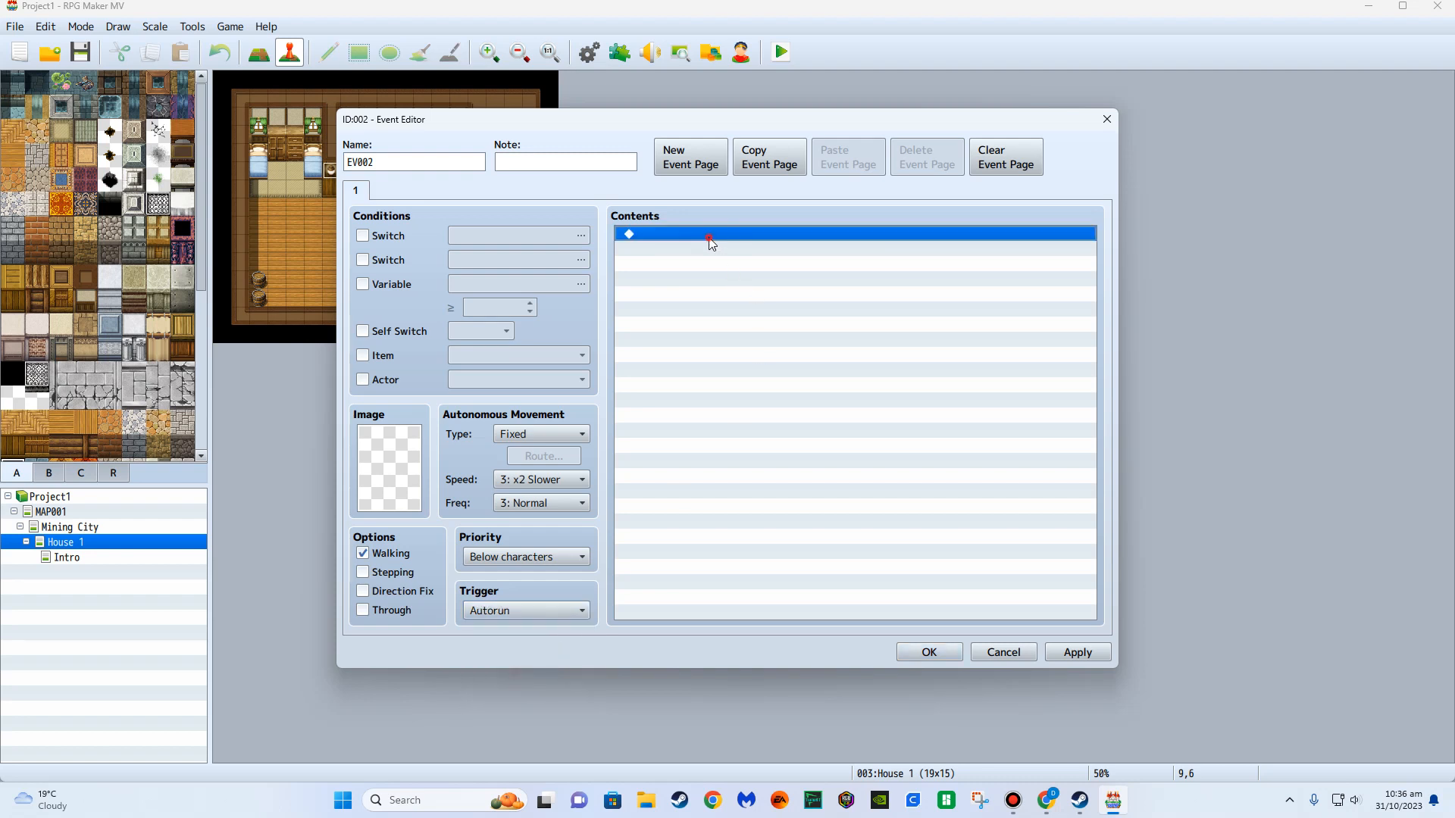
pyautogui.click(678, 195)
pyautogui.click(703, 194)
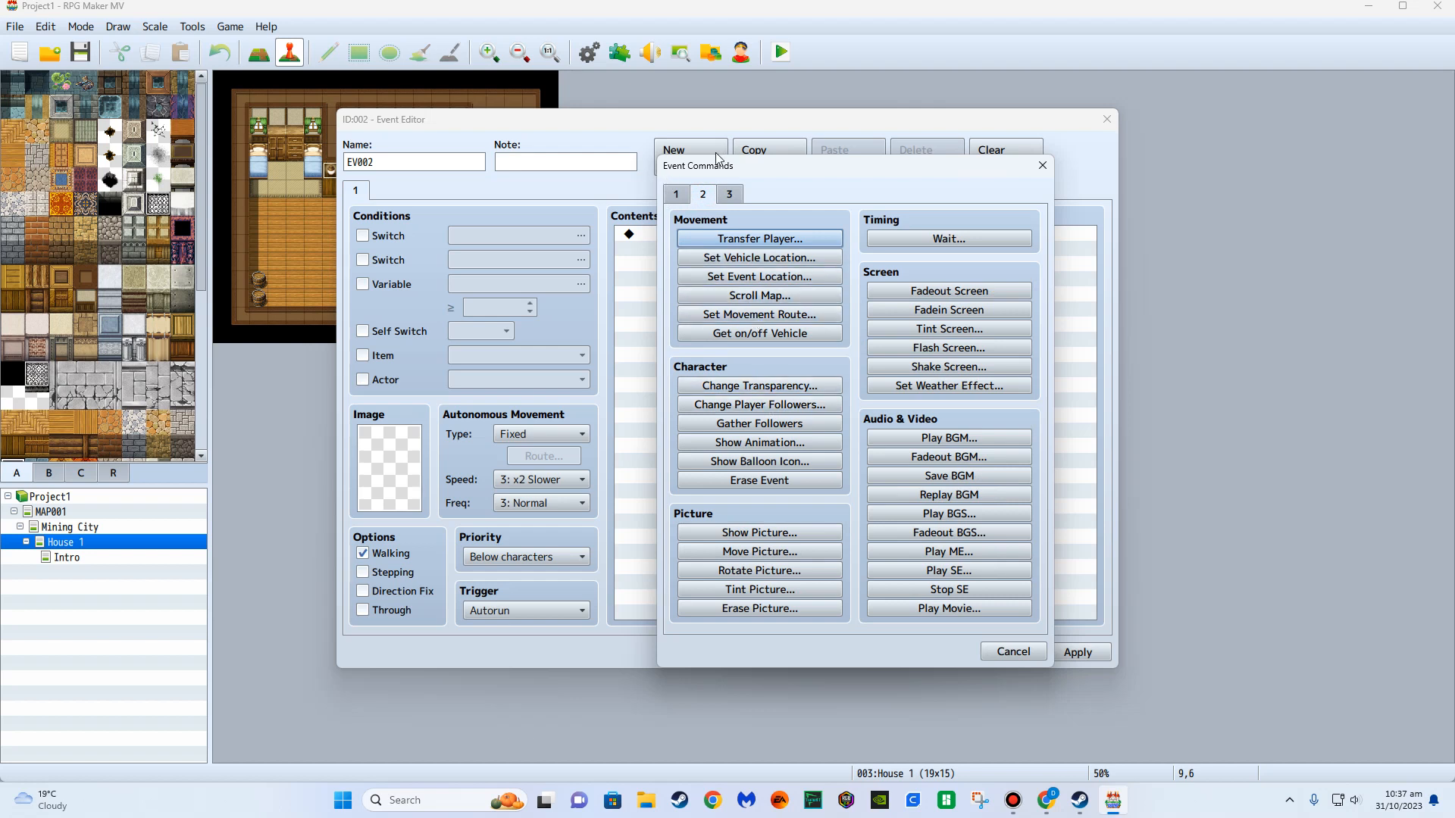
pyautogui.click(1043, 166)
# Add a Set Movement Route command for the player with two Move Down steps followed by twelve Move Right steps.
pyautogui.moveTo(795, 119); pyautogui.dragTo(1147, 152)
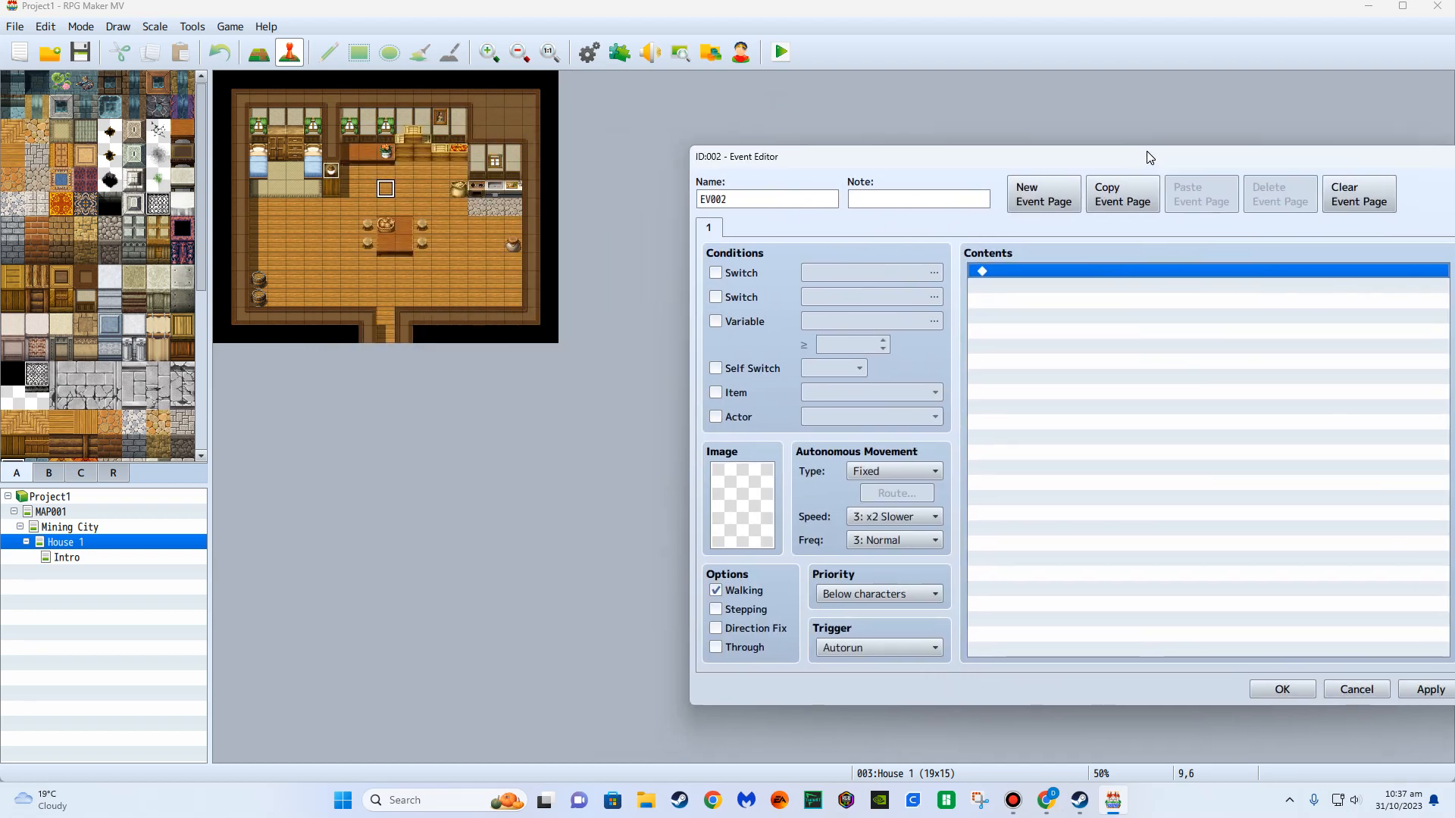
pyautogui.doubleClick(1100, 272)
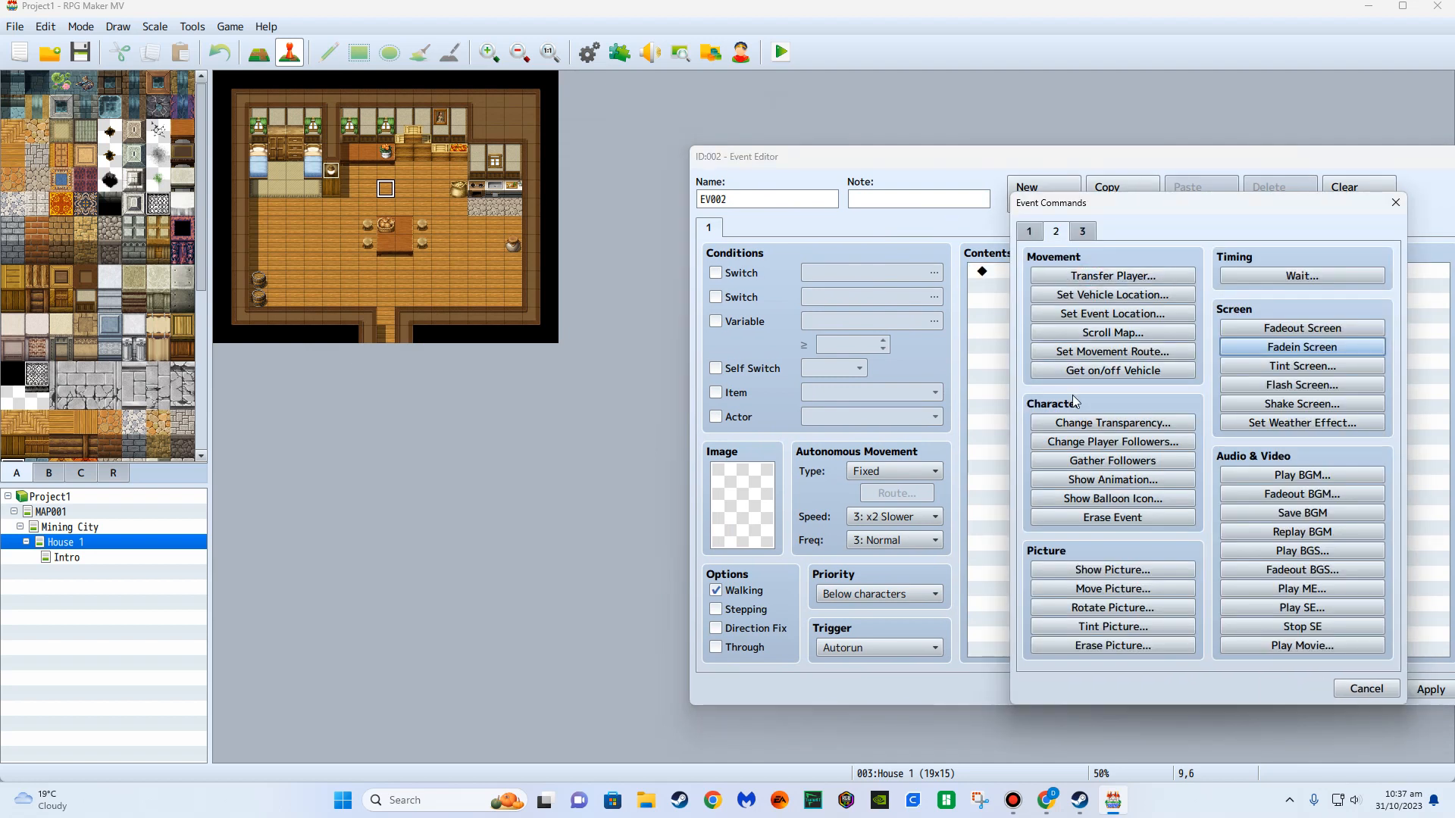
pyautogui.click(1116, 352)
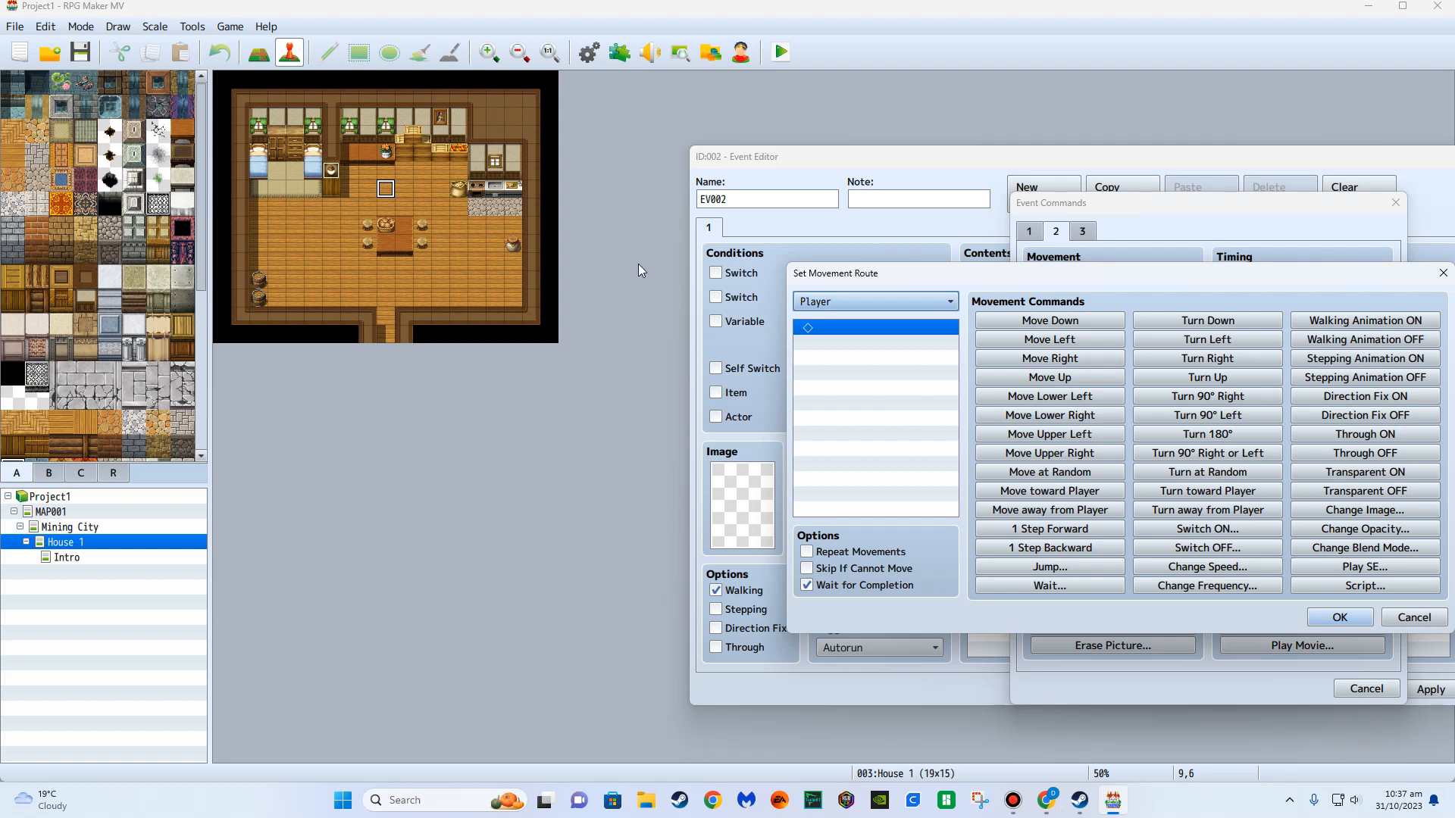
pyautogui.click(1079, 324)
pyautogui.click(1080, 324)
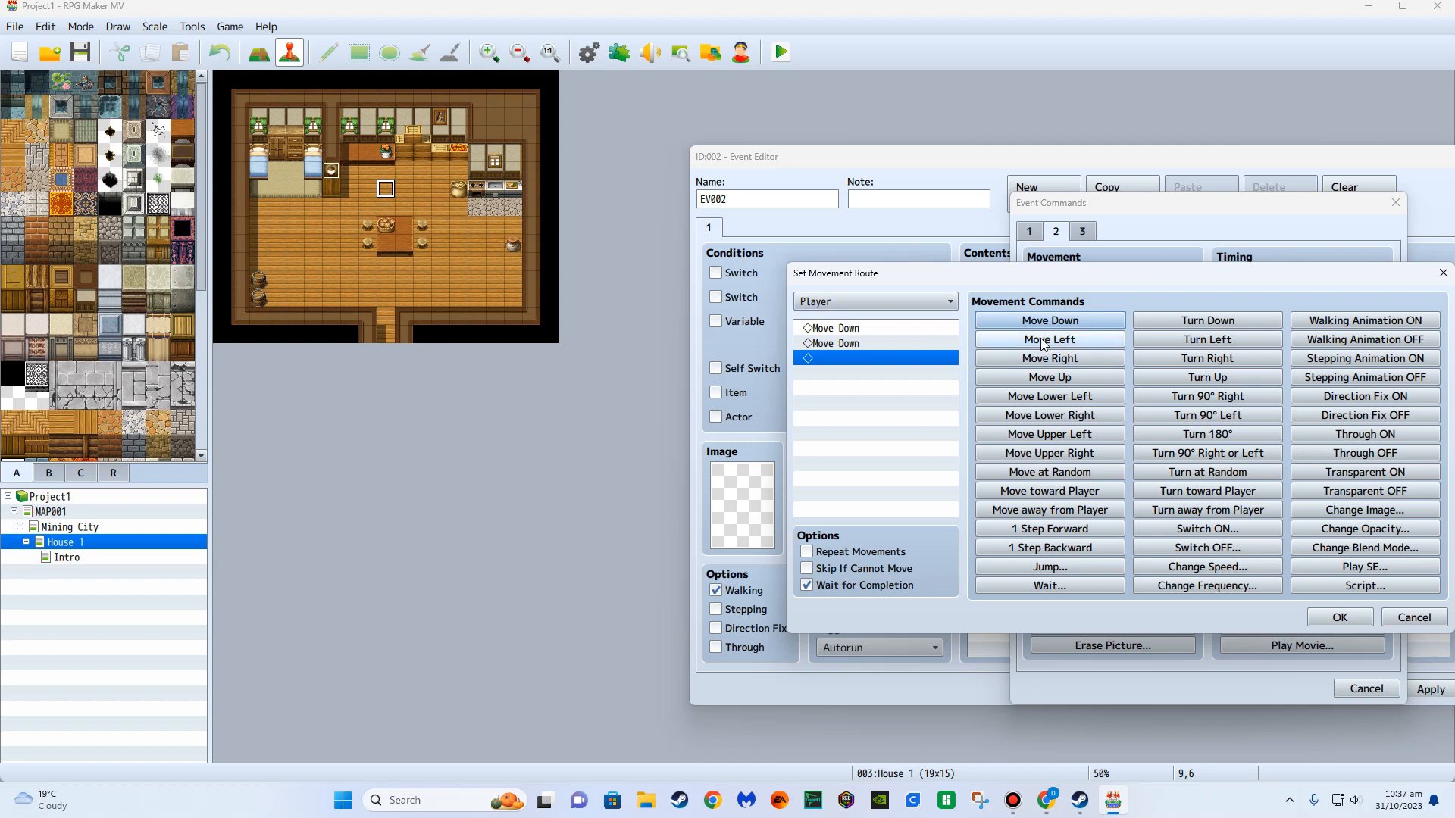
pyautogui.click(1052, 361)
pyautogui.click(1052, 361)
pyautogui.click(1051, 361)
pyautogui.click(1051, 361)
pyautogui.click(1052, 360)
pyautogui.click(1052, 361)
pyautogui.click(1051, 360)
pyautogui.click(1051, 361)
pyautogui.click(1052, 361)
pyautogui.click(1051, 361)
pyautogui.click(1051, 361)
pyautogui.click(1052, 360)
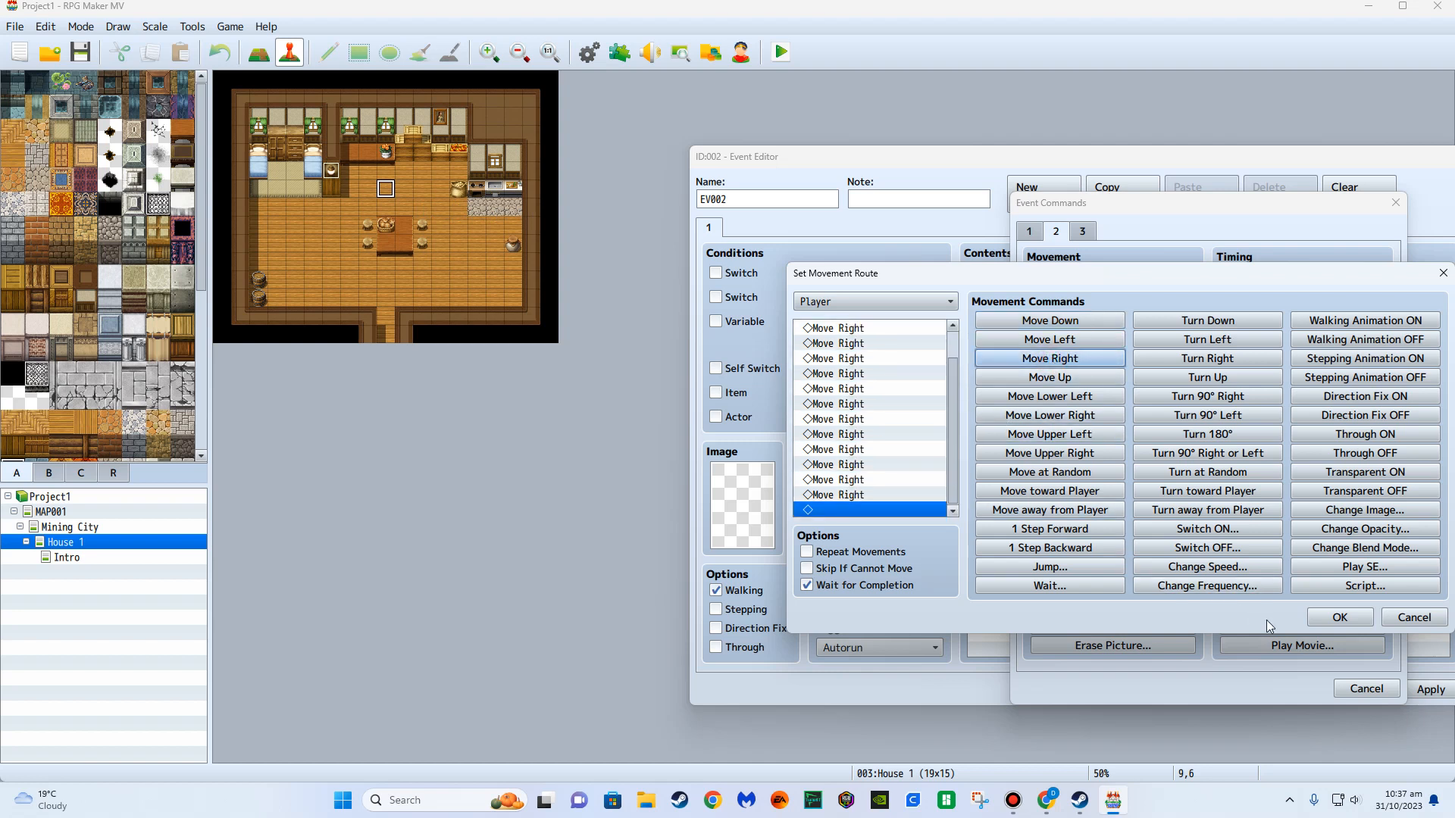
pyautogui.click(1334, 619)
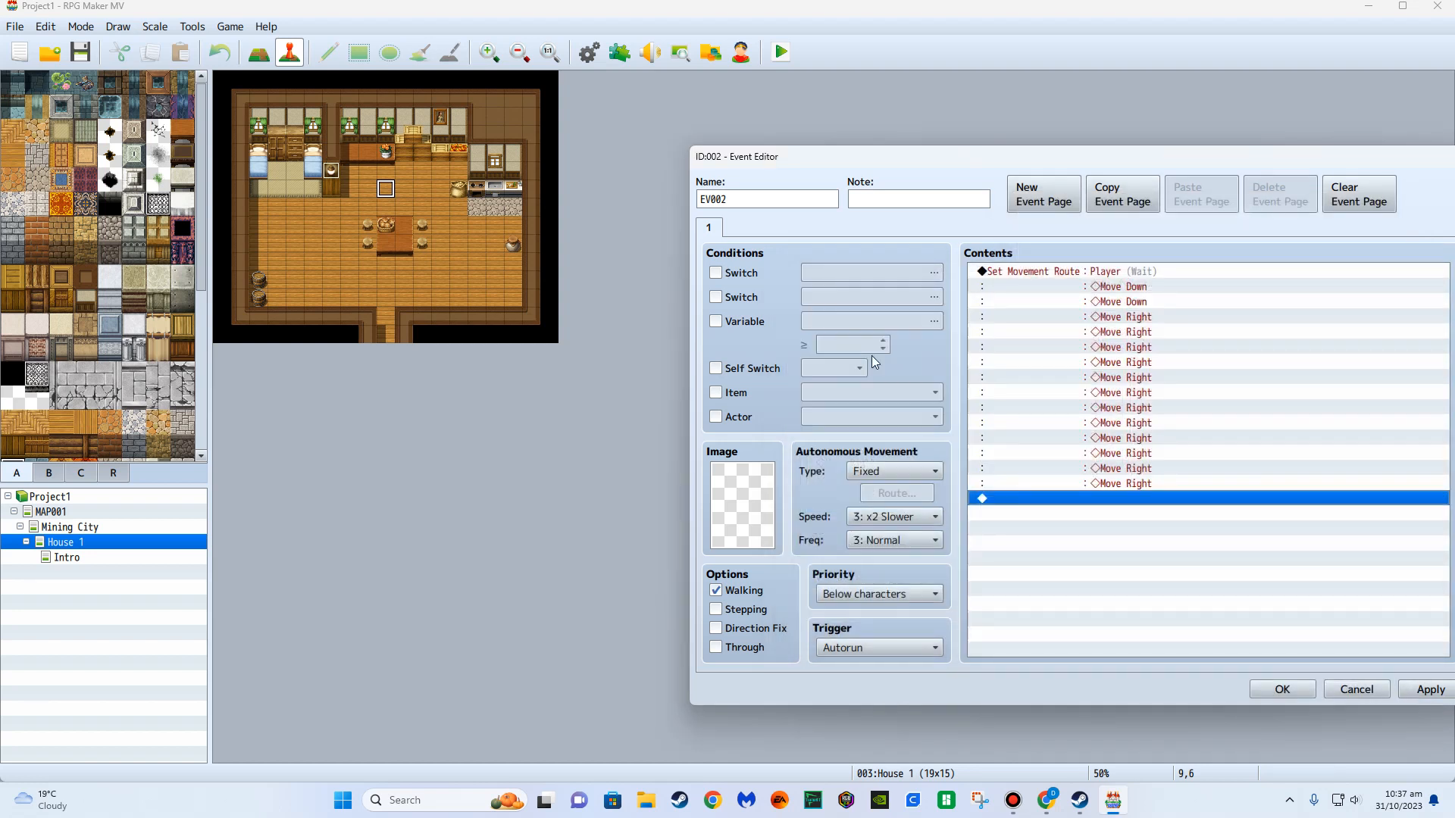
# Insert a Show Text command before the movement route, using the brown-haired People1(0) face.
pyautogui.doubleClick(1021, 274)
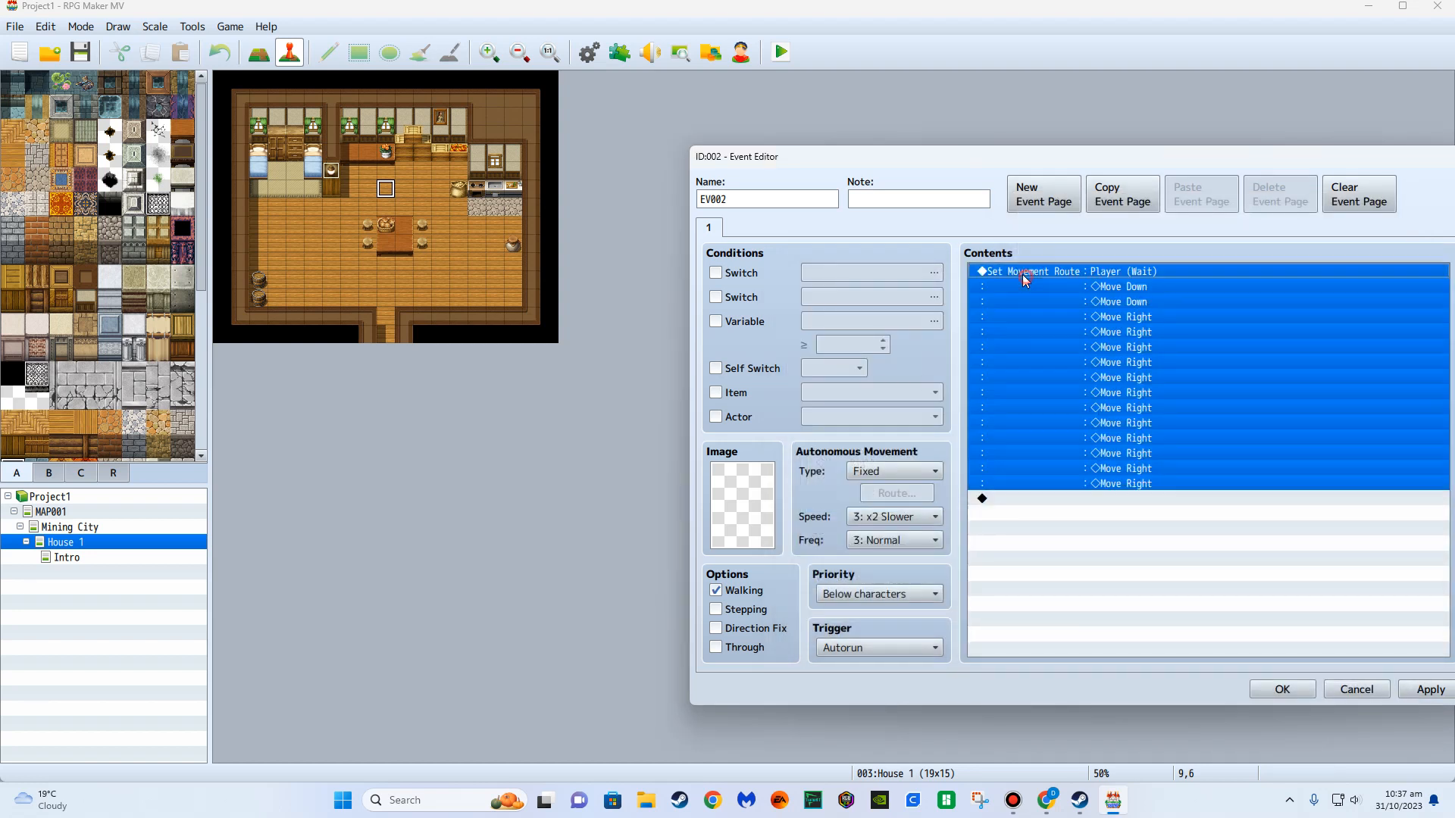
pyautogui.click(1029, 231)
pyautogui.click(1069, 269)
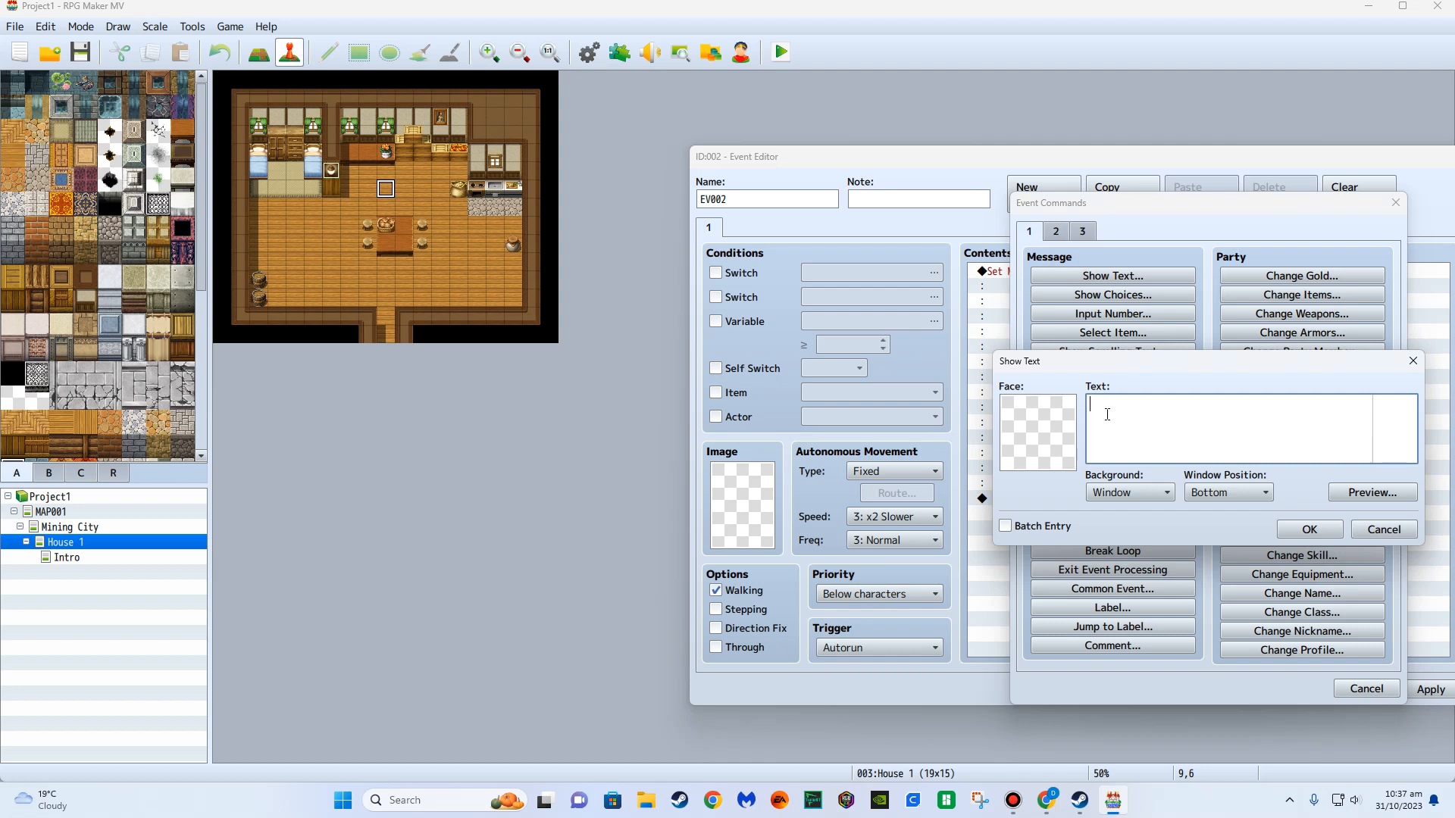
pyautogui.click(1062, 426)
pyautogui.click(975, 406)
pyautogui.doubleClick(1109, 341)
pyautogui.click(1106, 402)
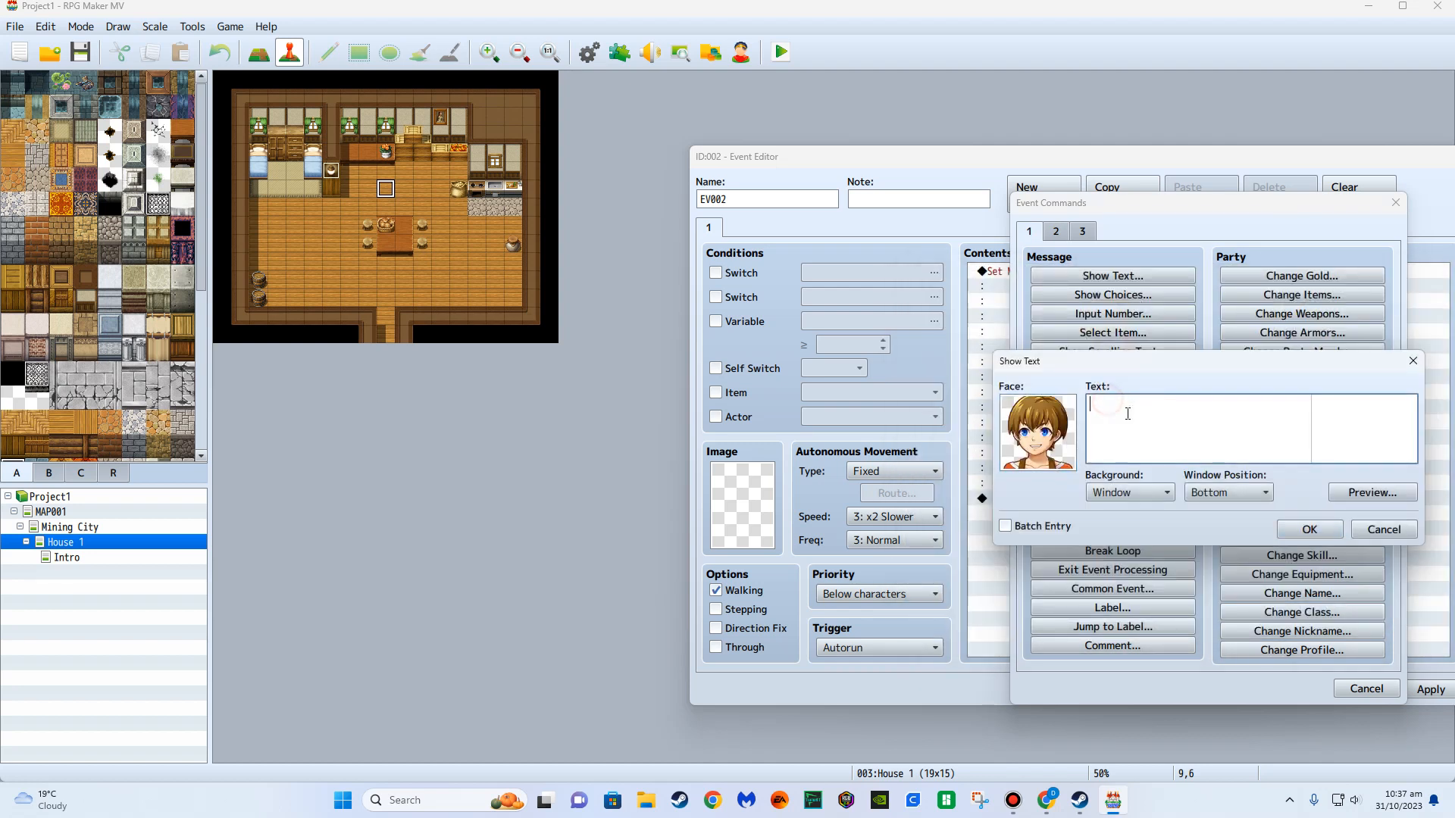
# Write "Huh..." and "What was that?" as the first two lines of the message.
pyautogui.write('Wha')
pyautogui.press('BackSpace')
pyautogui.press('BackSpace')
pyautogui.write('Huh...')
pyautogui.press('Return')
pyautogui.write("What was that? I'd better check")
pyautogui.press('BackSpace')
pyautogui.press('BackSpace')
pyautogui.write('n')
pyautogui.write('d look')
pyautogui.press('BackSpace')
pyautogui.press('BackSpace')
pyautogui.press('BackSpace')
pyautogui.press('BackSpace')
pyautogui.press('BackSpace')
pyautogui.press('BackSpace')
pyautogui.press('BackSpace')
pyautogui.press('BackSpace')
pyautogui.press('BackSpace')
pyautogui.press('BackSpace')
pyautogui.press('BackSpace')
pyautogui.press('BackSpace')
pyautogui.press('BackSpace')
pyautogui.press('BackSpace')
pyautogui.press('BackSpace')
pyautogui.press('BackSpace')
pyautogui.press('BackSpace')
pyautogui.press('BackSpace')
pyautogui.press('BackSpace')
pyautogui.press('BackSpace')
# Add the lines "It sounded like it came from town." and "I'd better check out of the kitchen window." to the message, and preview it.
pyautogui.write('It sounded like tit came from the pl')
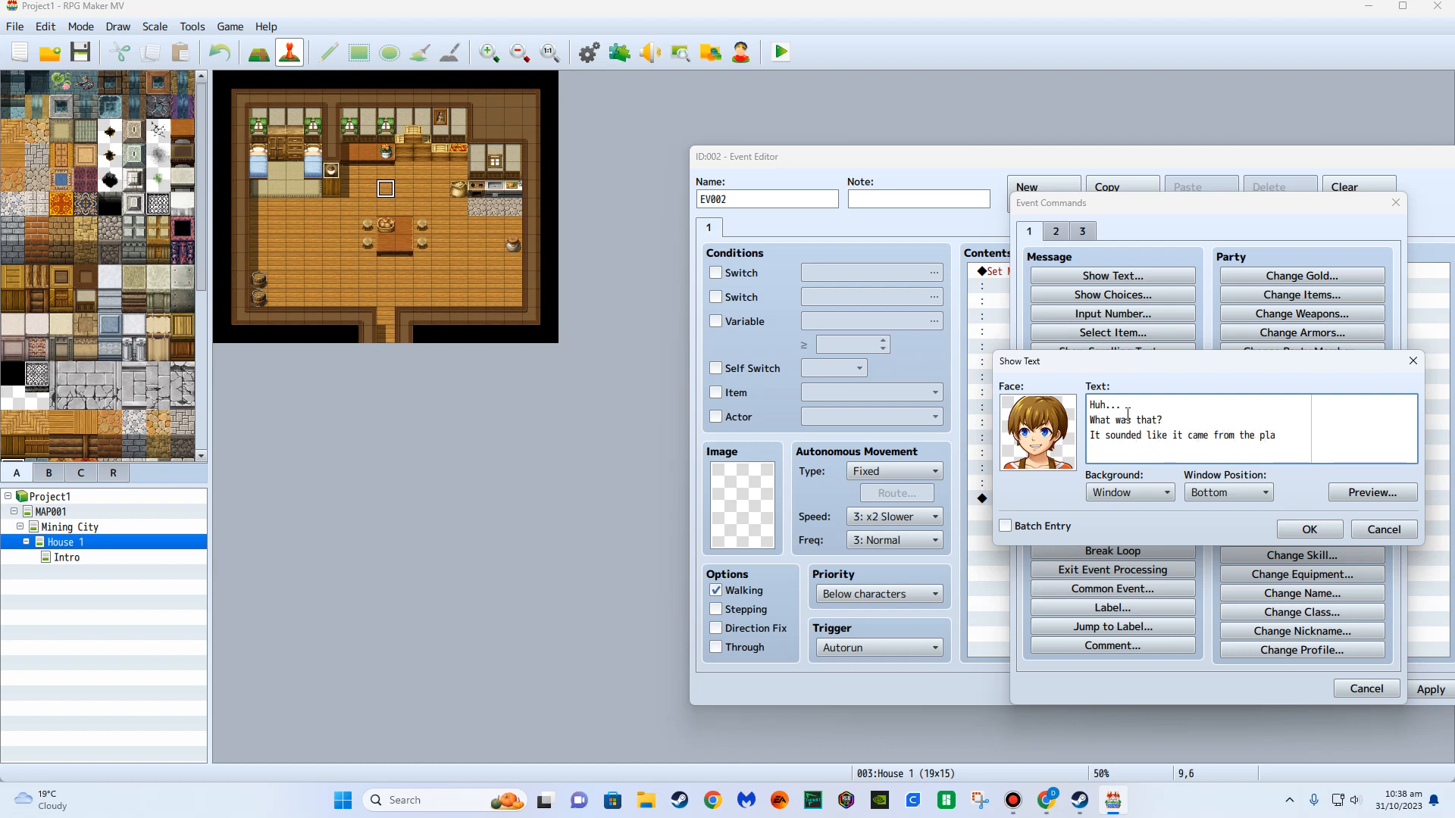
pyautogui.press('BackSpace')
pyautogui.press('BackSpace')
pyautogui.write('own. ')
pyautogui.write("I'd better check out ")
pyautogui.write('of the kitchen windo')
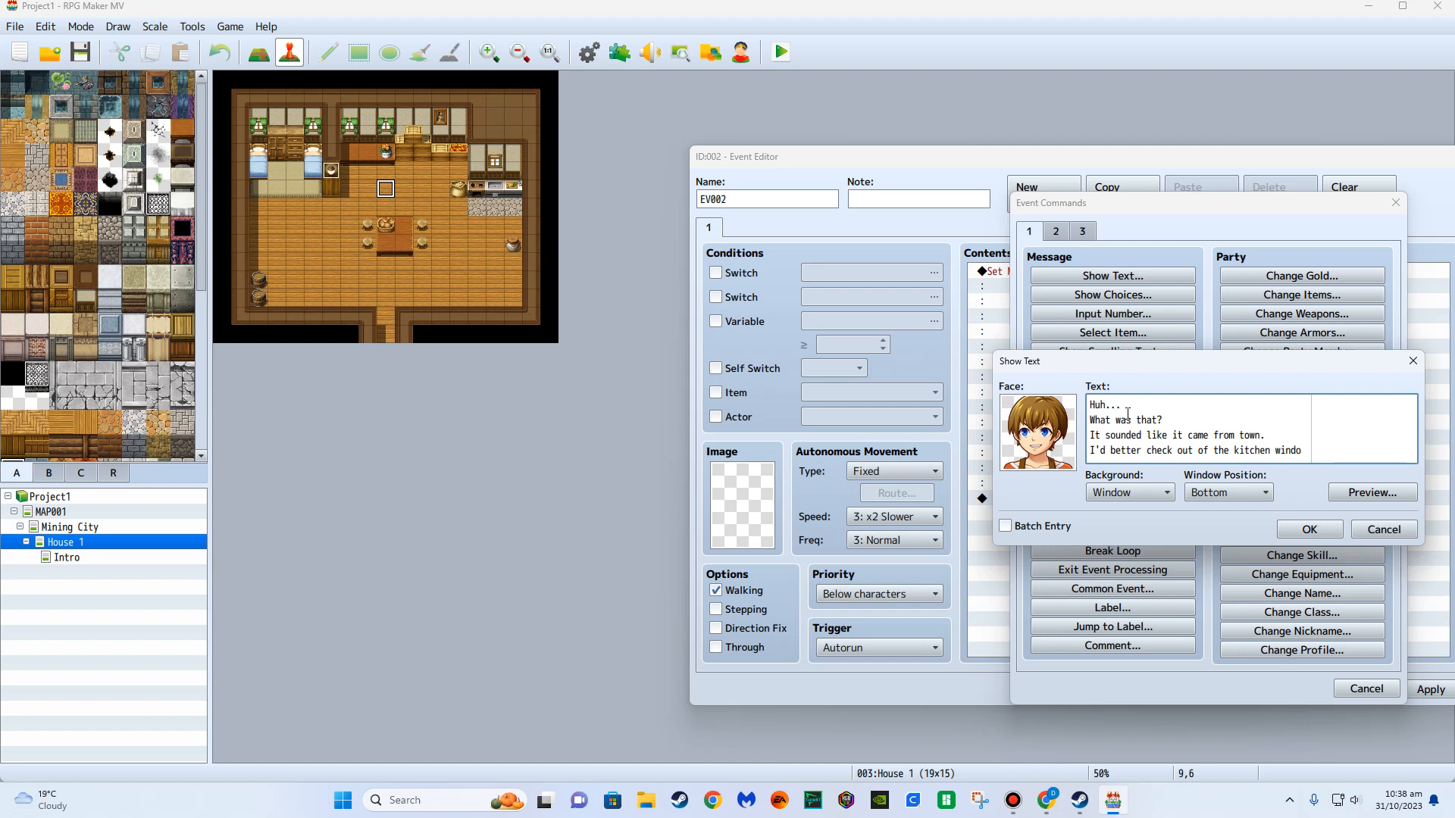
pyautogui.write('w.')
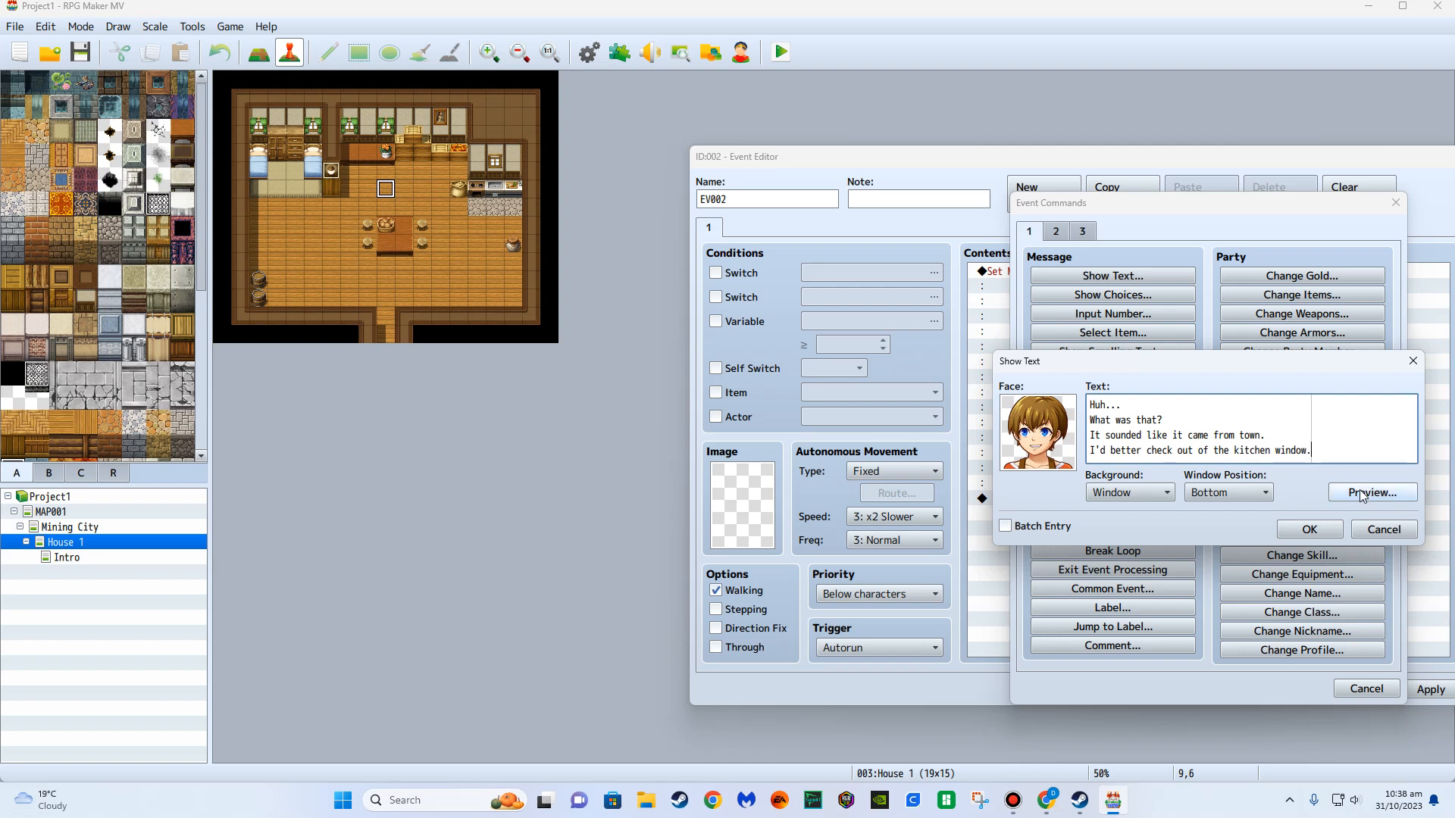
pyautogui.click(1368, 496)
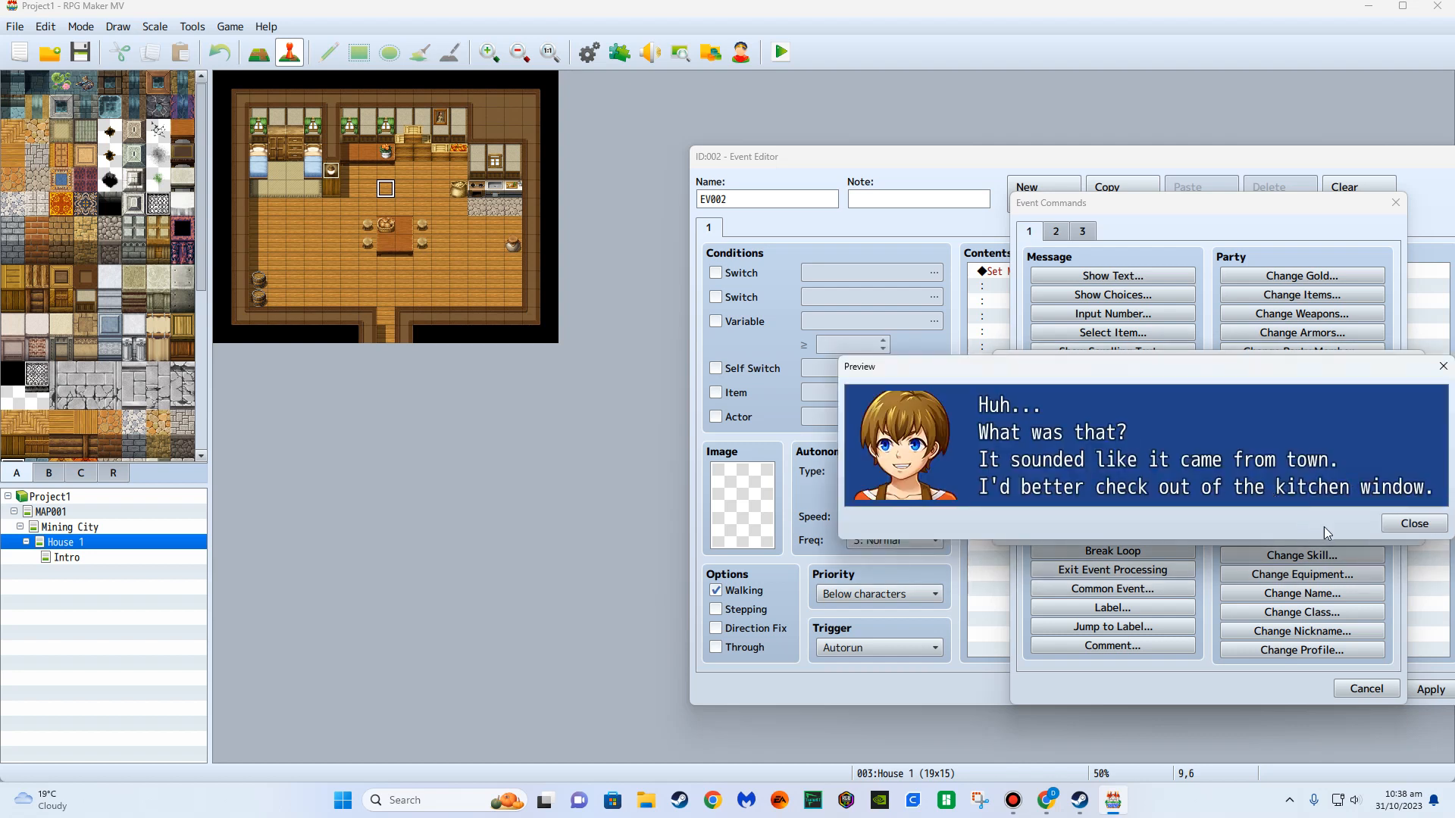
pyautogui.click(1411, 528)
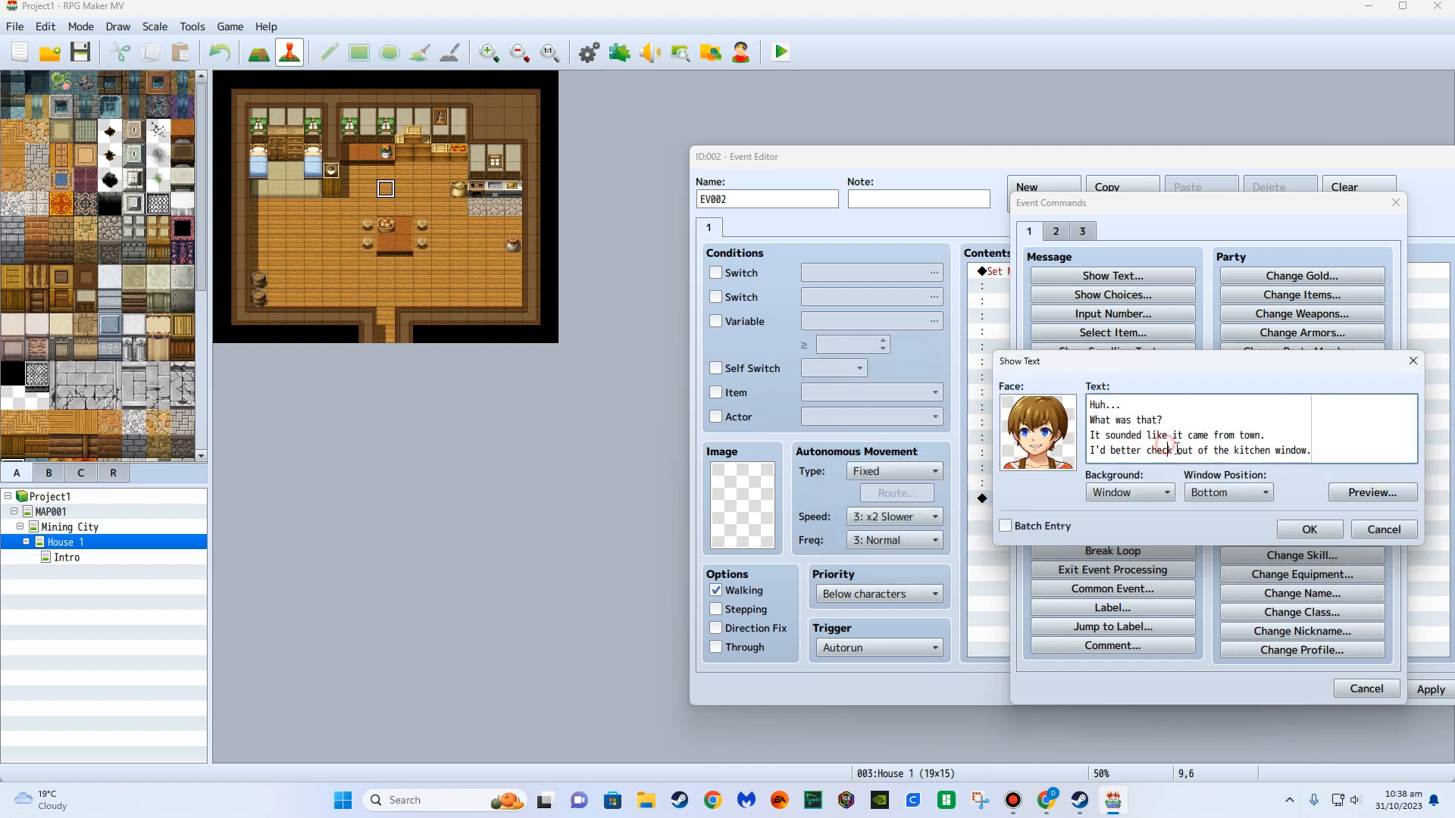
# Shorten the message's last line to "I'd better check." and accept the Show Text command.
pyautogui.doubleClick(1186, 452)
pyautogui.press('BackSpace')
pyautogui.press('BackSpace')
pyautogui.press('BackSpace')
pyautogui.press('BackSpace')
pyautogui.press('BackSpace')
pyautogui.press('BackSpace')
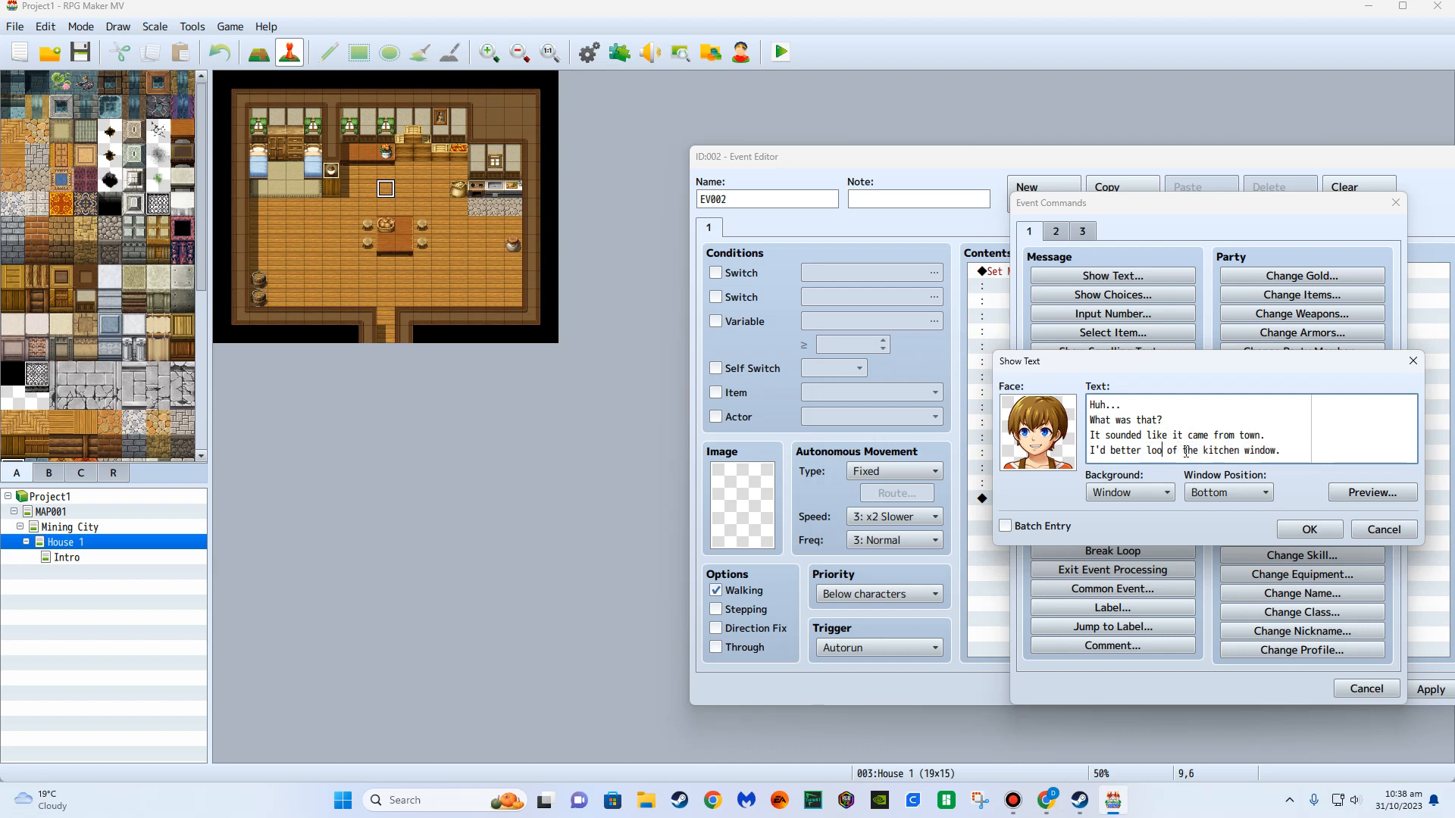
pyautogui.write('check')
pyautogui.press('BackSpace')
pyautogui.press('BackSpace')
pyautogui.press('BackSpace')
pyautogui.press('BackSpace')
pyautogui.press('BackSpace')
pyautogui.write('see')
pyautogui.press('BackSpace')
pyautogui.press('BackSpace')
pyautogui.press('BackSpace')
pyautogui.write('check.')
pyautogui.press('Delete')
pyautogui.moveTo(1297, 453); pyautogui.dragTo(1200, 451)
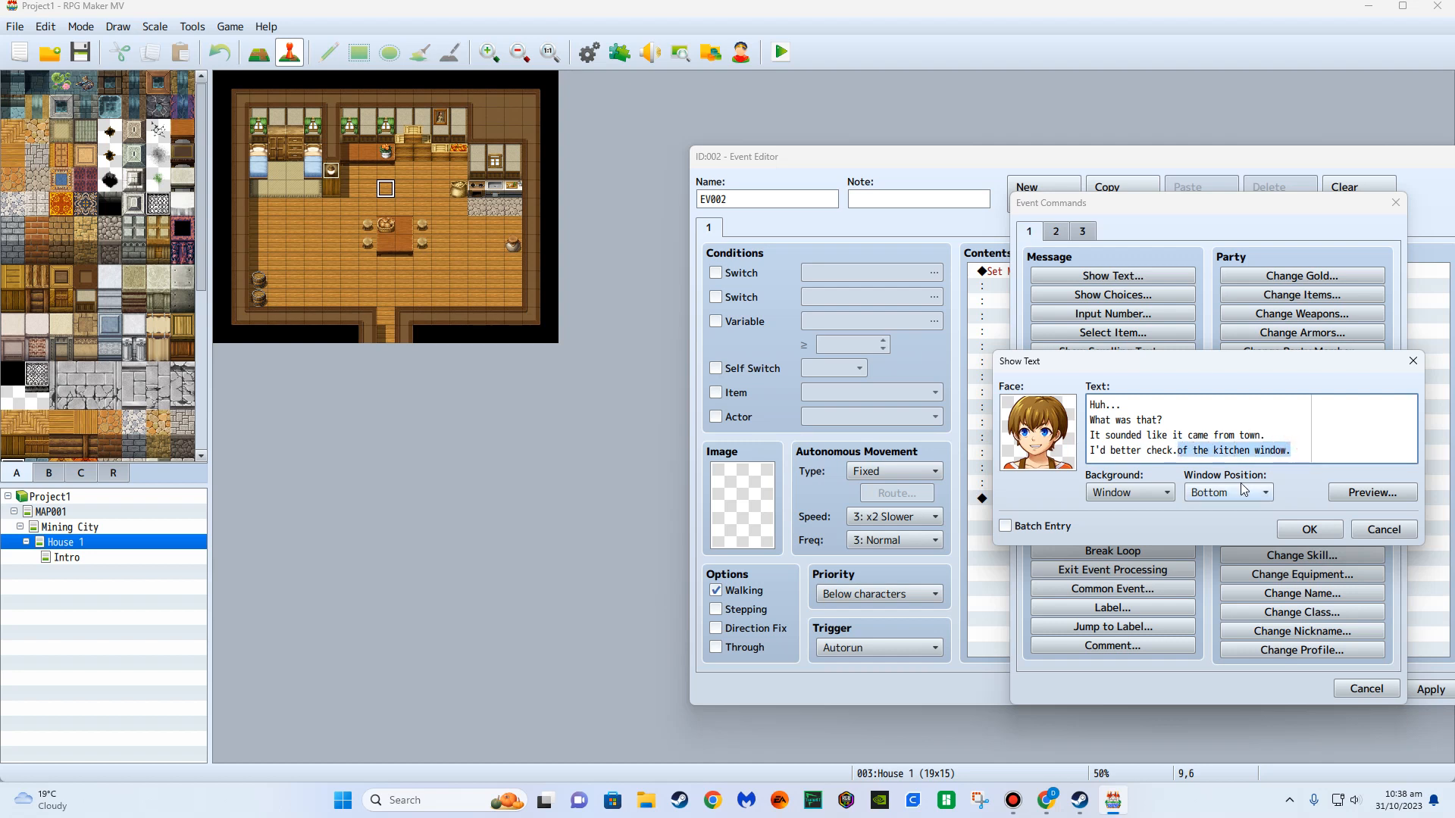
pyautogui.press('Delete')
pyautogui.click(1304, 528)
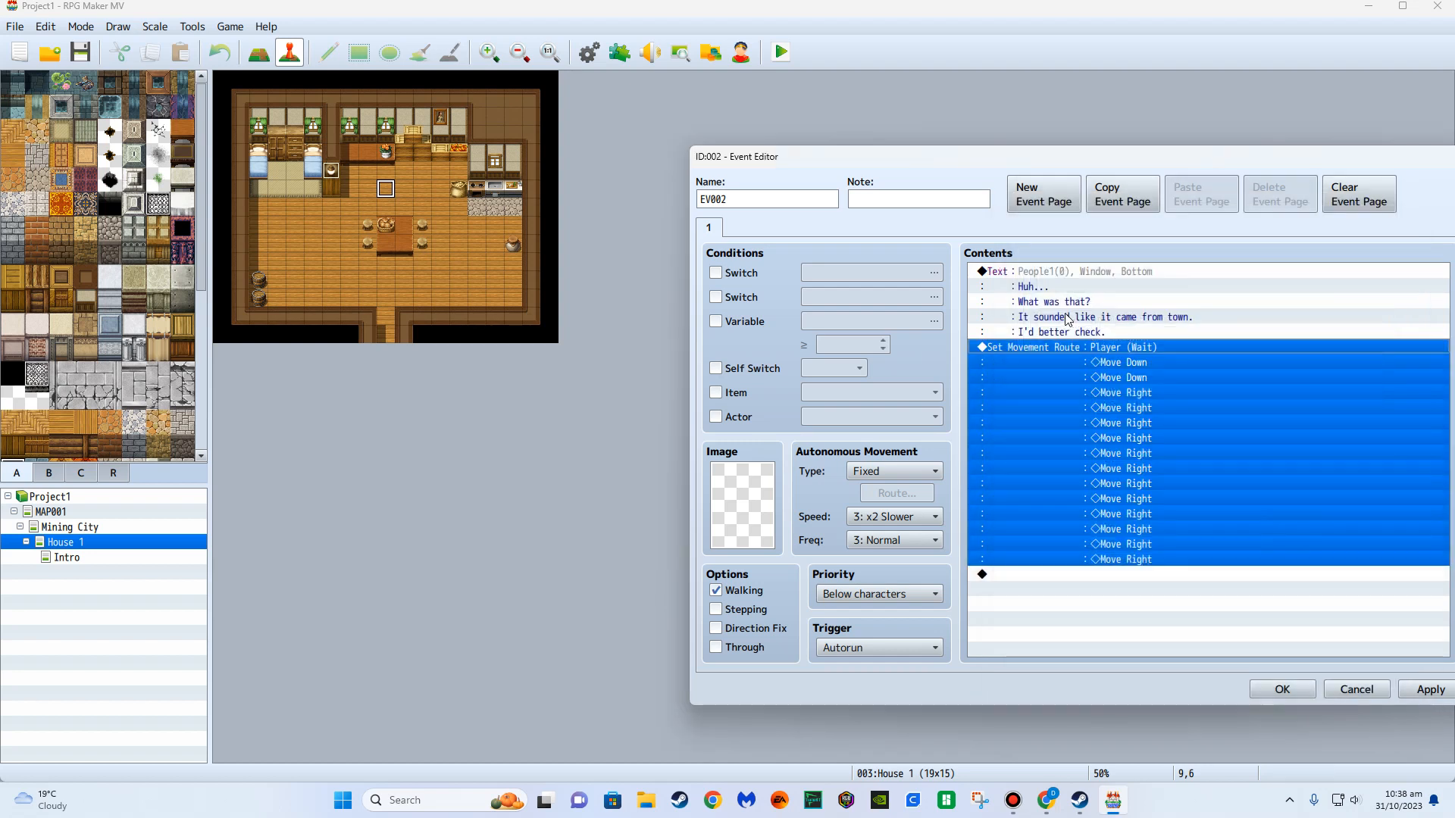
# Insert a second Show Text command before the movement route, using the brown-haired People1(0) face.
pyautogui.rightClick(1085, 345)
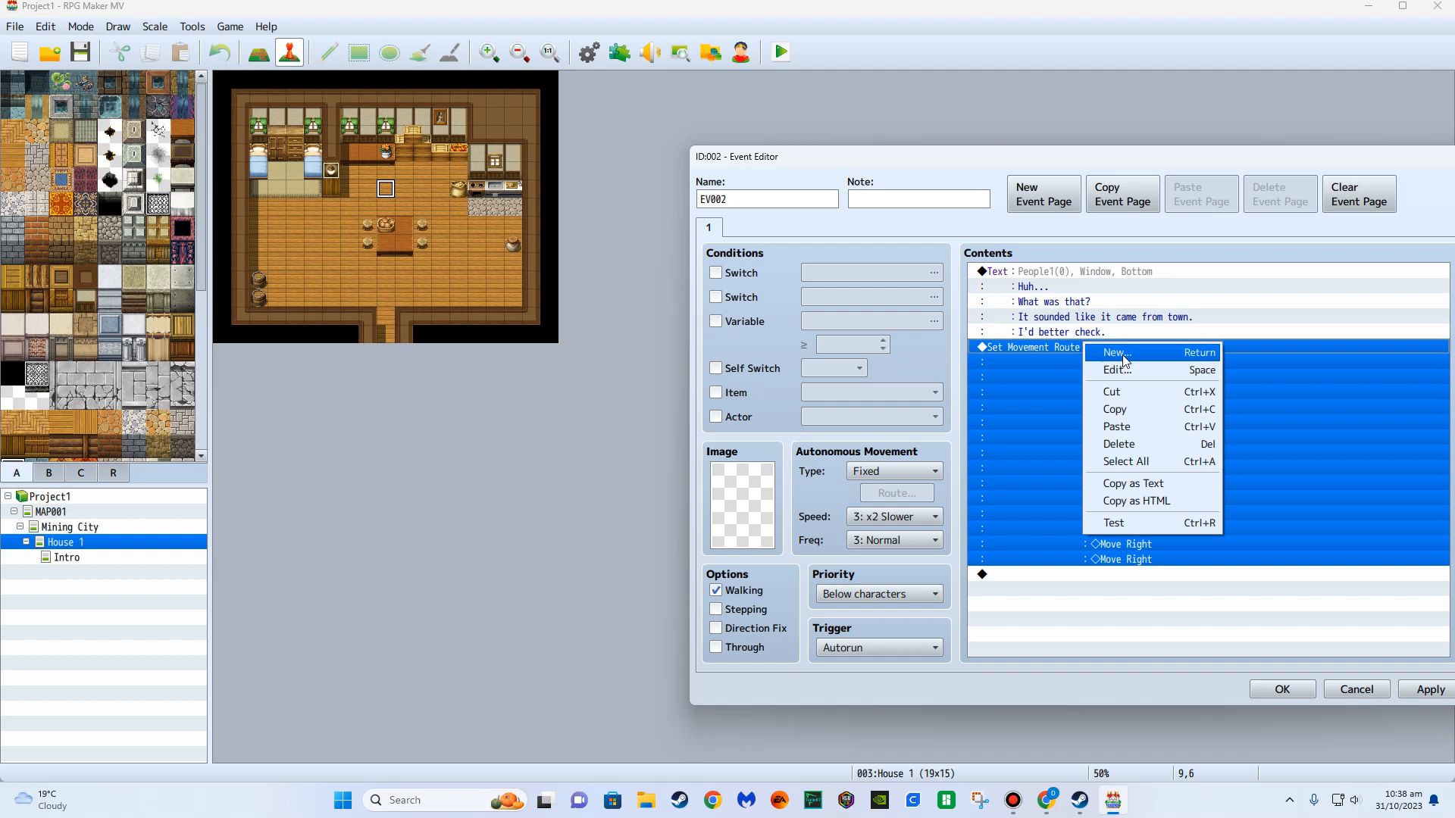
pyautogui.click(1128, 359)
pyautogui.click(1069, 275)
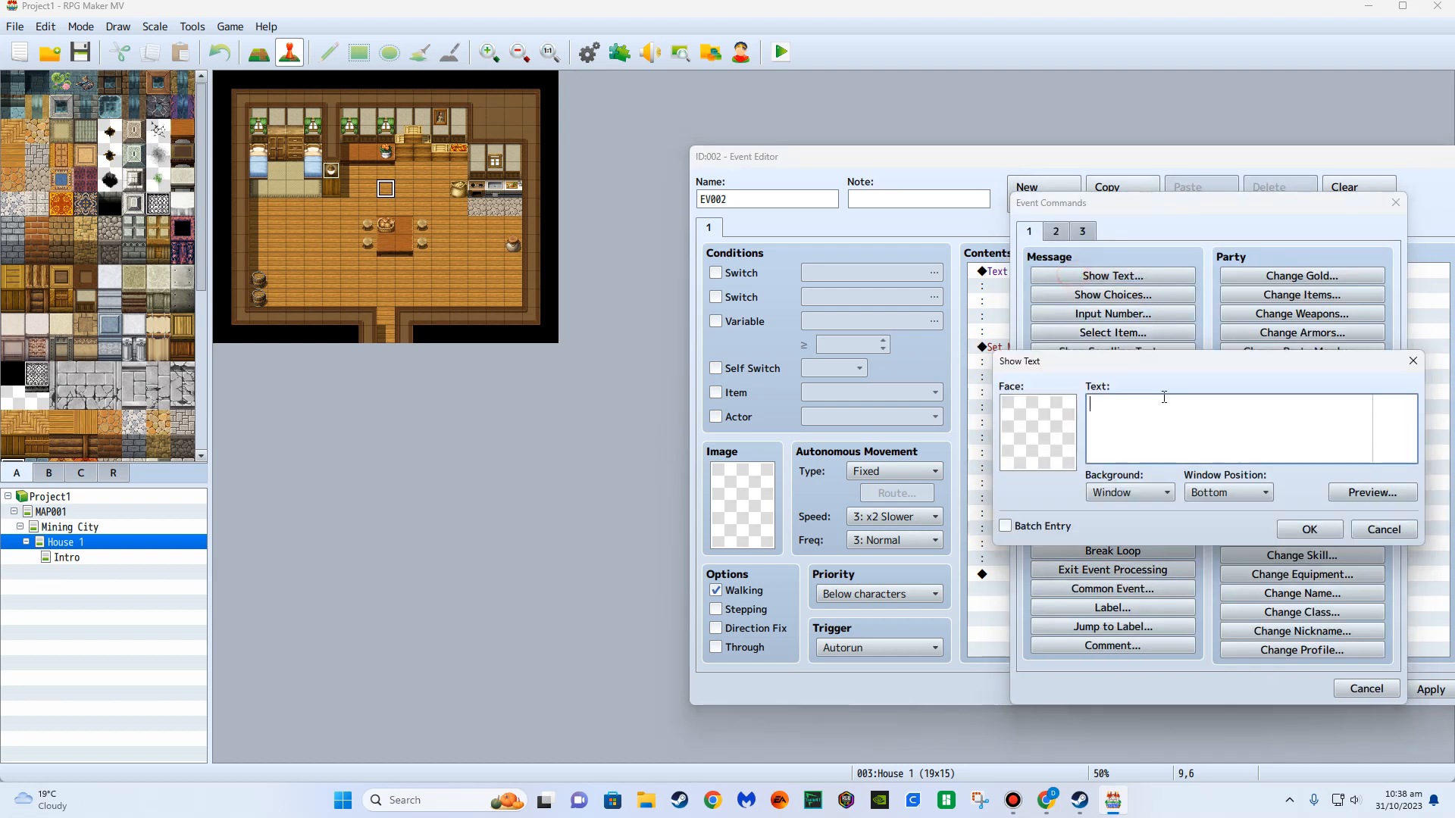
pyautogui.doubleClick(1041, 443)
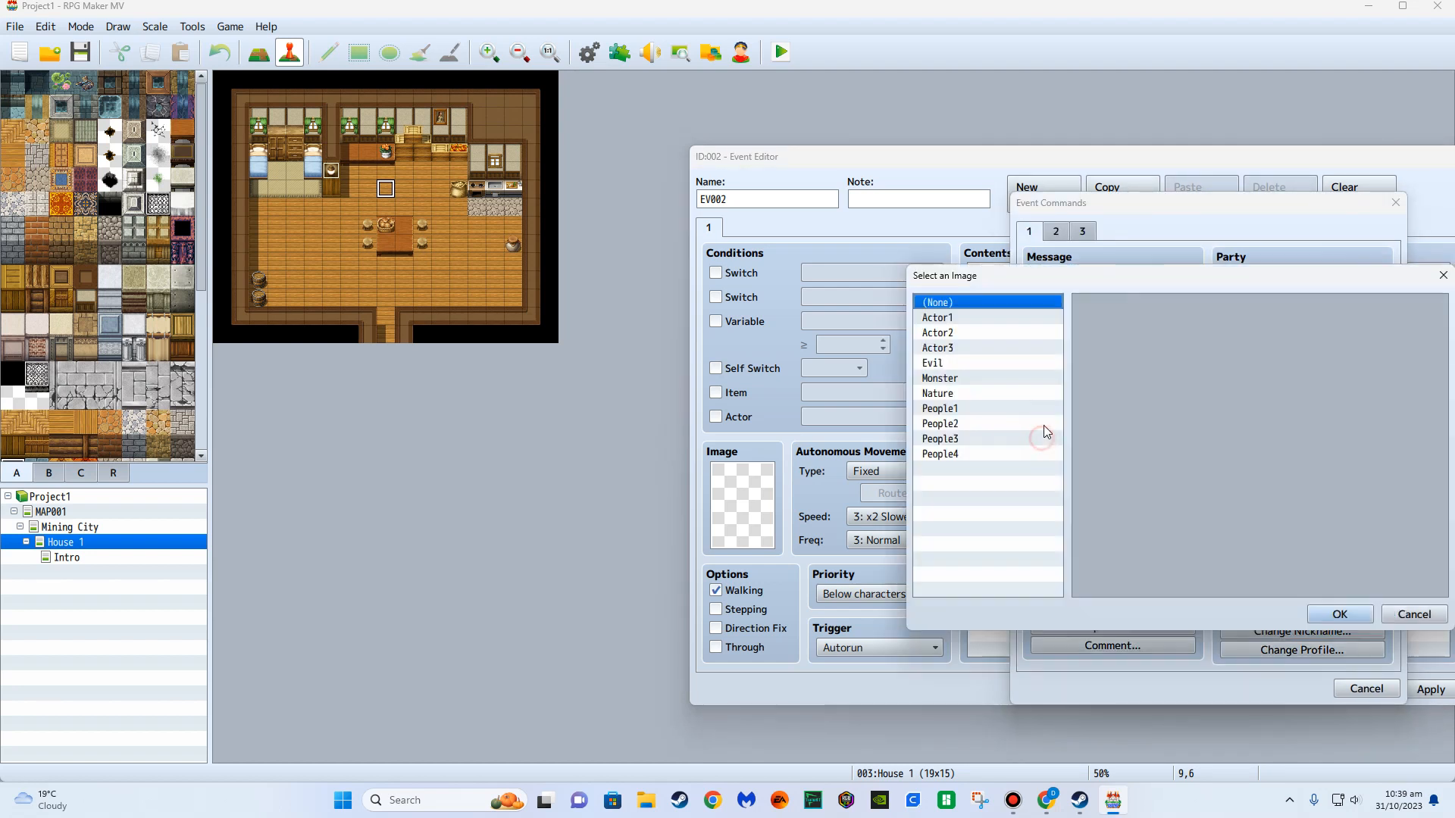
pyautogui.click(977, 413)
pyautogui.doubleClick(1131, 354)
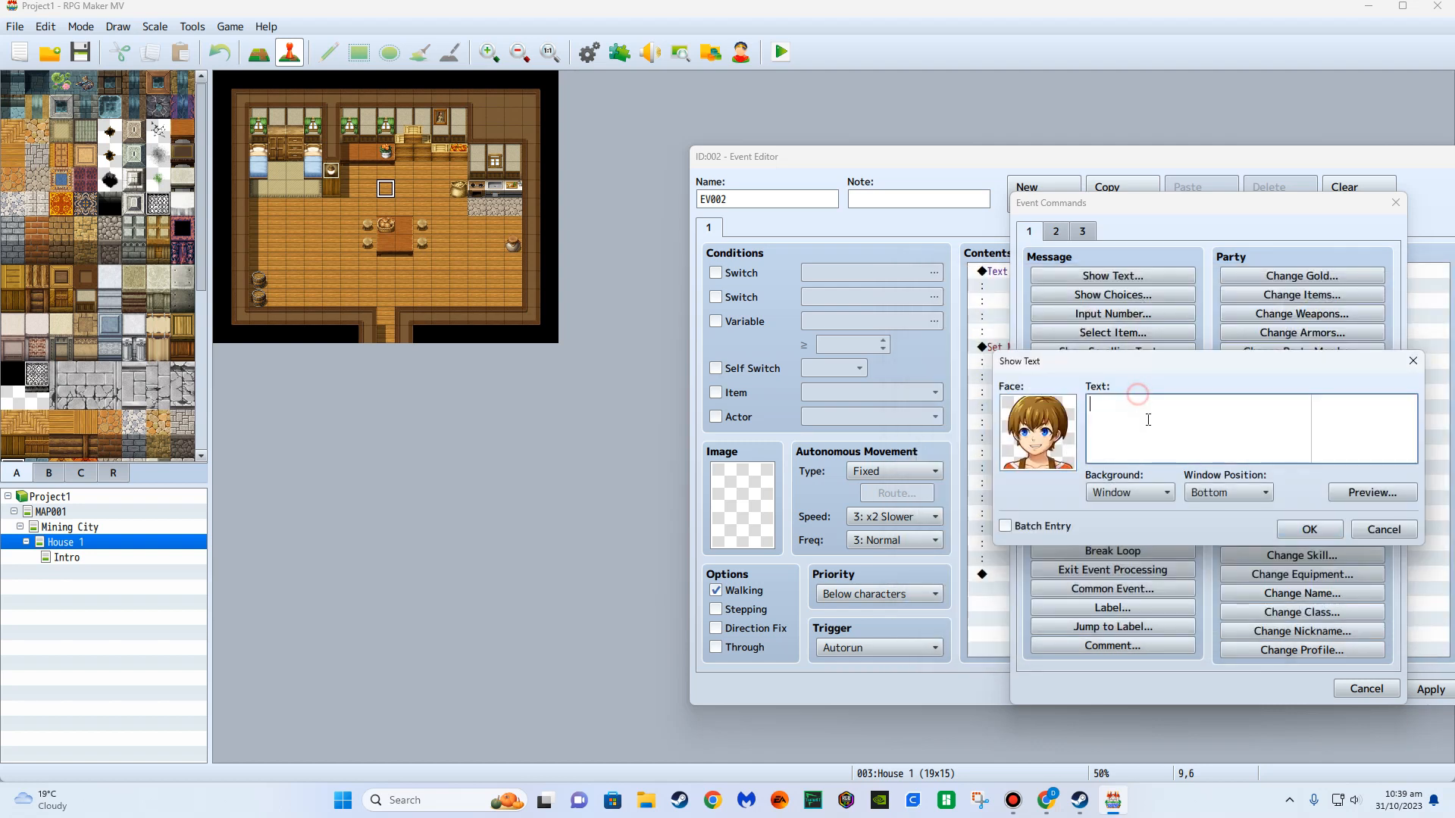
# Write "The kitchen window has the best view of the town." as the message, previewing how it wraps.
pyautogui.write('The kitchen window has h')
pyautogui.press('BackSpace')
pyautogui.write('the best view of ')
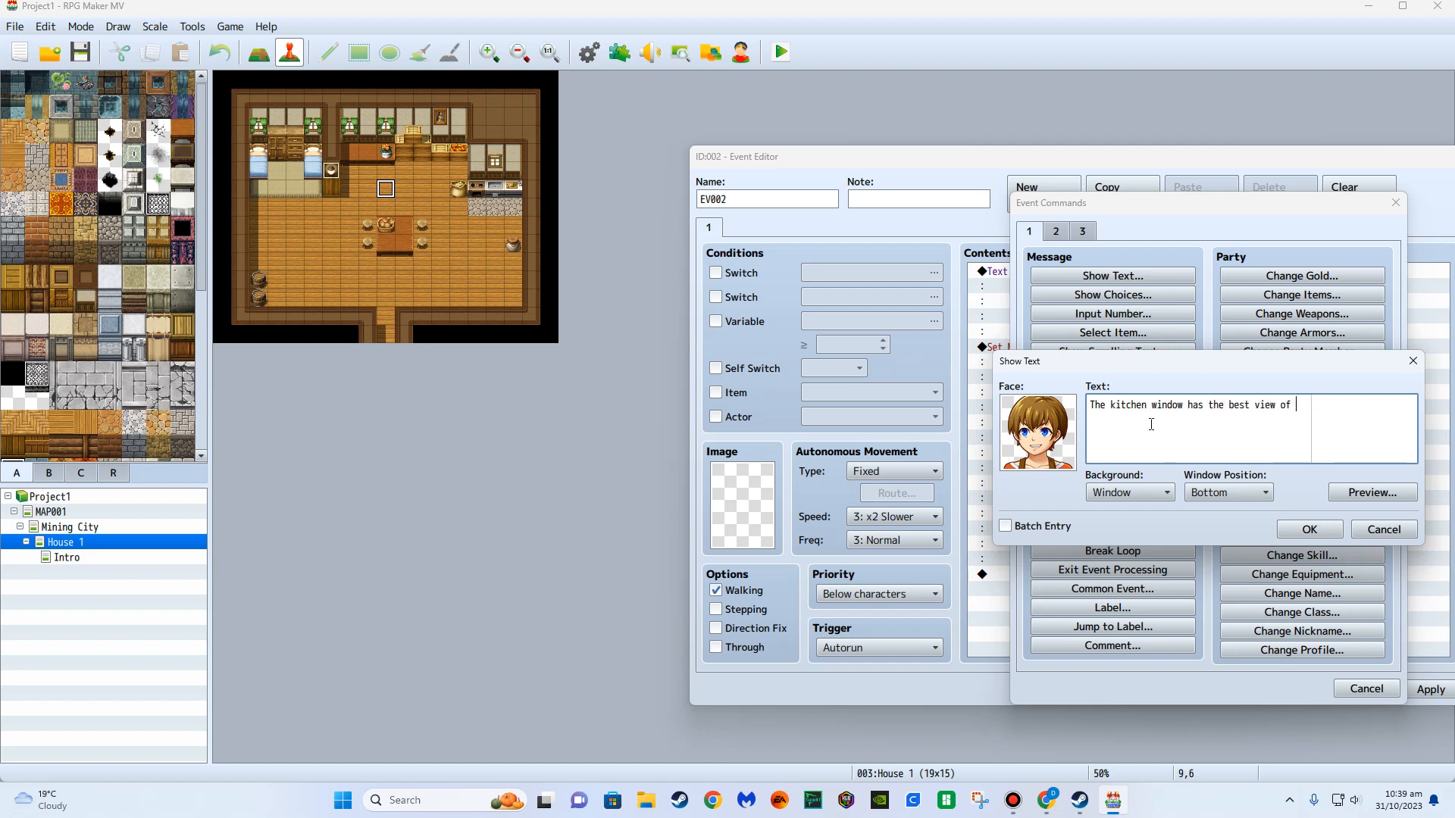
pyautogui.write('the town')
pyautogui.click(1364, 492)
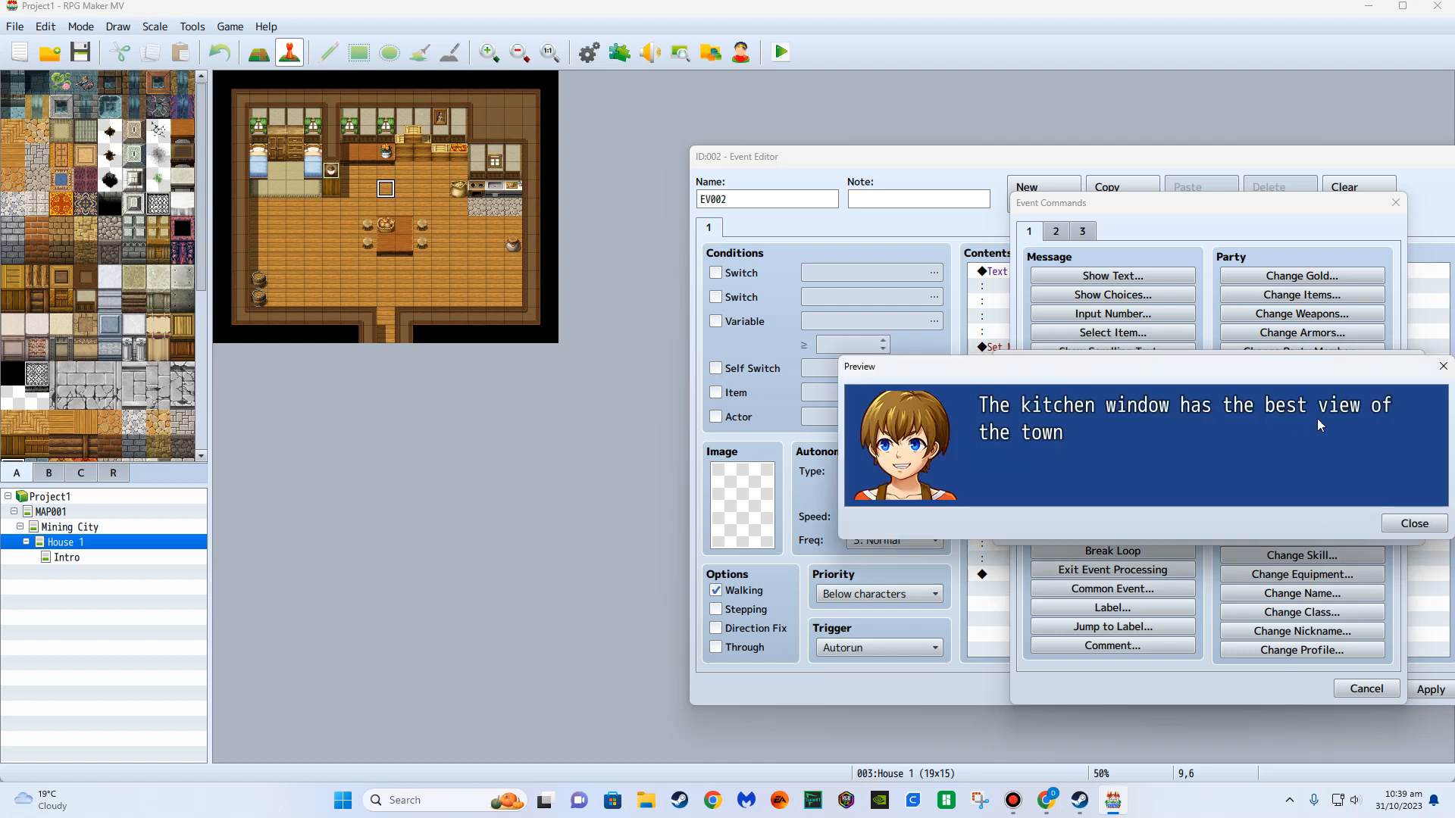
pyautogui.click(1419, 523)
pyautogui.click(1140, 420)
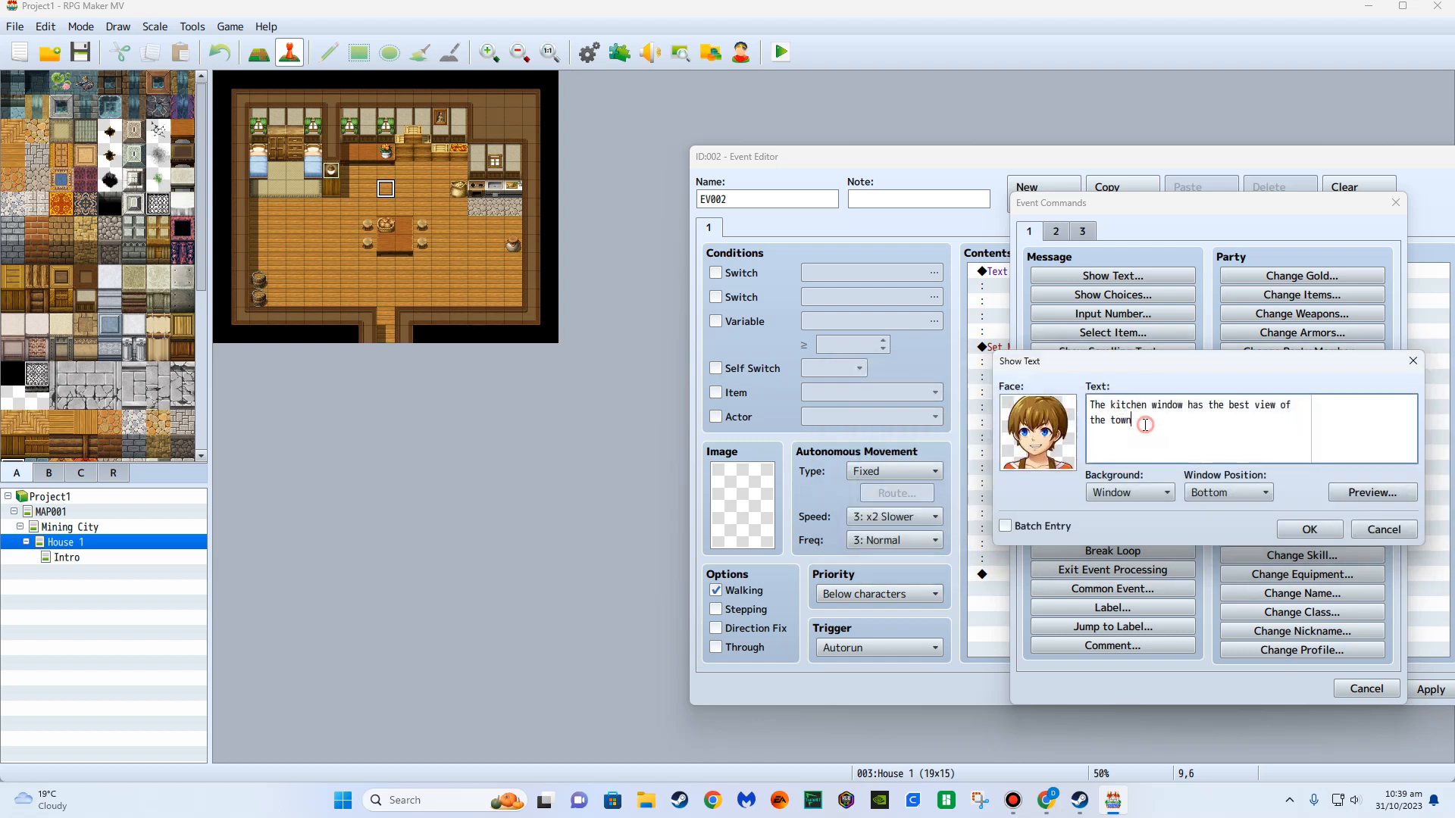
pyautogui.write('.')
# Insert the colour code \C[5] directly before "kitchen" and preview the message.
pyautogui.rightClick(1110, 414)
pyautogui.click(1137, 382)
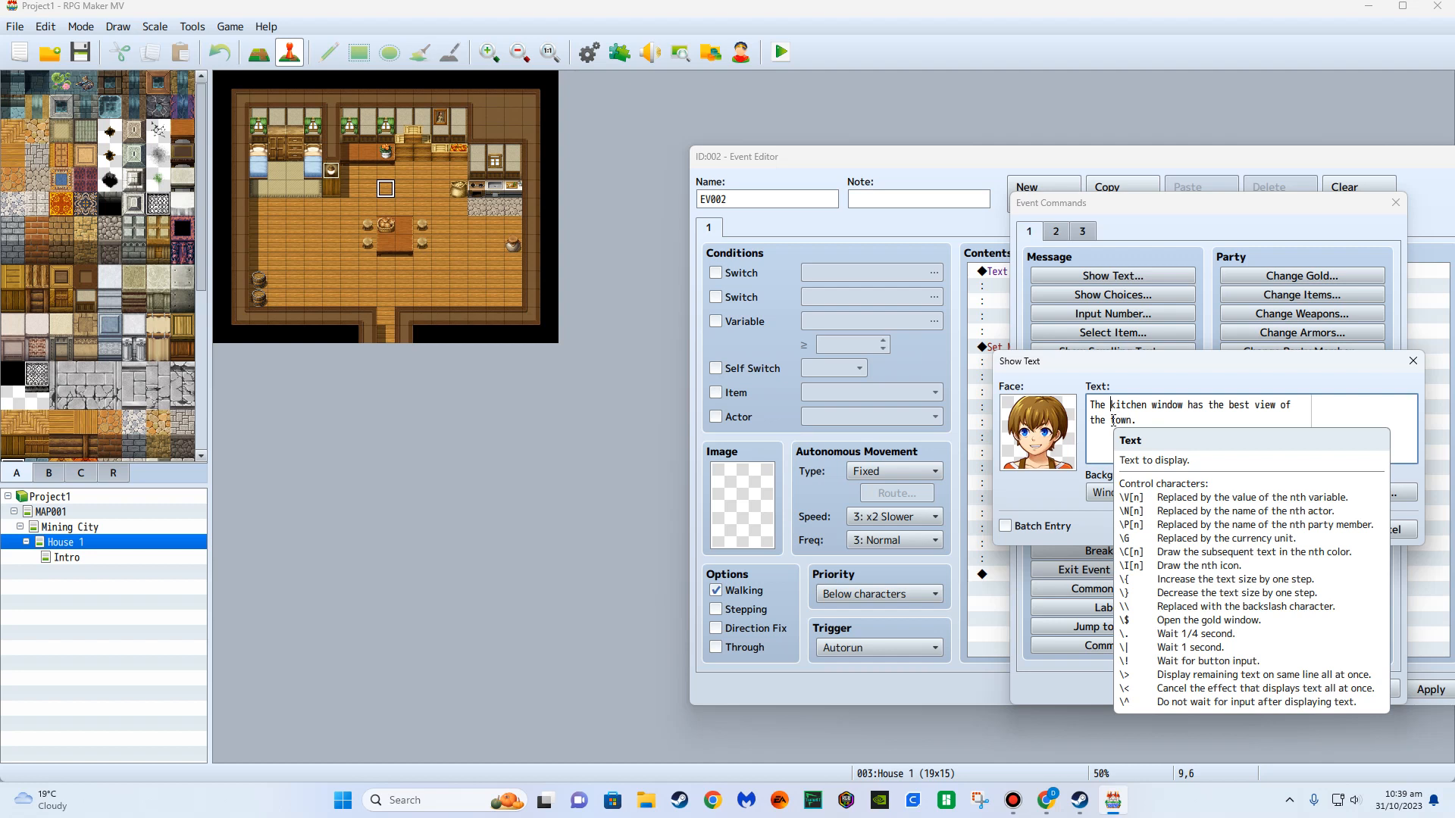
pyautogui.write('\\C[')
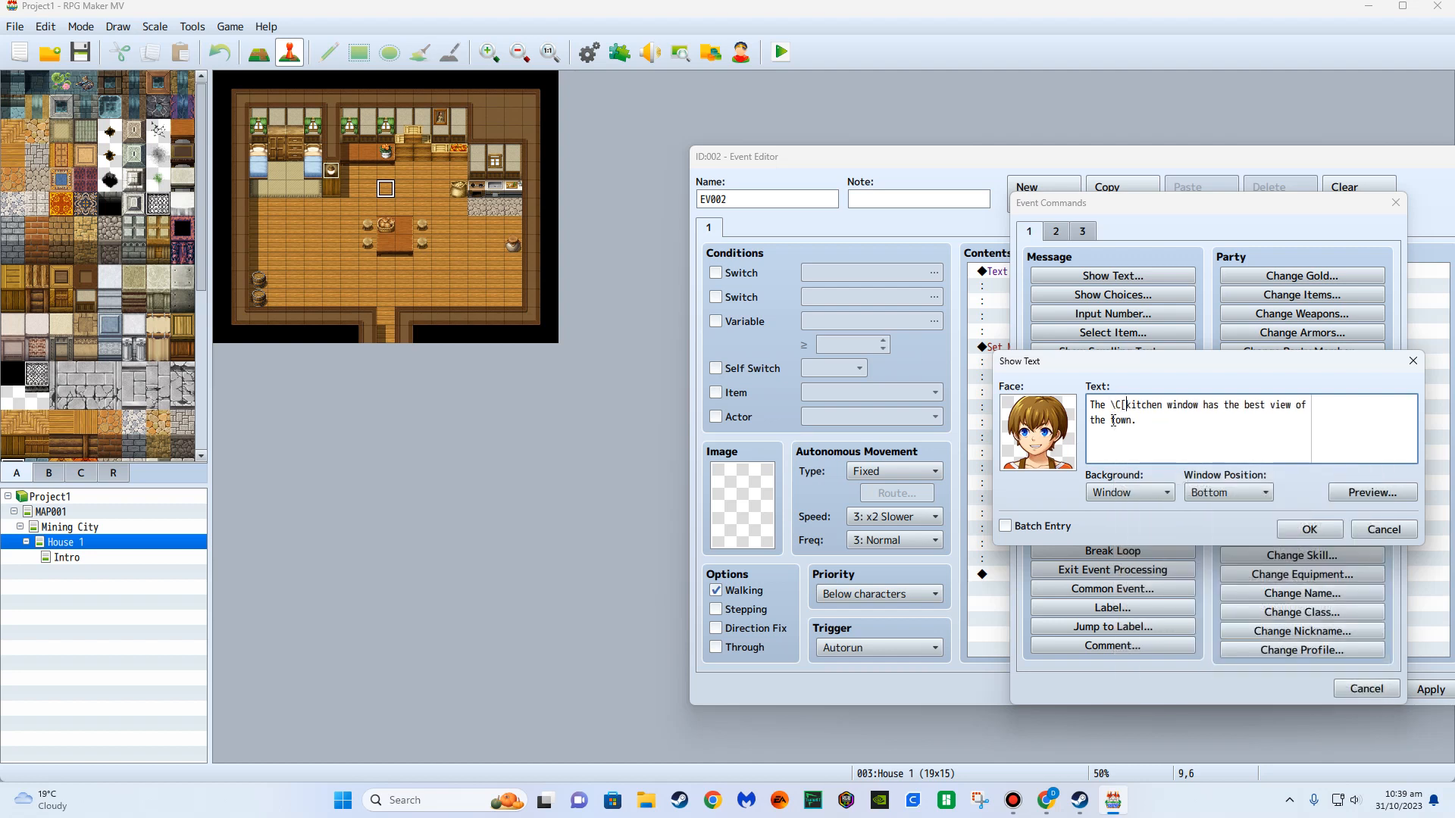
pyautogui.write('5]')
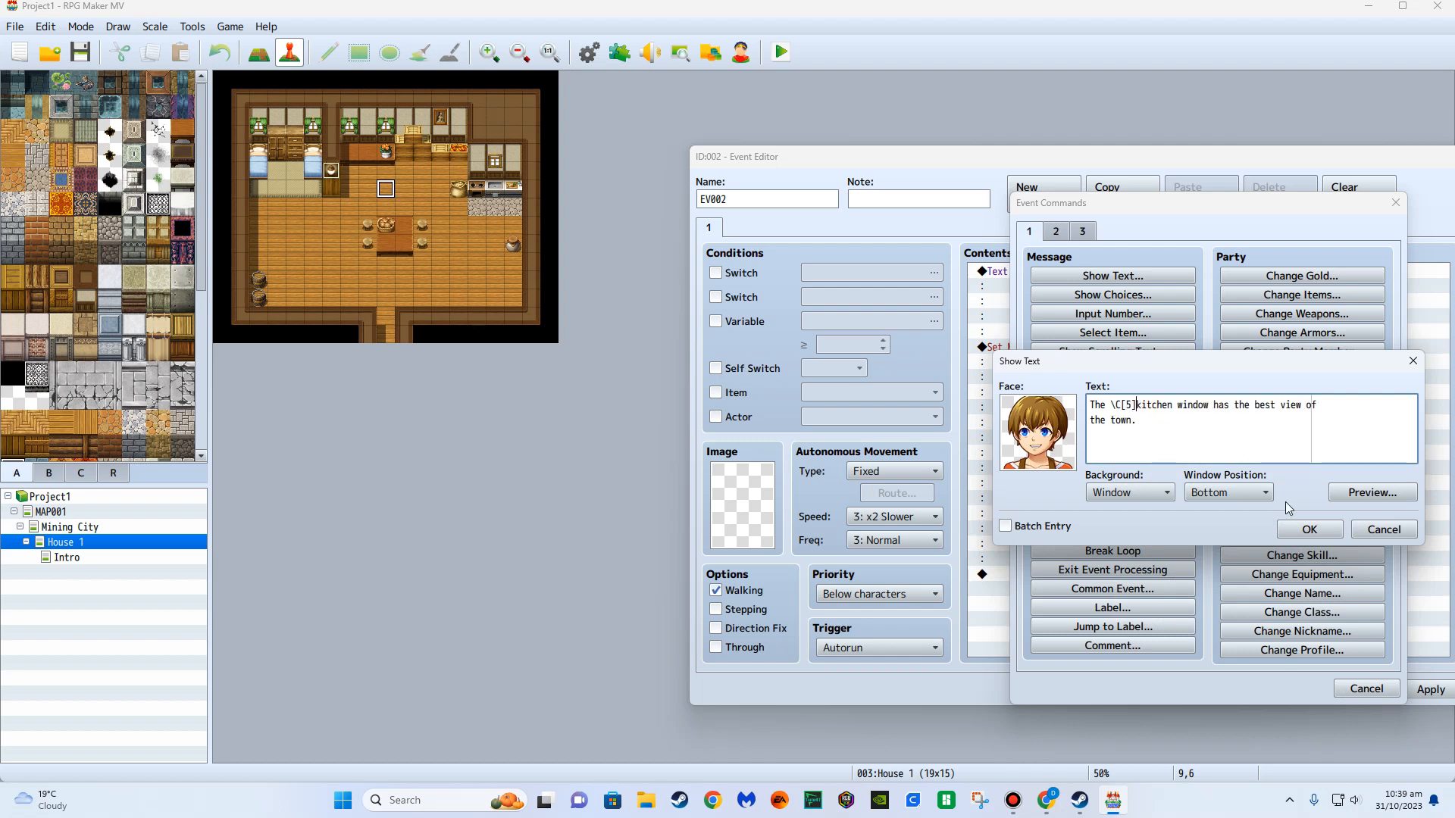
pyautogui.click(1371, 492)
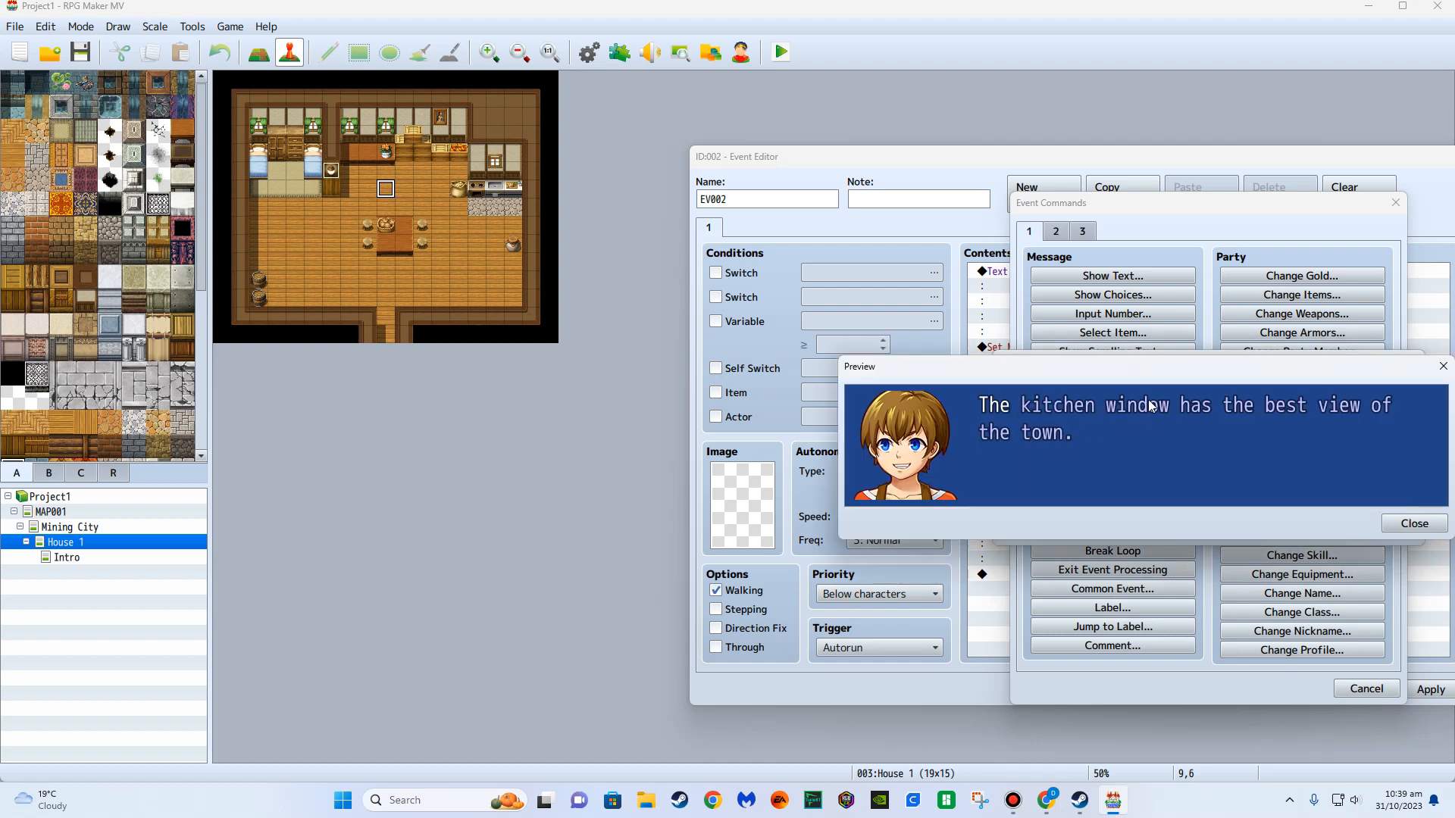
pyautogui.click(1413, 523)
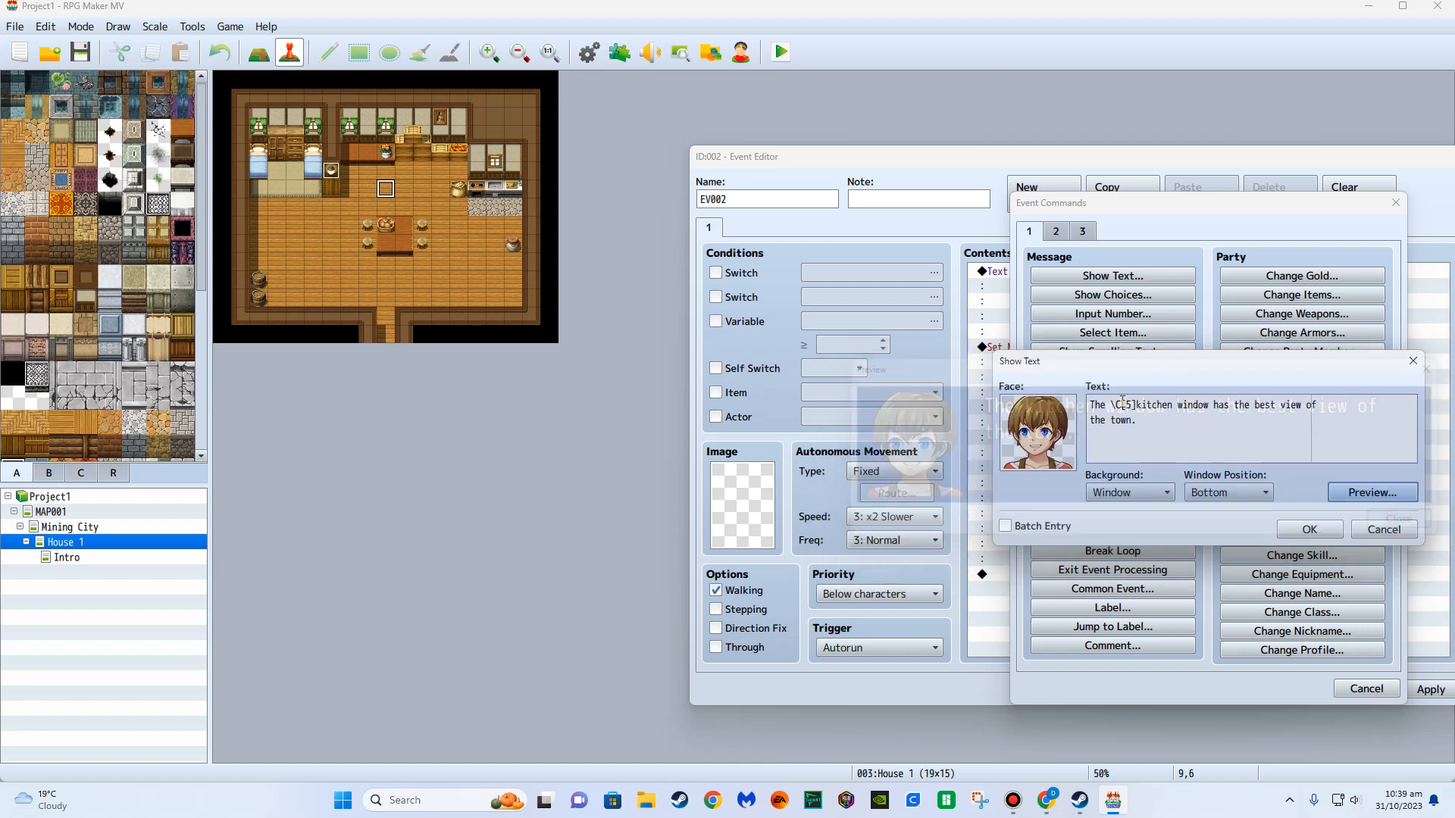
# Copy the \C[5] code to directly after "window" and preview the message.
pyautogui.moveTo(1138, 409); pyautogui.dragTo(1112, 406)
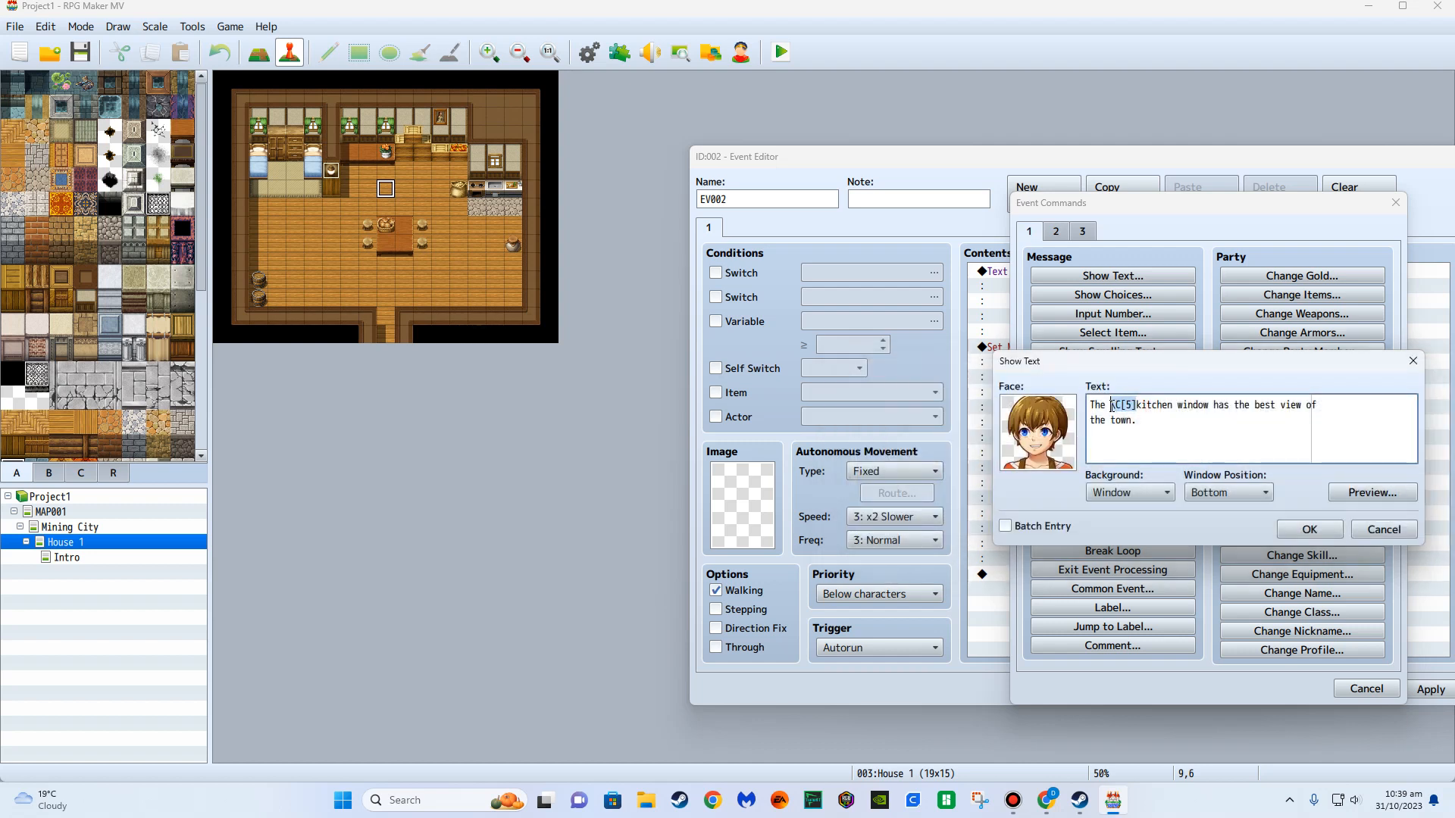
pyautogui.hotkey('ctrl', 'c')
pyautogui.click(1209, 407)
pyautogui.hotkey('ctrl', 'v')
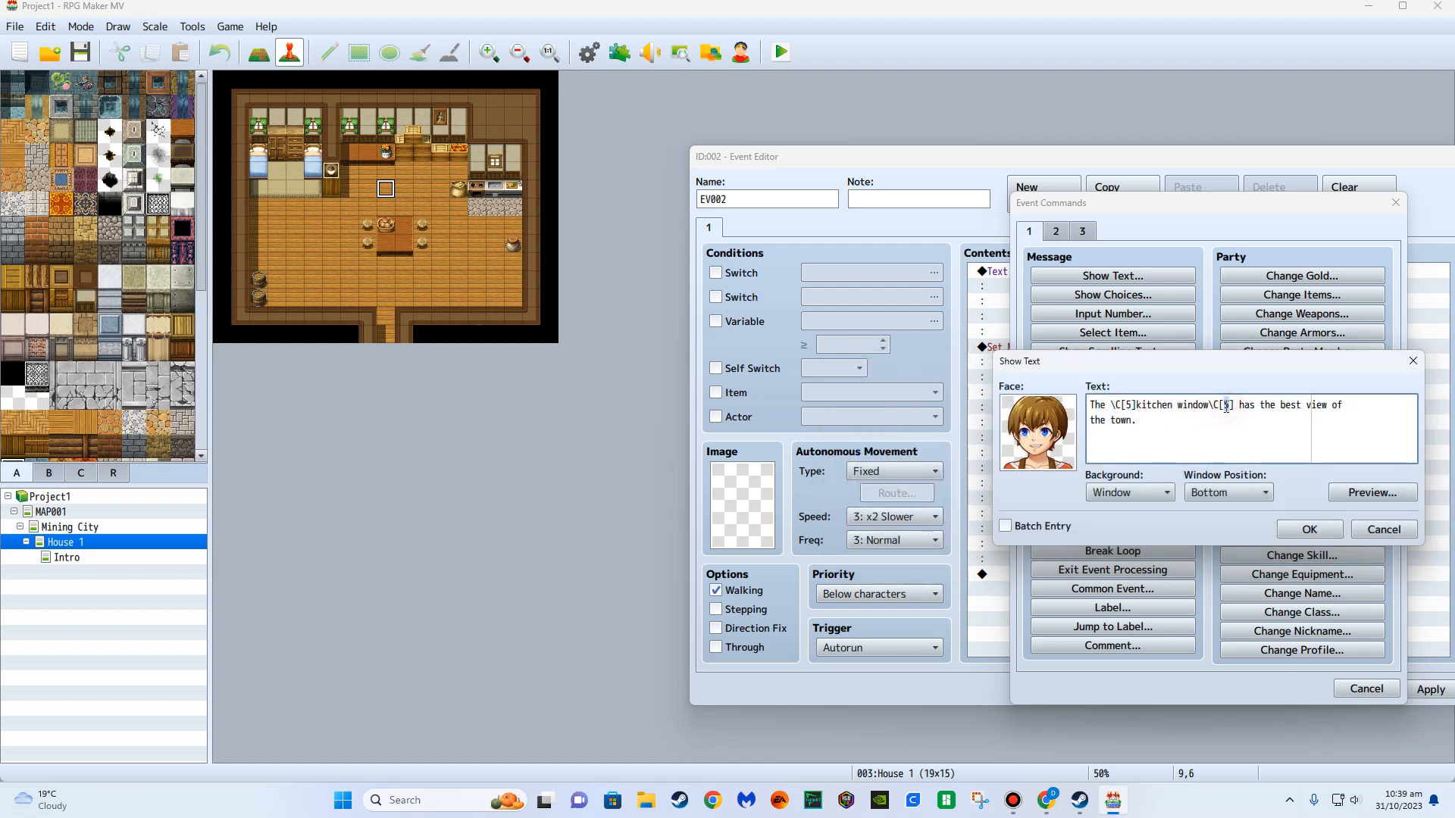
pyautogui.click(1360, 494)
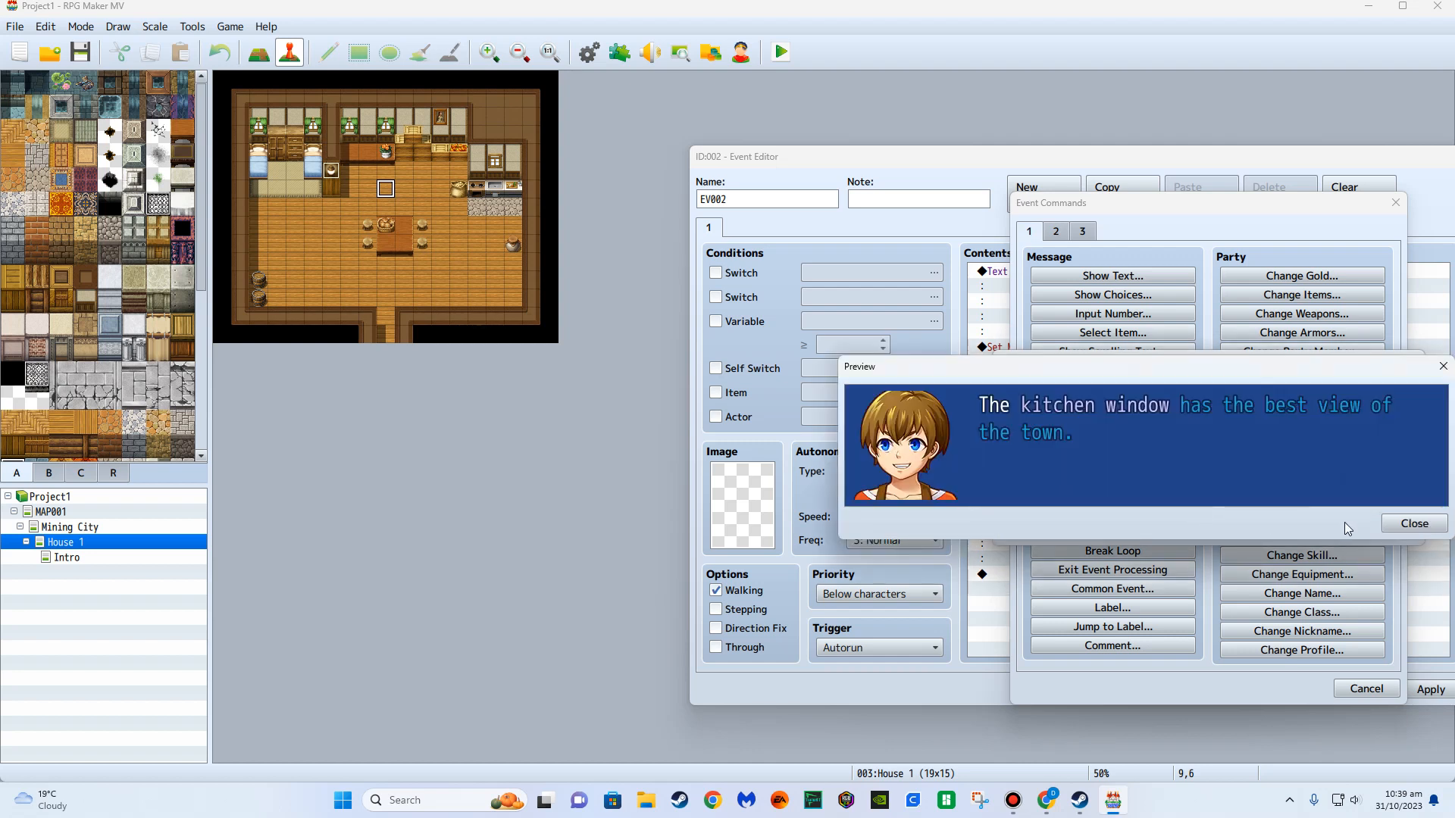
pyautogui.click(1414, 523)
# Change the colour code after "window" to \C[0], preview the message, and accept the text command and the event.
pyautogui.doubleClick(1227, 405)
pyautogui.click(1371, 492)
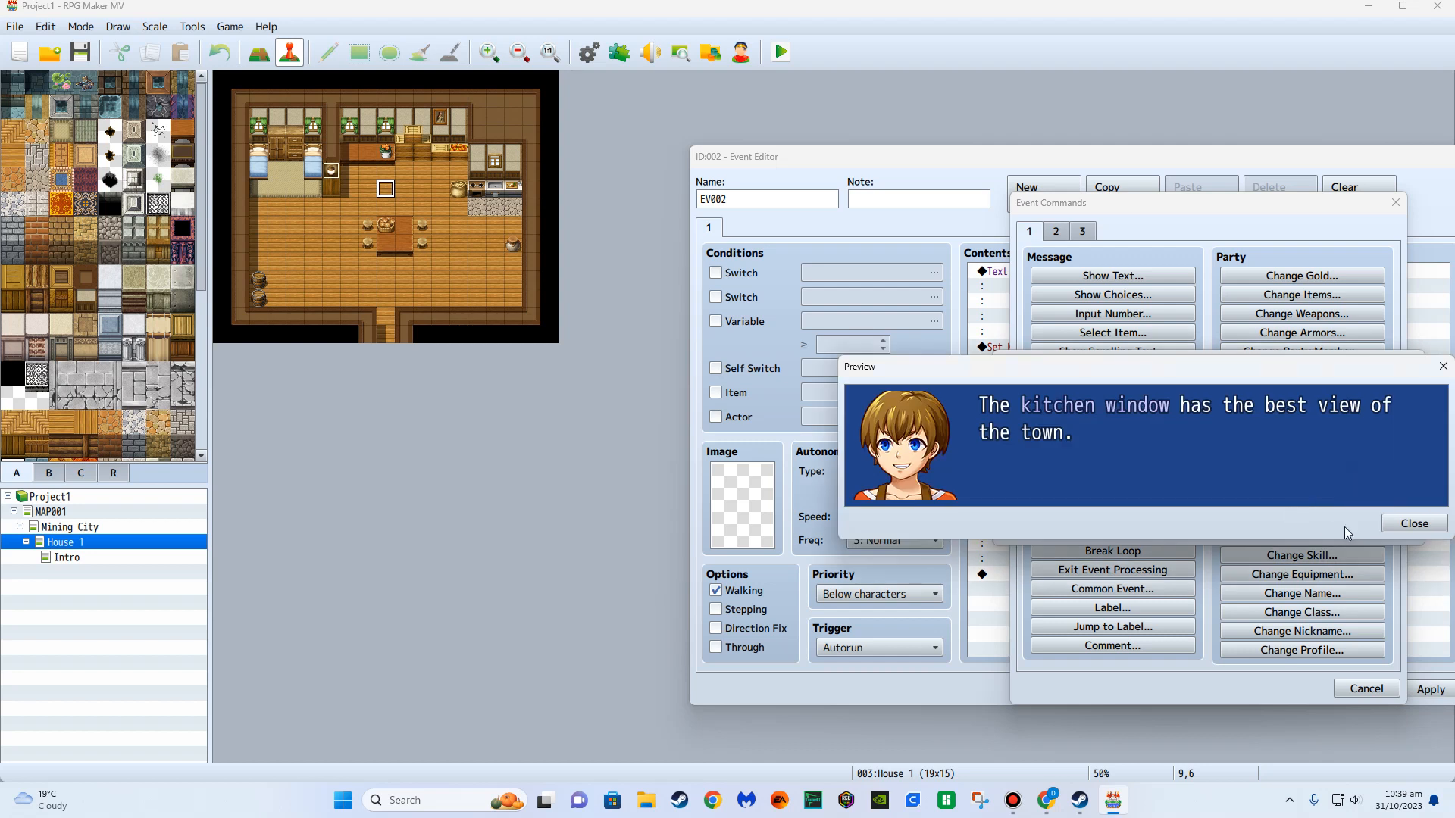
pyautogui.click(1402, 523)
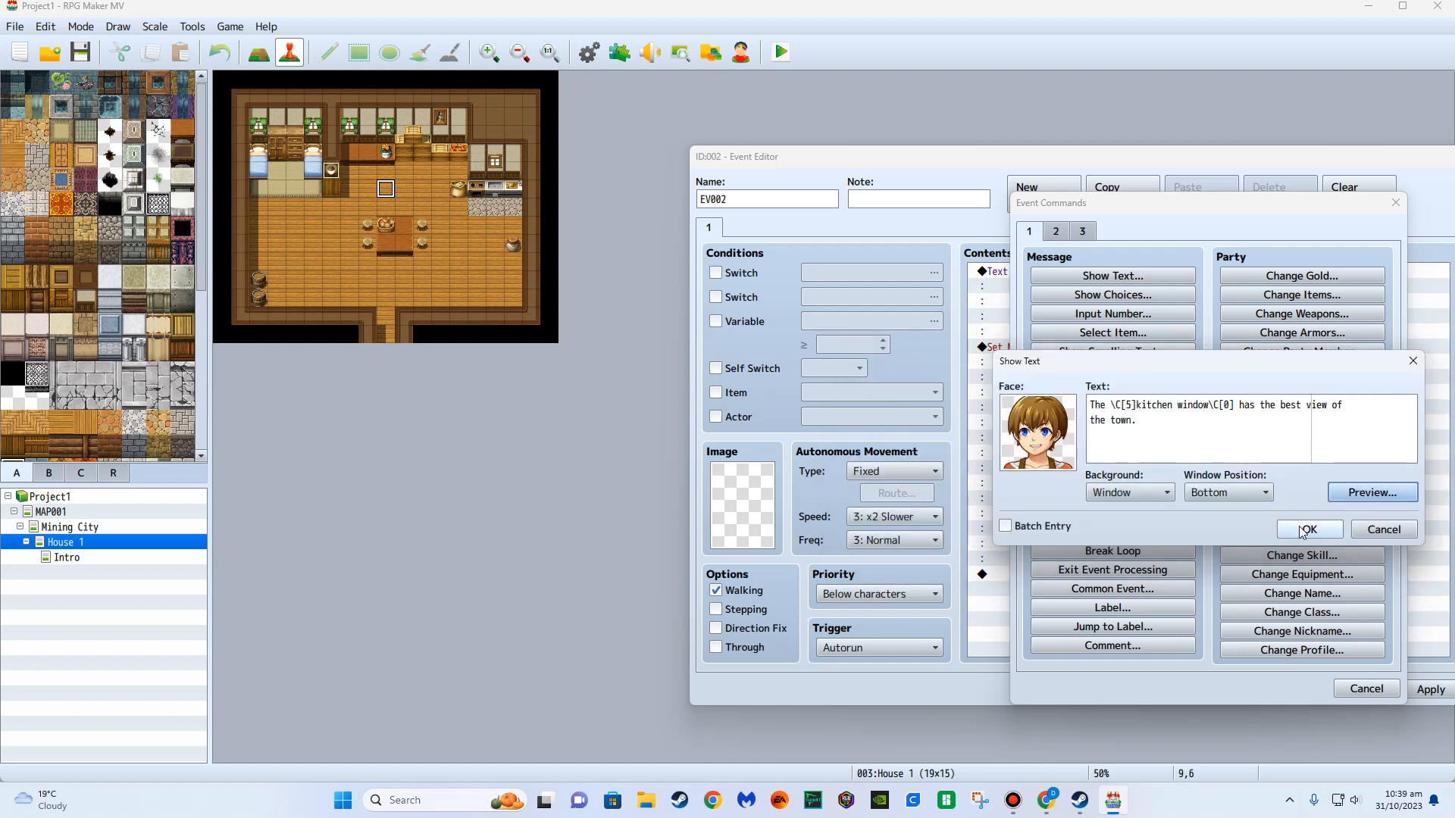
pyautogui.click(1299, 529)
pyautogui.click(1118, 620)
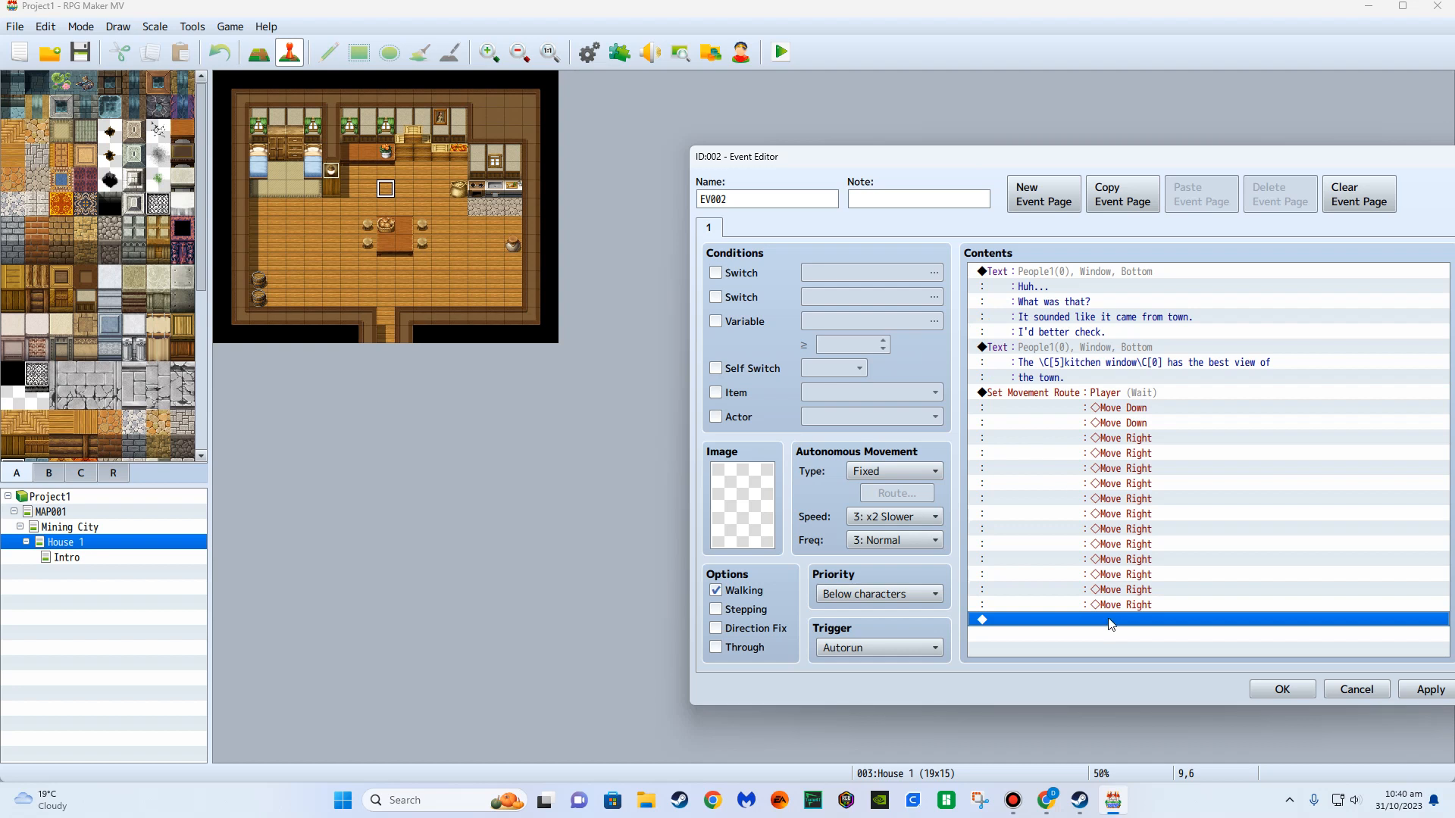
pyautogui.click(1279, 688)
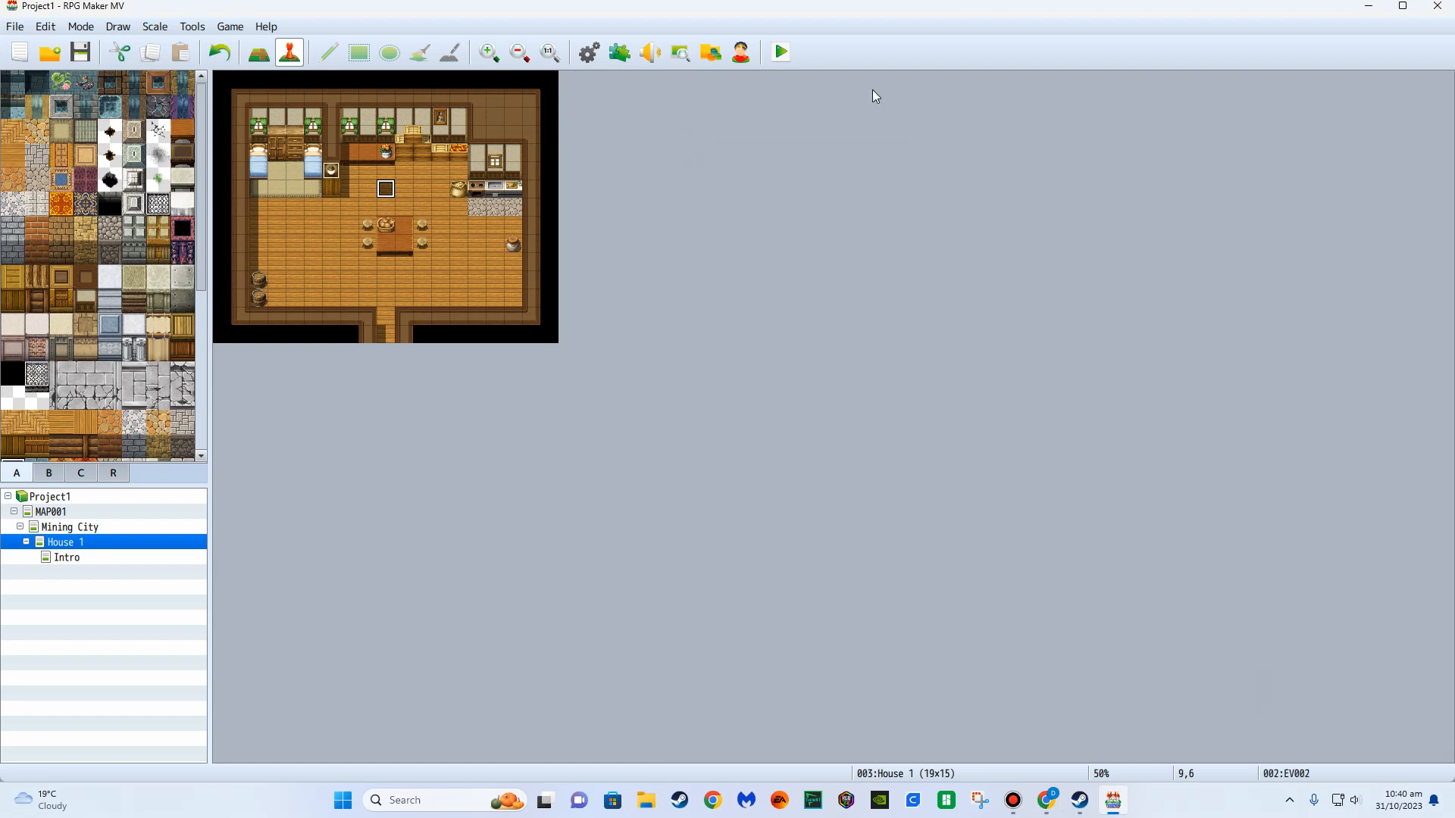
# Reopen the autorun event in House 1 to review its command list, and close it.
pyautogui.doubleClick(386, 171)
pyautogui.click(1104, 120)
pyautogui.doubleClick(385, 188)
pyautogui.click(1105, 119)
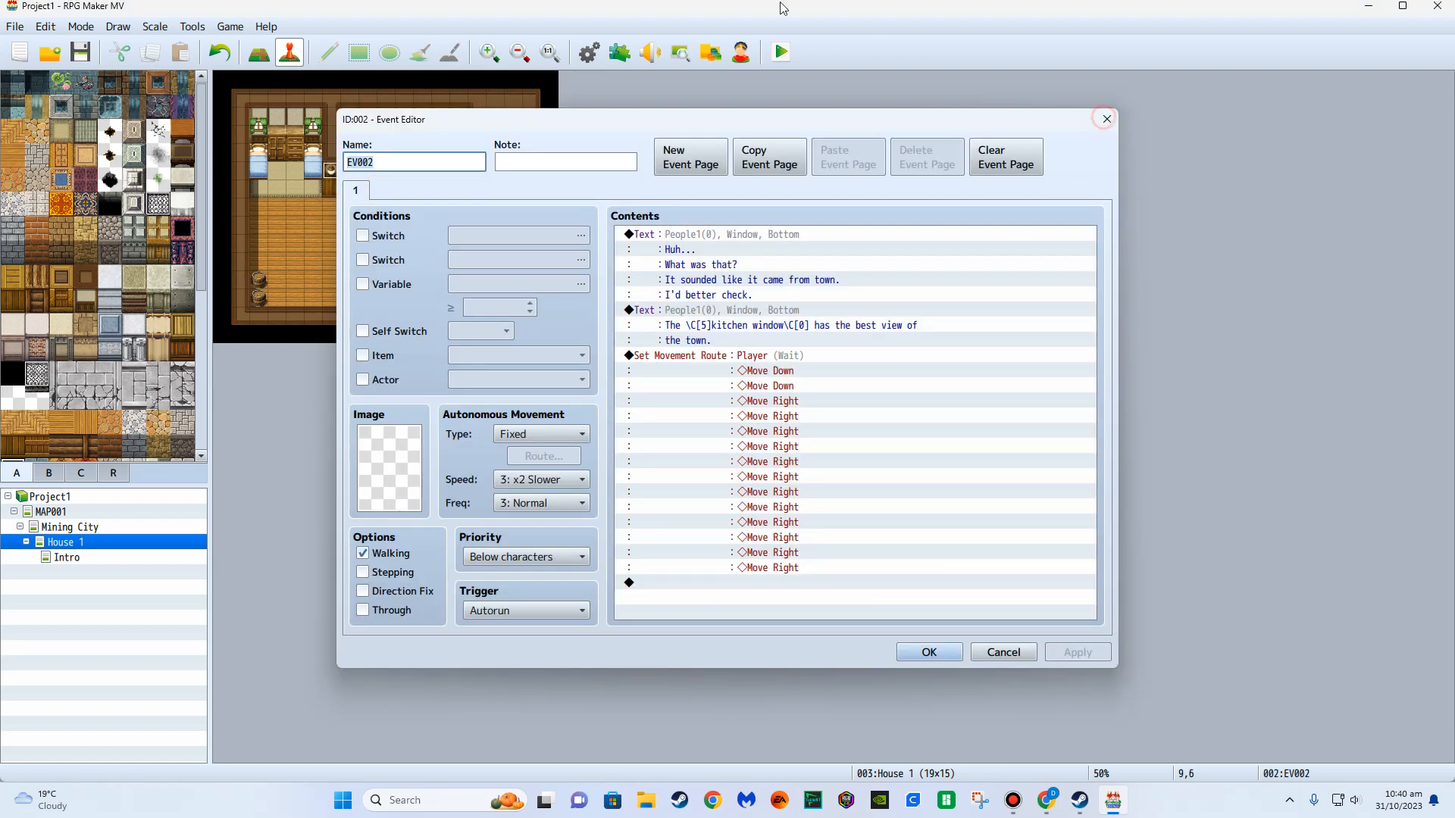
# Playtest a new game and go through the Intro and name entry to reach the House 1 cutscene.
pyautogui.click(783, 51)
pyautogui.click(663, 421)
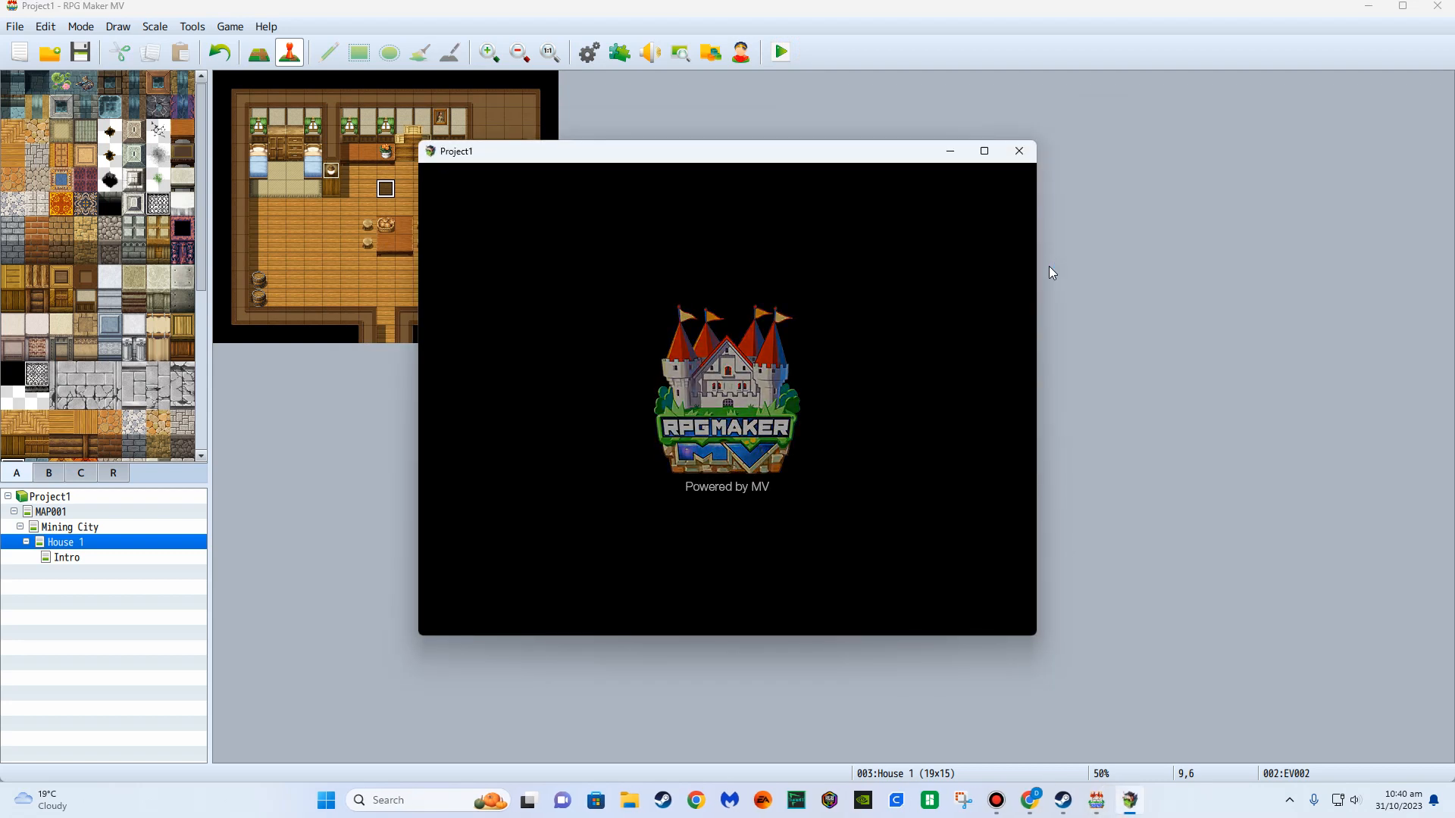
pyautogui.press('Return')
pyautogui.press('Return')
pyautogui.press('Return')
pyautogui.press('Return')
pyautogui.press('Return')
pyautogui.press('Up')
pyautogui.press('Left')
pyautogui.press('Return')
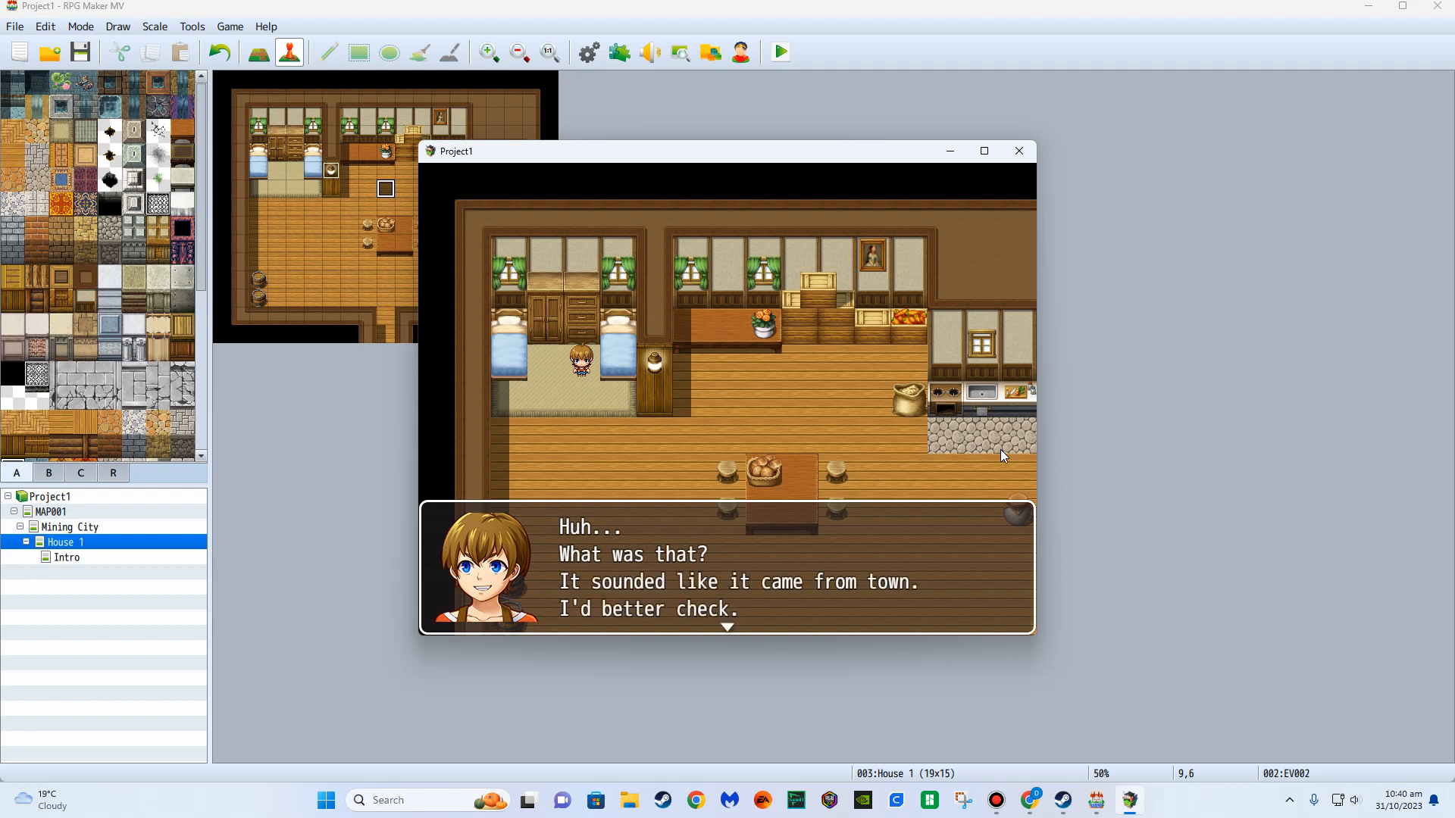
# Advance both cutscene messages, watch the player's walk to the kitchen, and close the playtest.
pyautogui.press('Return')
pyautogui.press('Return')
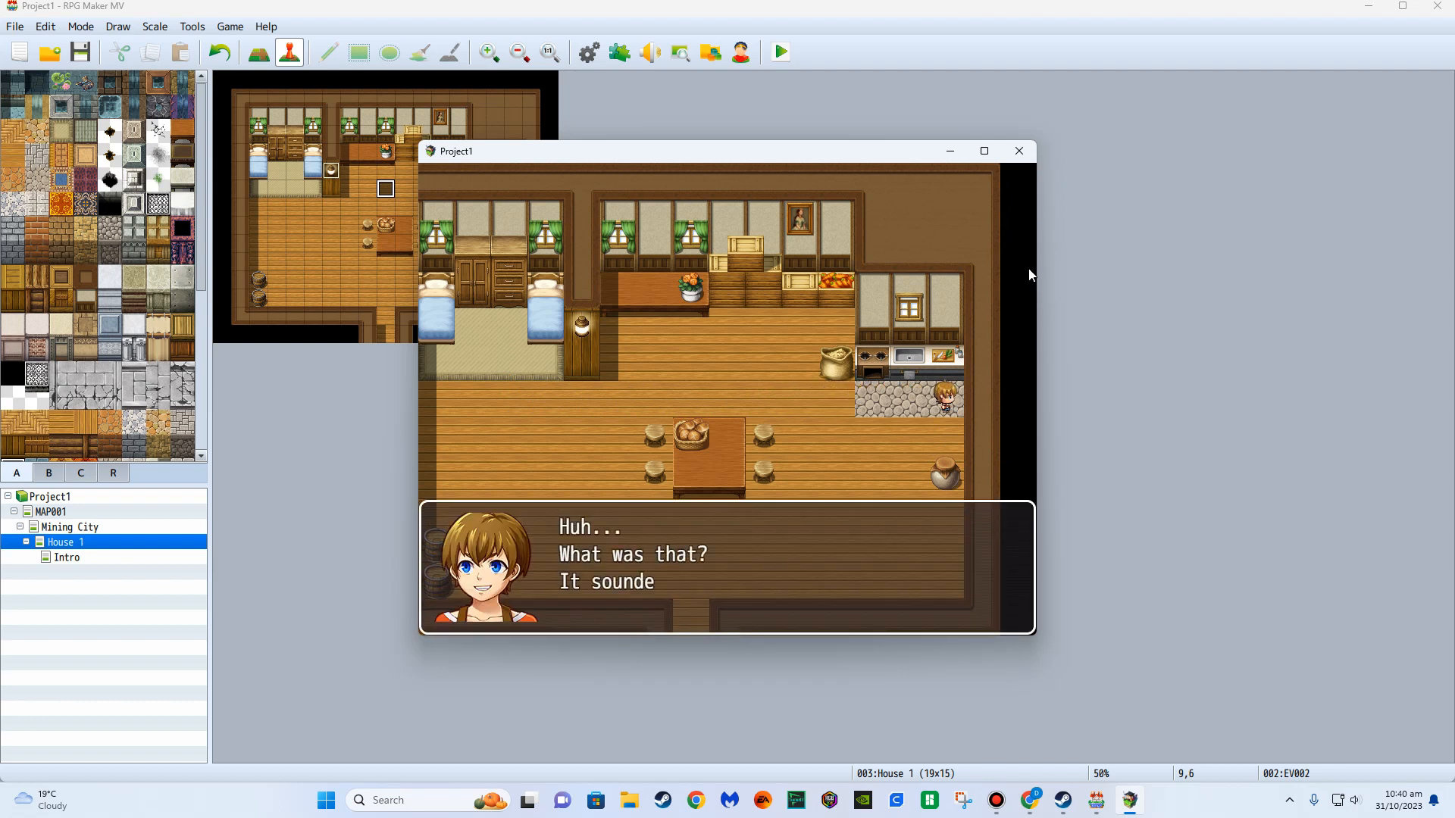
pyautogui.click(1019, 151)
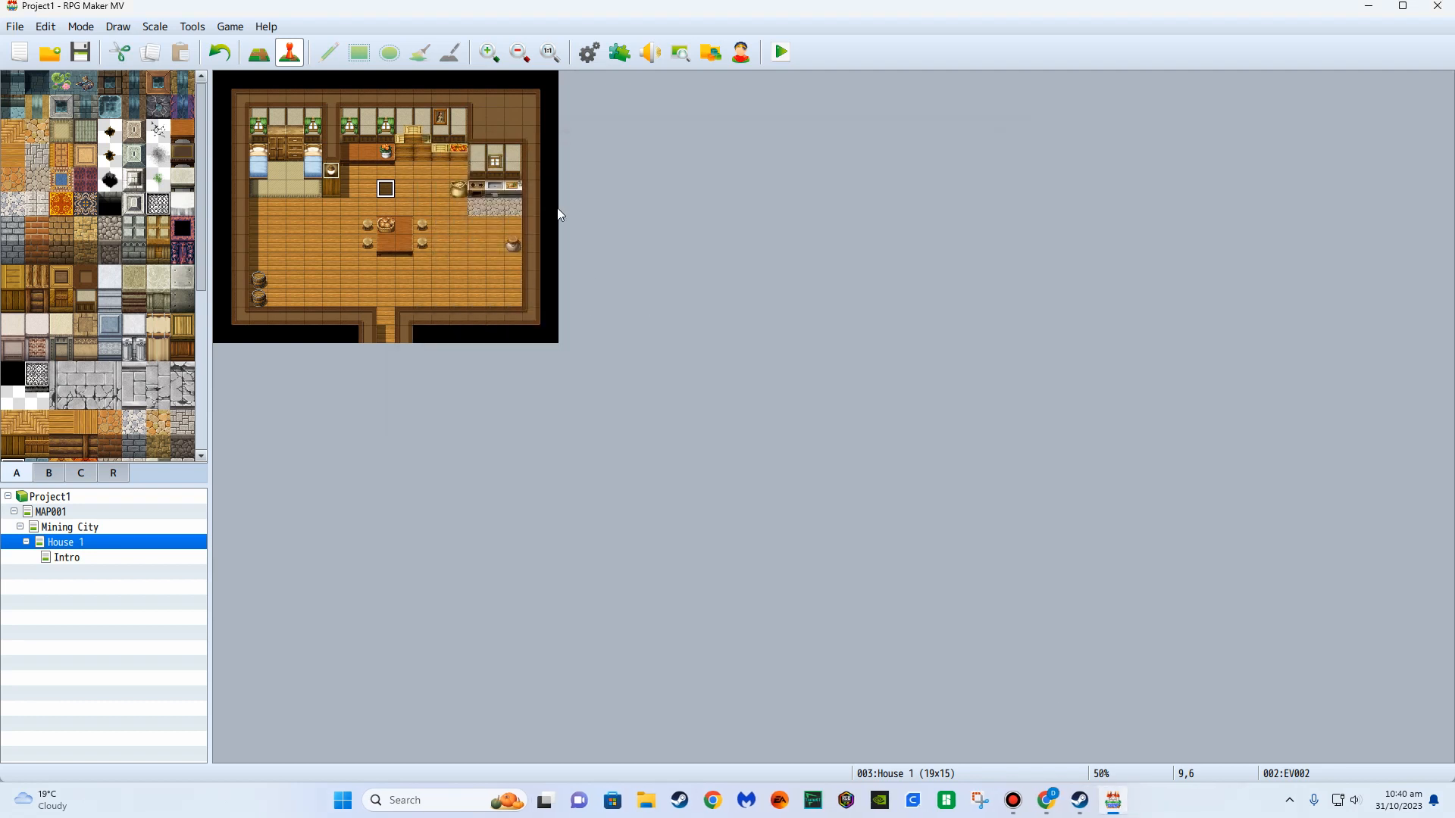
# Add a Fadeout Screen command after the movement route in House 1's autorun event.
pyautogui.doubleClick(387, 189)
pyautogui.doubleClick(759, 585)
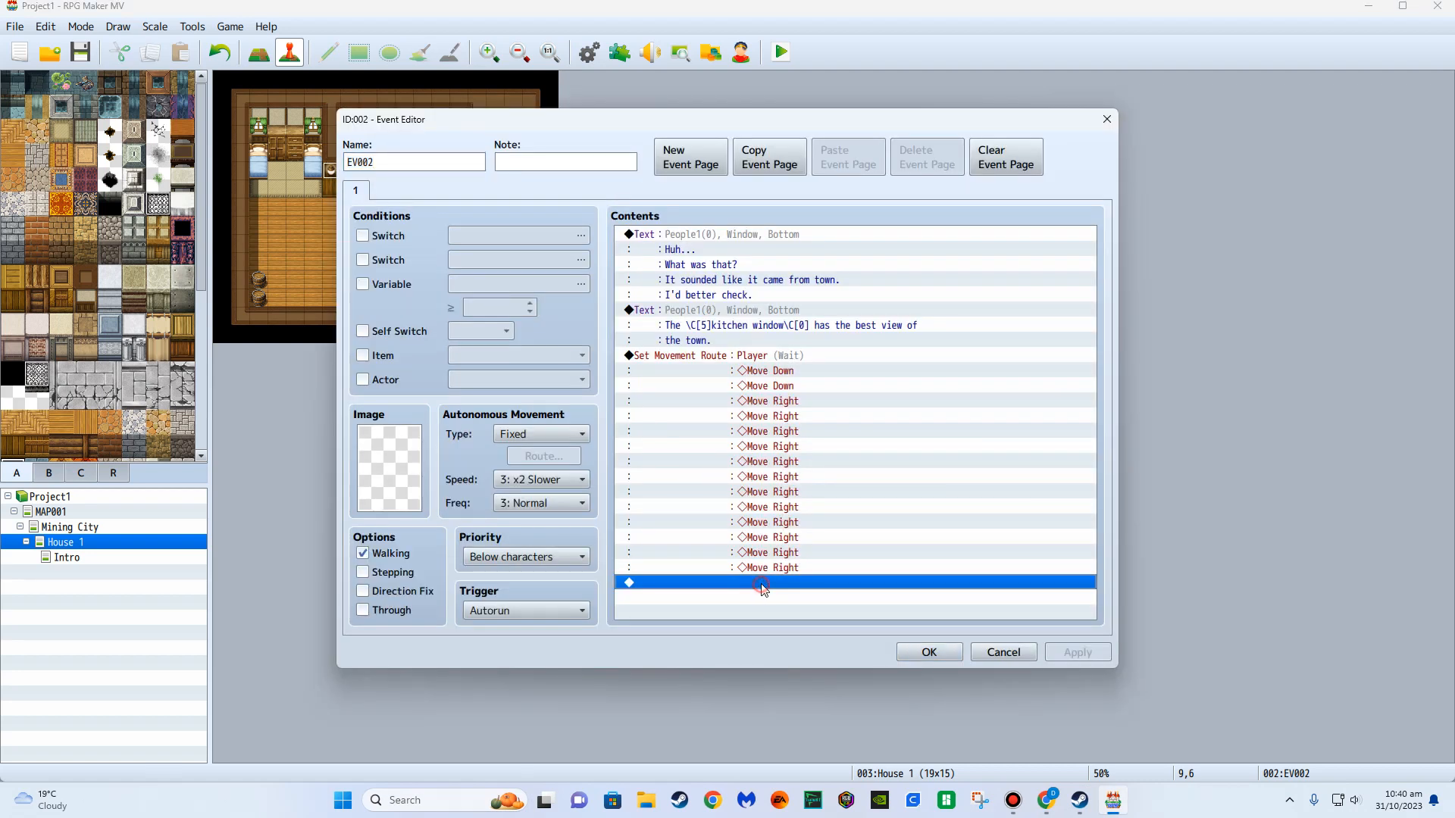
pyautogui.click(704, 197)
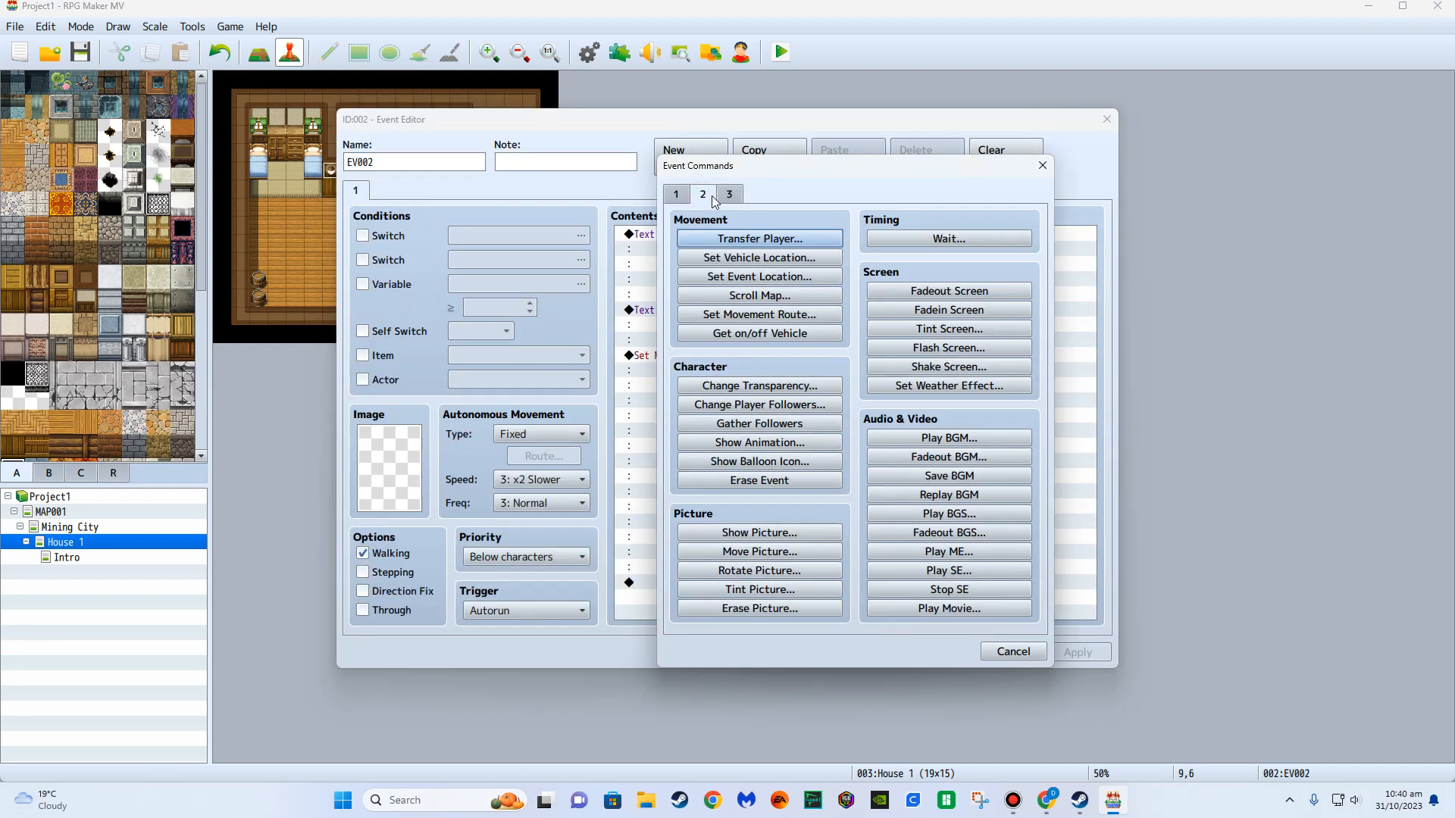
pyautogui.click(927, 295)
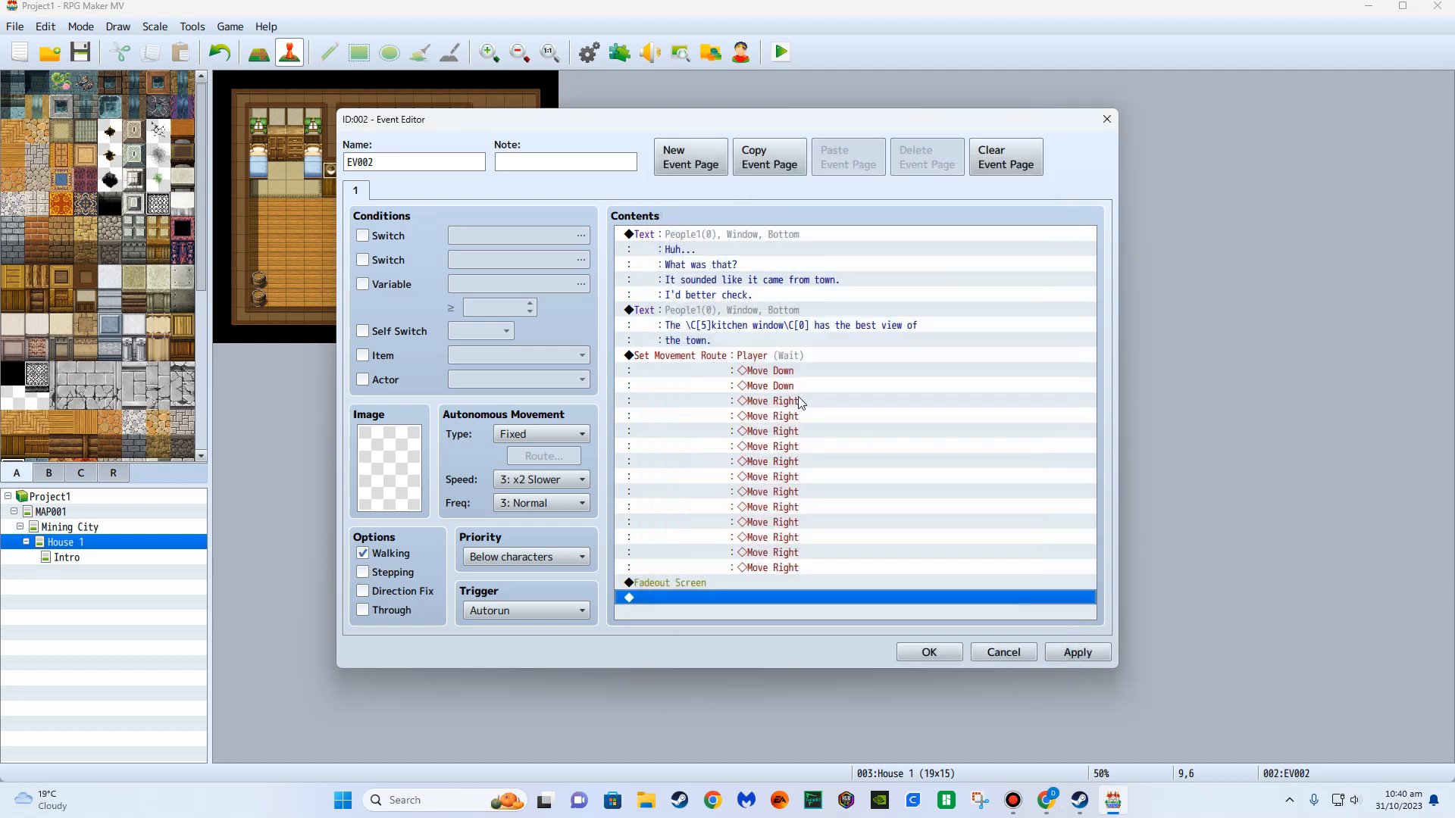
# Add a Change Actor Images command for actor 0001 with the People1(0) face and no character or battler image.
pyautogui.doubleClick(759, 599)
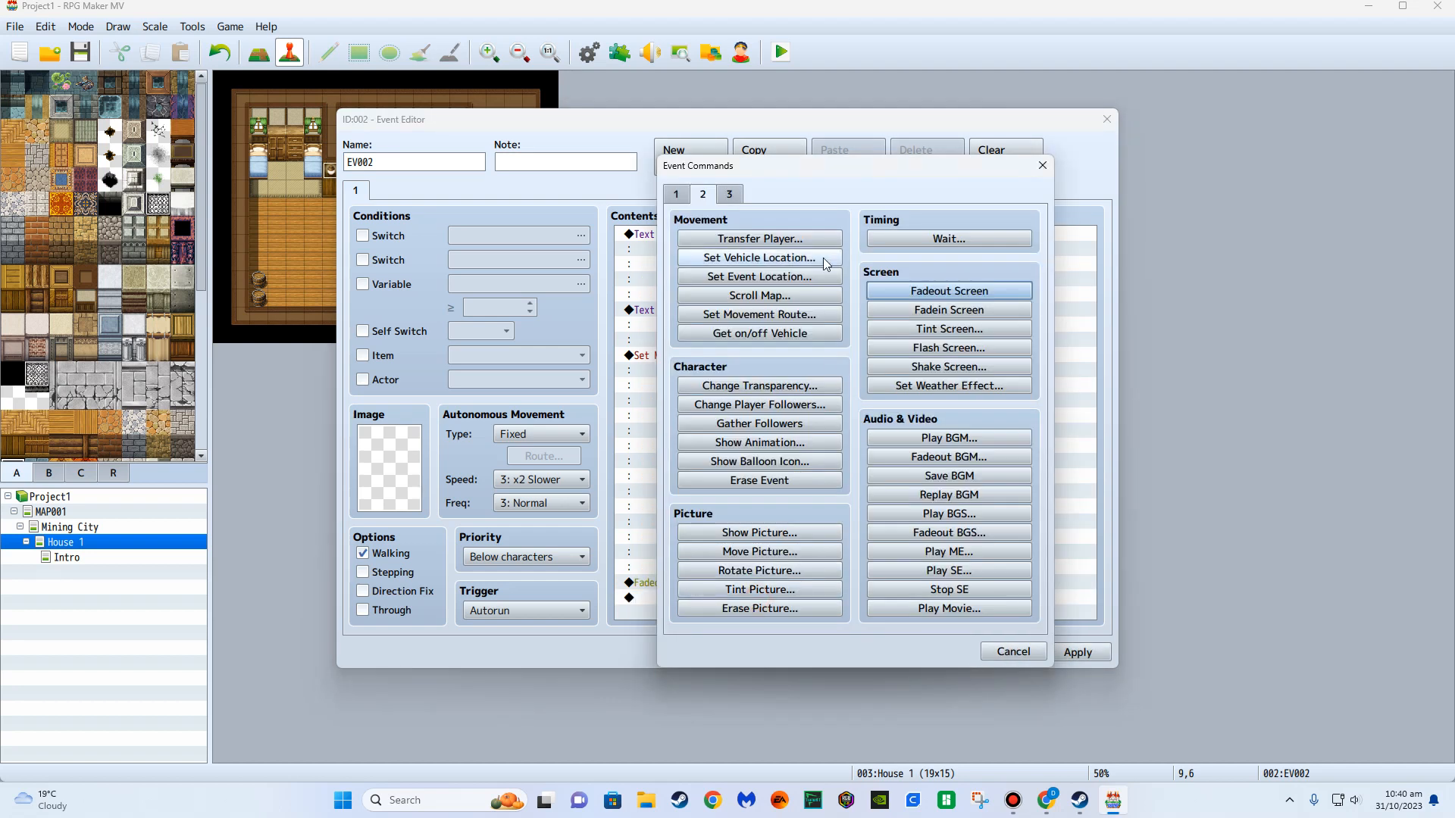
pyautogui.click(729, 194)
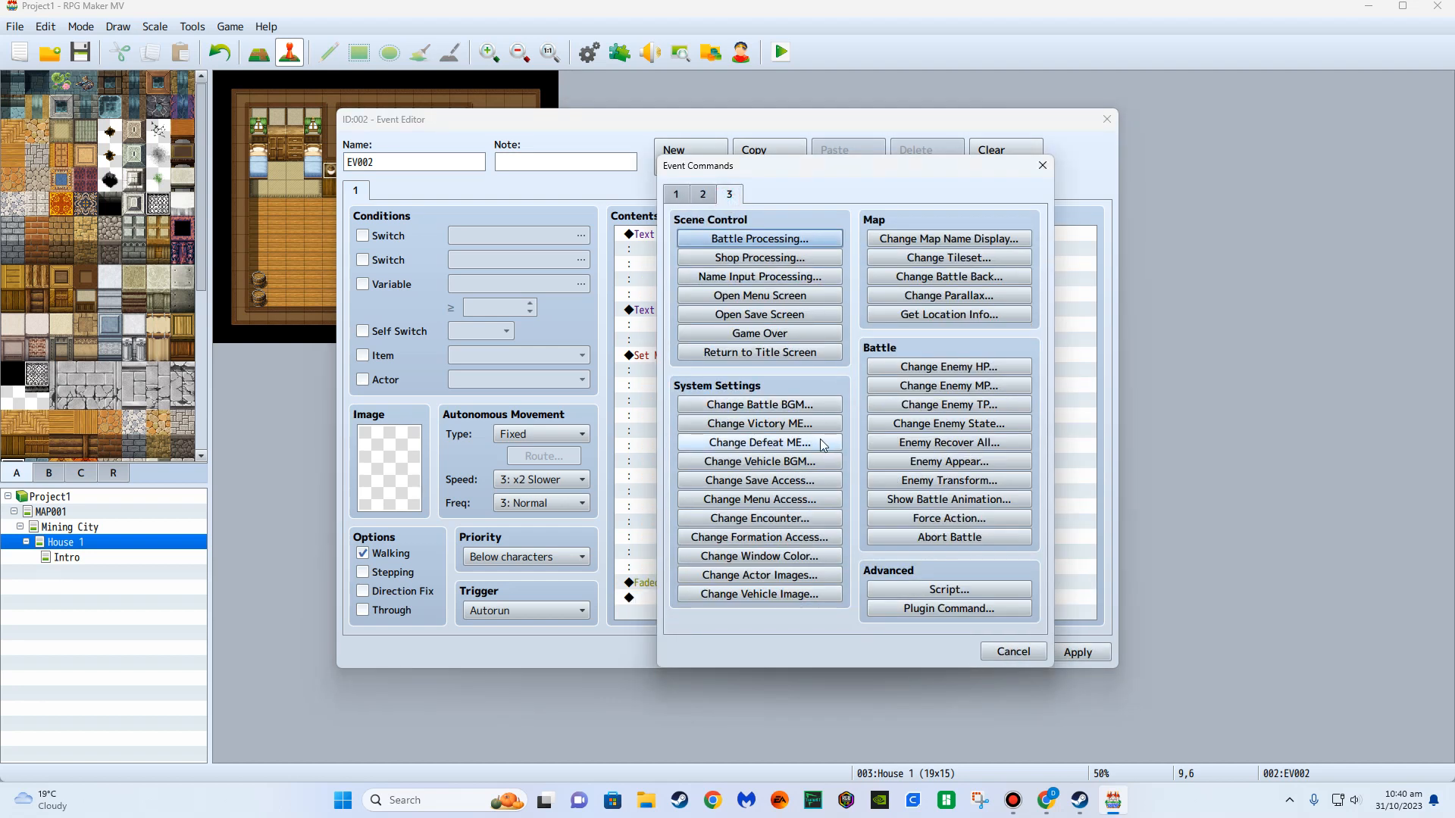
pyautogui.click(811, 576)
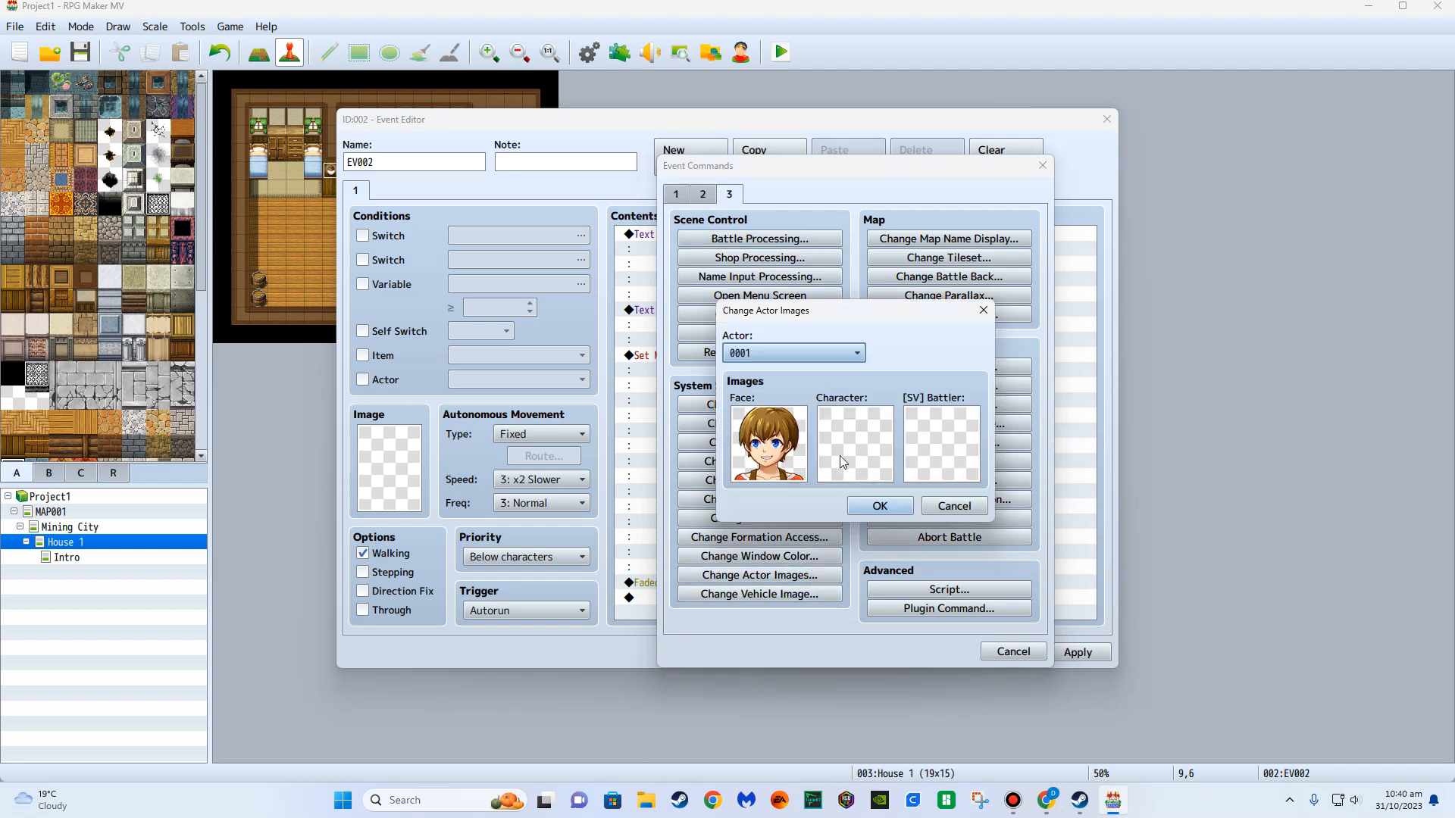
pyautogui.click(879, 505)
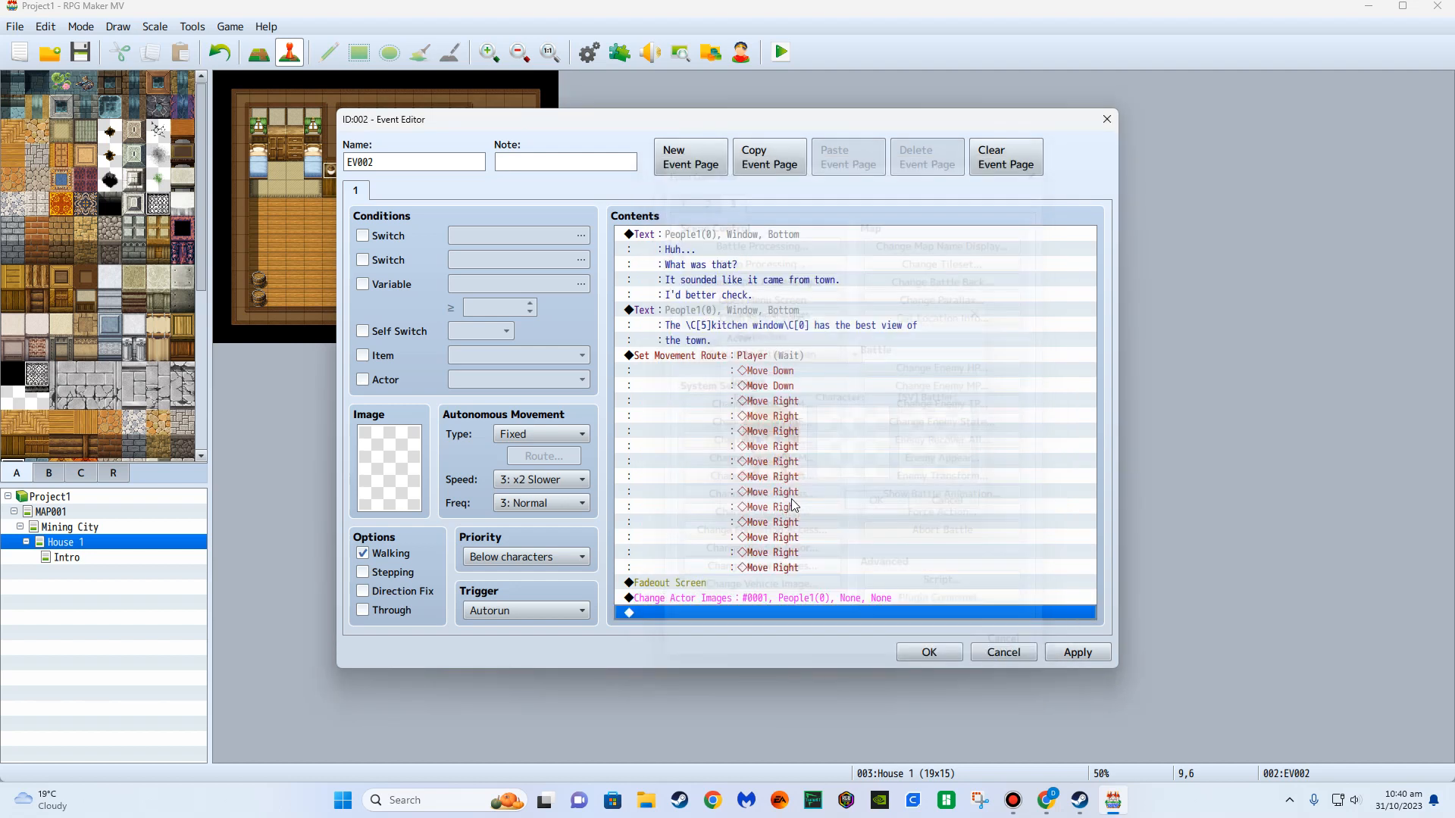
# Add a Transfer Player command to Mining City at (8,15) after the actor image change in House 1's autorun event.
pyautogui.doubleClick(821, 612)
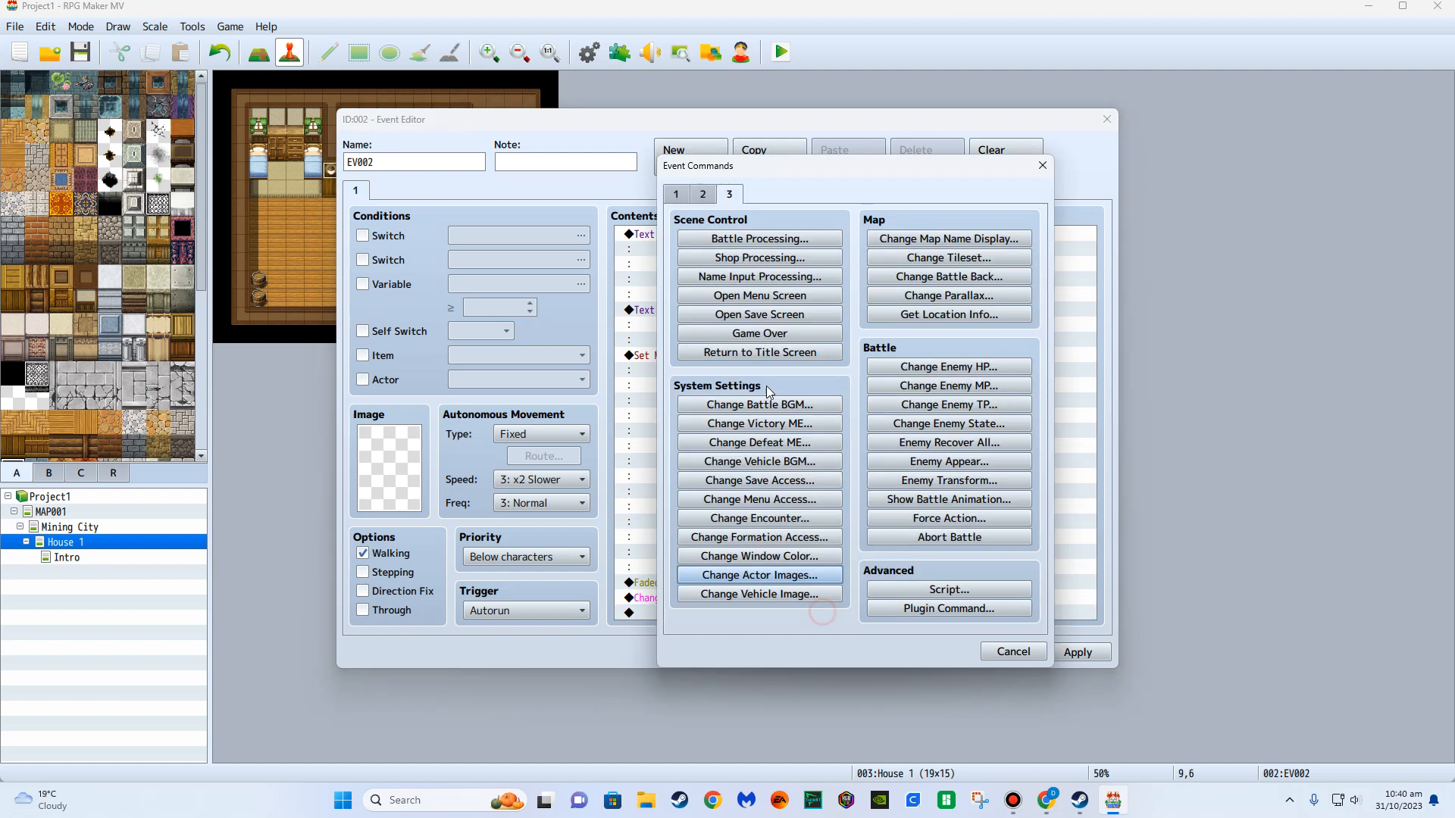
pyautogui.click(675, 194)
pyautogui.click(703, 194)
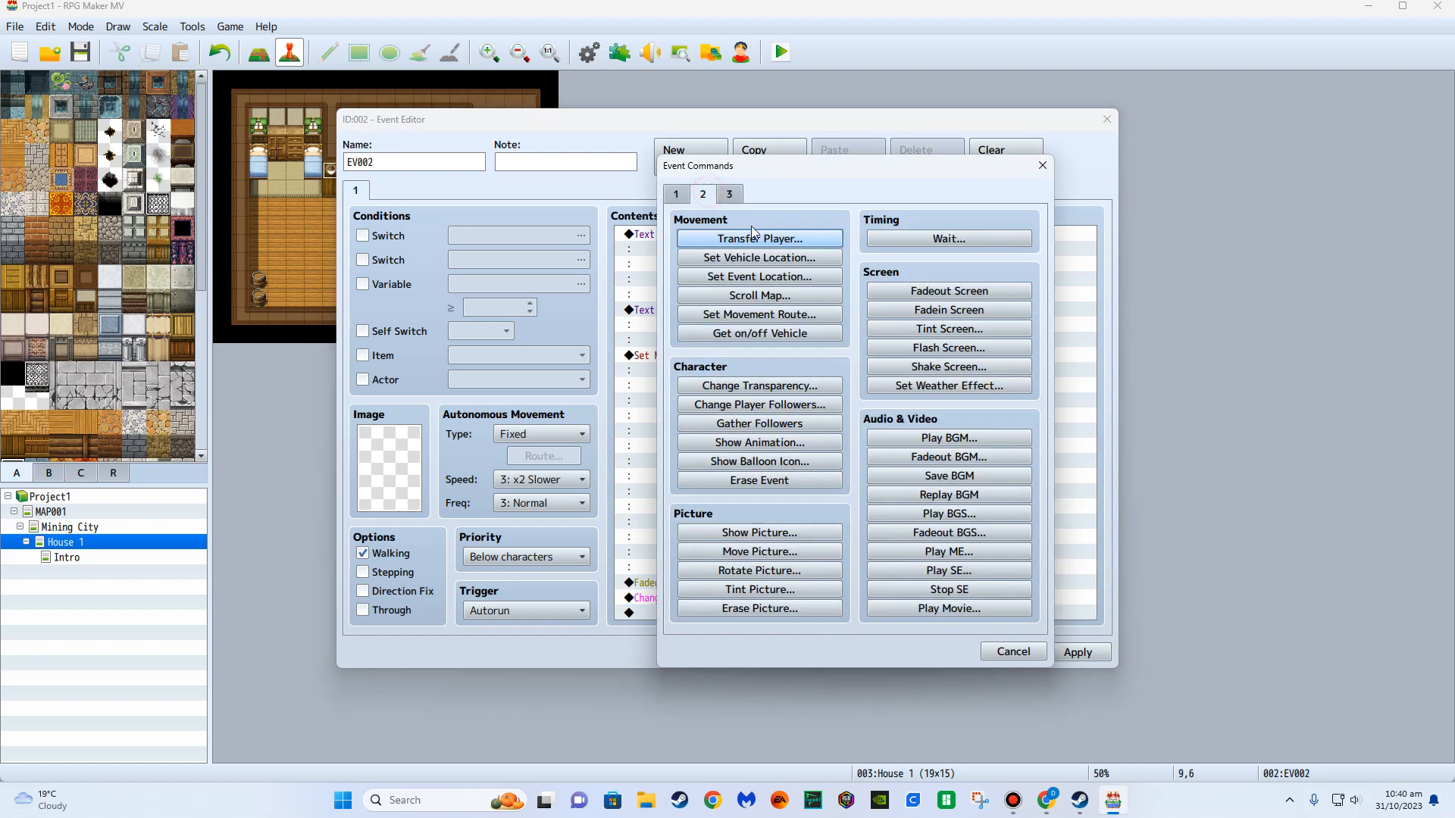
pyautogui.click(754, 236)
pyautogui.click(913, 357)
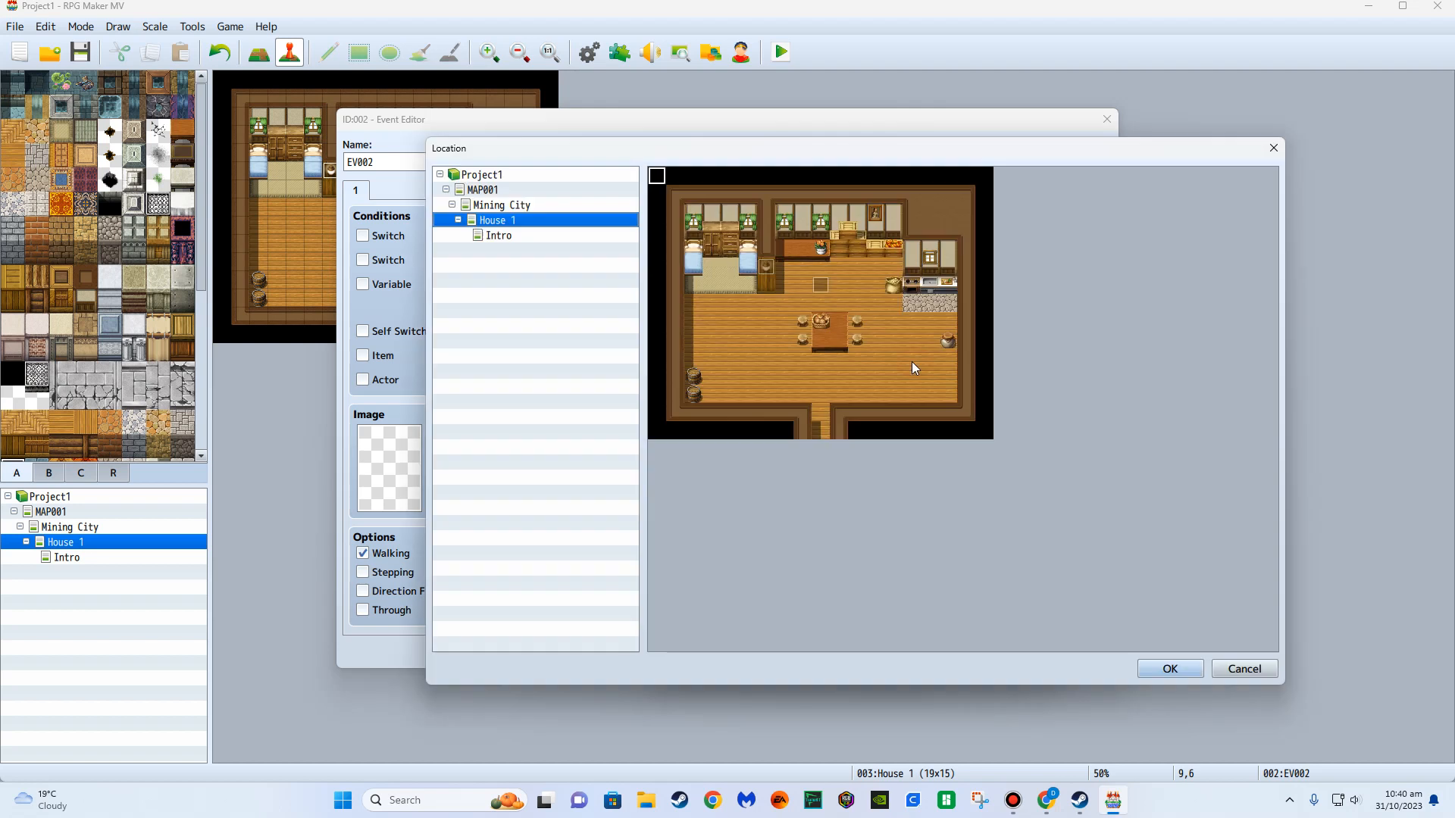
pyautogui.click(538, 205)
pyautogui.scroll(-1, 860, 522)
pyautogui.moveTo(944, 648); pyautogui.dragTo(739, 635)
pyautogui.click(794, 328)
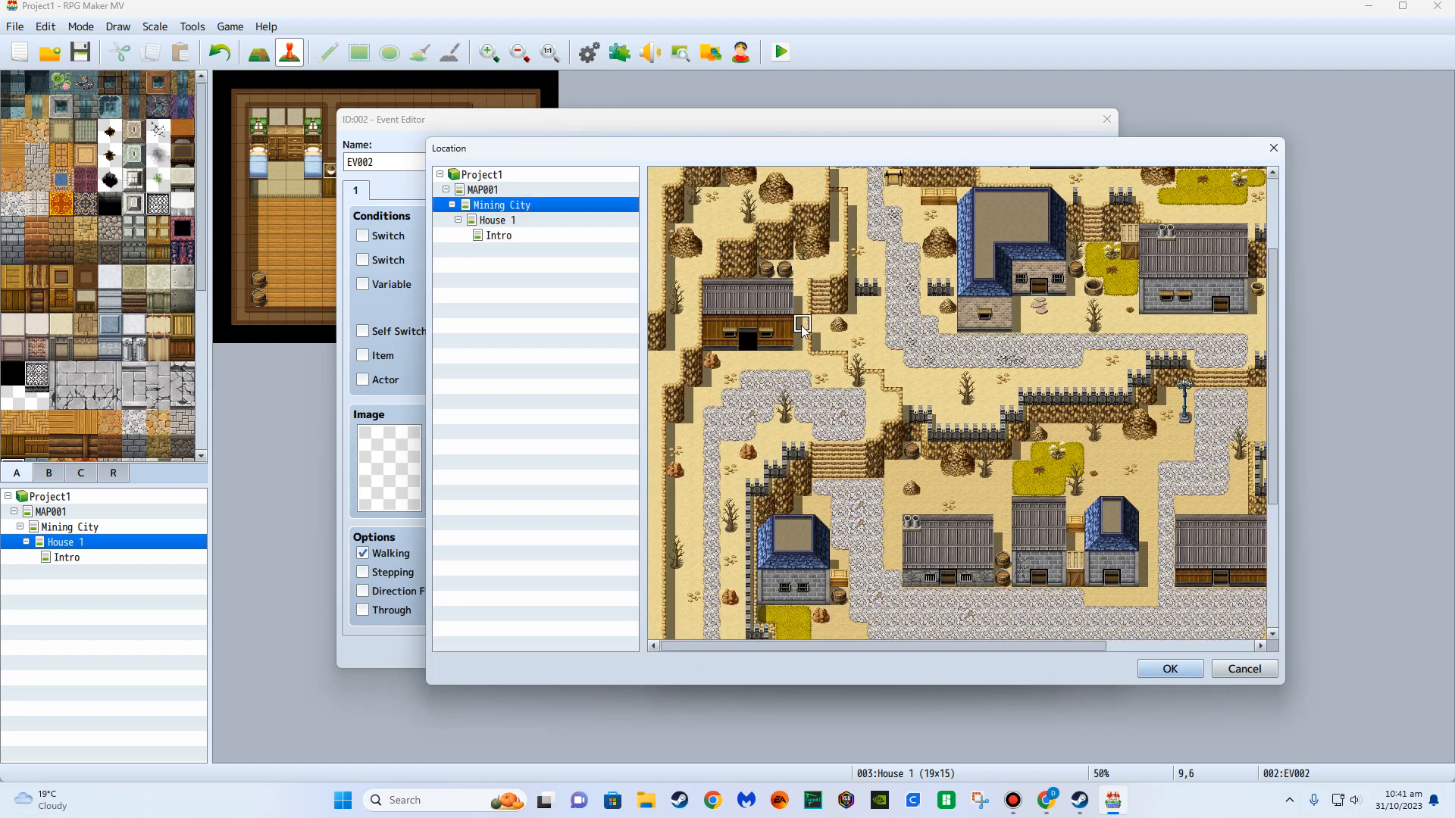
pyautogui.doubleClick(801, 325)
pyautogui.click(858, 521)
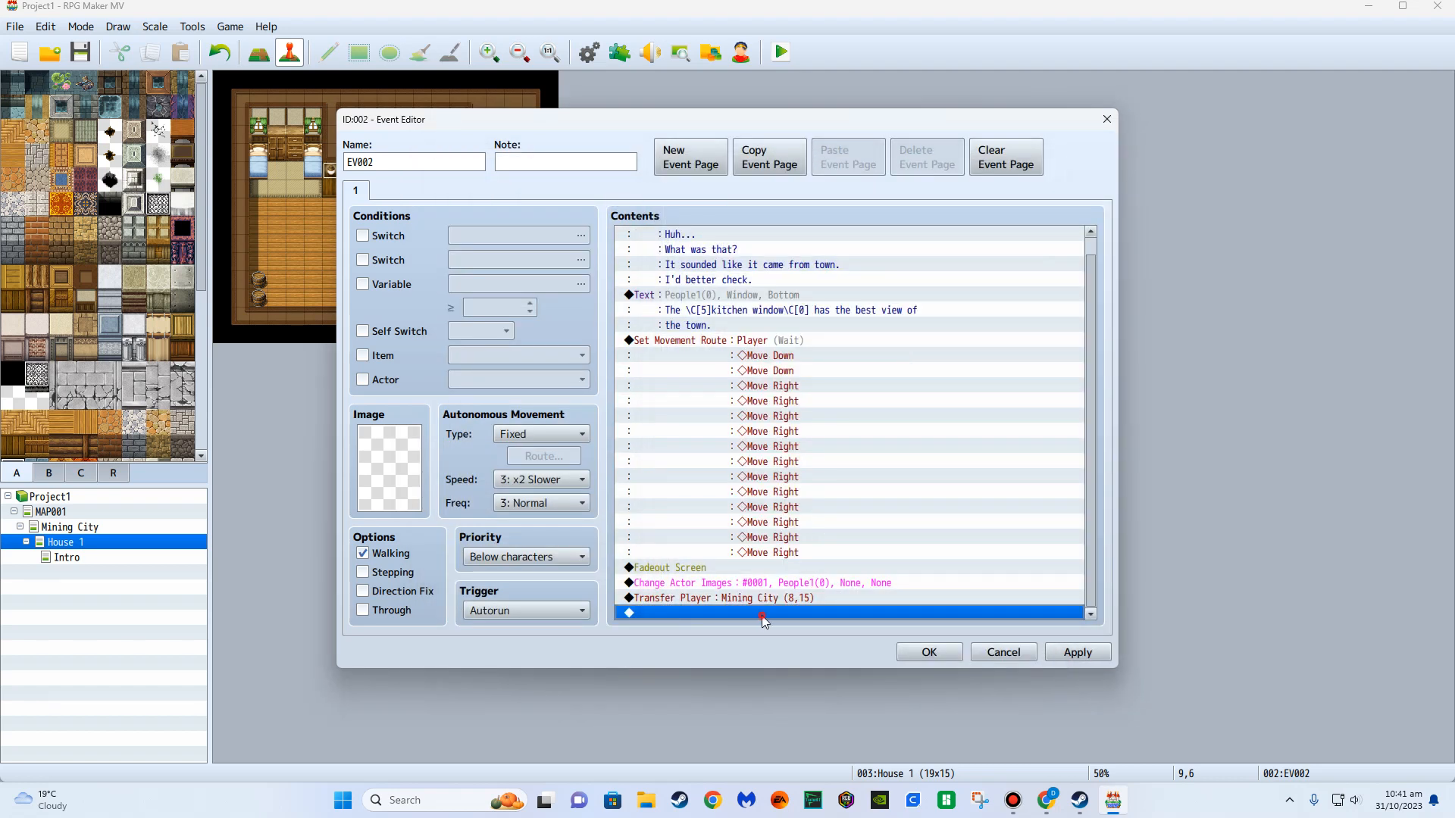
# Add a Fadein Screen command after the player transfer and save House 1's autorun event.
pyautogui.doubleClick(763, 614)
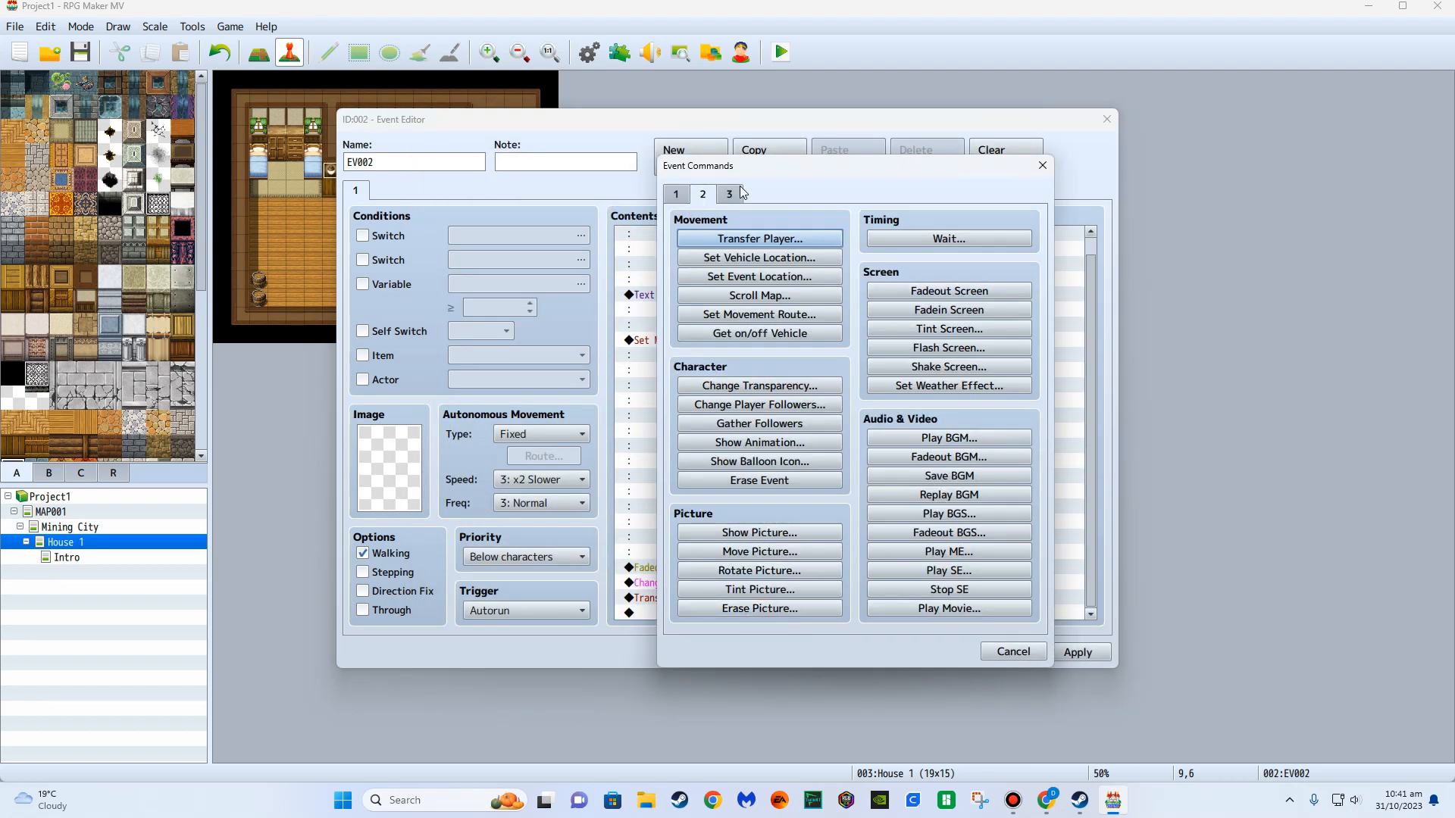
pyautogui.click(673, 195)
pyautogui.click(700, 193)
pyautogui.click(949, 310)
pyautogui.click(931, 652)
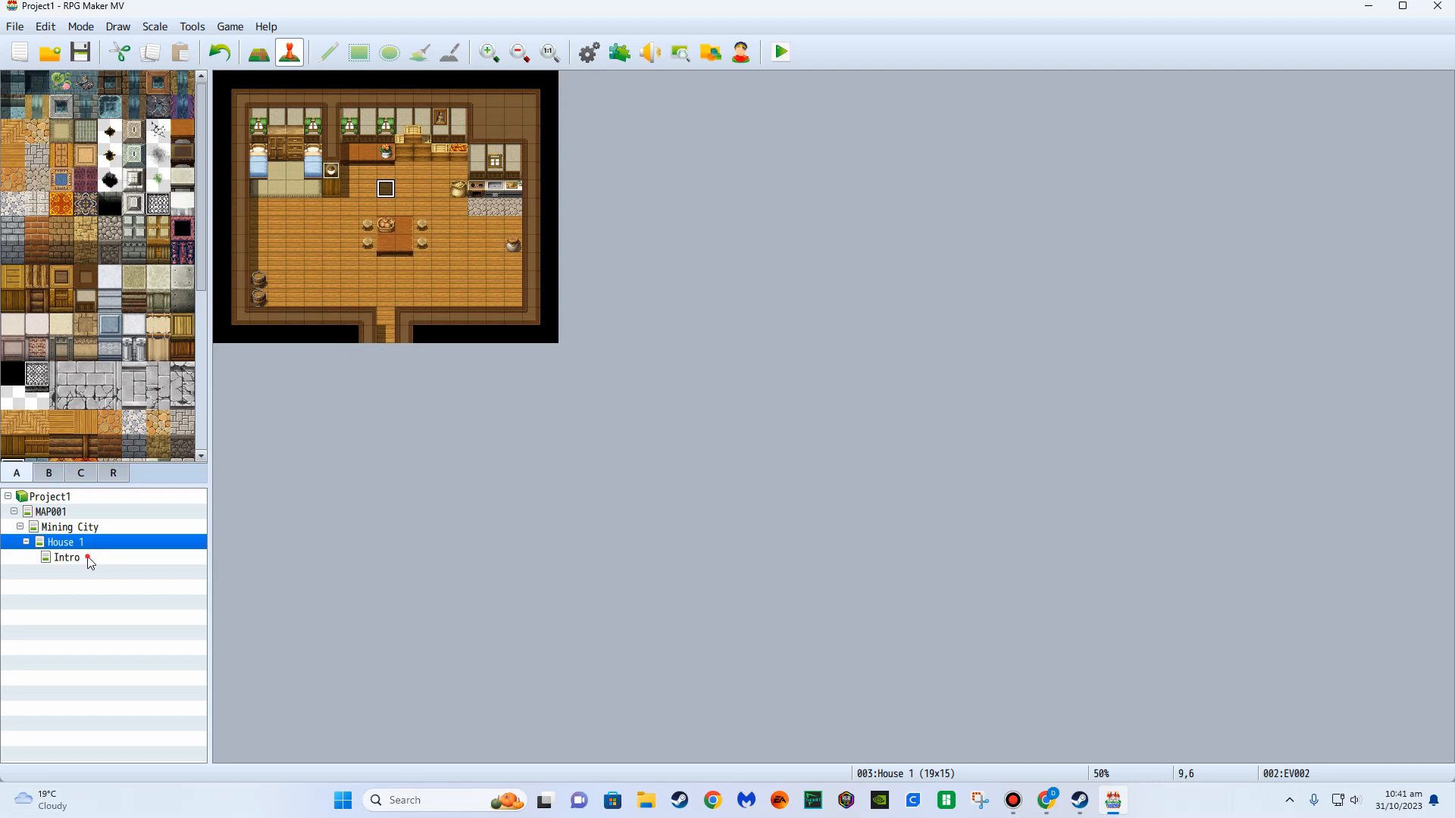
# Create a new event on tile (0,0) of the Mining City map and set its trigger to Autorun.
pyautogui.click(83, 558)
pyautogui.click(94, 541)
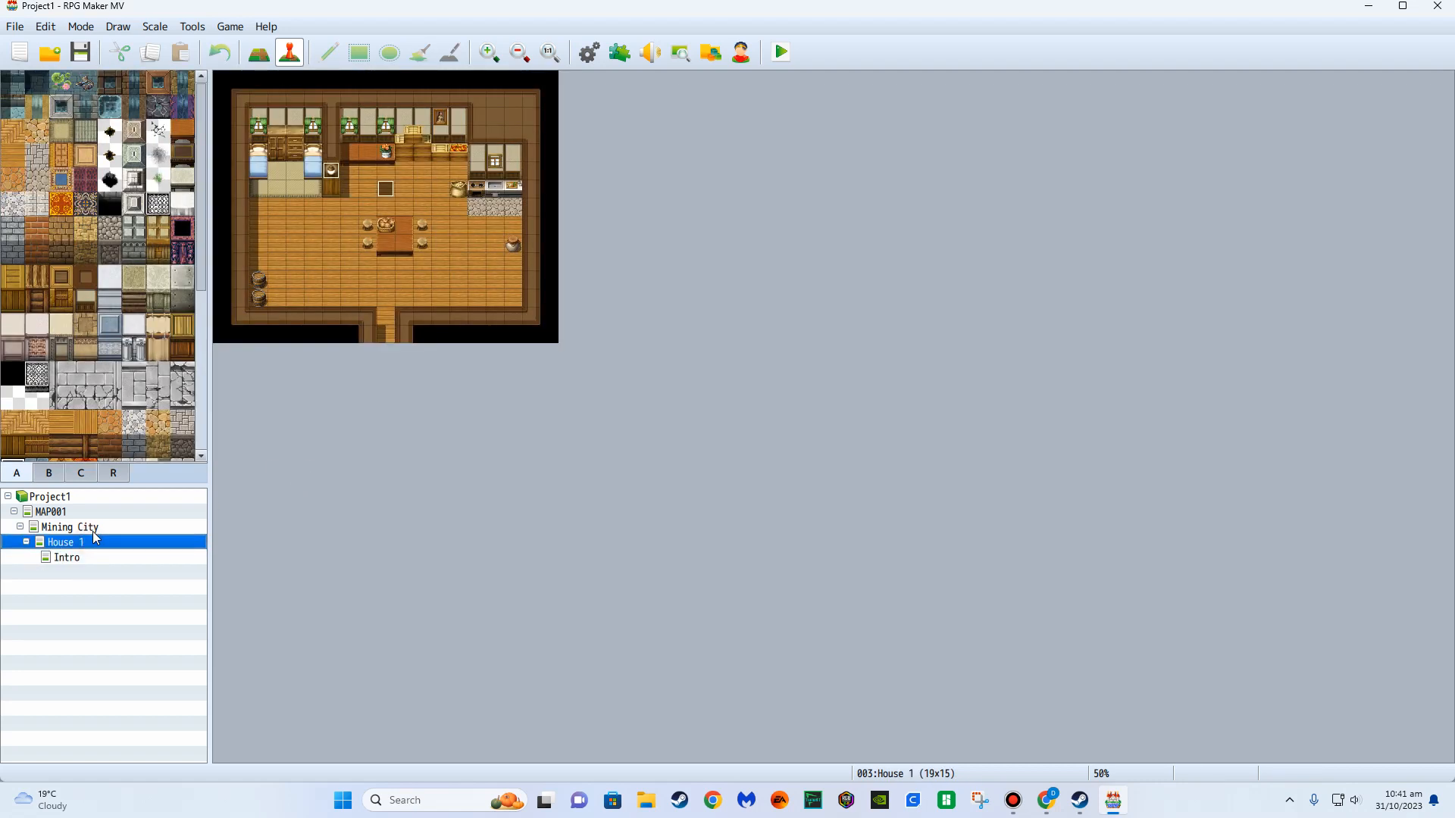
pyautogui.click(93, 529)
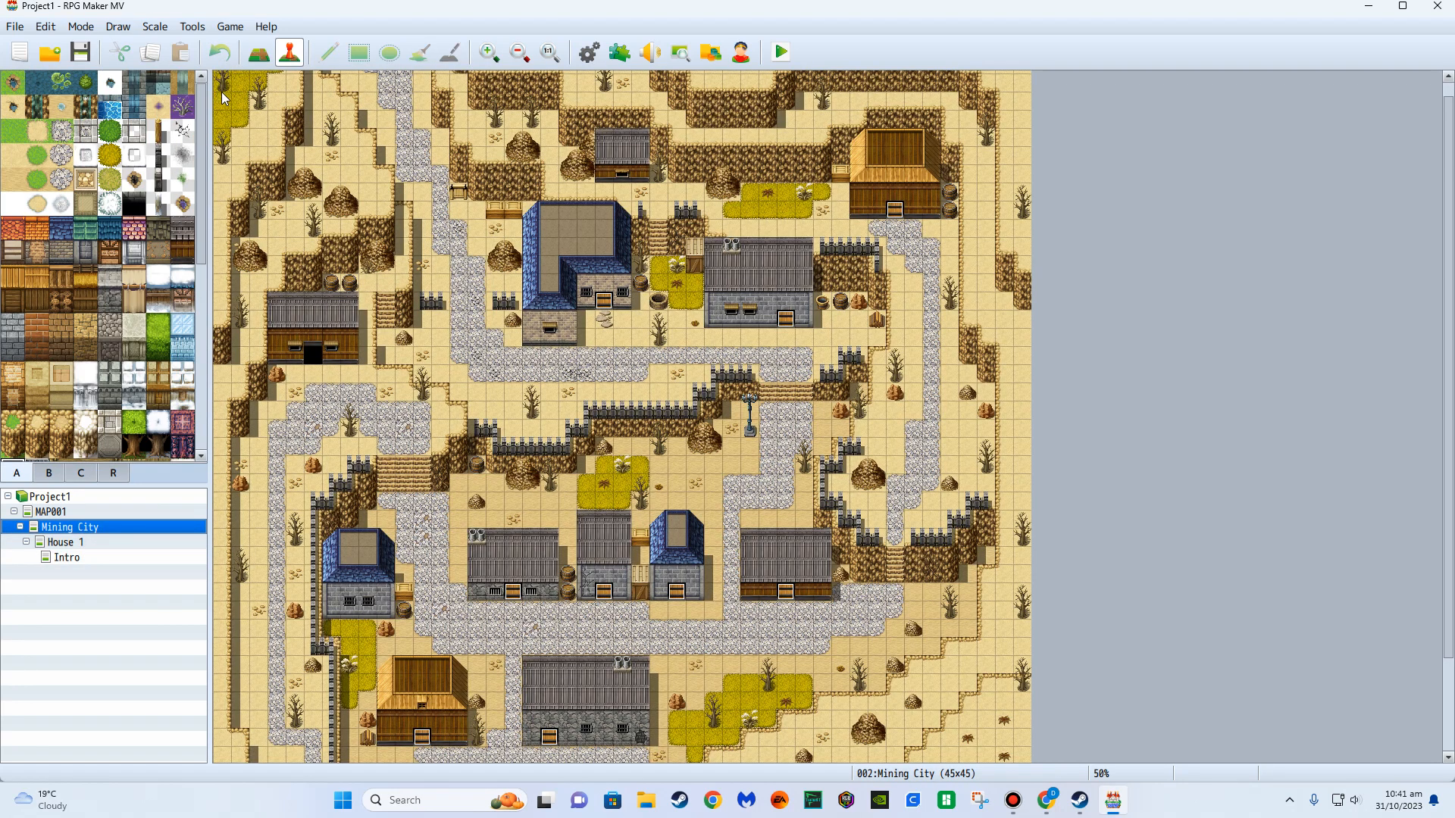
pyautogui.scroll(1, 292, 159)
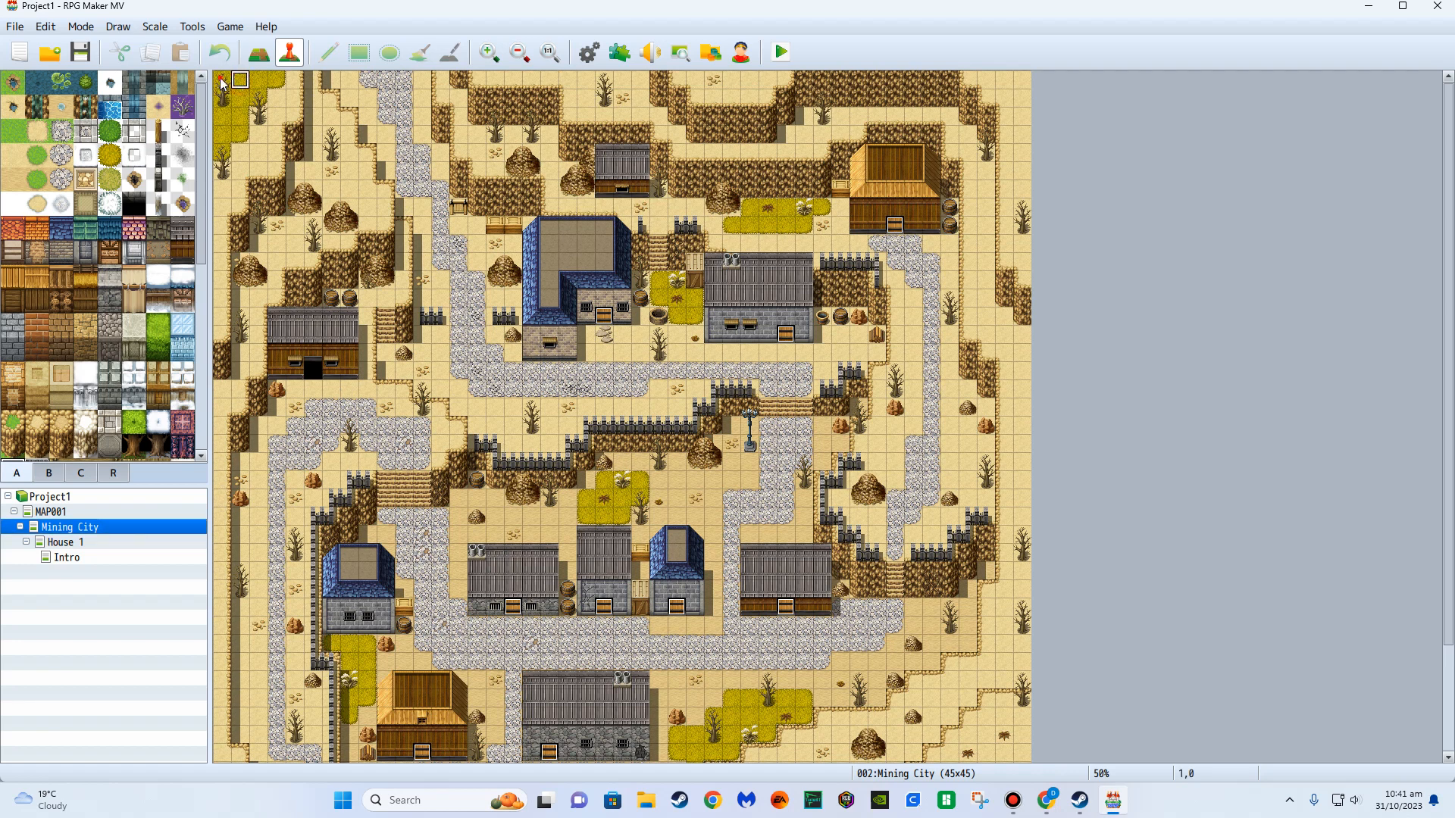
pyautogui.doubleClick(222, 80)
pyautogui.click(525, 610)
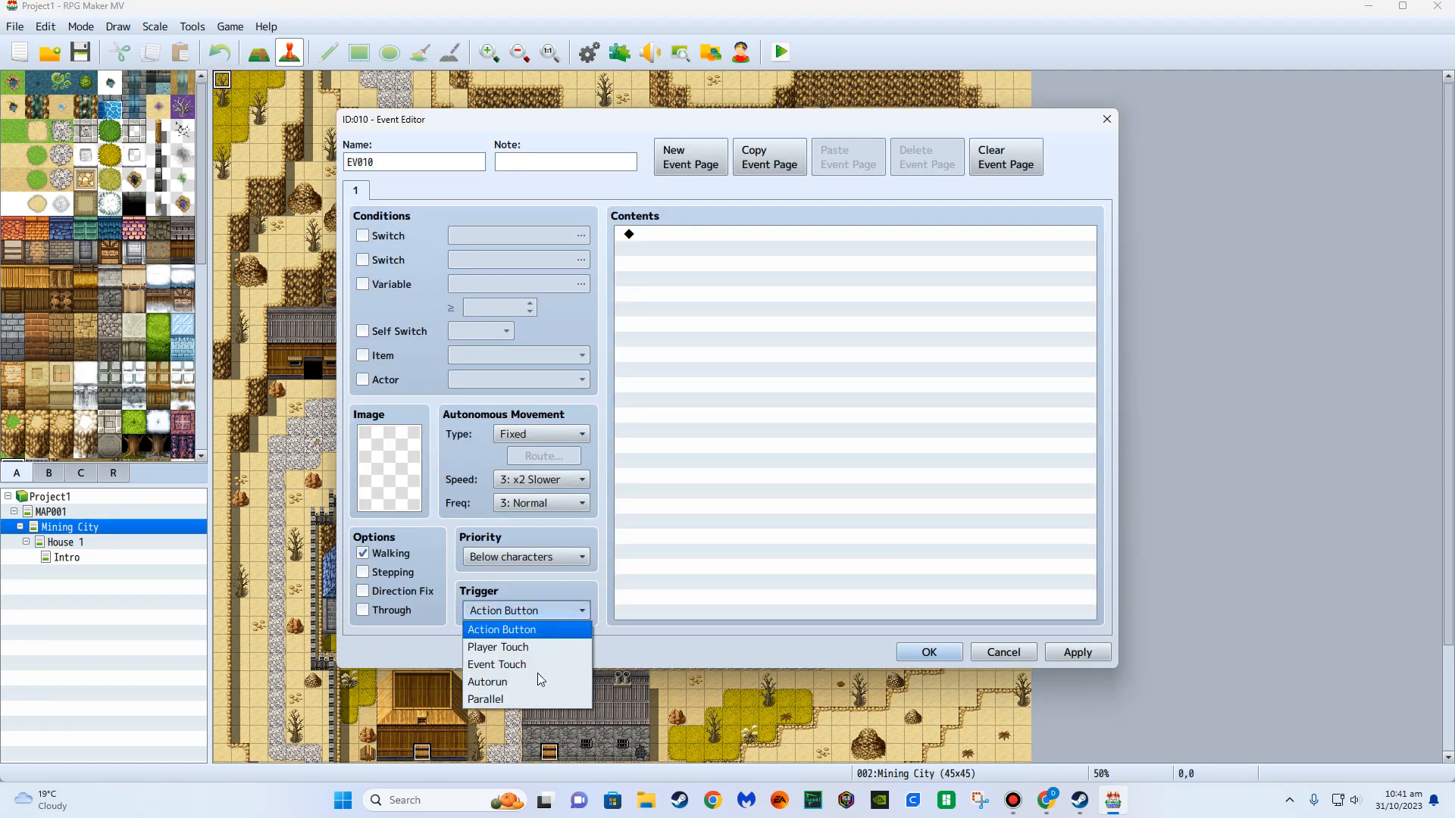
pyautogui.click(539, 683)
pyautogui.click(673, 279)
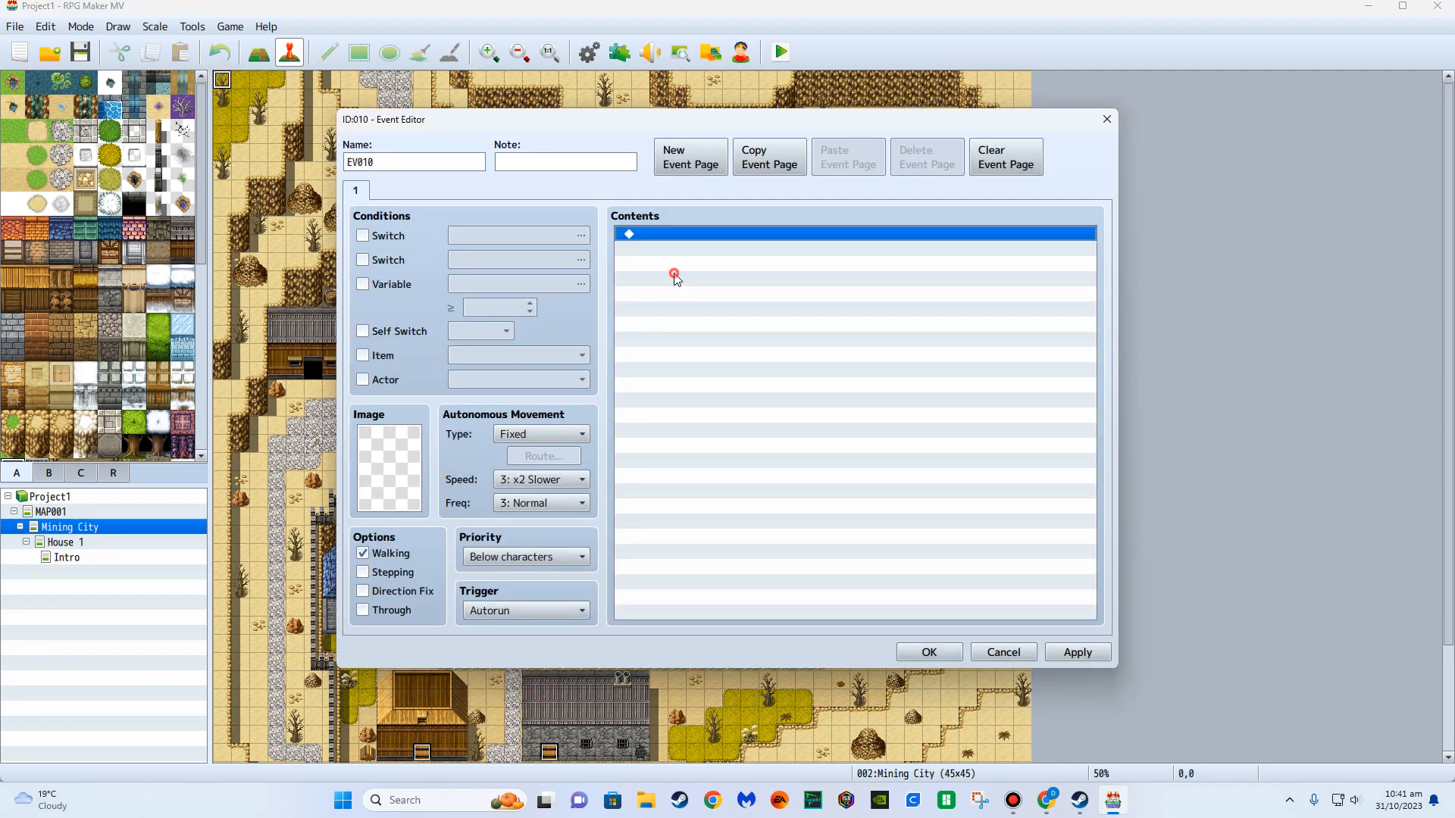
# Add a Scroll Map command to the new Mining City event, moving Down a distance of 5 at Normal speed.
pyautogui.doubleClick(698, 238)
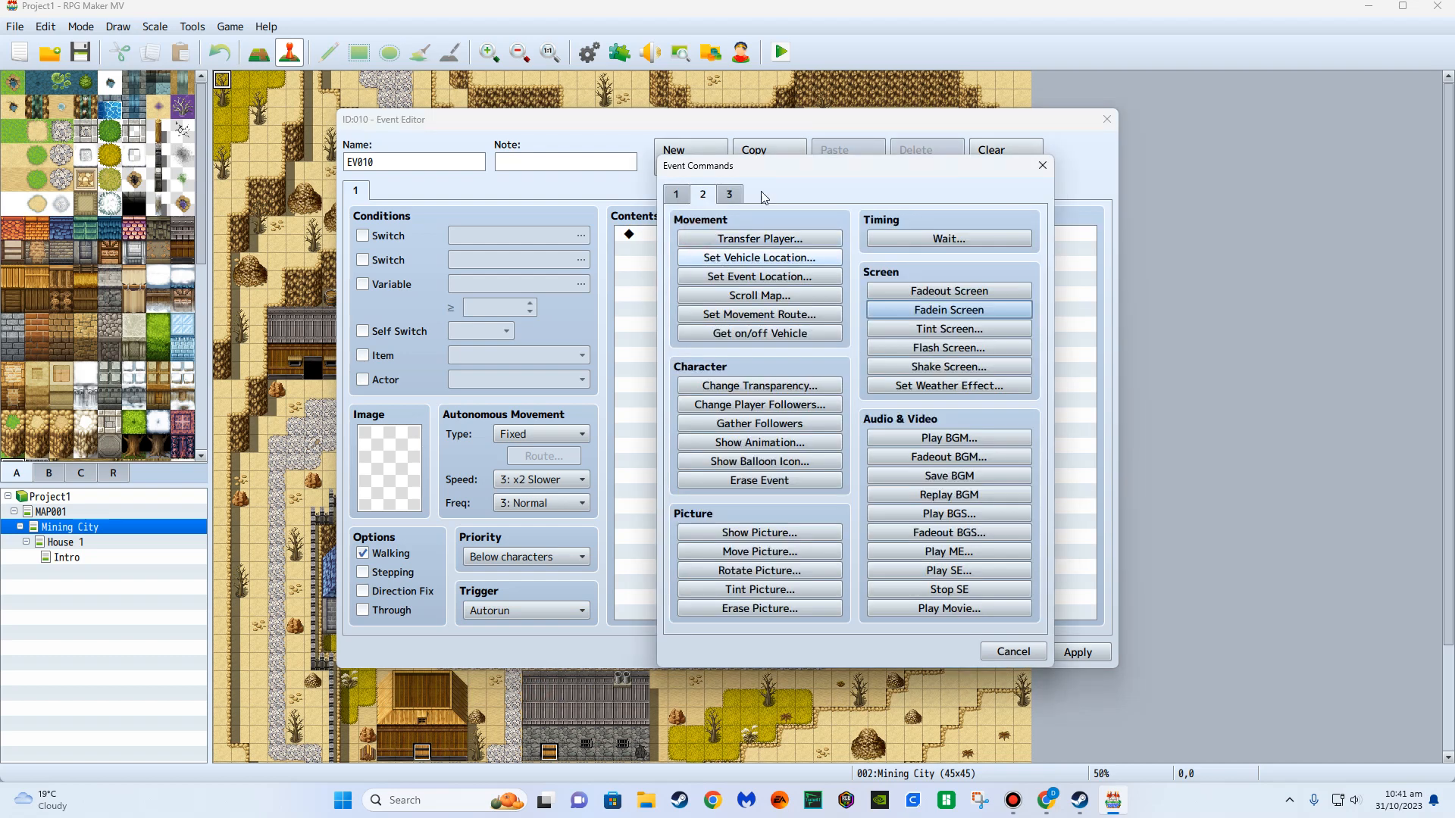
pyautogui.click(1043, 165)
pyautogui.moveTo(879, 116); pyautogui.dragTo(1436, 130)
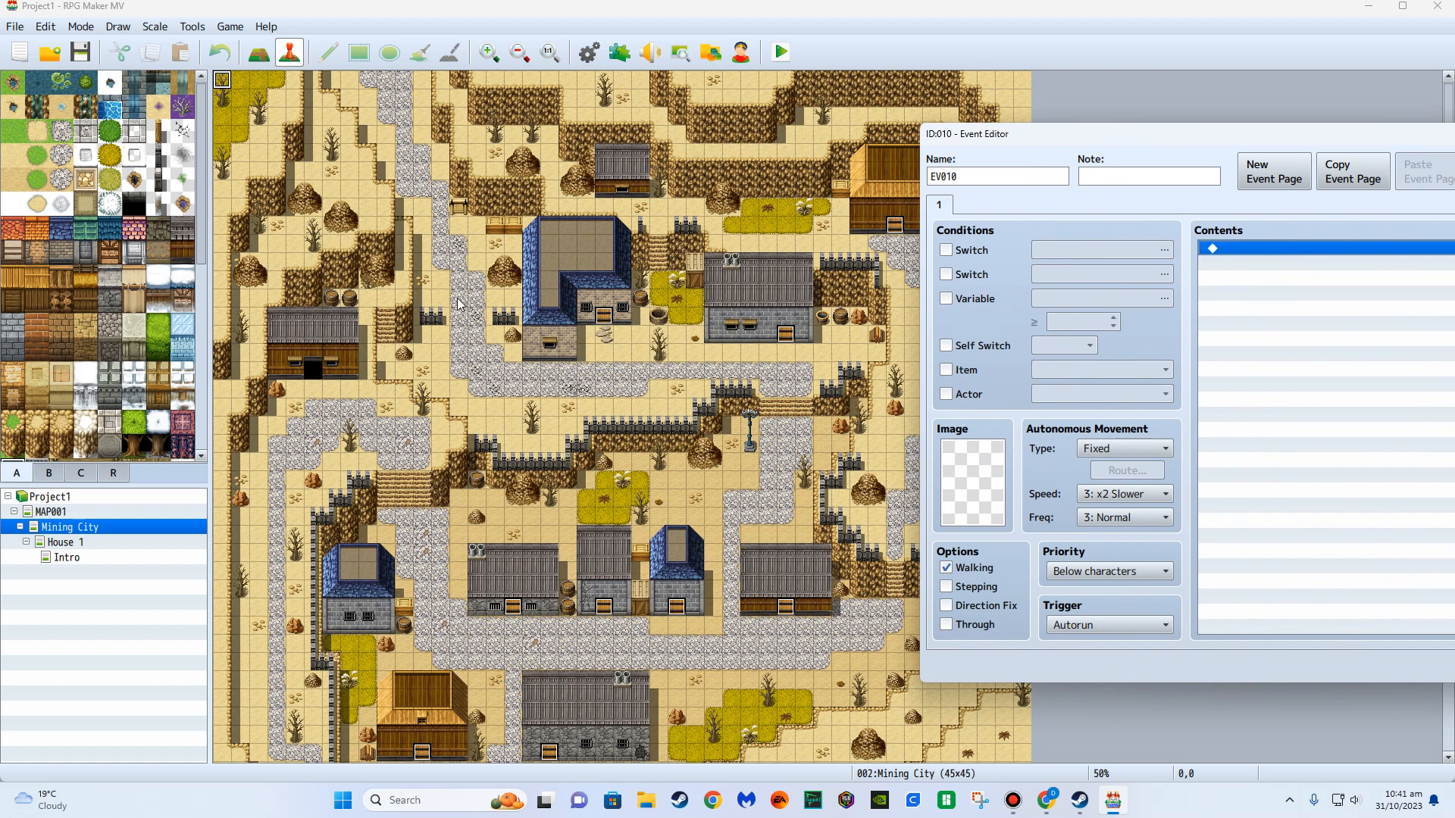
pyautogui.doubleClick(1241, 258)
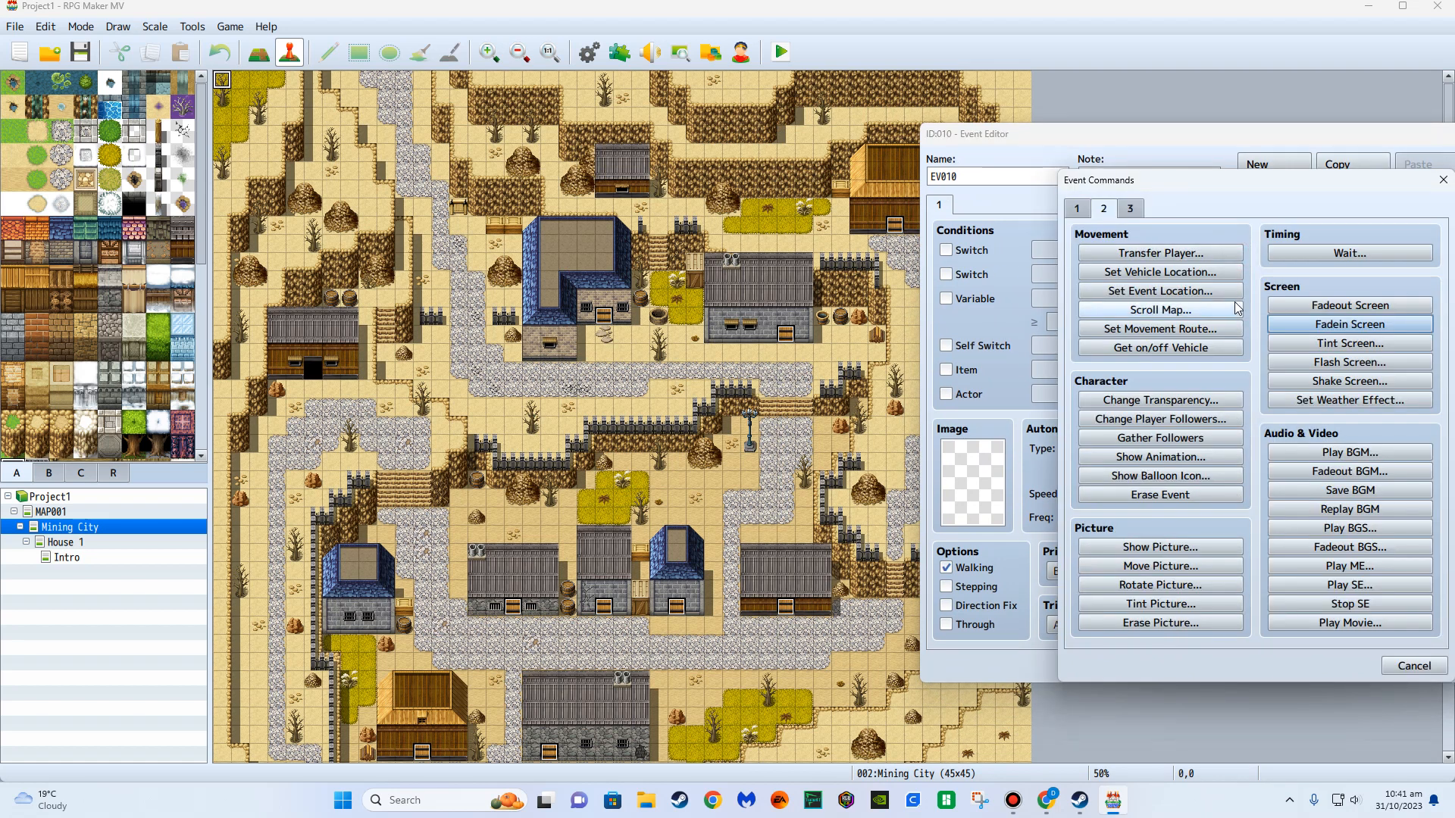
pyautogui.click(1215, 309)
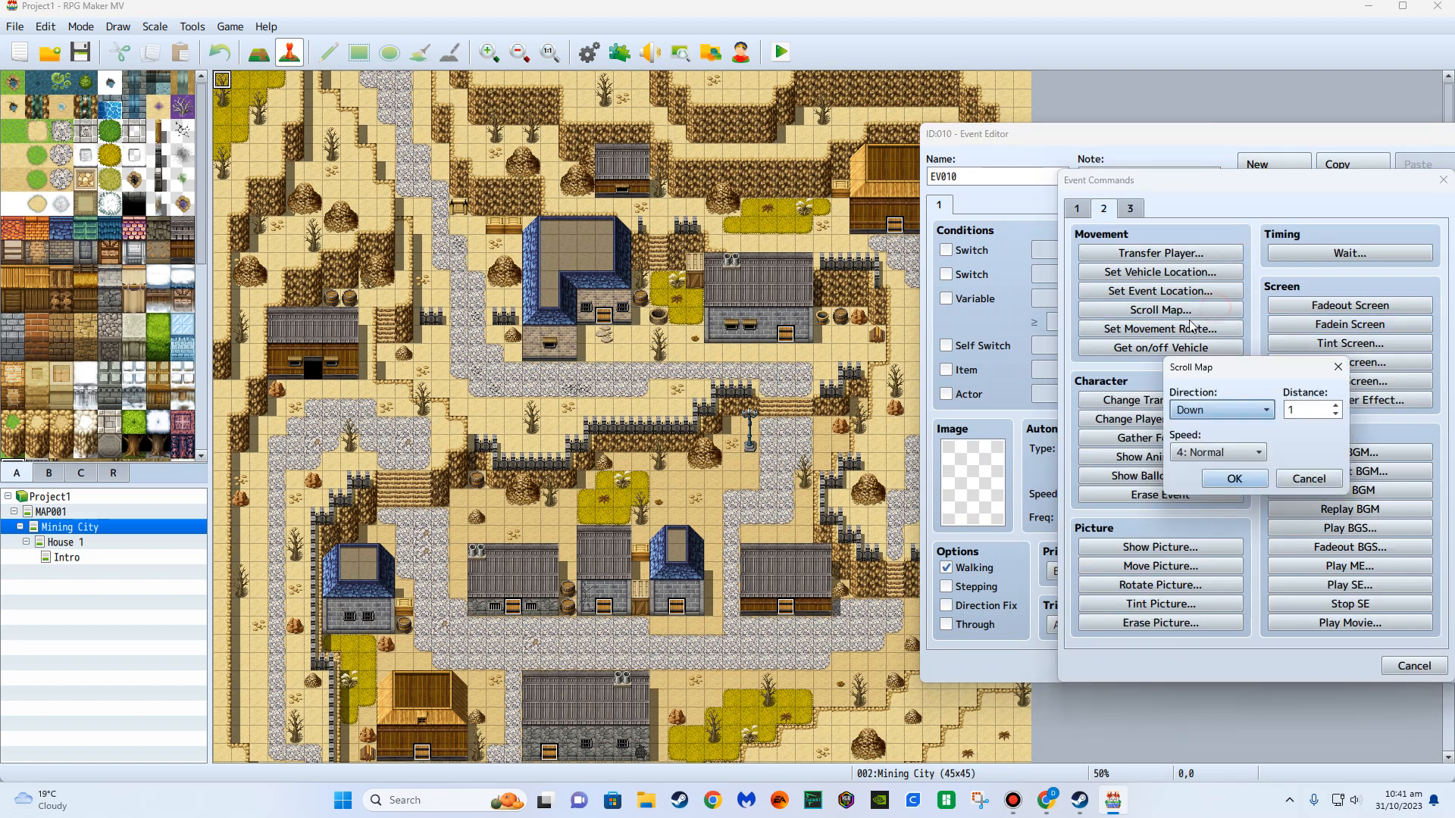
pyautogui.click(1244, 409)
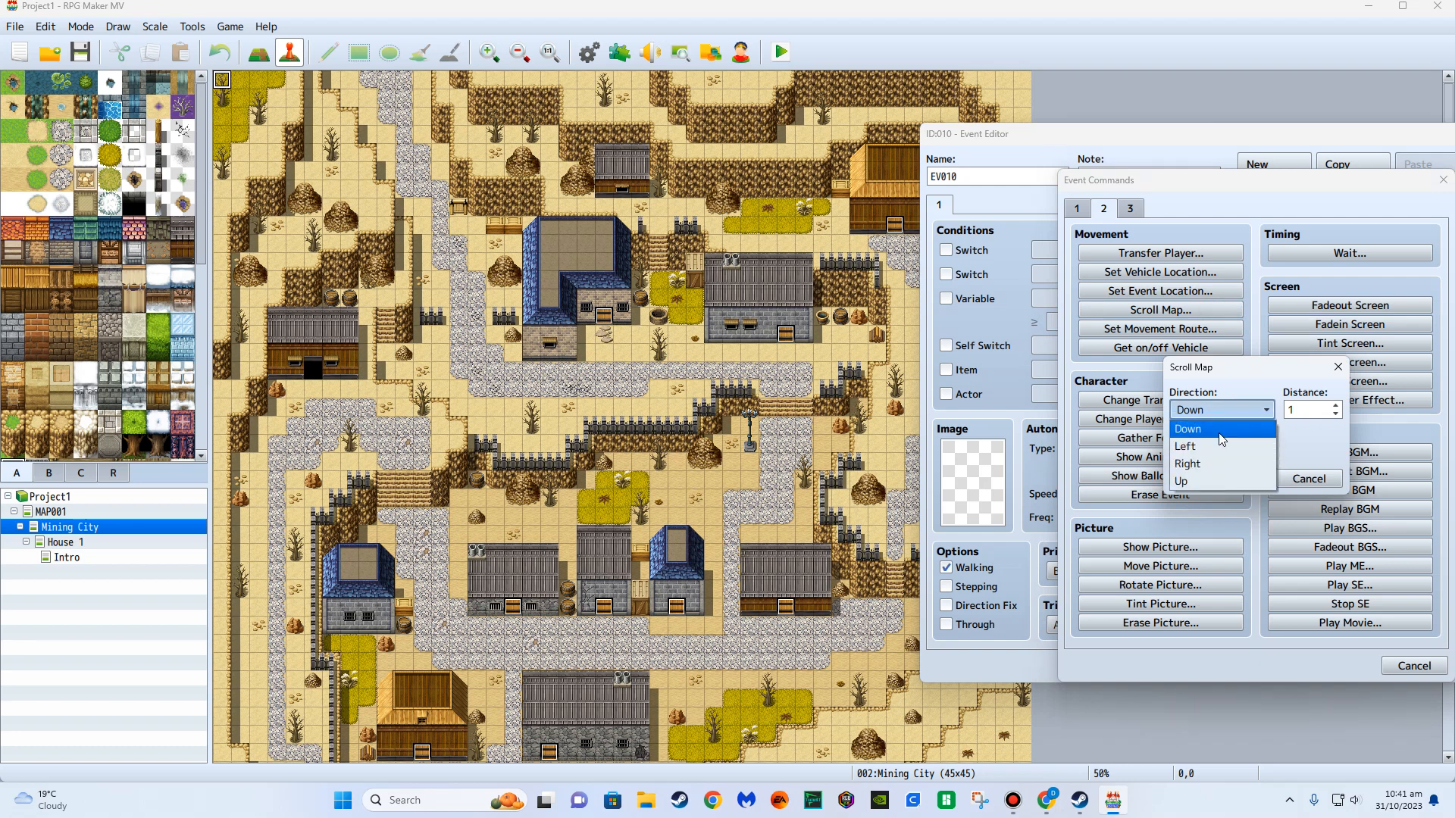
pyautogui.click(1220, 432)
pyautogui.click(1337, 406)
pyautogui.click(1337, 406)
pyautogui.click(1337, 406)
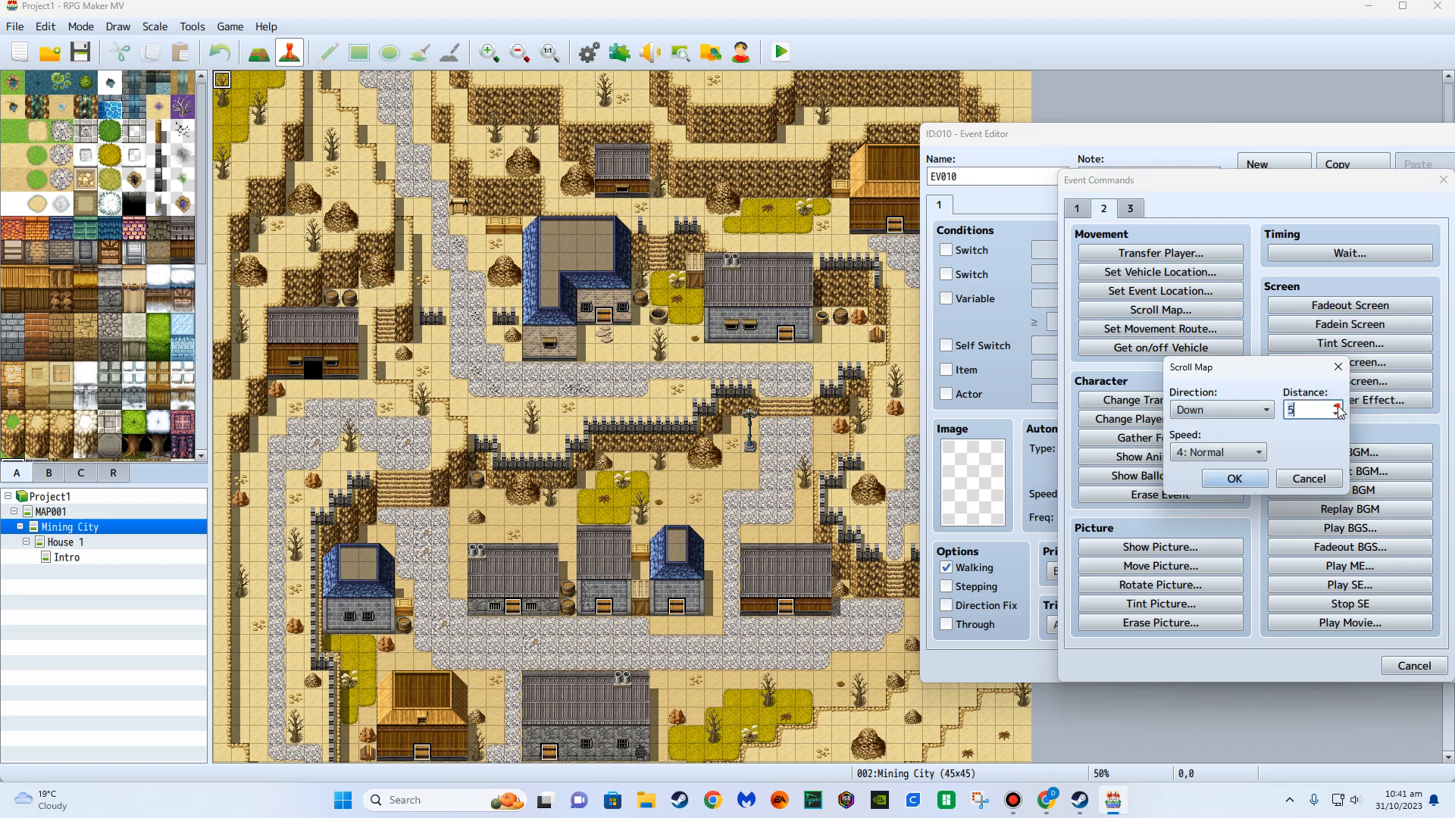
pyautogui.click(1243, 478)
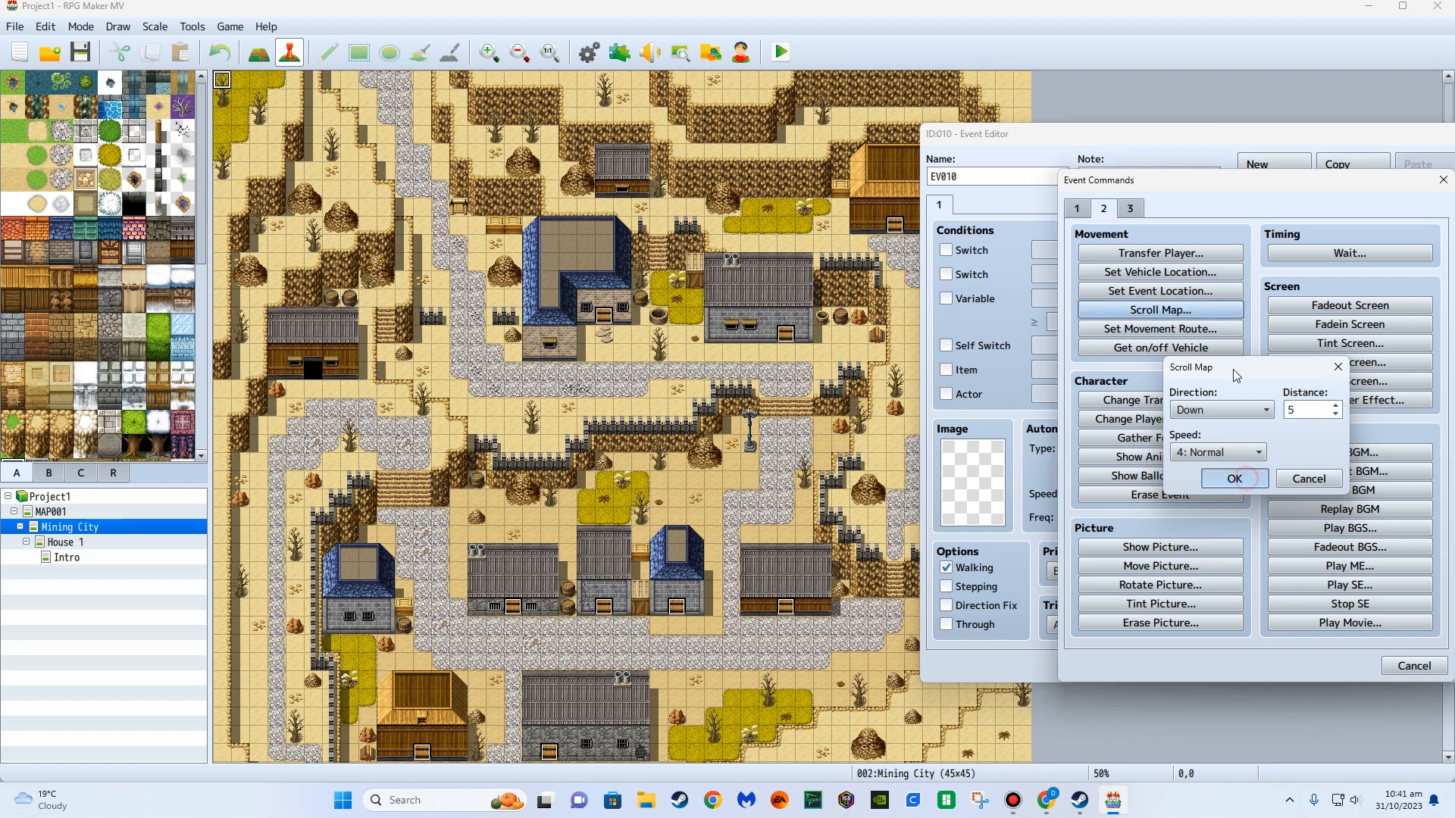
# Add a second Scroll Map command moving Right a distance of 5 at Normal speed, and save the event.
pyautogui.doubleClick(1236, 278)
pyautogui.click(1183, 310)
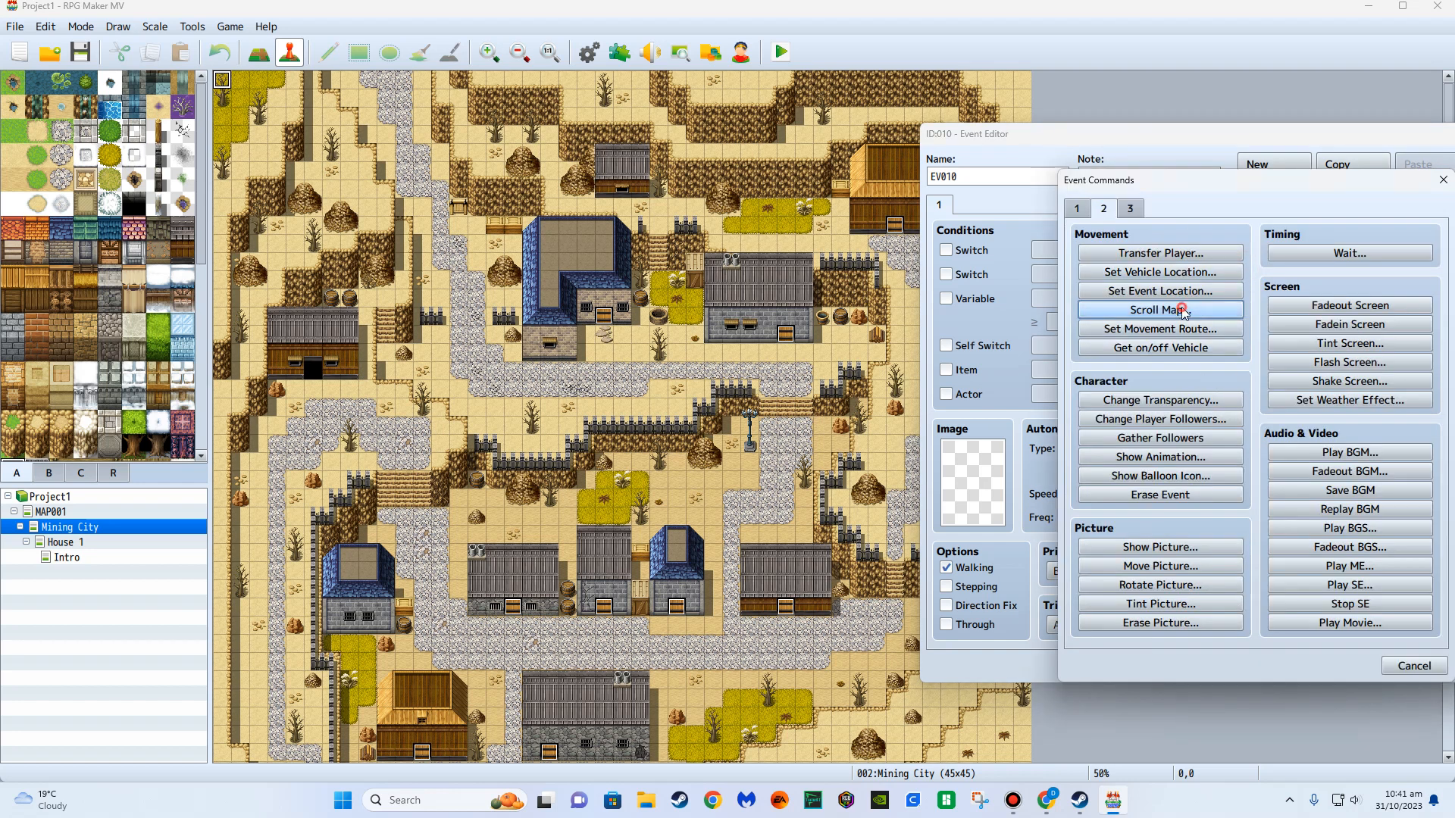
pyautogui.click(1264, 409)
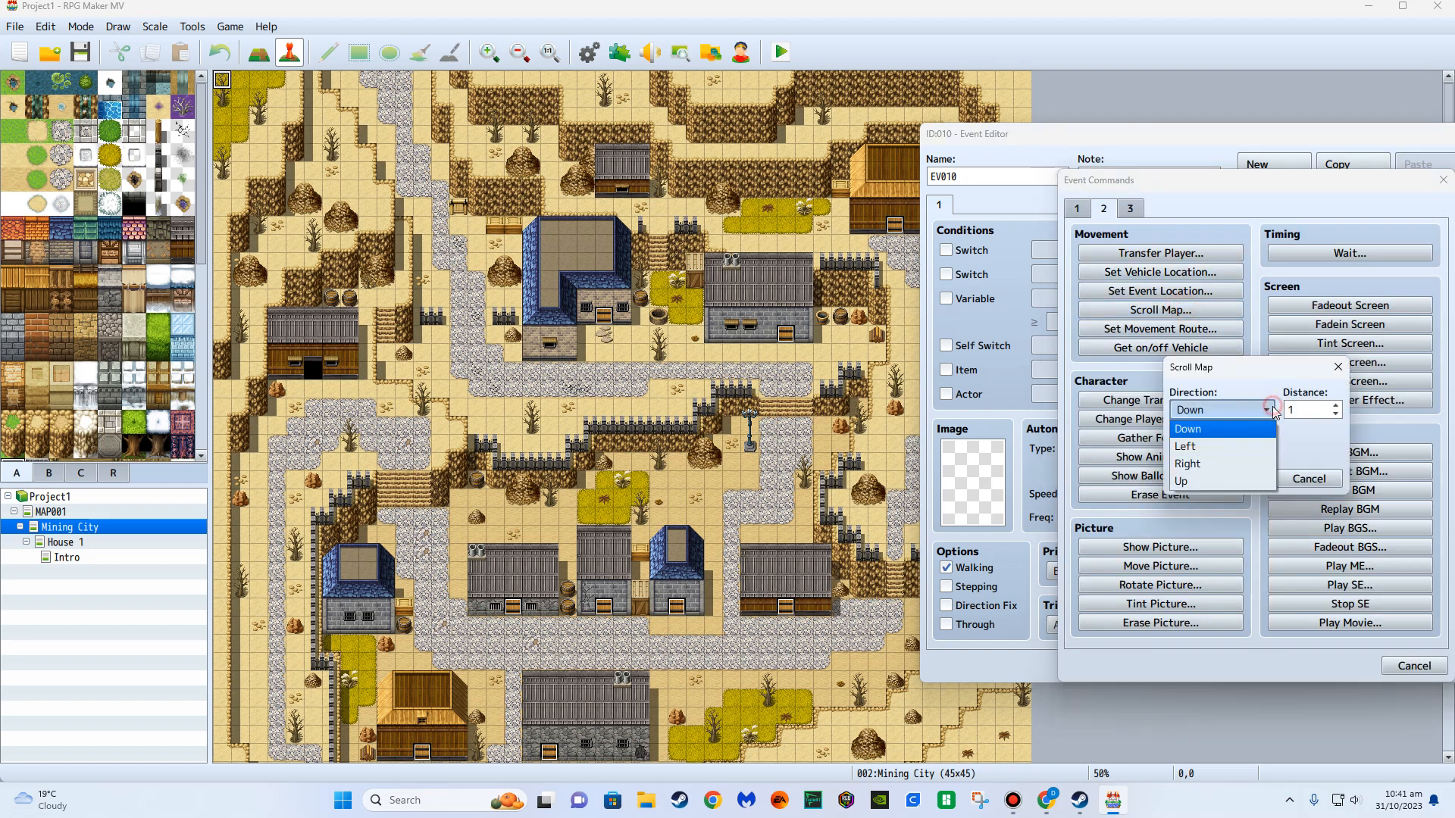
pyautogui.click(1226, 464)
pyautogui.click(1335, 406)
pyautogui.click(1335, 406)
pyautogui.click(1336, 406)
pyautogui.click(1335, 407)
pyautogui.click(1234, 479)
pyautogui.doubleClick(1227, 279)
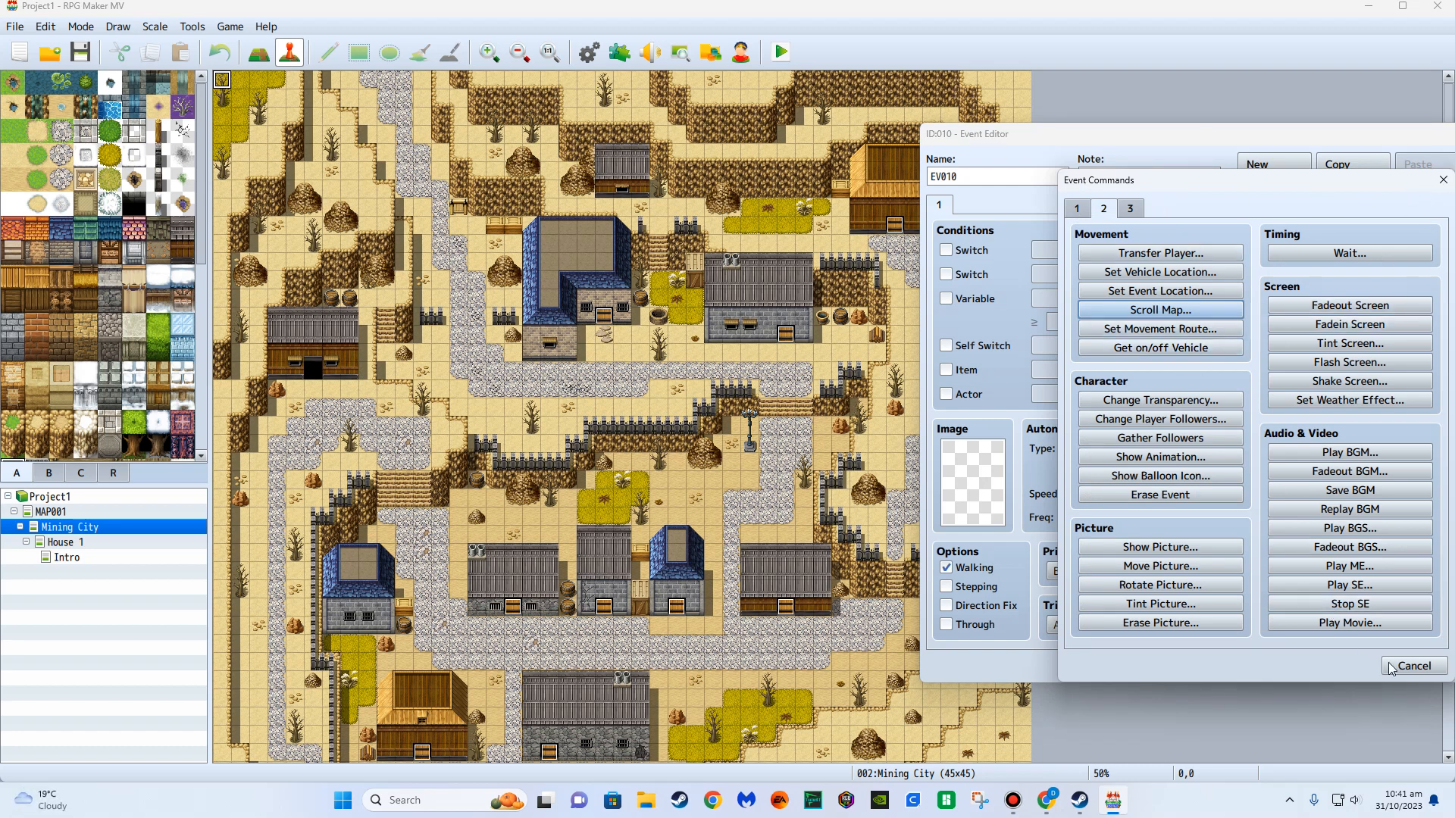
pyautogui.click(1442, 179)
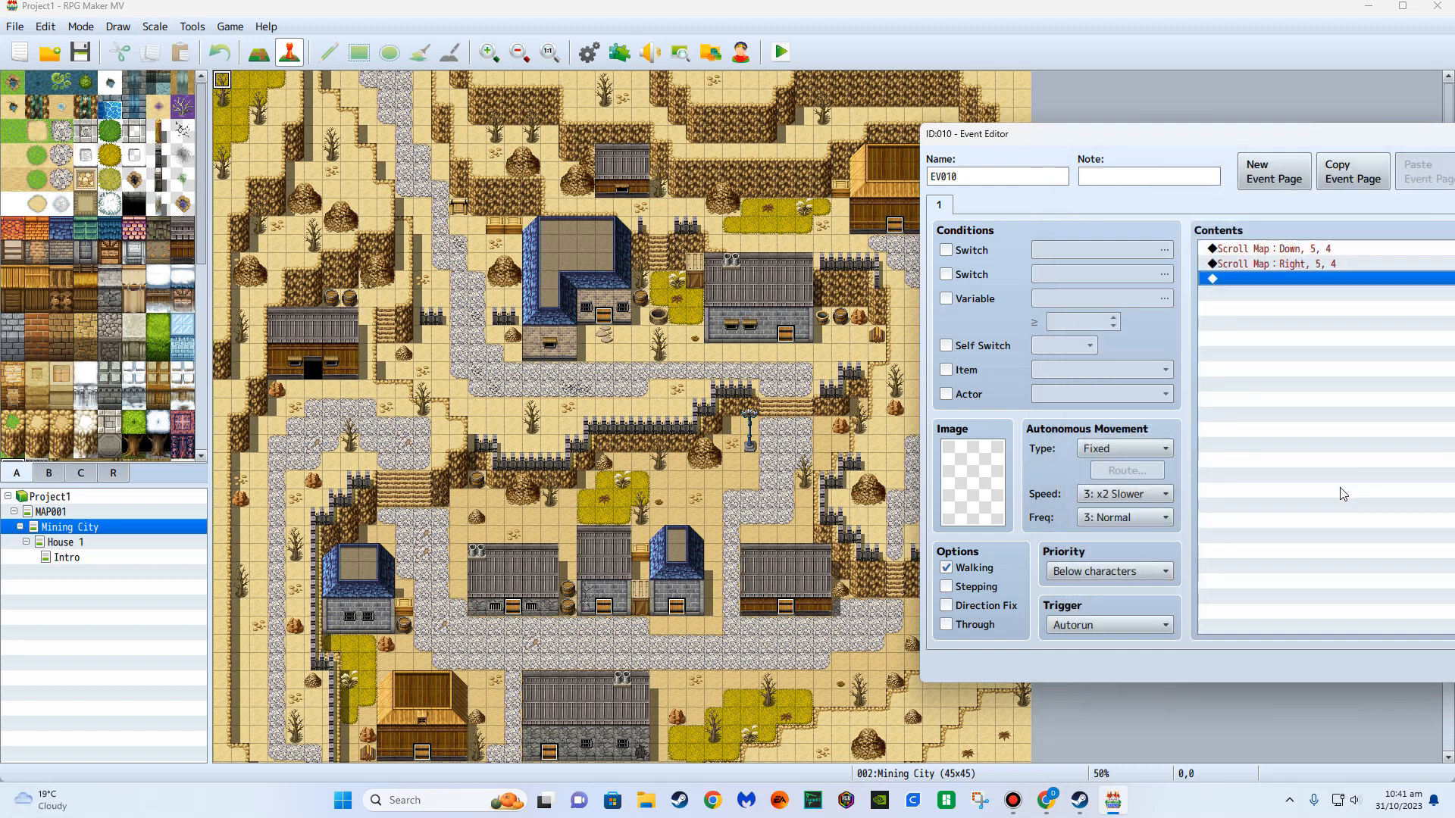
pyautogui.moveTo(1258, 135); pyautogui.dragTo(879, 106)
pyautogui.click(1216, 638)
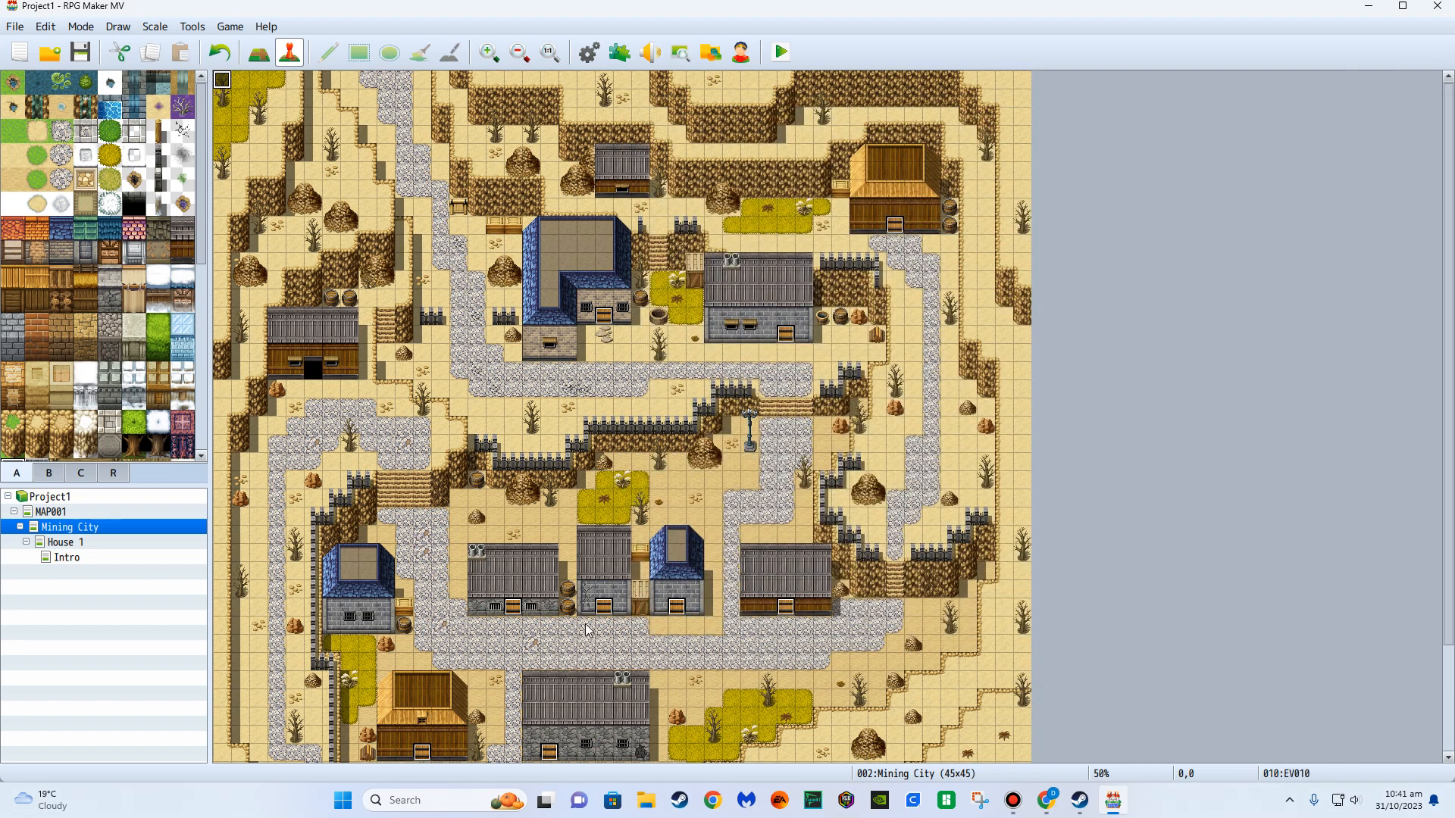
# Create an event at (21,14) below the large blue-roofed building's door, using the skeleton image from the Monster set.
pyautogui.doubleClick(598, 338)
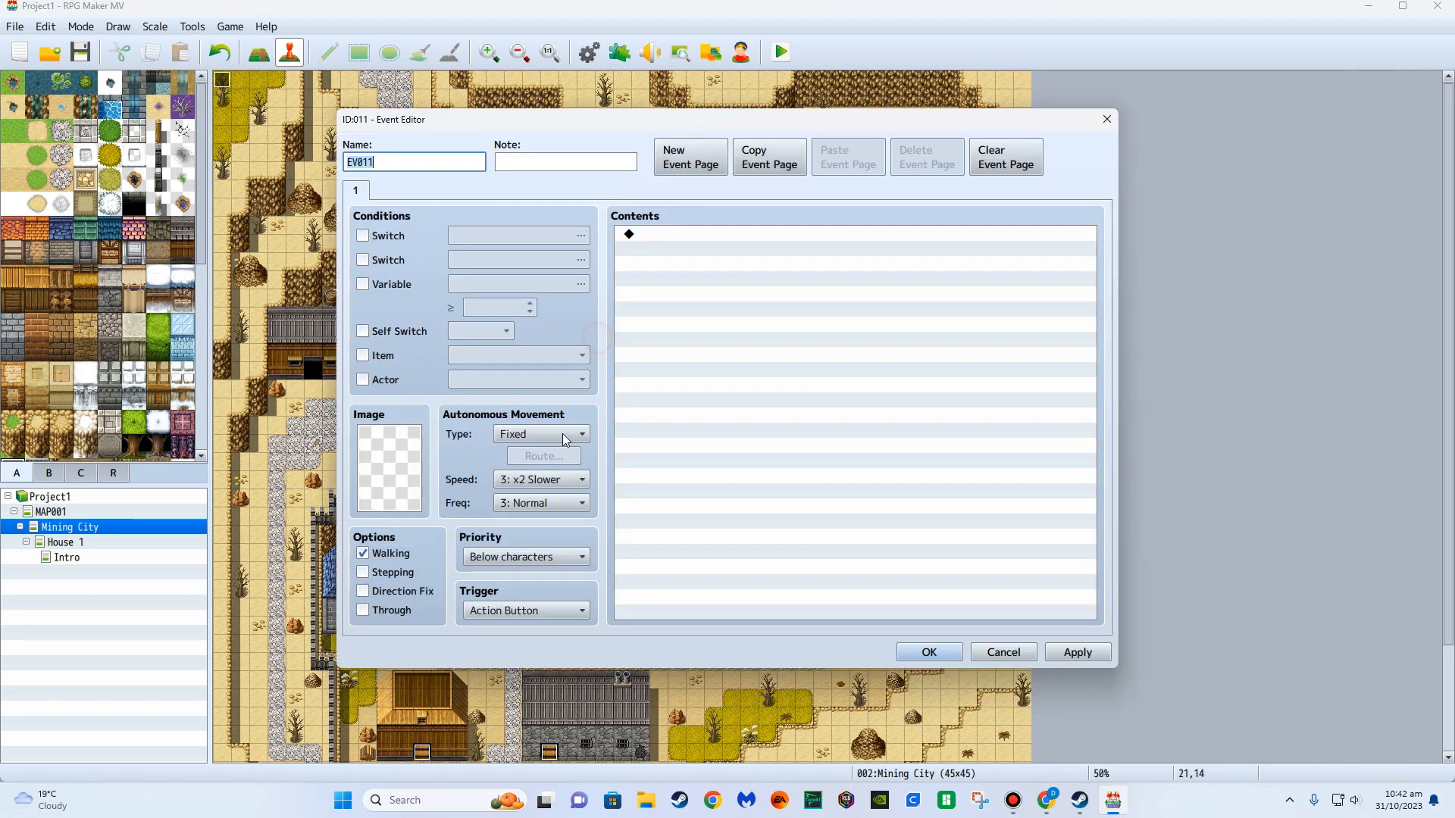
pyautogui.doubleClick(413, 465)
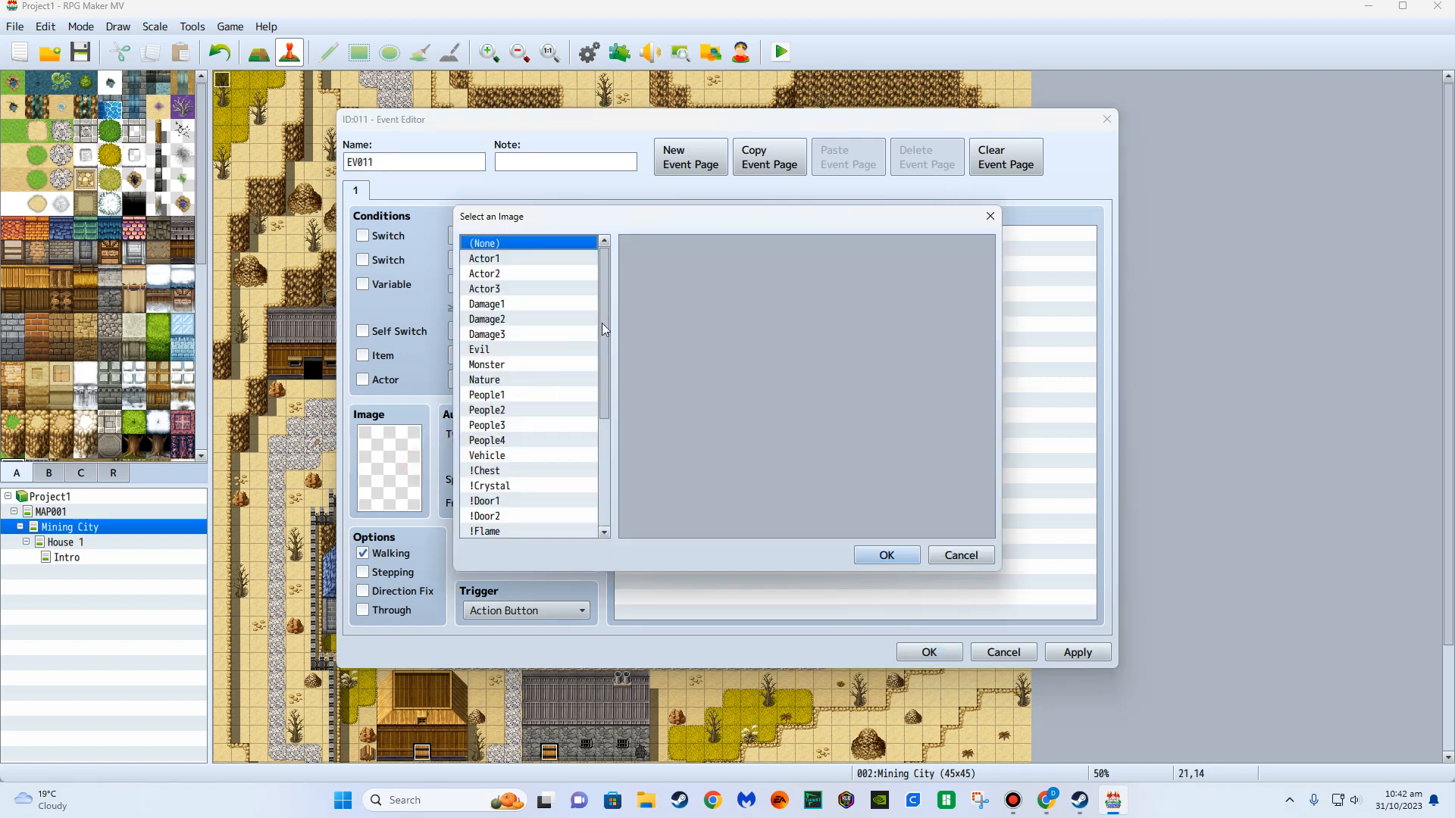
pyautogui.click(533, 365)
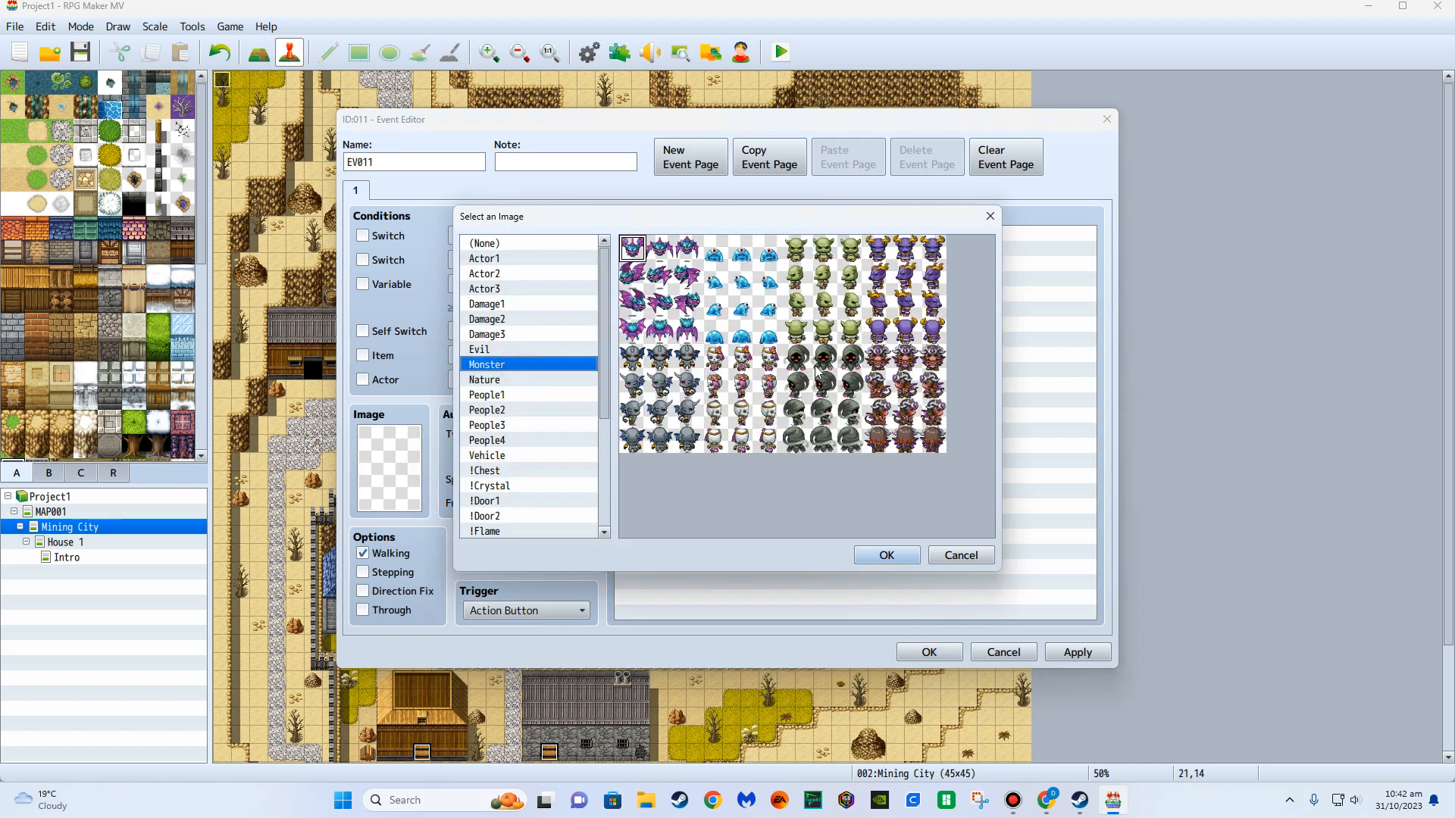
pyautogui.click(718, 364)
pyautogui.doubleClick(718, 364)
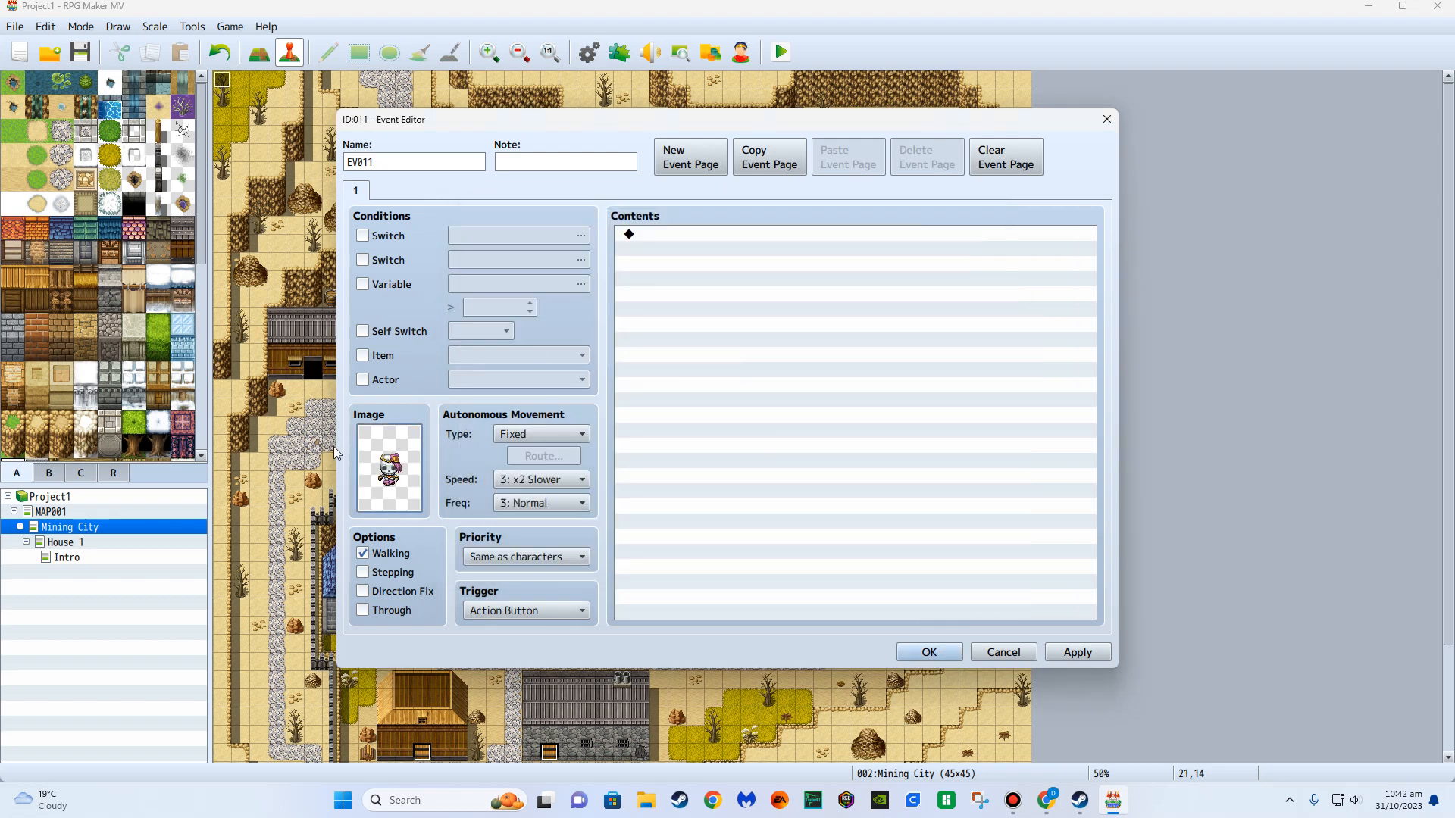
pyautogui.doubleClick(382, 454)
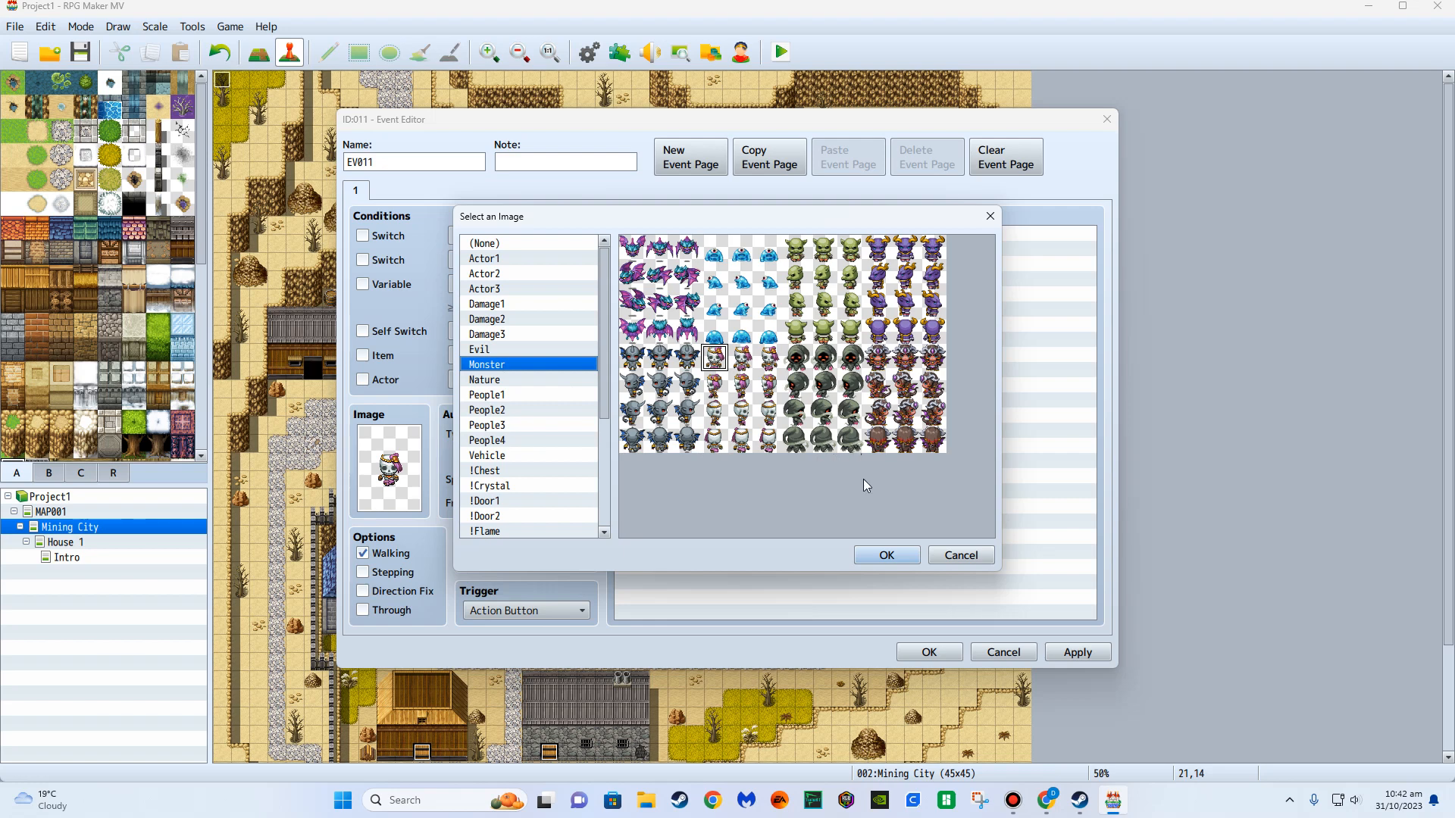
pyautogui.click(896, 559)
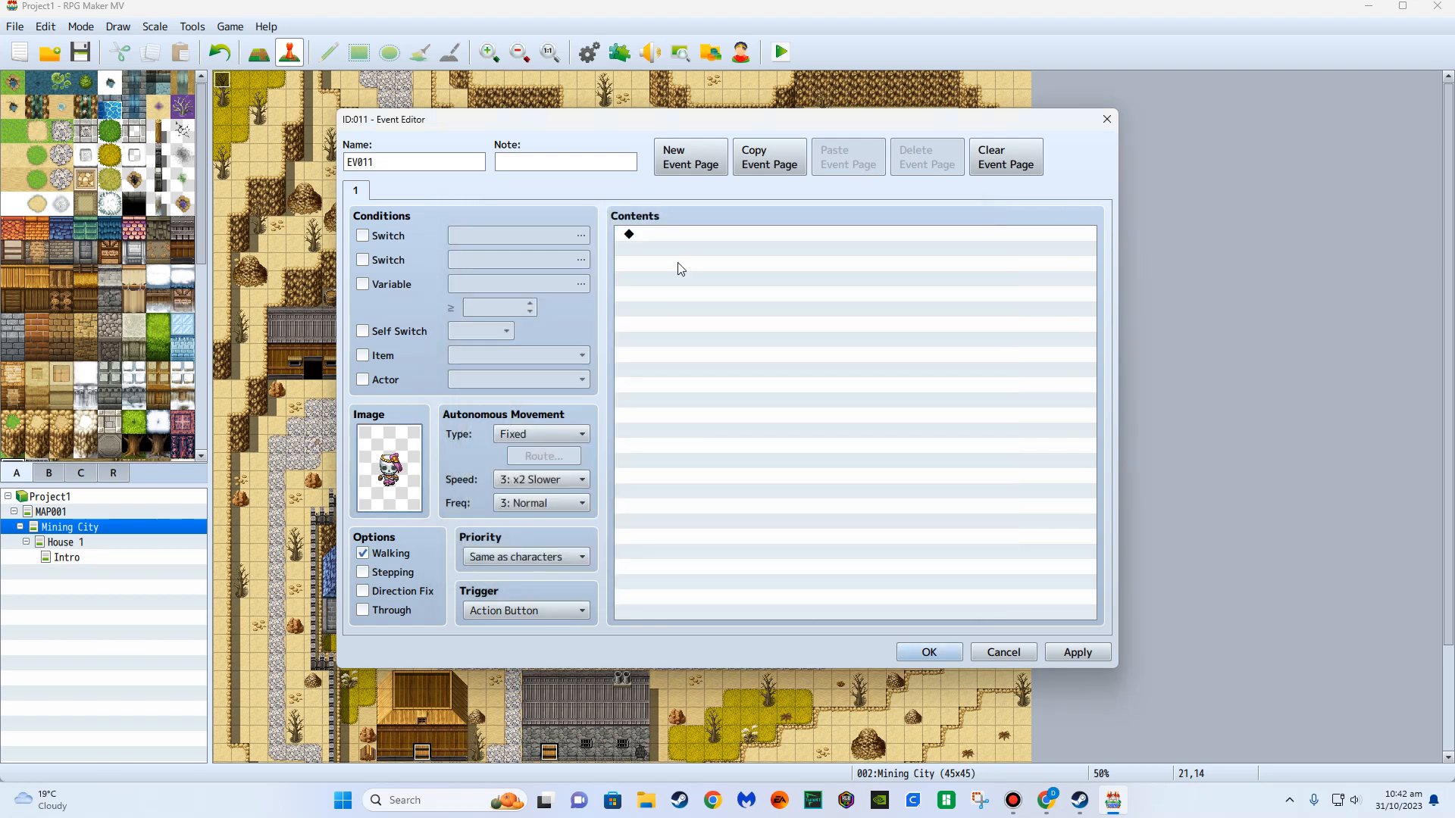
# Name the skeleton event Skelly 1 and save it.
pyautogui.click(383, 163)
pyautogui.doubleClick(382, 163)
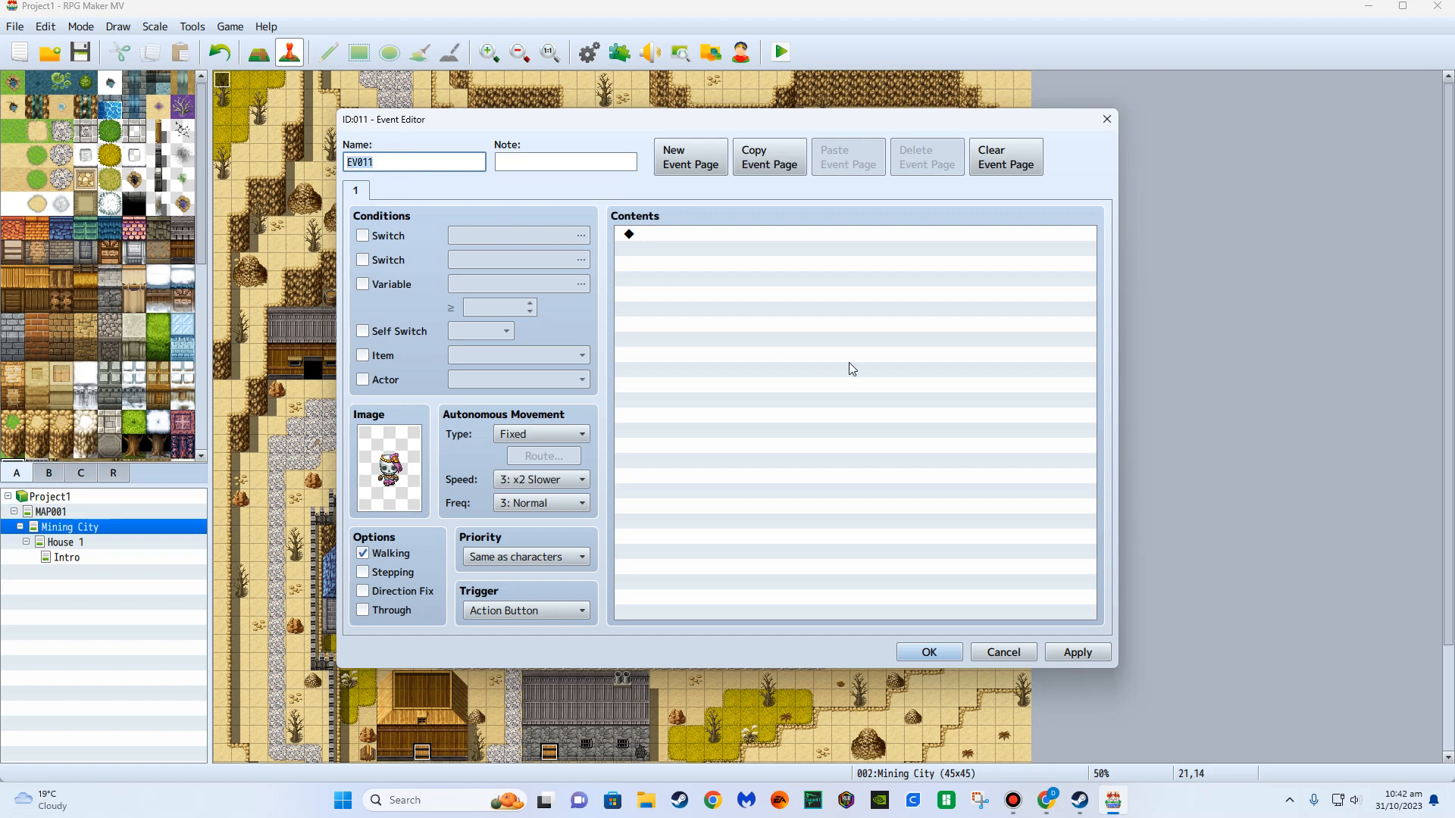
pyautogui.write('Z')
pyautogui.write('Skelly 1')
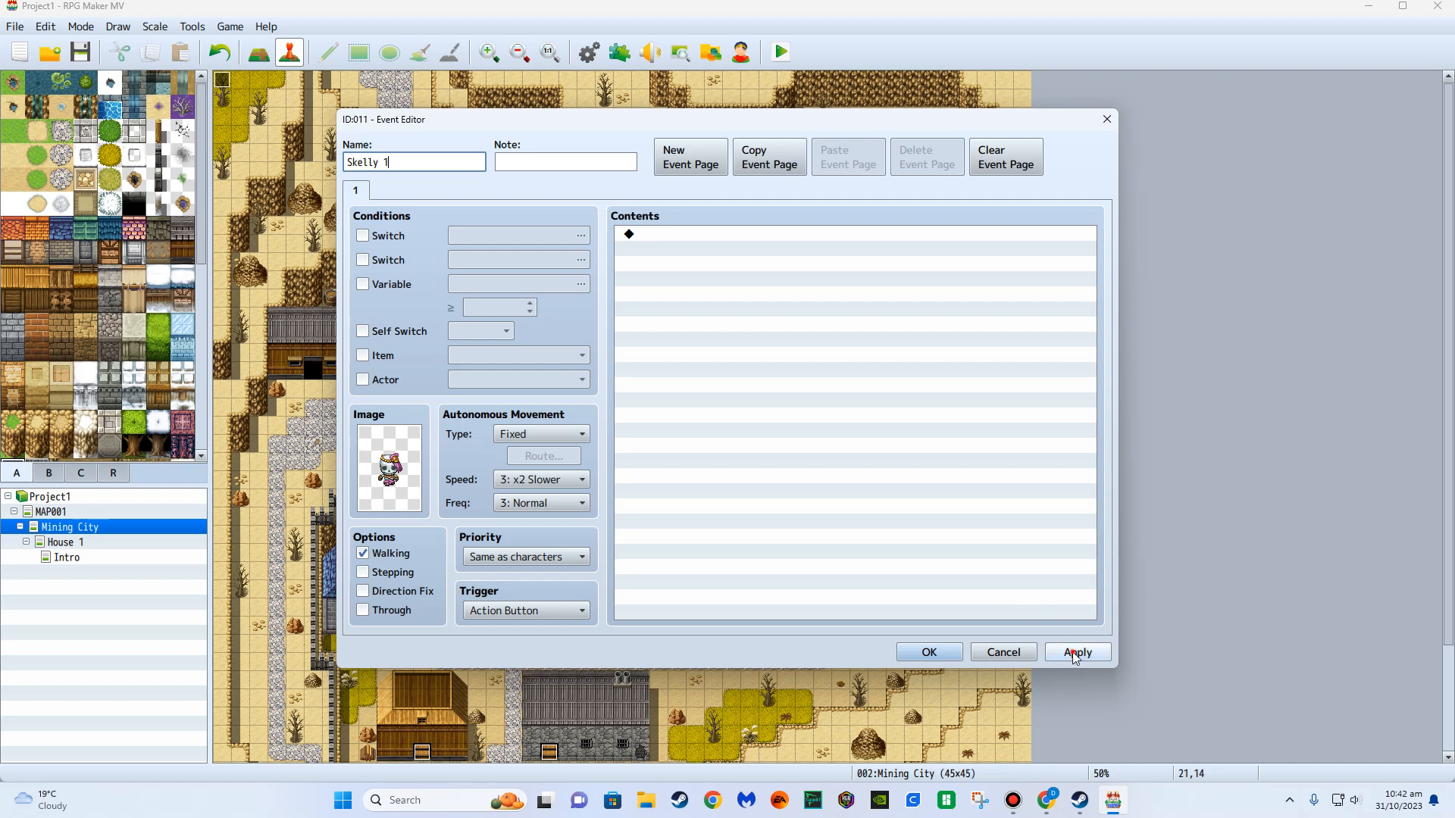
pyautogui.click(929, 652)
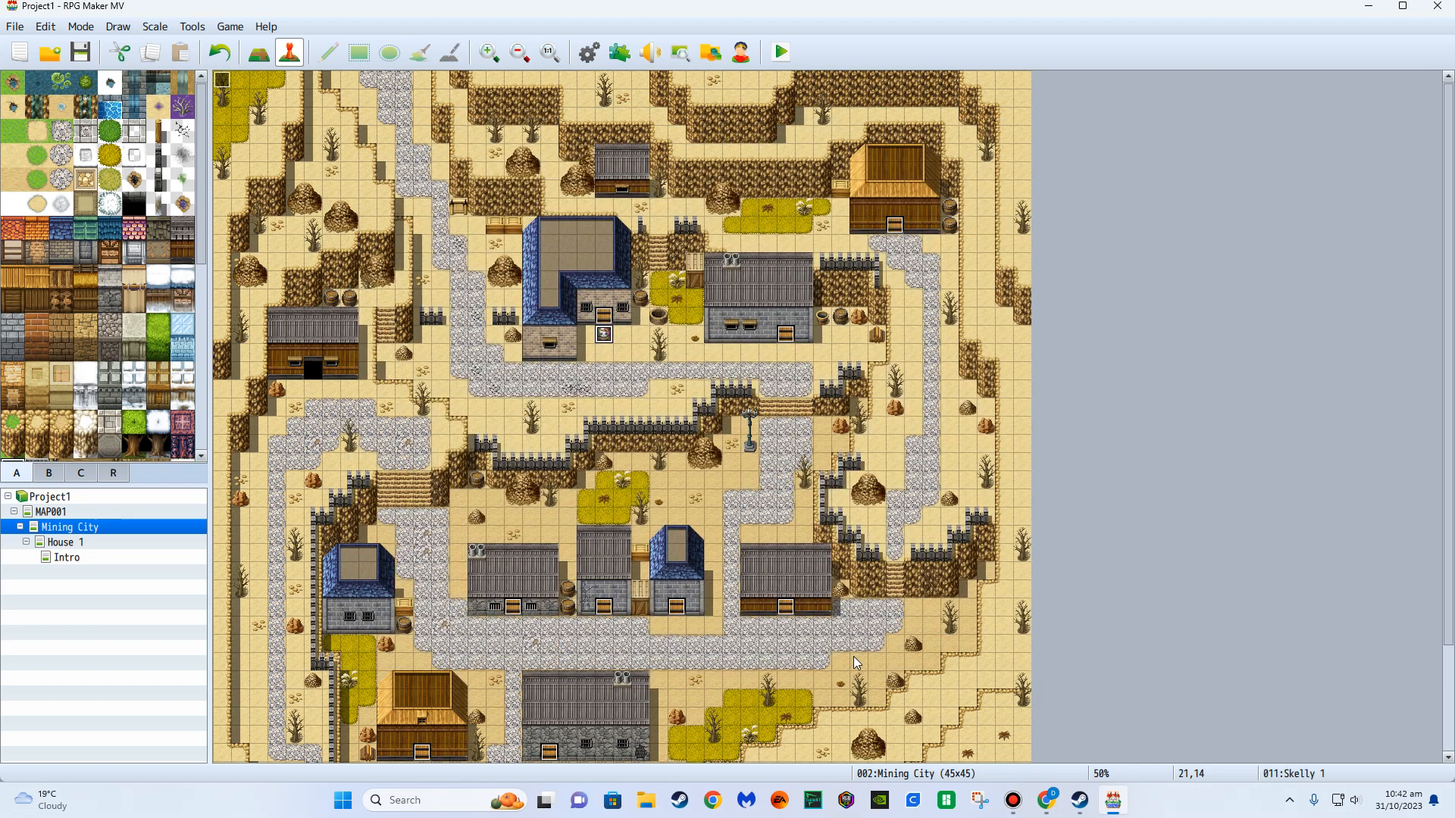
pyautogui.click(1019, 798)
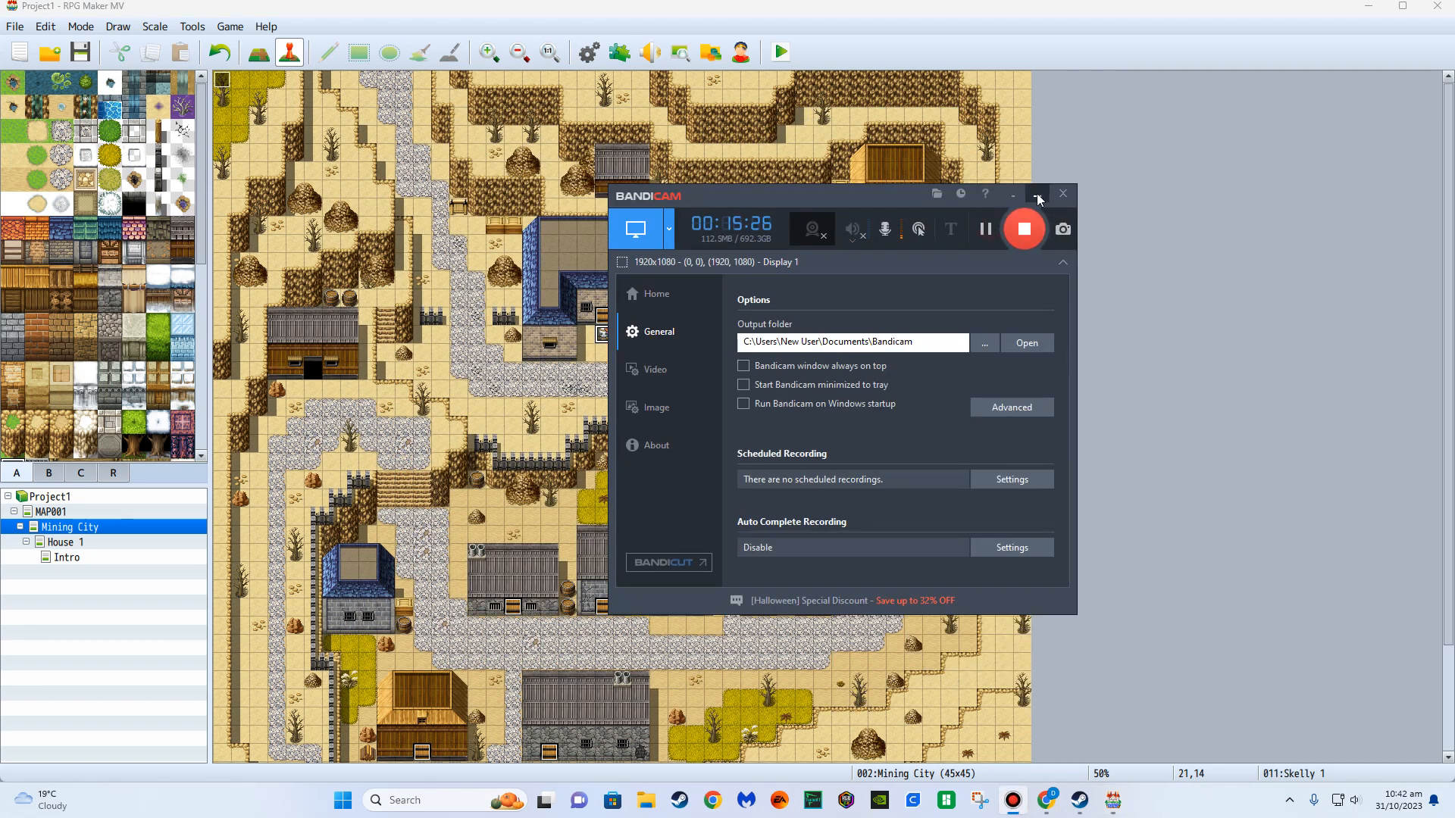
pyautogui.click(1037, 196)
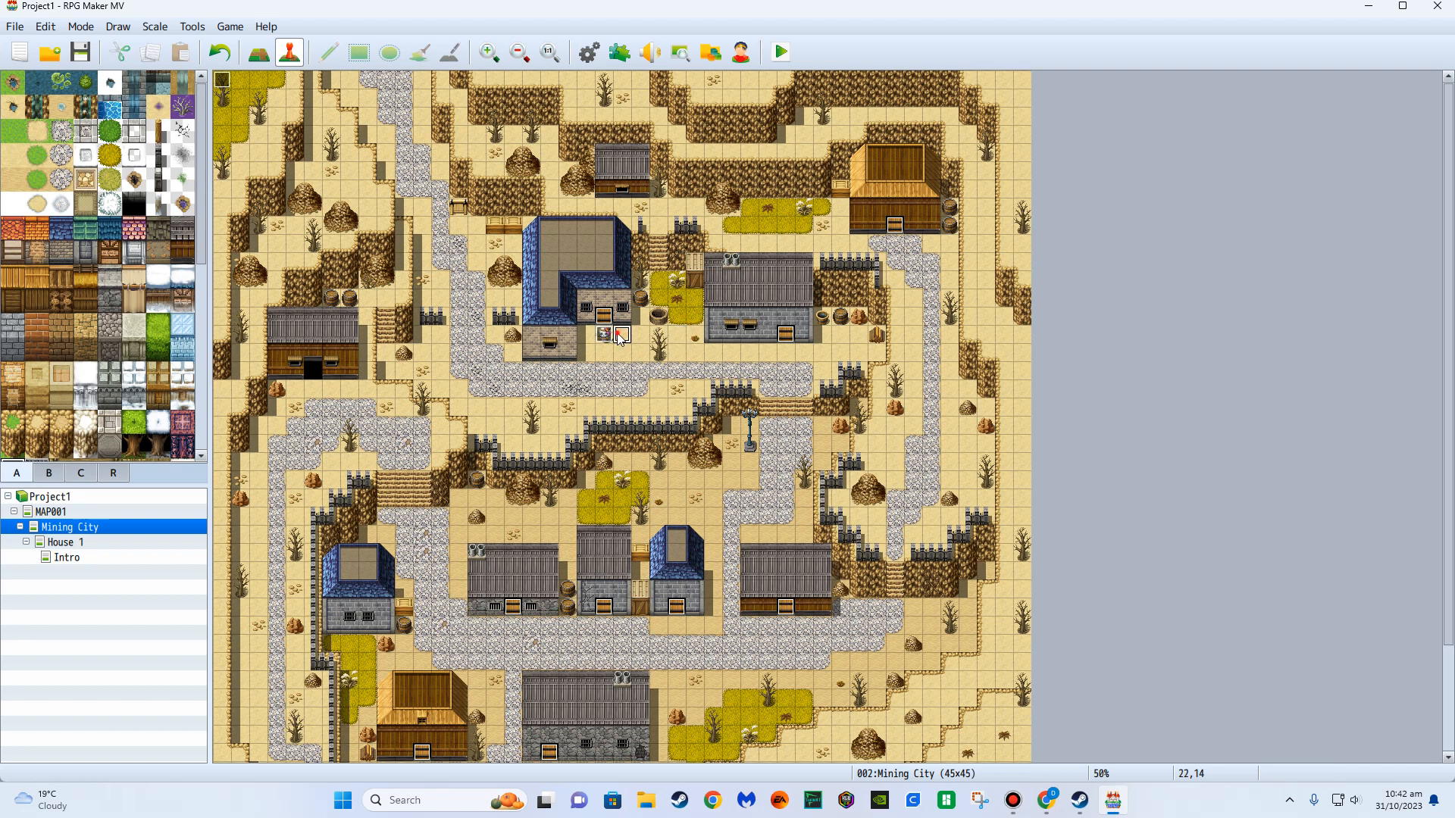
# Create an event at (22,14) beside the skeleton, using the front-facing blue-haired girl image from the People1 set.
pyautogui.doubleClick(613, 347)
pyautogui.doubleClick(388, 469)
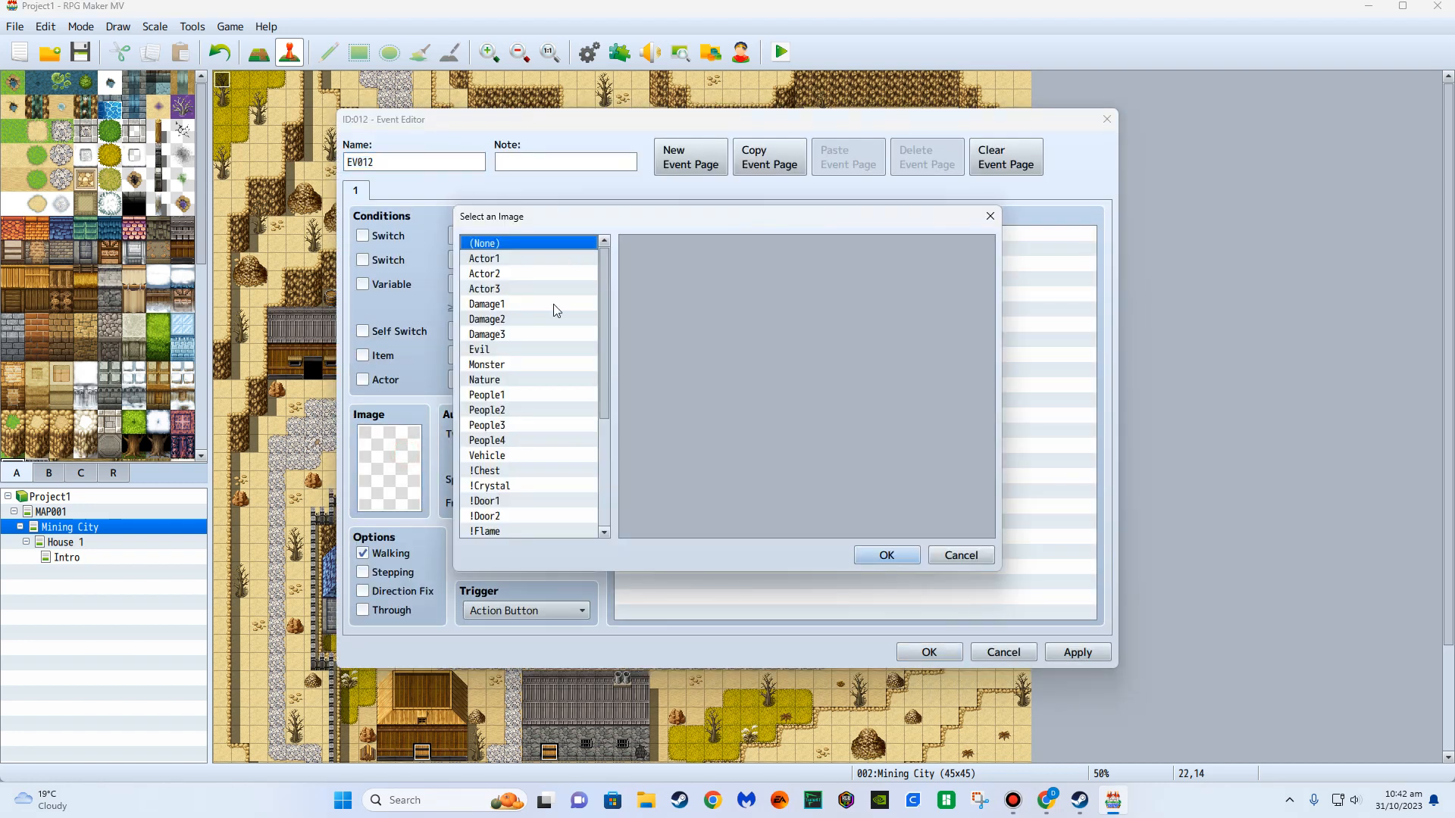
pyautogui.click(509, 410)
pyautogui.click(508, 397)
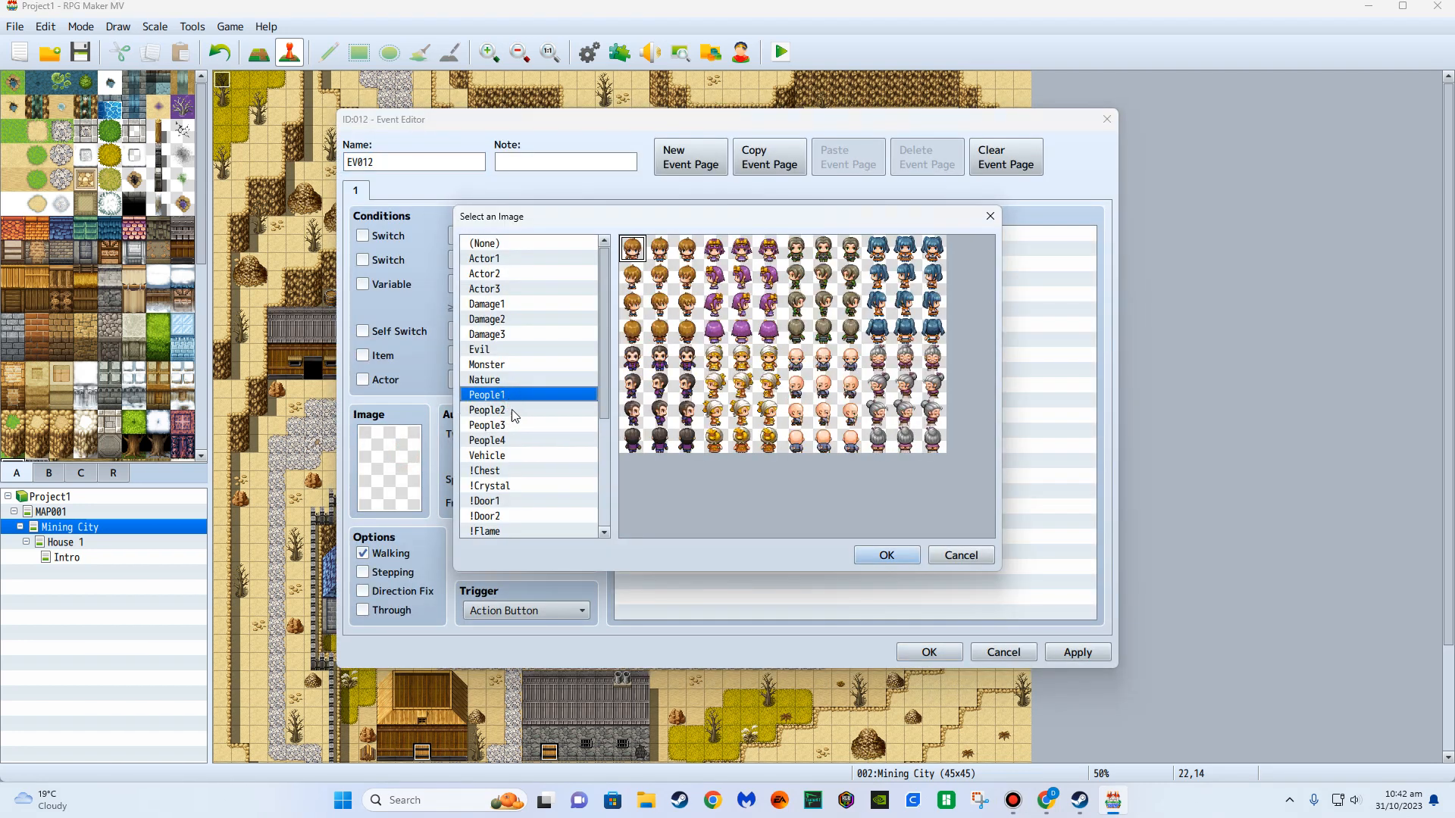
pyautogui.doubleClick(878, 254)
# Name the blue-haired girl's event Jess and save it.
pyautogui.click(460, 161)
pyautogui.moveTo(380, 163); pyautogui.dragTo(321, 162)
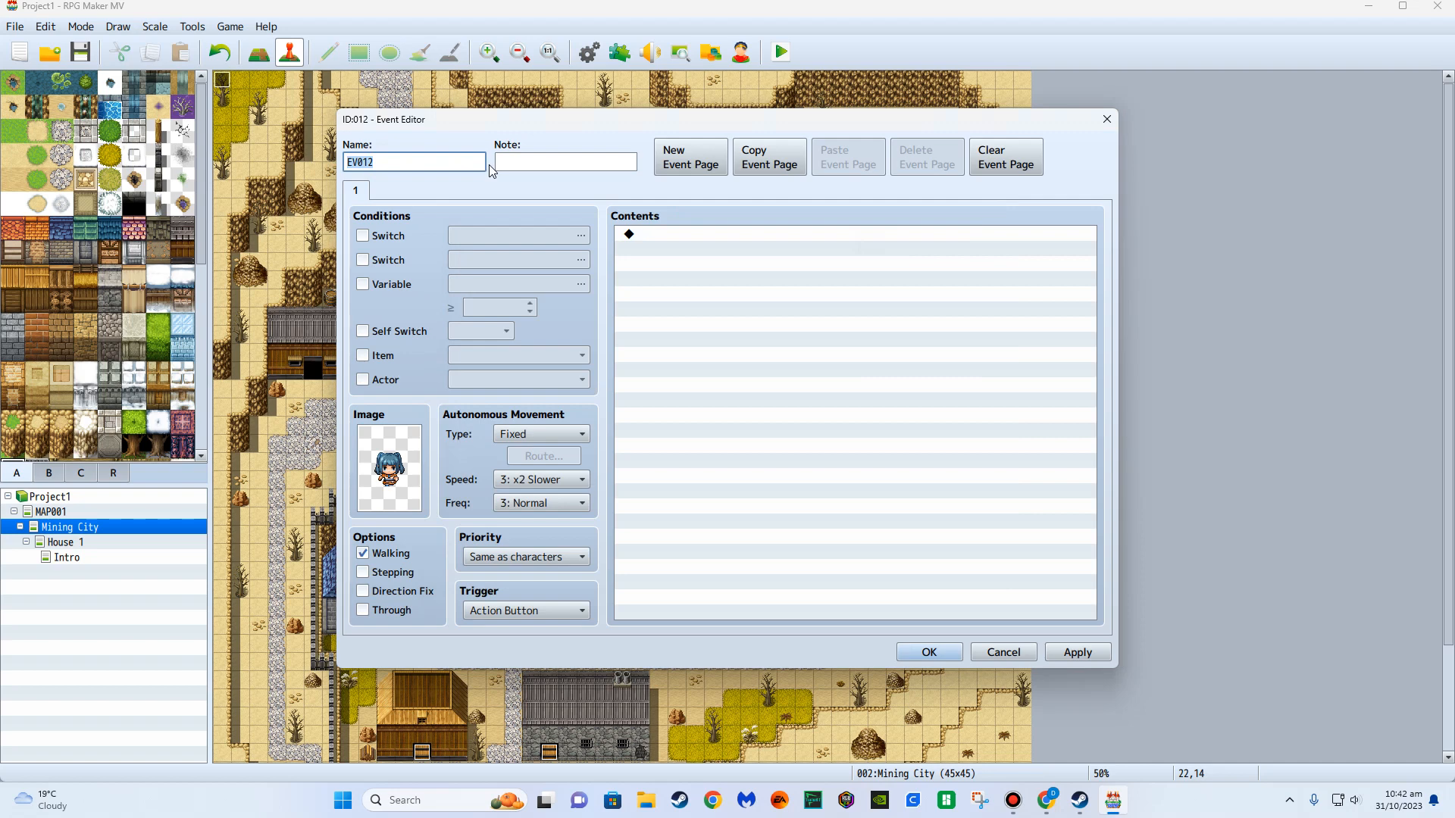
pyautogui.write('Je')
pyautogui.click(928, 651)
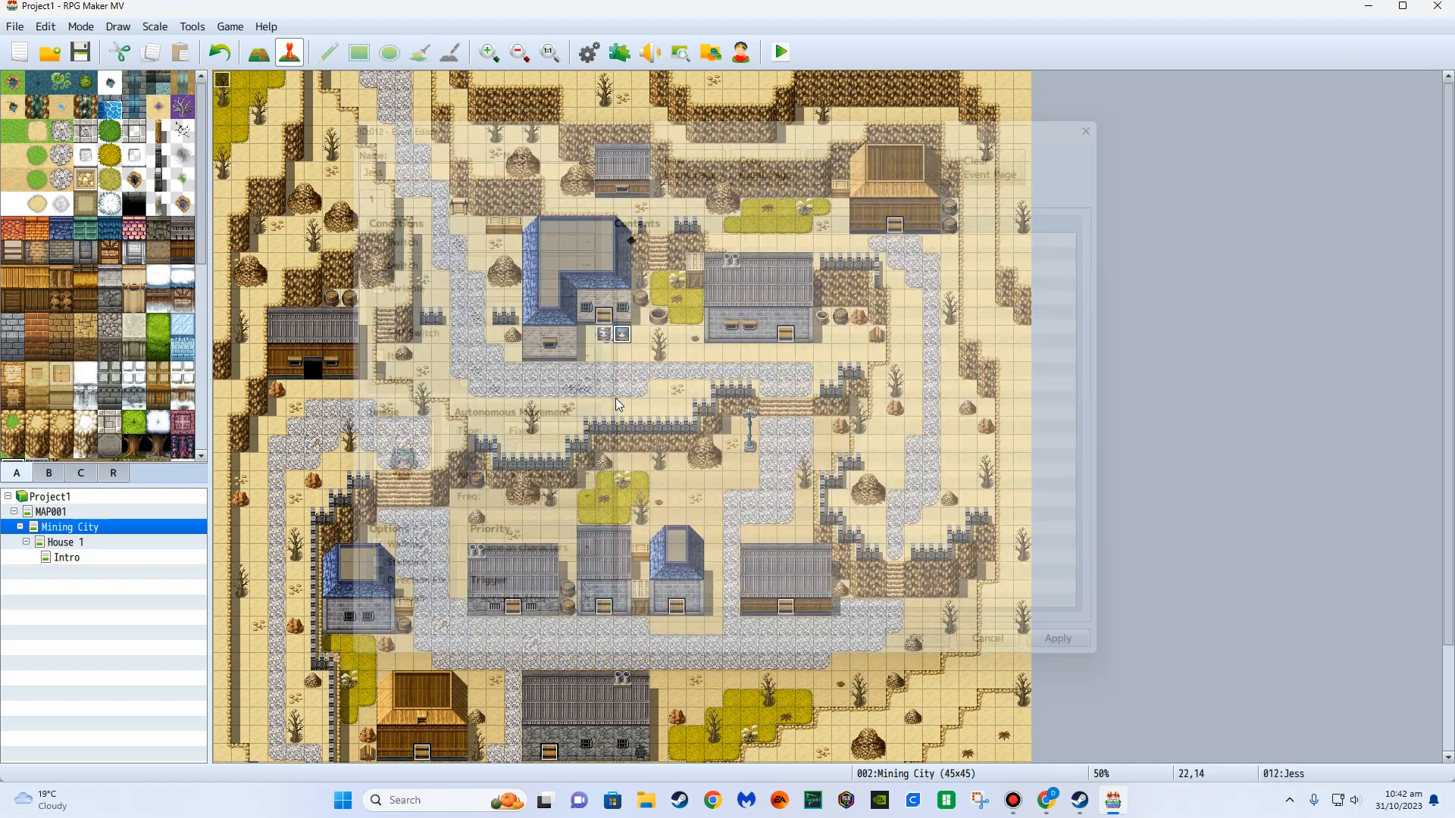
pyautogui.doubleClick(622, 335)
pyautogui.click(927, 652)
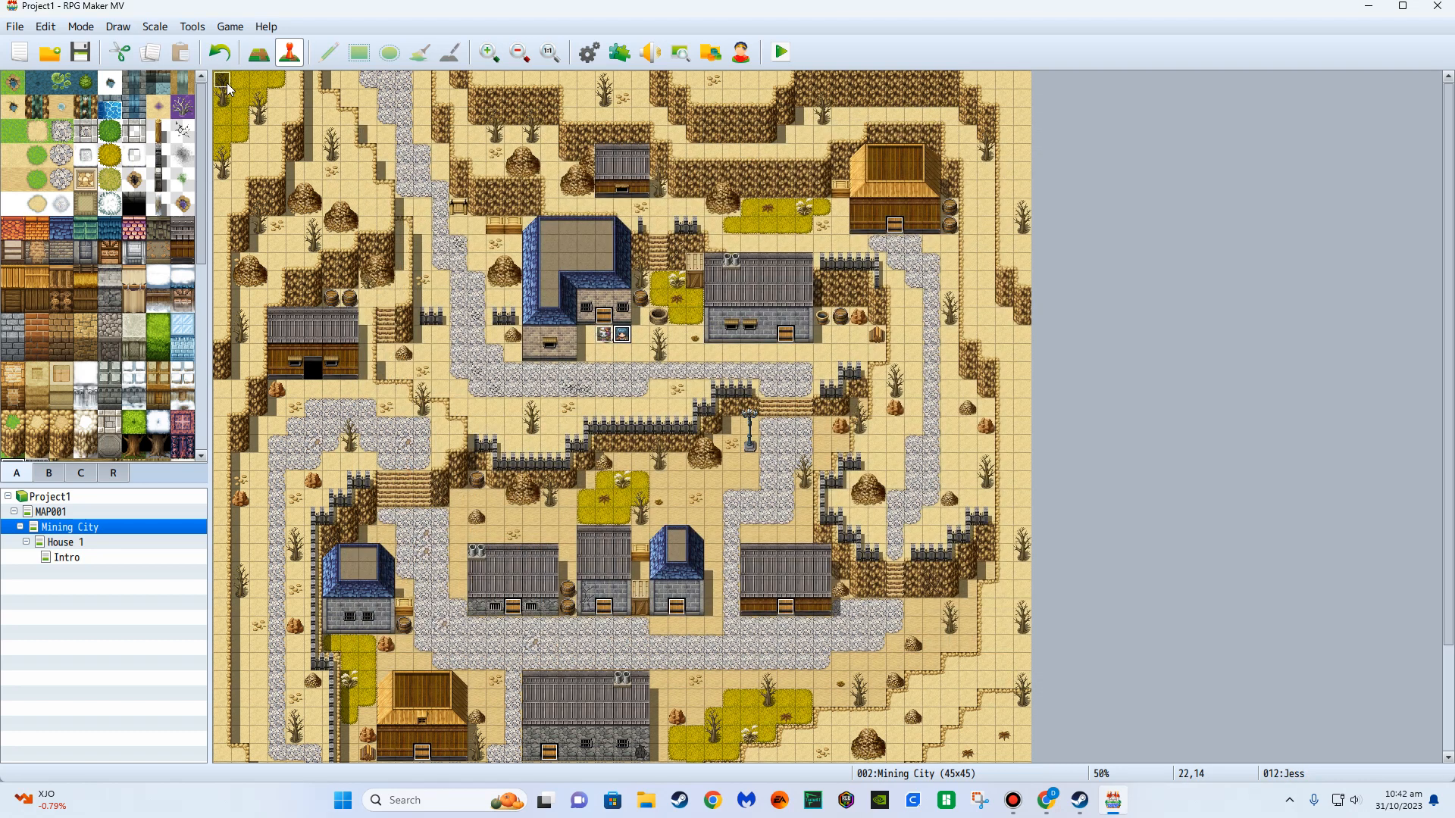
# Add a Set Movement Route command for Jess to the autorun event at (0,0), with a jump offset of X 1, Y 0, and save the event.
pyautogui.doubleClick(224, 81)
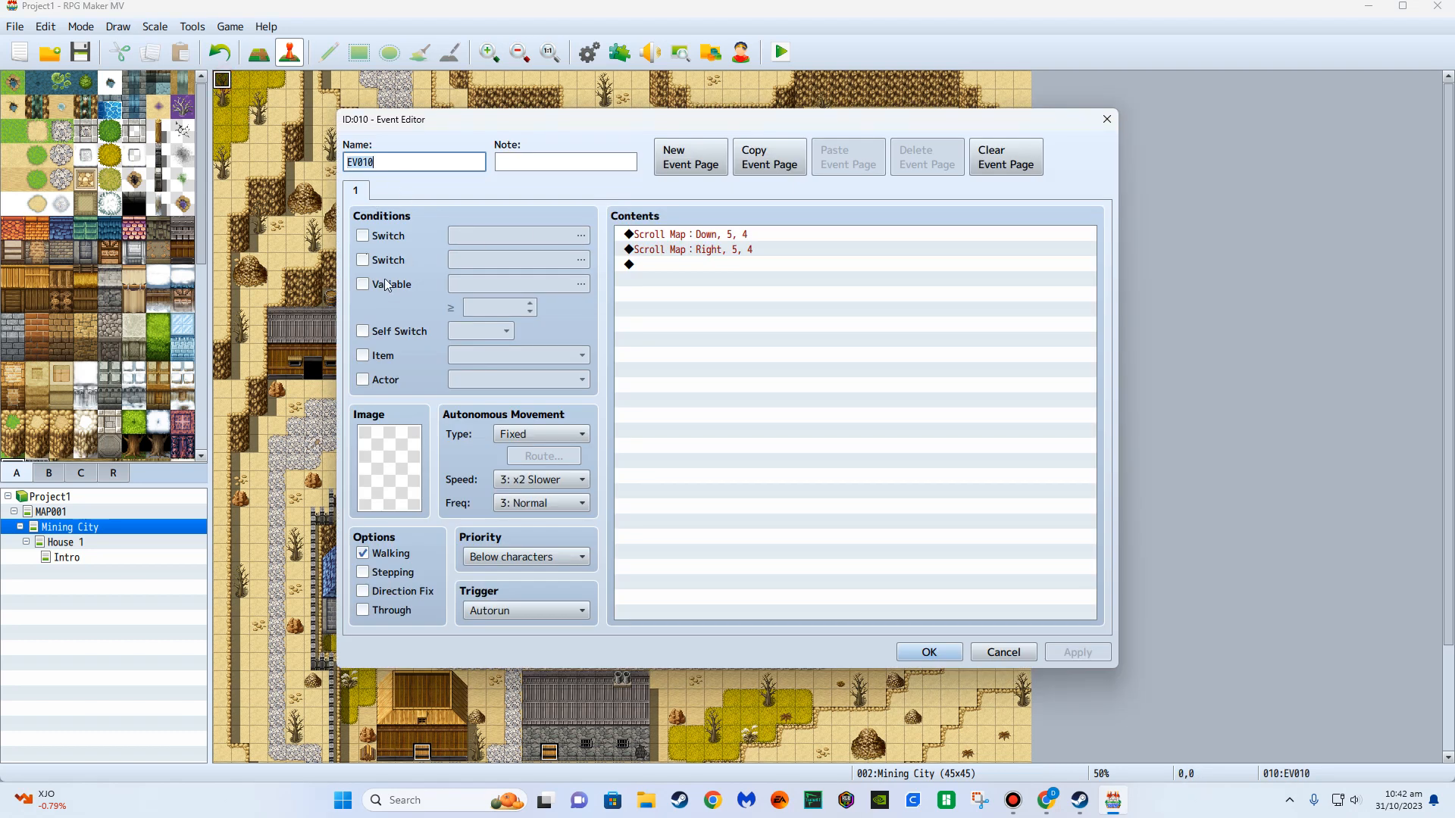
pyautogui.moveTo(692, 129); pyautogui.dragTo(1103, 82)
pyautogui.doubleClick(1074, 215)
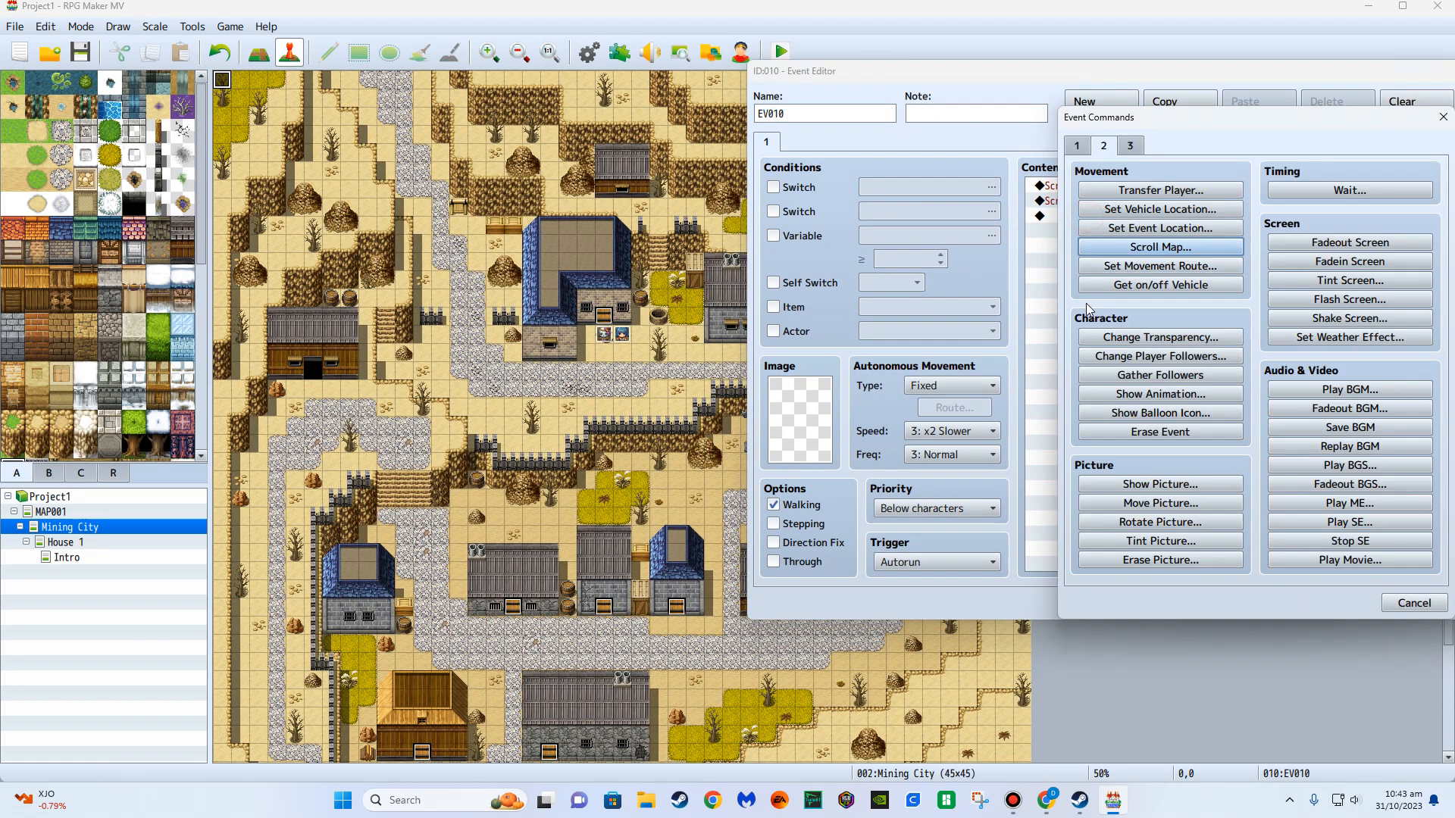
pyautogui.click(1152, 266)
pyautogui.click(935, 217)
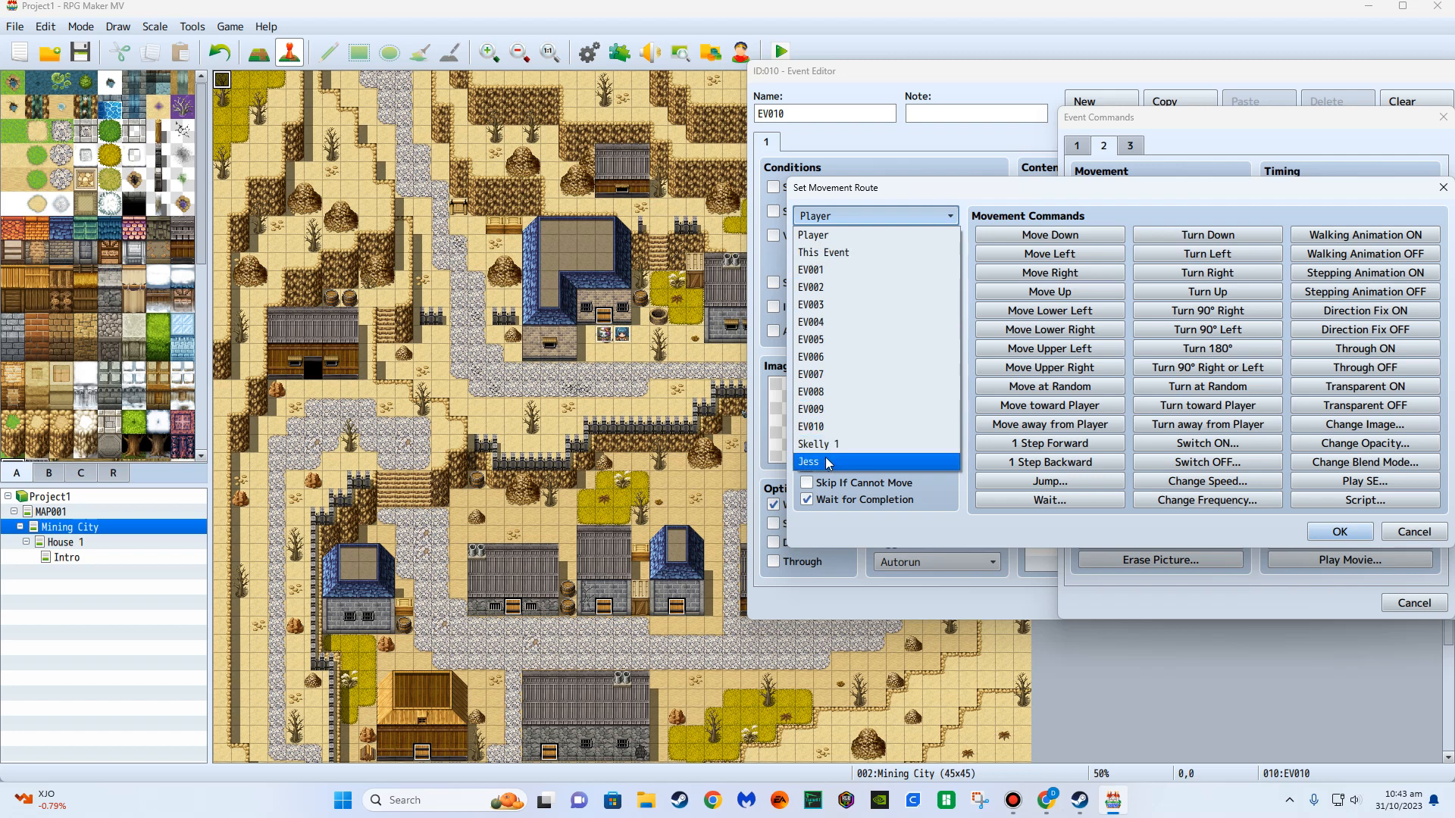
pyautogui.click(910, 461)
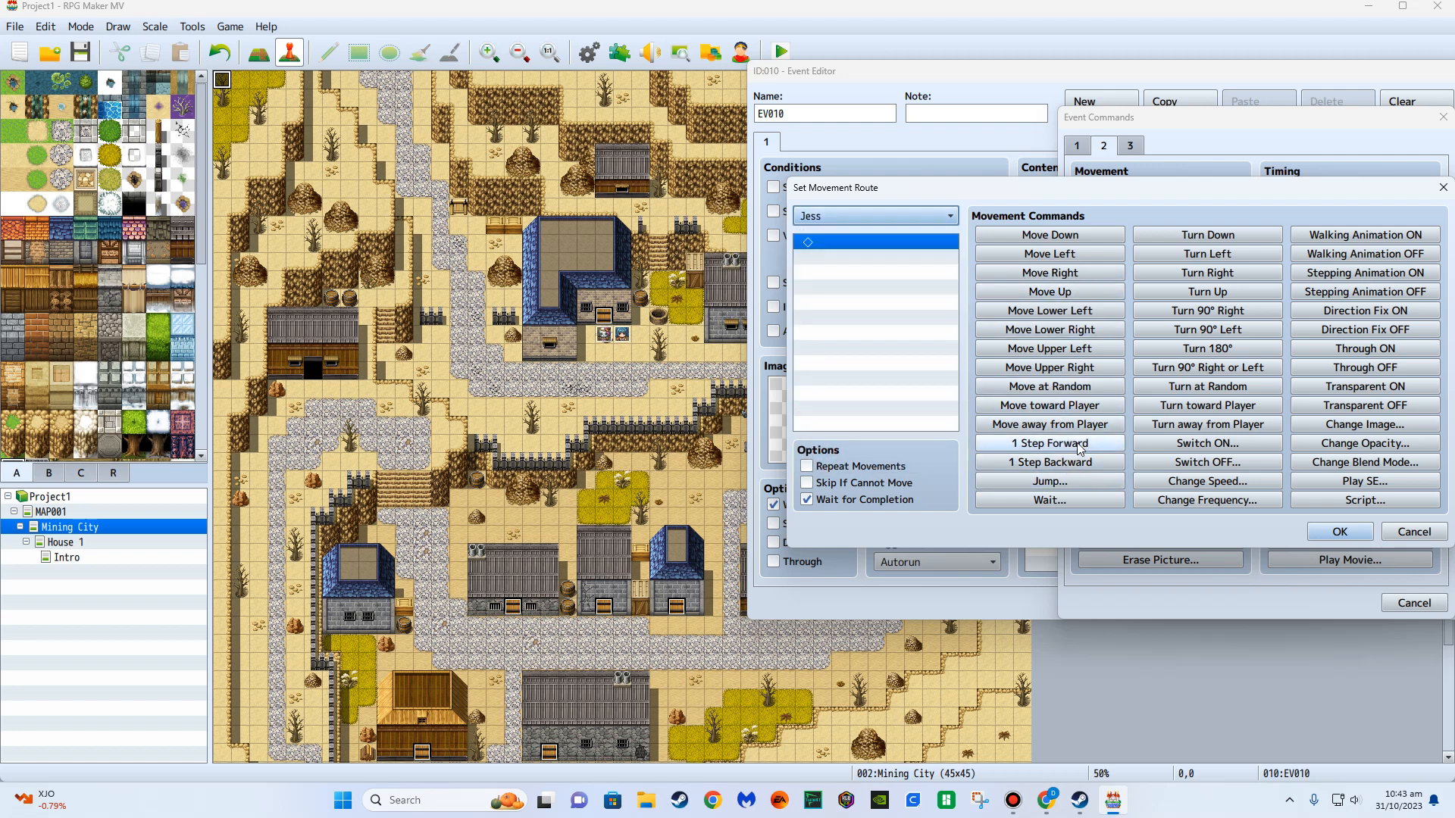
pyautogui.click(1084, 480)
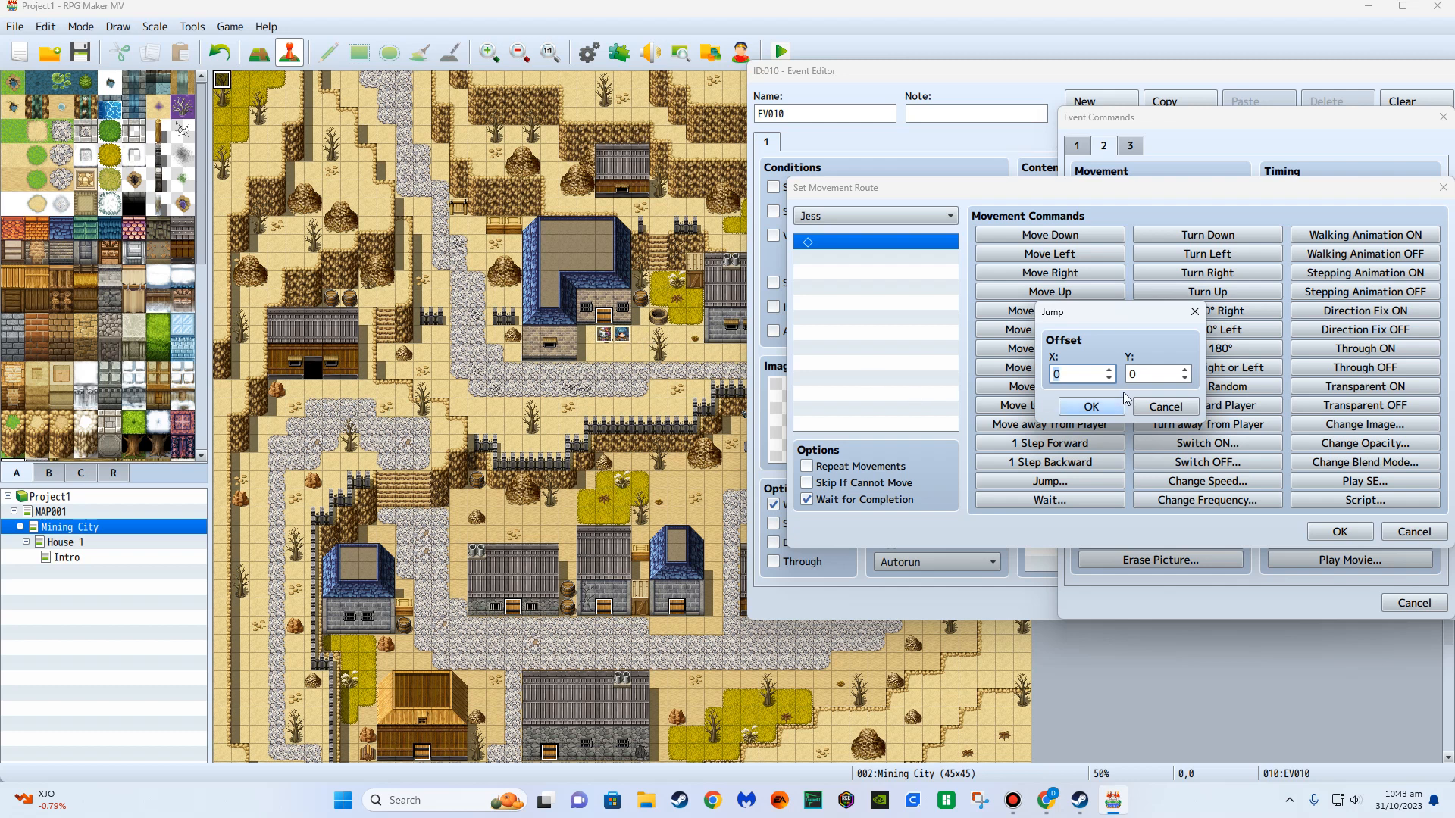
pyautogui.click(1110, 371)
pyautogui.click(1091, 406)
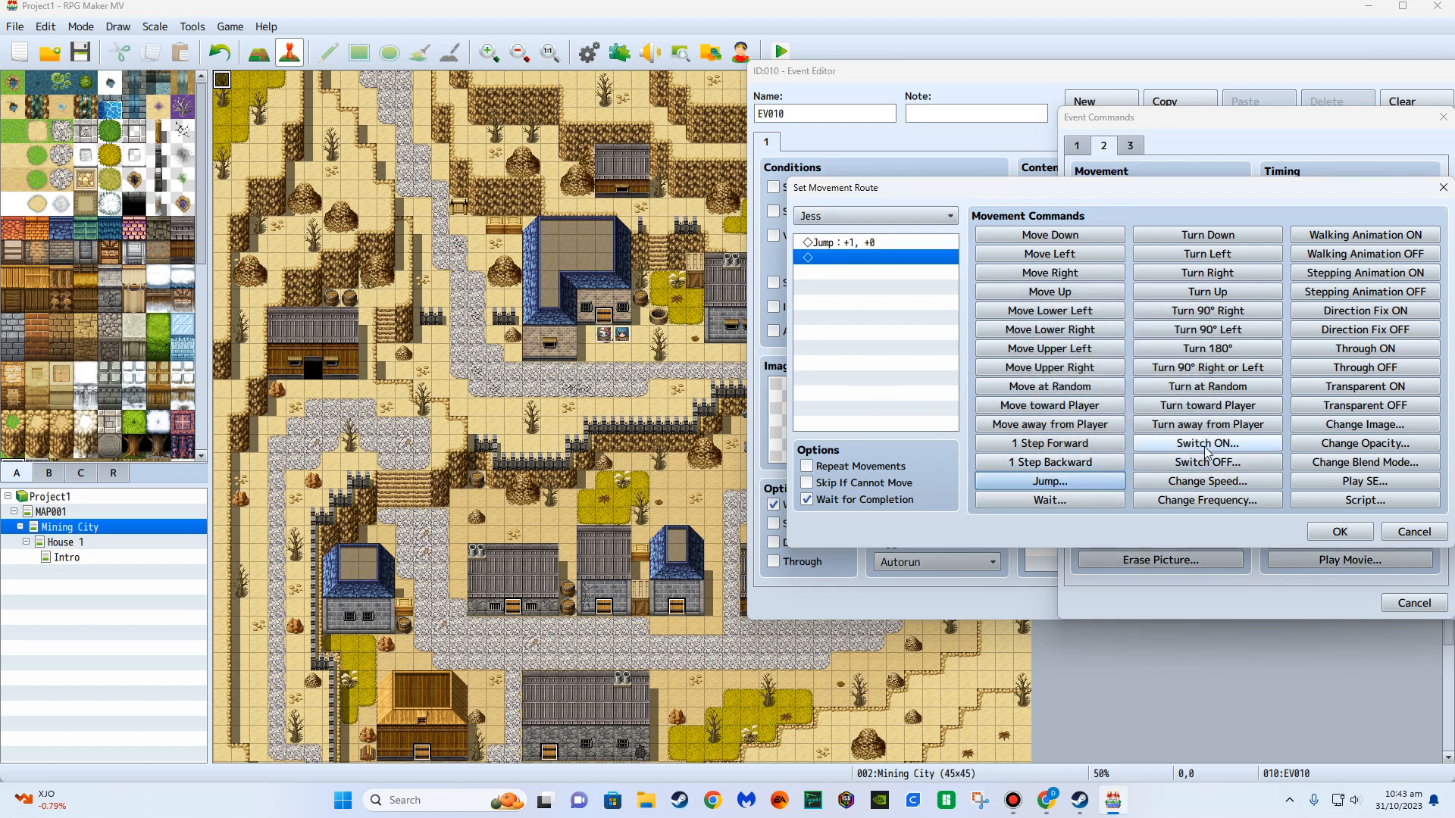
pyautogui.click(880, 241)
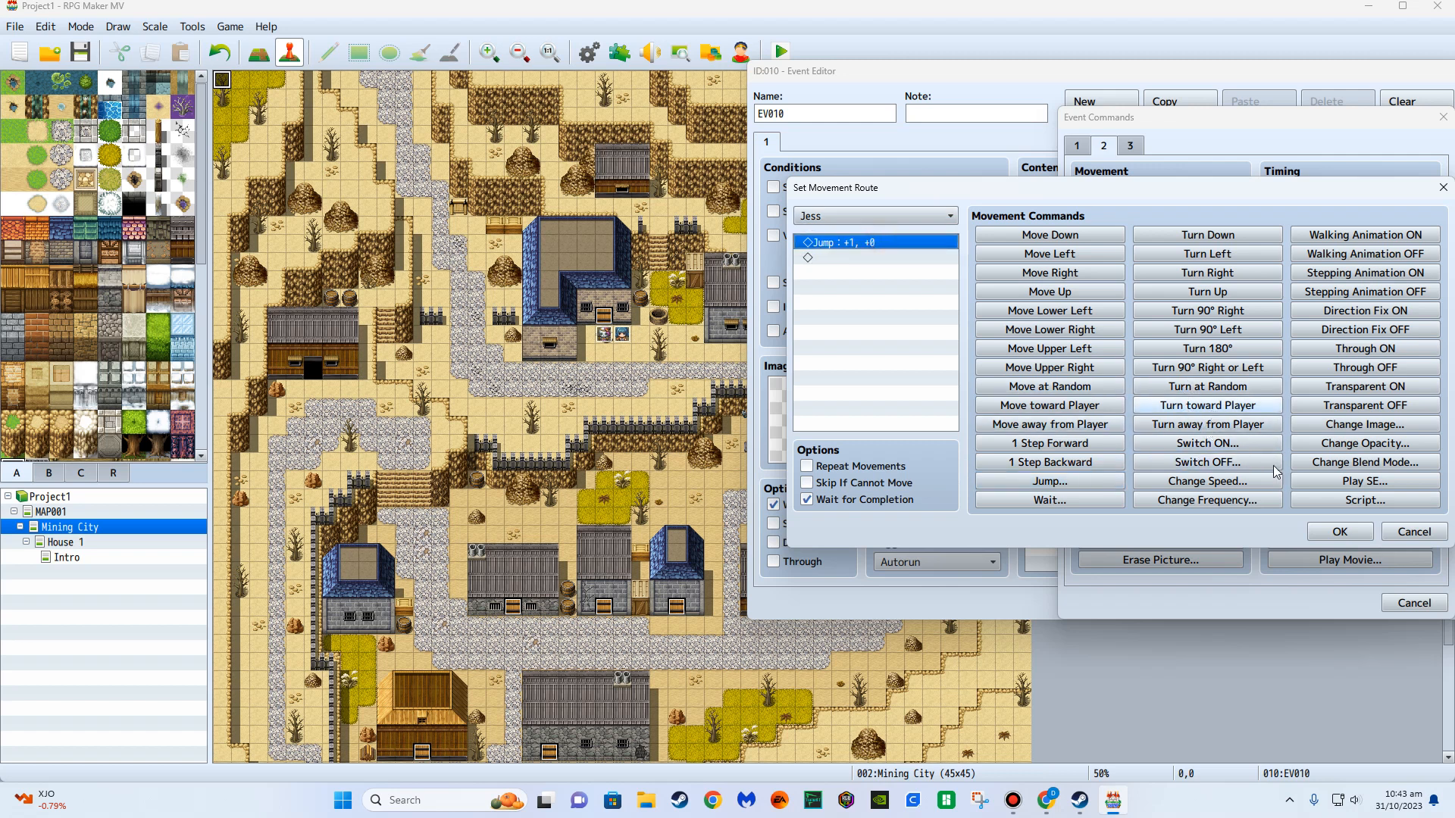
pyautogui.click(1339, 531)
pyautogui.click(1341, 600)
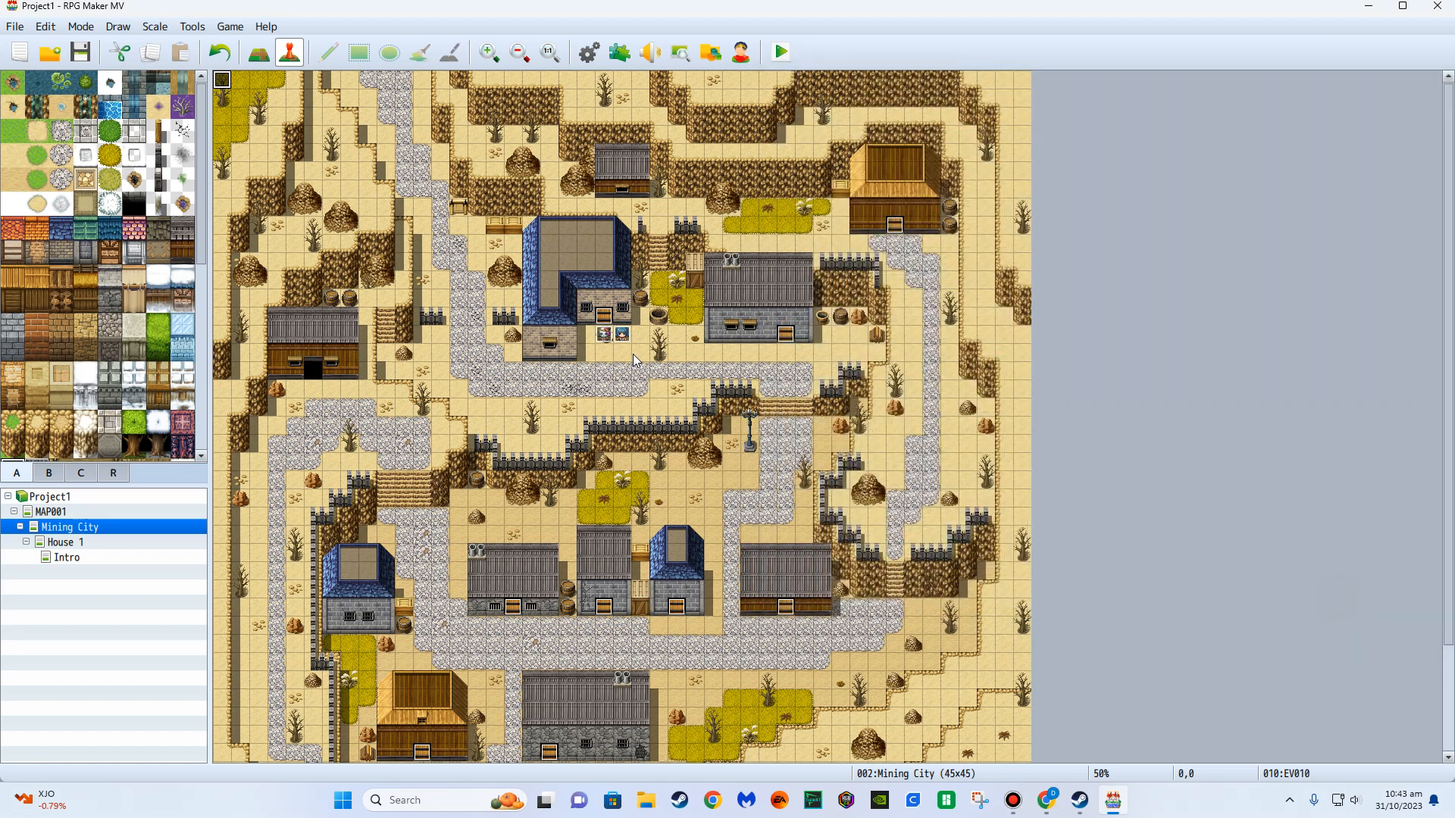
# Change the Jess event's image to the left-facing blue-haired girl sprite and save it.
pyautogui.doubleClick(622, 334)
pyautogui.doubleClick(410, 457)
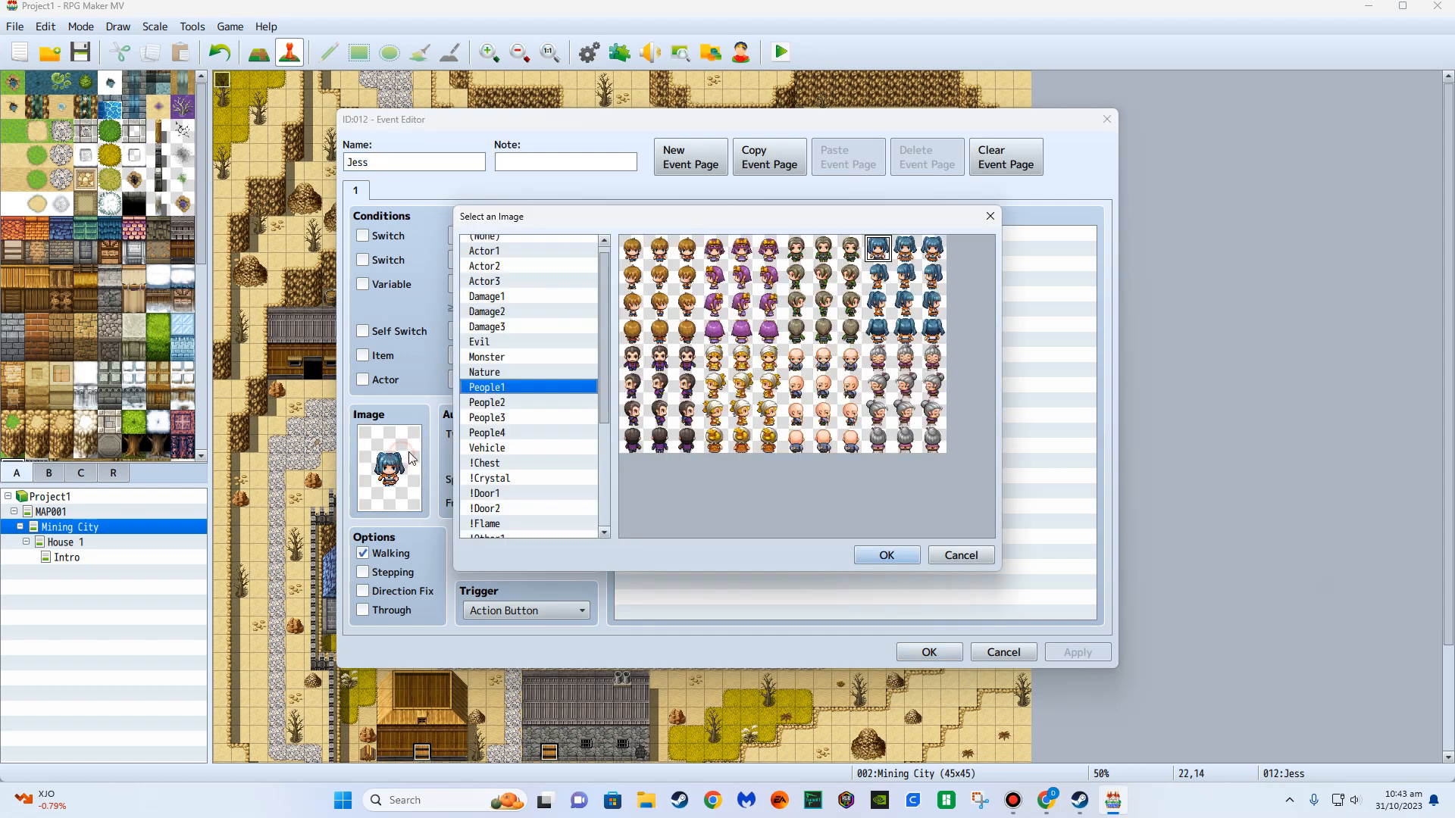
pyautogui.click(877, 277)
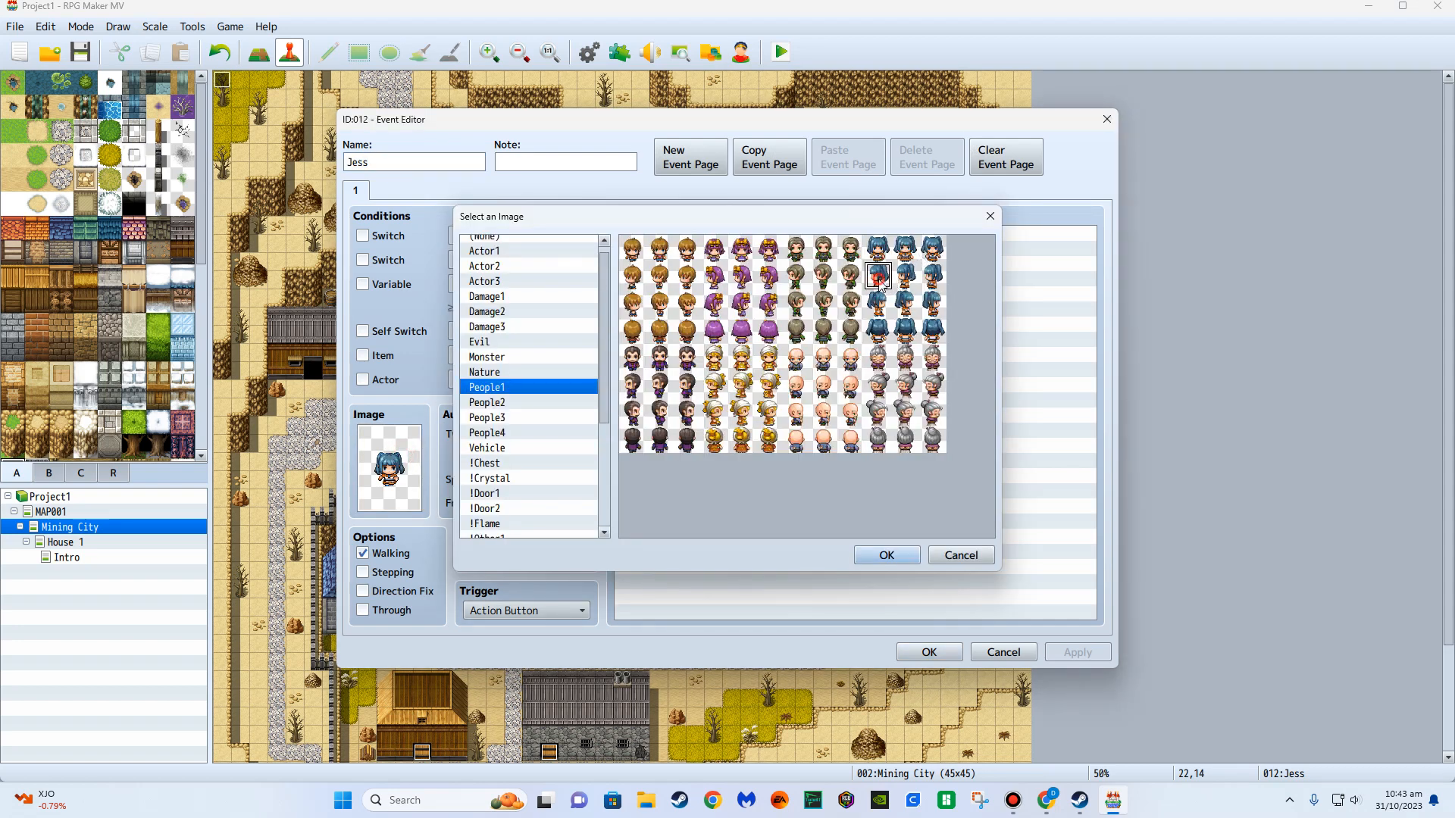
pyautogui.click(887, 555)
pyautogui.click(934, 652)
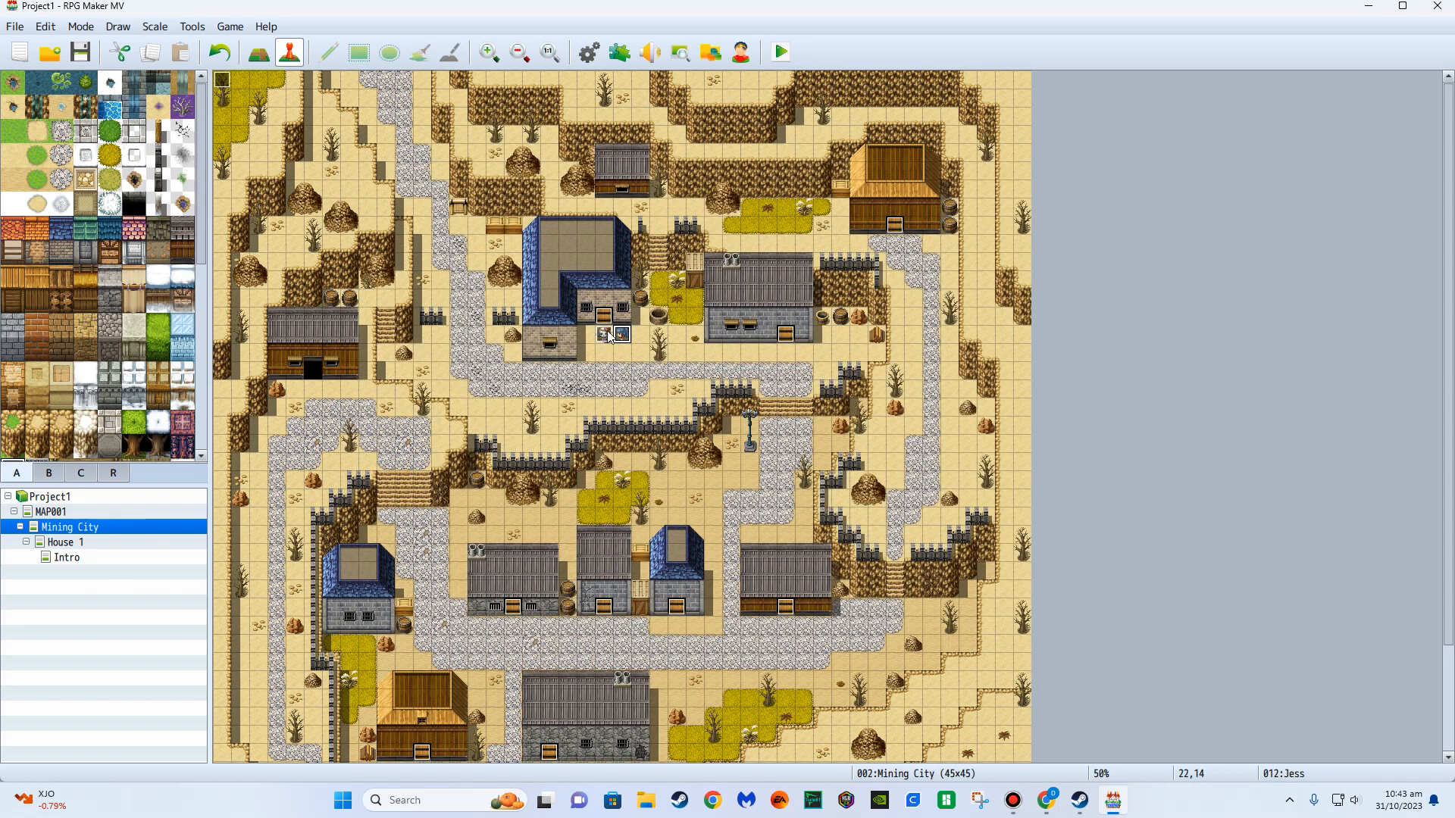
# Change the Skelly 1 event's image to the back-facing skeleton sprite from the Monster set and save it.
pyautogui.doubleClick(604, 335)
pyautogui.doubleClick(383, 462)
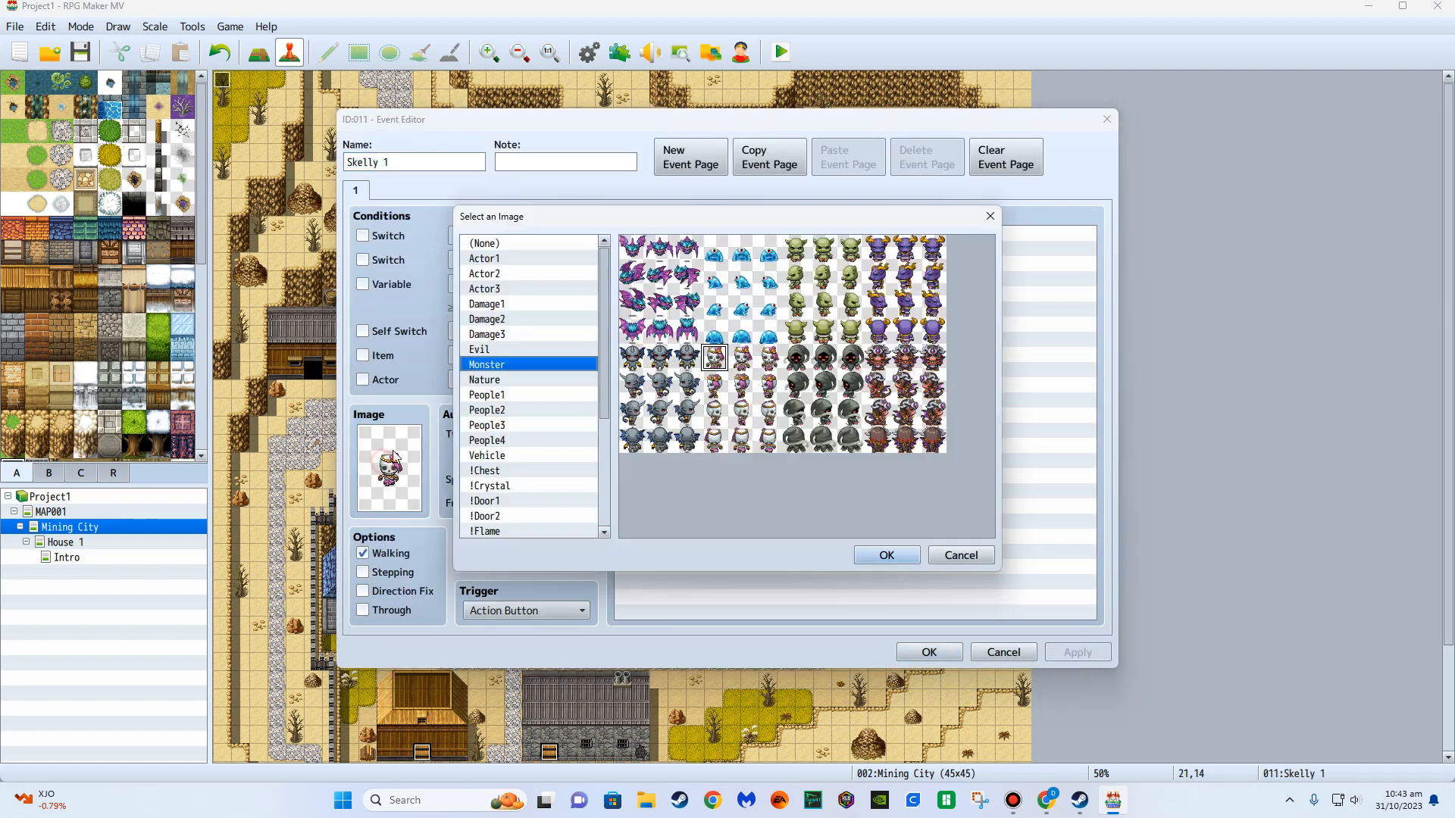
pyautogui.doubleClick(740, 447)
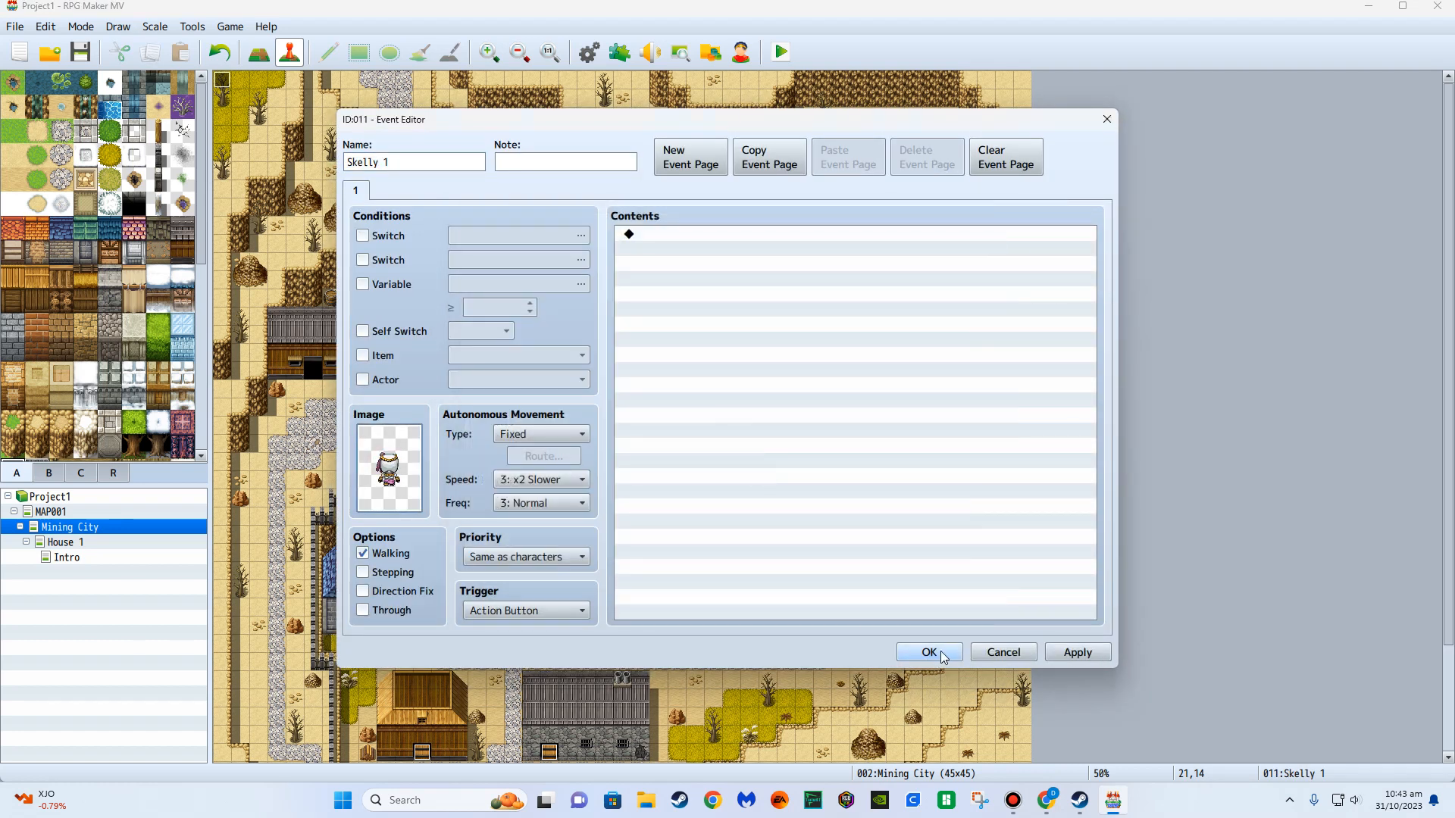
pyautogui.press('Return')
pyautogui.doubleClick(622, 335)
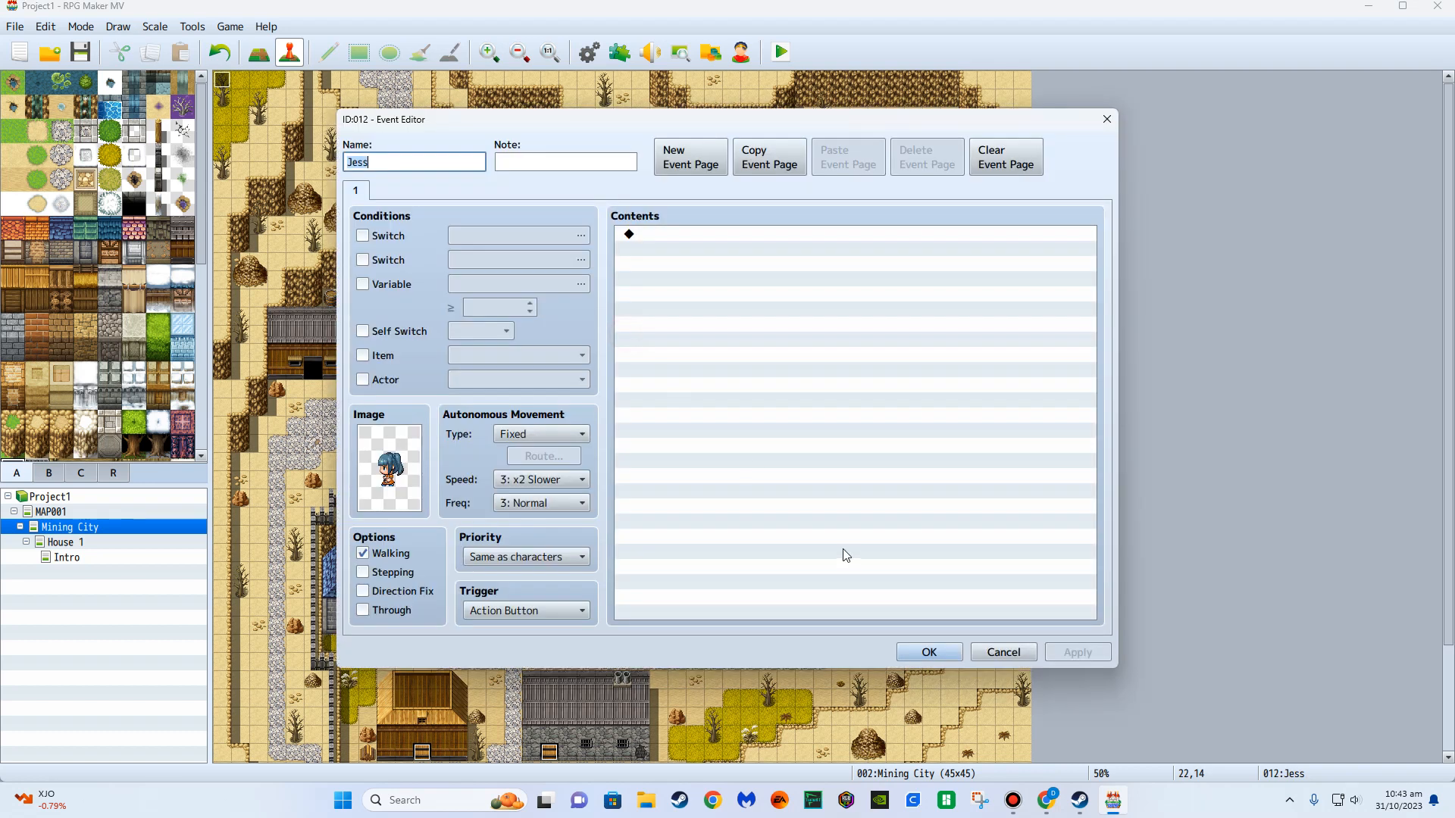
pyautogui.click(928, 652)
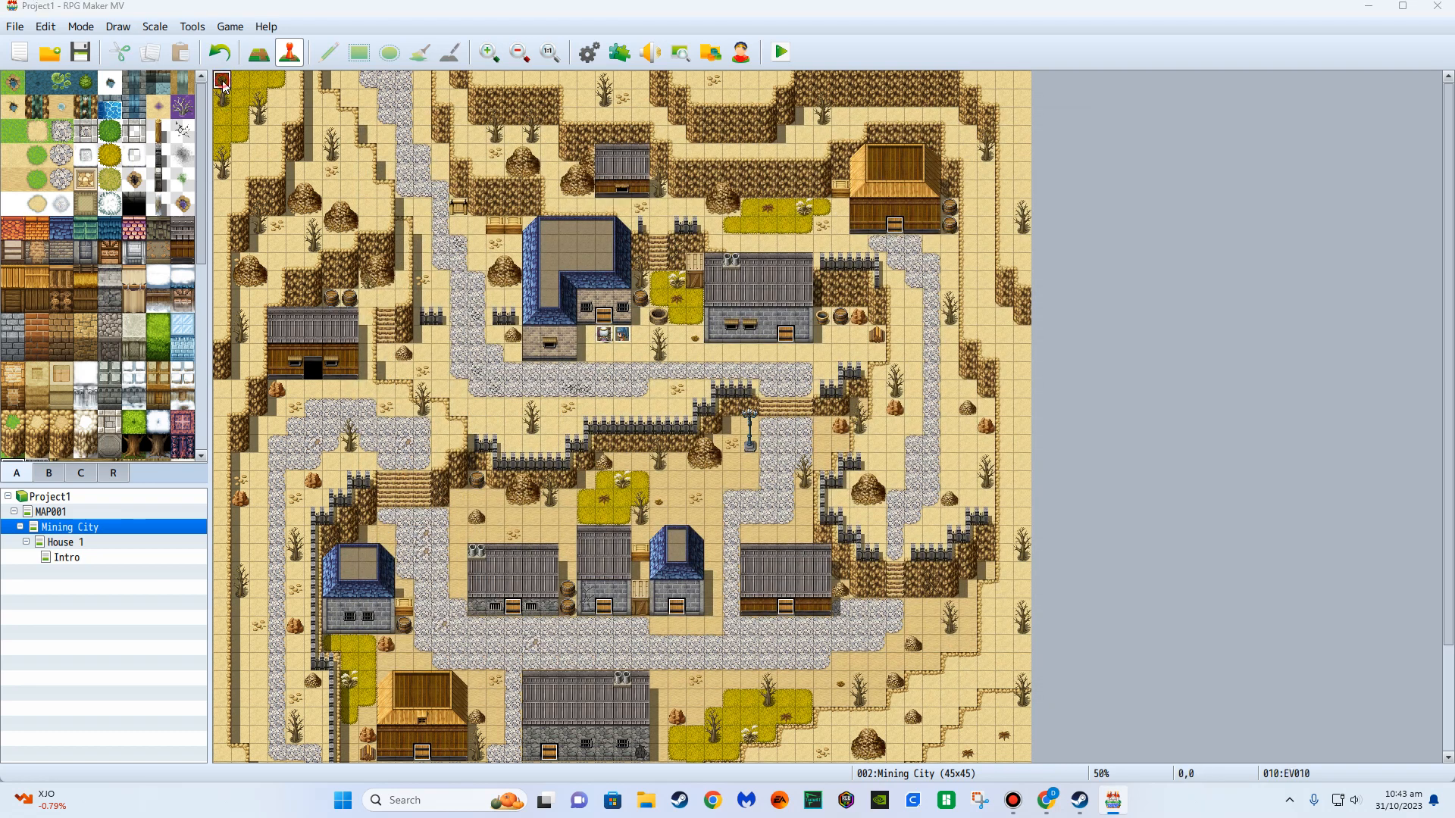
# Add a Show Balloon Icon command with the Anger balloon on Skelly 1 at the end of the autorun event at (0,0).
pyautogui.doubleClick(221, 80)
pyautogui.moveTo(712, 122); pyautogui.dragTo(1181, 201)
pyautogui.doubleClick(1171, 376)
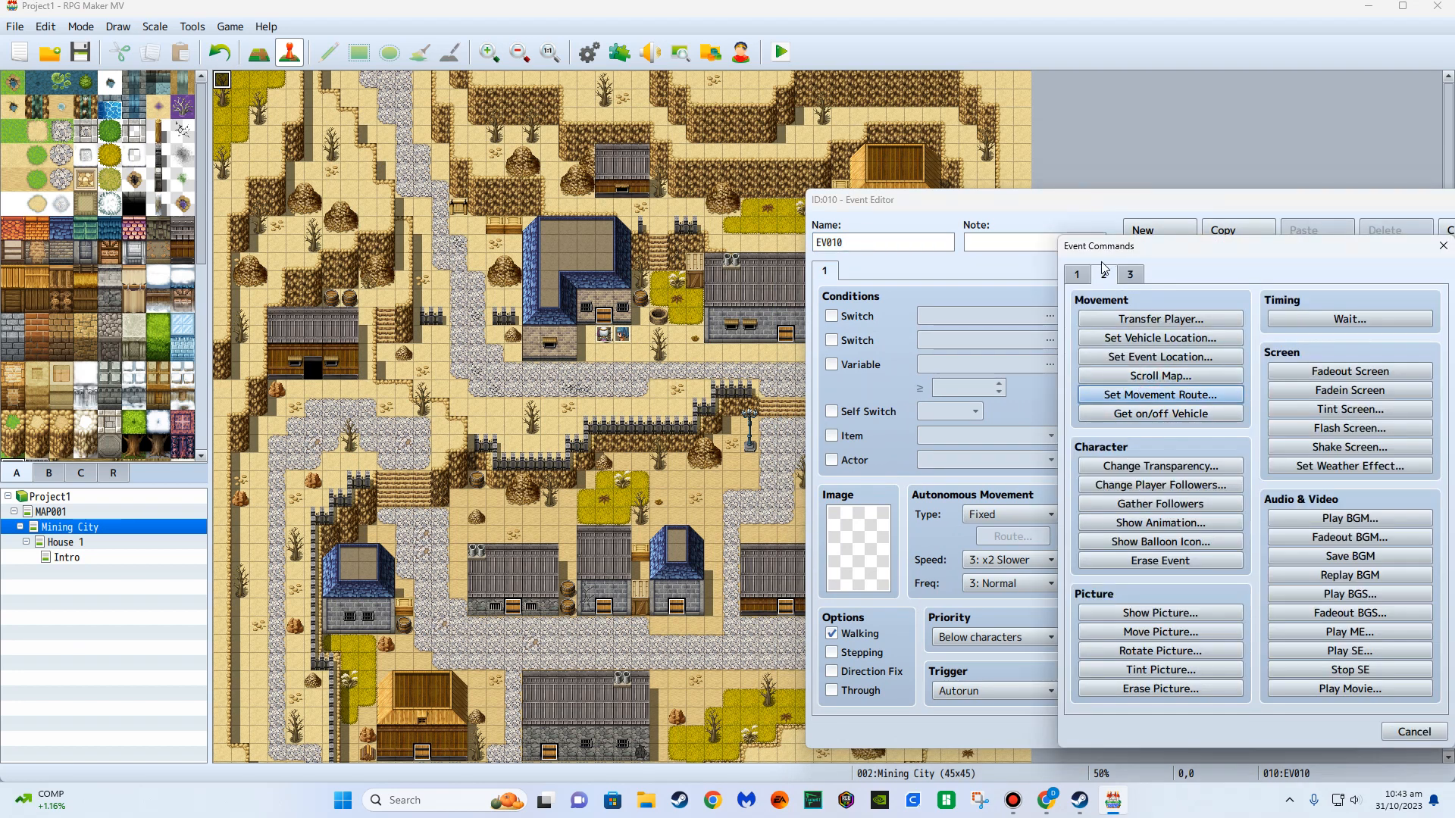
pyautogui.click(1160, 541)
pyautogui.click(1261, 465)
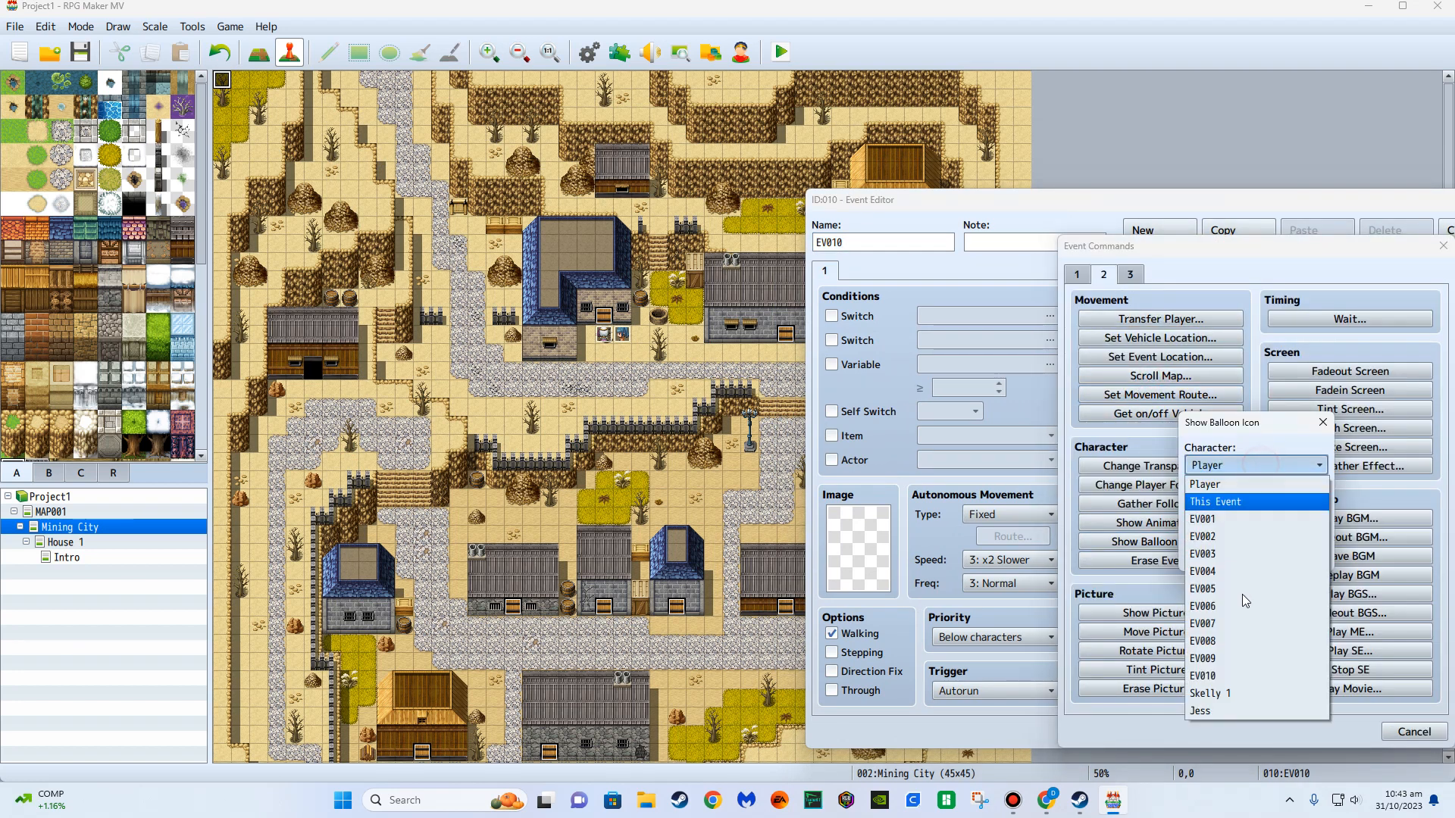
pyautogui.click(1253, 508)
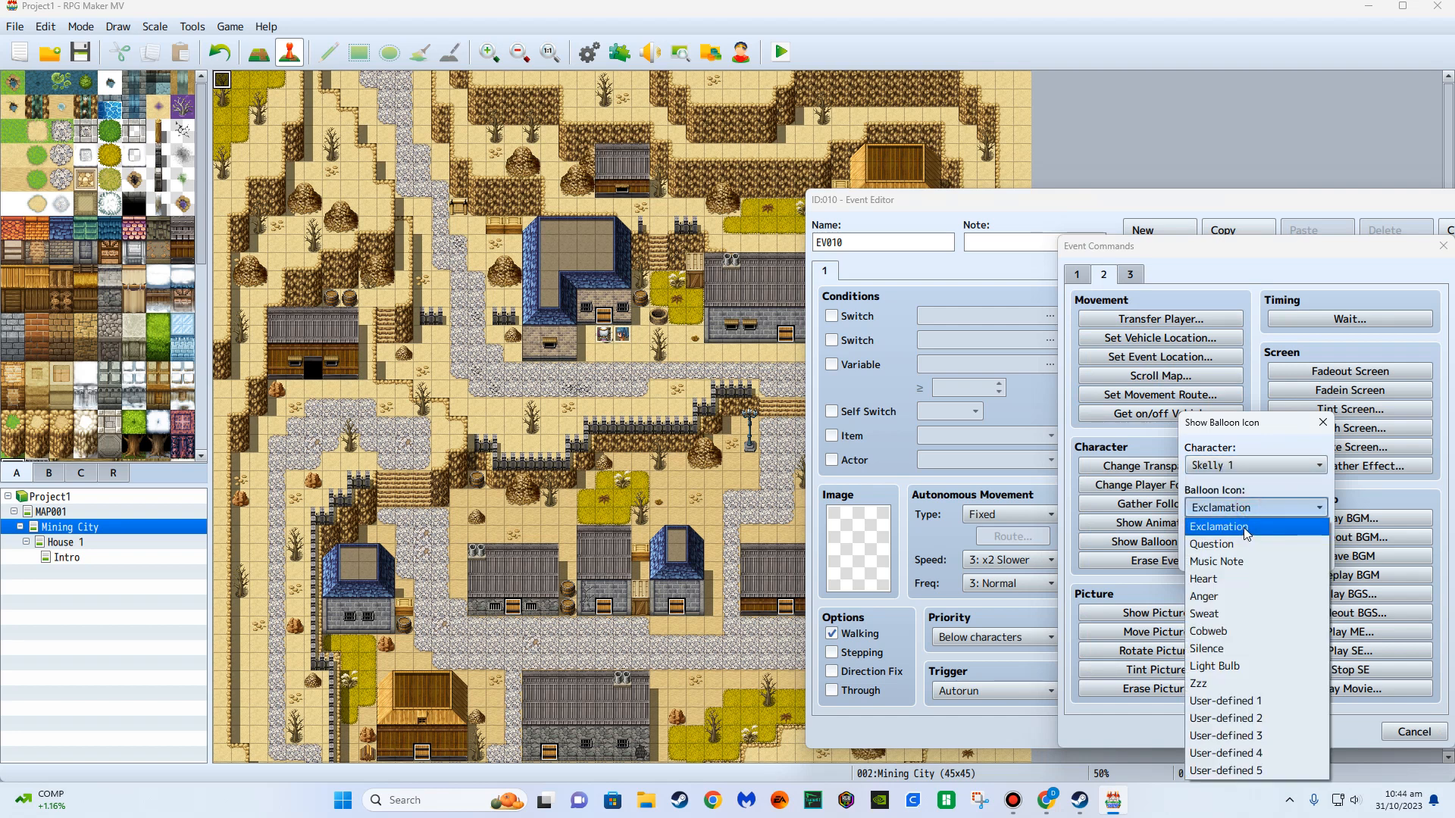
pyautogui.click(1231, 597)
pyautogui.click(1214, 552)
# Insert a Show Balloon Icon command with the Exclamation balloon on Jess above her movement route.
pyautogui.click(1161, 354)
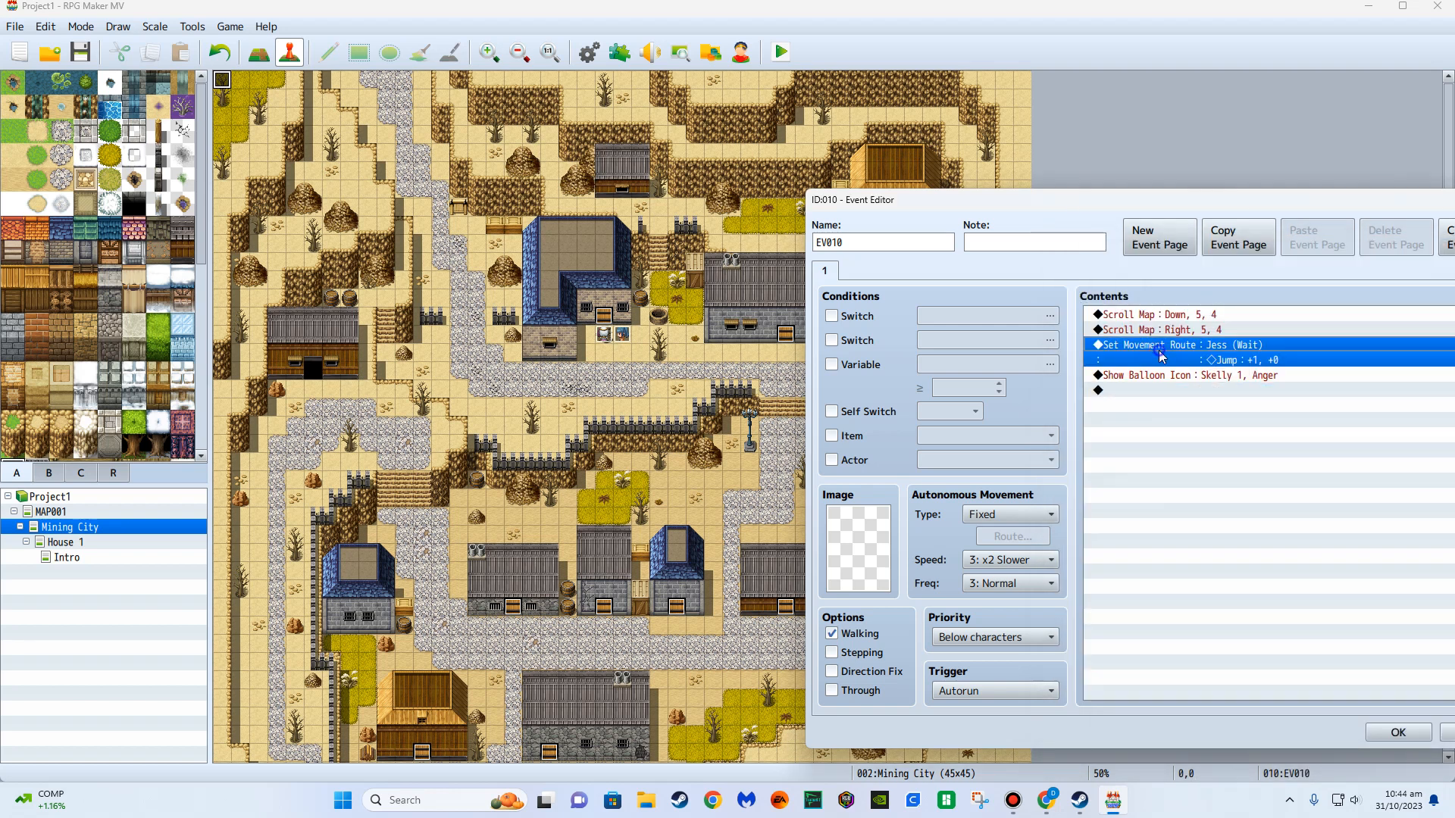
pyautogui.rightClick(1161, 354)
pyautogui.click(1190, 363)
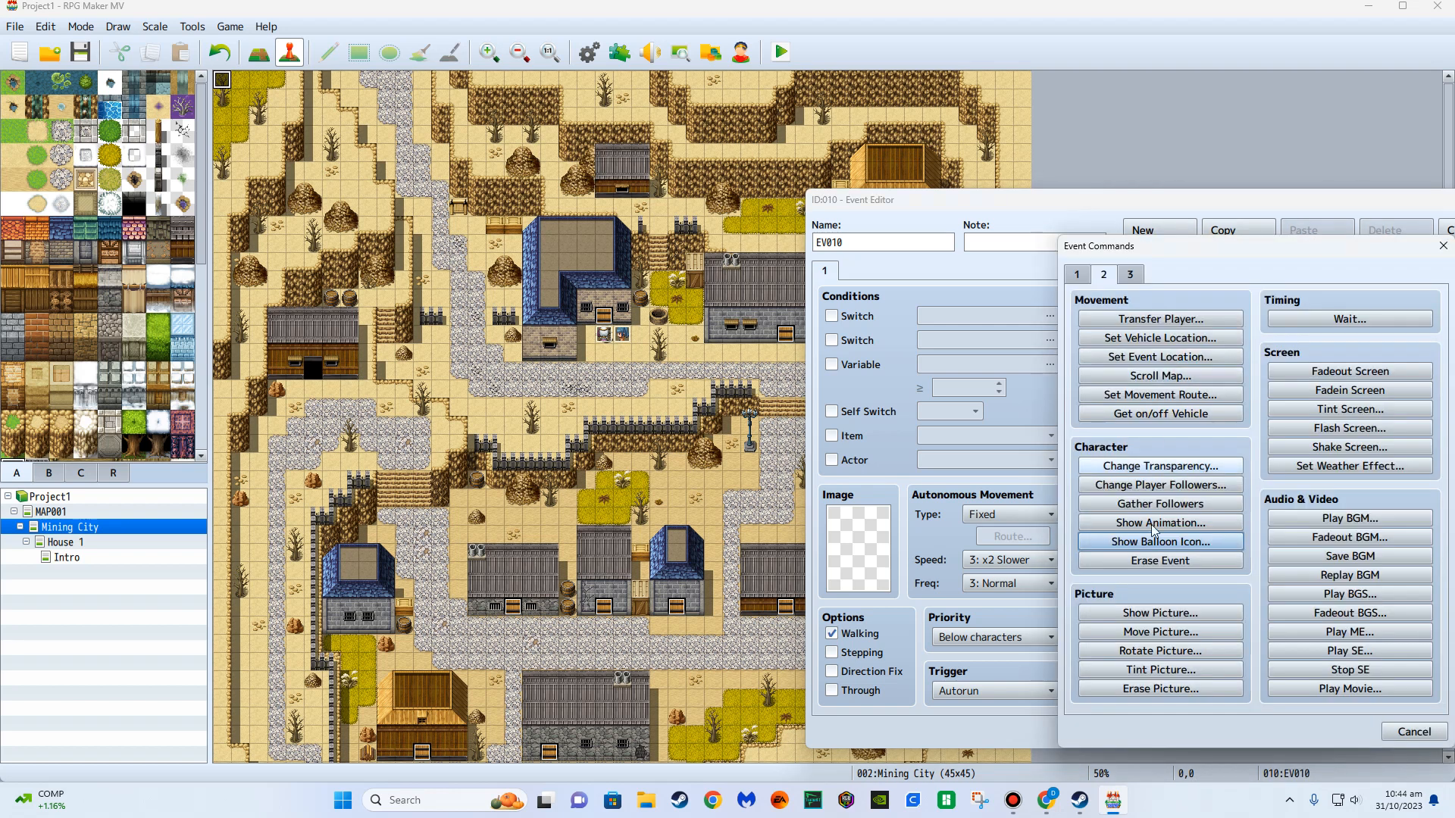
pyautogui.click(1146, 542)
pyautogui.click(1238, 465)
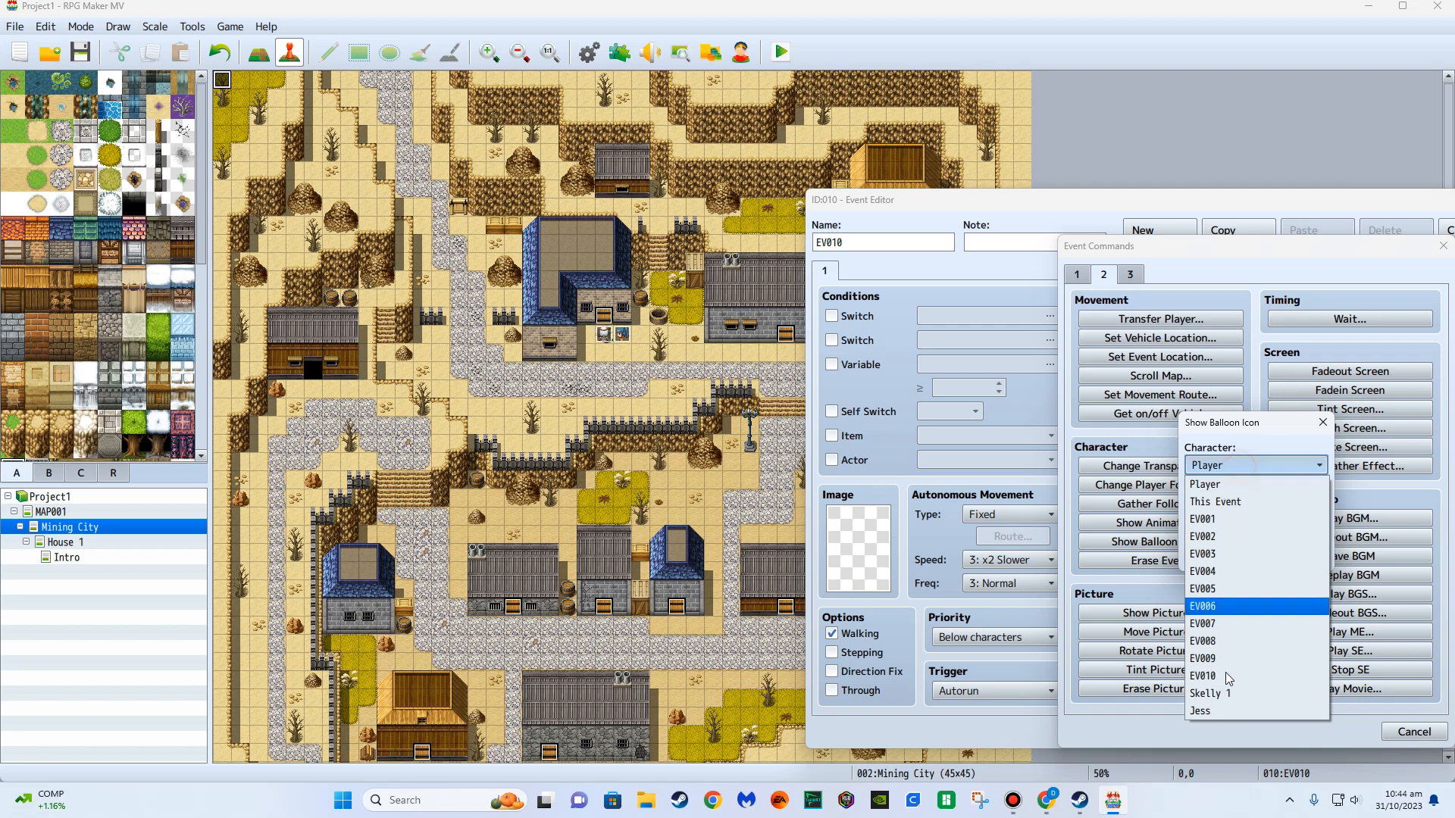
pyautogui.click(1213, 710)
pyautogui.click(1219, 556)
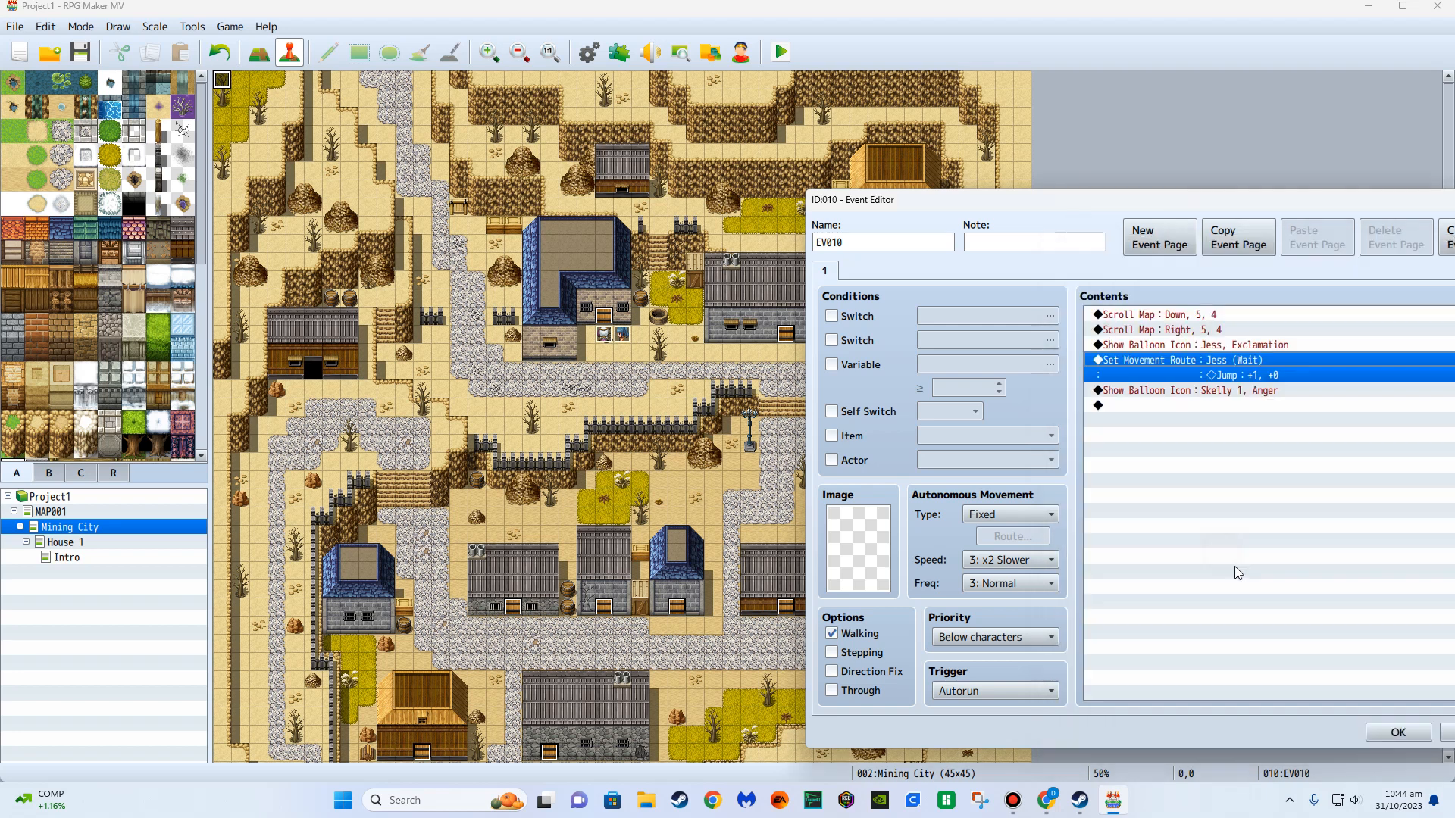
# Start a Play SE command below Skelly 1's anger balloon, choosing the Scream sound and previewing it.
pyautogui.doubleClick(1156, 412)
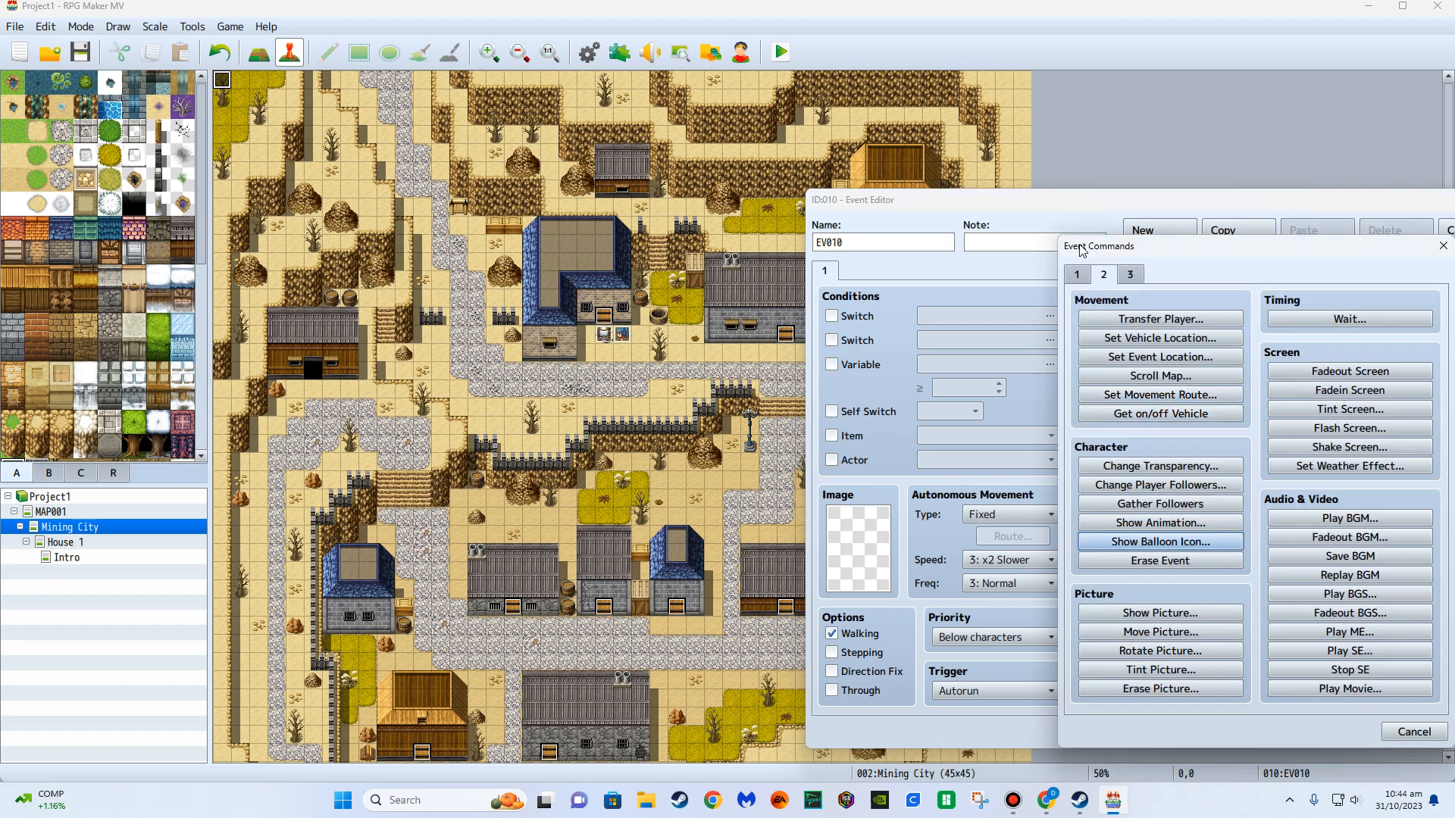
pyautogui.click(1079, 275)
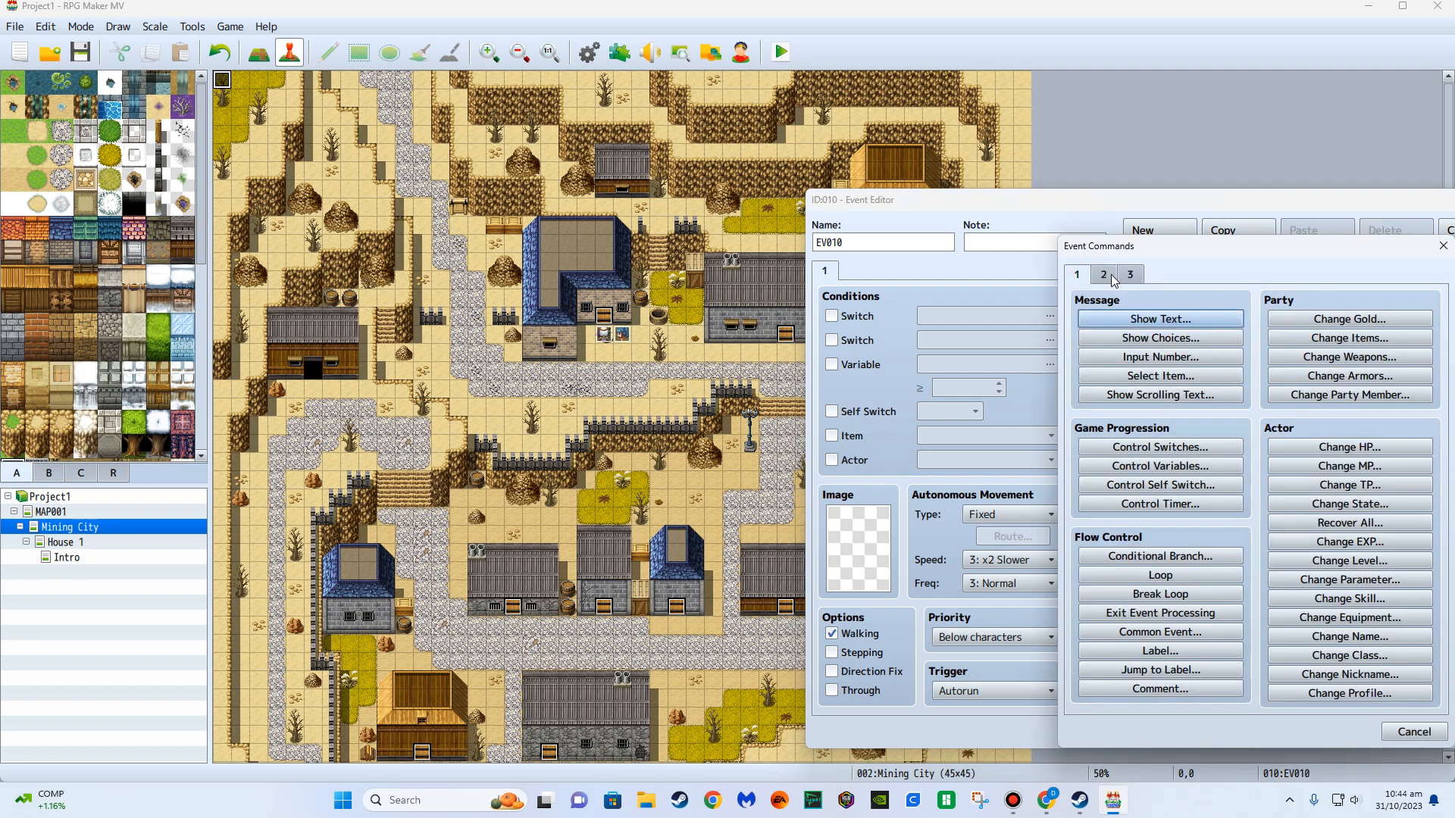
pyautogui.click(1108, 276)
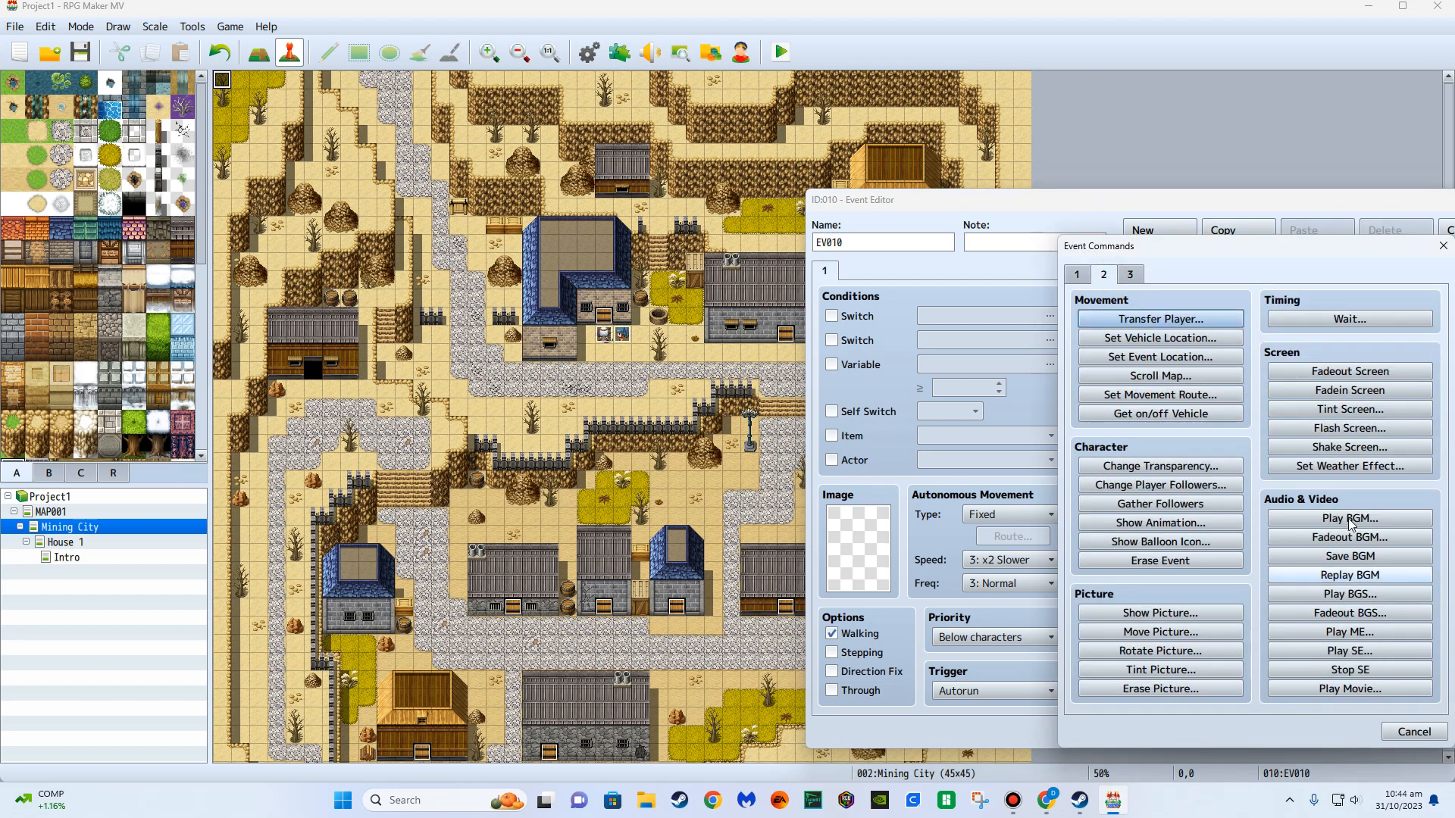
pyautogui.click(1375, 651)
pyautogui.click(1273, 458)
pyautogui.moveTo(1273, 458); pyautogui.dragTo(1274, 571)
pyautogui.click(1187, 380)
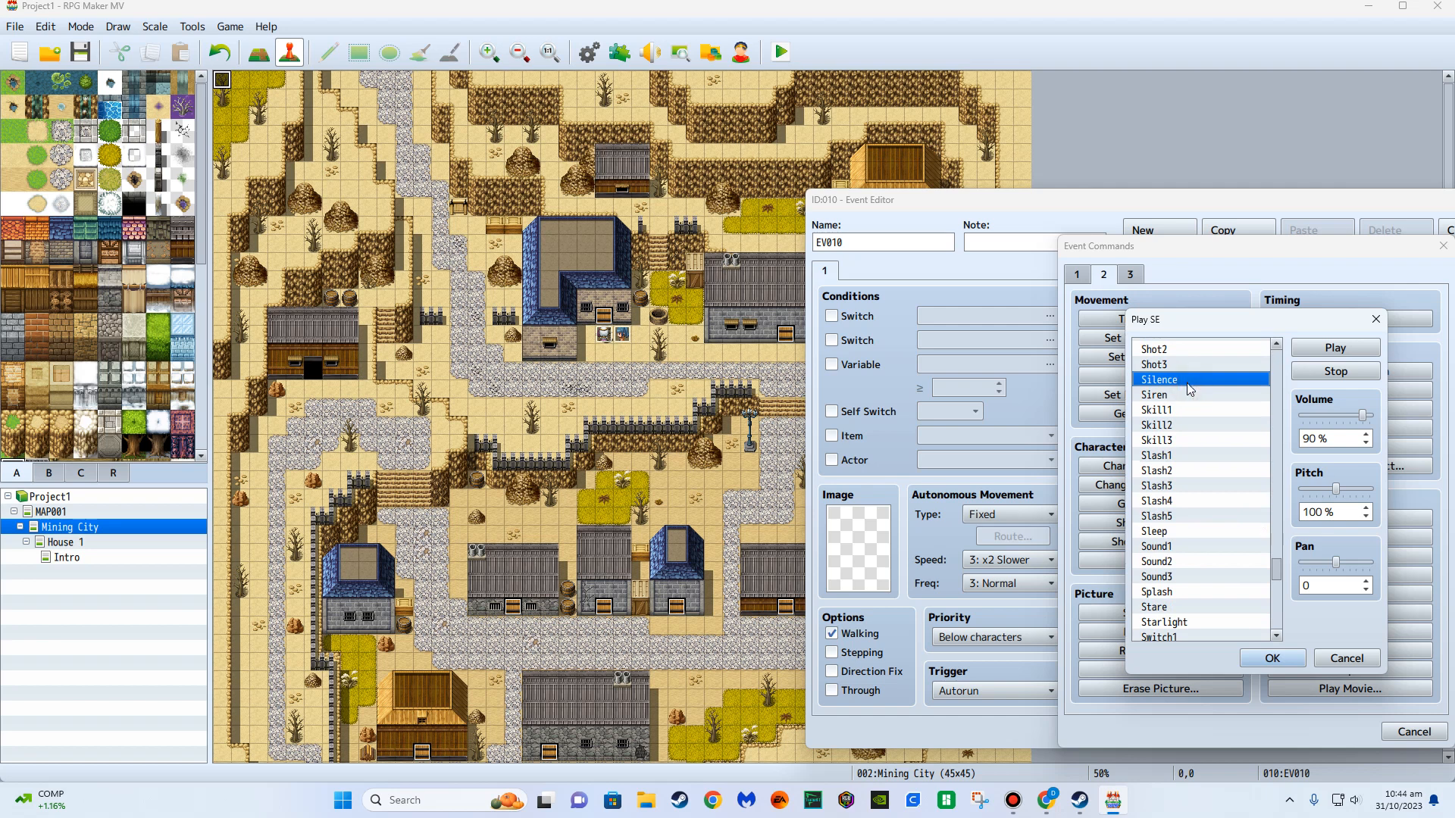
pyautogui.scroll(3, 1176, 568)
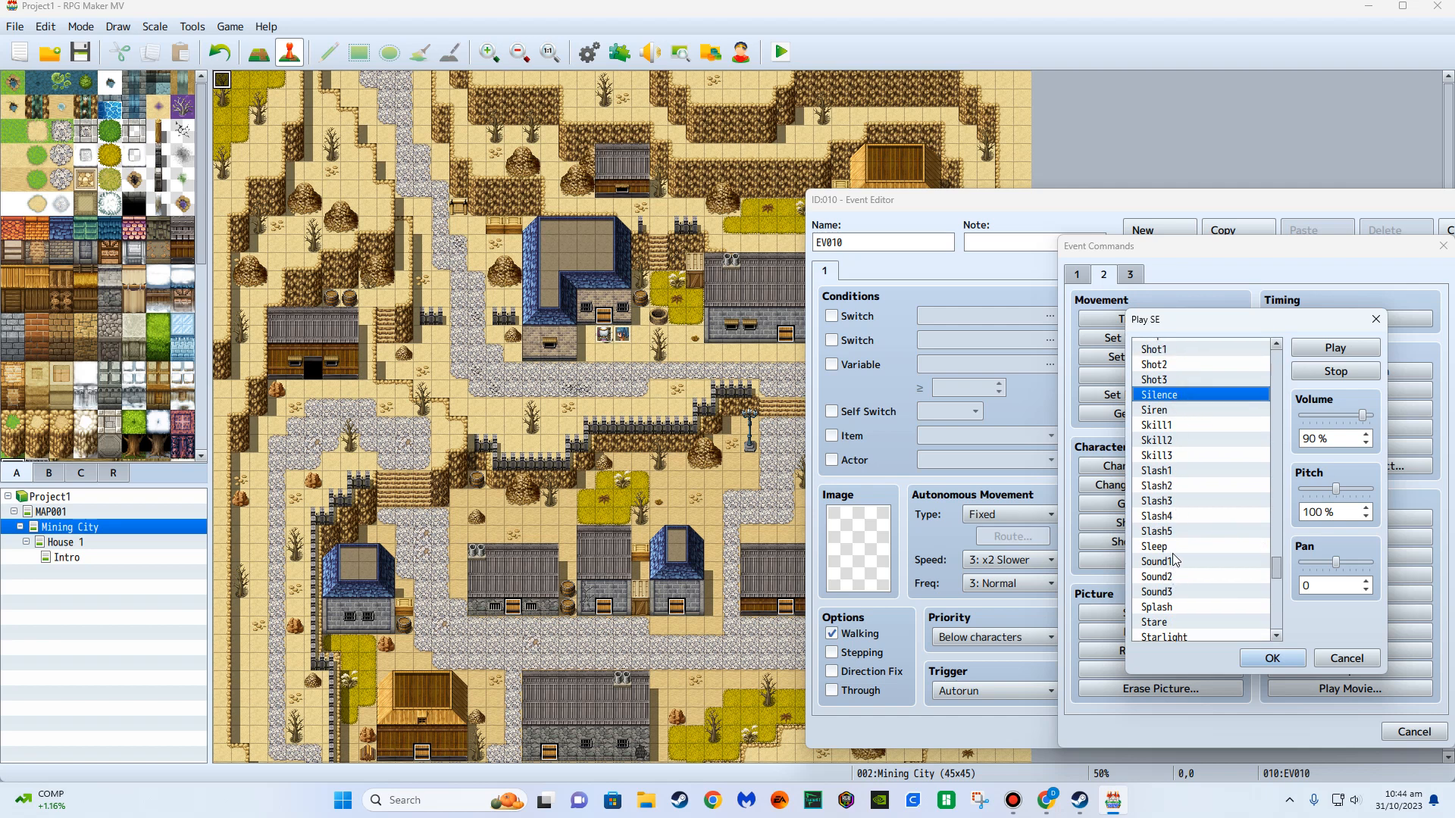
pyautogui.click(1193, 394)
pyautogui.click(1335, 347)
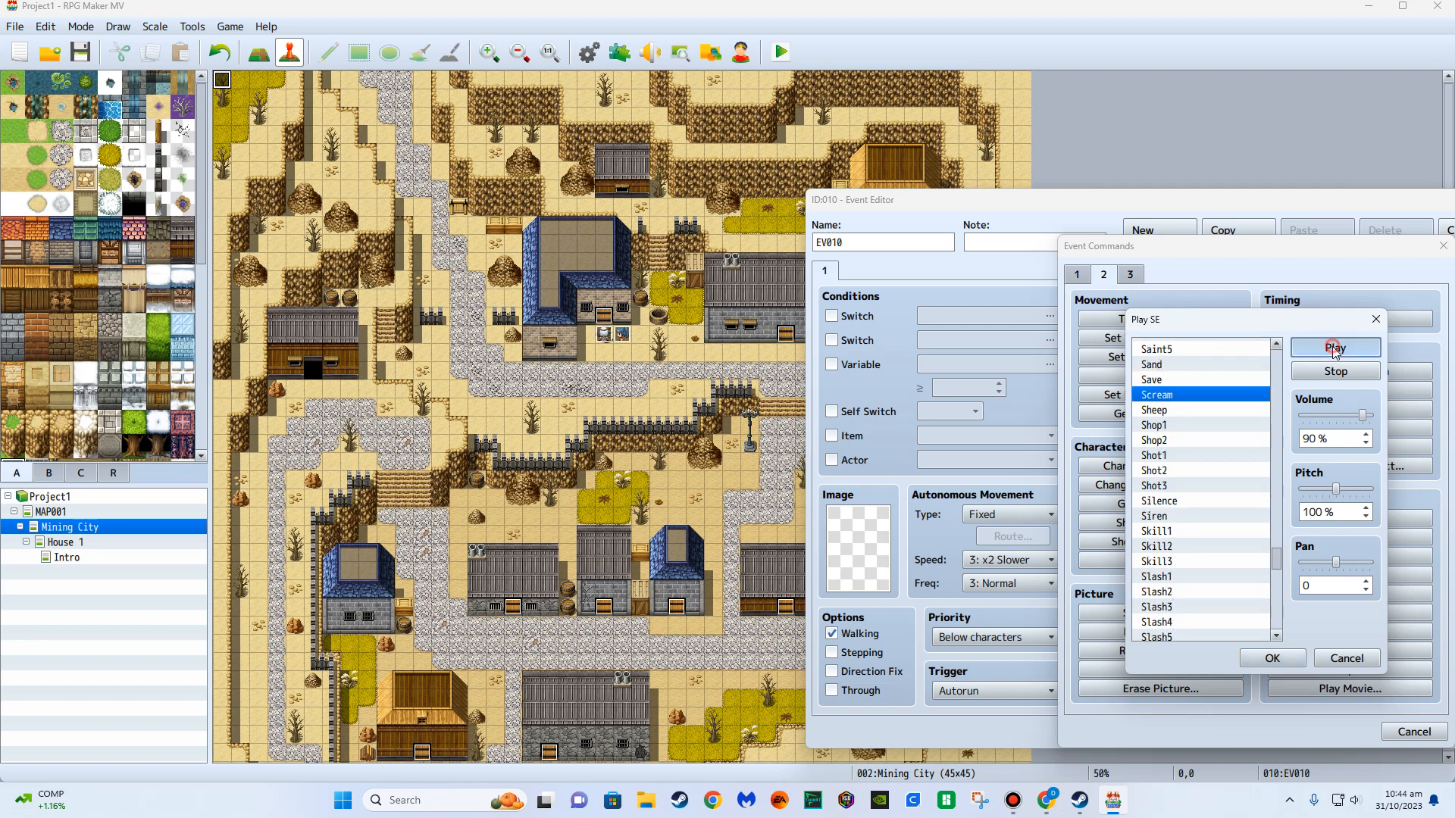
# Set the Scream sound's pitch to 110% and volume to 70%, and add the command to the event.
pyautogui.click(1349, 489)
pyautogui.click(1349, 416)
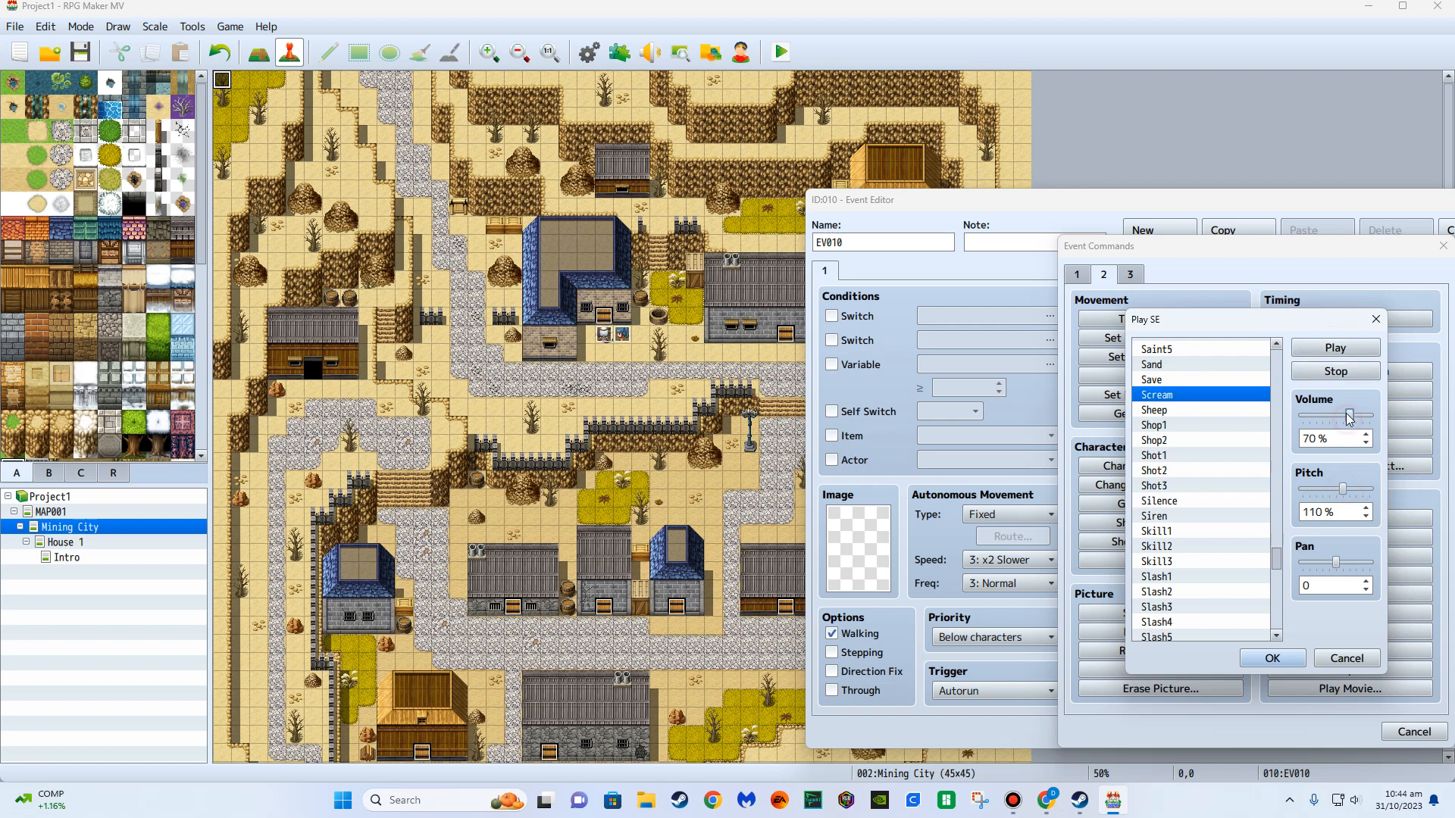
pyautogui.click(1272, 658)
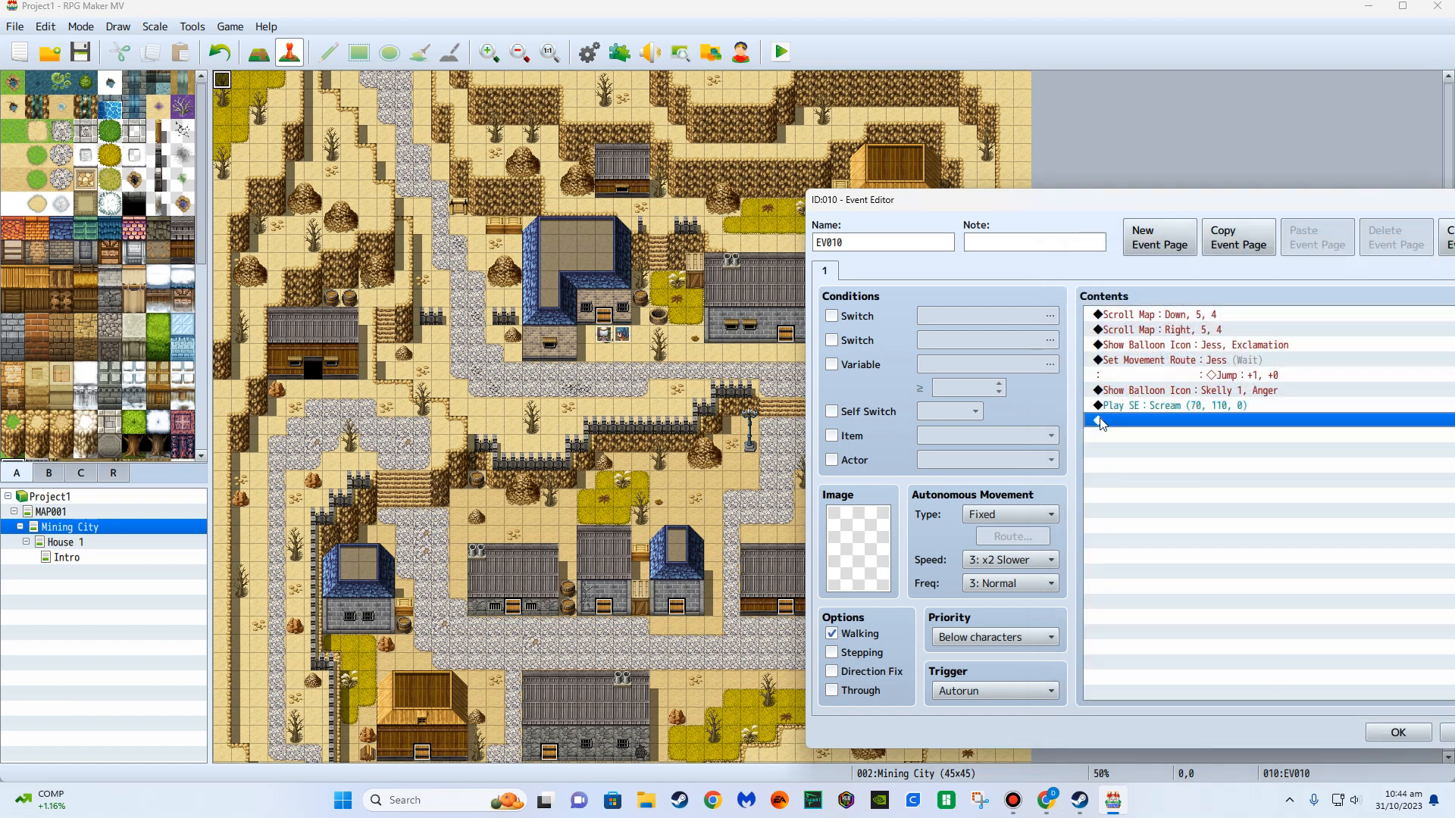
# Add a Set Movement Route command for Jess below the Scream sound, starting with three Move Down steps.
pyautogui.doubleClick(1155, 422)
pyautogui.click(1078, 276)
pyautogui.click(1103, 274)
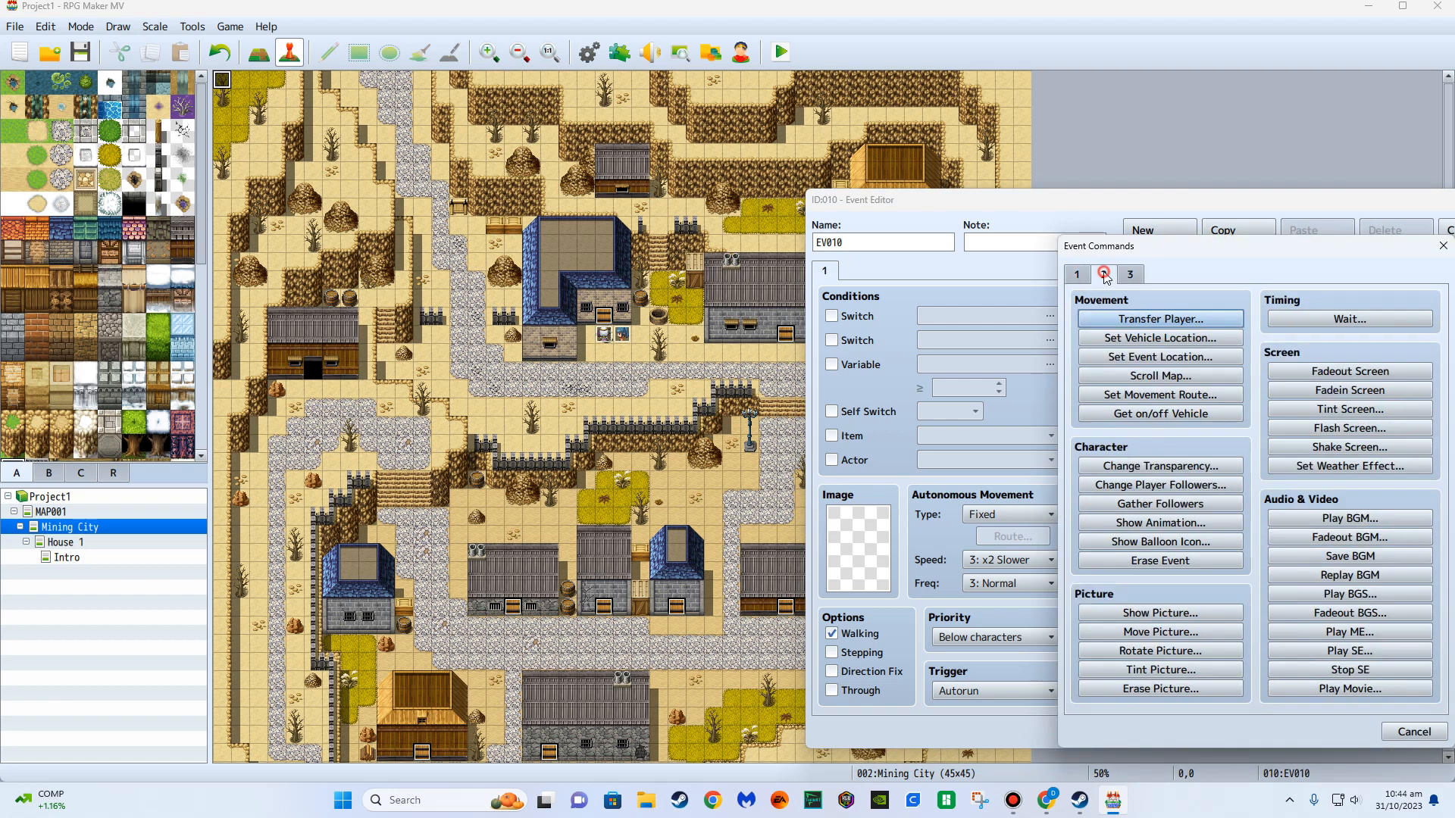
pyautogui.click(1162, 394)
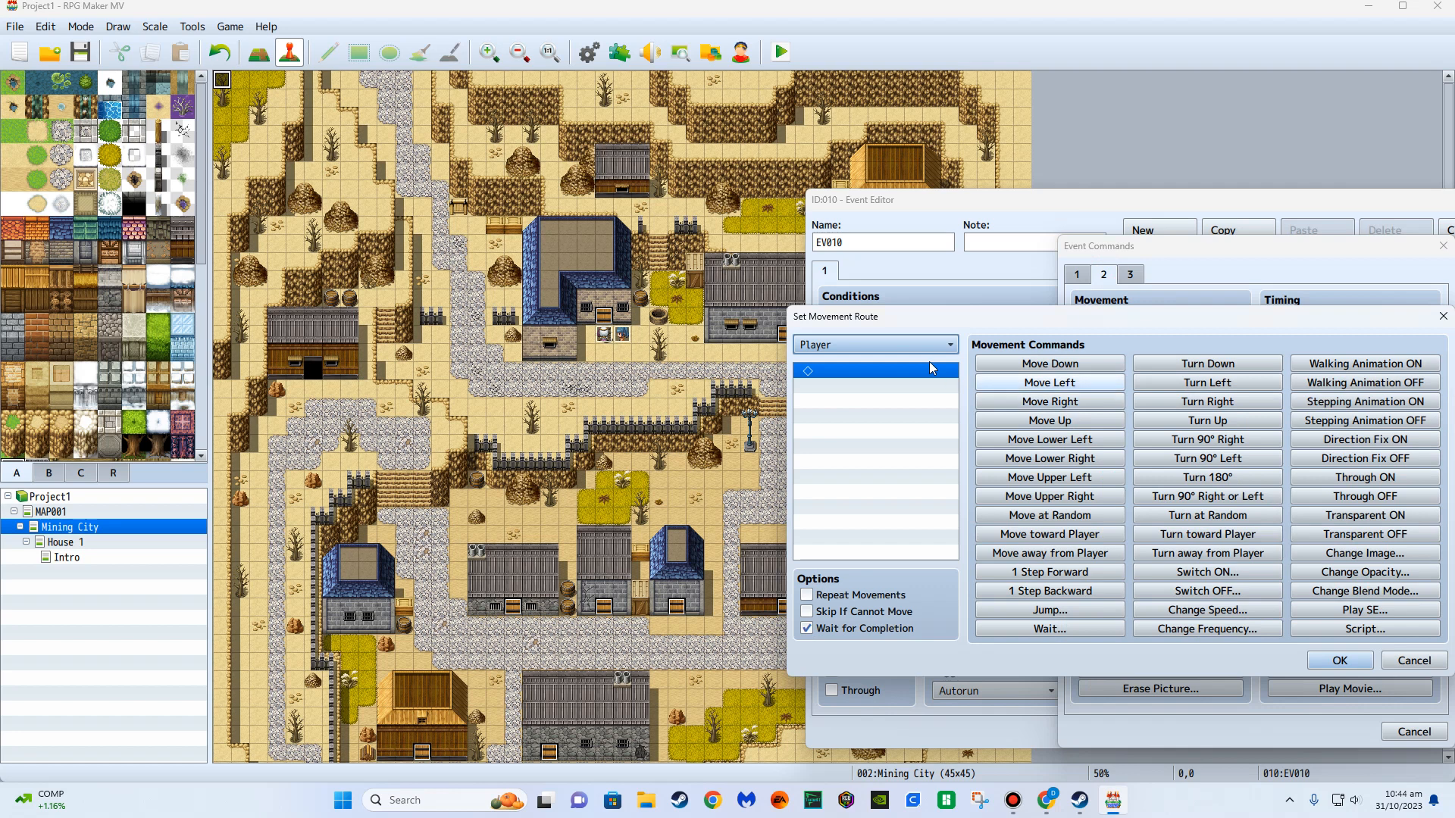
pyautogui.click(924, 346)
pyautogui.click(841, 576)
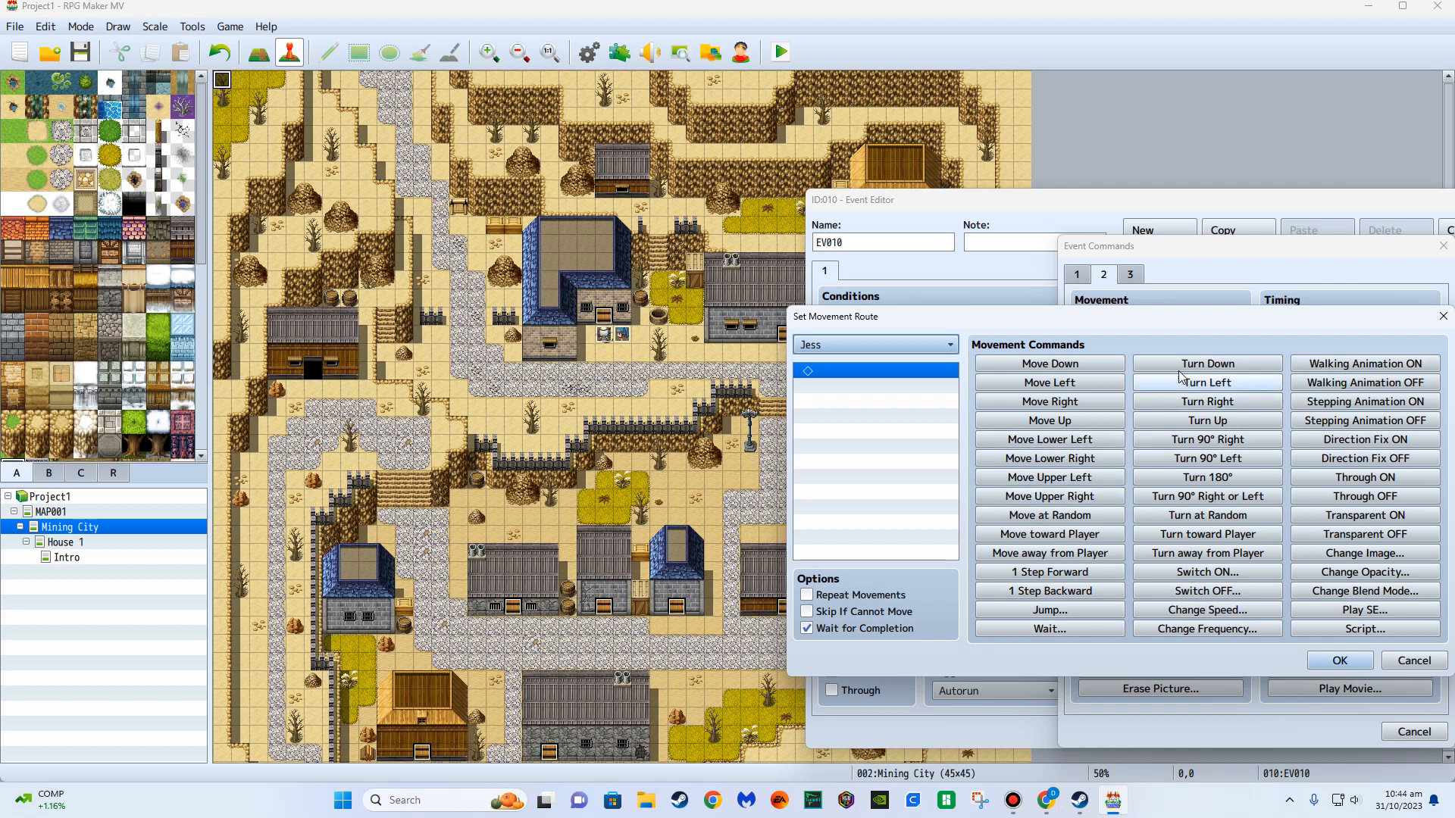
pyautogui.click(1076, 364)
pyautogui.click(1079, 366)
pyautogui.click(1080, 366)
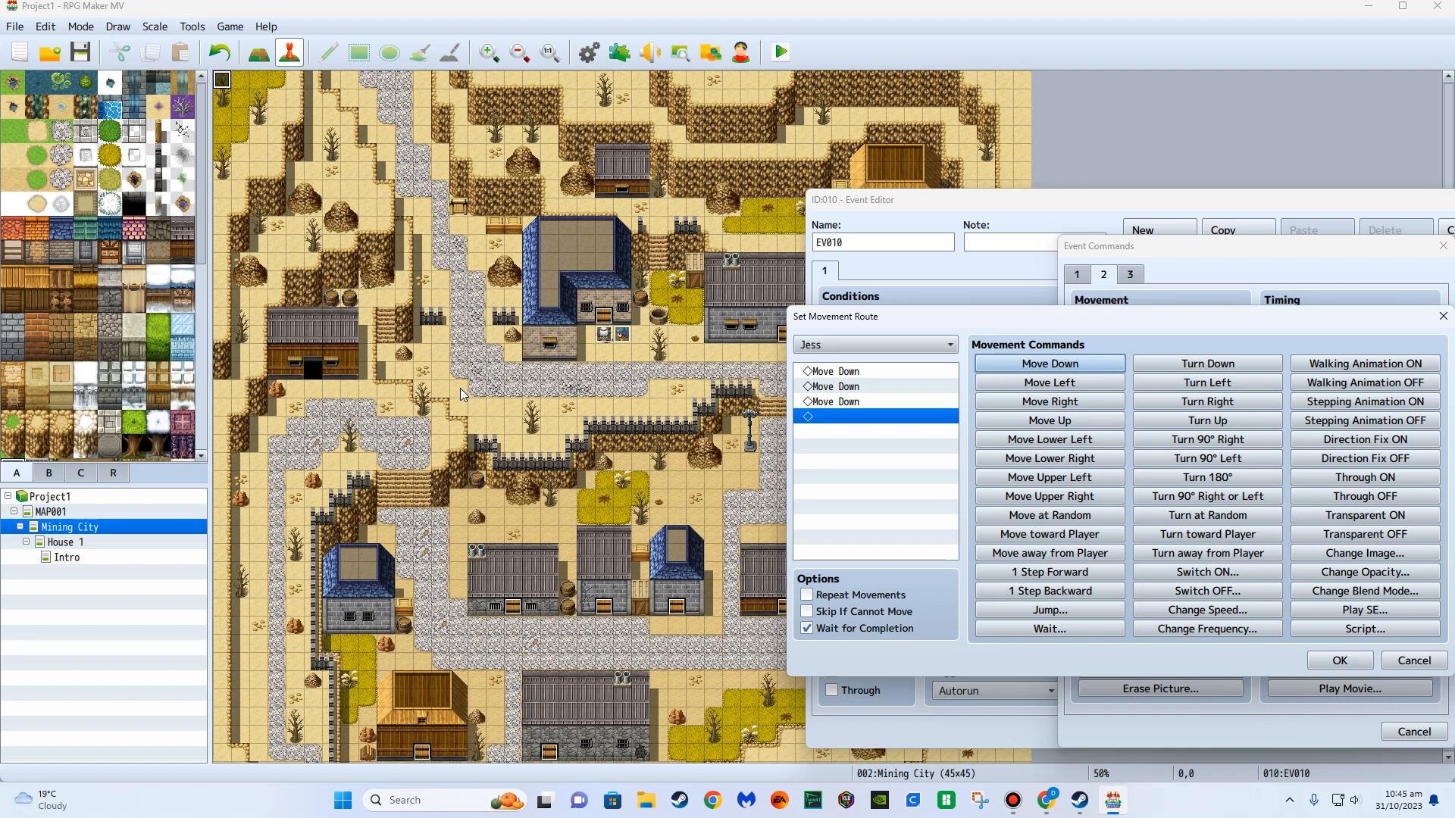
# Append eight Move Left steps to Jess's movement route.
pyautogui.click(1071, 384)
pyautogui.click(1071, 384)
pyautogui.click(1071, 384)
pyautogui.click(1071, 384)
pyautogui.click(1072, 385)
pyautogui.click(1072, 385)
pyautogui.click(1073, 386)
pyautogui.click(1073, 386)
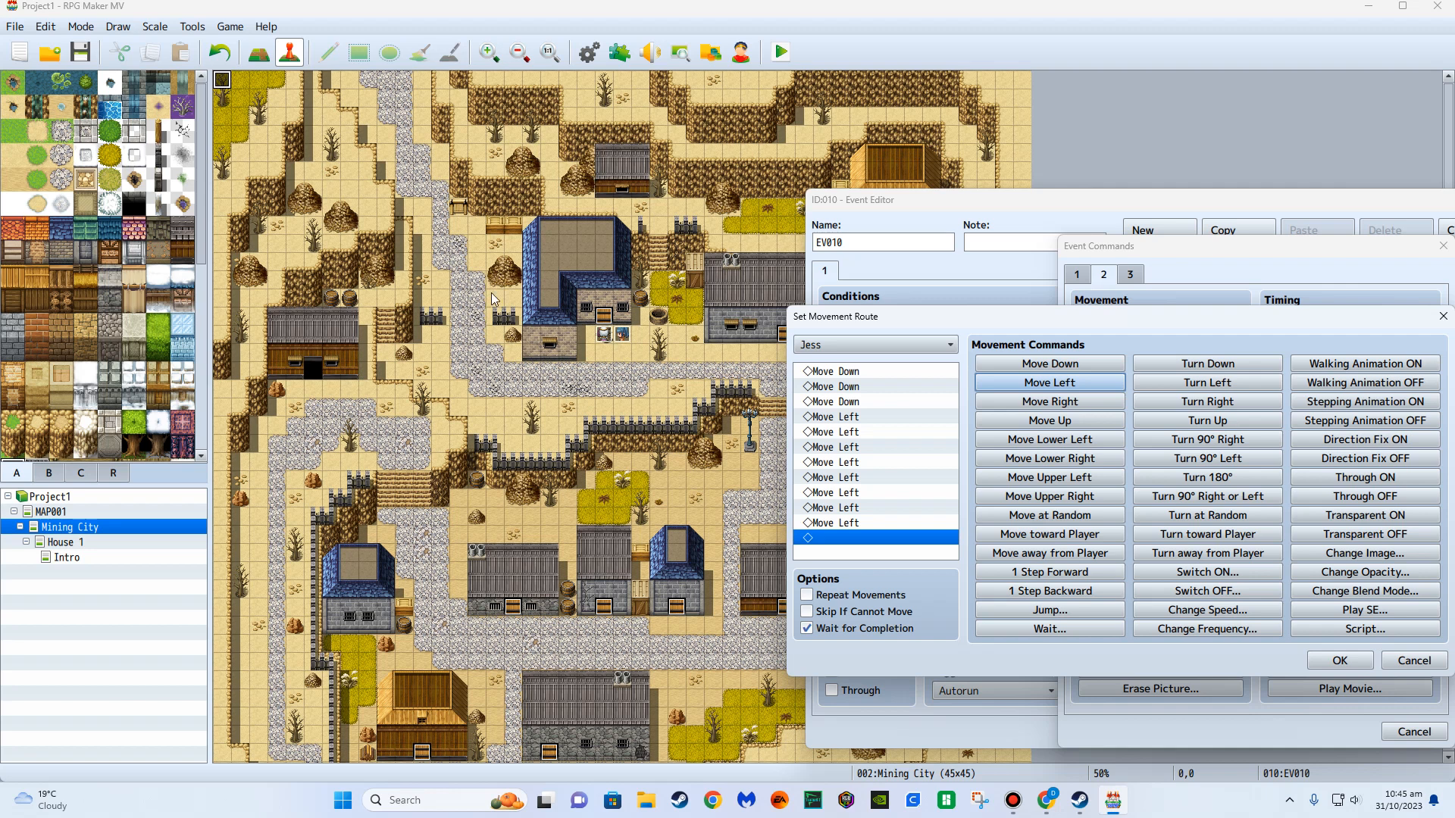
# Append six Move Up steps to Jess's movement route.
pyautogui.click(1030, 422)
pyautogui.click(1031, 422)
pyautogui.click(1030, 423)
pyautogui.click(1030, 423)
pyautogui.click(1030, 423)
pyautogui.click(1031, 423)
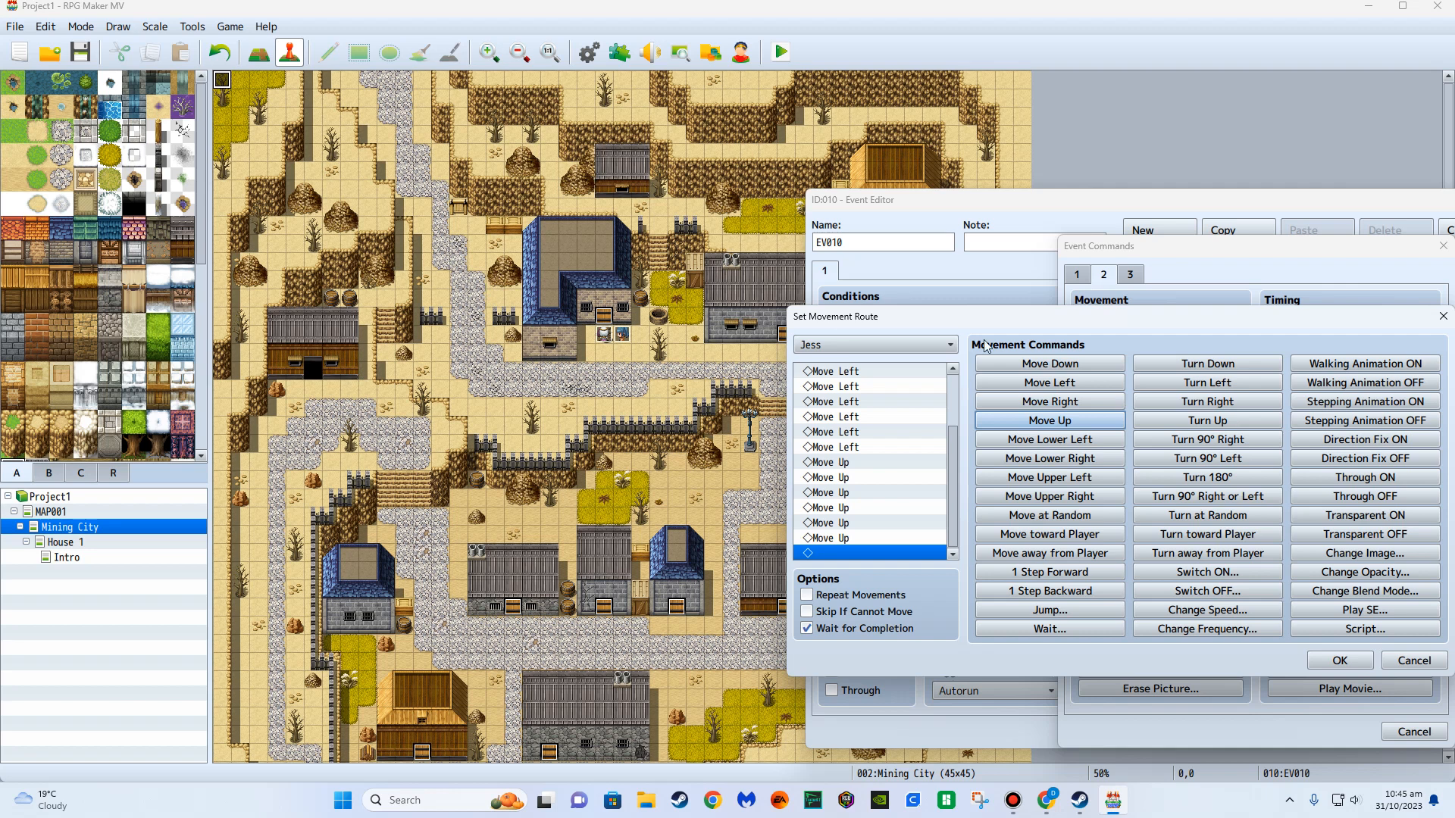
# Continue Jess's route with one Move Left followed by five Move Up steps.
pyautogui.click(1087, 387)
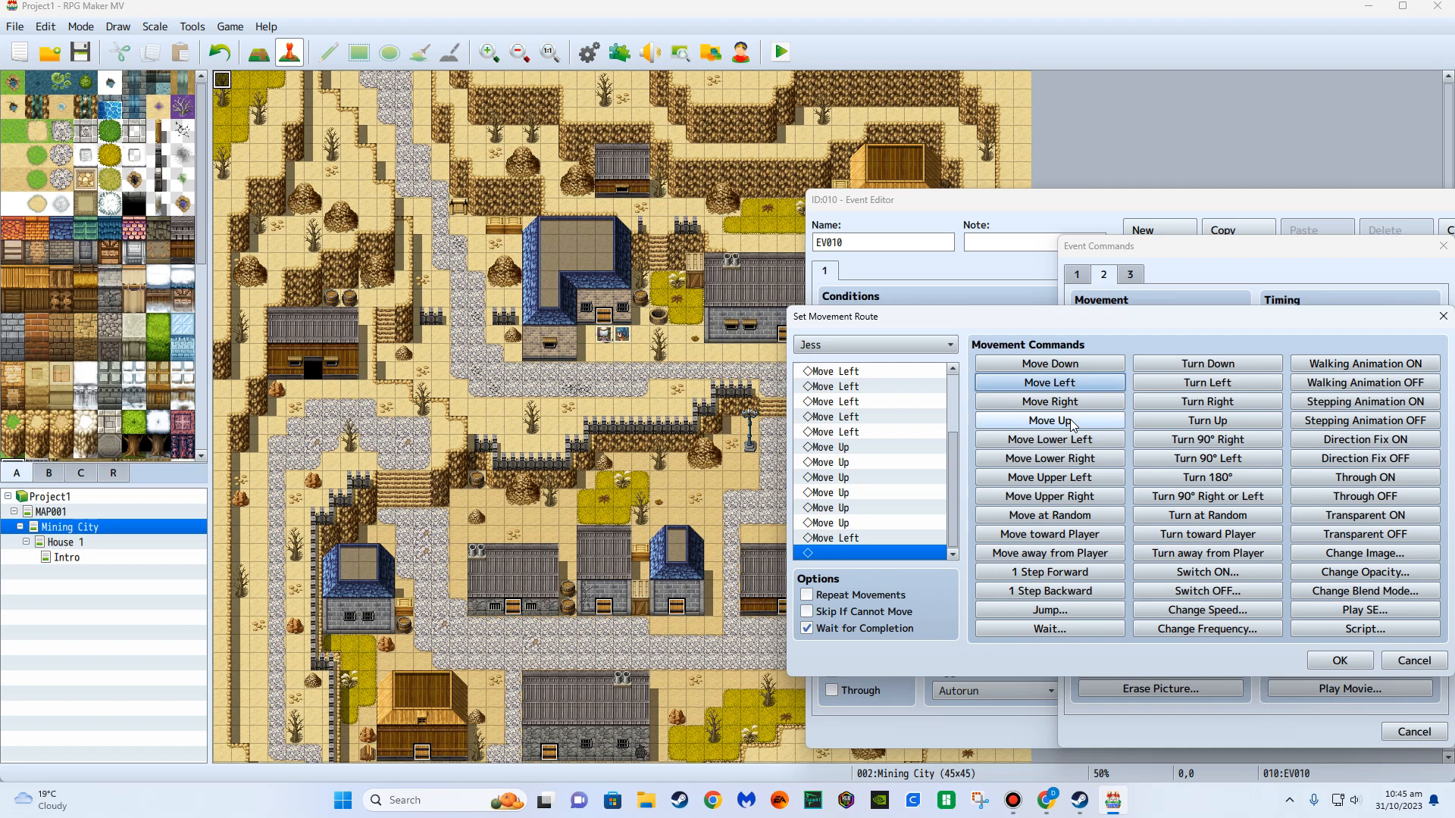
pyautogui.click(1072, 421)
pyautogui.click(1071, 421)
pyautogui.click(1071, 421)
pyautogui.click(1071, 422)
pyautogui.click(1071, 421)
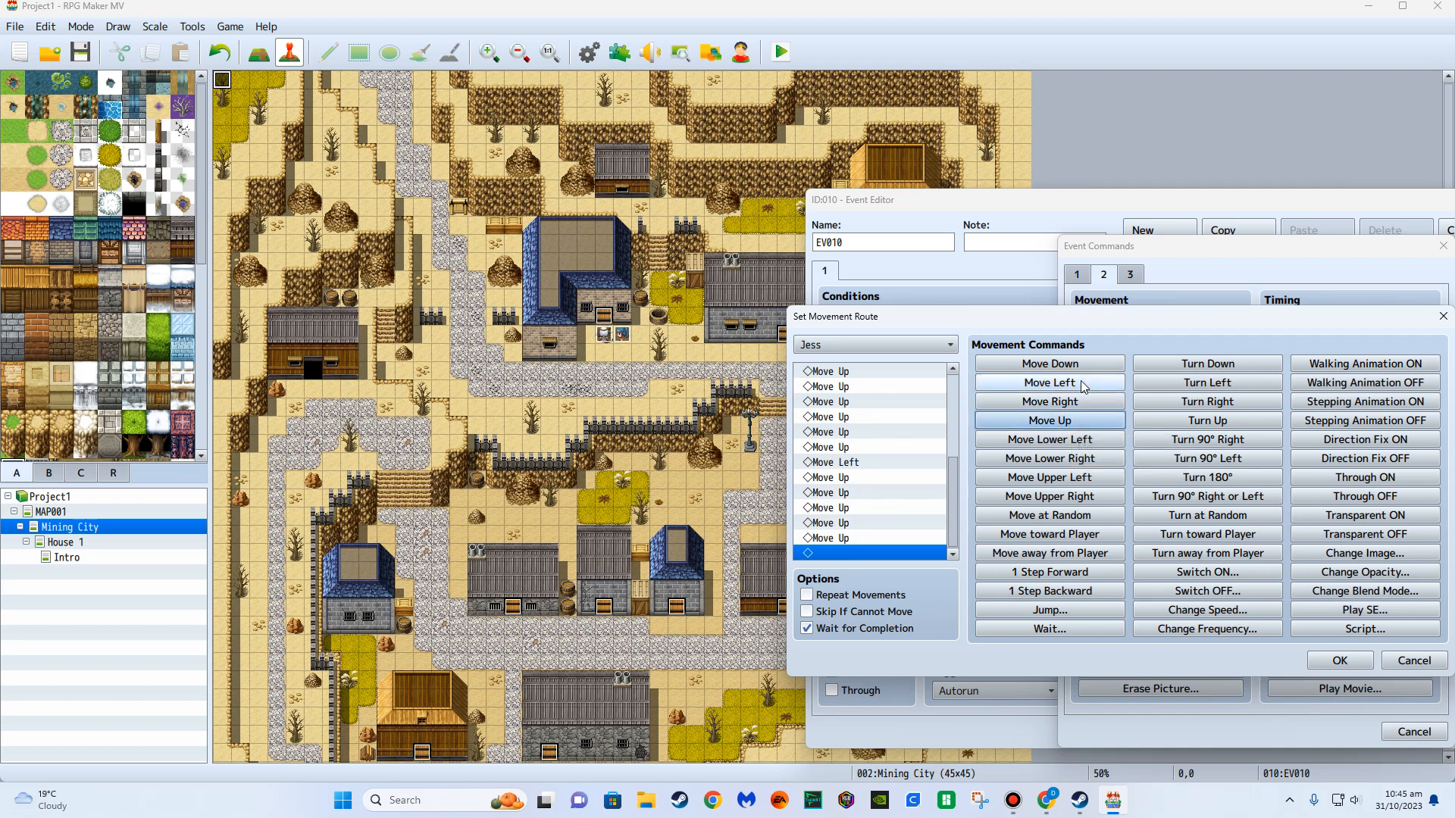
# Extend Jess's route with two Move Left steps followed by six Move Up steps.
pyautogui.click(1080, 382)
pyautogui.click(1080, 382)
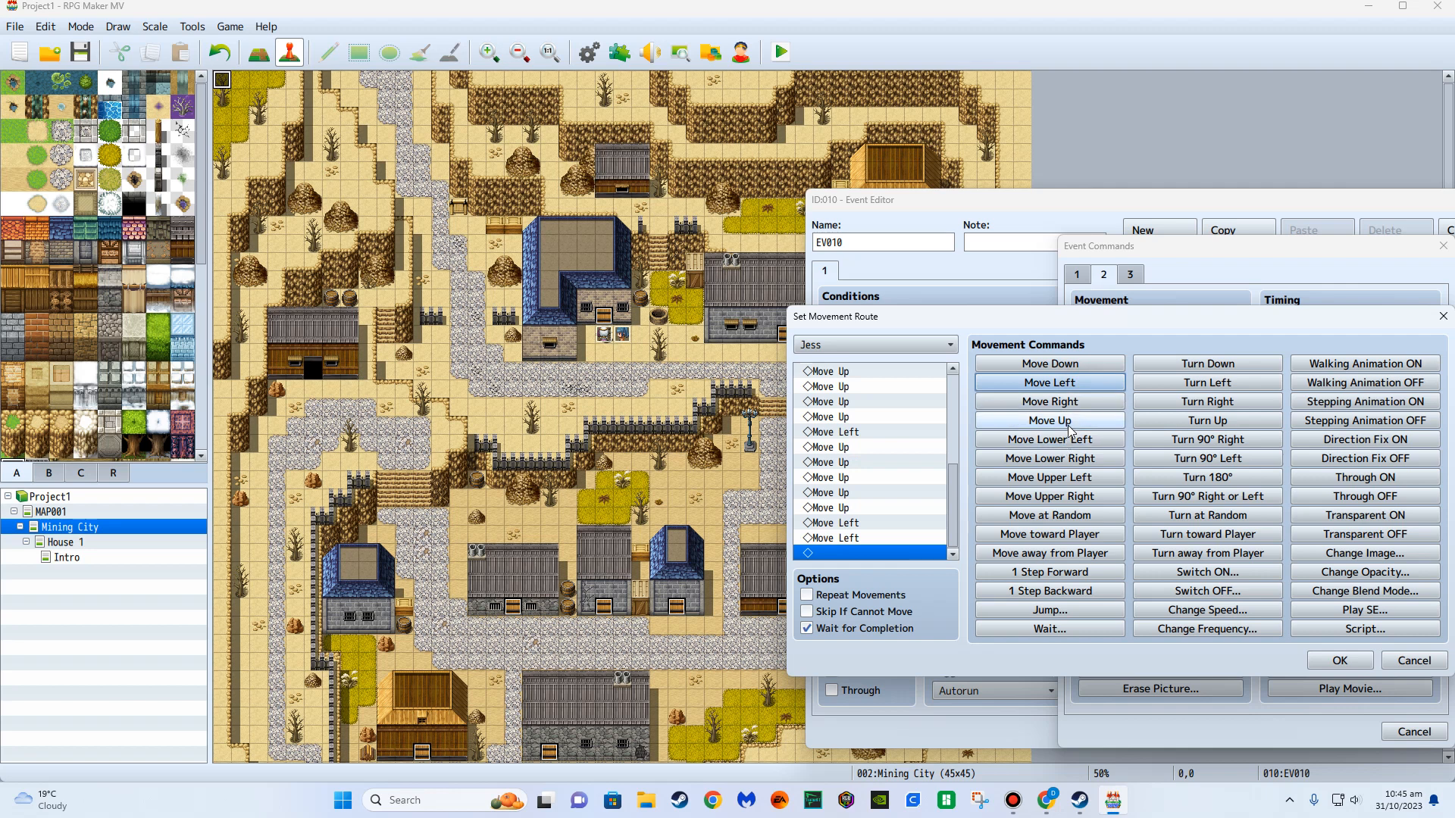
pyautogui.click(1070, 425)
pyautogui.click(1070, 426)
pyautogui.click(1070, 426)
pyautogui.click(1070, 426)
pyautogui.click(1070, 426)
pyautogui.click(1071, 426)
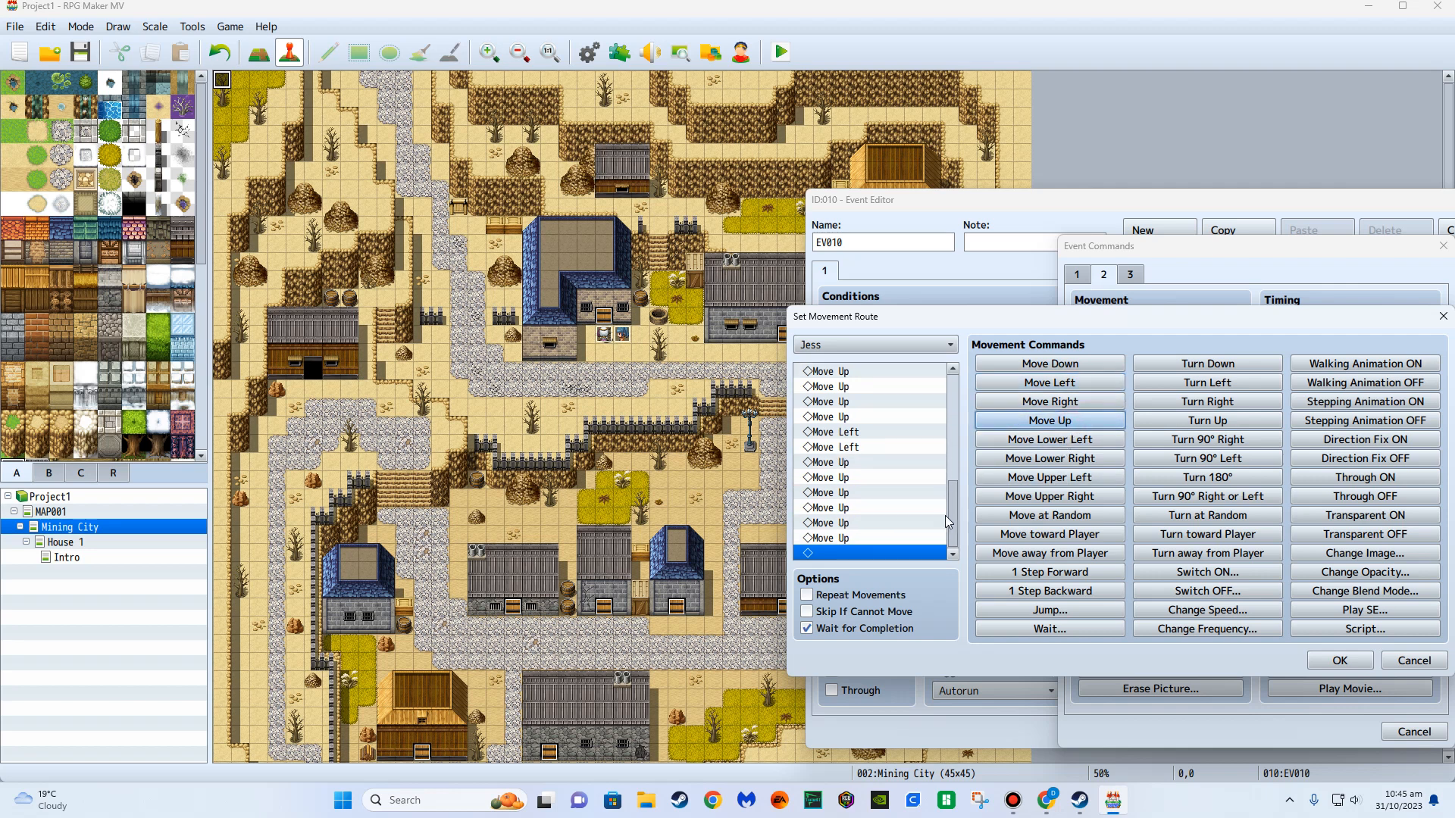
# Enable Skip If Cannot Move for Jess's movement route and select the empty line at its end.
pyautogui.scroll(5, 874, 448)
pyautogui.scroll(-5, 901, 374)
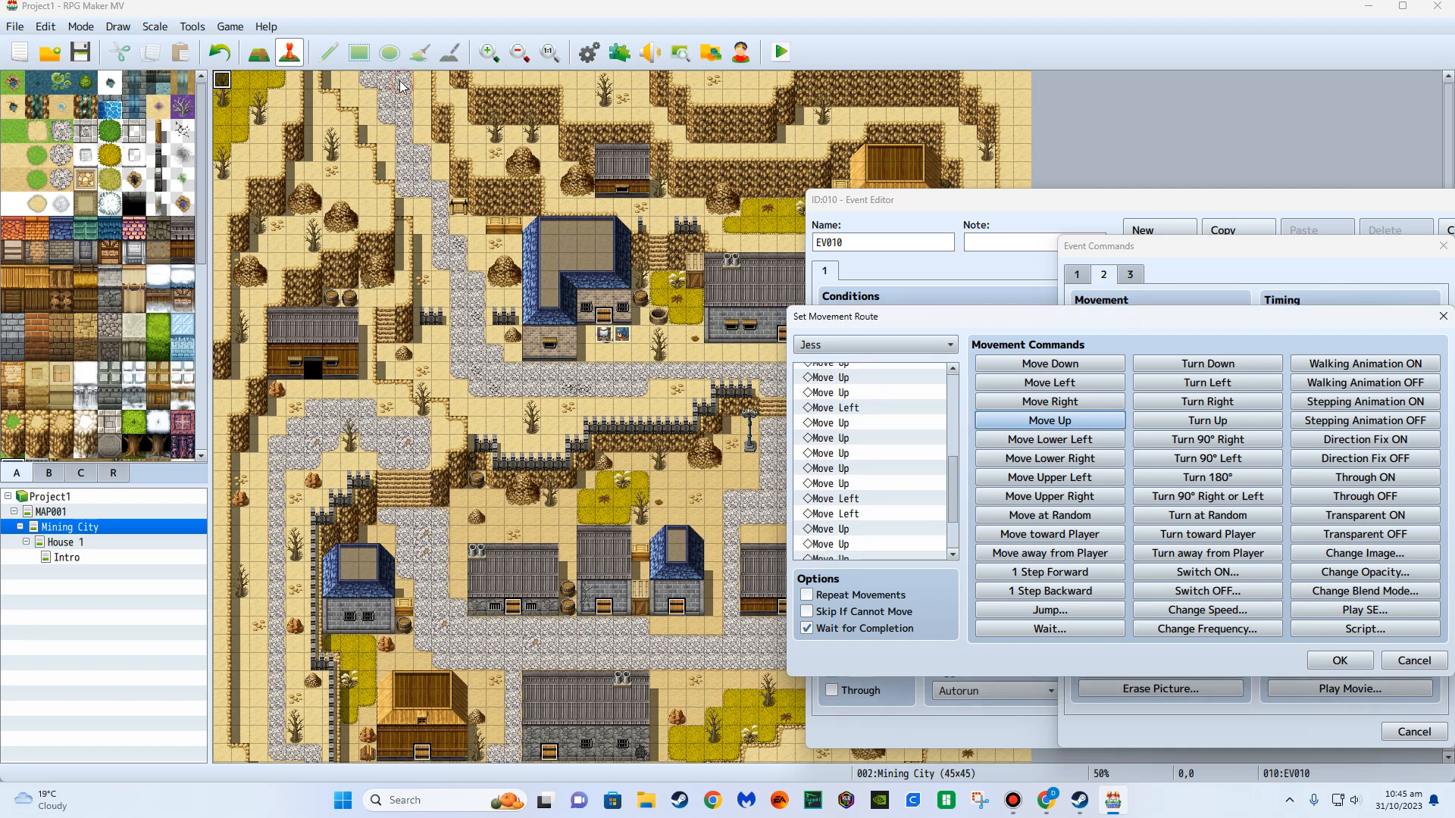
pyautogui.click(808, 612)
pyautogui.scroll(-2, 909, 530)
pyautogui.click(930, 554)
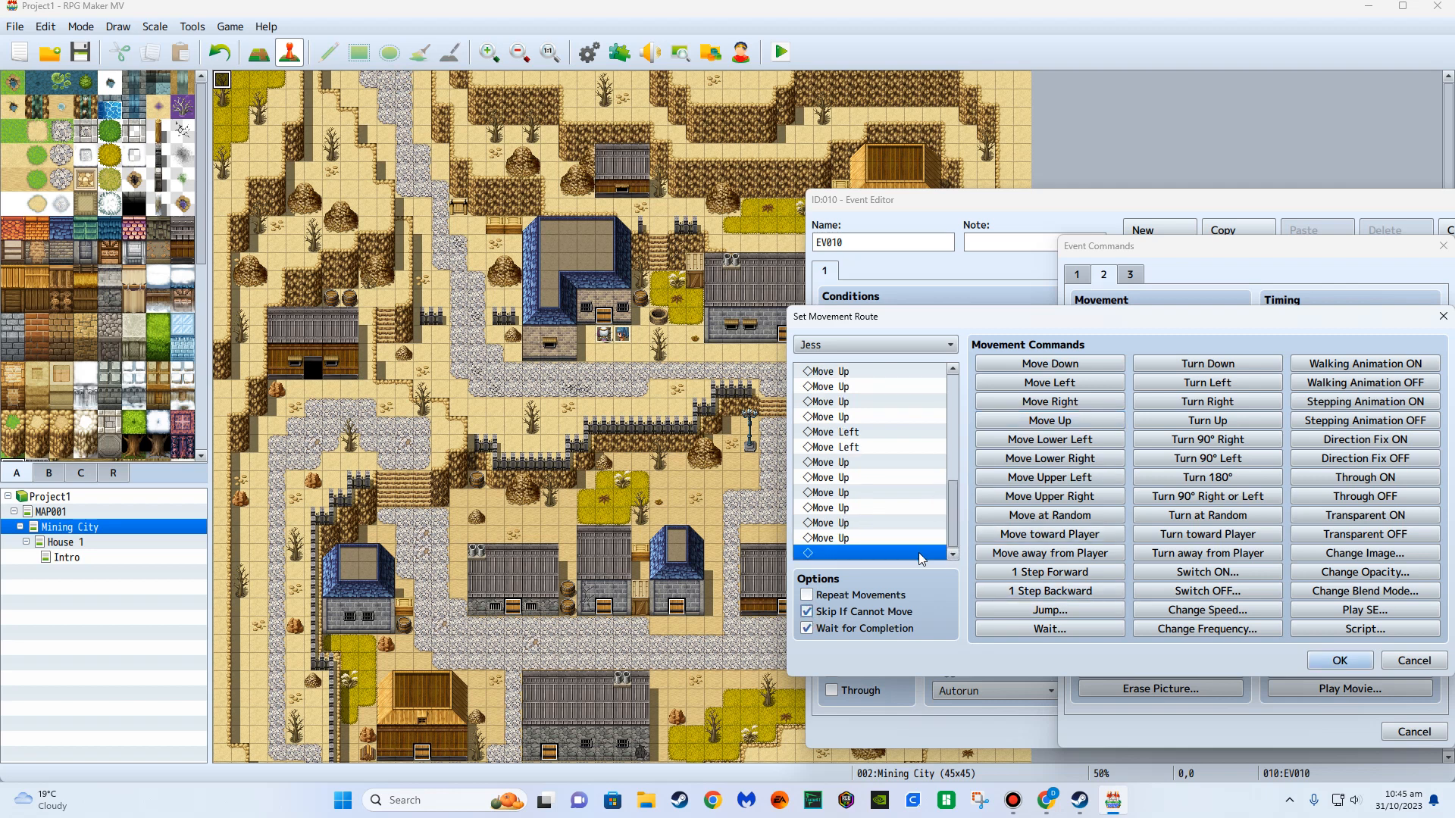
pyautogui.click(1323, 574)
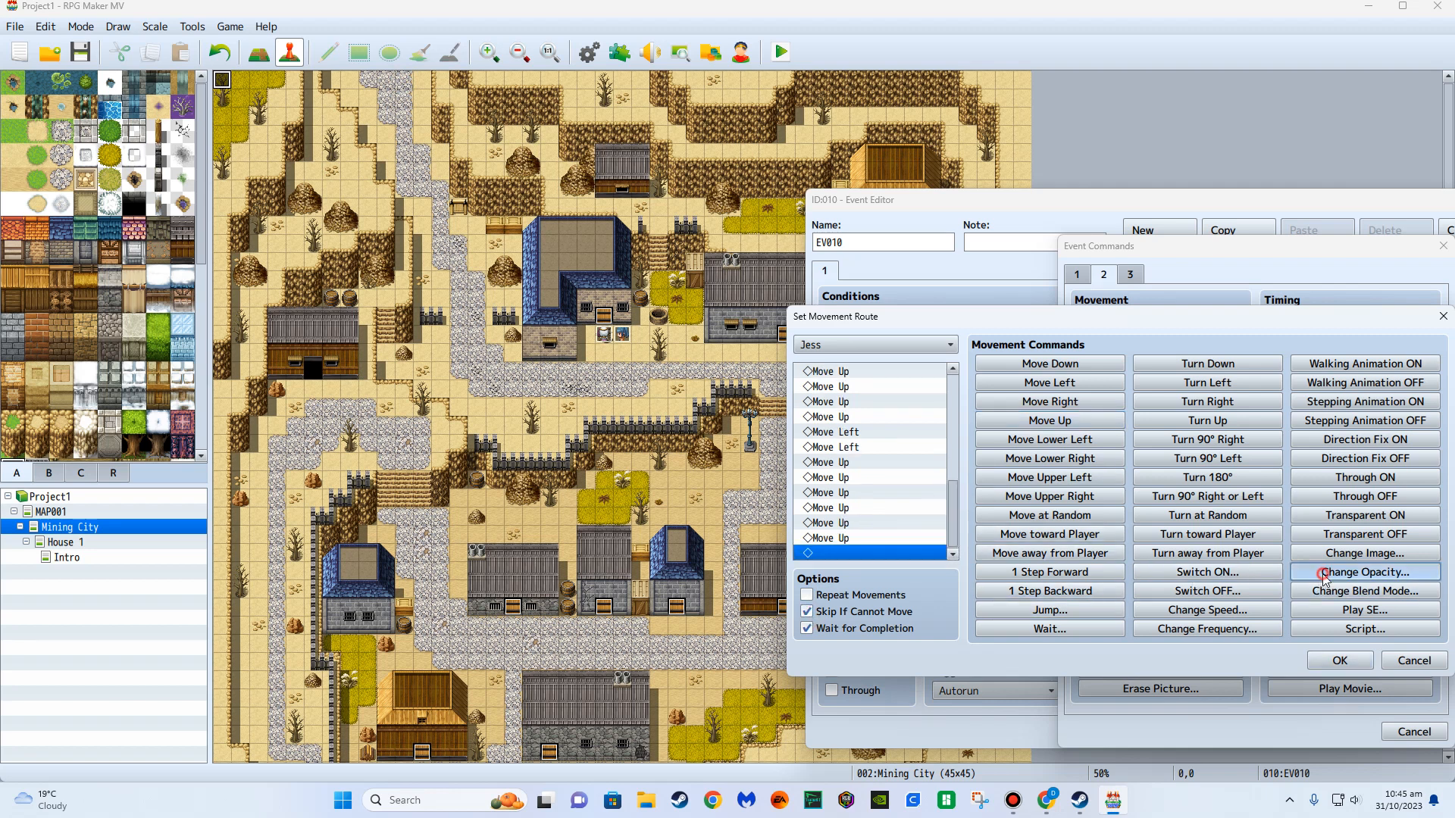
pyautogui.click(1102, 503)
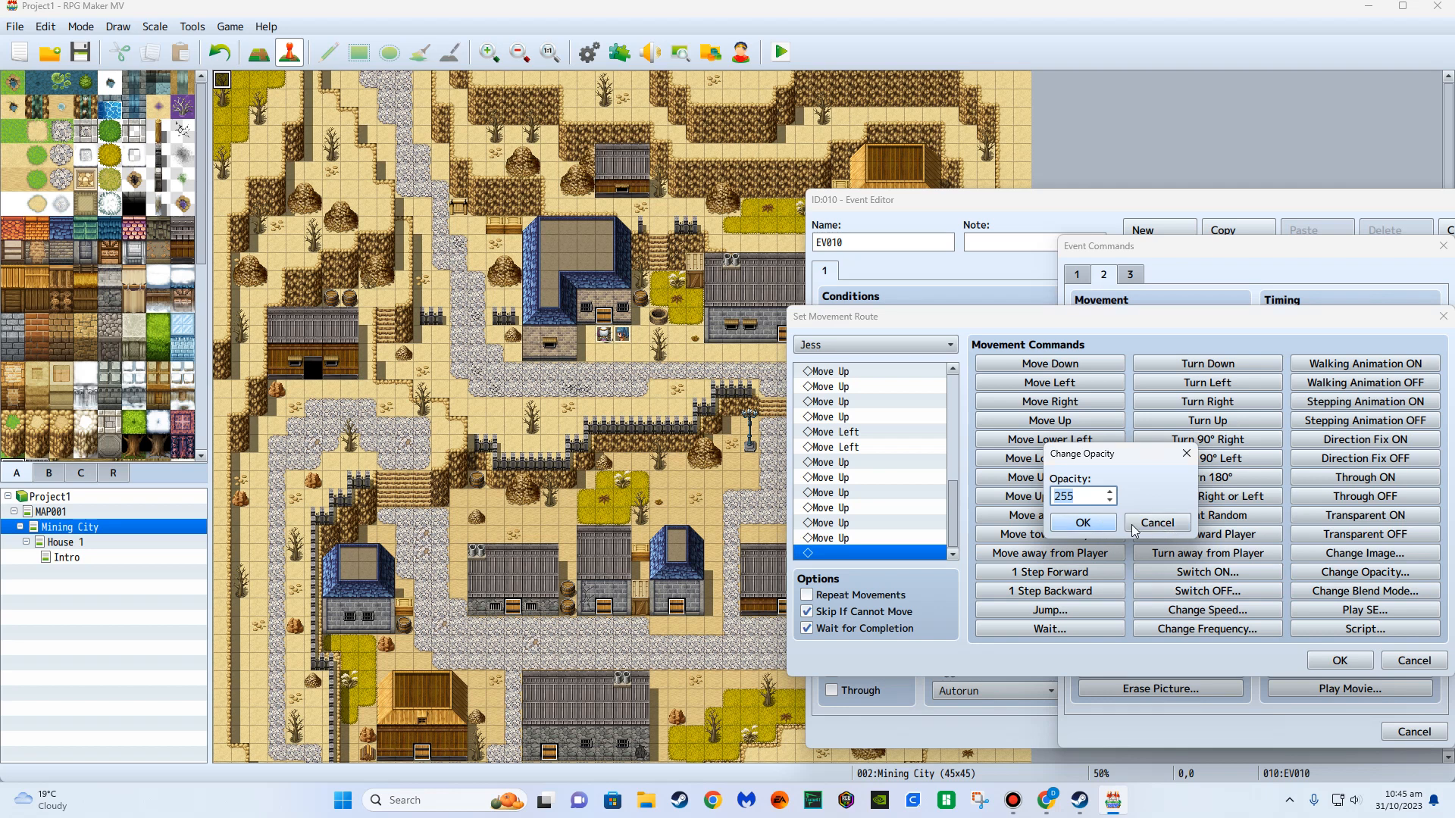
pyautogui.click(1157, 522)
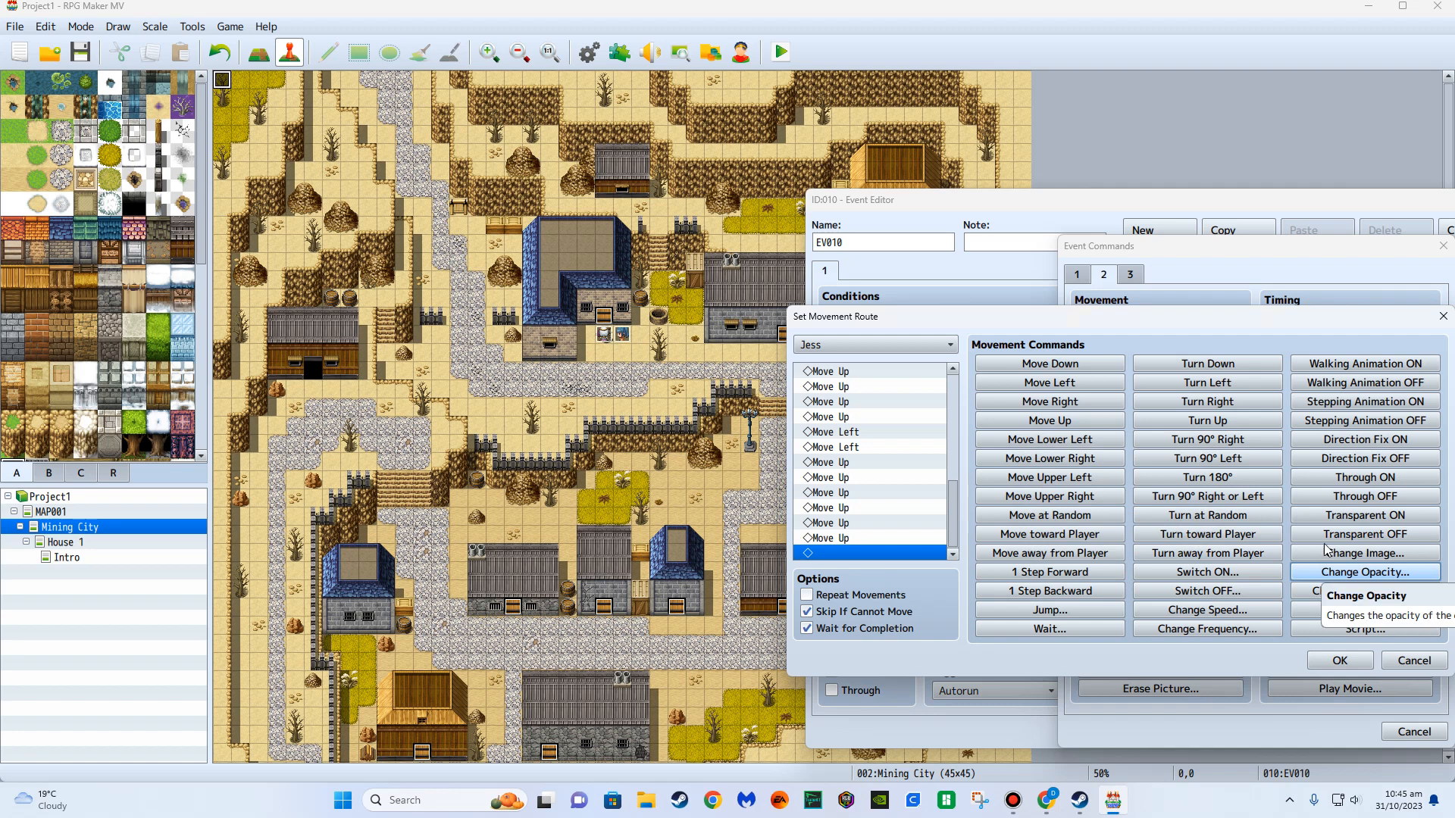
# End Jess's movement route with Transparent ON and Through ON, and add the route to the event.
pyautogui.click(1331, 518)
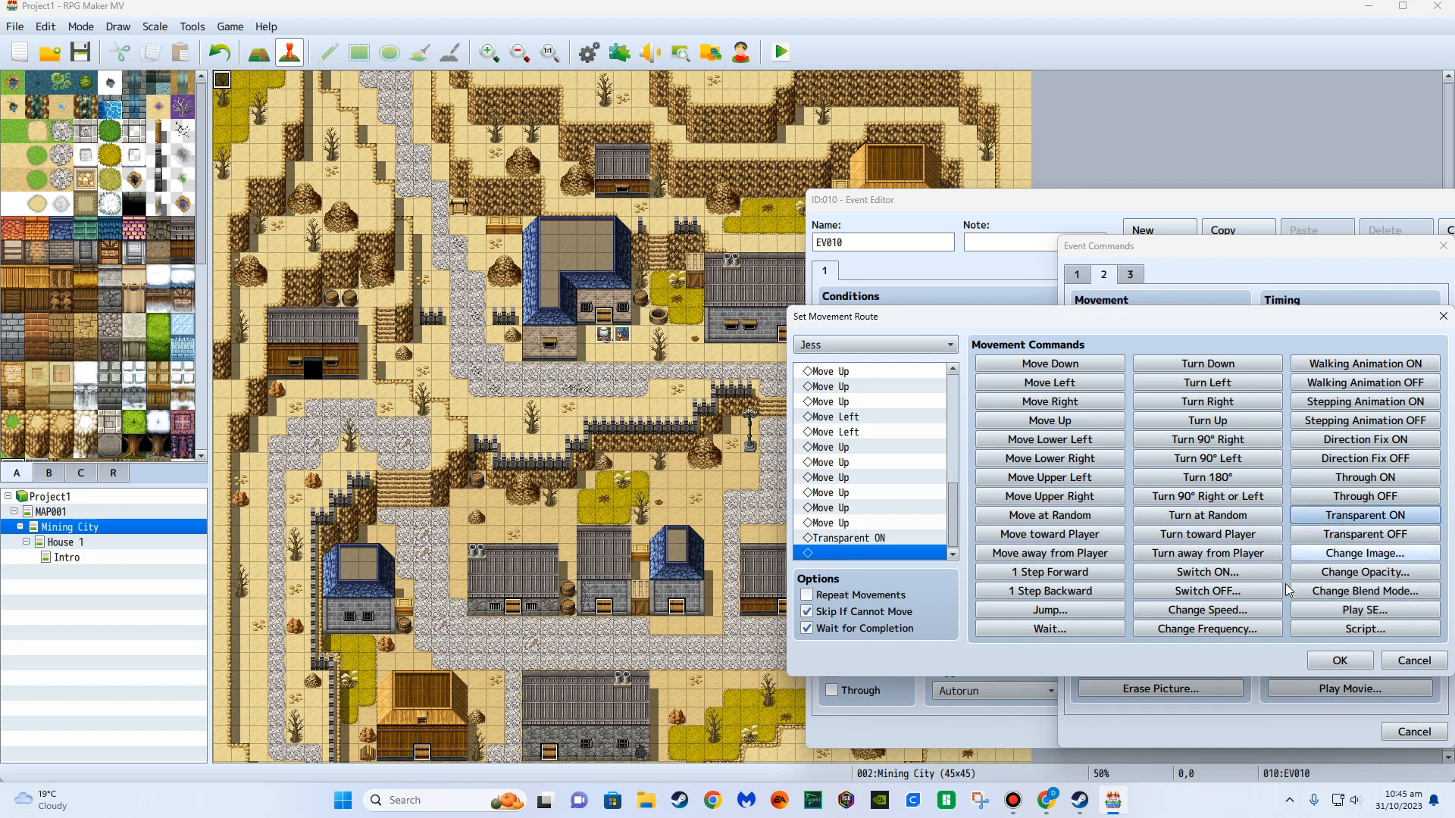
pyautogui.click(1333, 481)
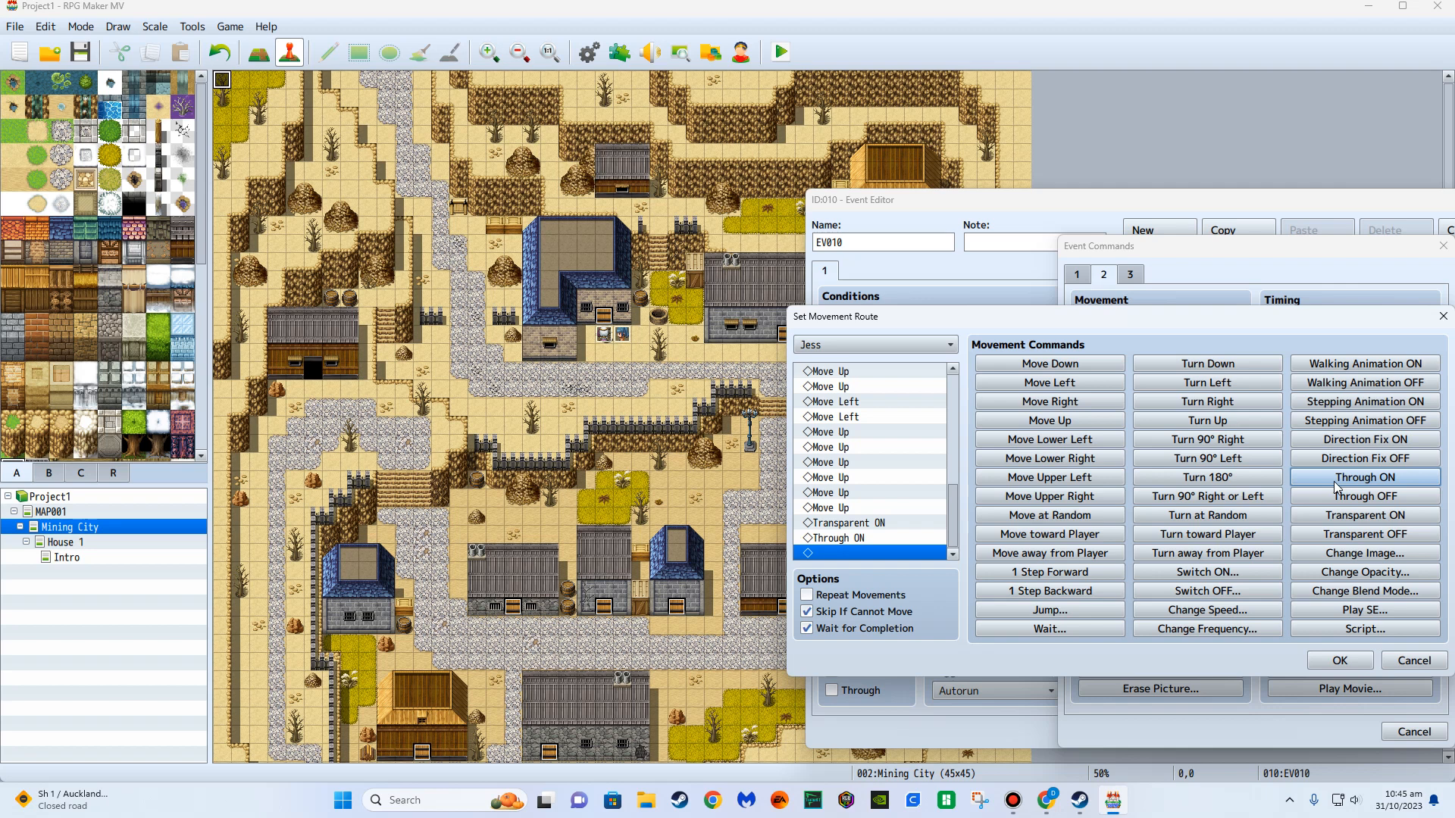
pyautogui.scroll(5, 894, 542)
pyautogui.scroll(5, 894, 542)
pyautogui.click(1339, 660)
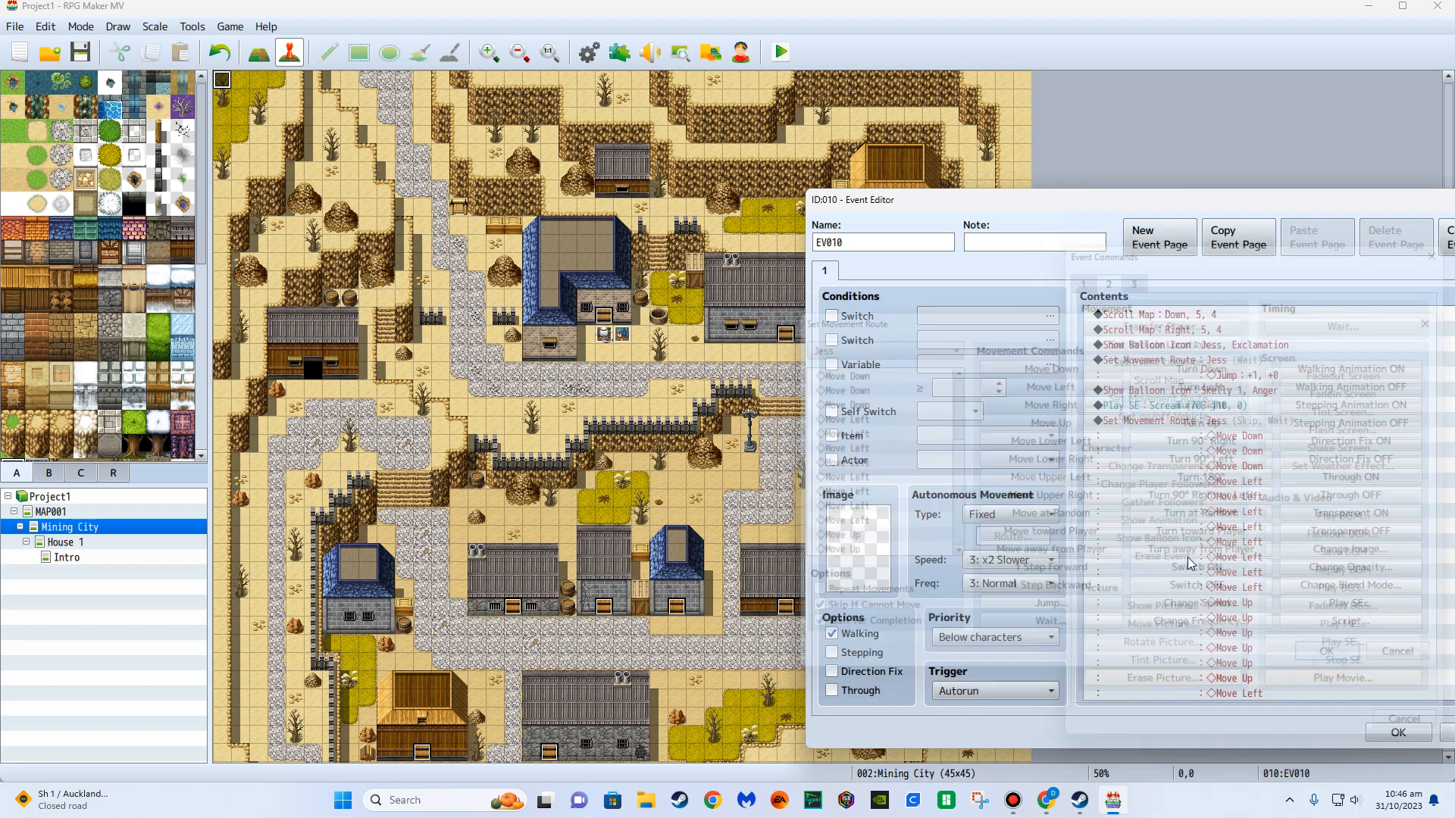
# Edit Jess's long movement route in the event to turn off Wait for Completion.
pyautogui.click(1190, 422)
pyautogui.rightClick(1200, 428)
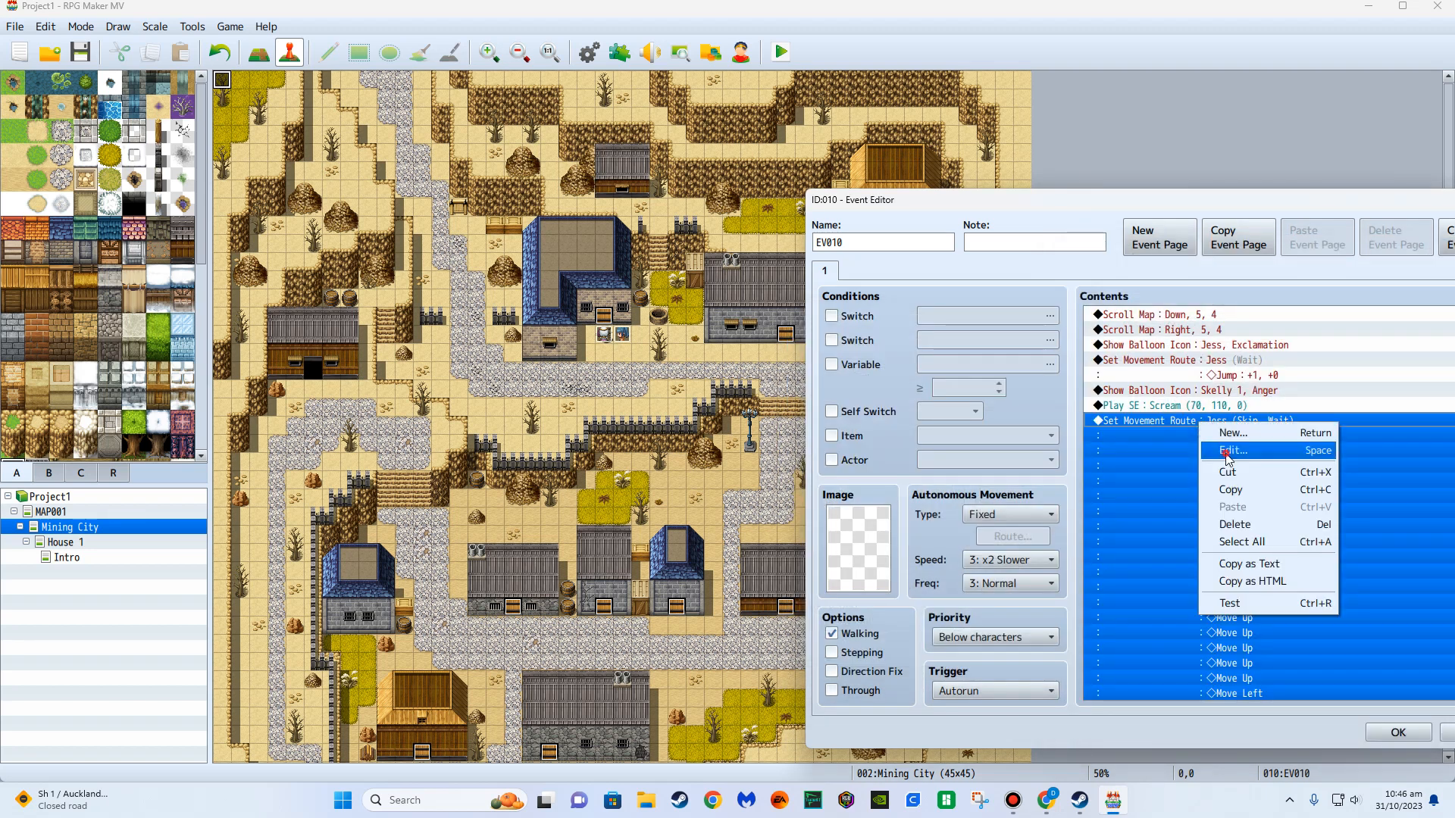
pyautogui.click(1219, 447)
pyautogui.click(807, 630)
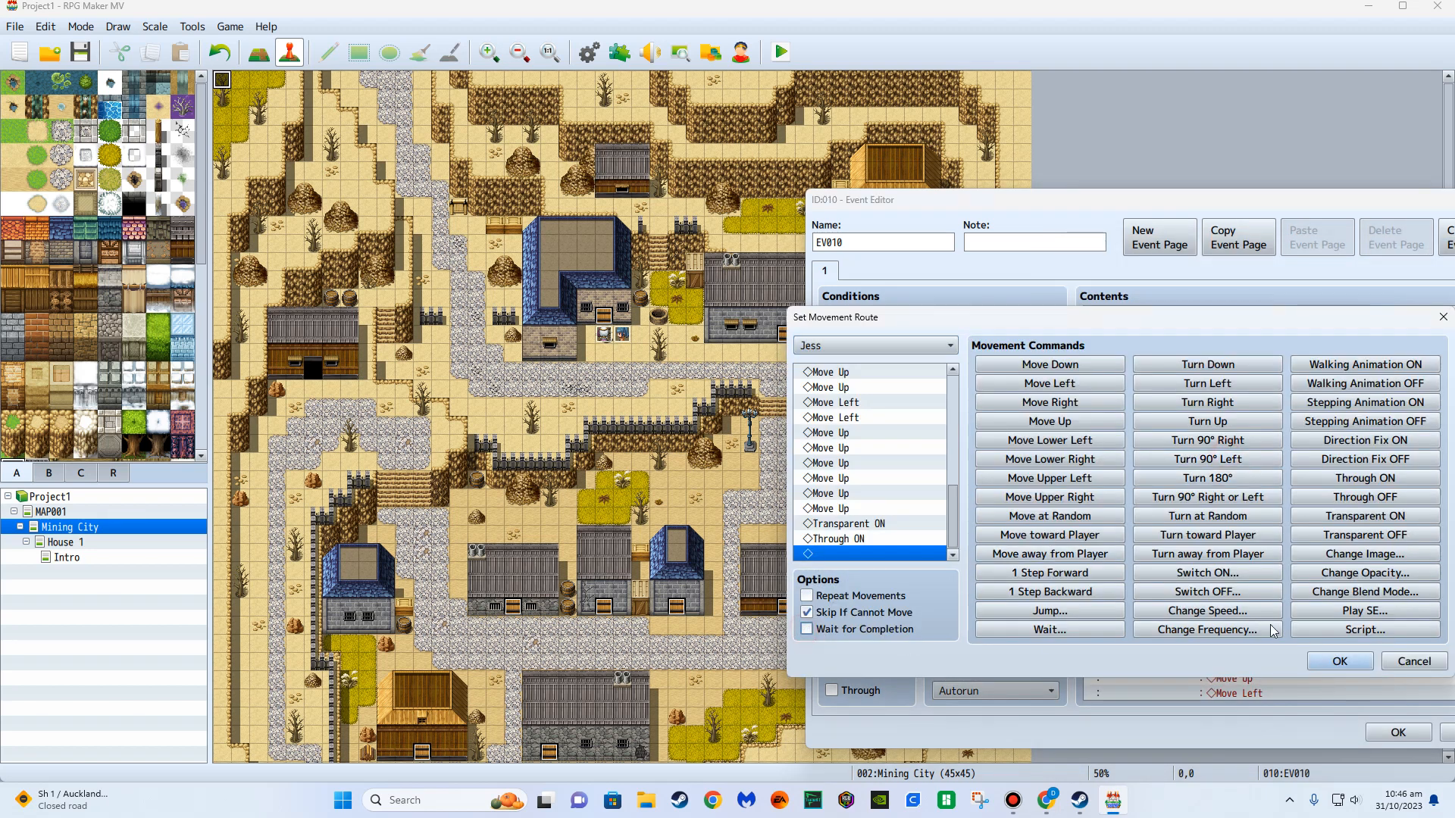
pyautogui.click(1339, 661)
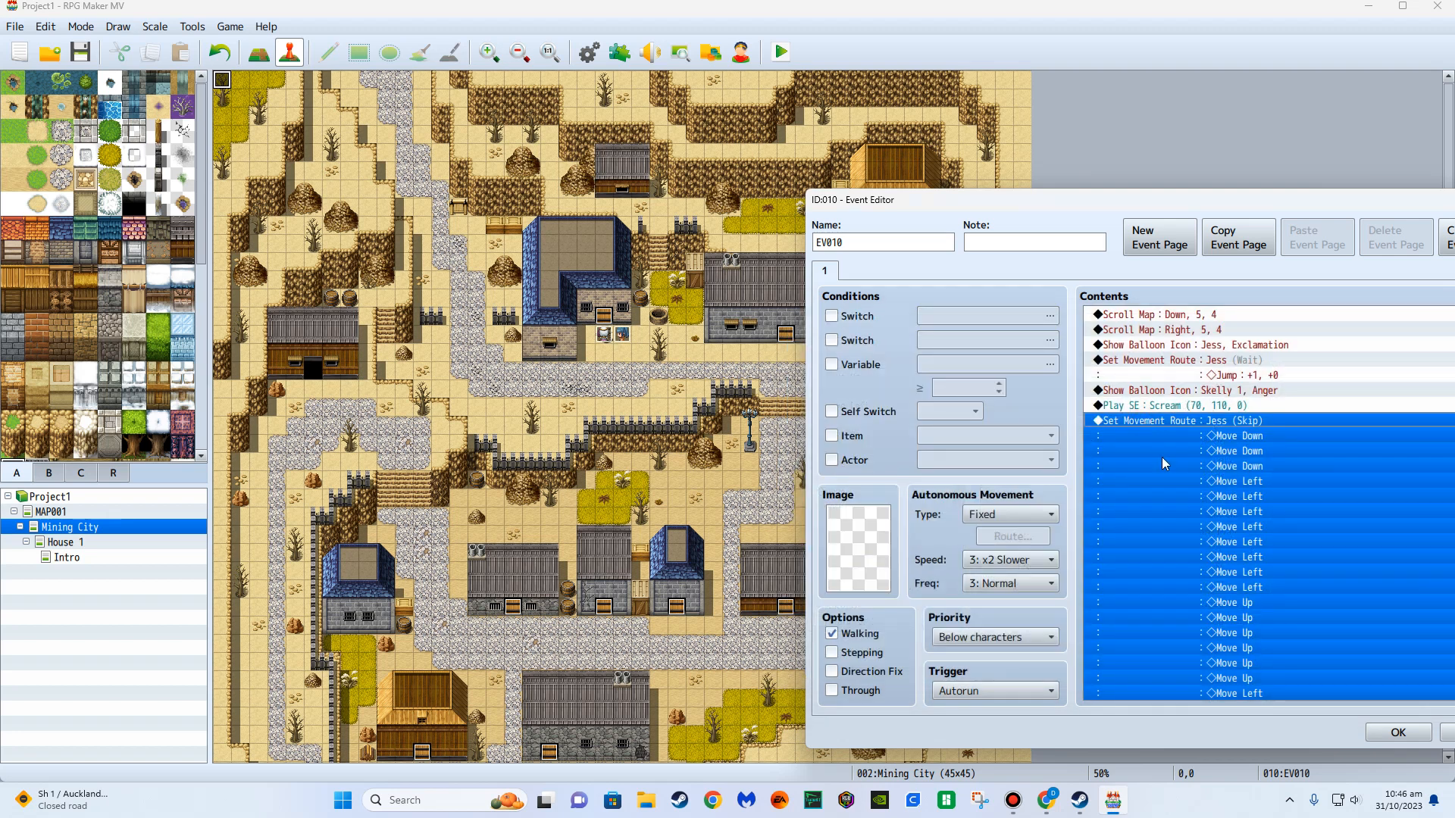
# Duplicate Jess's long movement route at the end of the event and open the copy for editing.
pyautogui.scroll(-5, 1167, 530)
pyautogui.click(1199, 693)
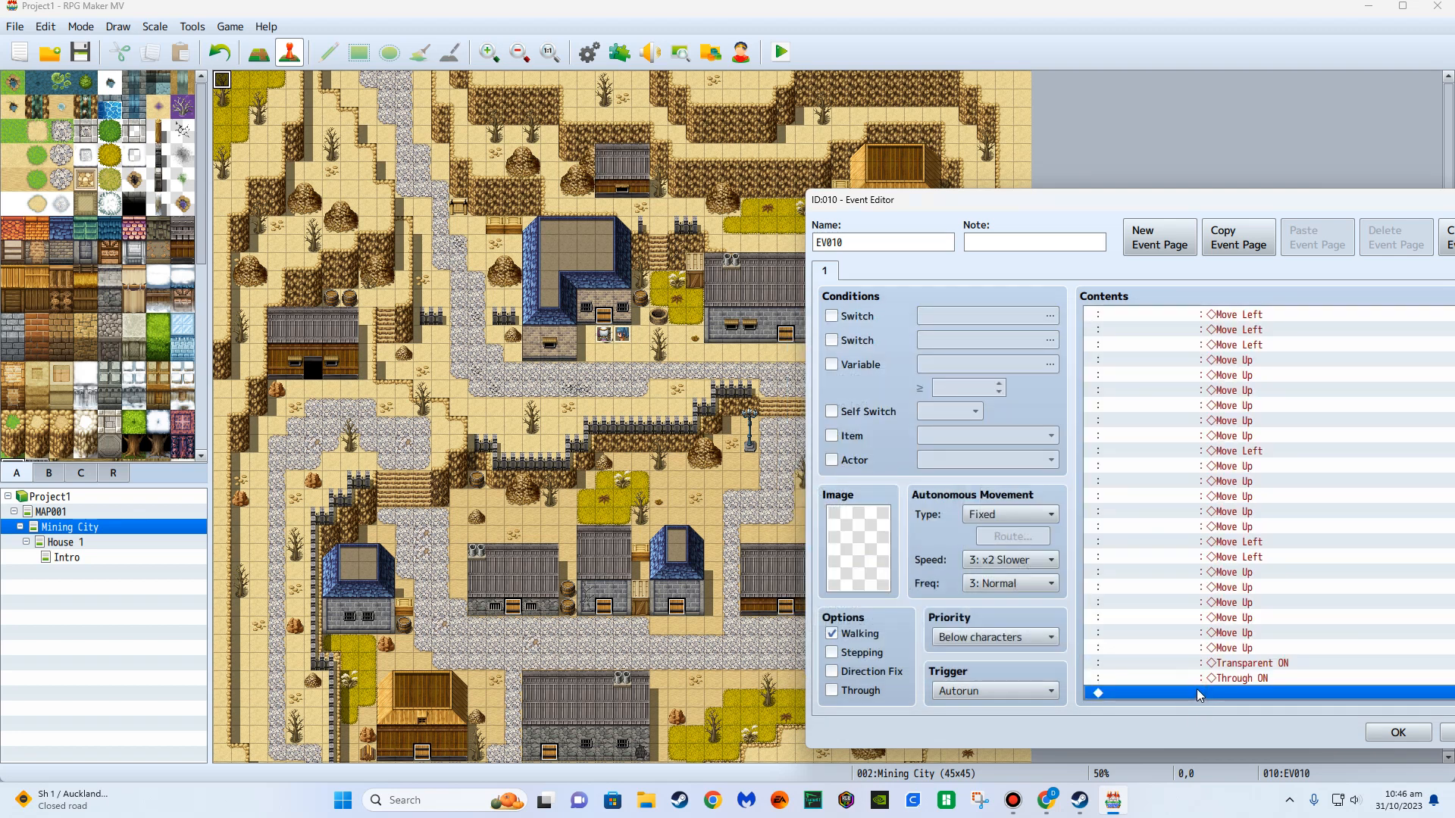
pyautogui.scroll(5, 1159, 614)
pyautogui.scroll(2, 1155, 632)
pyautogui.click(1197, 523)
pyautogui.rightClick(1197, 523)
pyautogui.click(1220, 532)
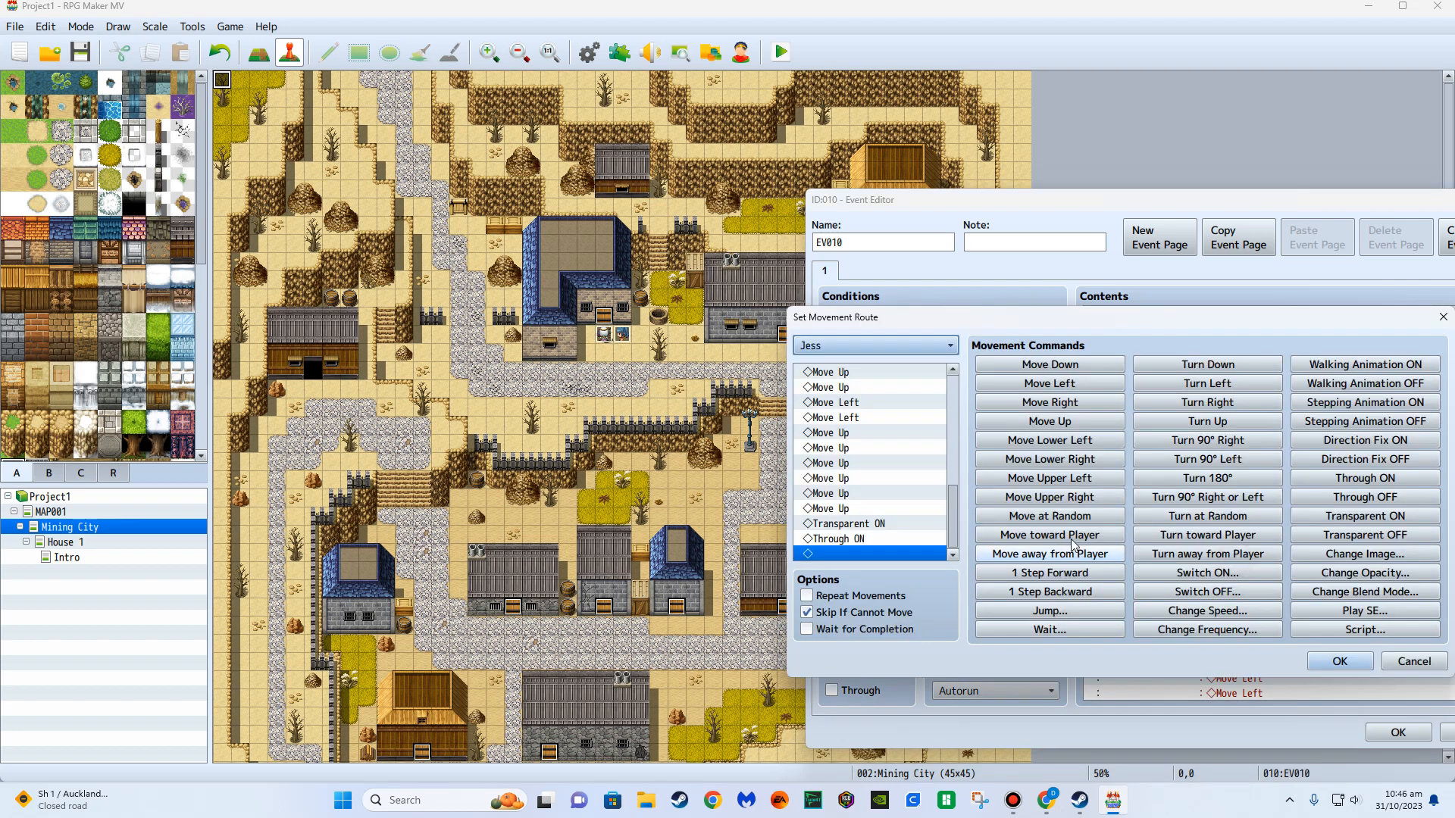
# Turn on Wait for Completion for the copied movement route and assign it to Skelly 1.
pyautogui.click(808, 629)
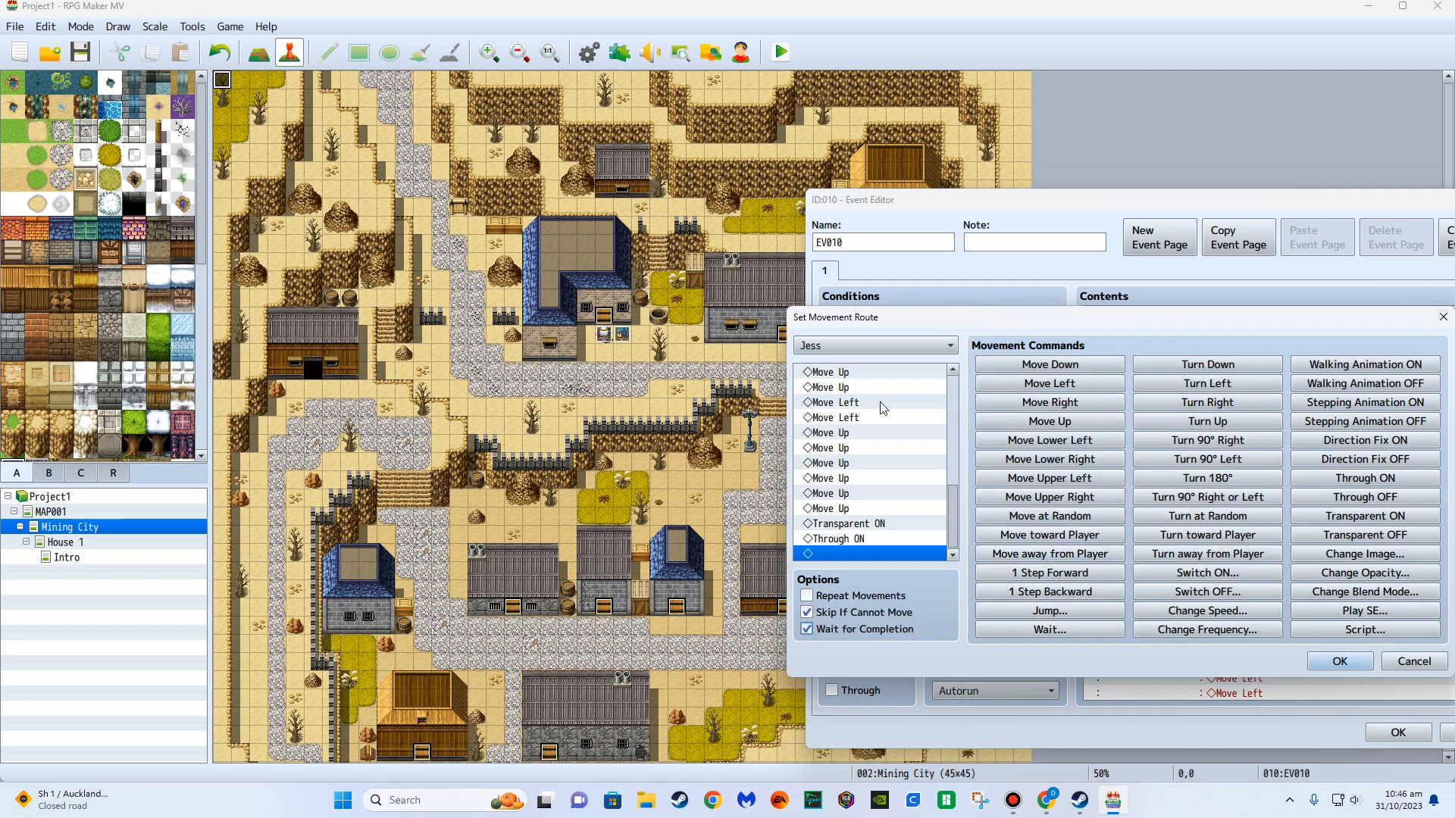
pyautogui.click(924, 345)
pyautogui.click(860, 583)
pyautogui.scroll(5, 890, 471)
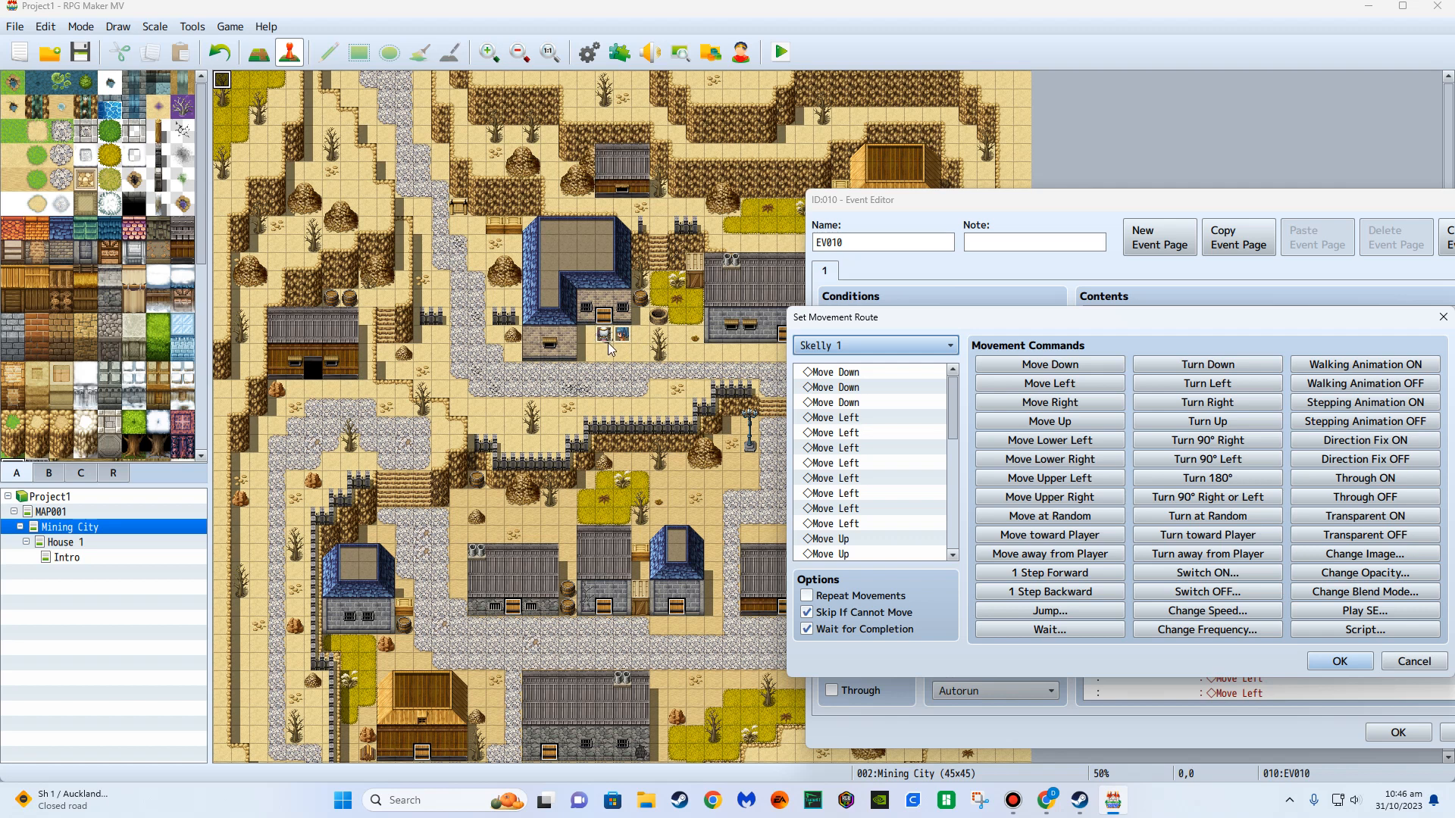
# Insert a 60-frame Wait before the first Move Down in Skelly 1's movement route.
pyautogui.click(854, 373)
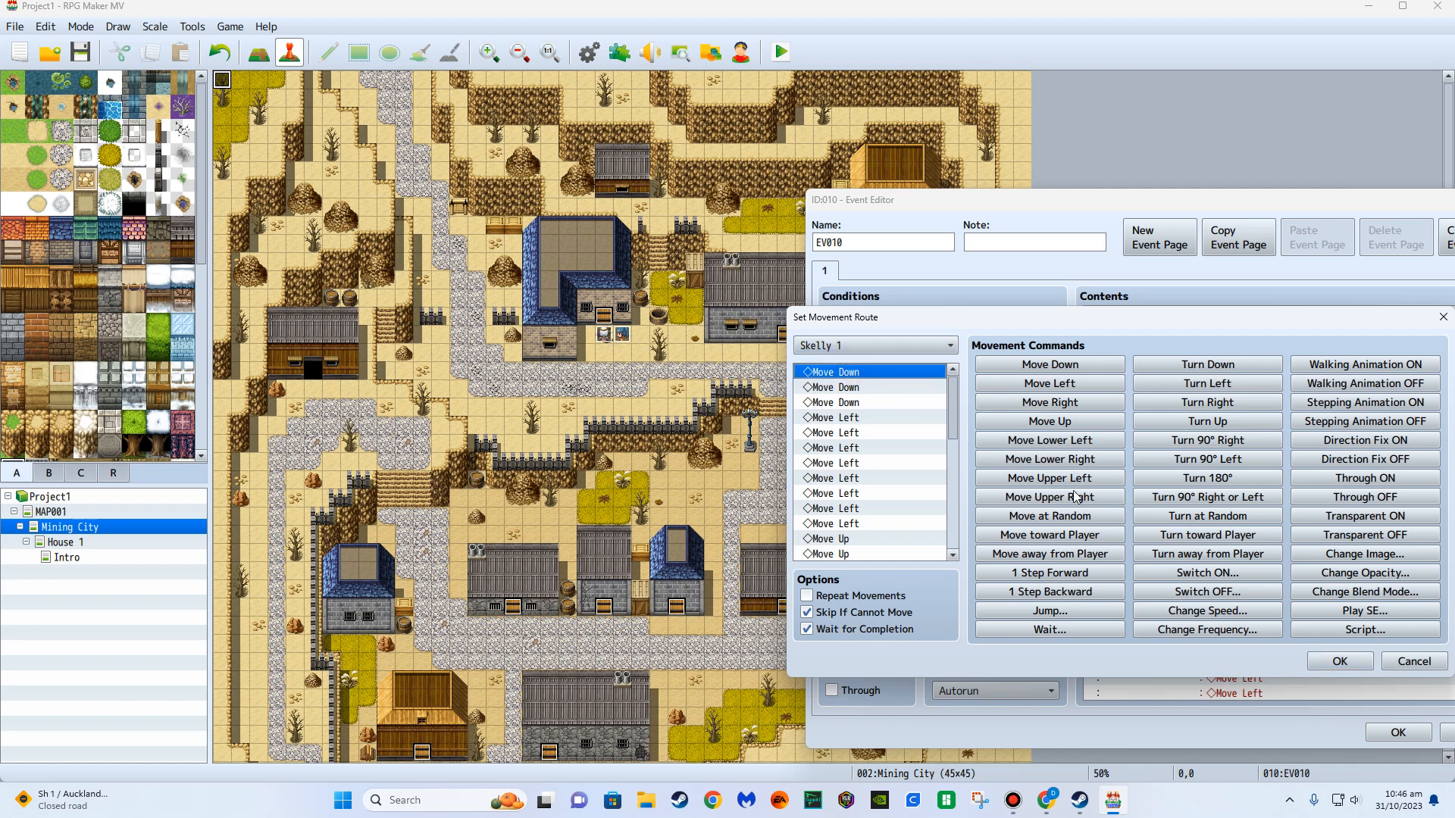
pyautogui.click(1083, 632)
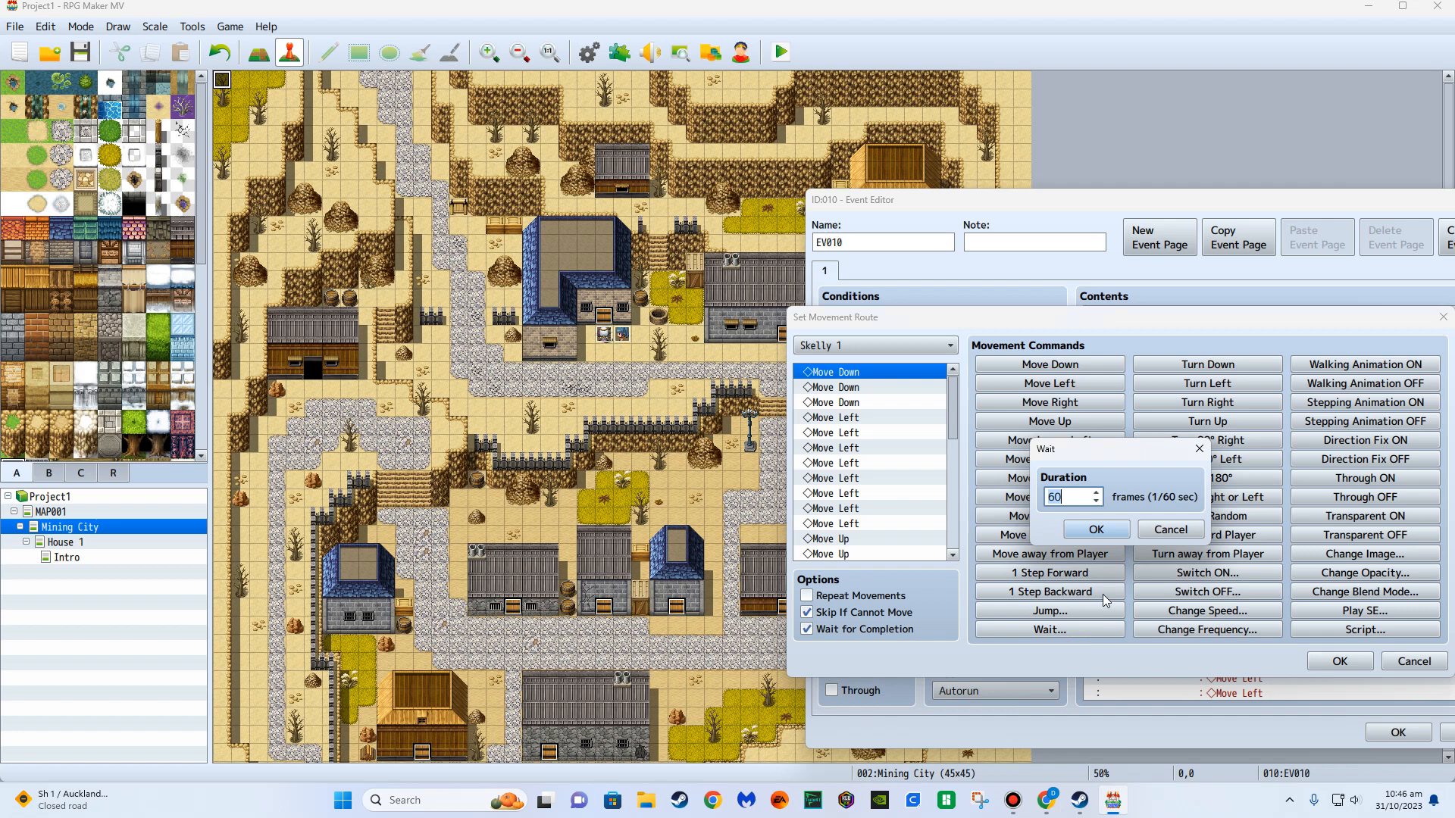
pyautogui.click(1096, 529)
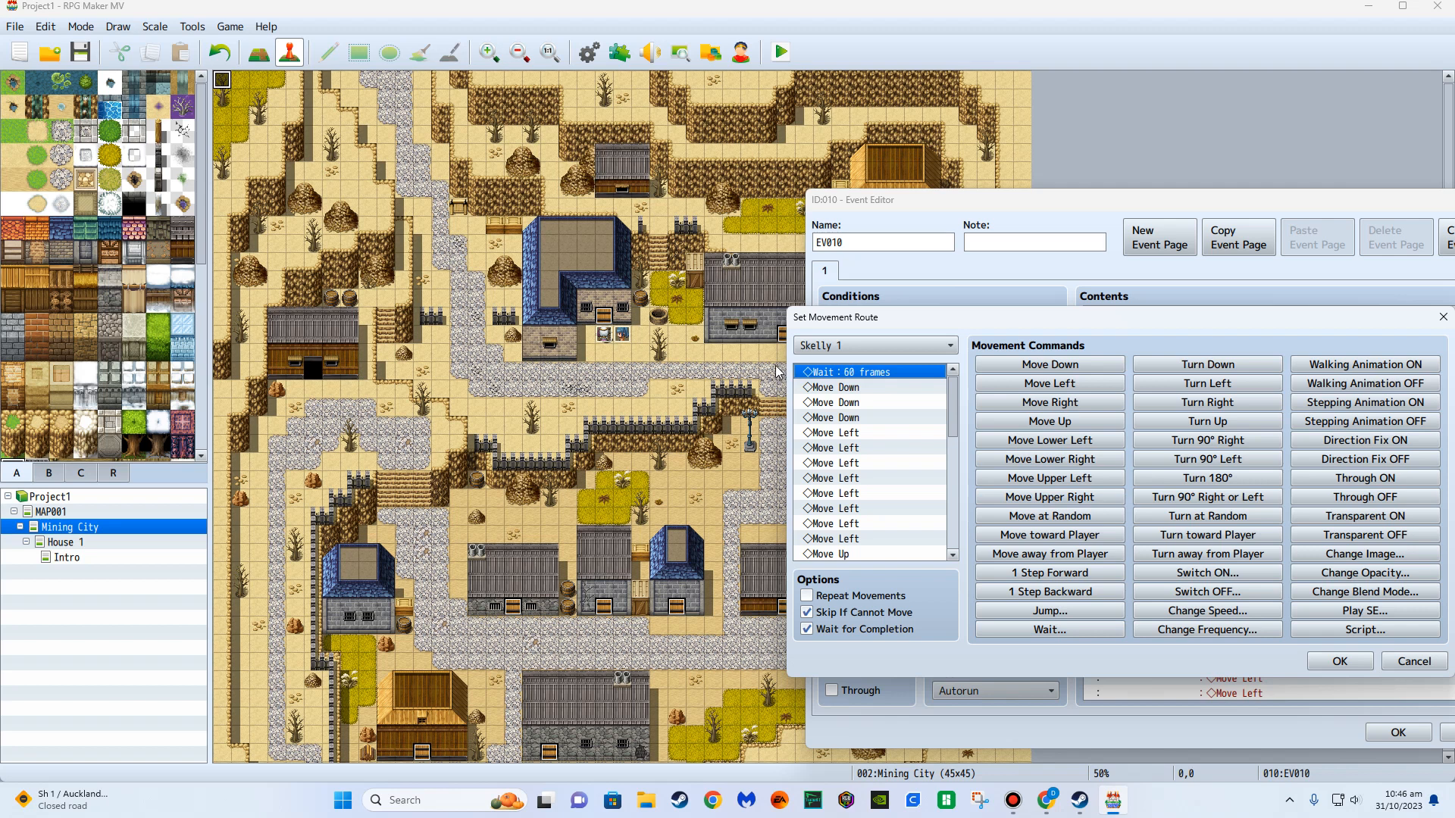
# Delete three Move Left steps after the Move Downs in Skelly 1's route, and confirm the route and event.
pyautogui.click(846, 388)
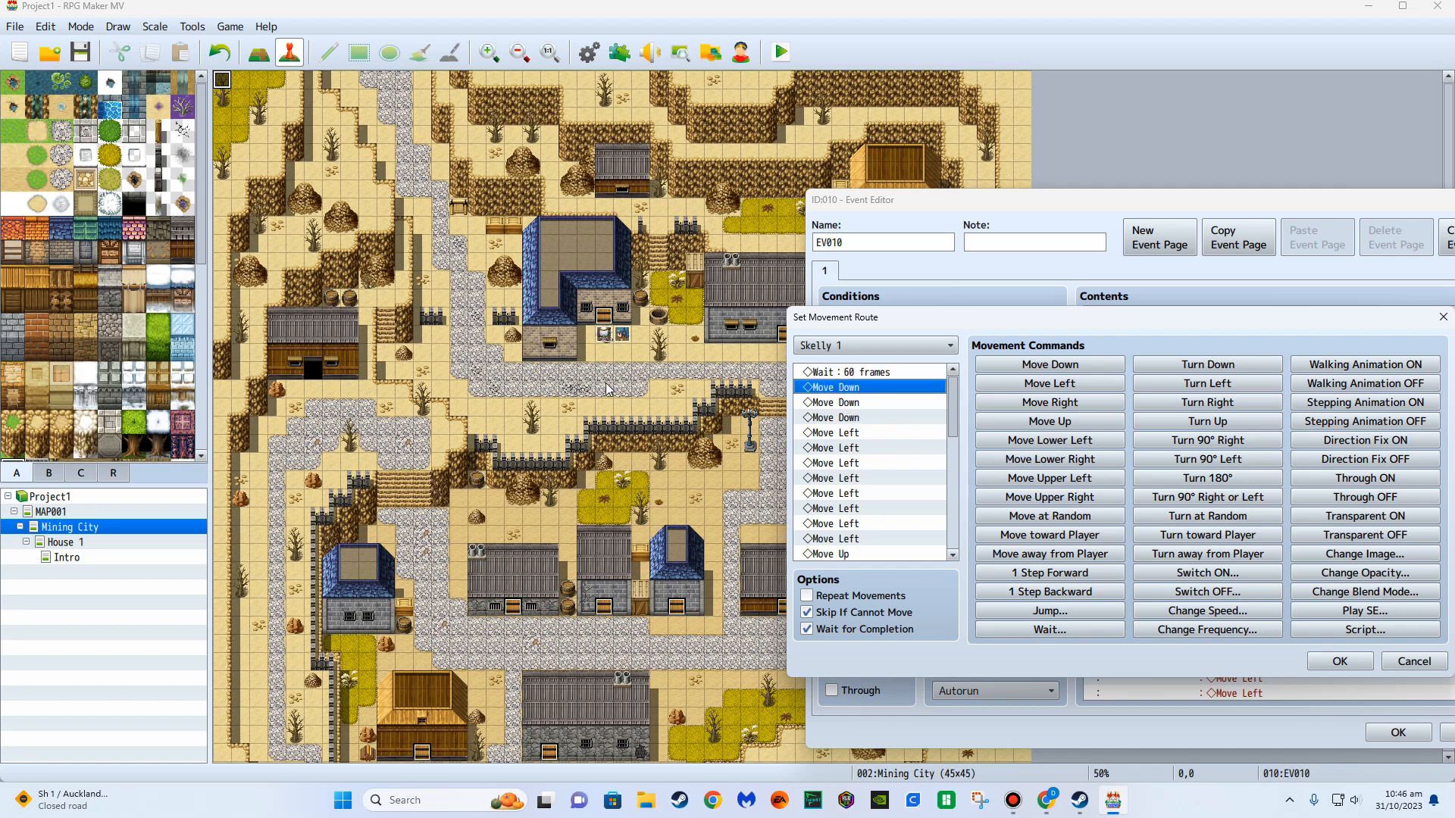
pyautogui.click(841, 432)
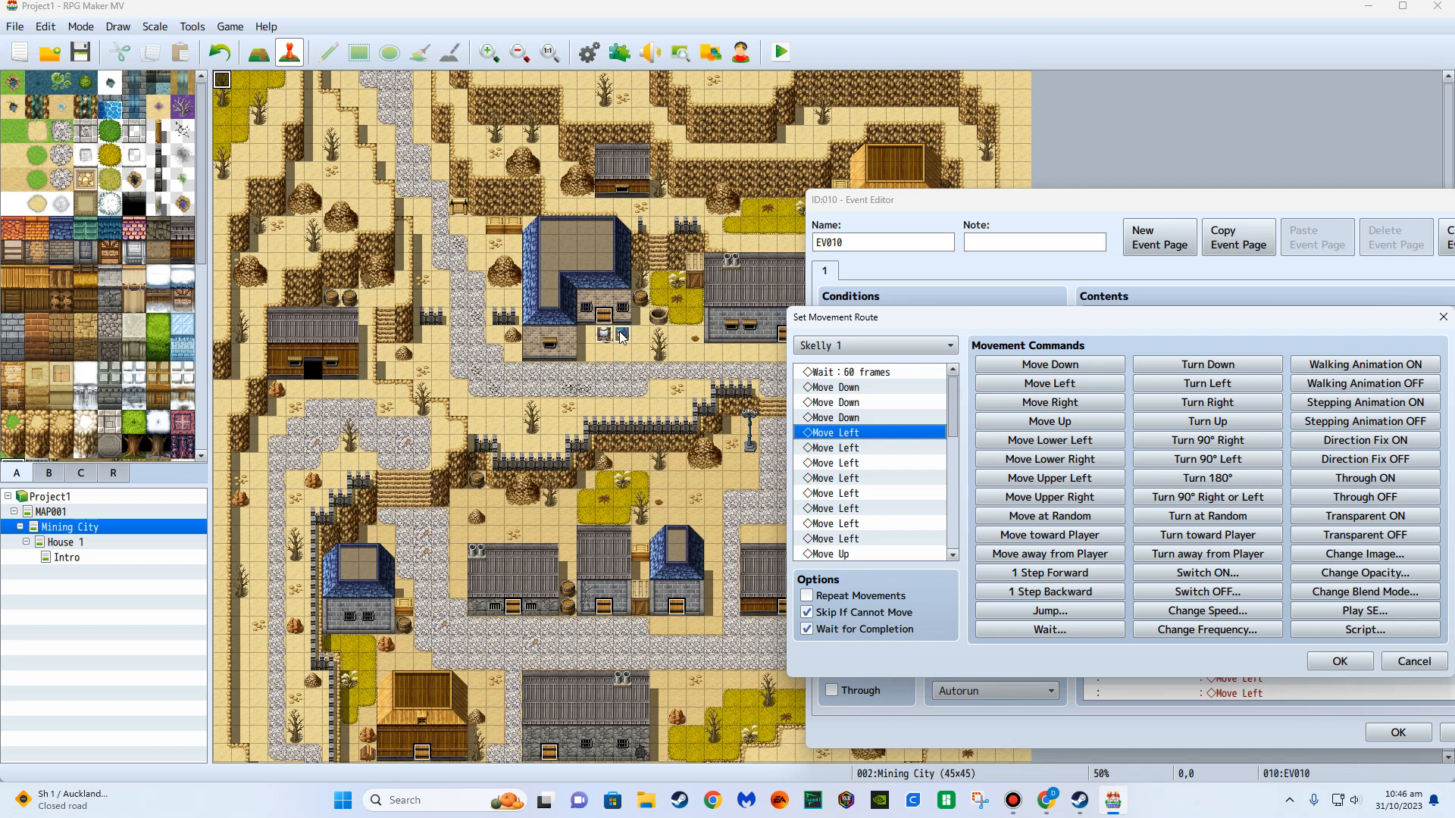
pyautogui.press('Delete')
pyautogui.press('Delete')
pyautogui.press('Delete')
pyautogui.click(1338, 661)
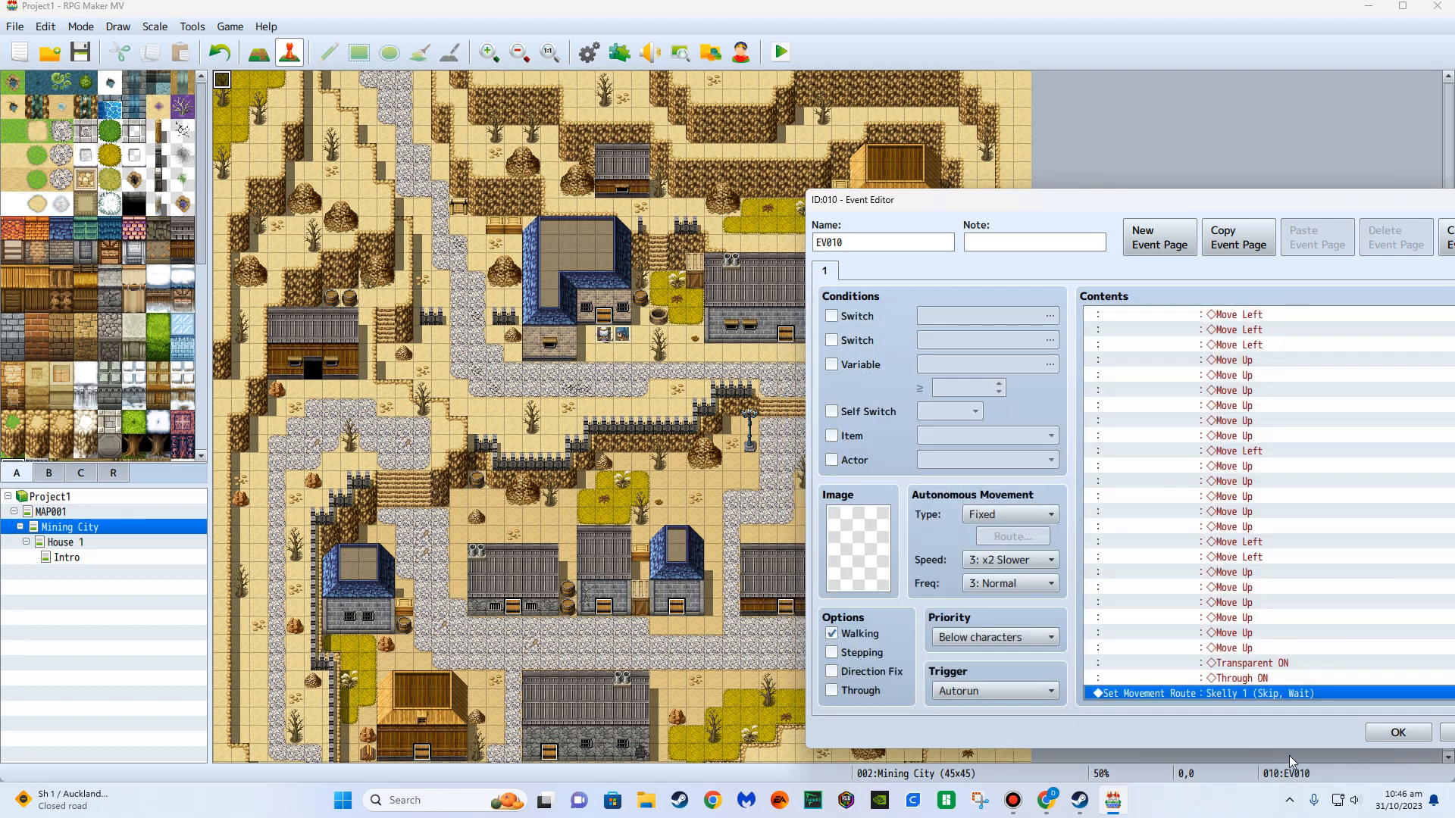
pyautogui.click(1394, 733)
# Save the project and launch a playtest with a new game.
pyautogui.click(780, 51)
pyautogui.click(659, 419)
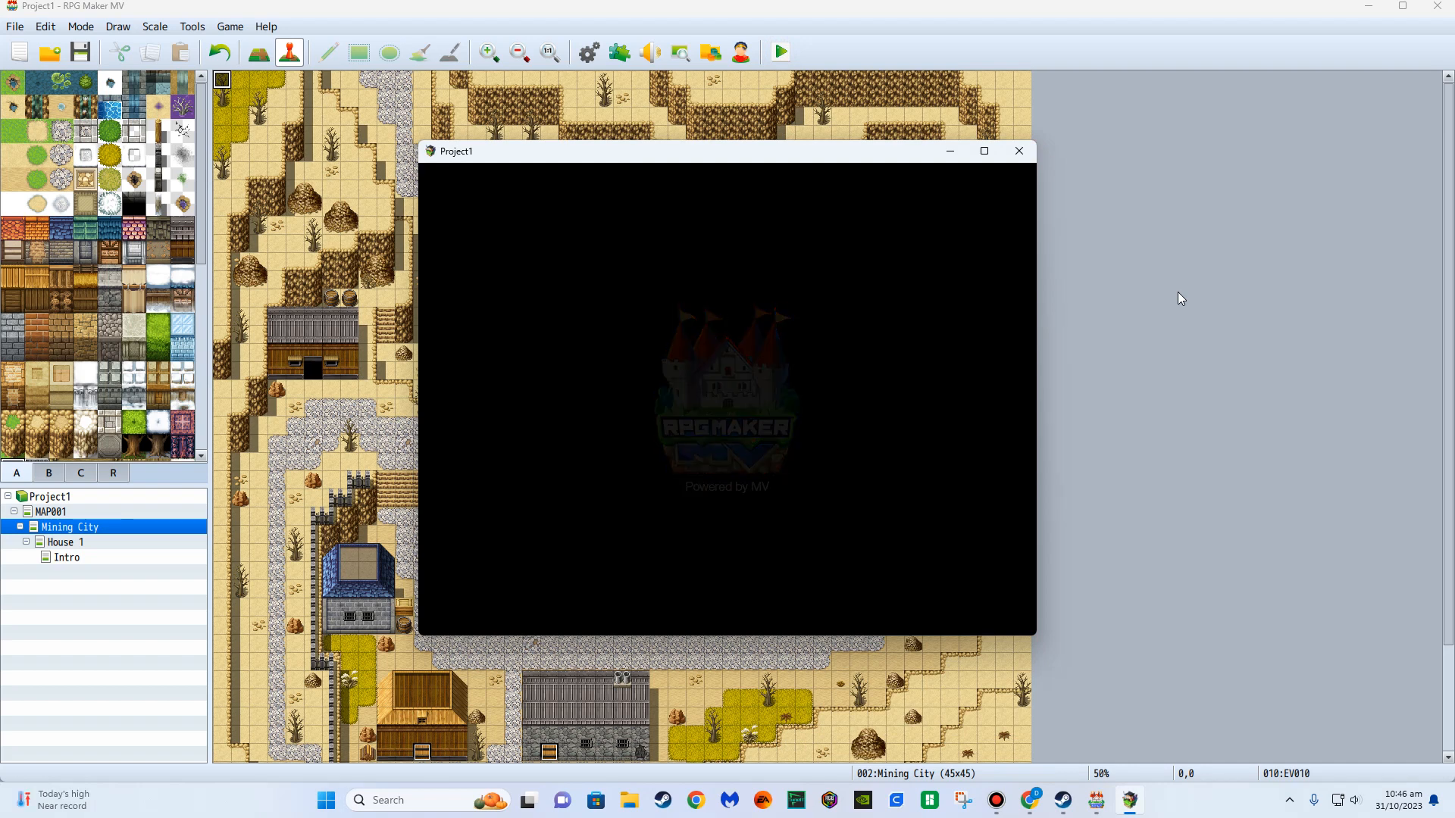
pyautogui.press('Return')
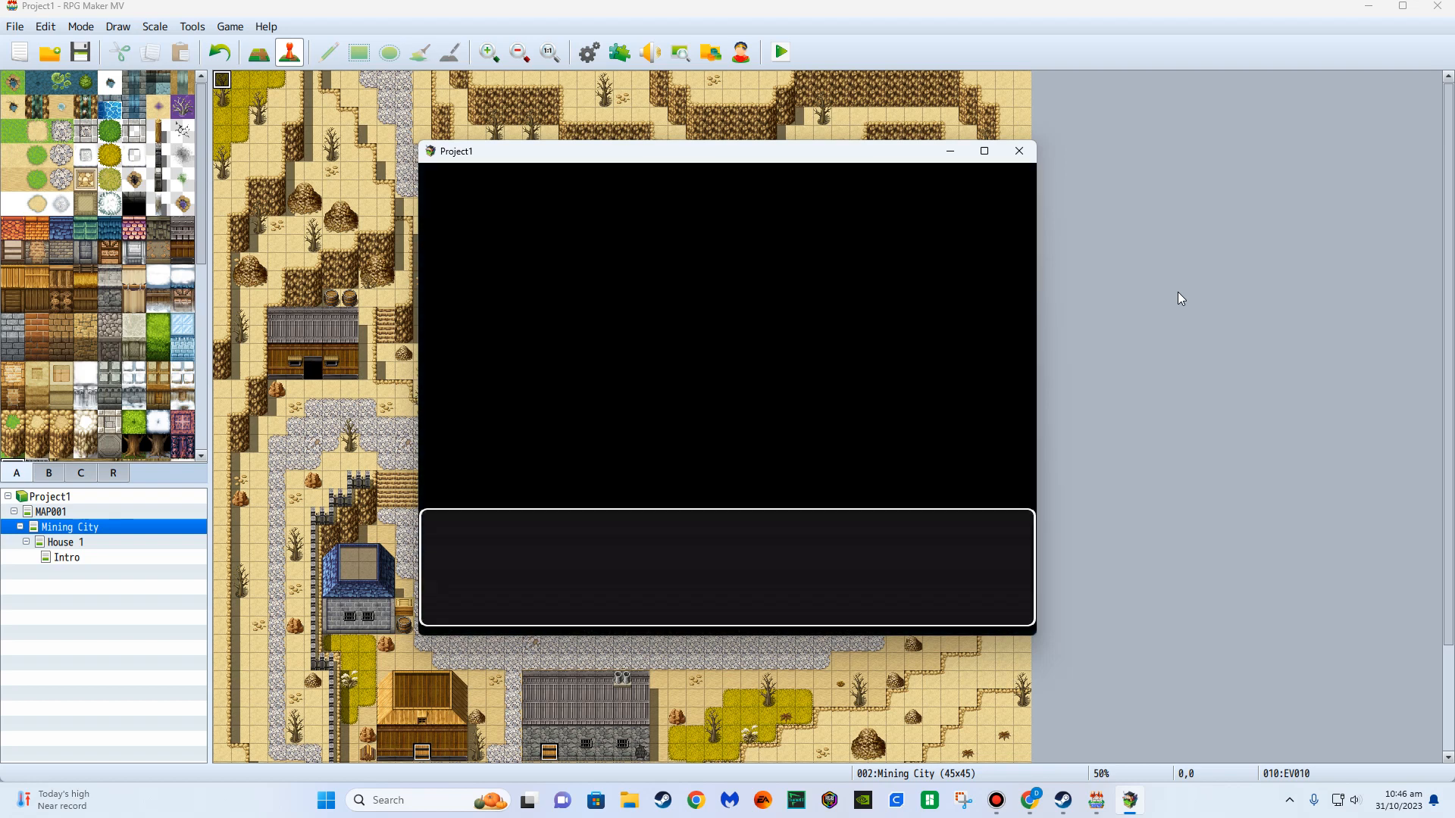
# Enter a placeholder hero name in the playtest and advance the intro dialogue.
pyautogui.press('Return')
pyautogui.press('Return')
pyautogui.press('Return')
pyautogui.press('Return')
pyautogui.press('Up')
pyautogui.press('shift')
pyautogui.press('Return')
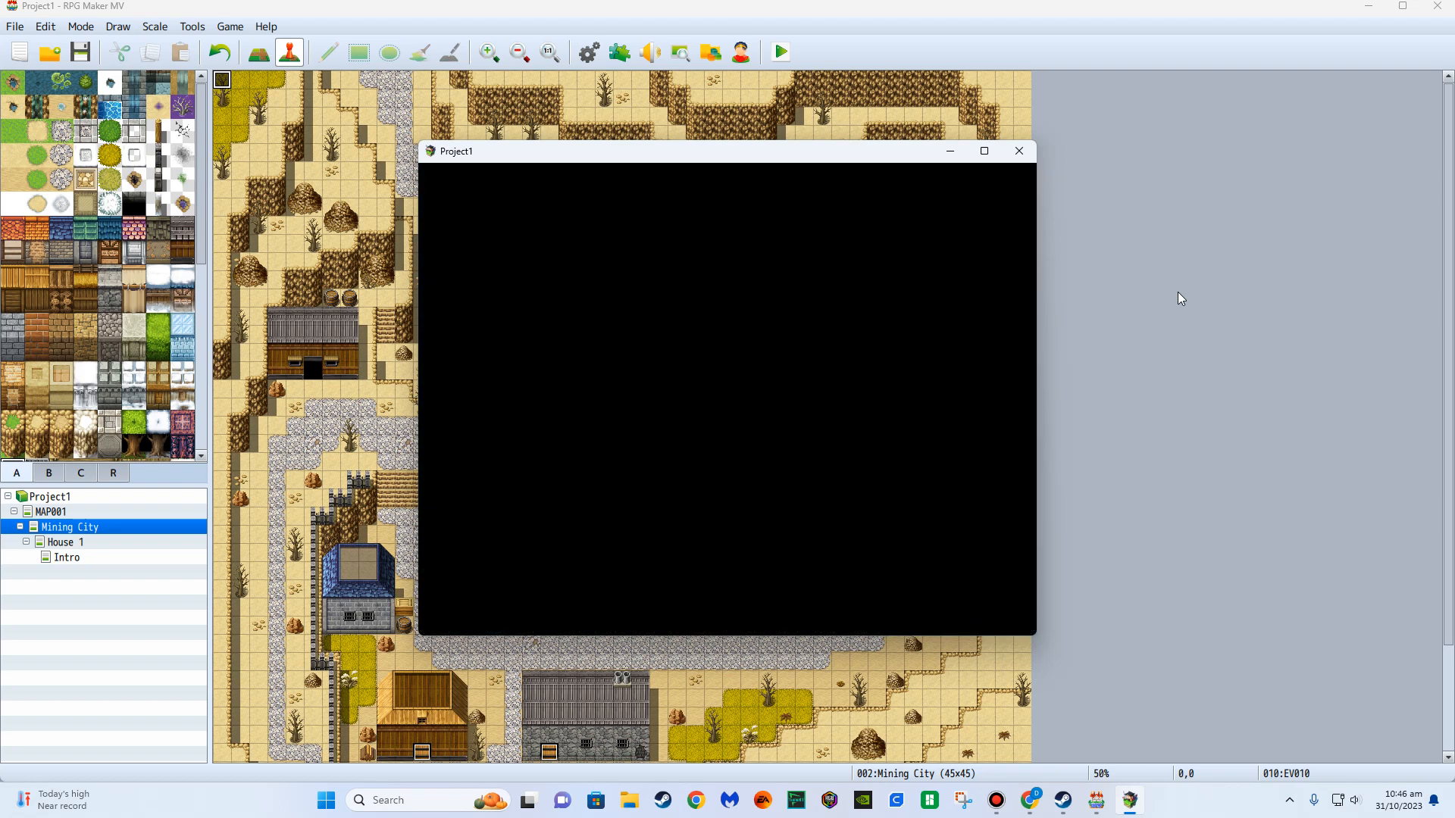
pyautogui.press('Return')
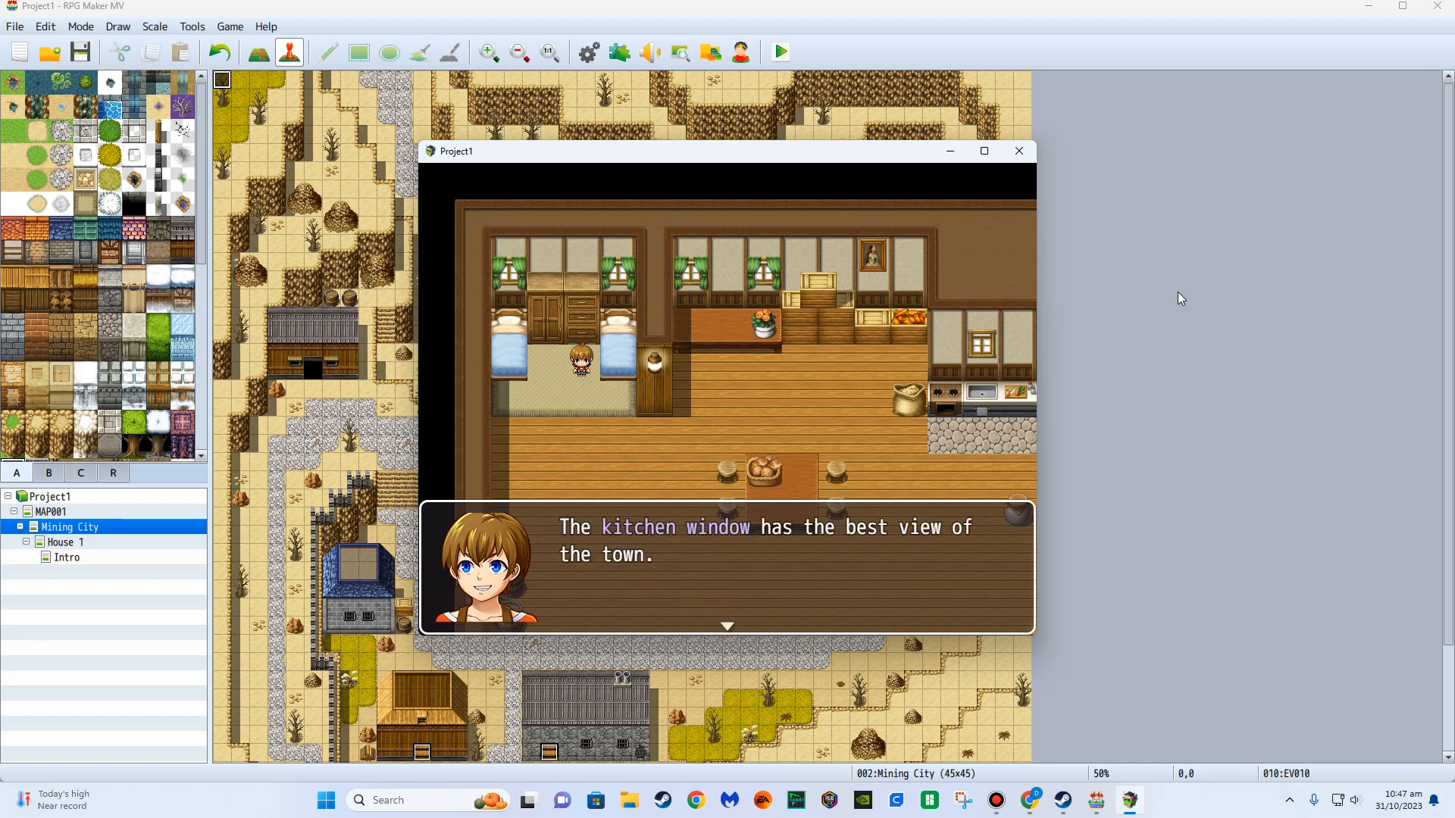
# Walk the hero toward the House 1 kitchen window, watch the Mining City cutscene, and close the playtest.
pyautogui.press('Return')
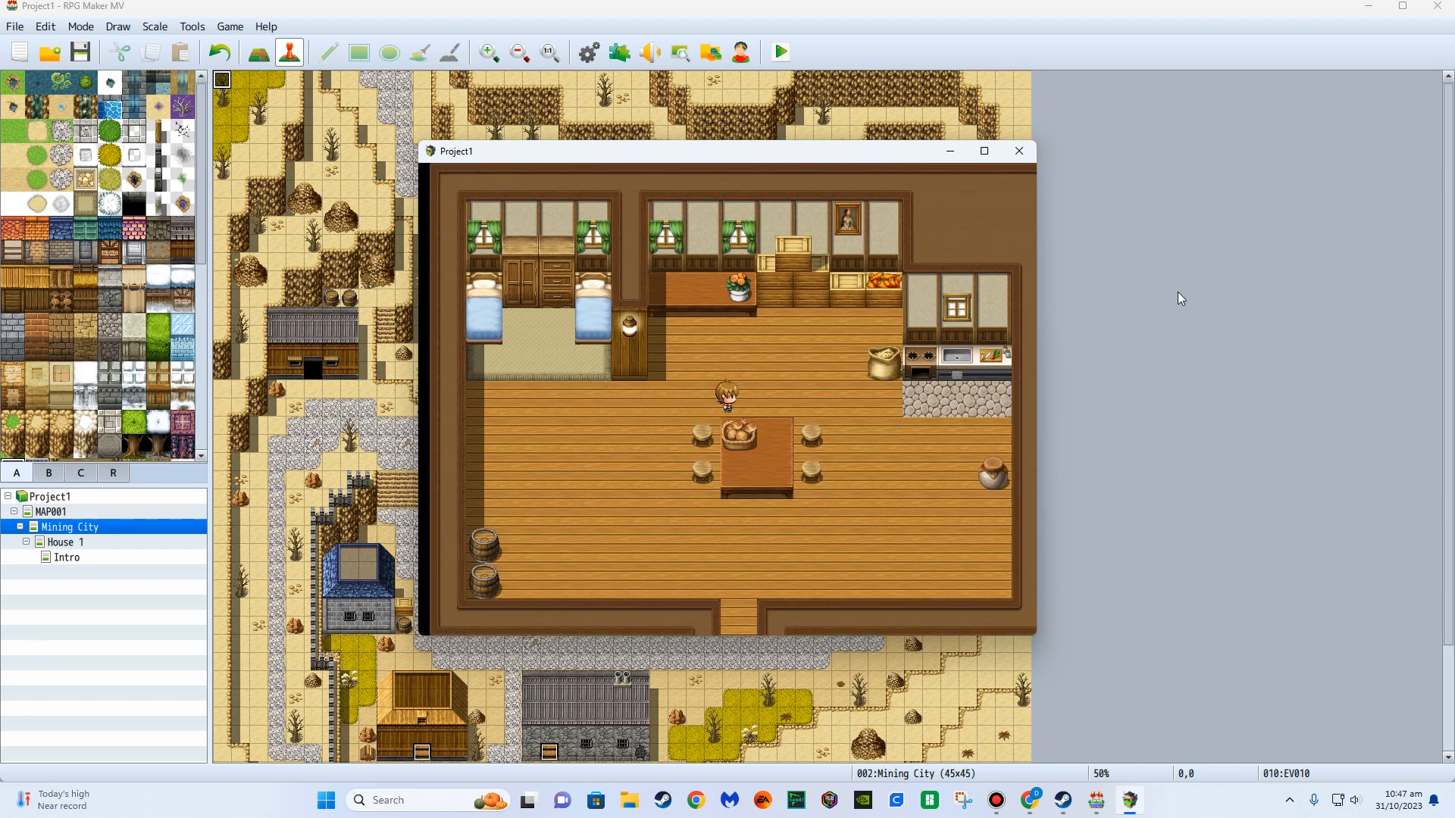
pyautogui.press('Right')
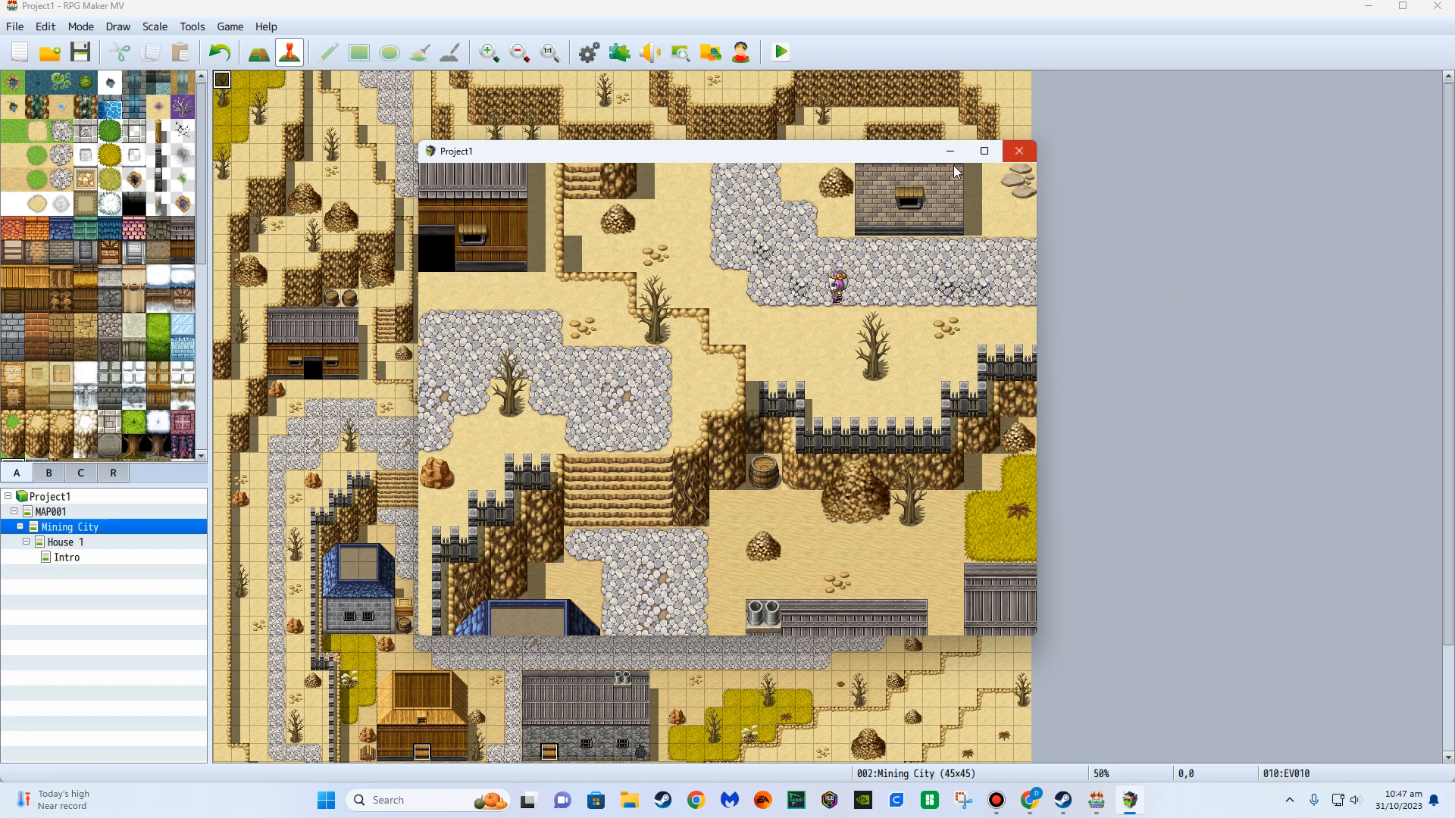
pyautogui.moveTo(906, 153); pyautogui.dragTo(903, 161)
pyautogui.click(1015, 160)
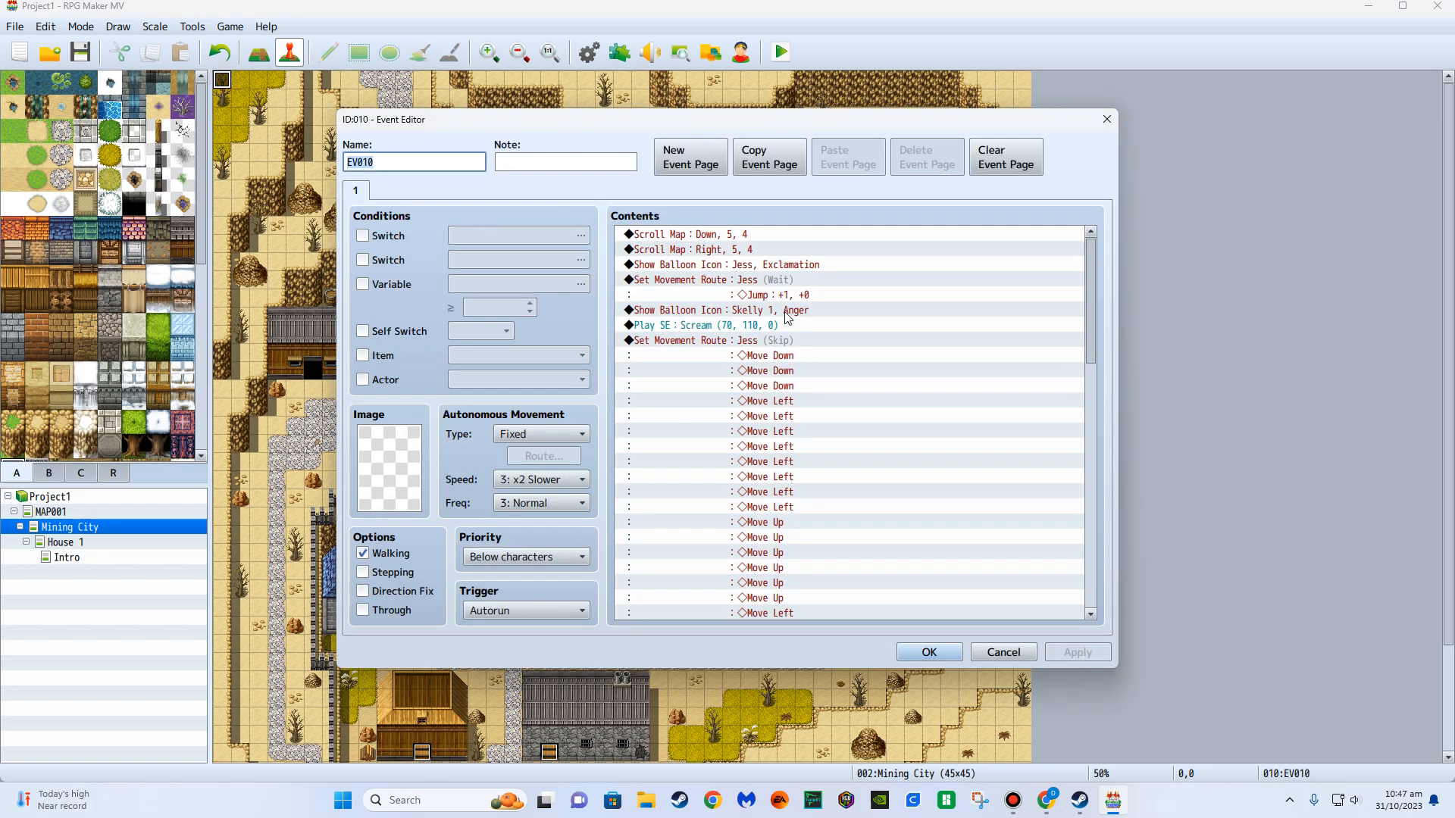
# Delete the downward Scroll Map command in EV010 and set the rightward Scroll Map distance to 12.
pyautogui.click(755, 235)
pyautogui.rightClick(762, 235)
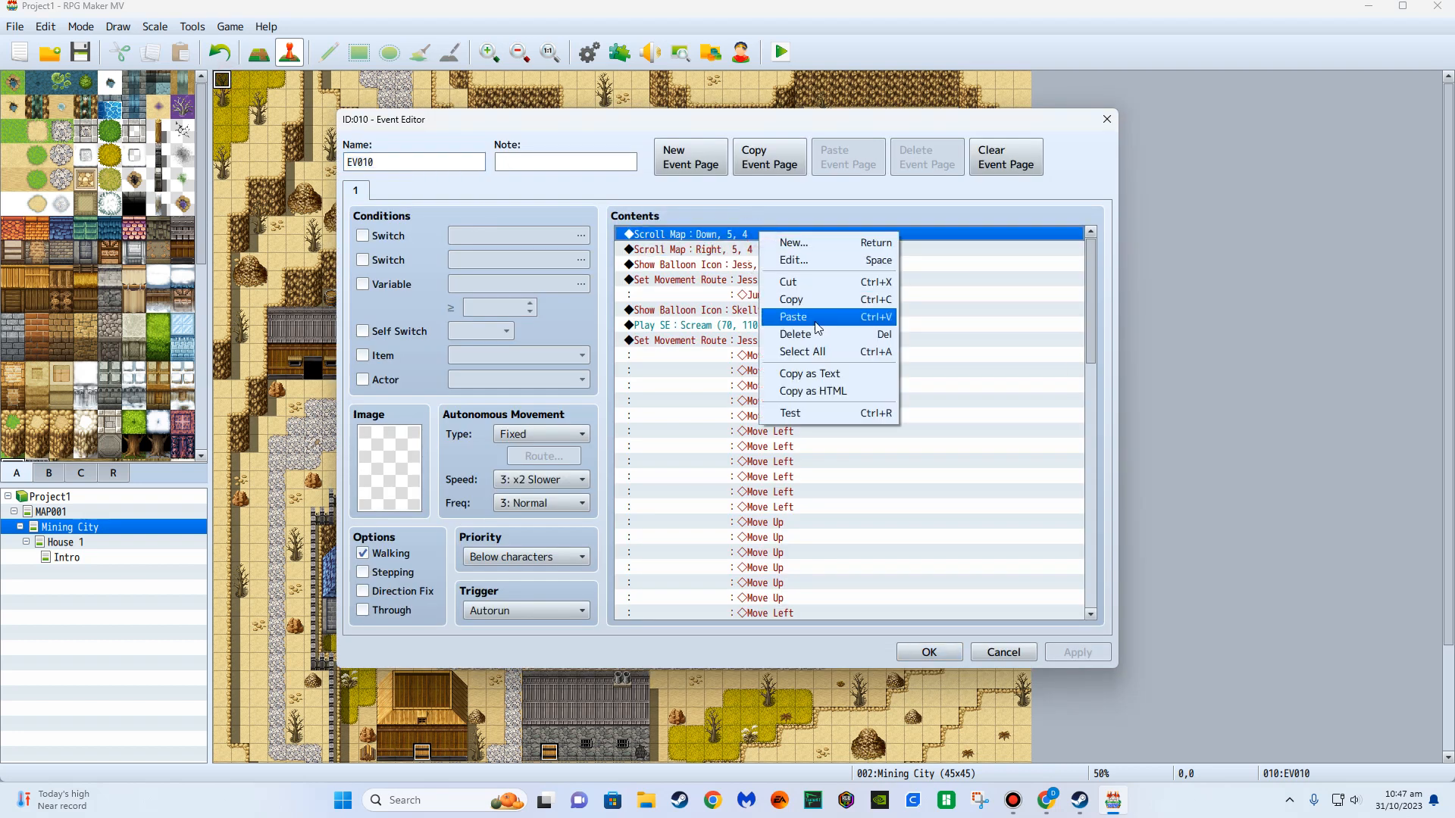
pyautogui.click(803, 336)
pyautogui.rightClick(731, 236)
pyautogui.click(775, 263)
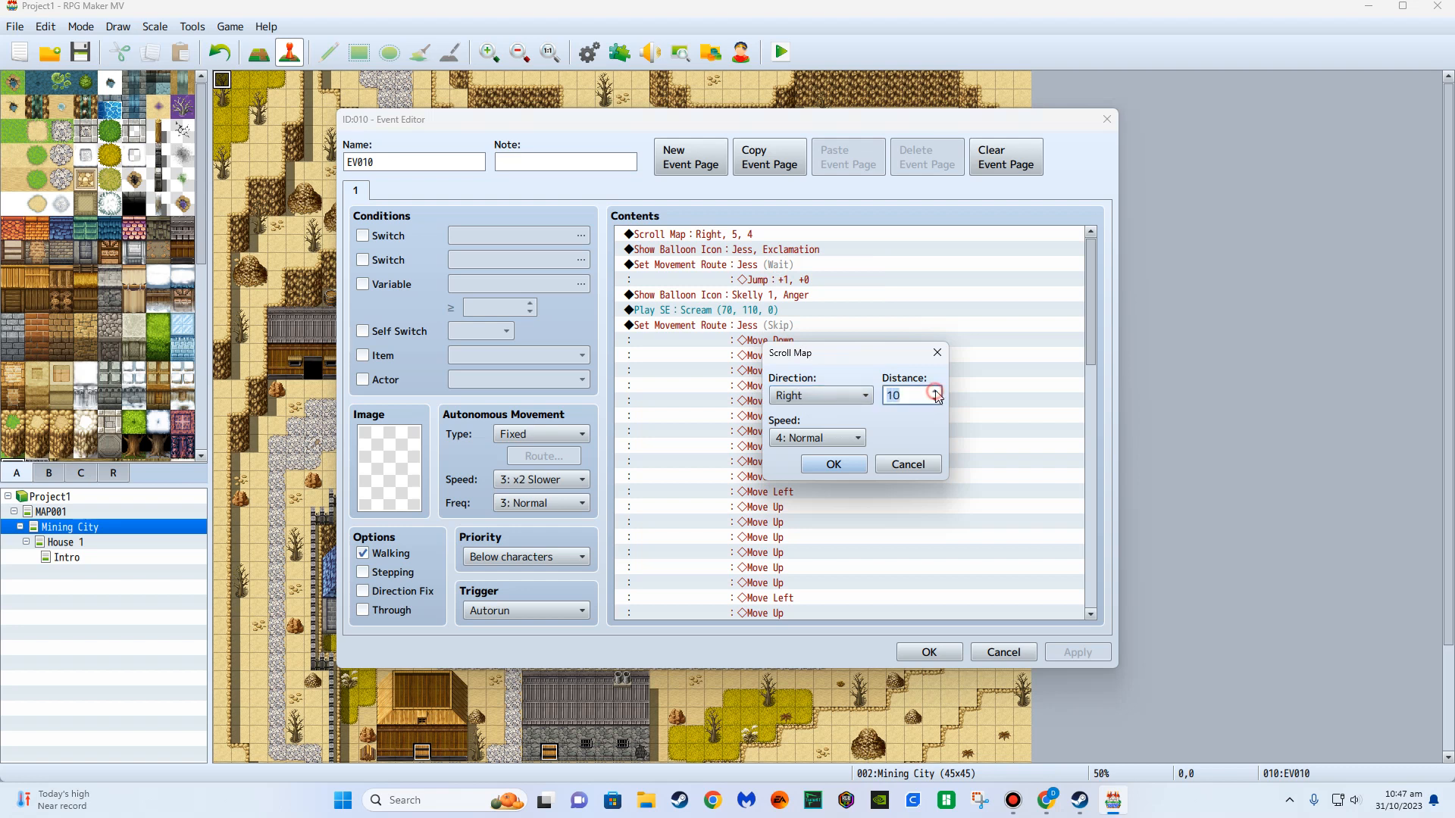
pyautogui.click(834, 465)
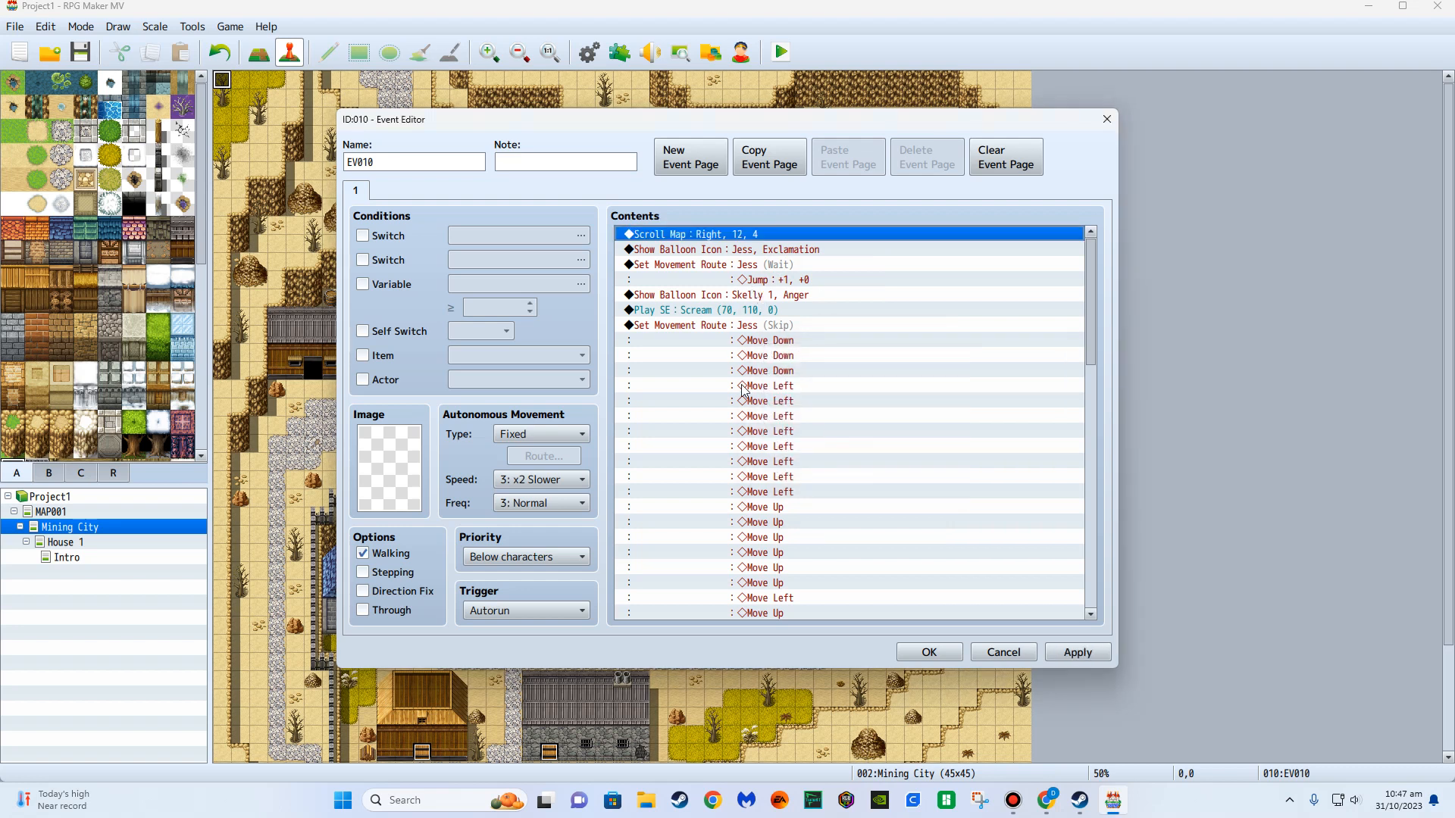
# Move the event editor off the map to check Jess's movement route against the town, and confirm the EV010 changes.
pyautogui.scroll(-3, 806, 454)
pyautogui.scroll(3, 806, 448)
pyautogui.moveTo(793, 124); pyautogui.dragTo(1218, 139)
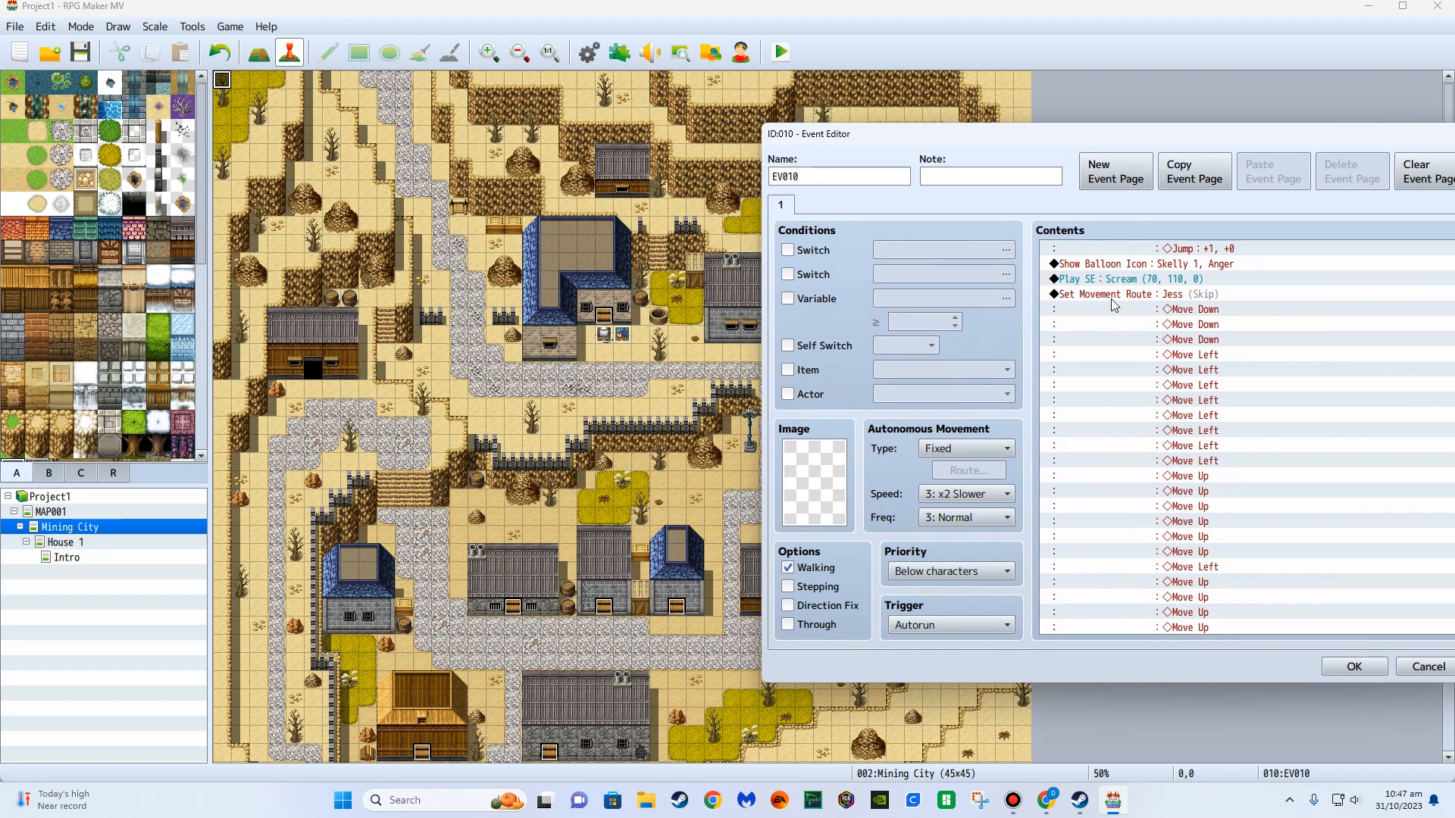
pyautogui.click(1135, 293)
pyautogui.click(1351, 667)
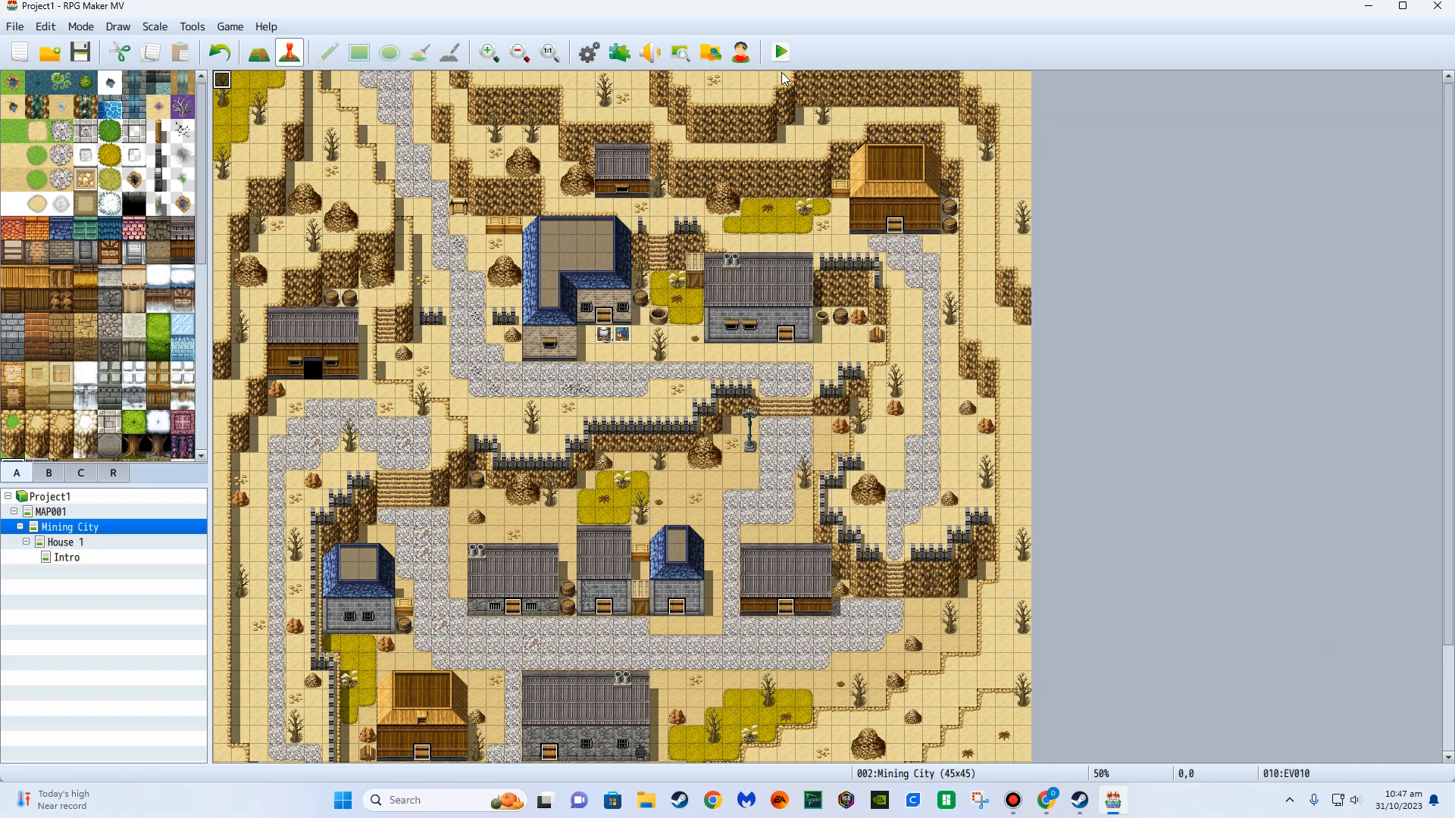
# Save the project and launch a playtest with a new game to check the updated map scroll.
pyautogui.click(791, 58)
pyautogui.press('Return')
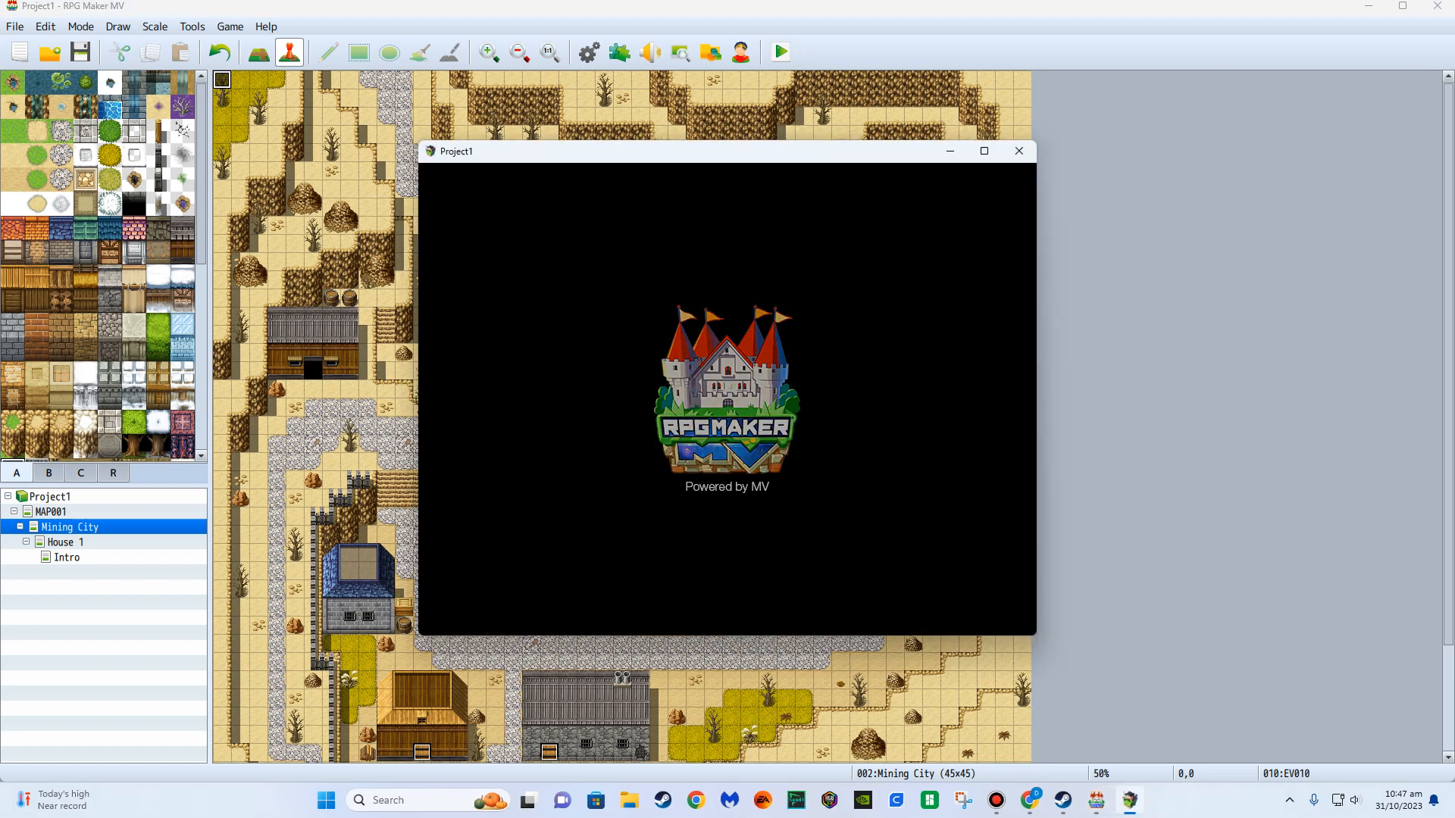
pyautogui.press('Return')
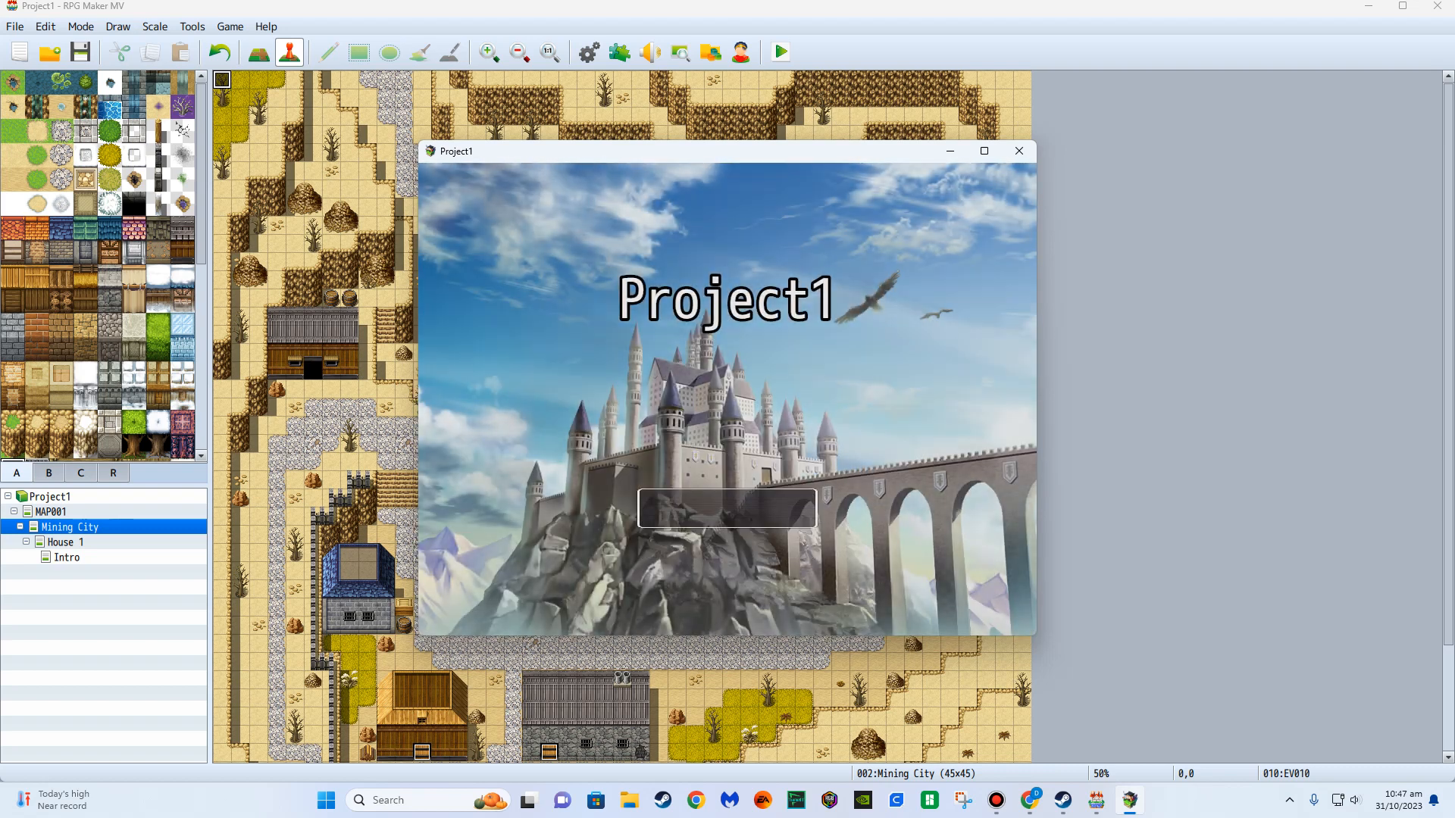
pyautogui.press('Return')
# Fill in a placeholder hero name and advance through the House 1 intro dialogue.
pyautogui.press('Return')
pyautogui.press('Return')
pyautogui.press('Return')
pyautogui.press('Up')
pyautogui.press('Left')
pyautogui.press('Return')
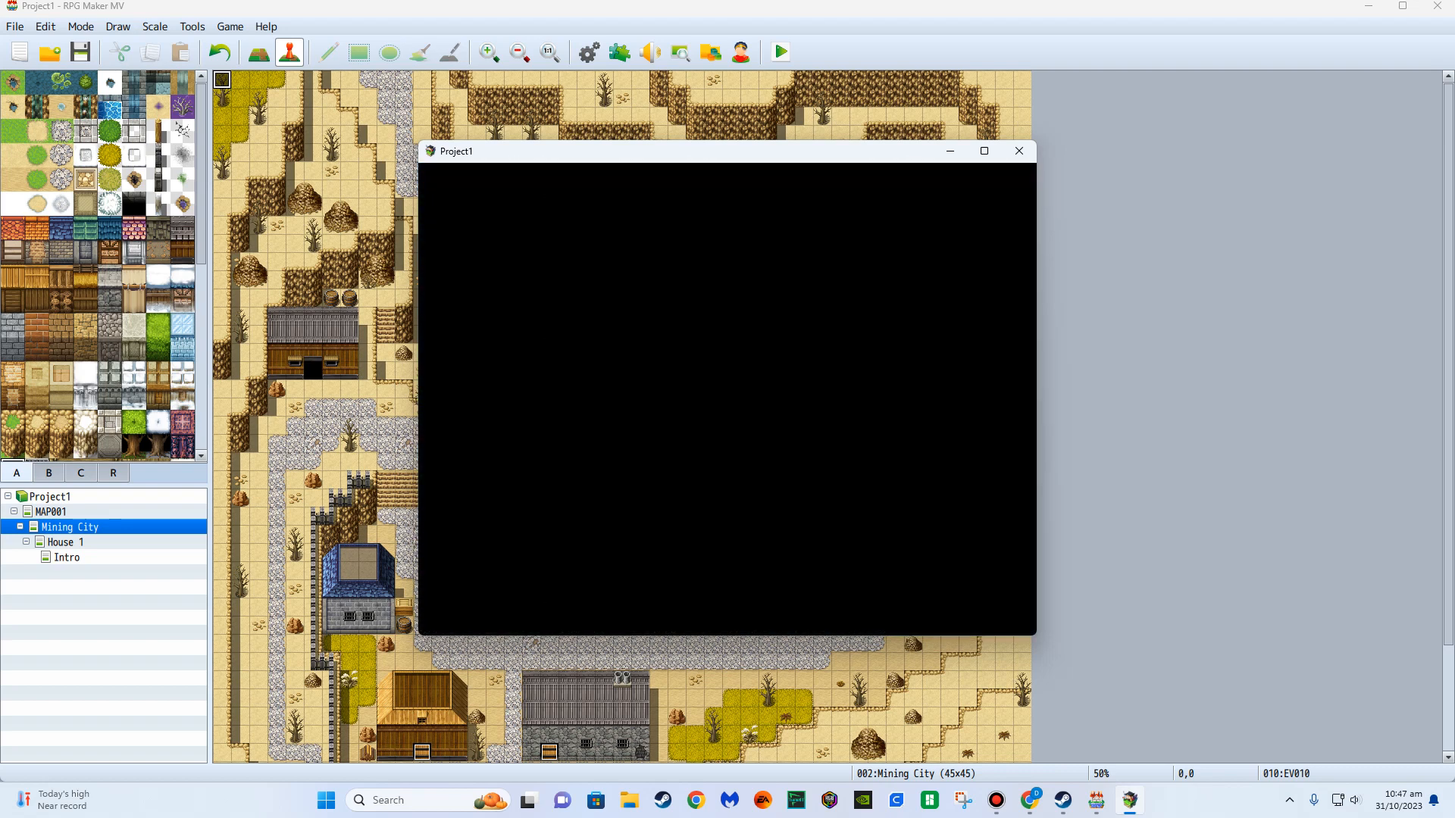
pyautogui.press('Return')
pyautogui.press('Return')
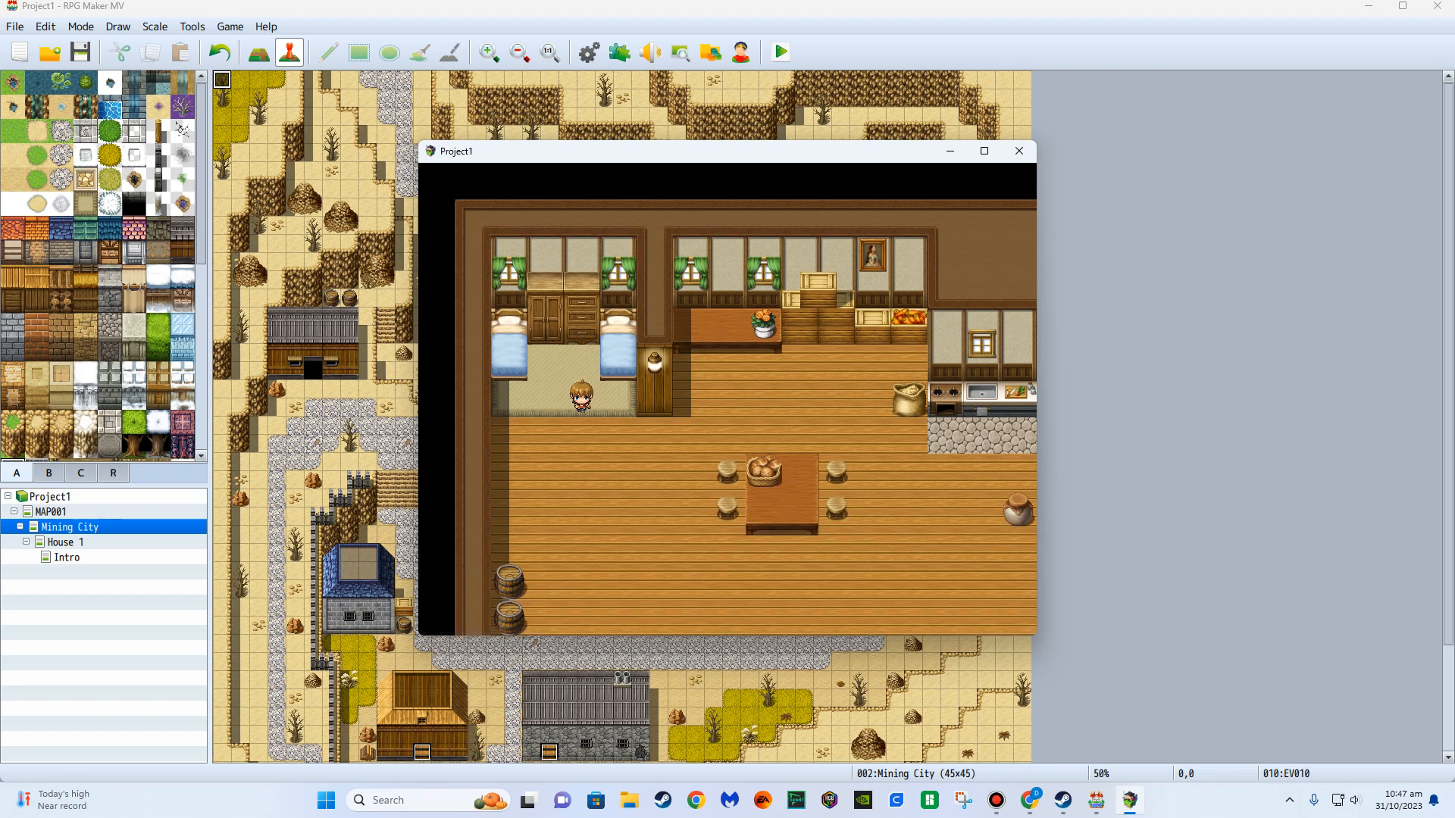
# Walk the hero across House 1 to the kitchen window, review the scrolled Mining City cutscene, and close the playtest.
pyautogui.press('Down')
pyautogui.press('Right')
pyautogui.press('Right')
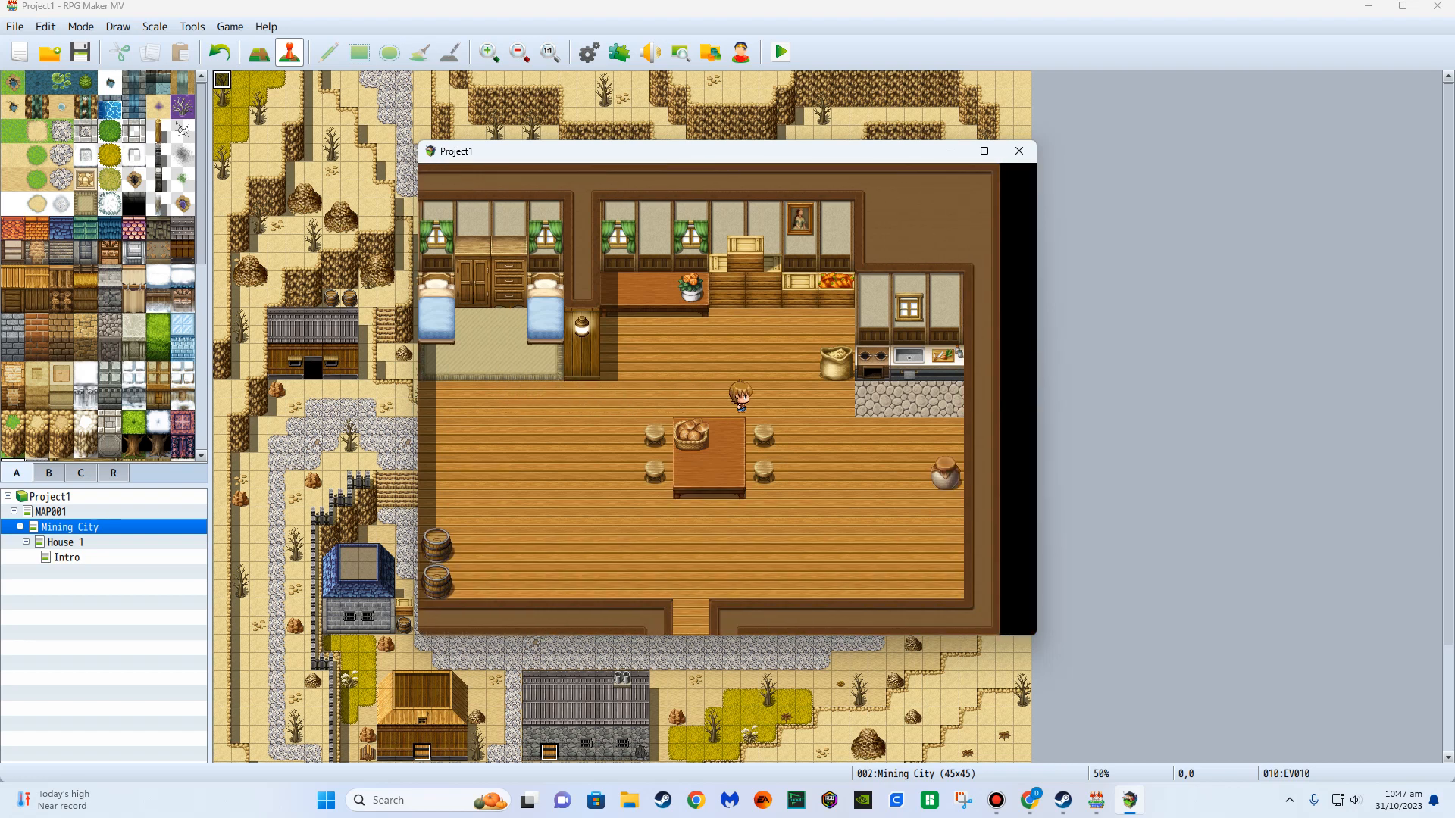
pyautogui.press('Right')
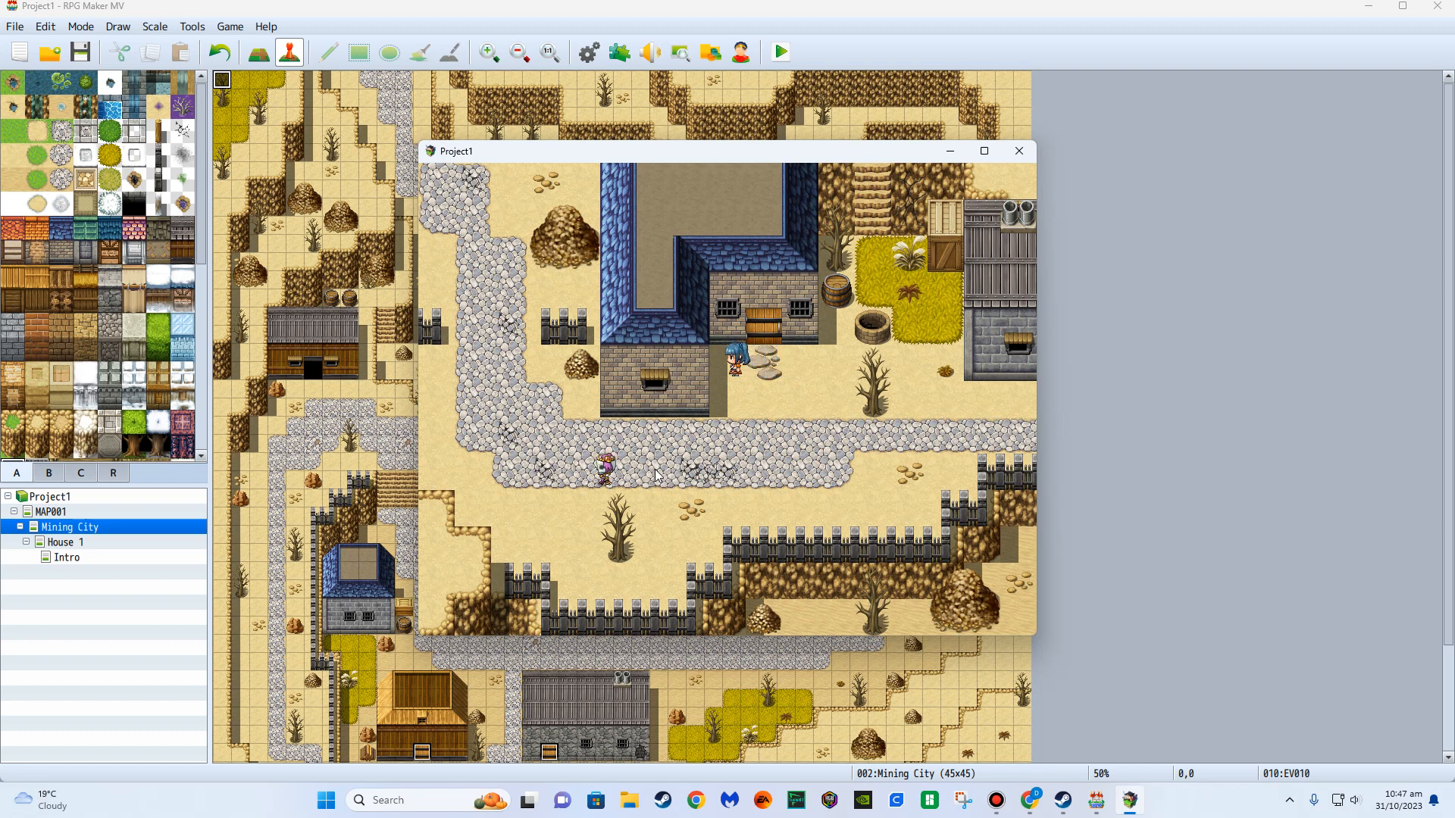
pyautogui.click(1019, 154)
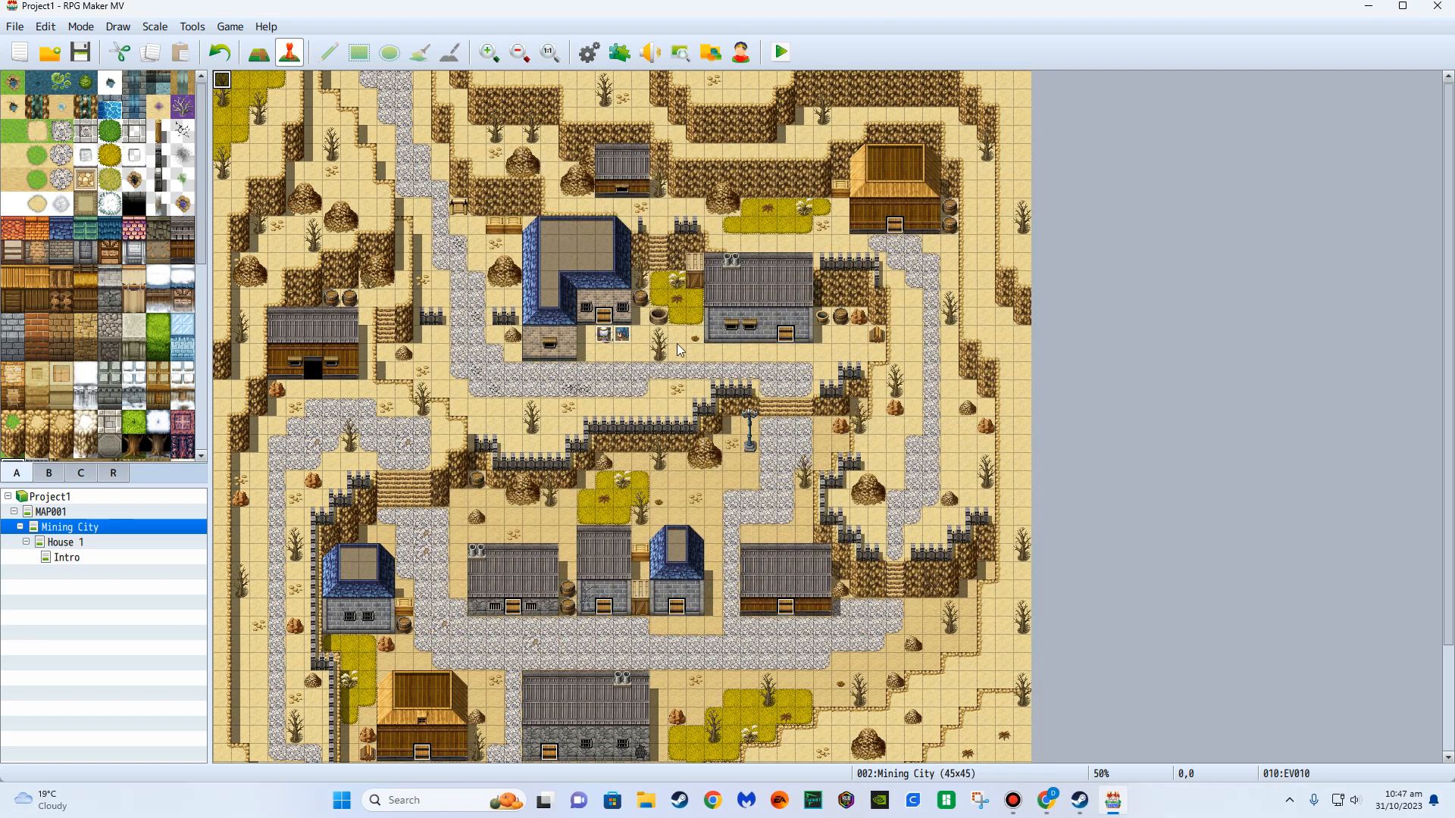
# Insert a Move Right step directly after the 60-frame Wait in Skelly 1's movement route in EV010.
pyautogui.doubleClick(621, 335)
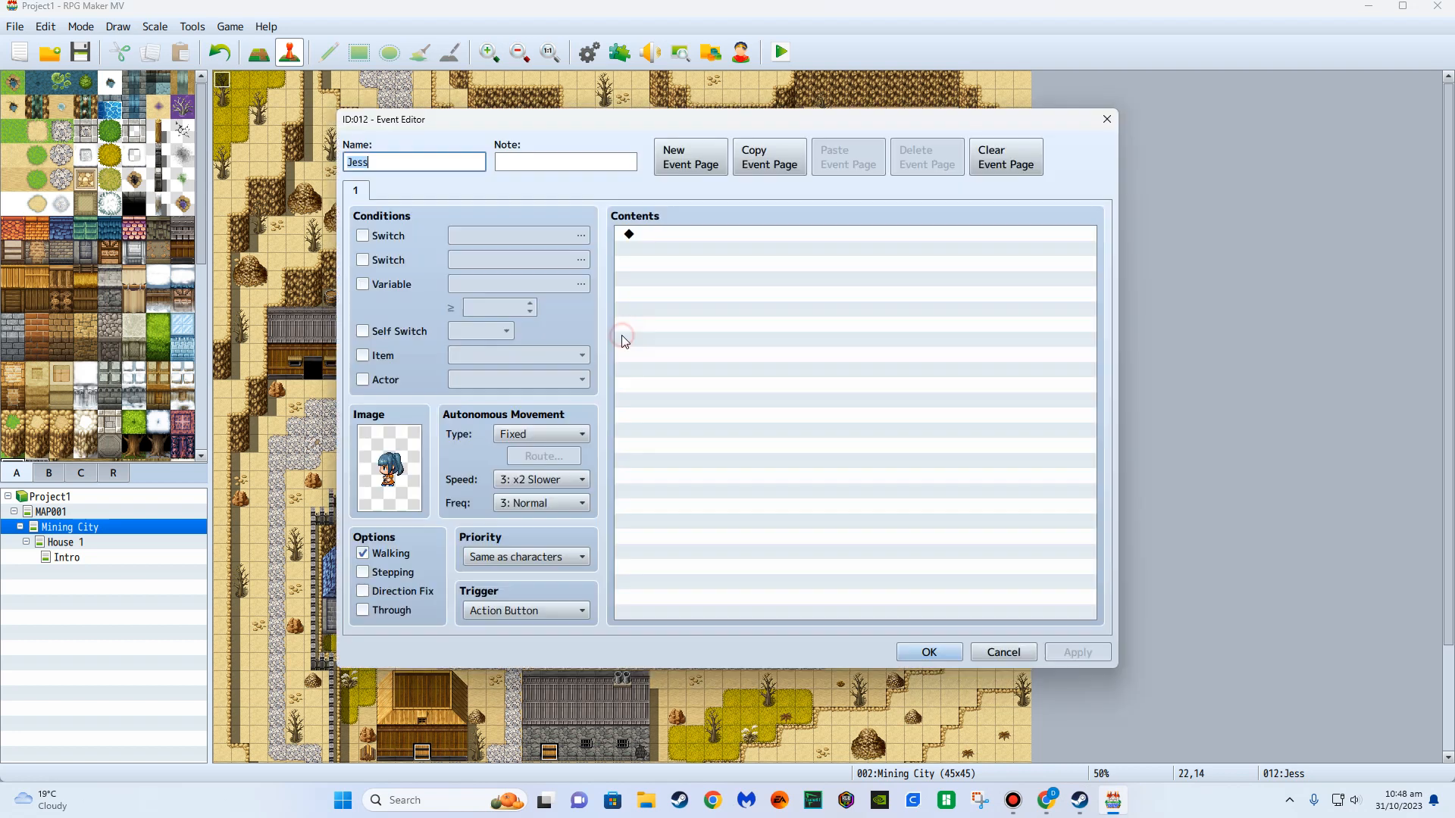
pyautogui.click(1104, 121)
pyautogui.doubleClick(222, 82)
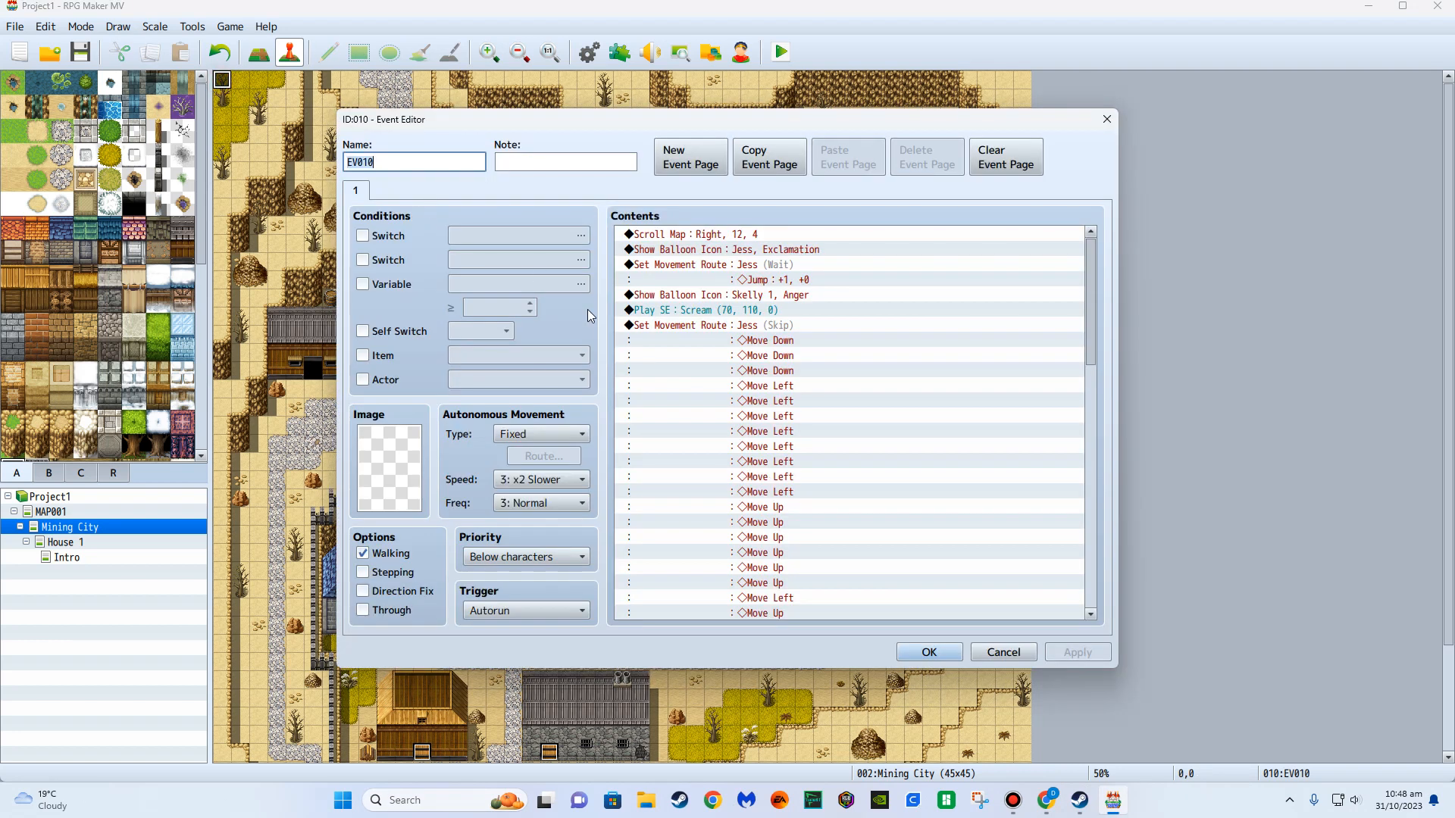
pyautogui.scroll(-10, 721, 351)
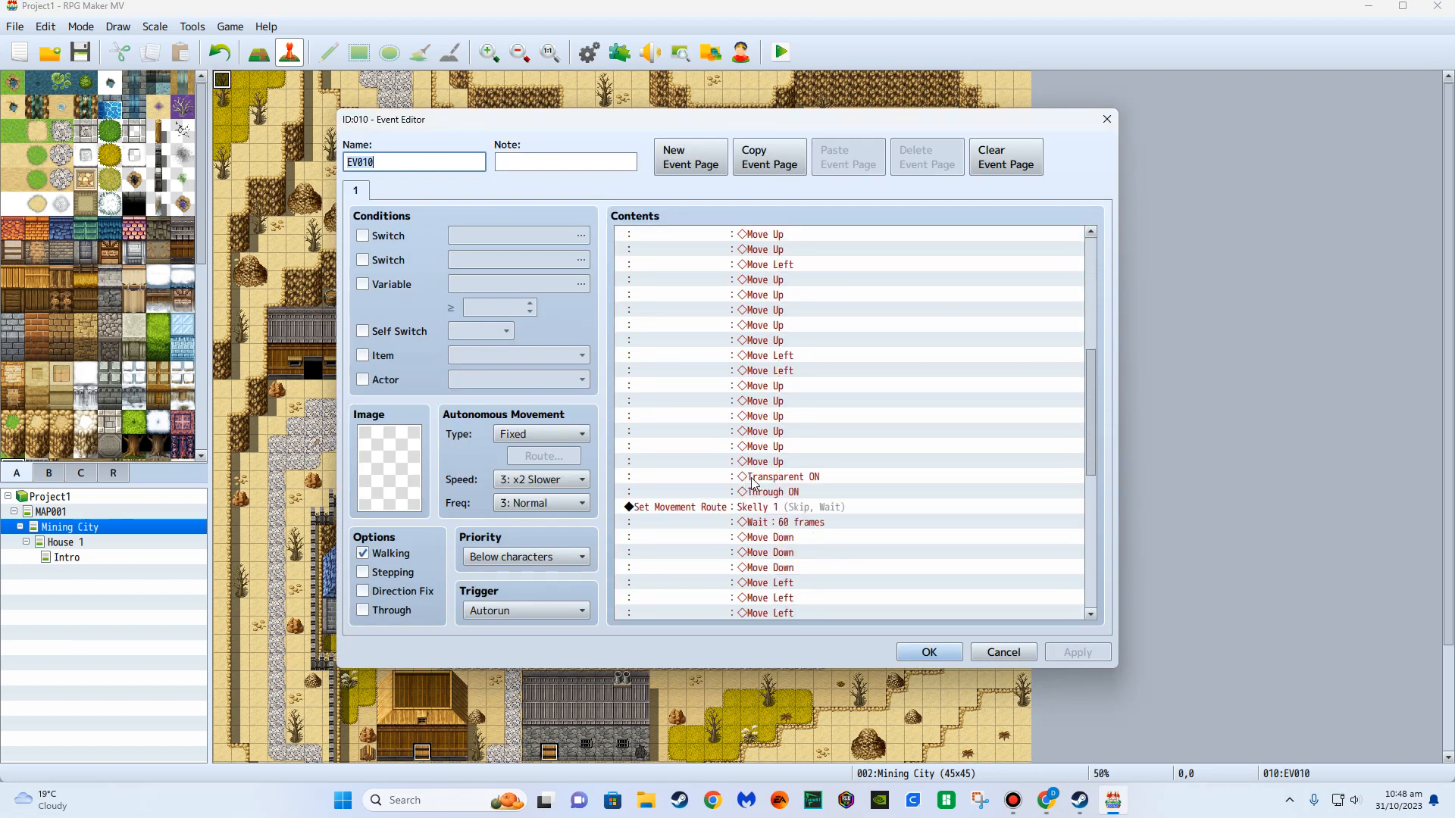
pyautogui.click(760, 477)
pyautogui.rightClick(757, 480)
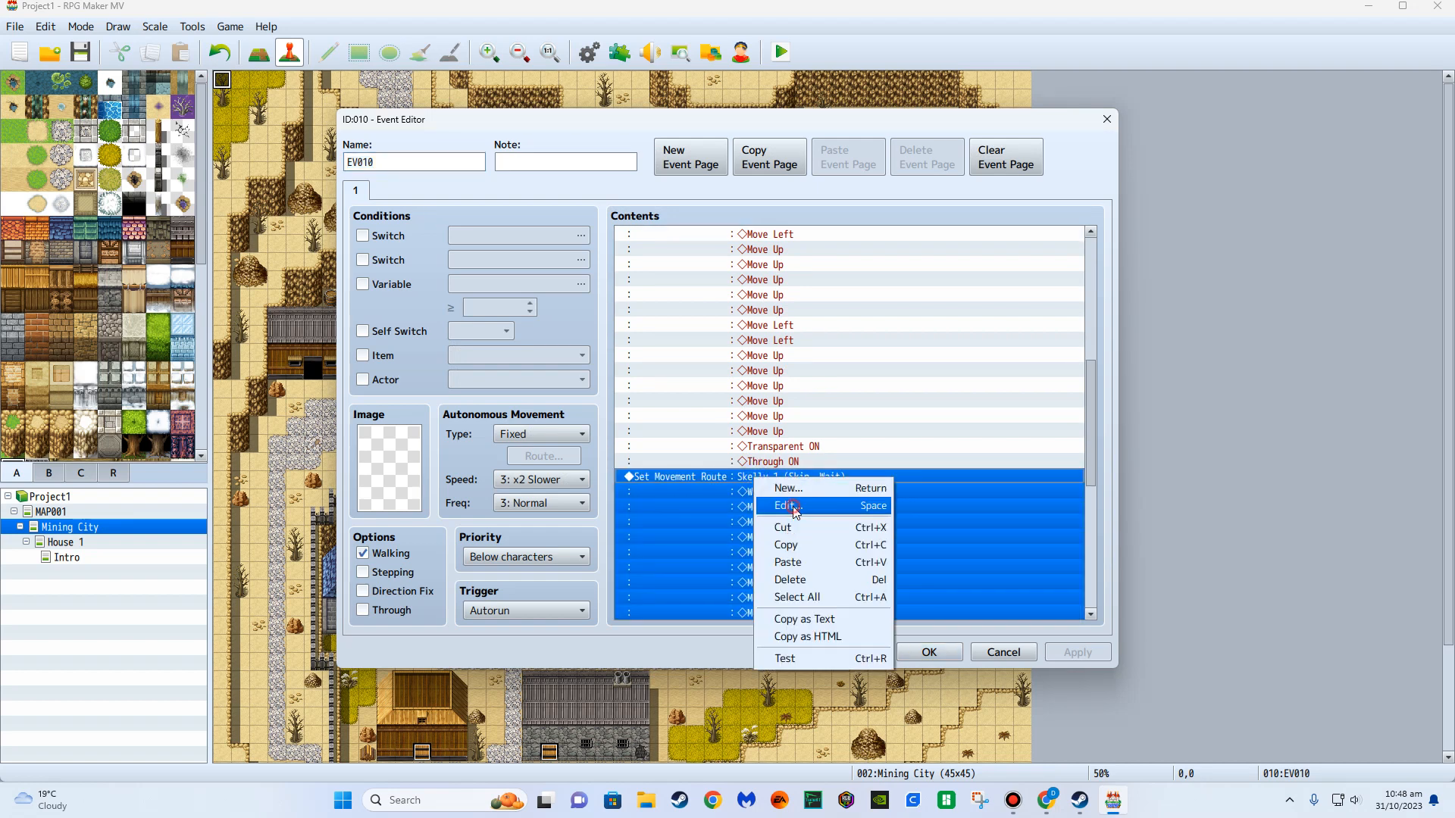
pyautogui.click(780, 506)
pyautogui.scroll(4, 536, 383)
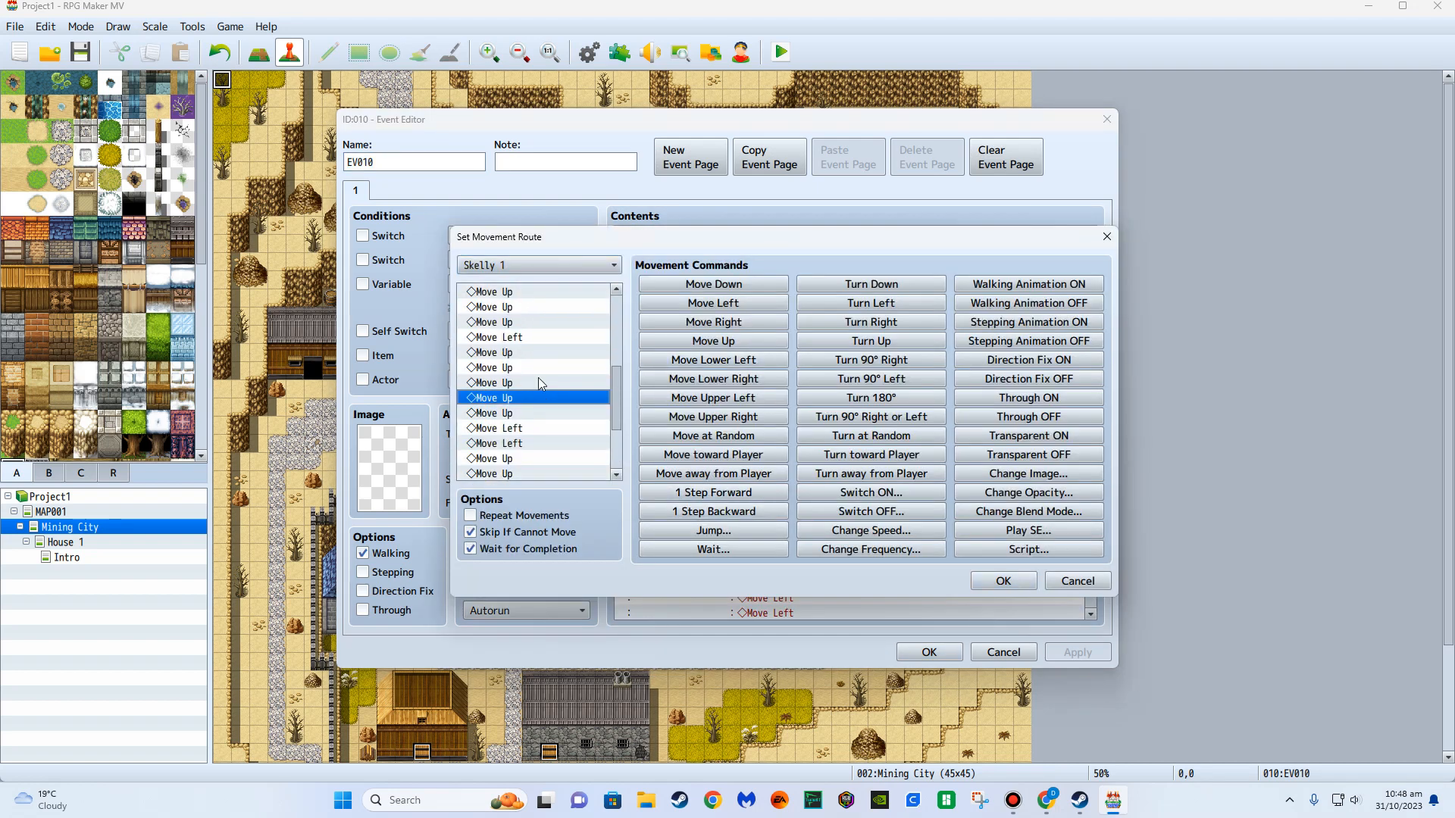
pyautogui.scroll(1, 535, 383)
pyautogui.click(535, 307)
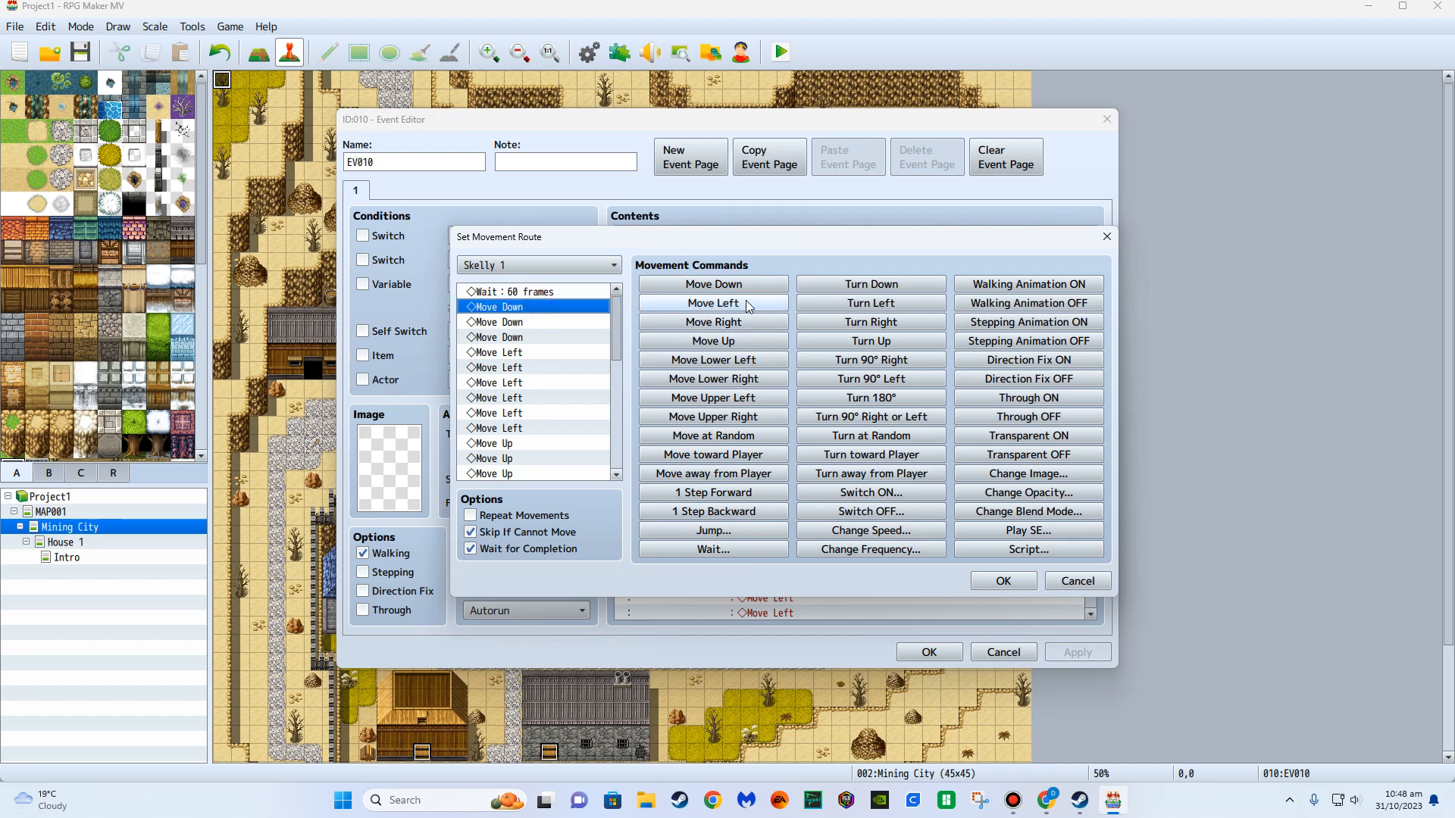
pyautogui.click(746, 322)
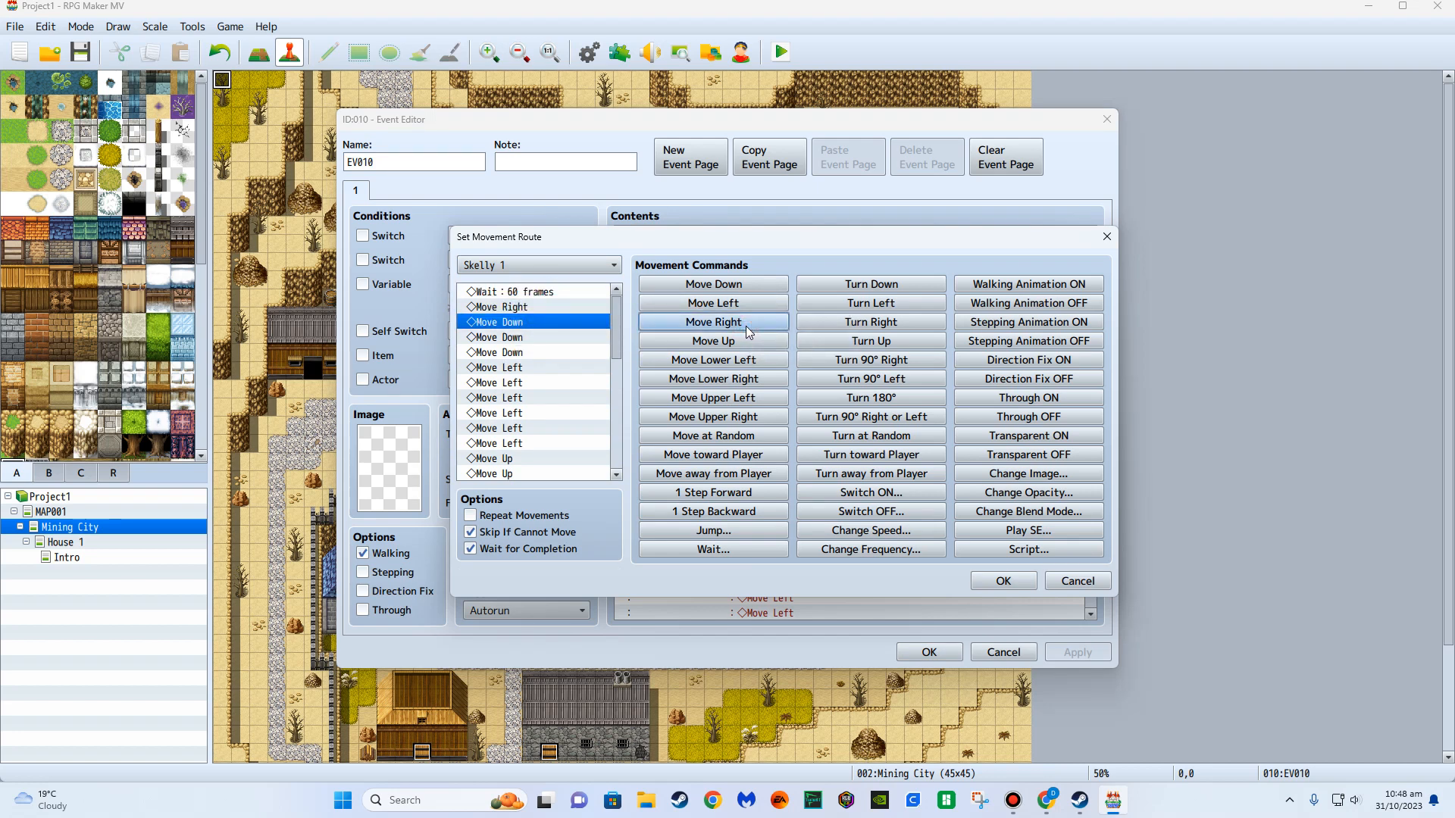
# Add Move Down and Move Left after Skelly 1's Move Right, delete one following Move Down, and confirm the route and event.
pyautogui.click(751, 284)
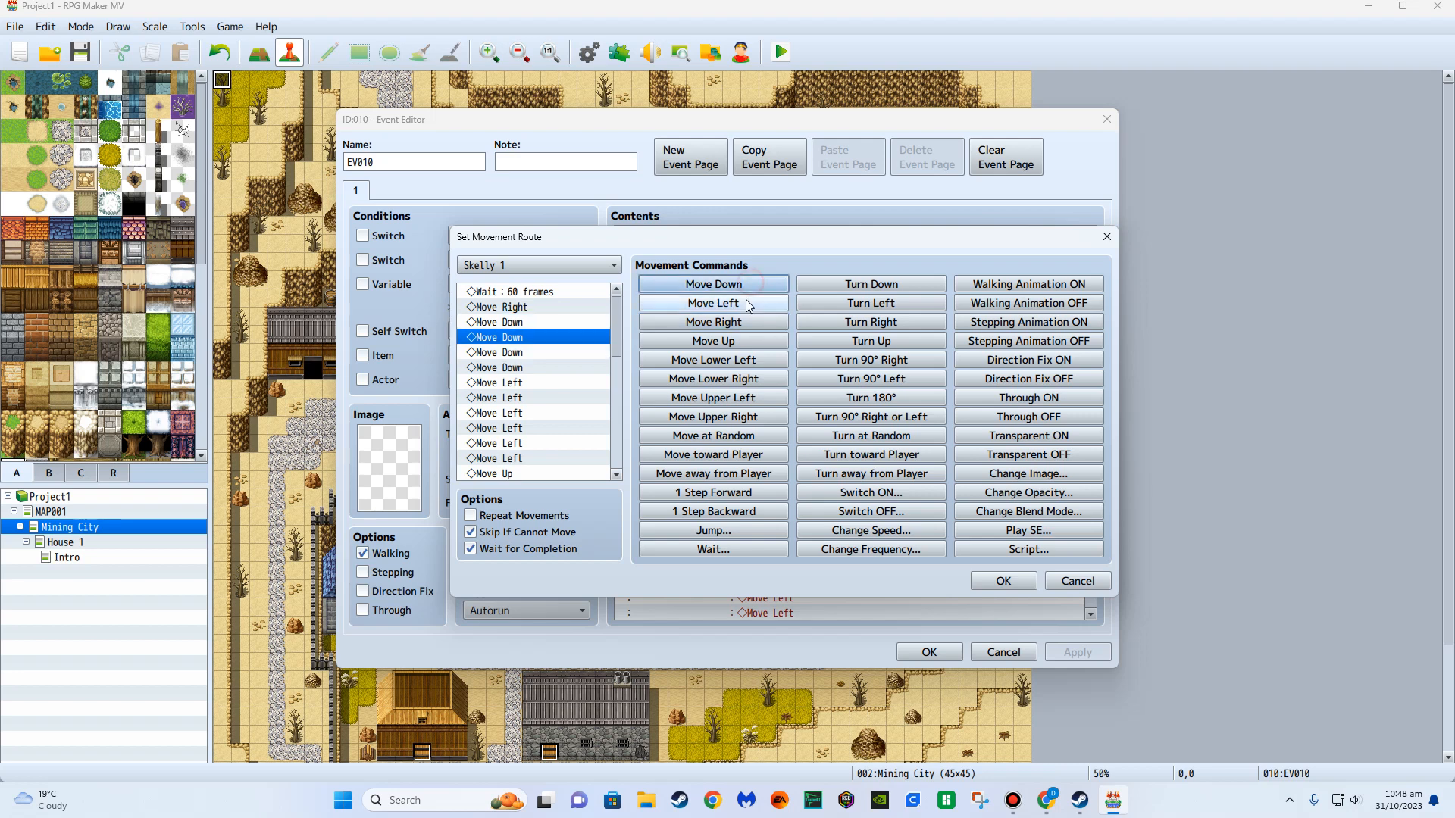
pyautogui.click(746, 303)
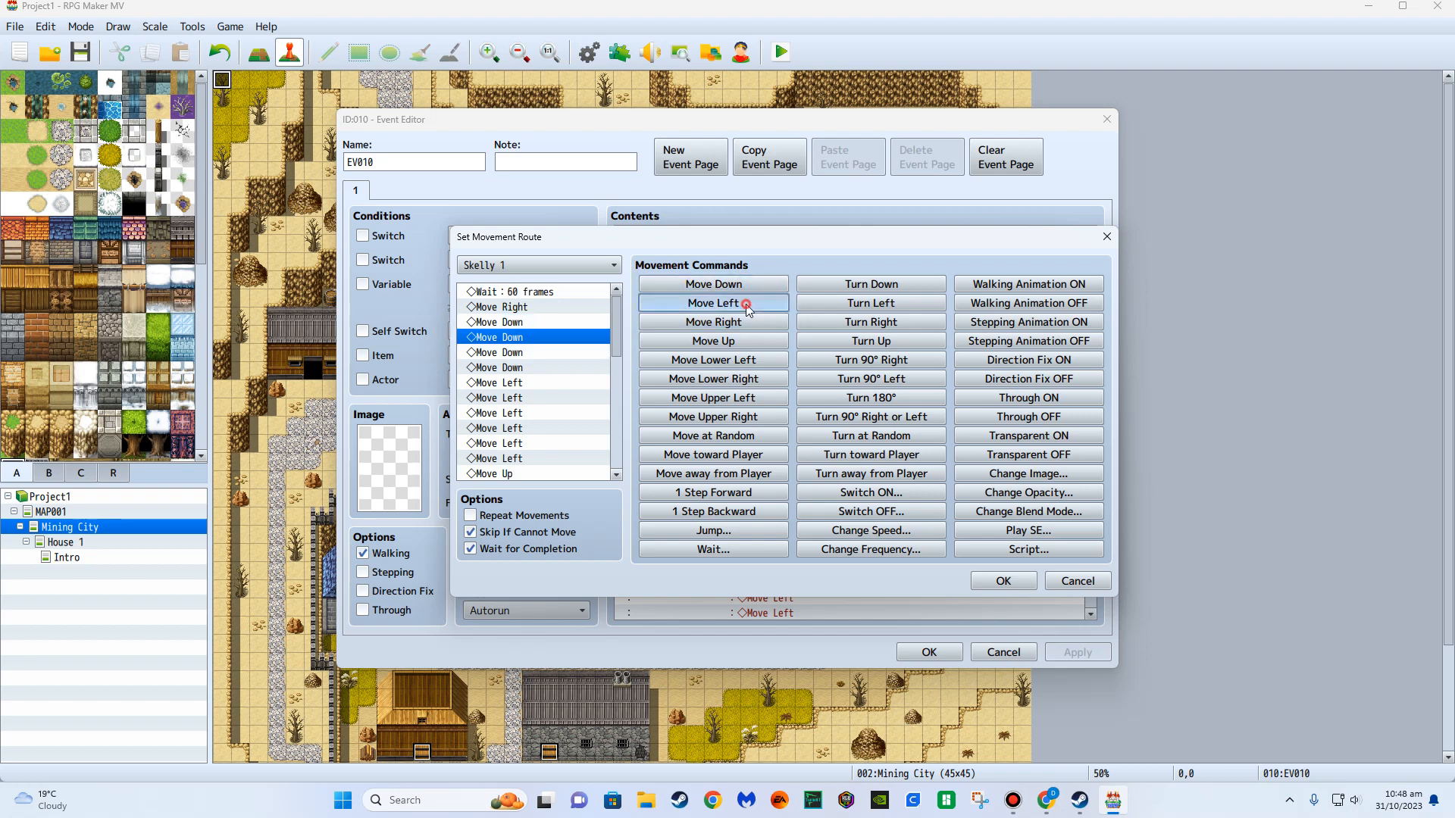
pyautogui.click(533, 353)
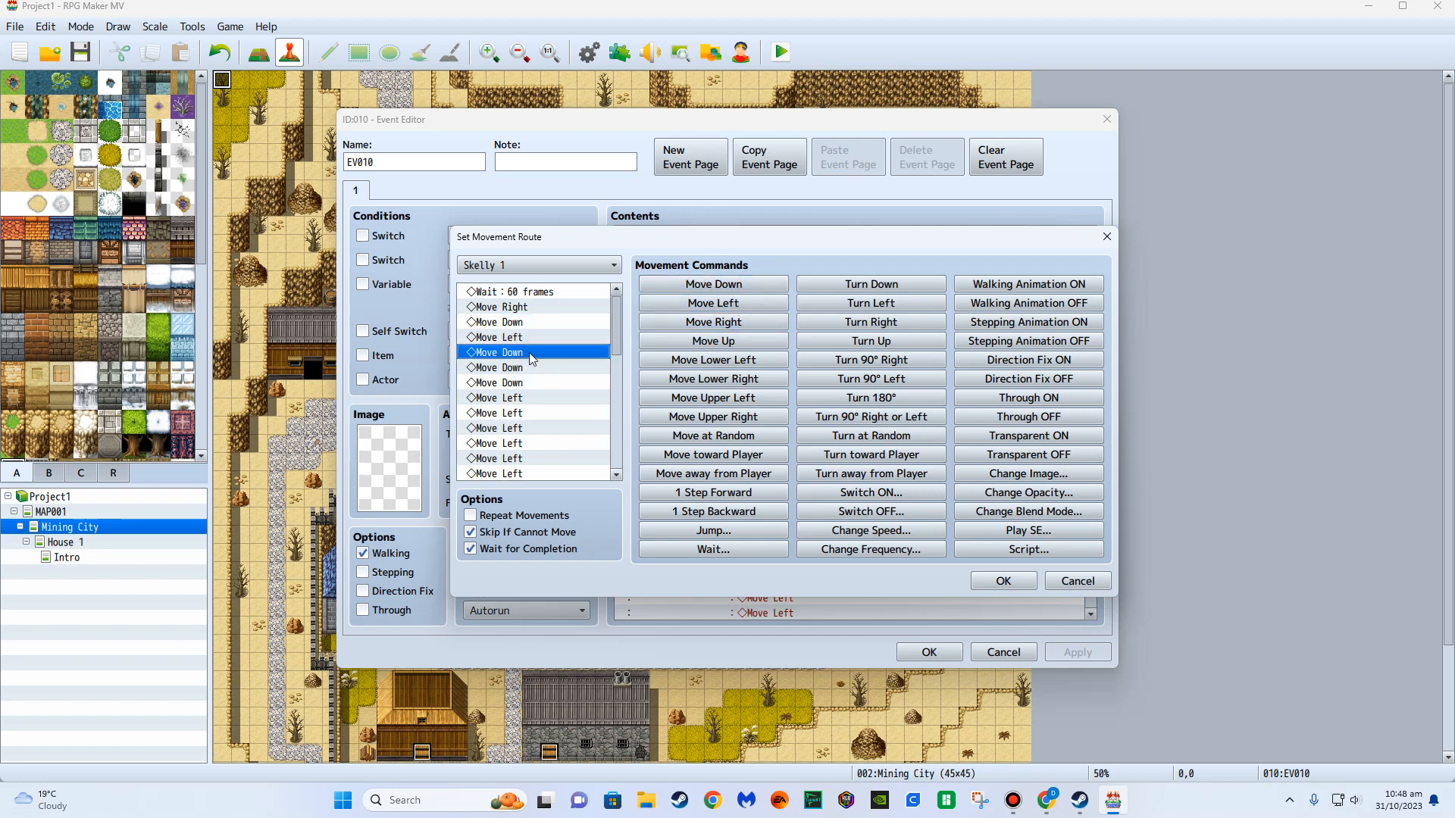
pyautogui.click(1002, 582)
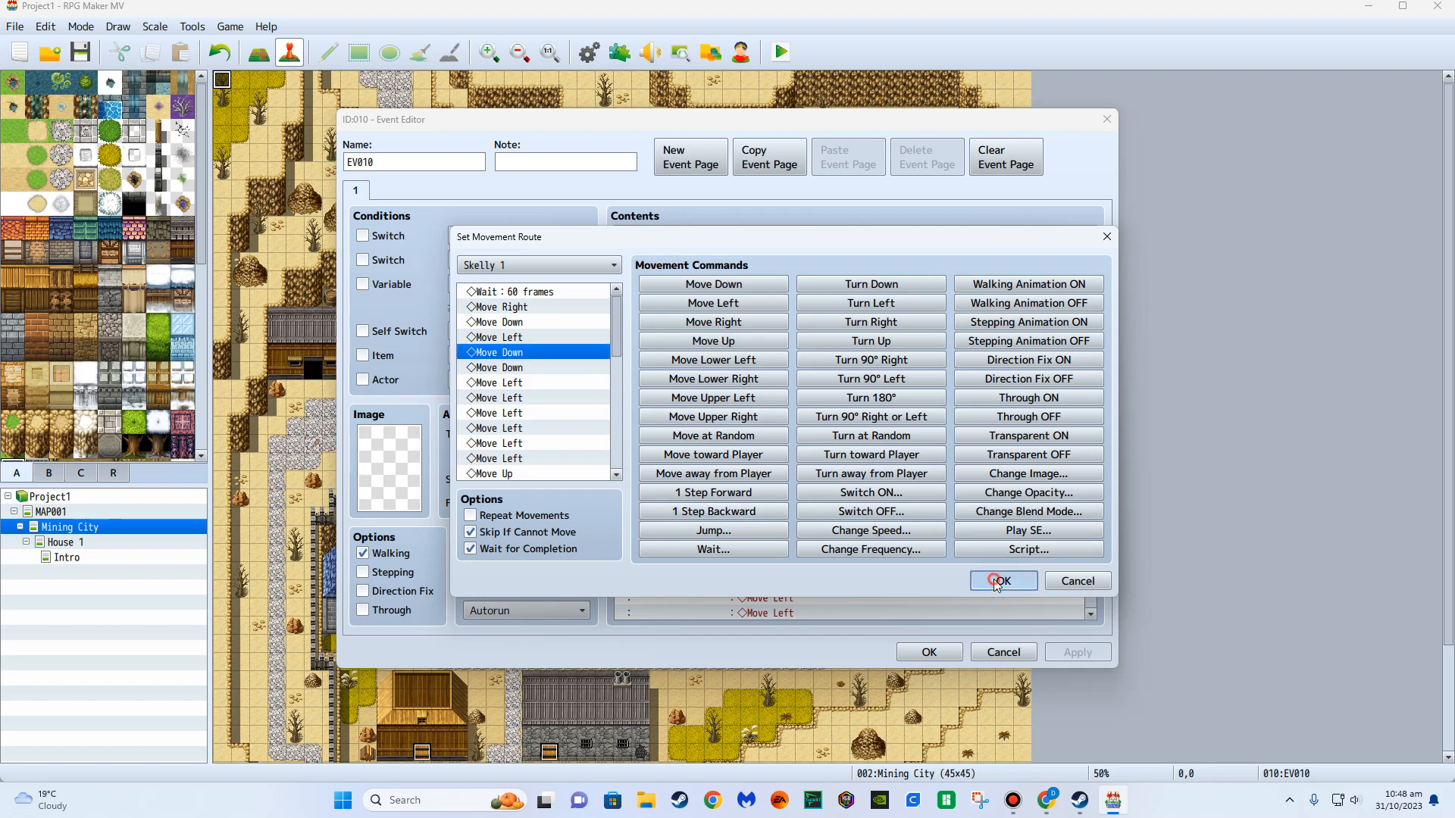
pyautogui.click(926, 653)
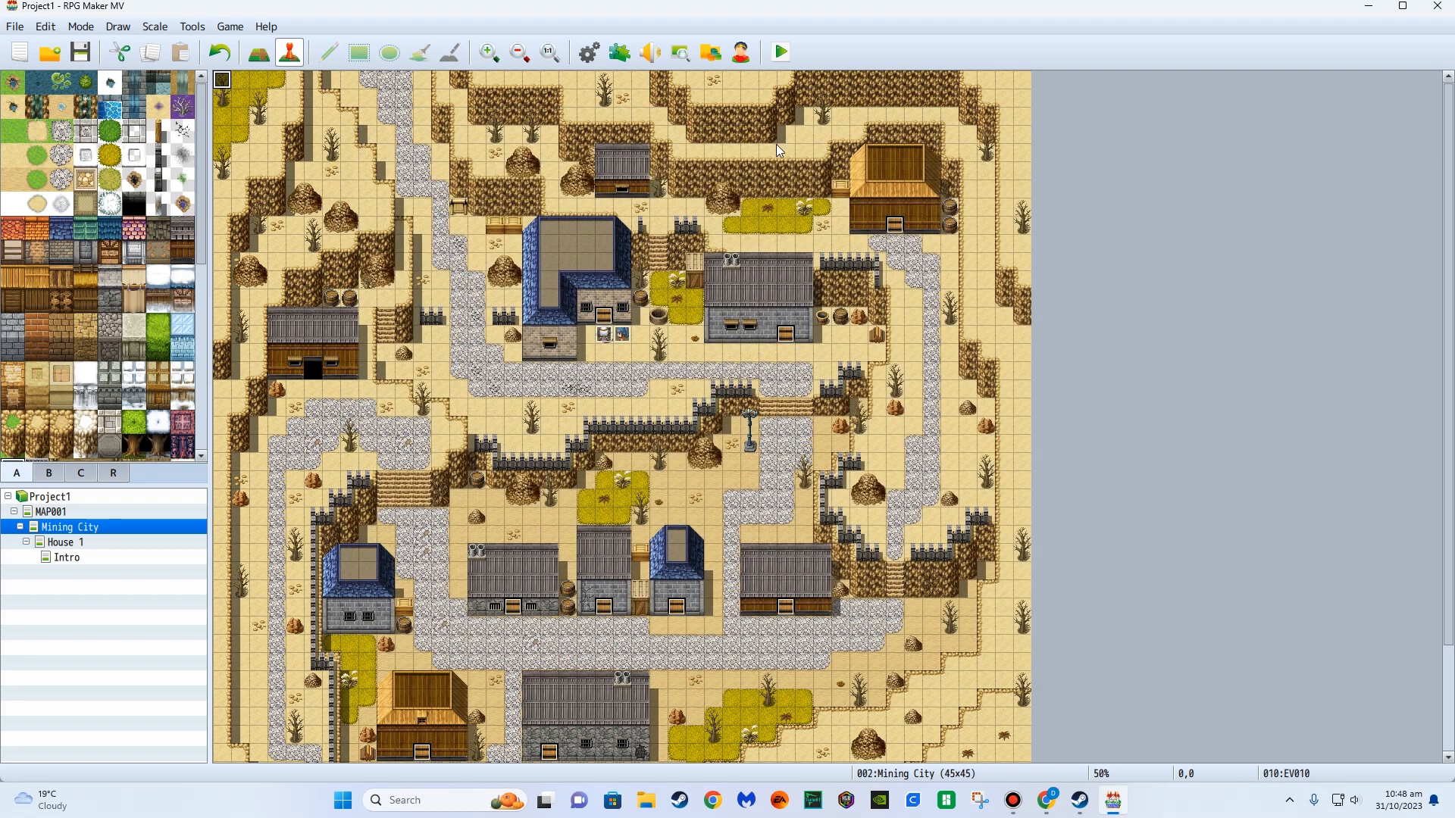
# Save the project and start a new-game playtest to check Skelly 1's revised route.
pyautogui.click(781, 65)
pyautogui.click(664, 417)
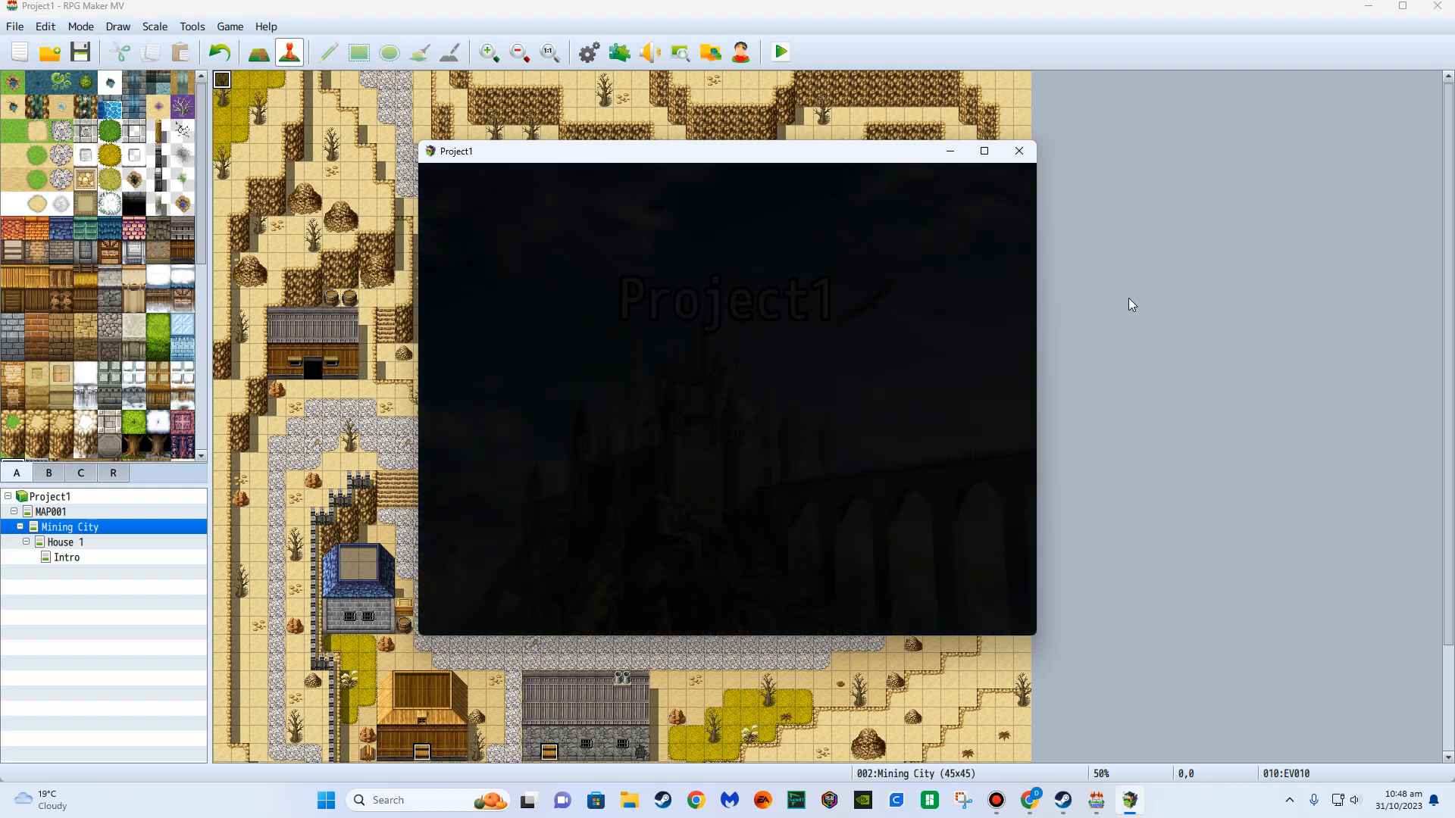
pyautogui.press('Return')
# Enter AAA as the hero's name and advance through the intro dialogue.
pyautogui.press('Return')
pyautogui.press('Up')
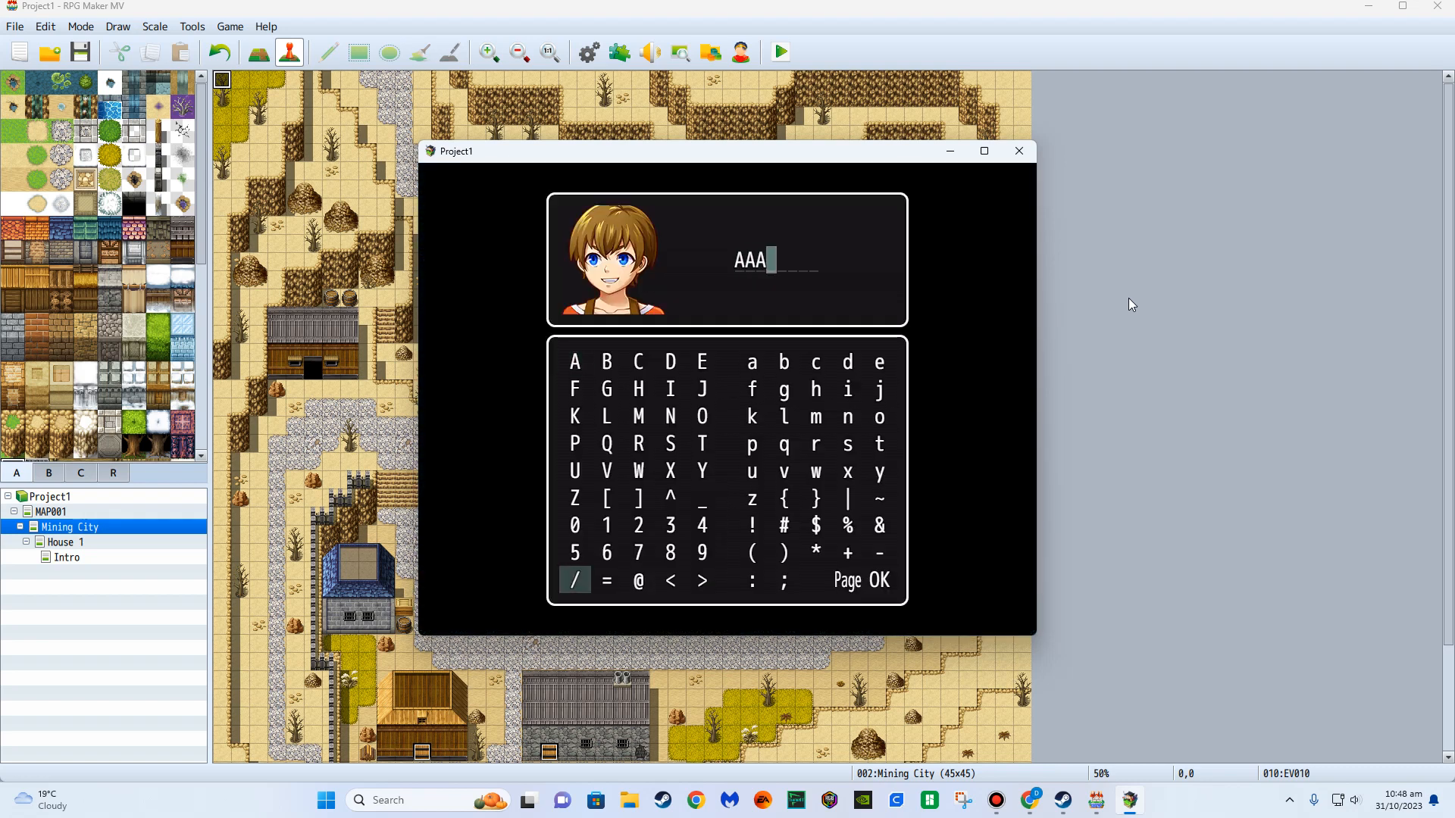
pyautogui.press('Left')
pyautogui.press('Return')
pyautogui.press('Return')
pyautogui.press('Return')
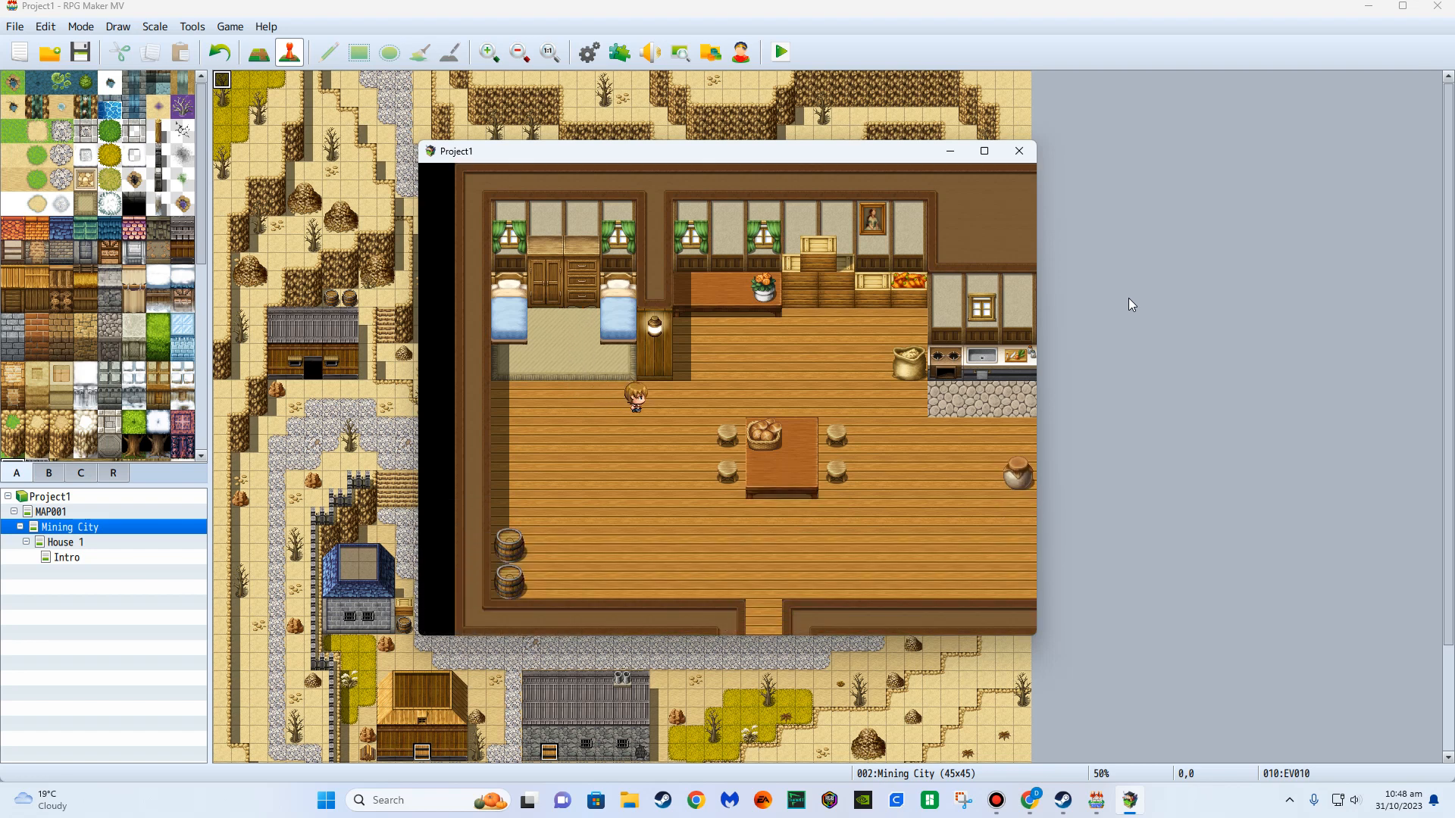
# Walk the hero to the House 1 kitchen window and watch the full Mining City chase between Skelly 1 and Jess.
pyautogui.press('Right')
pyautogui.press('Right')
pyautogui.press('Right')
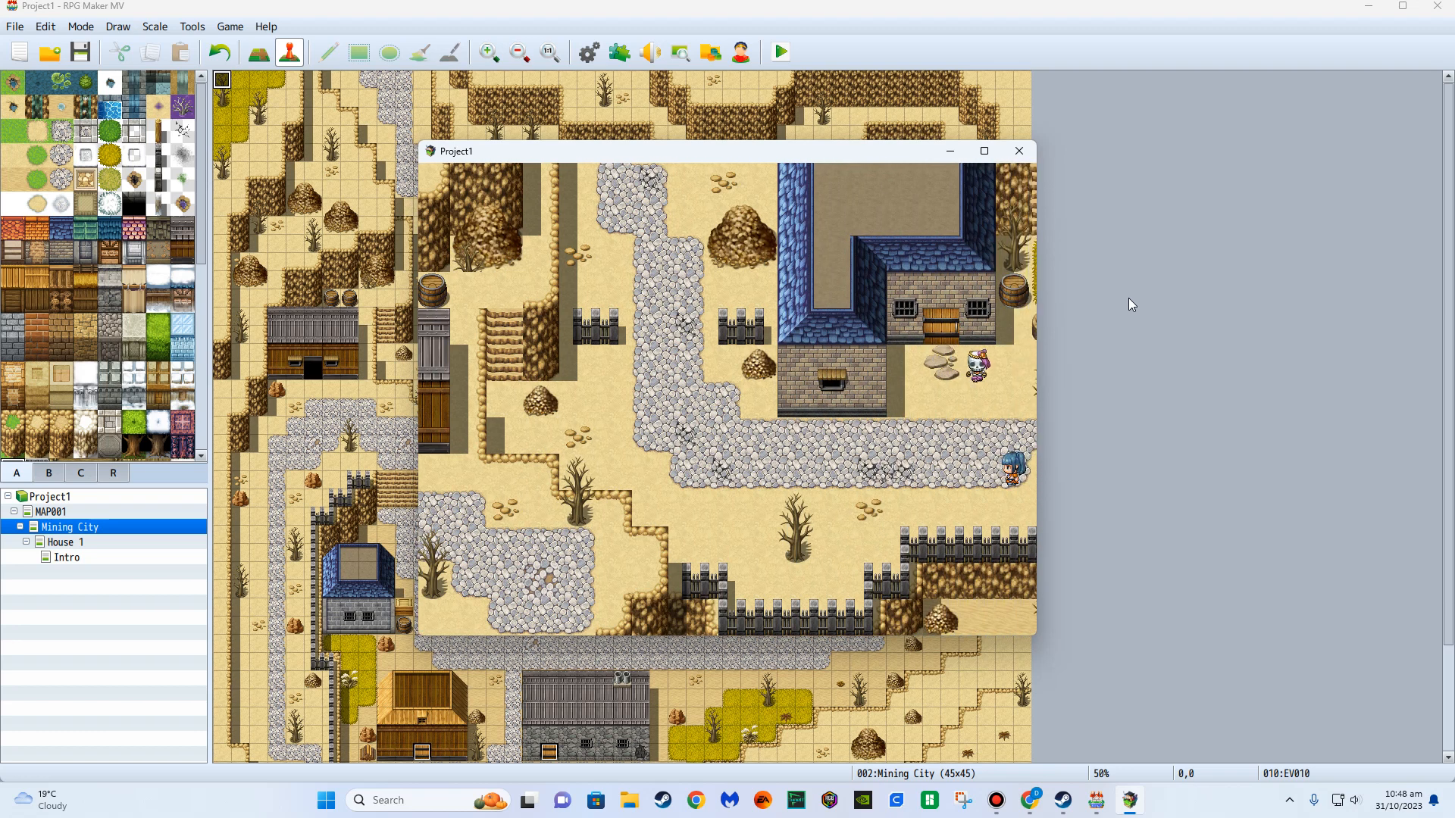
pyautogui.press('Right')
pyautogui.press('Left')
pyautogui.press('Up')
pyautogui.press('Up')
pyautogui.press('Up')
pyautogui.press('Left')
pyautogui.press('Up')
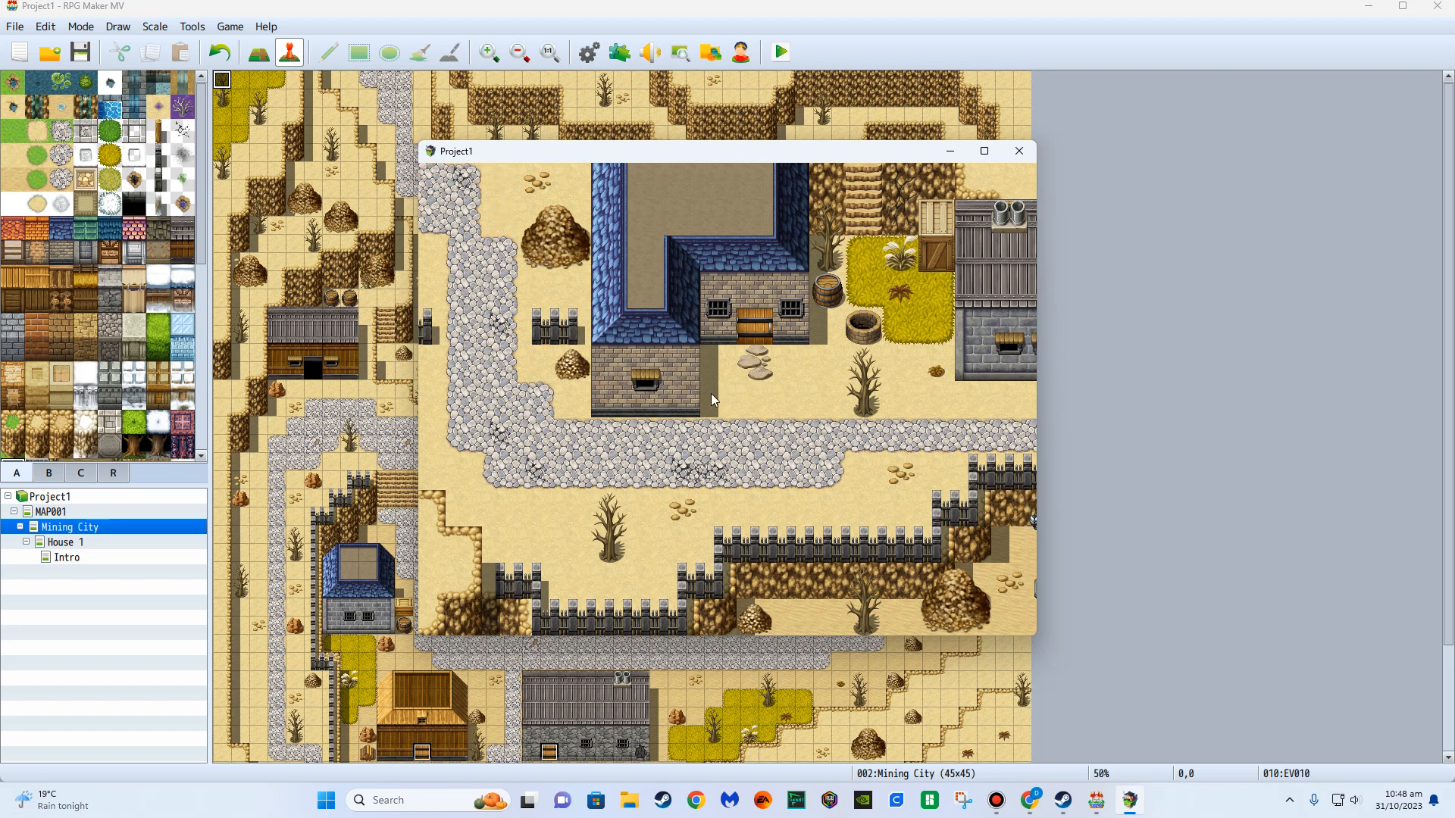
# Close the playtest and duplicate event EV010's opening Scroll Map command at the end of its contents.
pyautogui.click(1019, 153)
pyautogui.press('Return')
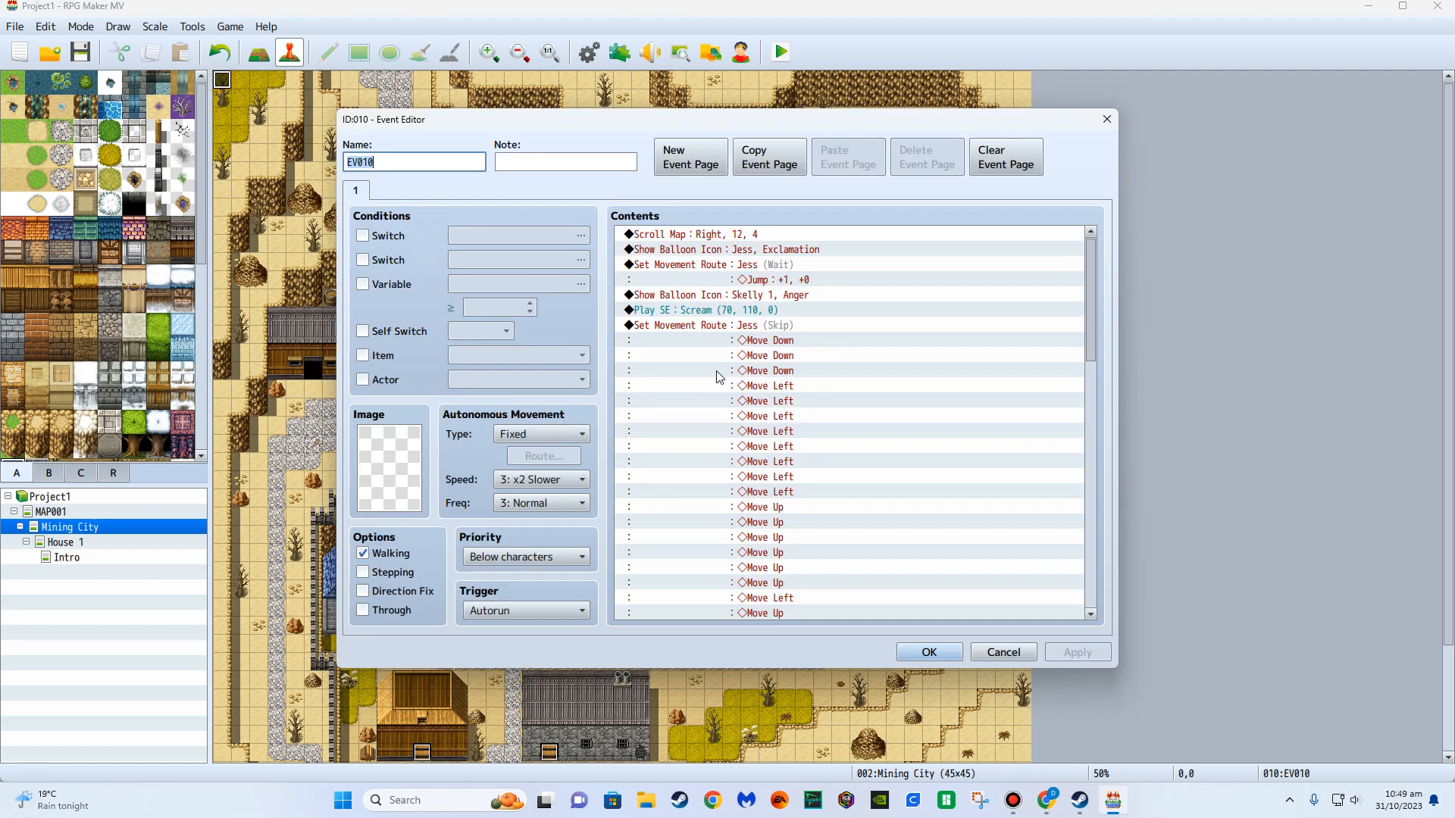
pyautogui.click(742, 265)
pyautogui.click(730, 234)
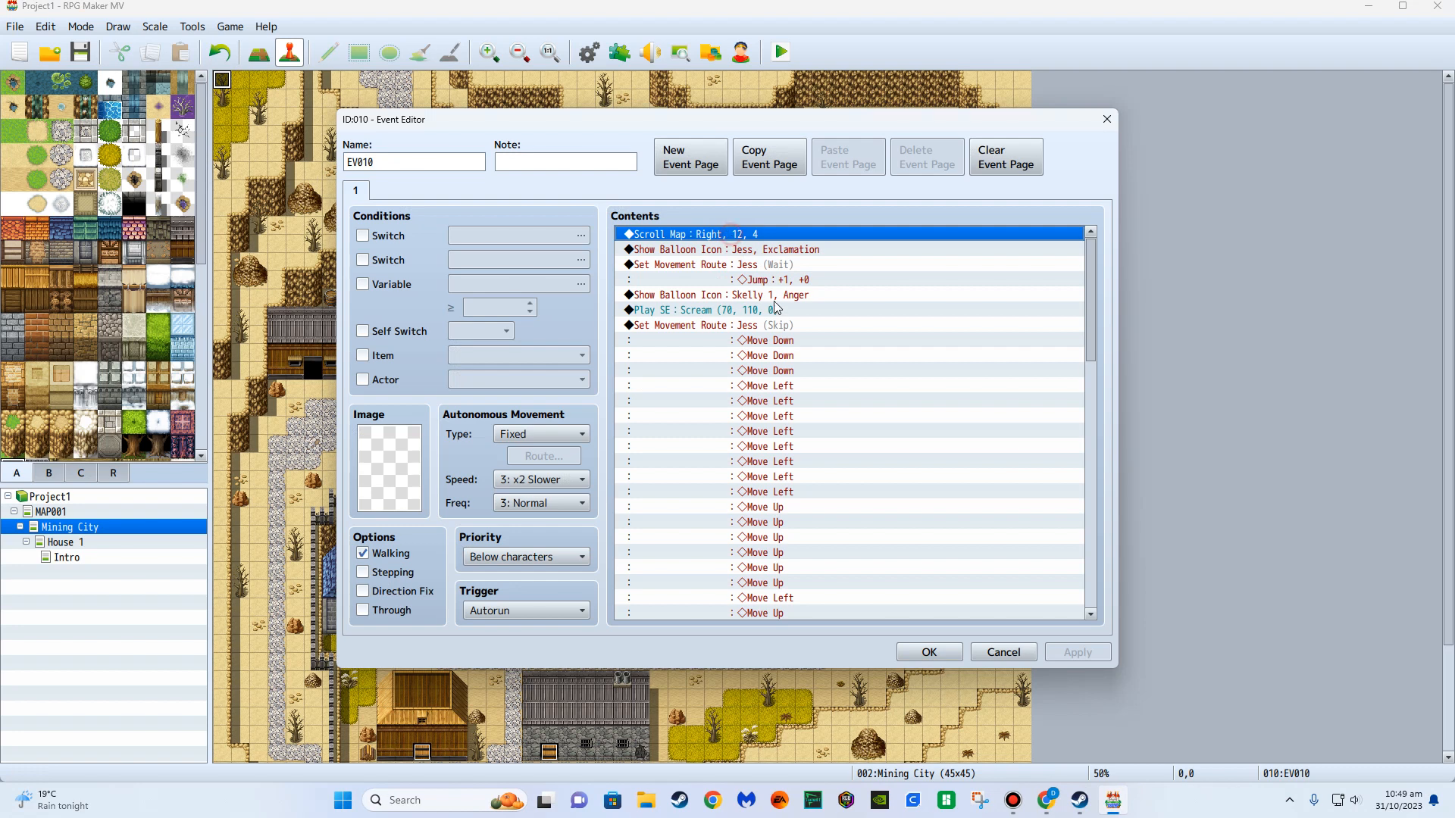
pyautogui.scroll(-15, 778, 310)
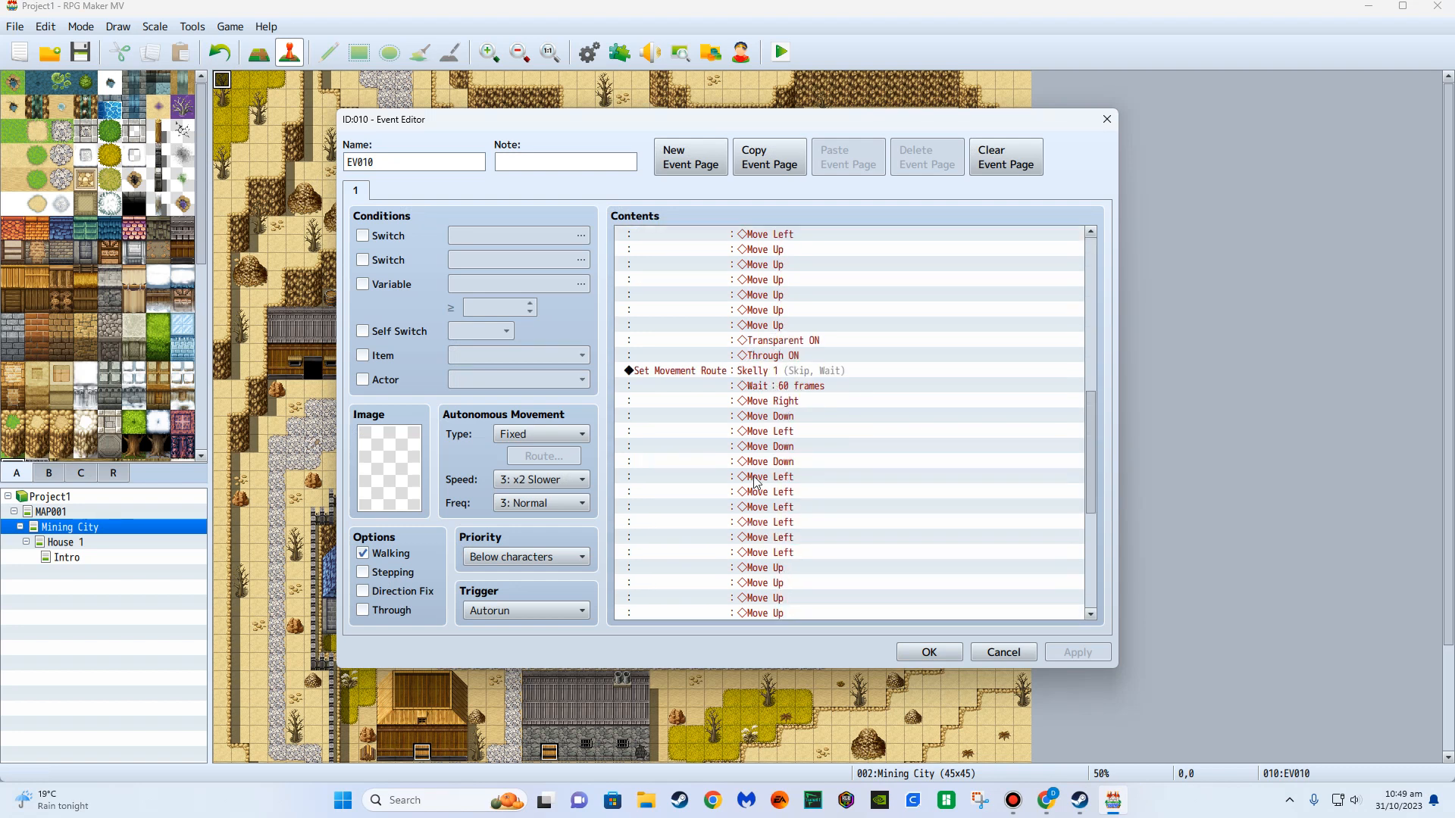
pyautogui.scroll(-2, 753, 599)
pyautogui.click(751, 613)
pyautogui.hotkey('ctrl', 'v')
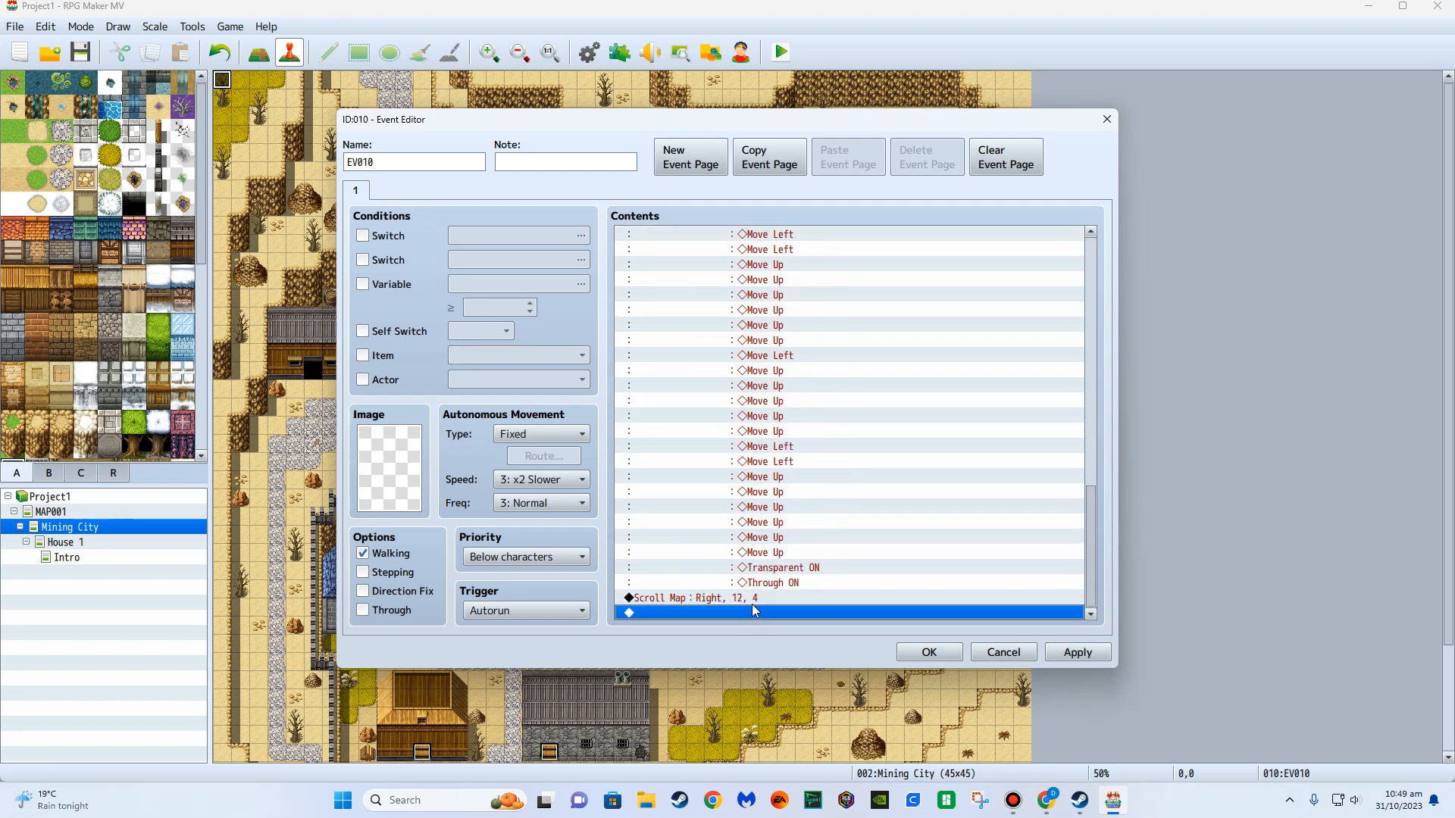
# Change the direction of the final Scroll Map command to Left.
pyautogui.click(753, 598)
pyautogui.rightClick(755, 602)
pyautogui.click(767, 632)
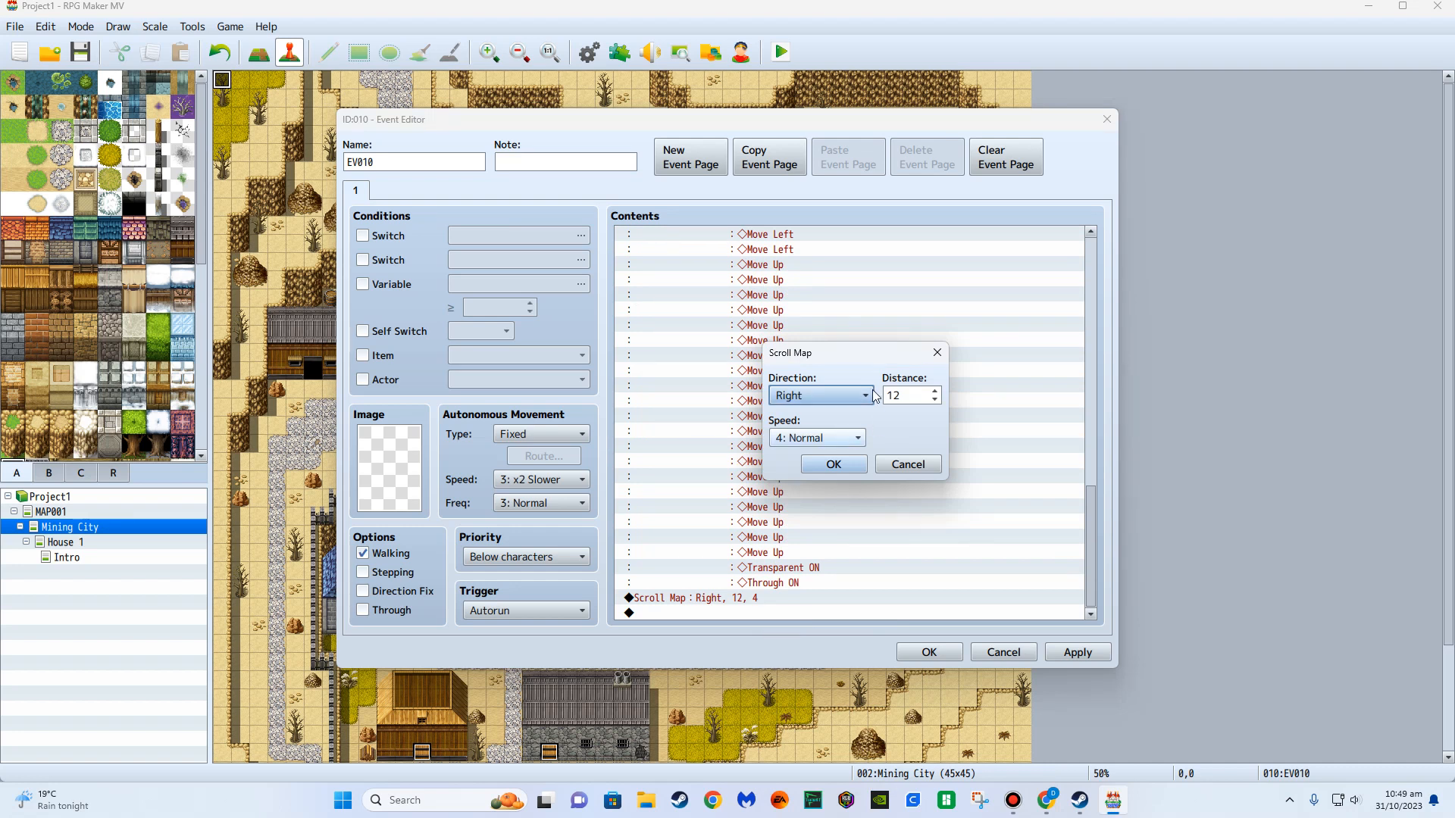
pyautogui.click(864, 396)
pyautogui.click(832, 432)
pyautogui.click(844, 473)
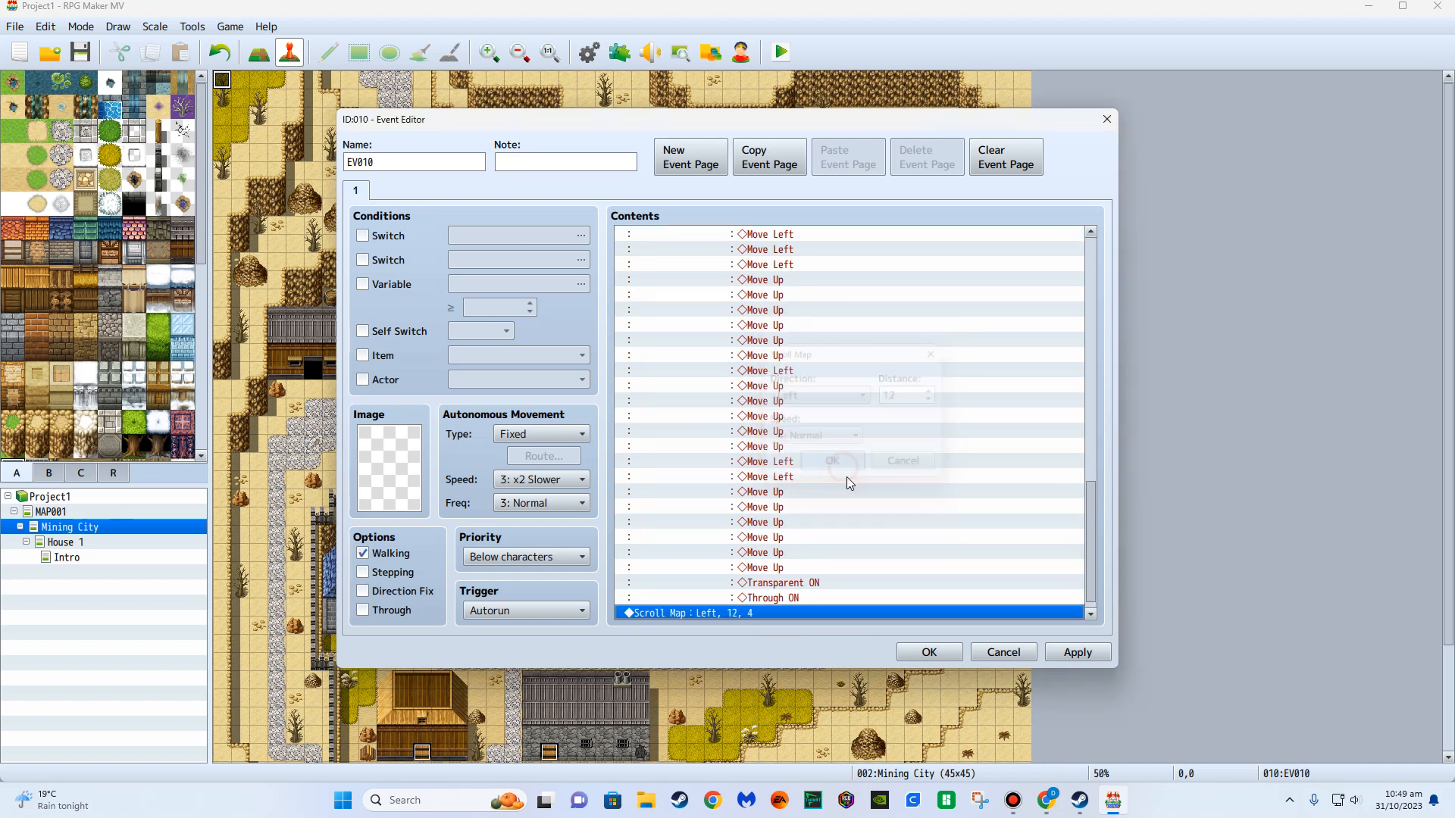
# Append a Show Text with the first People1 face reading "Oh no." and "Monsters in town..." on separate lines.
pyautogui.scroll(-1, 898, 604)
pyautogui.doubleClick(875, 613)
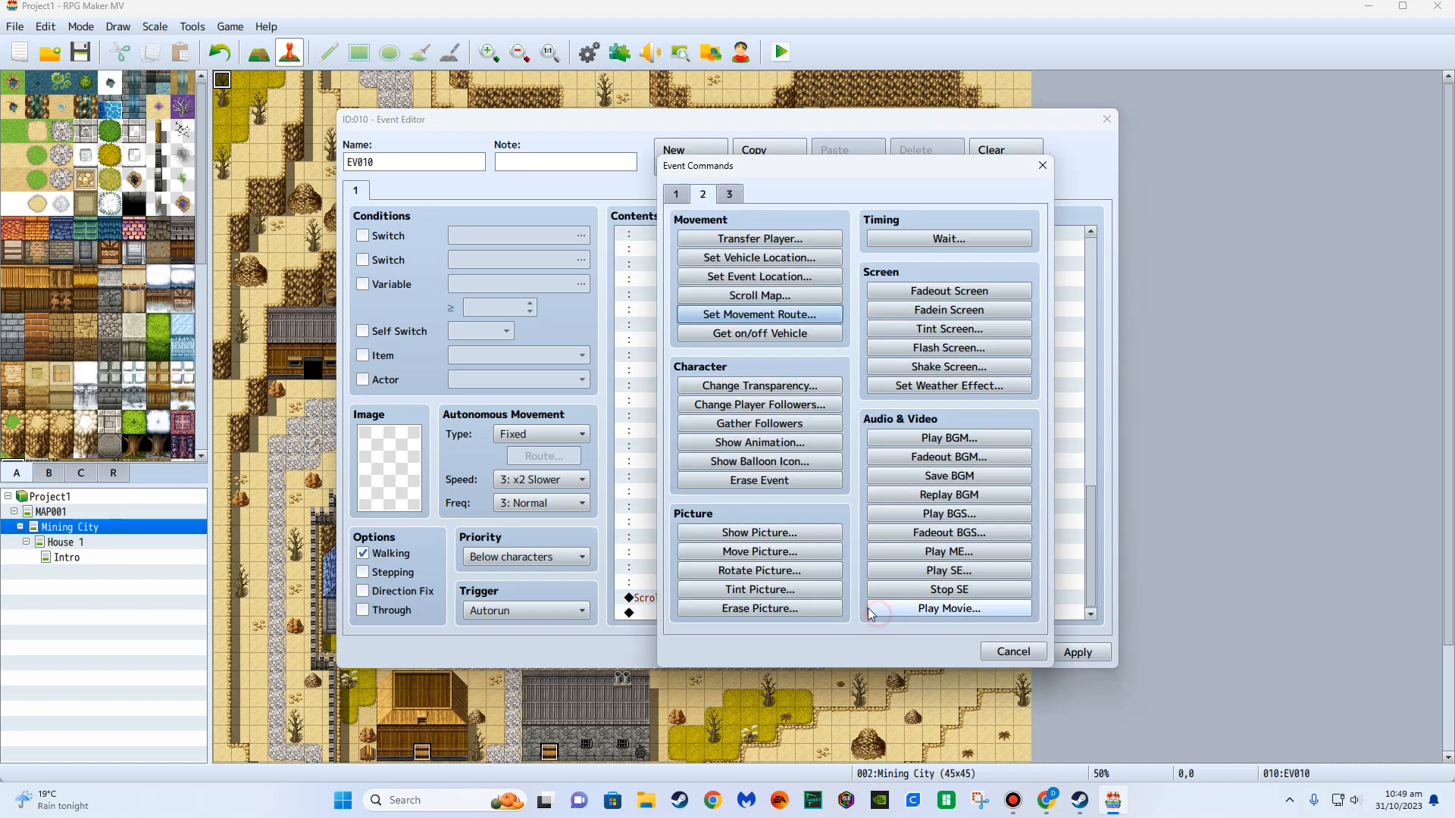
pyautogui.click(677, 194)
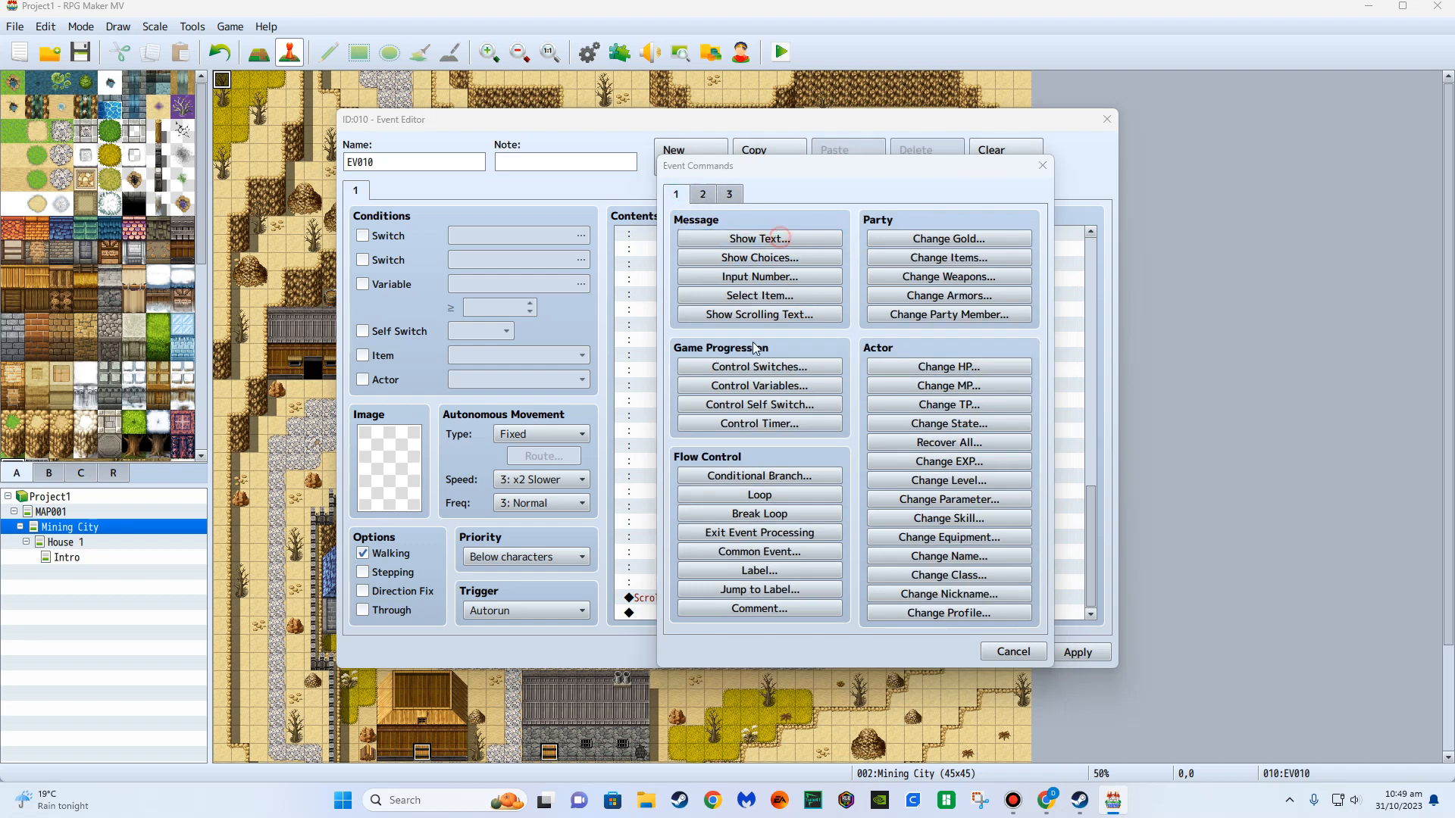
pyautogui.click(770, 240)
pyautogui.doubleClick(703, 379)
pyautogui.click(654, 371)
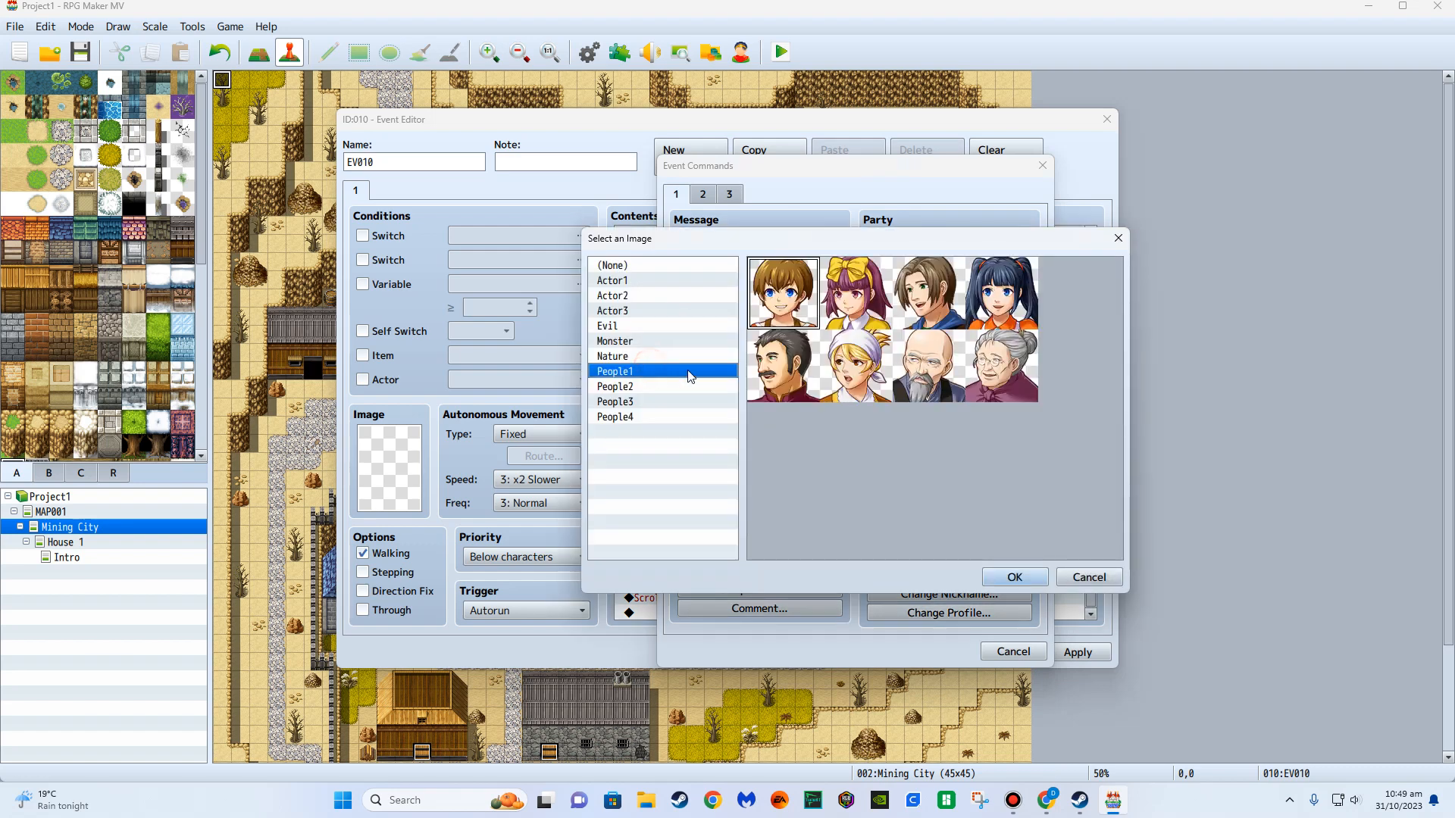
pyautogui.doubleClick(799, 299)
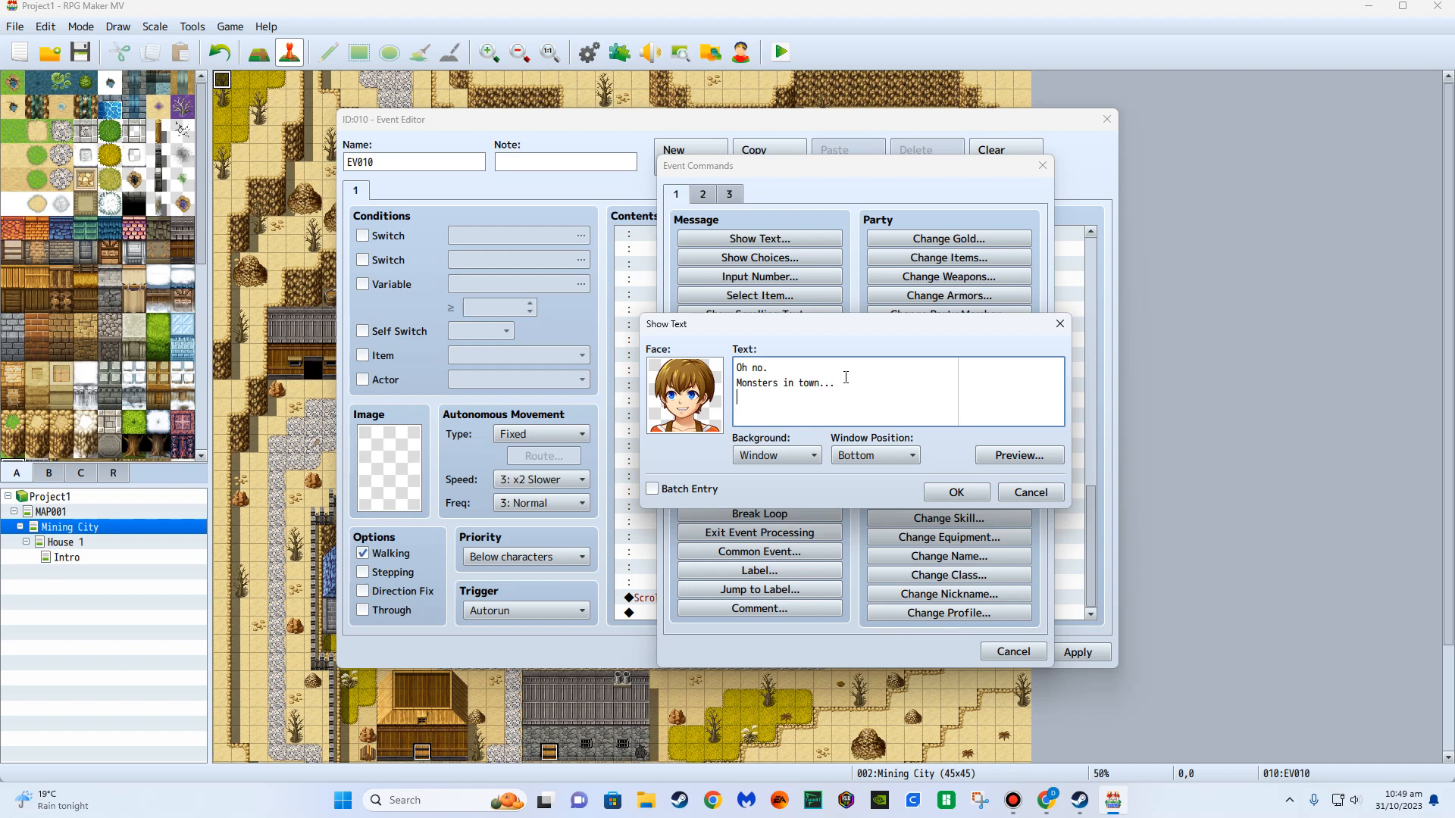
pyautogui.click(956, 492)
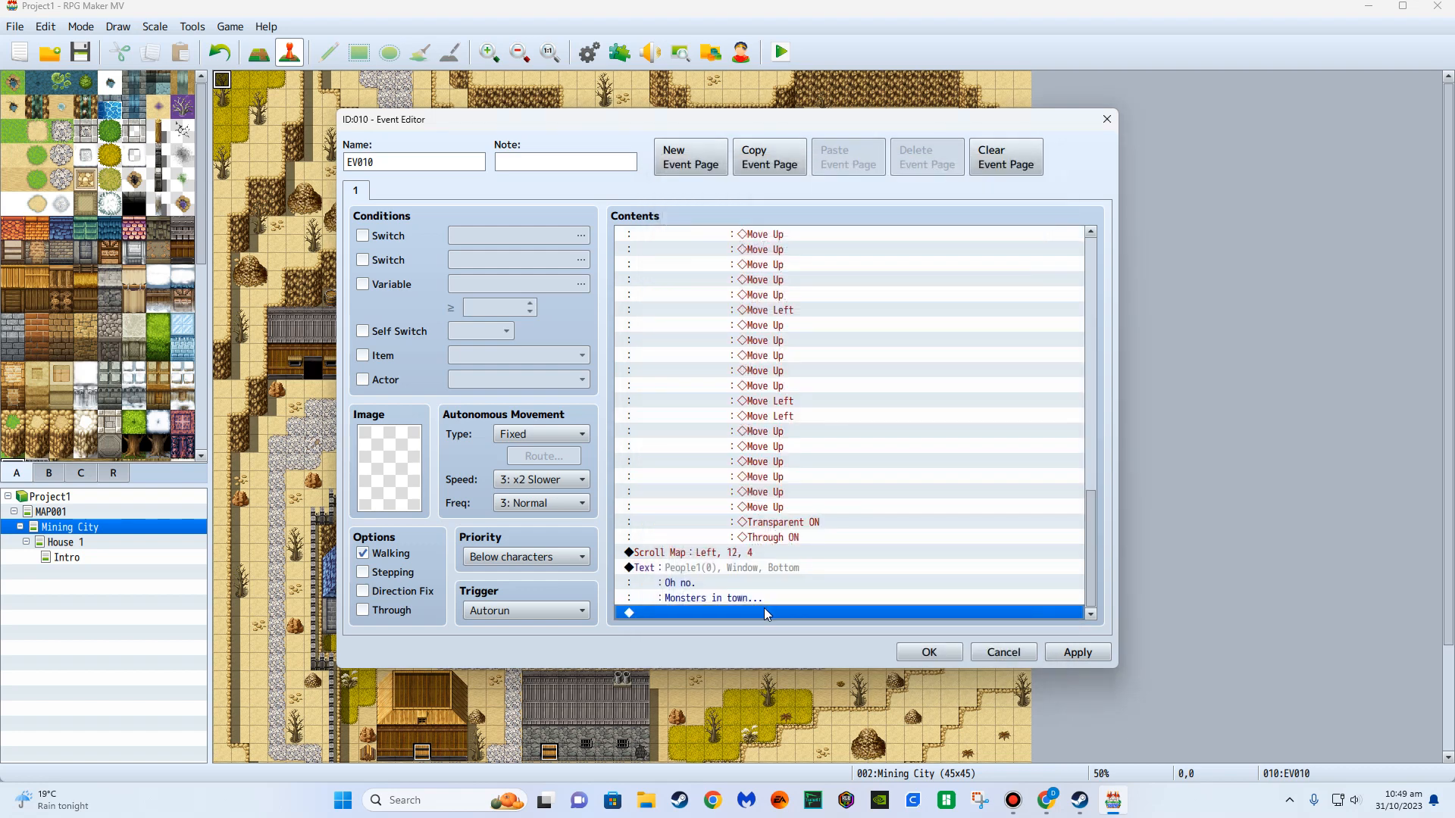
# Start a Play SE command after the text and preview the Collapse sound effects.
pyautogui.doubleClick(765, 607)
pyautogui.click(702, 194)
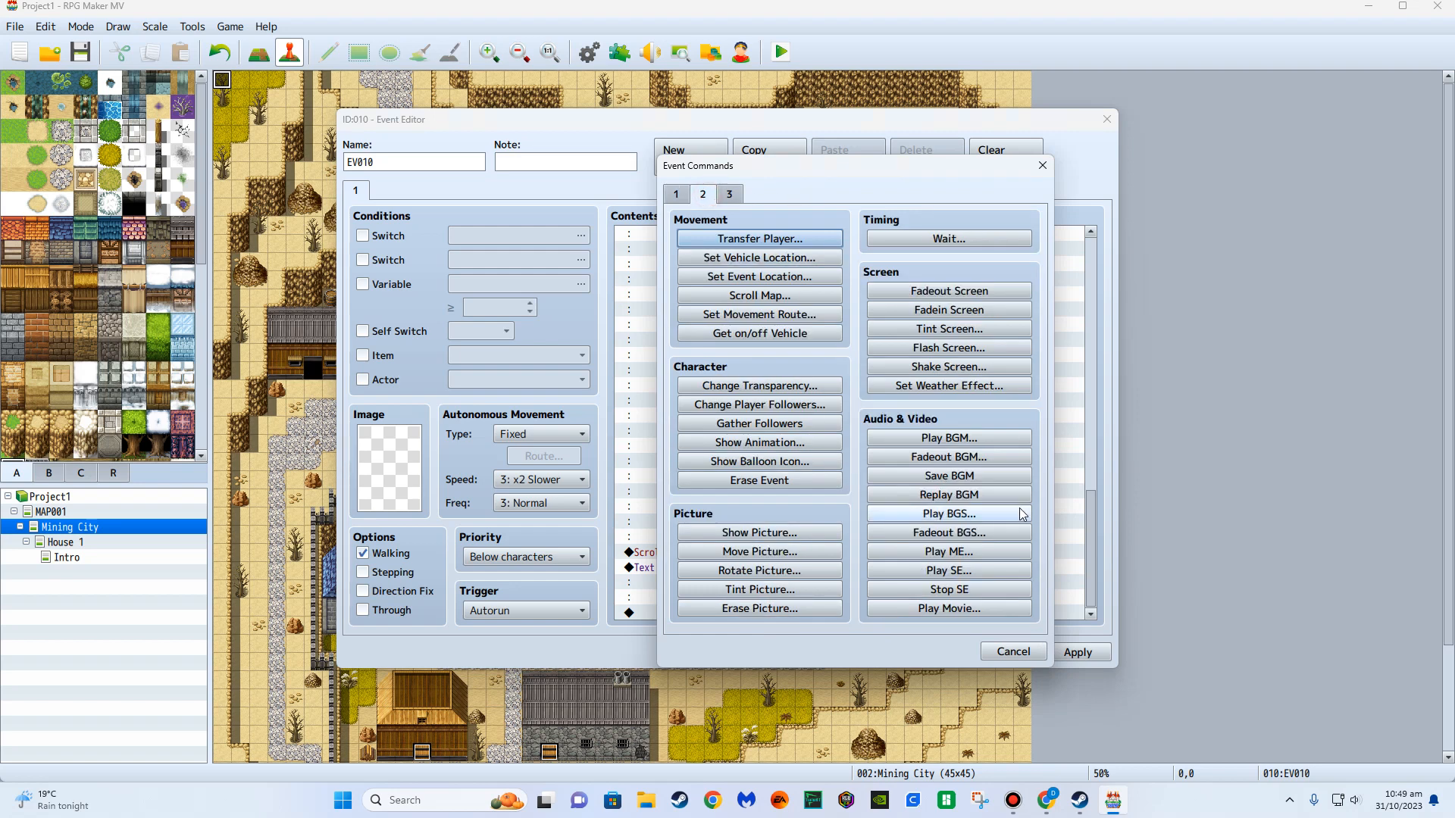
pyautogui.click(964, 558)
pyautogui.moveTo(877, 287); pyautogui.dragTo(869, 314)
pyautogui.click(799, 361)
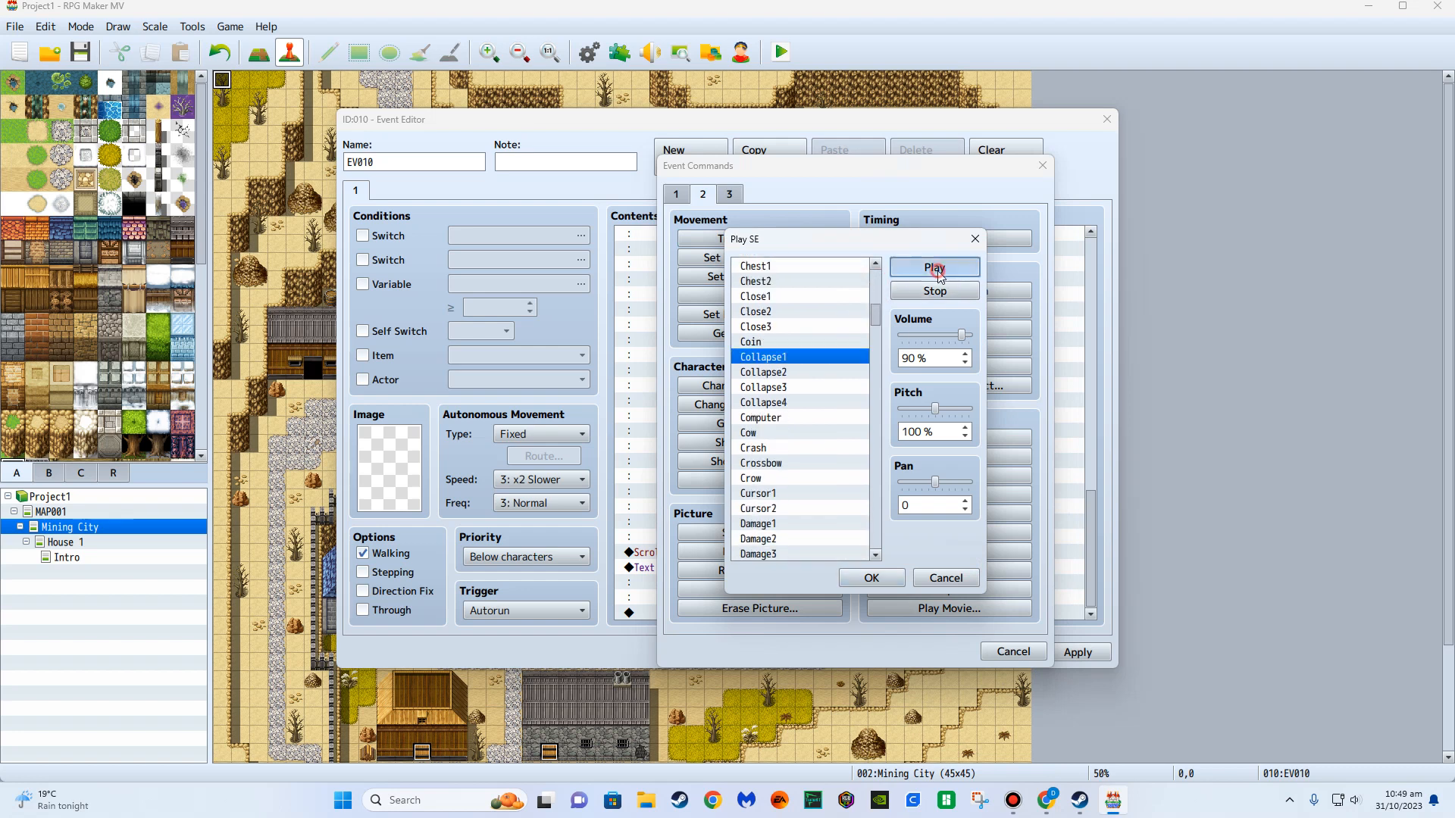
pyautogui.click(800, 371)
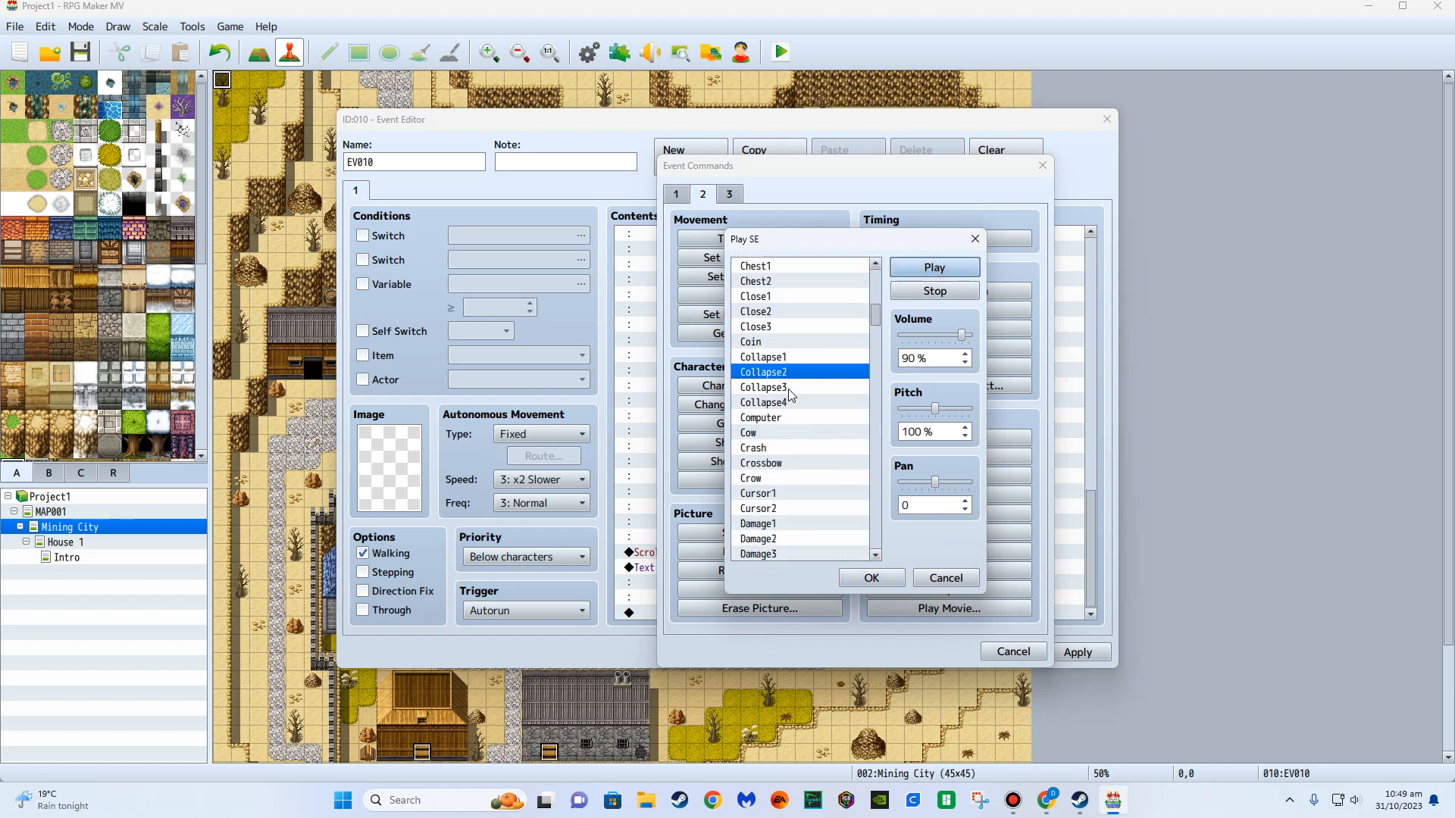
pyautogui.click(790, 392)
pyautogui.press('Down')
pyautogui.click(956, 271)
pyautogui.click(806, 357)
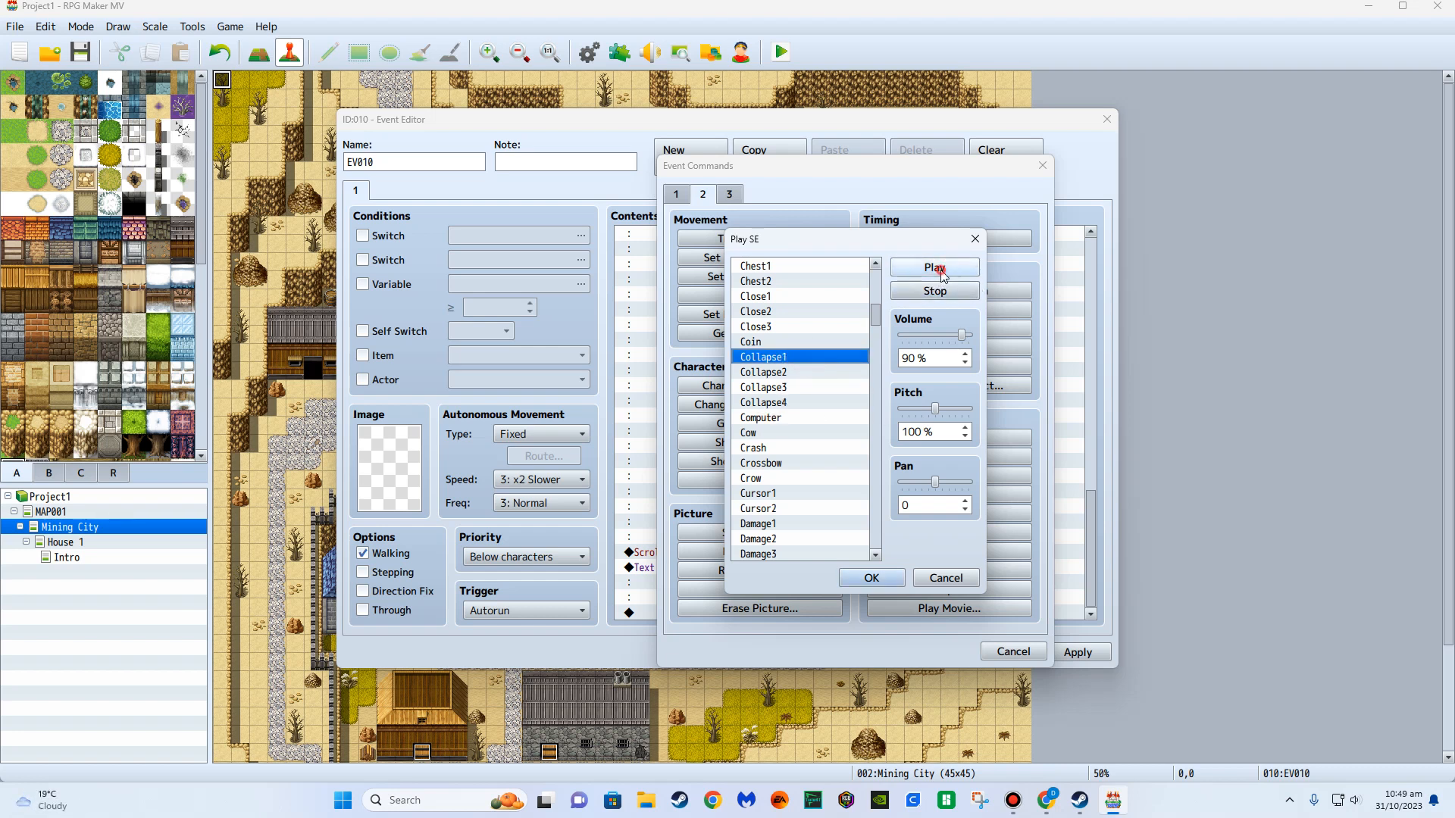
pyautogui.click(933, 273)
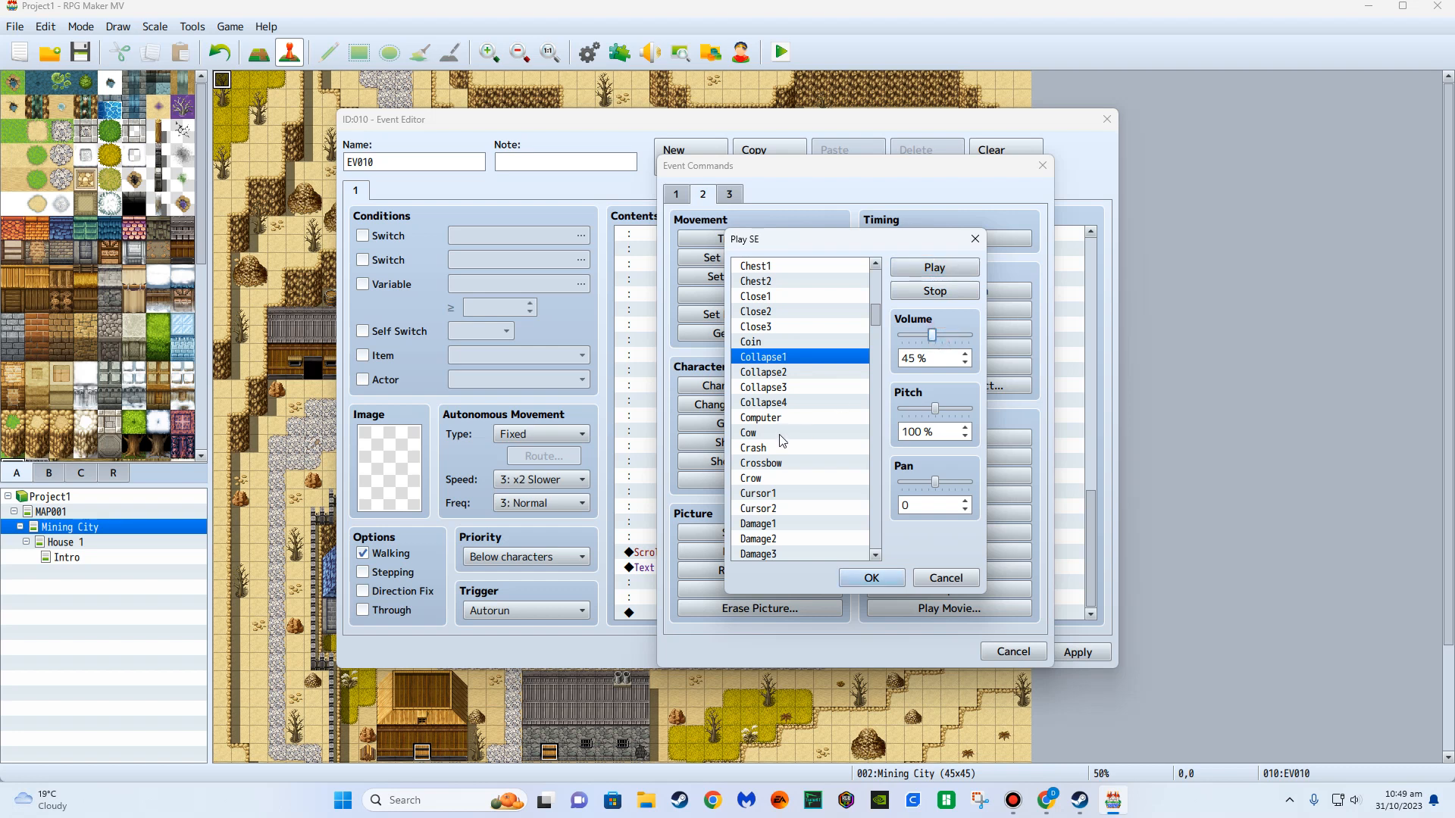
# Preview Damage1 and several sound effects further down the list.
pyautogui.click(776, 524)
pyautogui.click(934, 274)
pyautogui.moveTo(876, 320); pyautogui.dragTo(839, 501)
pyautogui.click(810, 414)
pyautogui.click(934, 267)
pyautogui.click(781, 290)
pyautogui.click(783, 335)
pyautogui.click(917, 267)
# Preview the Slash1 sound effect and add it at 75% volume.
pyautogui.click(806, 321)
pyautogui.click(928, 274)
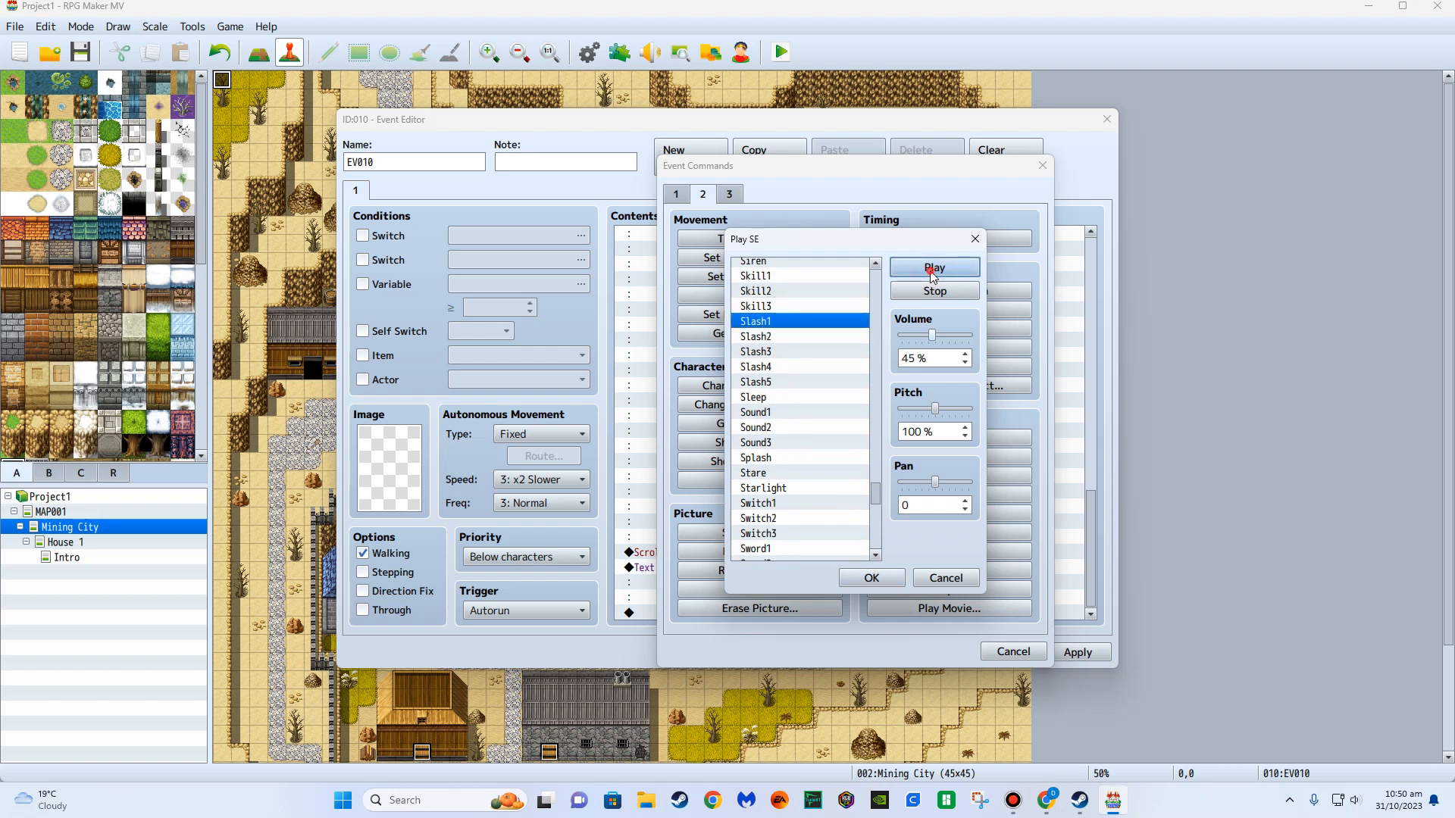
pyautogui.moveTo(941, 334); pyautogui.dragTo(951, 337)
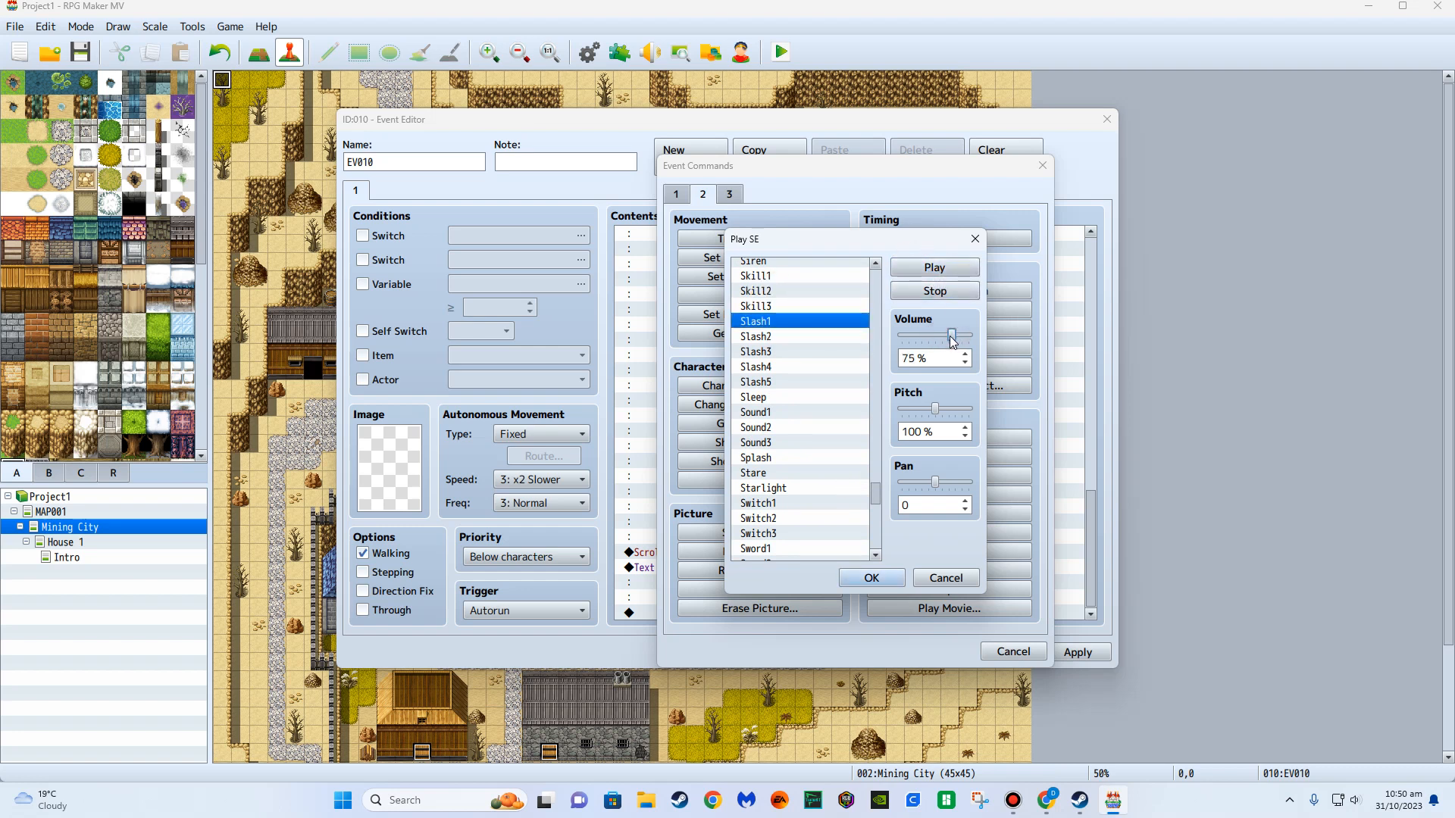
pyautogui.click(871, 578)
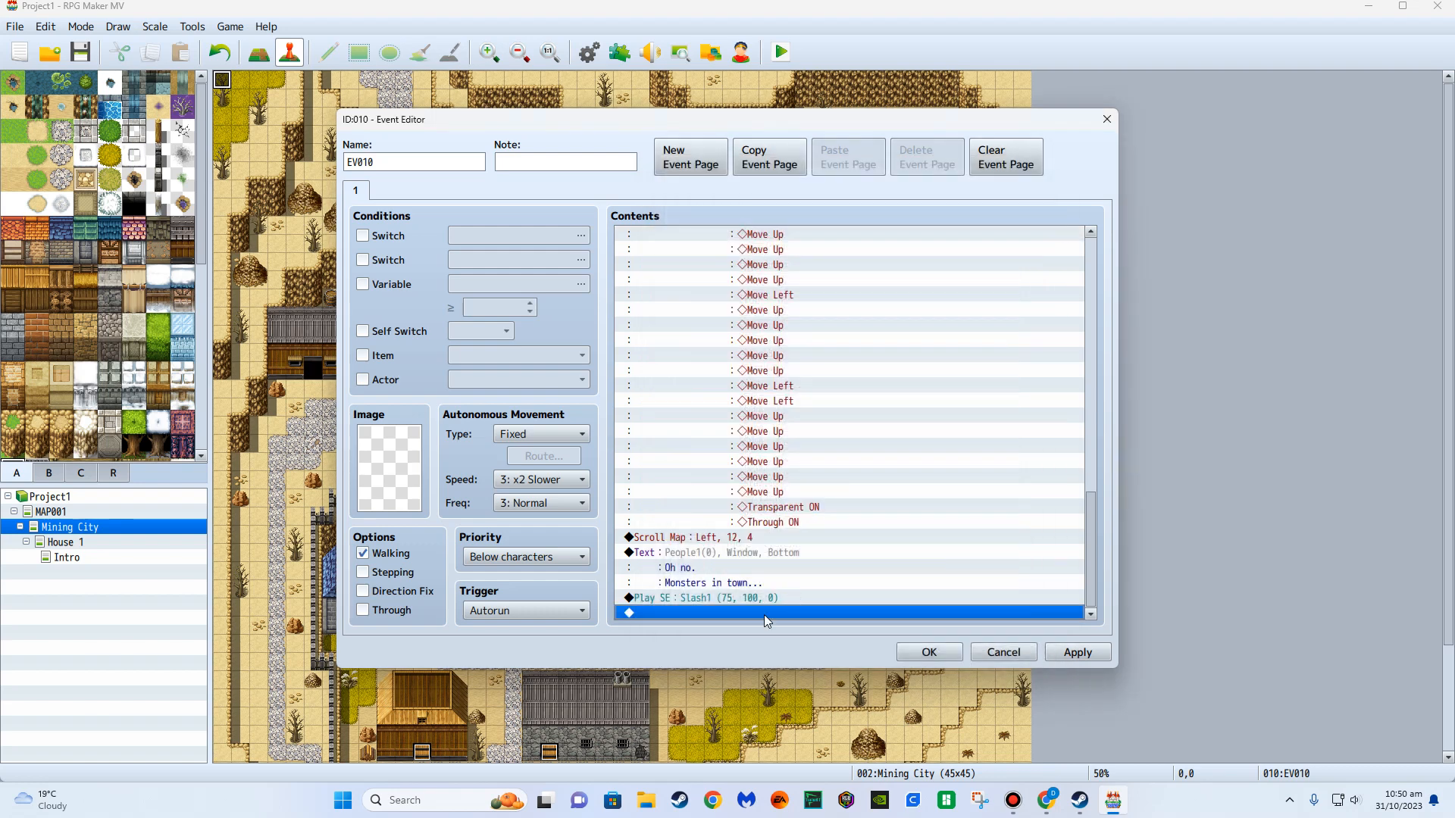
pyautogui.doubleClick(769, 613)
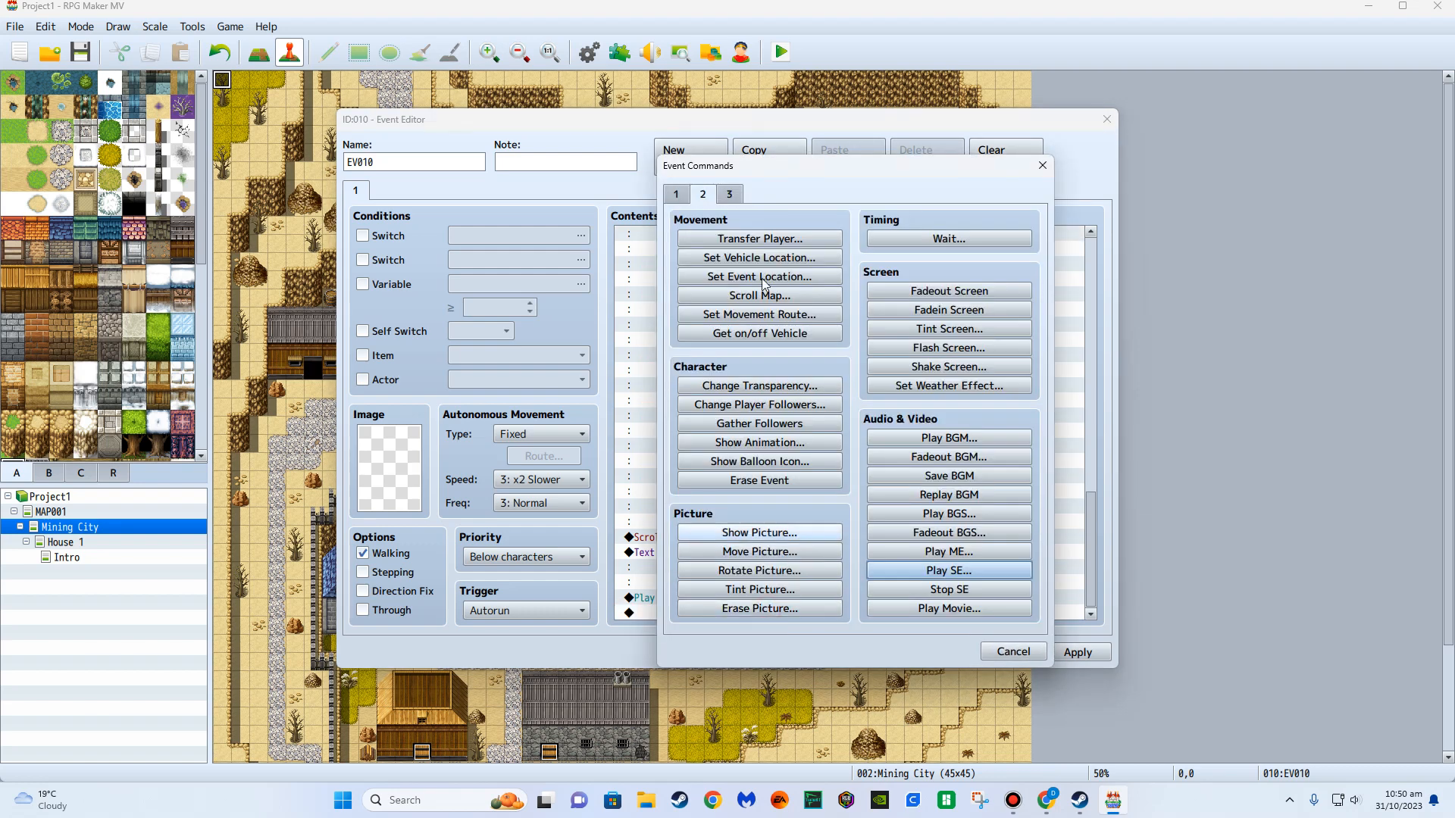
pyautogui.click(676, 196)
pyautogui.press('Escape')
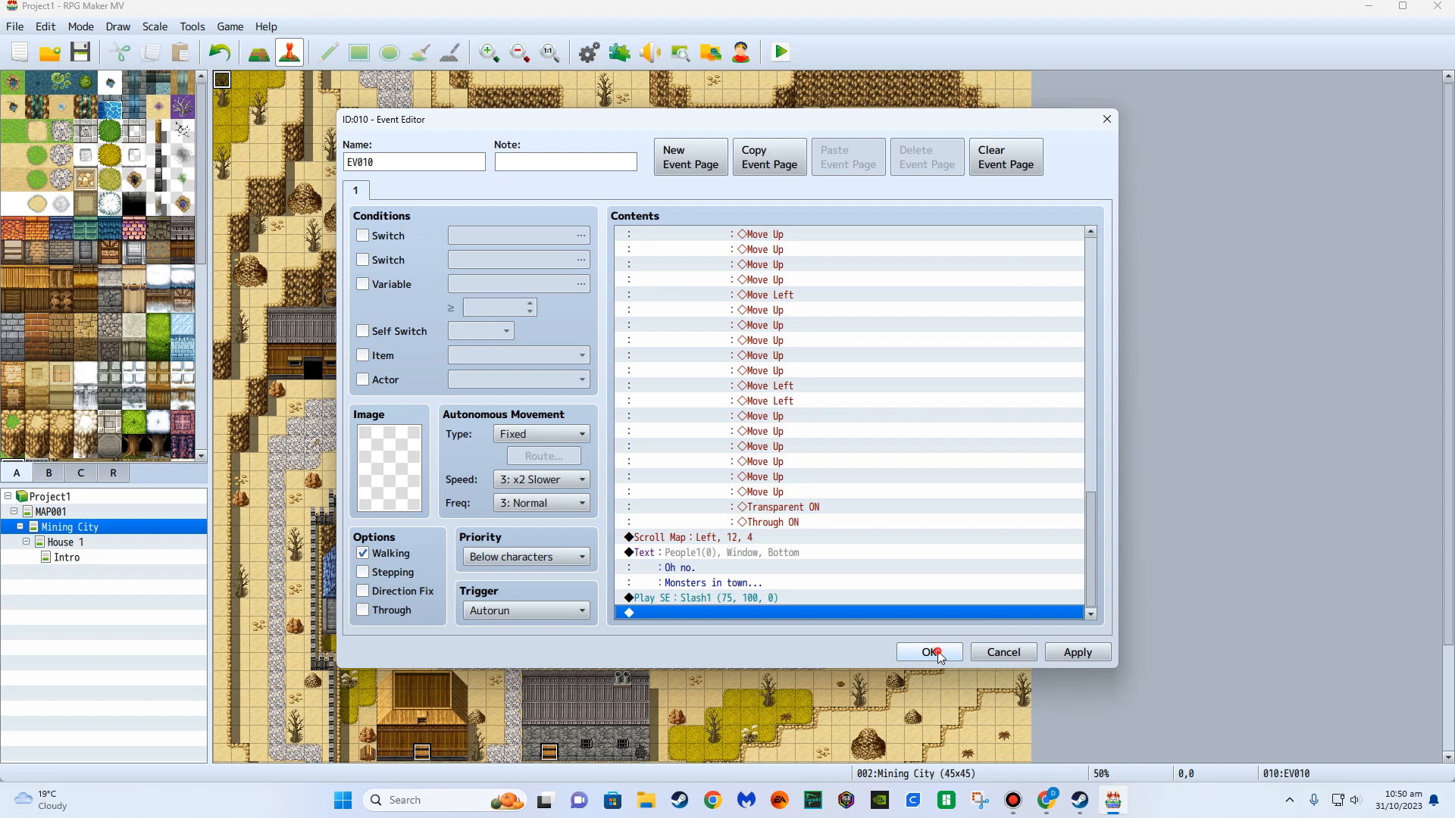
# Confirm EV010 and create an event at 5,17 below the brown house's door, with the Monster skeleton image and the name "Skelly at house door".
pyautogui.click(932, 649)
pyautogui.doubleClick(313, 390)
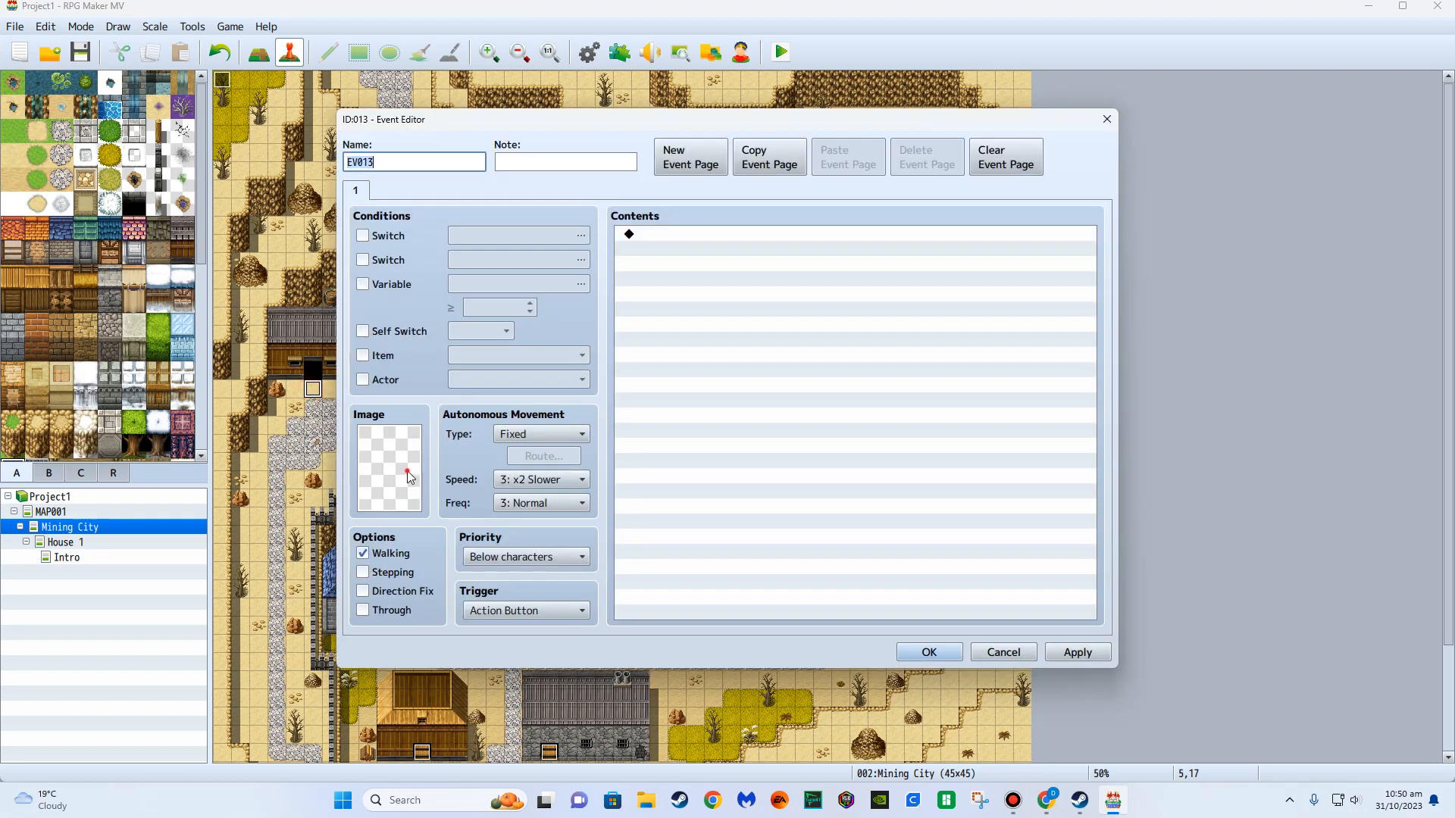
pyautogui.doubleClick(405, 471)
pyautogui.click(492, 364)
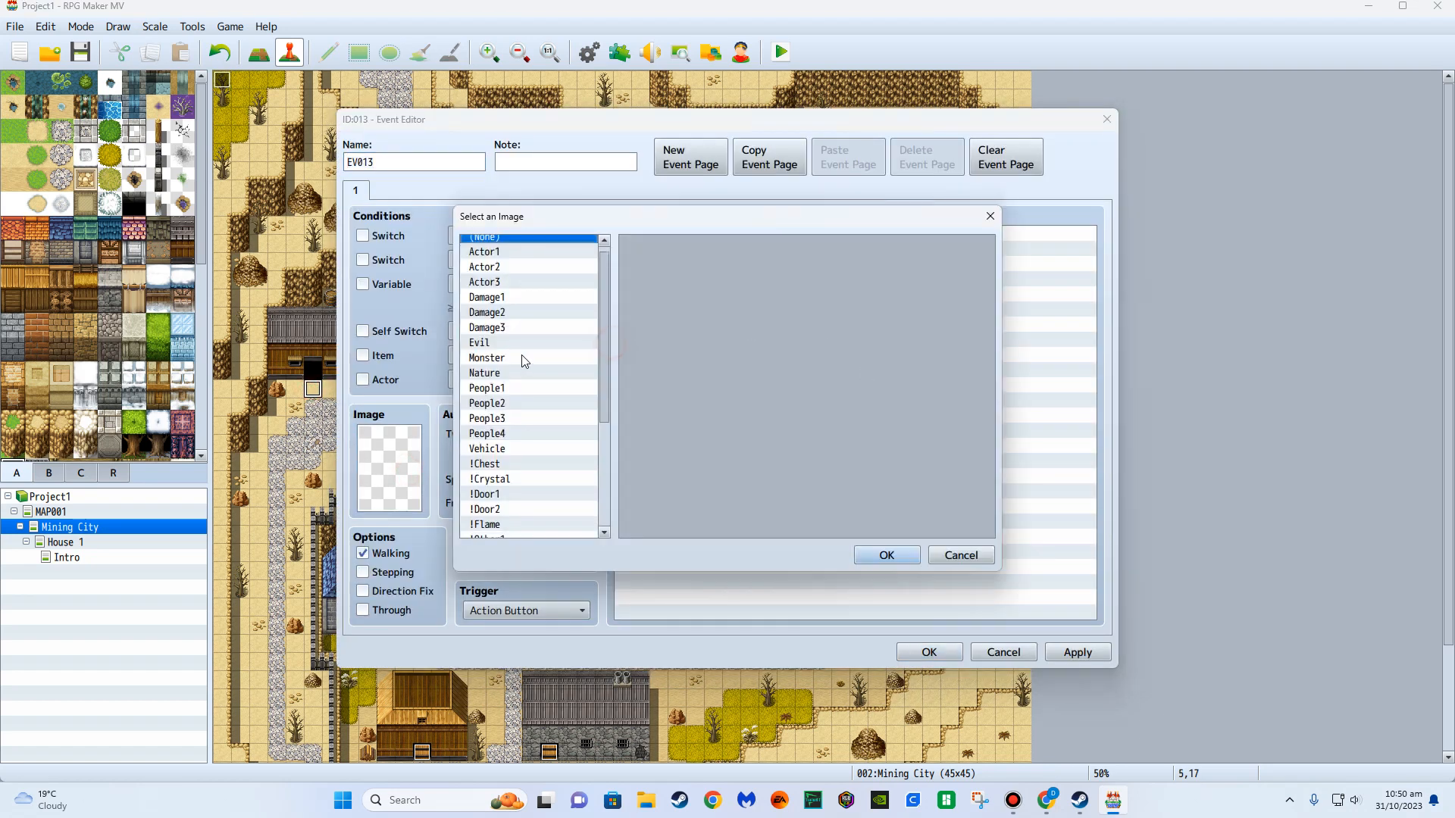
pyautogui.doubleClick(742, 447)
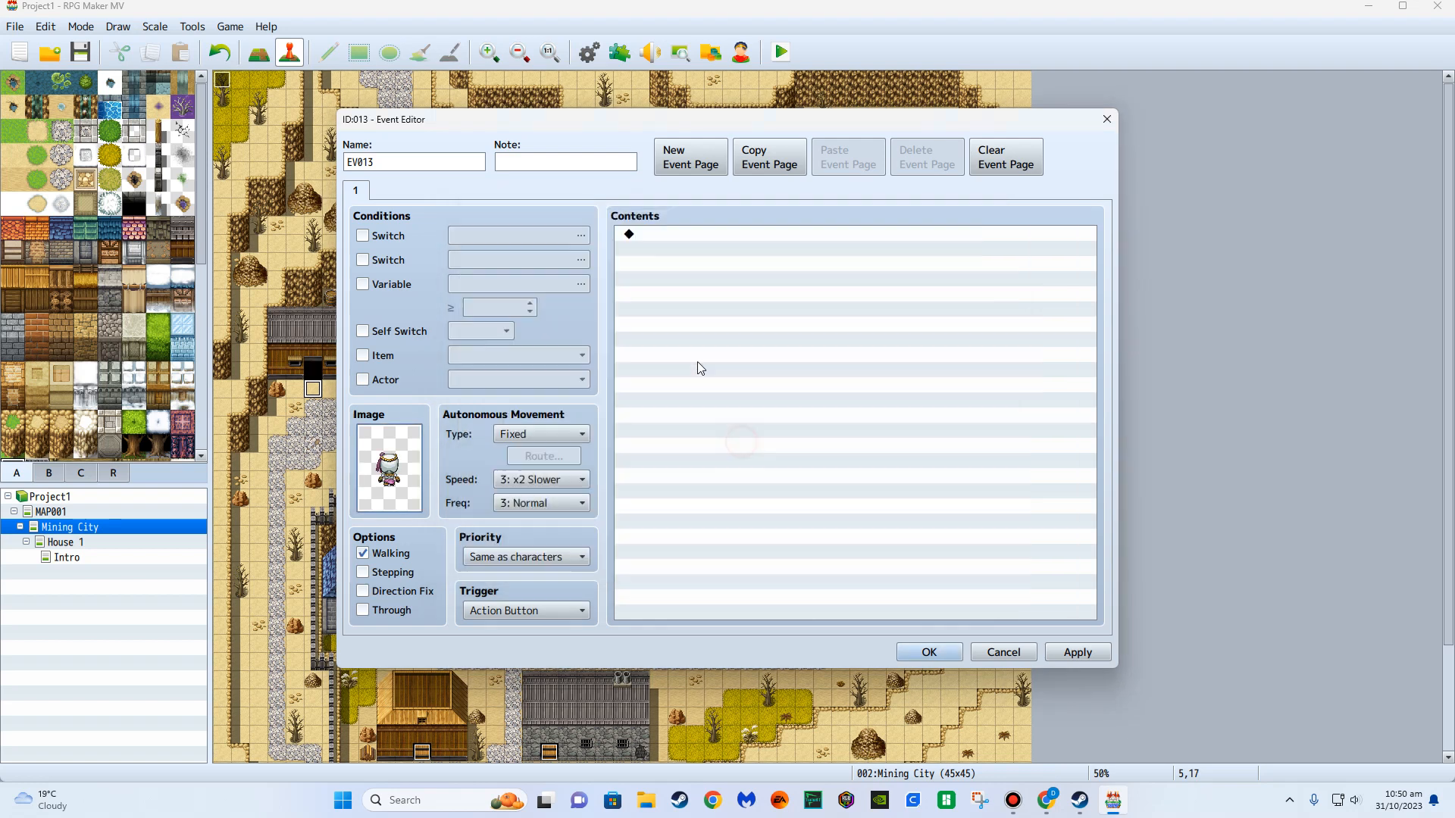
pyautogui.doubleClick(417, 164)
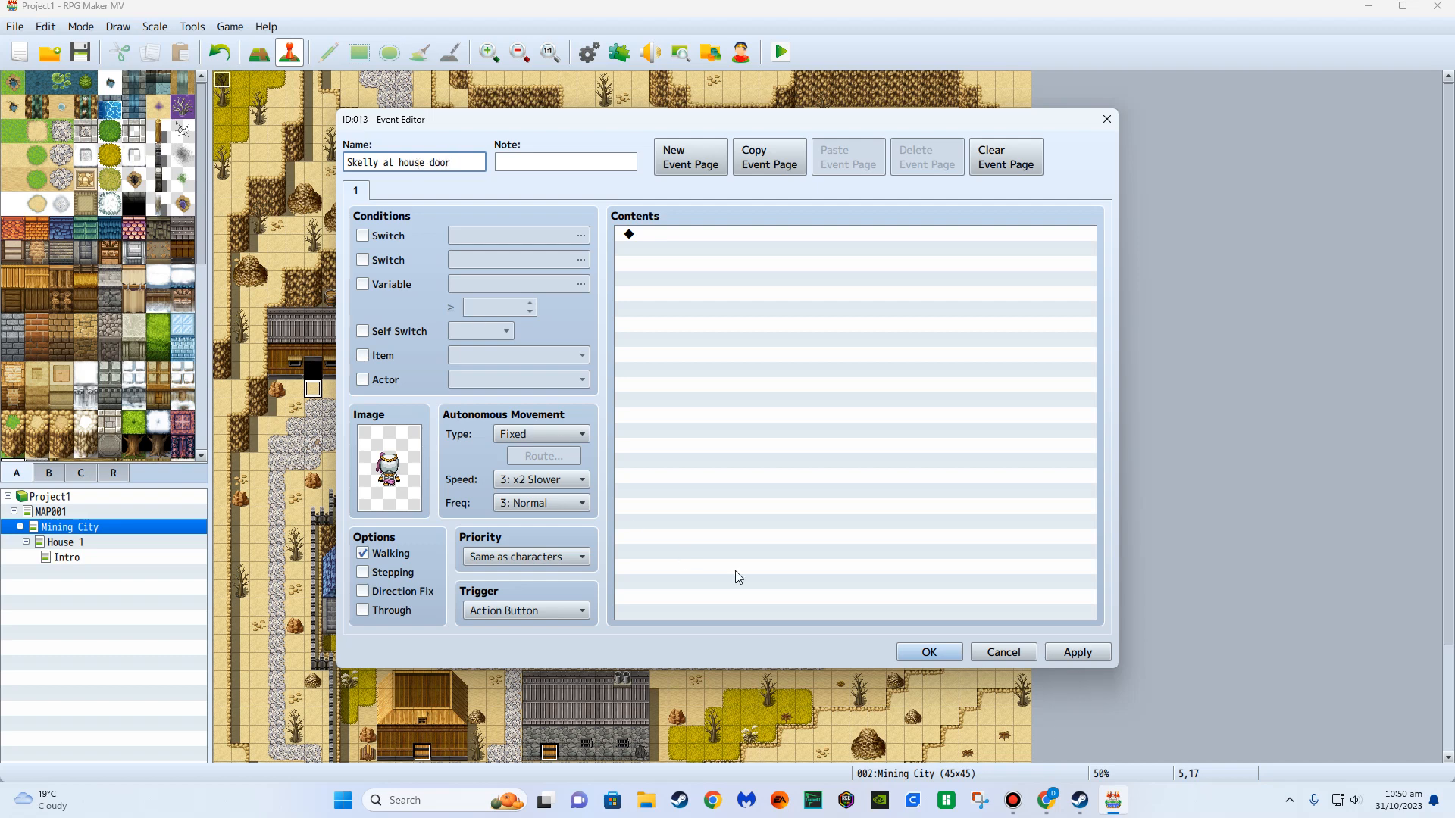
# Save the Skelly at house door event and paste a second Slash1 sound effect at the end of event EV010.
pyautogui.click(920, 651)
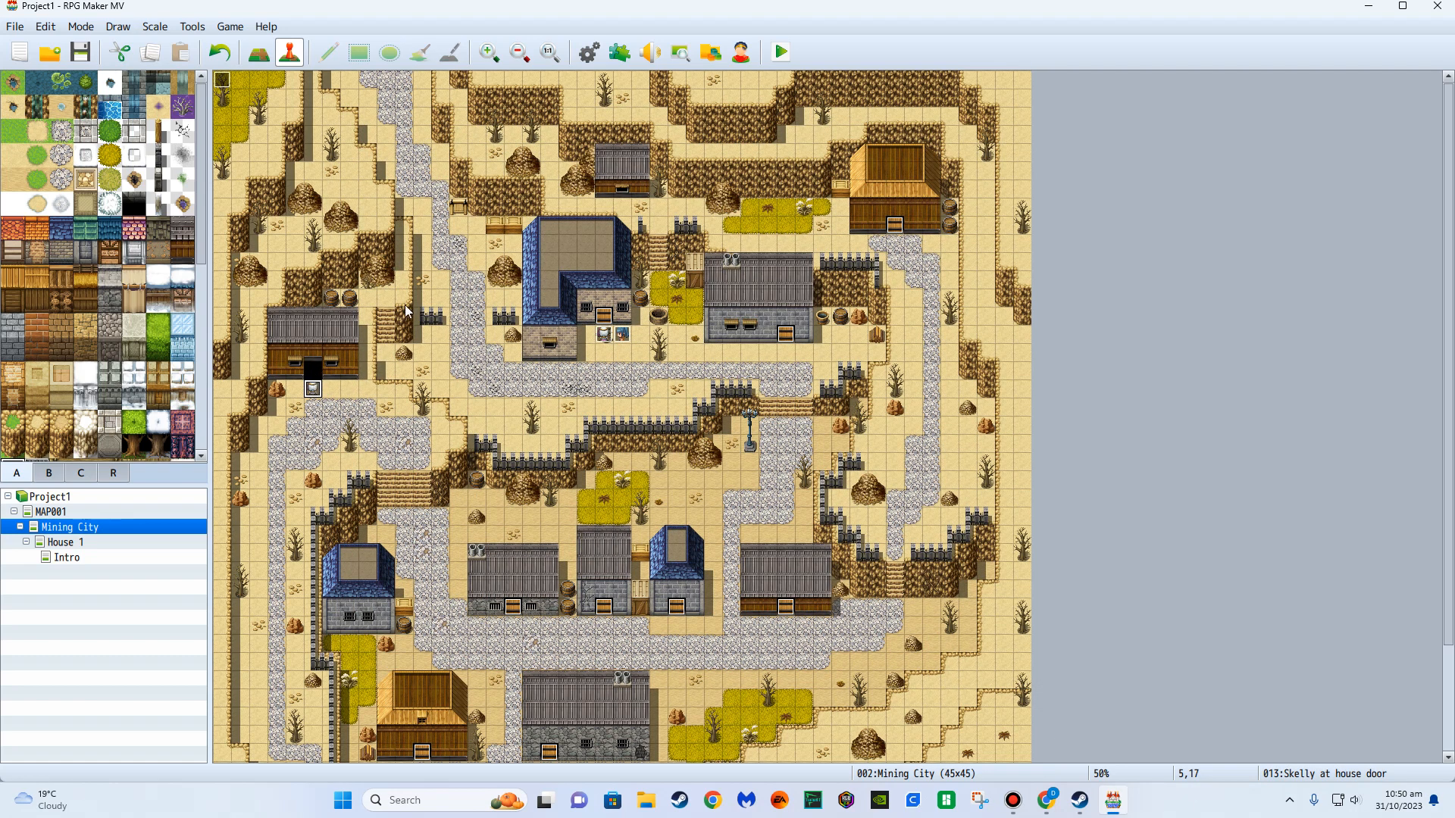
pyautogui.doubleClick(222, 79)
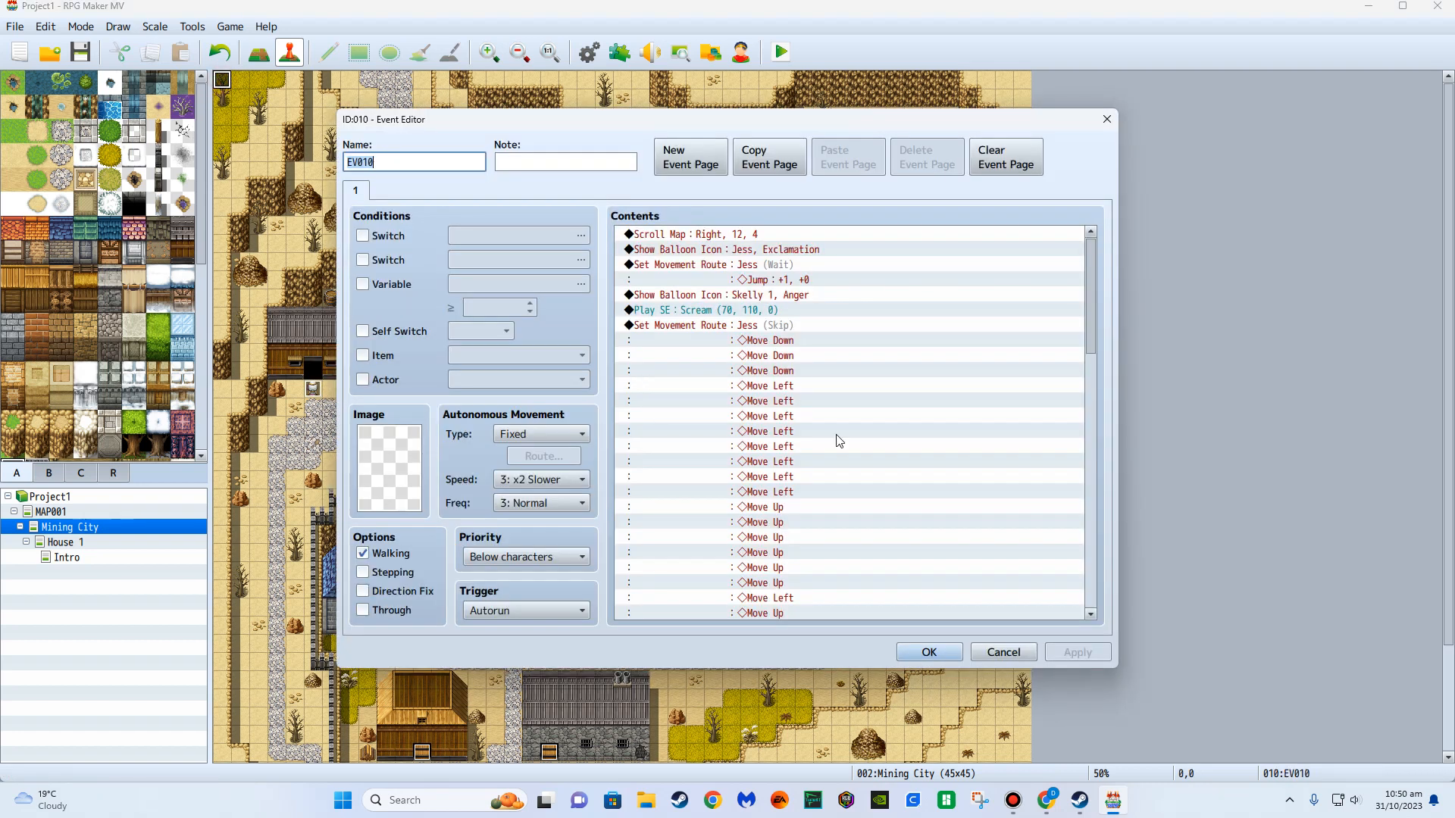
pyautogui.moveTo(1091, 300); pyautogui.dragTo(1089, 567)
pyautogui.click(729, 599)
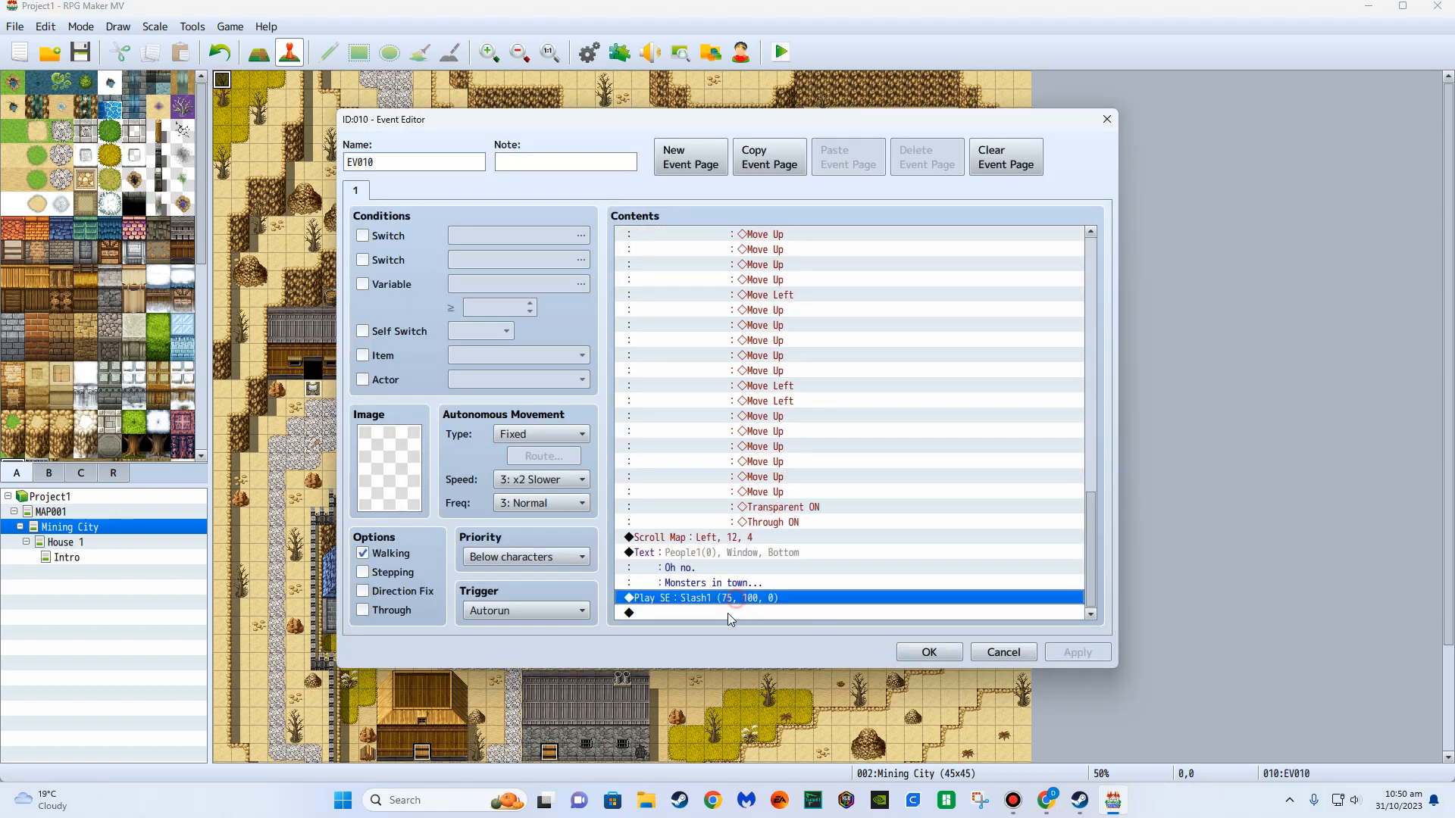
pyautogui.click(736, 611)
pyautogui.hotkey('ctrl', 'v')
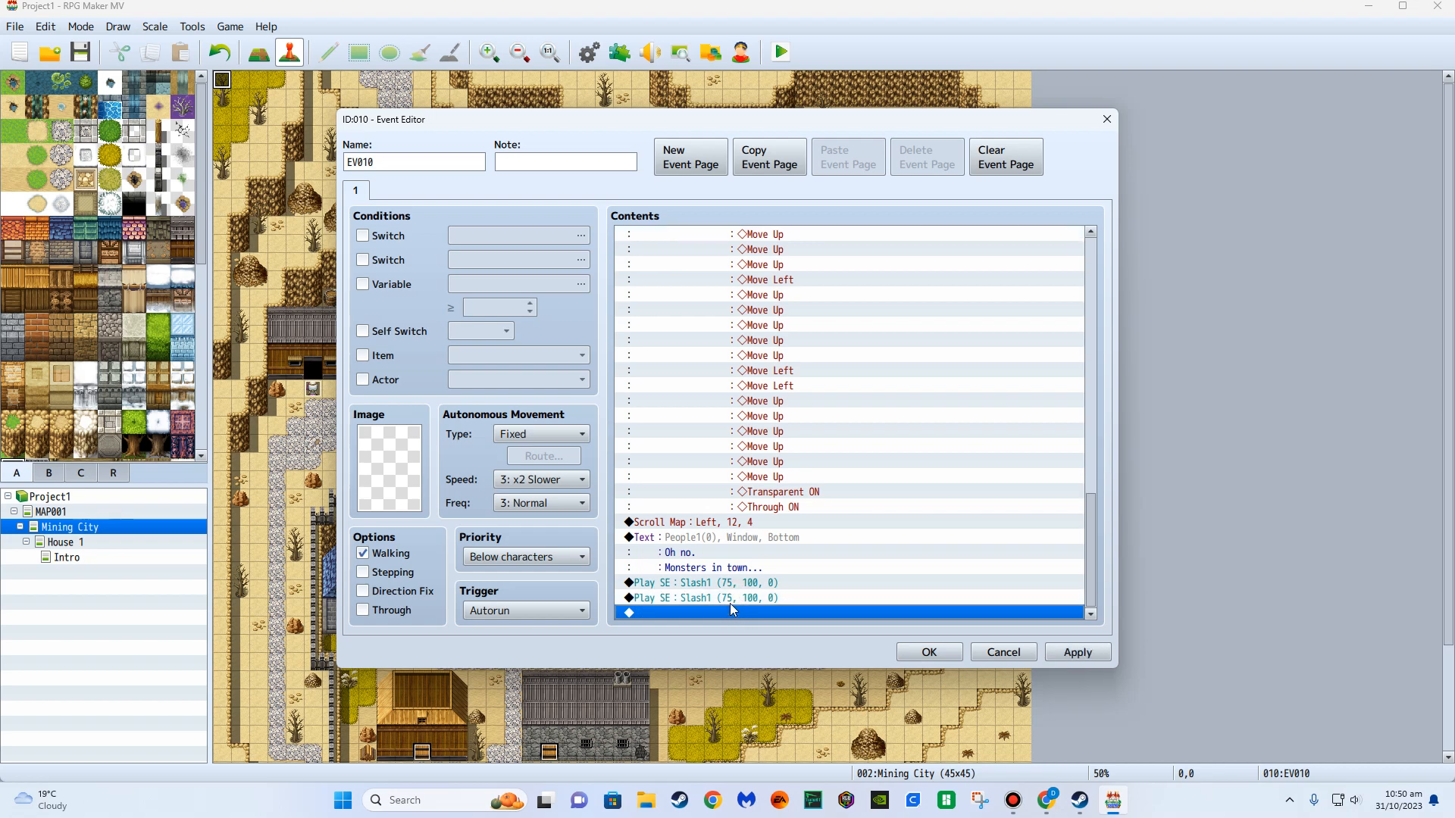
# Add People1(0) face text: "Oh no. That one is breaking down the front door. I'd better get out of here quickly. If they catch me I'm done for.".
pyautogui.doubleClick(728, 612)
pyautogui.click(676, 194)
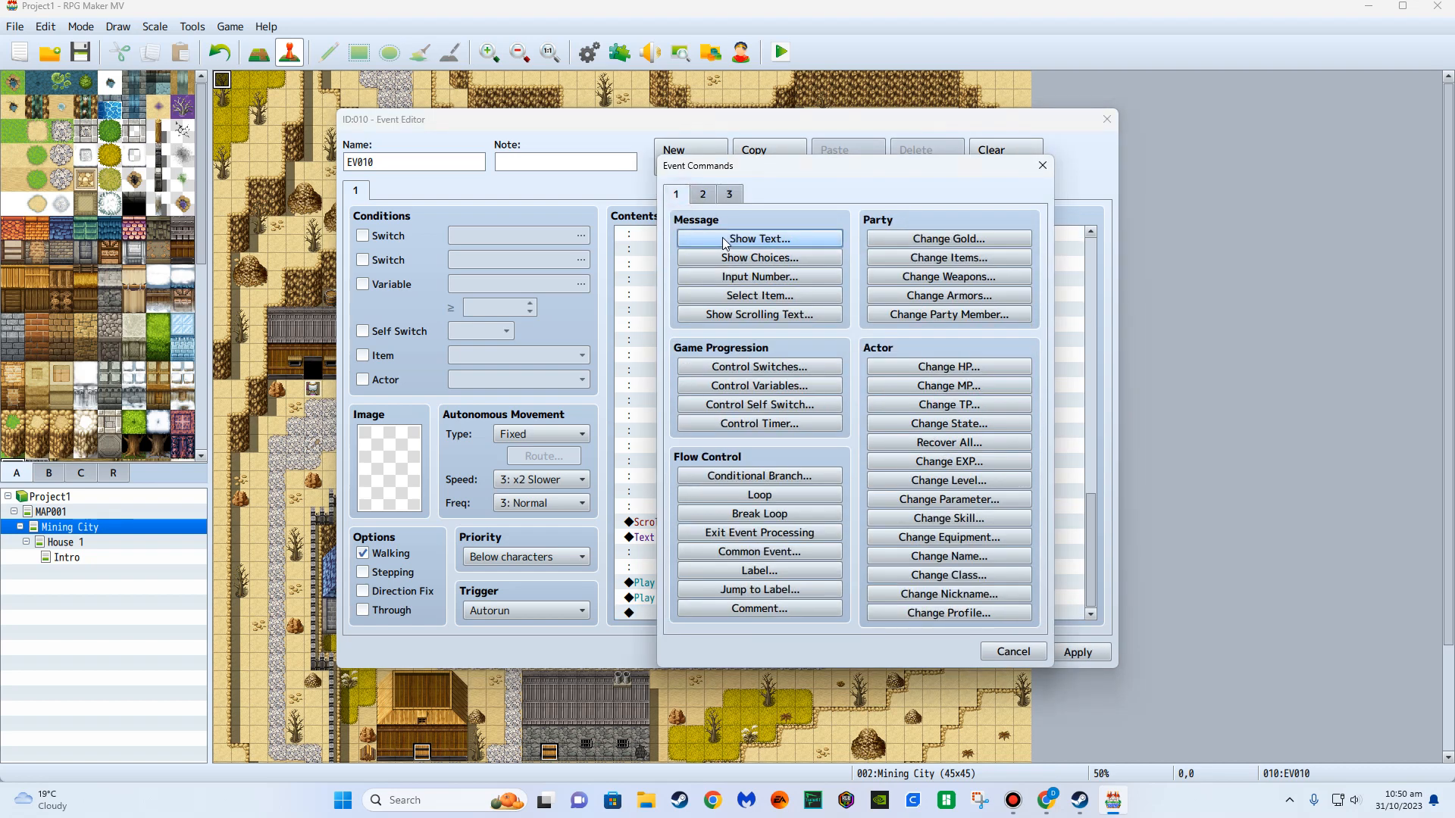
pyautogui.click(760, 238)
pyautogui.doubleClick(670, 383)
pyautogui.click(649, 365)
pyautogui.click(821, 296)
pyautogui.doubleClick(786, 296)
pyautogui.click(844, 409)
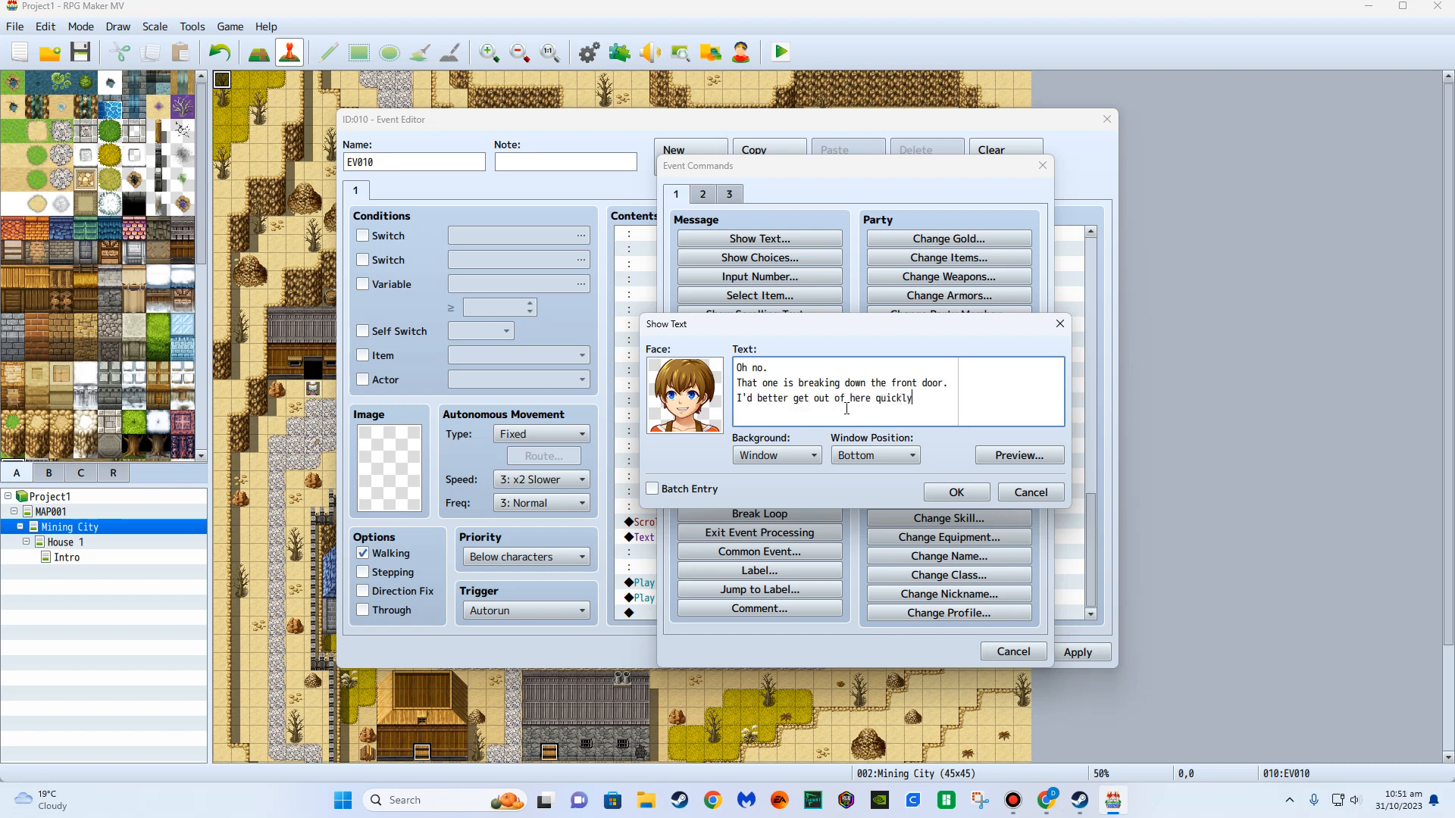
pyautogui.write("y catch me I'm done for.")
pyautogui.click(964, 494)
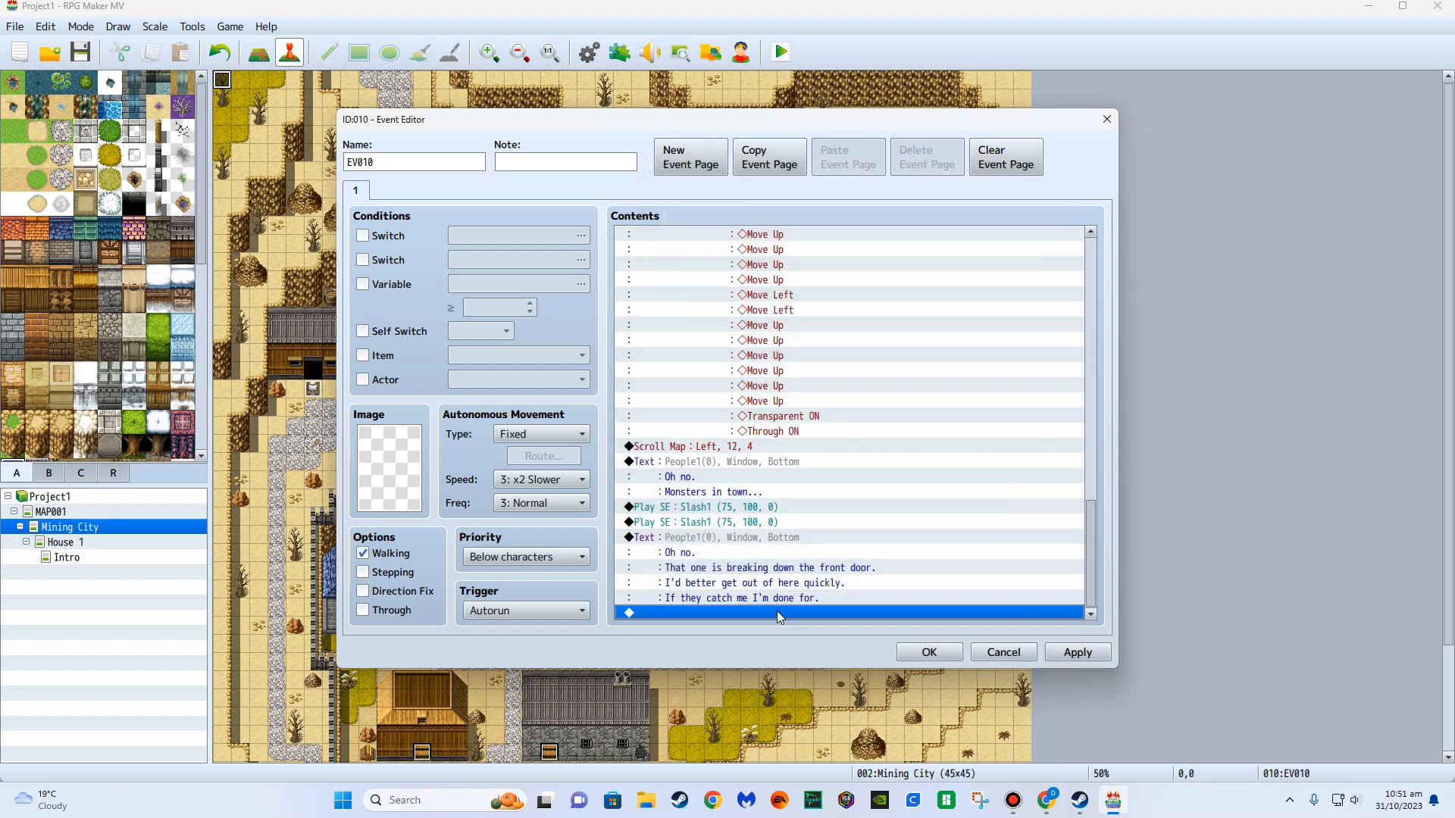
pyautogui.click(930, 653)
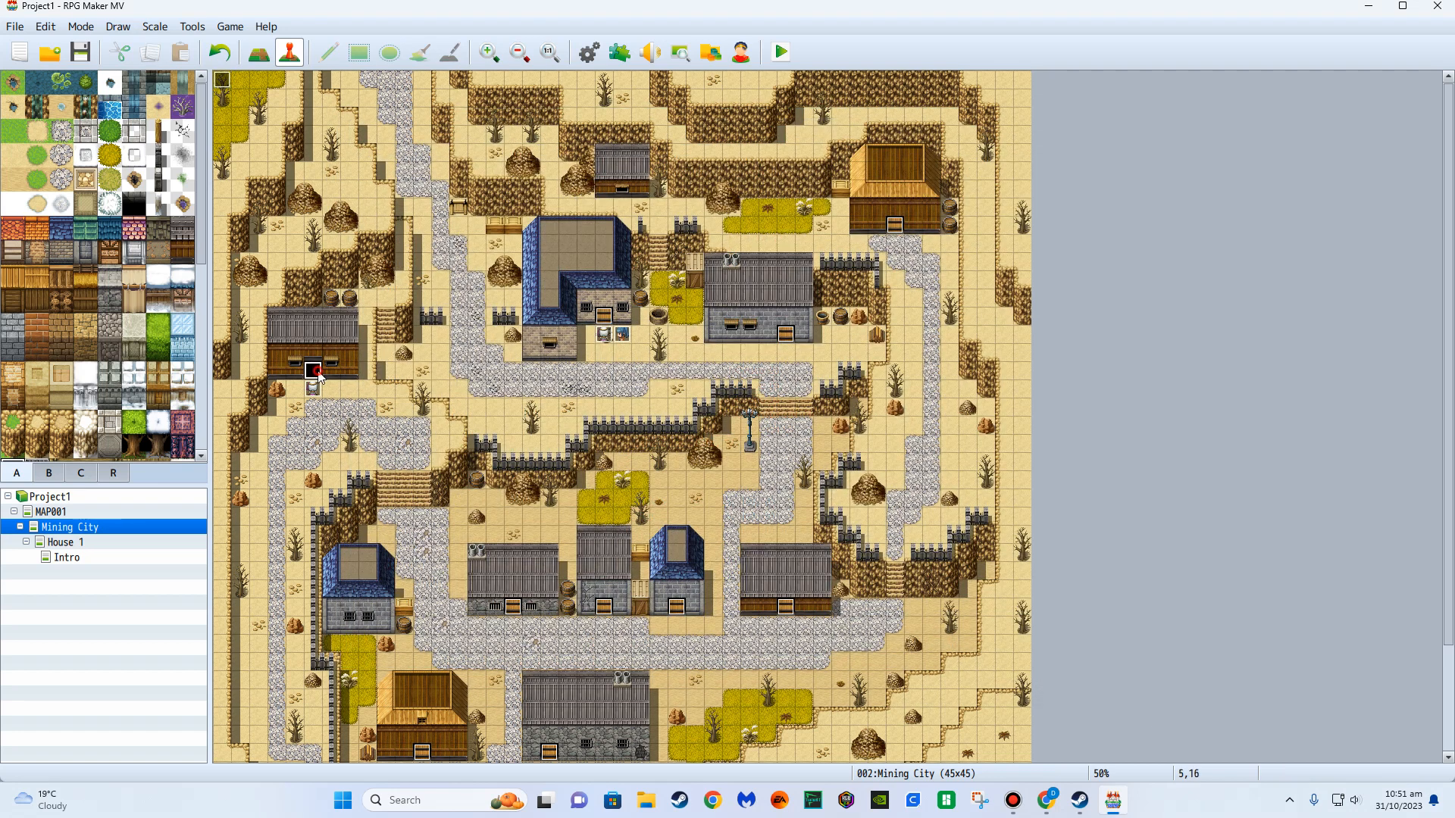
# Copy the locked door event from the blue-roofed house onto the wooden house's doorway at 5,16 and name it "House door".
pyautogui.doubleClick(315, 372)
pyautogui.click(1003, 652)
pyautogui.click(611, 322)
pyautogui.click(313, 372)
pyautogui.hotkey('ctrl', 'v')
pyautogui.doubleClick(313, 373)
pyautogui.write('House door')
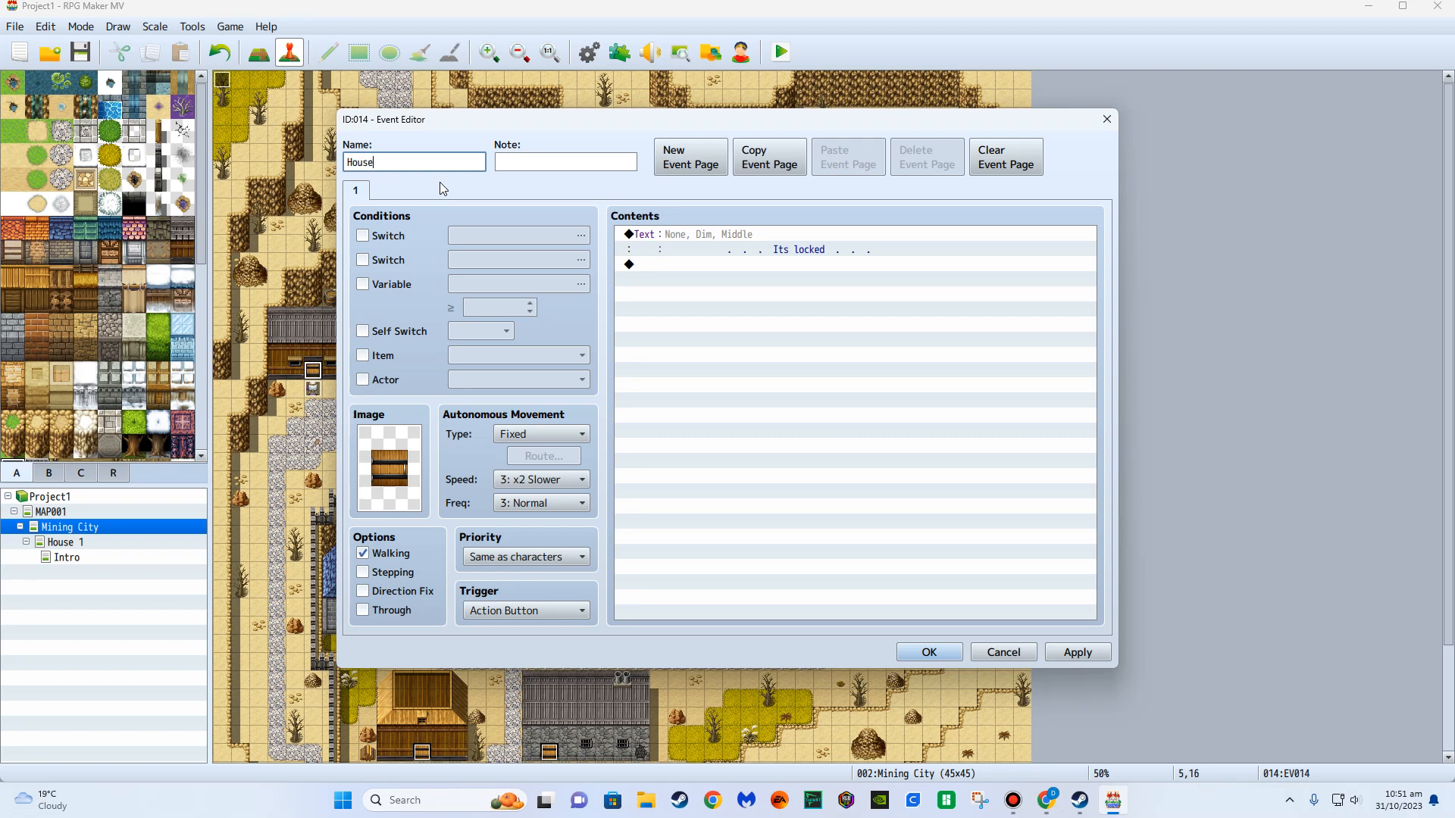
# Use the wooden door from the !Door1 image set for the House door event and save the event.
pyautogui.doubleClick(382, 471)
pyautogui.click(515, 404)
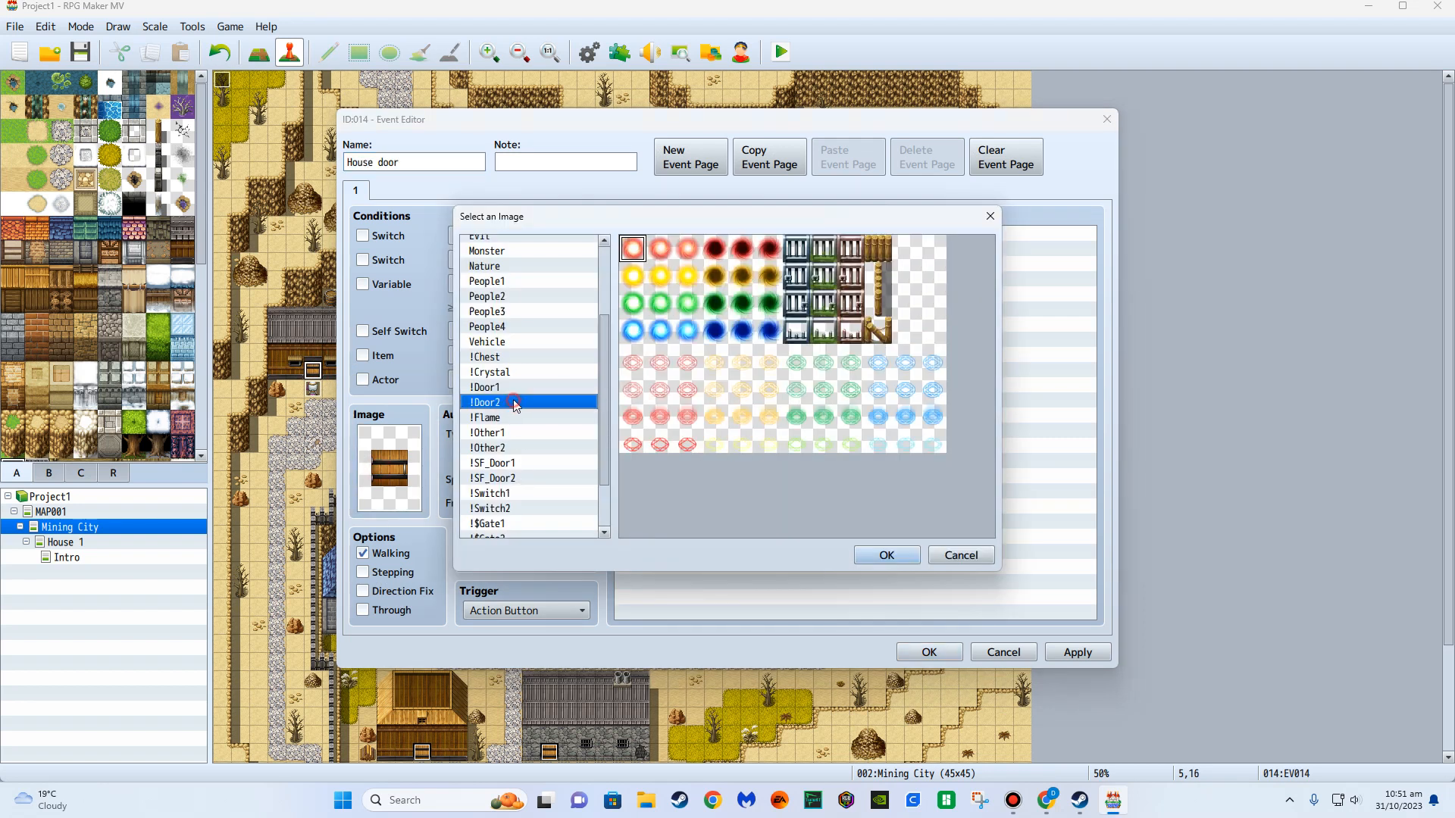
pyautogui.click(516, 388)
pyautogui.click(887, 556)
pyautogui.click(918, 652)
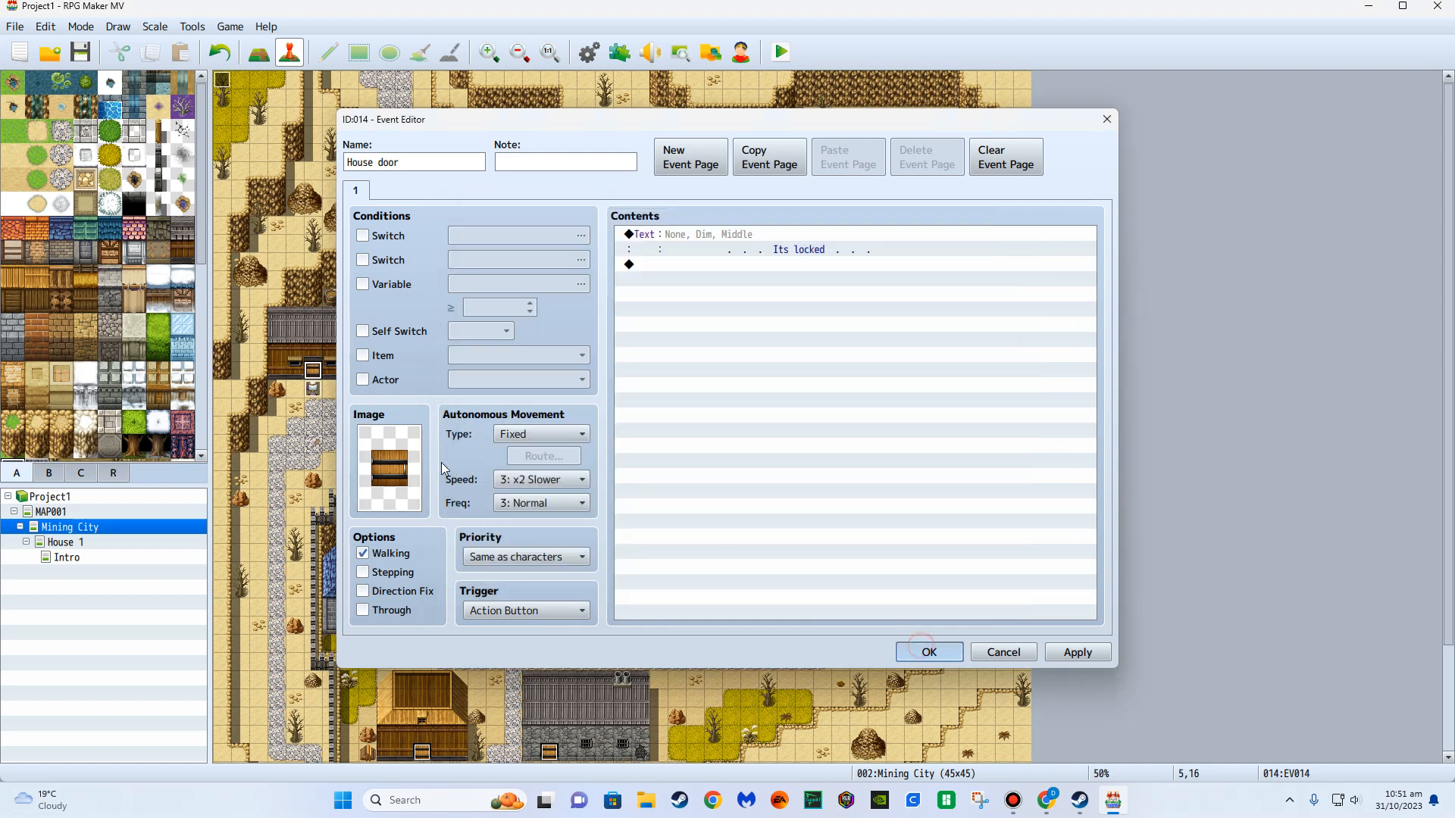
# Start a new Play SE command at the end of event EV010 and find the Open sound effects.
pyautogui.doubleClick(222, 80)
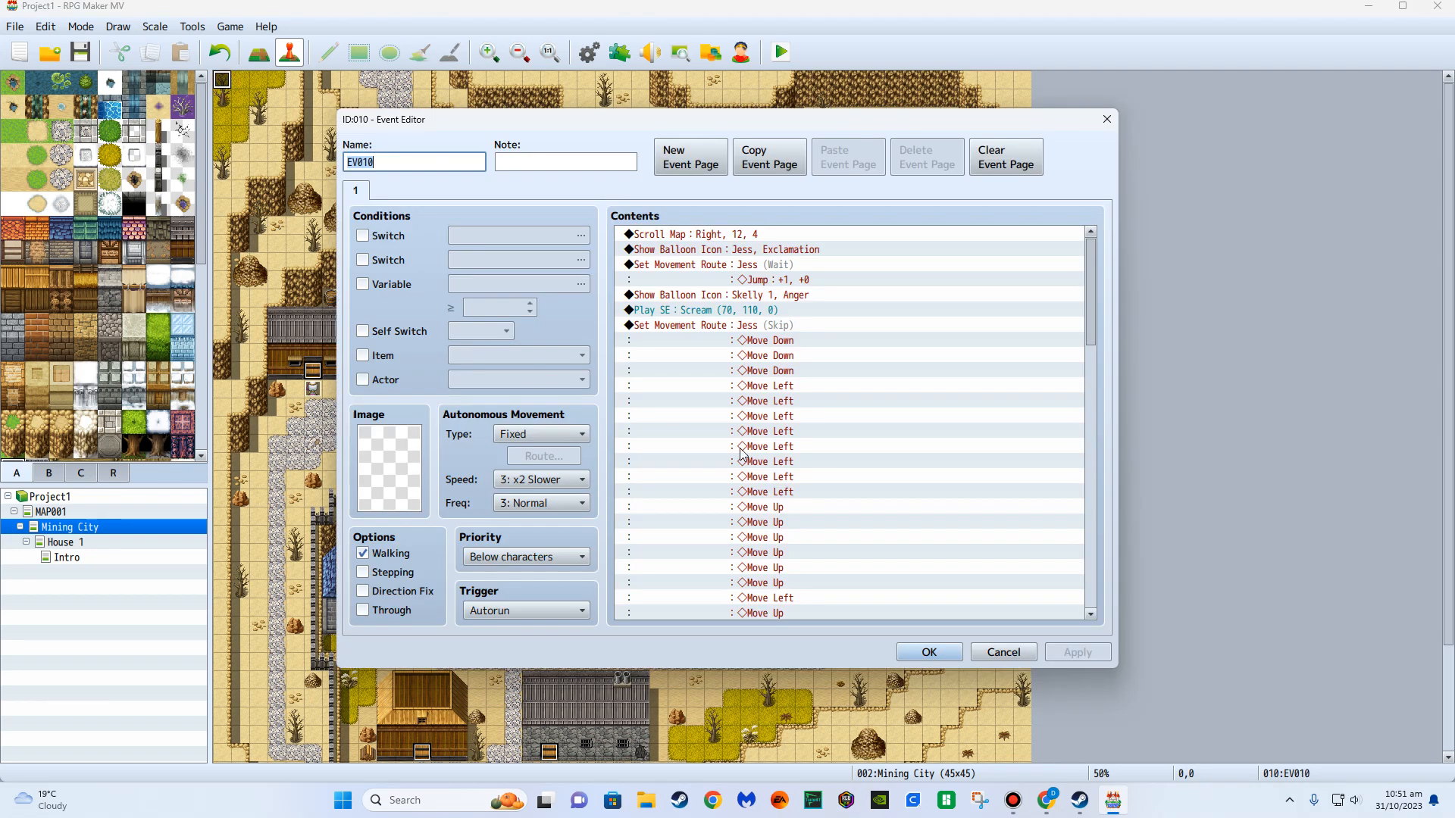
pyautogui.scroll(-2, 1072, 326)
pyautogui.scroll(-10, 1071, 443)
pyautogui.doubleClick(708, 612)
pyautogui.click(704, 194)
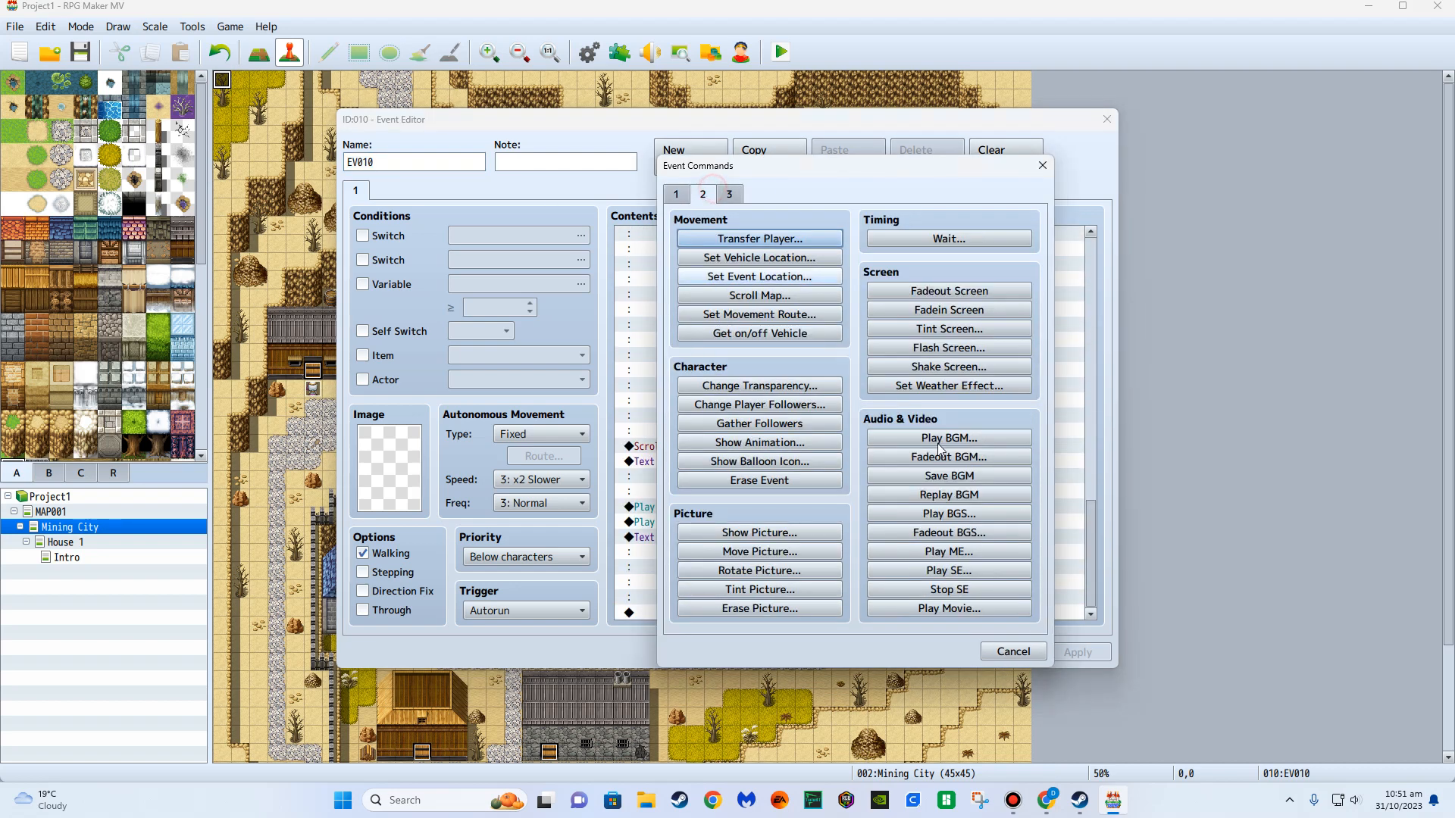
pyautogui.click(949, 570)
pyautogui.moveTo(877, 292); pyautogui.dragTo(781, 518)
pyautogui.scroll(7, 780, 517)
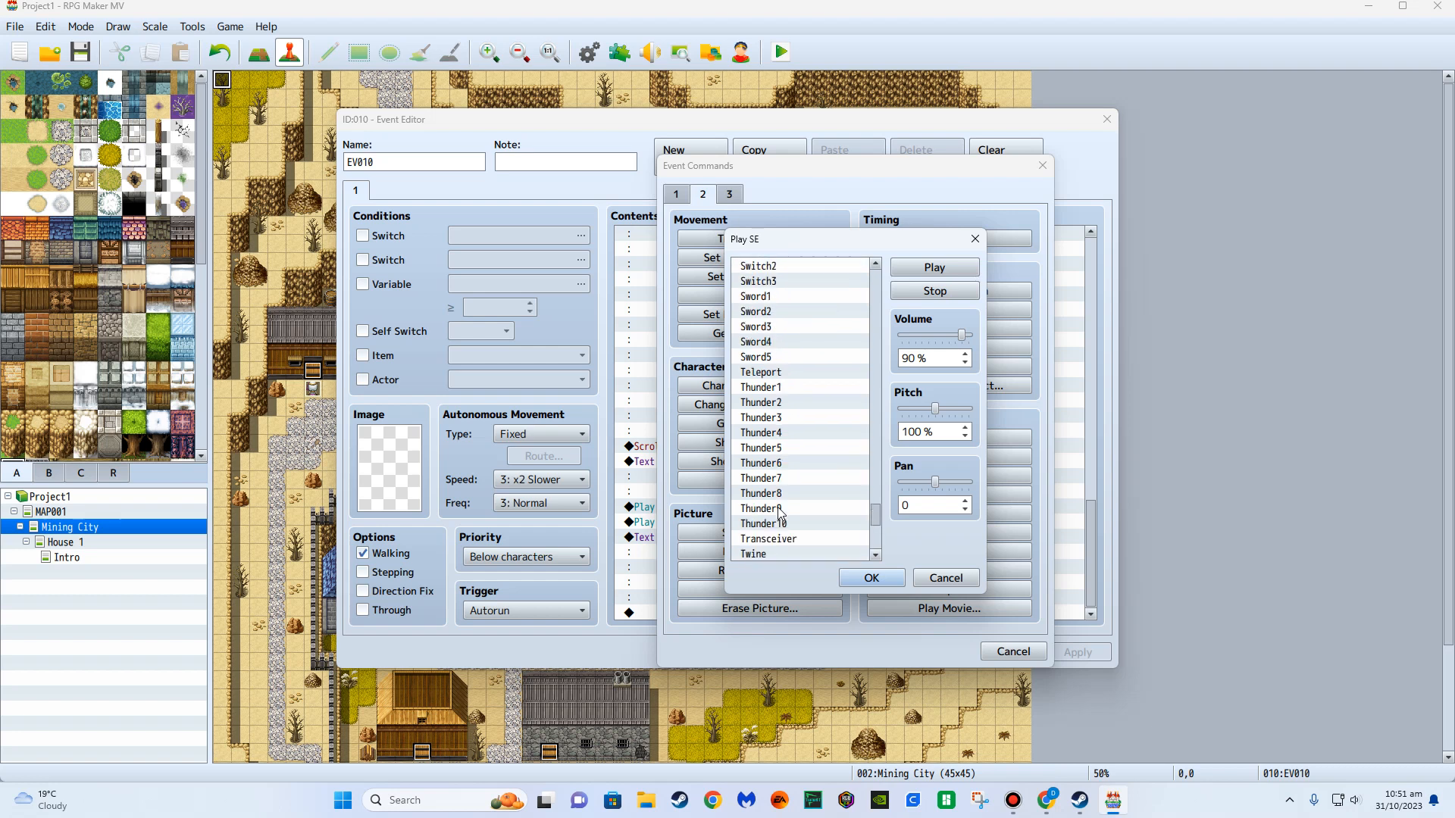
pyautogui.scroll(7, 779, 513)
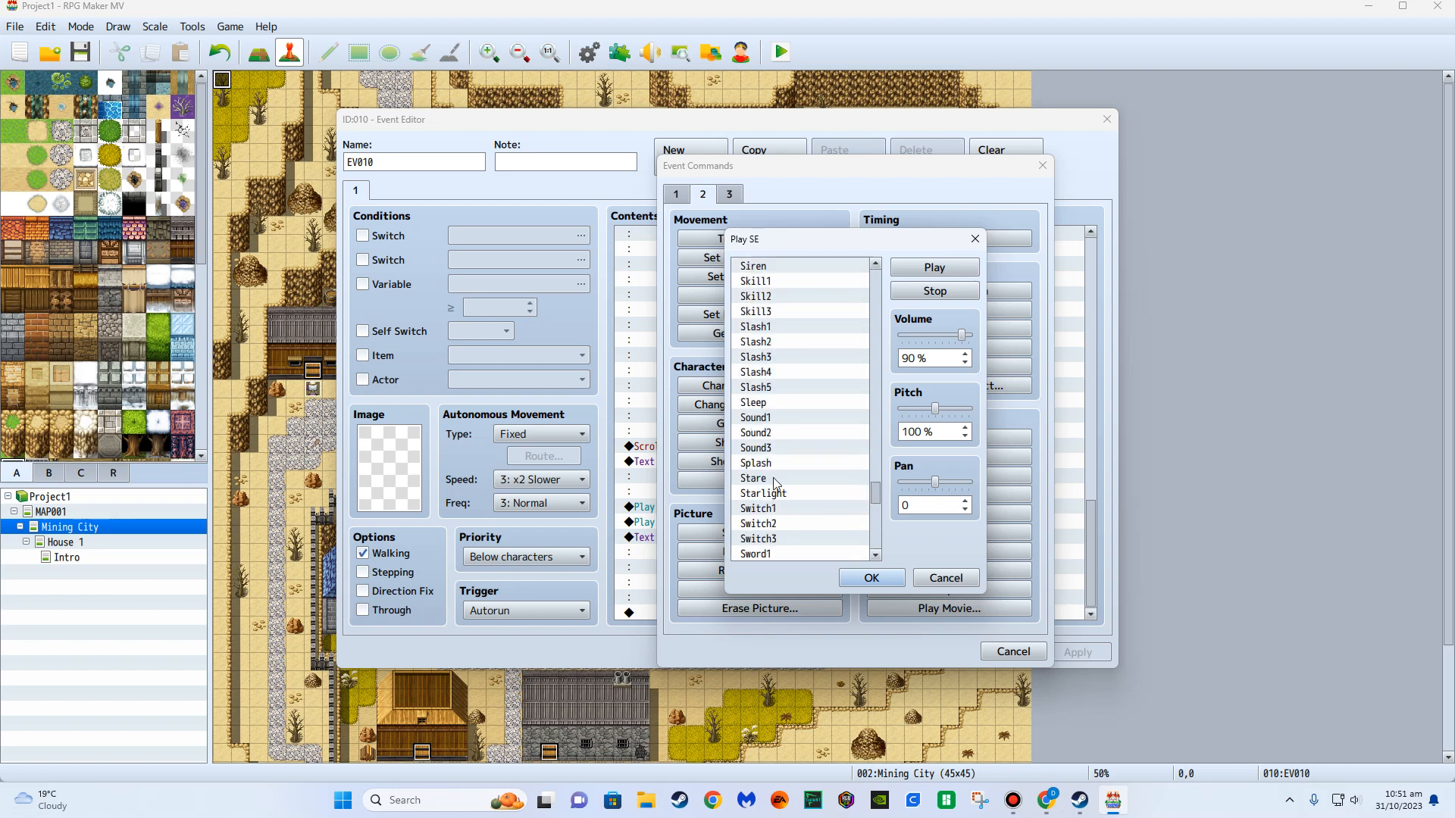
pyautogui.scroll(3, 776, 482)
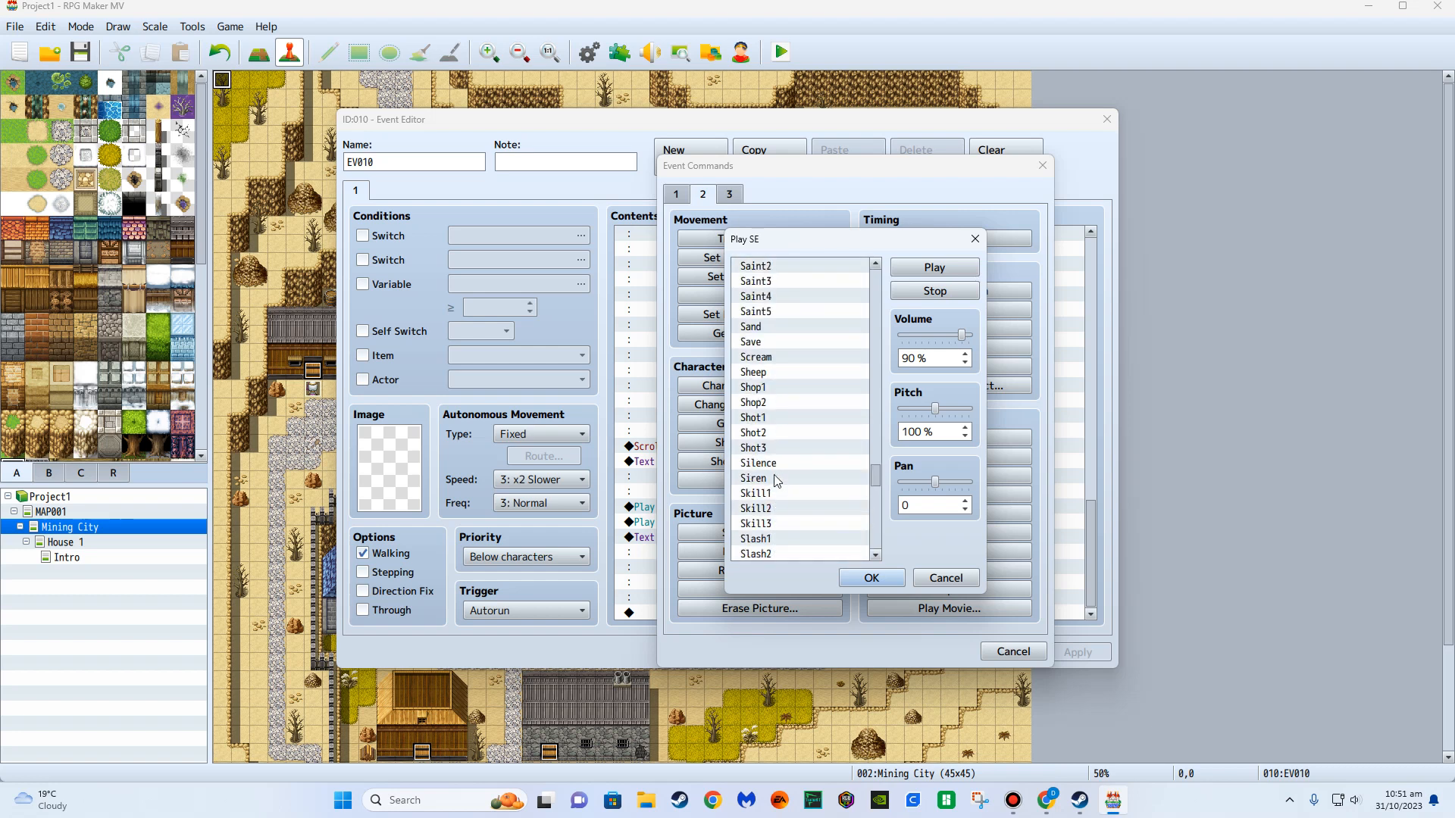
pyautogui.scroll(4, 775, 482)
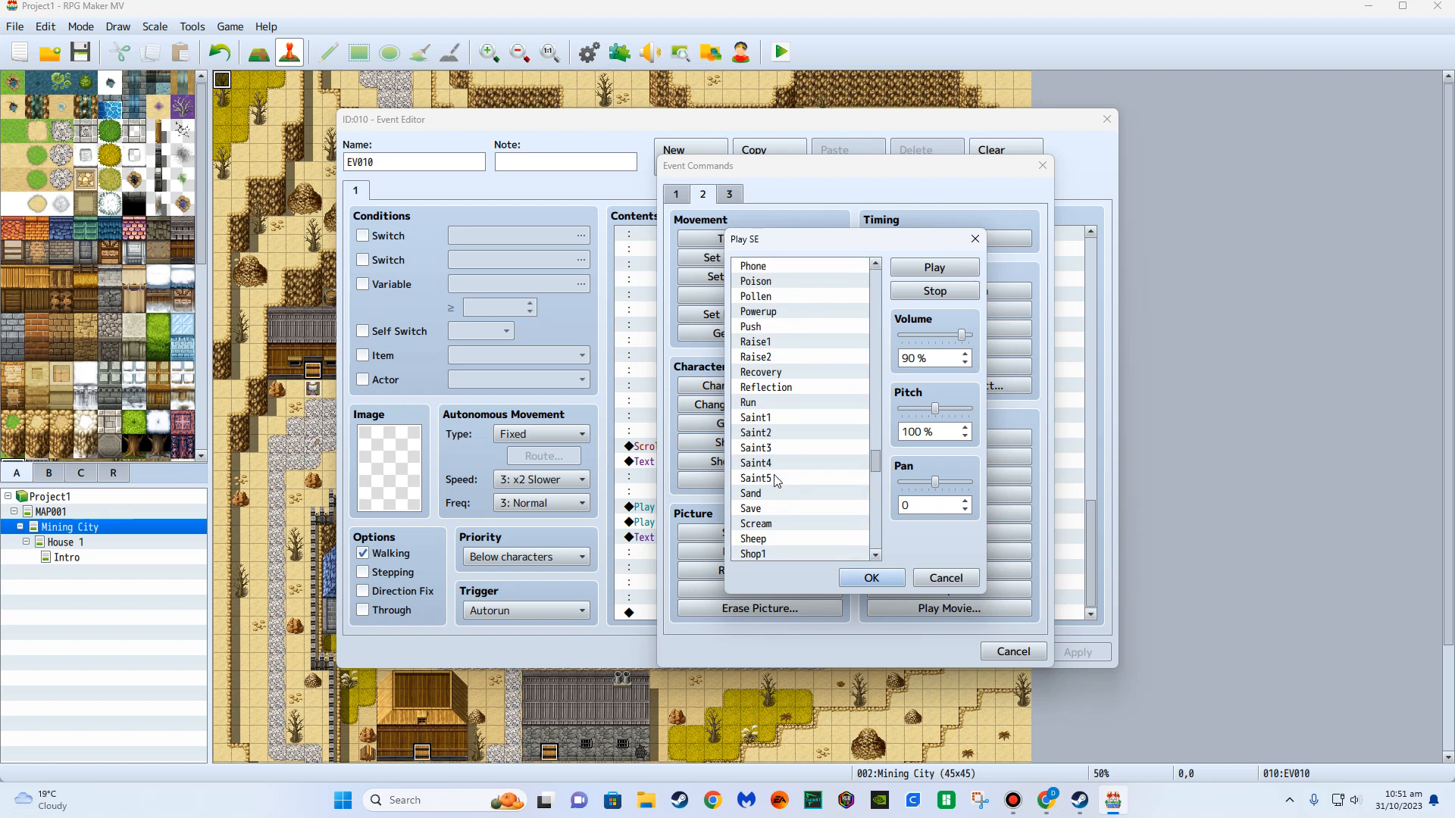
pyautogui.scroll(1, 776, 482)
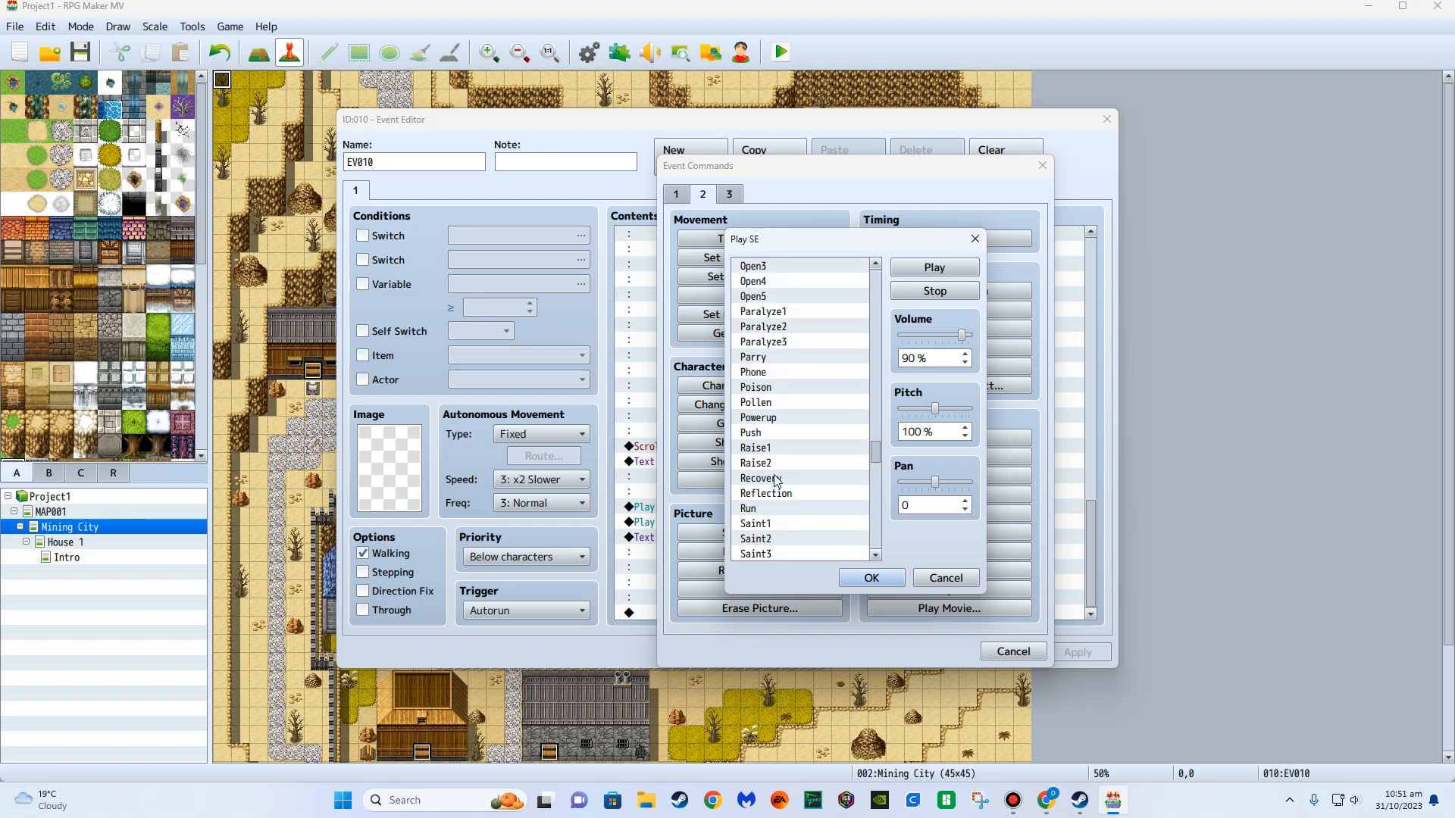
pyautogui.scroll(2, 776, 482)
pyautogui.rightClick(776, 481)
# Preview the sound effects Open1 to Open5 to compare how they suit a breaking door lock.
pyautogui.click(777, 325)
pyautogui.click(778, 312)
pyautogui.click(919, 269)
pyautogui.click(803, 326)
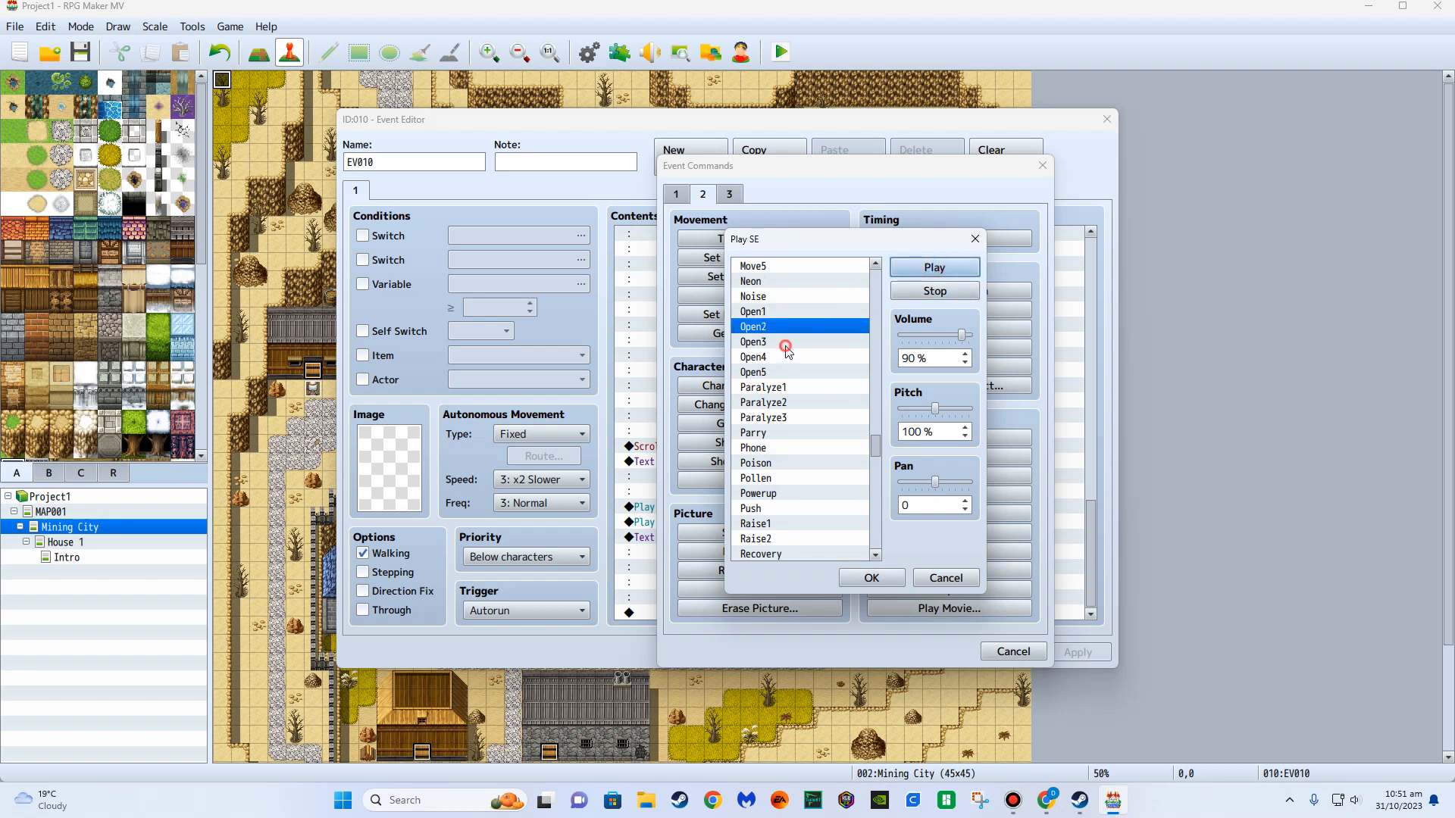
pyautogui.click(785, 347)
pyautogui.click(931, 268)
pyautogui.click(794, 355)
pyautogui.click(906, 270)
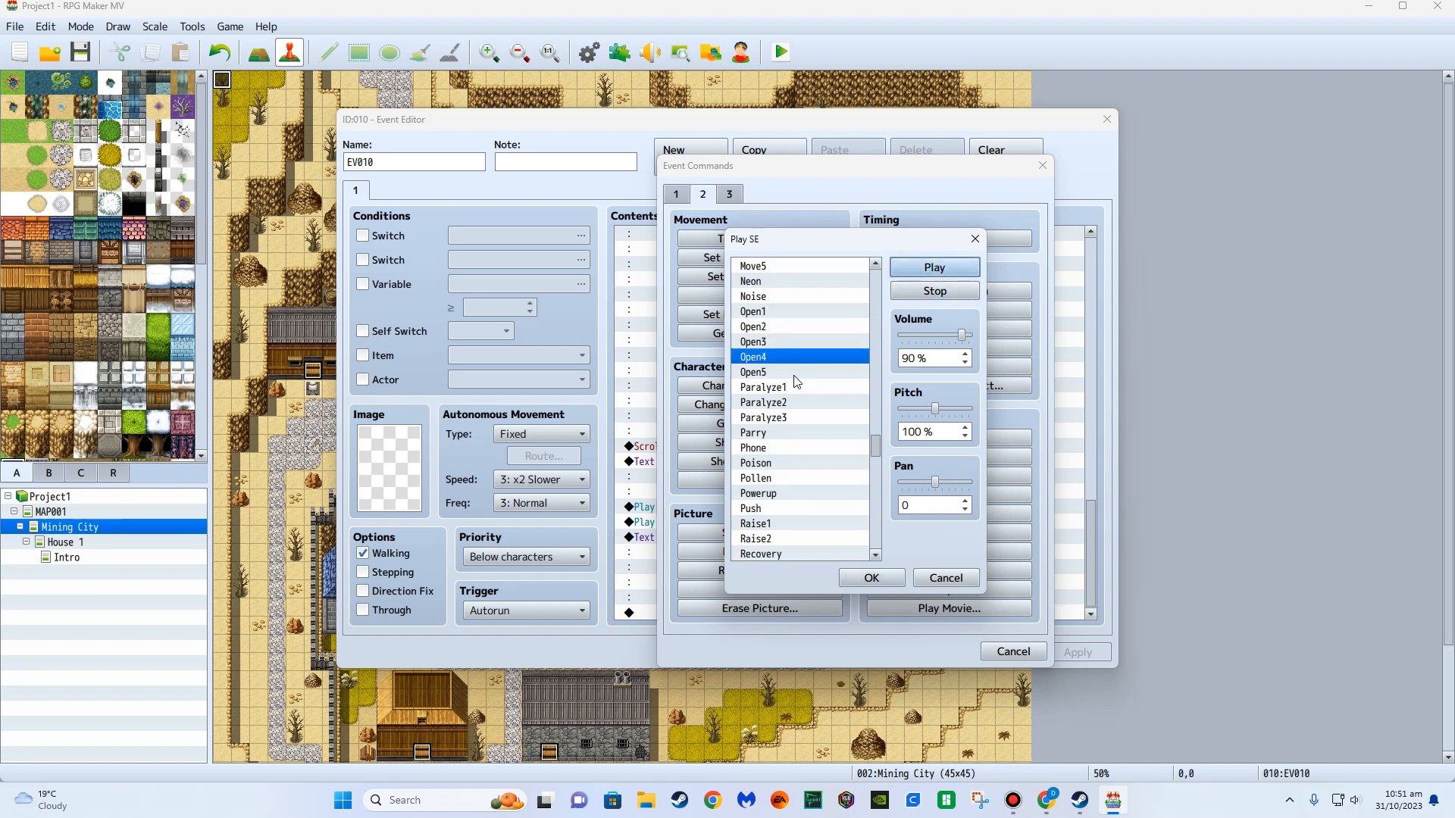
pyautogui.click(794, 375)
pyautogui.click(921, 270)
pyautogui.click(768, 312)
pyautogui.click(923, 270)
pyautogui.click(791, 327)
pyautogui.click(917, 270)
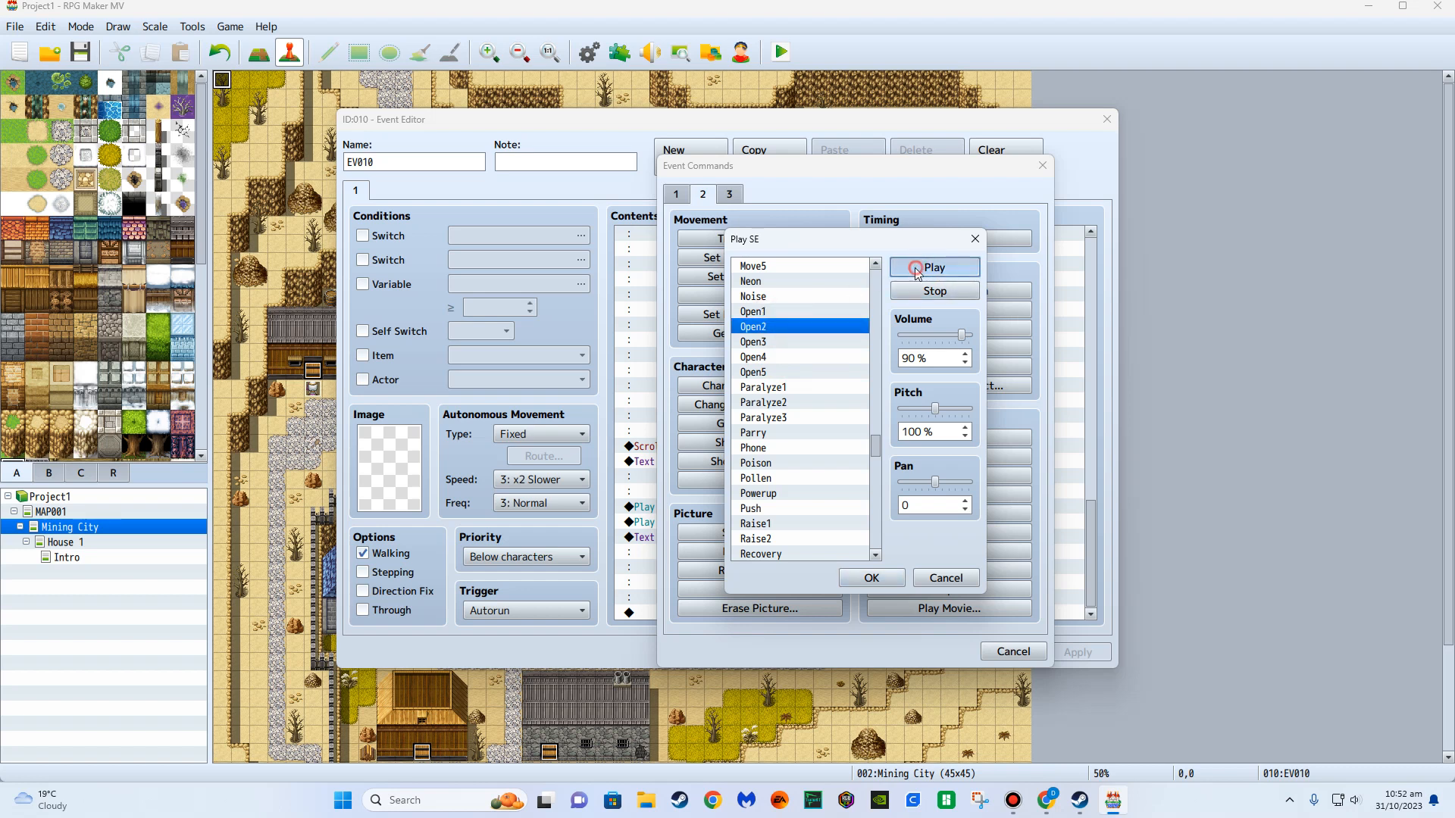
# Add the Open1 sound effect at 90% volume, 100% pitch and 0 pan to the event.
pyautogui.click(792, 311)
pyautogui.click(918, 269)
pyautogui.click(789, 311)
pyautogui.click(876, 265)
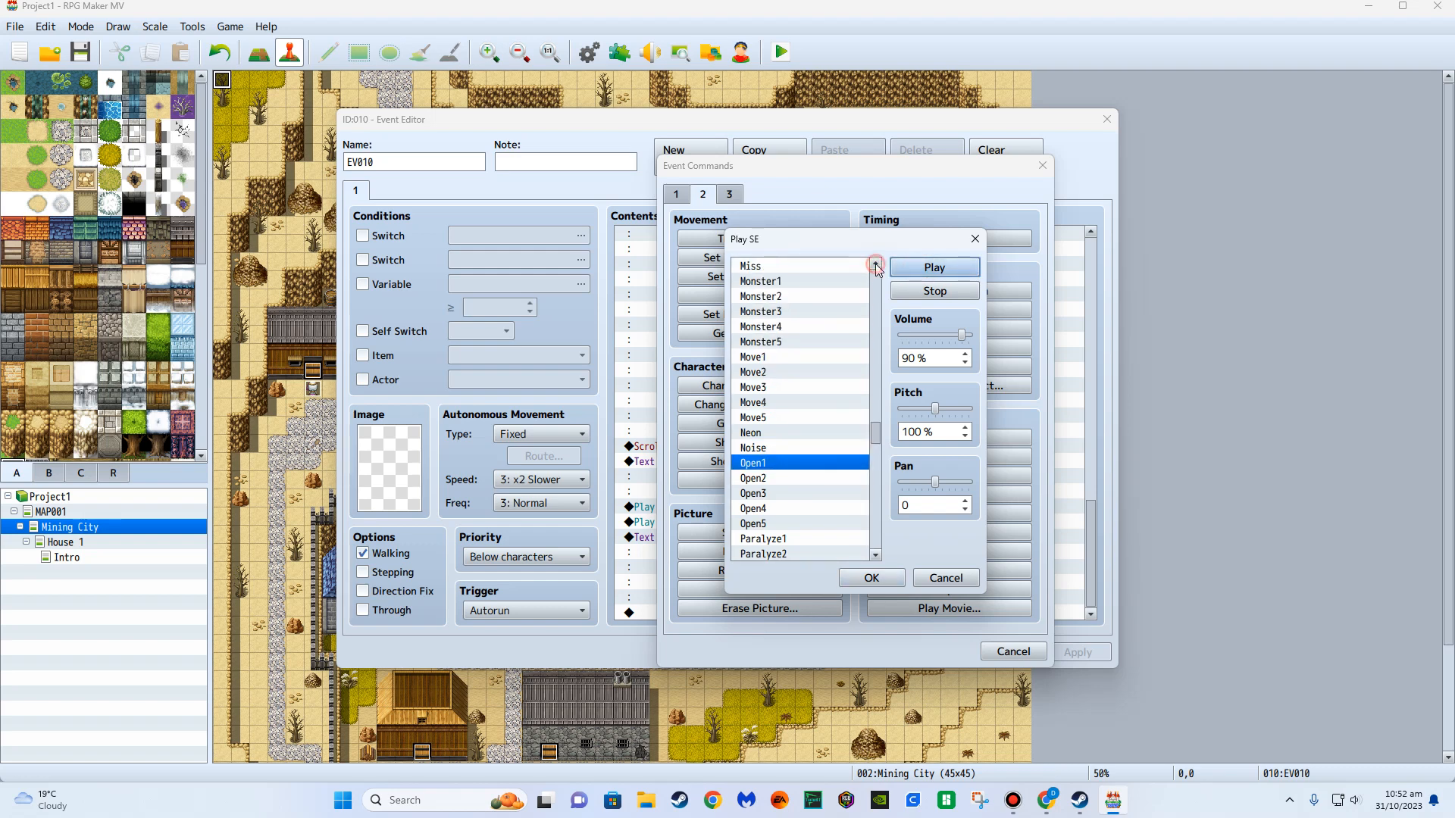
pyautogui.click(871, 577)
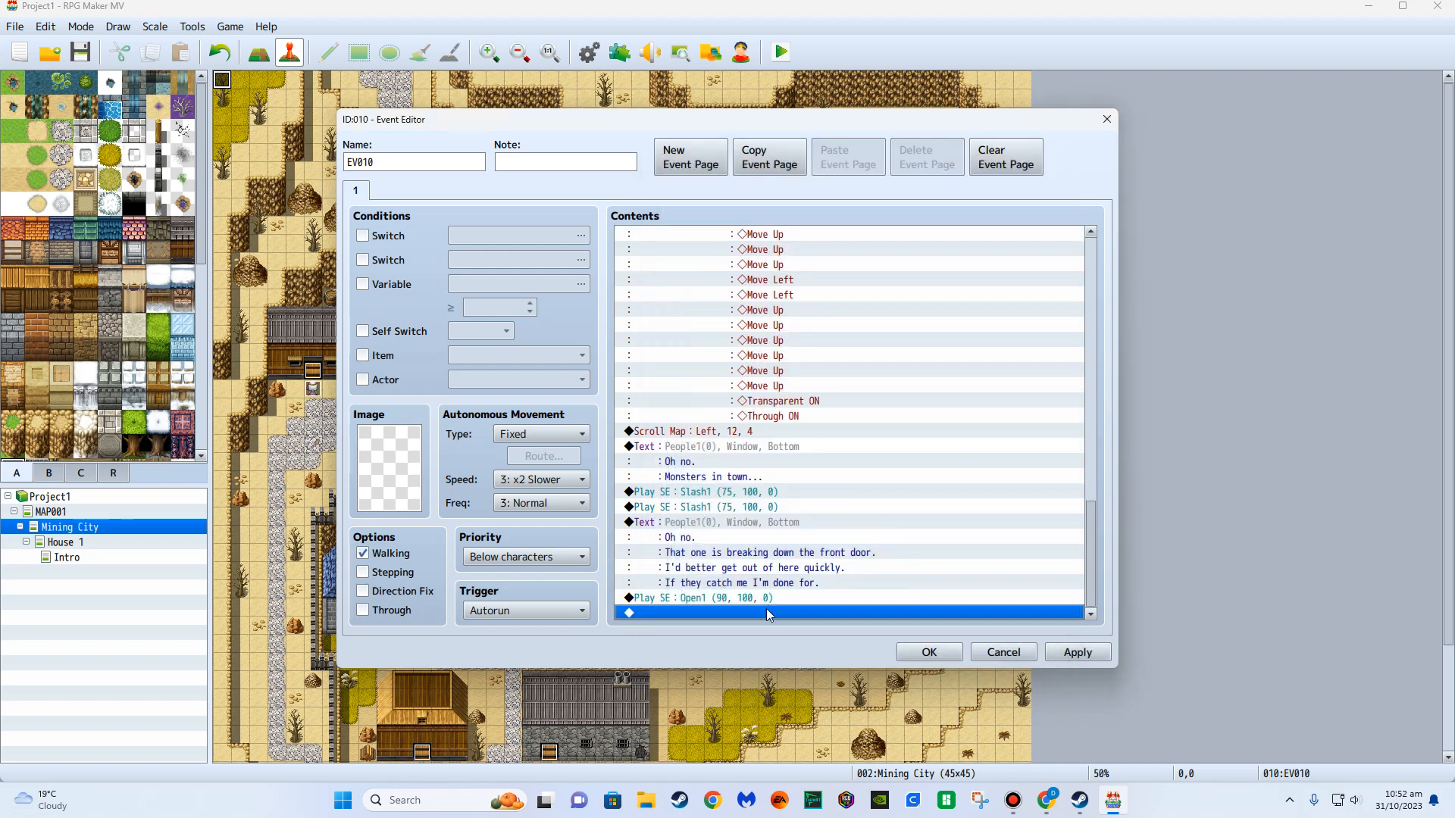
# Add a text message with the People1(0) face reading "That sounded like the lock broke...".
pyautogui.doubleClick(786, 615)
pyautogui.click(676, 194)
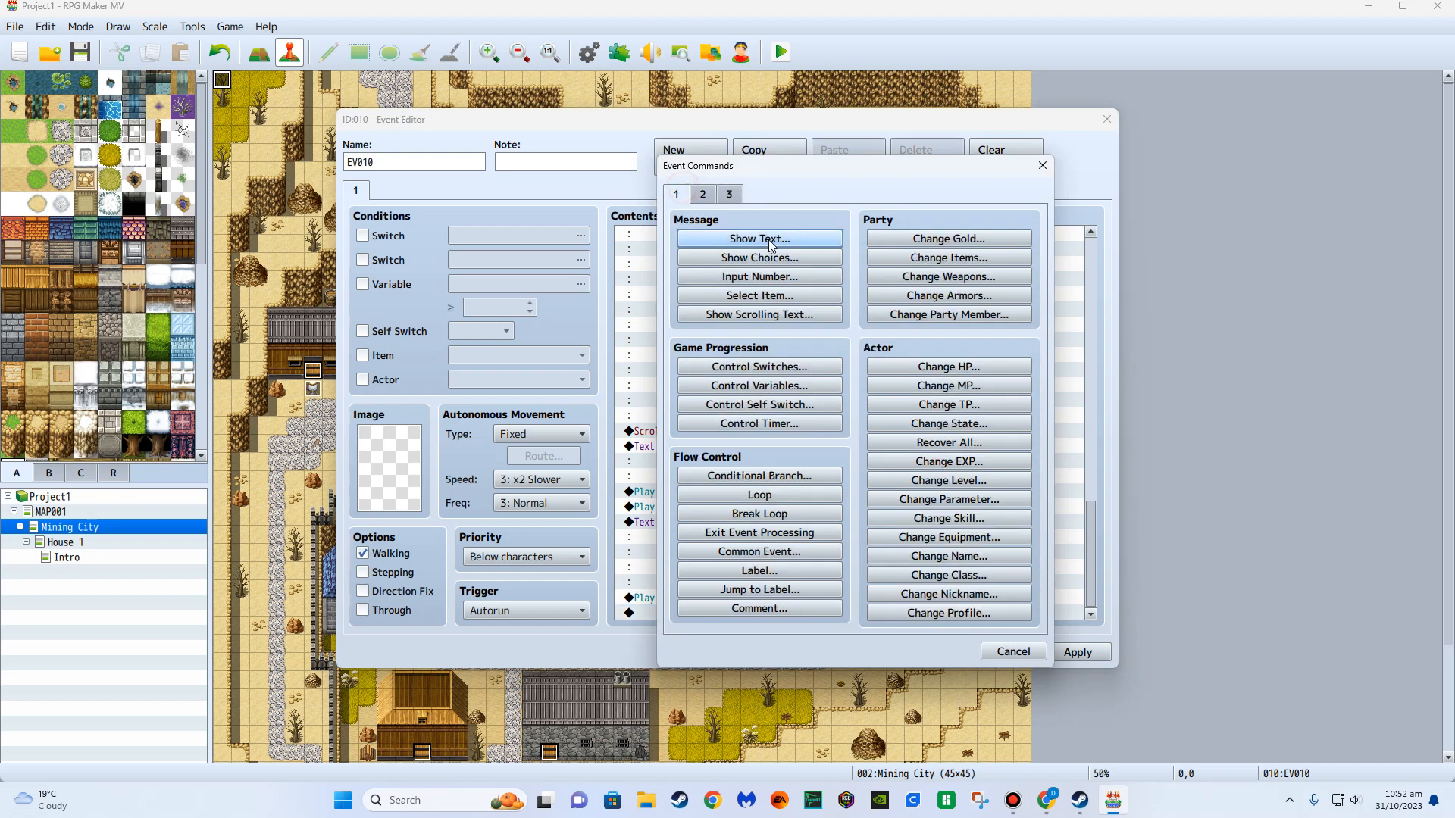
pyautogui.click(759, 239)
pyautogui.click(853, 399)
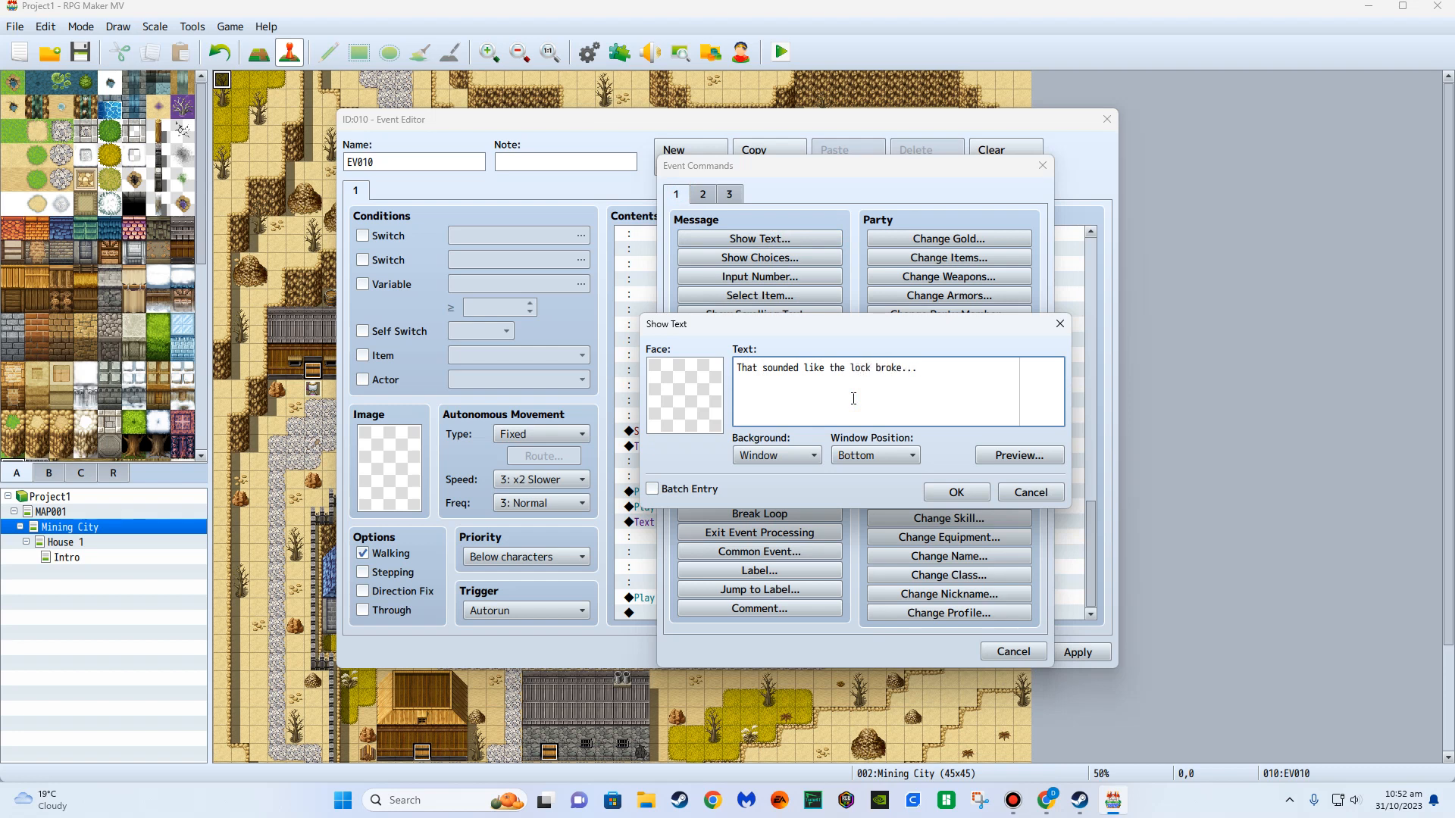
pyautogui.doubleClick(699, 391)
pyautogui.click(650, 371)
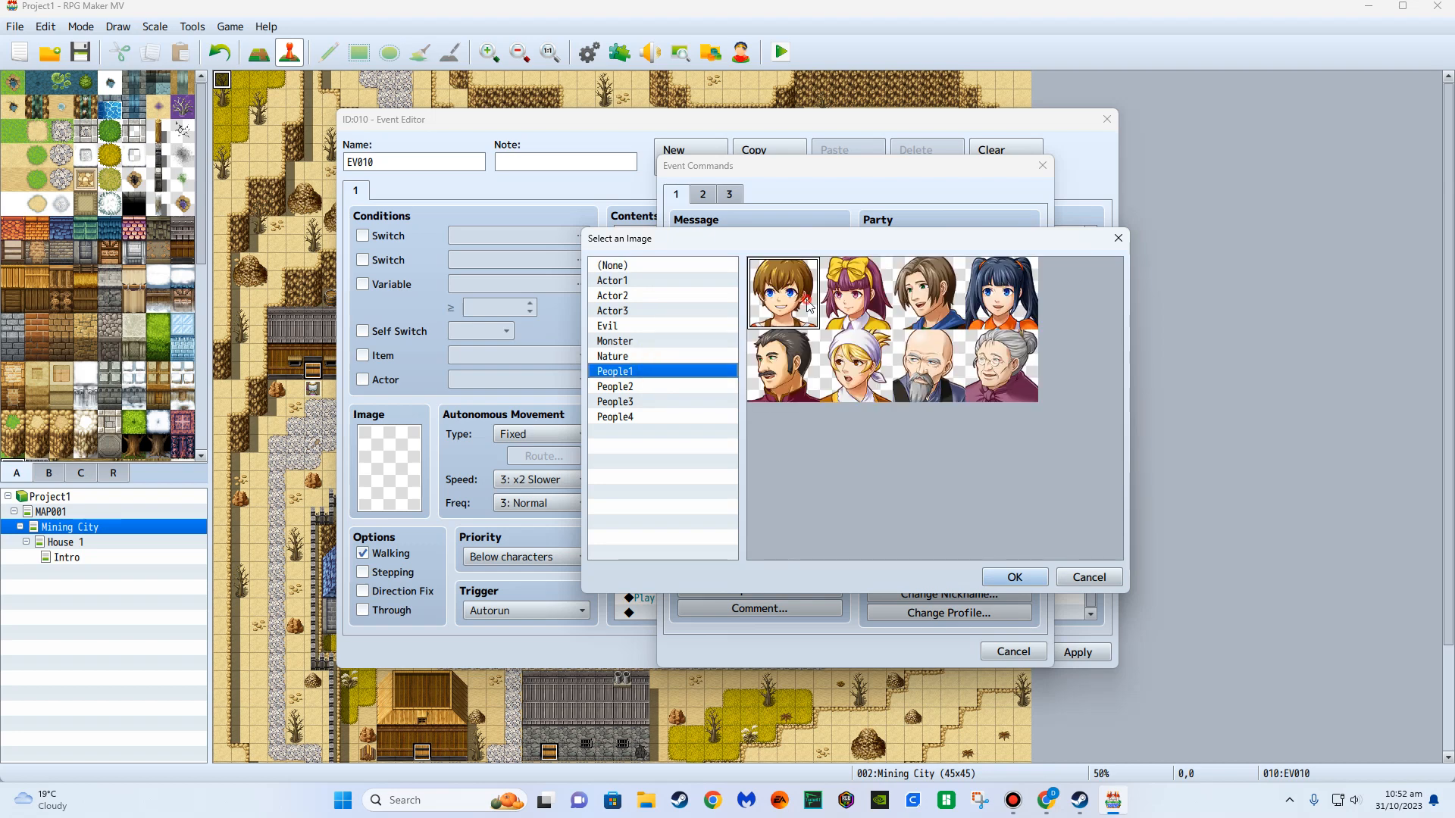
pyautogui.doubleClick(806, 303)
pyautogui.click(956, 492)
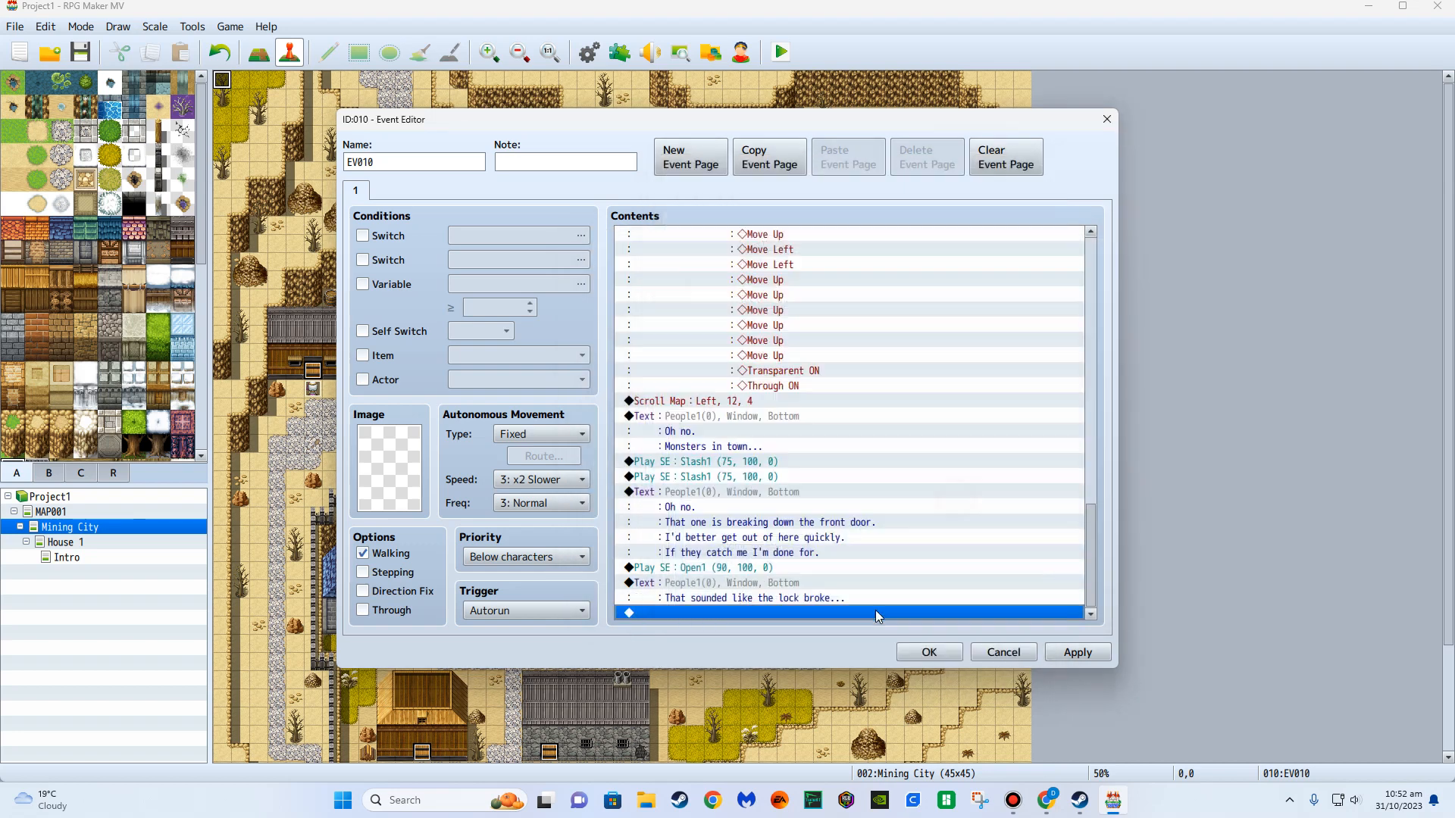
# Add a Fadeout Screen command after the message about the broken lock.
pyautogui.doubleClick(813, 614)
pyautogui.click(703, 193)
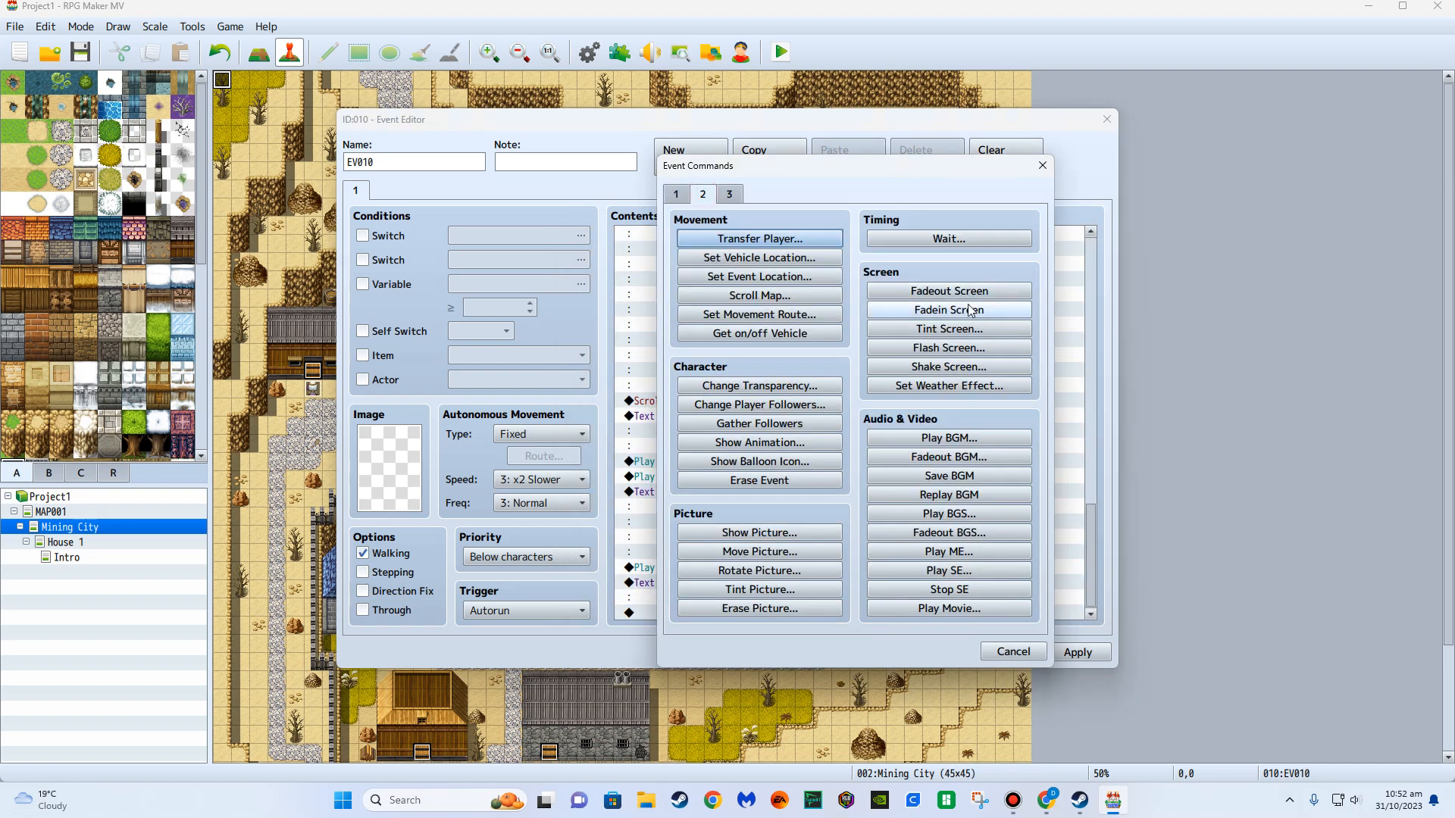
pyautogui.click(949, 310)
# Add a Change Actor Images command giving actor 0001 the People1(0) character sprite alongside the People1(0) face.
pyautogui.doubleClick(719, 615)
pyautogui.click(677, 194)
pyautogui.click(704, 195)
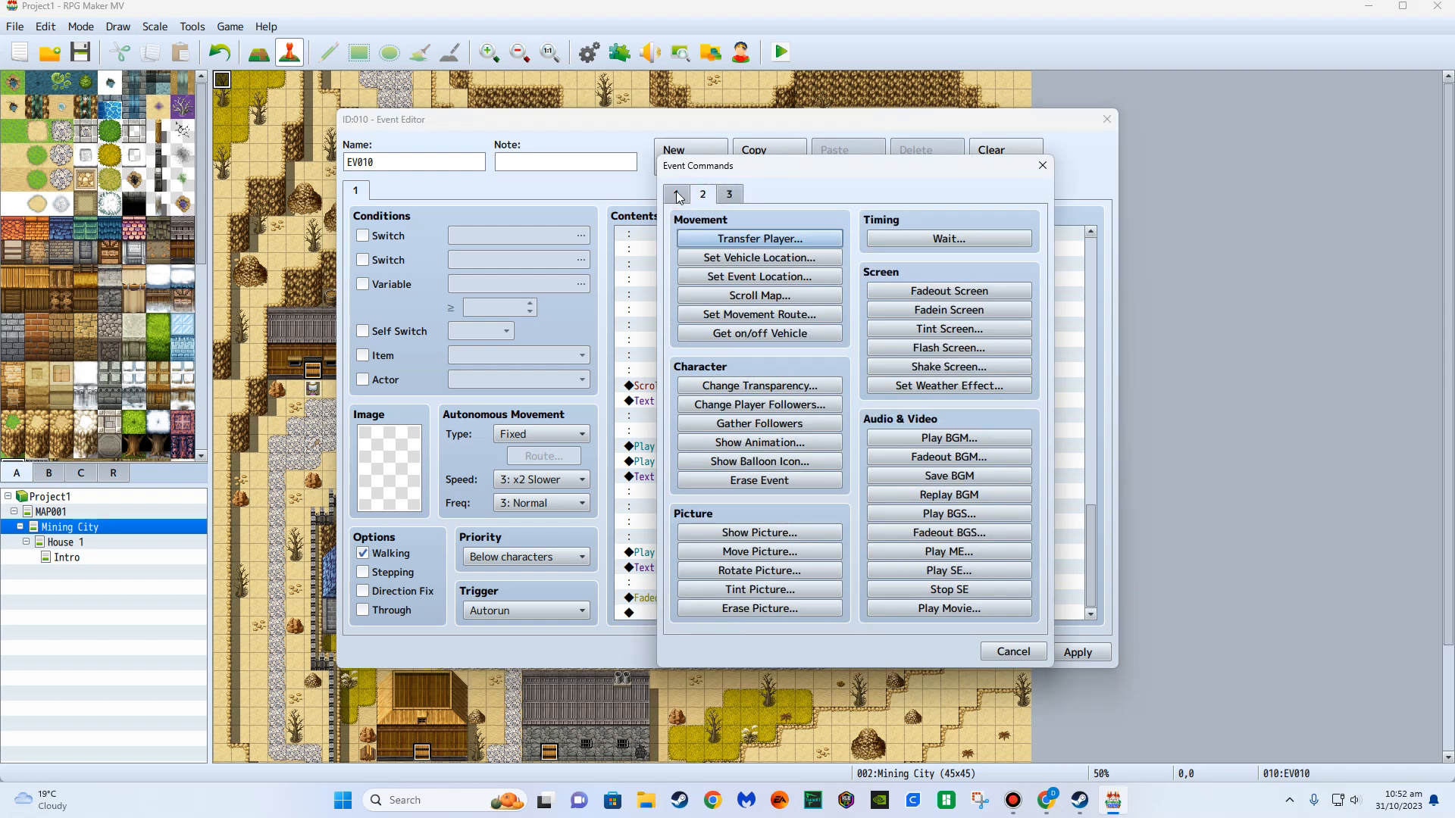
pyautogui.click(729, 196)
pyautogui.click(759, 576)
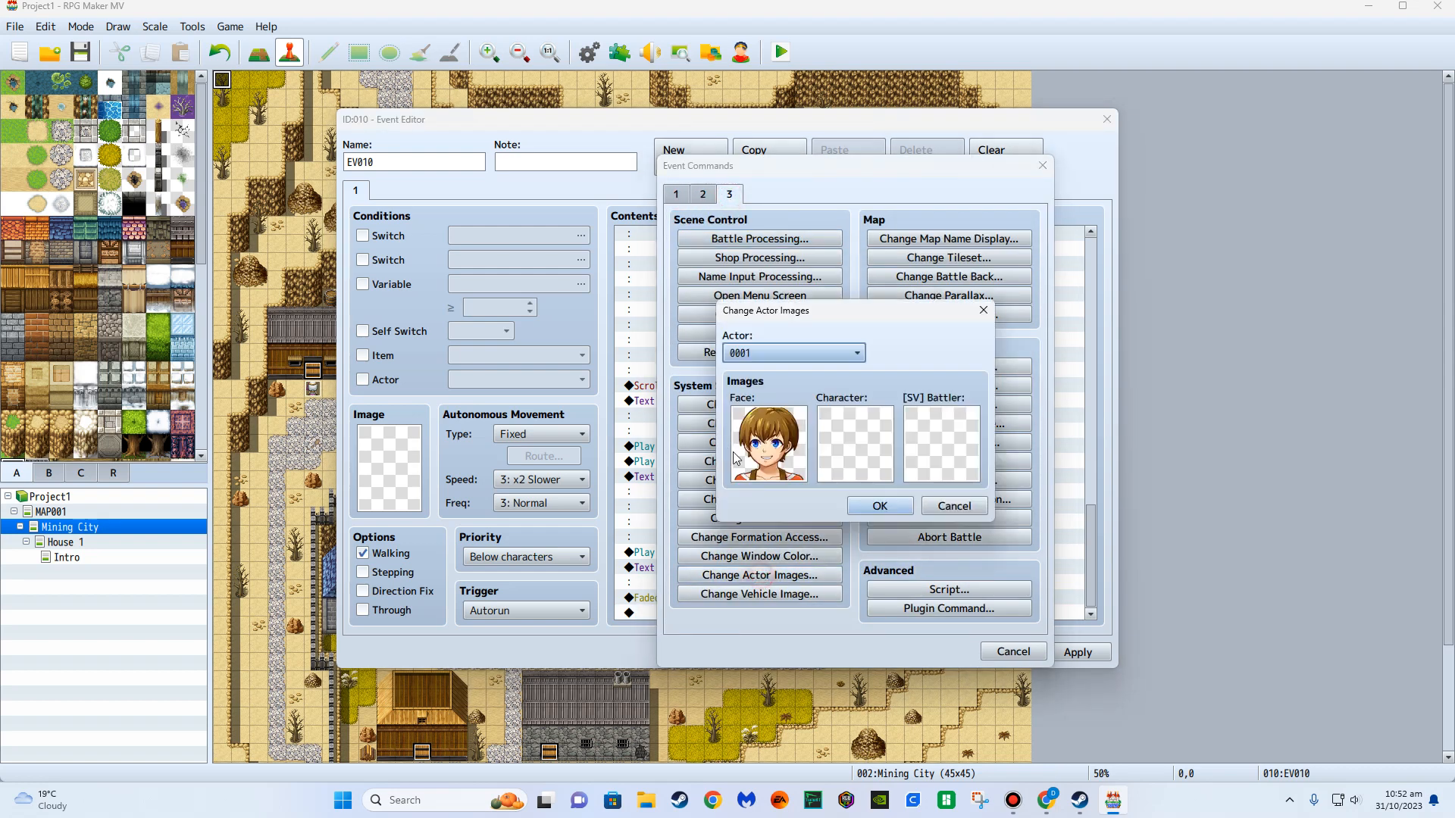
pyautogui.doubleClick(856, 443)
pyautogui.click(644, 418)
pyautogui.doubleClick(800, 305)
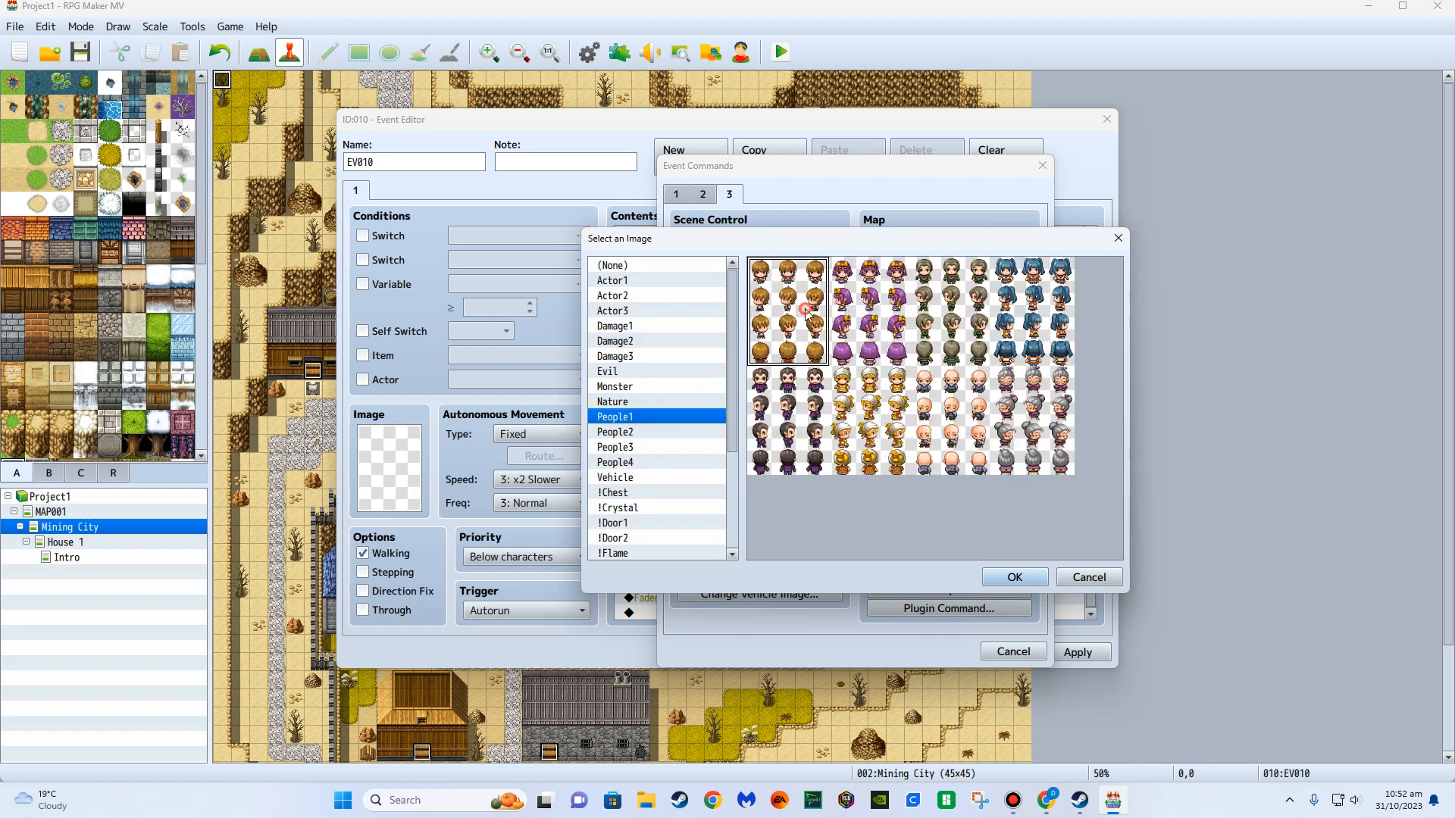
pyautogui.click(877, 504)
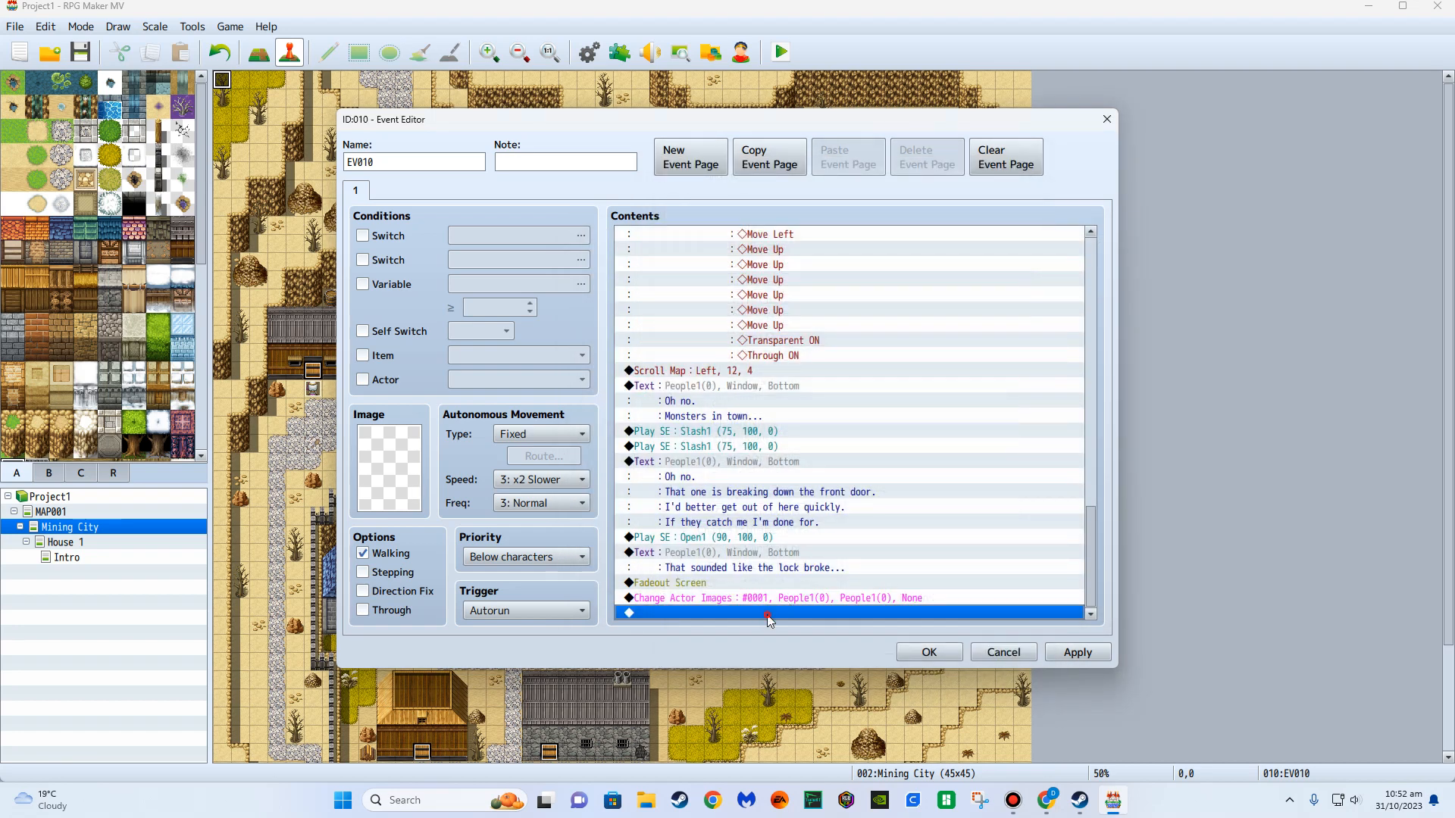
# Add a Transfer Player command after the actor image change, sending the player to House 1 (16,7).
pyautogui.doubleClick(769, 613)
pyautogui.click(676, 194)
pyautogui.click(704, 195)
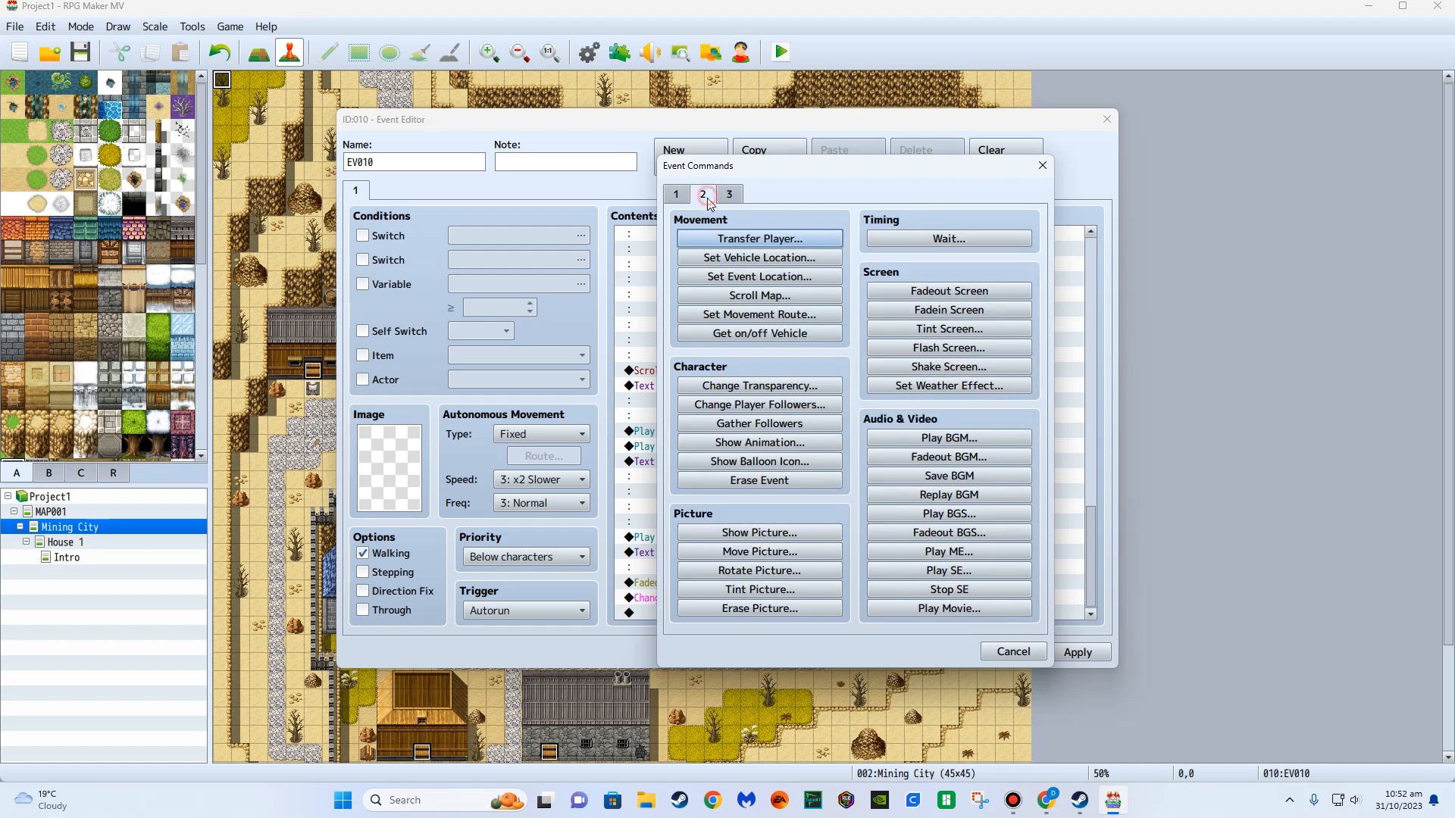
pyautogui.click(759, 238)
pyautogui.click(909, 362)
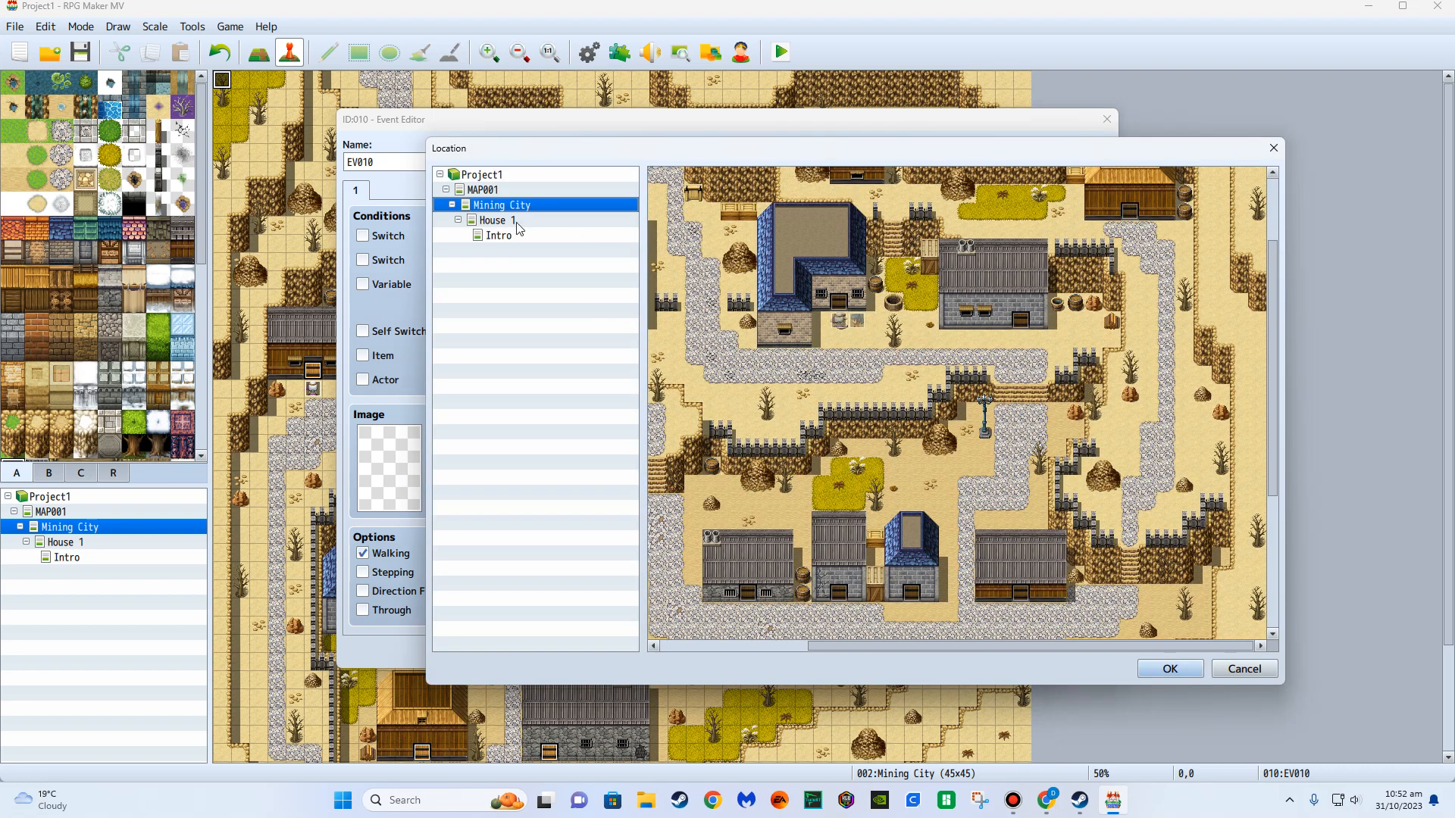
pyautogui.click(497, 219)
pyautogui.doubleClick(952, 330)
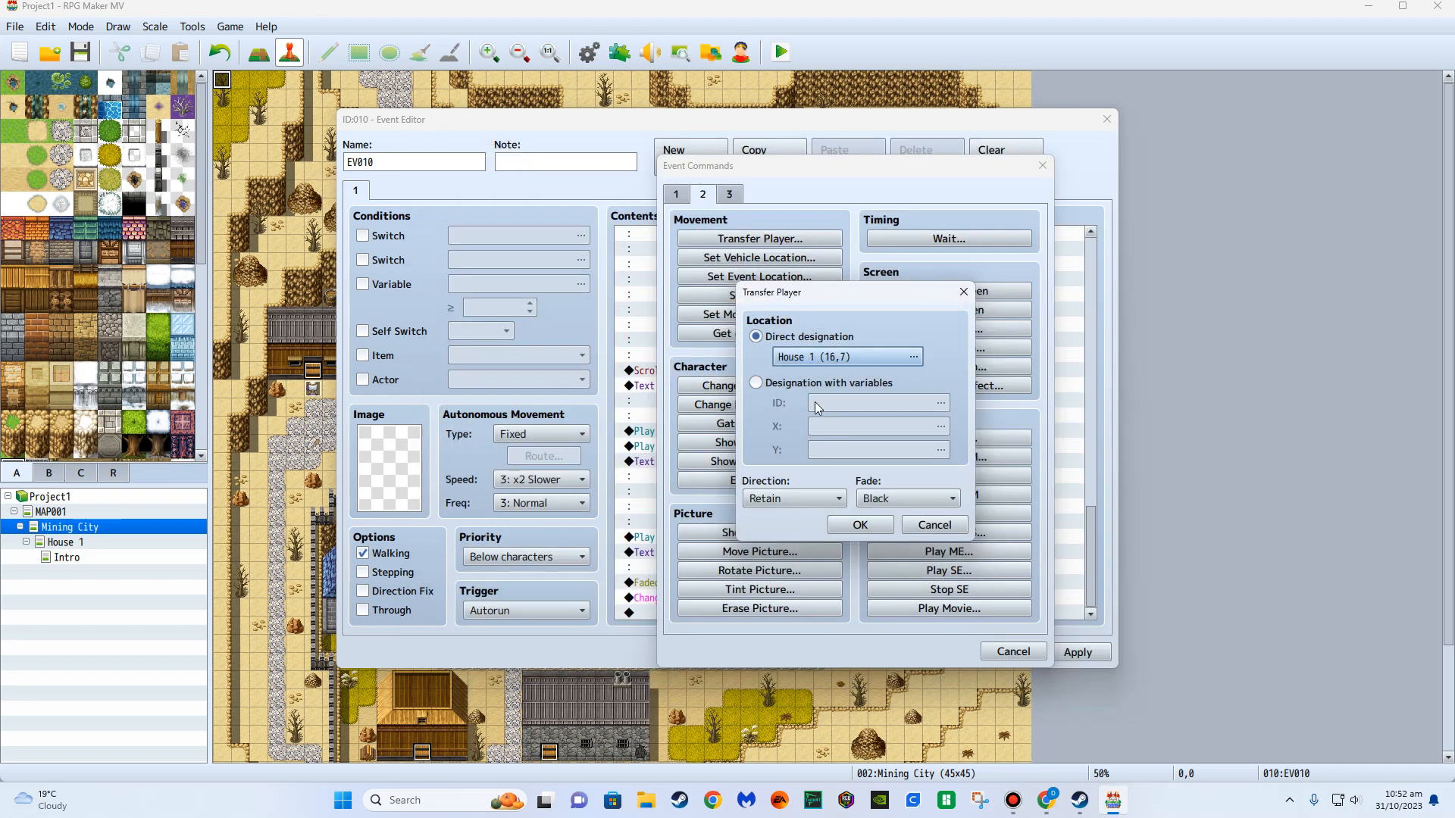
pyautogui.click(773, 499)
# Add a Fadein Screen command after the transfer to House 1.
pyautogui.doubleClick(729, 613)
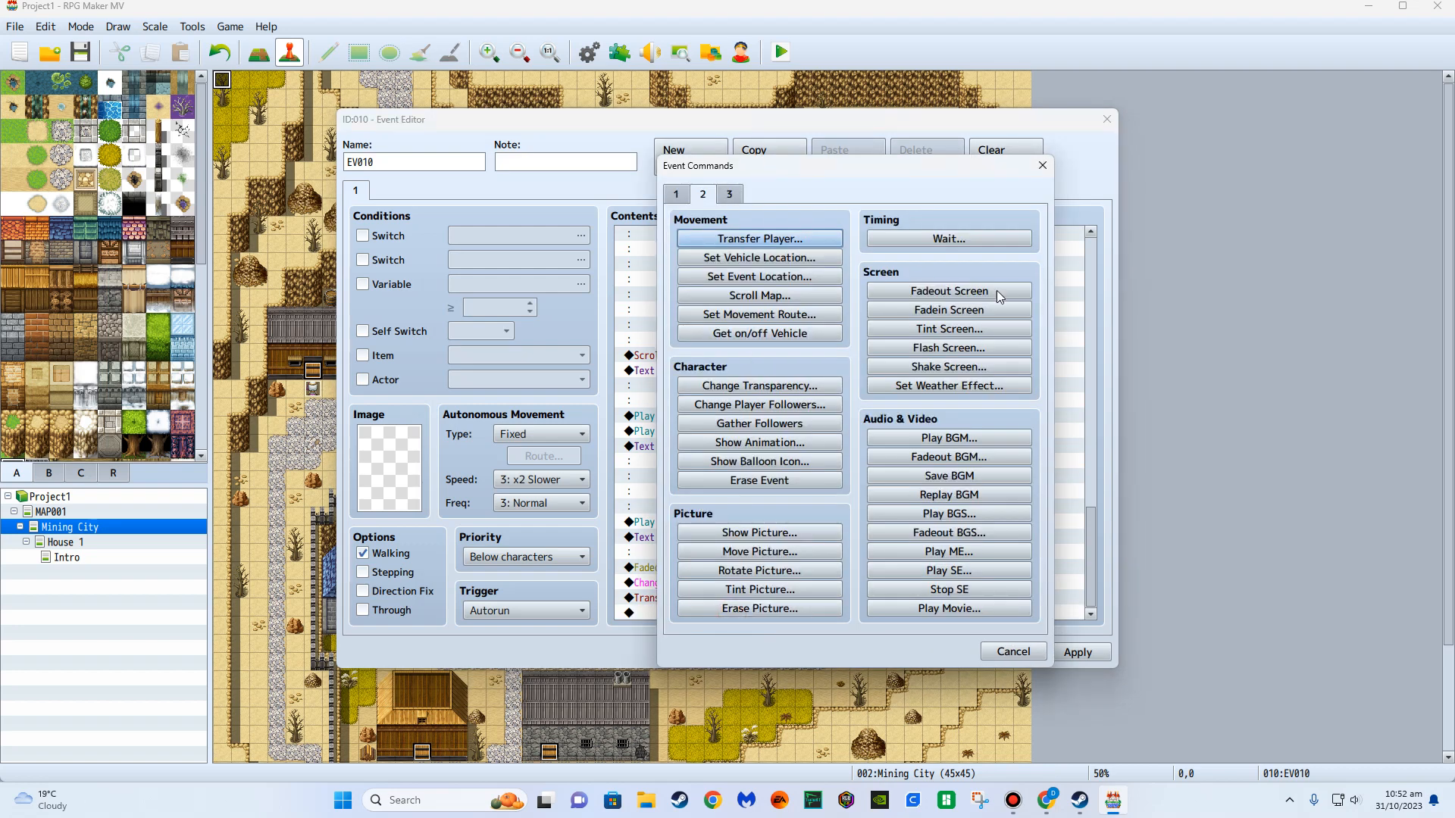
pyautogui.click(961, 312)
pyautogui.click(735, 599)
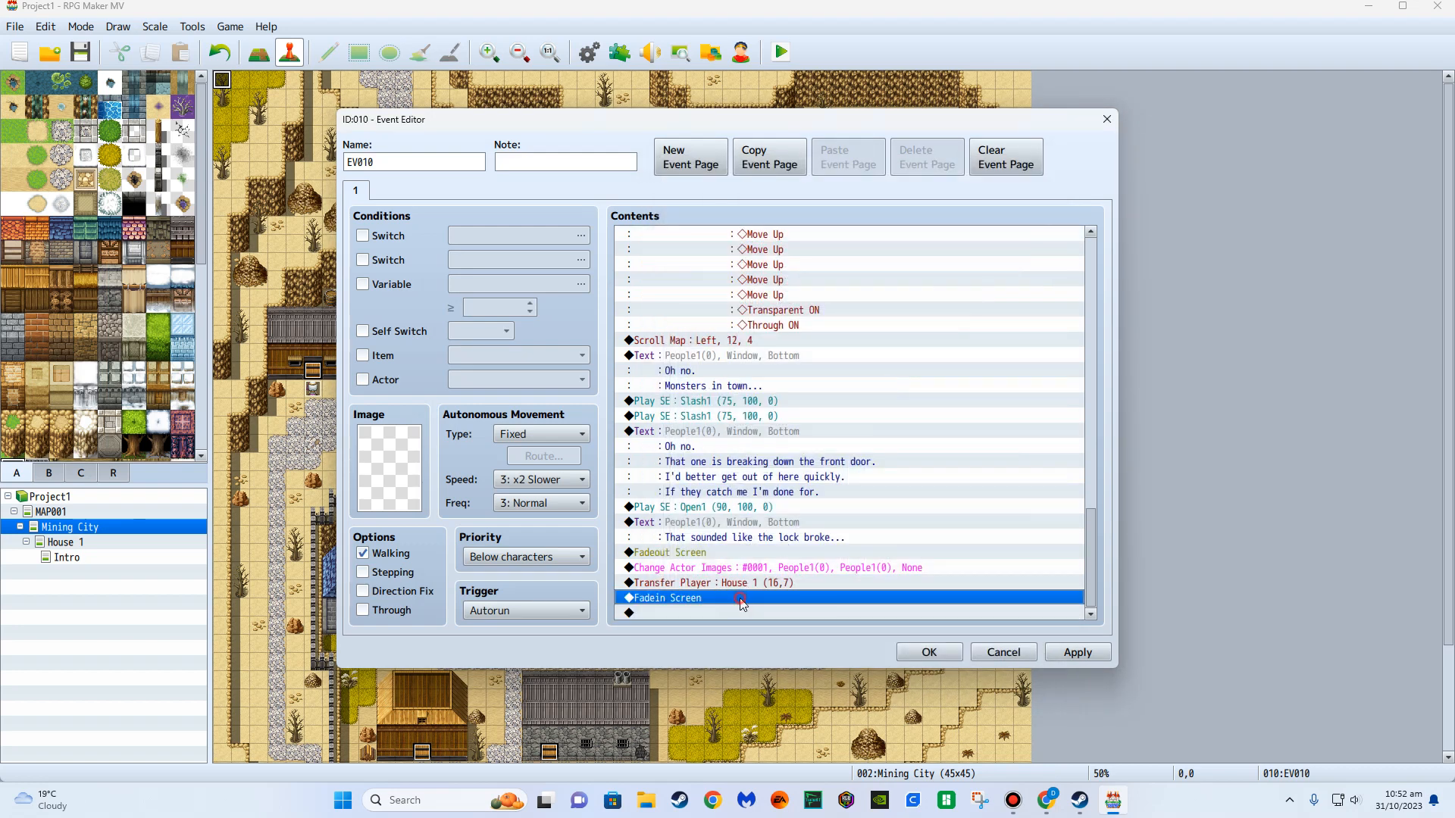
# Insert a Control Switches command before Change Actor Images that turns ON switch 0001, named Intro Finished.
pyautogui.click(760, 577)
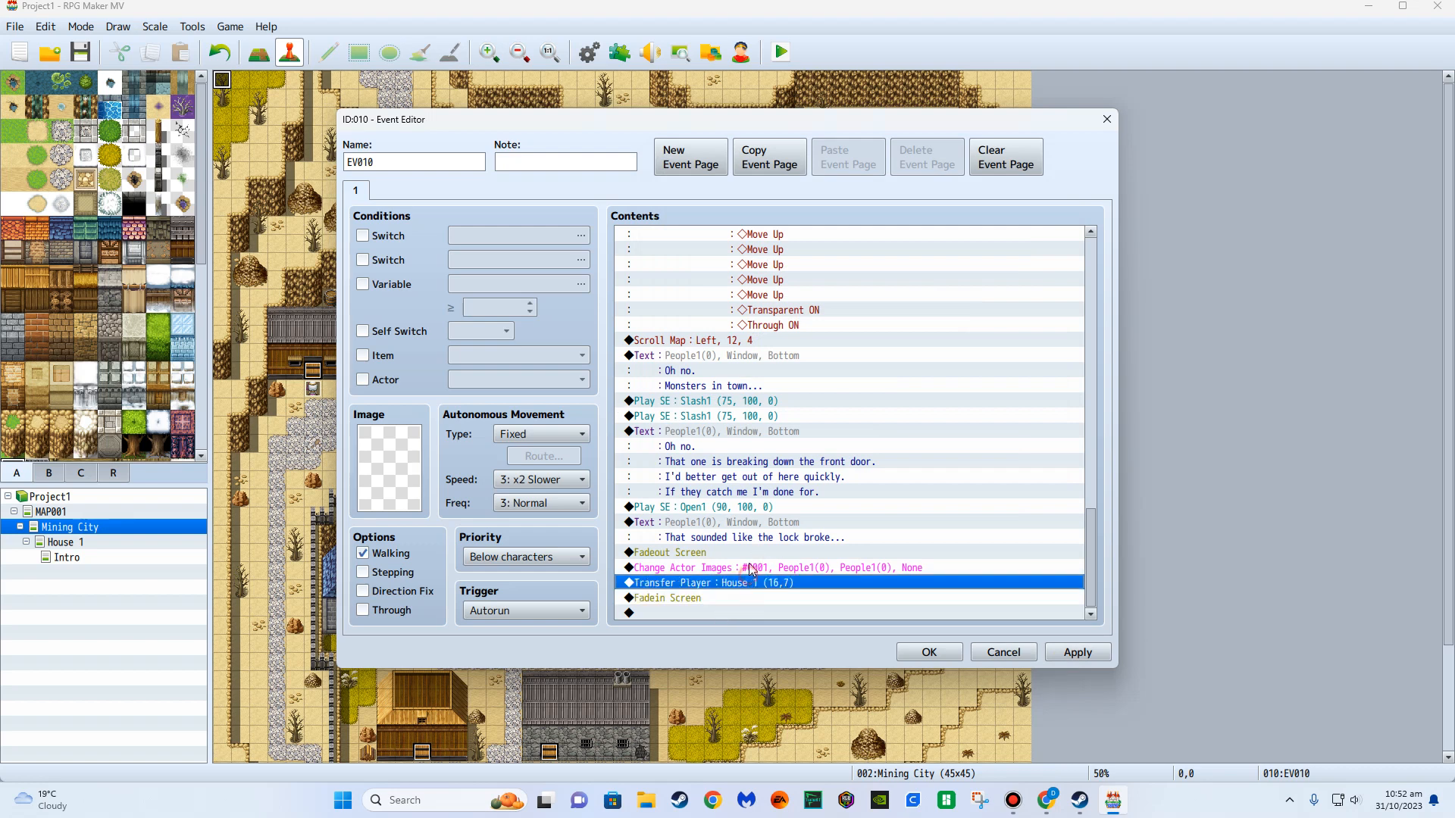
pyautogui.click(749, 563)
pyautogui.rightClick(728, 568)
pyautogui.click(766, 575)
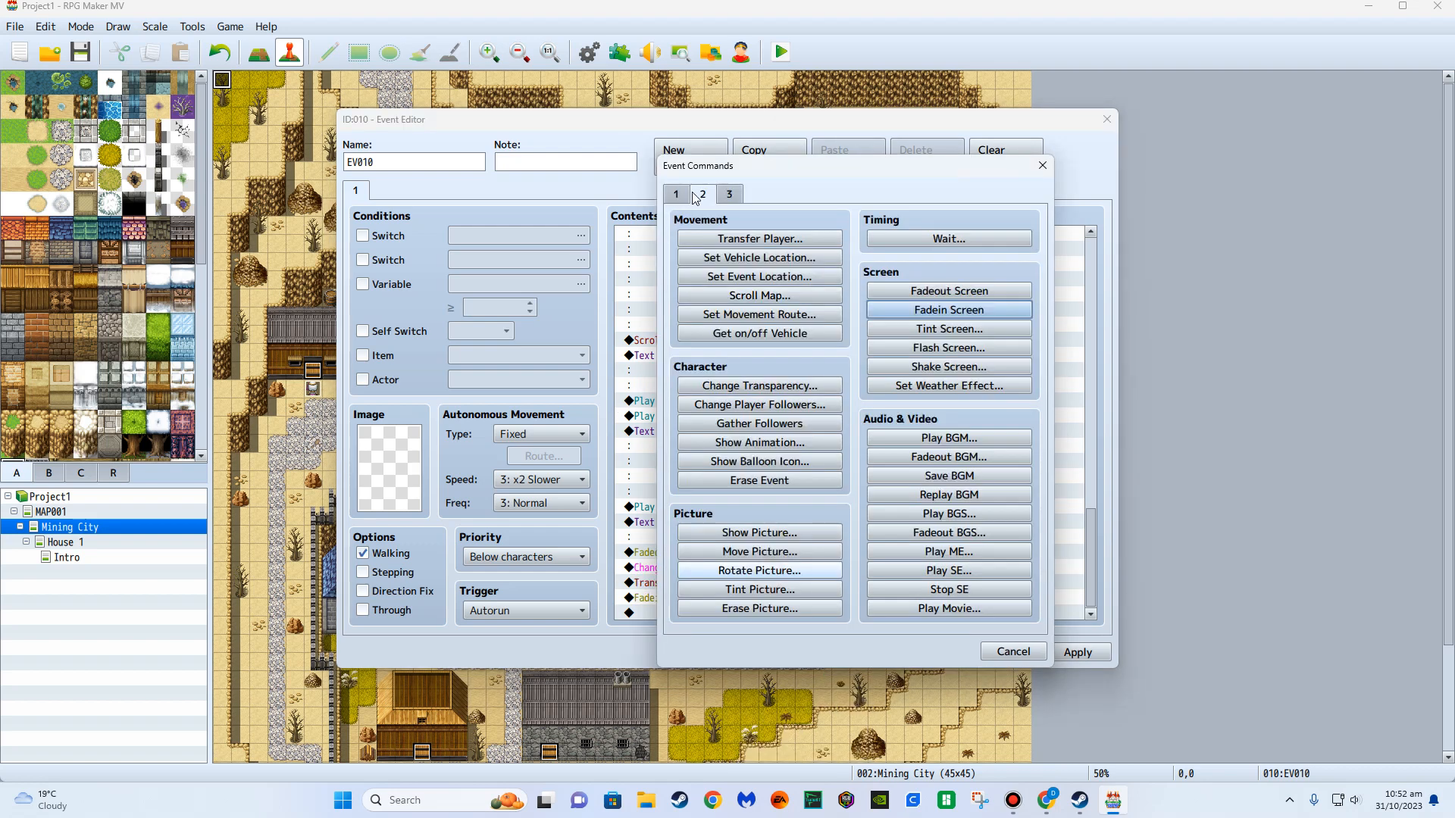
pyautogui.click(678, 195)
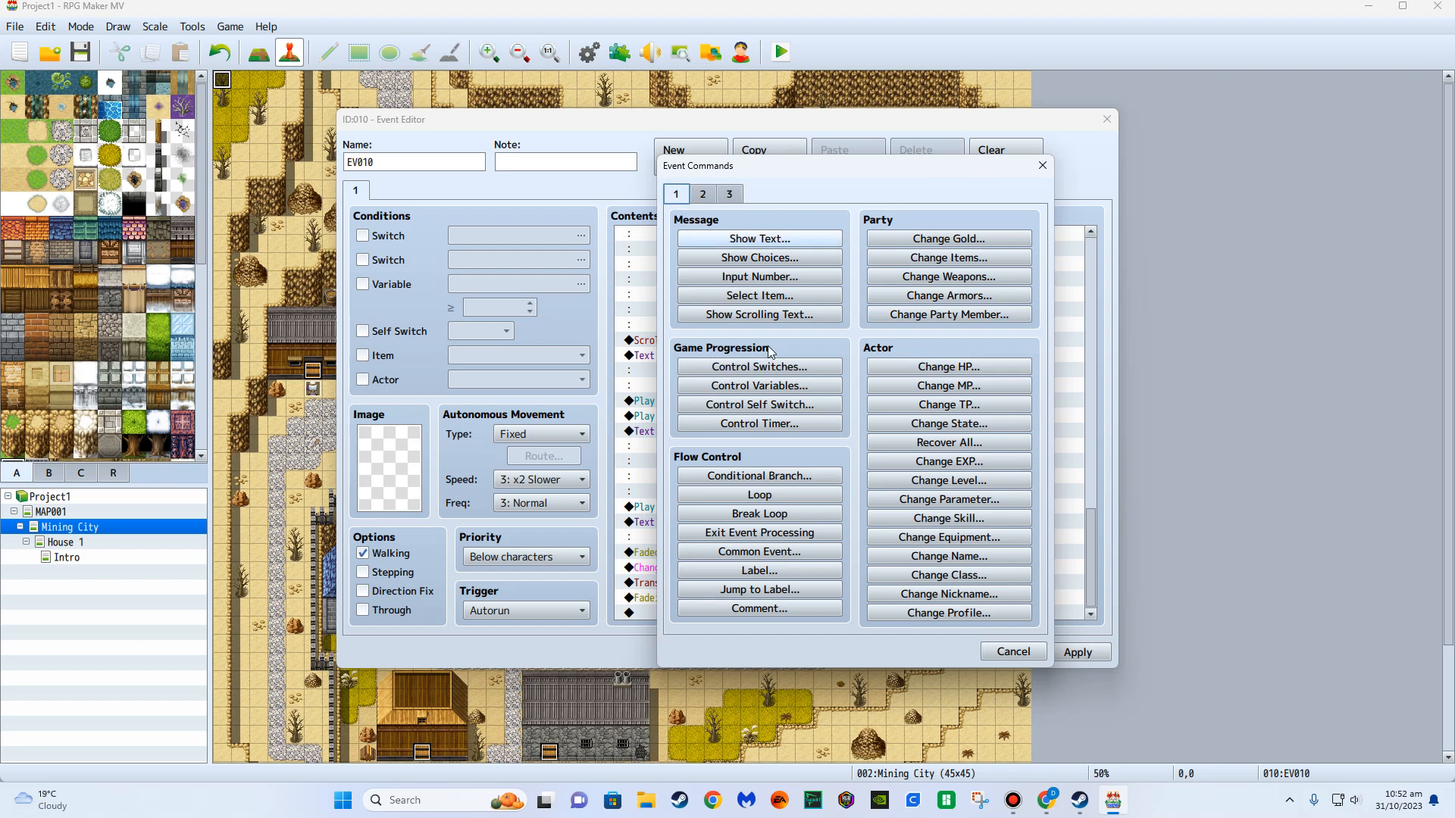
pyautogui.click(788, 367)
pyautogui.click(881, 381)
pyautogui.click(930, 564)
pyautogui.write('Intro')
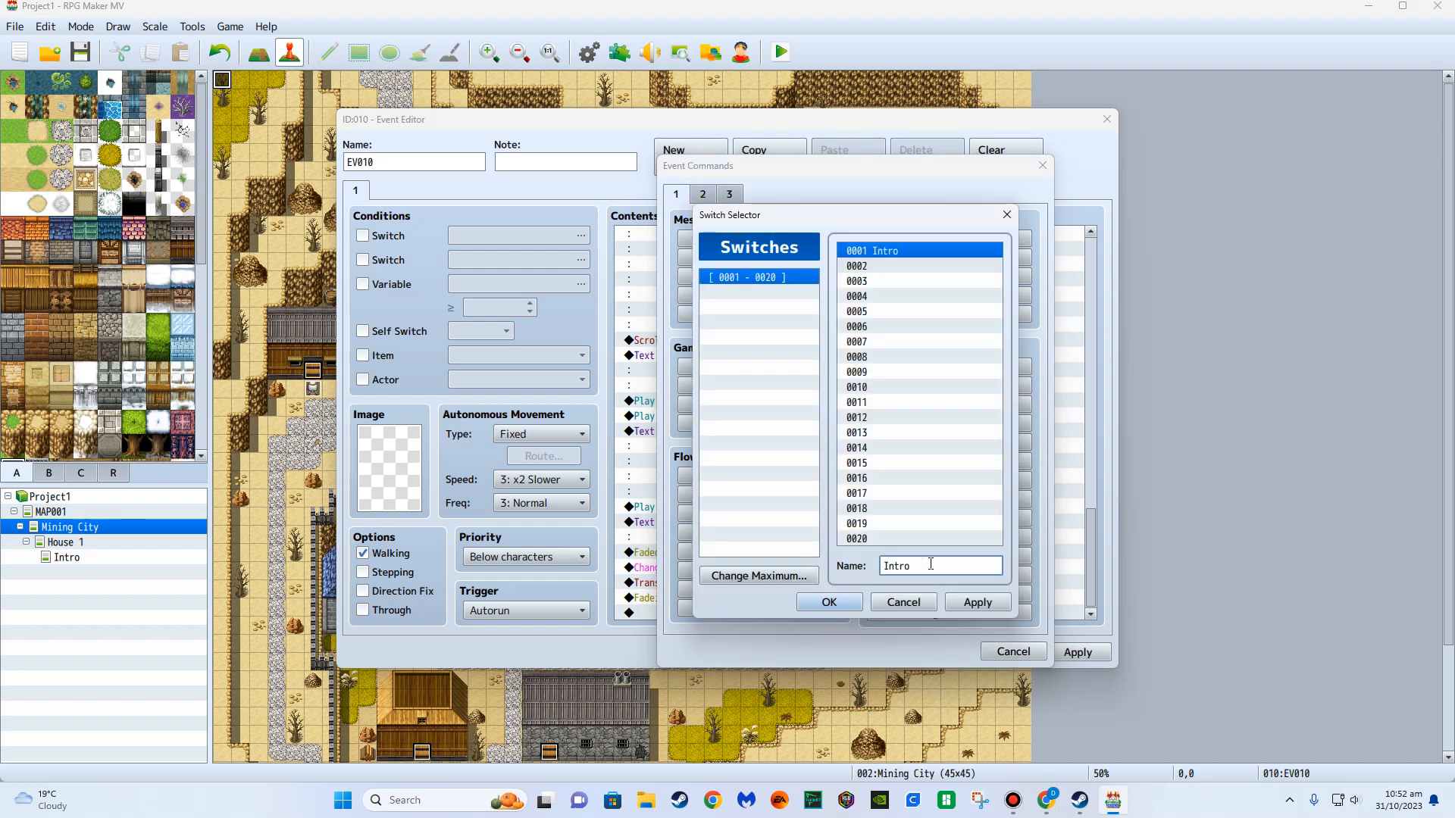
pyautogui.write(' Finished')
pyautogui.click(829, 602)
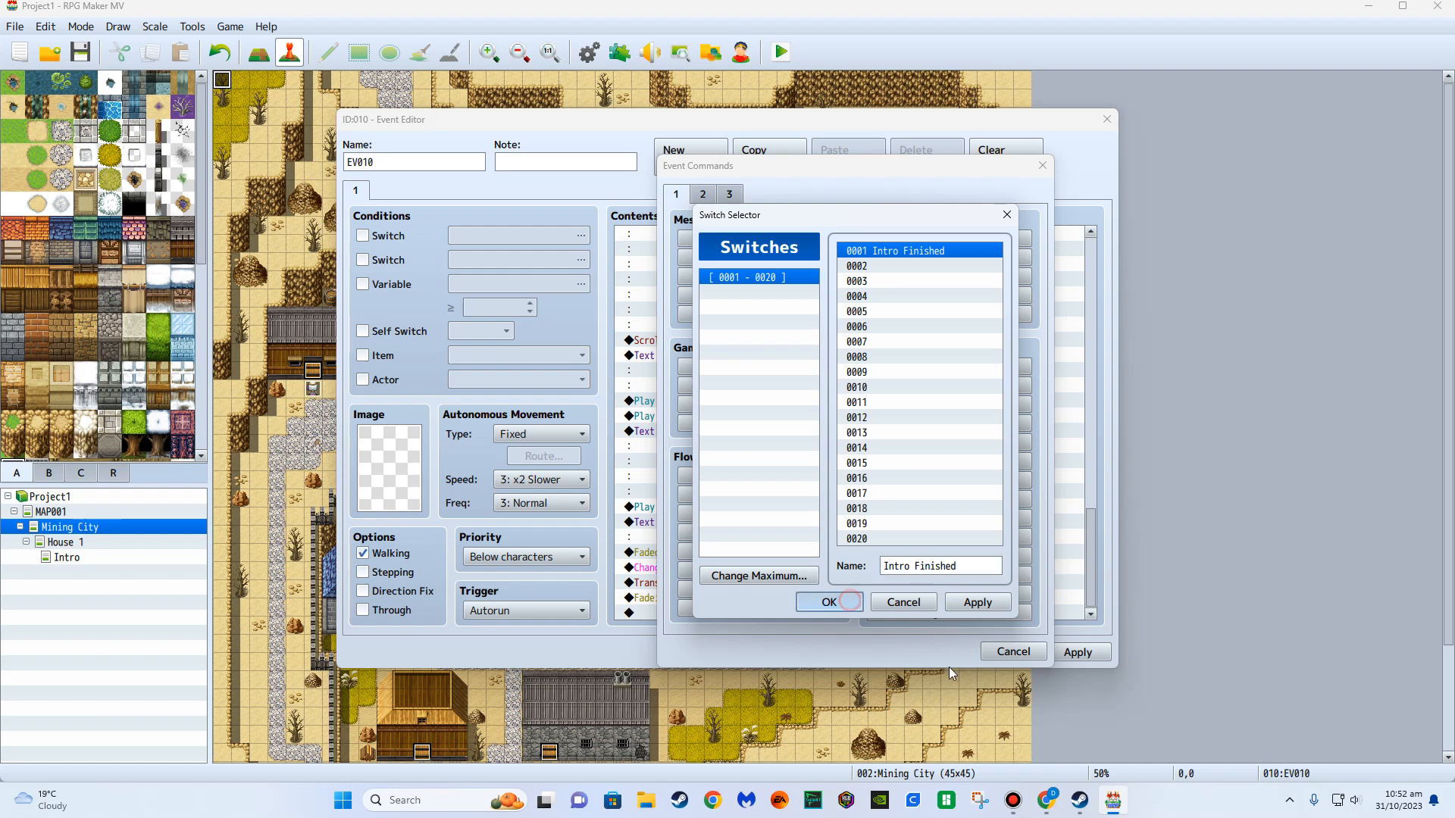
pyautogui.click(868, 485)
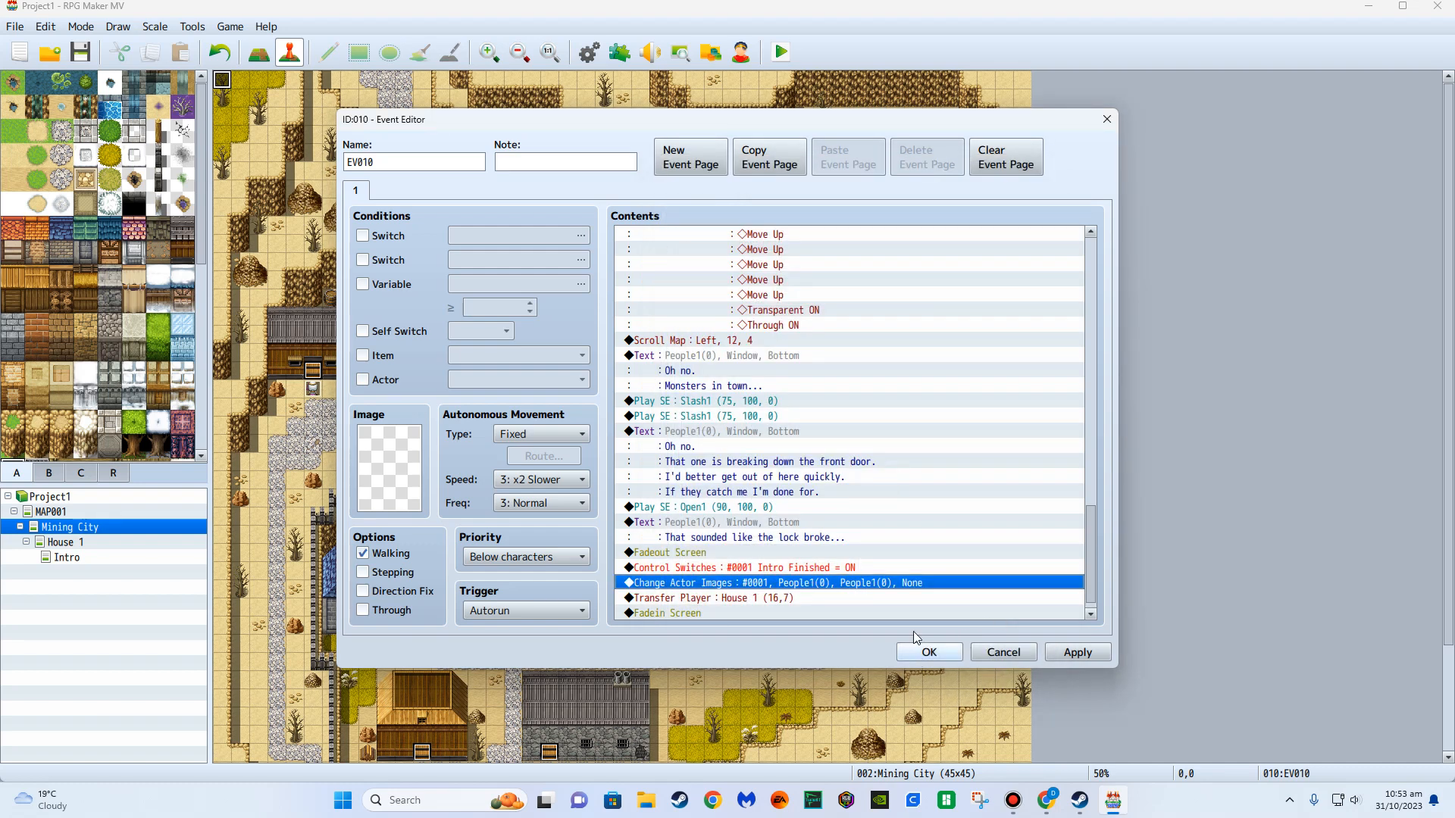
# Add a second, empty event page conditioned on switch 0001 Intro Finished, and save the event.
pyautogui.click(685, 162)
pyautogui.click(363, 235)
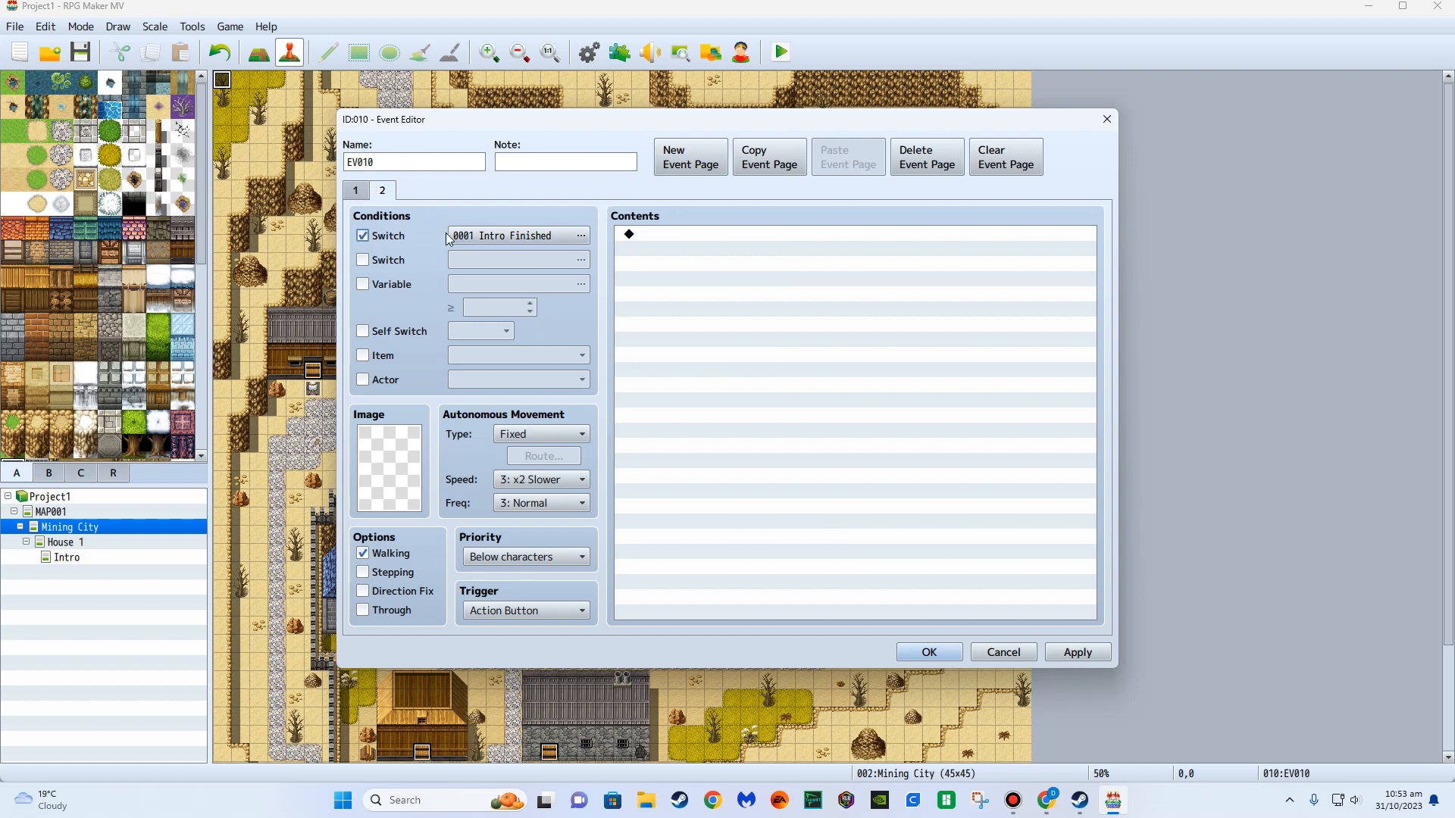
pyautogui.click(356, 192)
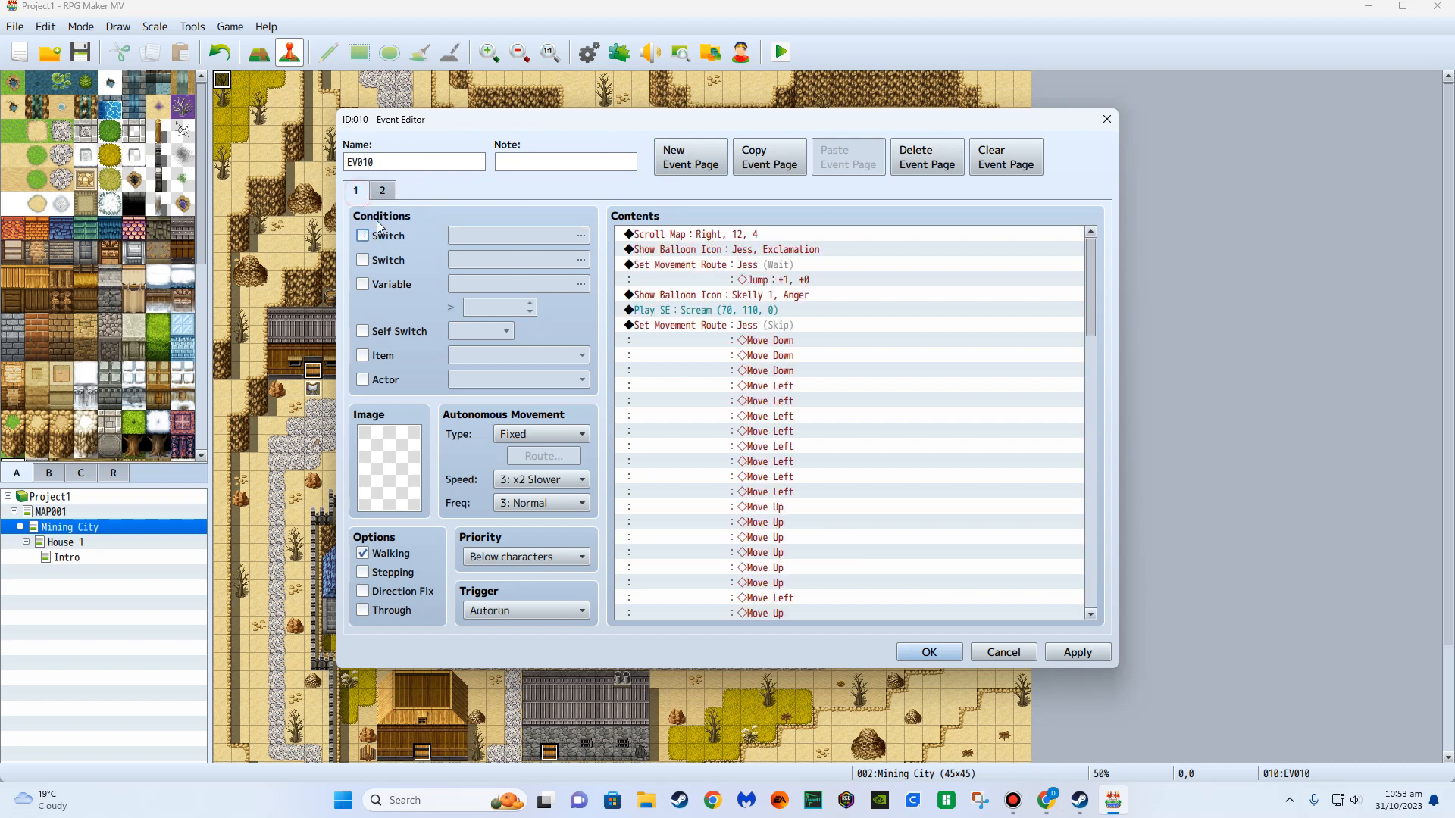
pyautogui.click(382, 191)
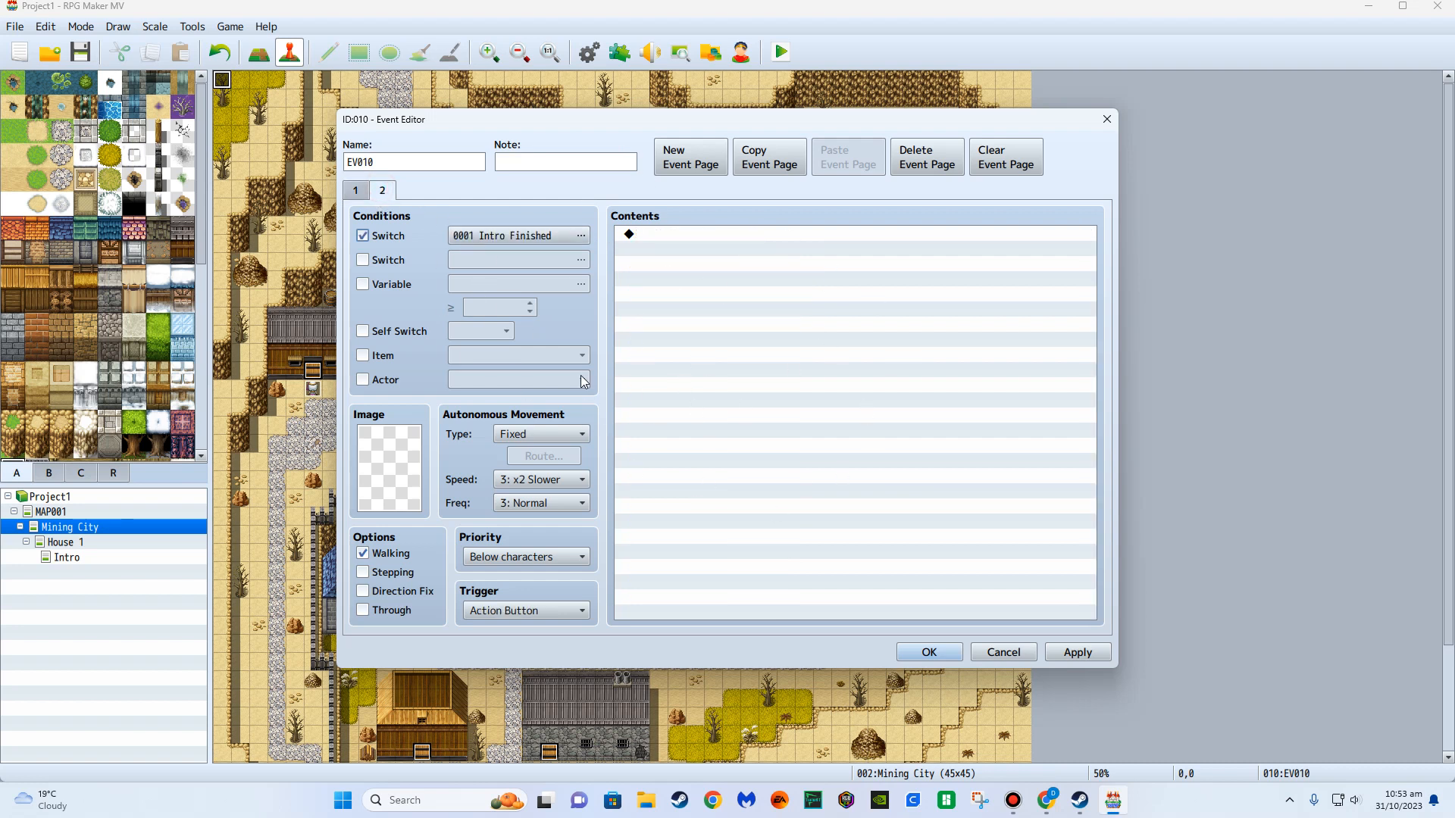
pyautogui.click(355, 190)
pyautogui.click(381, 190)
pyautogui.click(356, 190)
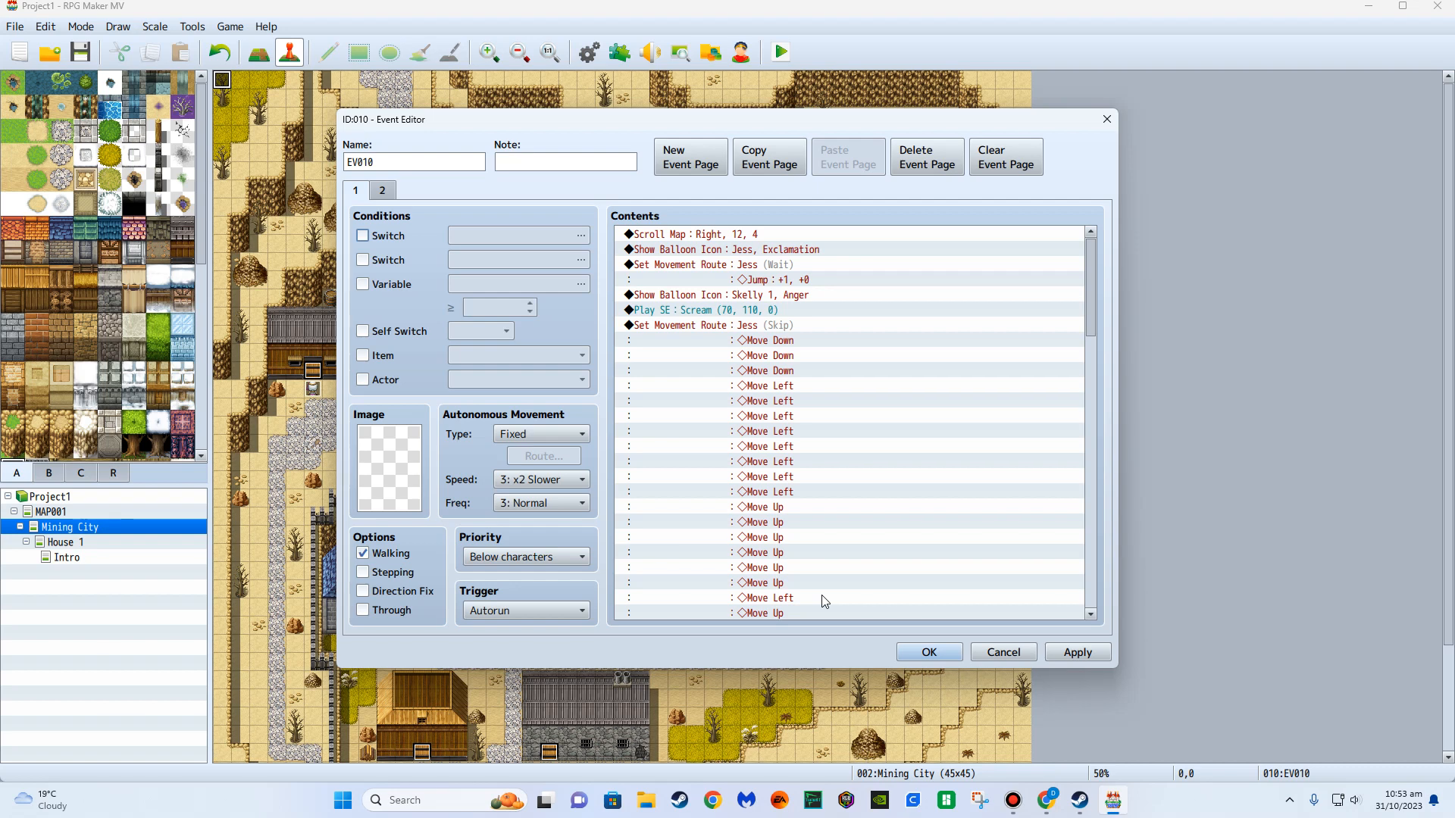
pyautogui.click(928, 653)
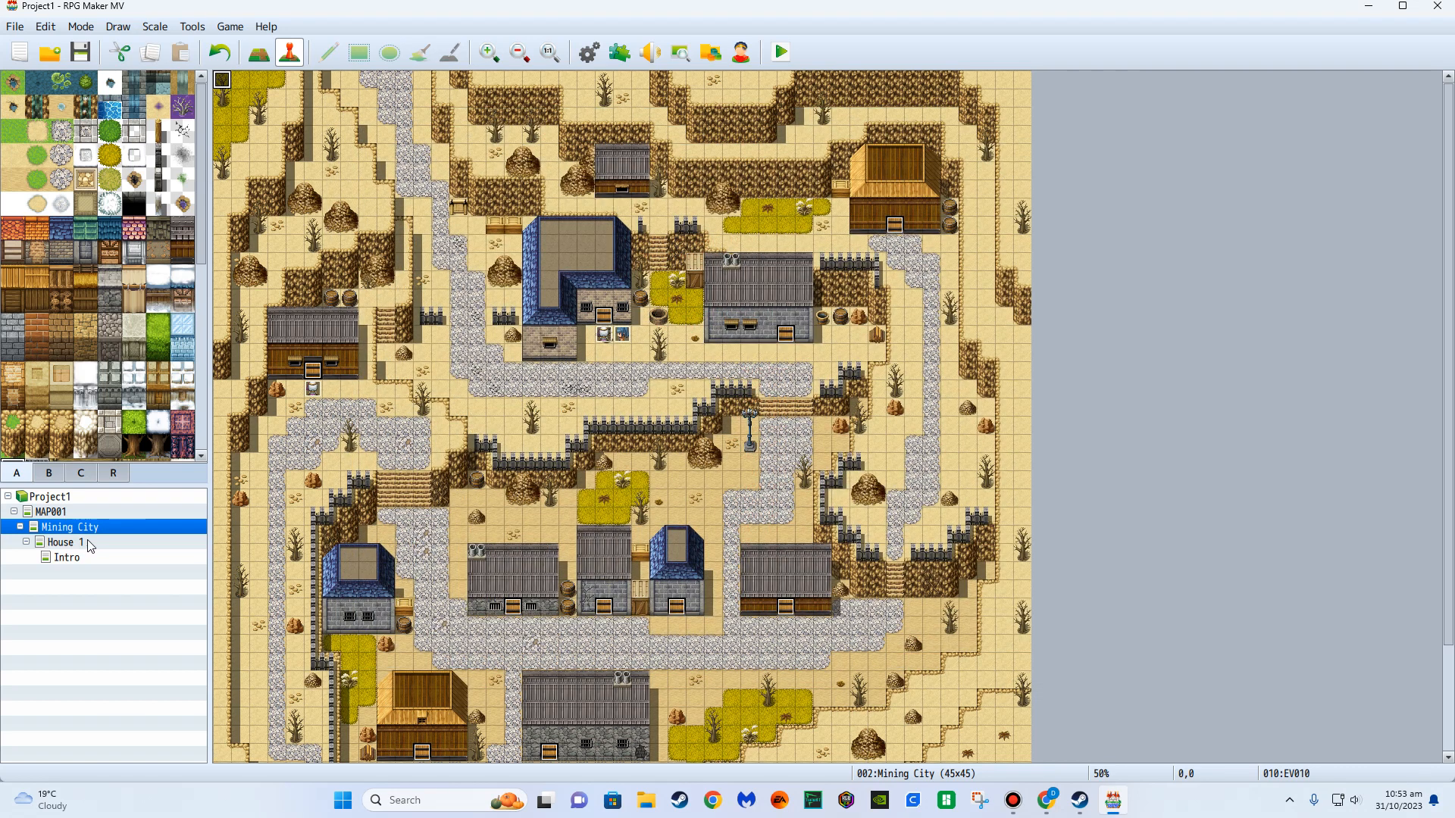
# Start a playtest with a new game and advance through the opening dialogue in the house.
pyautogui.click(783, 50)
pyautogui.press('Return')
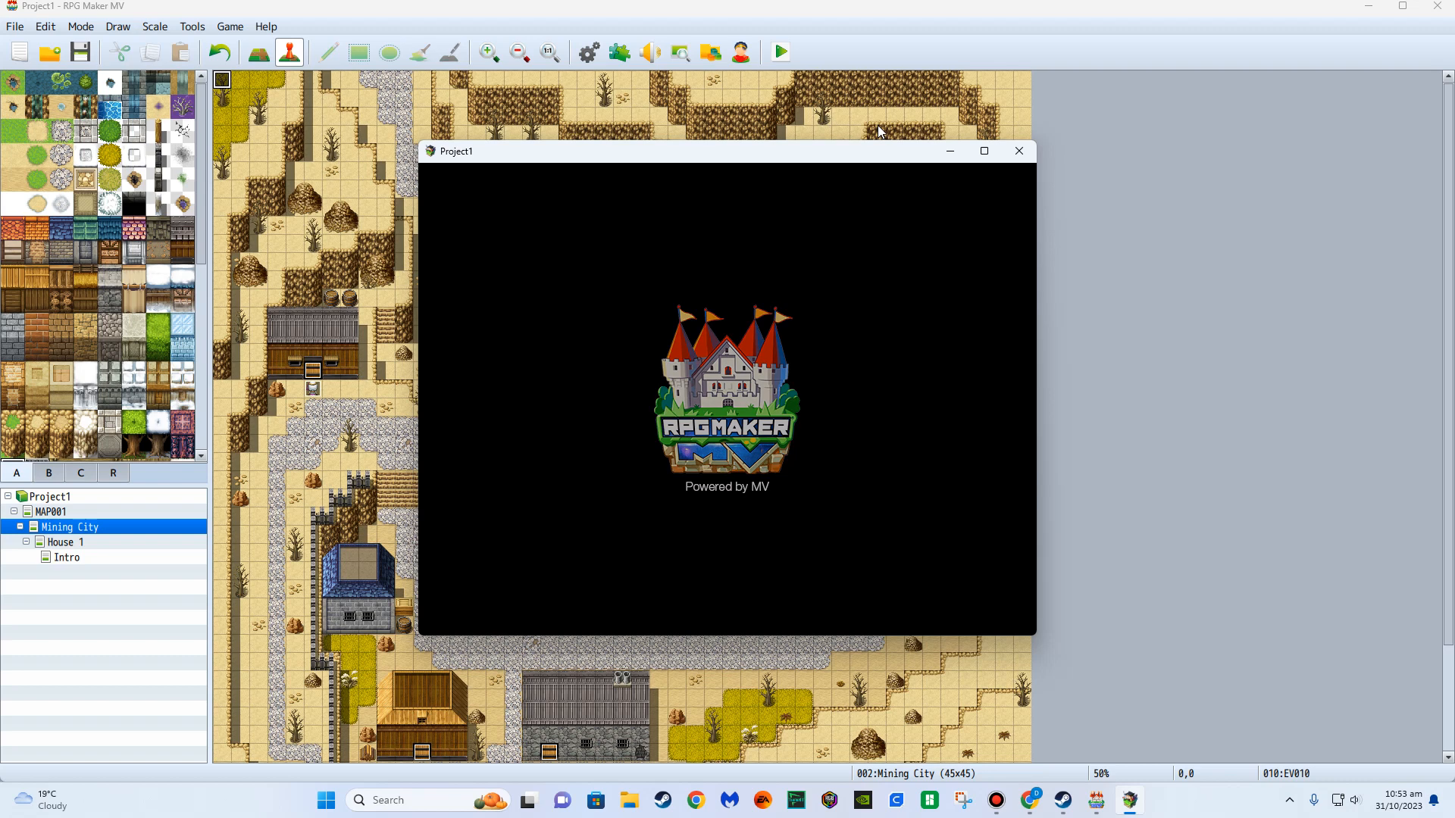
pyautogui.press('Return')
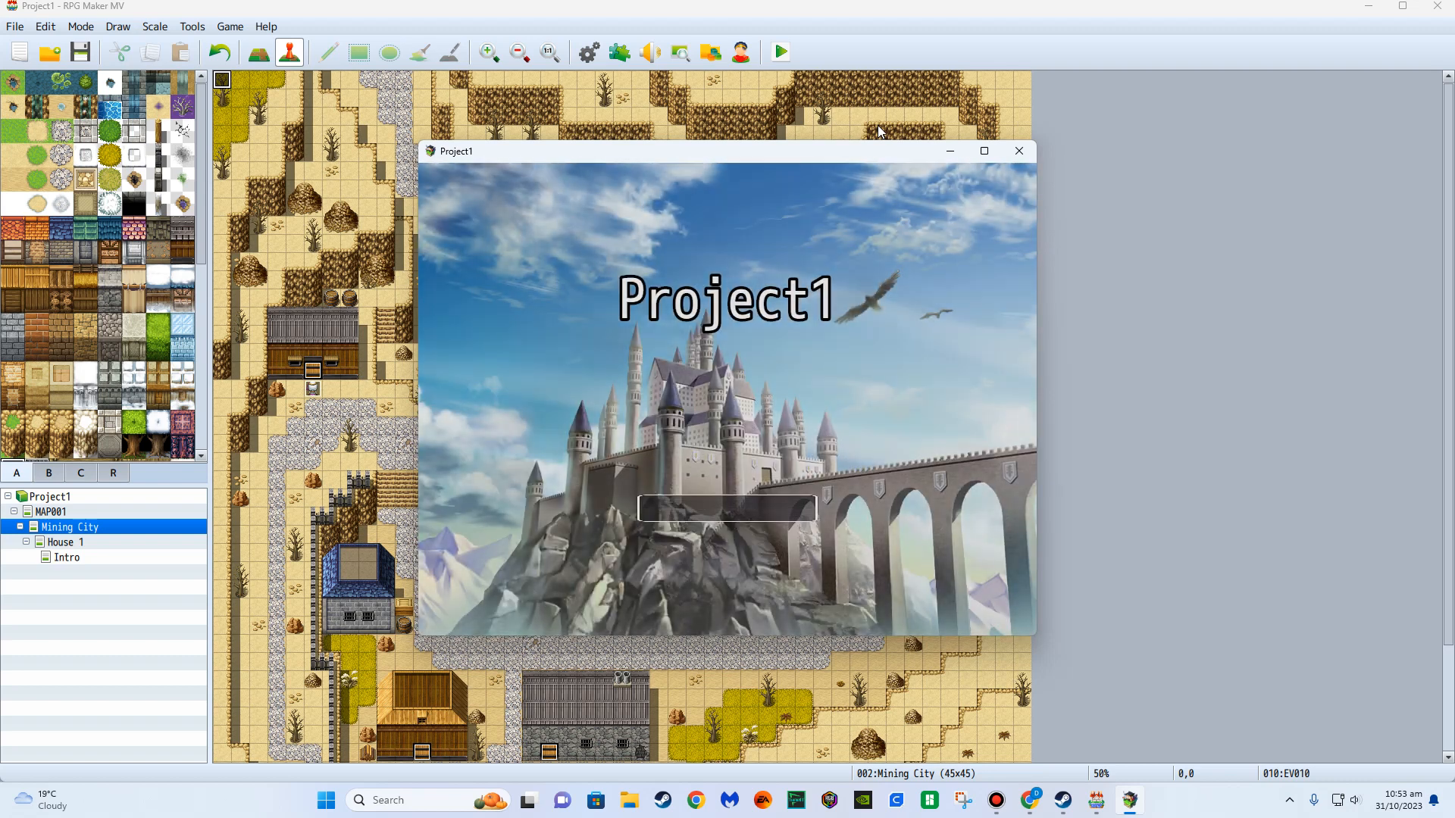
pyautogui.press('Return')
pyautogui.press('Return')
pyautogui.press('Return')
pyautogui.press('Return')
pyautogui.press('Return')
pyautogui.press('Up')
pyautogui.press('Left')
pyautogui.press('Return')
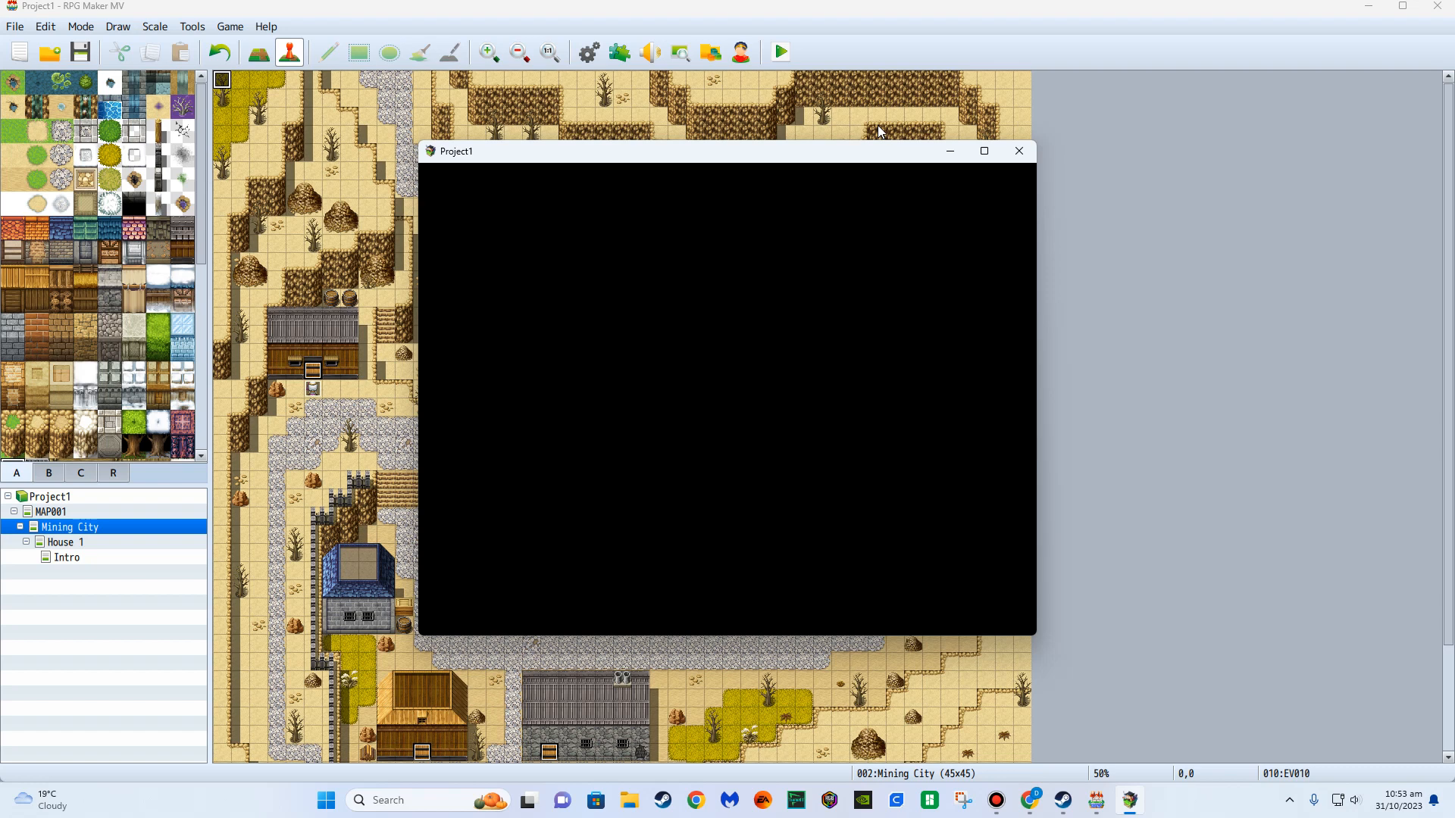
pyautogui.press('Return')
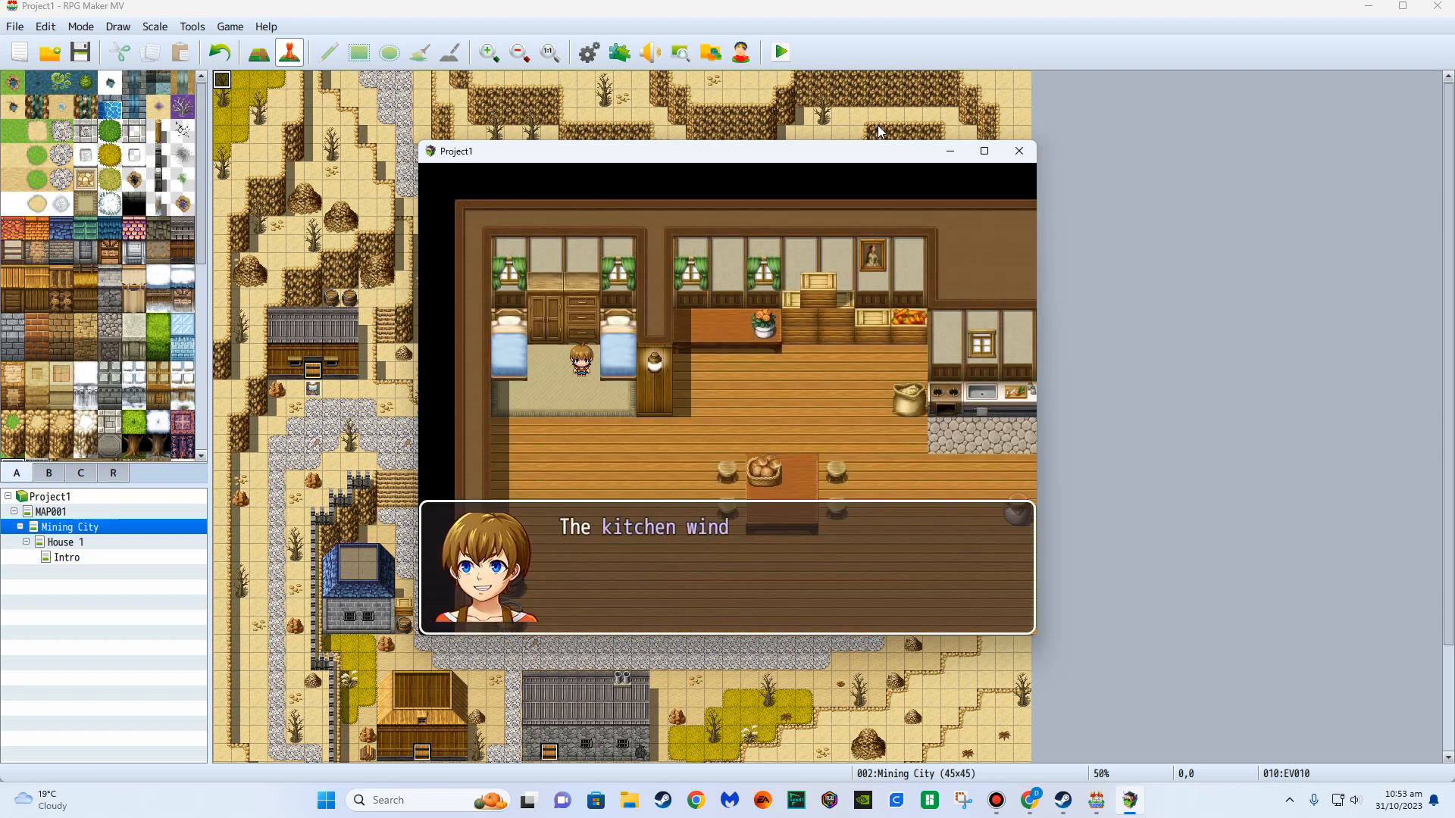
pyautogui.press('Return')
# Walk the player across the house to the kitchen window to trigger the Mining City cutscene.
pyautogui.press('Down')
pyautogui.press('Right')
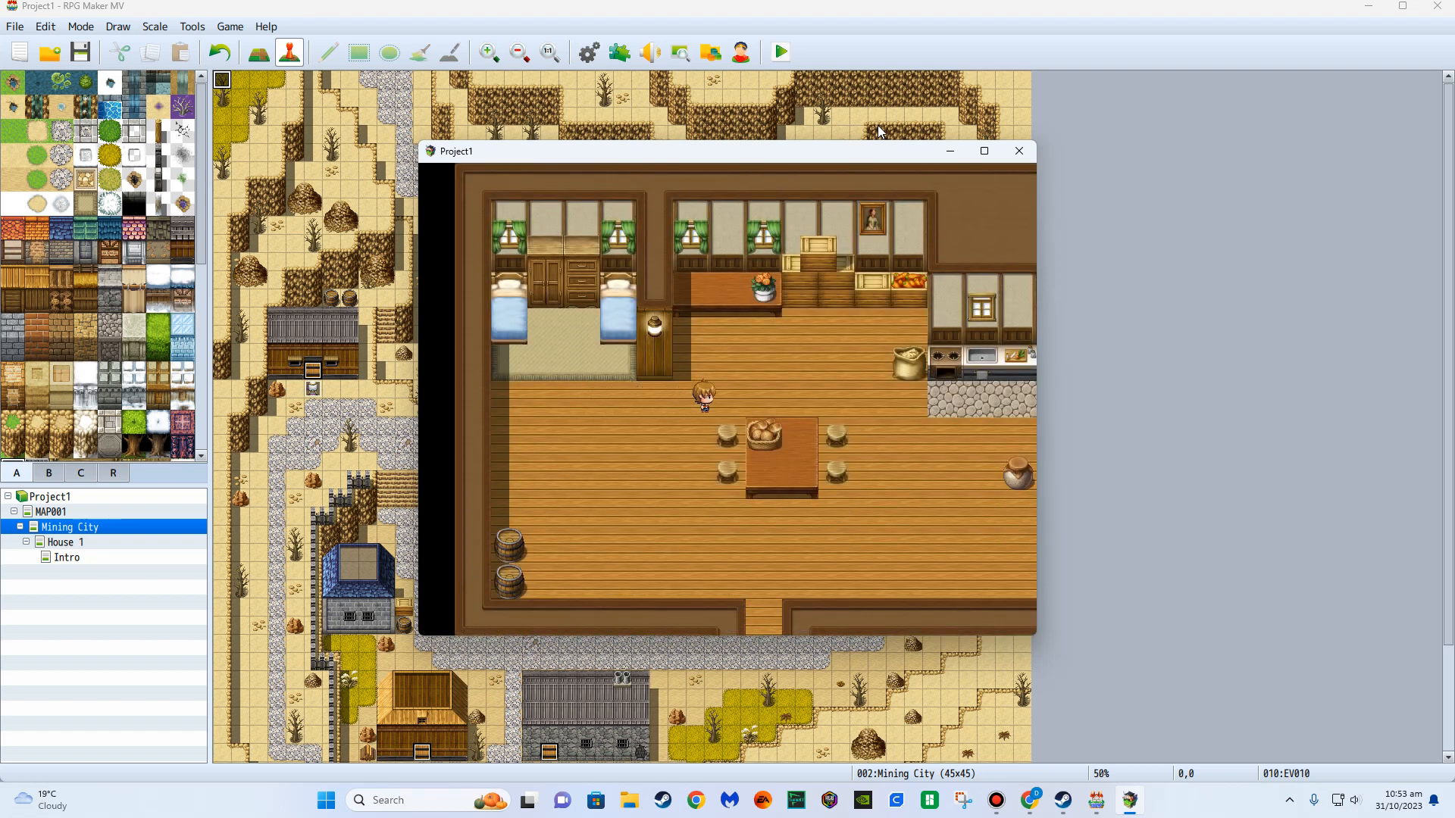
pyautogui.press('Right')
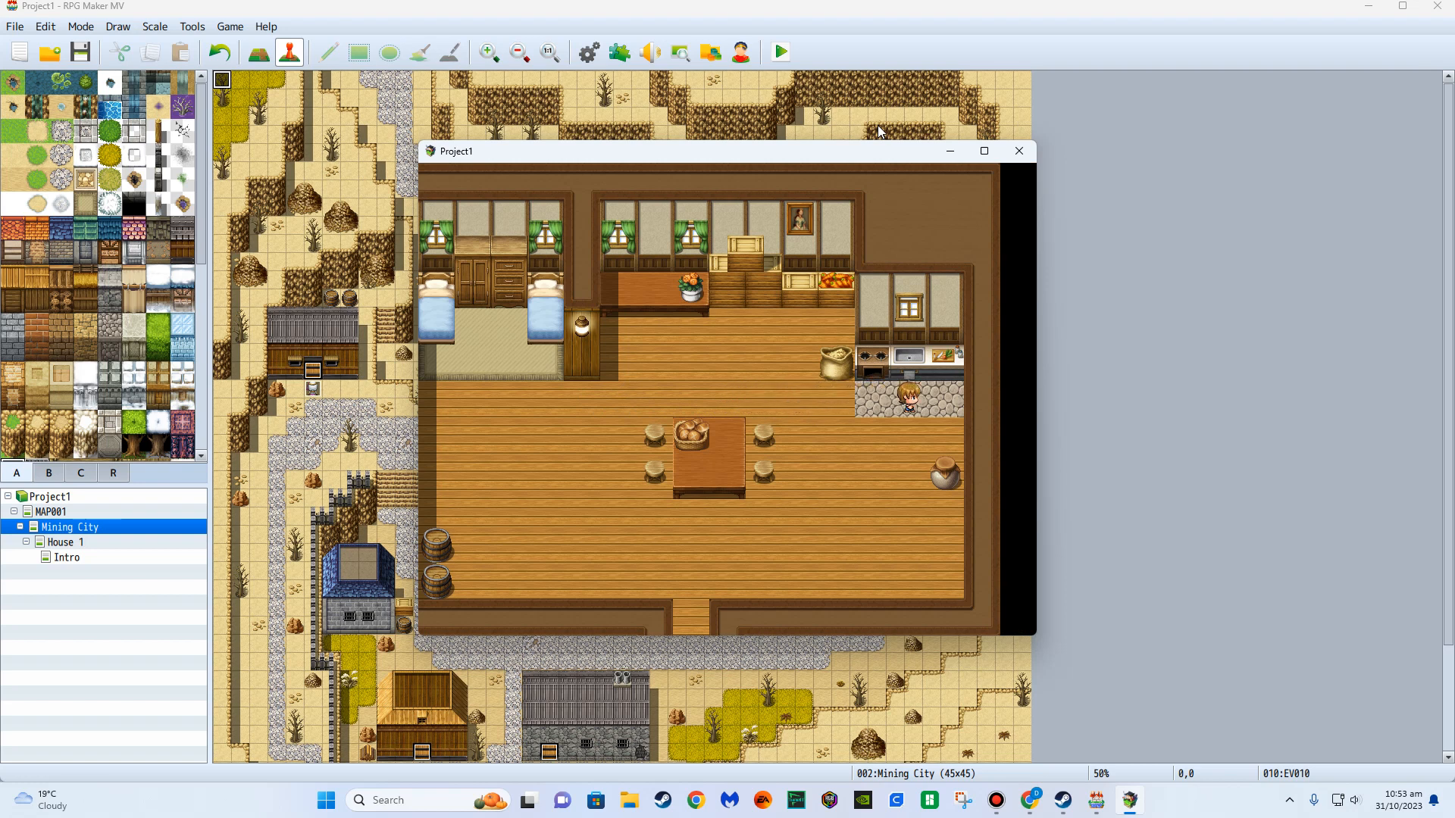
pyautogui.press('Right')
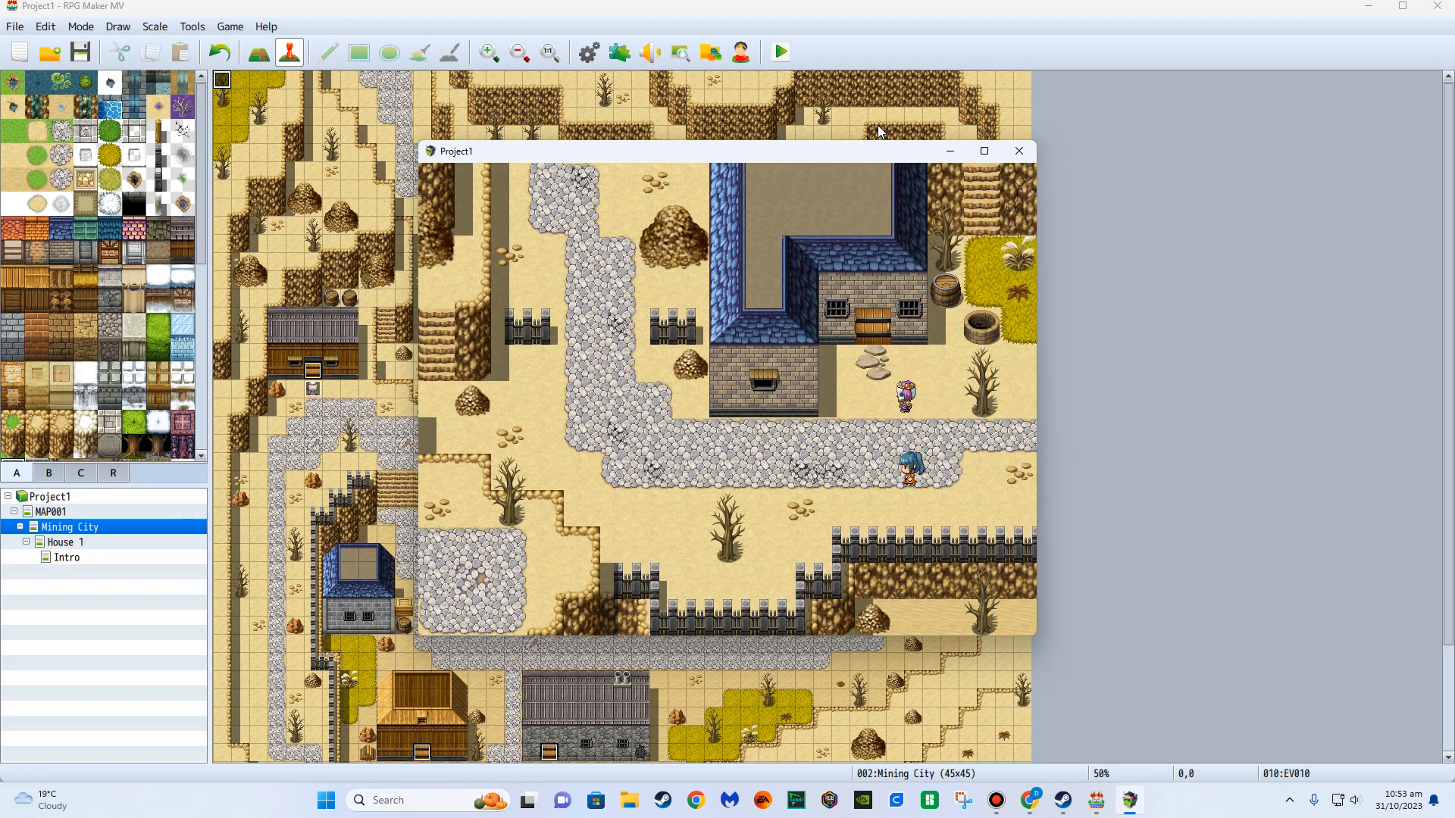
# Watch the Mining City cutscene, advance its messages through to the screen fadeout, and end the playtest.
pyautogui.press('Right')
pyautogui.press('Left')
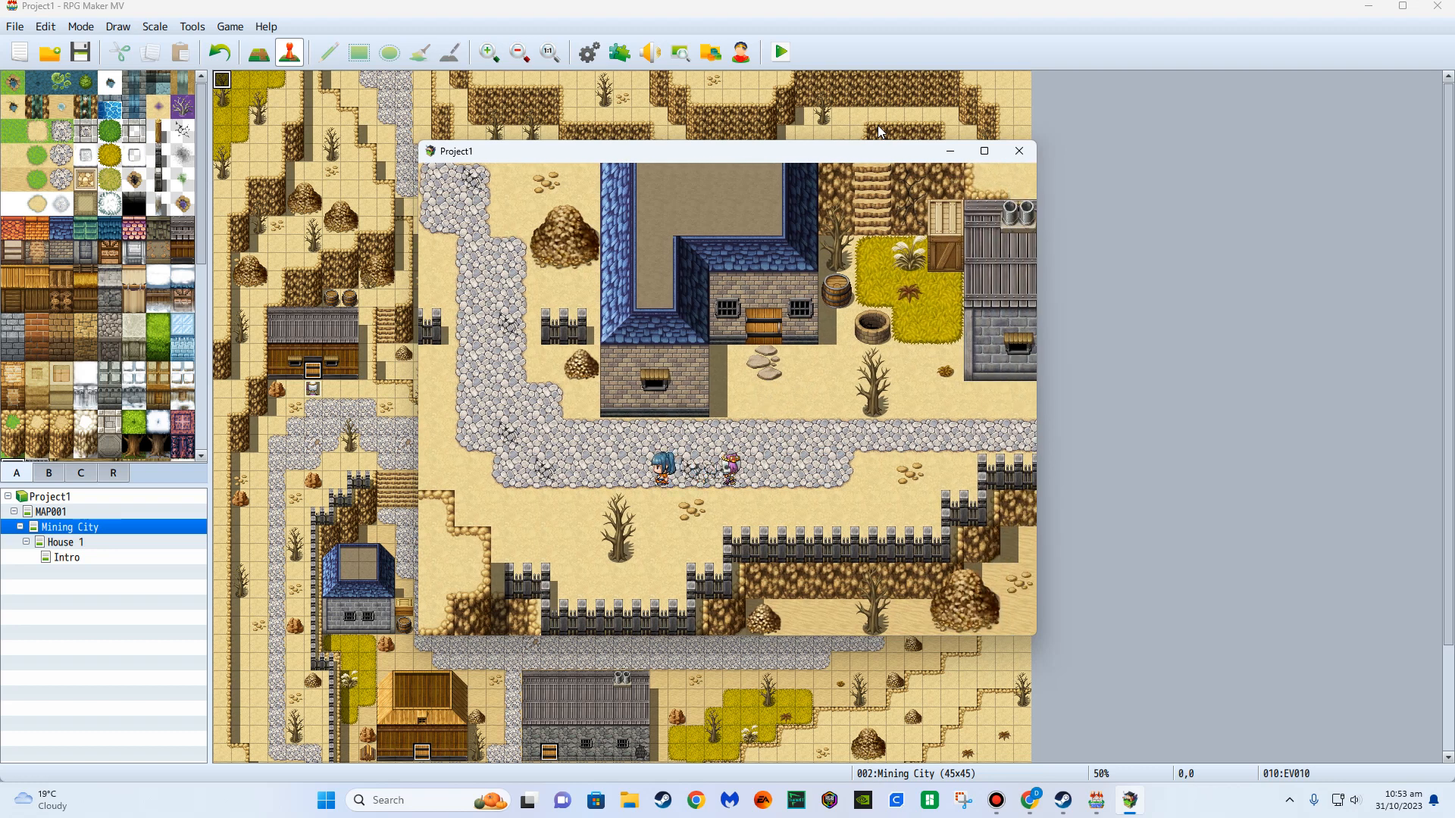
pyautogui.press('Up')
pyautogui.press('Up')
pyautogui.press('Left')
pyautogui.press('Up')
pyautogui.press('Up')
pyautogui.press('Left')
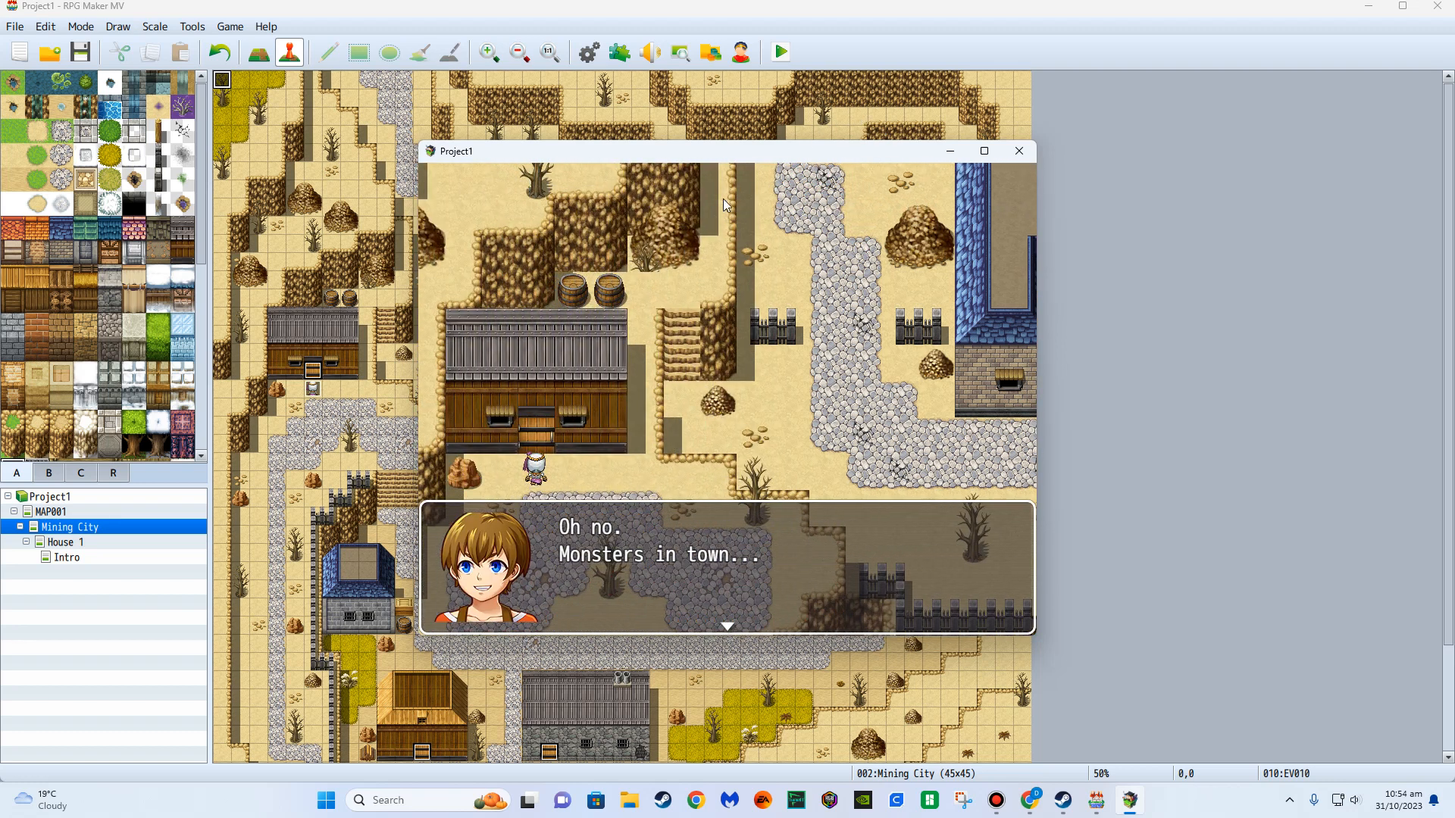
pyautogui.press('Return')
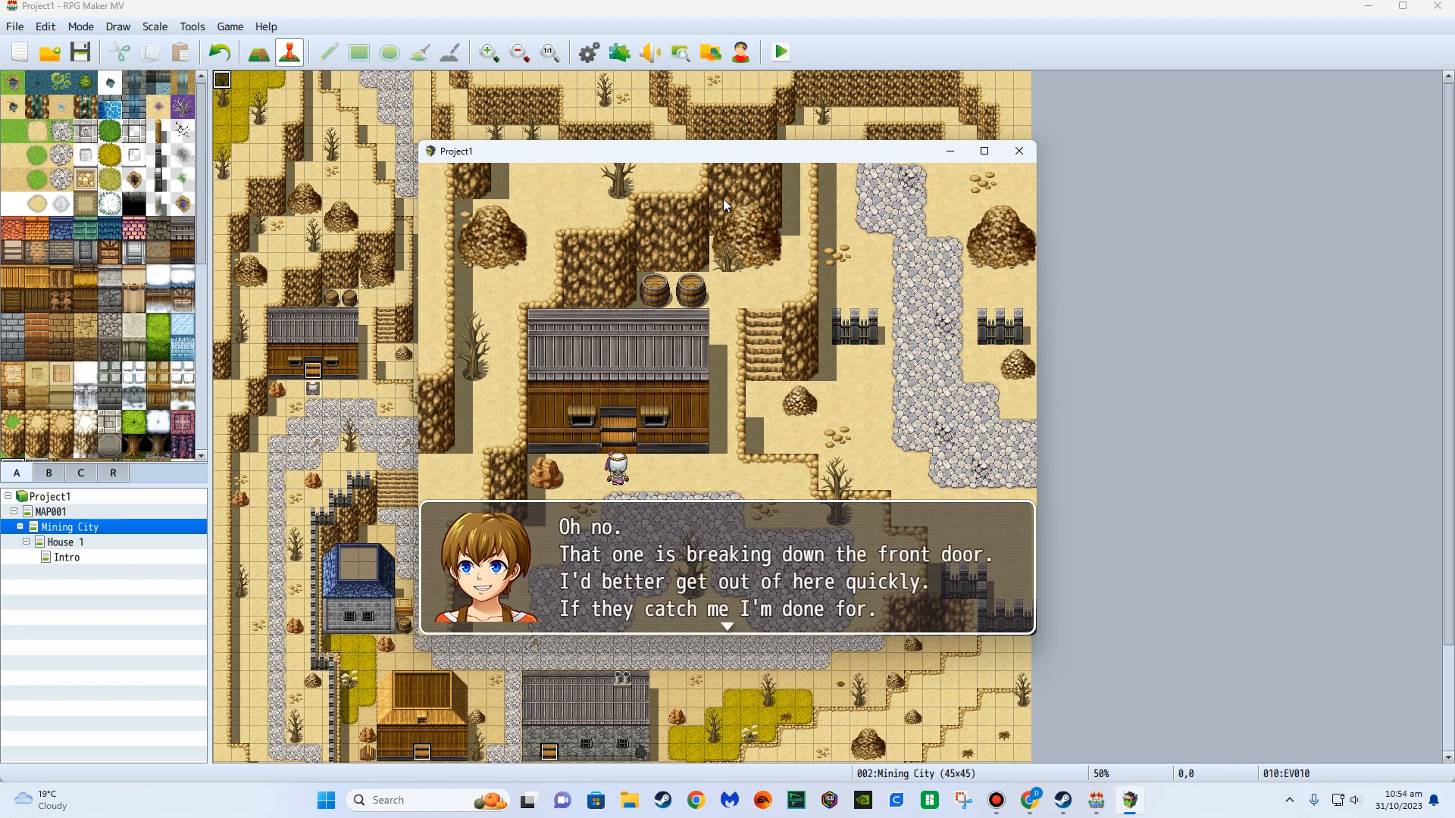
pyautogui.press('Return')
pyautogui.press('Return')
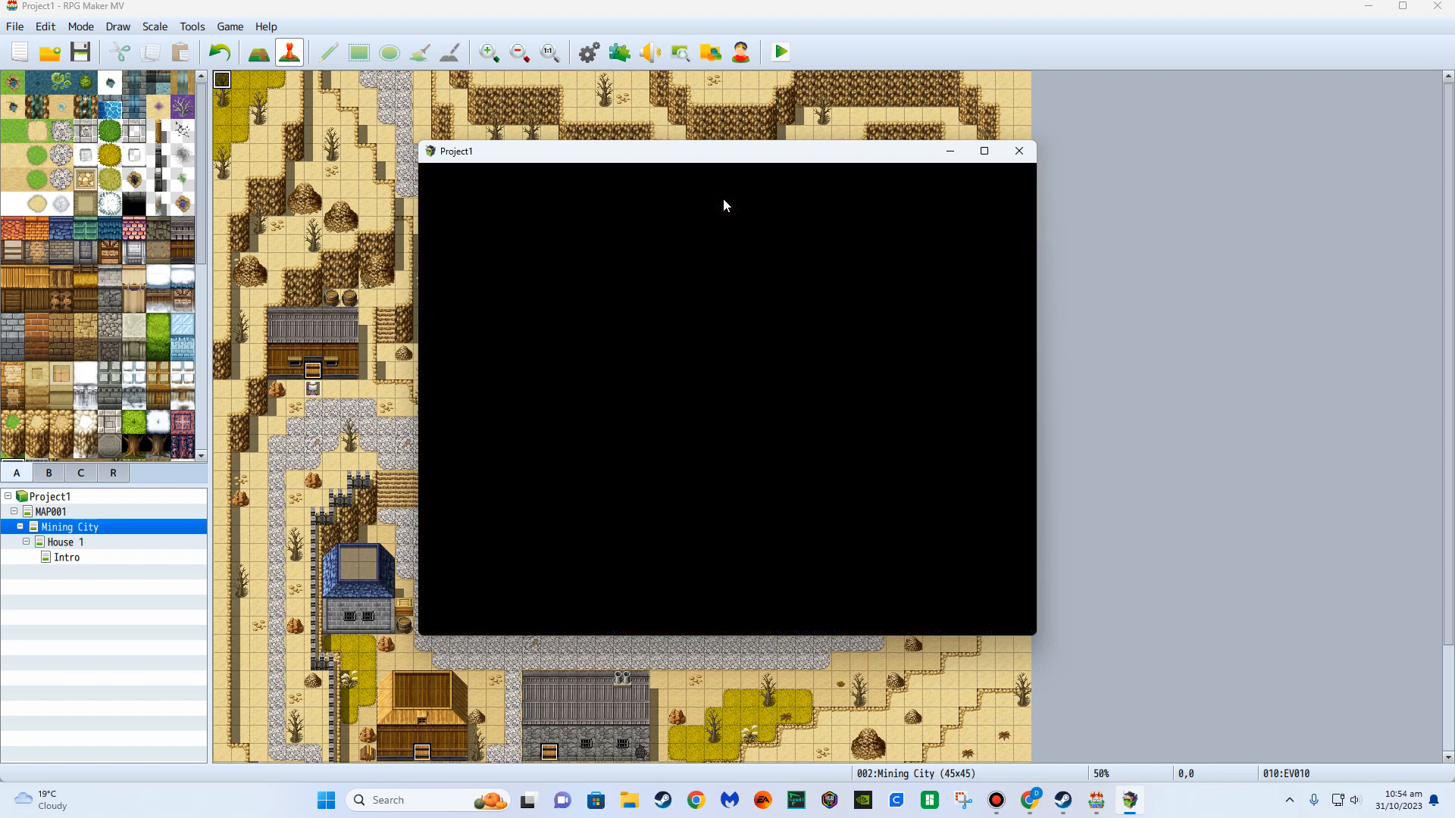
pyautogui.click(1019, 151)
# Move the Skelly at house door event away from the door to tile (4,22) on the Mining City map.
pyautogui.click(313, 391)
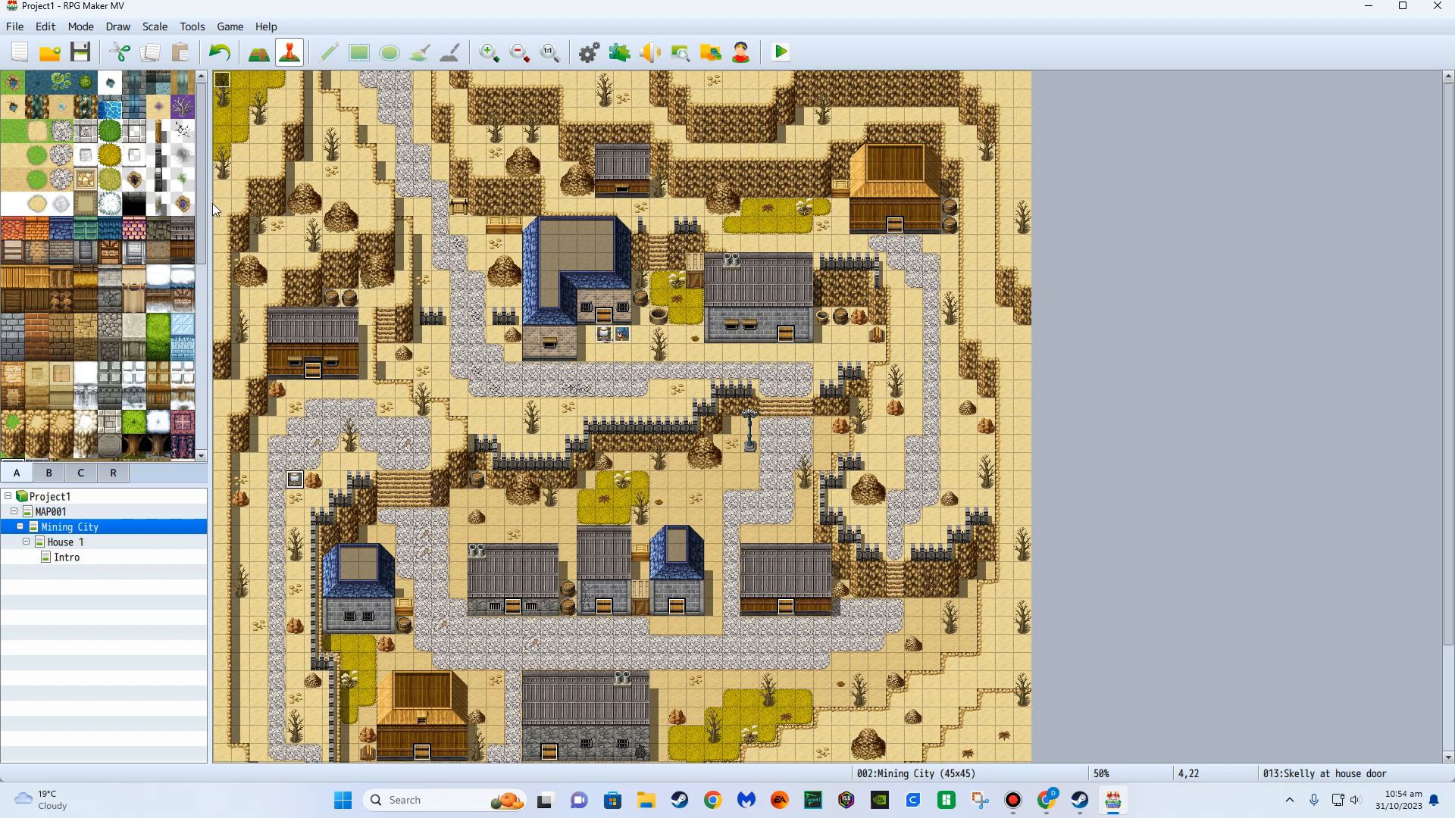
# In event EV010, insert a Set Movement Route command for Skelly at house door before the leftward Scroll Map command.
pyautogui.doubleClick(222, 80)
pyautogui.scroll(-8, 748, 388)
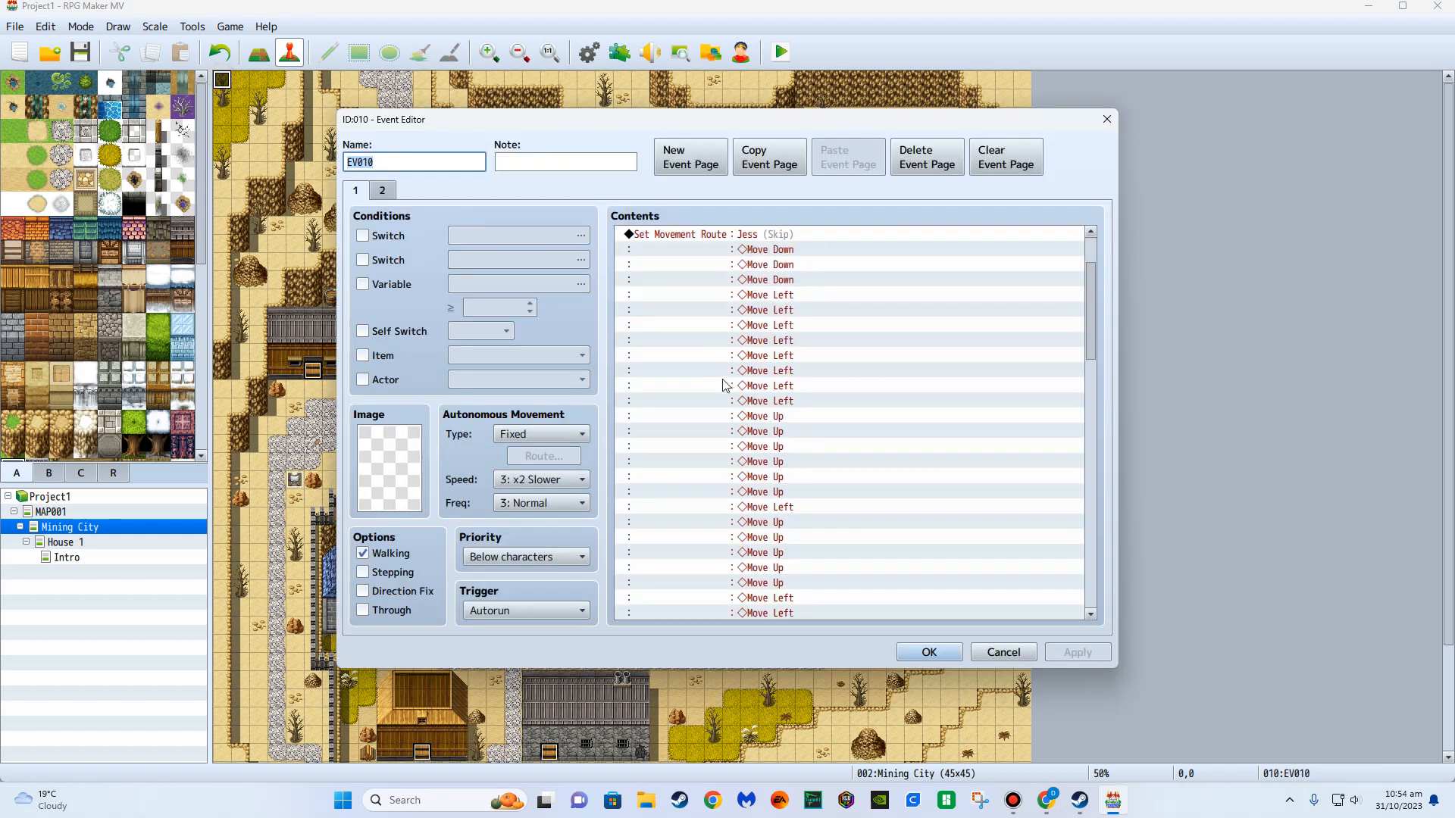
pyautogui.scroll(-6, 747, 388)
pyautogui.click(731, 478)
pyautogui.rightClick(731, 478)
pyautogui.click(778, 488)
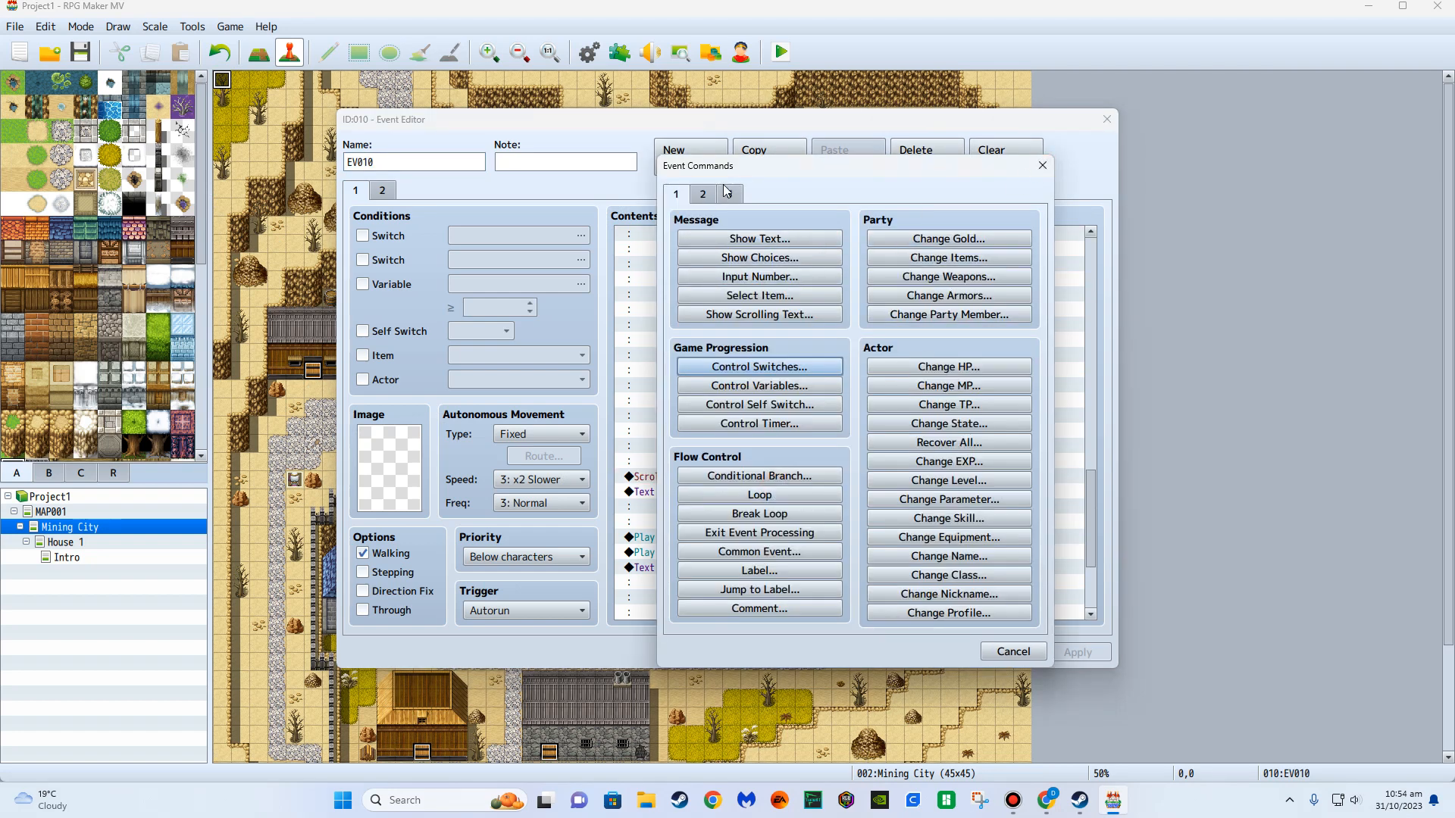
pyautogui.click(703, 194)
pyautogui.click(793, 313)
pyautogui.click(610, 264)
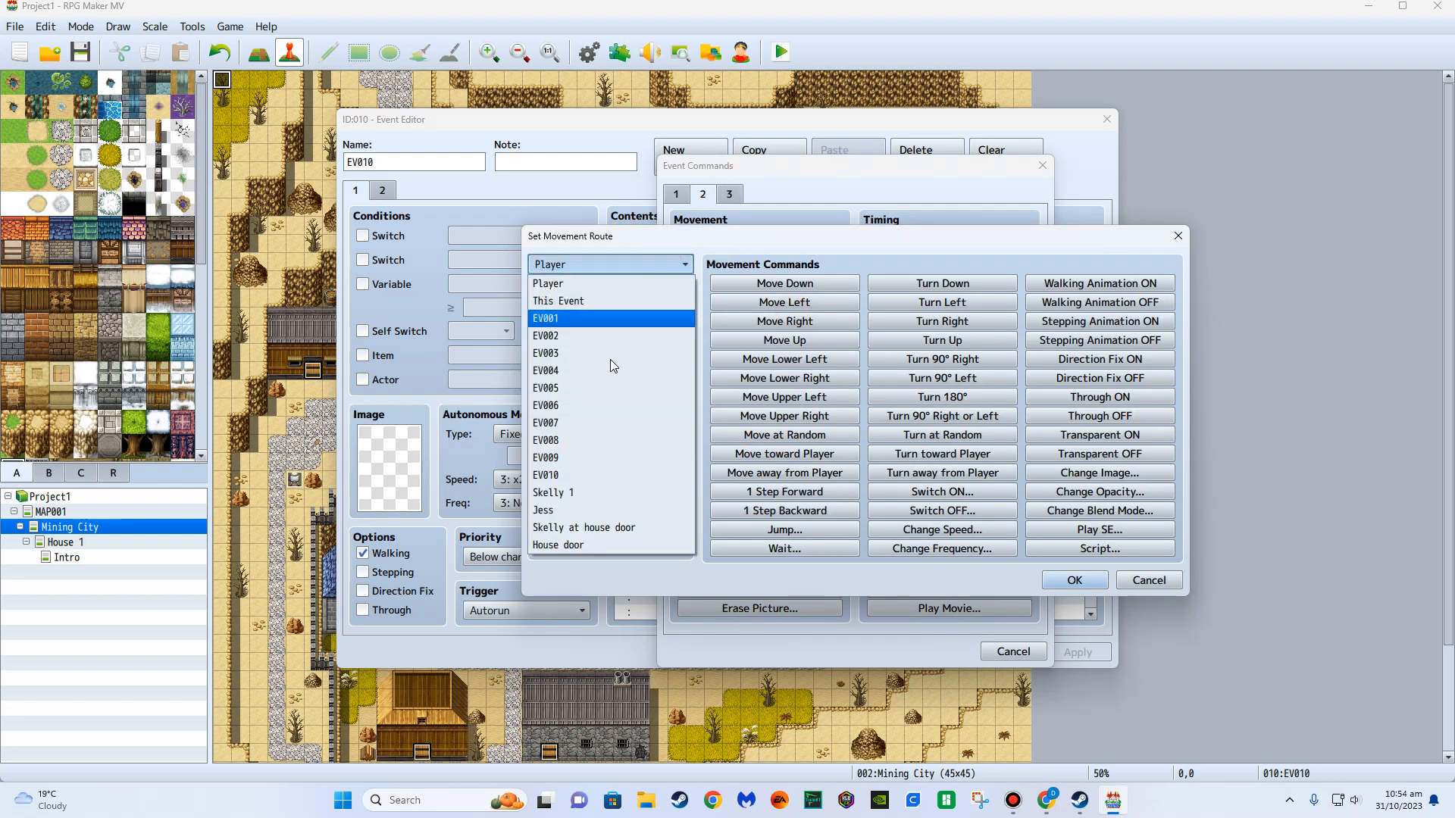
pyautogui.click(610, 527)
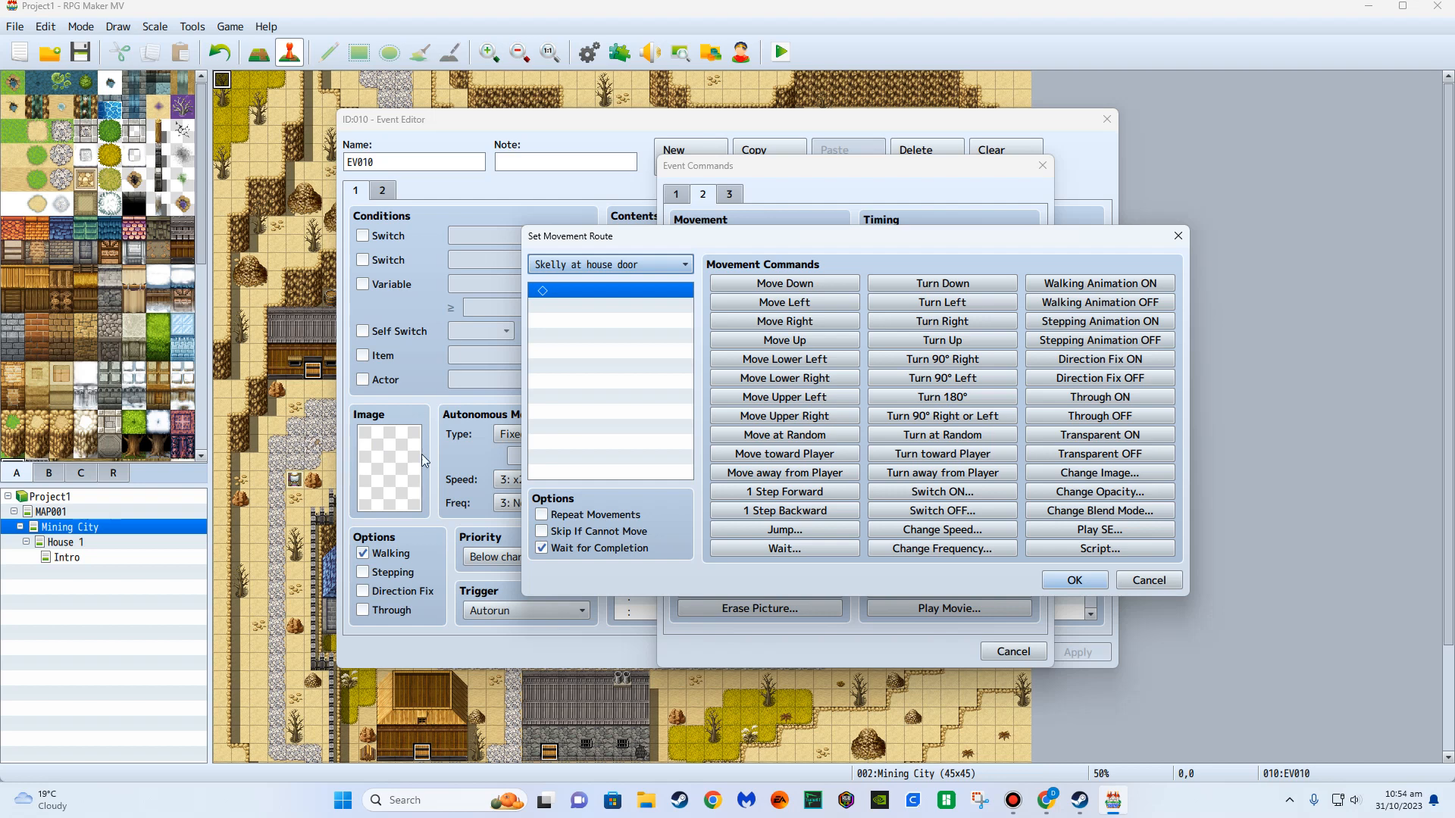
# Define the skeleton's route as Move Up three times, Move Right once and Move Up twice, waiting for completion.
pyautogui.click(800, 340)
pyautogui.click(801, 341)
pyautogui.click(803, 342)
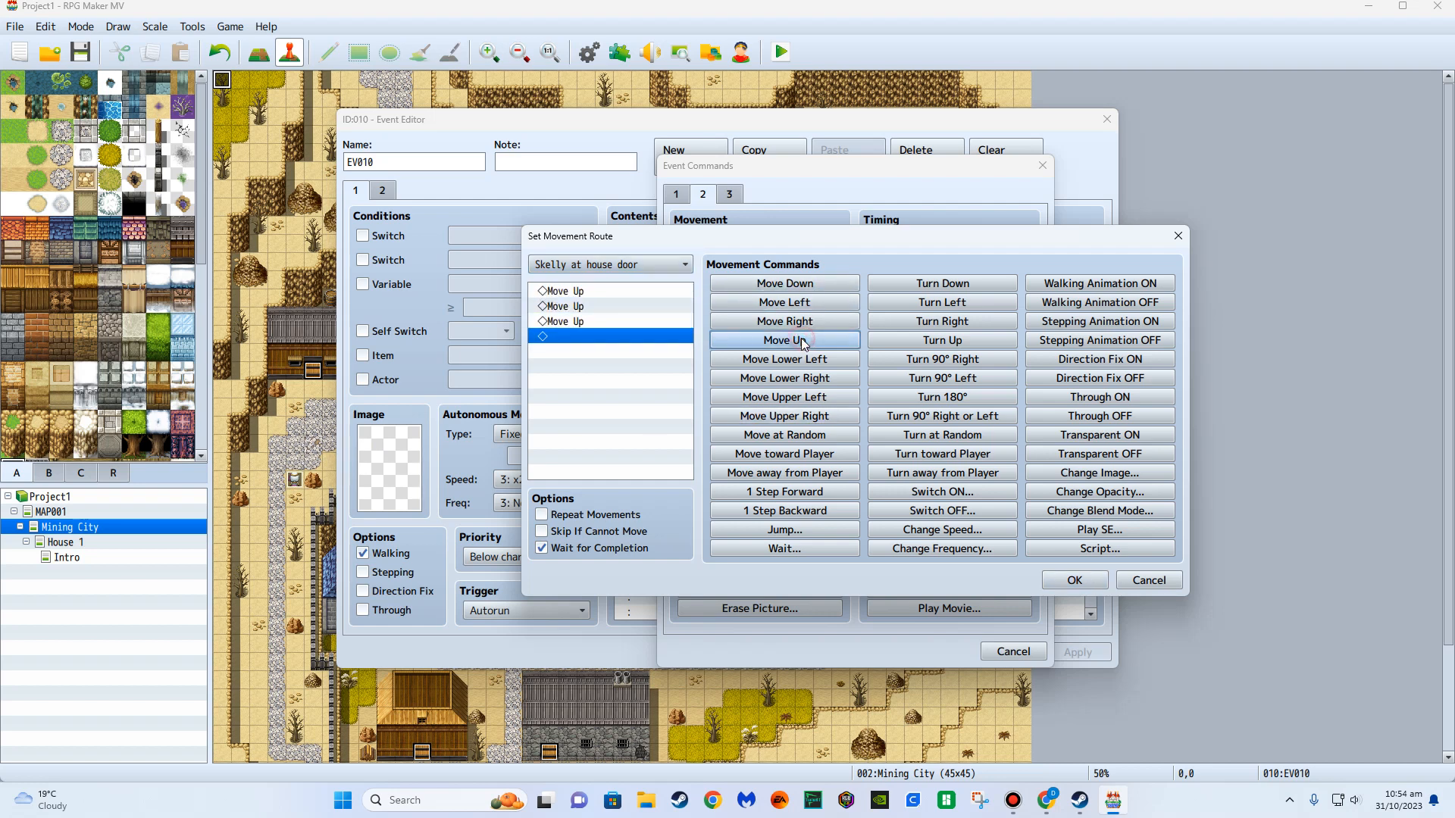
pyautogui.click(831, 321)
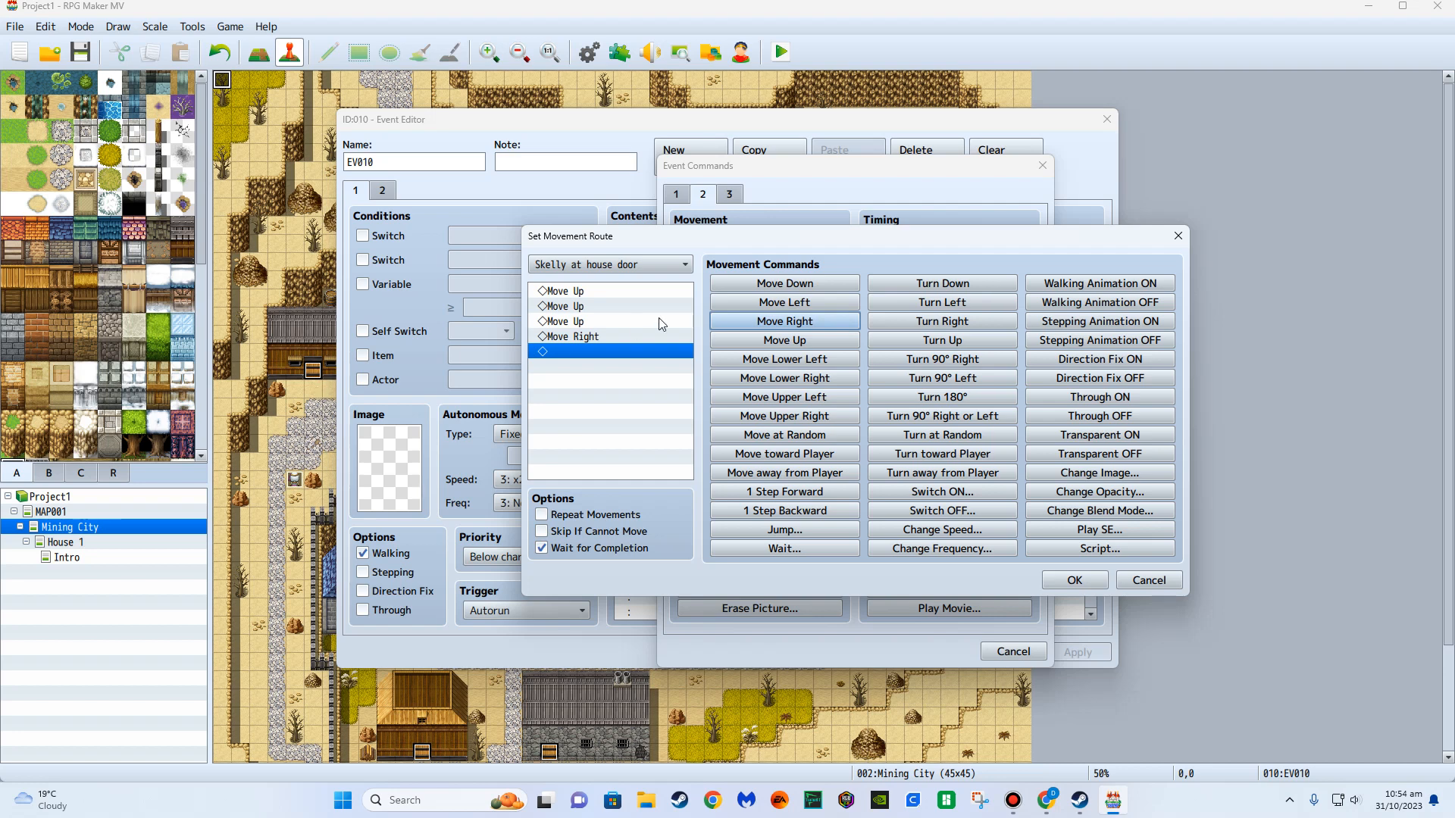
pyautogui.click(787, 340)
pyautogui.click(1074, 579)
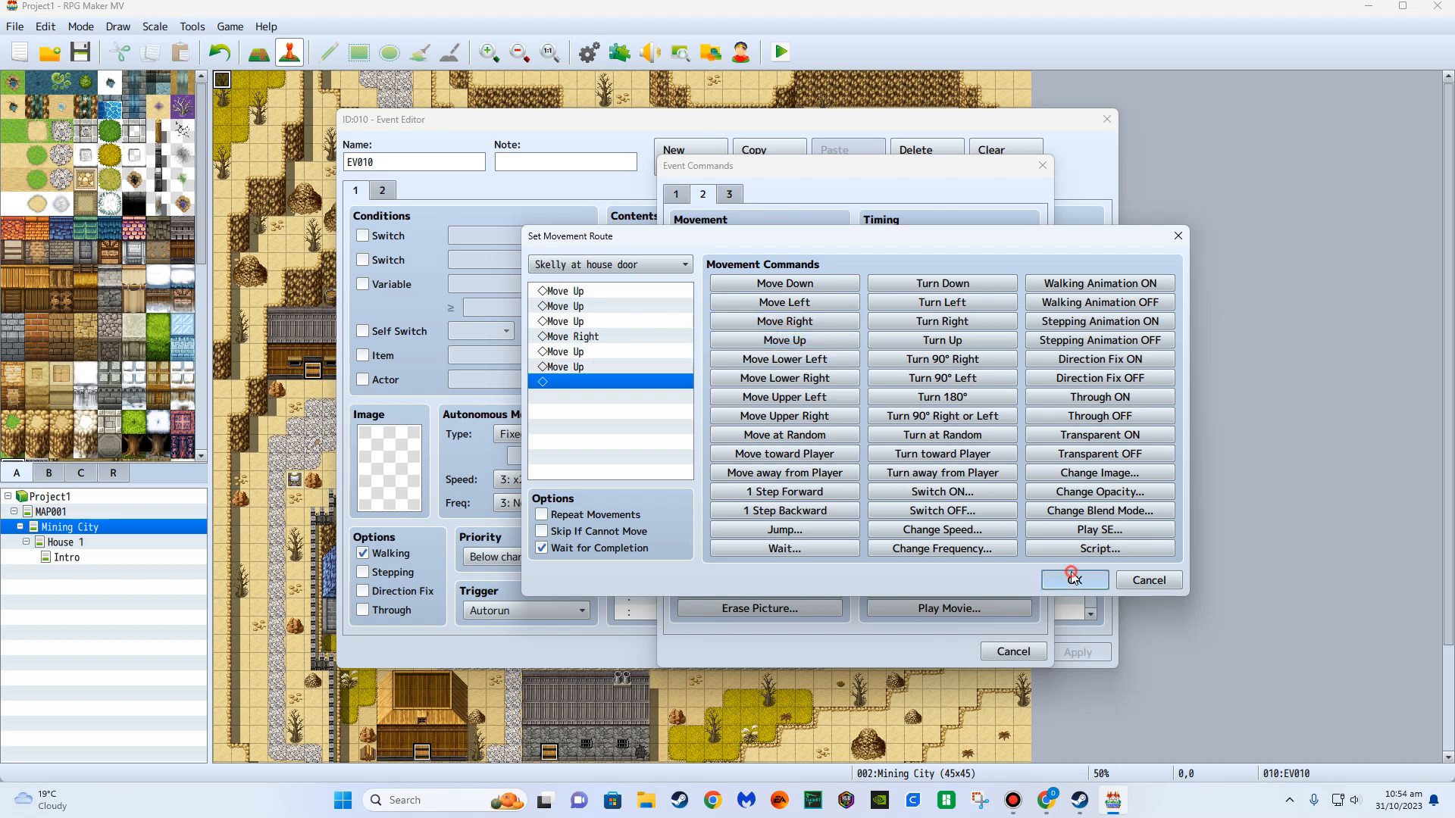
# Copy the Skelly at house door movement route command, try pasting it before the leftward Scroll Map command, and remove the duplicate.
pyautogui.scroll(-3, 834, 587)
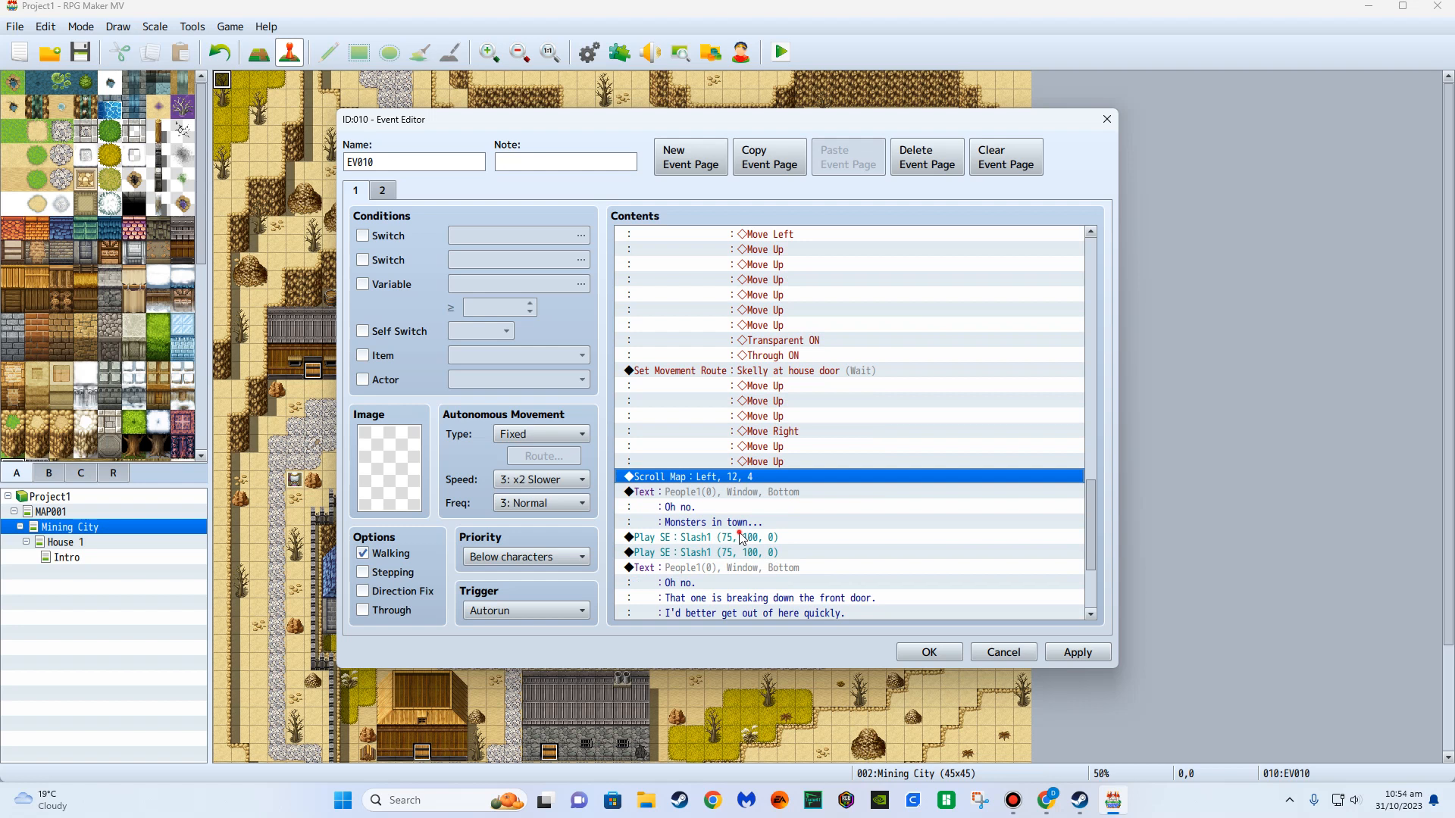
pyautogui.click(741, 538)
pyautogui.click(762, 497)
pyautogui.click(743, 480)
pyautogui.moveTo(773, 380); pyautogui.dragTo(780, 478)
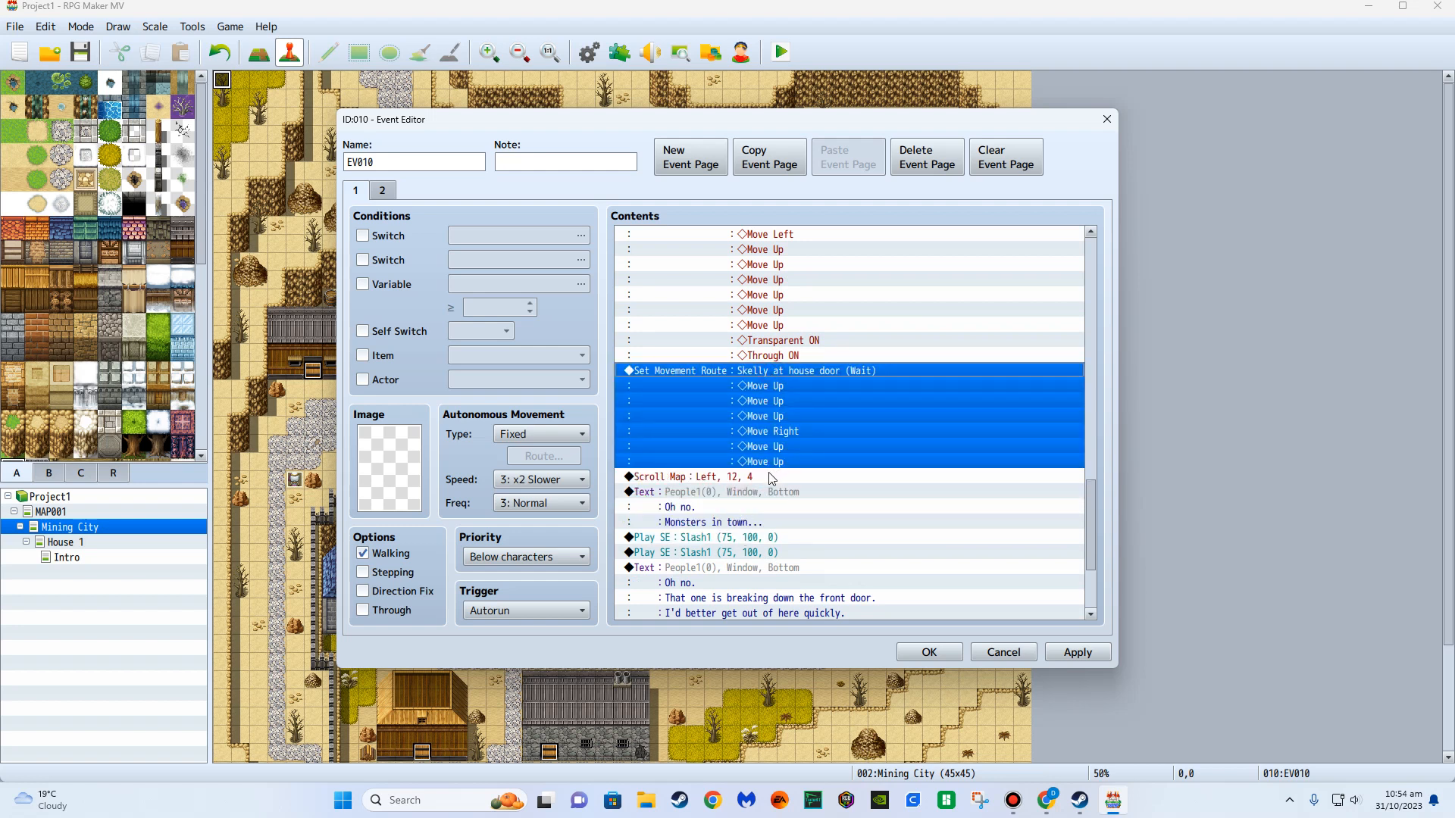
pyautogui.click(752, 479)
pyautogui.hotkey('ctrl', 'v')
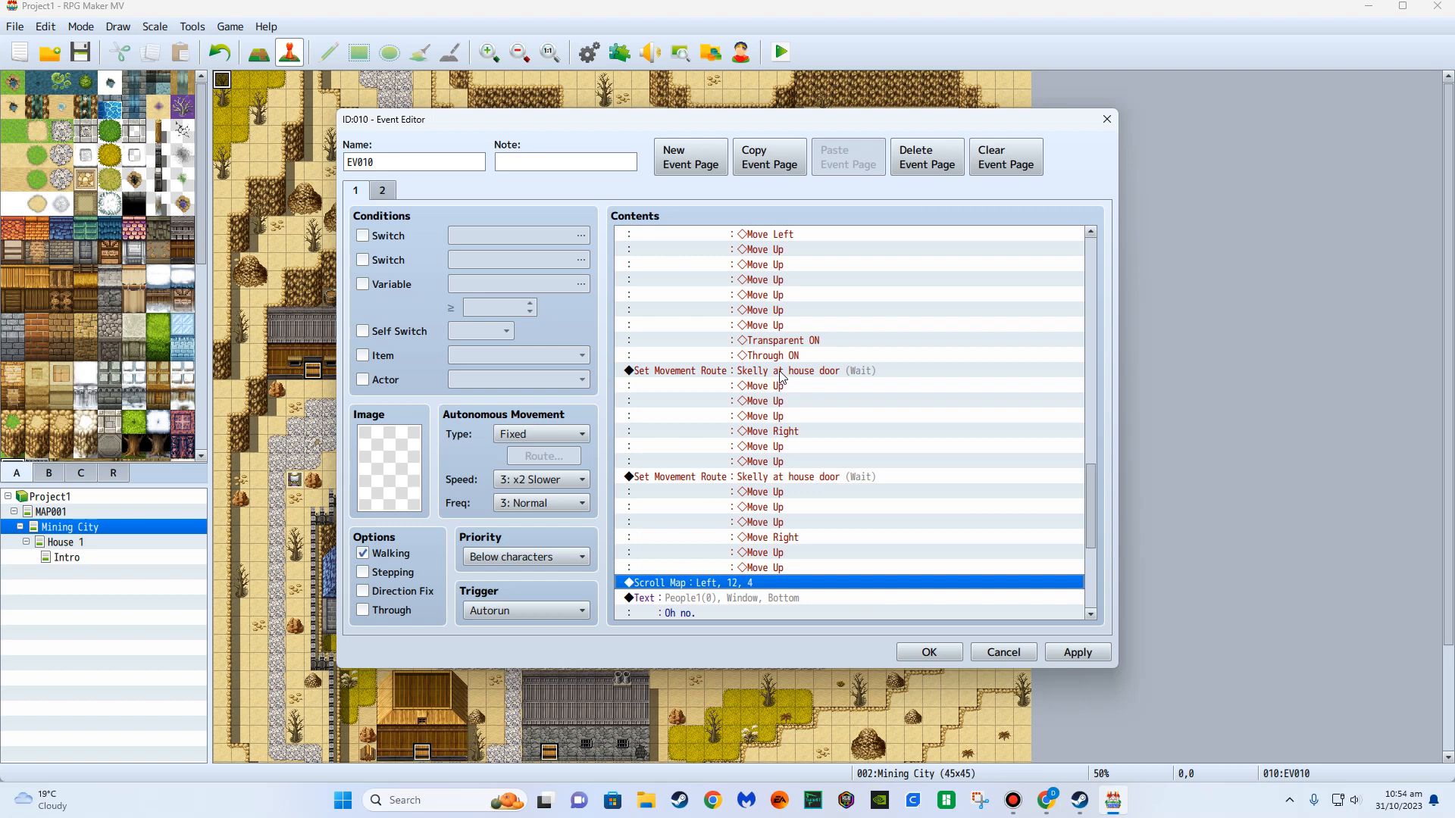
pyautogui.click(782, 489)
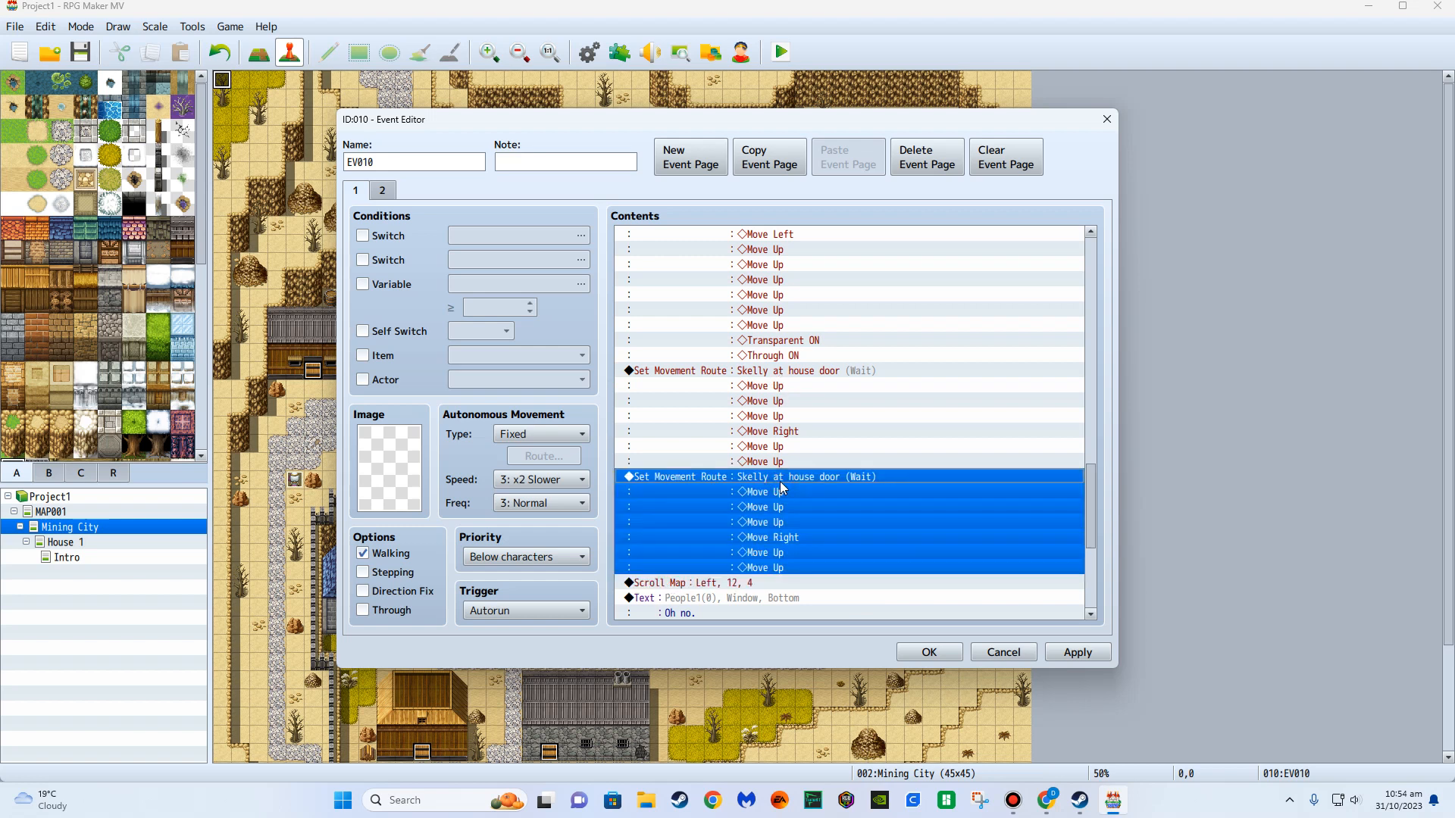
pyautogui.press('Delete')
# Paste the skeleton's movement route before the first Slash1 sound effect and delete the original one preceding the leftward Scroll Map command.
pyautogui.moveTo(710, 504); pyautogui.dragTo(701, 539)
pyautogui.click(698, 539)
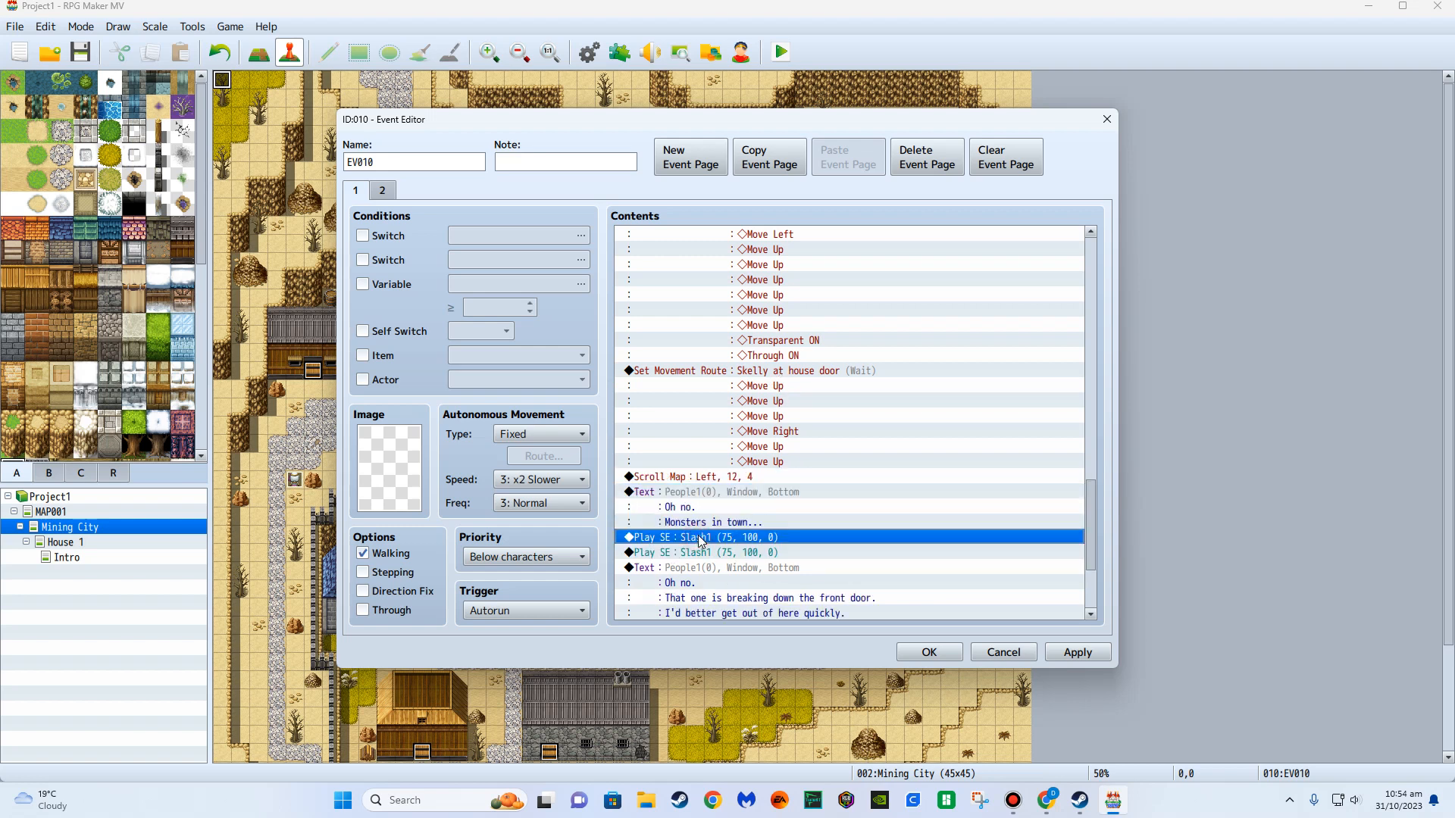
pyautogui.hotkey('ctrl', 'v')
pyautogui.click(742, 342)
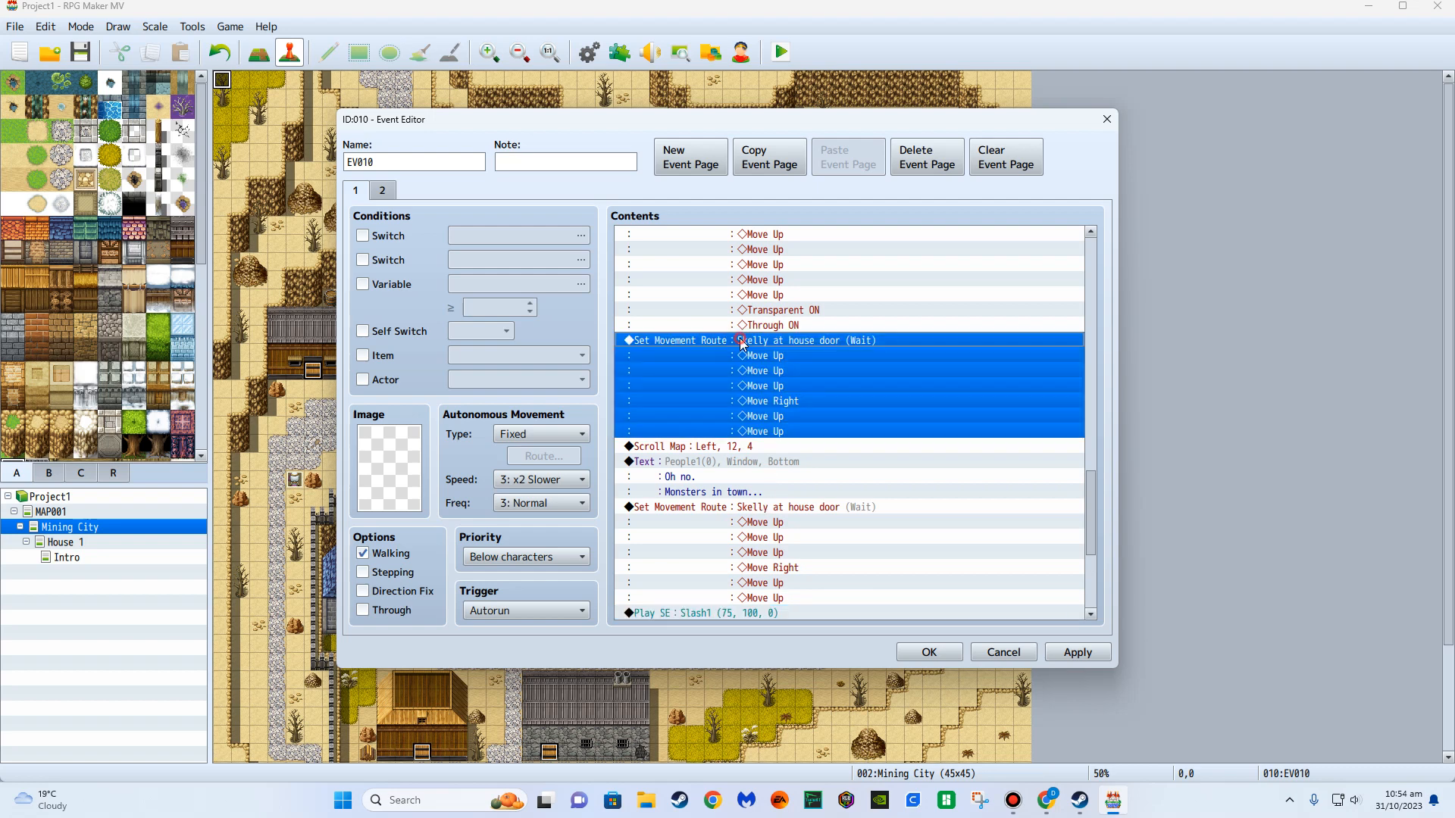
pyautogui.press('Delete')
# Review the steps and options of the skeleton's movement route placed after the "Monsters in town..." message.
pyautogui.click(769, 402)
pyautogui.rightClick(773, 406)
pyautogui.click(803, 430)
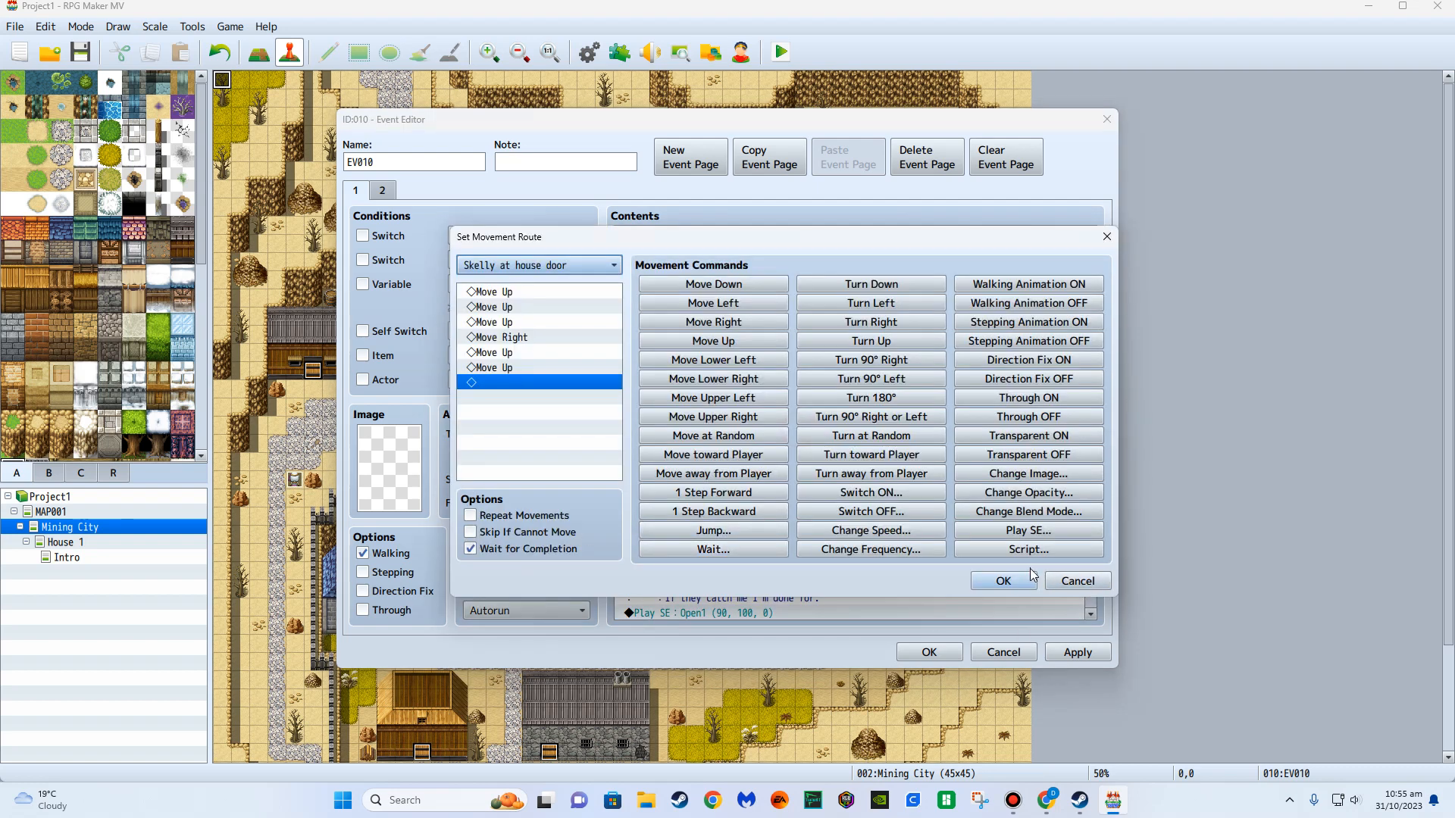
pyautogui.click(1003, 581)
# Insert a Wait command of 10 frames between the skeleton's movement route and the first Slash1 sound effect.
pyautogui.click(761, 491)
pyautogui.click(756, 507)
pyautogui.rightClick(747, 492)
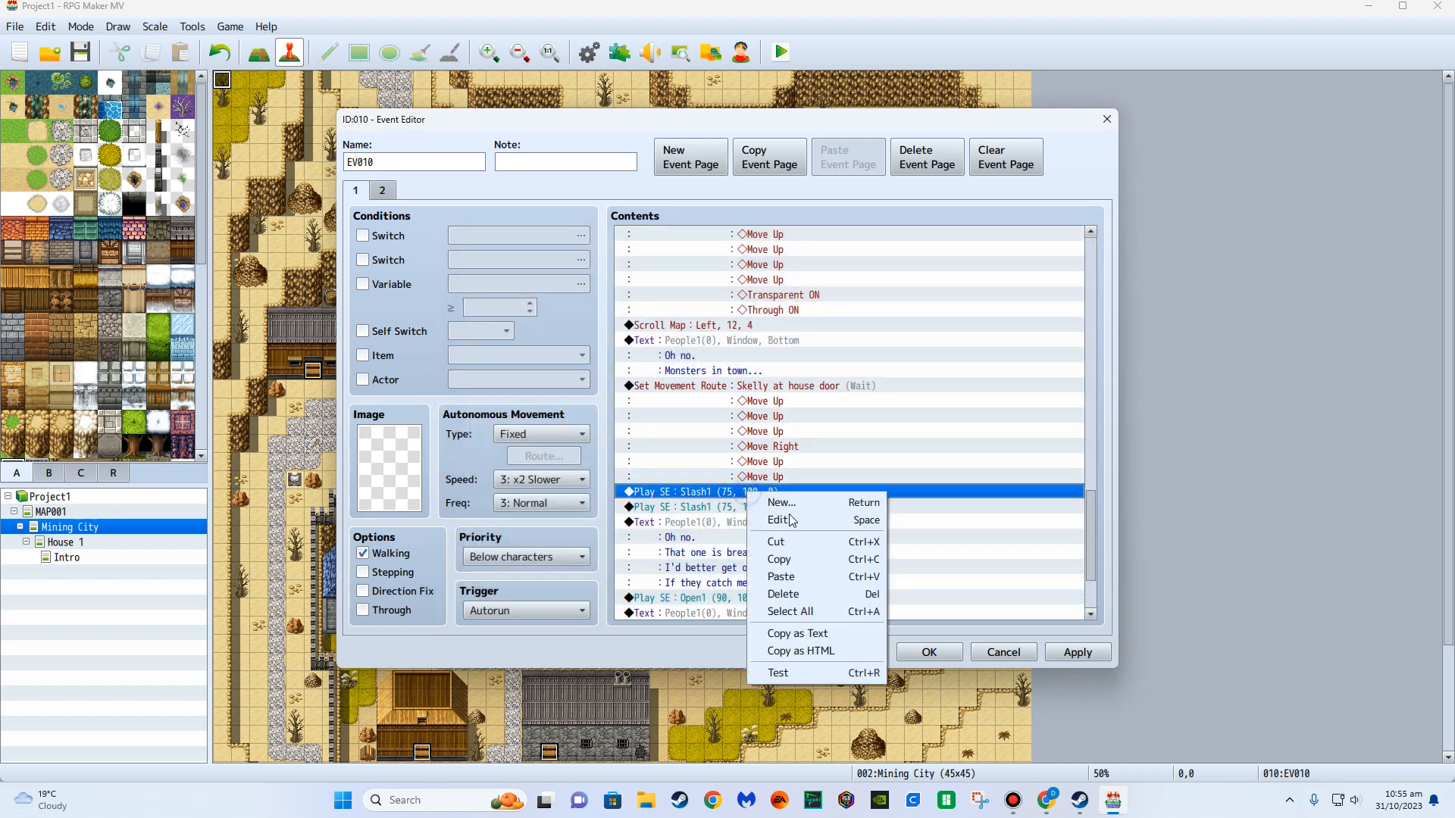
pyautogui.click(801, 507)
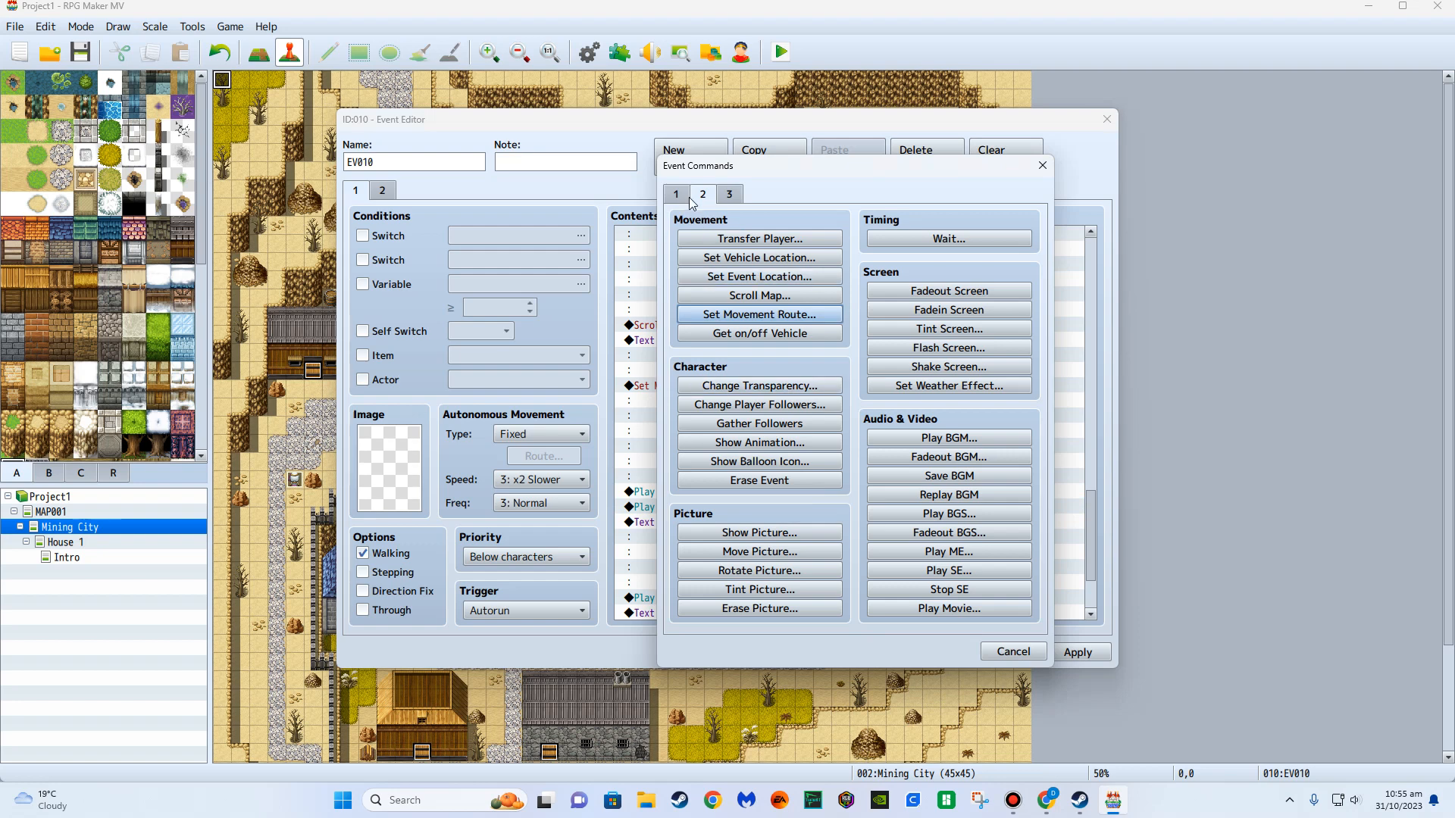
pyautogui.click(975, 236)
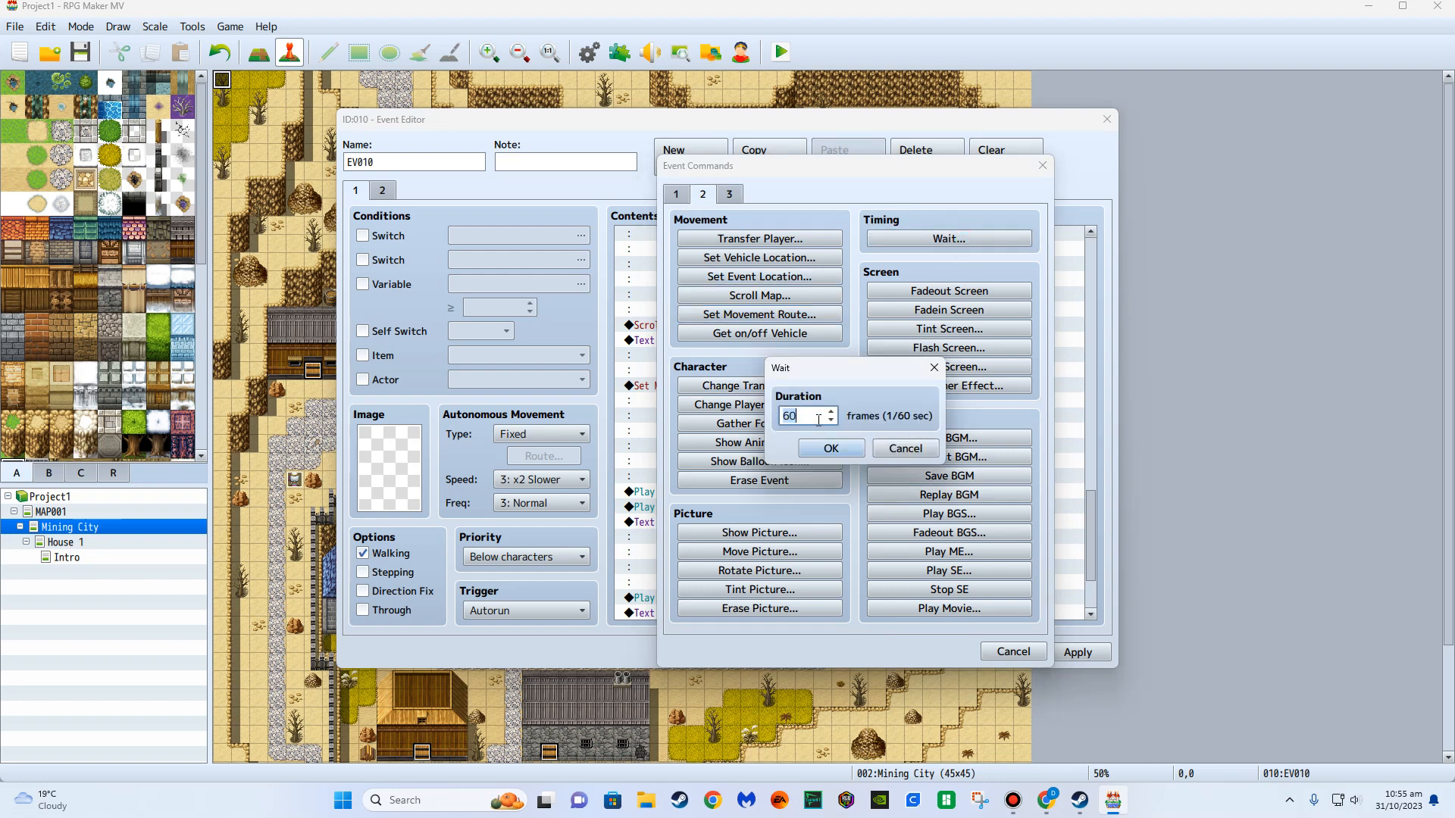
pyautogui.press('BackSpace')
pyautogui.press('BackSpace')
pyautogui.write('10')
pyautogui.click(831, 448)
pyautogui.click(731, 521)
pyautogui.click(729, 506)
pyautogui.hotkey('ctrl', 'v')
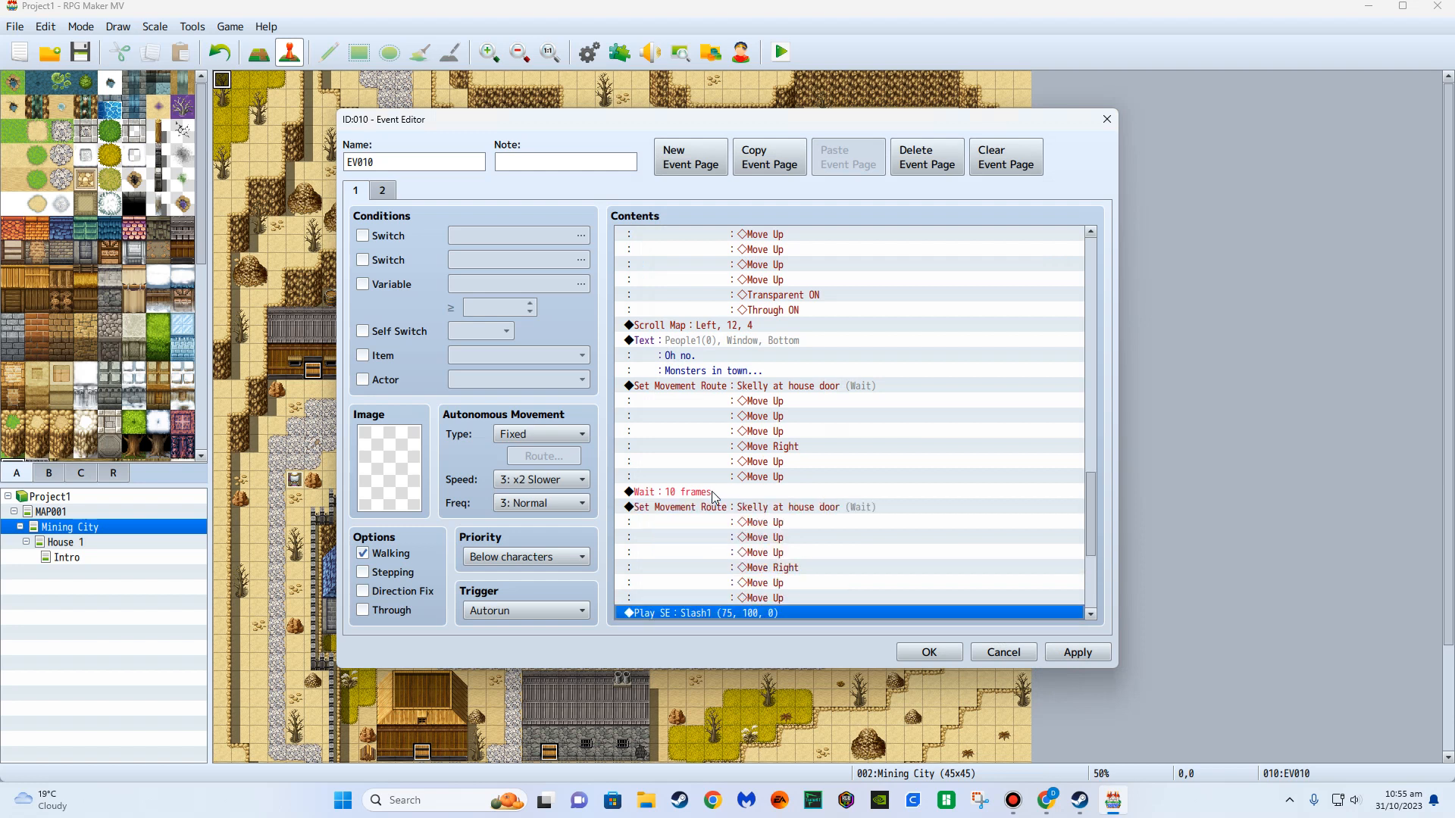
pyautogui.click(753, 517)
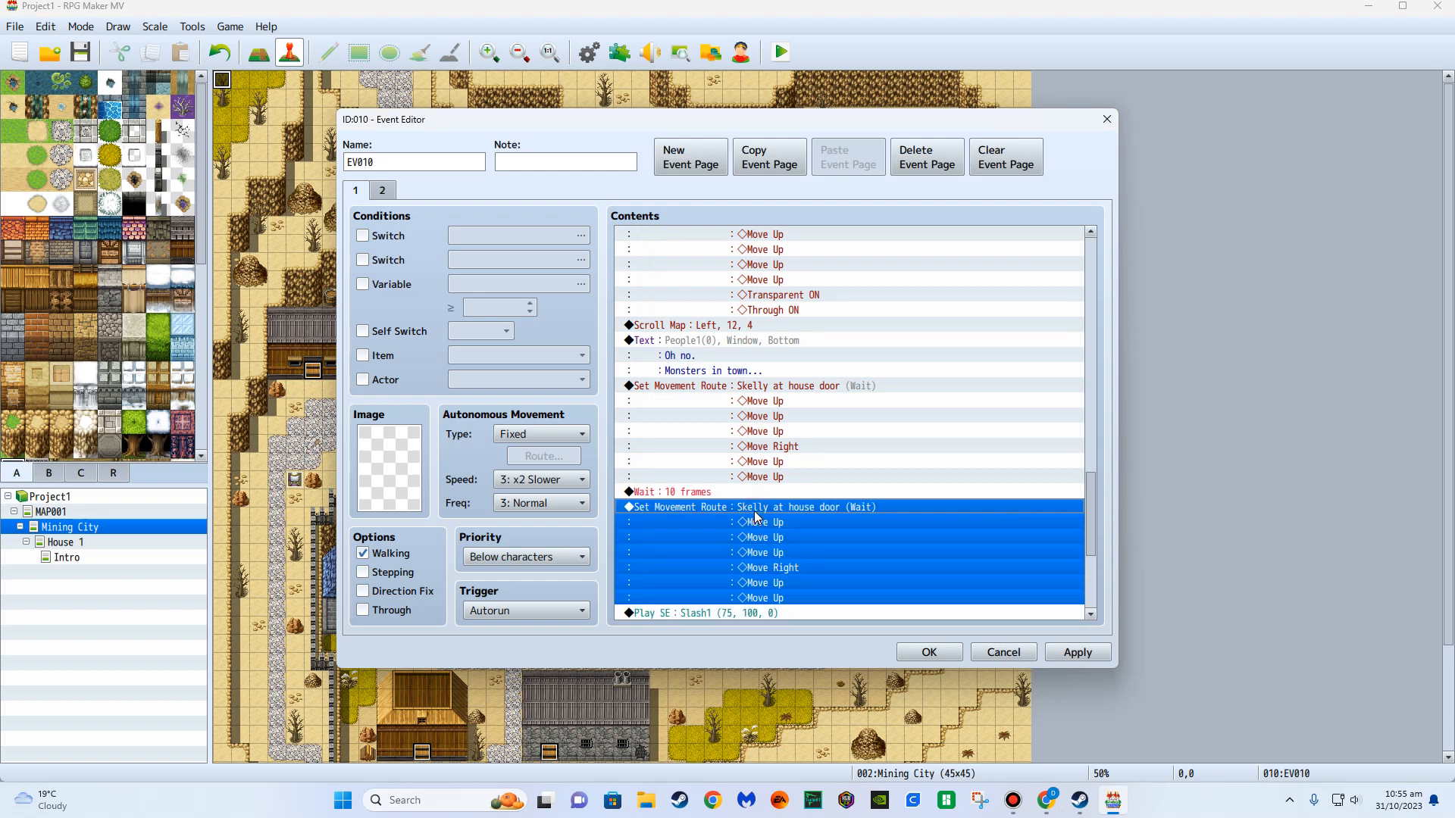
pyautogui.press('Delete')
# Arrange the Slash1 sound effects so one plays before and one after the 10-frame wait, and accept the EV010 changes.
pyautogui.click(732, 494)
pyautogui.hotkey('ctrl', 'v')
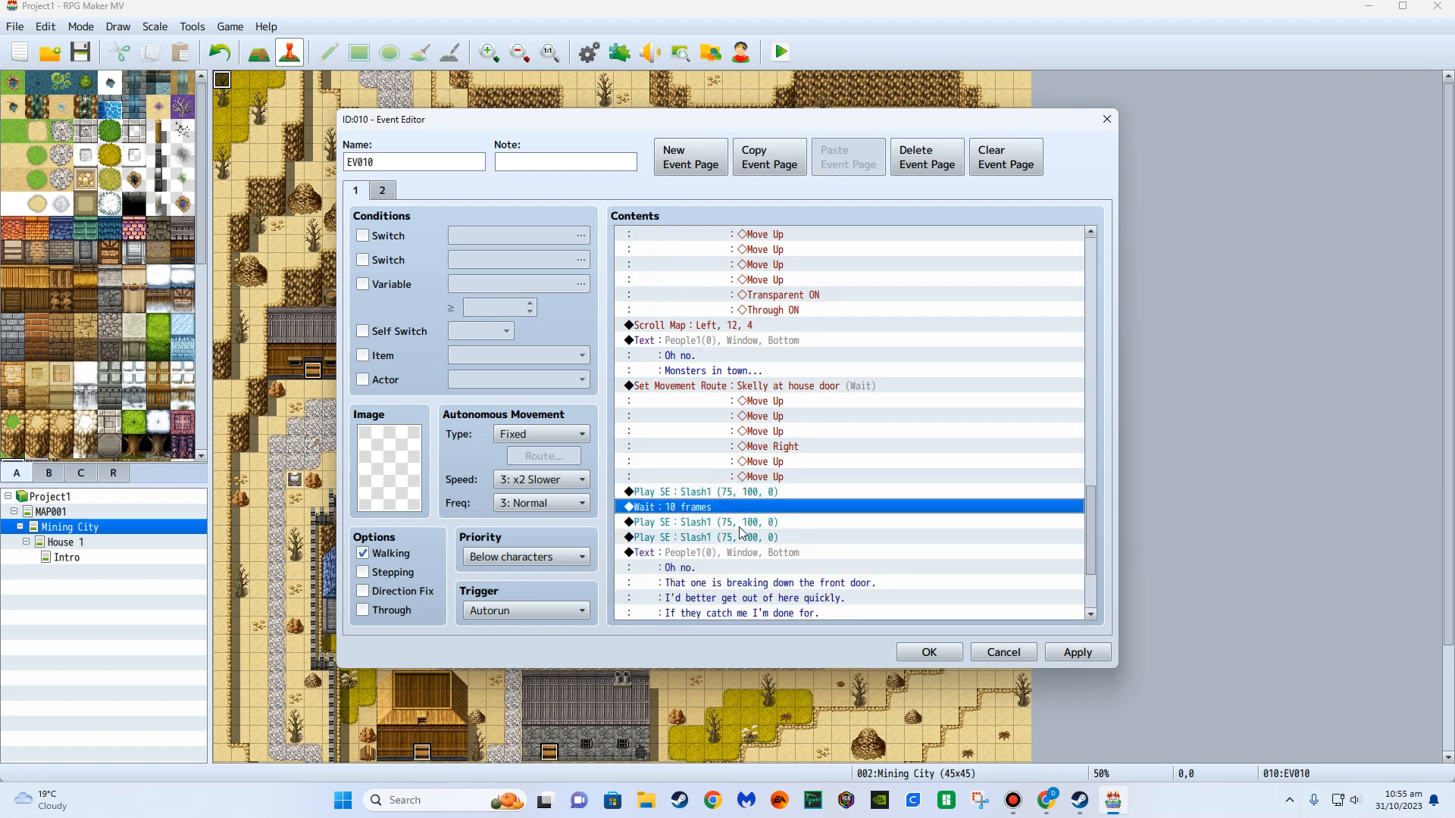
pyautogui.click(737, 523)
pyautogui.press('Delete')
pyautogui.click(745, 550)
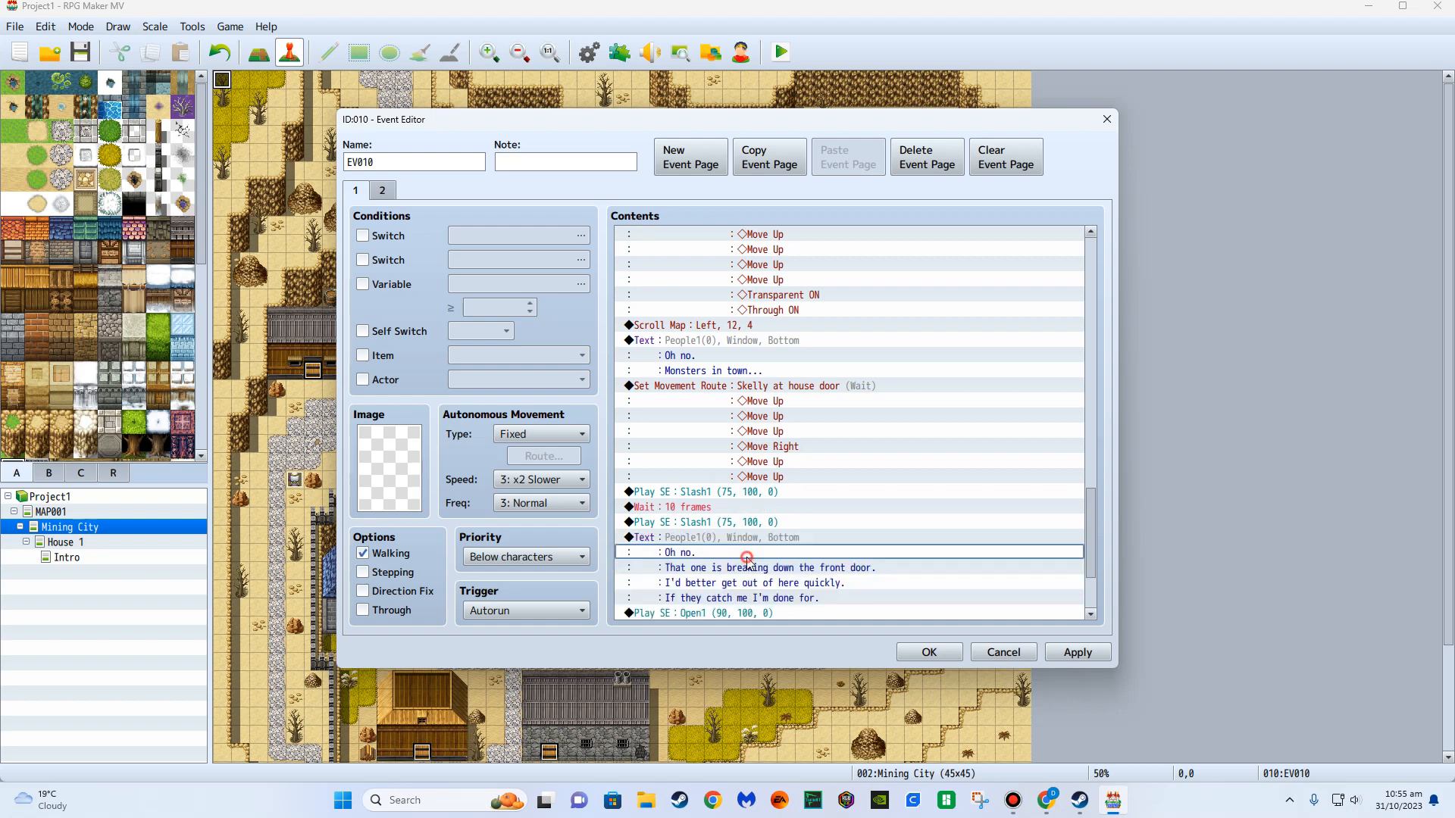
pyautogui.scroll(-3, 757, 568)
pyautogui.click(923, 654)
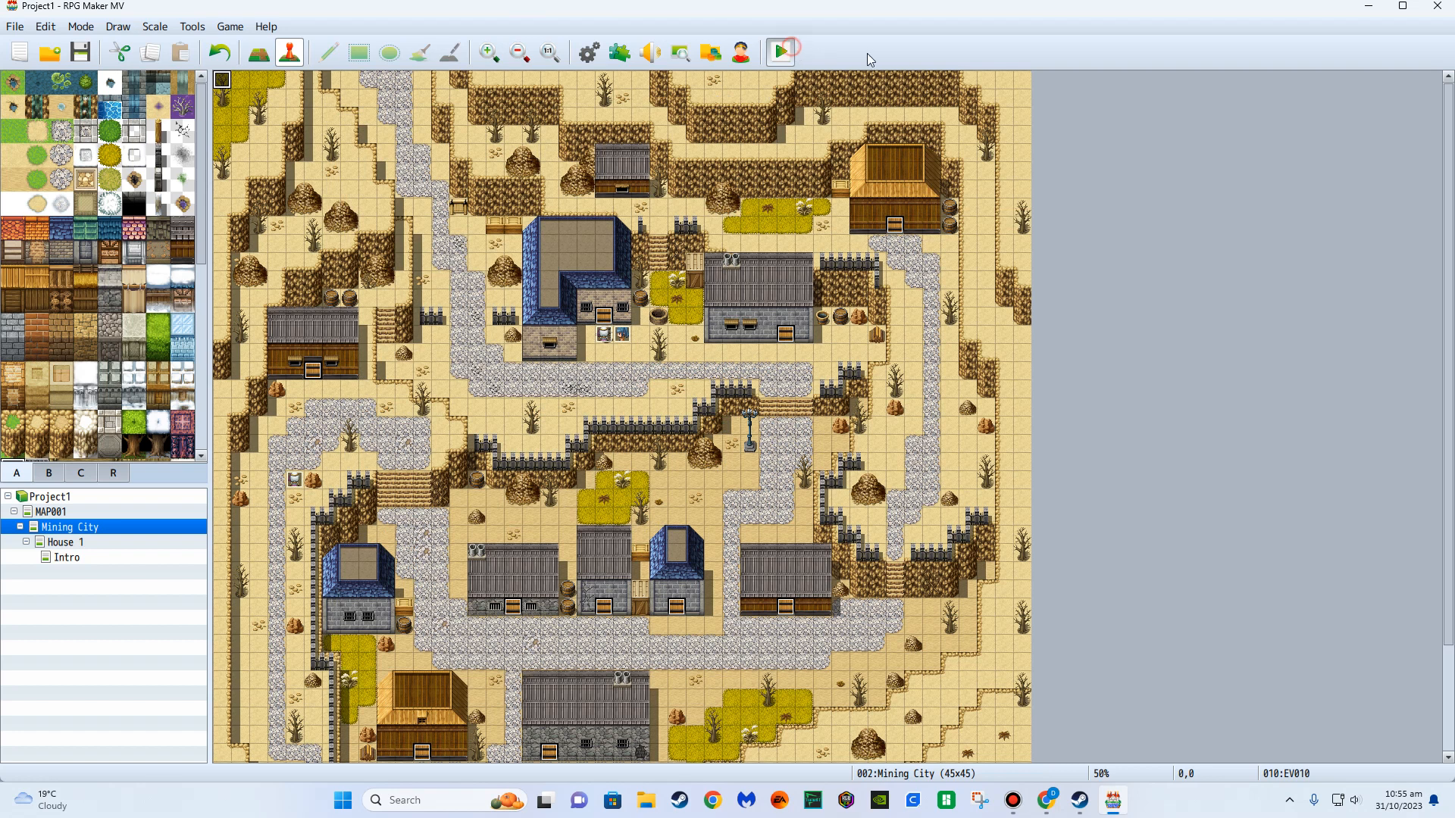
# Save and playtest the project, starting a new game with AAAA as the character's name.
pyautogui.press('Return')
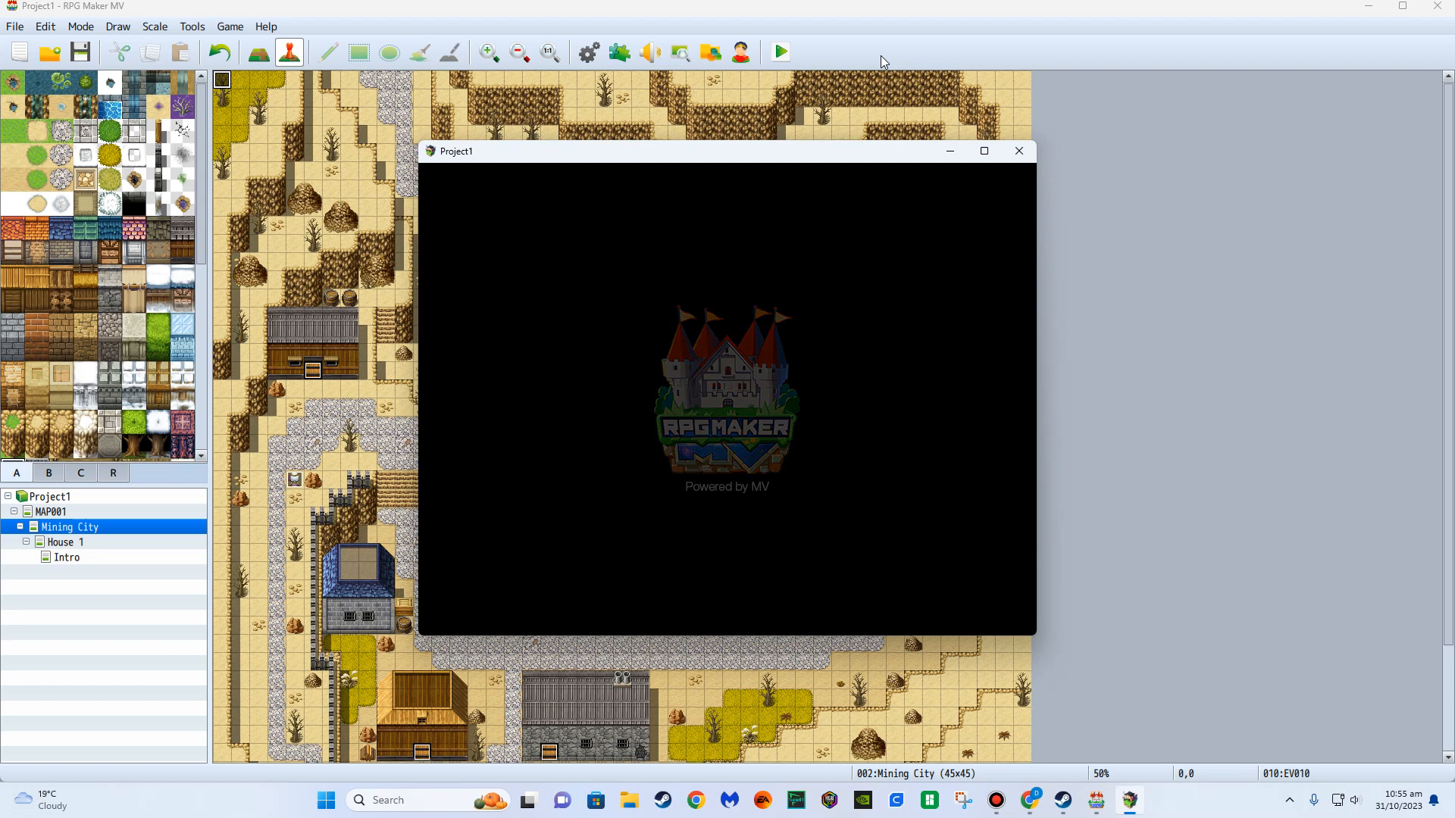
pyautogui.press('Return')
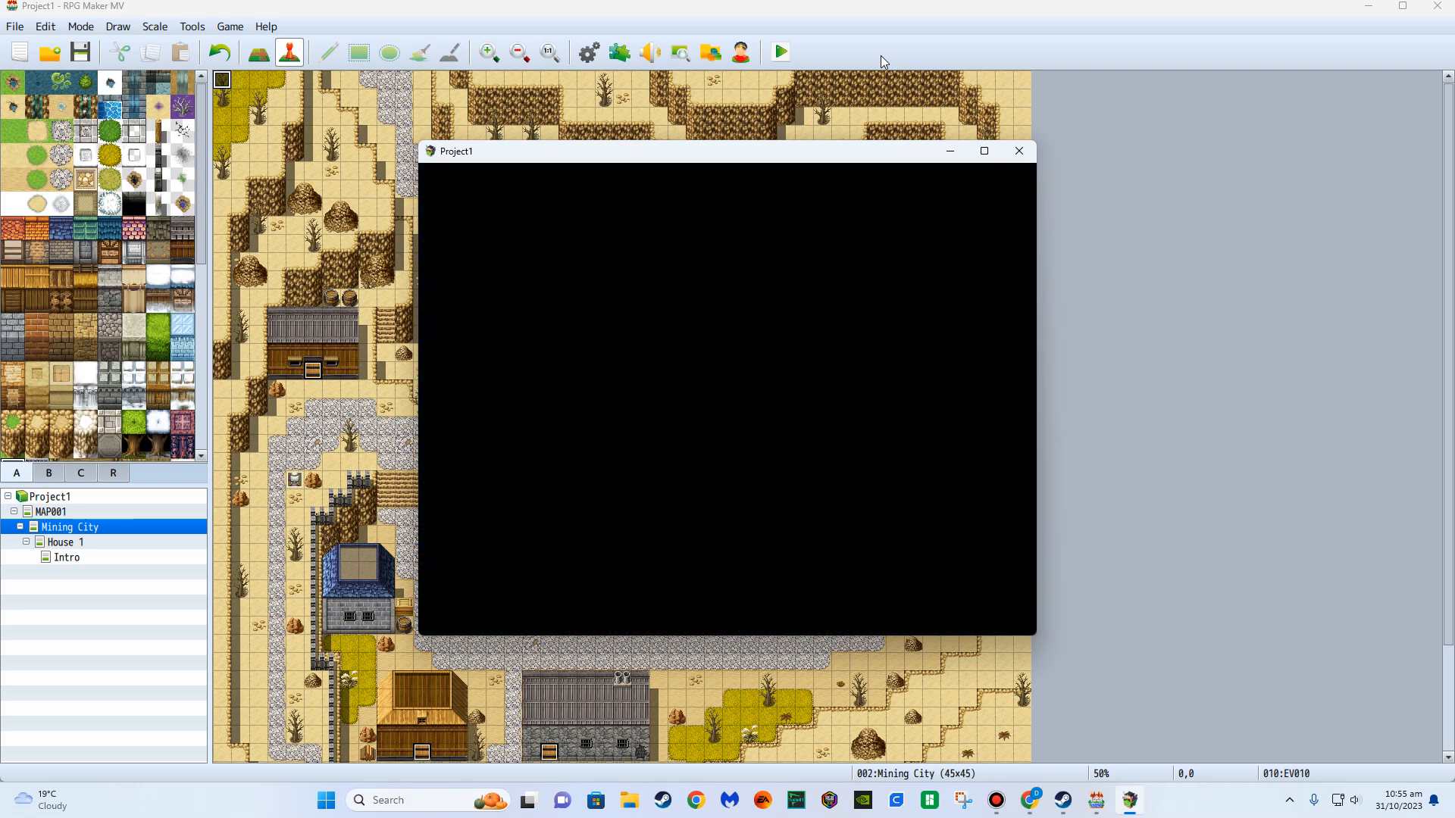
pyautogui.press('Return')
pyautogui.press('Return')
pyautogui.press('Return')
pyautogui.press('Return')
pyautogui.press('Return')
pyautogui.press('Up')
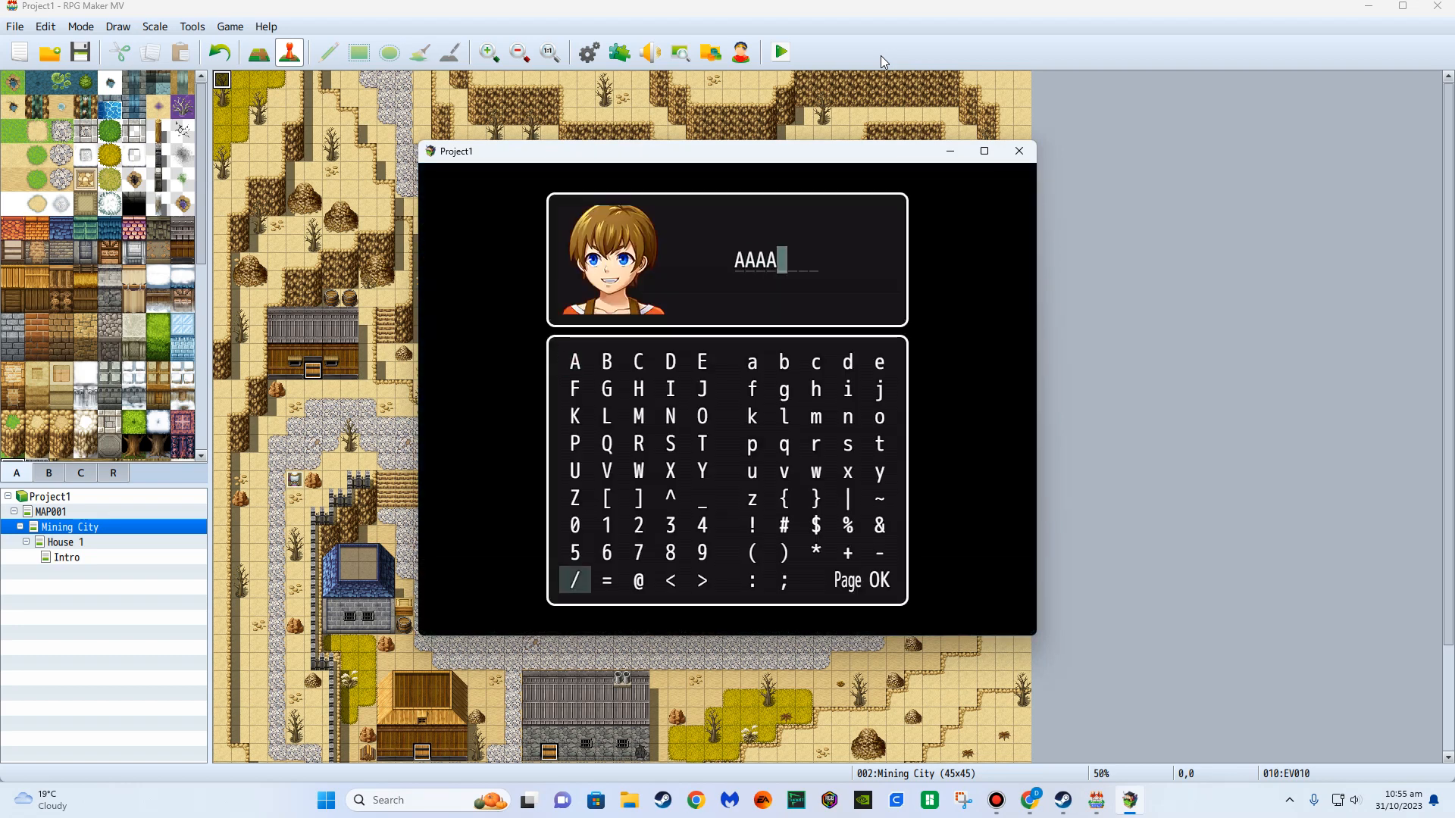
pyautogui.press('Left')
pyautogui.press('Return')
pyautogui.press('Return')
pyautogui.press('Return')
# Watch the House 1 and Mining City cutscenes, advance their messages through the return to House 1, and end the playtest.
pyautogui.press('Down')
pyautogui.press('Right')
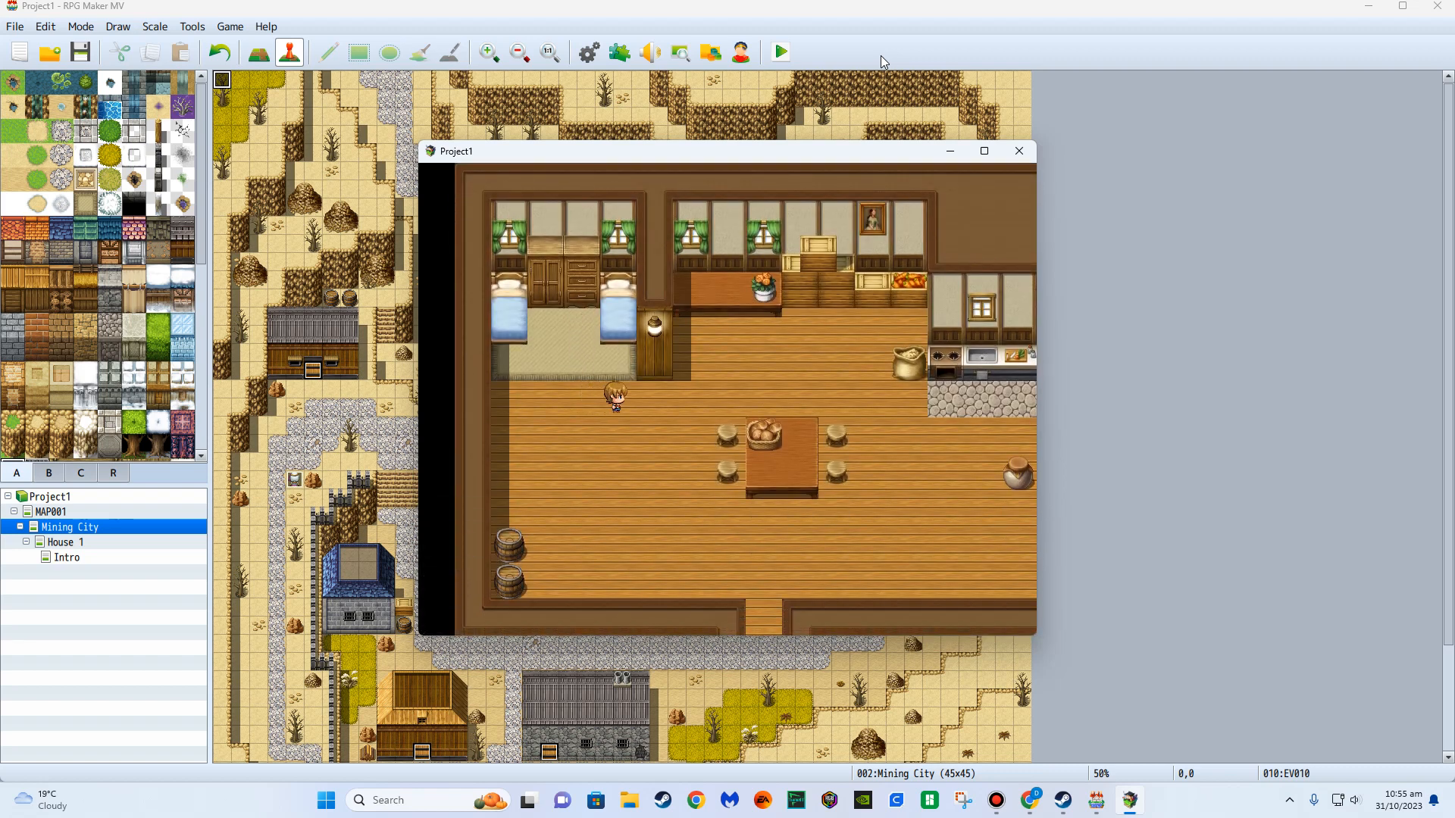
pyautogui.press('Right')
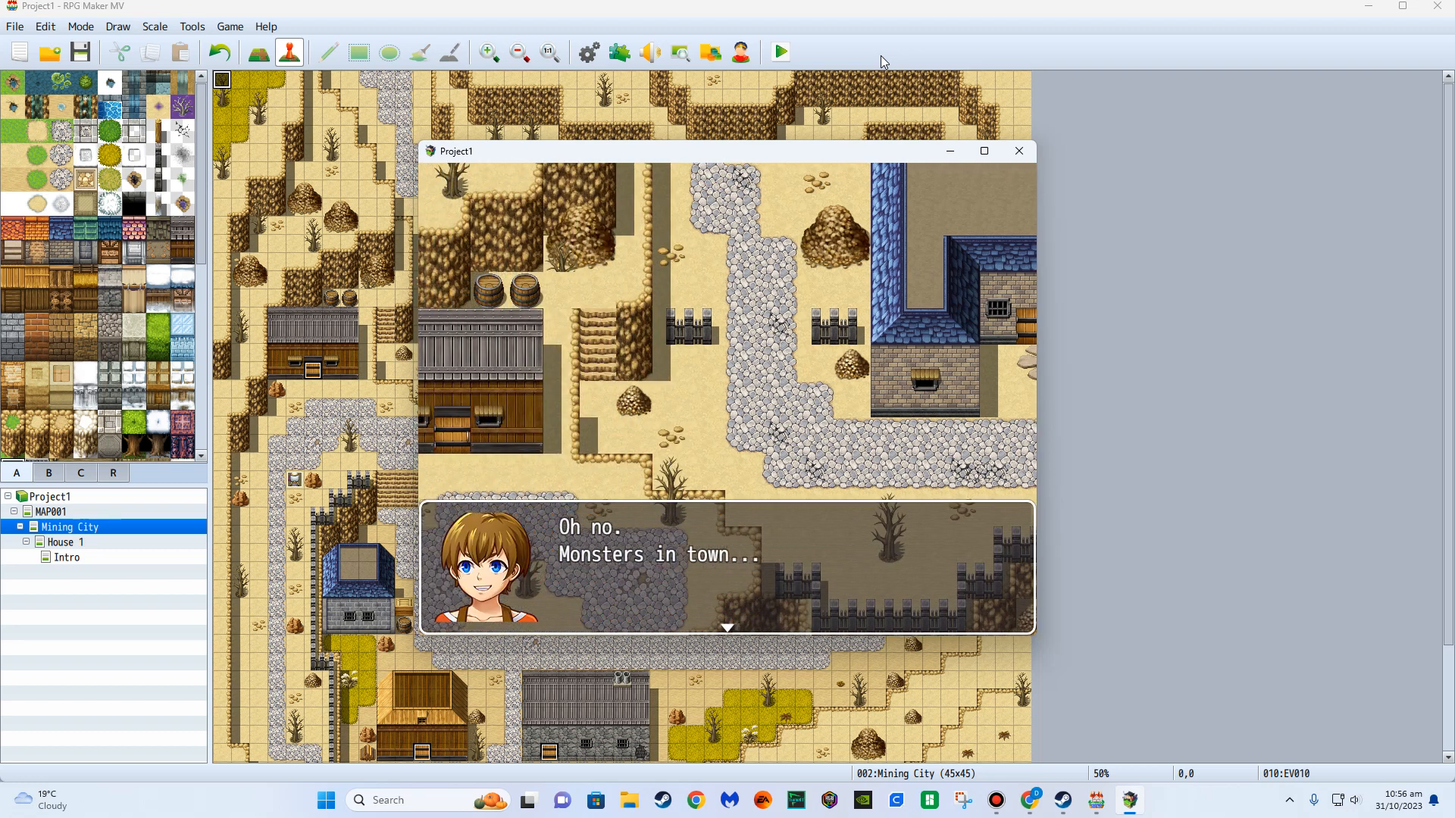
pyautogui.press('Return')
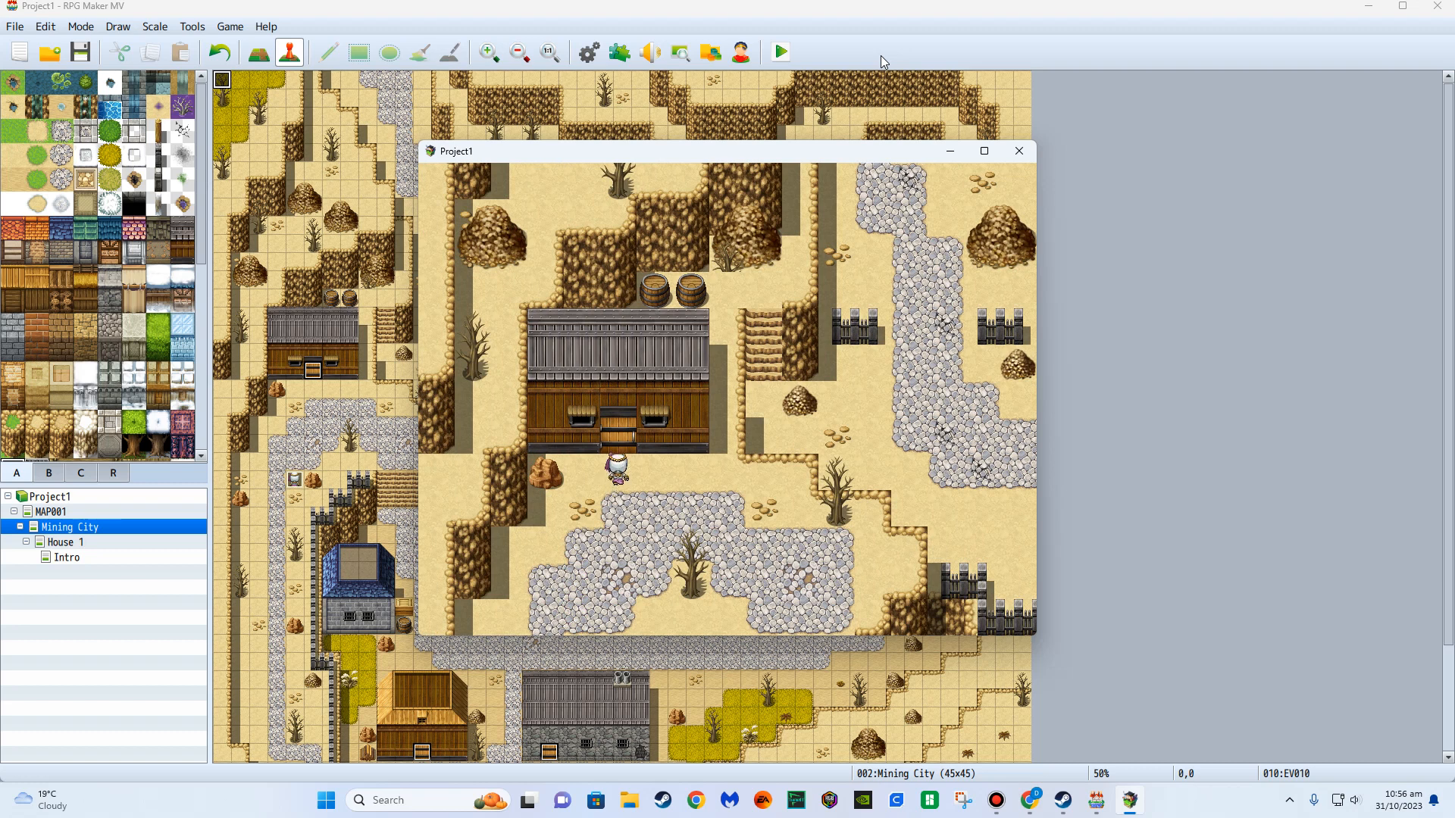
pyautogui.press('Return')
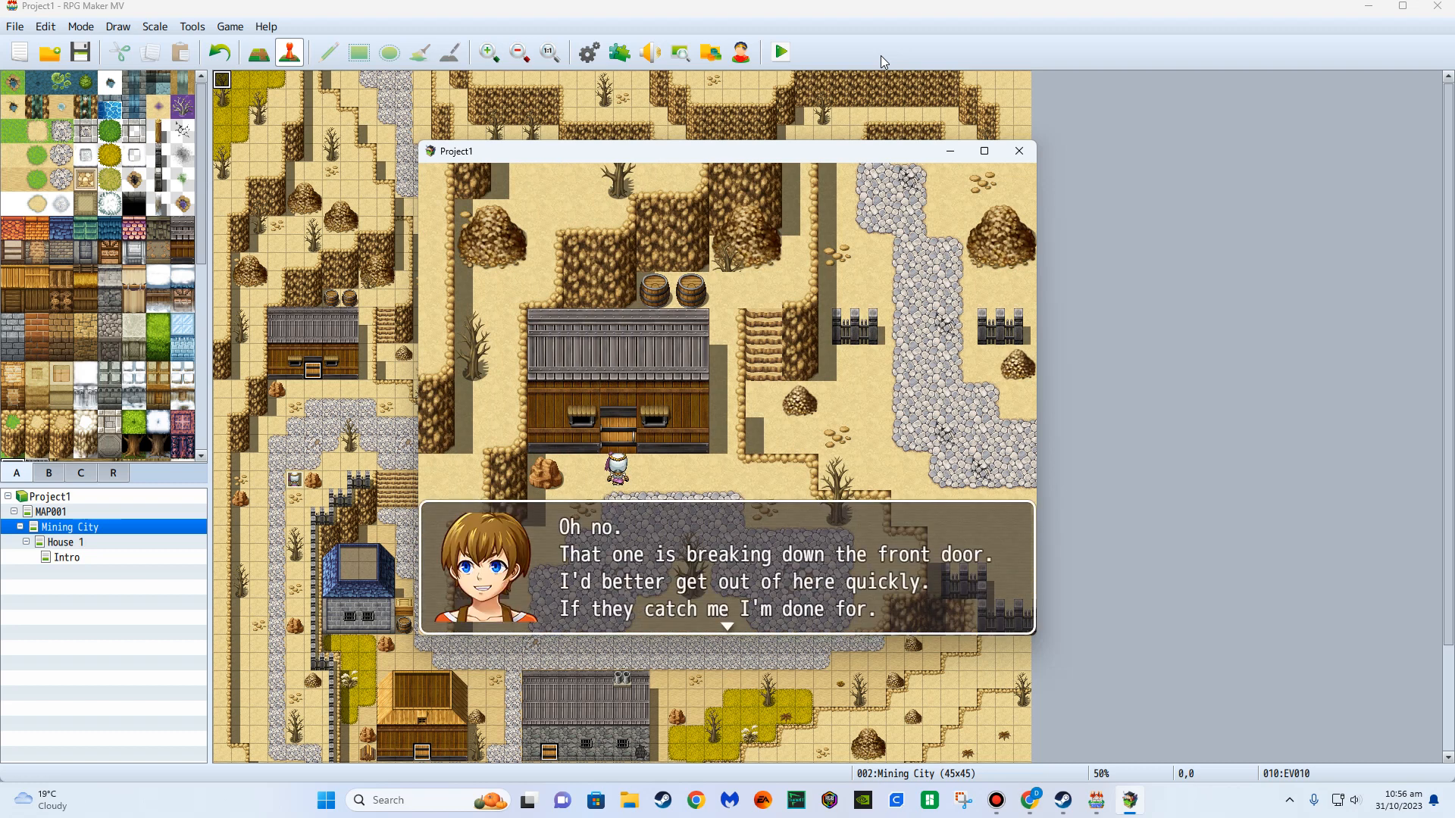
pyautogui.press('Return')
pyautogui.press('Return')
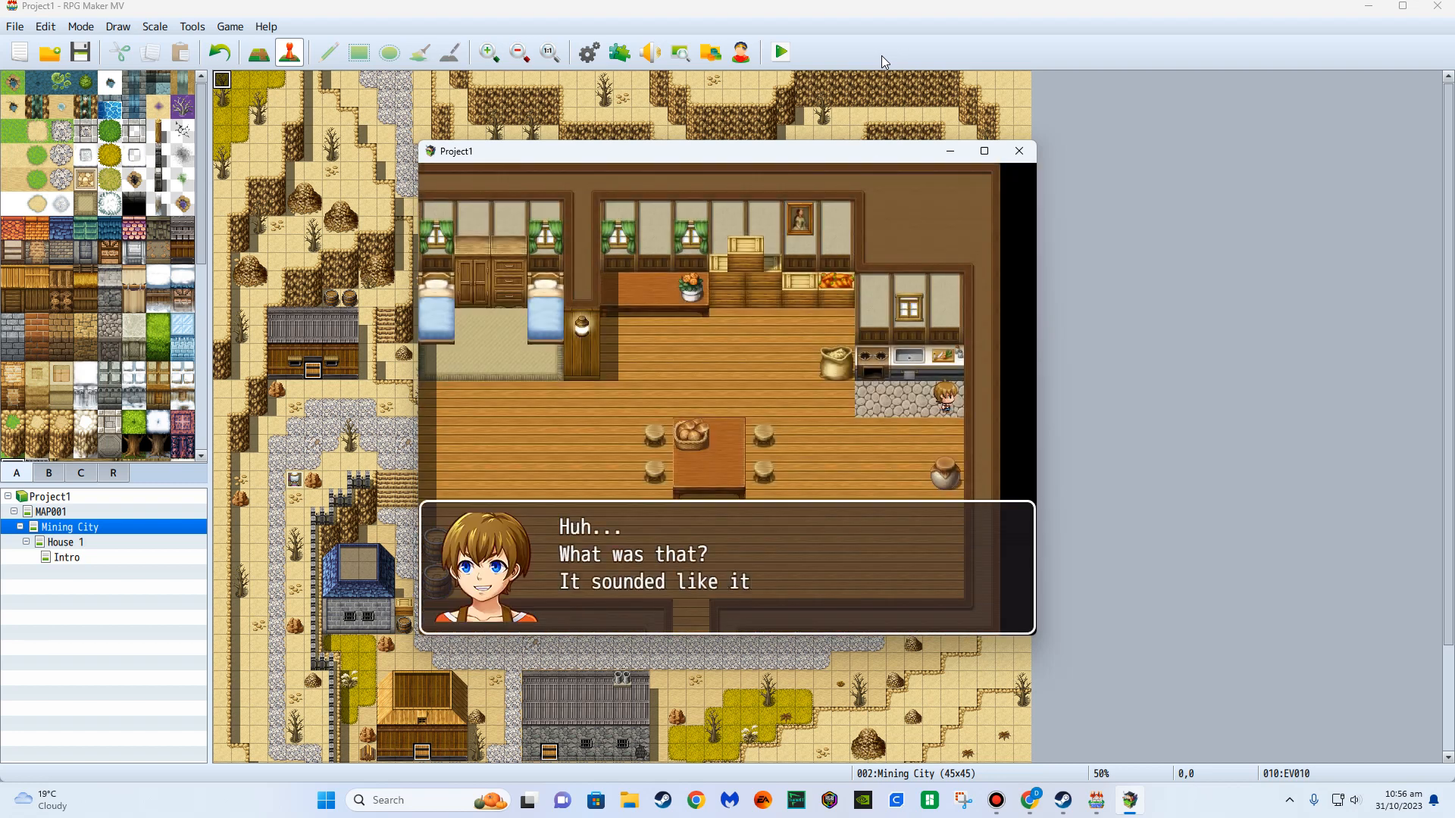
pyautogui.click(1019, 151)
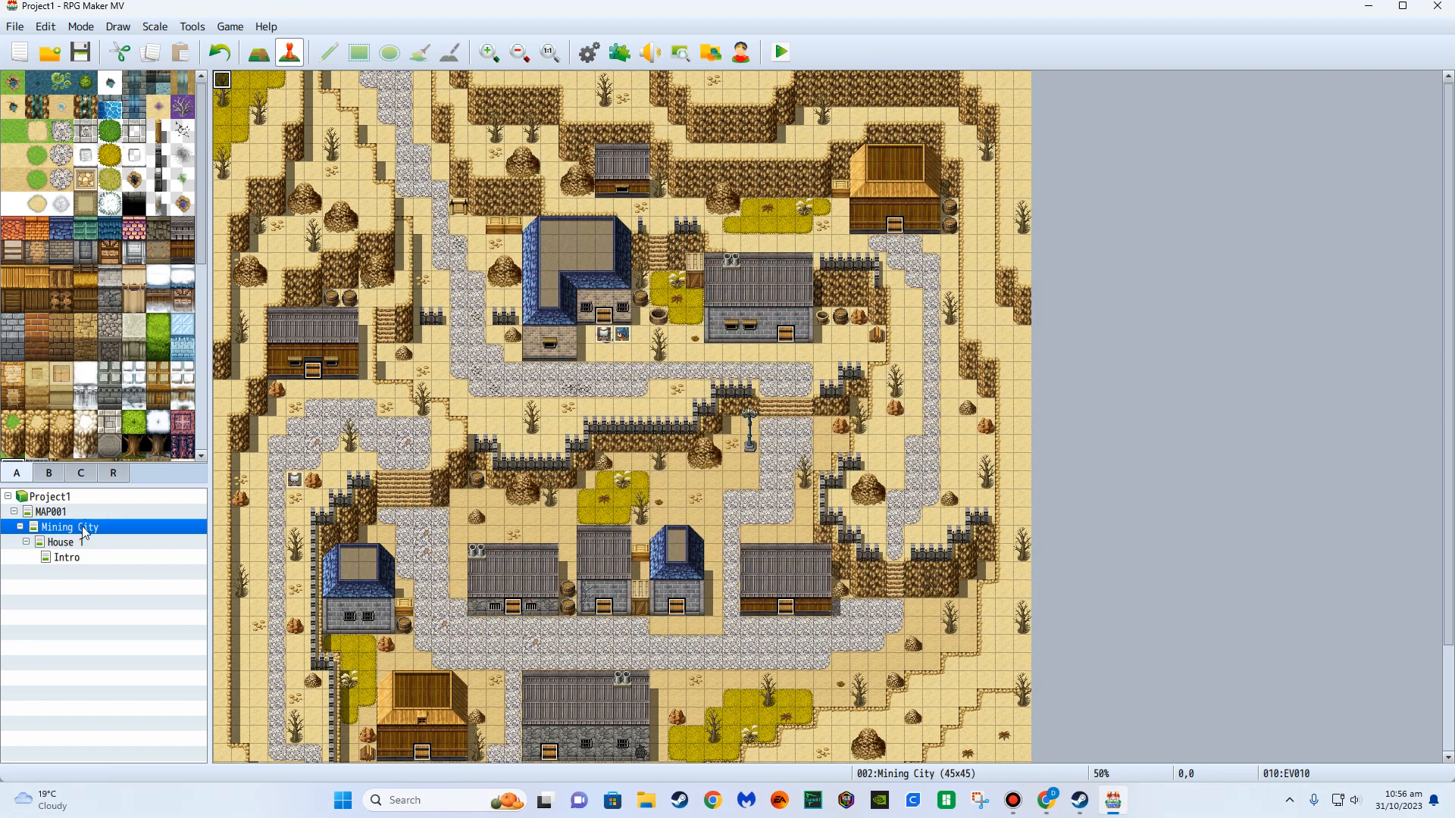
# In House 1's autorun event EV002, add a second event page conditioned on switch 0001 Intro Finished.
pyautogui.click(79, 541)
pyautogui.doubleClick(391, 192)
pyautogui.click(656, 162)
pyautogui.click(363, 236)
pyautogui.click(362, 190)
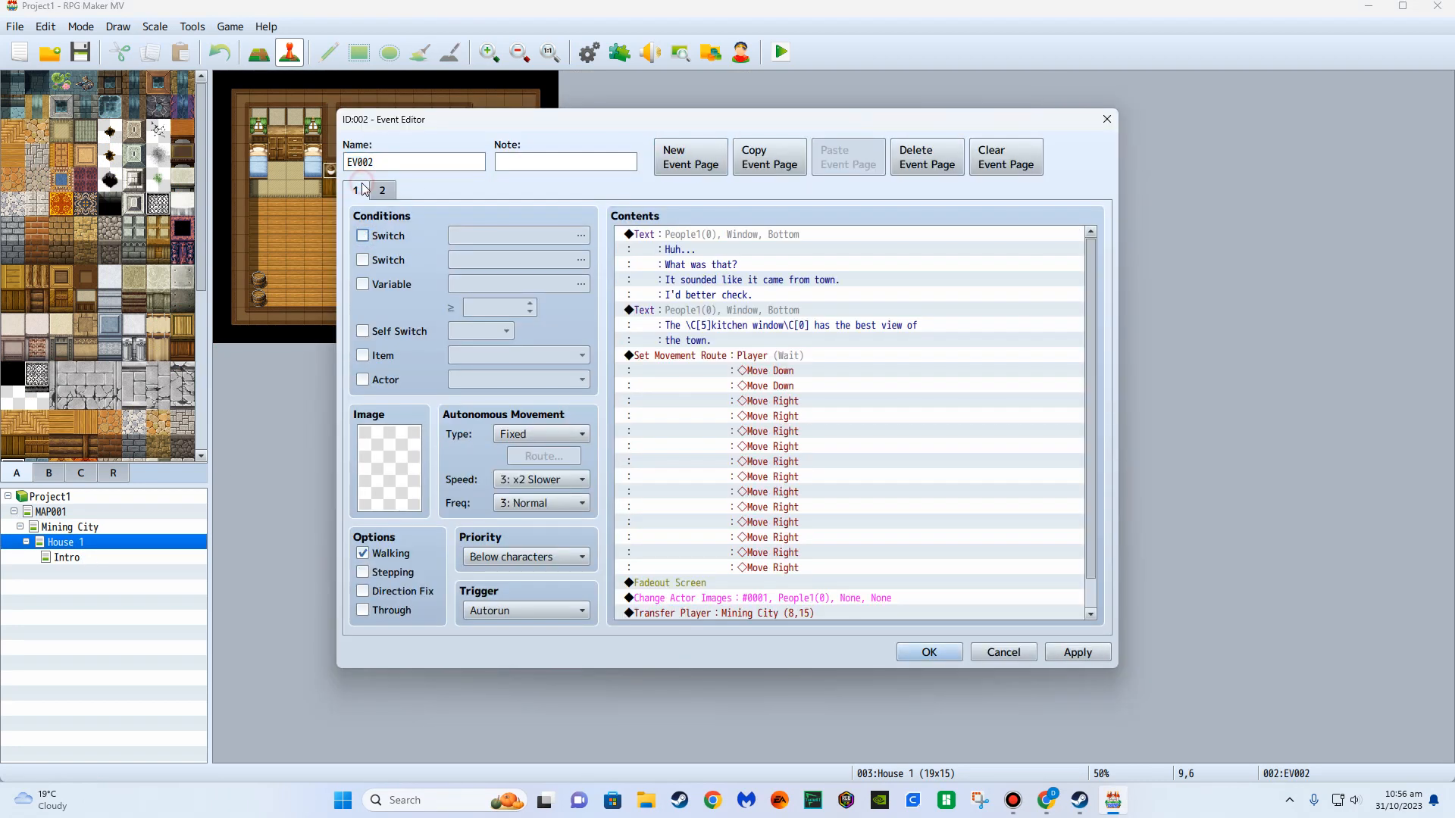
pyautogui.click(931, 650)
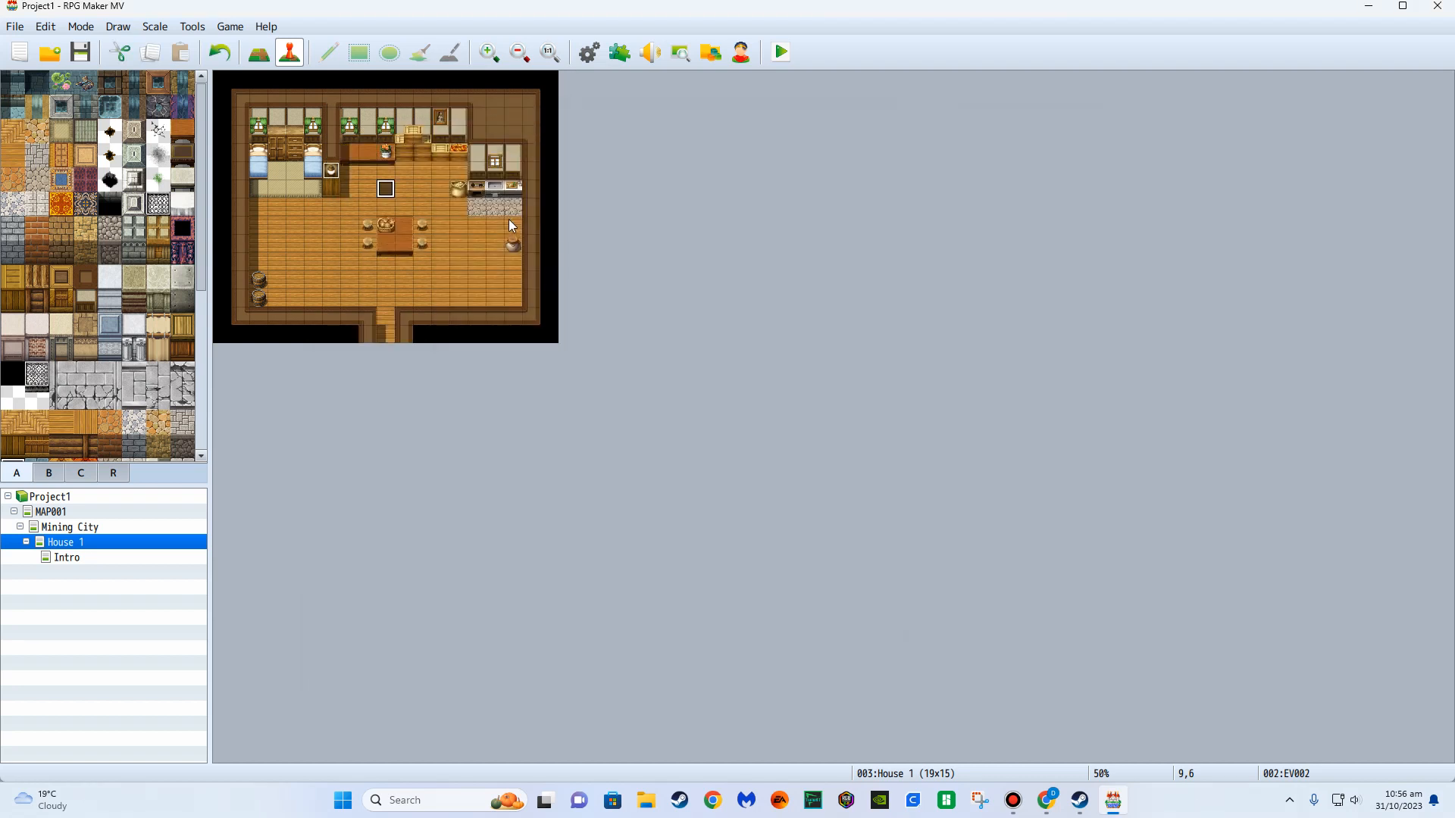
# Create an event at House 1's doorway tile (9,14) conditioned on switch 0001 Intro Finished.
pyautogui.doubleClick(387, 334)
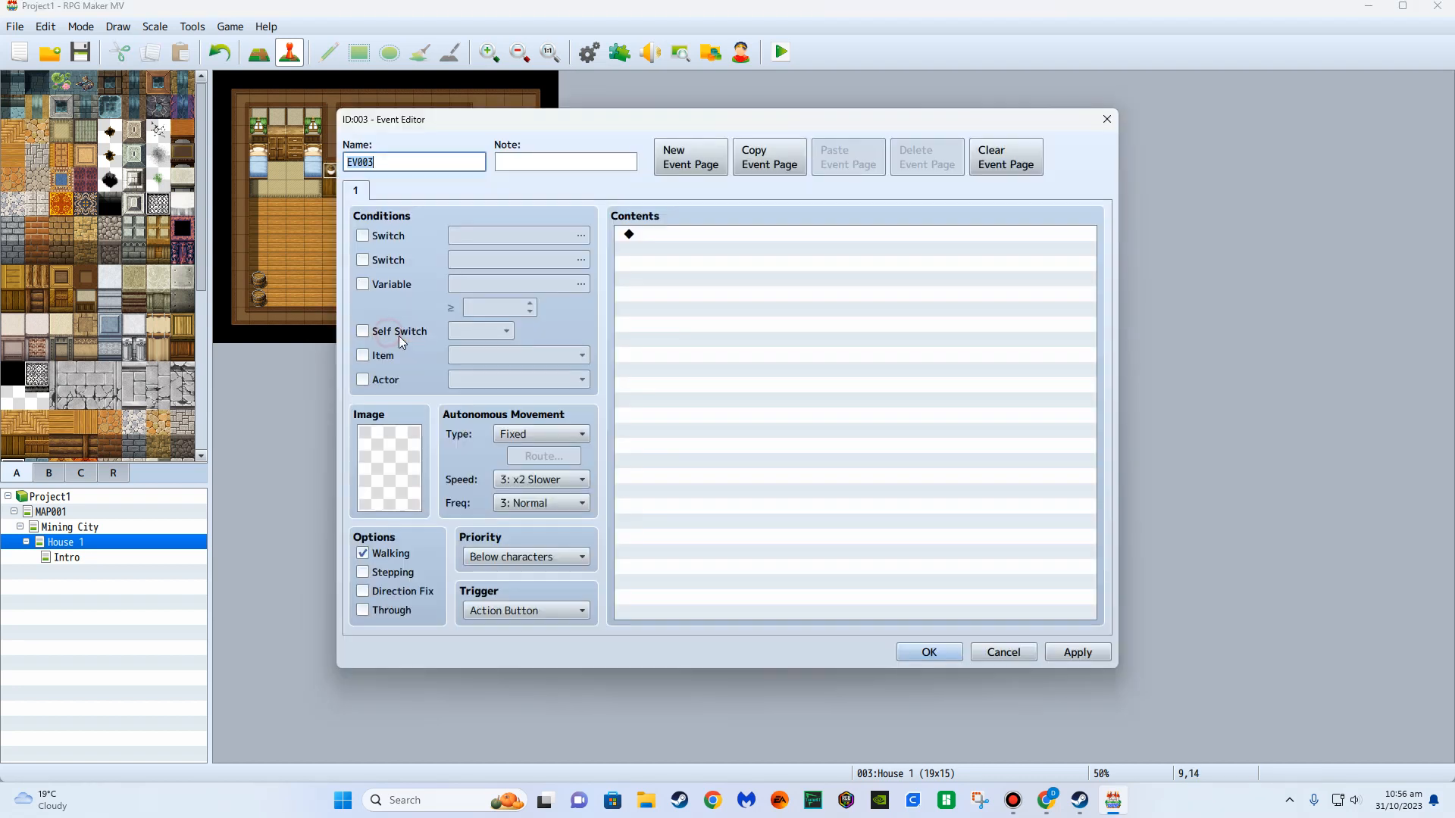
pyautogui.click(363, 236)
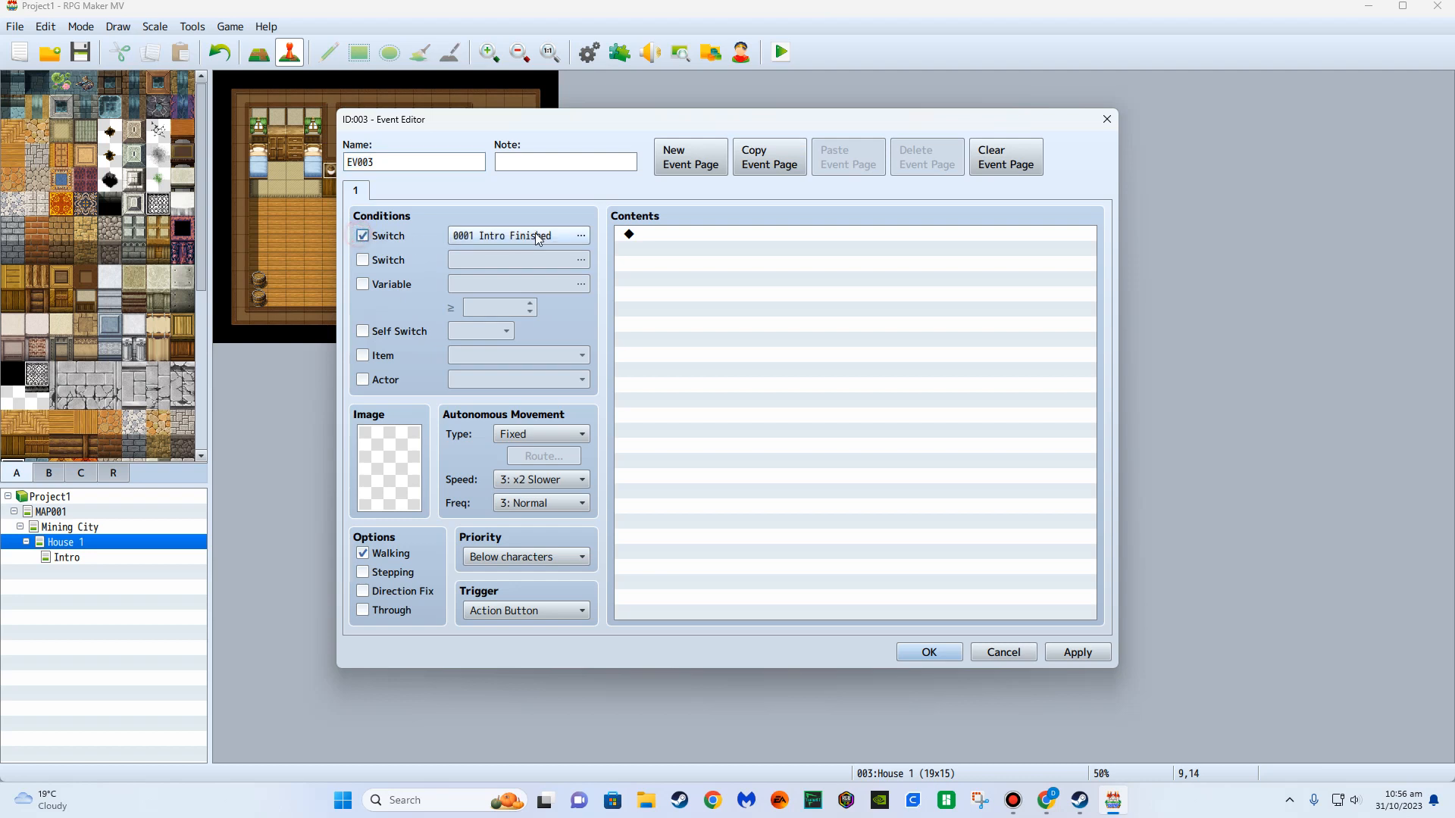
pyautogui.doubleClick(678, 237)
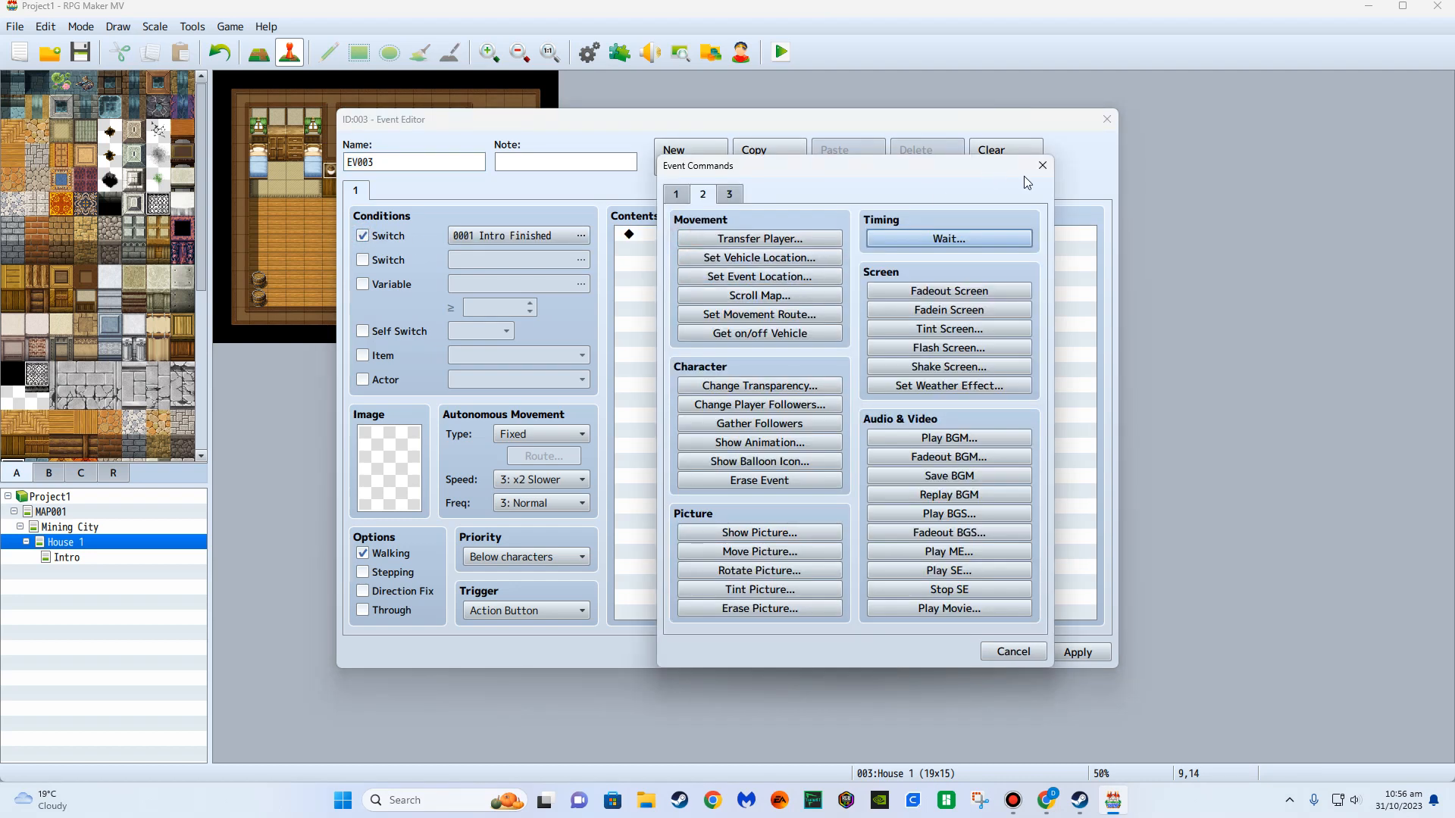
# Give the doorway event the skeleton character image from the Monster set.
pyautogui.doubleClick(388, 466)
pyautogui.moveTo(603, 376); pyautogui.dragTo(613, 318)
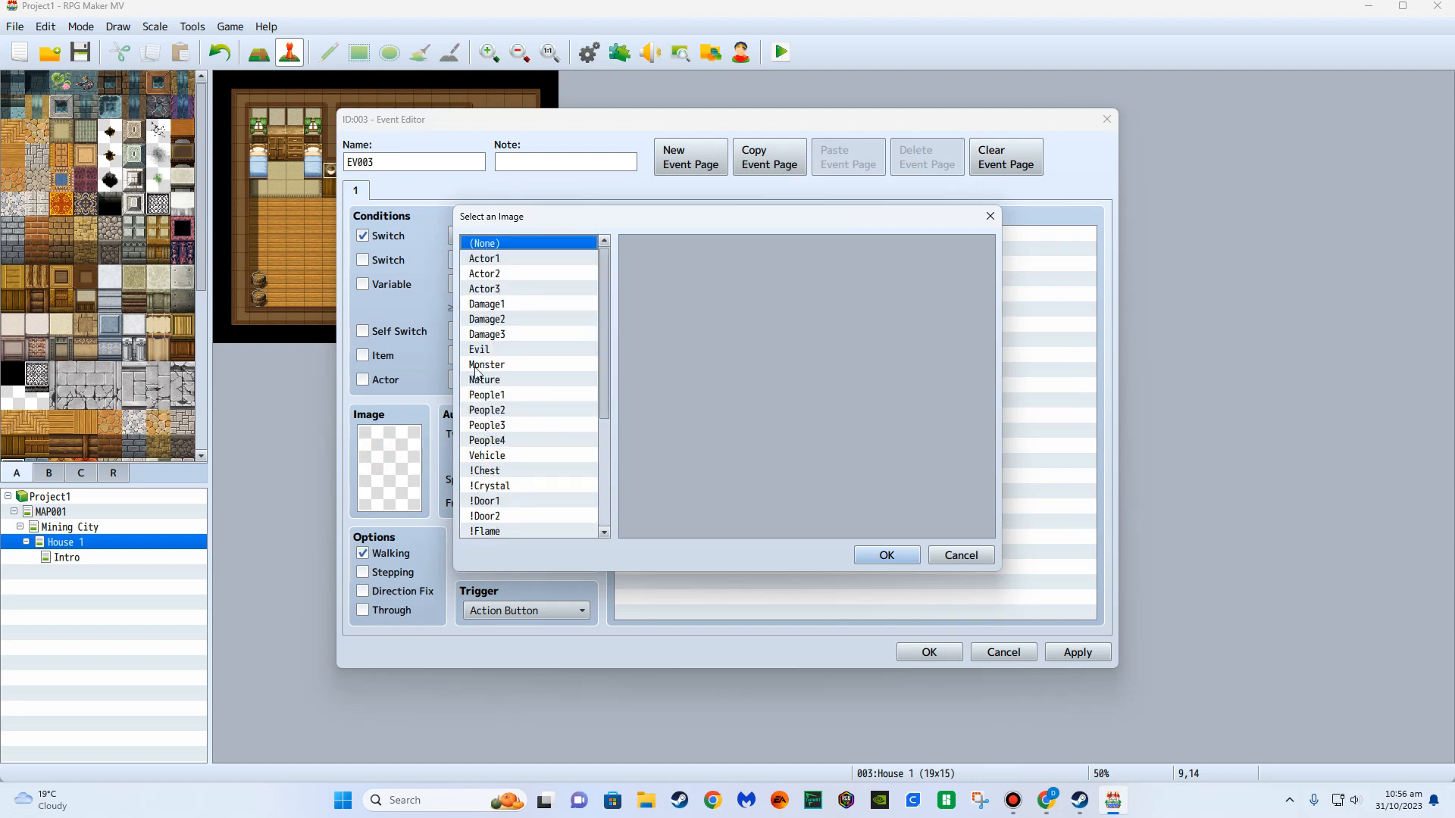
pyautogui.click(500, 367)
pyautogui.click(742, 383)
pyautogui.doubleClick(742, 439)
# Add a Game Over command to the doorway skeleton event's contents.
pyautogui.doubleClick(707, 238)
pyautogui.click(1042, 165)
pyautogui.doubleClick(772, 234)
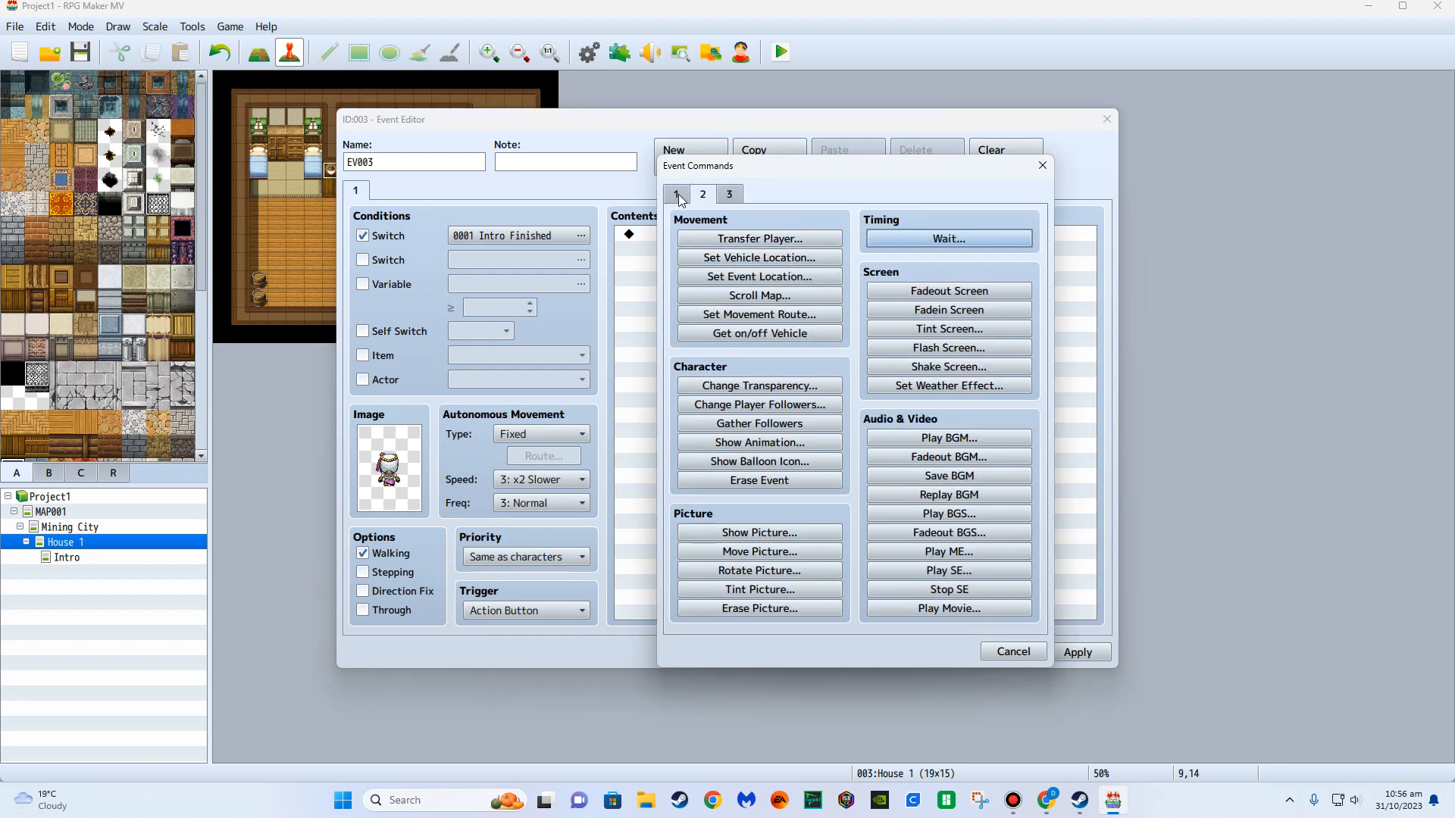
pyautogui.click(729, 195)
pyautogui.click(759, 333)
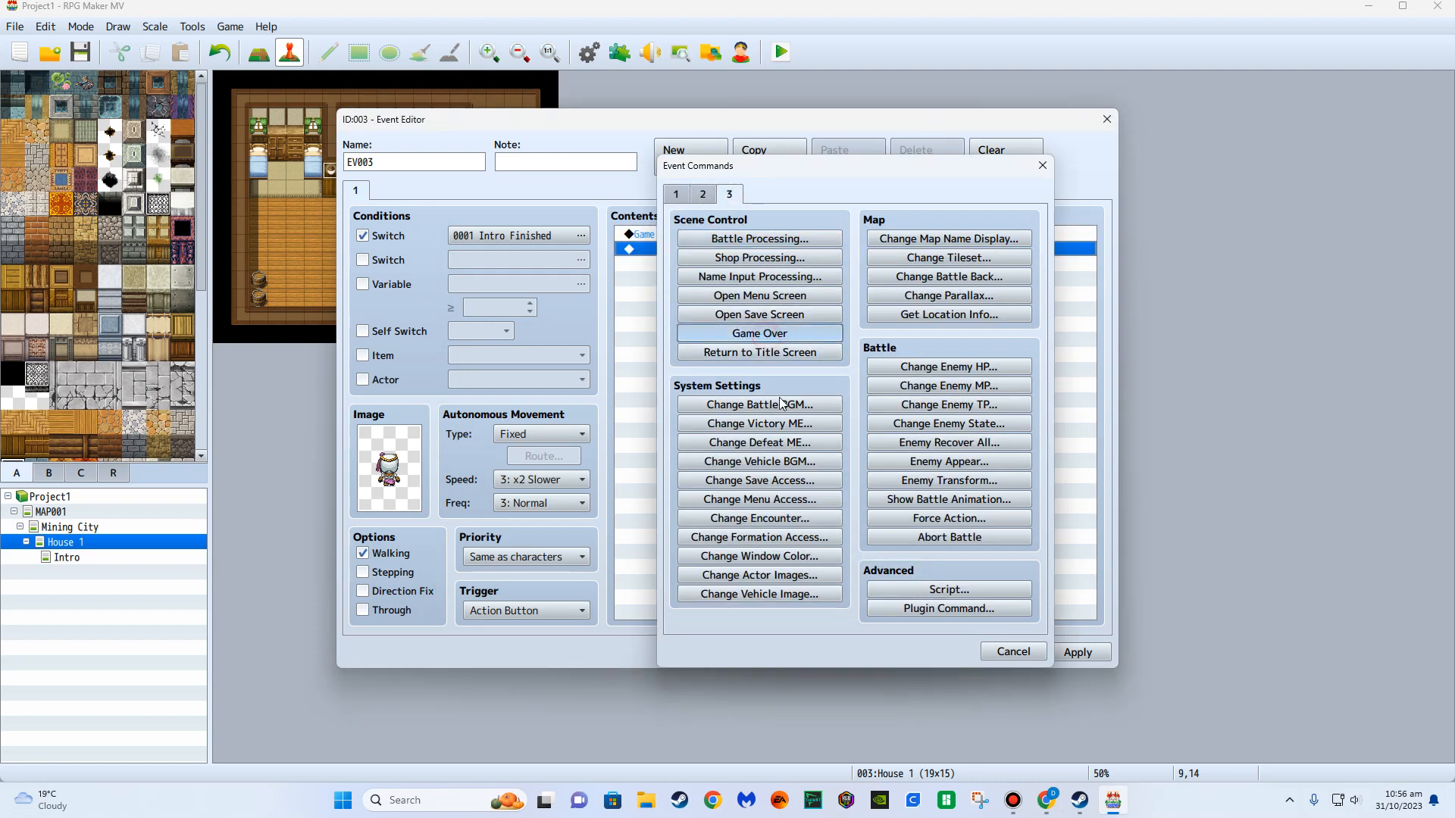
# Set the doorway skeleton event's autonomous movement to Approach, with speed 3: x2 Slower and frequency 4: Higher.
pyautogui.click(544, 434)
pyautogui.click(548, 491)
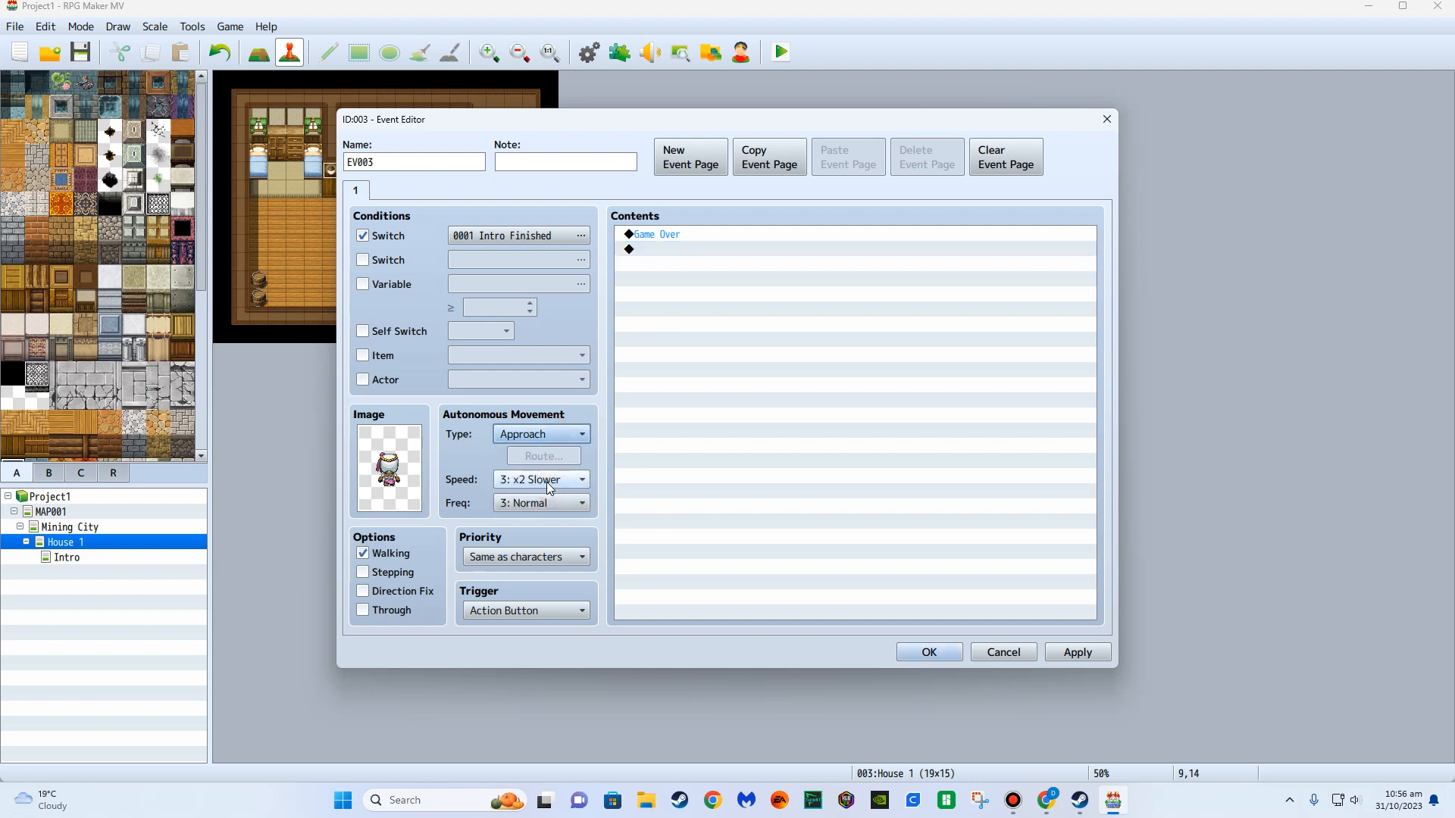
pyautogui.click(548, 480)
pyautogui.click(553, 534)
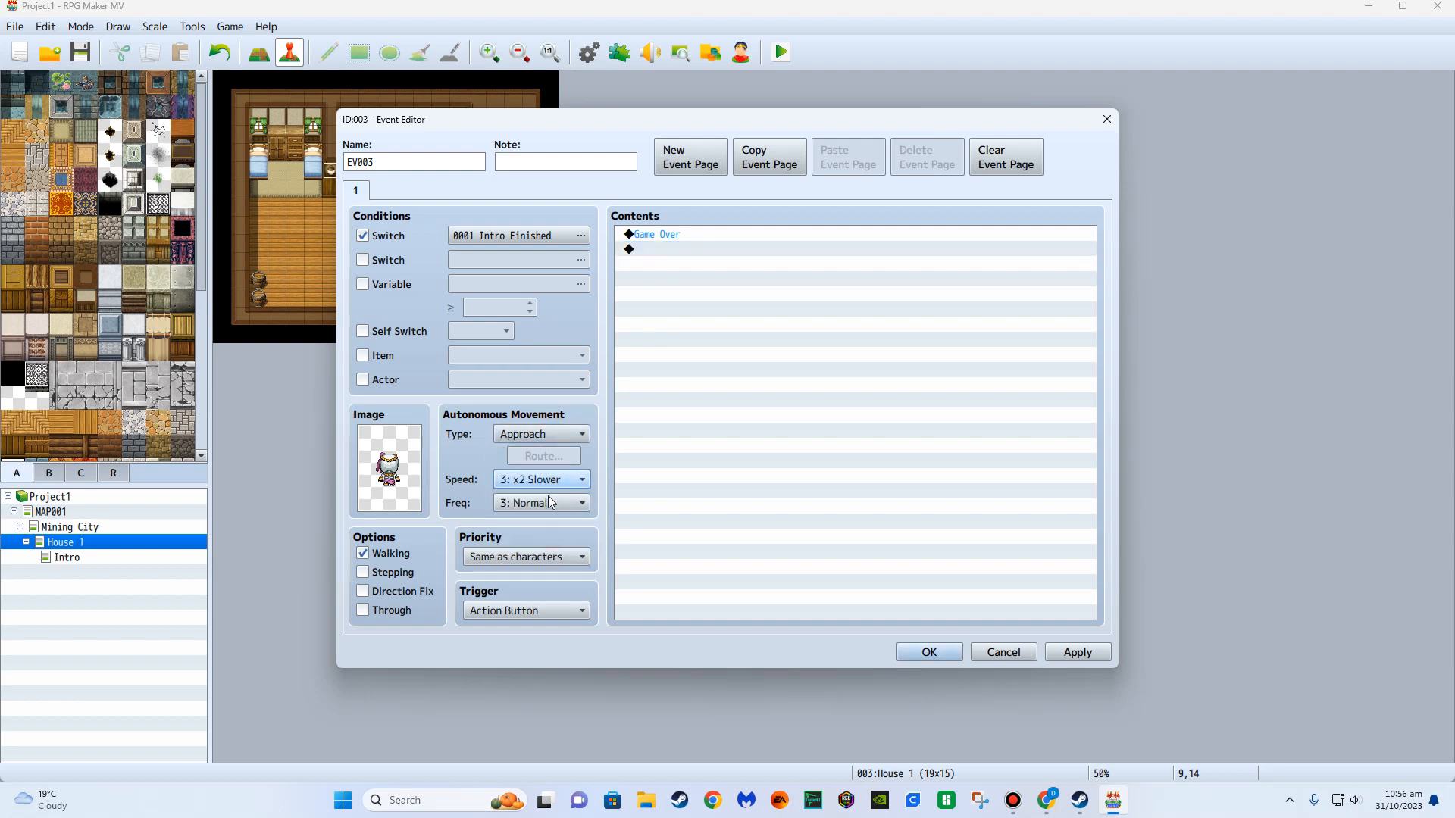
pyautogui.click(555, 503)
pyautogui.click(554, 480)
pyautogui.click(554, 483)
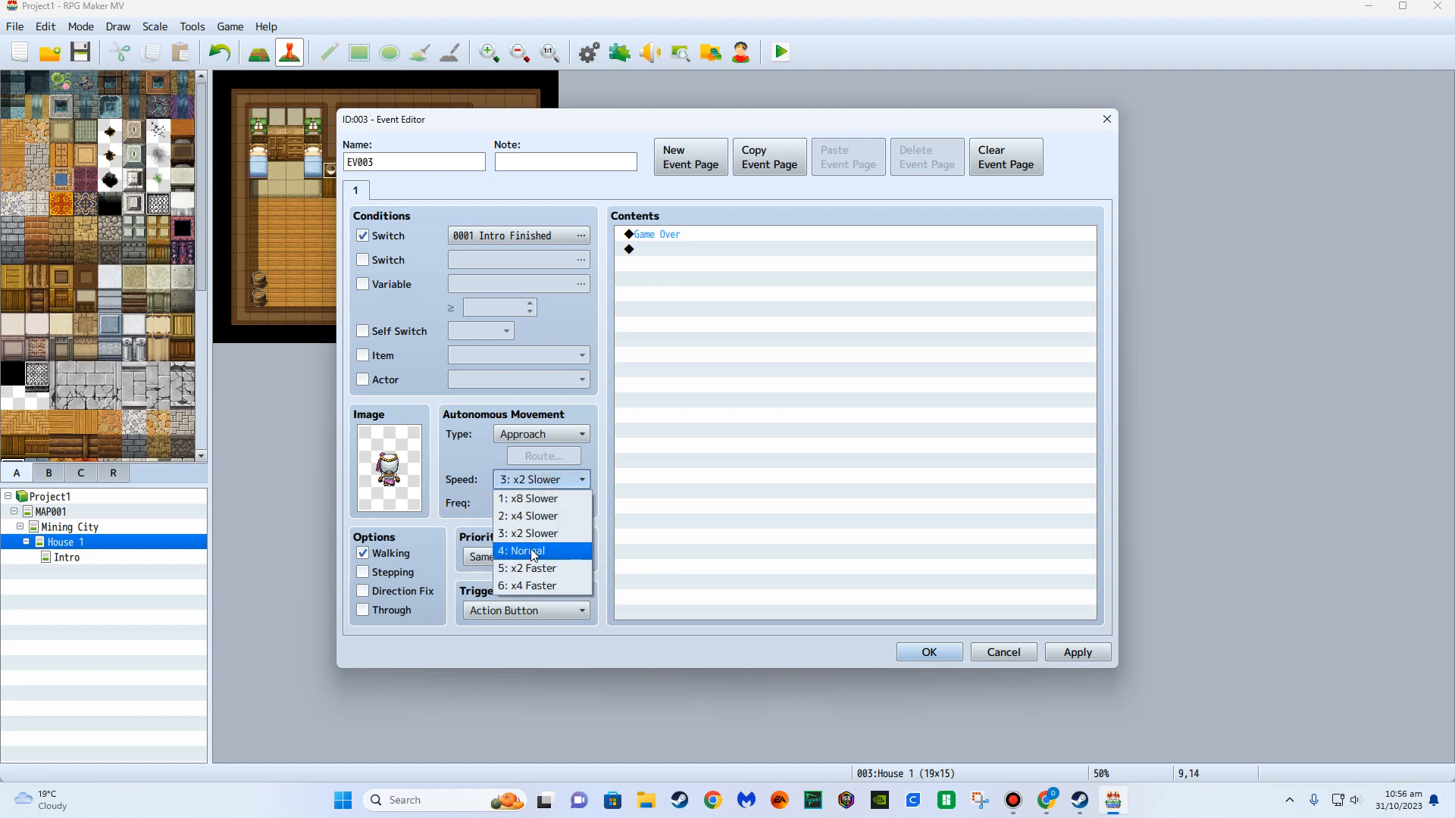
pyautogui.click(534, 534)
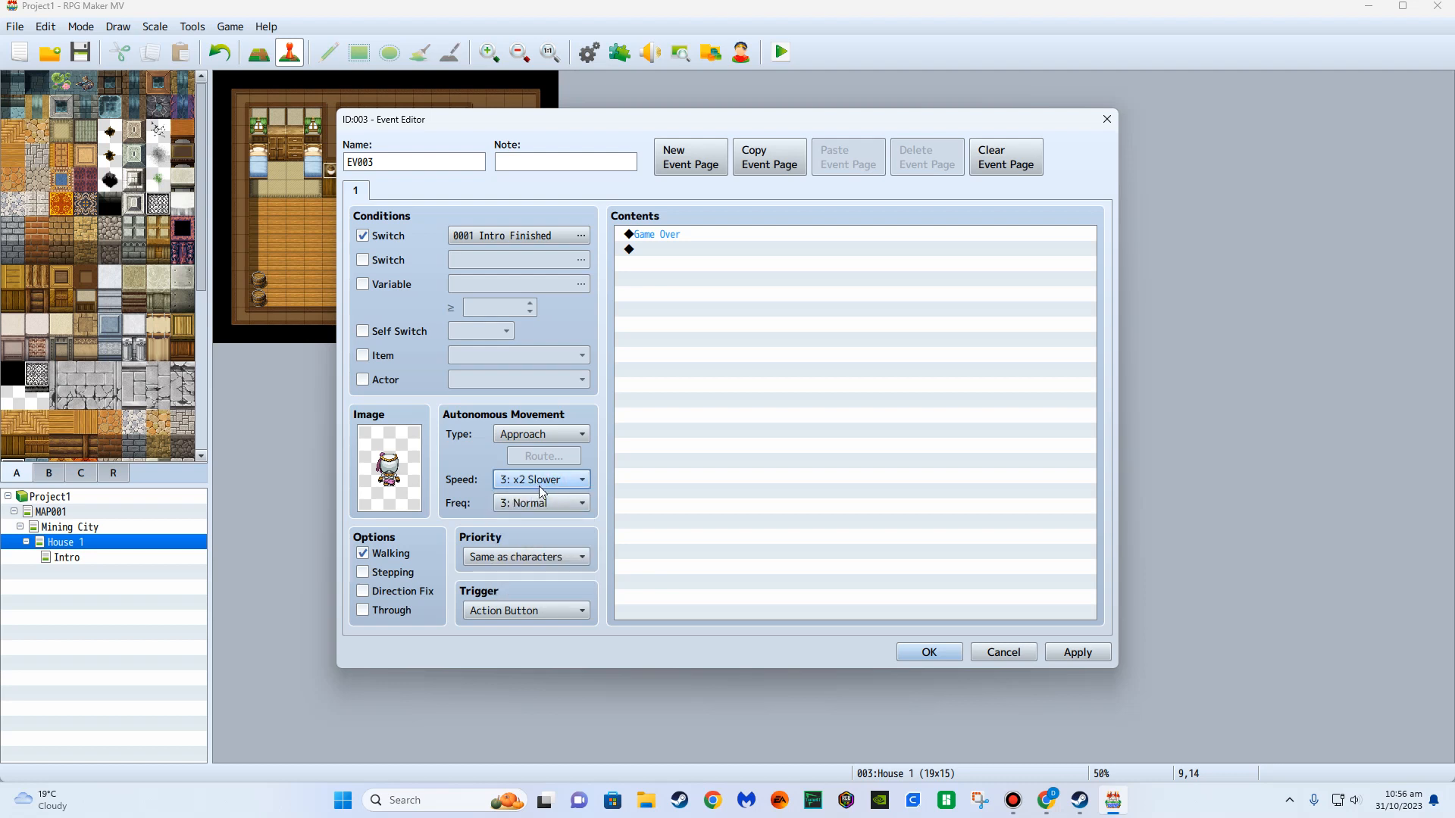
pyautogui.click(542, 503)
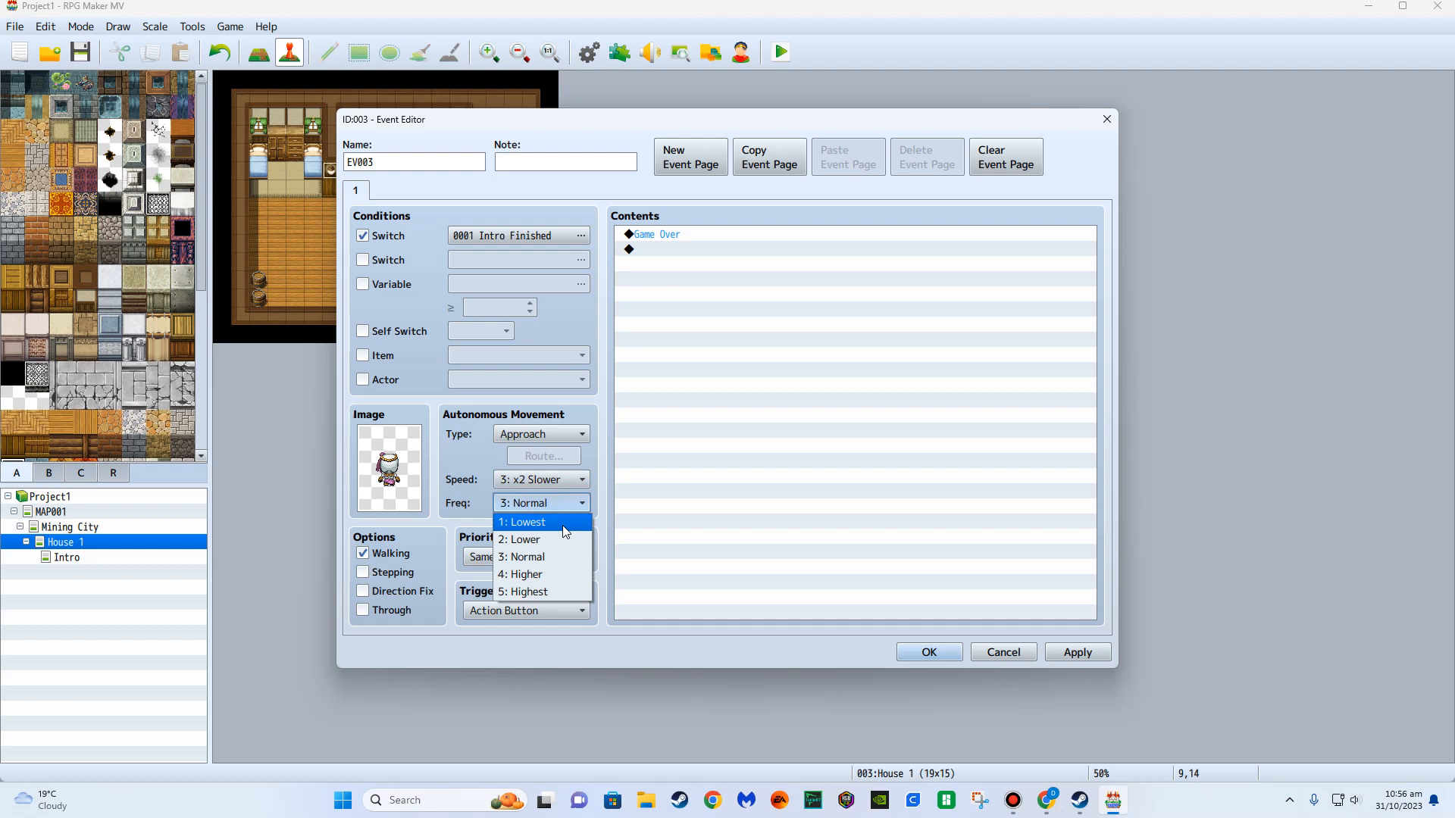
pyautogui.click(542, 574)
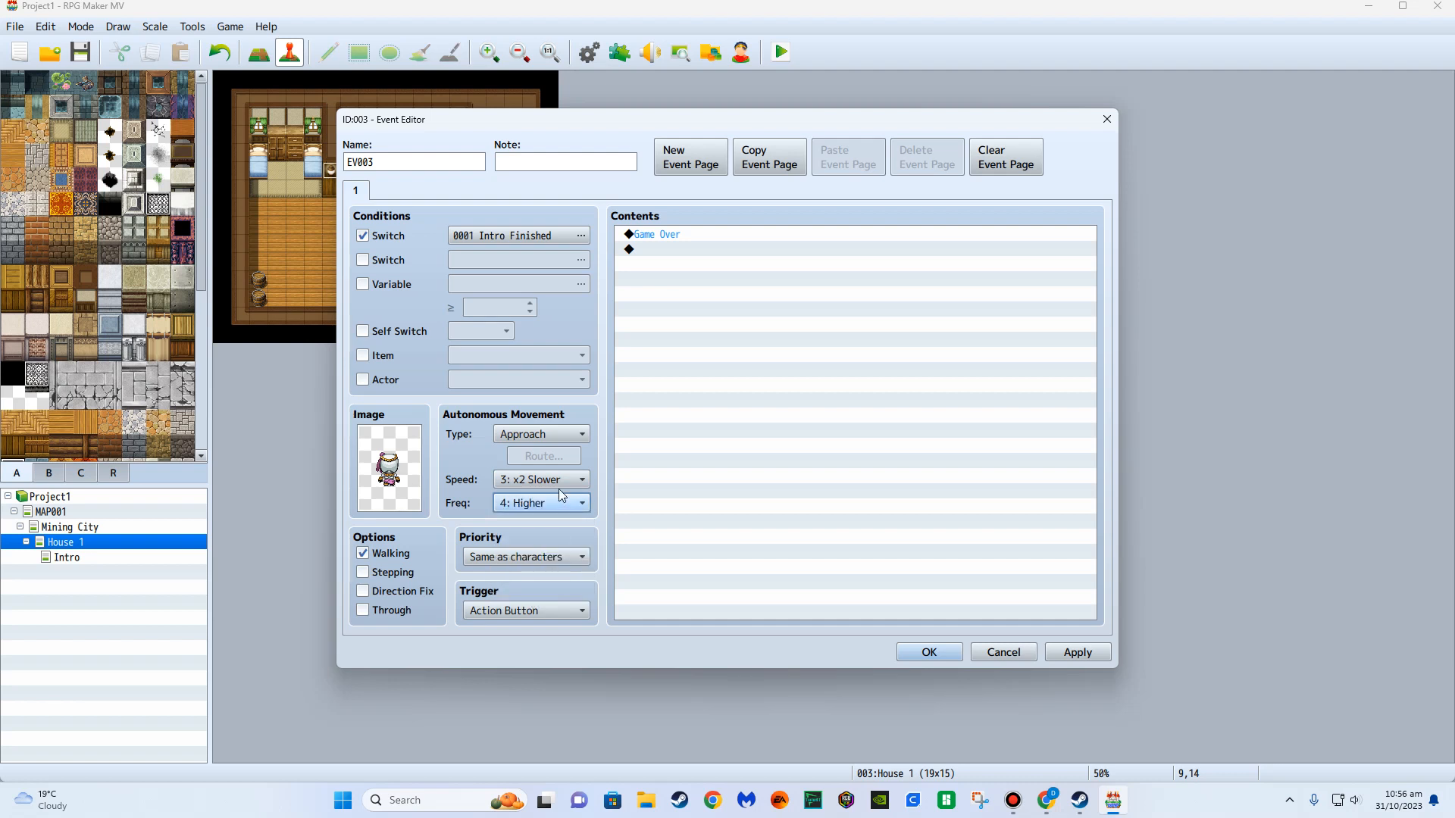
# Set the skeleton event's trigger to Event Touch and save the event.
pyautogui.click(670, 250)
pyautogui.click(550, 610)
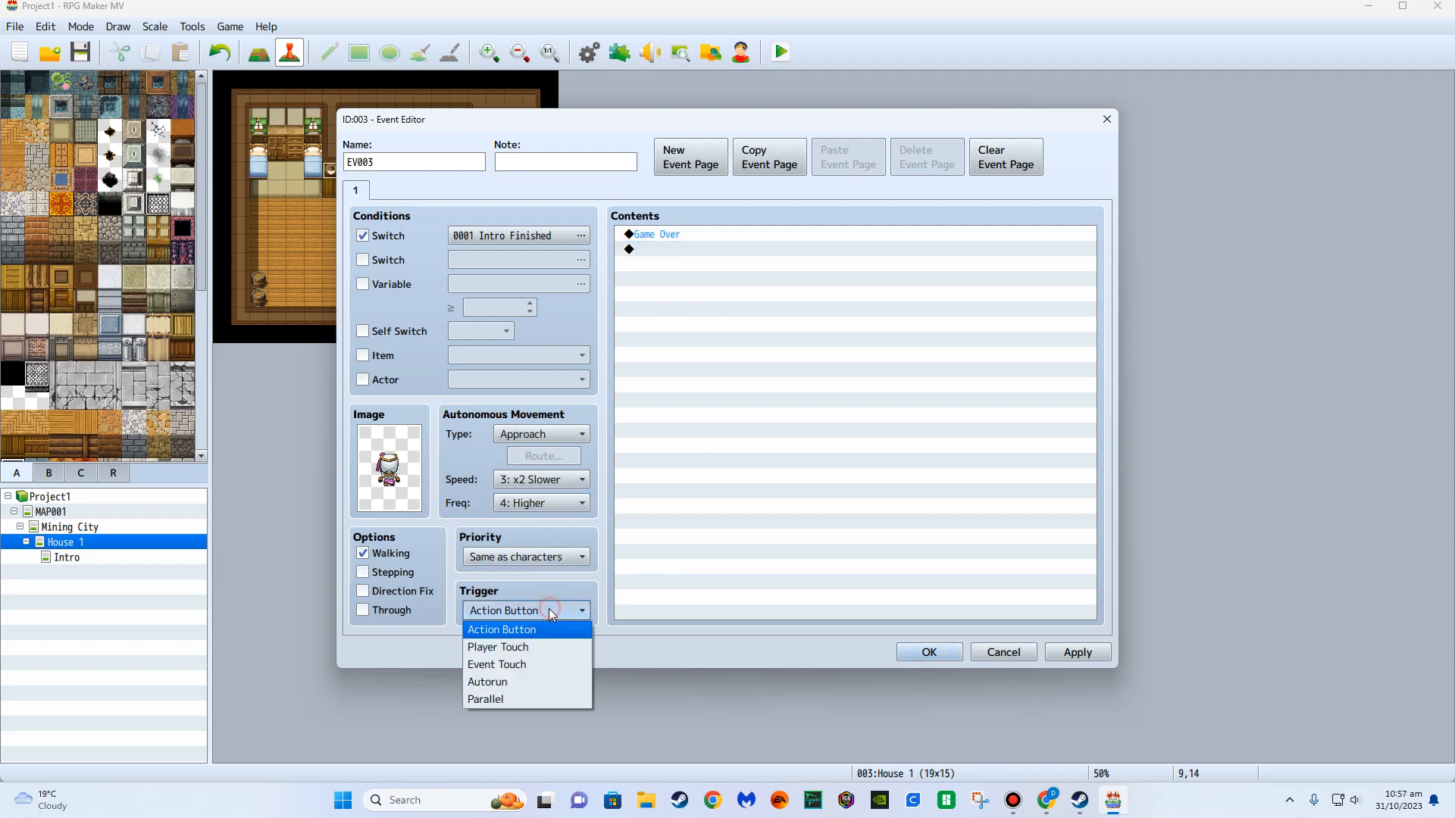
pyautogui.click(533, 666)
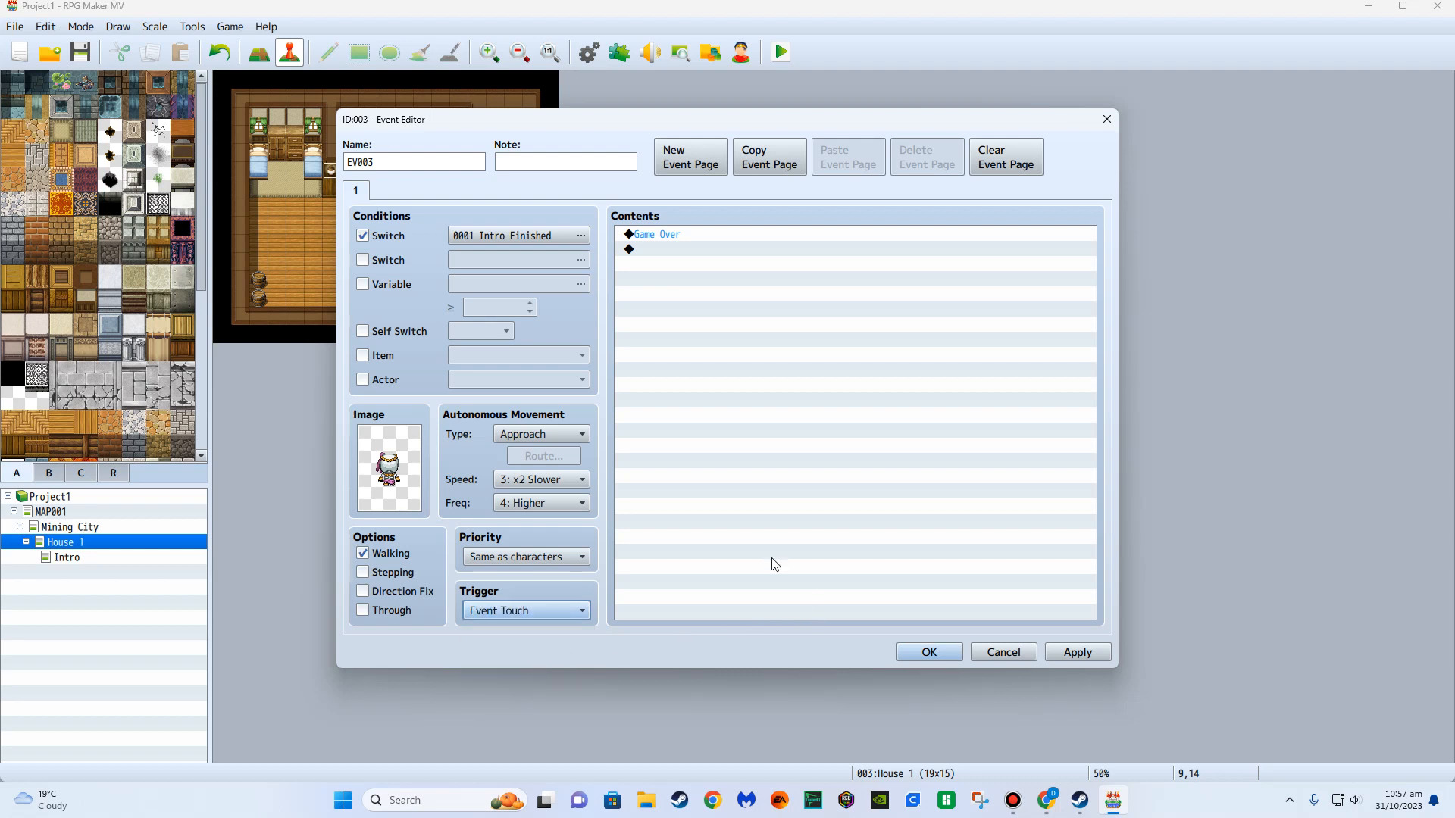
pyautogui.click(926, 651)
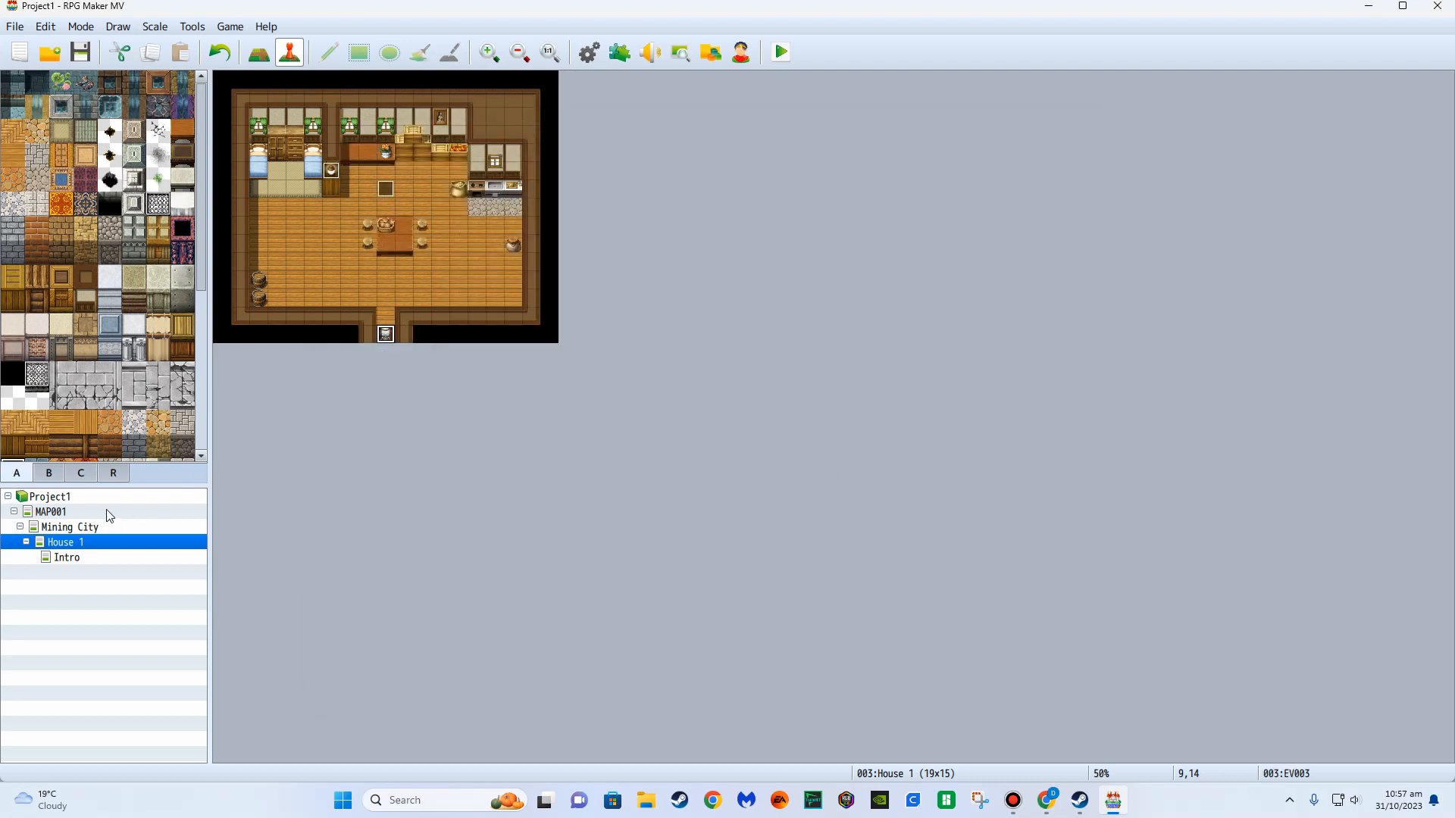
# In Mining City, add an empty second page conditioned on switch 0001 Intro Finished to the Skelly at house door event.
pyautogui.click(85, 528)
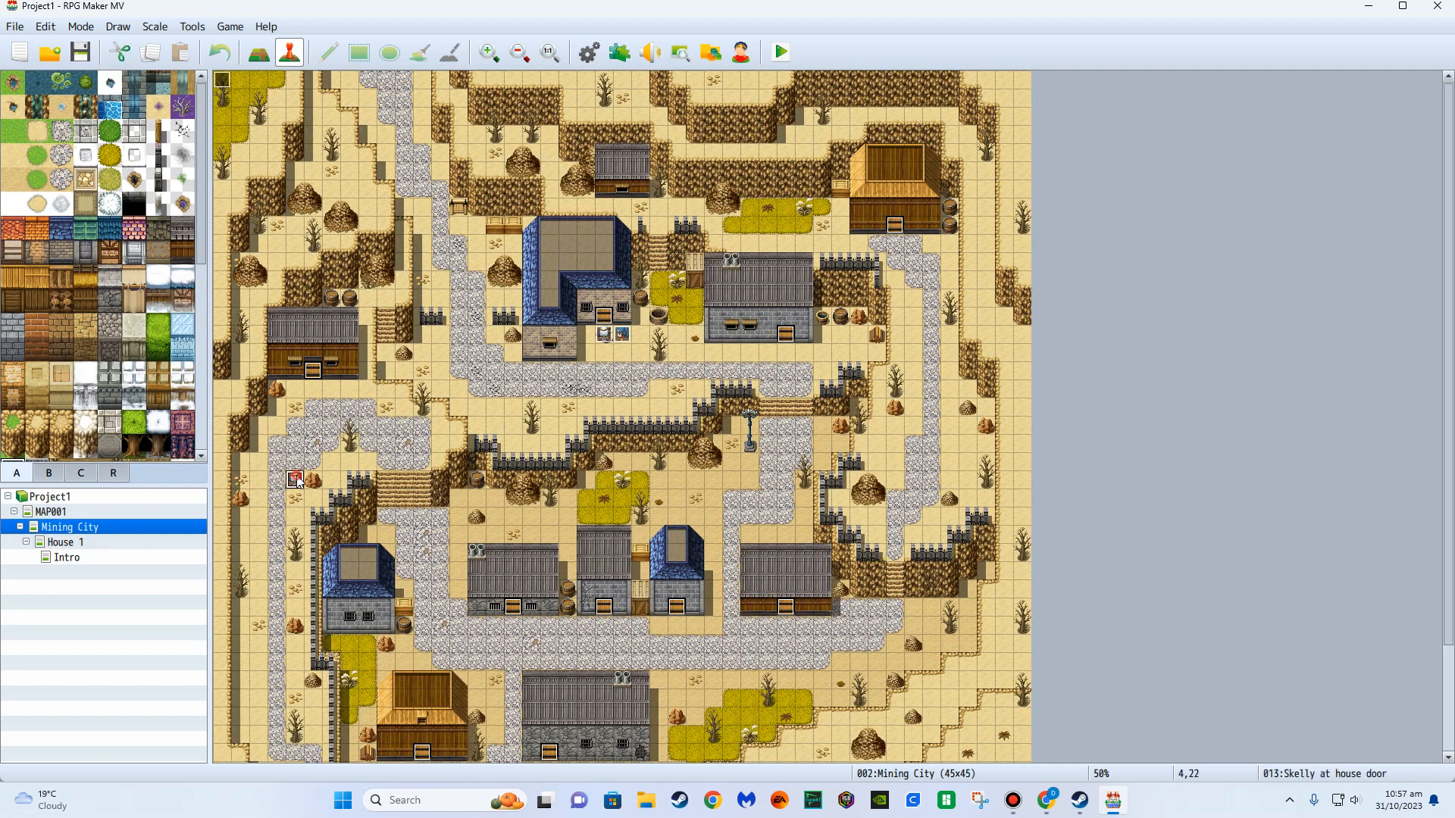
pyautogui.doubleClick(295, 479)
pyautogui.click(420, 236)
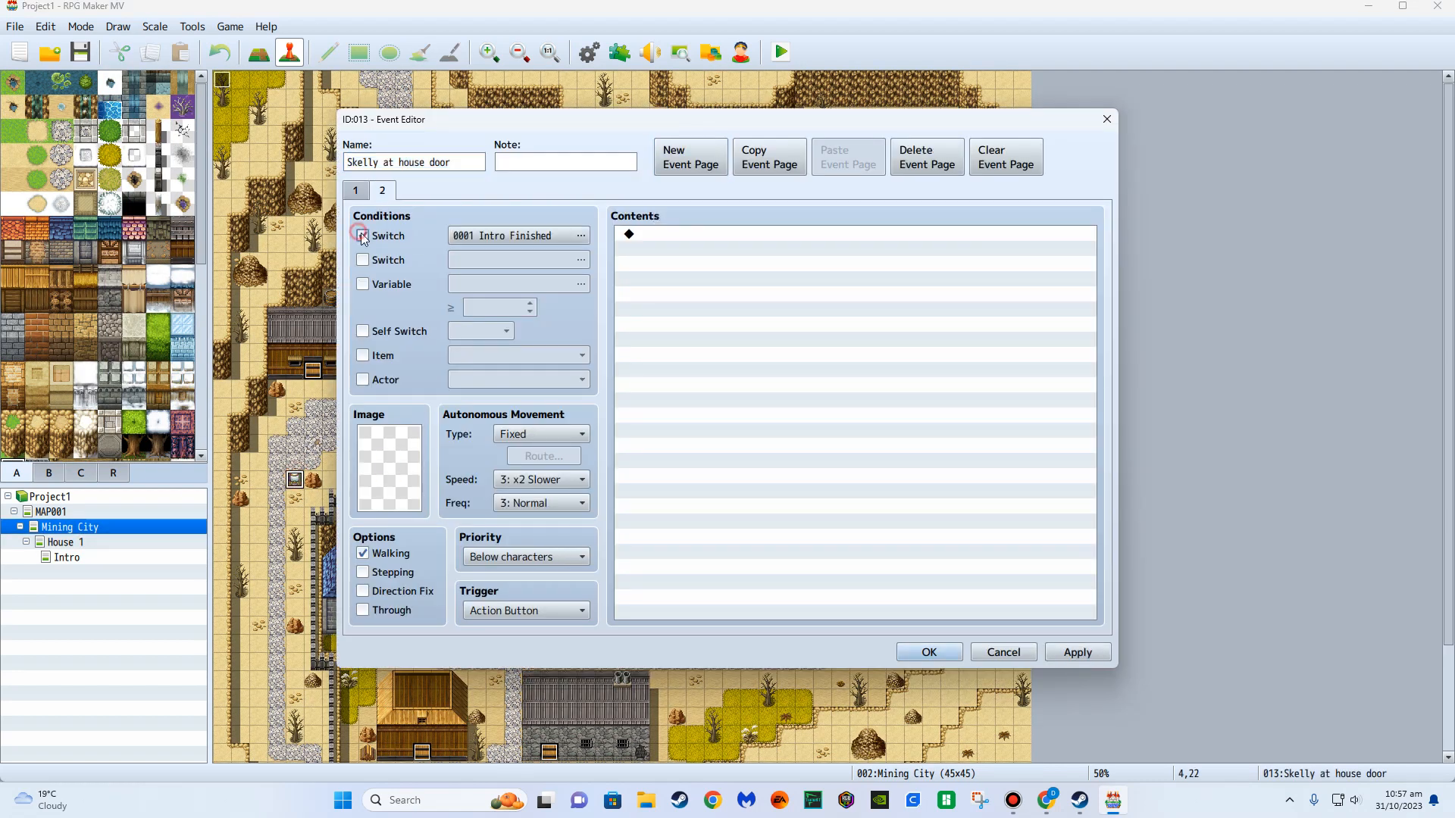
pyautogui.click(929, 653)
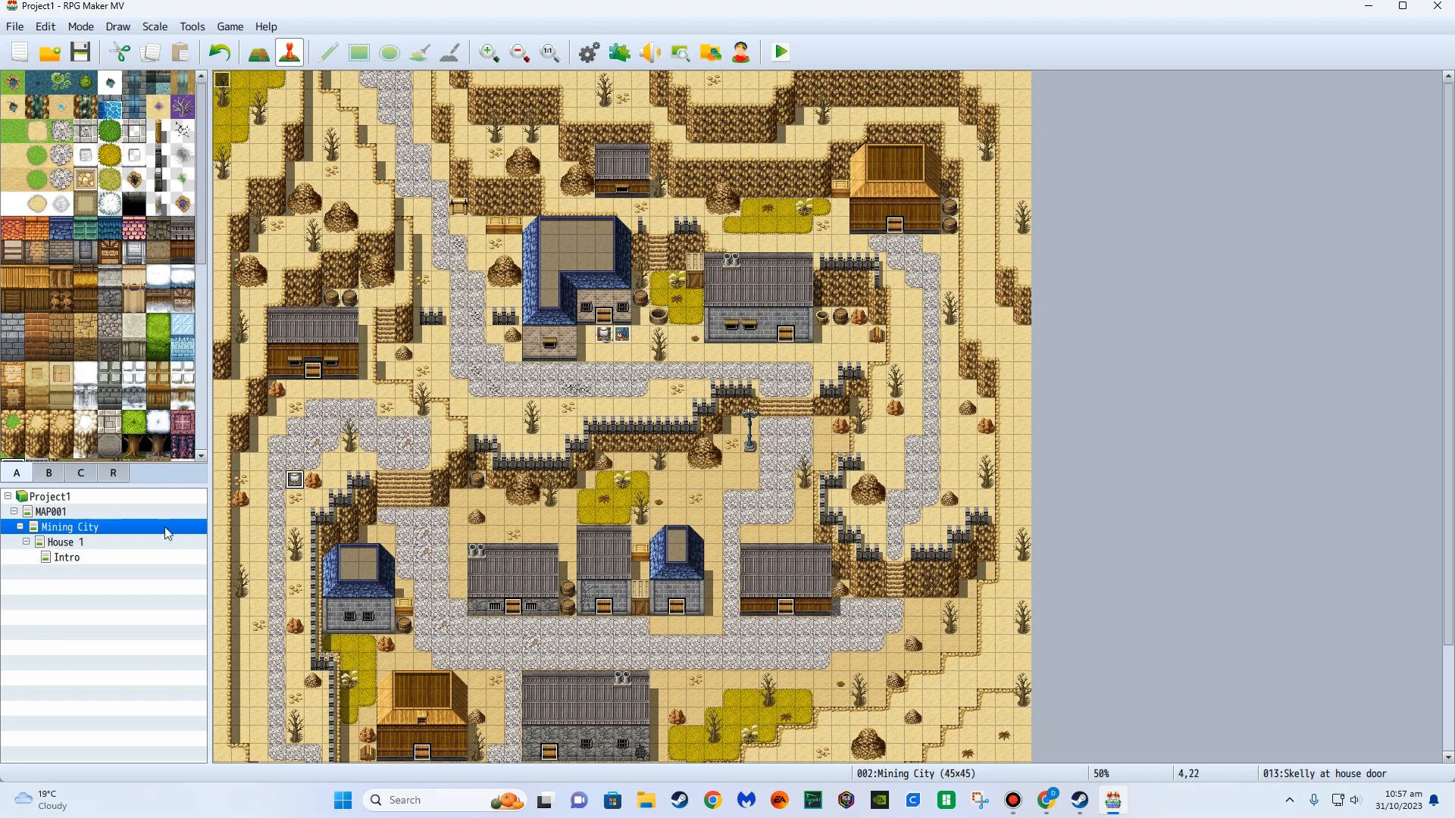
# Move House 1's doorway skeleton event up one tile to (9,13).
pyautogui.click(67, 542)
pyautogui.click(75, 529)
pyautogui.click(77, 542)
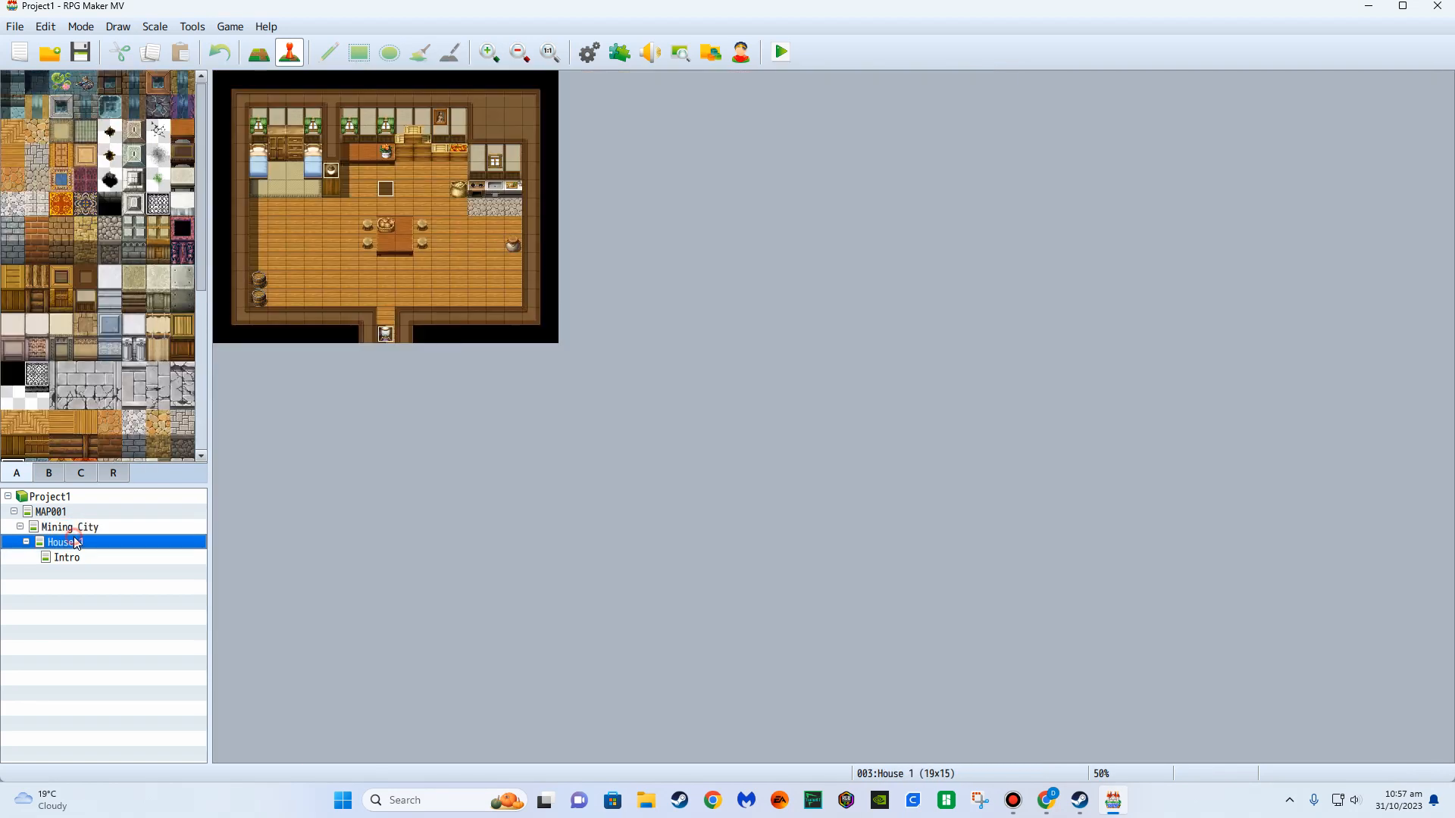
pyautogui.moveTo(391, 334); pyautogui.dragTo(388, 326)
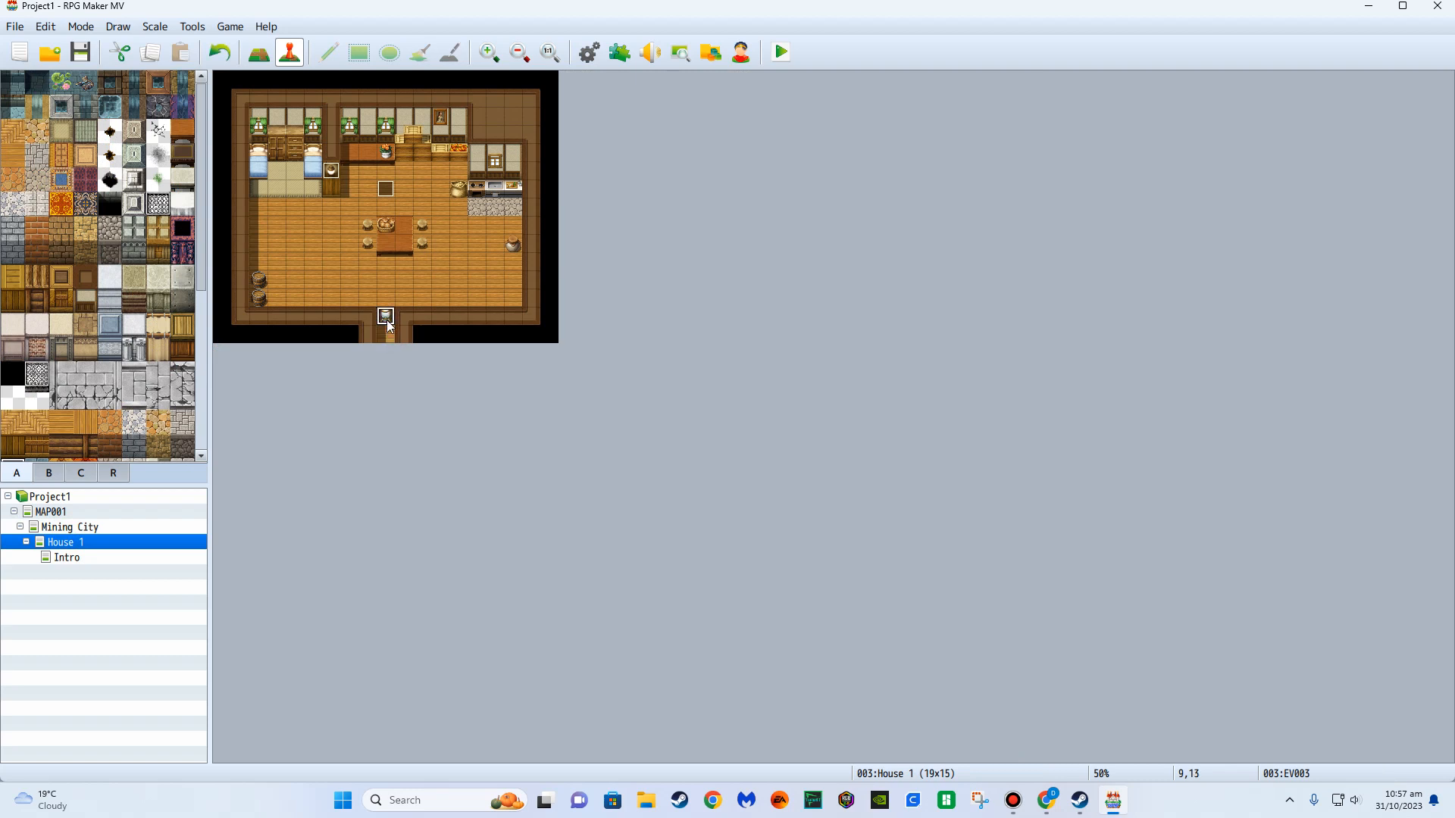
# Create a quick transfer event at House 1's exit tile (9,14) leading to Mining City (5,17) with Retain direction.
pyautogui.rightClick(387, 334)
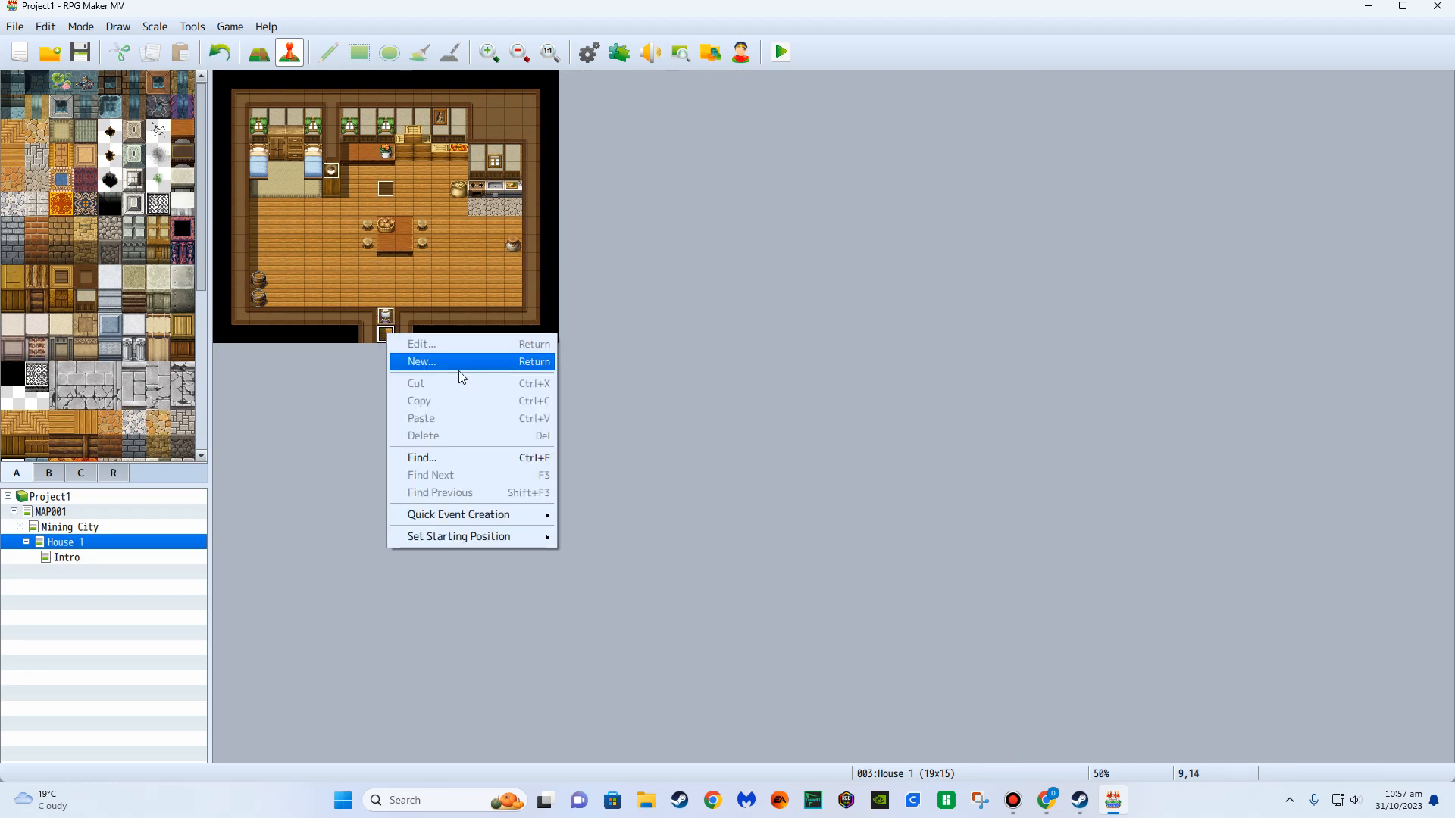
pyautogui.moveTo(520, 519)
pyautogui.click(585, 518)
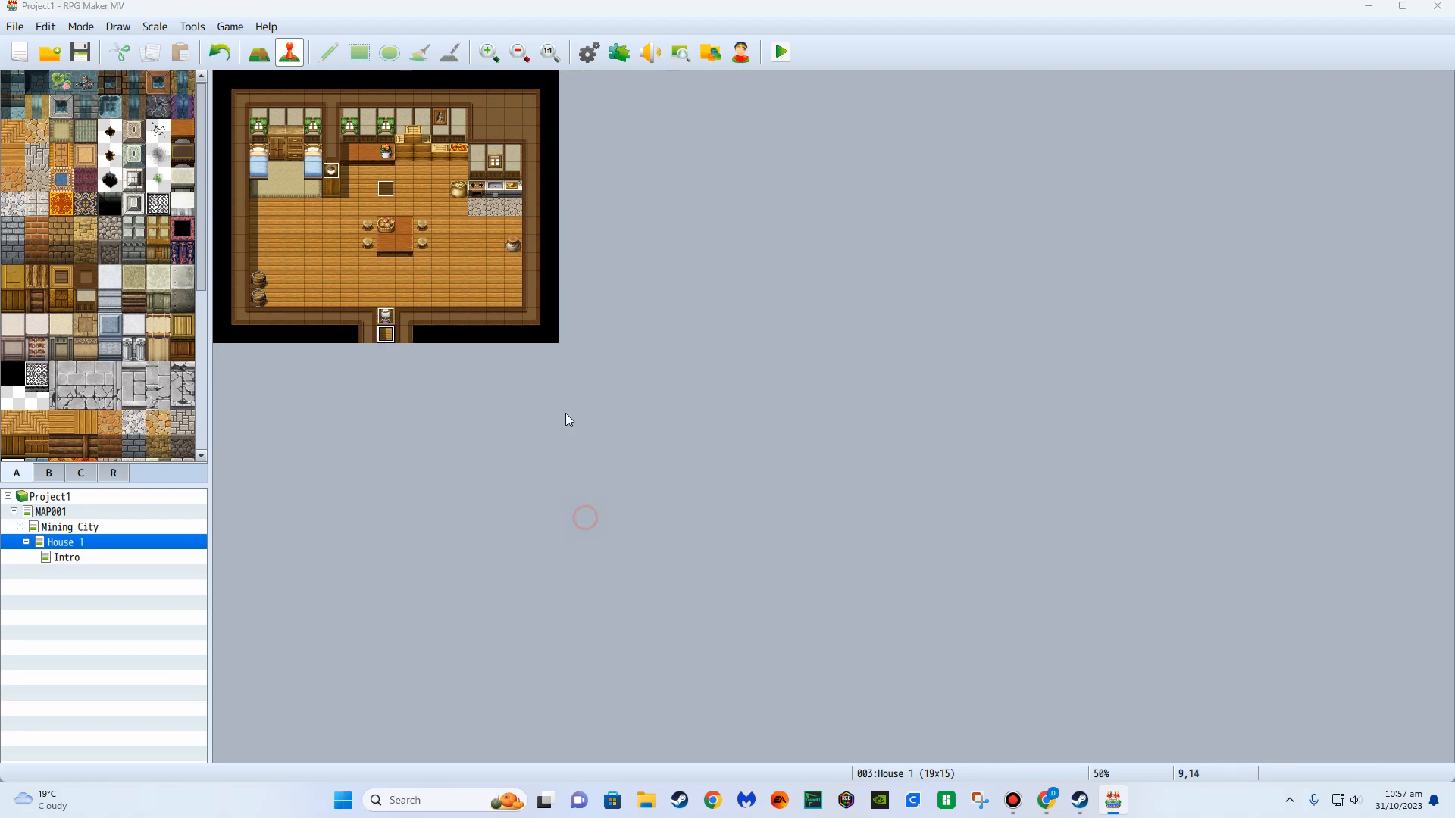
pyautogui.click(734, 394)
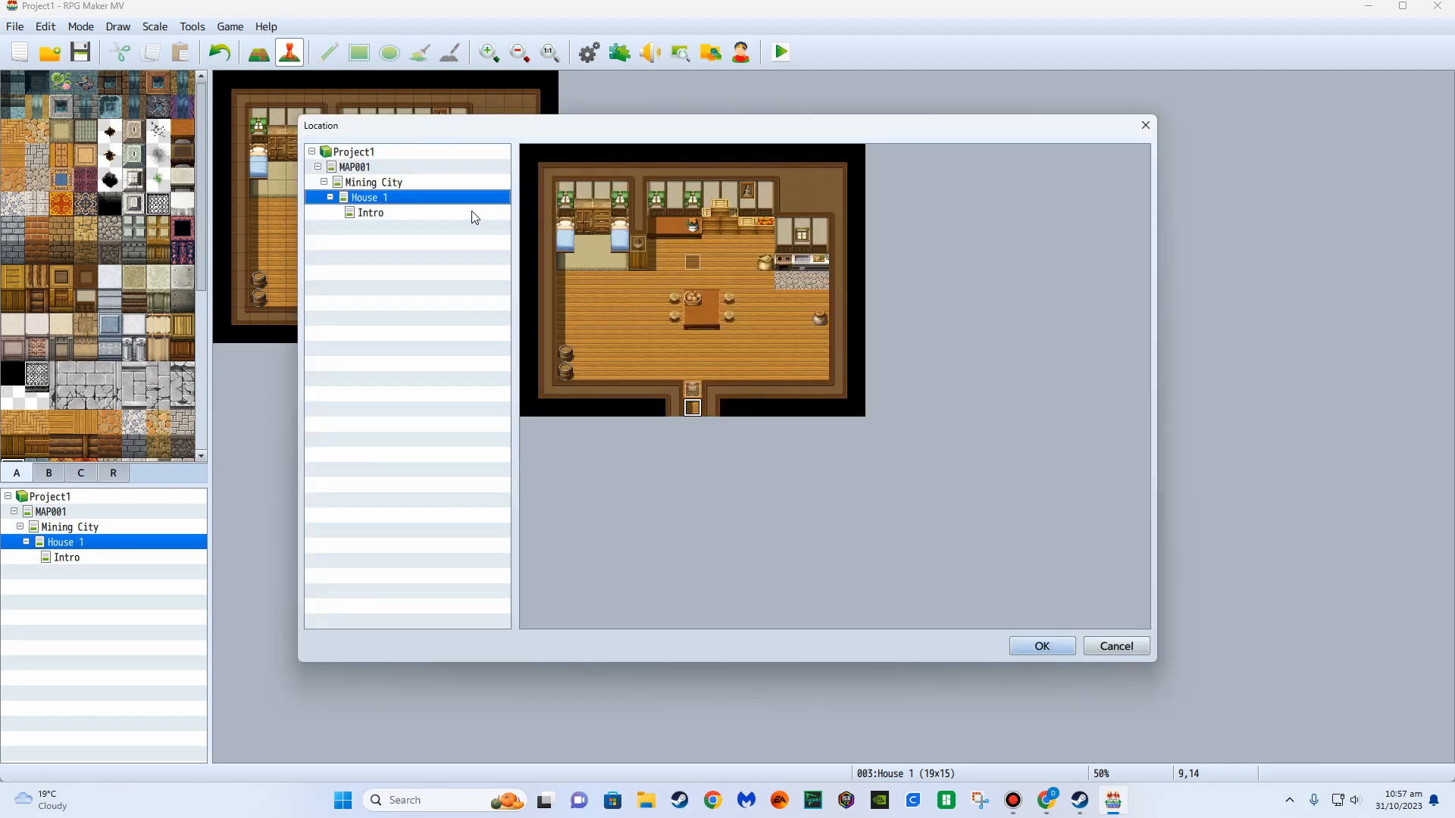
pyautogui.click(387, 182)
pyautogui.moveTo(710, 621); pyautogui.dragTo(588, 620)
pyautogui.doubleClick(582, 349)
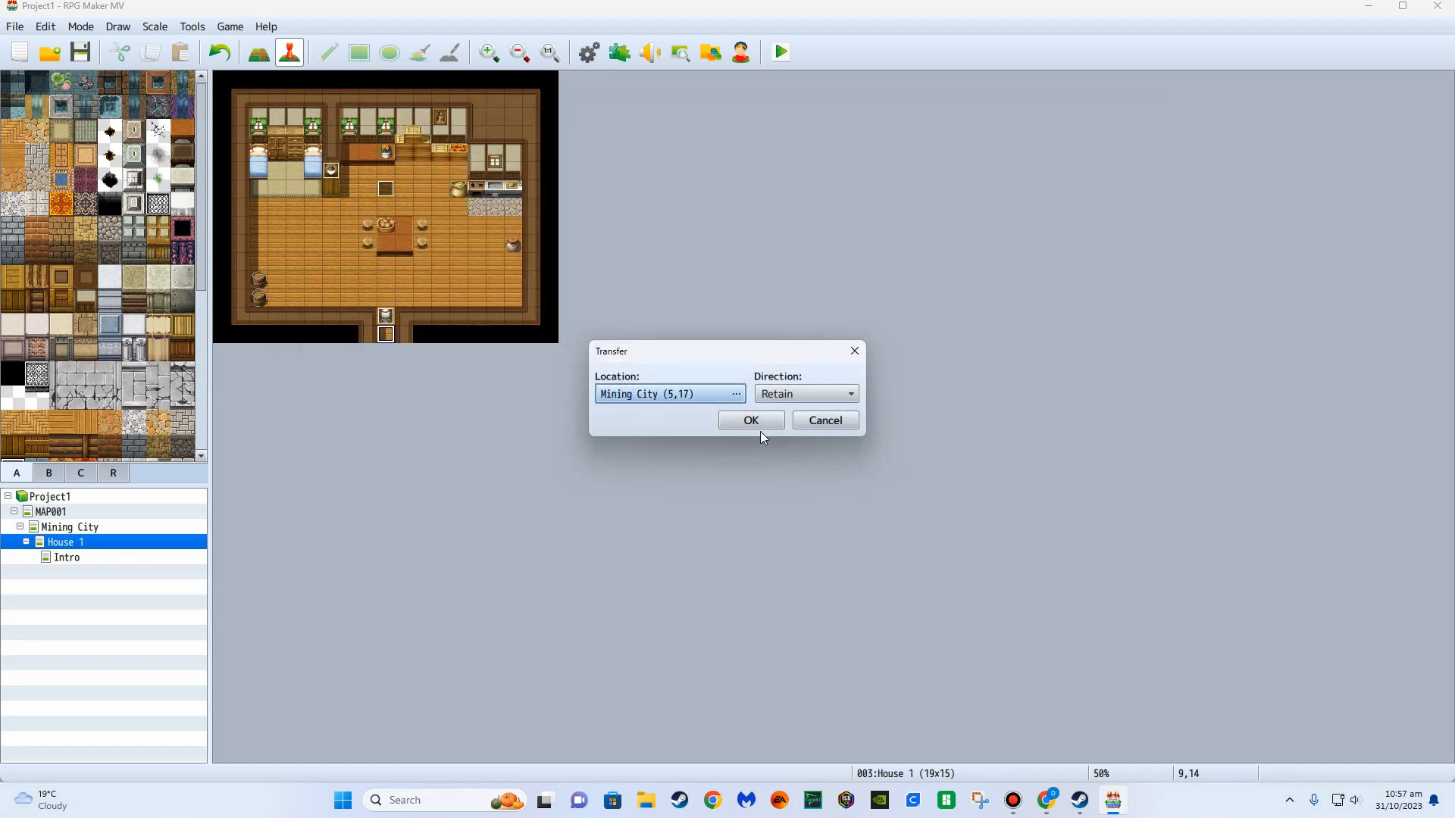
pyautogui.click(753, 421)
# Check the locked House door event at Mining City tile (5,16) and delete it.
pyautogui.click(89, 526)
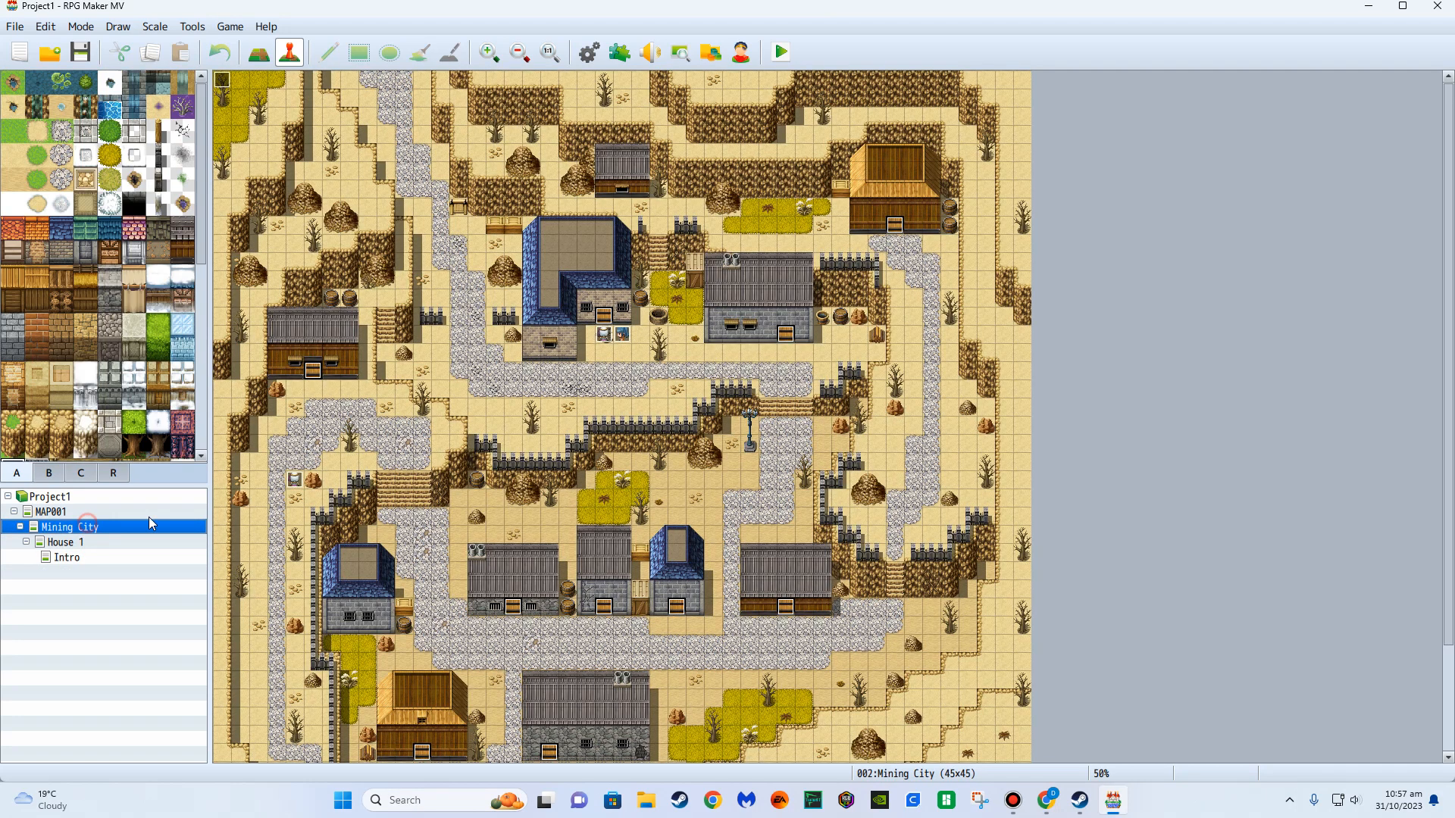
pyautogui.rightClick(314, 381)
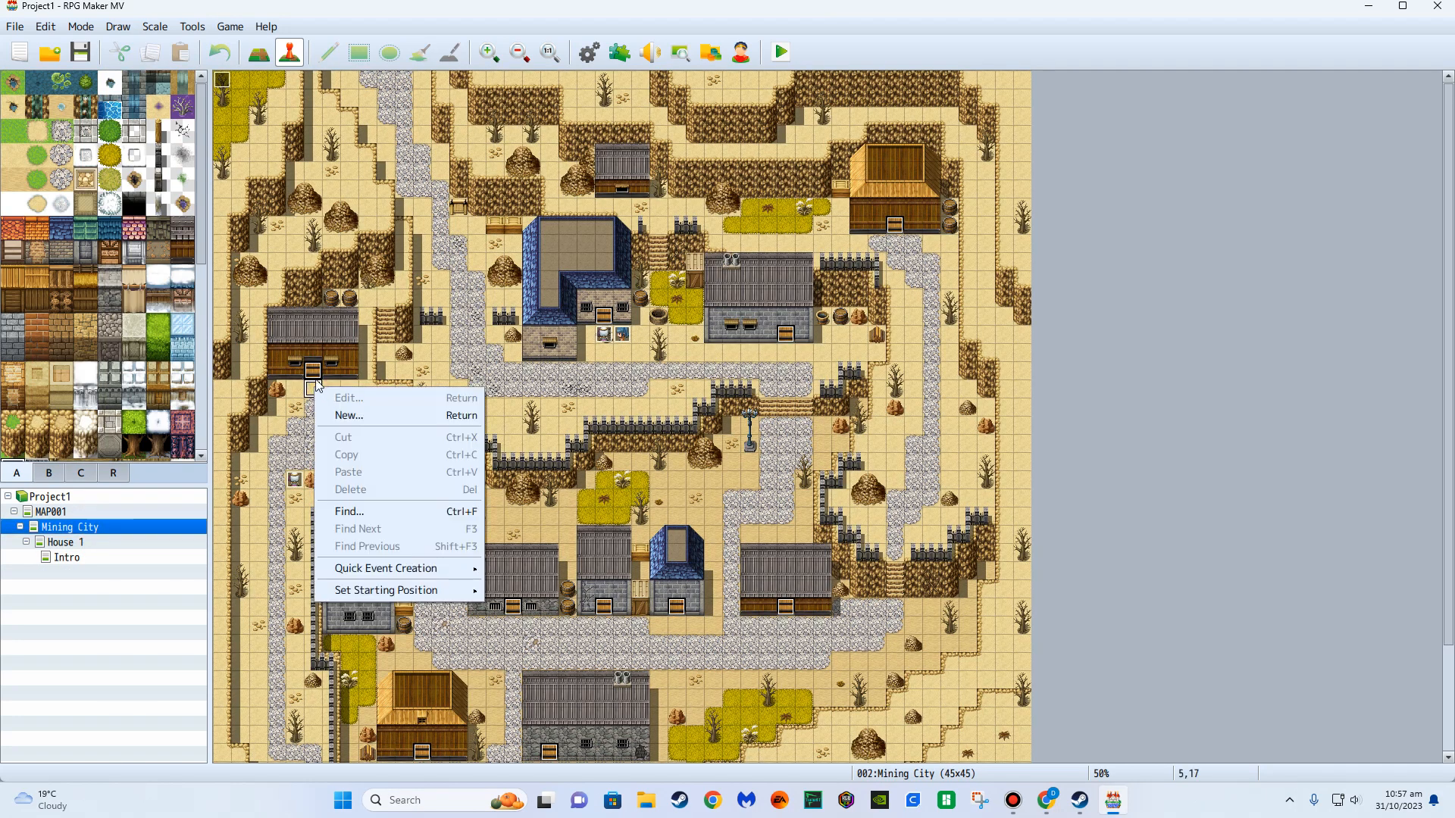
pyautogui.click(315, 374)
pyautogui.doubleClick(315, 374)
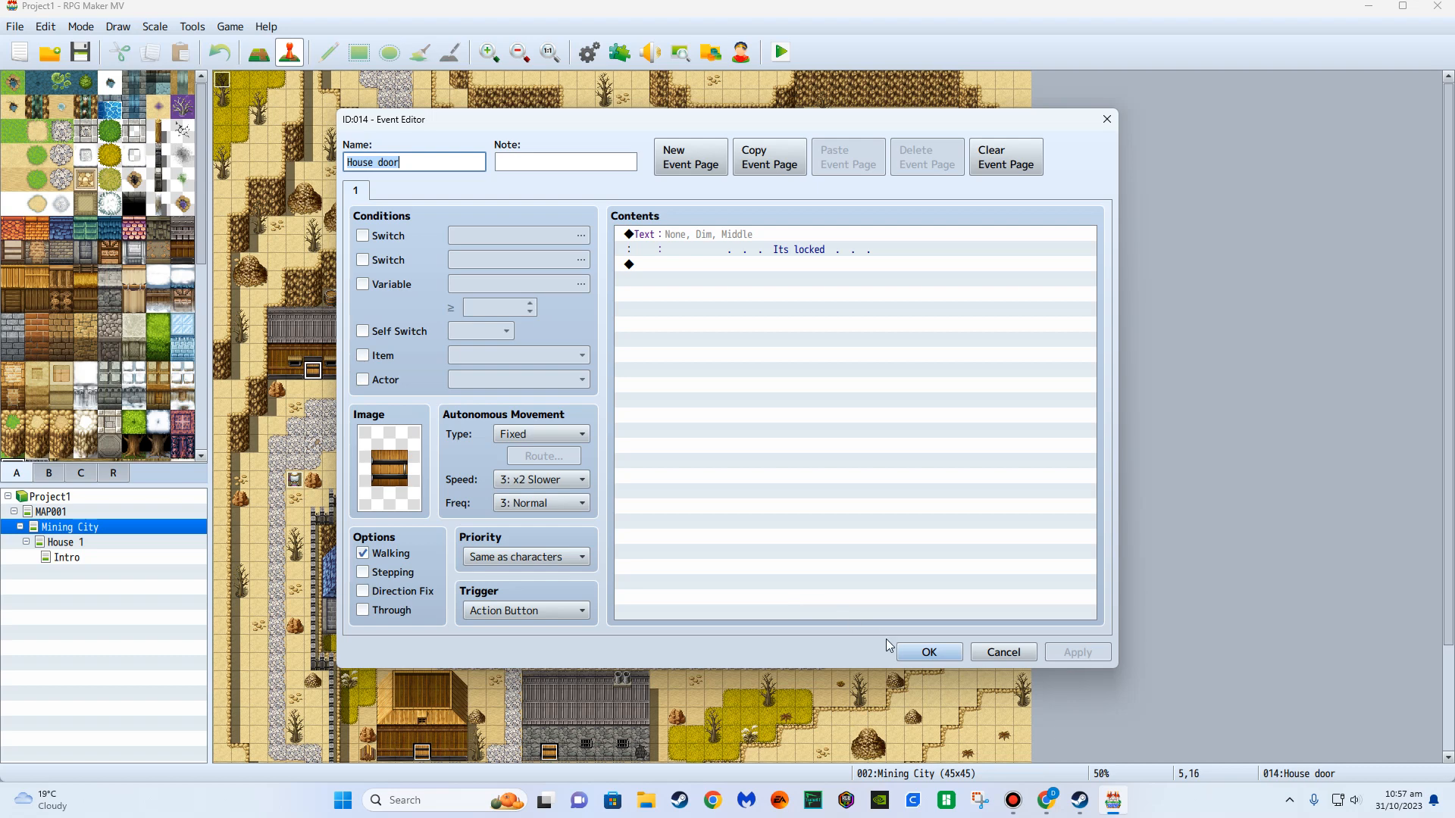
pyautogui.click(919, 653)
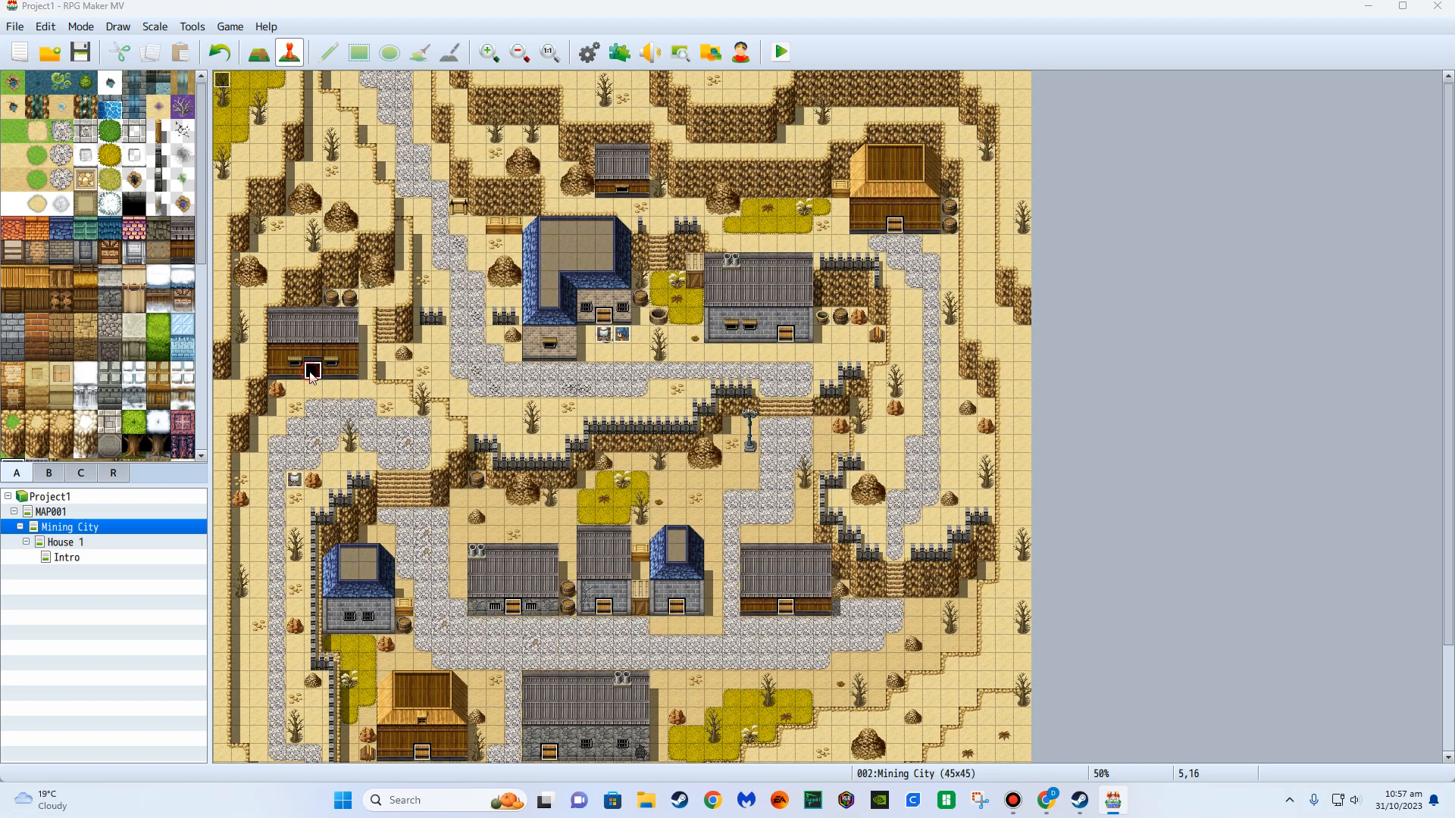
# Create a quick door event at Mining City tile (5,16) that leads to House 1's doorway tile (9,13).
pyautogui.doubleClick(314, 375)
pyautogui.click(989, 650)
pyautogui.rightClick(314, 374)
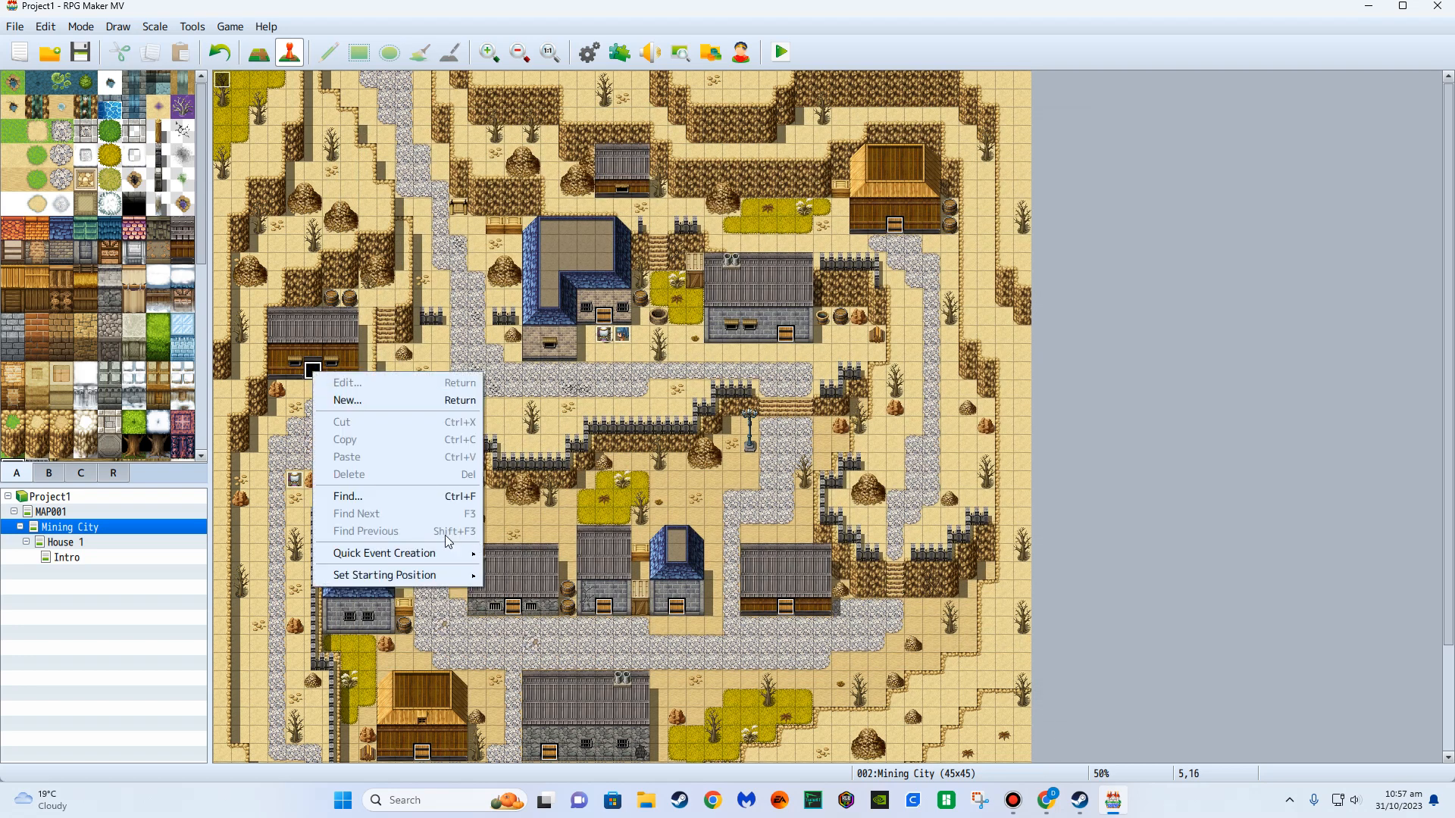
pyautogui.moveTo(434, 551)
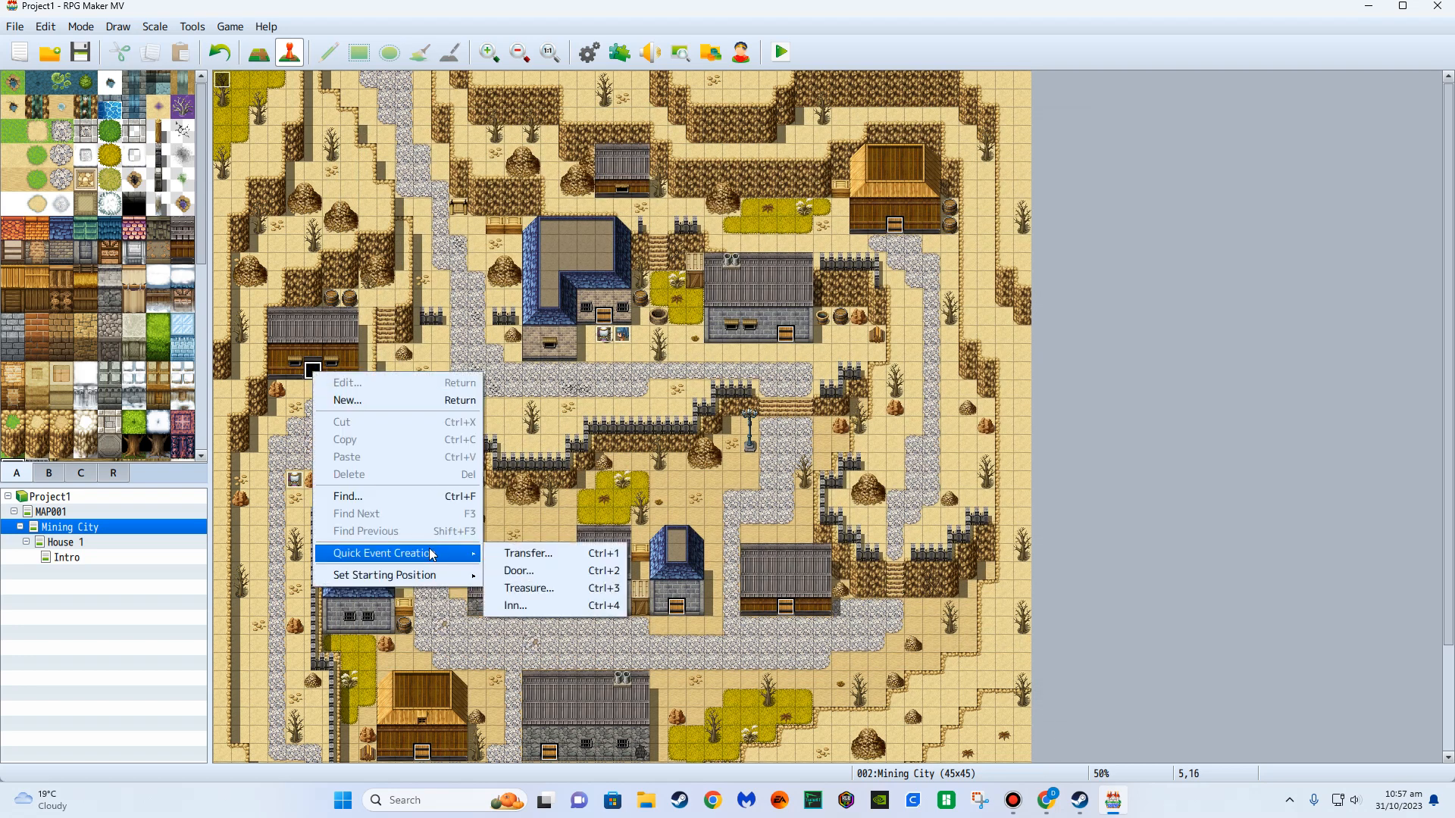
pyautogui.click(540, 572)
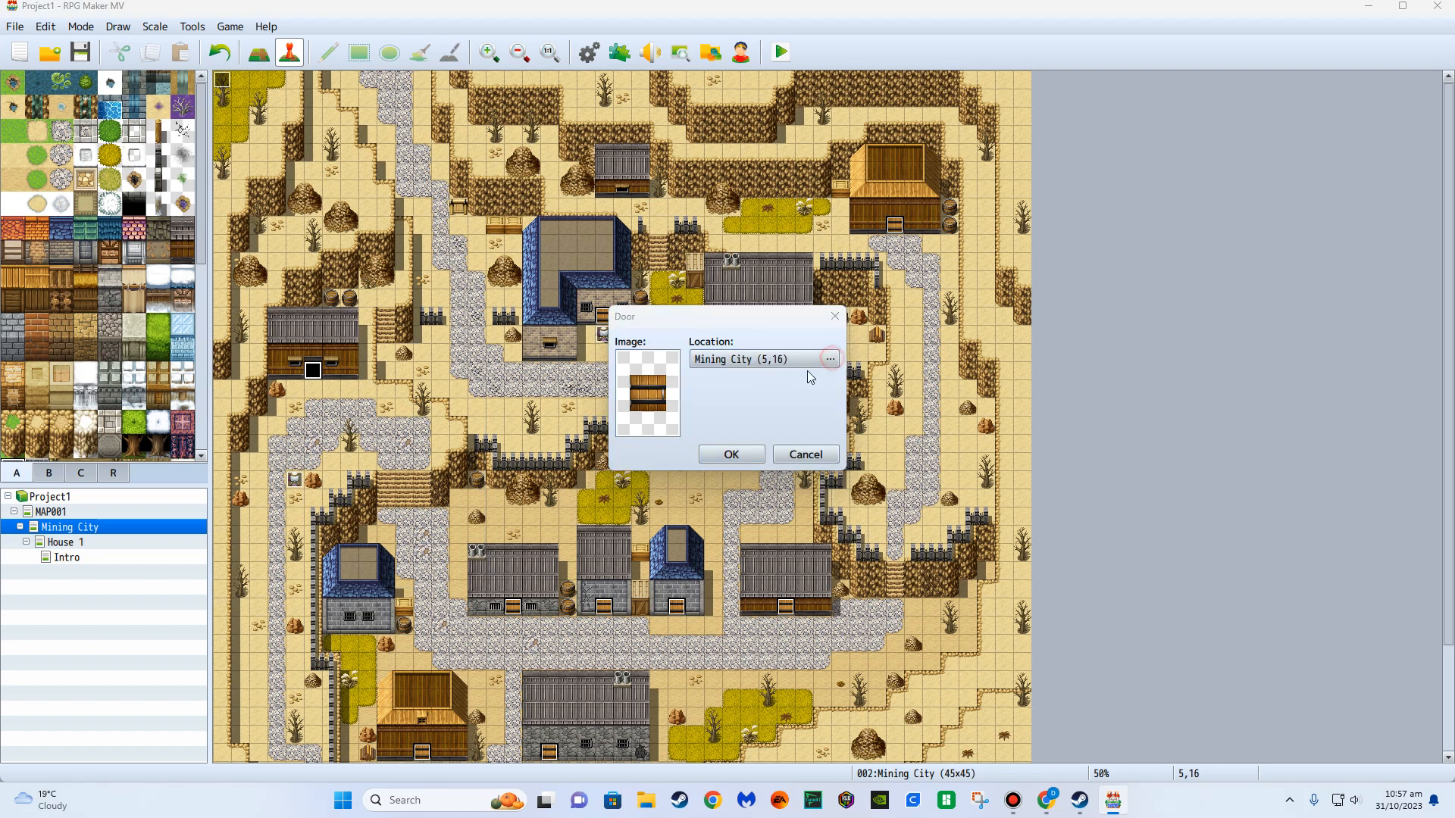
pyautogui.click(807, 363)
pyautogui.click(367, 197)
pyautogui.click(697, 402)
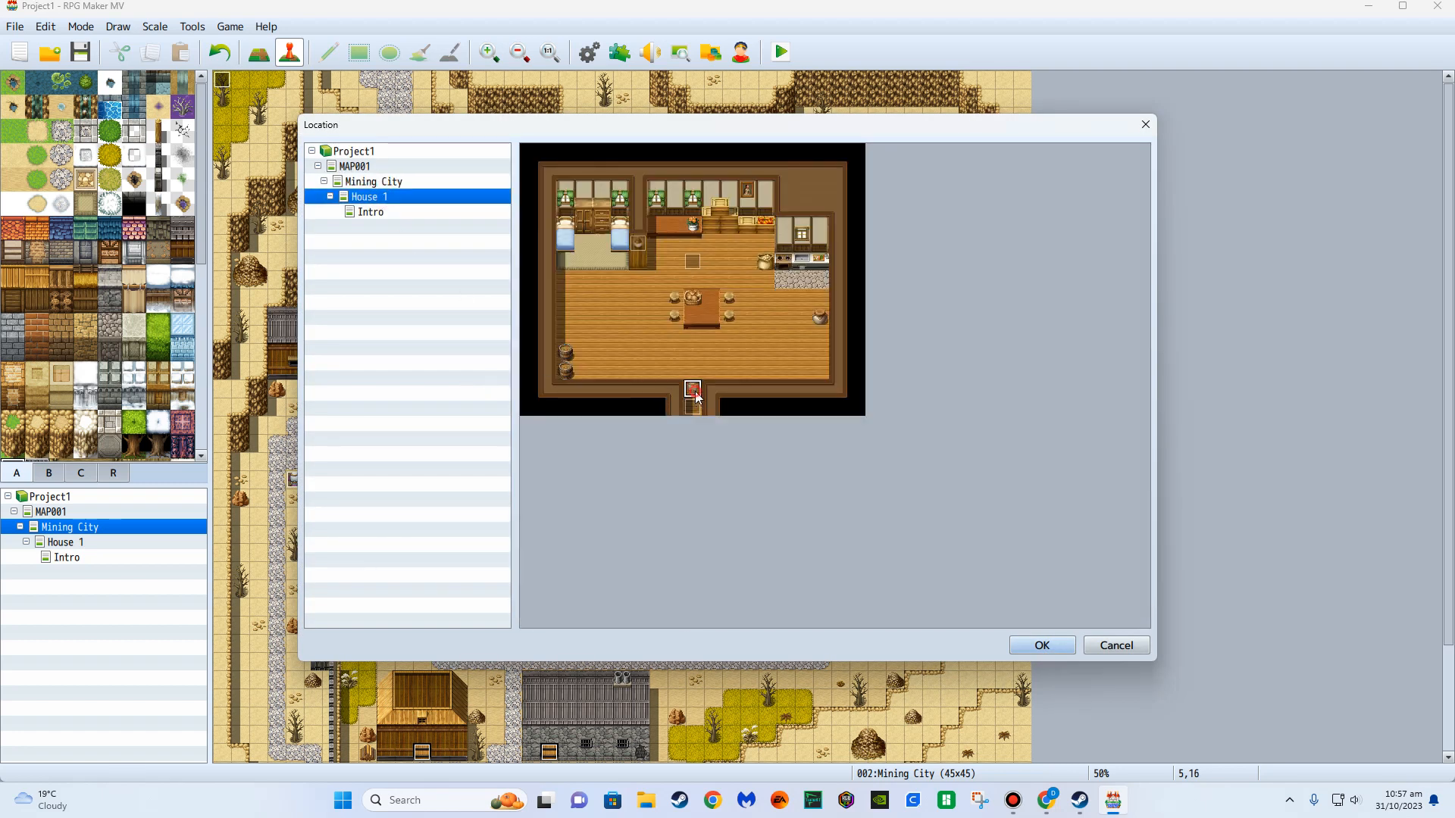
pyautogui.doubleClick(694, 396)
pyautogui.click(734, 453)
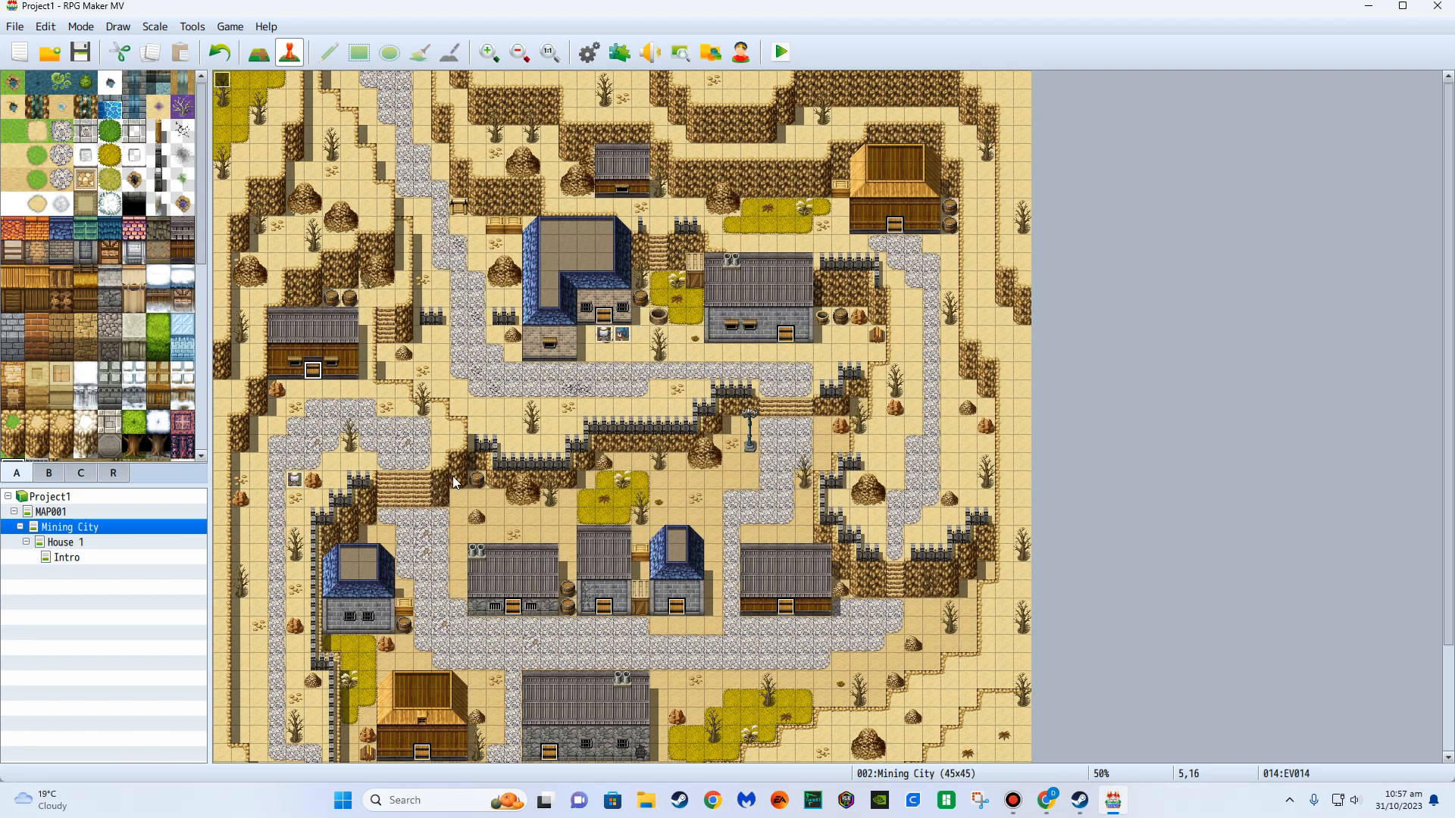
# Move House 1's skeleton event from the doorway to floor tile (10,11) and review its settings.
pyautogui.click(75, 544)
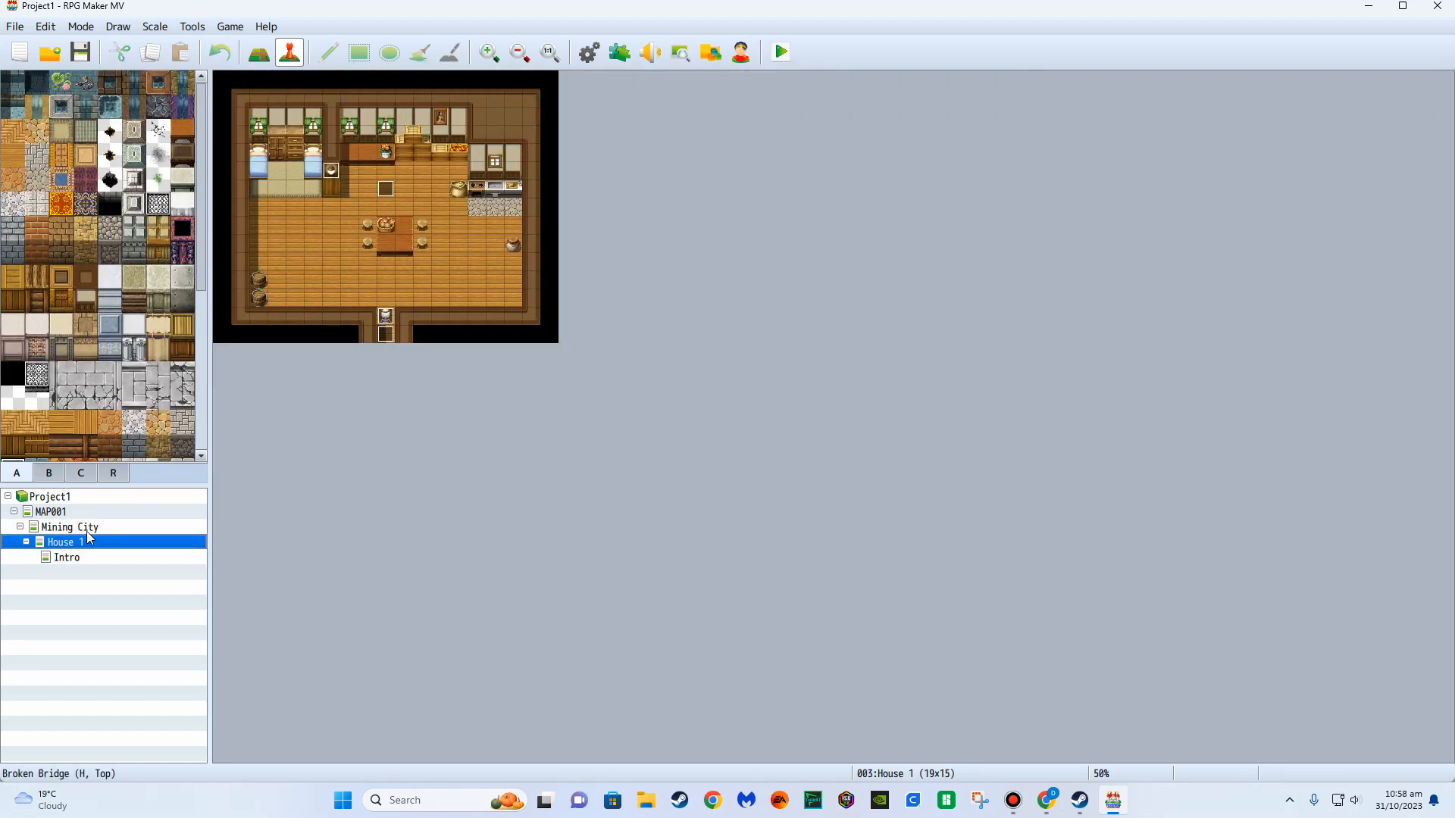
pyautogui.click(389, 319)
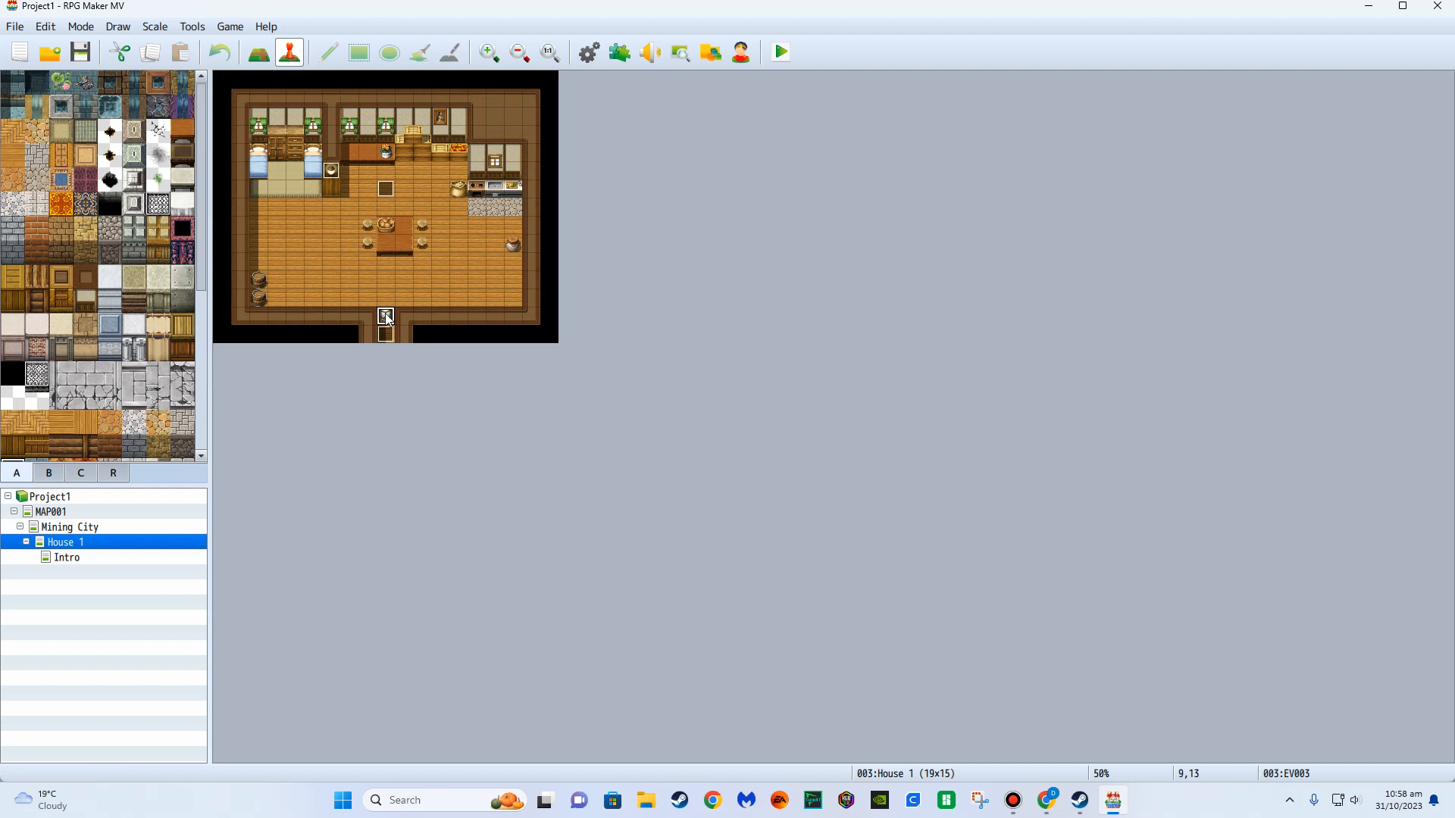
pyautogui.doubleClick(385, 318)
pyautogui.click(926, 652)
pyautogui.moveTo(400, 302); pyautogui.dragTo(400, 296)
pyautogui.click(386, 301)
pyautogui.click(383, 319)
pyautogui.press('Up')
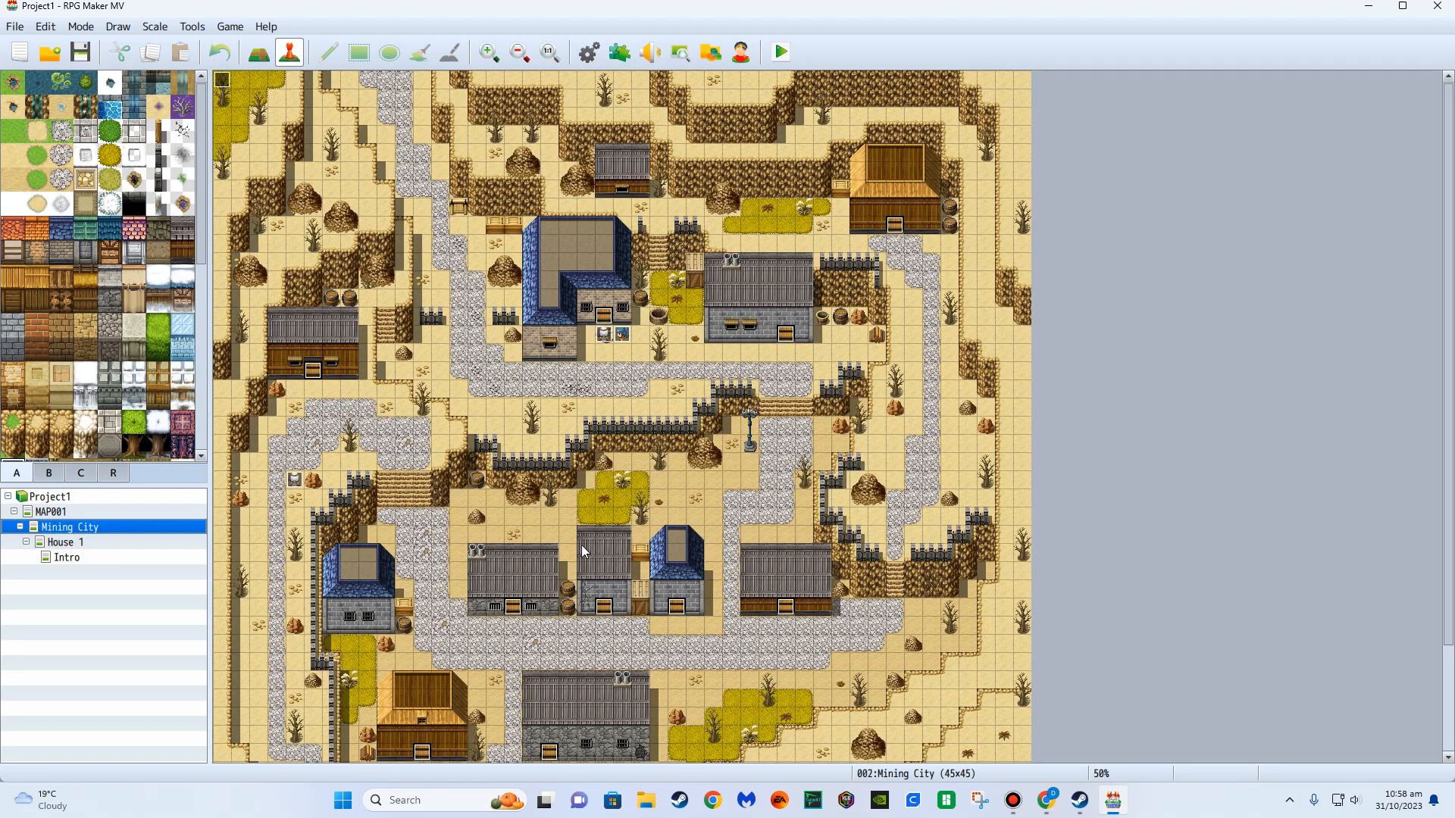
pyautogui.click(70, 544)
pyautogui.doubleClick(404, 280)
pyautogui.click(928, 652)
# Start a playtest, begin a new game and enter AAAA as the hero's name.
pyautogui.click(782, 53)
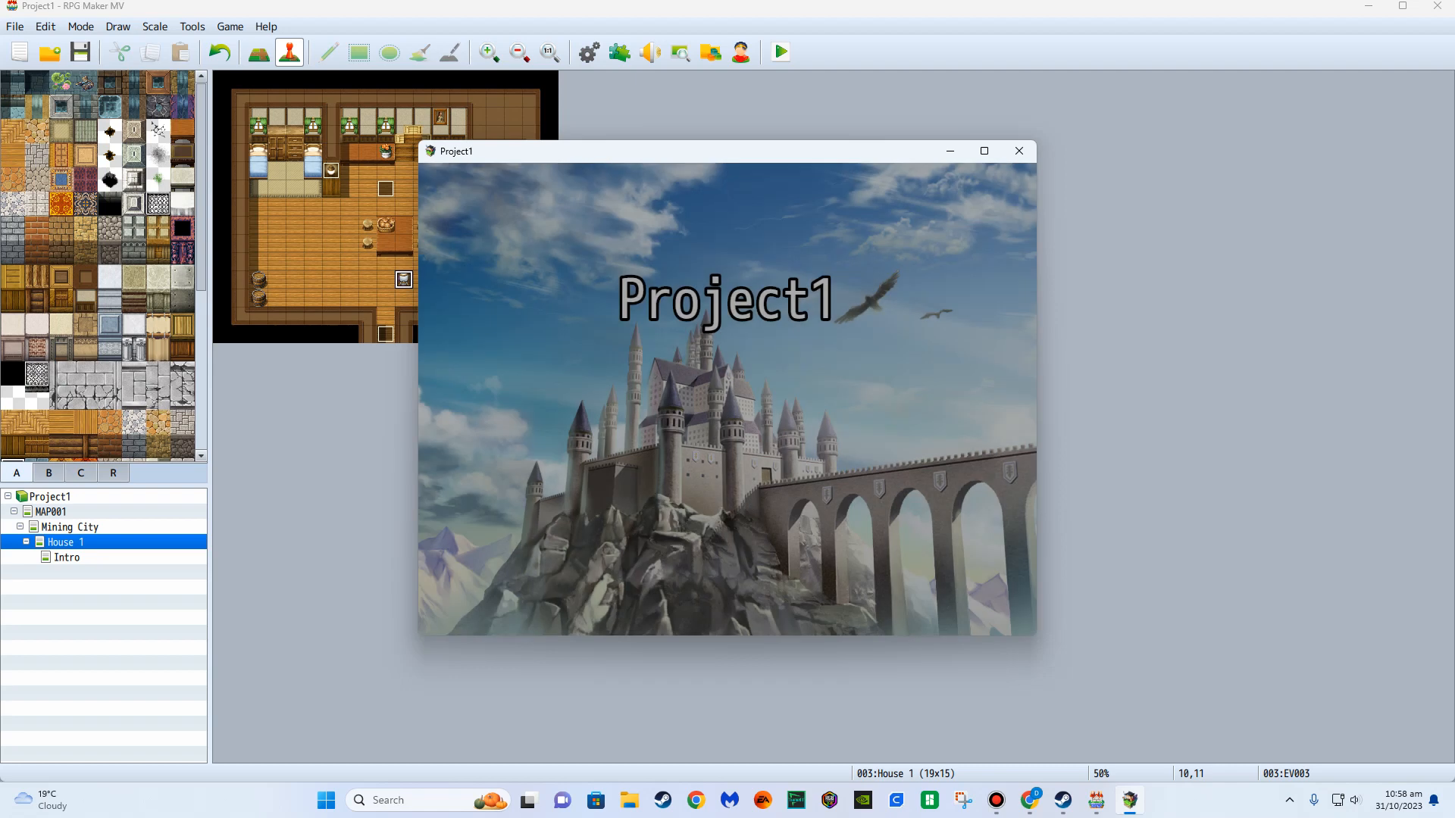
pyautogui.press('Return')
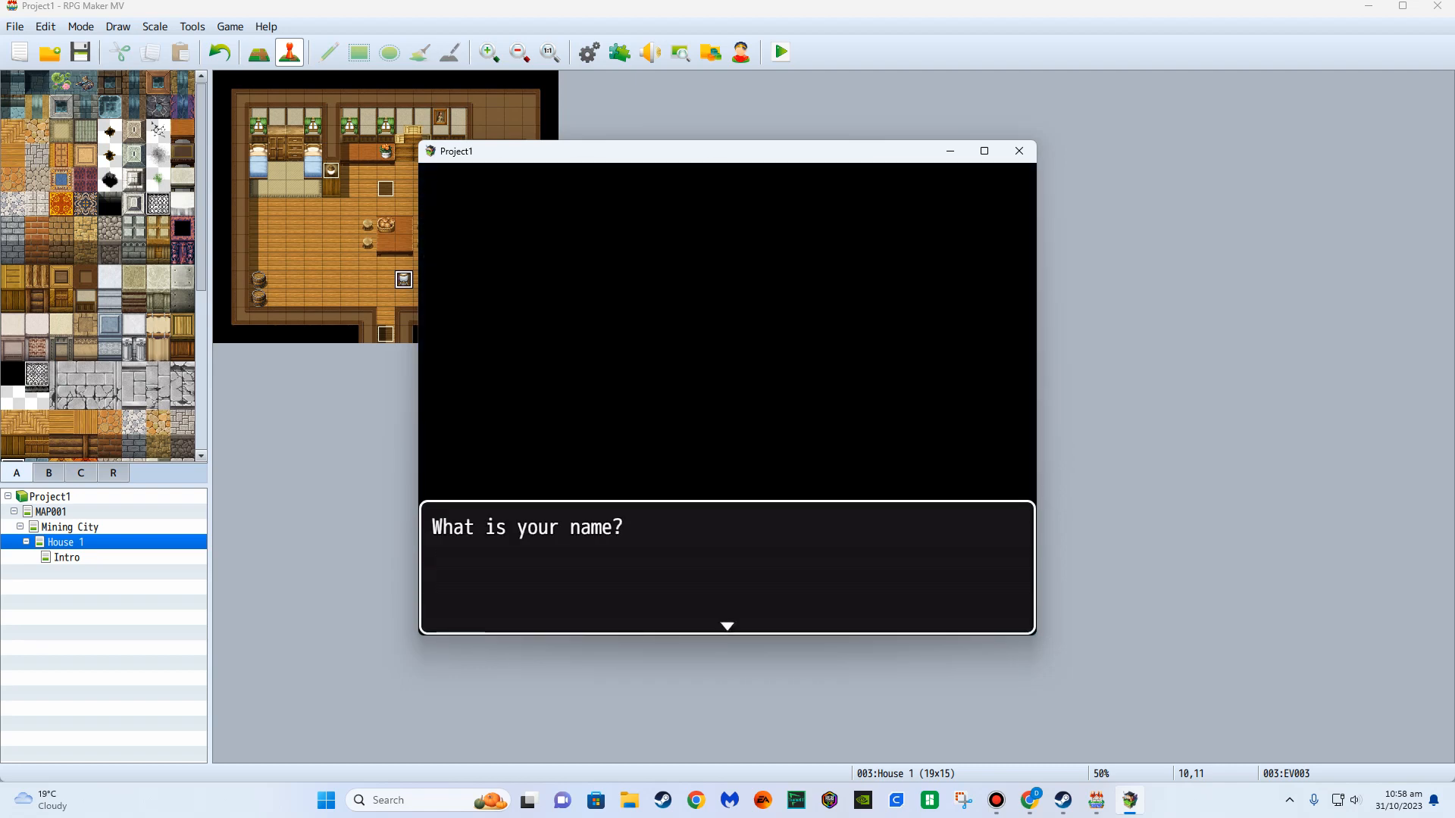
pyautogui.press('Return')
pyautogui.press('Return')
pyautogui.press('Return')
pyautogui.press('Return')
pyautogui.press('Return')
pyautogui.press('Up')
pyautogui.press('Left')
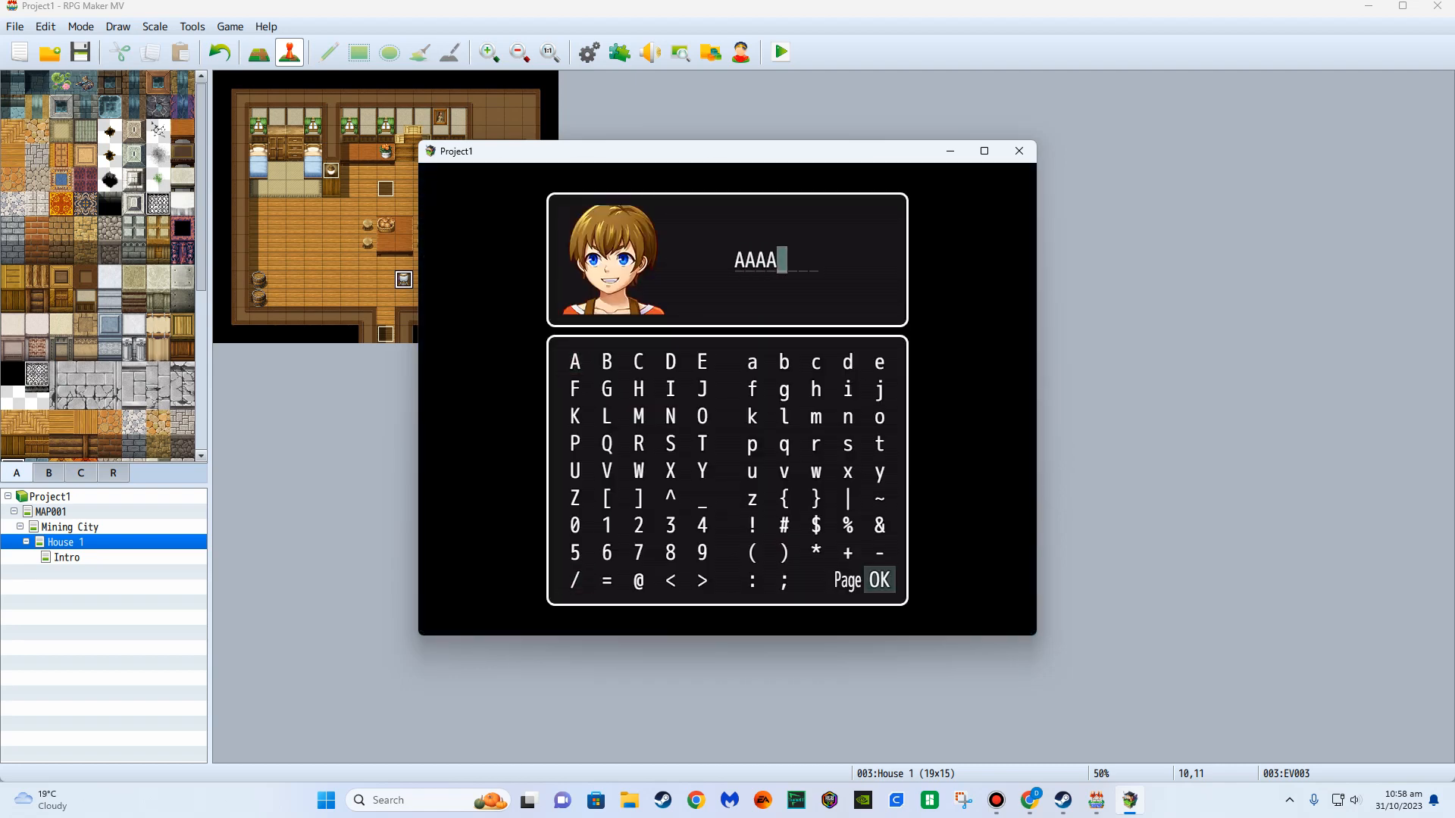
pyautogui.press('Return')
pyautogui.press('Return')
# Walk the hero out of the house into Mining City to play the monster cutscene.
pyautogui.press('Down')
pyautogui.press('Right')
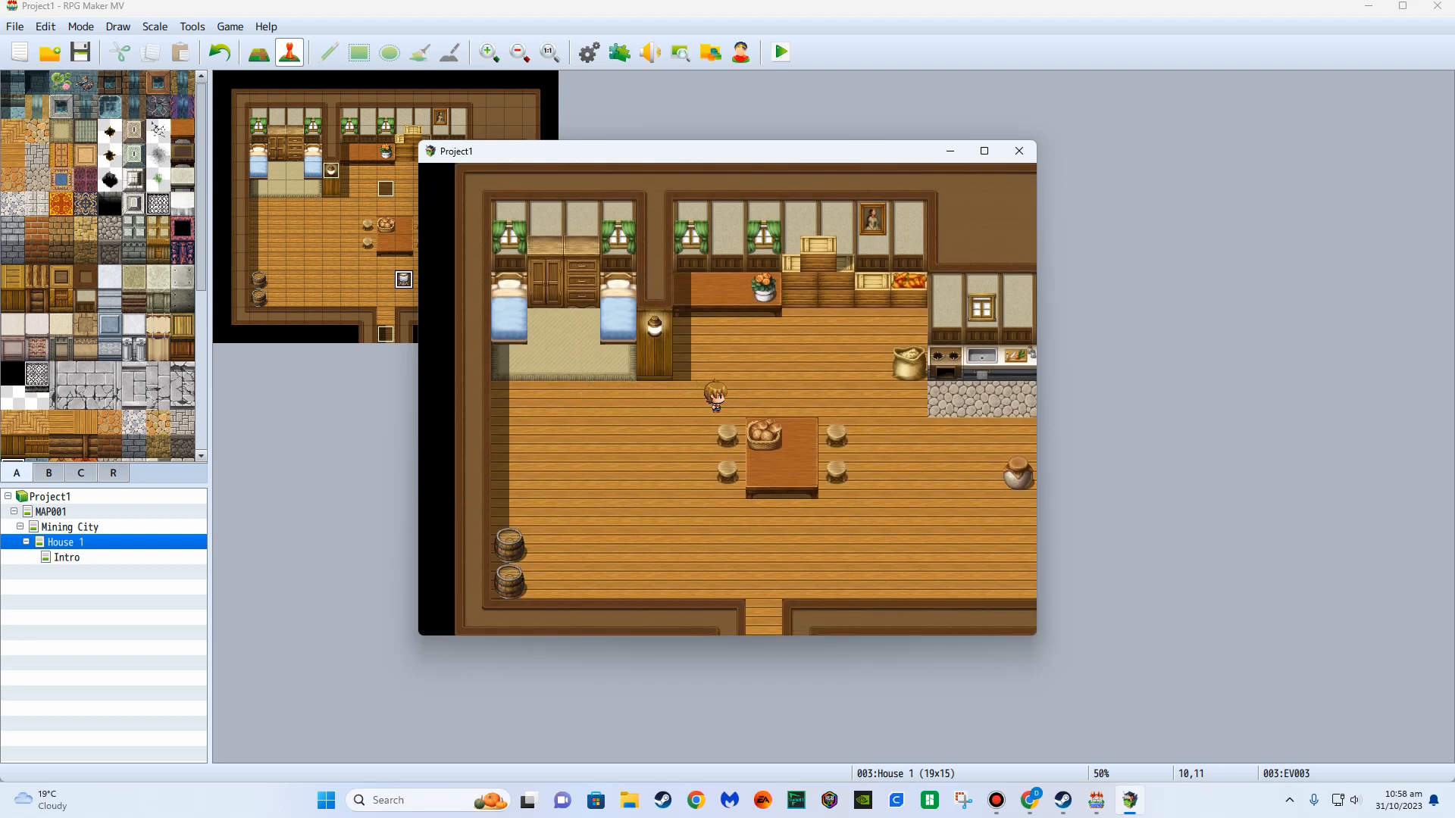
pyautogui.press('Right')
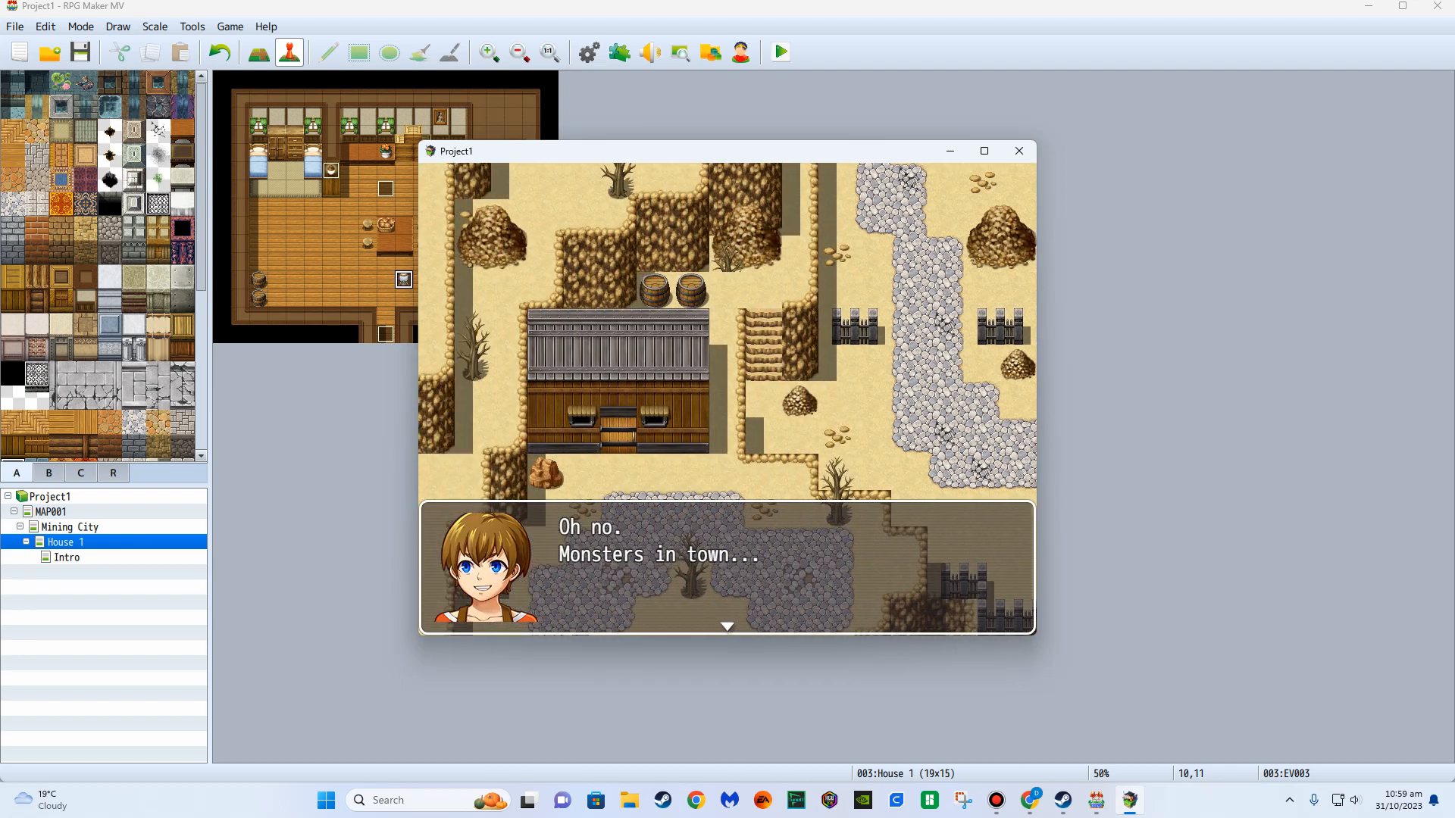
# Dismiss the monster dialogue, re-enter House 1 to test being caught by the skeleton, and close the playtest.
pyautogui.press('Return')
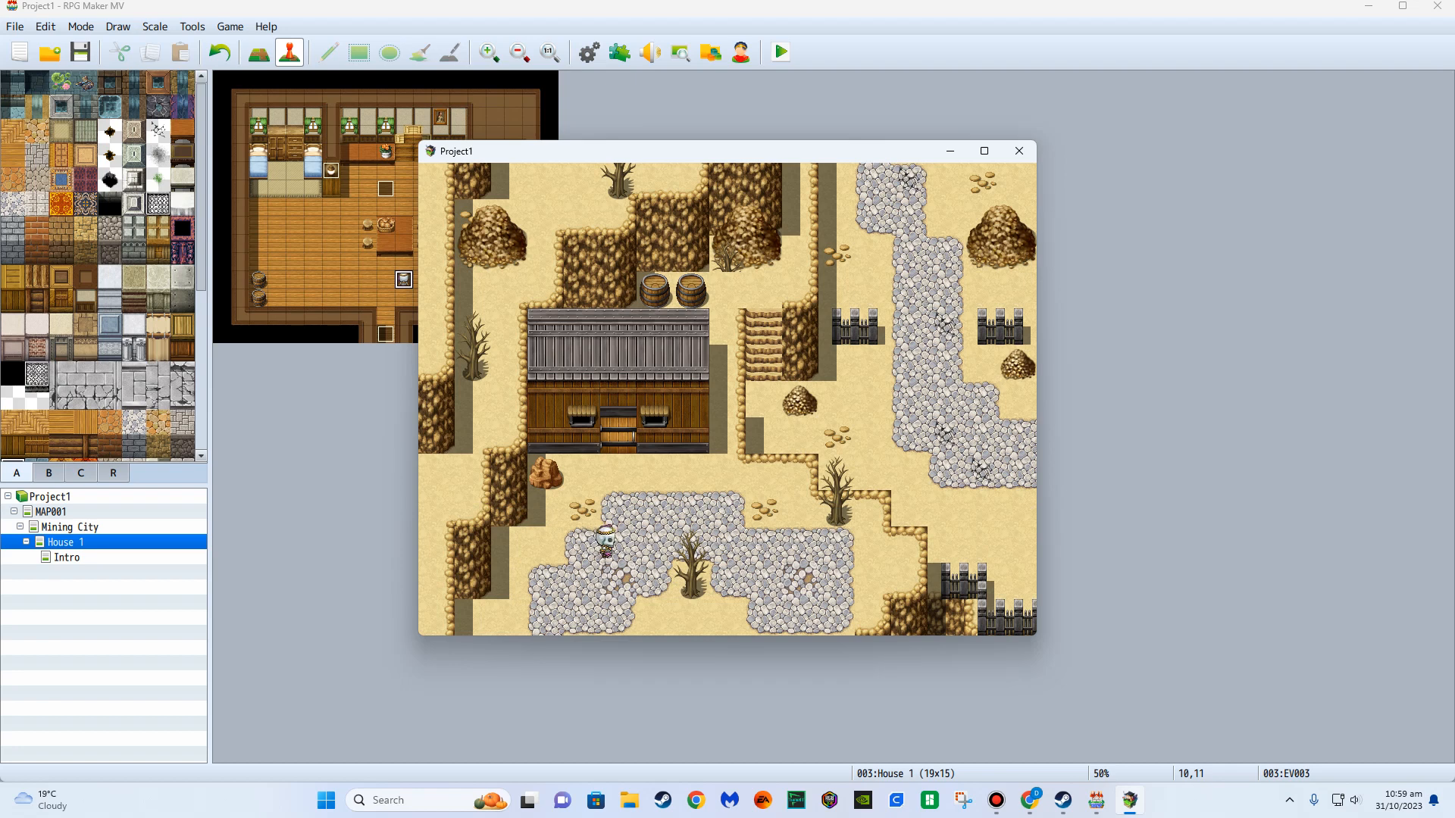
pyautogui.press('Return')
pyautogui.press('Return')
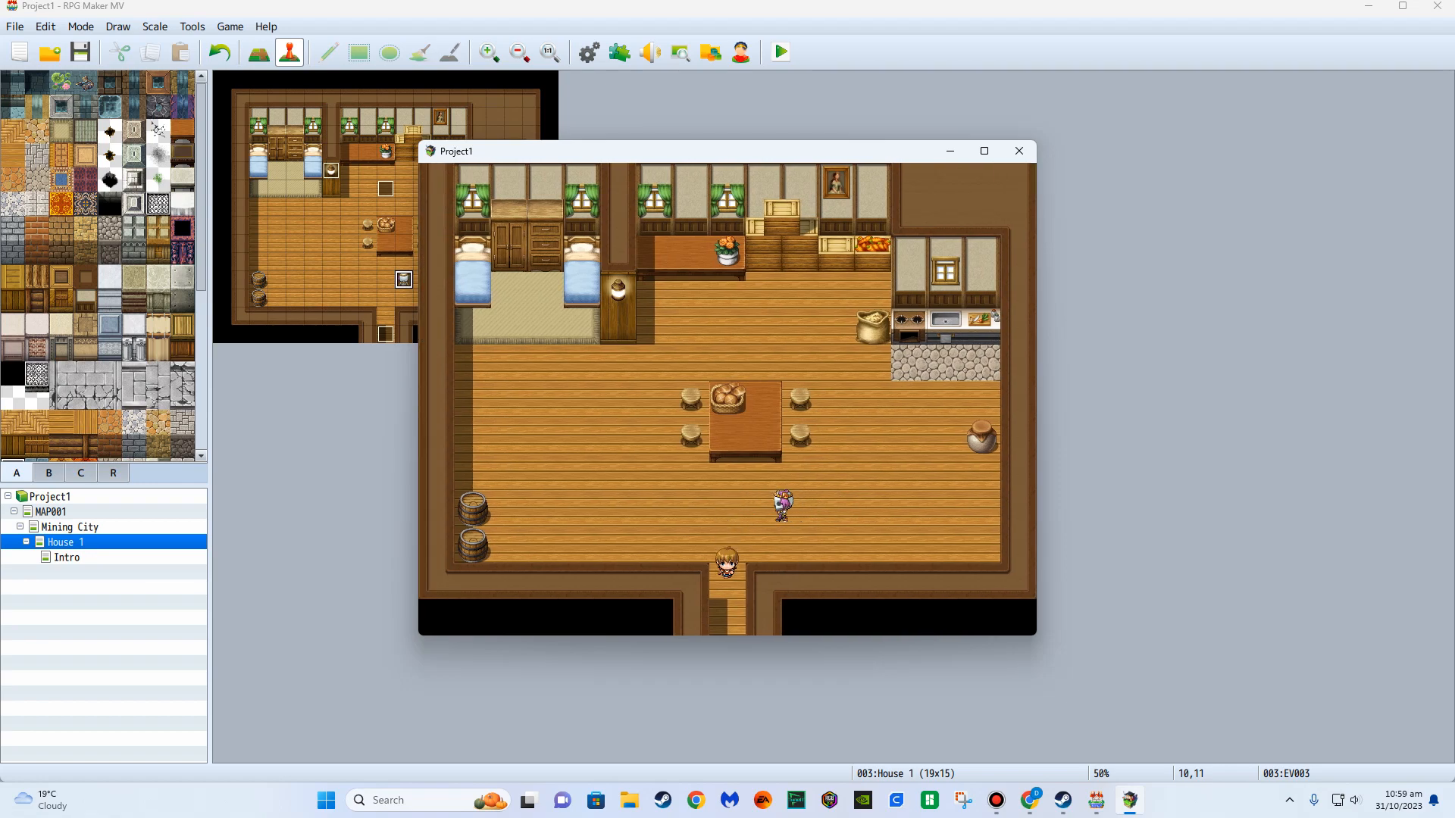
pyautogui.press('Down')
pyautogui.press('Up')
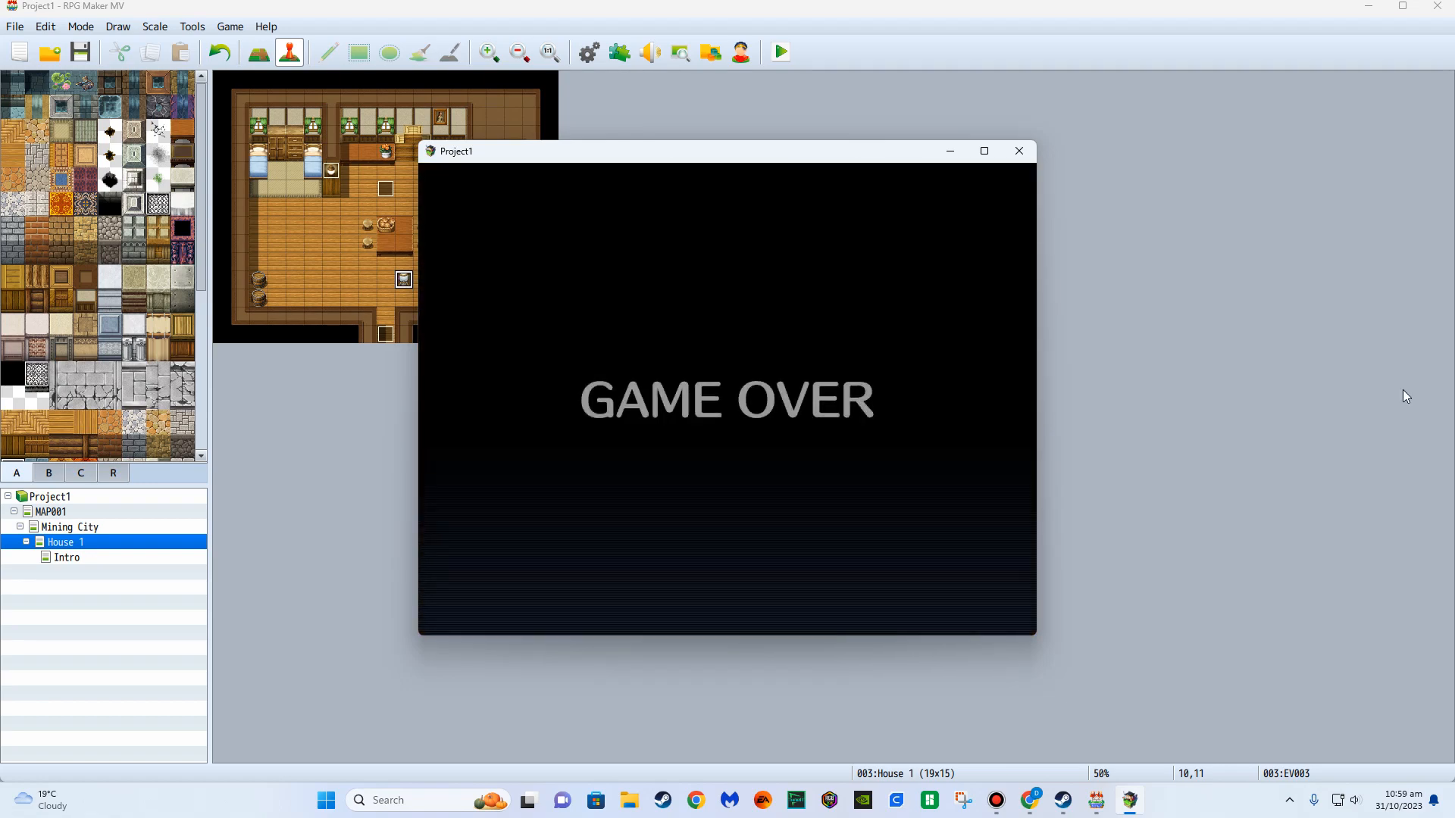
pyautogui.click(1019, 151)
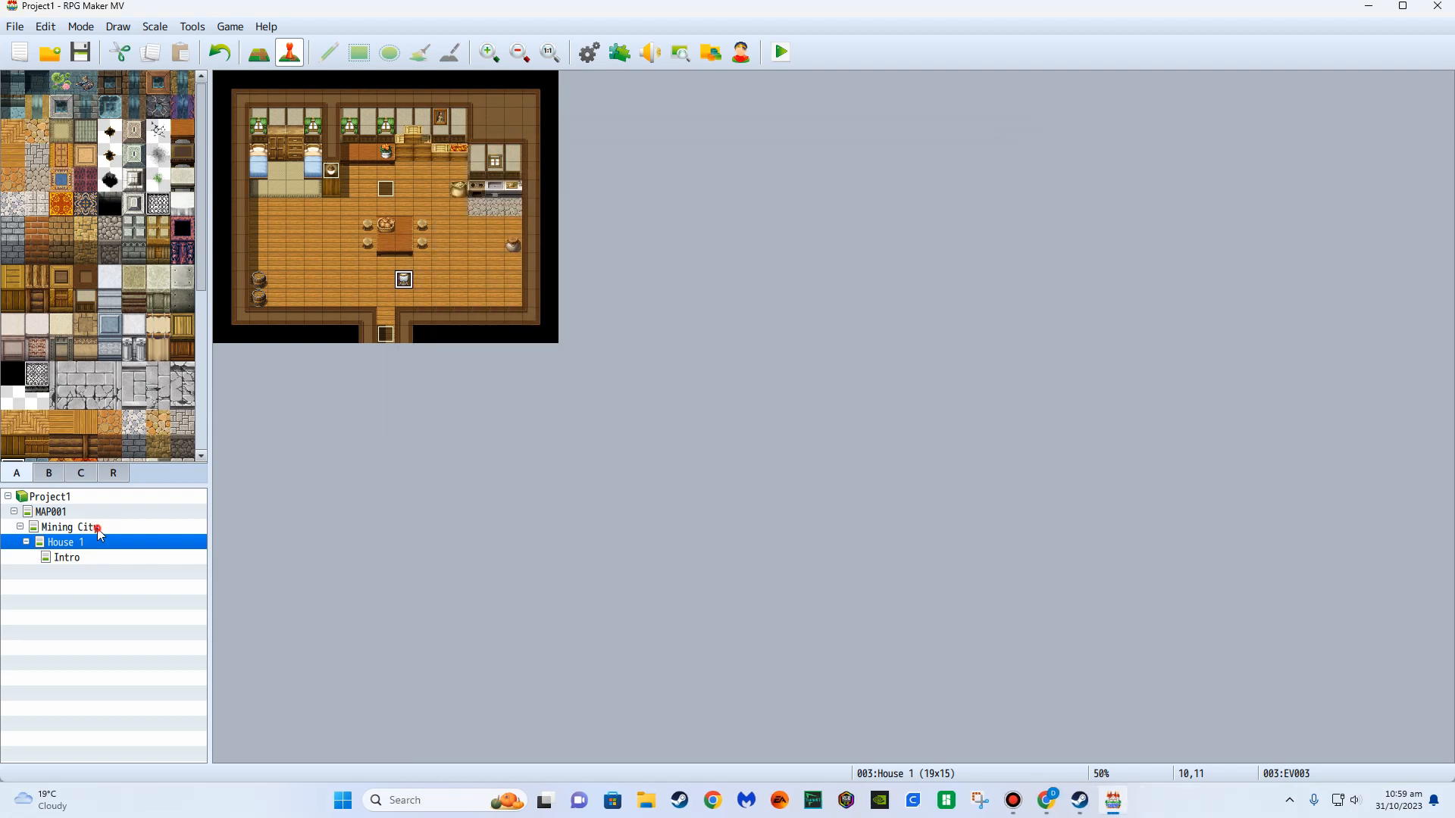
# In Mining City's autorun event at tile (0,0), remove three Move Up commands from the end of Jess's movement route.
pyautogui.click(96, 527)
pyautogui.doubleClick(223, 84)
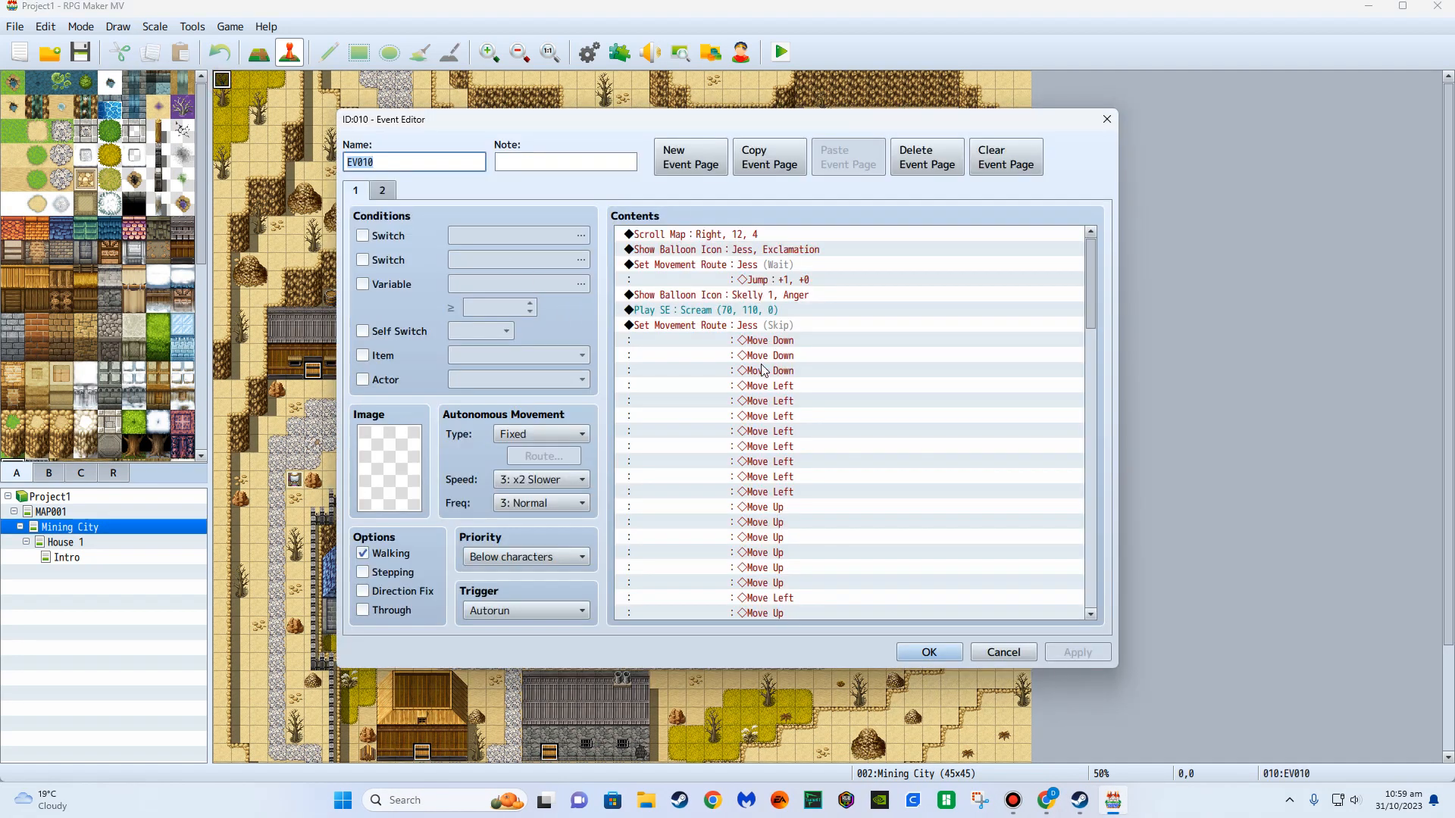
pyautogui.scroll(-1, 762, 371)
pyautogui.rightClick(761, 281)
pyautogui.click(788, 309)
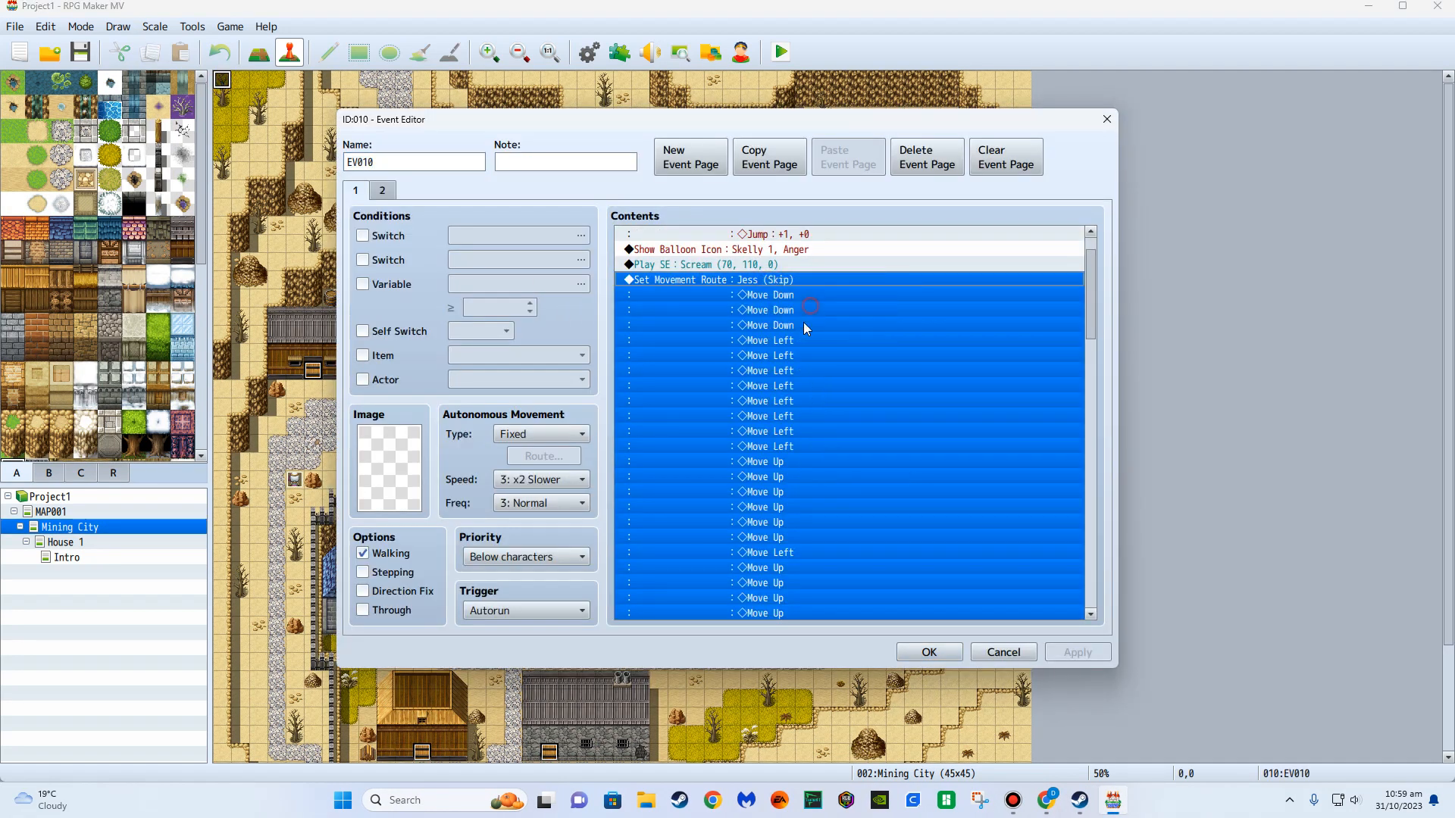
pyautogui.click(531, 413)
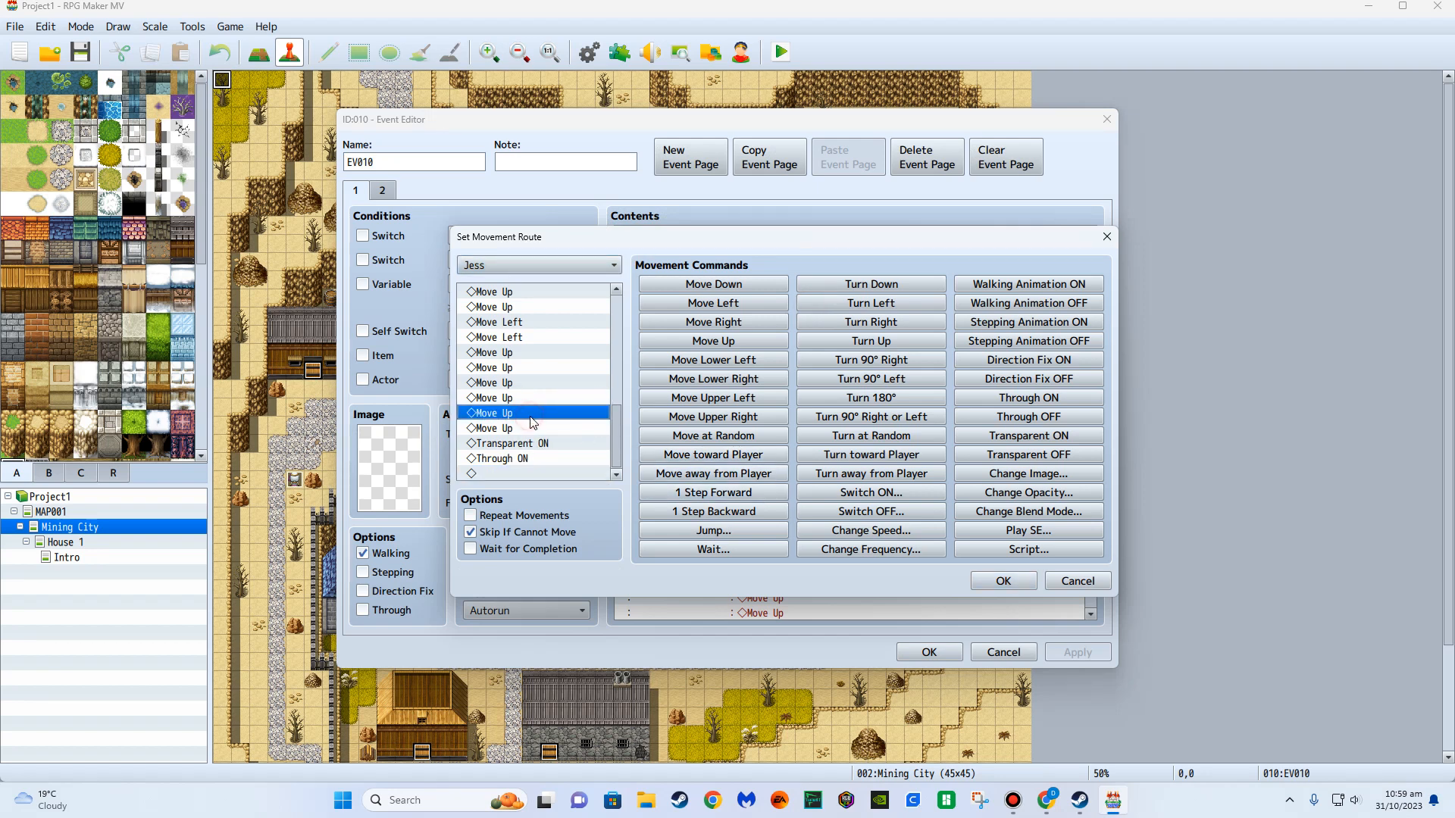
pyautogui.press('Delete')
pyautogui.press('Delete')
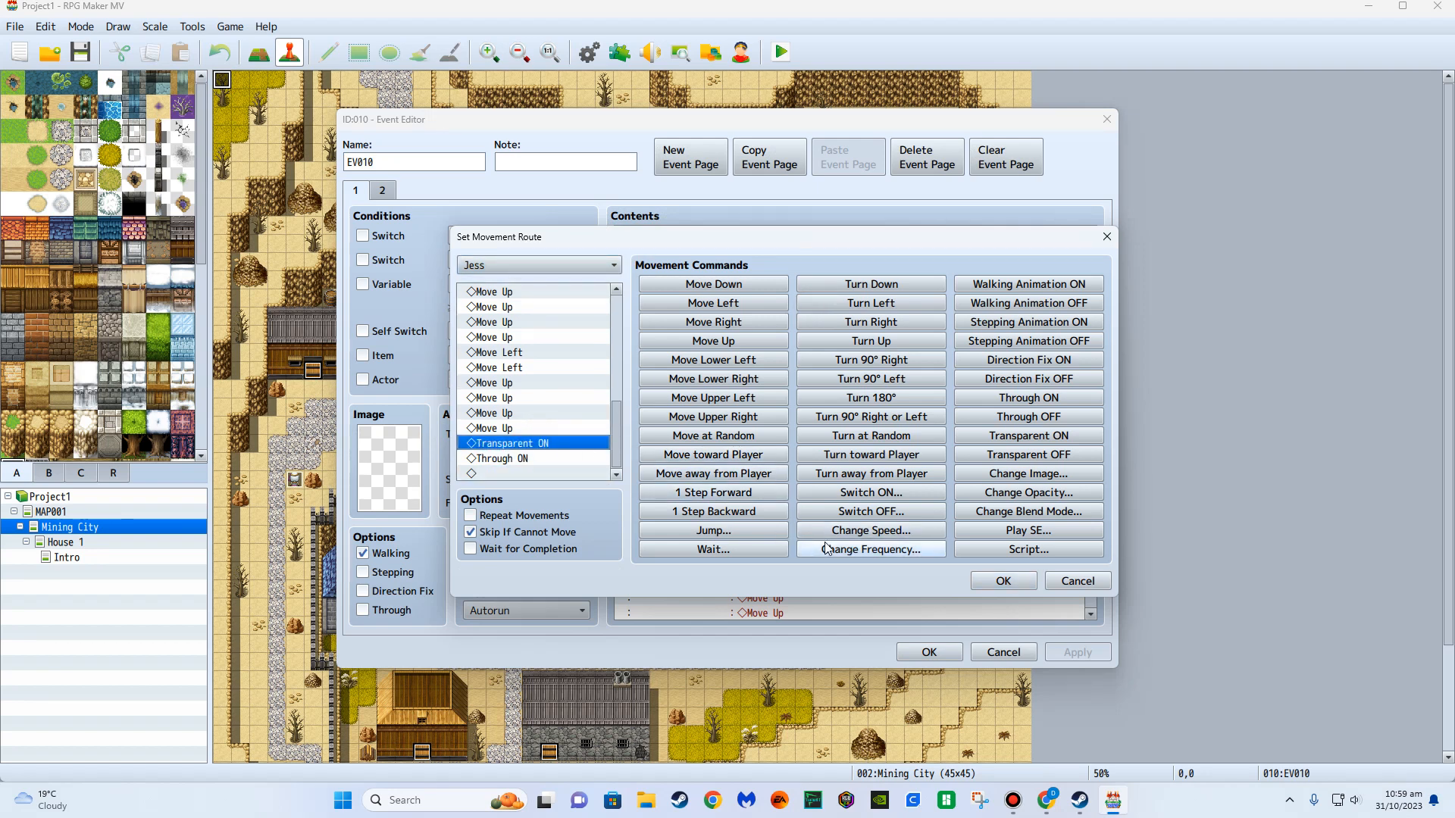
pyautogui.click(513, 415)
pyautogui.press('Delete')
pyautogui.click(1003, 580)
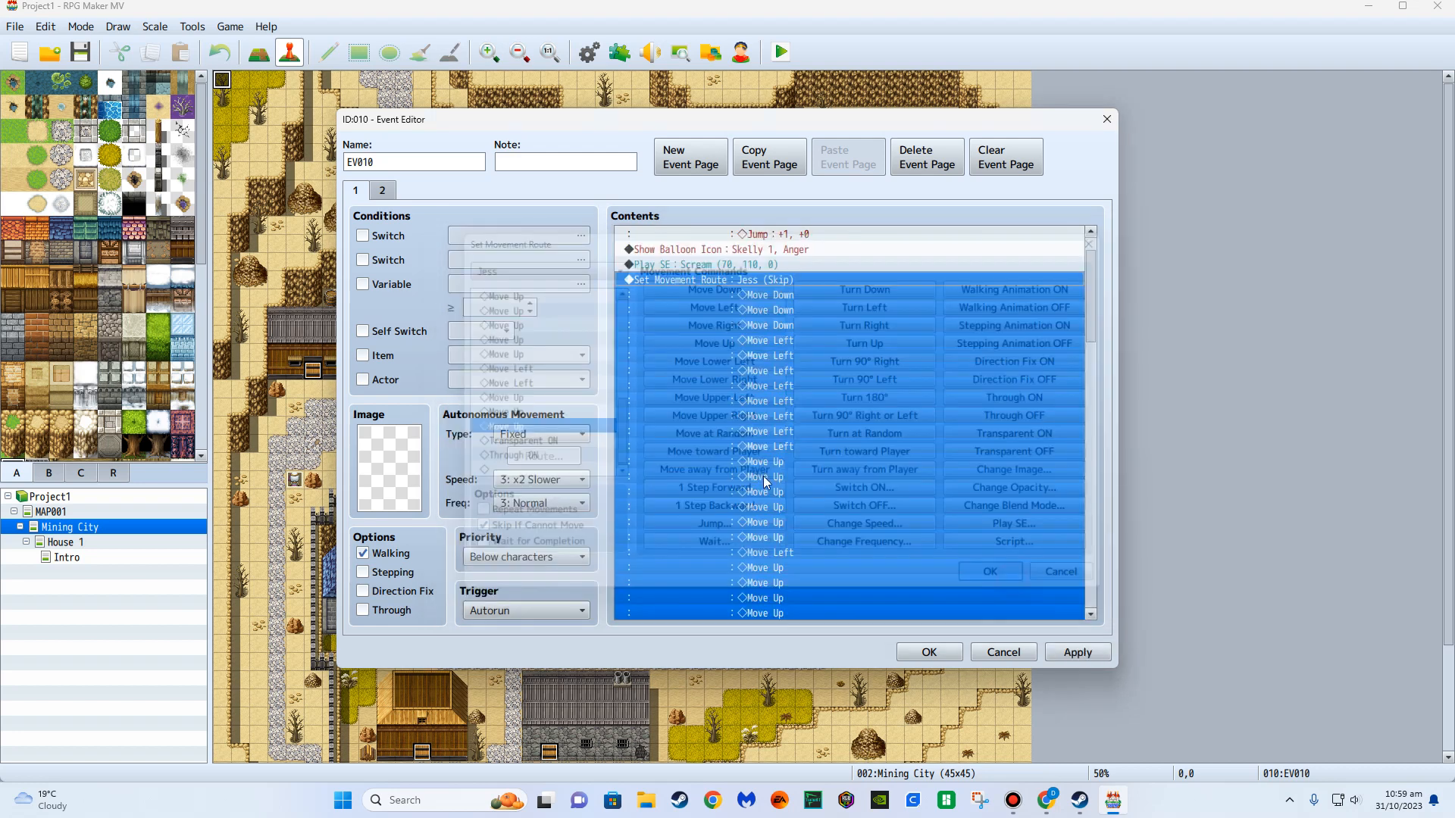
# Remove three Move Up commands before Transparent ON in Skelly 1's movement route and save the autorun event.
pyautogui.scroll(-5, 785, 501)
pyautogui.click(800, 464)
pyautogui.rightClick(800, 463)
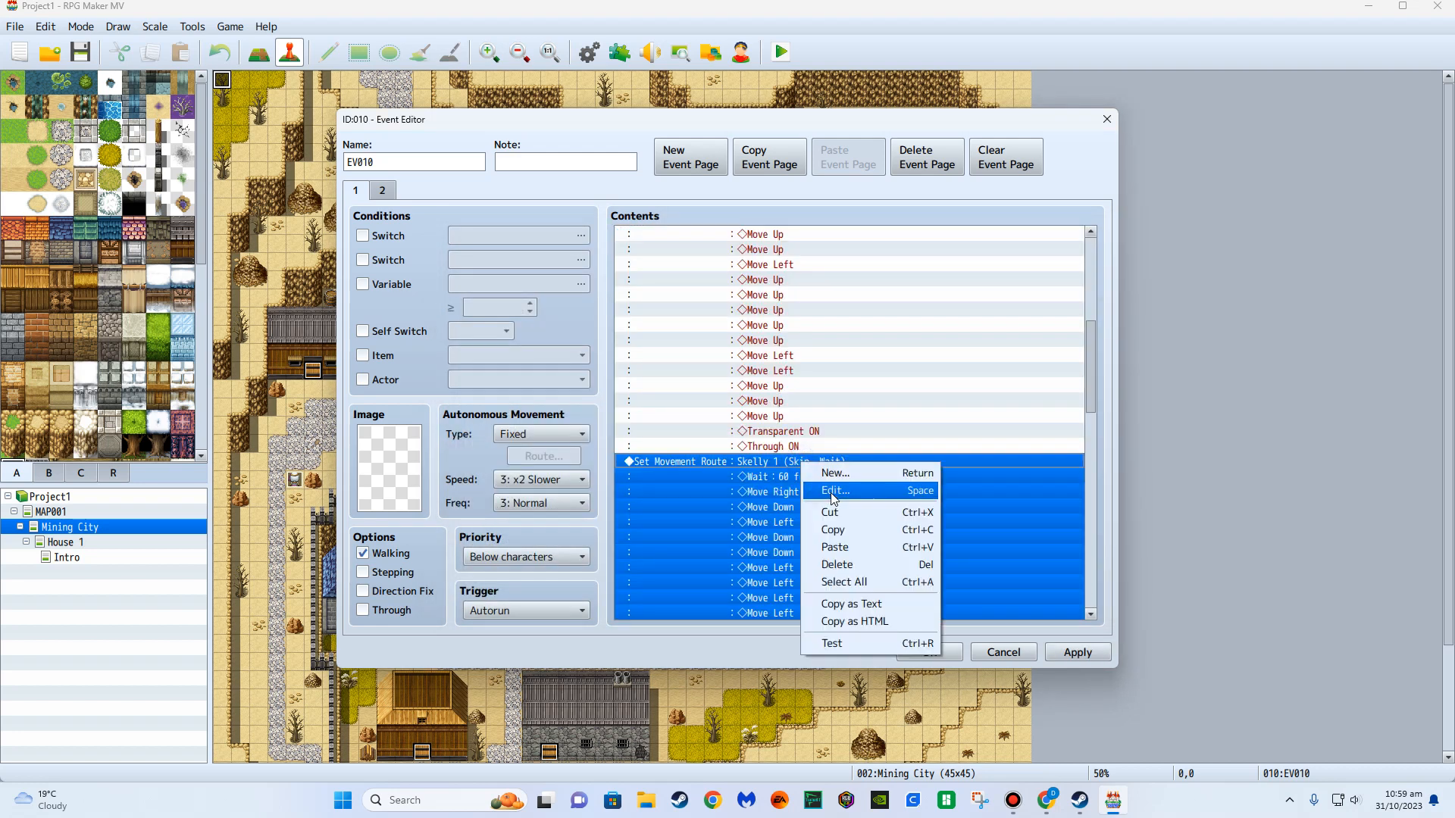
pyautogui.click(871, 491)
pyautogui.click(512, 395)
pyautogui.press('Delete')
pyautogui.press('Delete')
pyautogui.press('Delete')
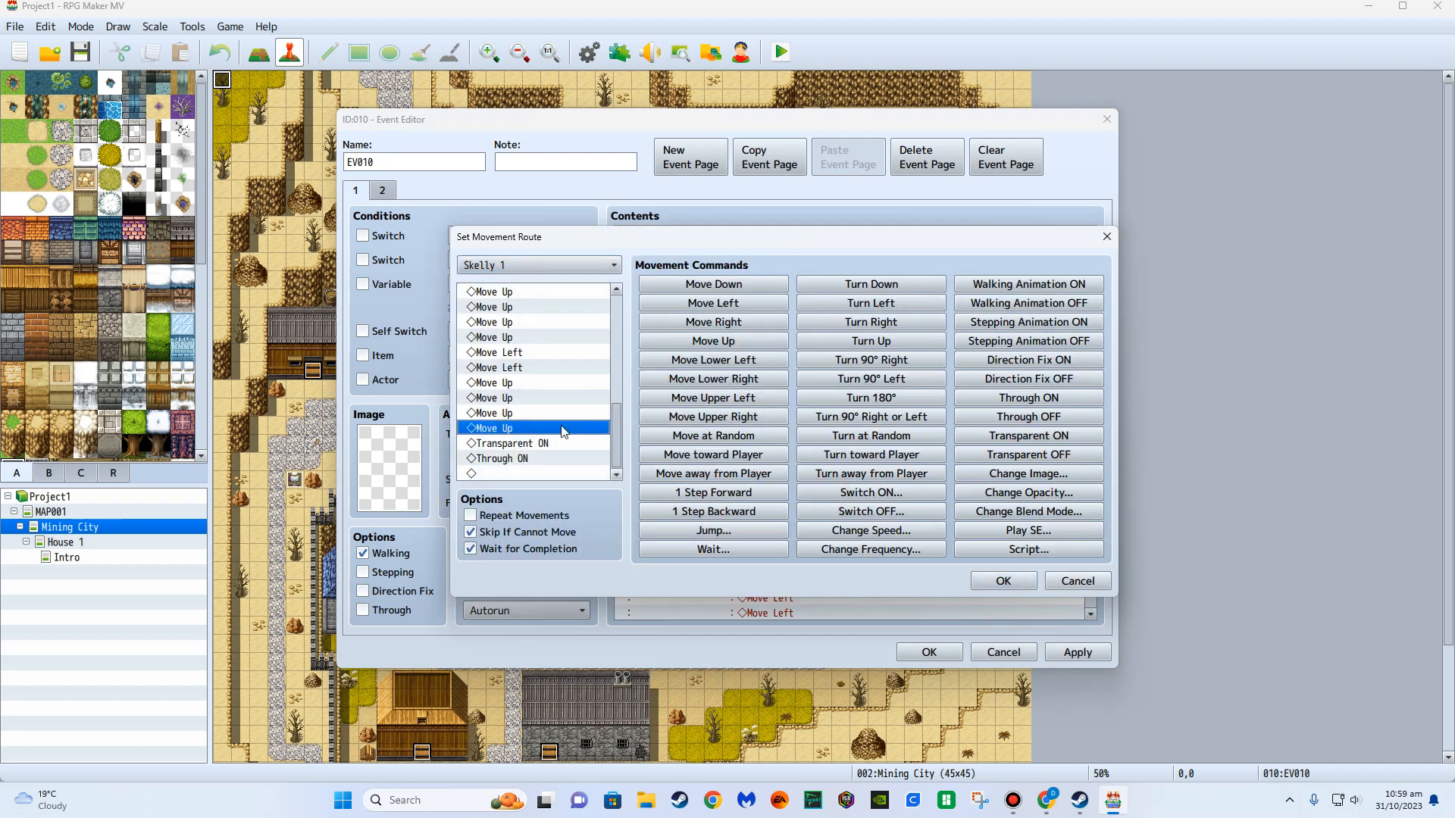
pyautogui.click(1003, 581)
pyautogui.click(943, 650)
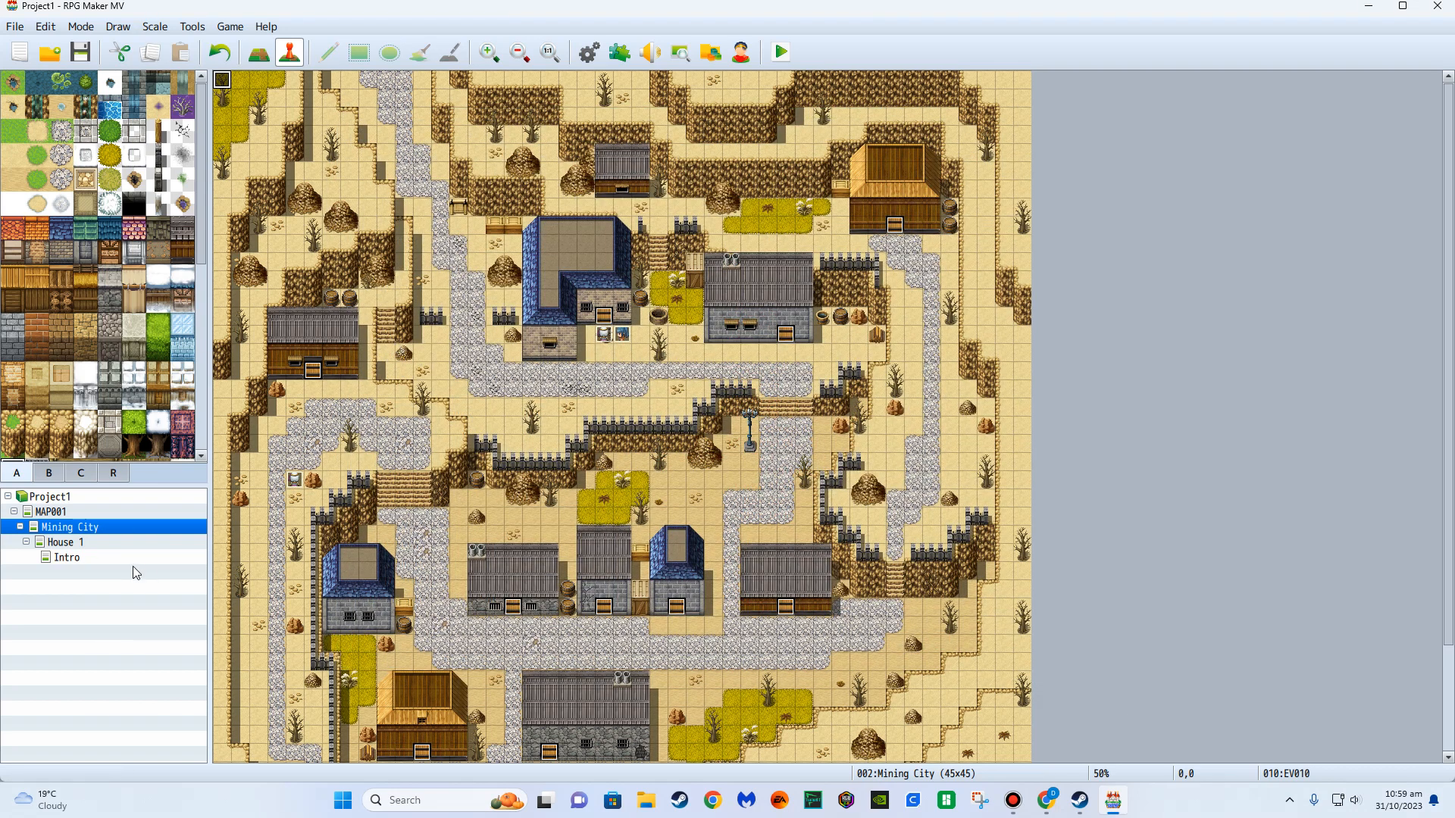
# Review and copy House 1's skeleton event, and paste it into Mining City beside the southwest blue-roofed house and at tile (19,24).
pyautogui.click(109, 544)
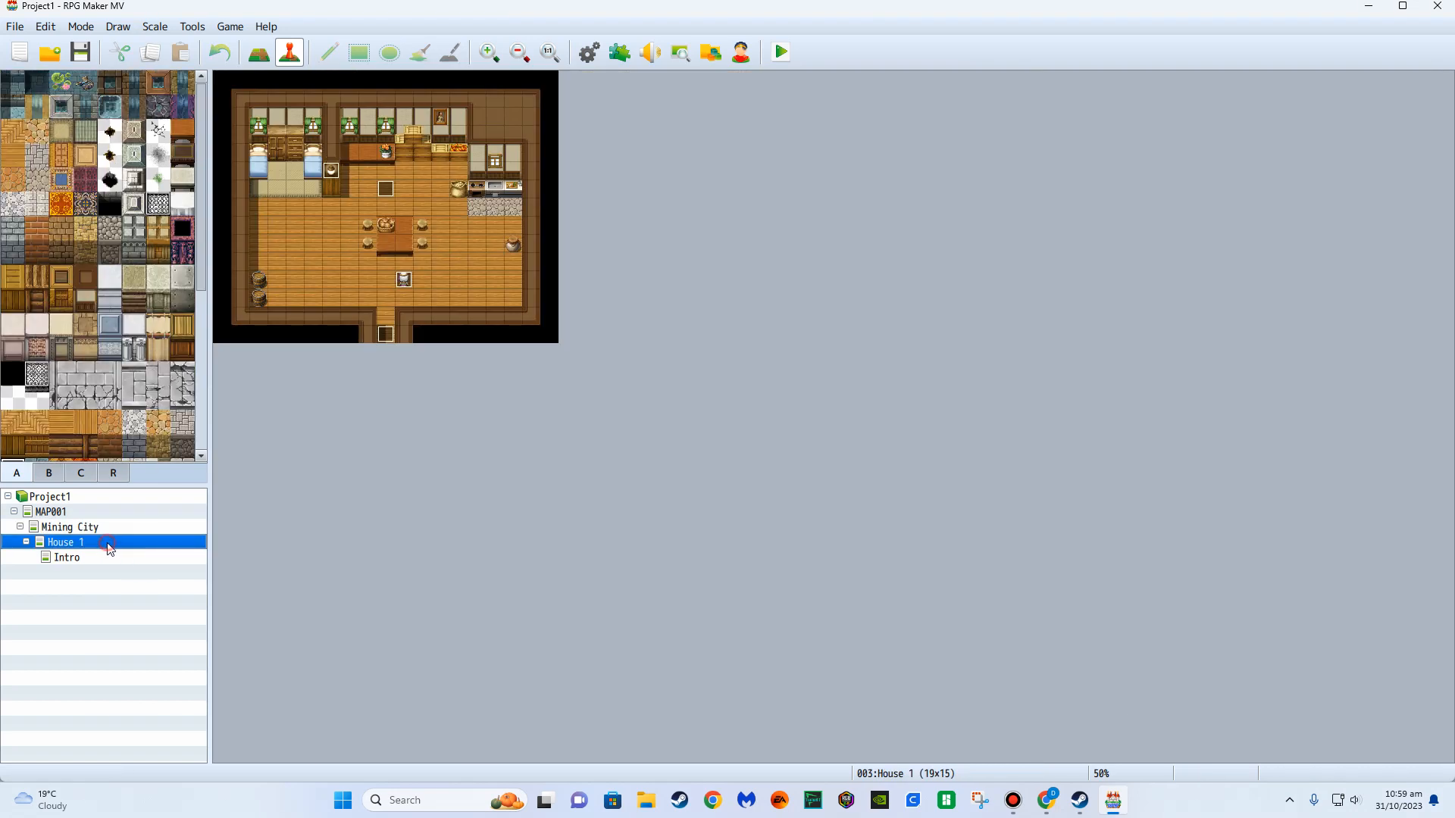
pyautogui.doubleClick(404, 279)
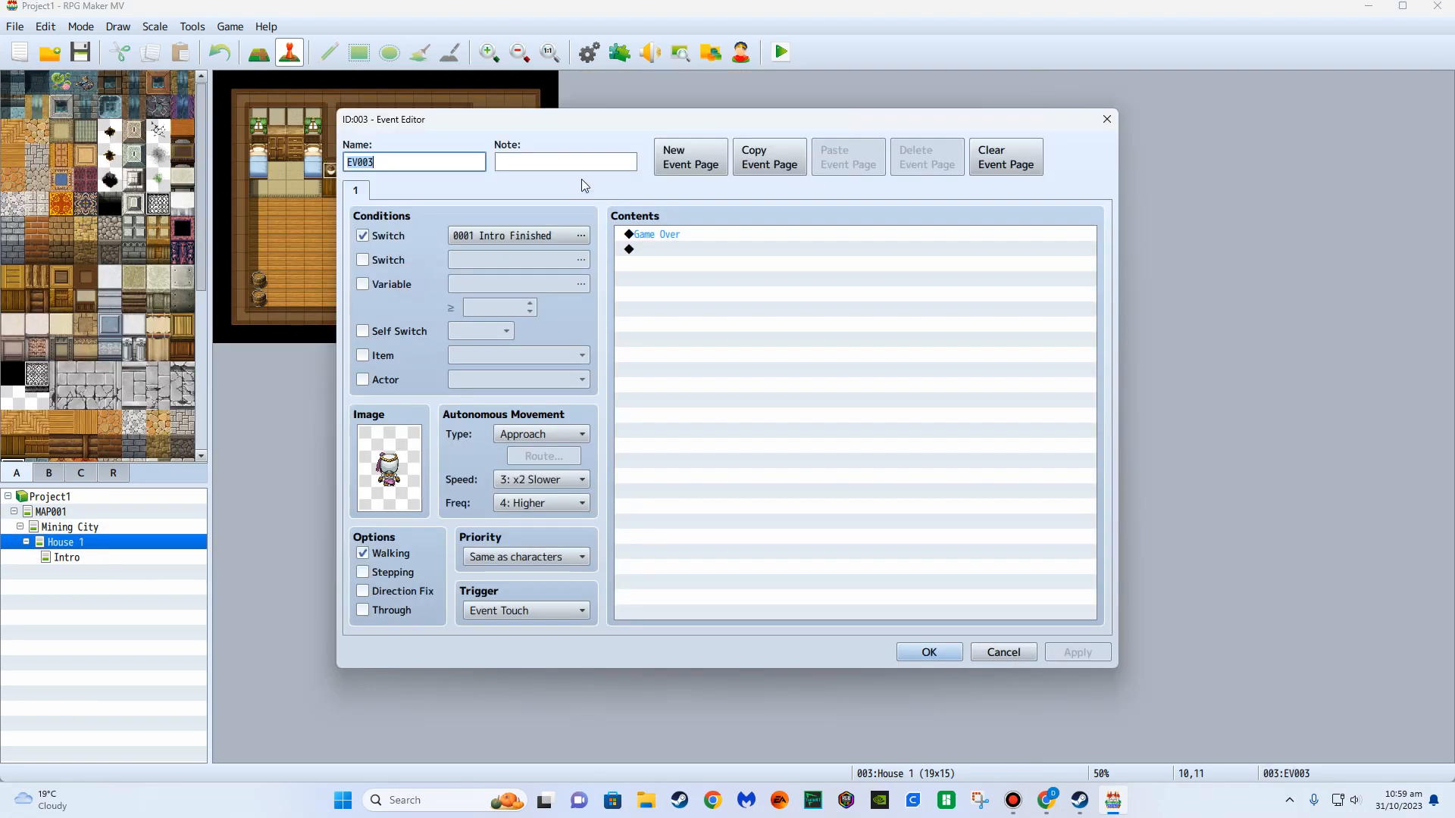
pyautogui.click(923, 650)
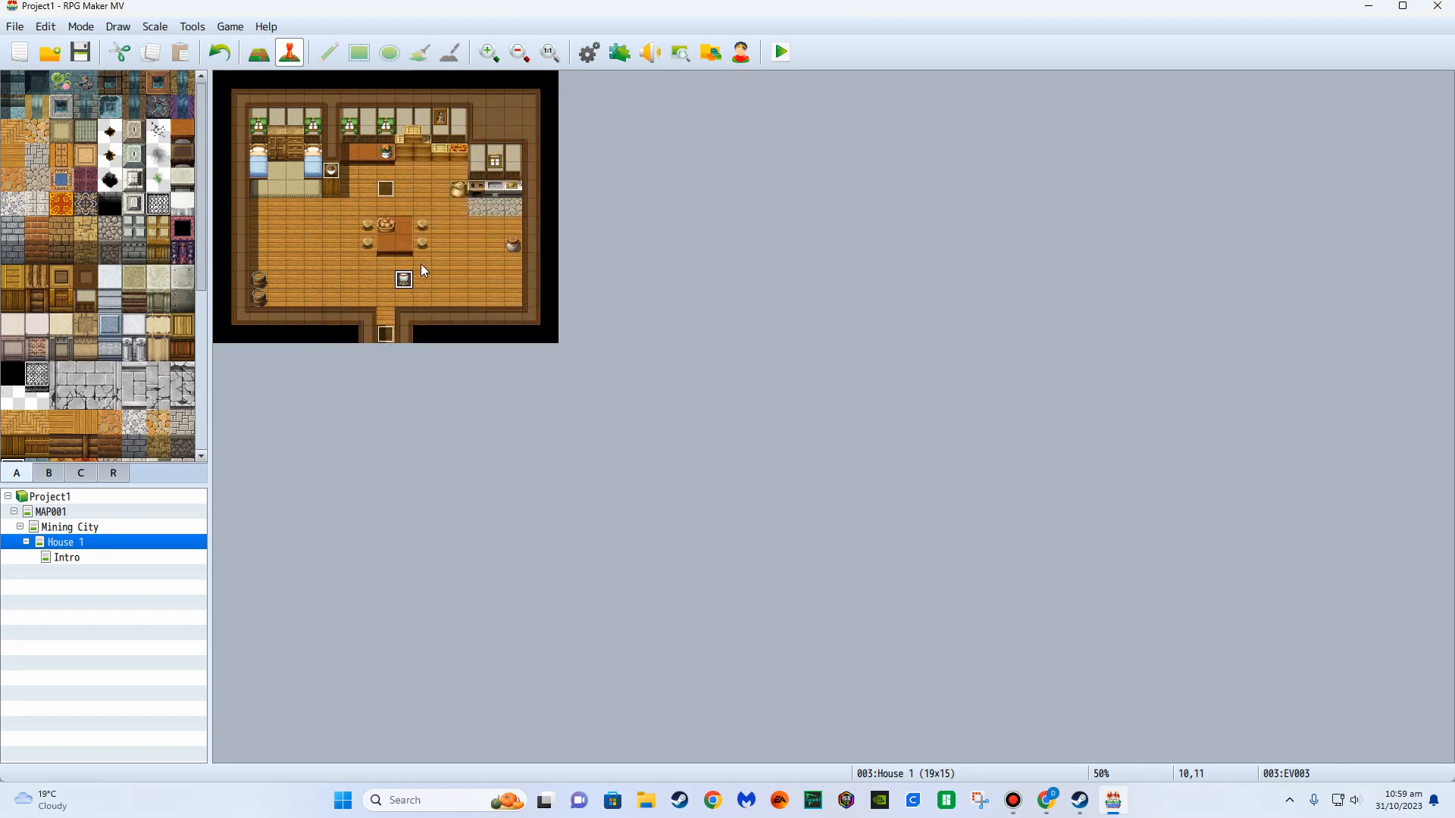
pyautogui.click(96, 527)
pyautogui.click(425, 626)
pyautogui.hotkey('ctrl', 'v')
pyautogui.click(573, 515)
pyautogui.hotkey('ctrl', 'v')
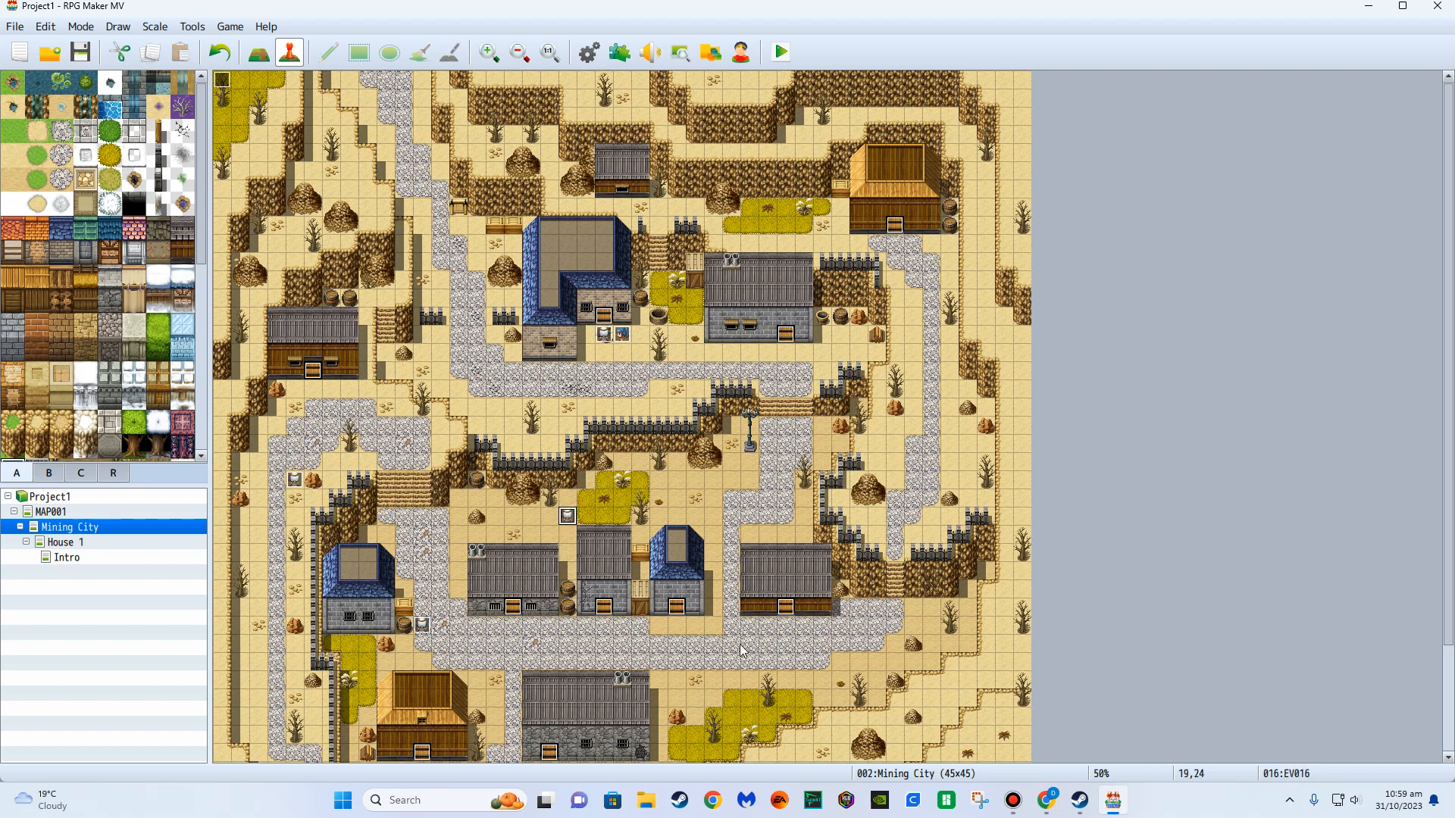
# Paste seven more skeleton copies around Mining City's roads and houses, including tiles (13,10), (24,17) and (34,15).
pyautogui.click(792, 650)
pyautogui.hotkey('ctrl', 'v')
pyautogui.click(930, 444)
pyautogui.hotkey('ctrl', 'v')
pyautogui.click(875, 244)
pyautogui.hotkey('ctrl', 'v')
pyautogui.click(574, 201)
pyautogui.hotkey('ctrl', 'v')
pyautogui.click(458, 262)
pyautogui.hotkey('ctrl', 'v')
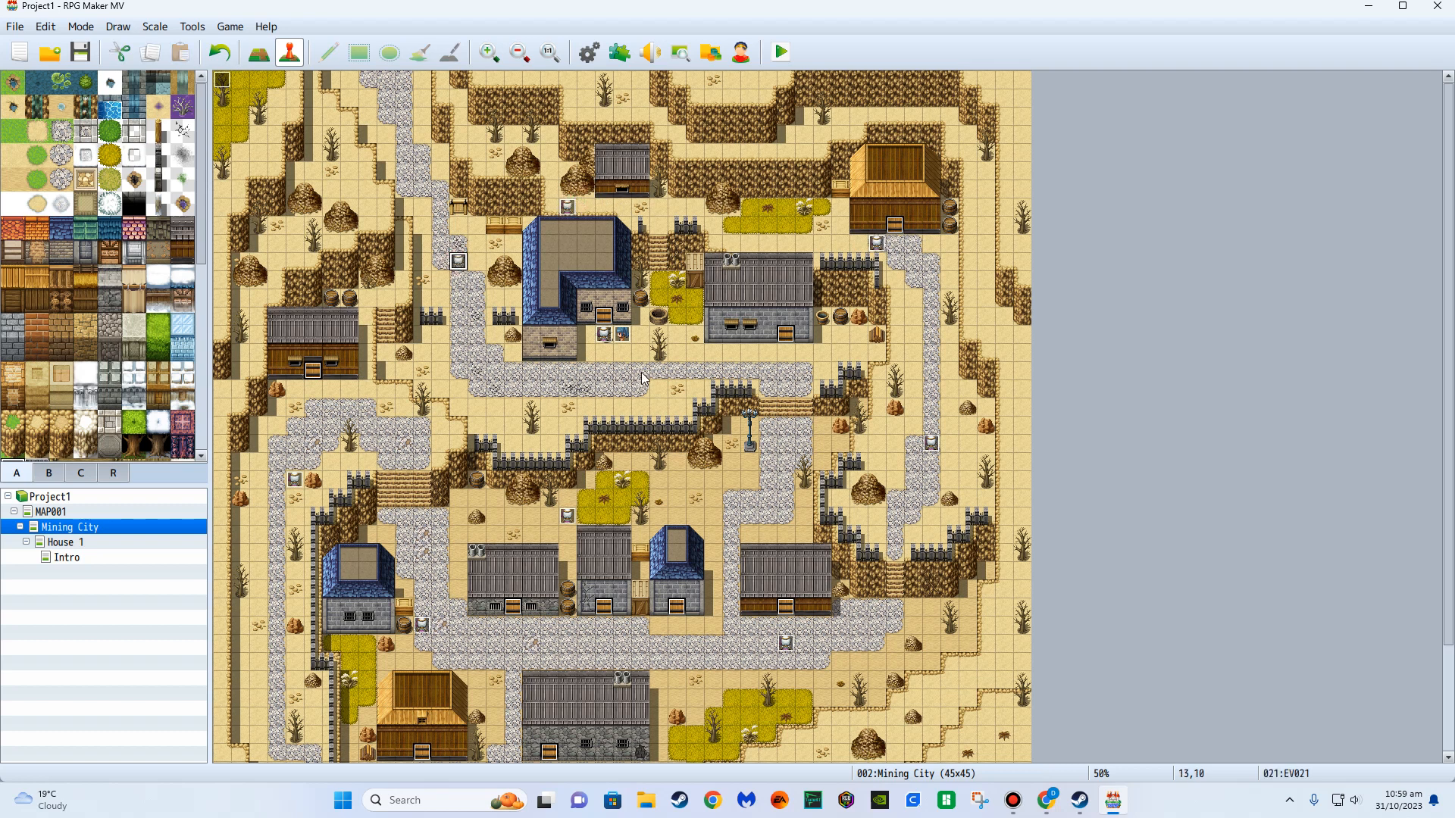
pyautogui.click(656, 391)
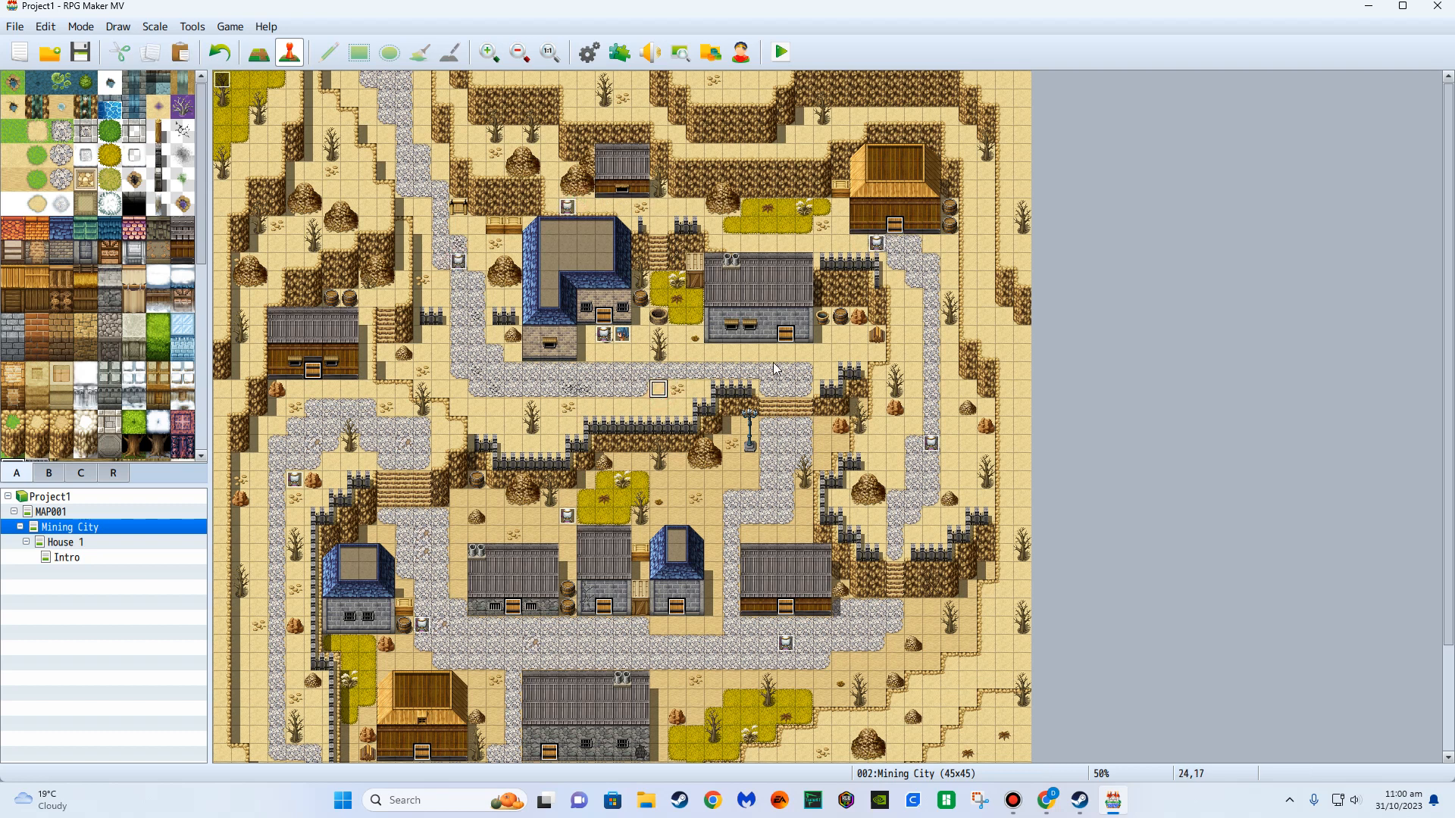
pyautogui.hotkey('ctrl', 'v')
pyautogui.click(841, 353)
pyautogui.hotkey('ctrl', 'v')
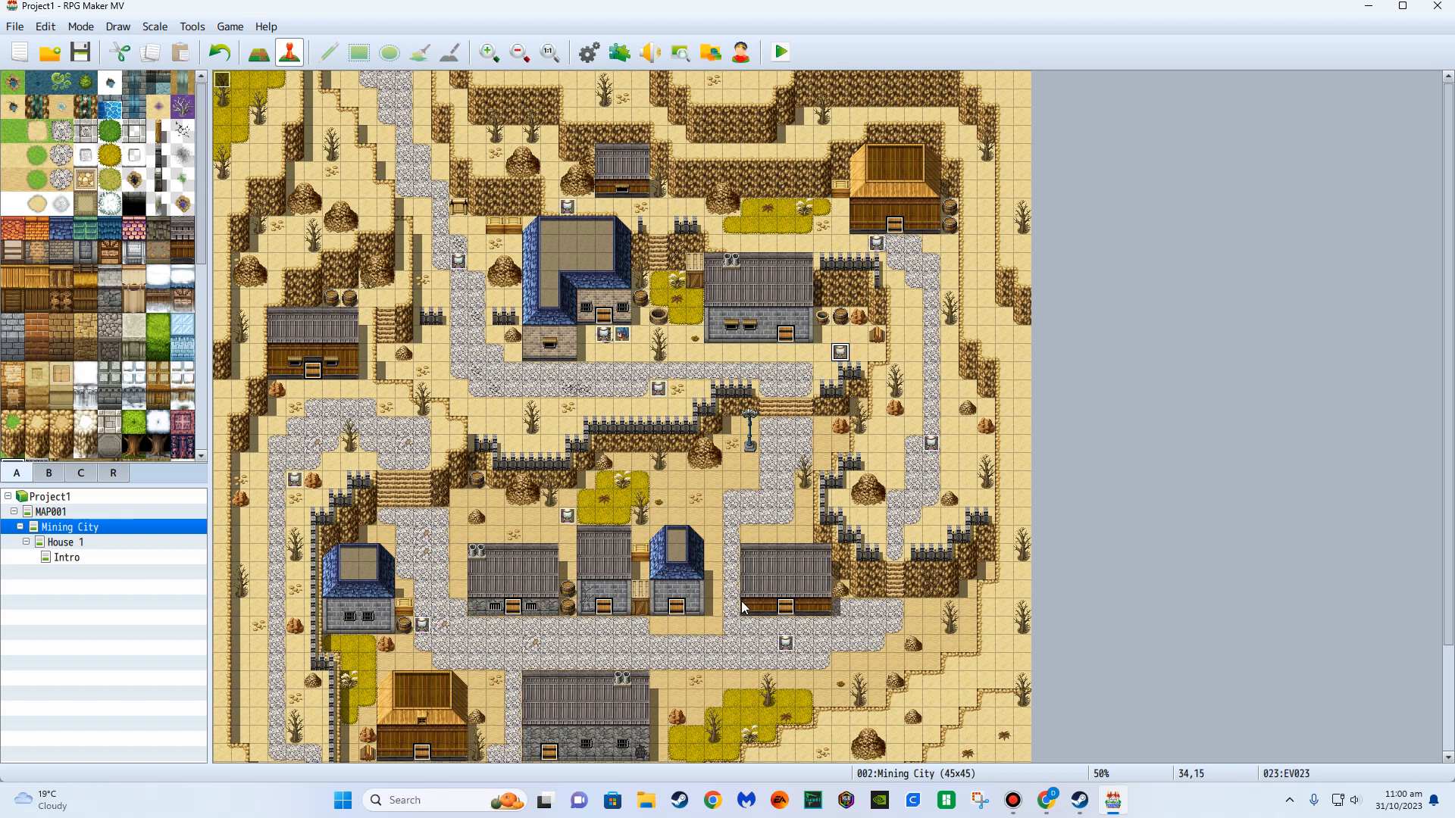
# Paste four skeleton copies close together on Mining City's southwest stone path, including tiles (8,42) and (6,42).
pyautogui.scroll(-3, 771, 520)
pyautogui.click(368, 720)
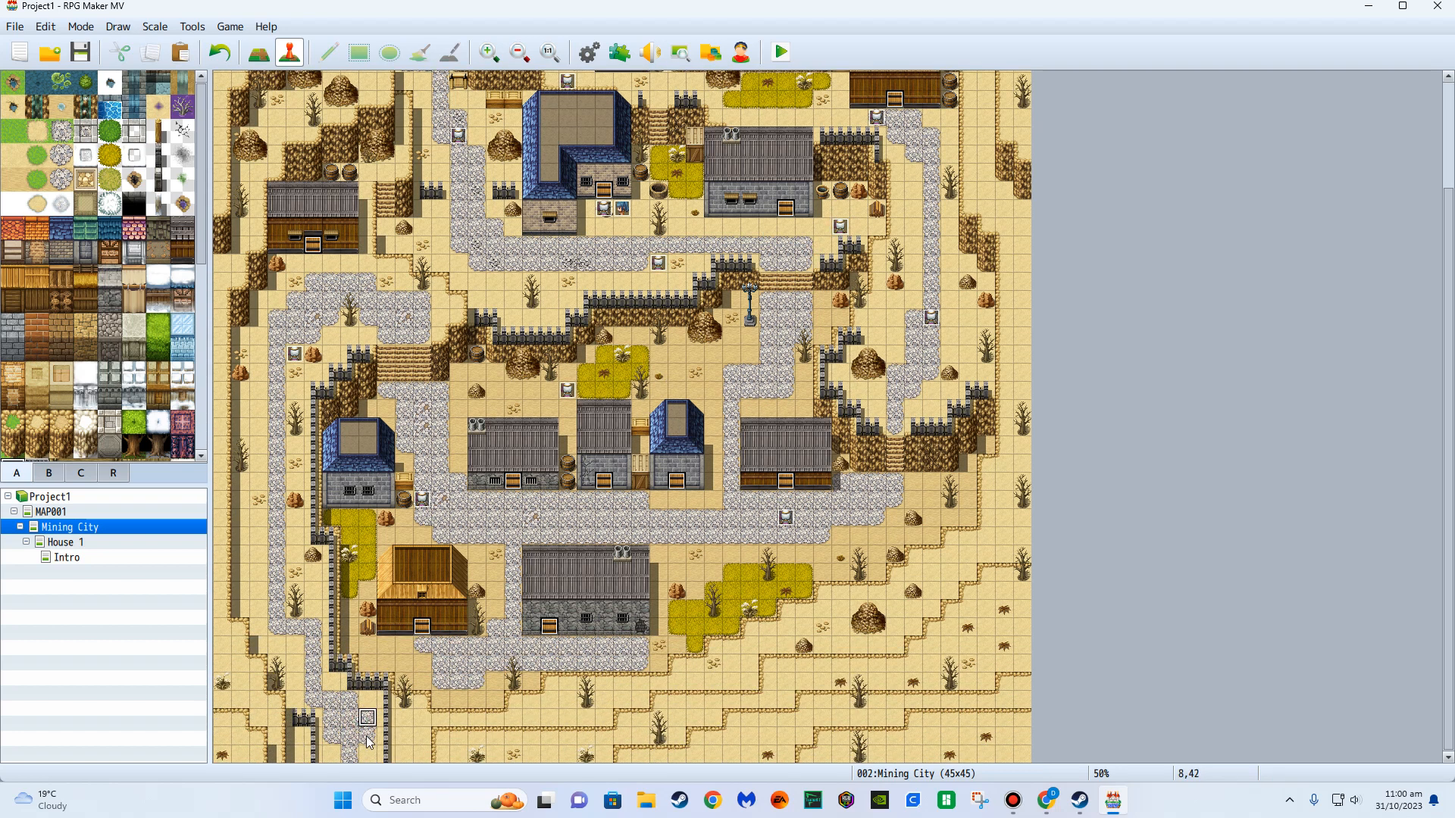
pyautogui.hotkey('ctrl', 'v')
pyautogui.click(315, 696)
pyautogui.hotkey('ctrl', 'v')
pyautogui.click(329, 681)
pyautogui.click(345, 733)
pyautogui.hotkey('ctrl', 'v')
pyautogui.click(330, 720)
pyautogui.hotkey('ctrl', 'v')
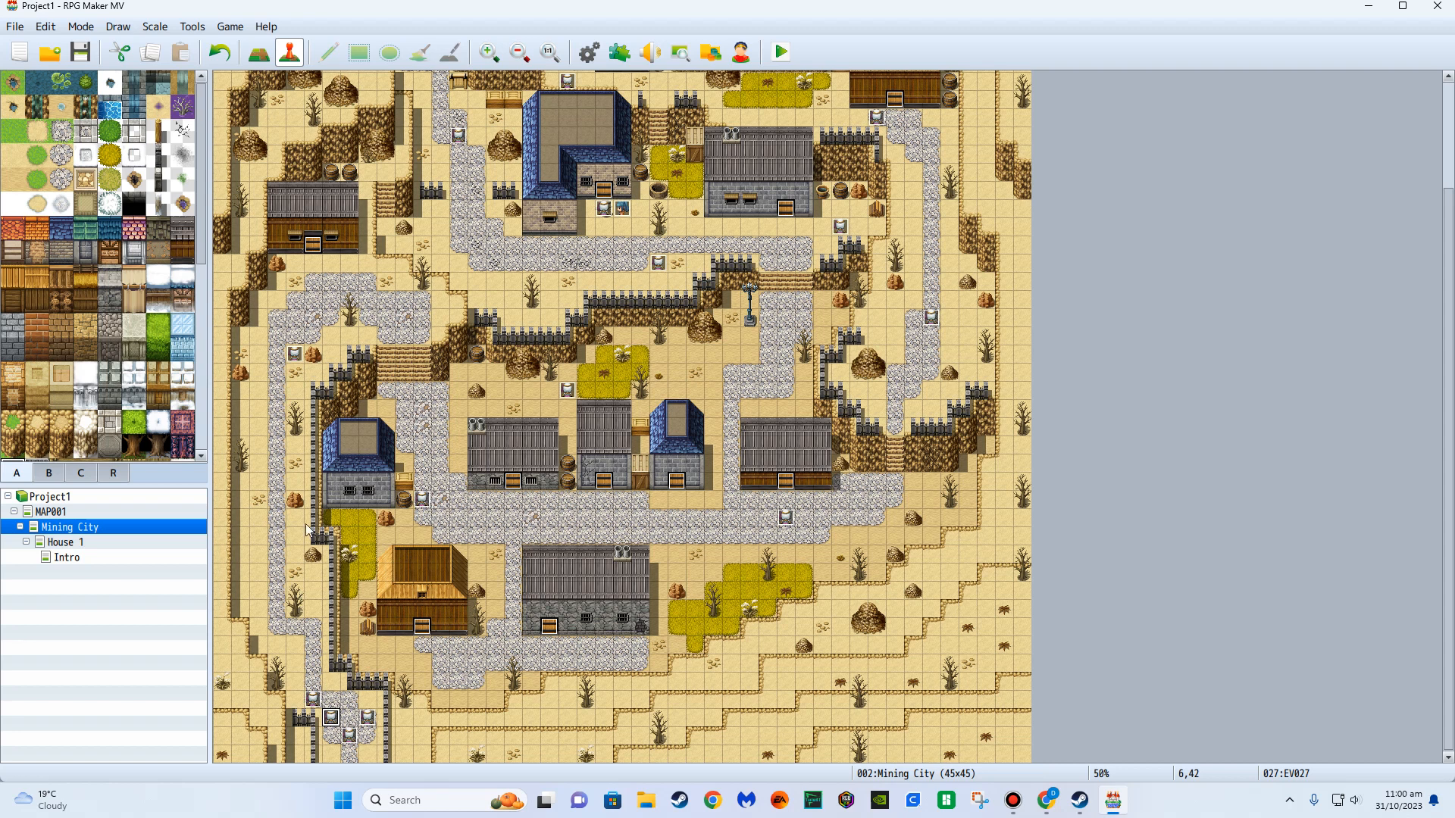
# Create an event with Return to Title Screen at Mining City tile (10,0) and copy it across the northern path's edge to tile (7,0).
pyautogui.scroll(3, 318, 560)
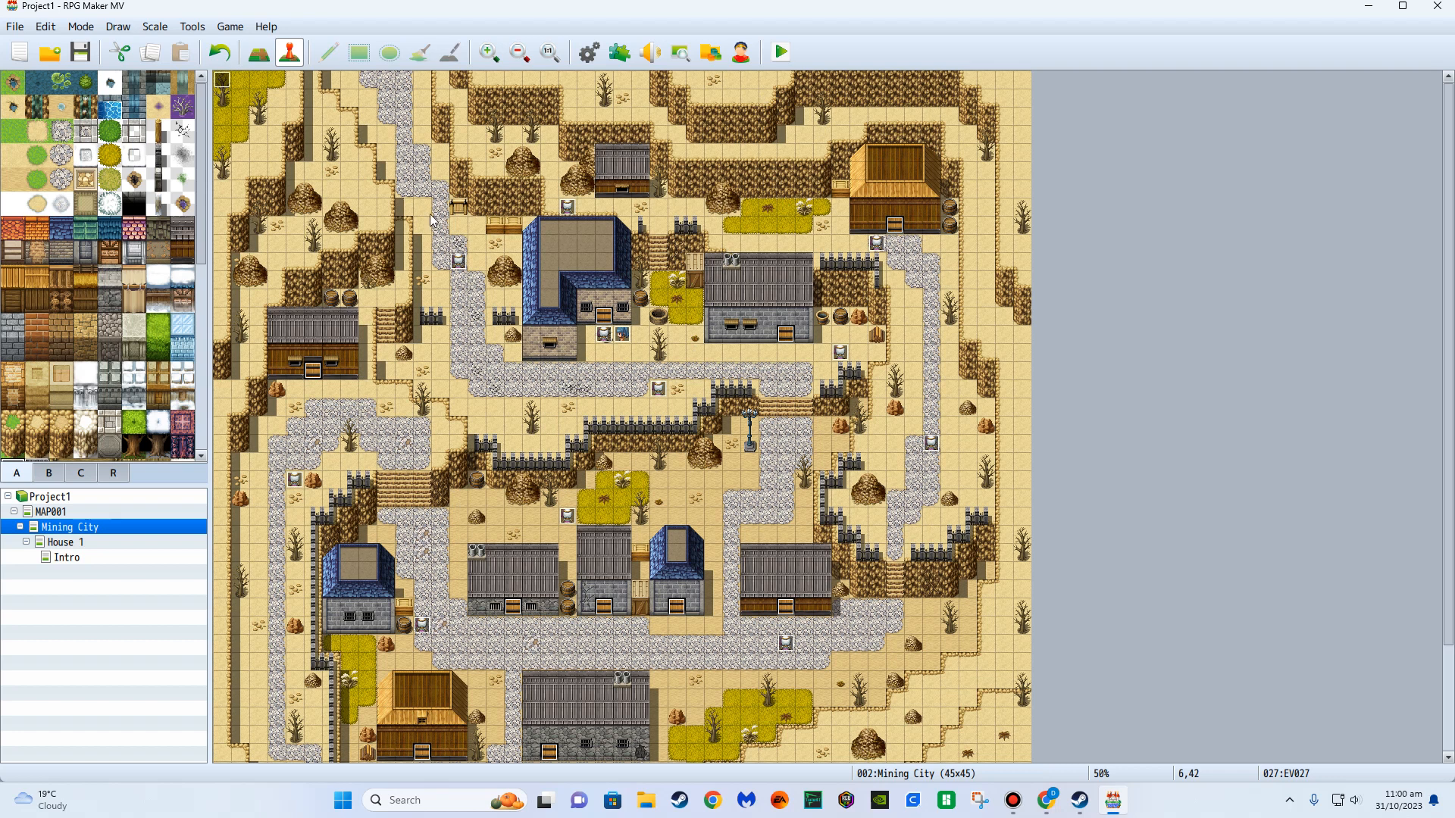
pyautogui.rightClick(397, 83)
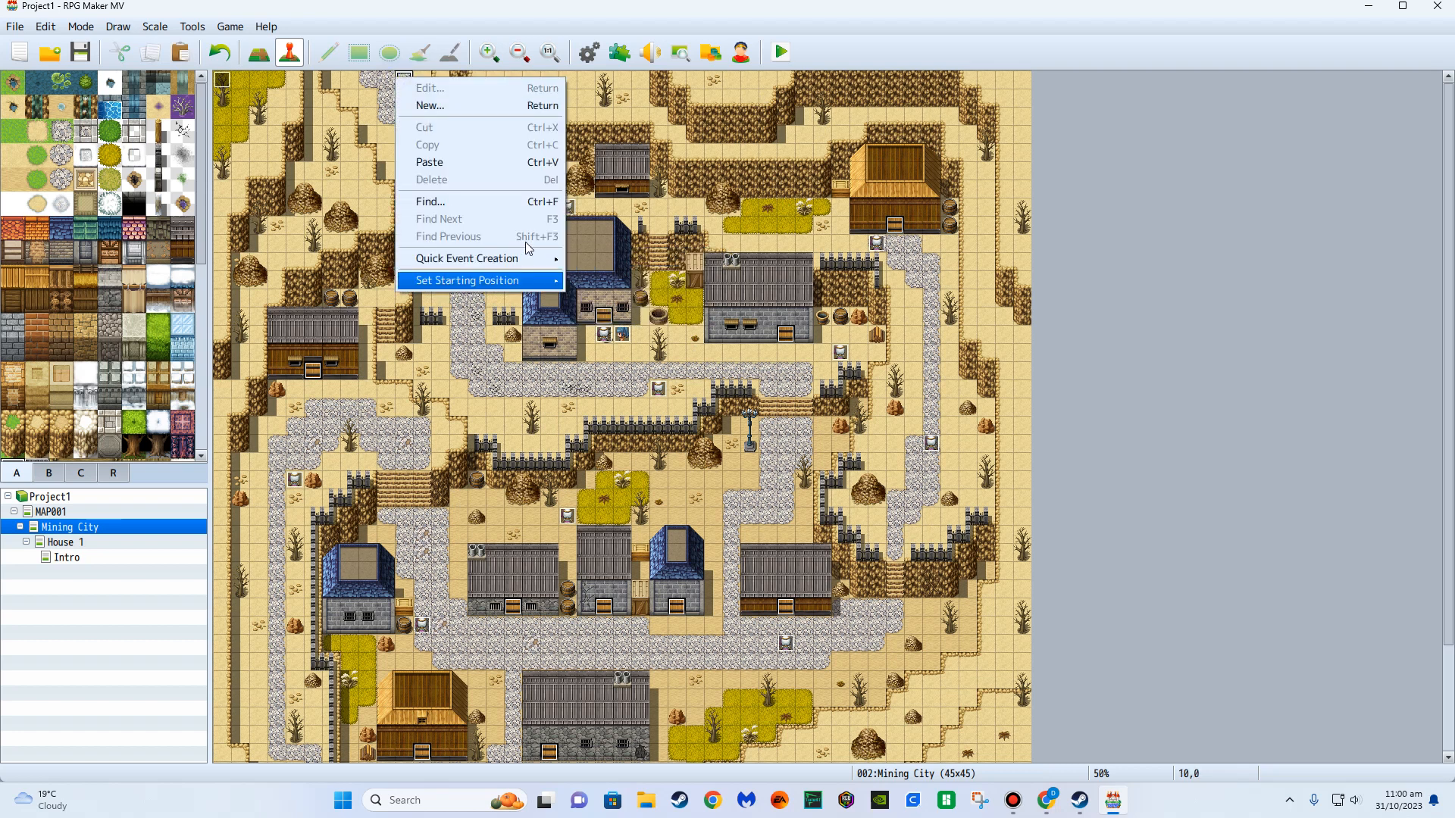
pyautogui.click(438, 105)
pyautogui.doubleClick(672, 237)
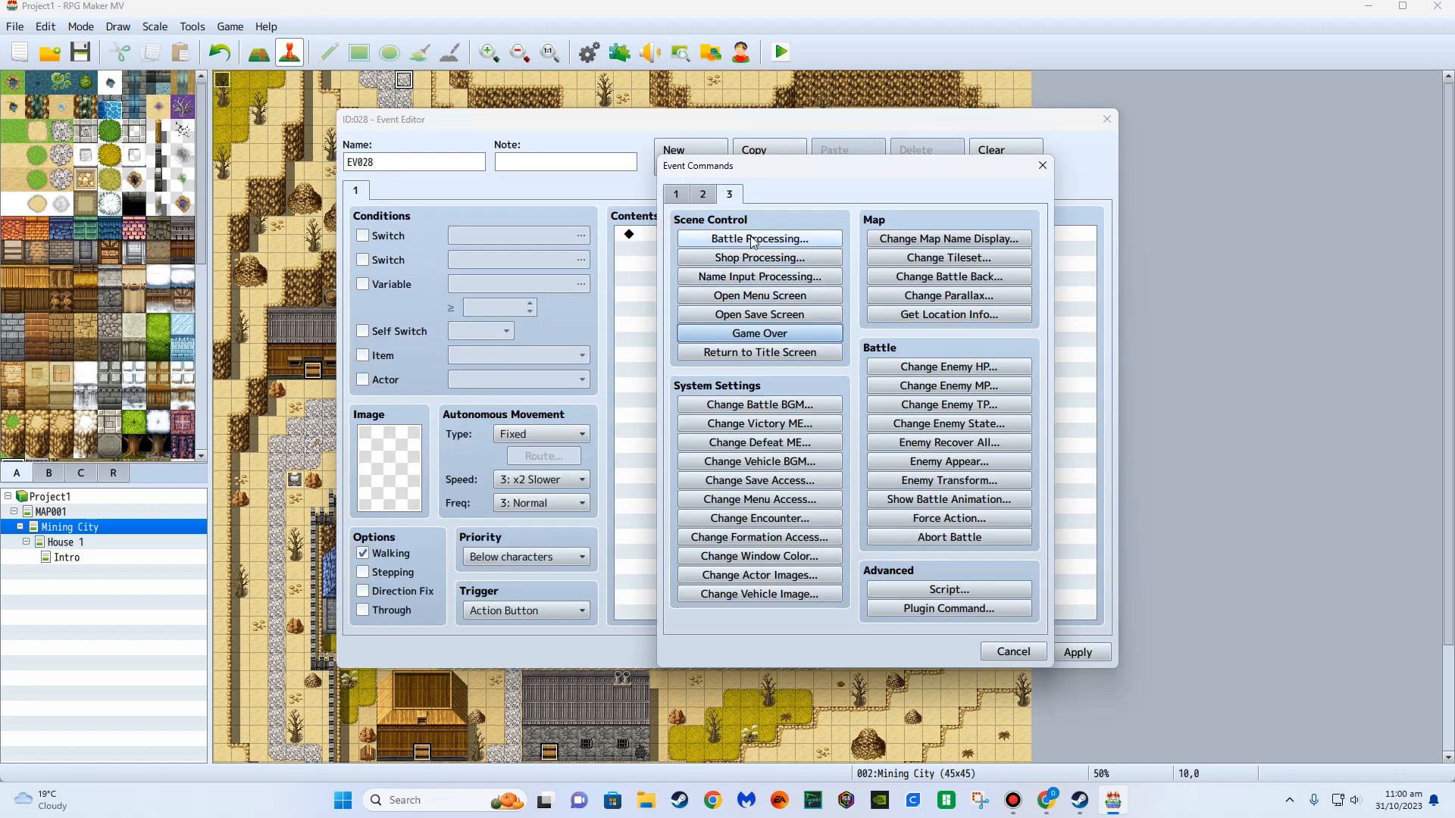
pyautogui.click(702, 195)
pyautogui.click(675, 195)
pyautogui.click(704, 196)
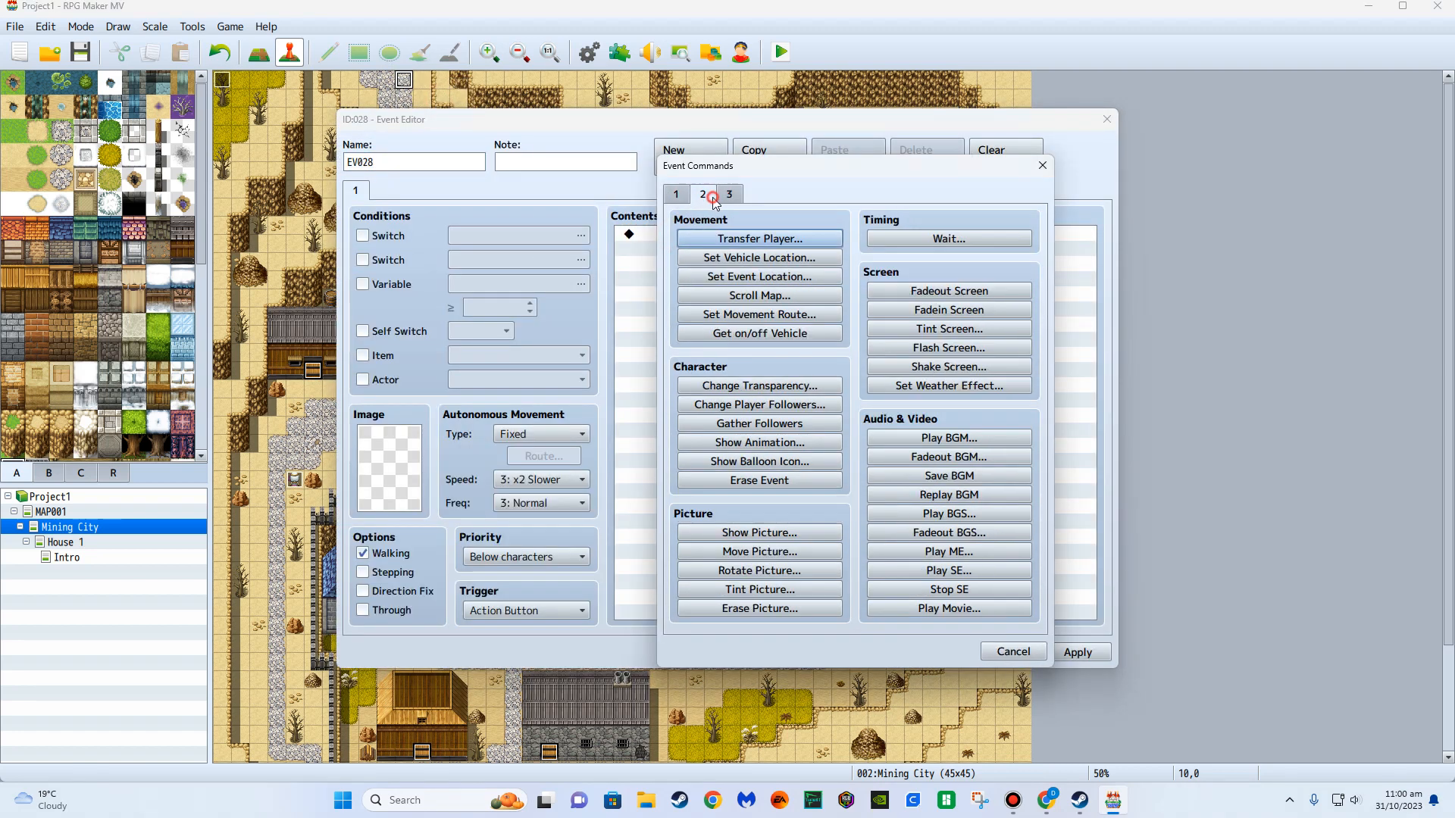
pyautogui.click(675, 195)
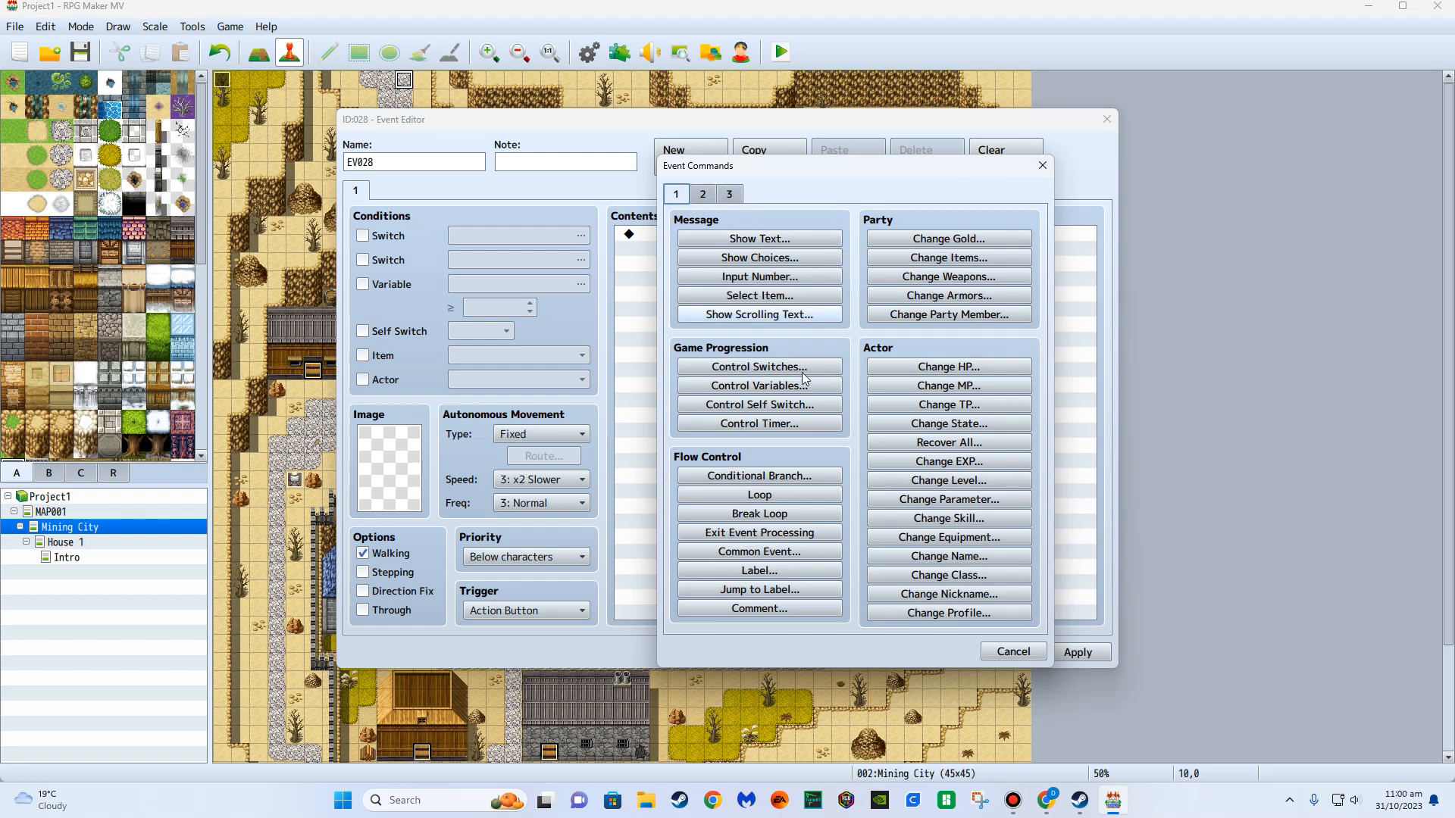
pyautogui.click(704, 196)
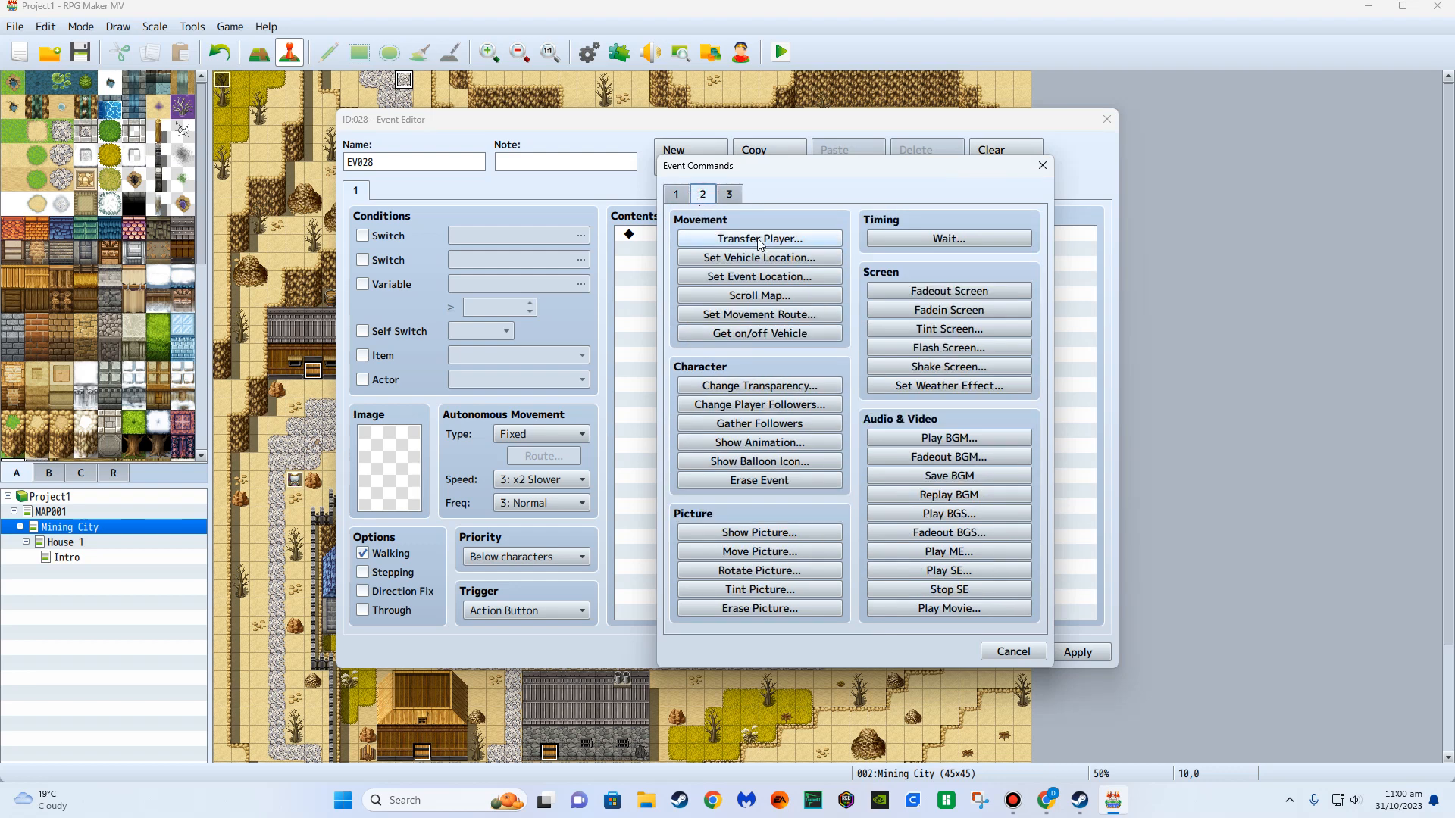
pyautogui.click(676, 194)
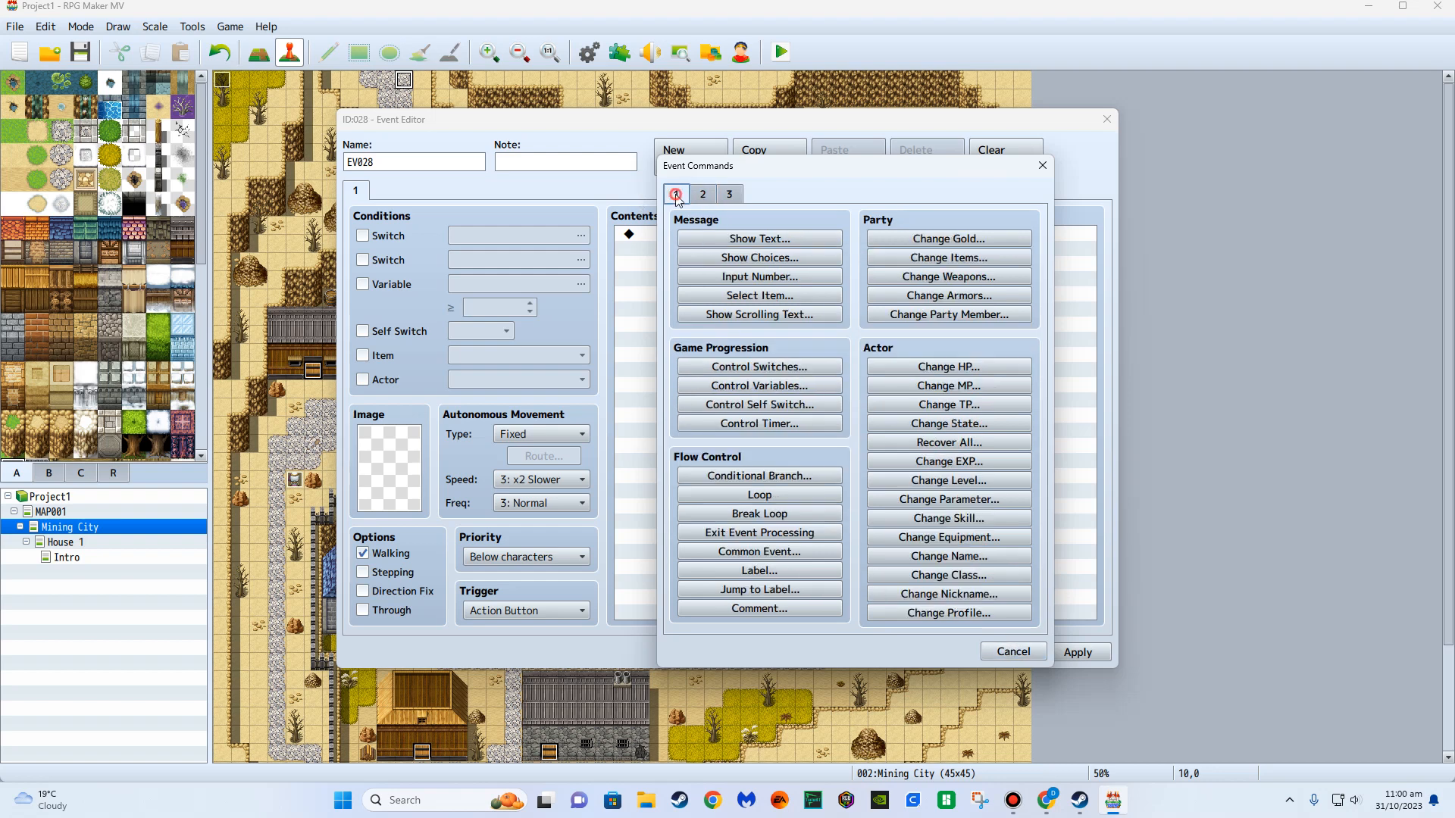
pyautogui.click(730, 195)
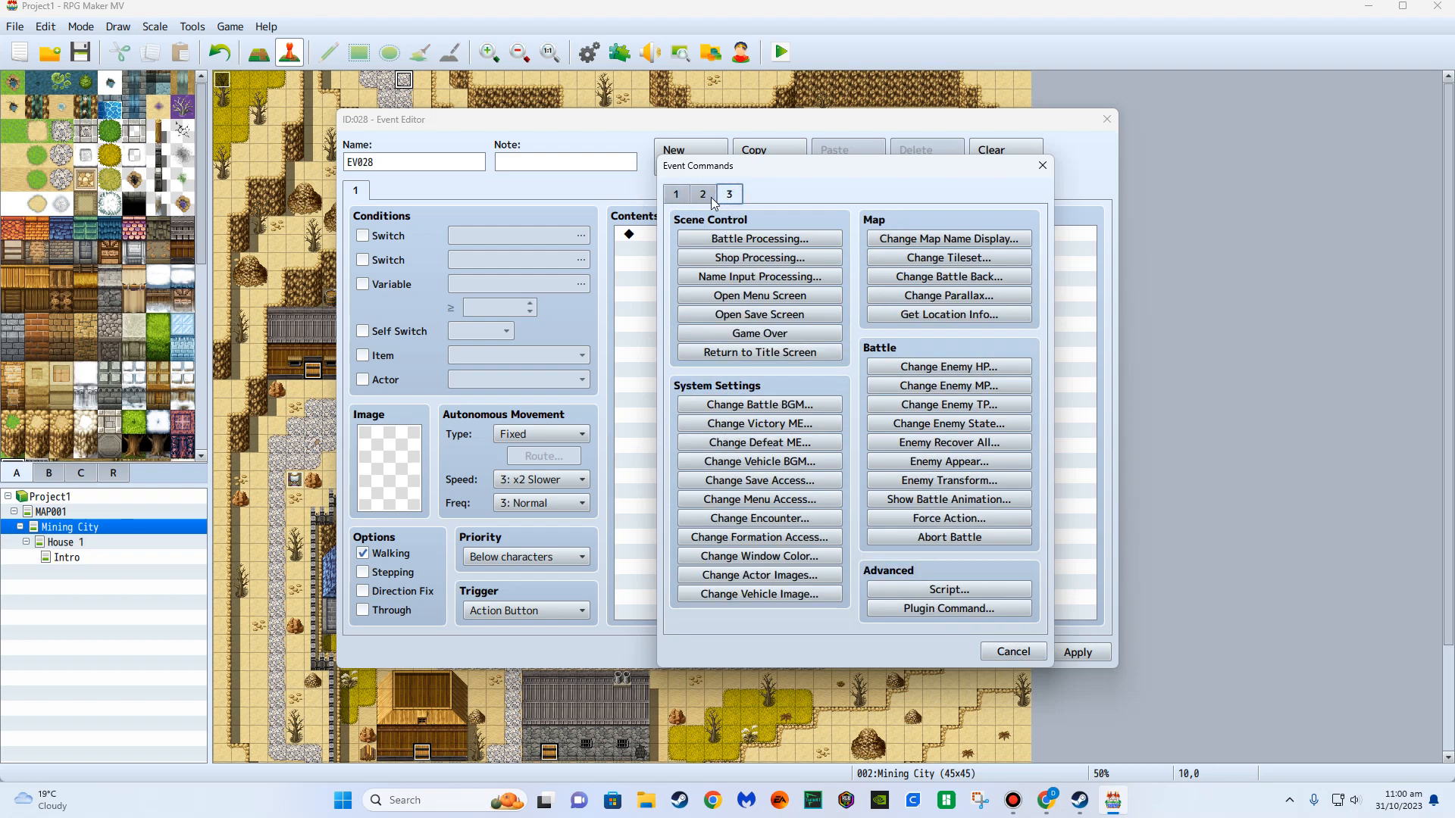
pyautogui.click(785, 355)
pyautogui.click(944, 654)
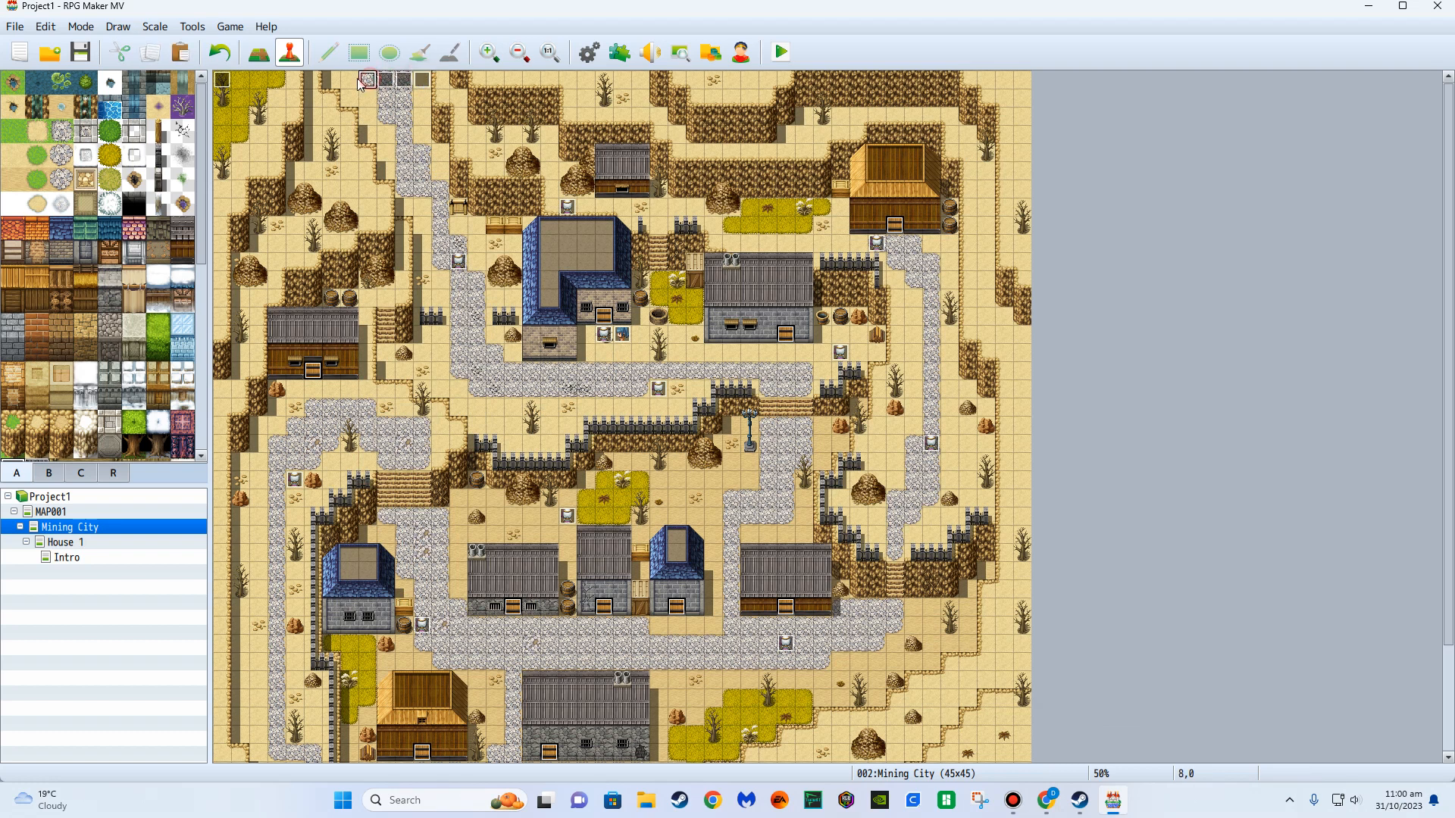
# Save the changes and start a playtest, beginning a new game and advancing to the opening dialogue in House 1.
pyautogui.click(776, 56)
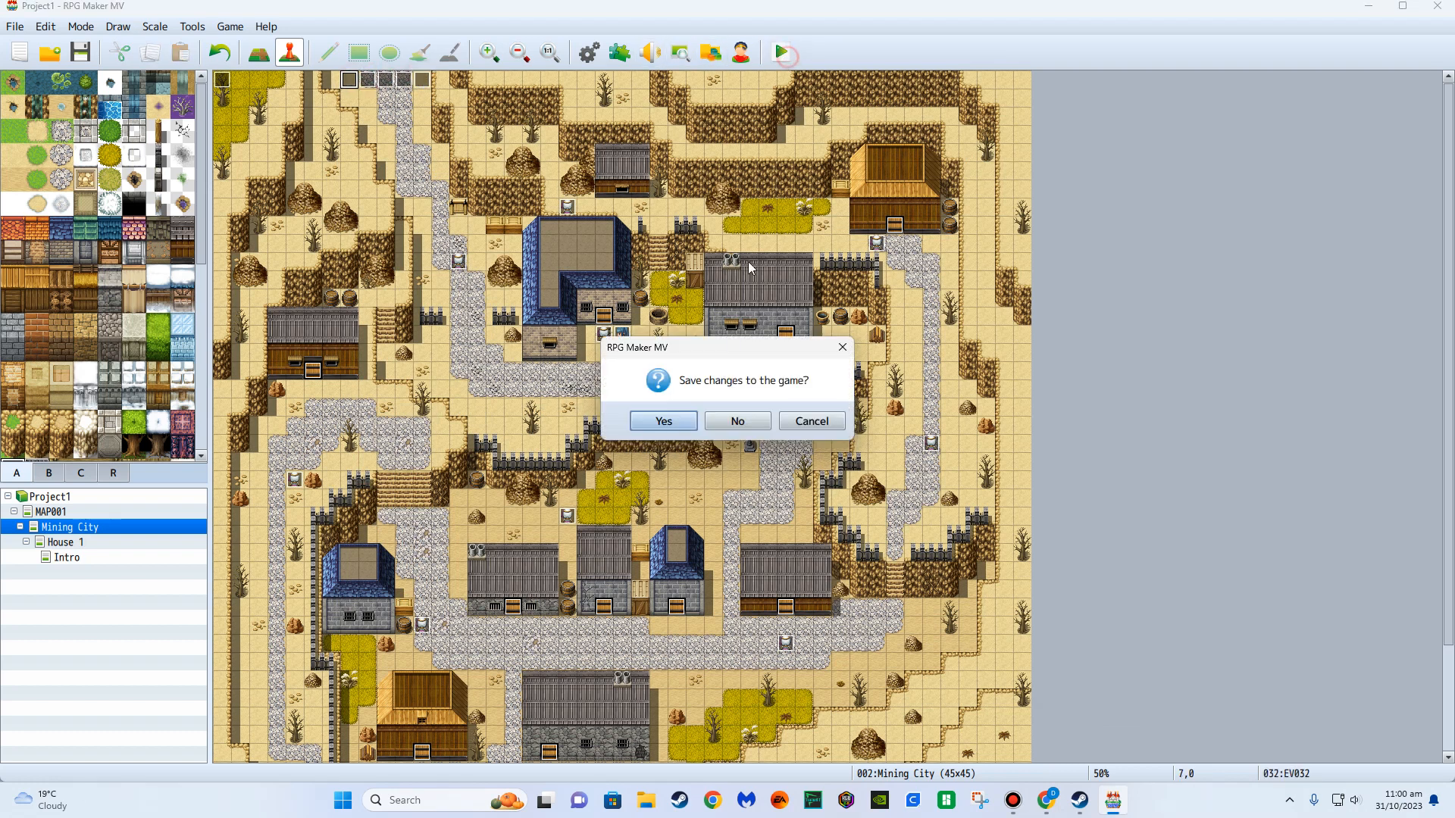
pyautogui.click(672, 421)
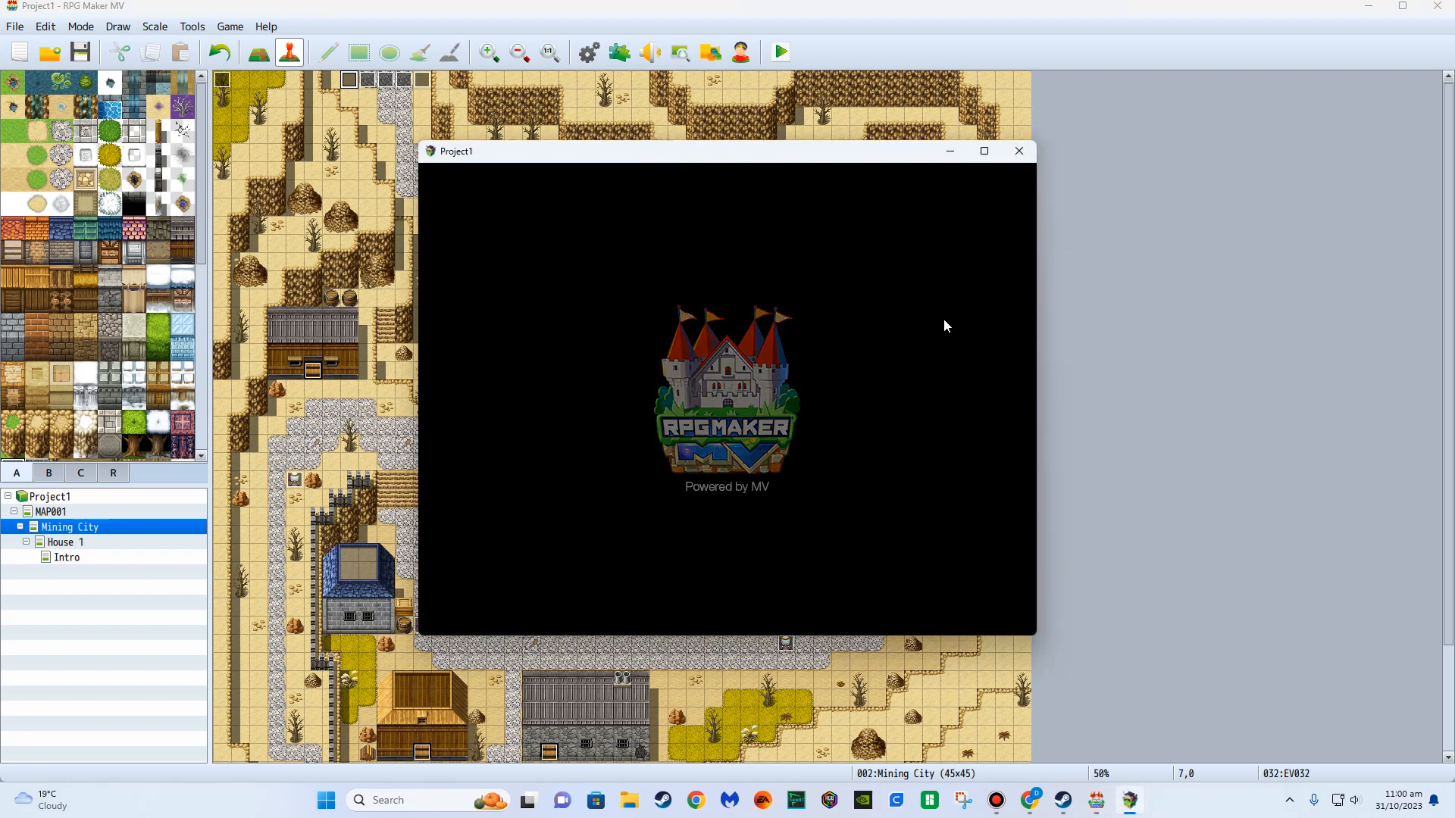
pyautogui.press('Return')
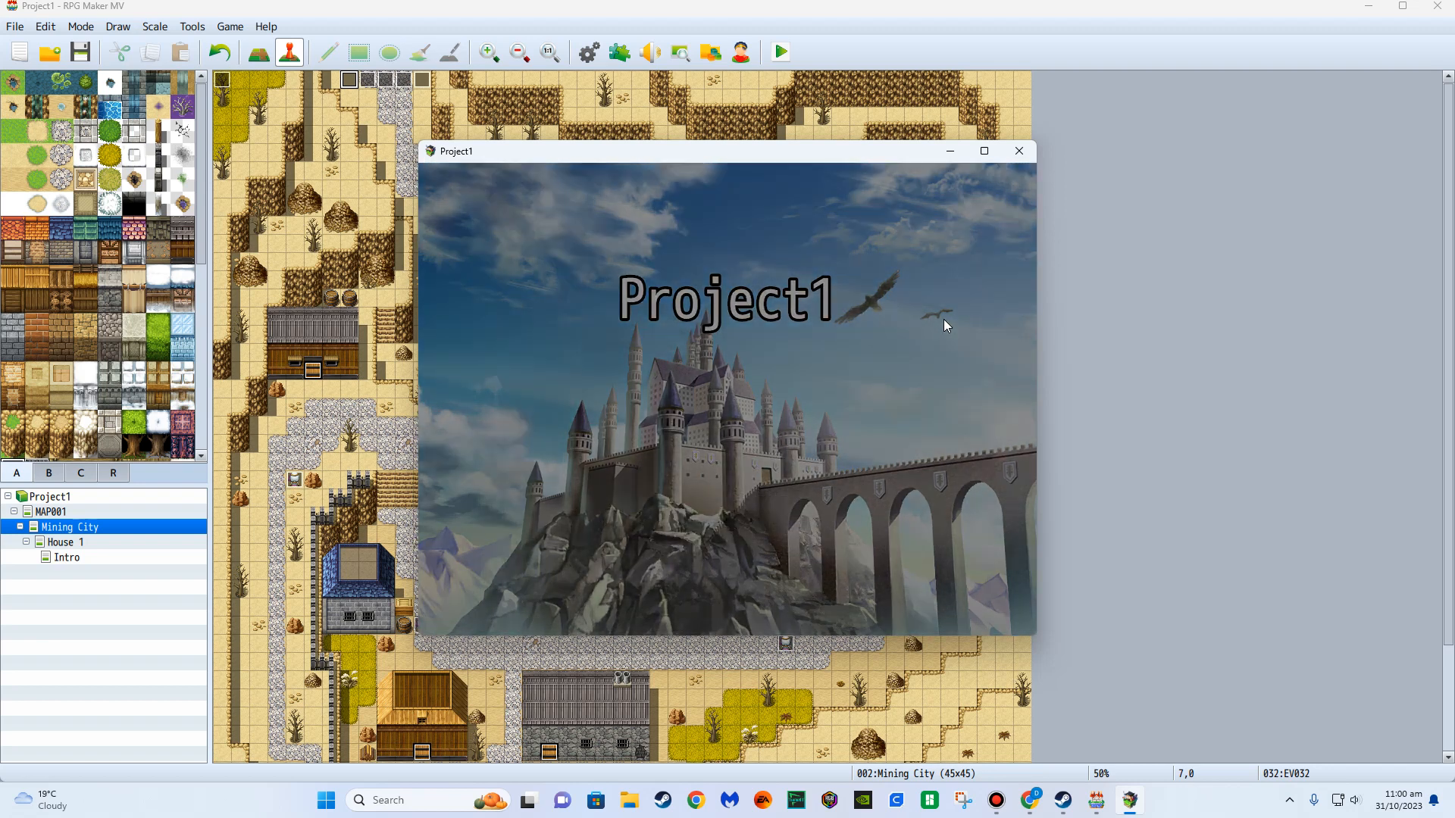
pyautogui.press('Return')
pyautogui.press('Return')
pyautogui.press('Return')
pyautogui.press('Return')
pyautogui.press('shift')
pyautogui.press('Return')
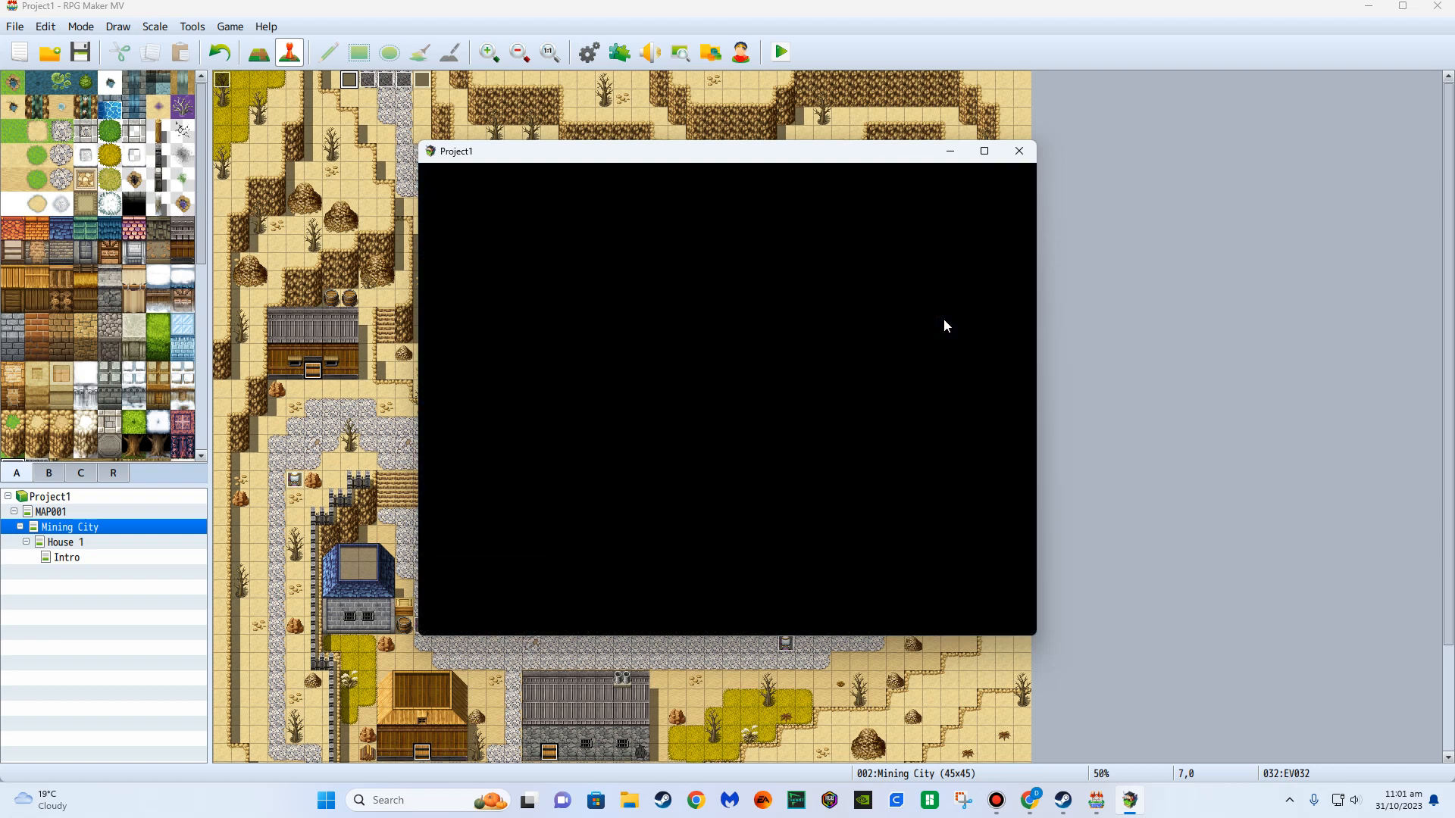
pyautogui.press('Return')
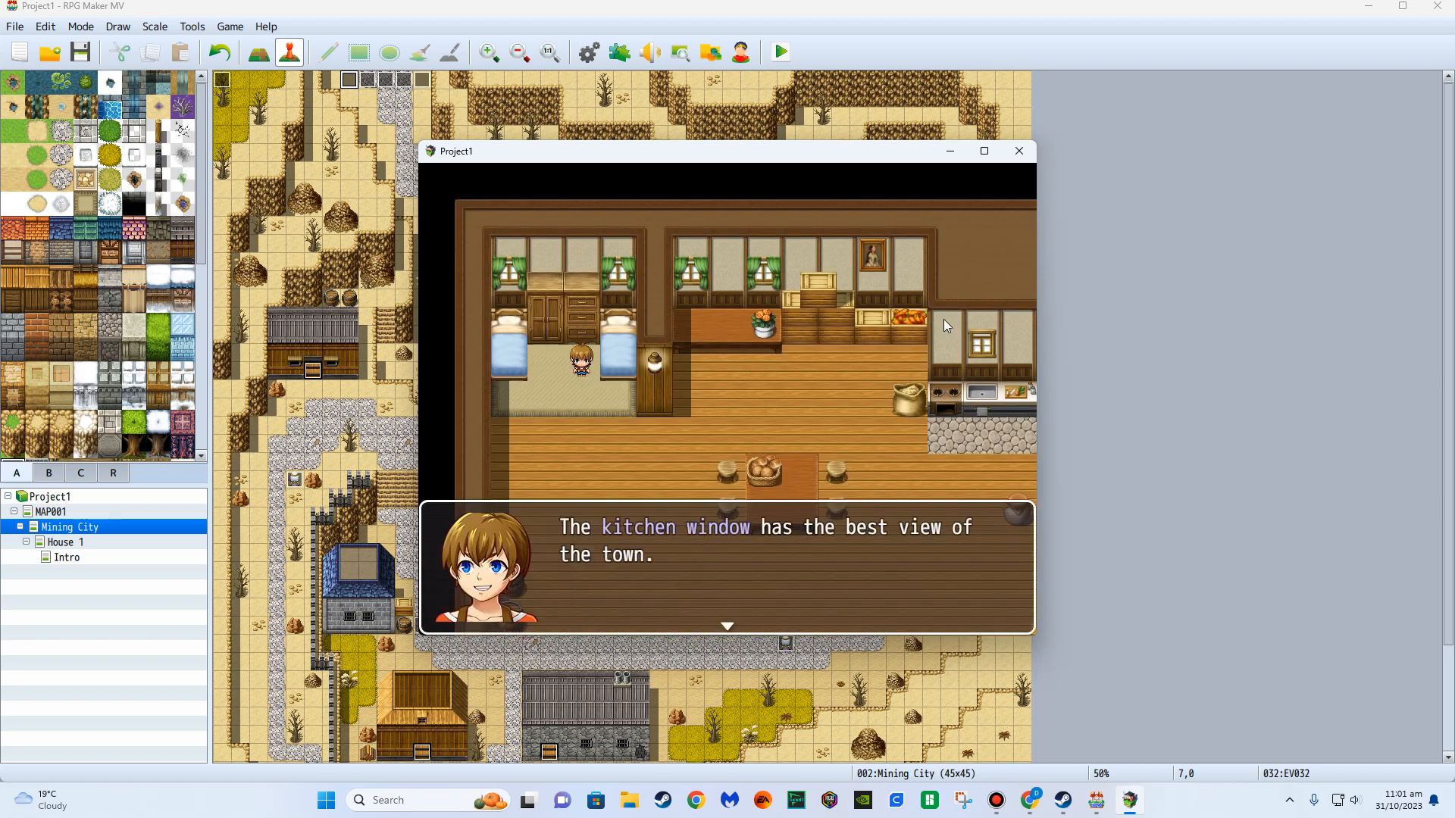
# Playtest House 1 by walking to the kitchen window, advancing the cutscene dialogue and meeting the chasing skeleton, and close the playtest.
pyautogui.press('Return')
pyautogui.press('Down')
pyautogui.press('Right')
pyautogui.press('Right')
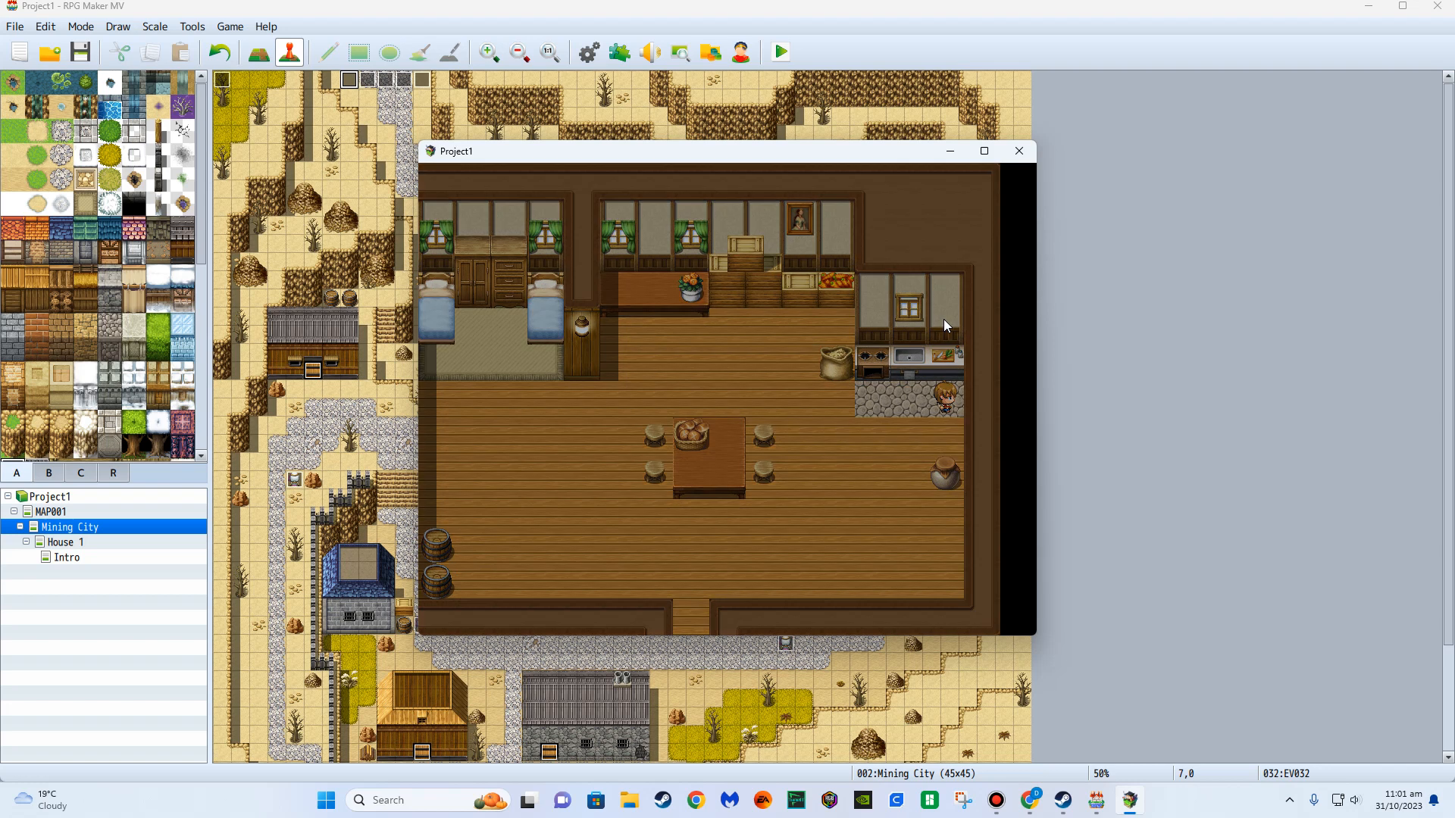
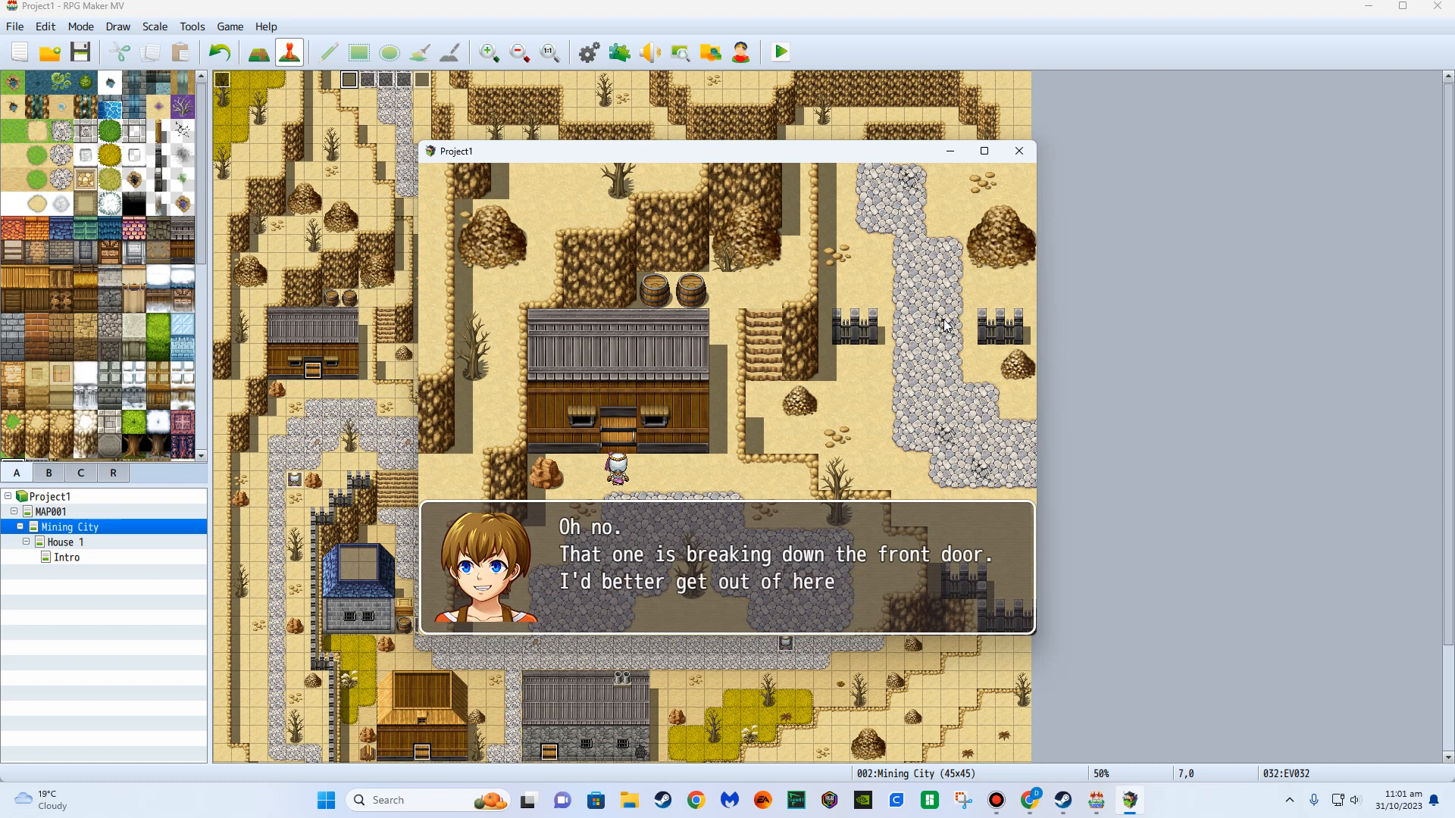
pyautogui.press('Return')
pyautogui.press('Return')
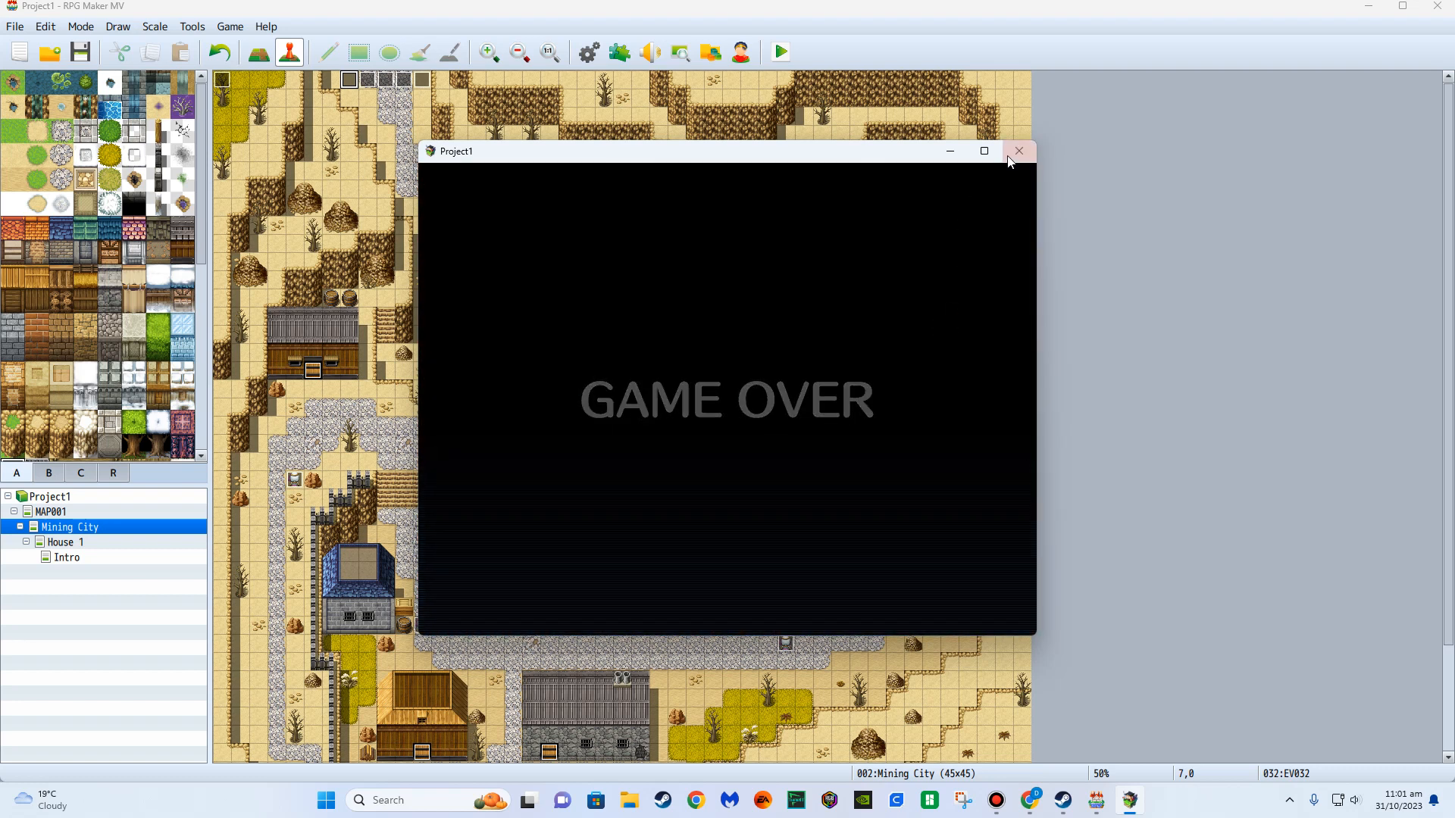
pyautogui.click(1018, 150)
# Set the movement frequency of the skeleton event at House 1 tile (10,11) to 5: Highest.
pyautogui.click(99, 542)
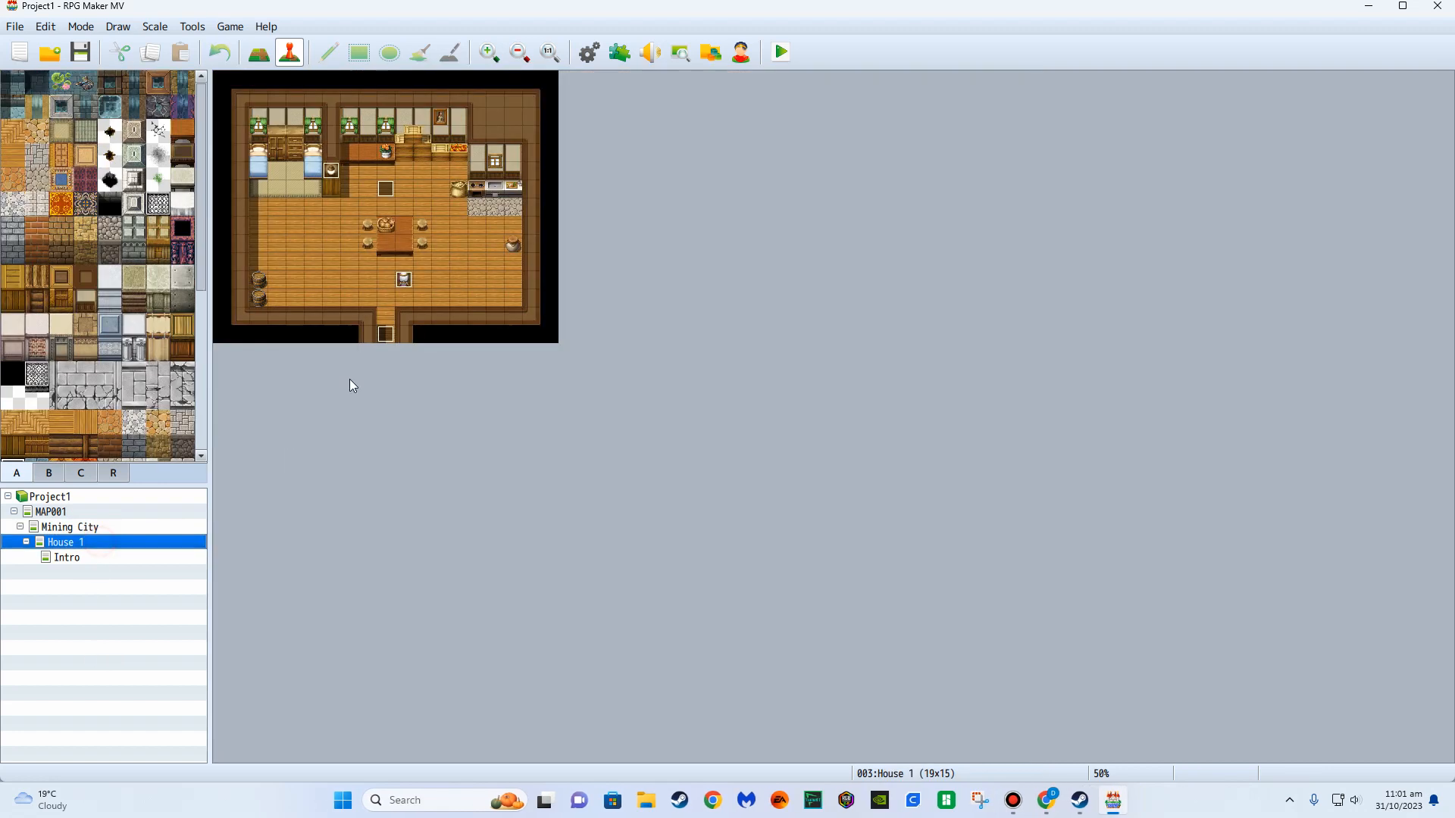
pyautogui.doubleClick(406, 288)
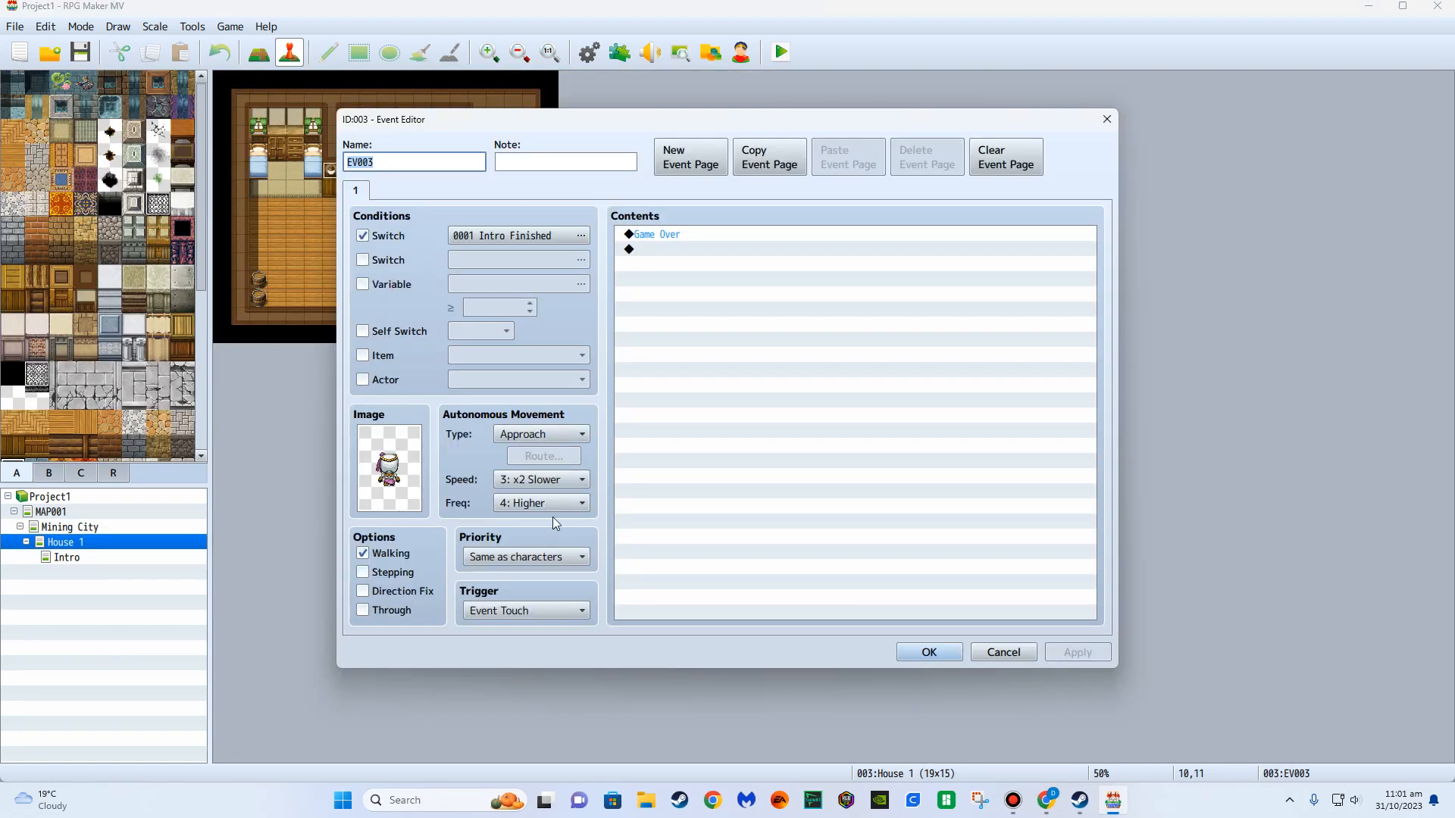
pyautogui.click(547, 504)
pyautogui.click(562, 589)
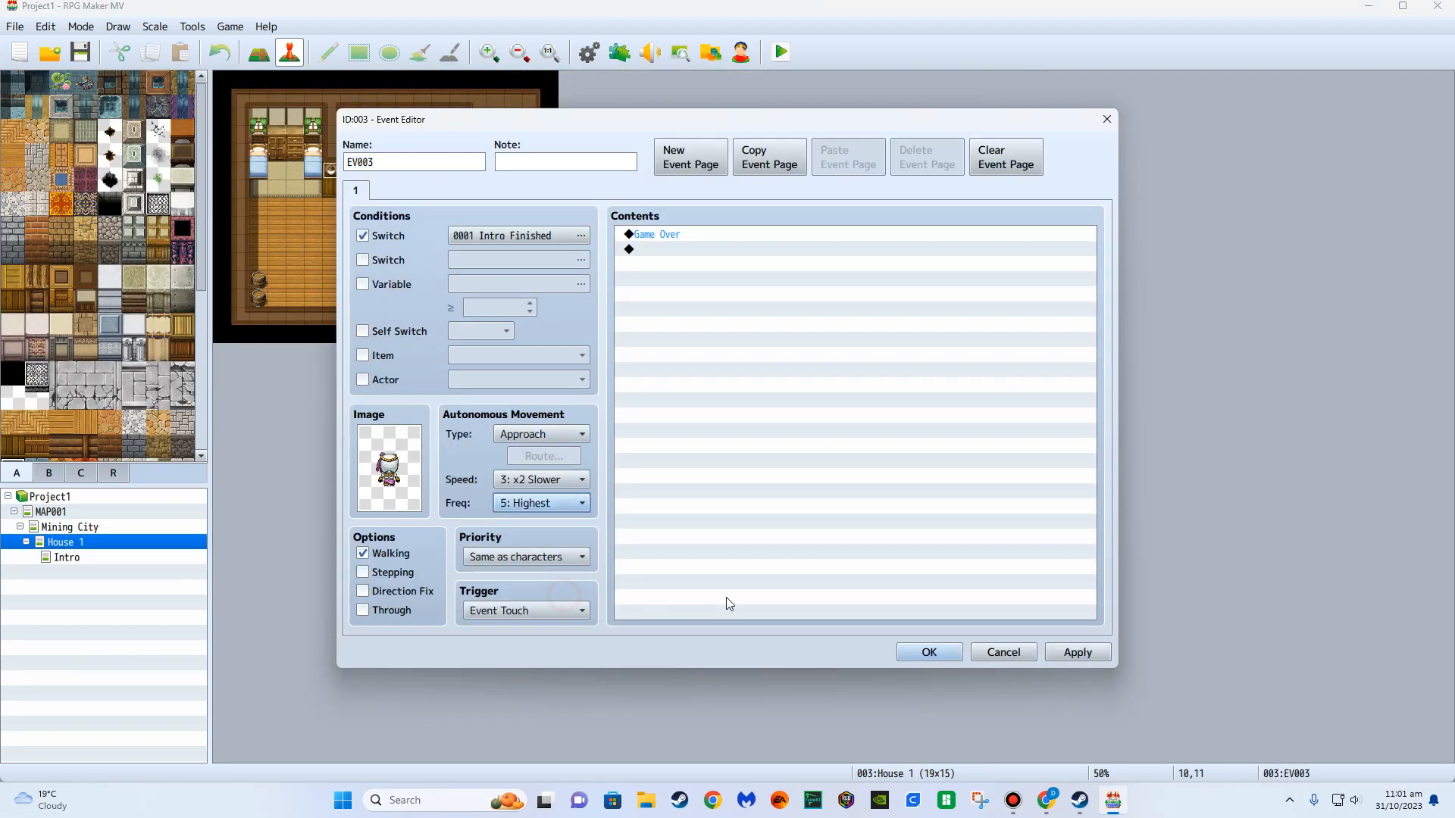
pyautogui.click(926, 653)
# Save the changes and start a playtest, beginning a new game, confirming the hero's name and finishing the opening dialogue.
pyautogui.click(781, 53)
pyautogui.press('Return')
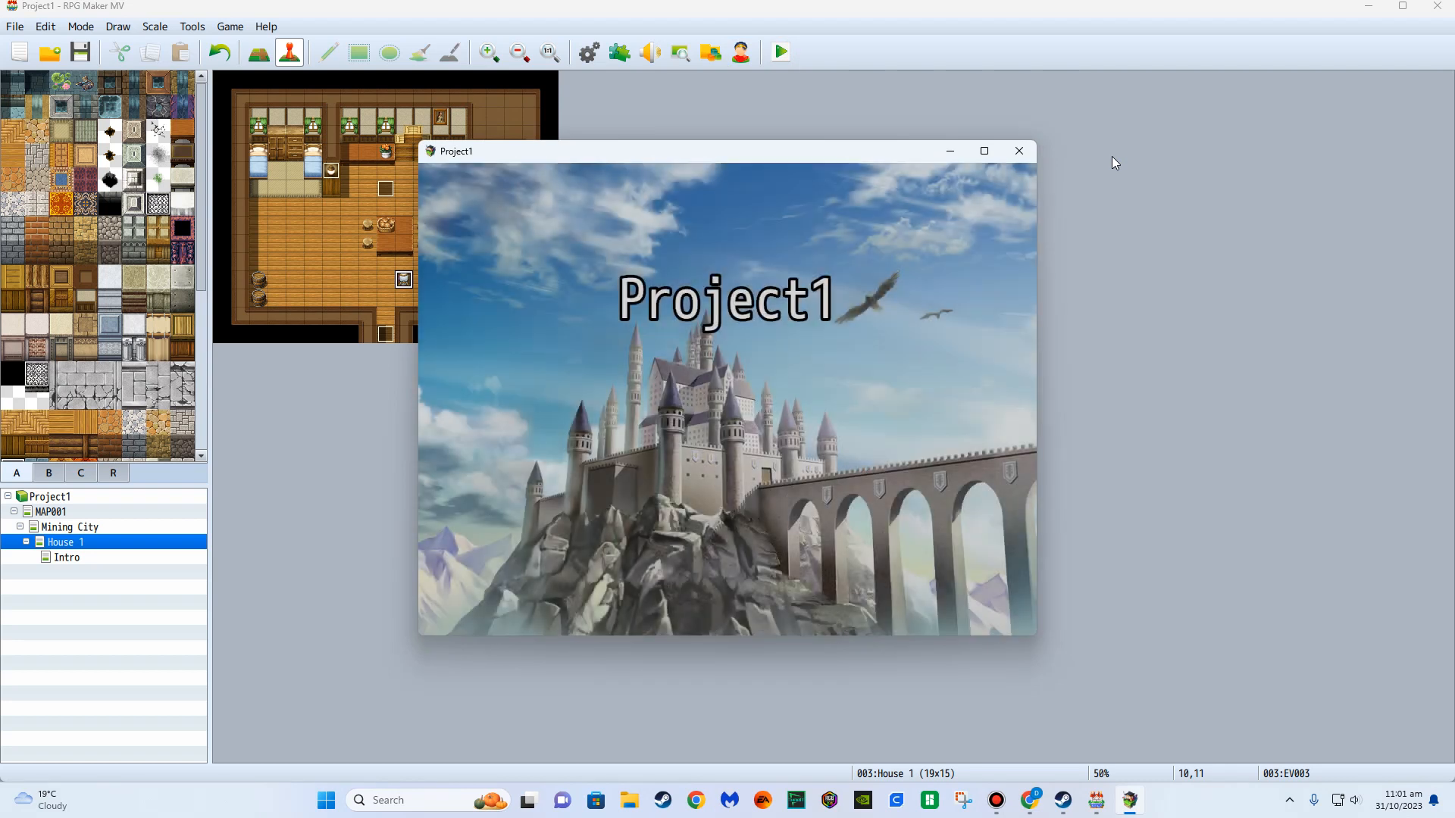
pyautogui.press('Return')
pyautogui.press('Return')
pyautogui.press('Return')
pyautogui.press('Return')
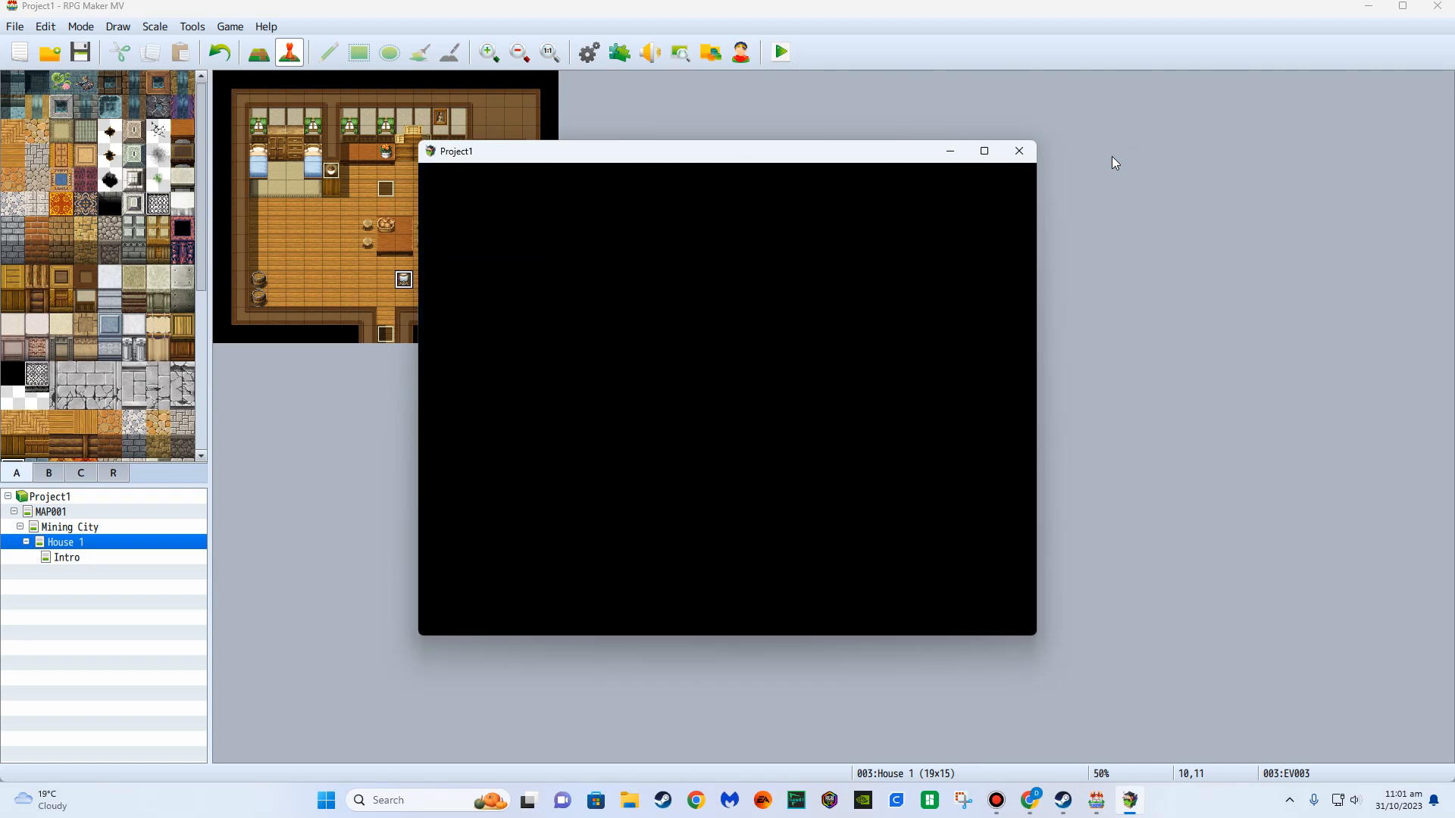
pyautogui.press('Left')
pyautogui.press('Return')
pyautogui.press('Return')
pyautogui.press('Return')
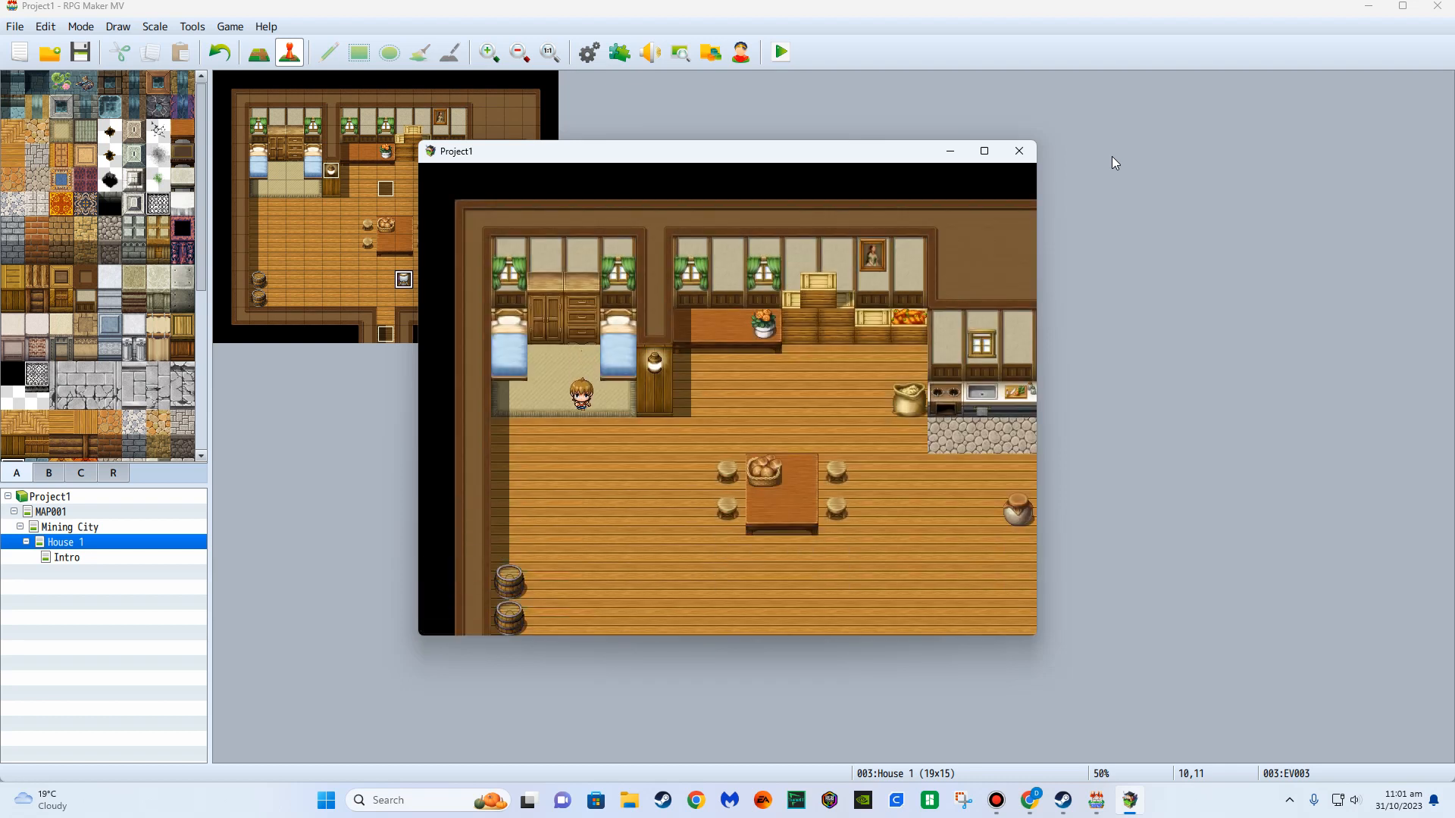
# Walk from the beds to the kitchen window to test the faster skeleton's chase, and close the playtest.
pyautogui.press('Down')
pyautogui.press('Right')
pyautogui.press('Right')
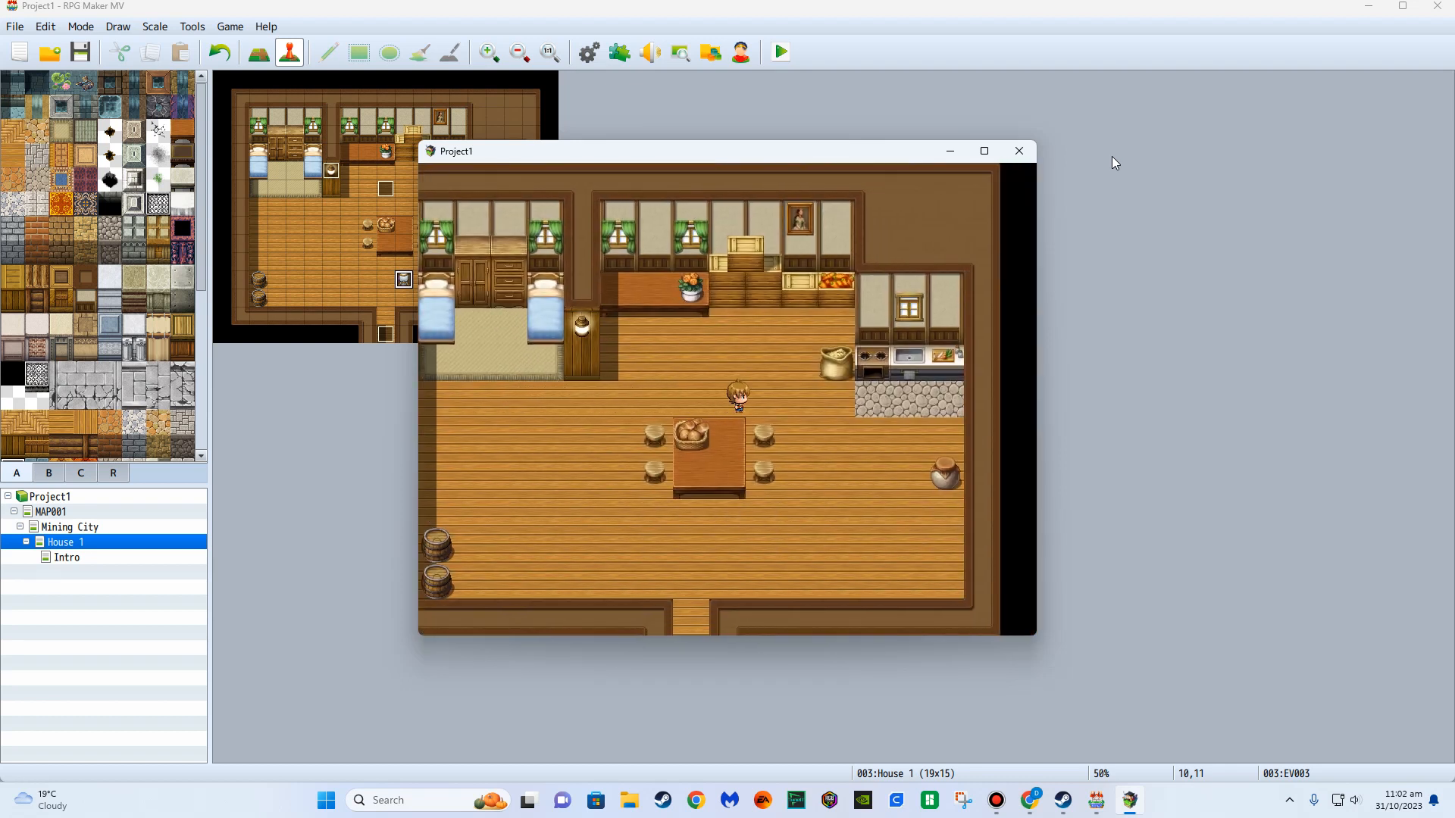
pyautogui.press('Right')
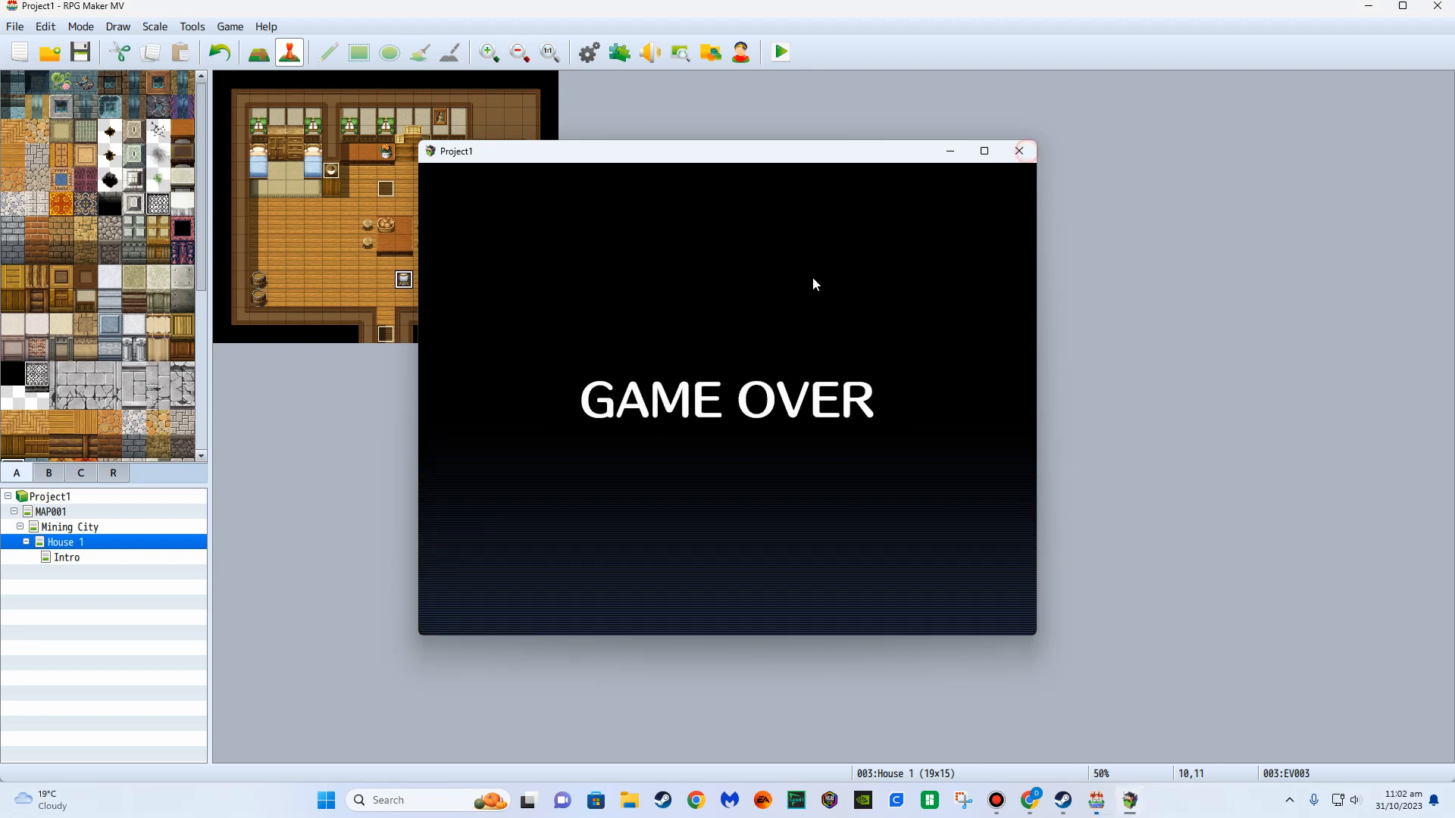
pyautogui.hotkey('alt', 'F4')
# Copy the skeleton at Mining City tile (13,10) to tile (15,17) on the stone road.
pyautogui.click(100, 529)
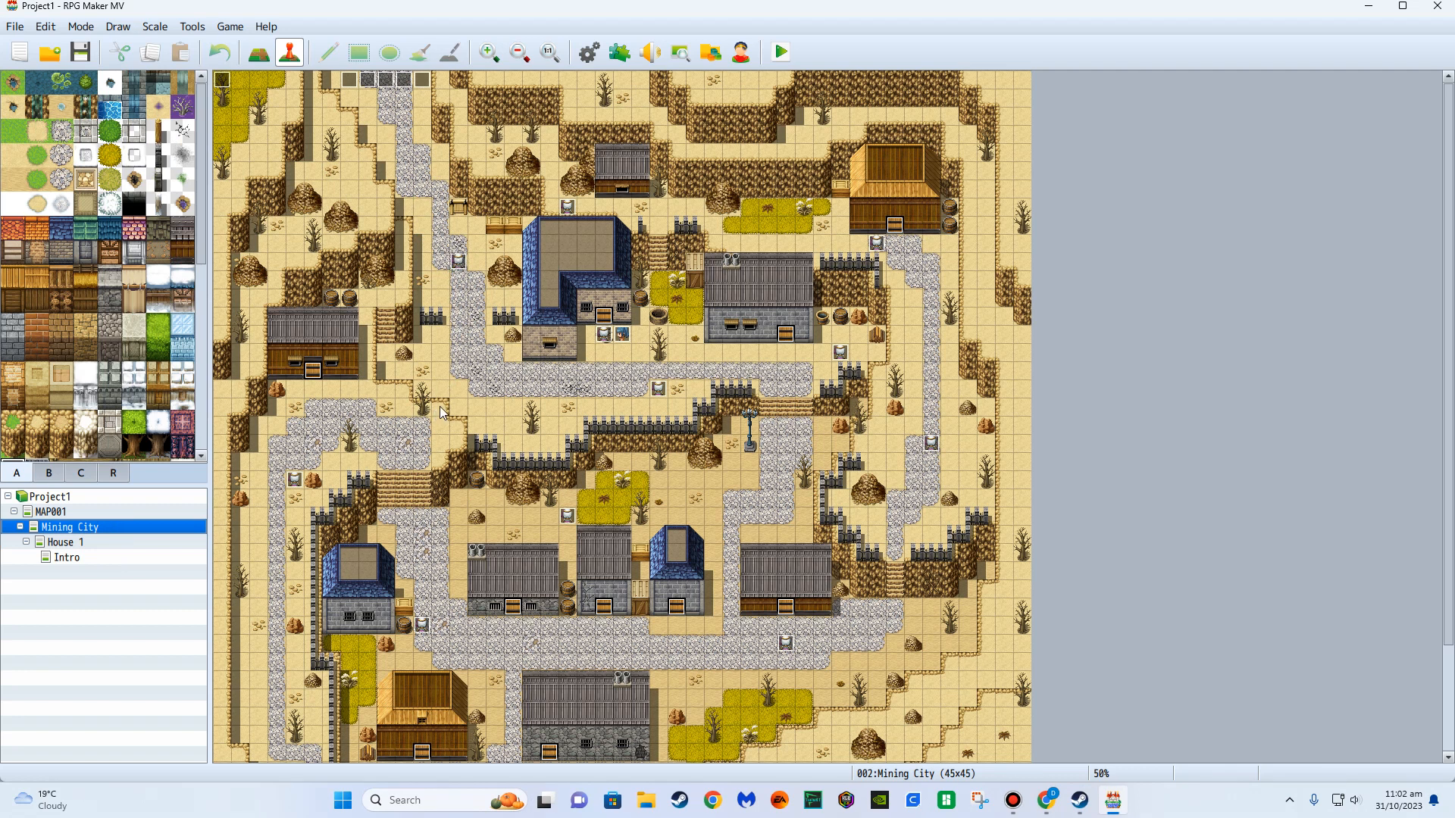
pyautogui.click(455, 265)
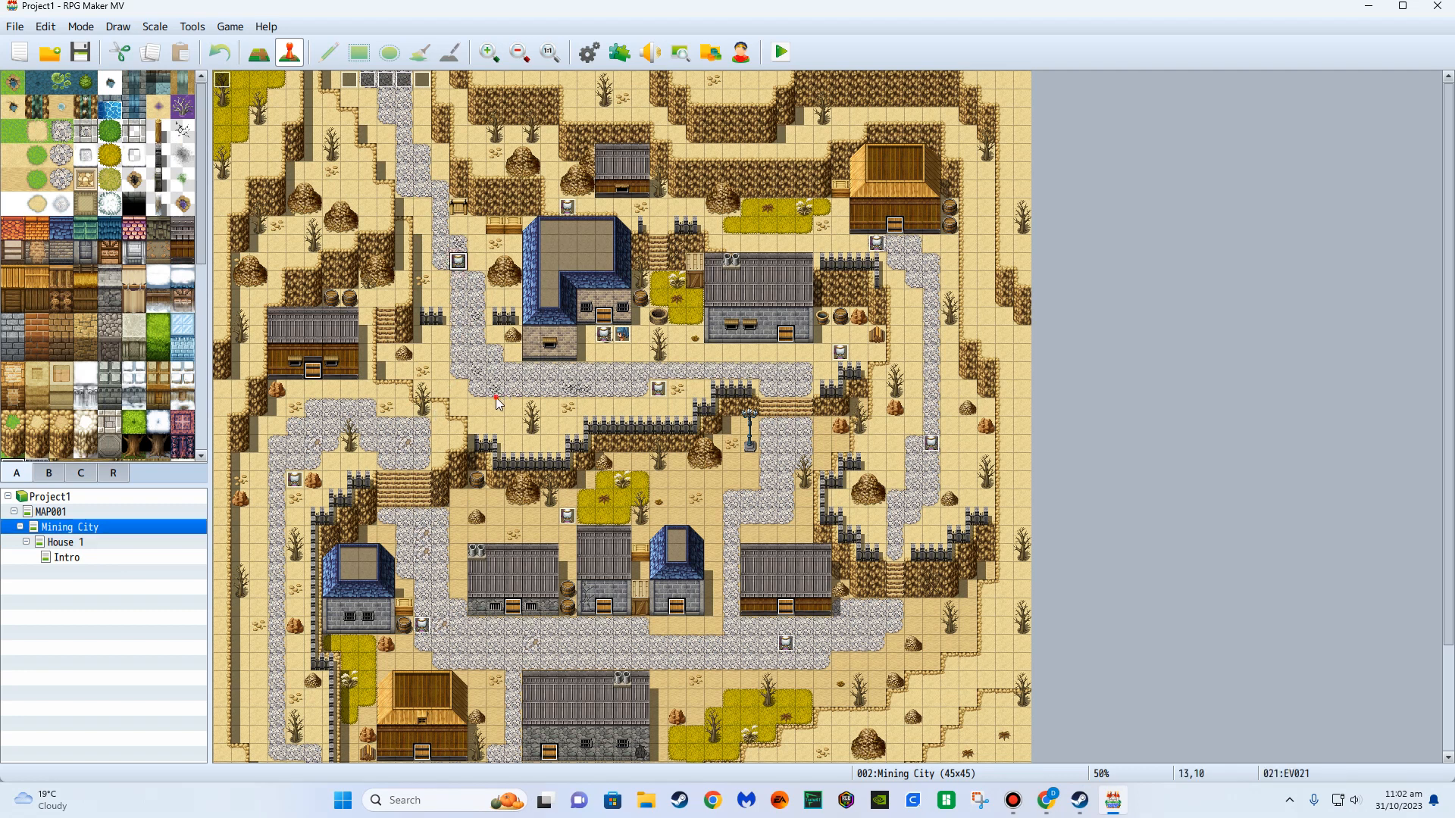
pyautogui.scroll(-3, 507, 425)
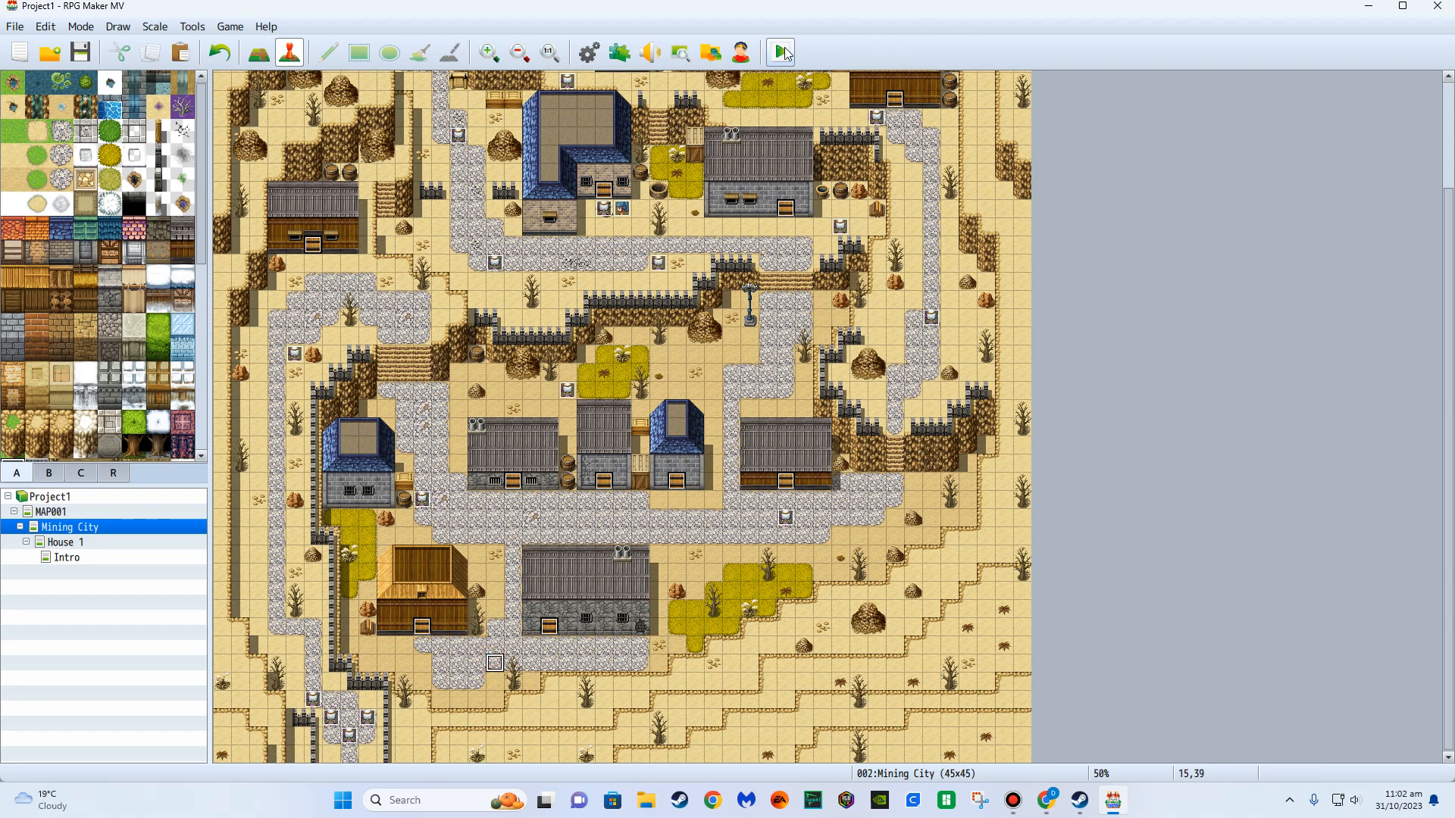
pyautogui.click(1013, 803)
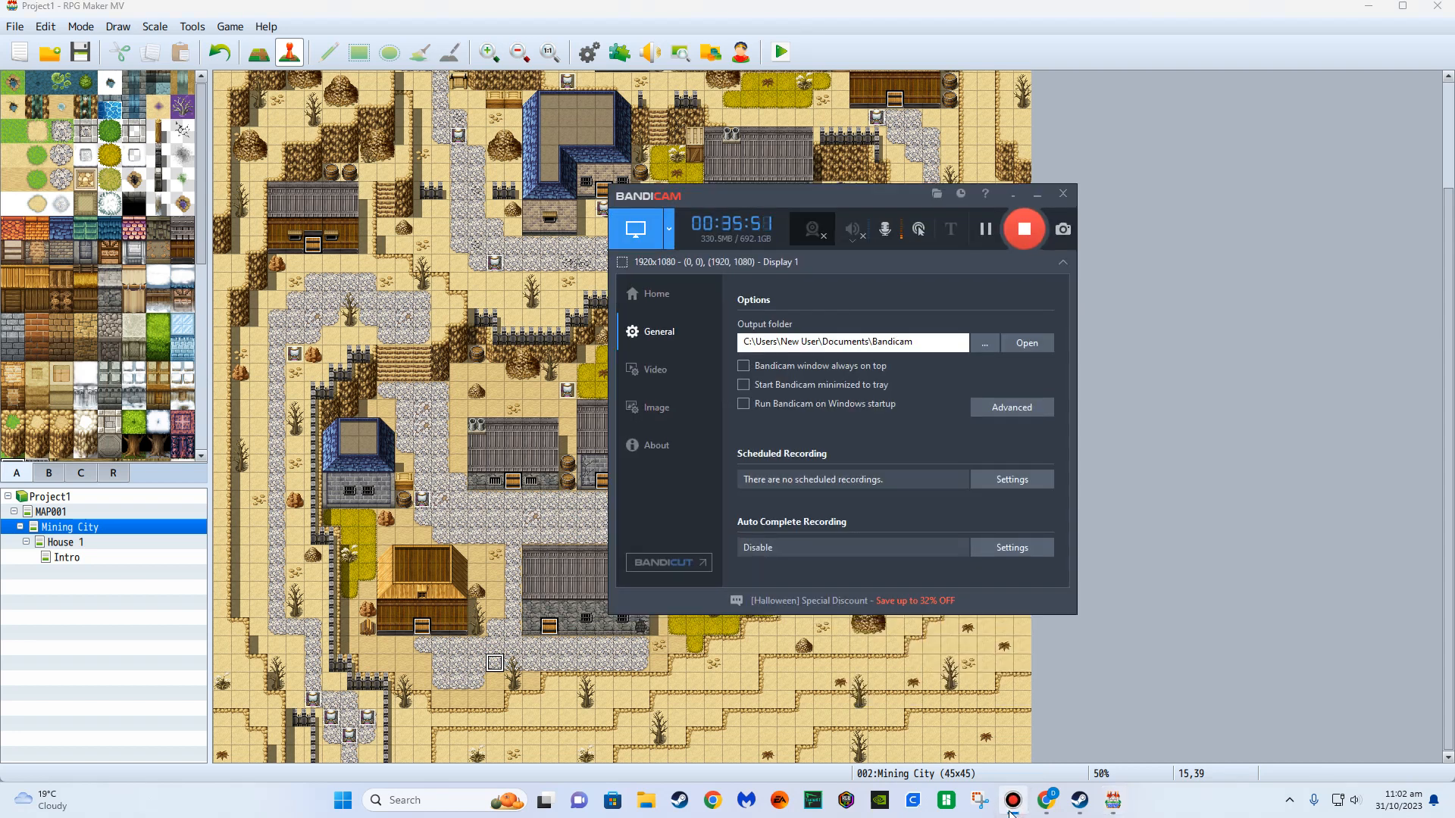
pyautogui.click(1013, 801)
# Save the changes and start a playtest, beginning a new game with AAA as the hero's name and advancing the opening dialogue.
pyautogui.click(781, 52)
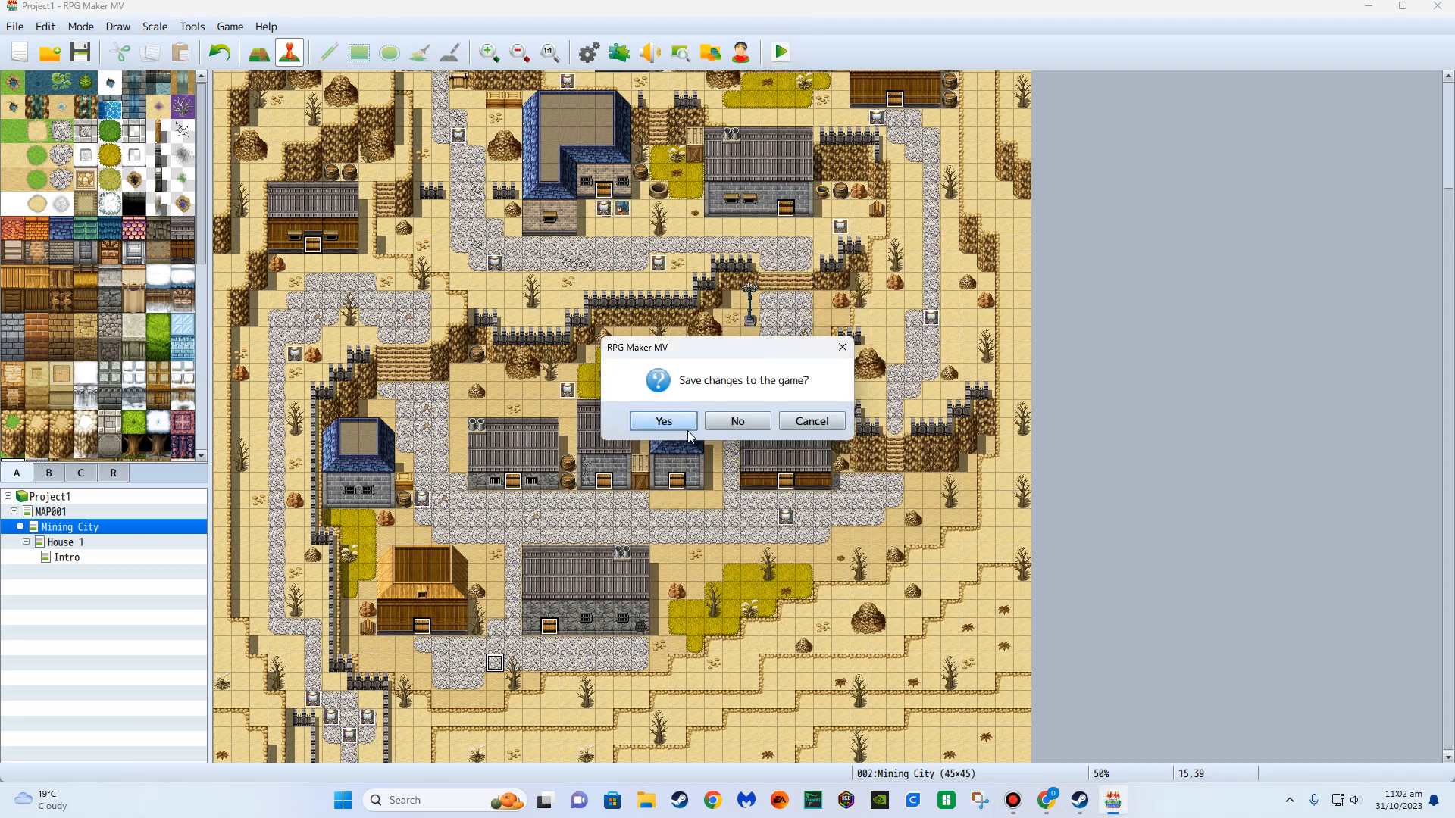
pyautogui.click(663, 421)
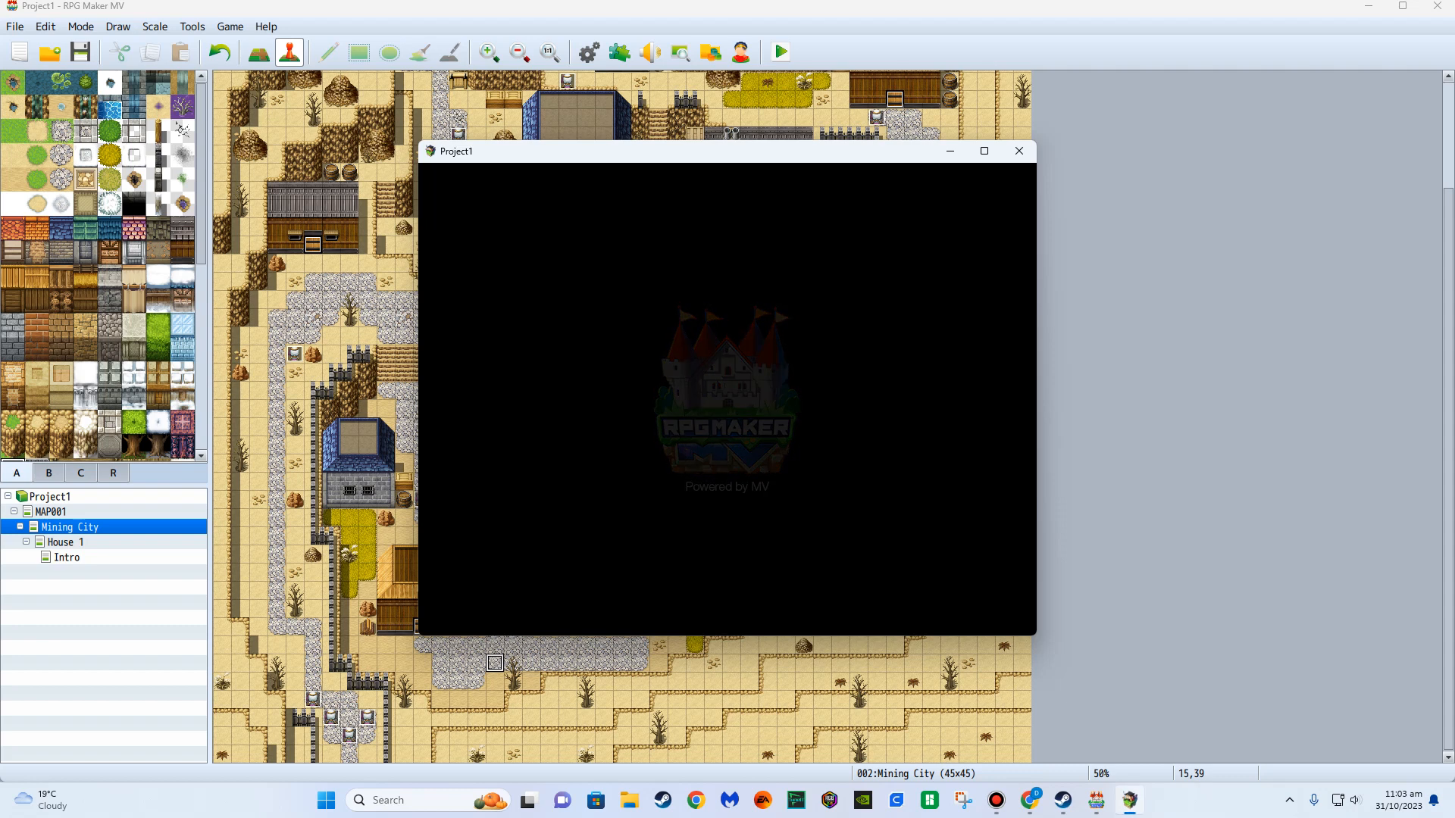
pyautogui.press('Return')
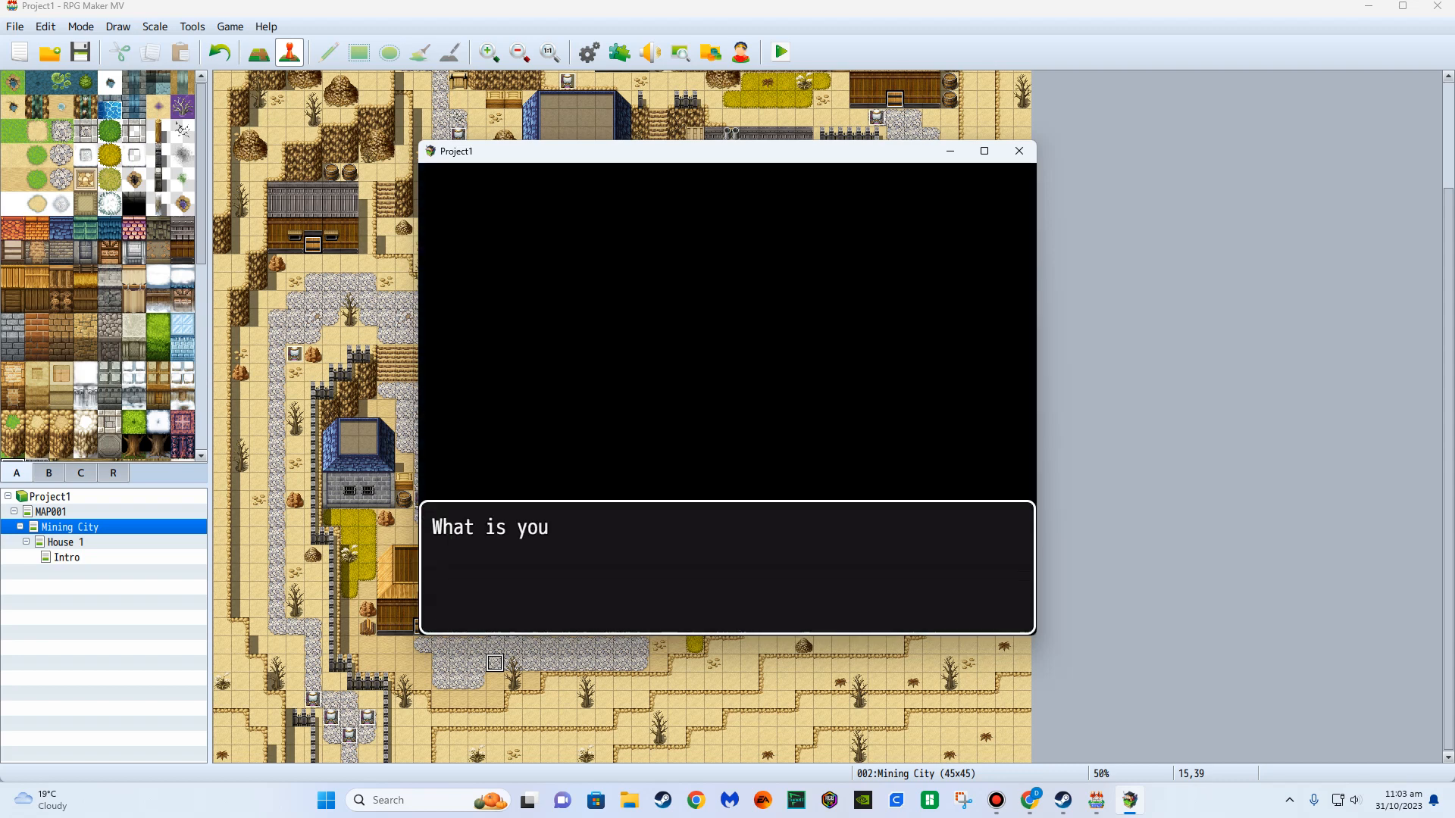
pyautogui.press('Return')
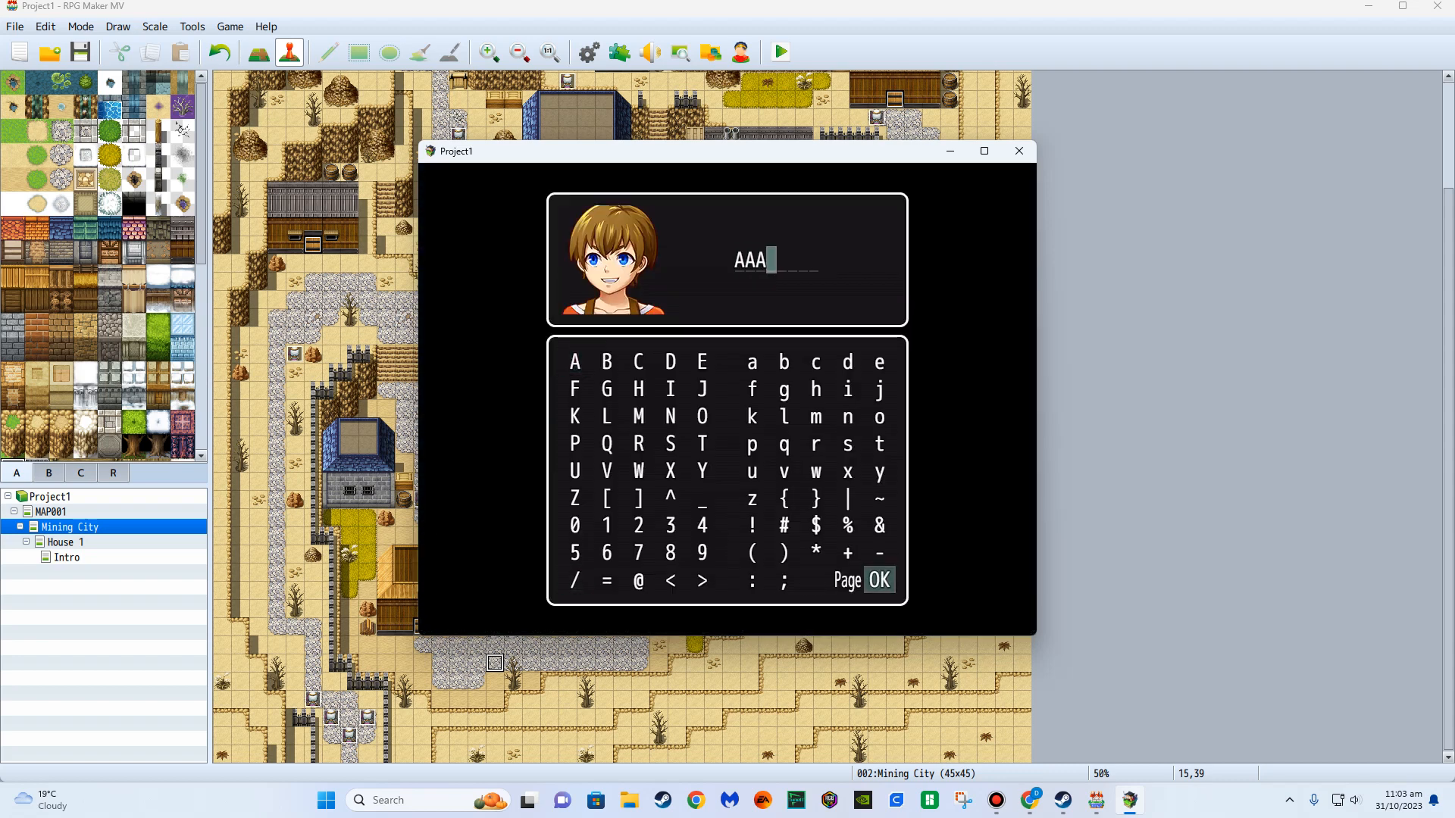
pyautogui.press('Return')
pyautogui.press('Return')
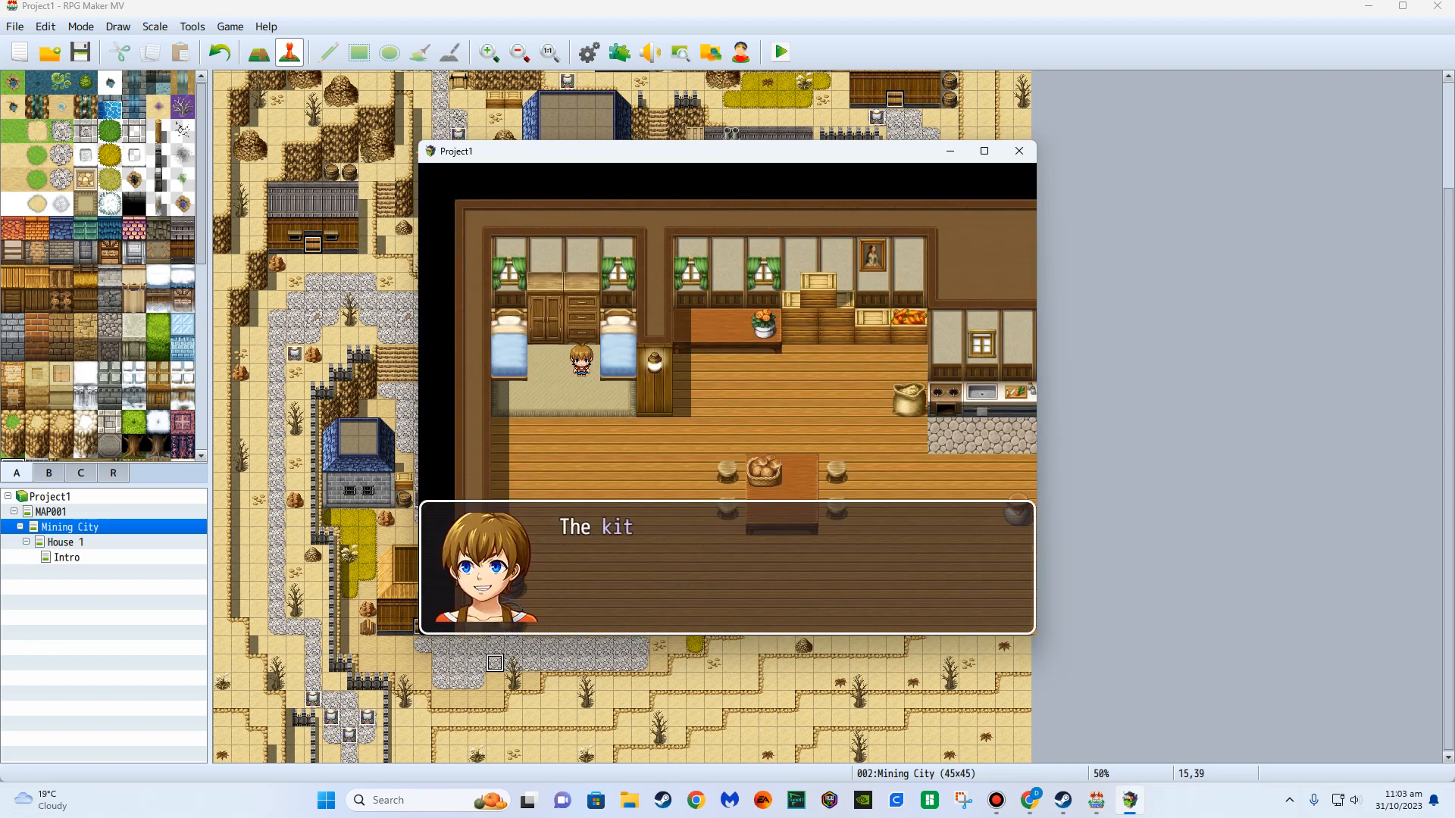
pyautogui.press('Return')
# Walk to House 1's kitchen window and advance through the cutscene showing the town and the skeleton at the front door.
pyautogui.press('Right')
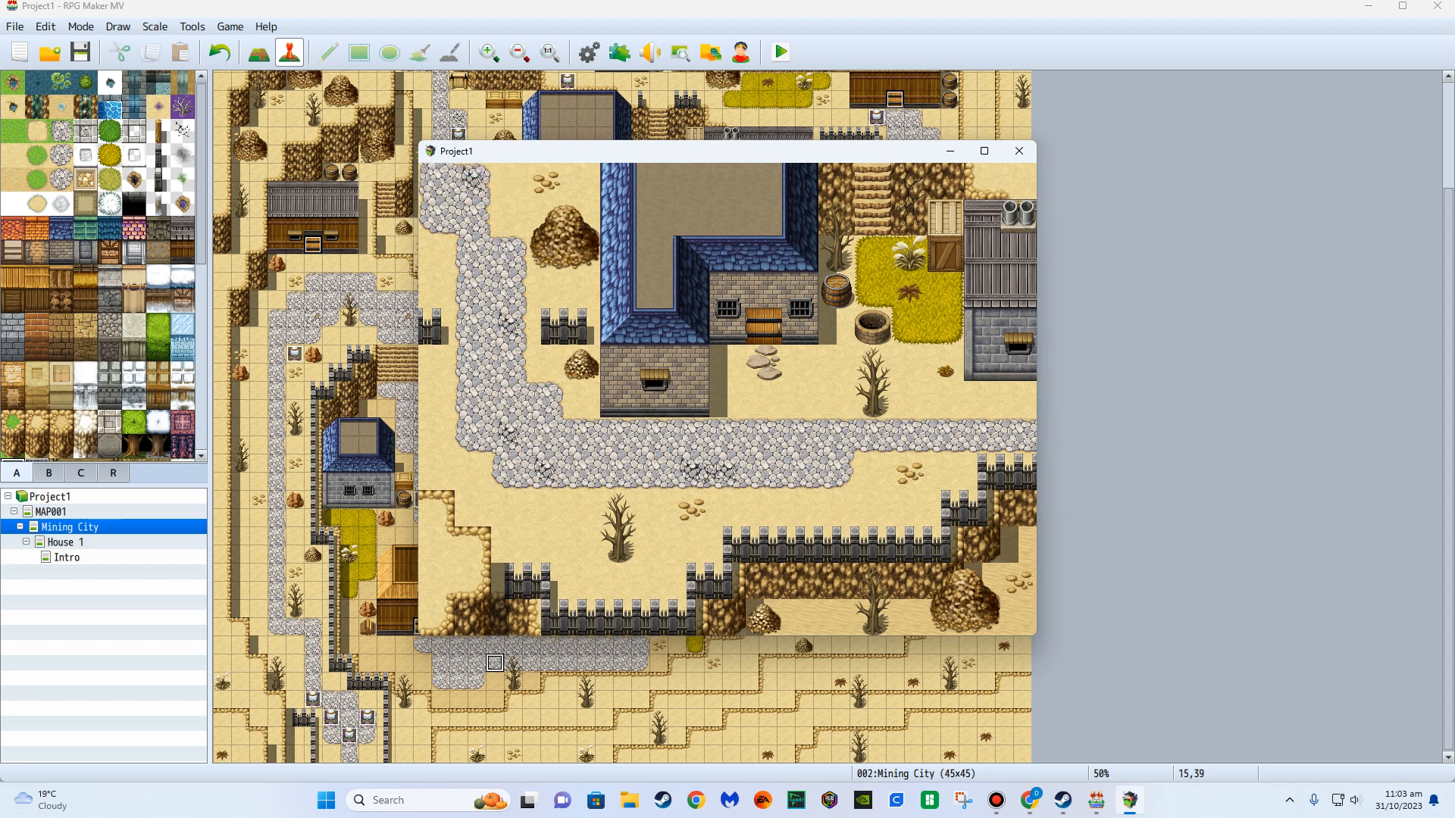
pyautogui.press('Return')
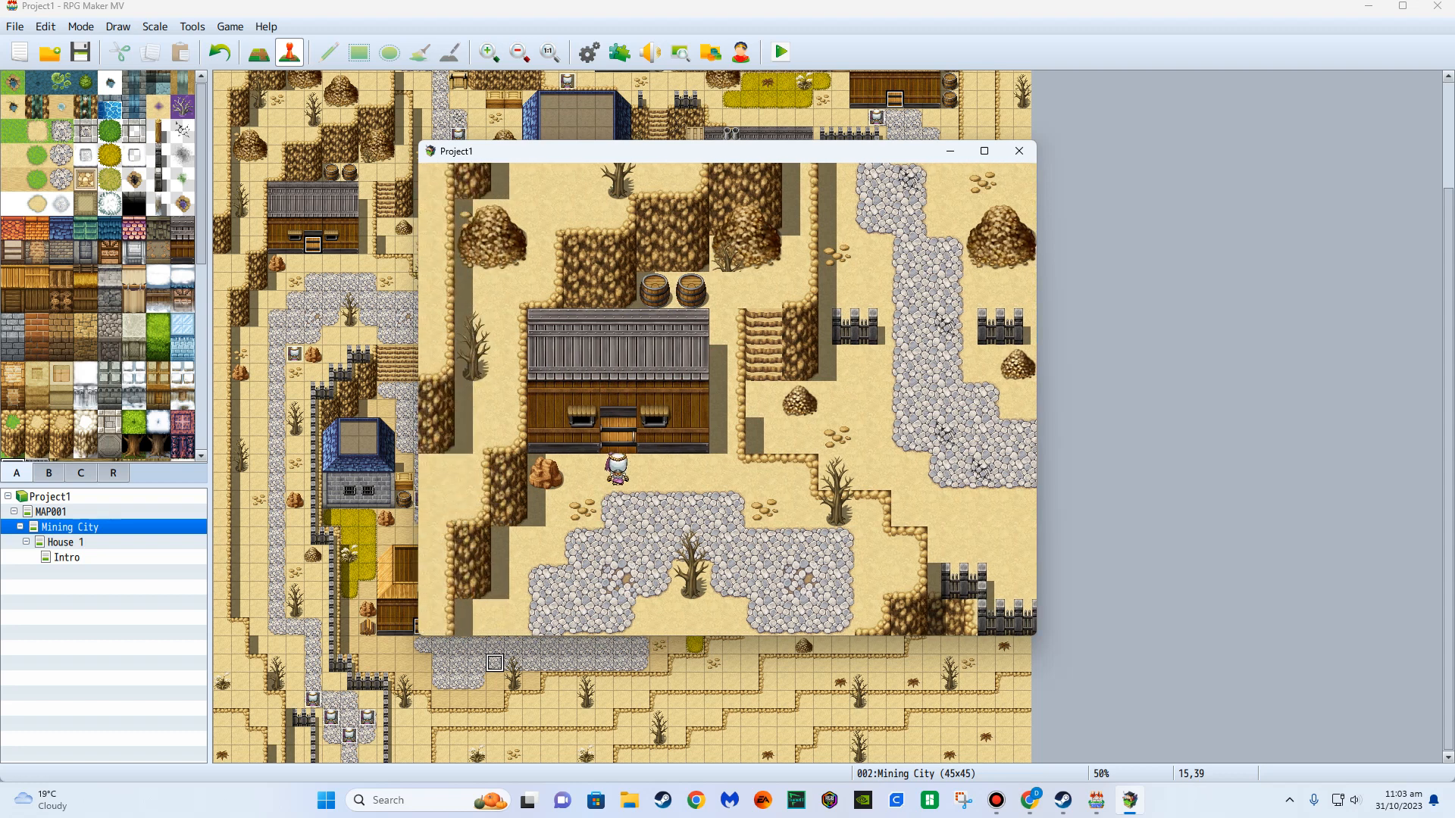
pyautogui.press('Return')
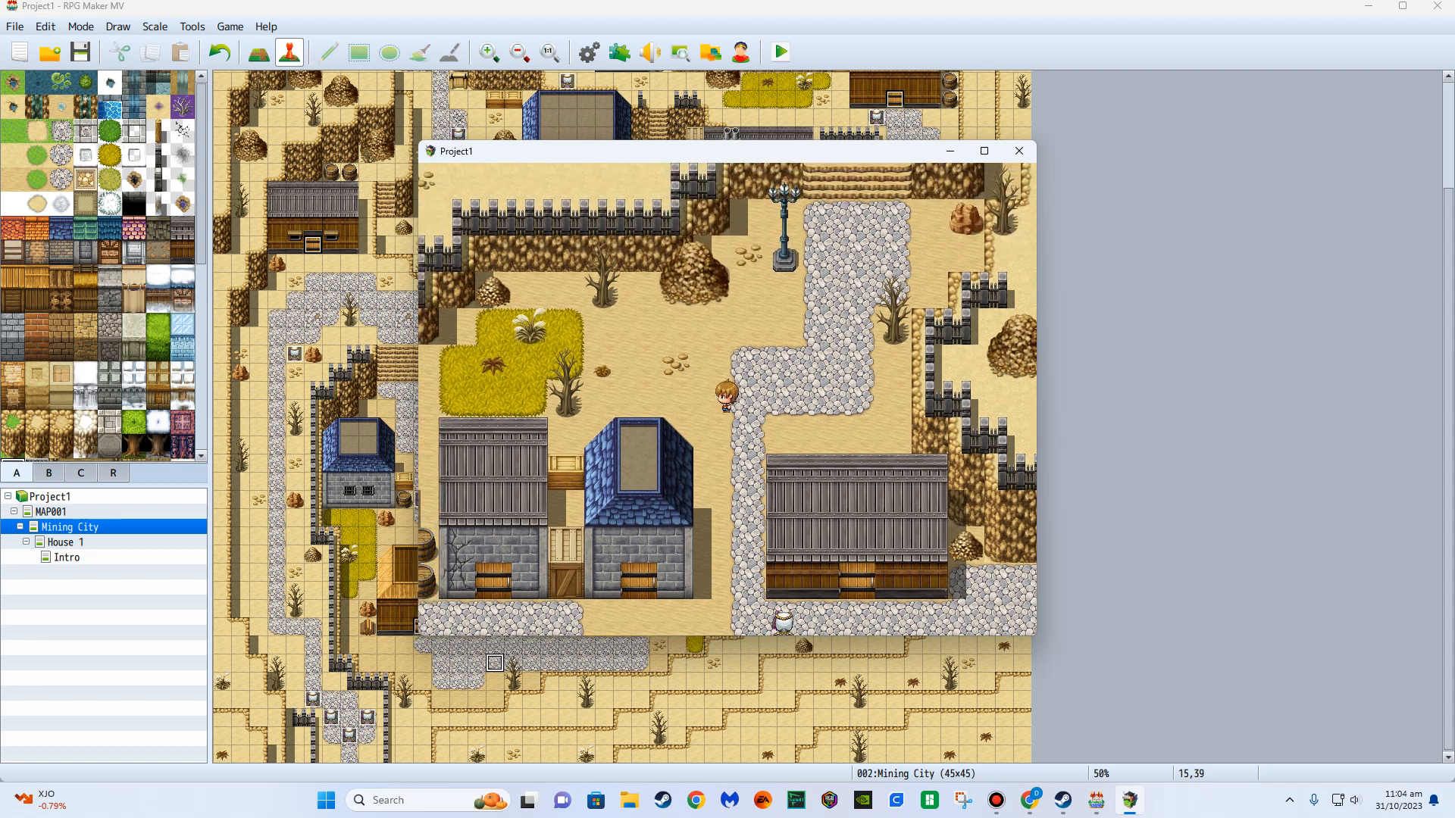
# Playtest Mining City by walking north past the lamp post, up the steps and west among the chasing skeletons, and close the playtest.
pyautogui.press('Up')
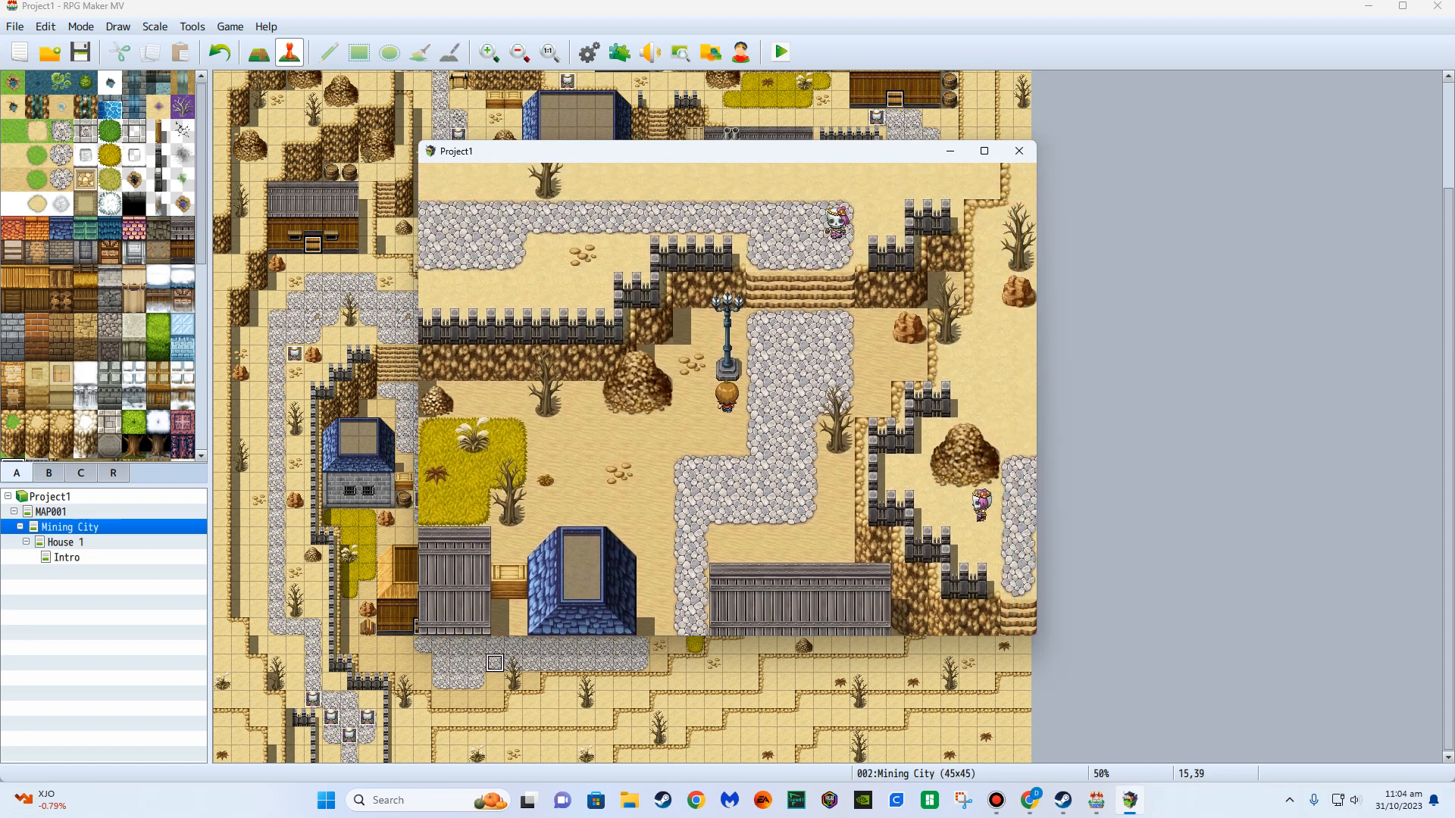
pyautogui.press('Right')
pyautogui.press('Left')
pyautogui.press('Up')
pyautogui.press('Up')
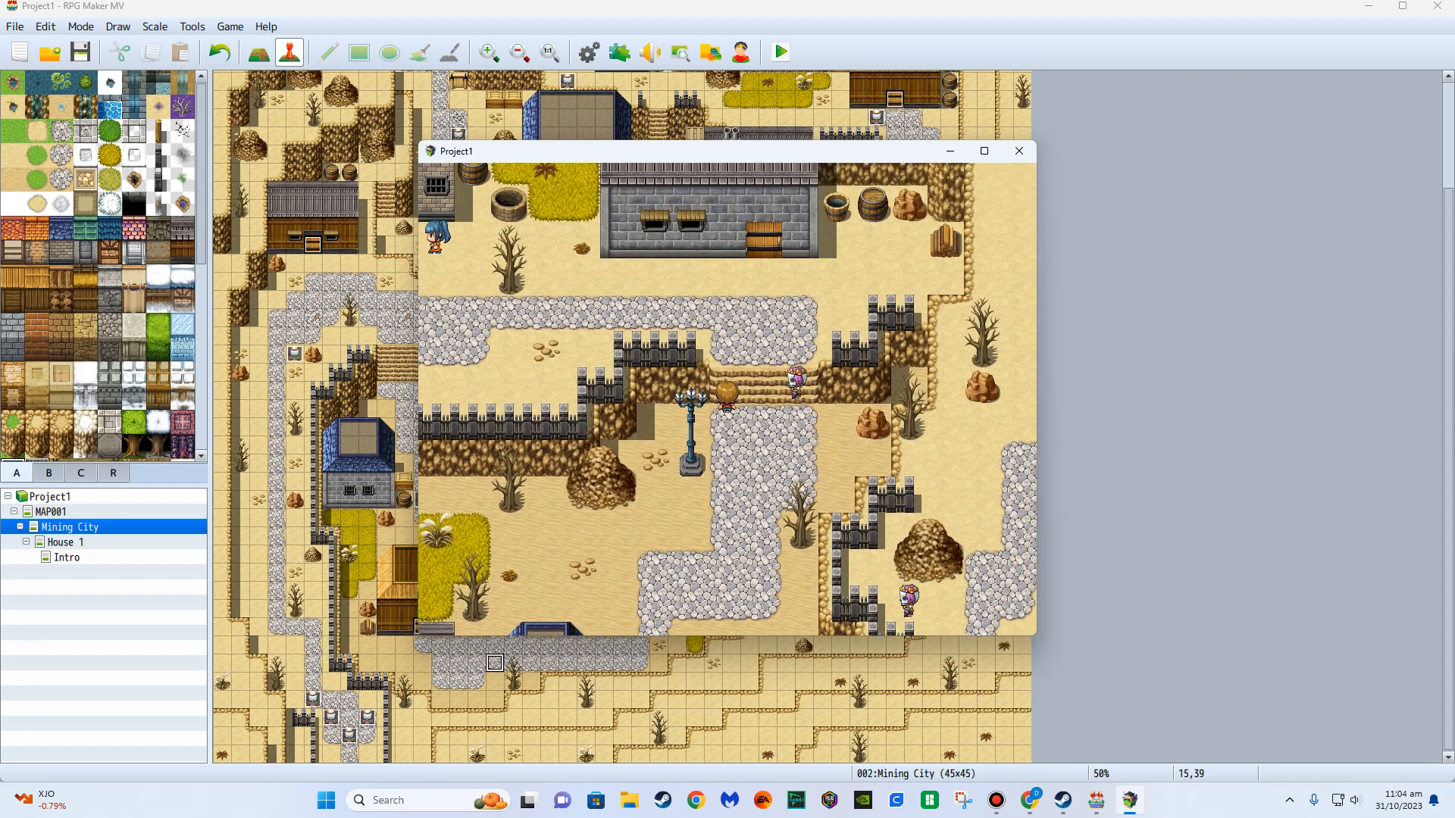
pyautogui.press('Left')
pyautogui.press('Left')
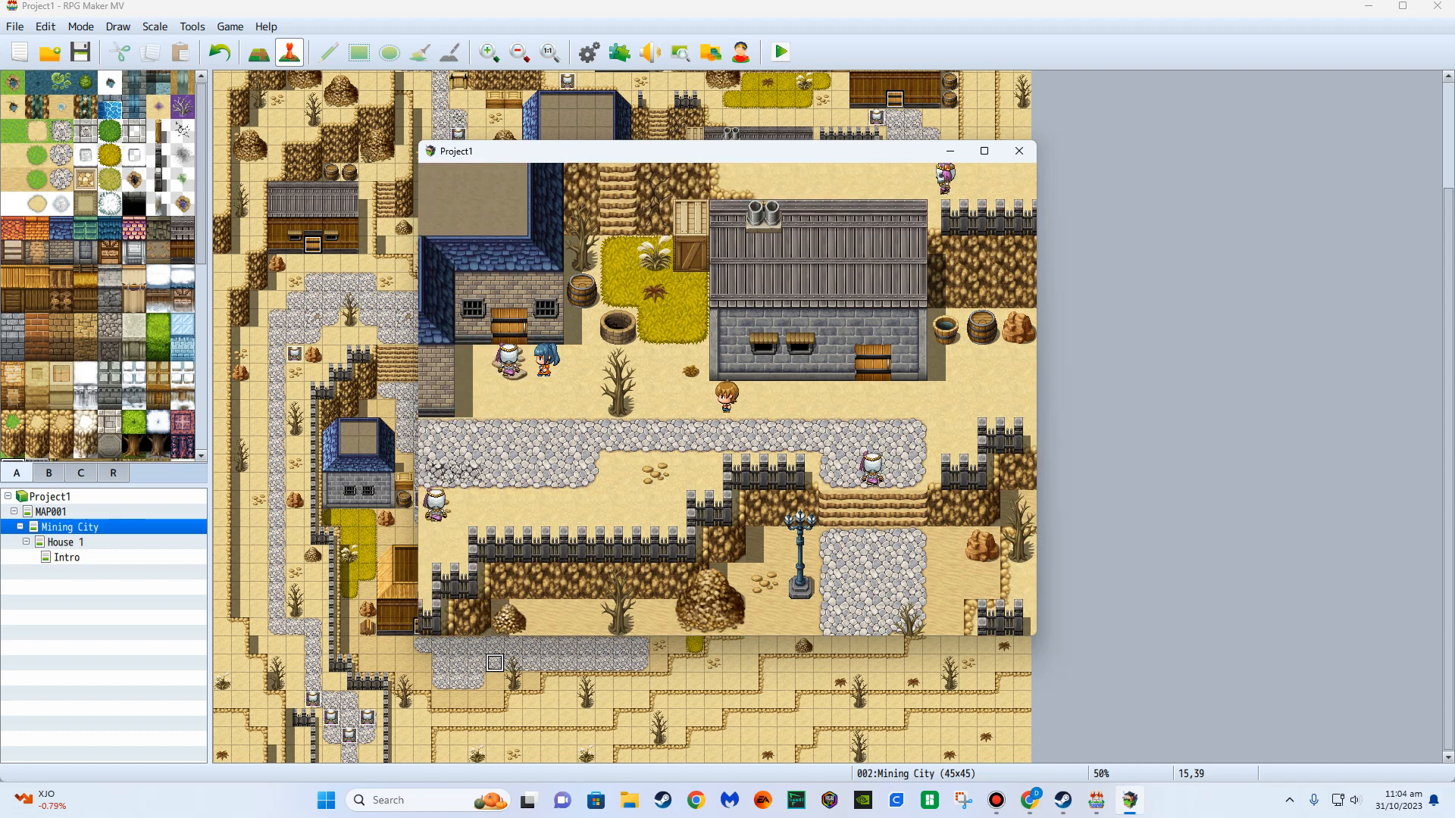
pyautogui.press('Down')
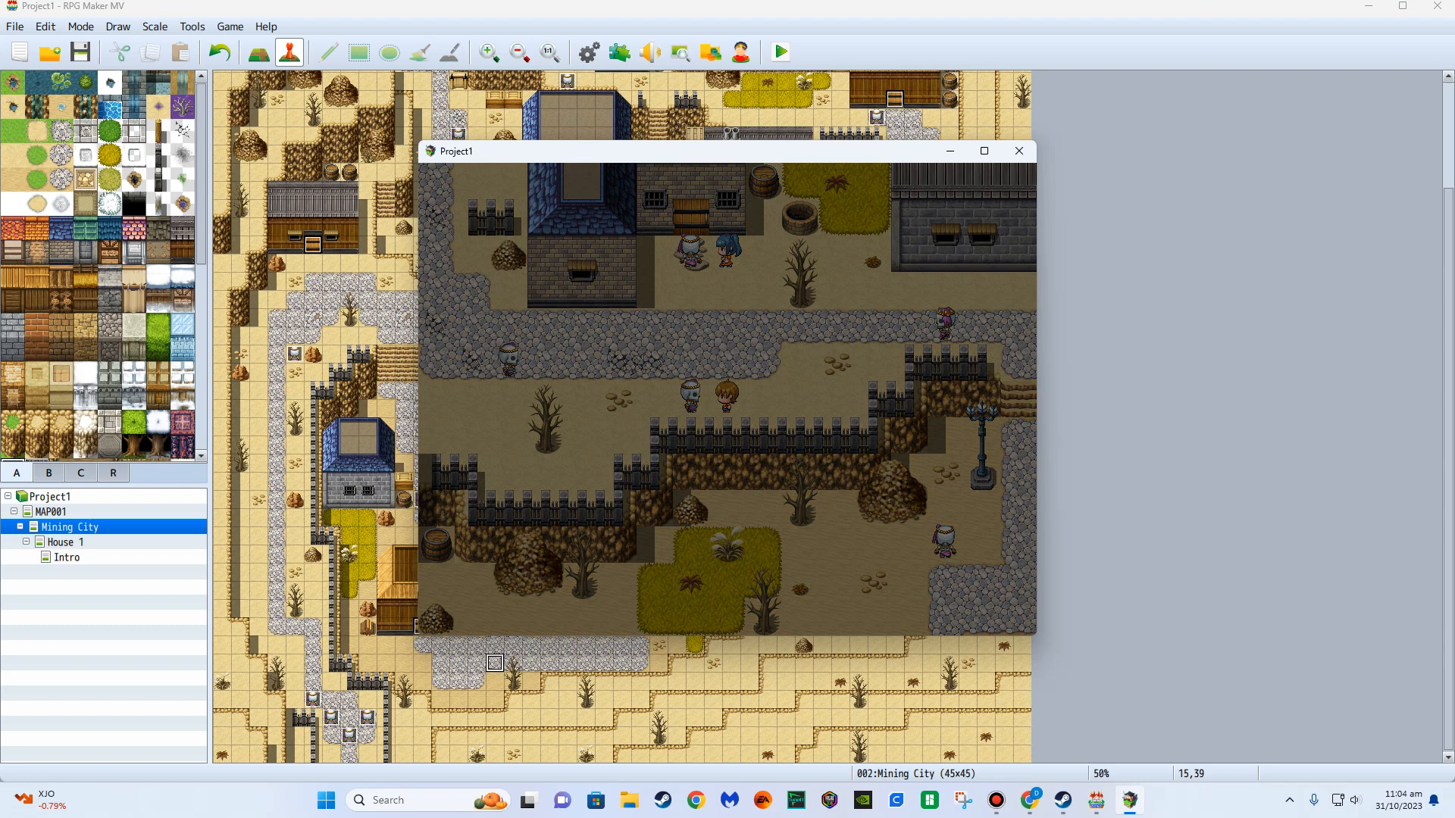
pyautogui.click(1020, 152)
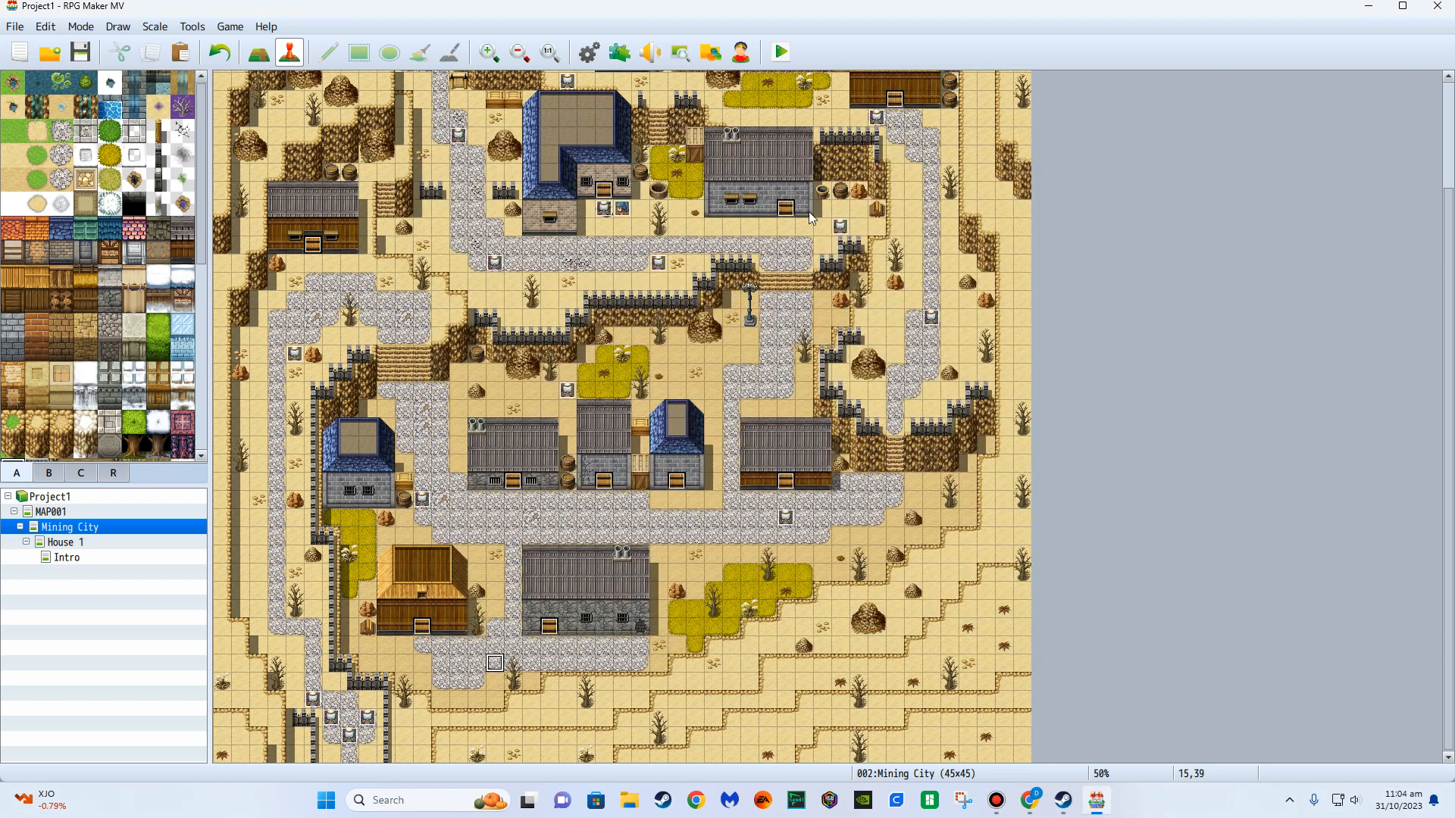
# Add a second, blank page to the Skelly 1 event, conditioned on switch 0001 Intro Finished.
pyautogui.doubleClick(609, 220)
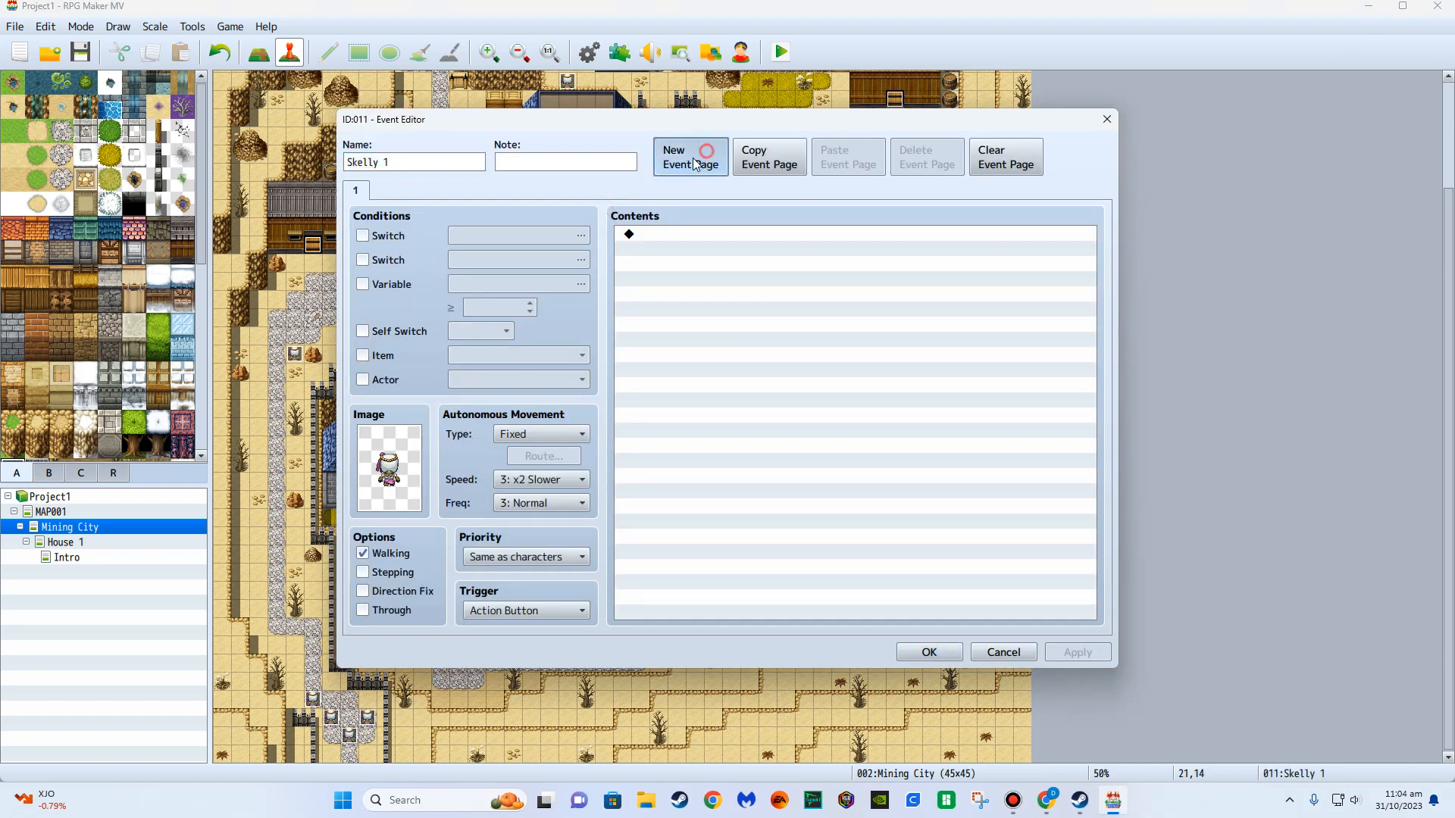
pyautogui.click(690, 156)
pyautogui.click(363, 238)
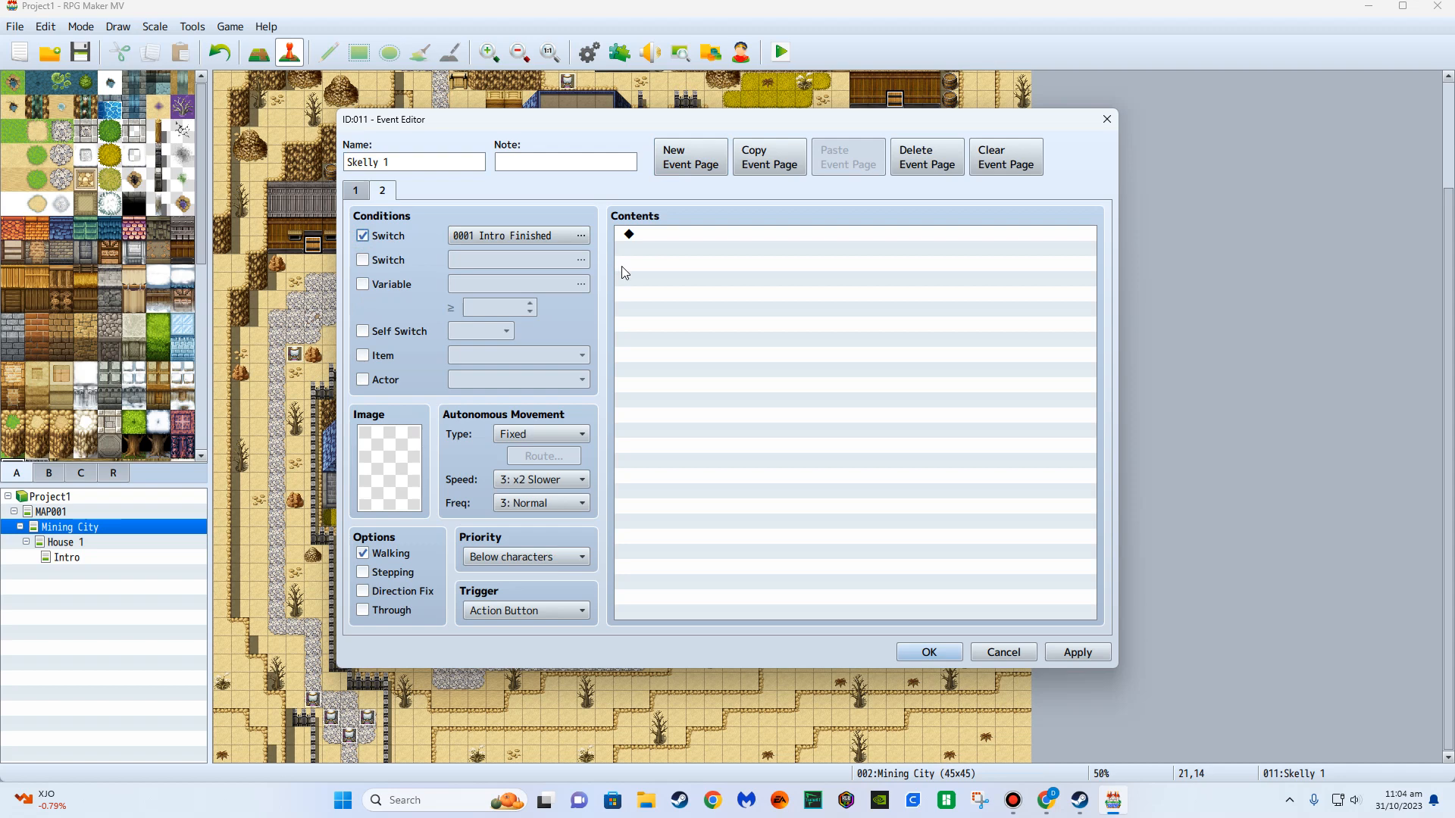
pyautogui.click(925, 653)
# Give the blue-haired character's event at Mining City tile (22,14) a blank second page conditioned on switch 0001 Intro Finished.
pyautogui.doubleClick(625, 215)
pyautogui.click(681, 156)
pyautogui.click(363, 237)
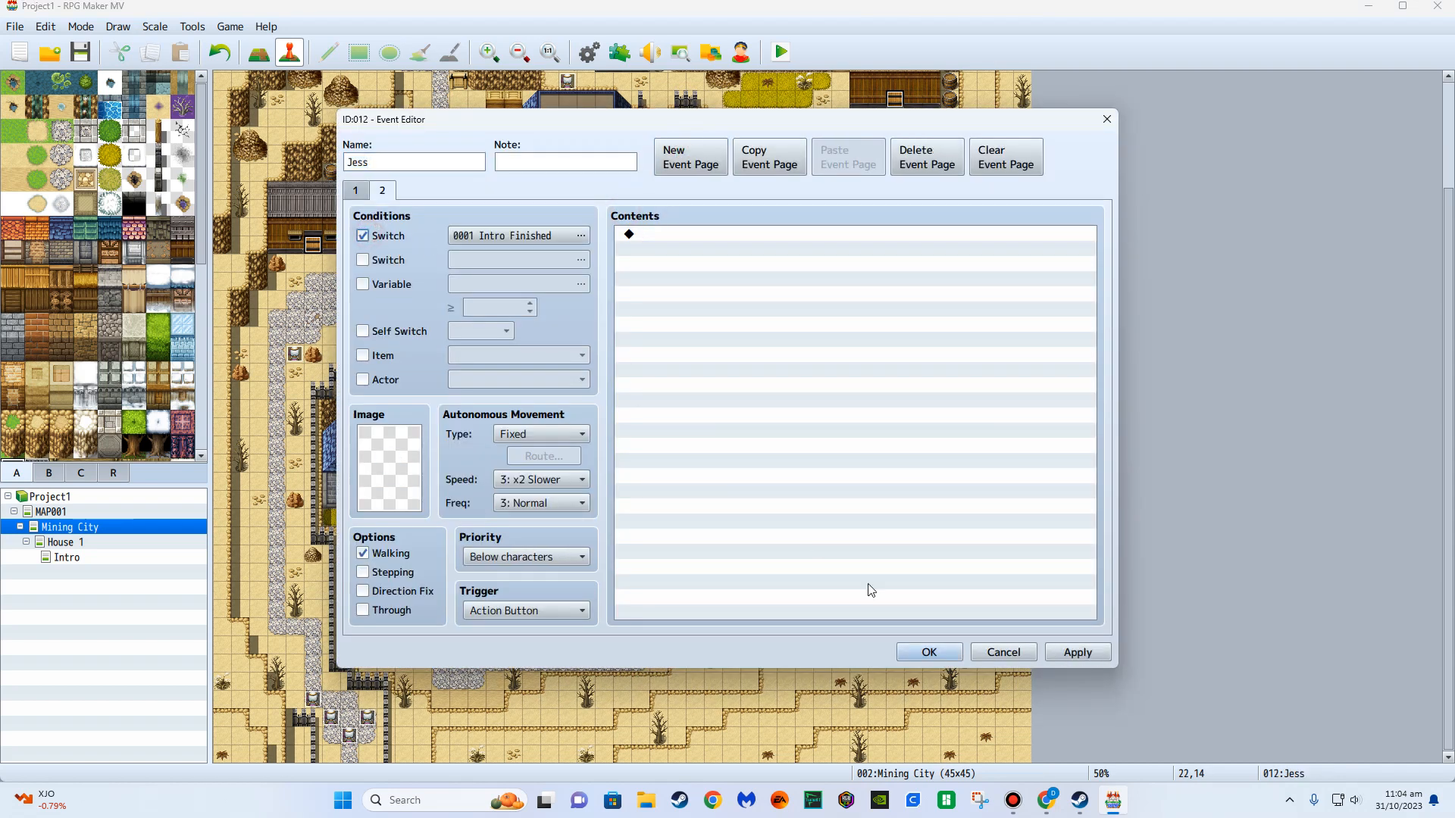
pyautogui.click(937, 660)
# Save the changes and start another playtest, beginning a new game and completing the hero's name entry.
pyautogui.click(782, 53)
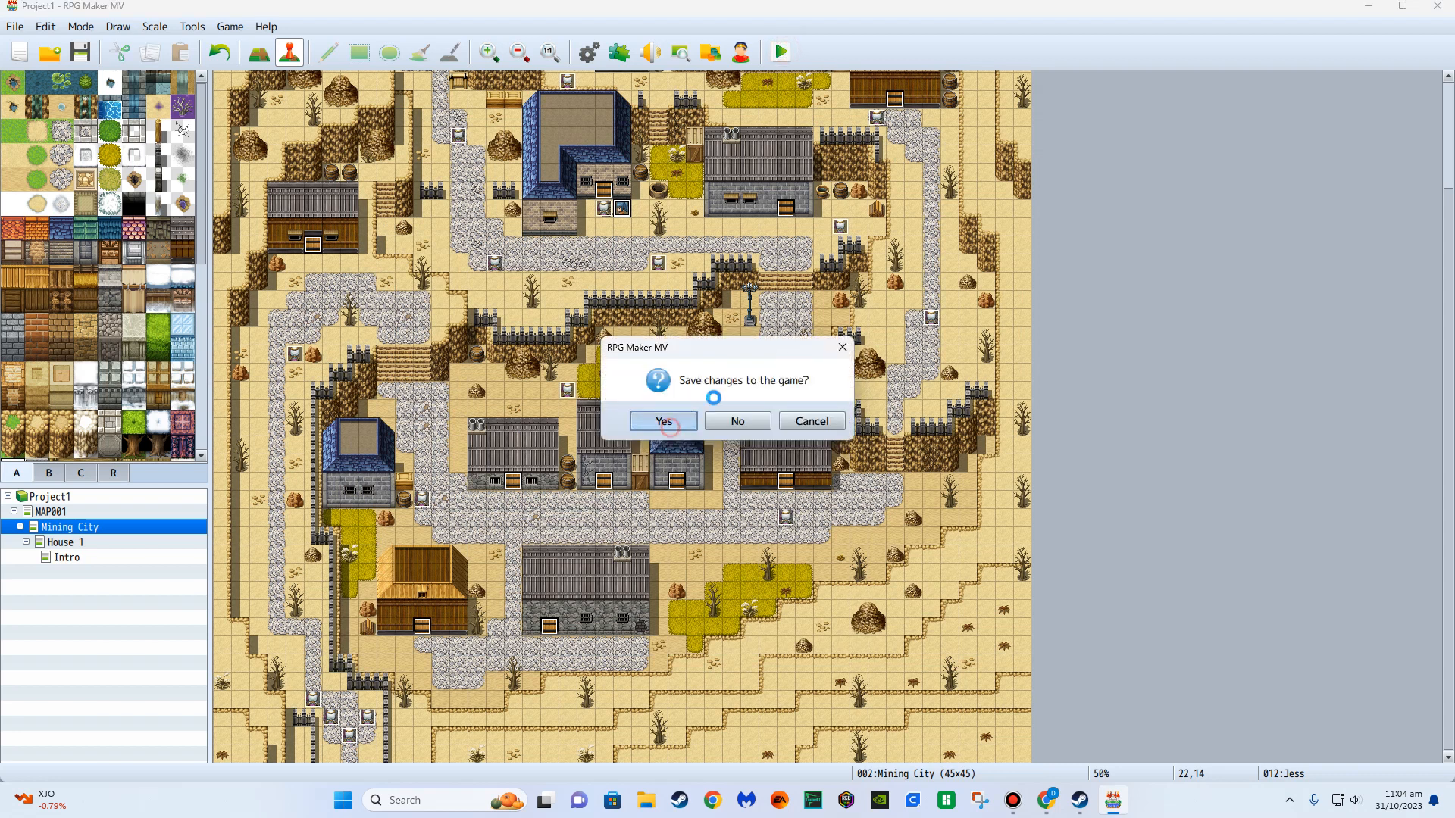
pyautogui.click(664, 422)
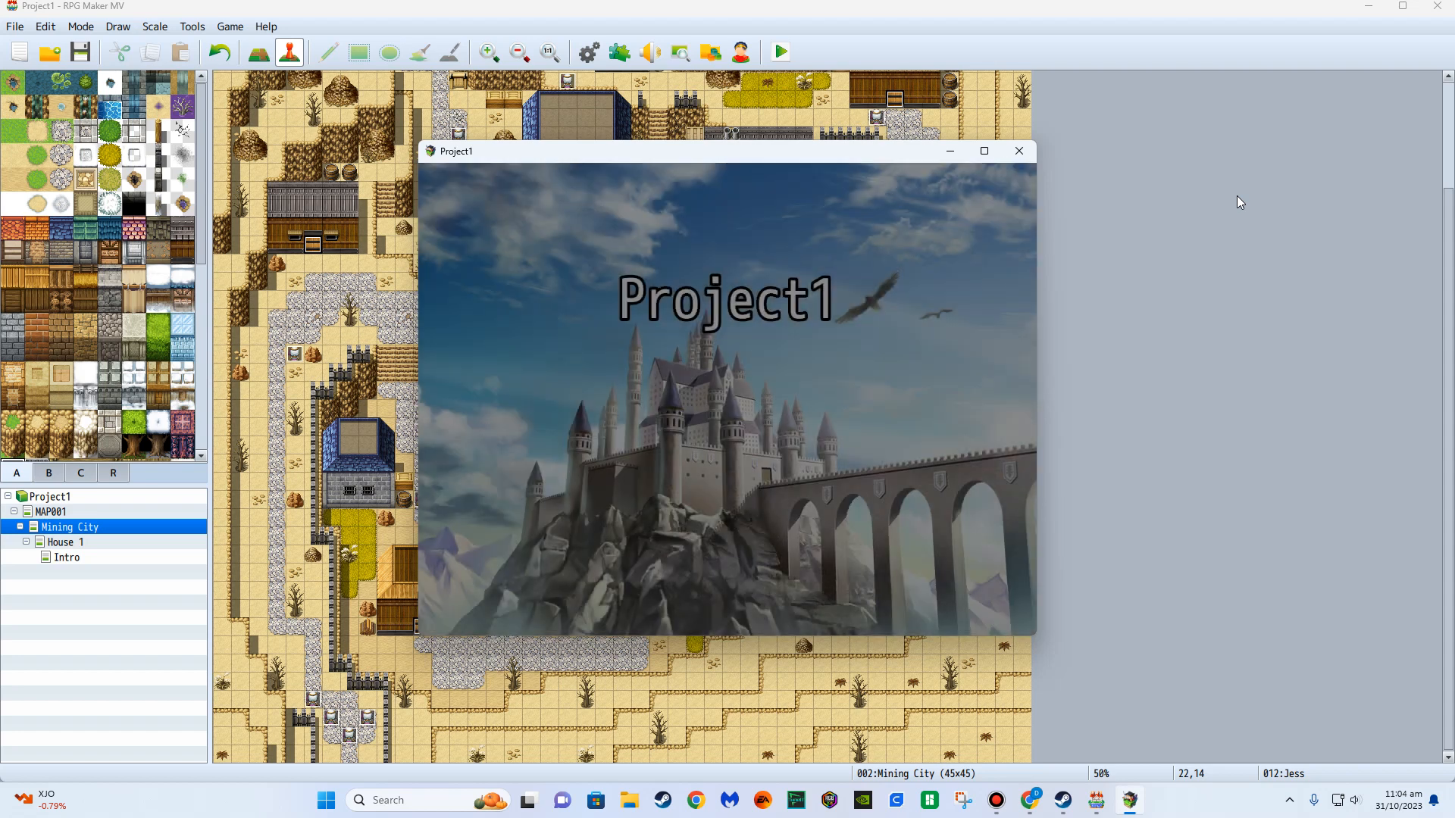
pyautogui.press('Return')
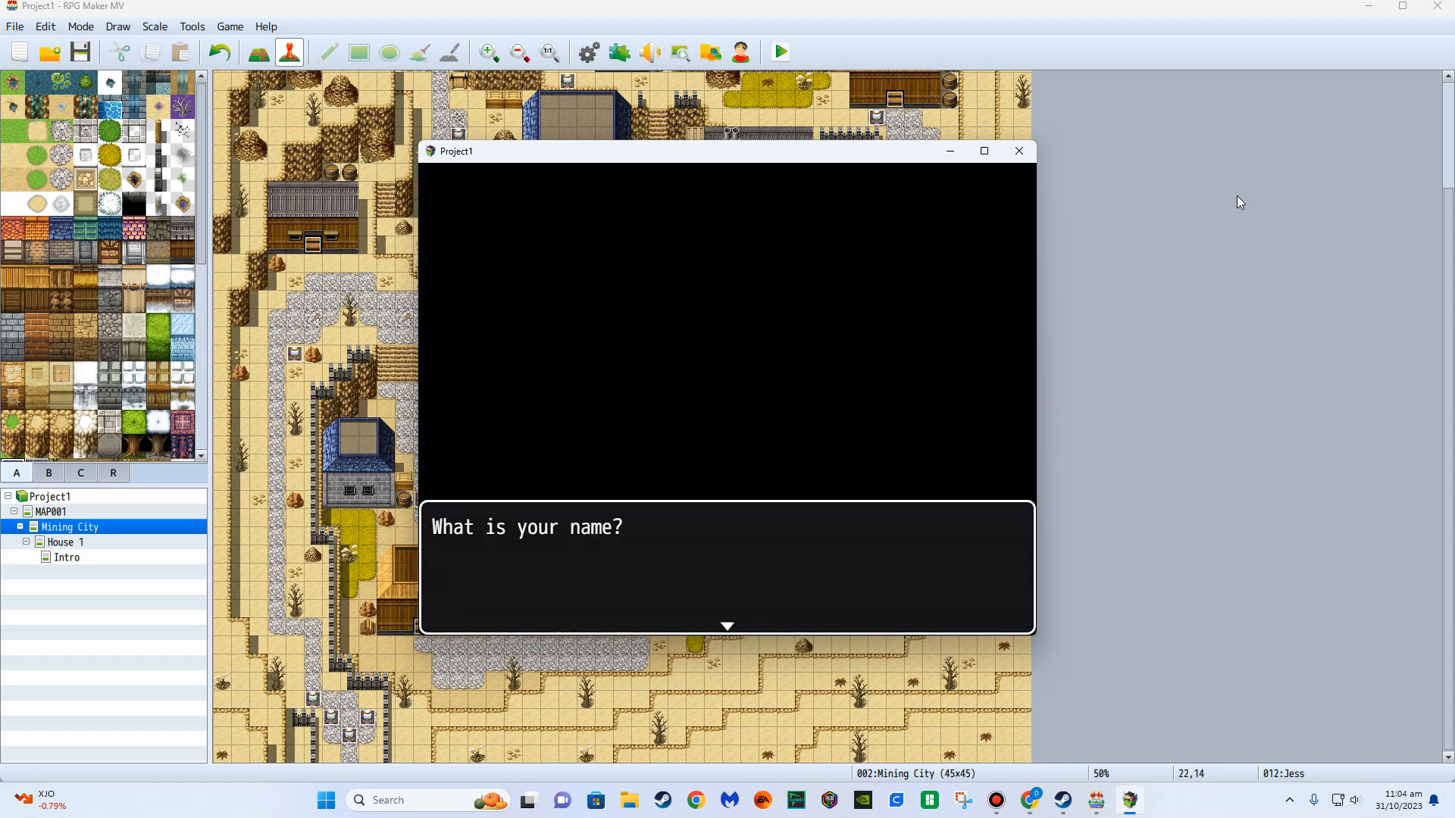
pyautogui.press('Return')
pyautogui.press('Return')
pyautogui.press('Return')
pyautogui.press('Return')
pyautogui.press('Return')
pyautogui.press('Up')
pyautogui.press('Left')
pyautogui.press('Return')
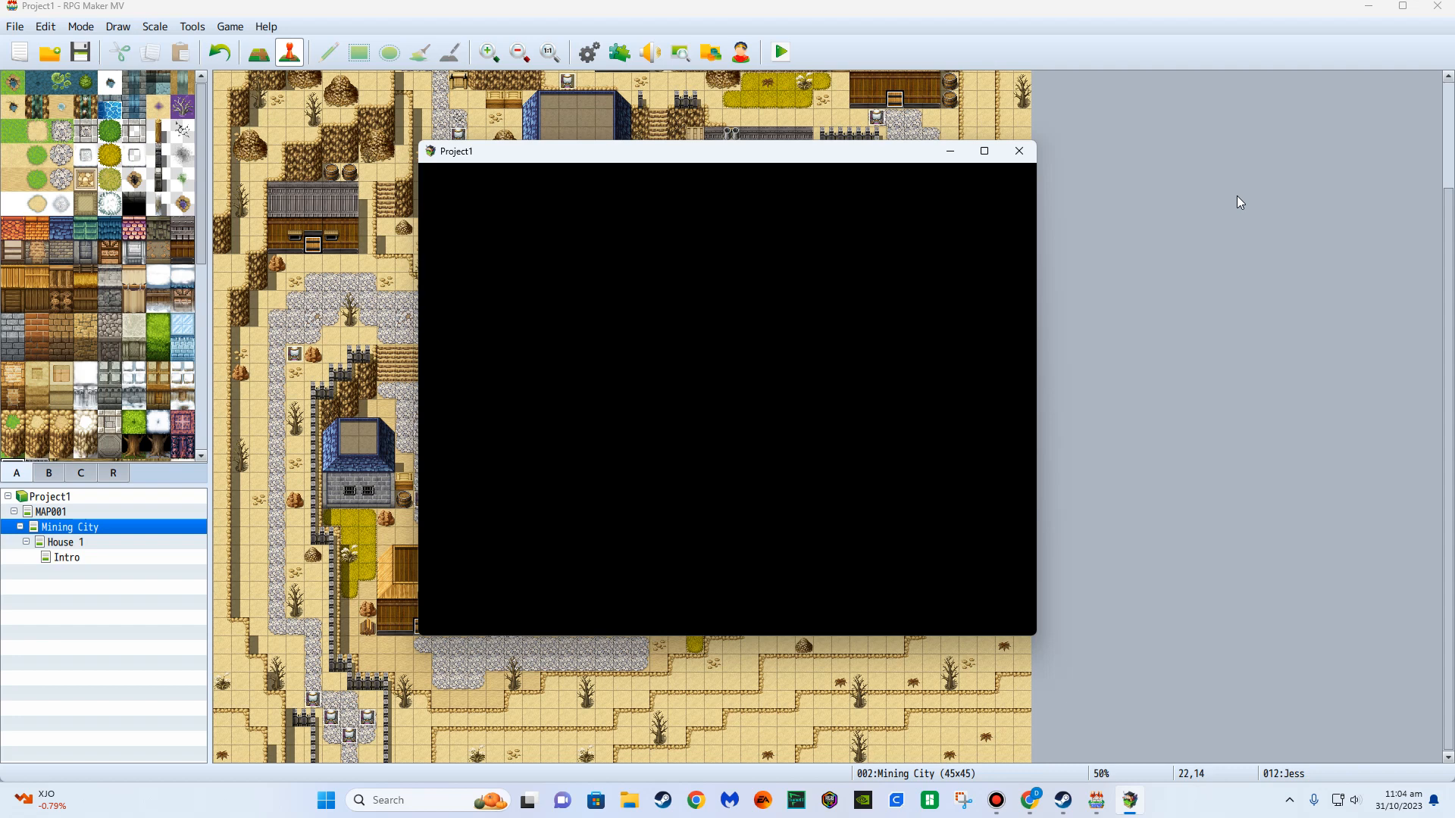
# Dismiss the opening dialogue and walk the hero from the bedroom to the kitchen window to trigger the cutscene.
pyautogui.press('Return')
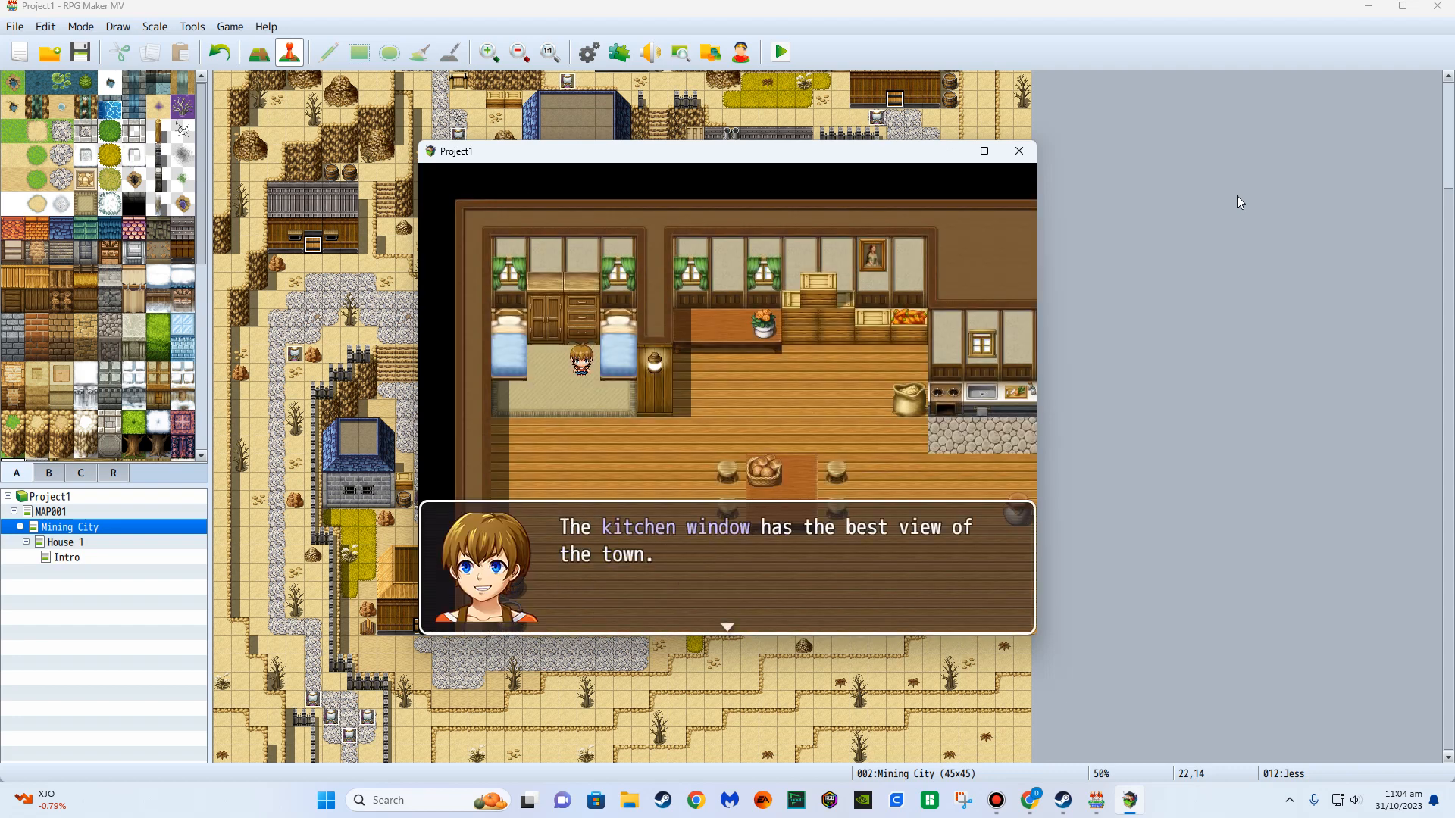
pyautogui.press('Return')
pyautogui.press('Down')
pyautogui.press('Right')
pyautogui.press('Right')
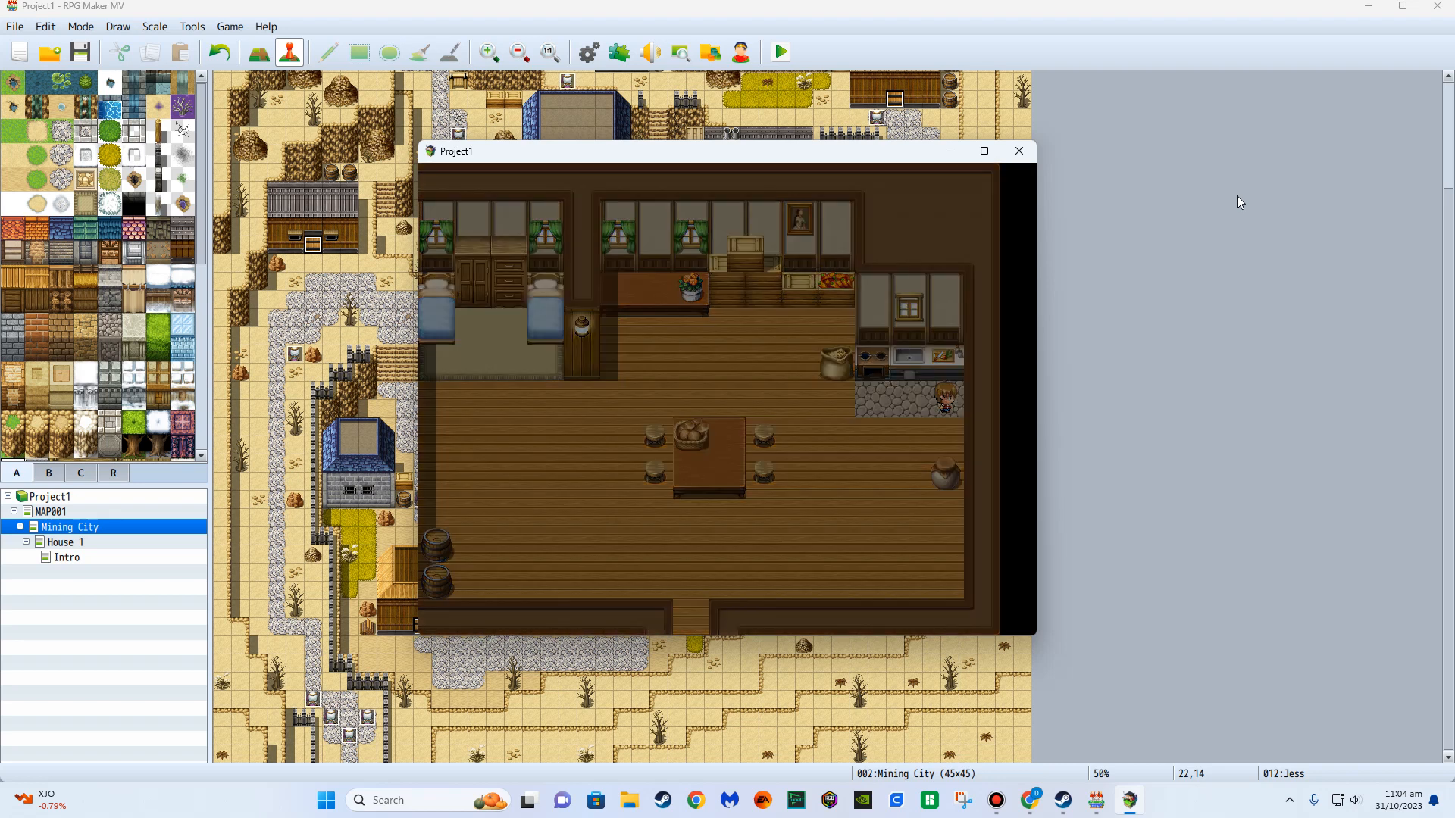
pyautogui.press('Right')
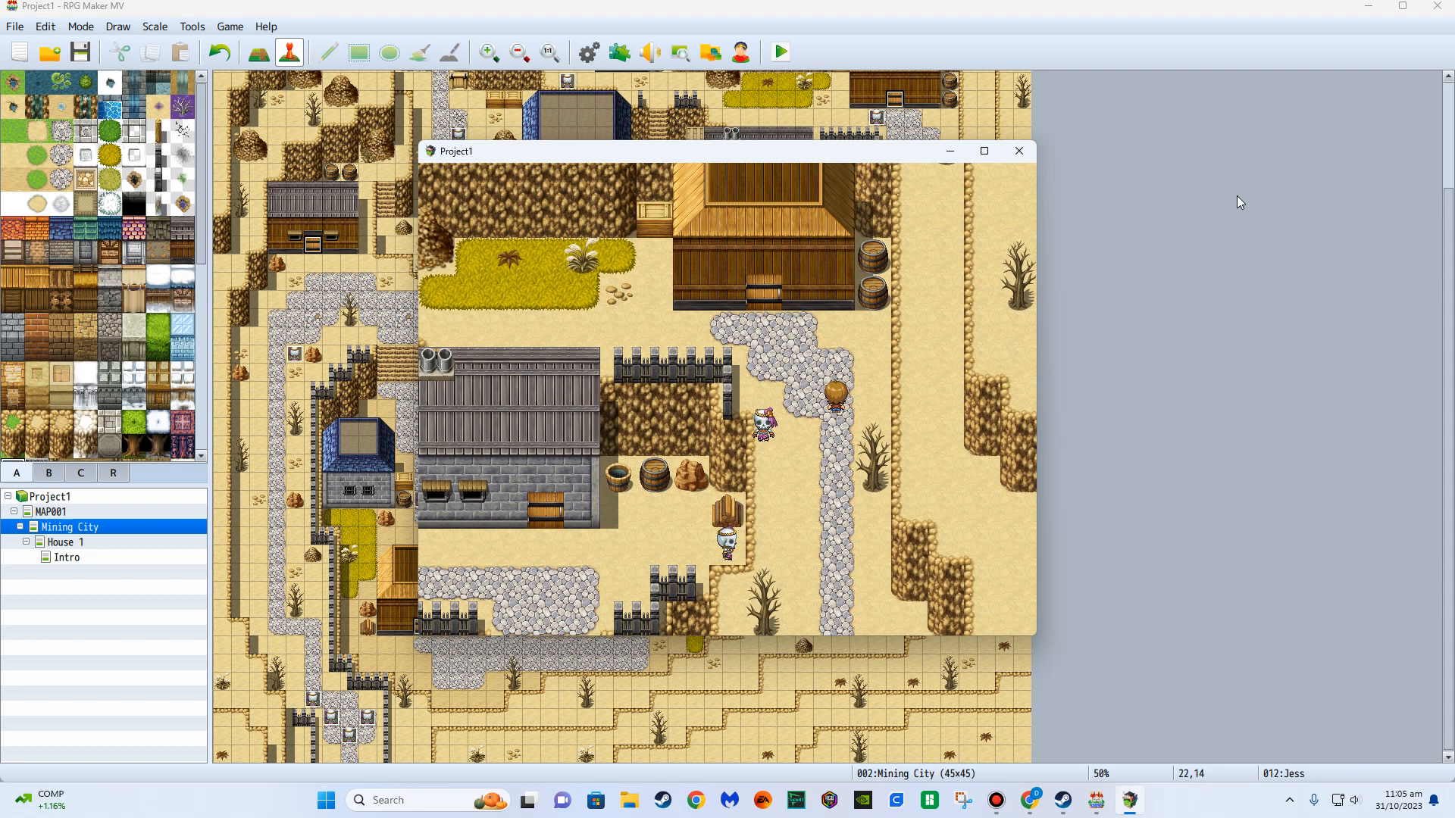
# Playtest Mining City by walking north along the stone path and west past the wooden house onto the grass patch among the skeletons.
pyautogui.press('Up')
pyautogui.press('Left')
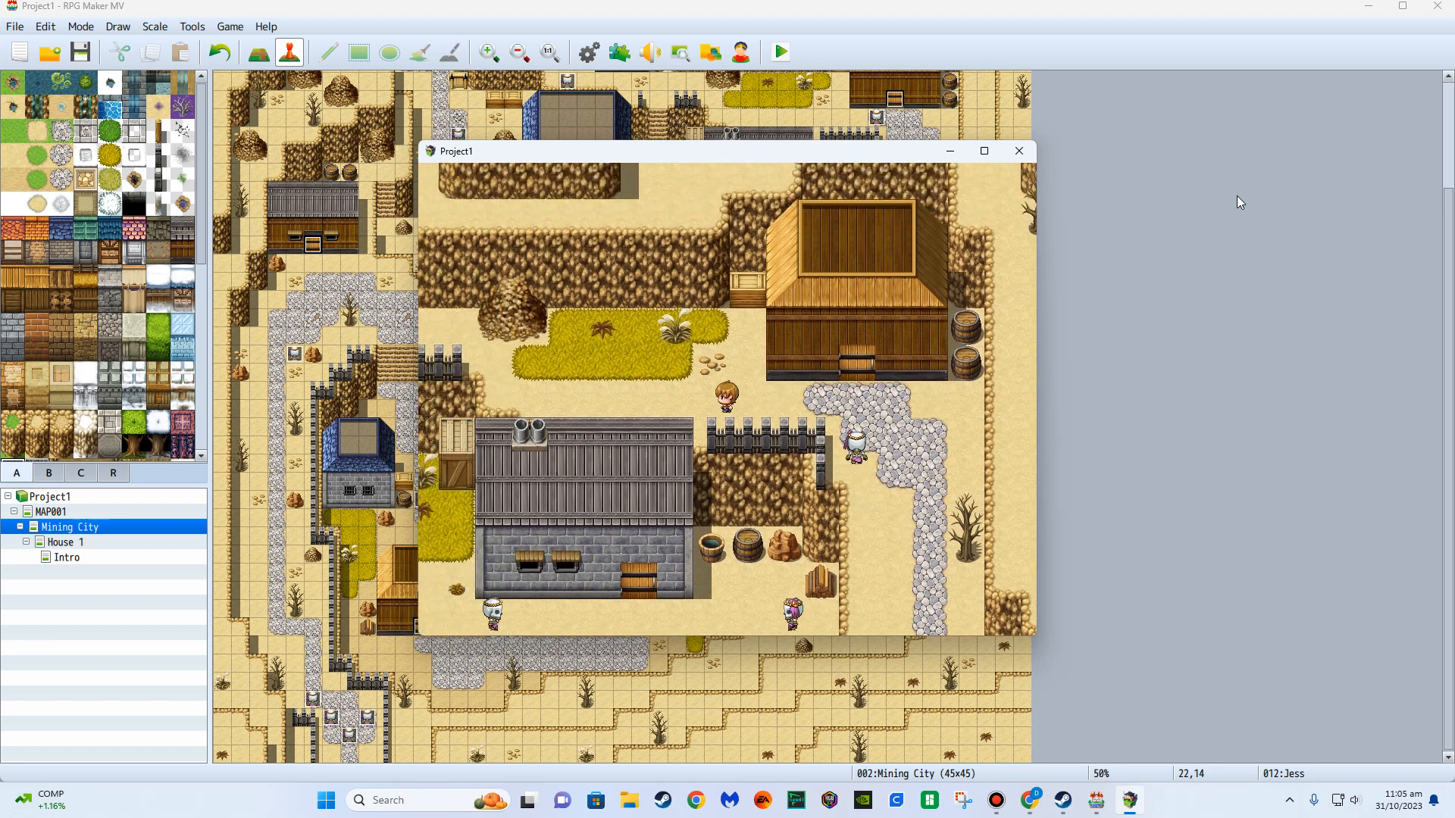
pyautogui.press('Left')
pyautogui.press('Up')
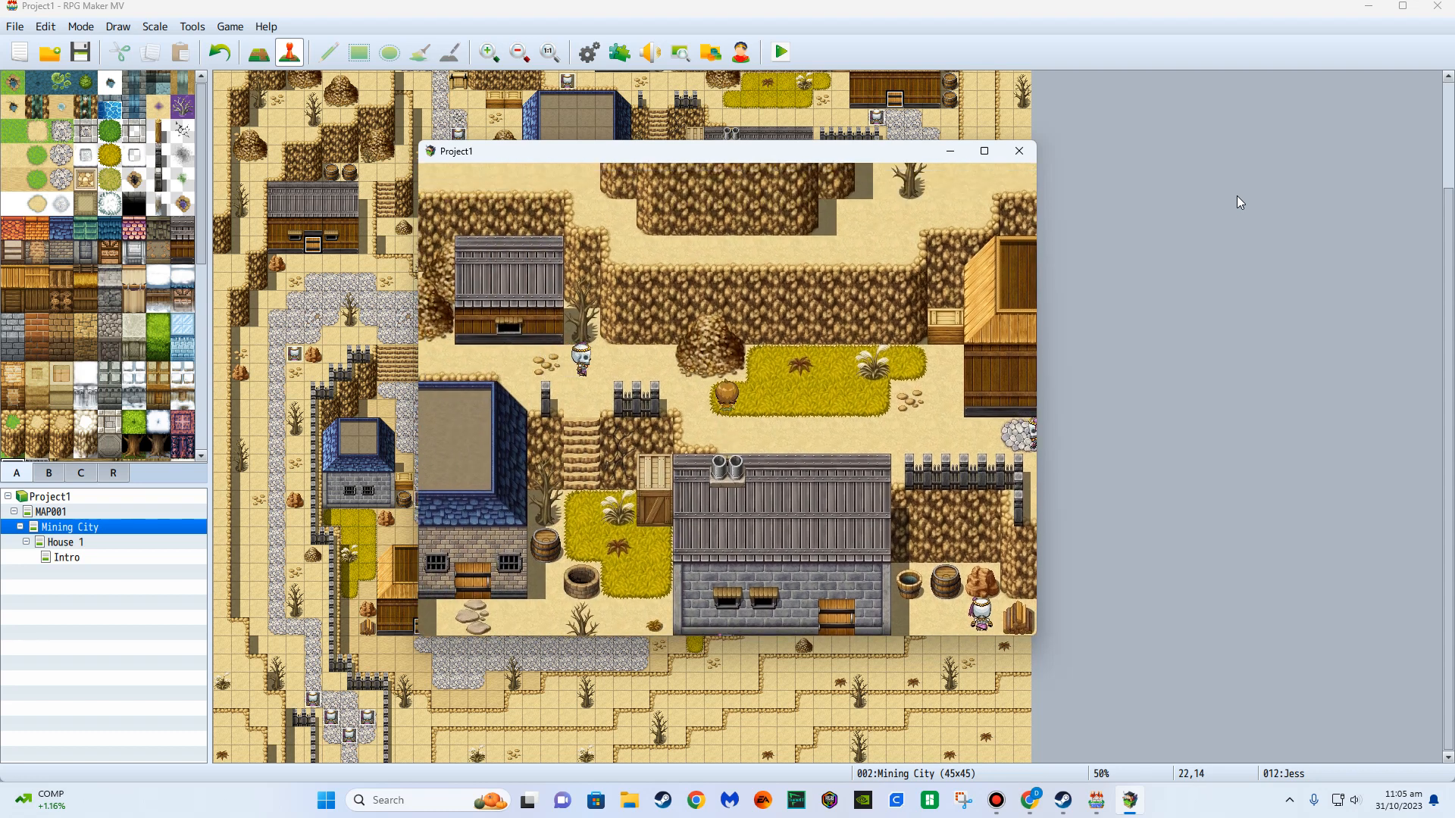
pyautogui.press('Right')
pyautogui.press('Up')
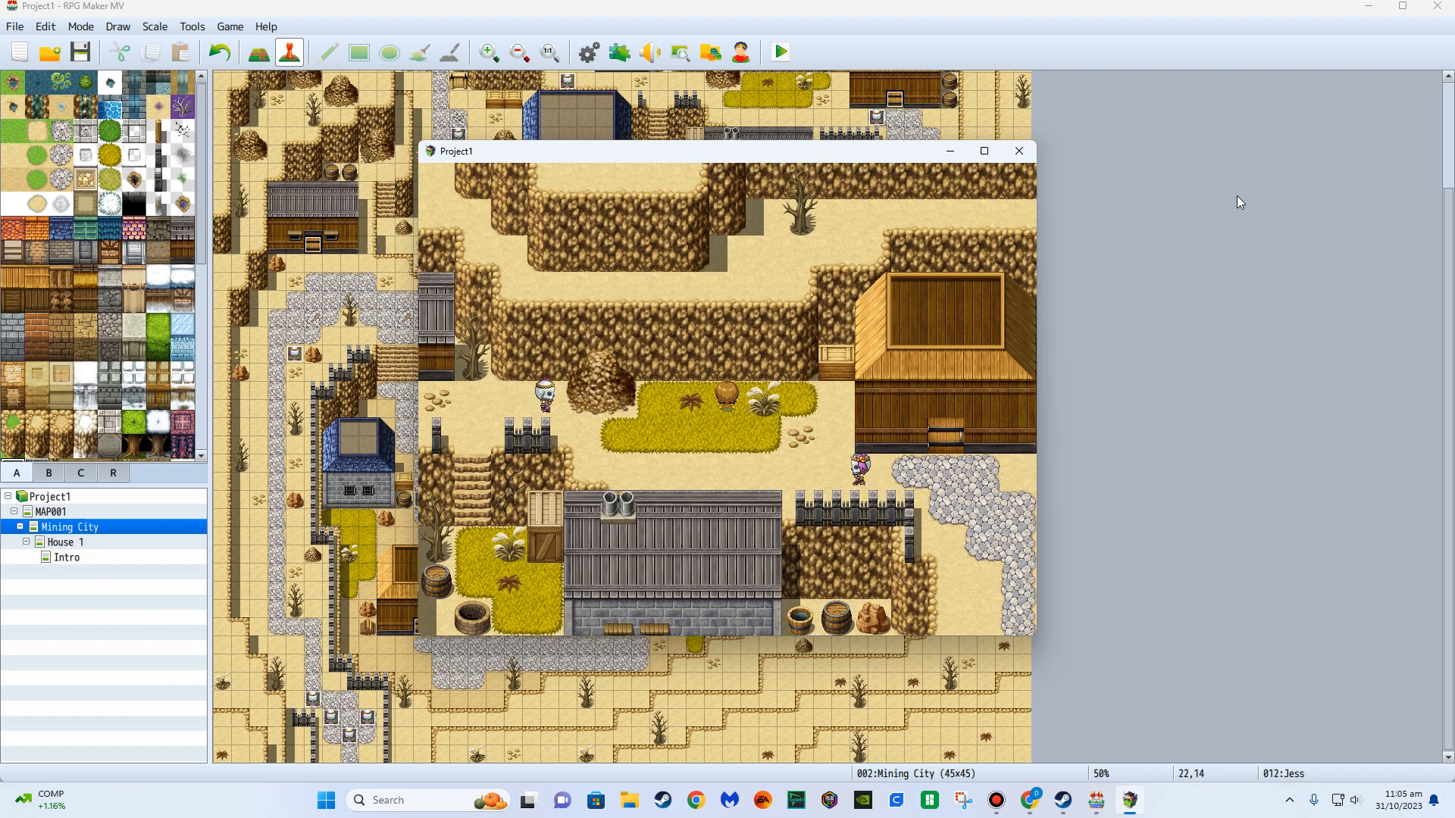
pyautogui.press('Down')
pyautogui.press('Left')
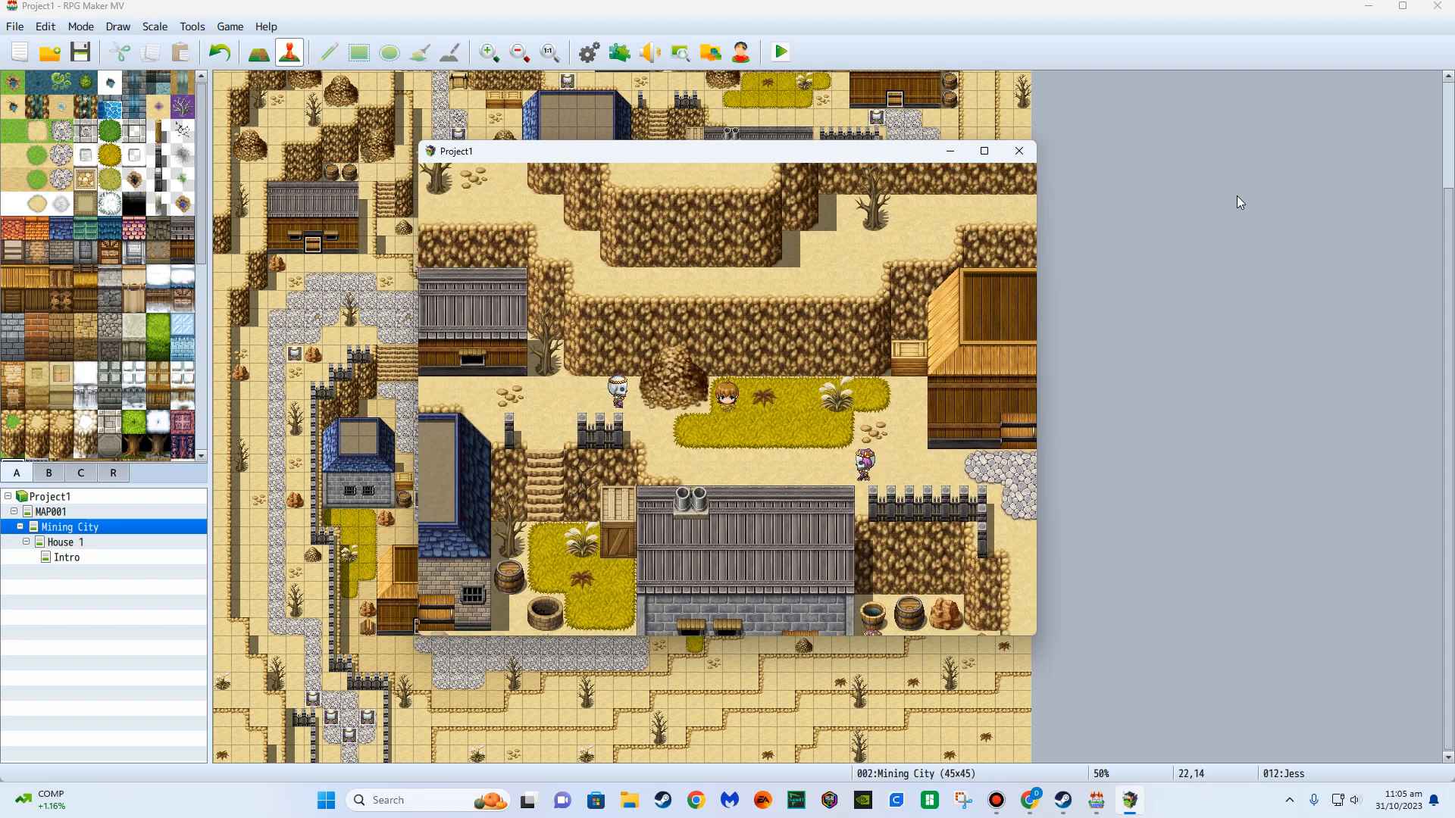
# Dodge back and forth around the grass patch until a skeleton catches the hero, and close the playtest.
pyautogui.press('Right')
pyautogui.press('Left')
pyautogui.press('Left')
pyautogui.press('Right')
pyautogui.press('Down')
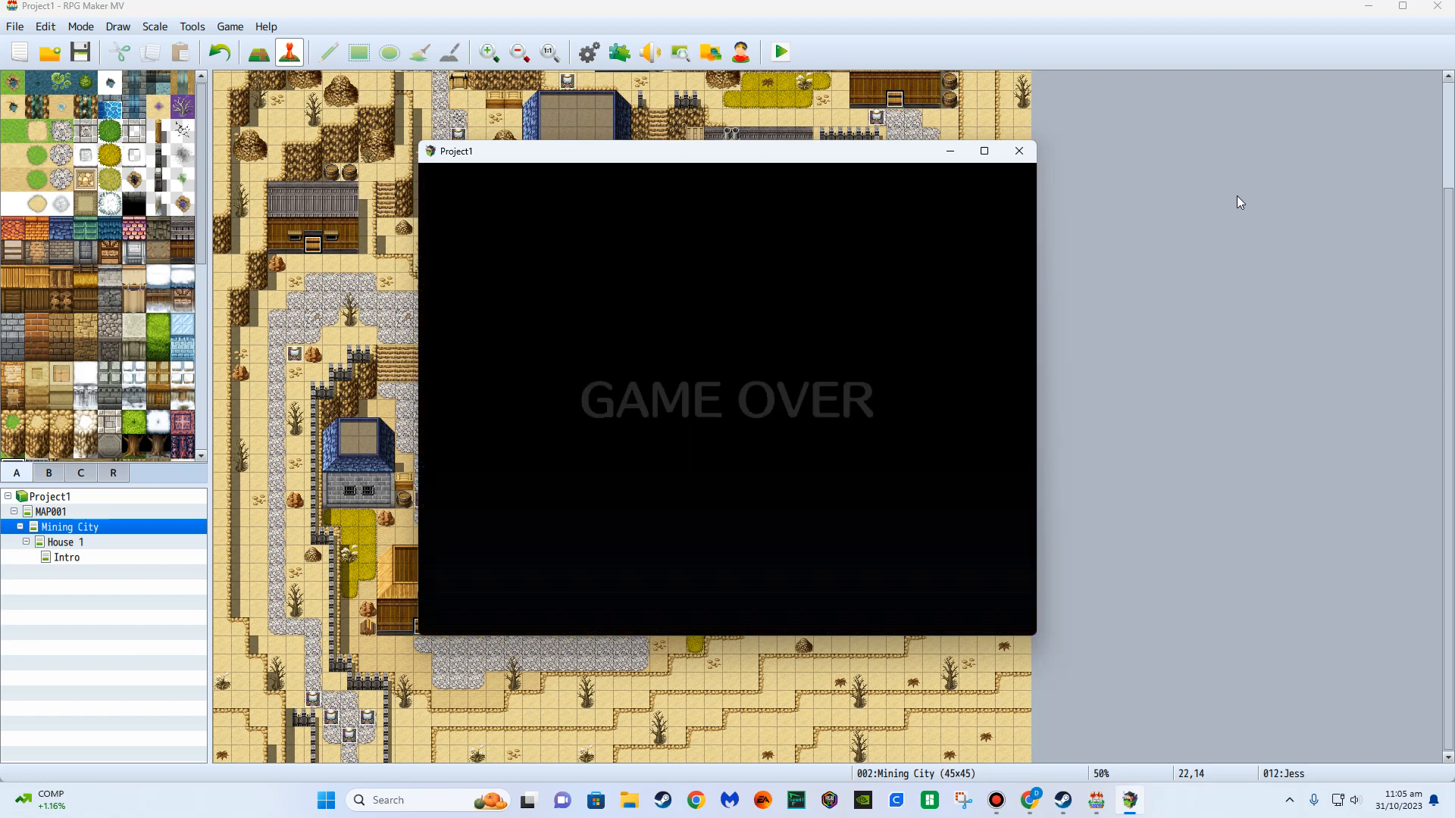
pyautogui.click(1014, 156)
# Switch Mining City to map editing mode, save the changes and launch a new playtest.
pyautogui.scroll(4, 818, 244)
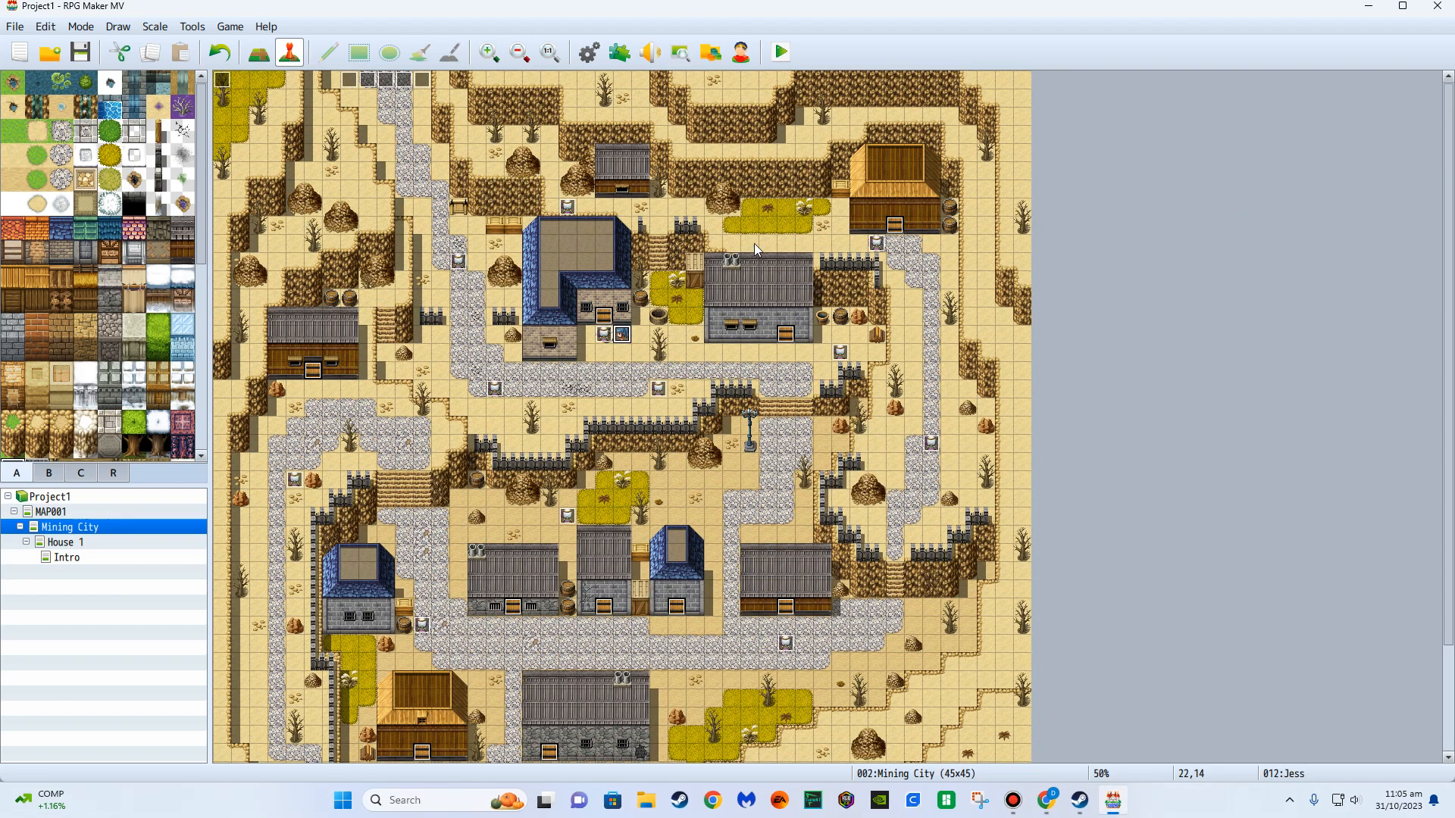
pyautogui.press('F5')
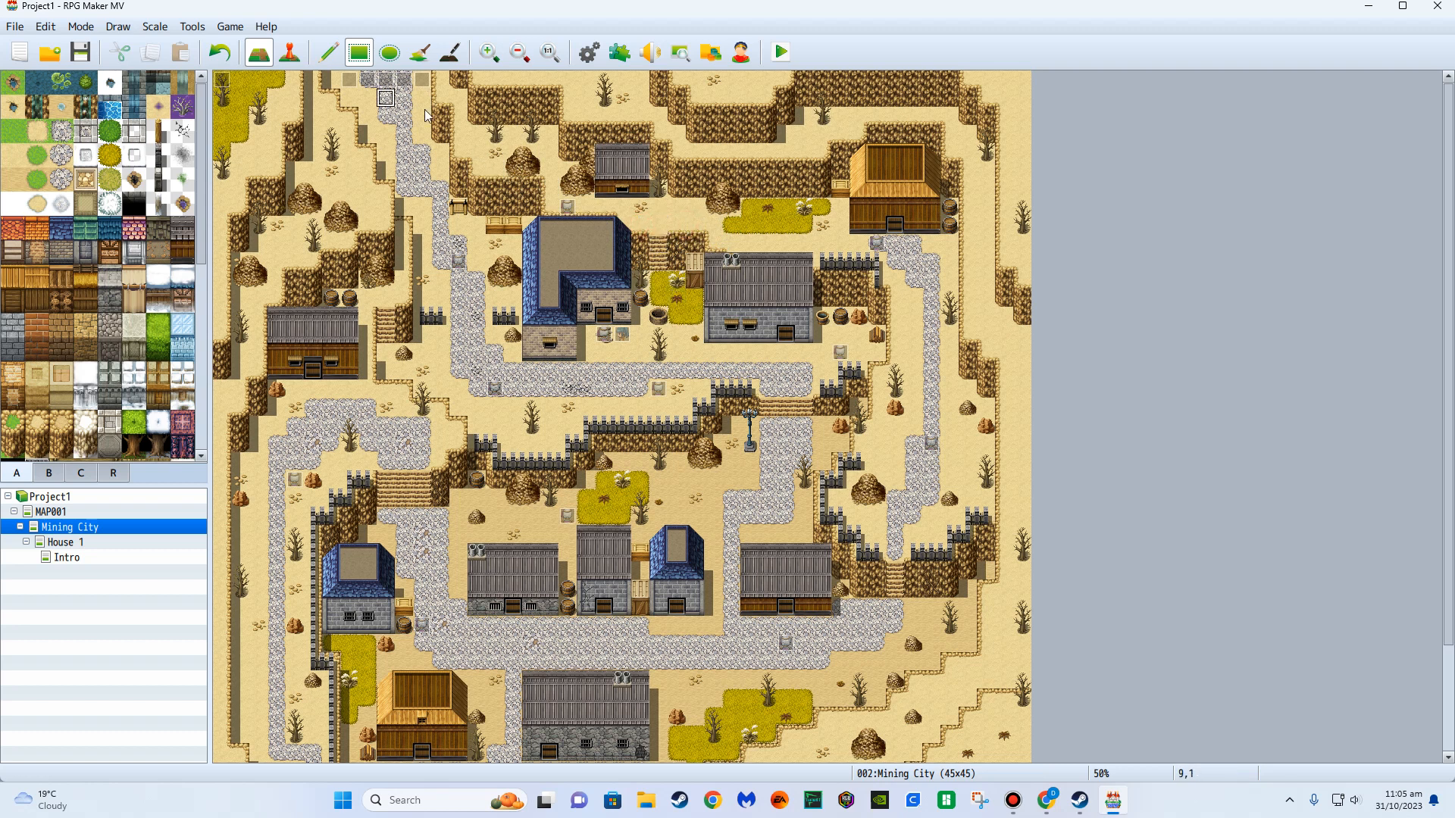
pyautogui.click(774, 57)
pyautogui.click(678, 418)
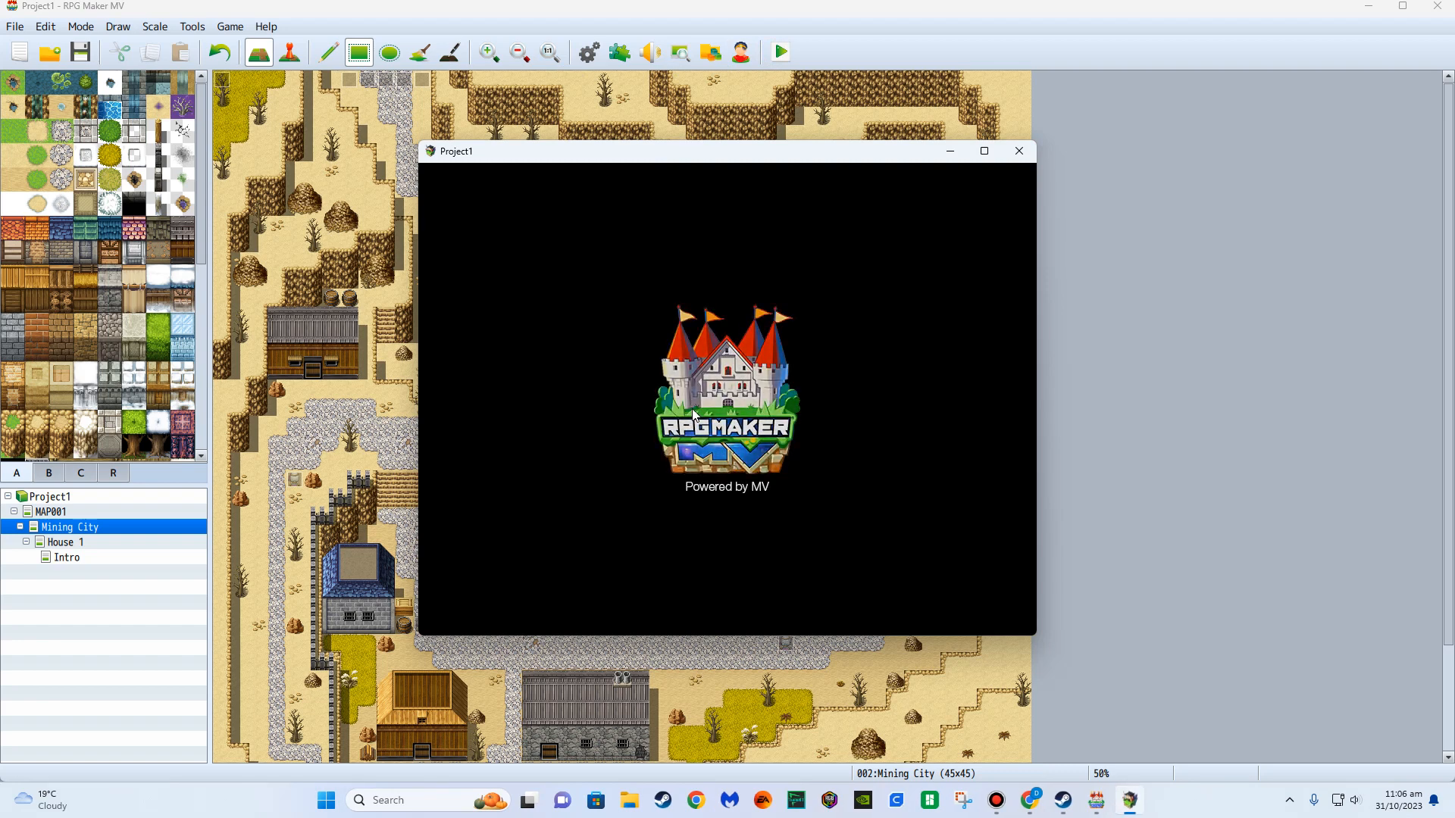
# Begin a new game, complete the hero's name entry and dismiss the opening dialogue in House 1.
pyautogui.press('Return')
pyautogui.press('Return')
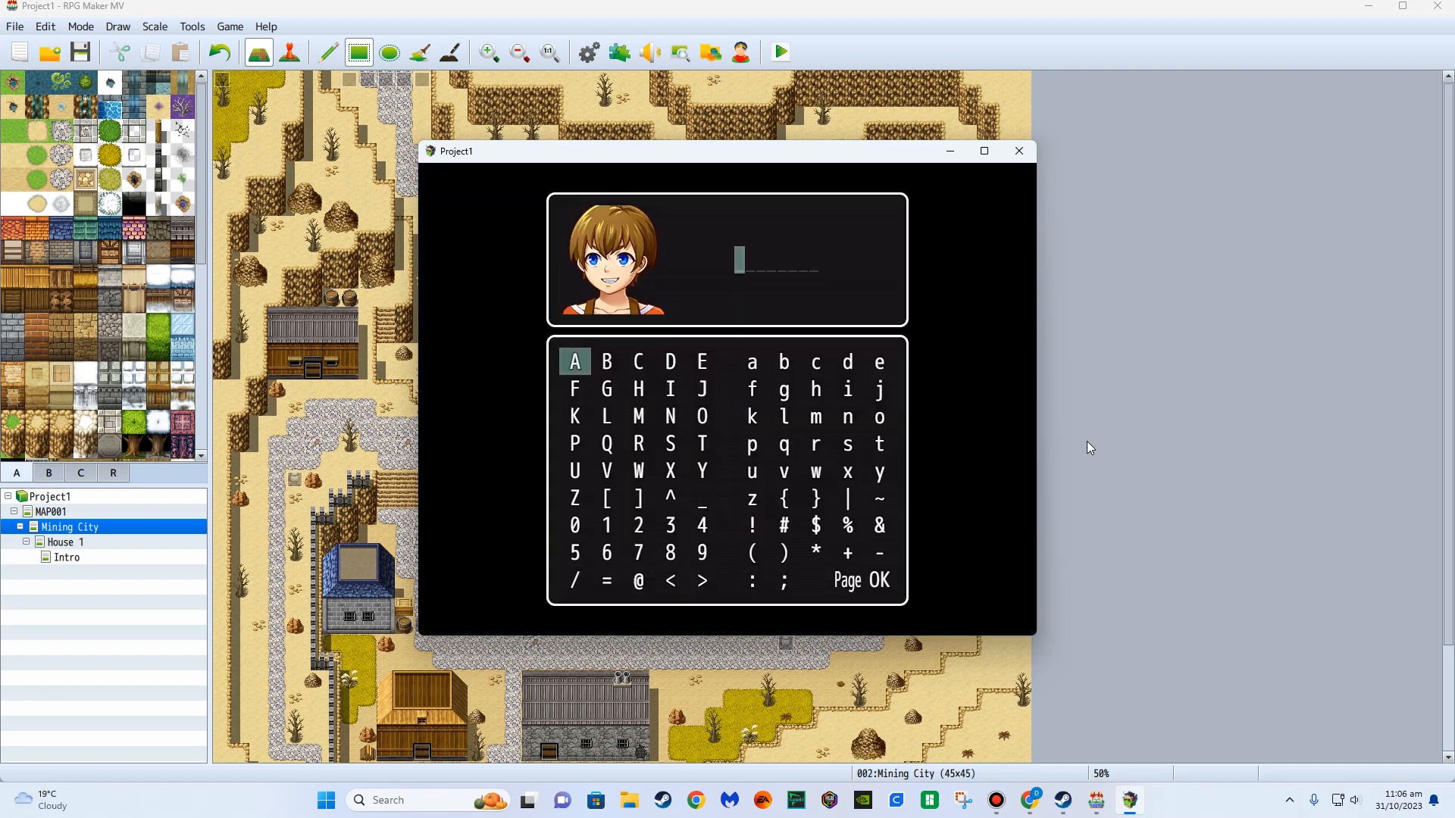
pyautogui.press('Up')
pyautogui.press('Left')
pyautogui.press('Return')
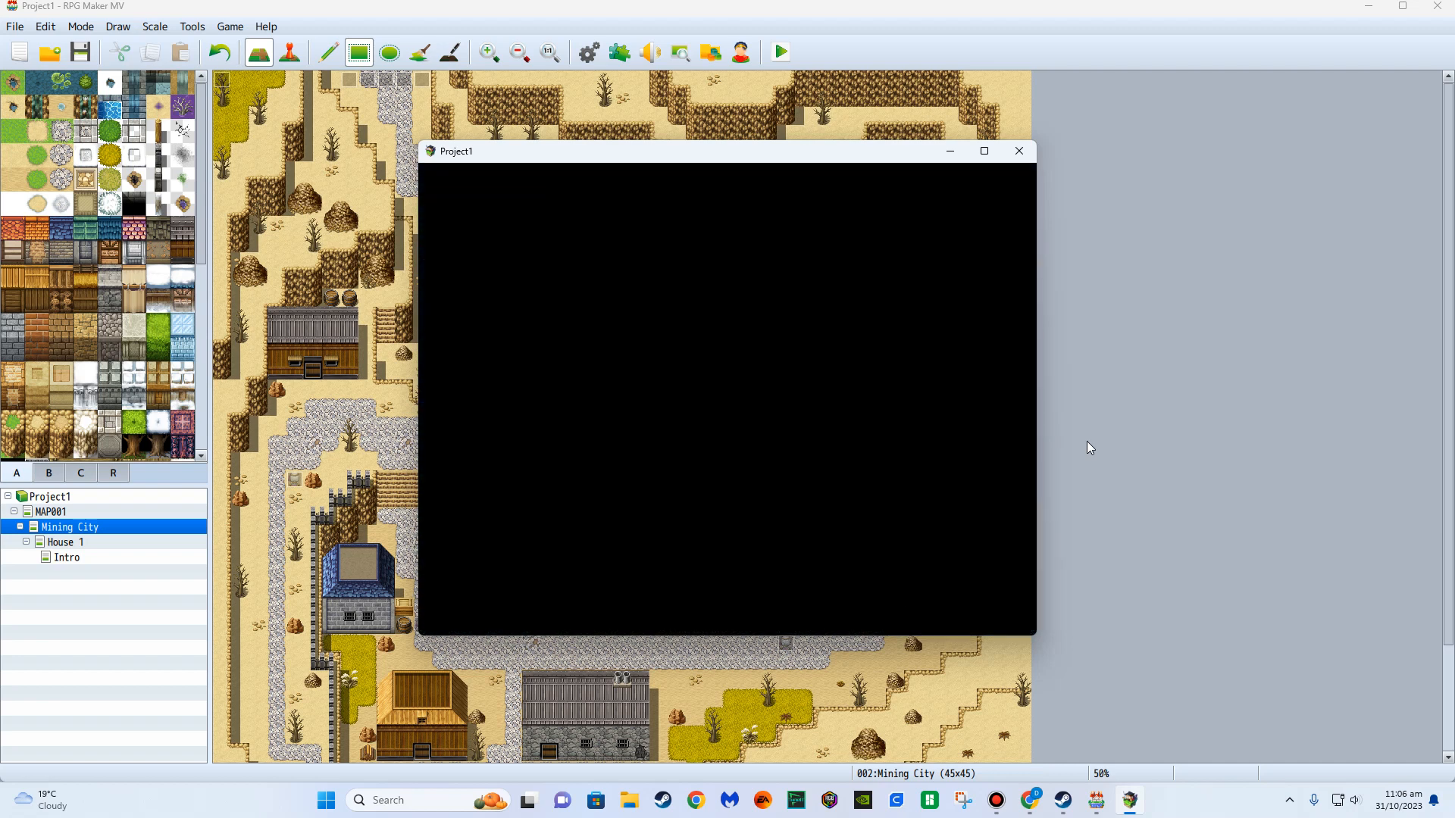
pyautogui.press('Return')
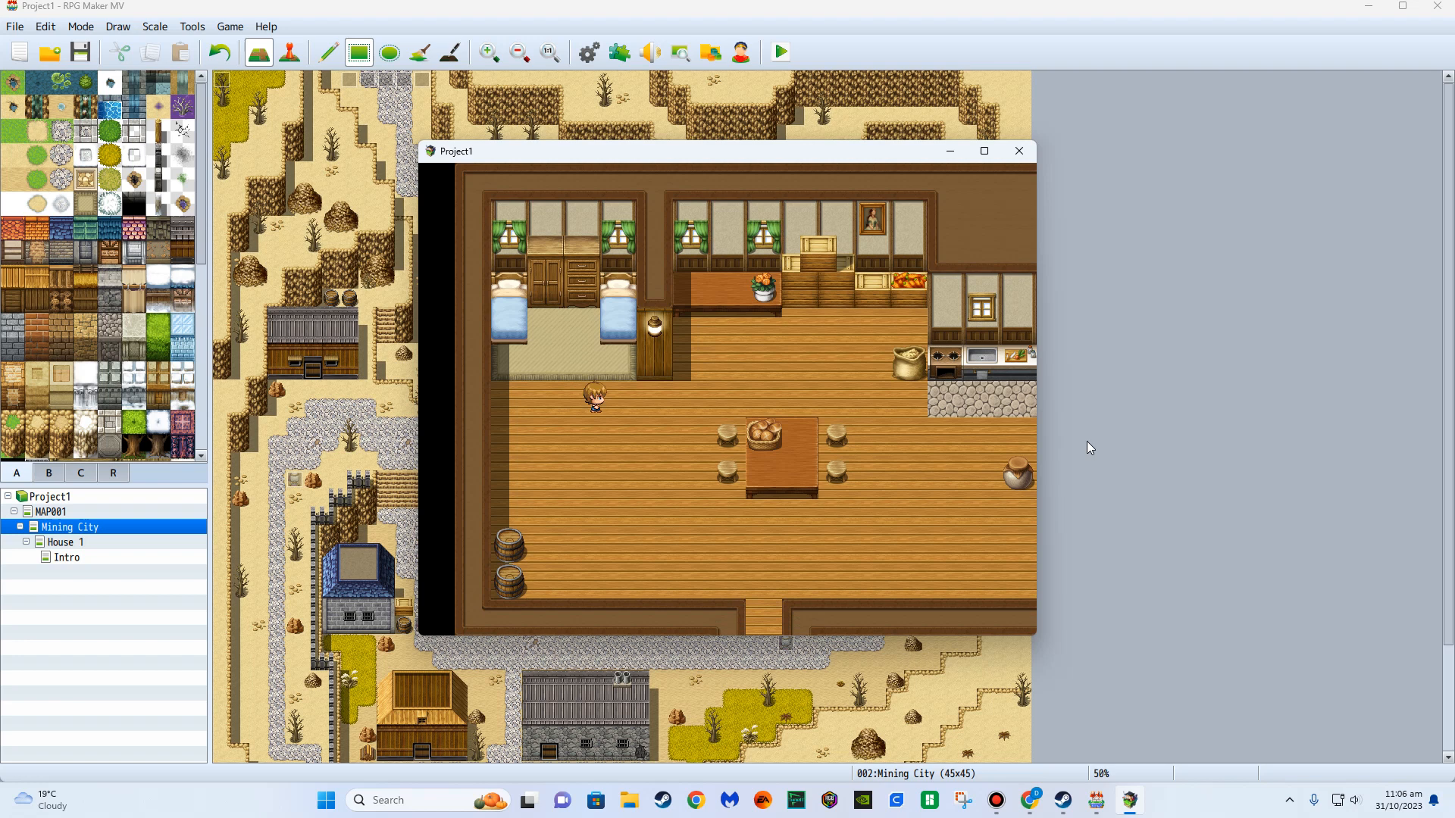
# Walk to the kitchen window, play through the Mining City cutscene and skeleton chase, and close the playtest.
pyautogui.press('Right')
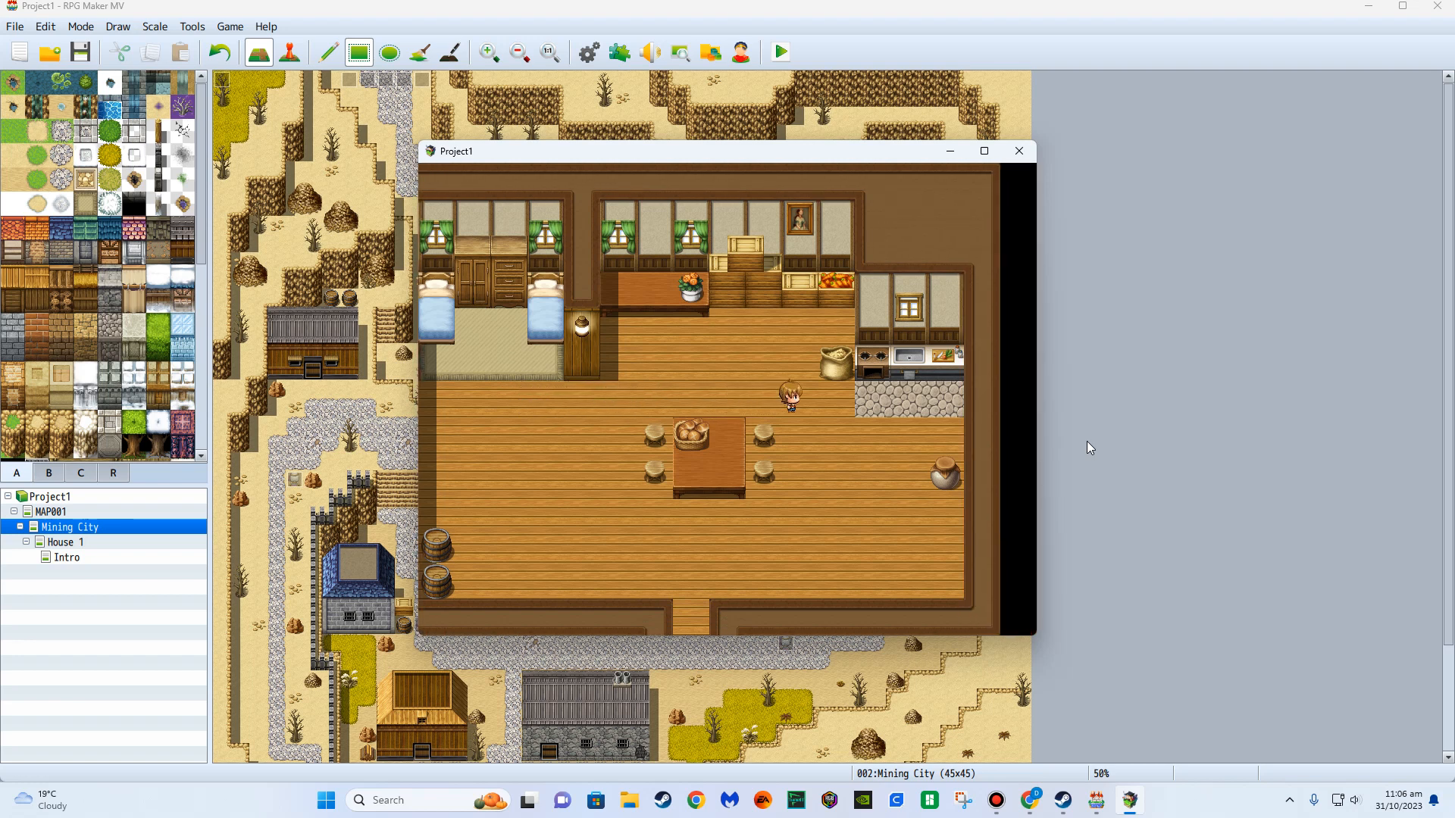
pyautogui.press('Right')
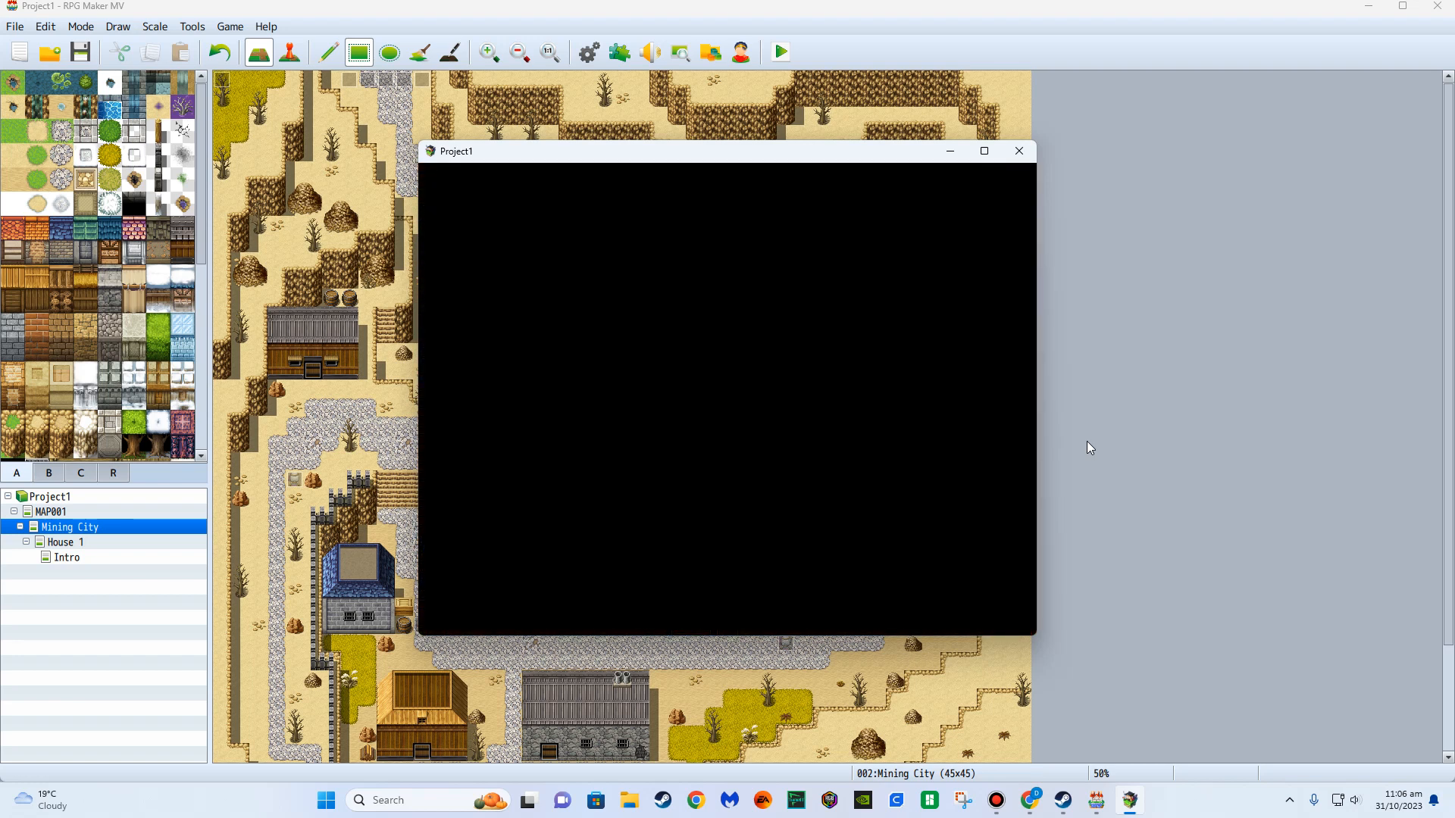
pyautogui.press('Right')
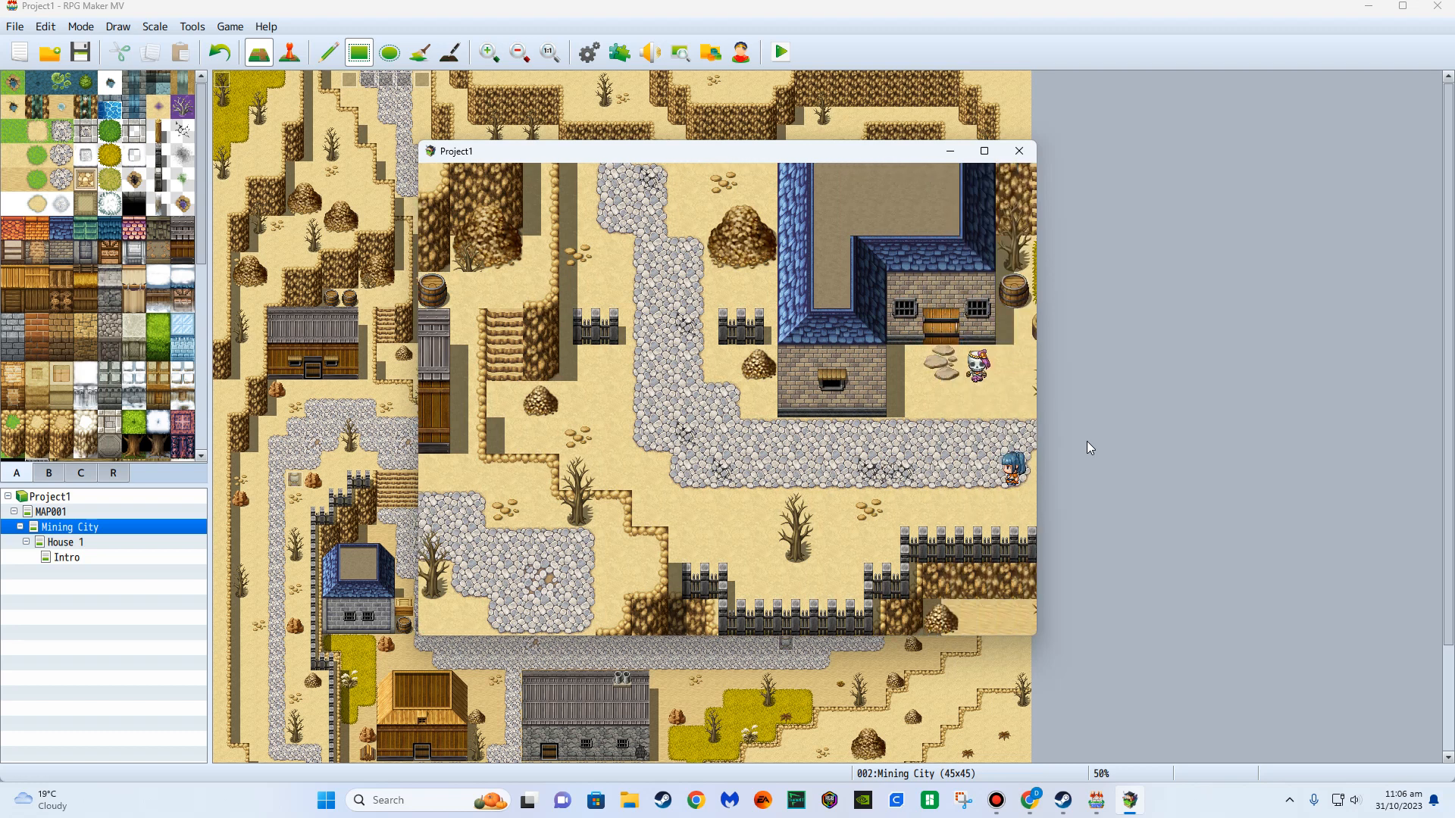
pyautogui.press('Left')
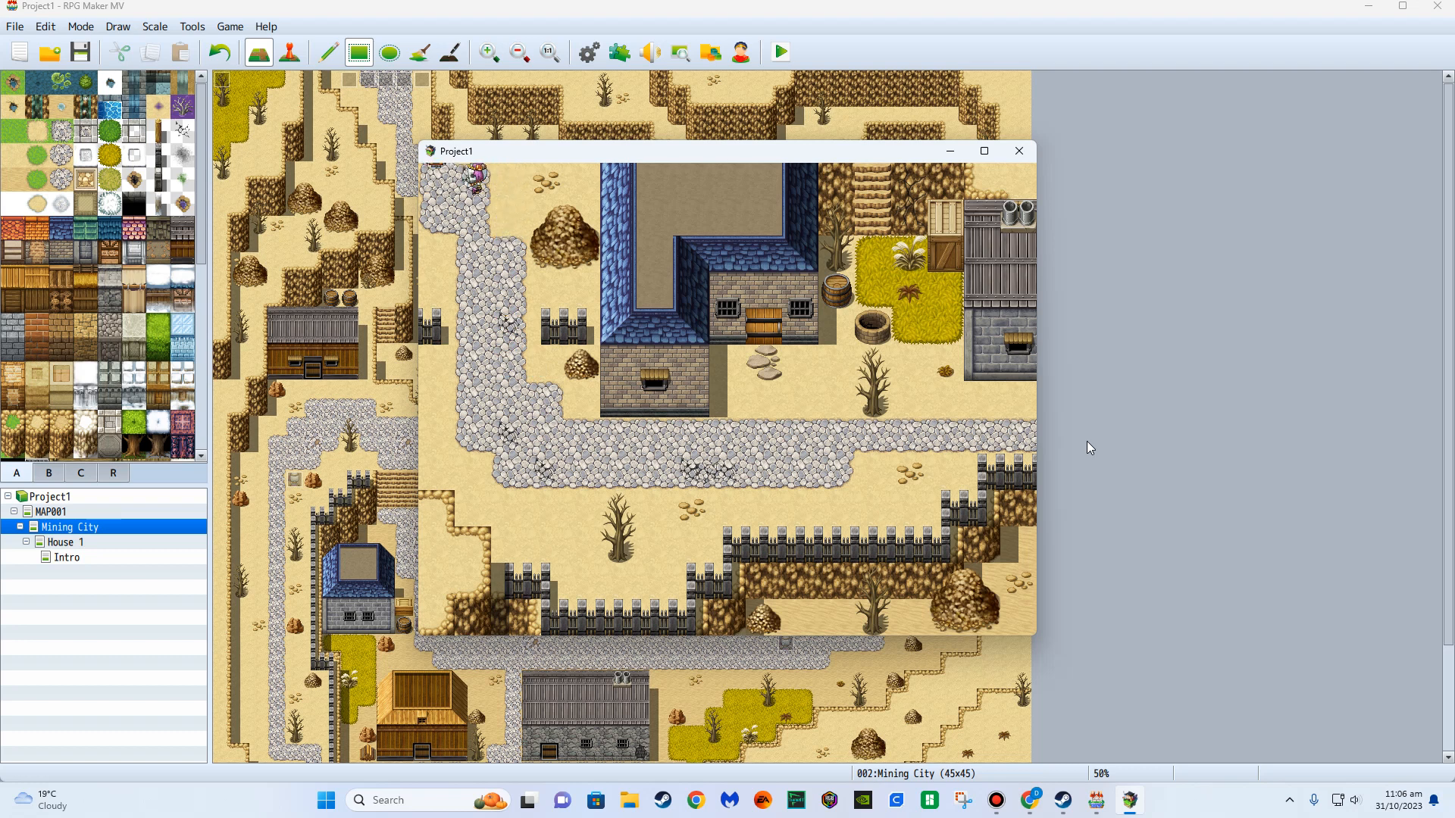
pyautogui.press('Return')
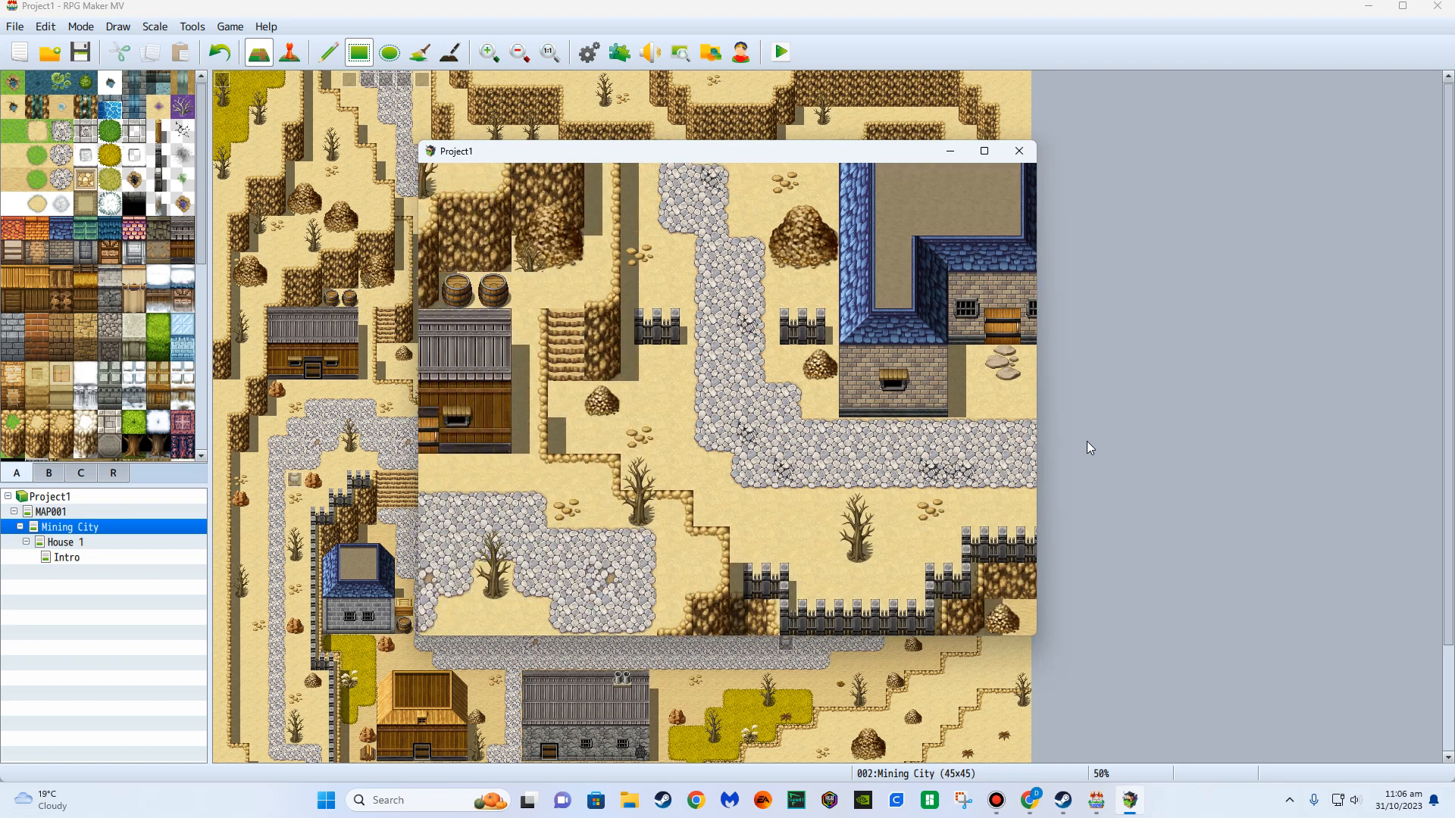
pyautogui.press('Return')
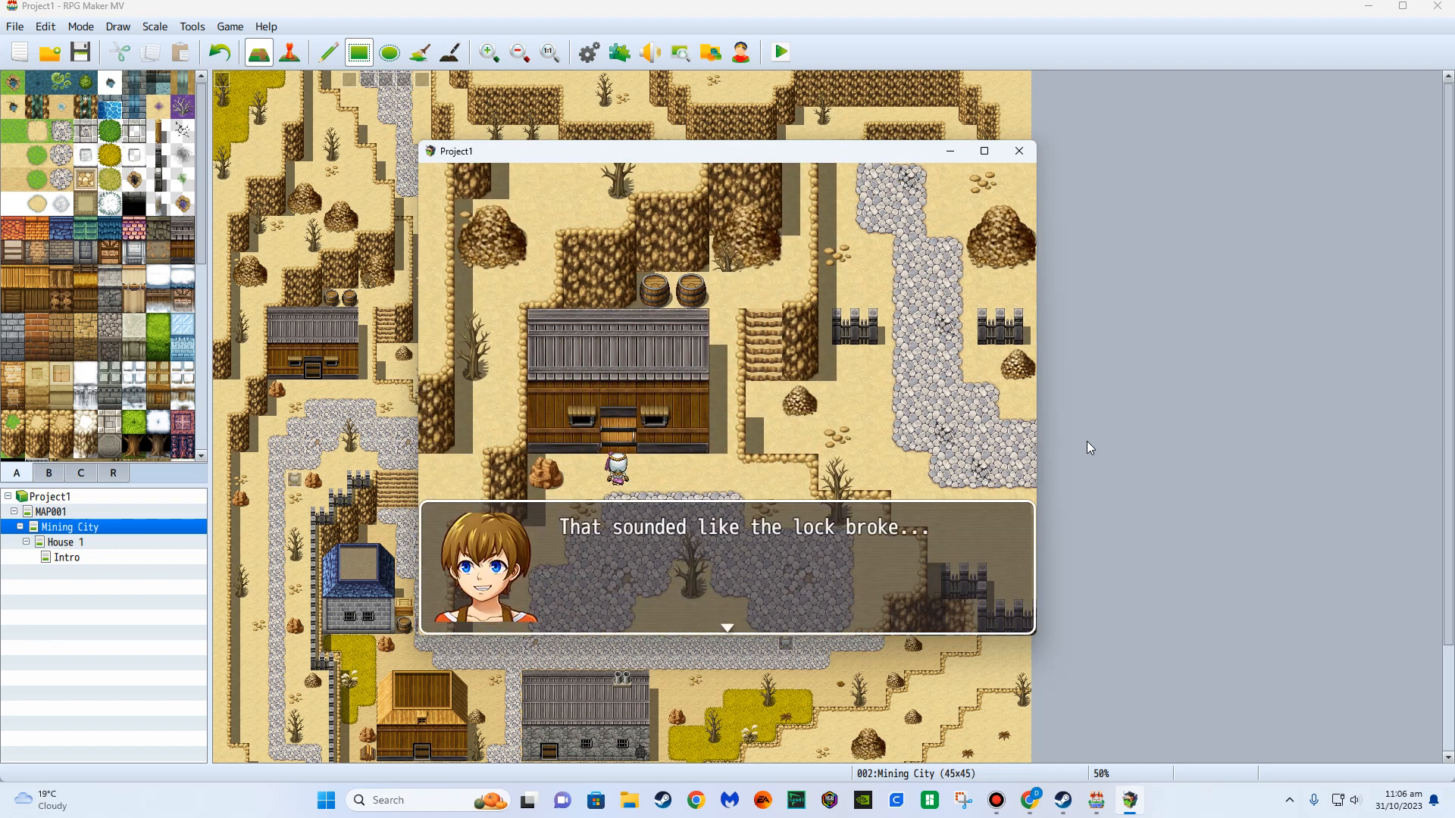
pyautogui.press('Return')
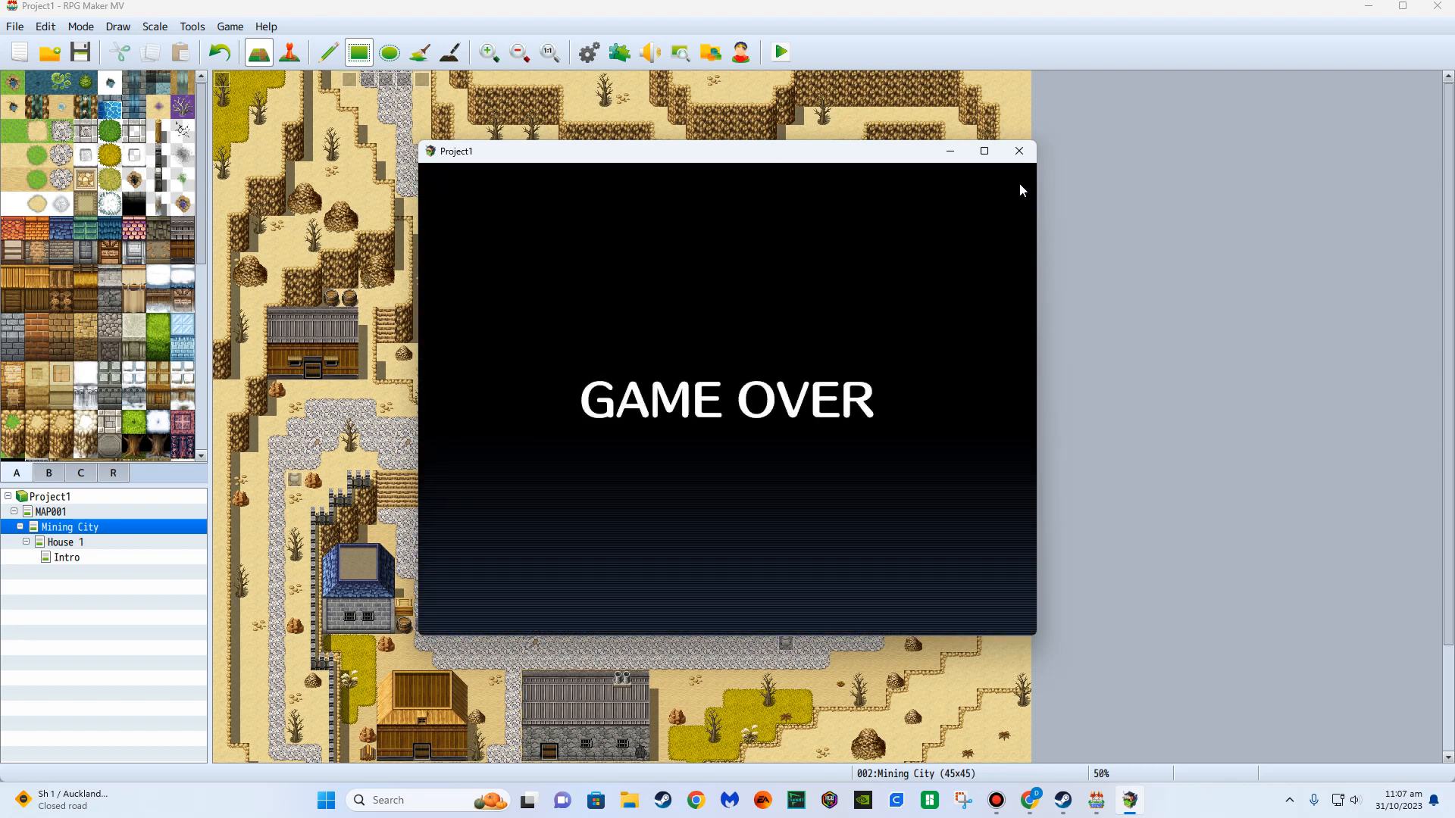
pyautogui.click(1006, 159)
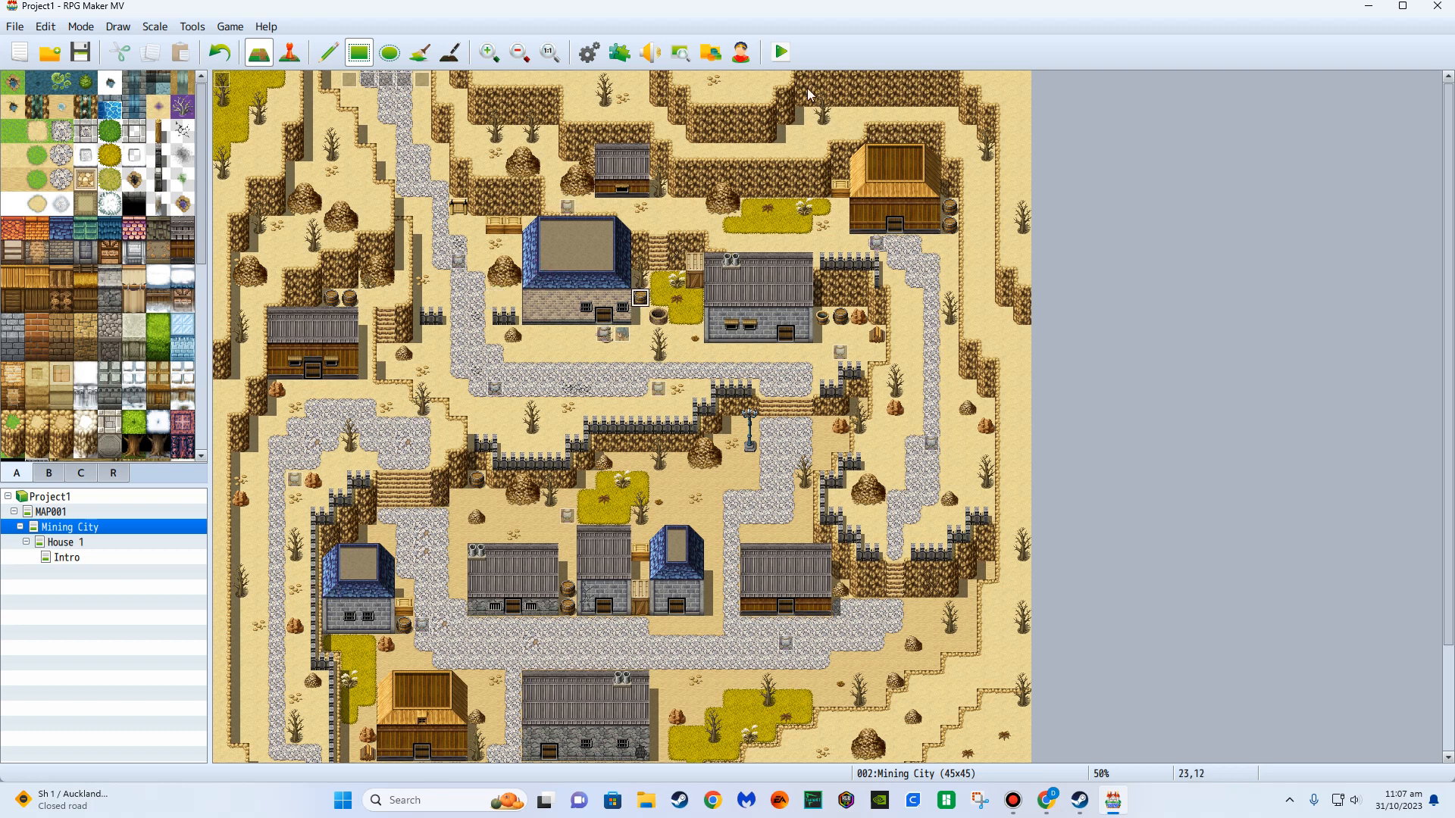
# Add a window to the western part of the large blue-roofed building's front wall and two rock piles in front of it.
pyautogui.click(551, 311)
pyautogui.click(577, 340)
pyautogui.click(567, 354)
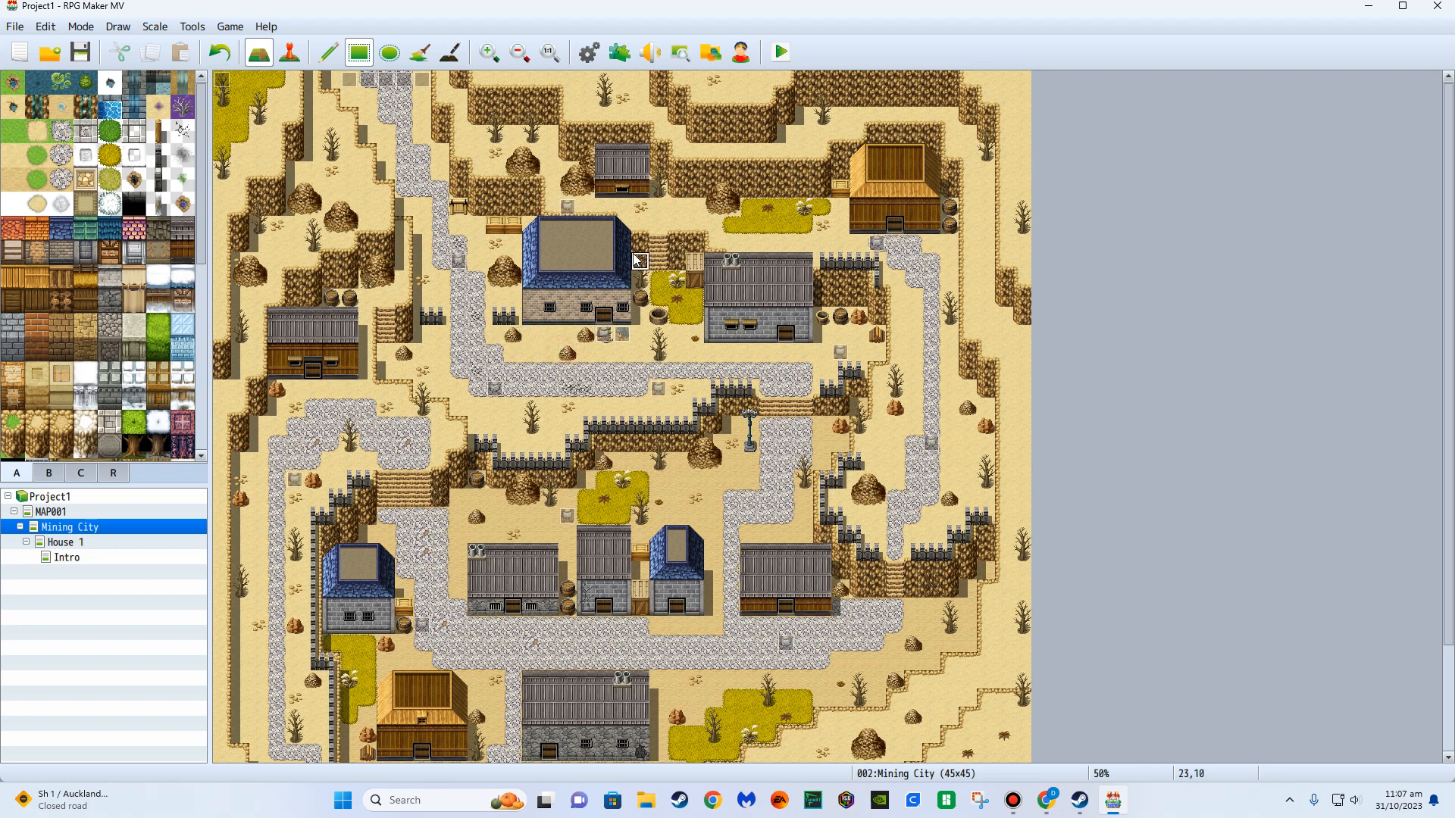
# Save the map changes and start another playtest, beginning a new game and naming the hero AAAA.
pyautogui.click(775, 55)
pyautogui.click(672, 419)
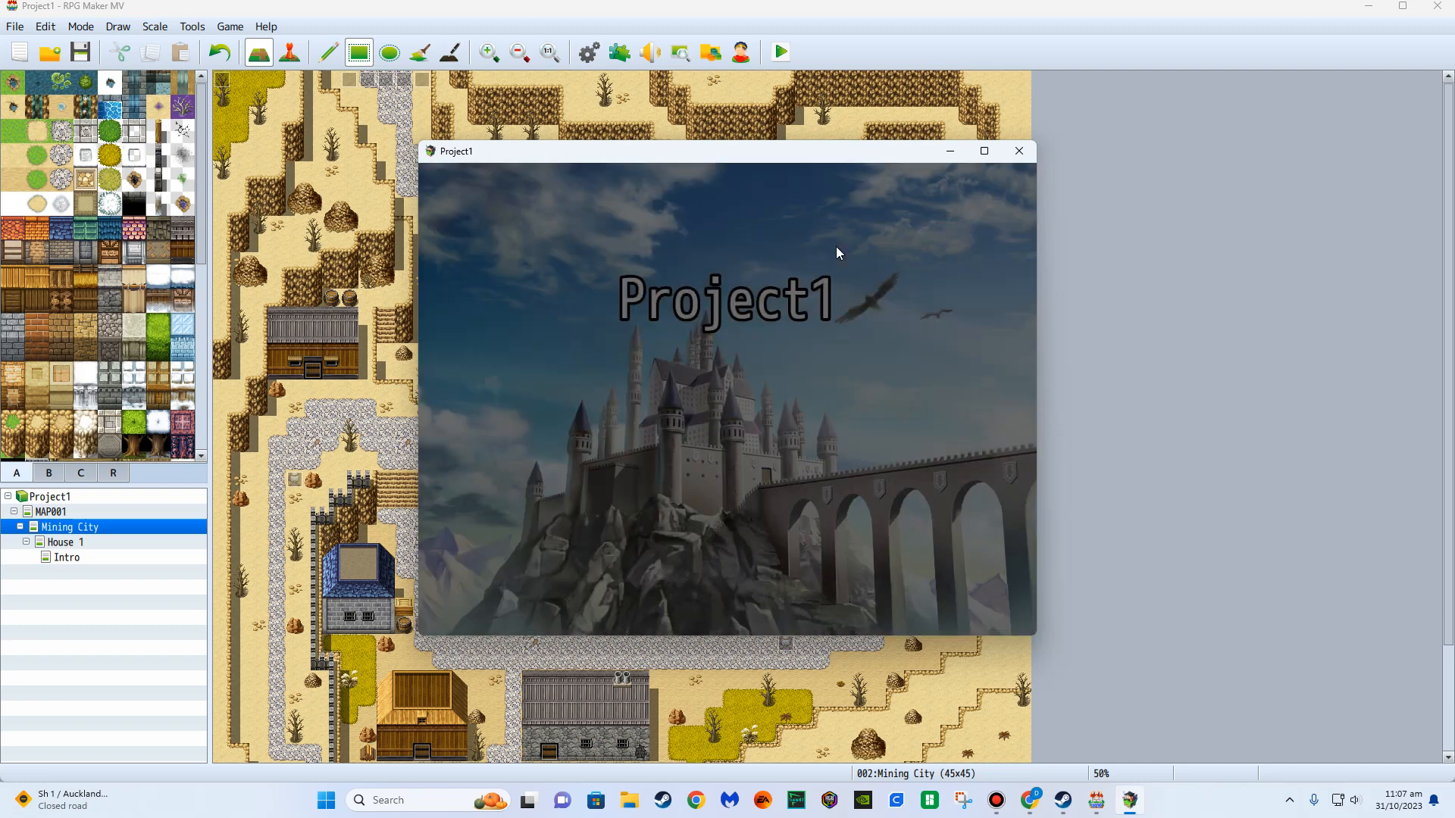
pyautogui.press('Return')
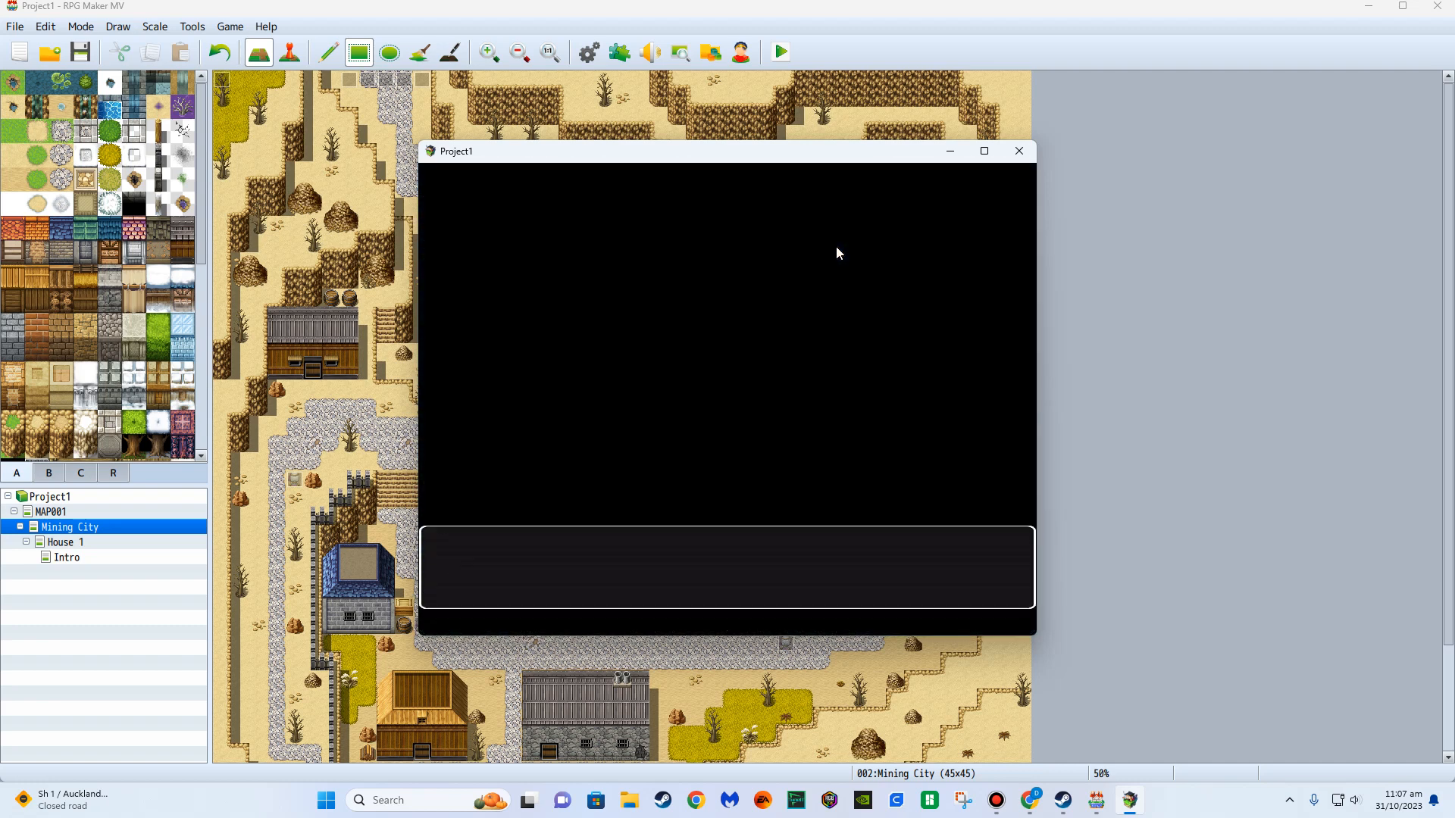
pyautogui.press('Return')
pyautogui.press('Return')
pyautogui.press('Return')
pyautogui.press('Return')
pyautogui.press('Up')
pyautogui.press('Left')
pyautogui.press('Return')
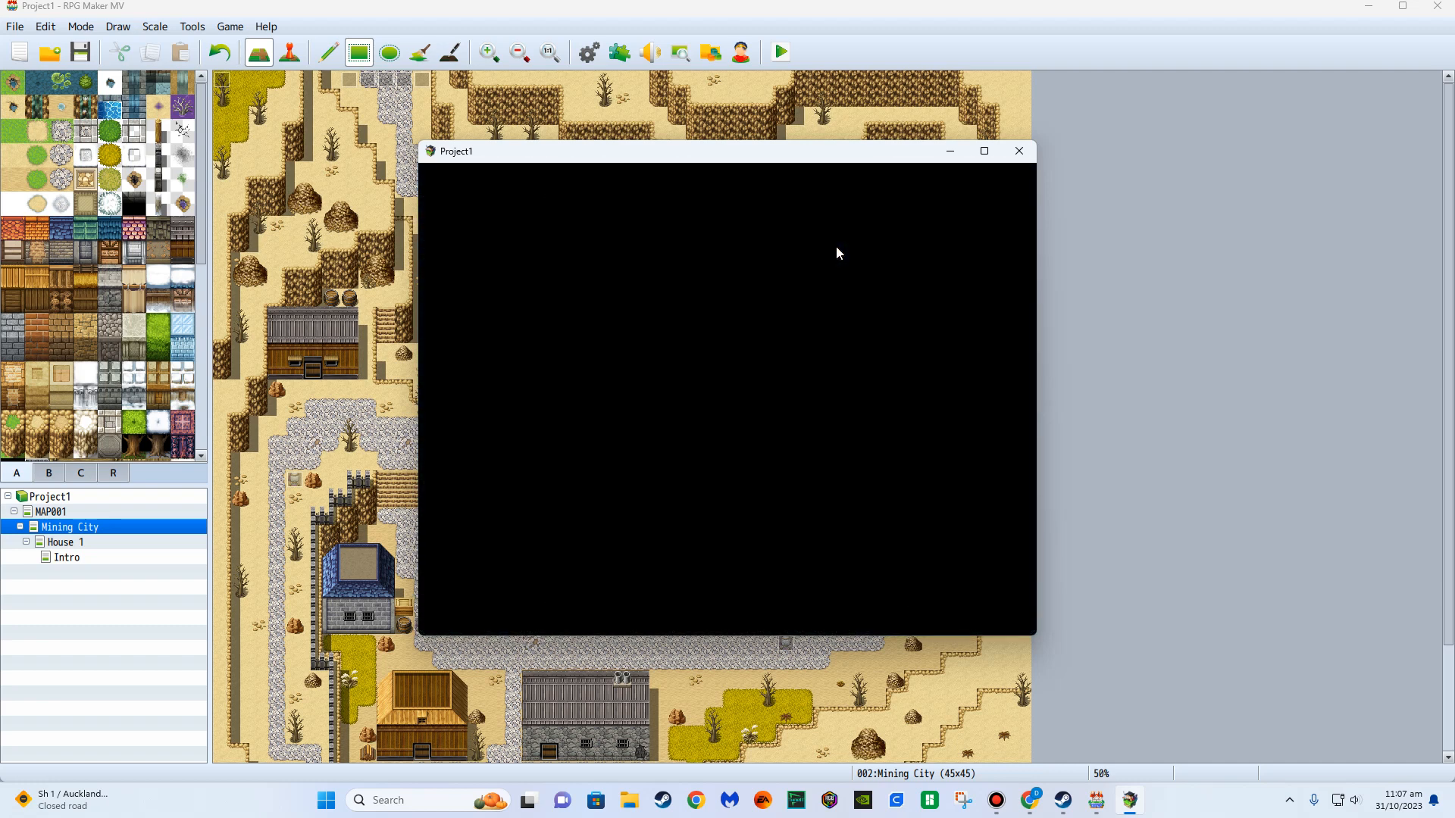
# Play through the kitchen window cutscene with the redrawn building, and open and close the in-game menu in House 1.
pyautogui.press('Return')
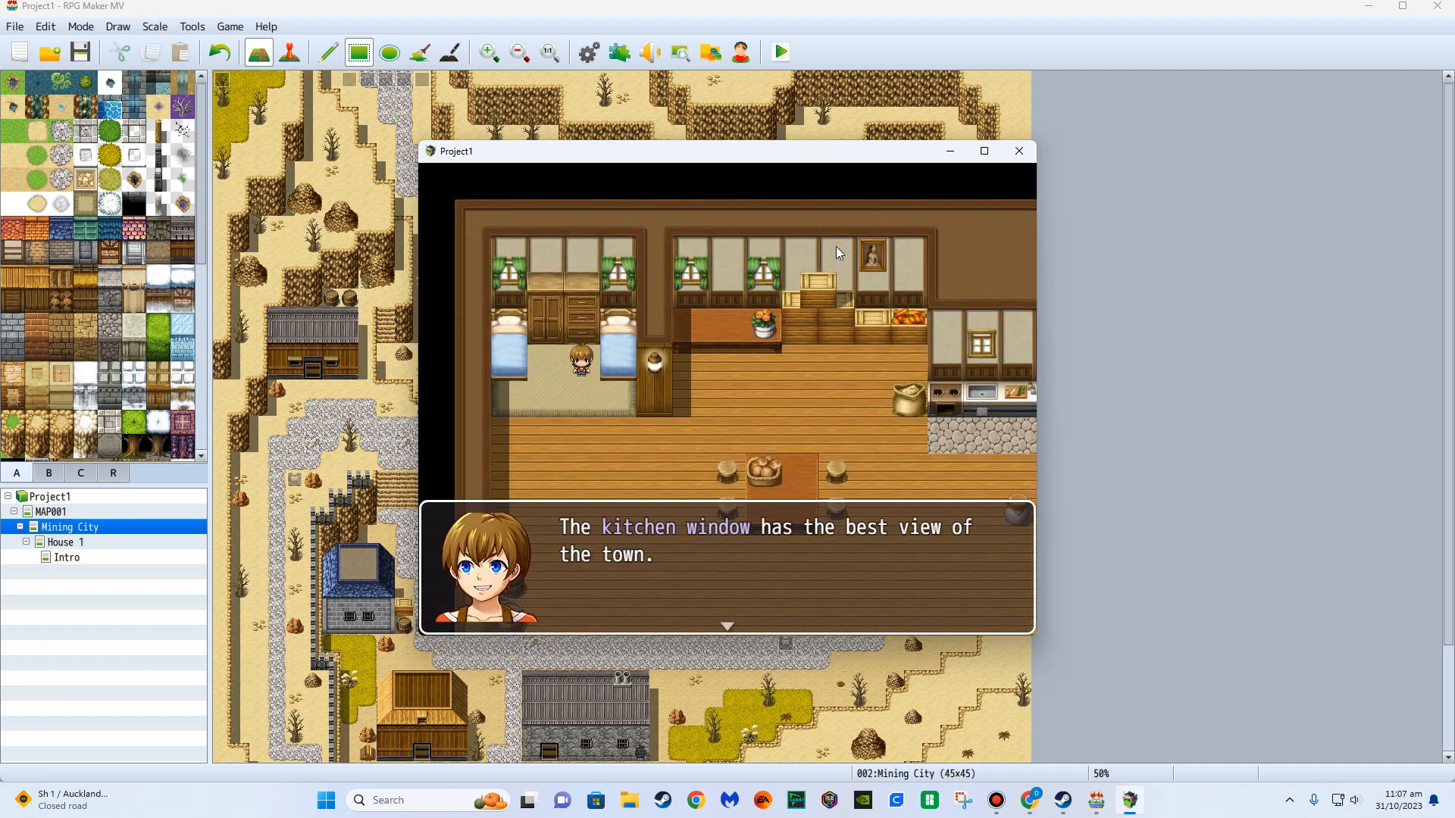
pyautogui.press('Return')
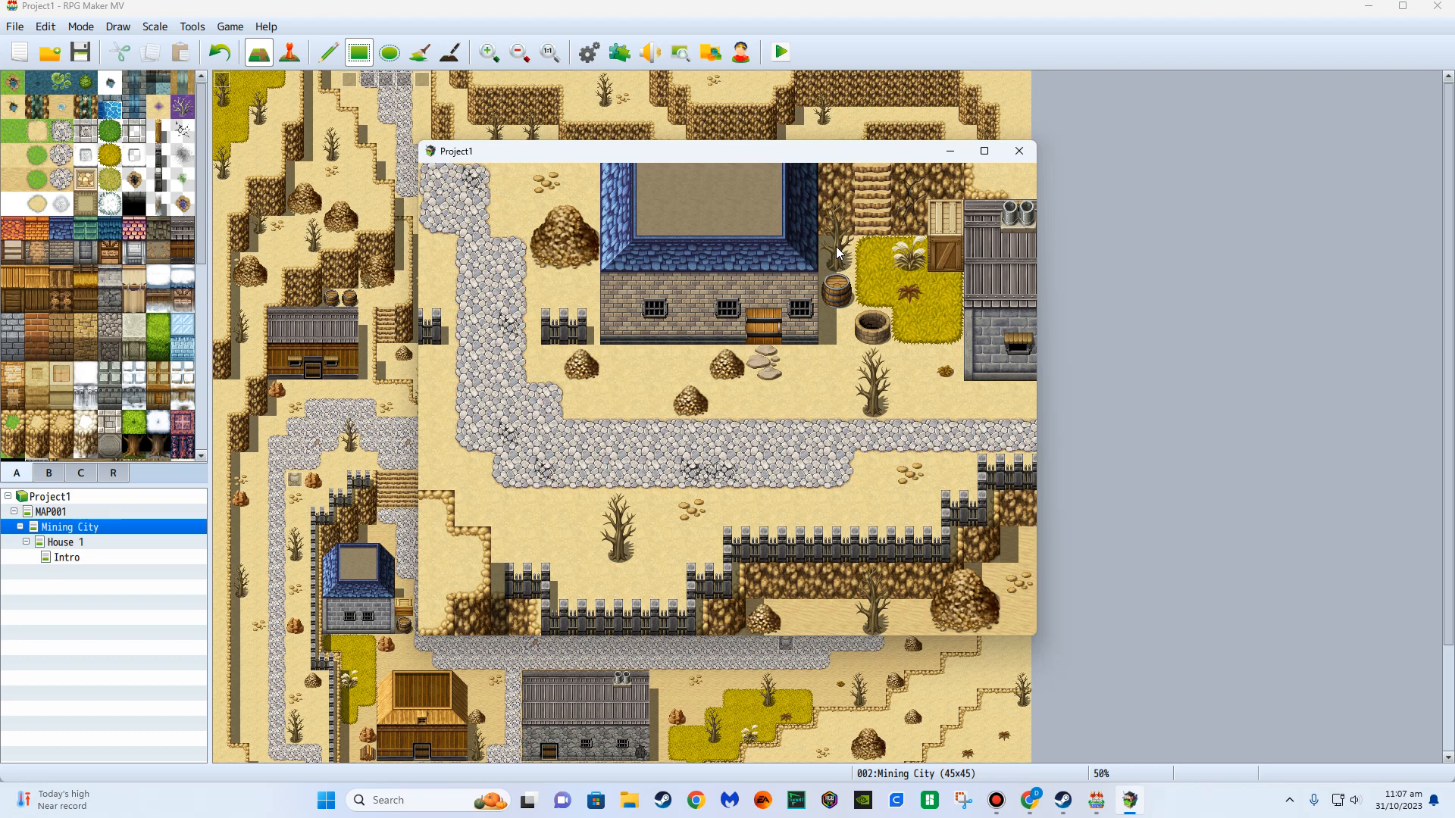
pyautogui.press('Return')
pyautogui.press('Return')
pyautogui.press('Right')
pyautogui.press('Escape')
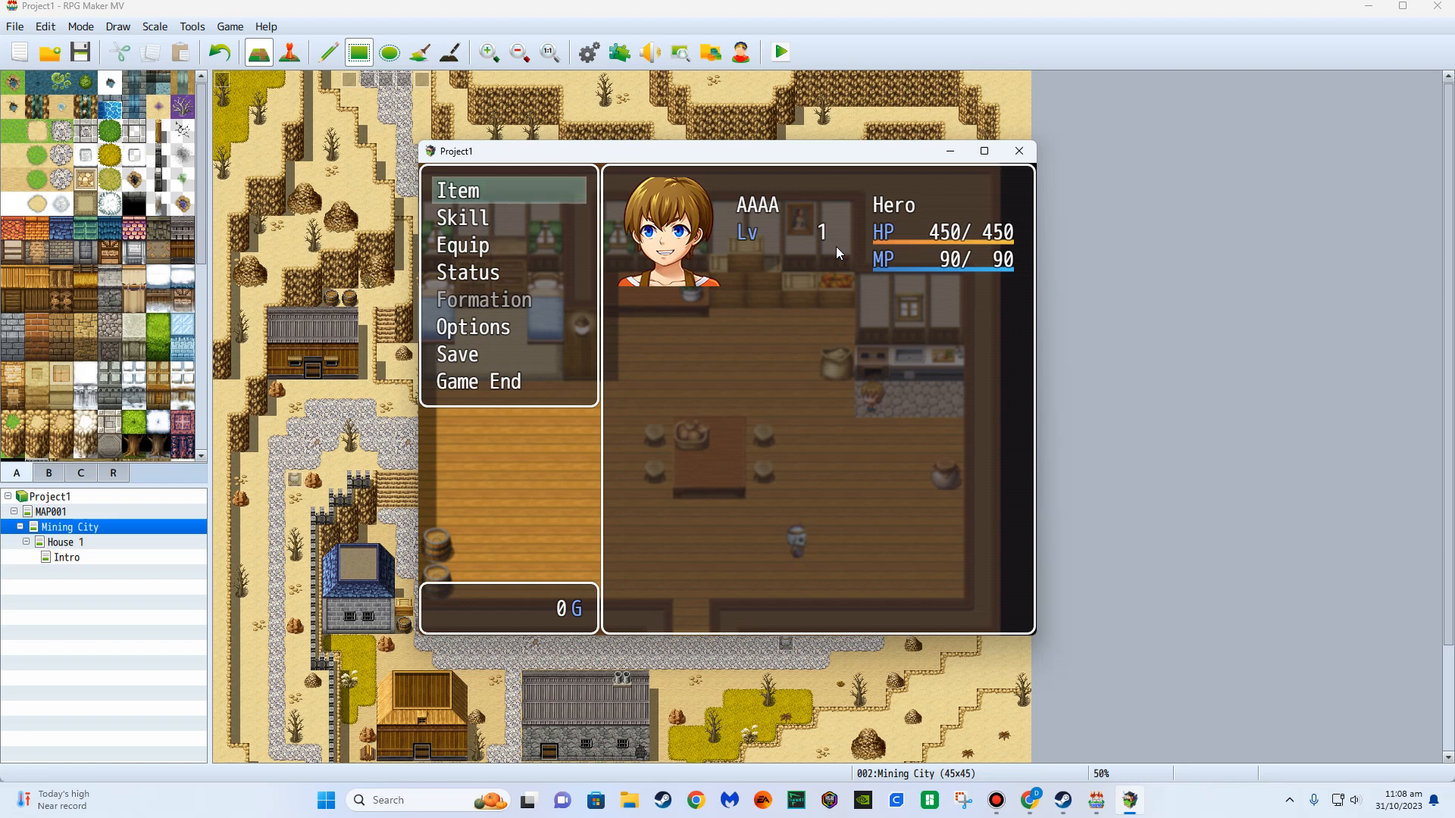
pyautogui.press('Escape')
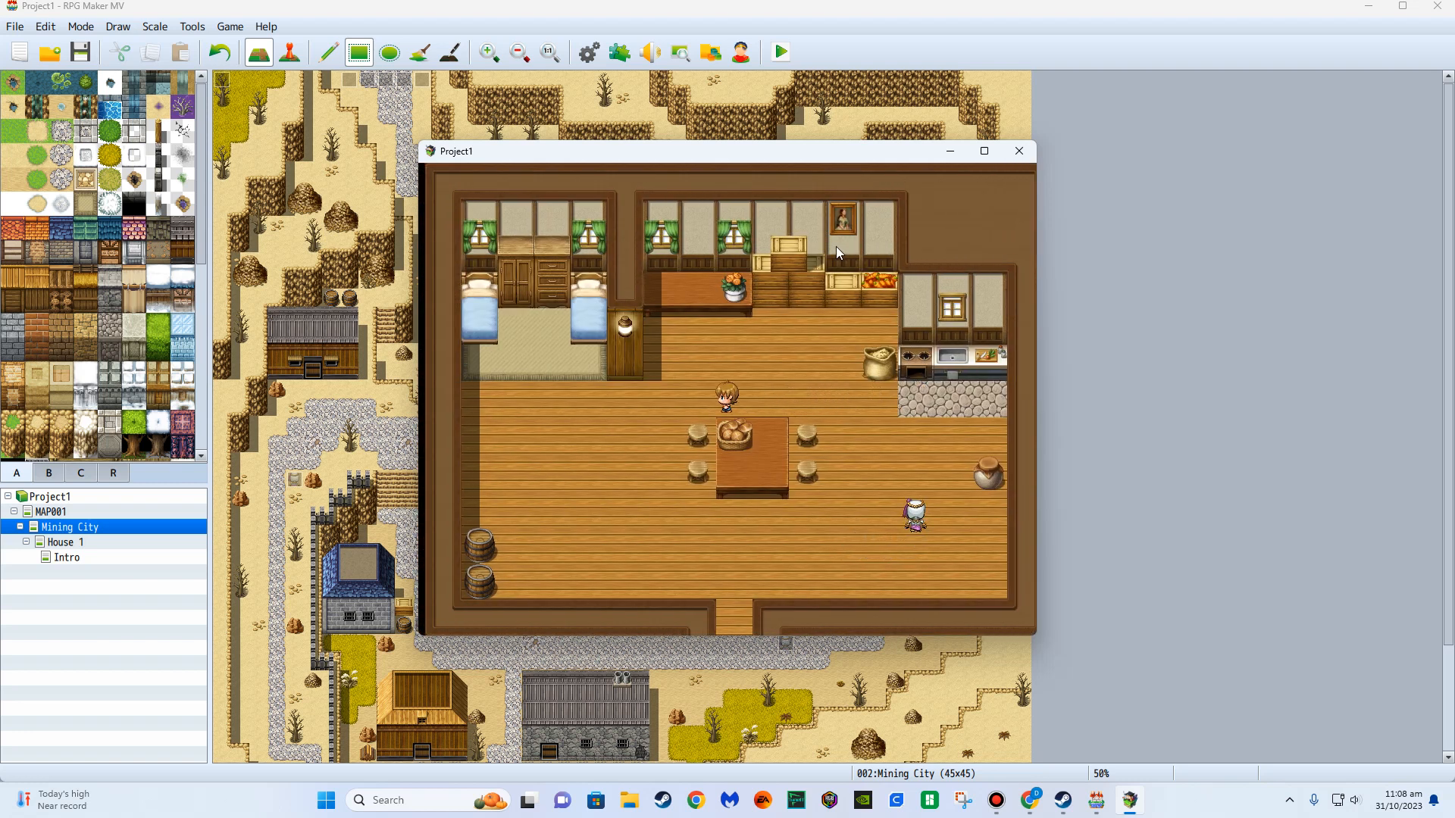
# Leave House 1 and lead the hero down the cliff stairs and east along the main street, past the skeletons.
pyautogui.press('Down')
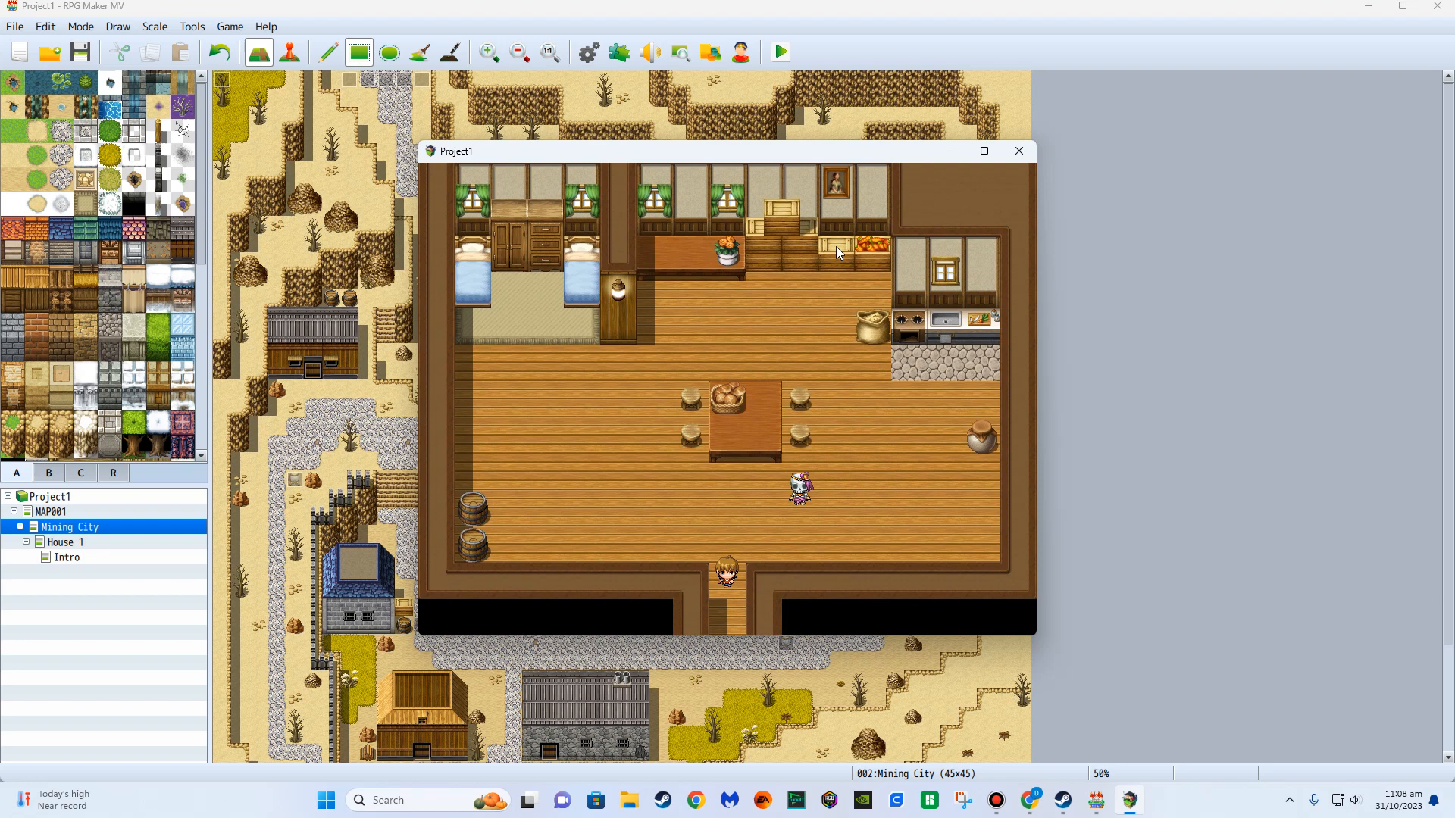
pyautogui.press('Down')
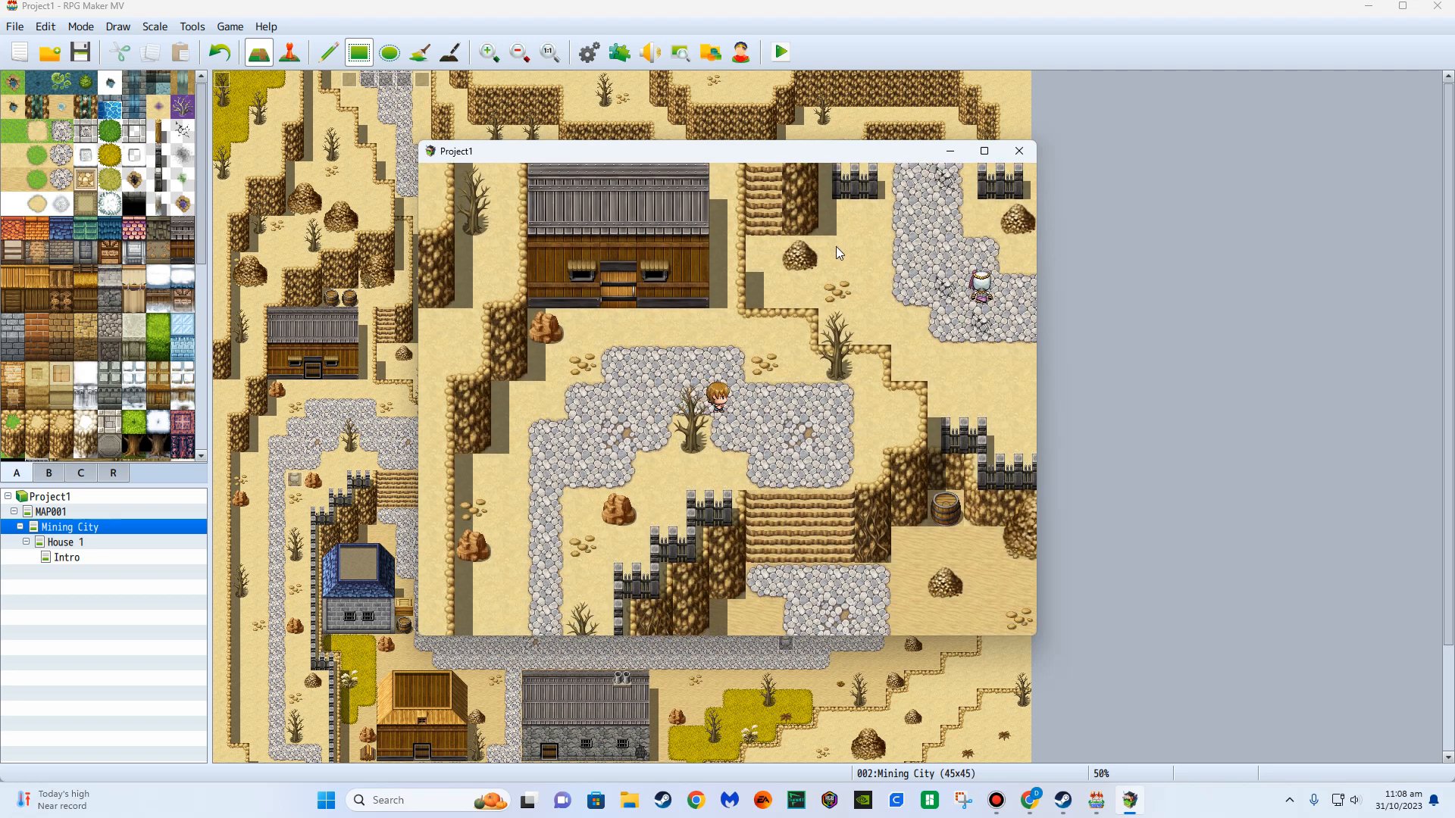
pyautogui.press('Right')
pyautogui.press('Down')
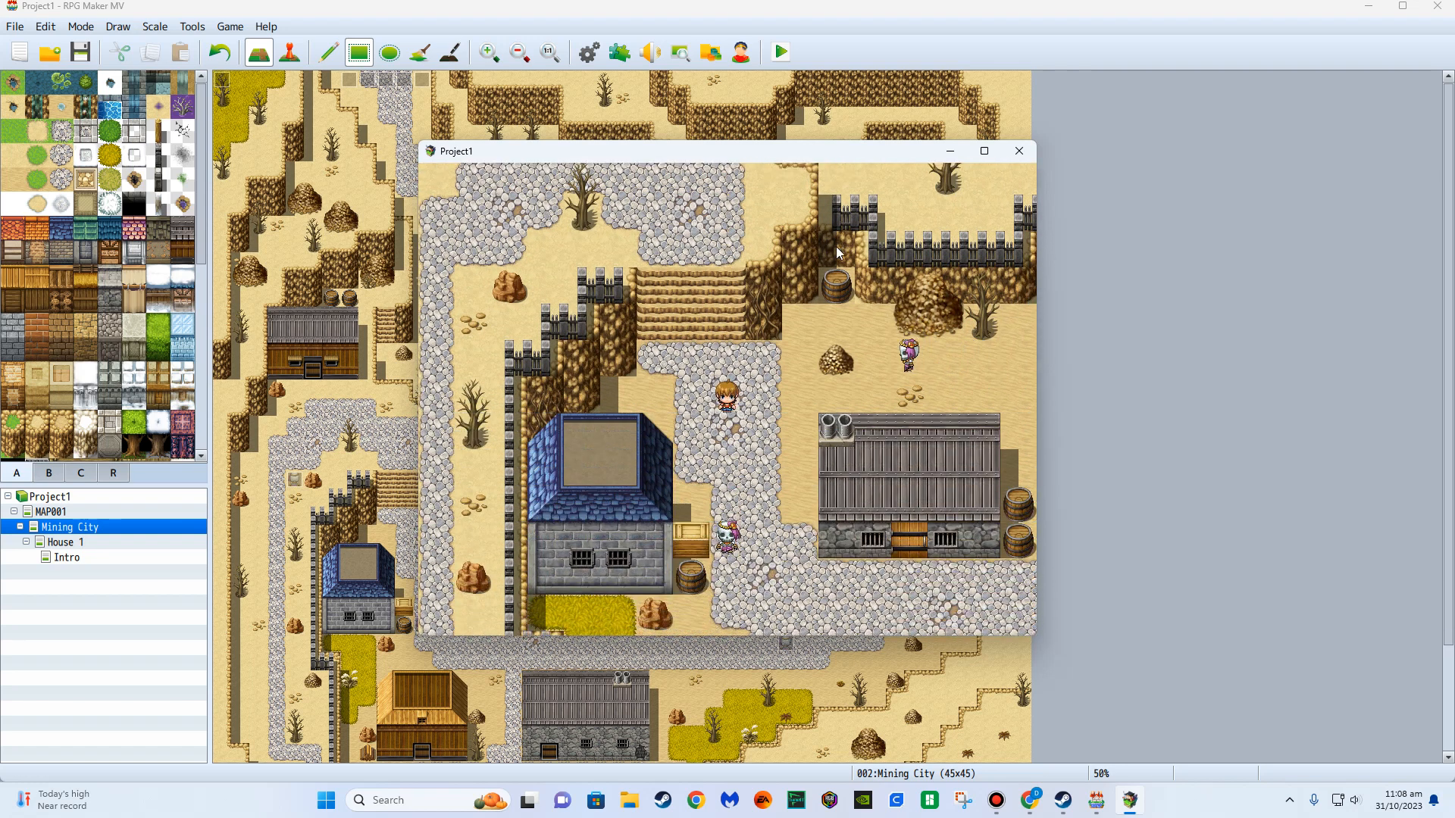
pyautogui.press('Right')
pyautogui.press('Down')
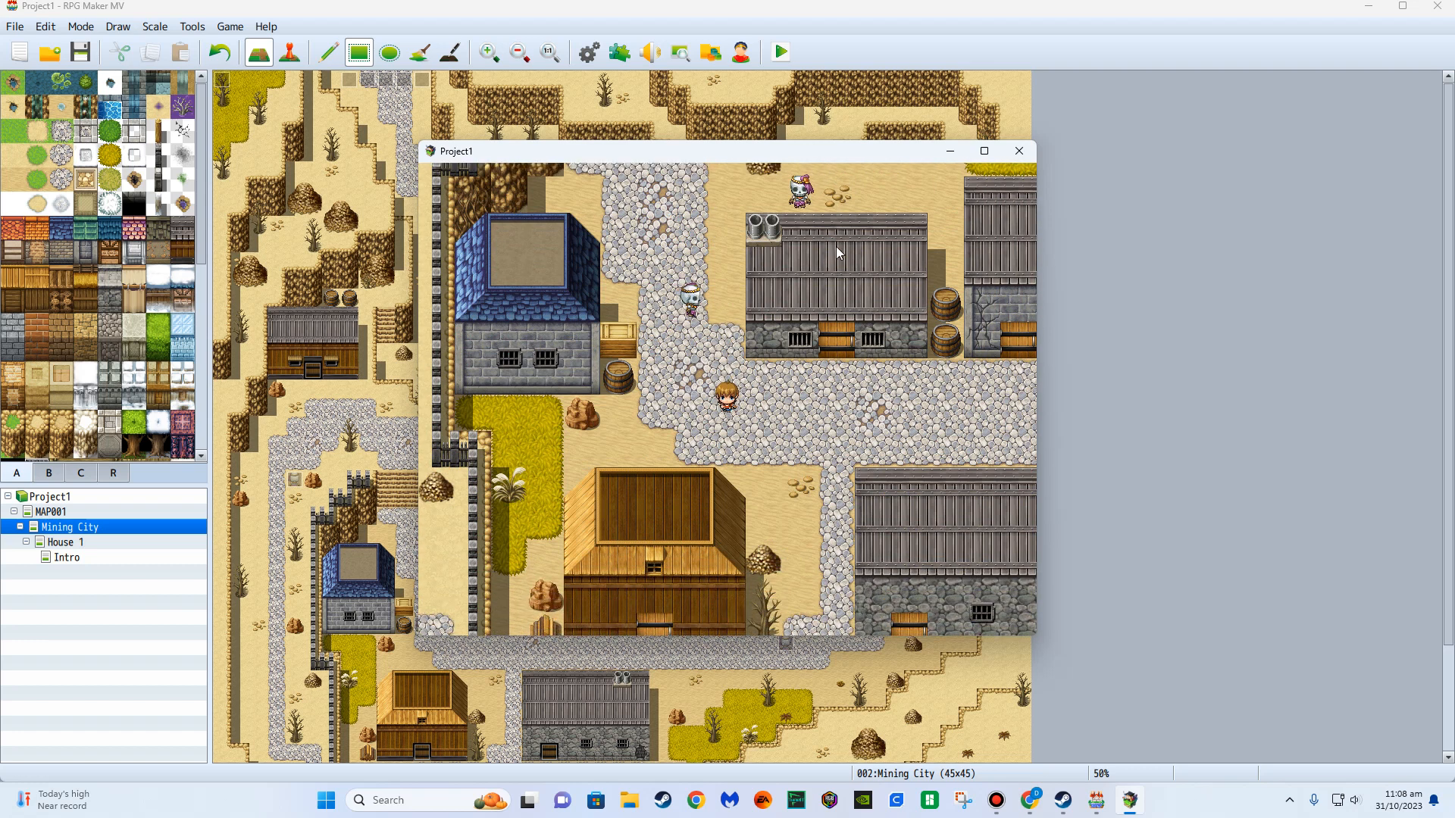
pyautogui.press('Right')
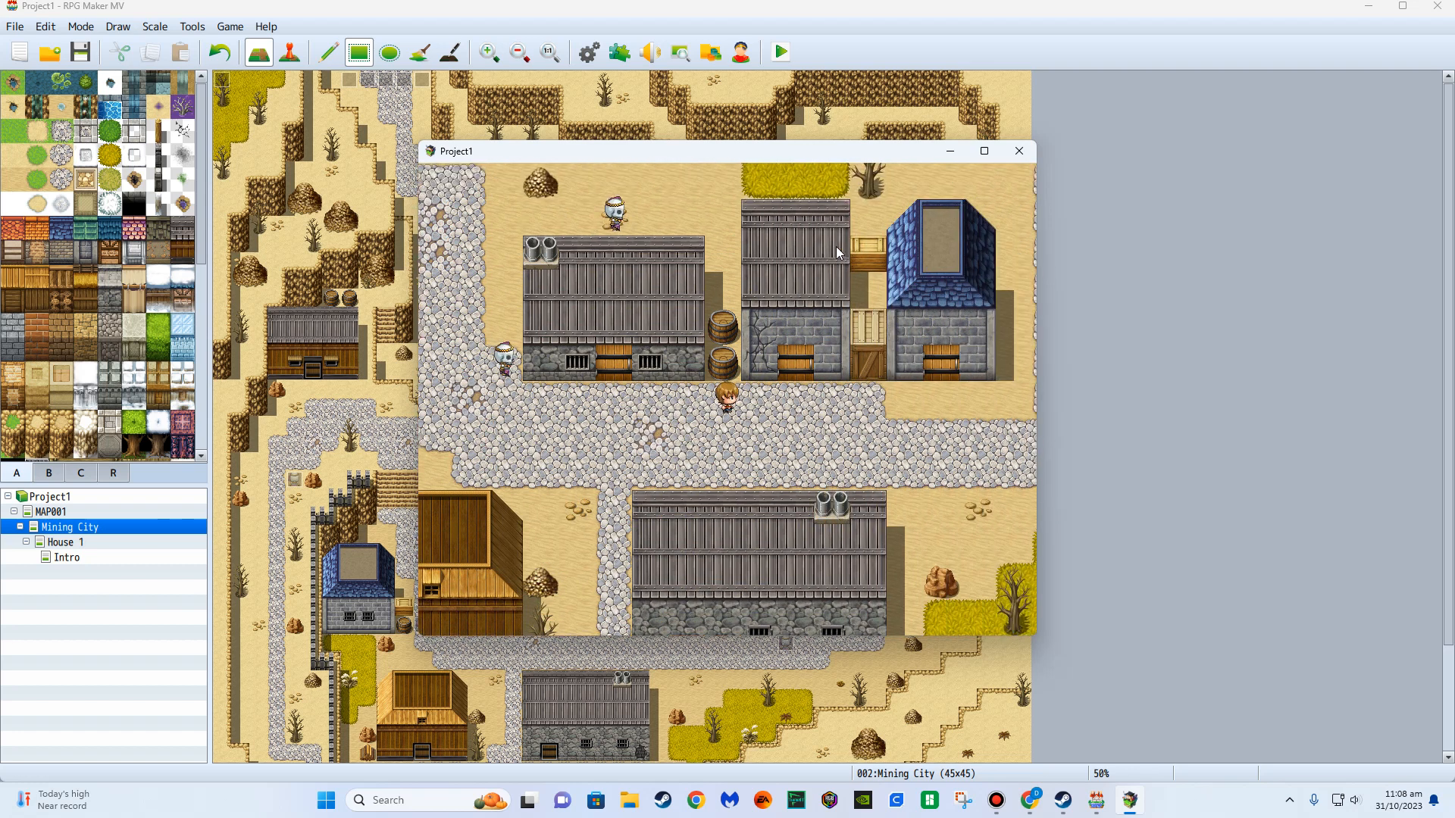
# Run past the blue-roofed house, turn north beside the grey-roofed building, and climb the stairs to the upper road.
pyautogui.press('Right')
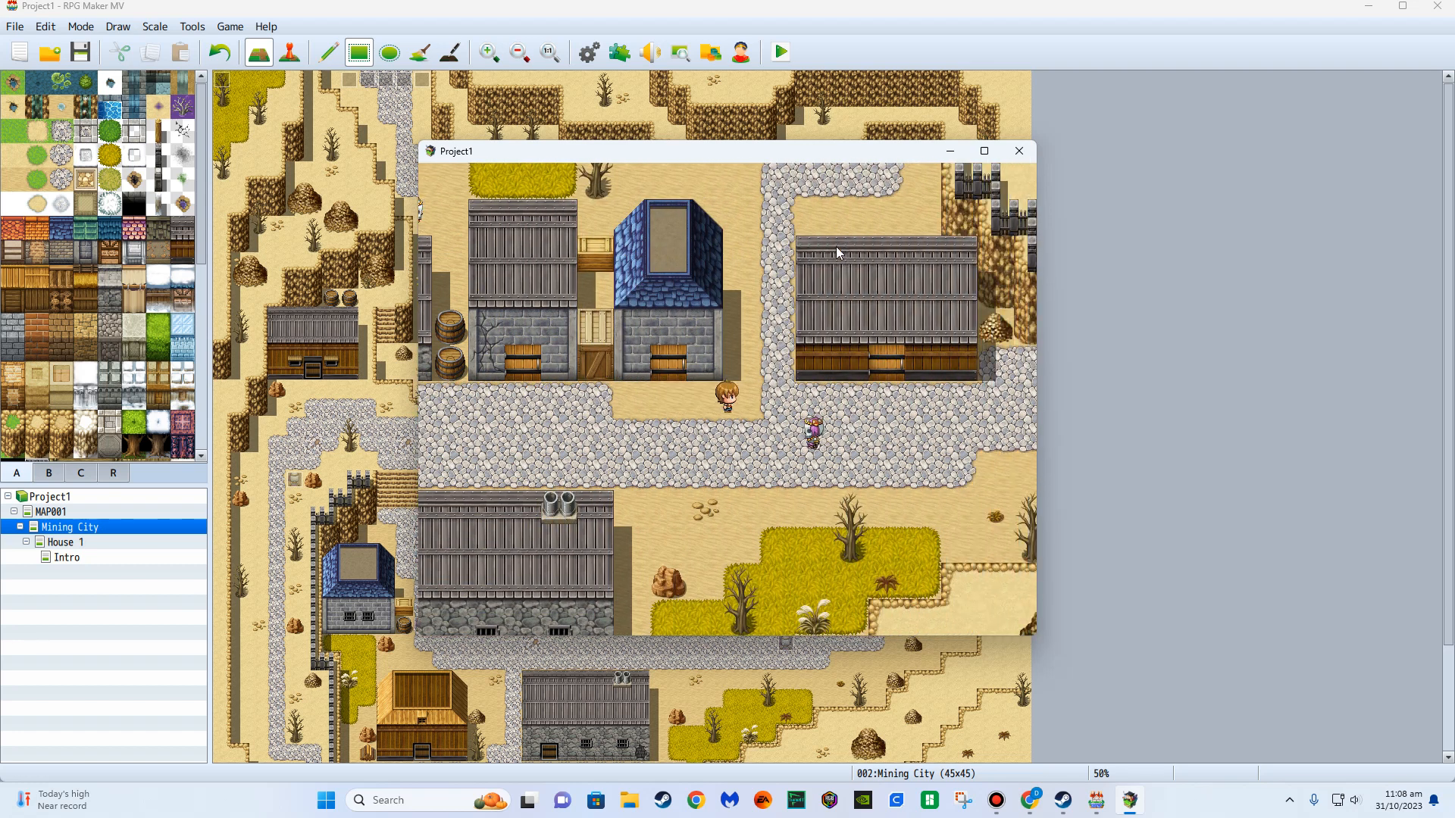
pyautogui.press('Right')
pyautogui.press('Up')
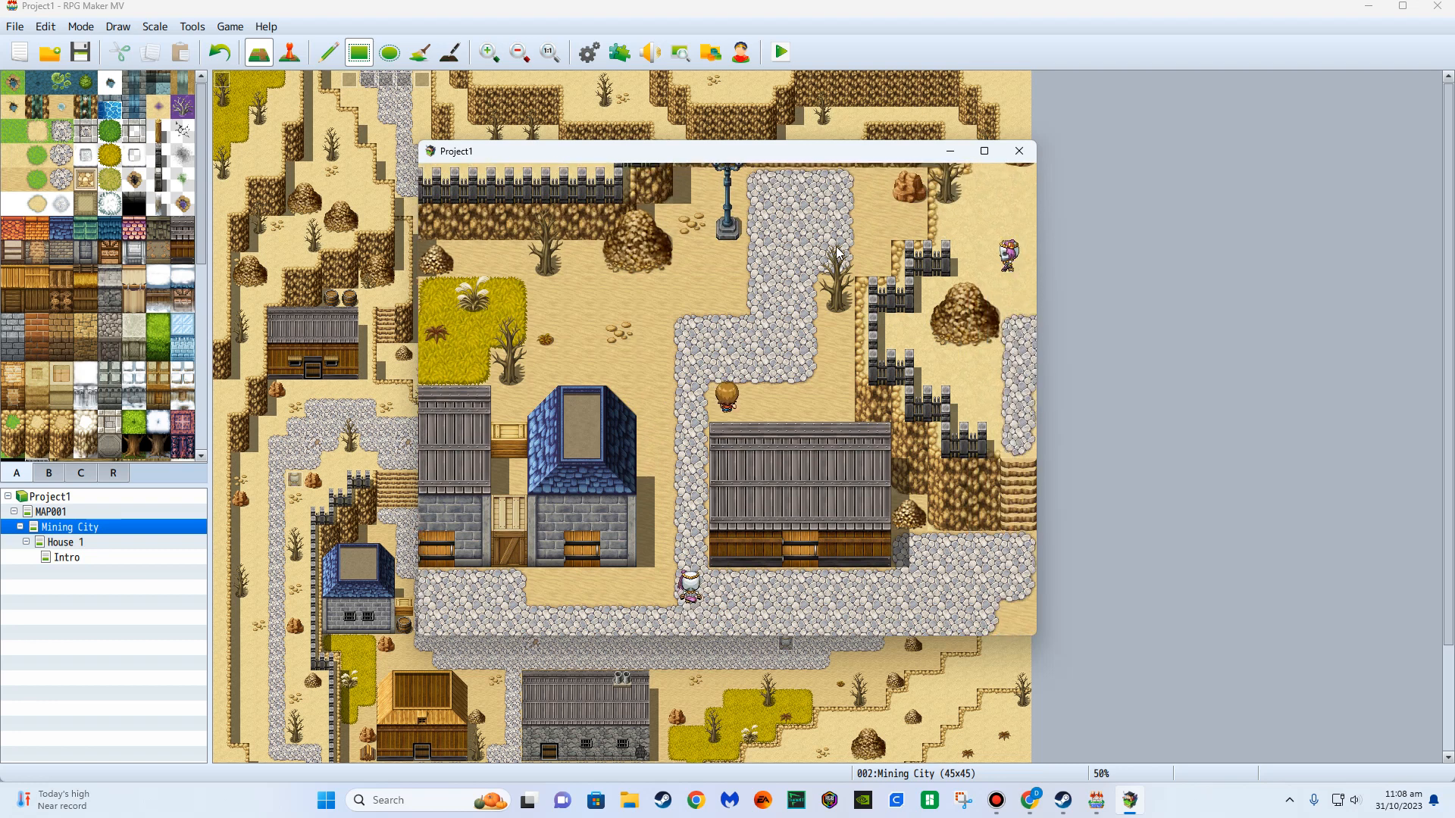
pyautogui.press('Up')
pyautogui.press('Right')
pyautogui.press('Up')
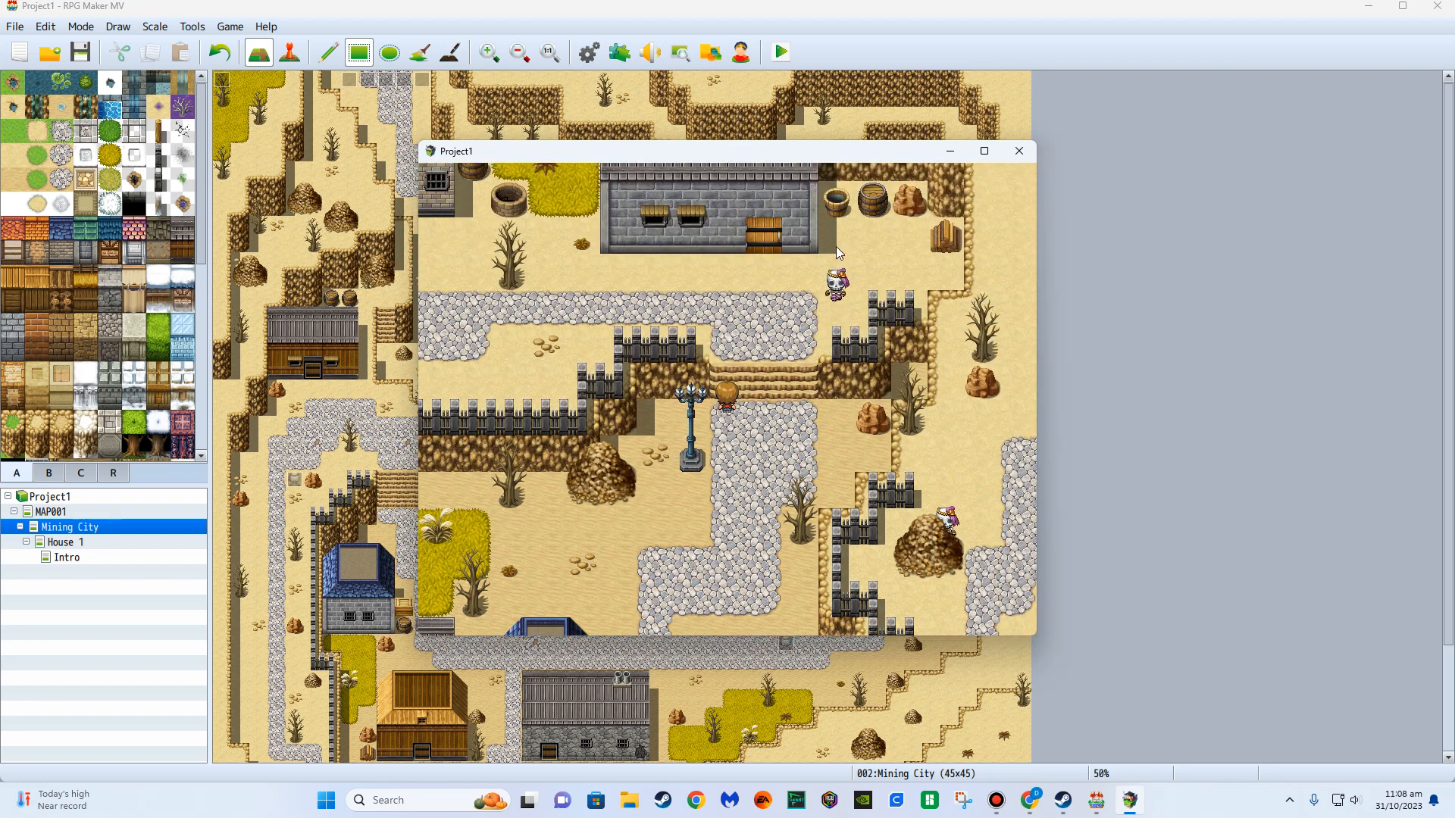
pyautogui.press('Up')
# Run west along the upper road, dodging below the group of skeletons.
pyautogui.press('Left')
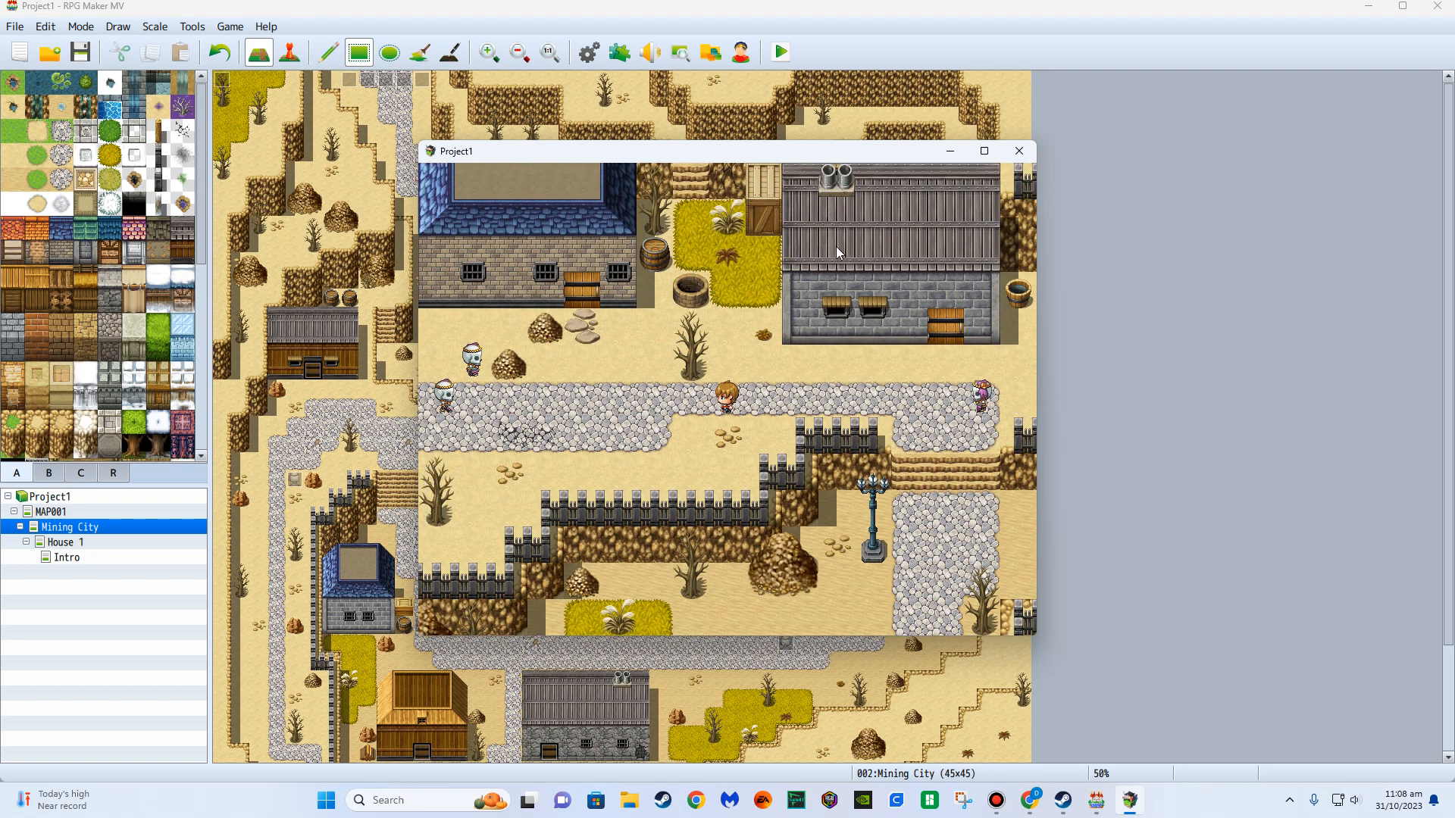
pyautogui.press('Left')
pyautogui.press('Down')
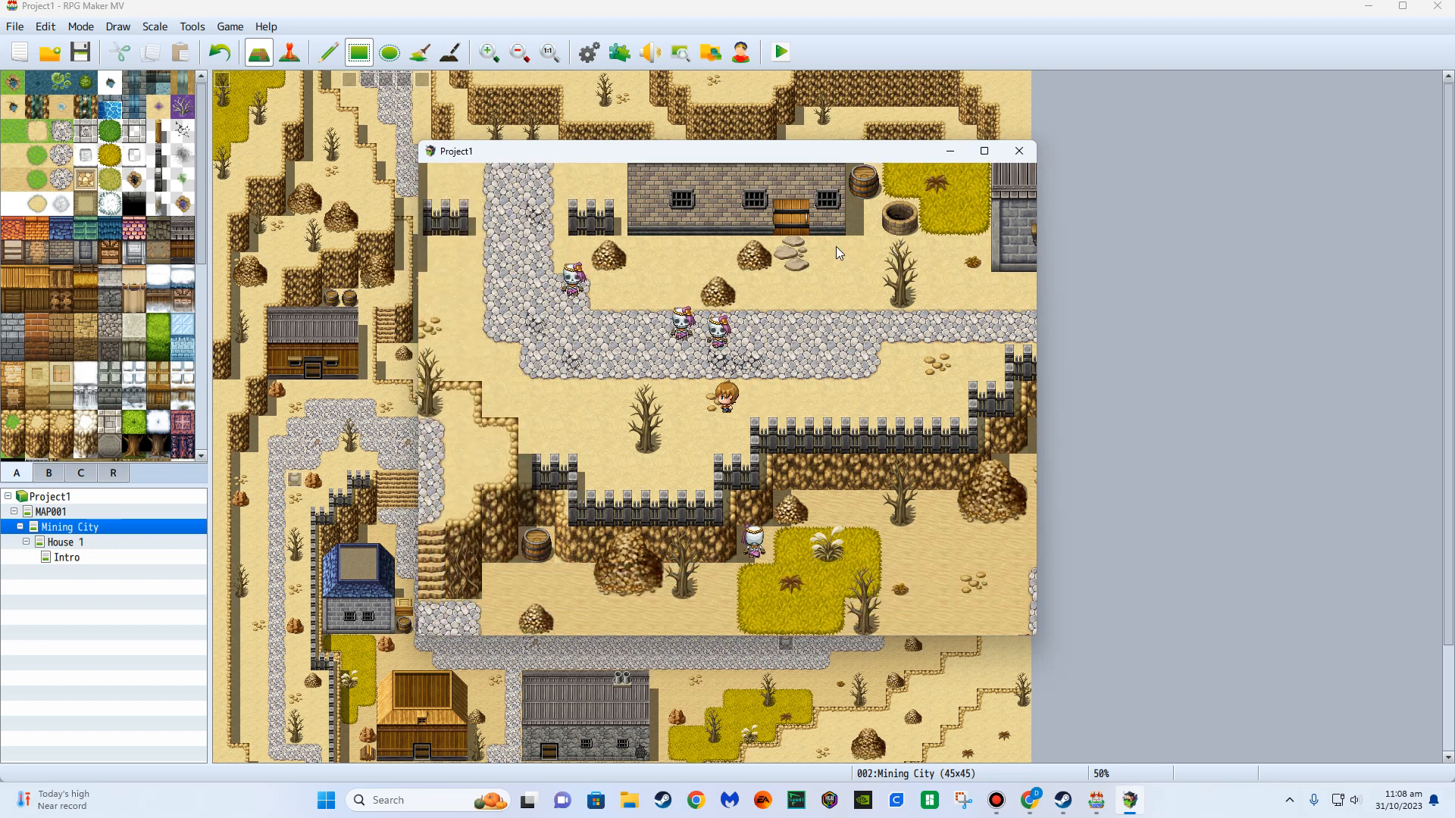
pyautogui.press('Up')
pyautogui.press('Left')
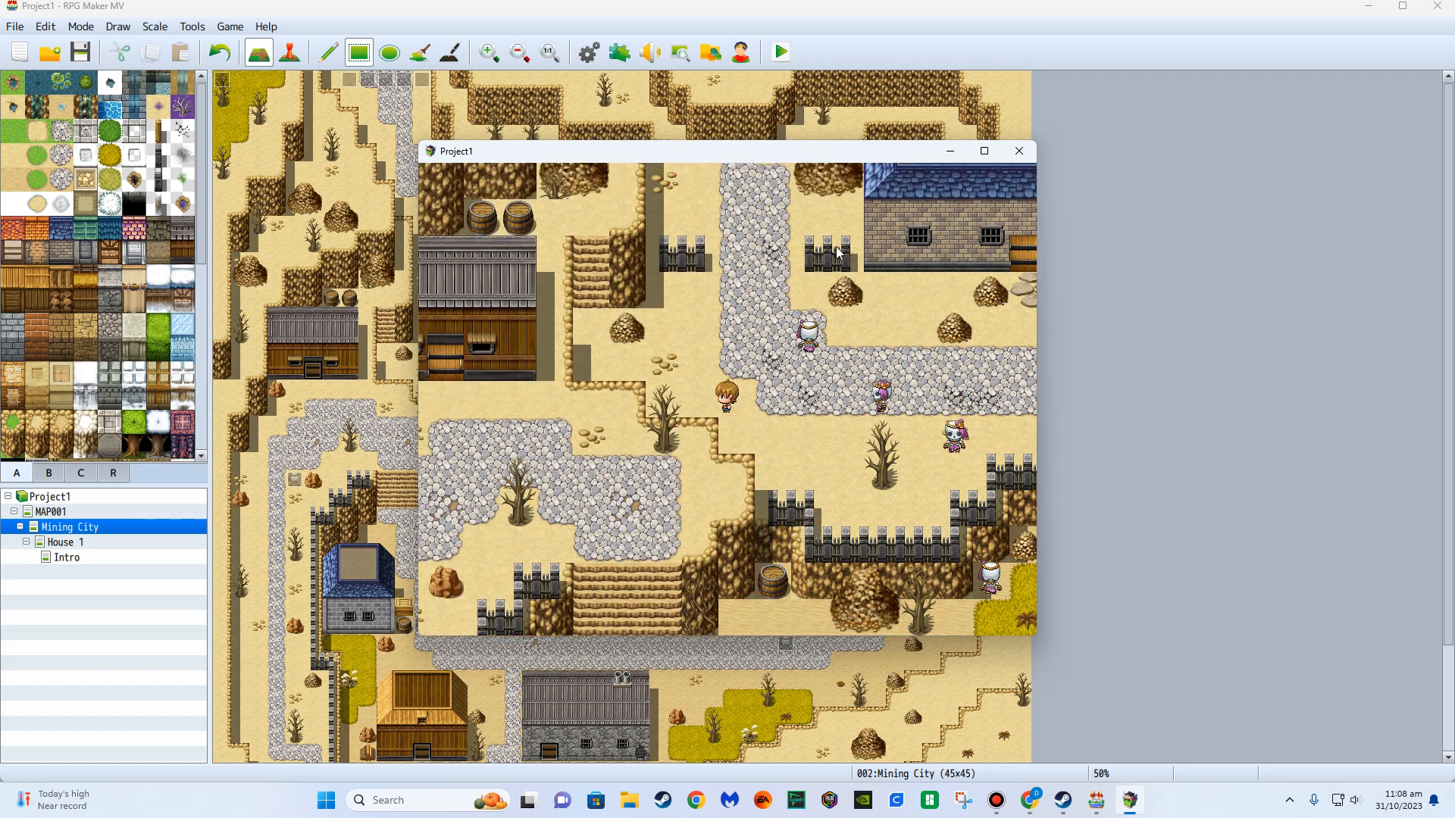
# Follow the stone path north to the map's top edge to test the exit, and close the playtest.
pyautogui.press('Up')
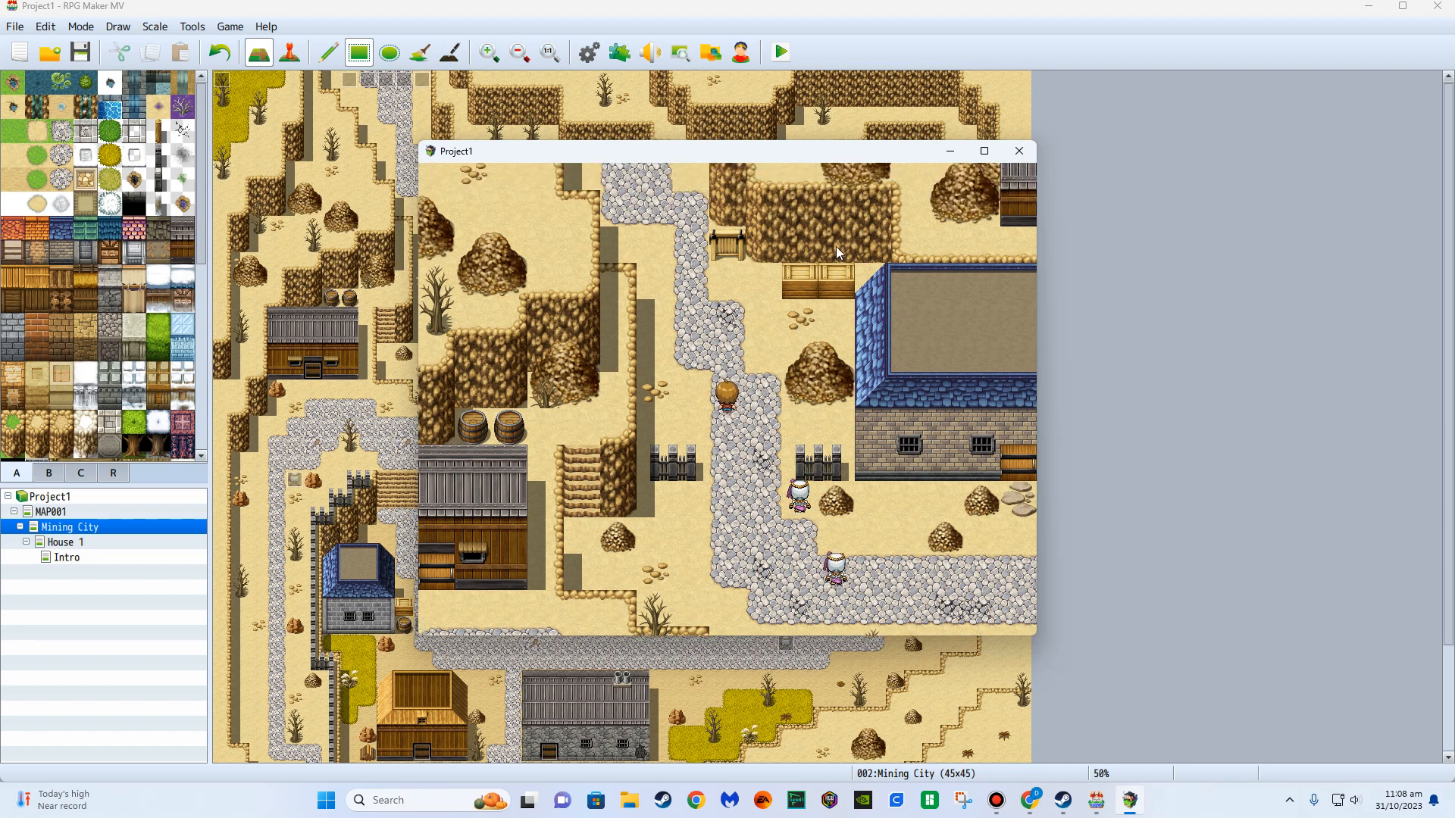
pyautogui.press('Left')
pyautogui.press('Up')
pyautogui.press('Left')
pyautogui.press('Up')
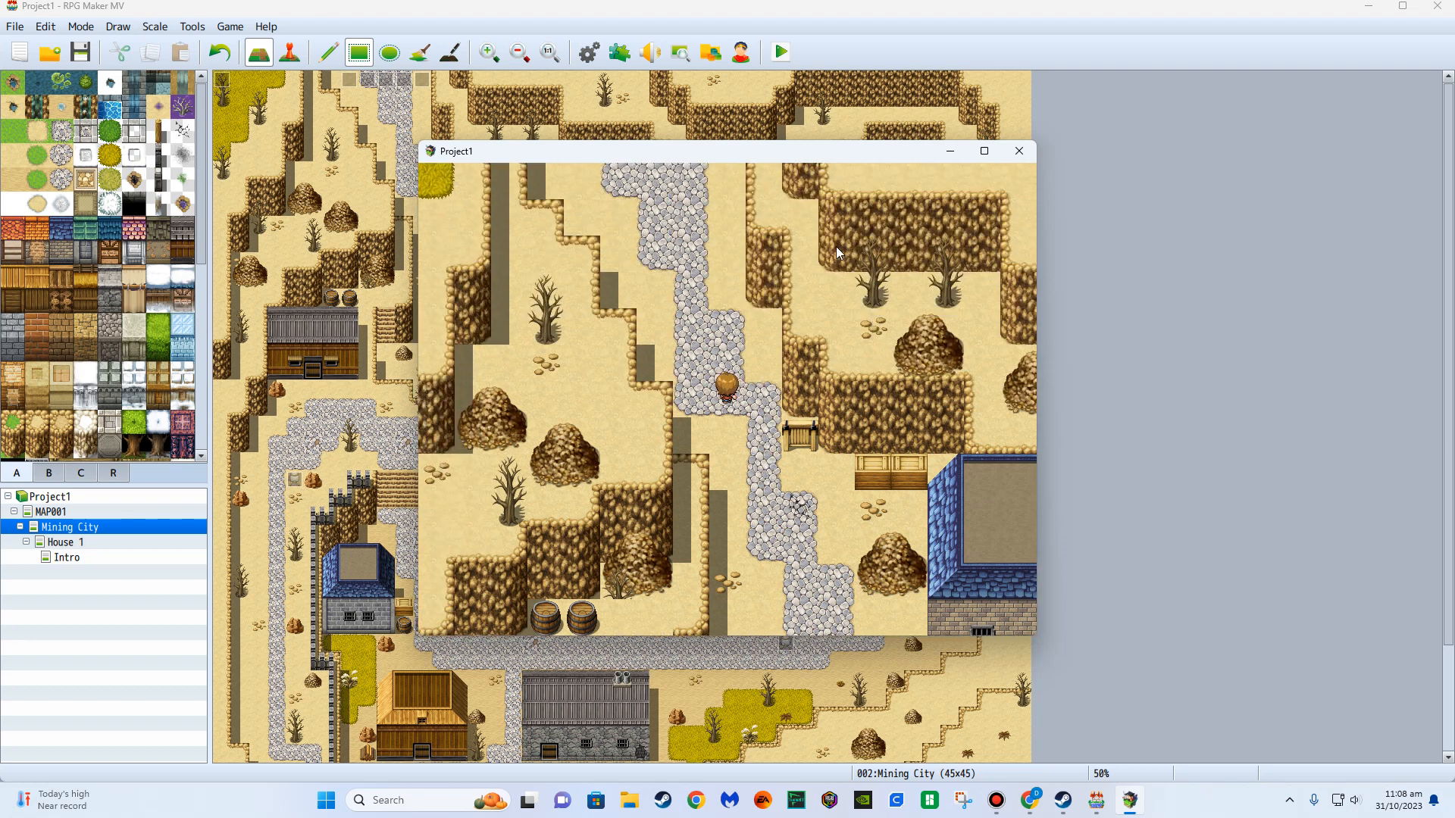
pyautogui.press('Left')
pyautogui.press('Up')
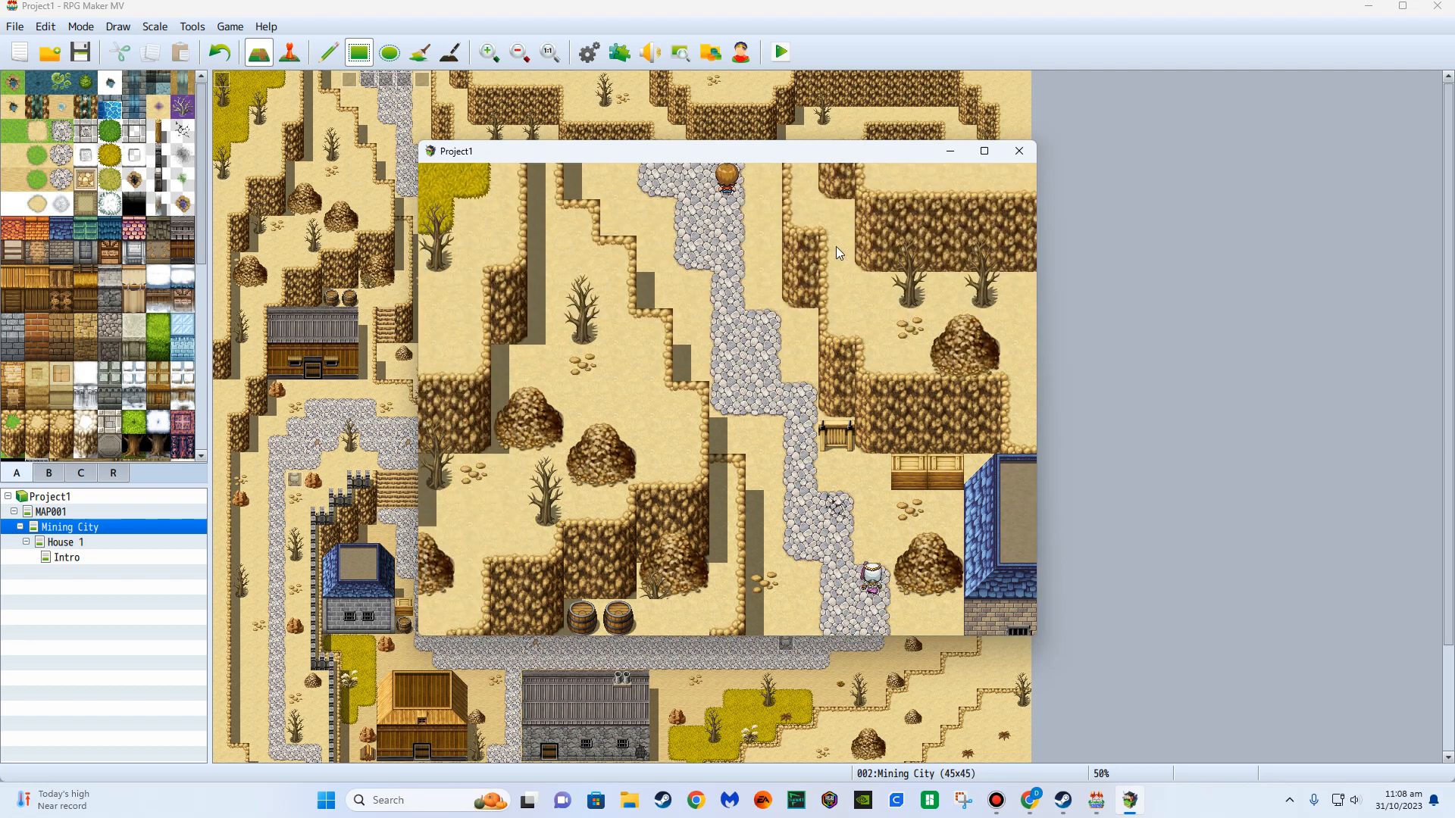
pyautogui.press('Left')
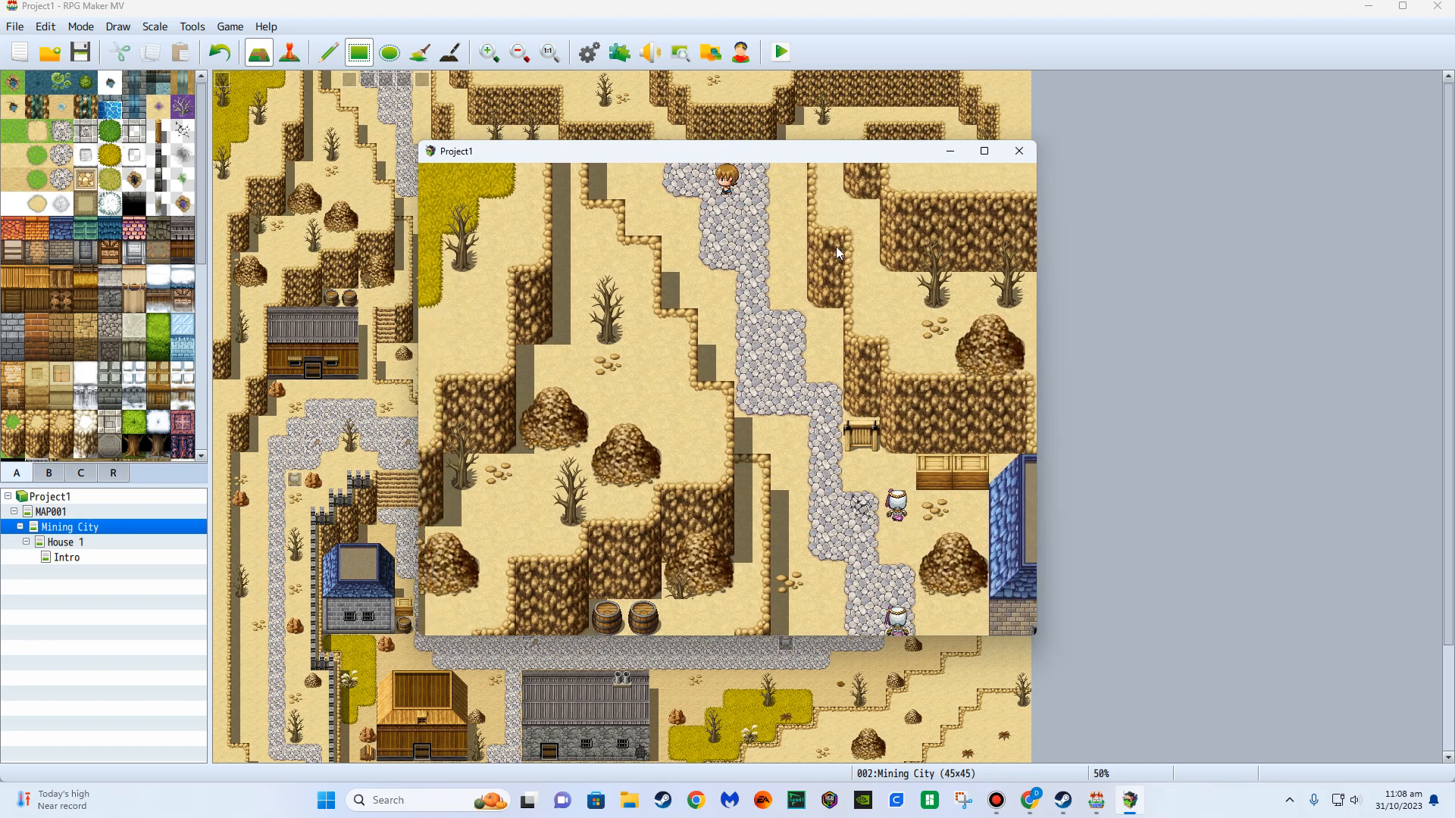
pyautogui.click(1015, 153)
# Switch to event editing and delete four of the five northern exit events, keeping the one second from the east.
pyautogui.click(290, 52)
pyautogui.click(421, 83)
pyautogui.press('Delete')
pyautogui.click(385, 81)
pyautogui.press('Delete')
pyautogui.click(368, 81)
pyautogui.press('Delete')
pyautogui.click(351, 81)
pyautogui.press('Delete')
# Set the remaining northern exit event's trigger to Player Touch, keeping its priority Below characters.
pyautogui.doubleClick(401, 82)
pyautogui.rightClick(403, 85)
pyautogui.click(424, 89)
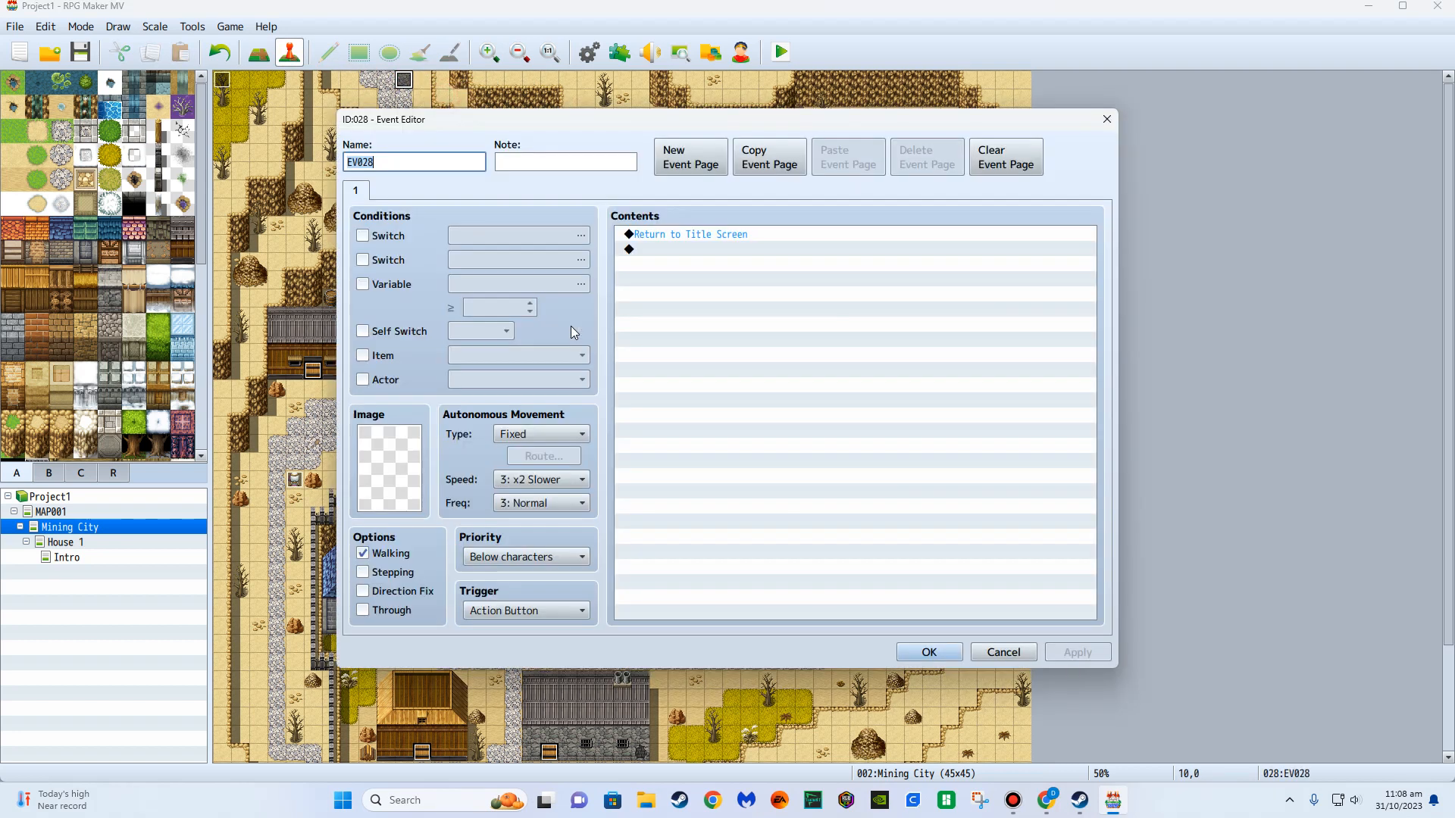
pyautogui.click(543, 557)
pyautogui.click(530, 575)
pyautogui.click(525, 611)
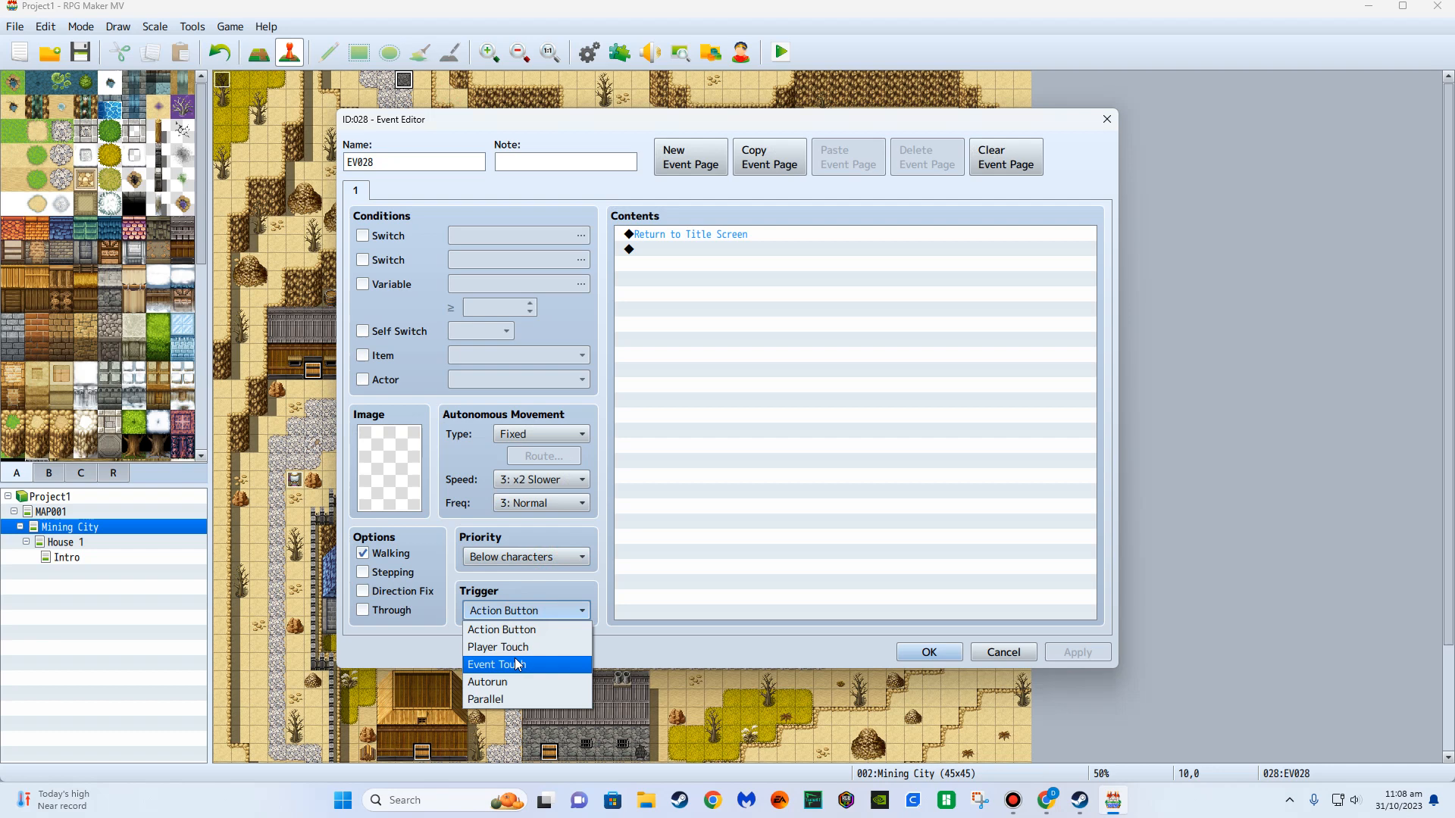
pyautogui.click(518, 646)
pyautogui.click(911, 655)
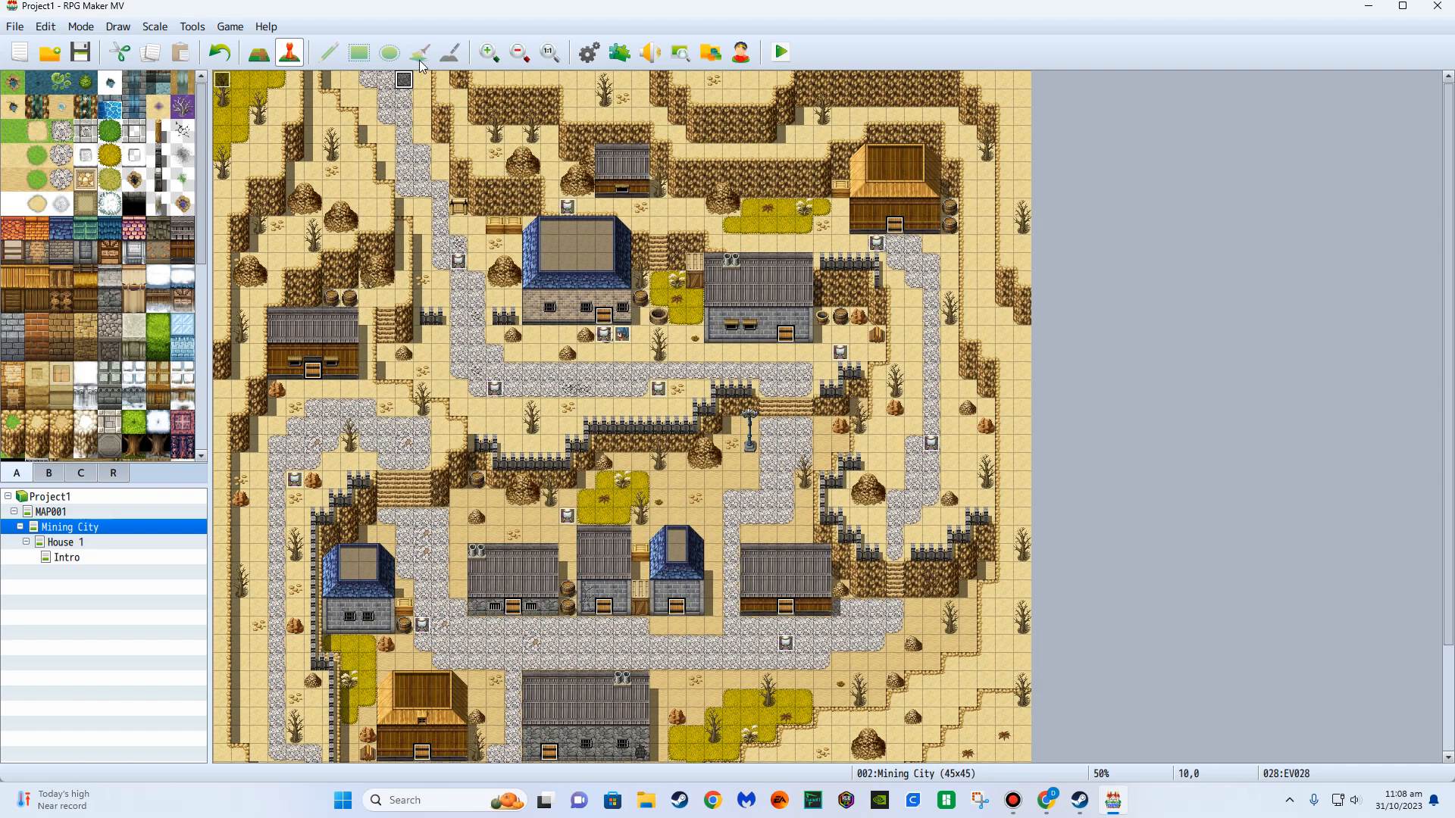
# Paste the updated exit event onto the four emptied tiles along the northern edge.
pyautogui.click(422, 79)
pyautogui.hotkey('ctrl', 'v')
pyautogui.click(386, 80)
pyautogui.hotkey('ctrl', 'v')
pyautogui.click(369, 80)
pyautogui.hotkey('ctrl', 'v')
pyautogui.click(350, 80)
pyautogui.hotkey('ctrl', 'v')
# Enable Autoplay BGM in the Mining City map properties and preview dungeon tracks, including Dungeon3.
pyautogui.rightClick(115, 530)
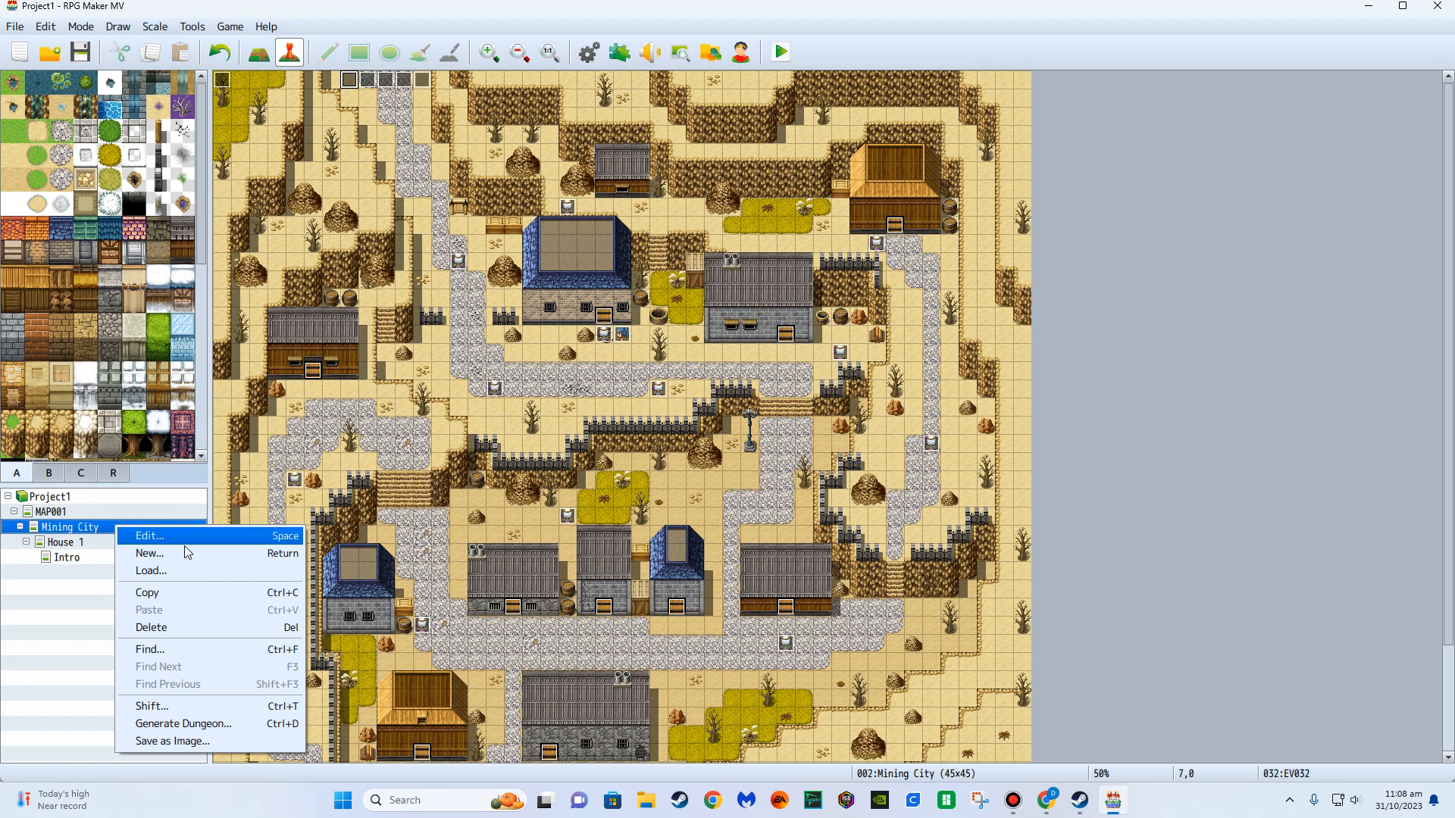
pyautogui.click(206, 537)
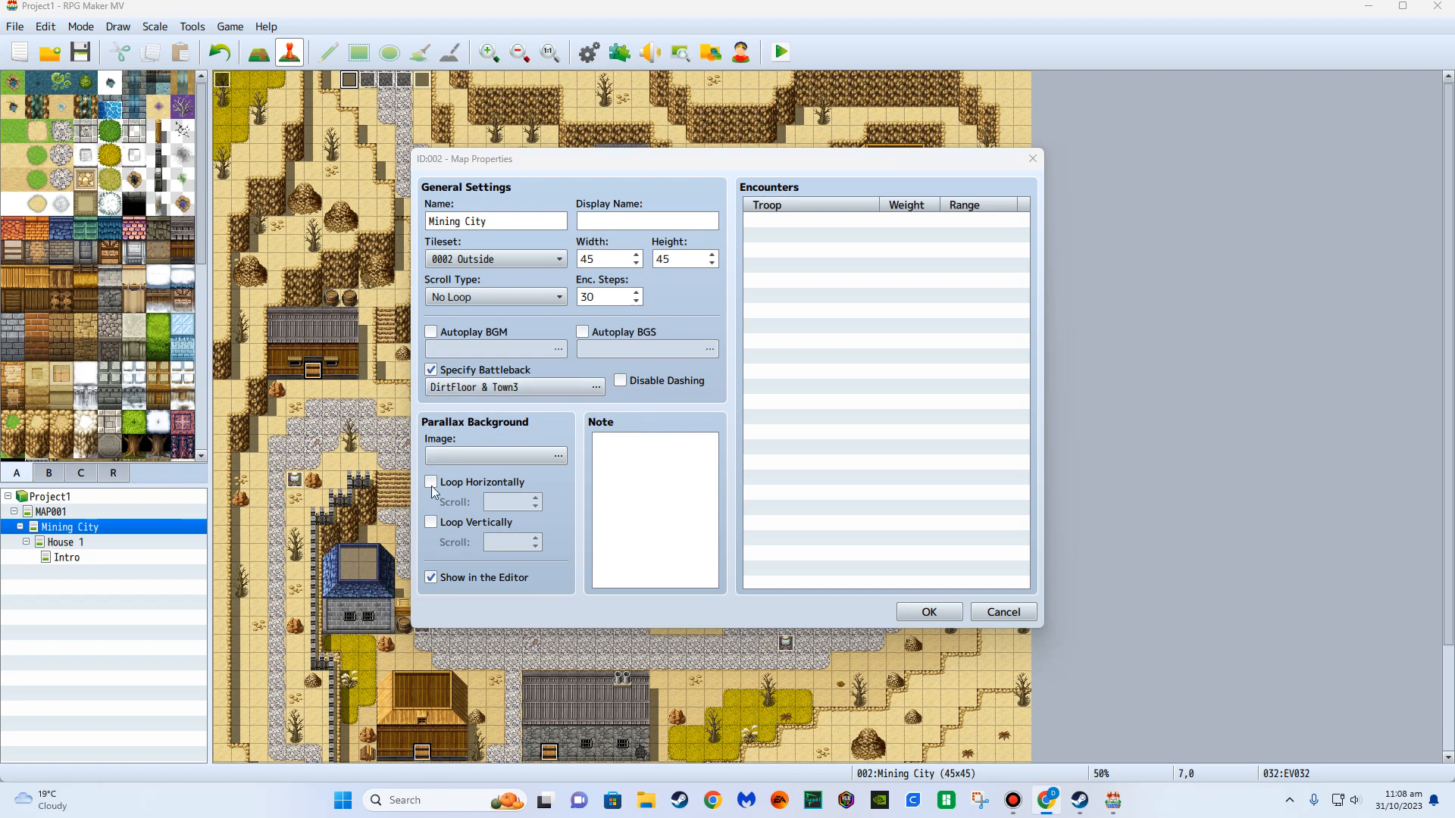
pyautogui.click(431, 331)
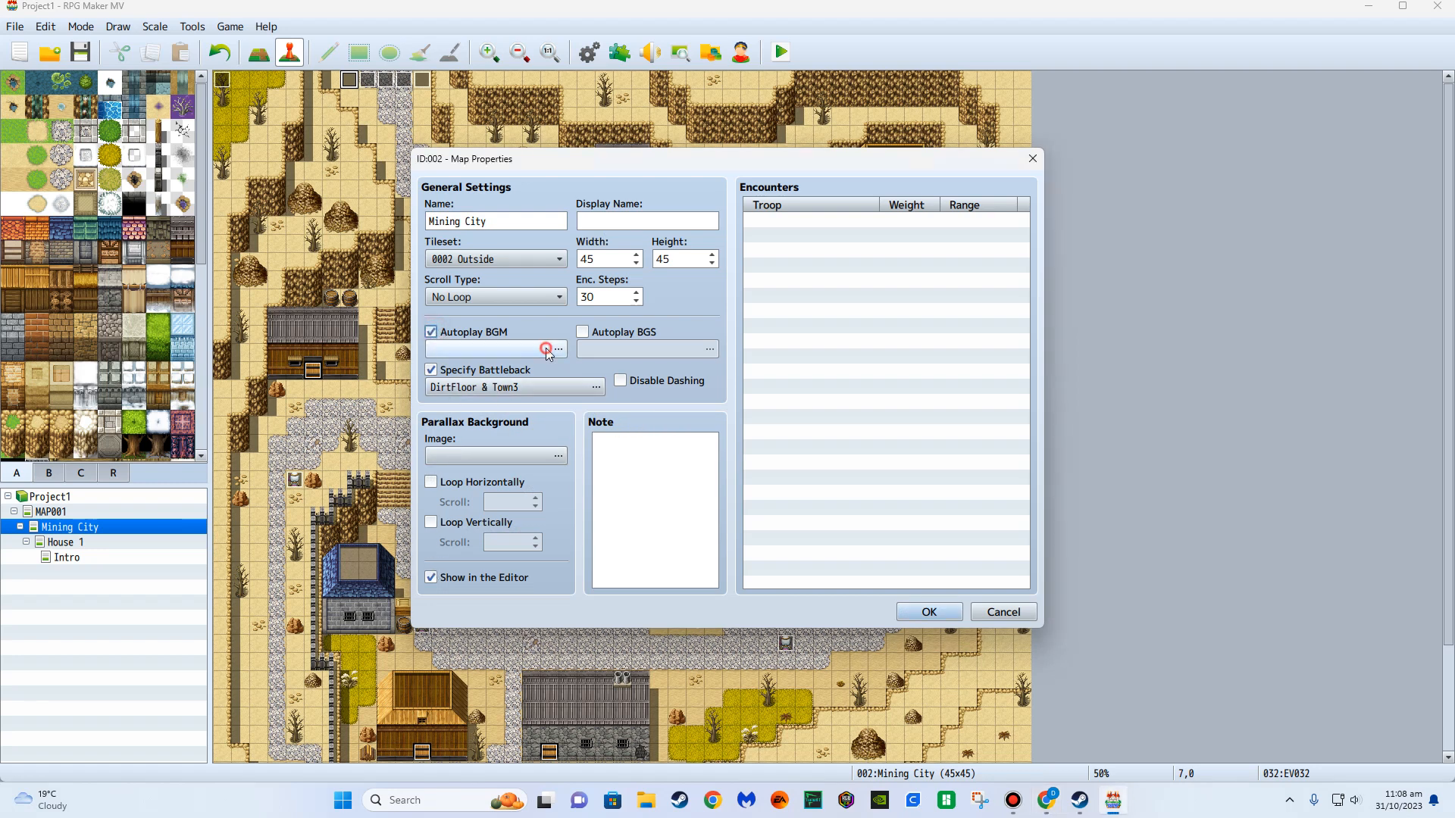
pyautogui.click(558, 348)
pyautogui.click(664, 333)
pyautogui.click(808, 252)
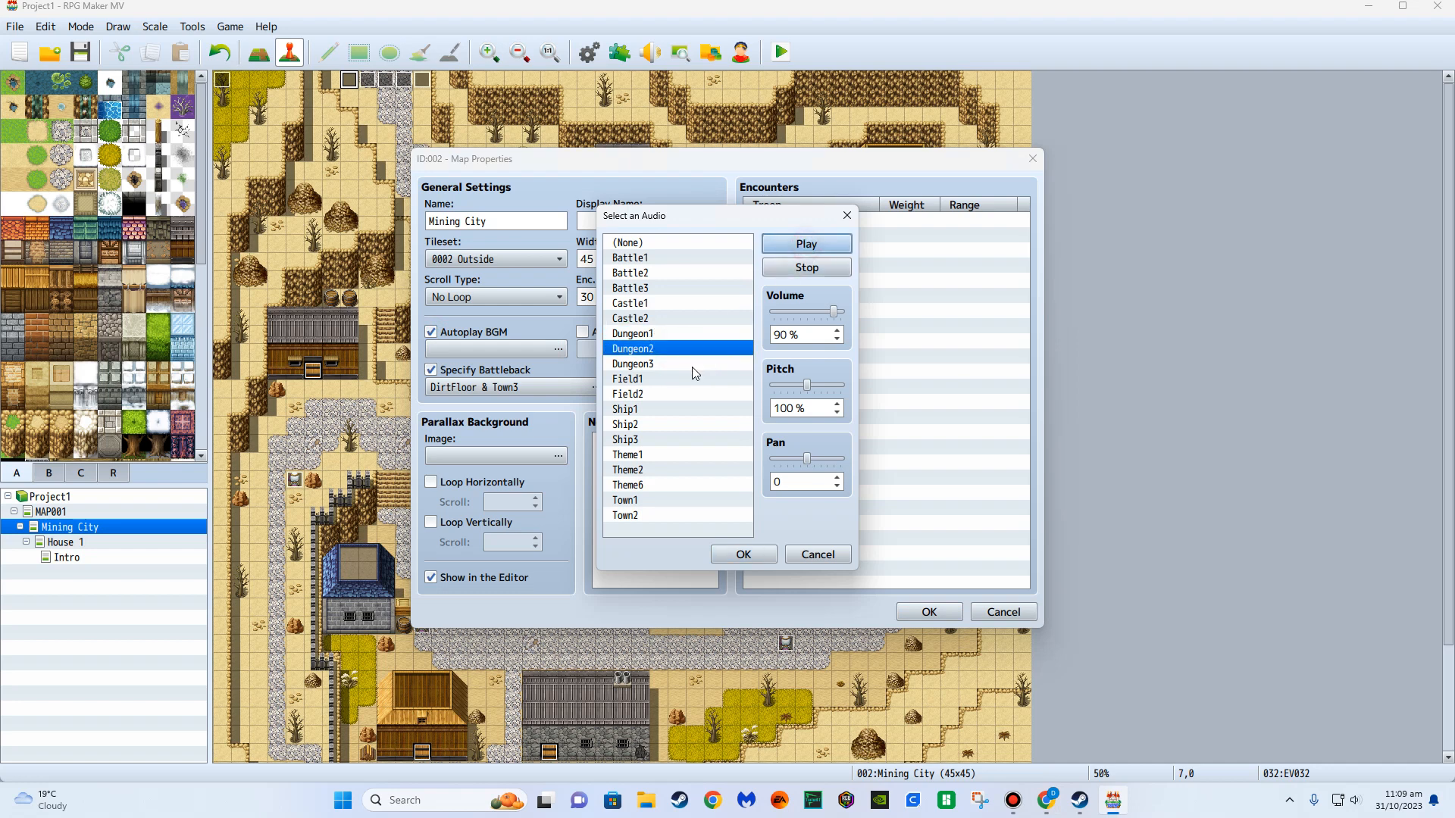
pyautogui.click(690, 366)
pyautogui.click(806, 244)
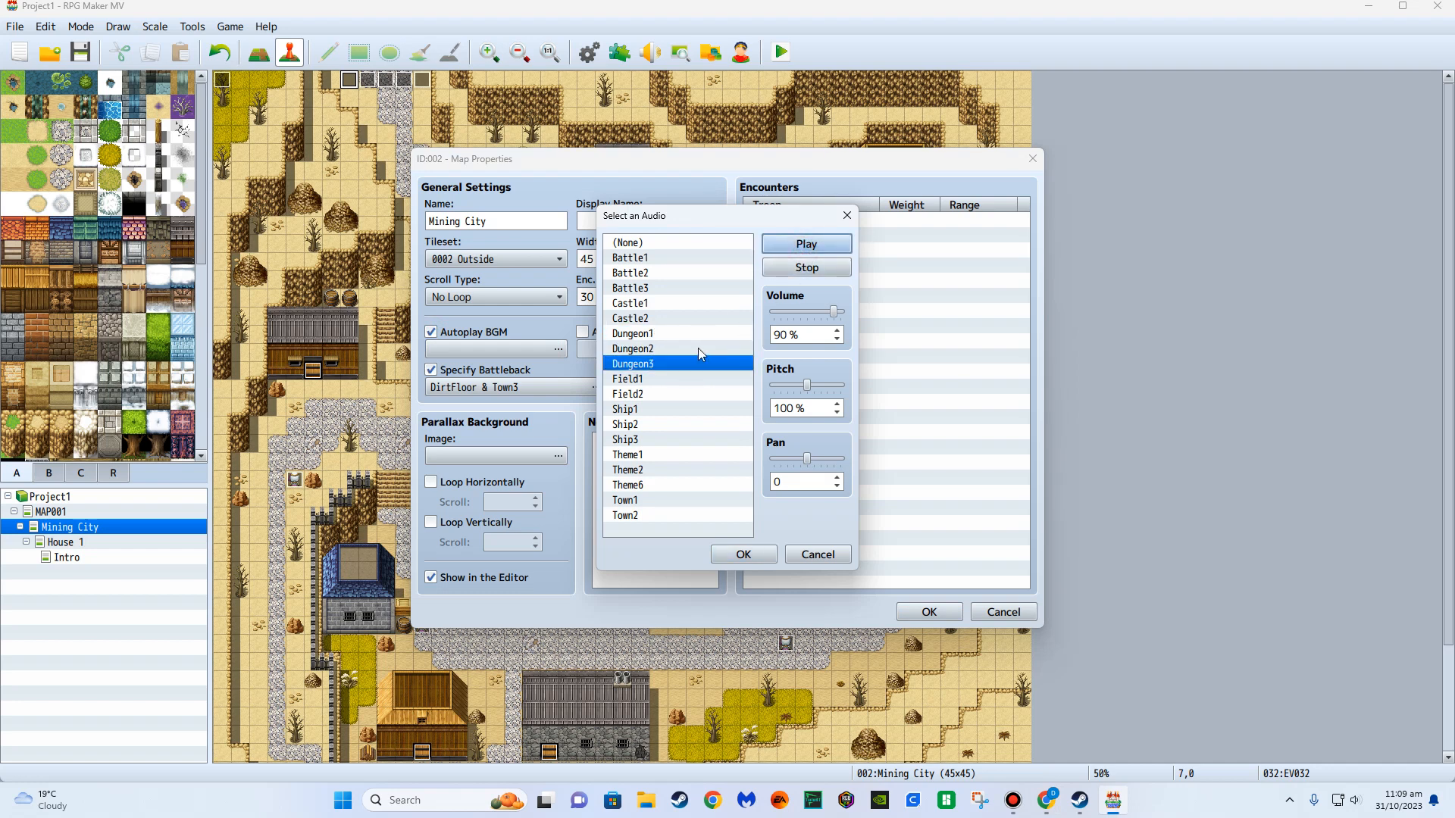
# Compare Dungeon1 and Dungeon2 by ear and set Dungeon2 as Mining City's background music.
pyautogui.click(698, 348)
pyautogui.click(806, 247)
pyautogui.click(701, 333)
pyautogui.click(801, 244)
pyautogui.click(685, 350)
pyautogui.click(804, 244)
pyautogui.click(819, 268)
pyautogui.click(745, 559)
# Enable Autoplay BGS for Mining City and preview the Darkness and Wind background sounds.
pyautogui.click(582, 332)
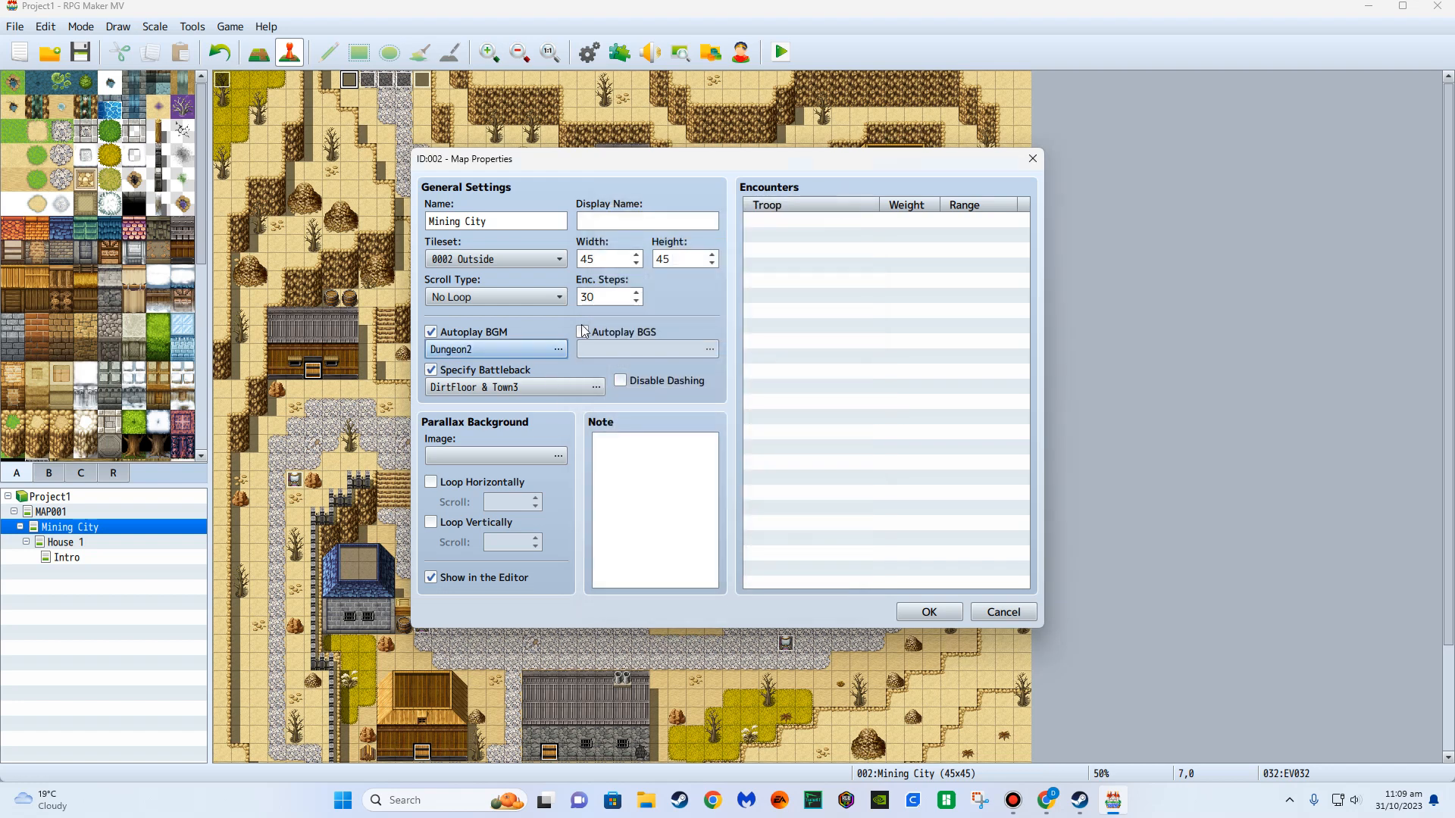
pyautogui.click(710, 350)
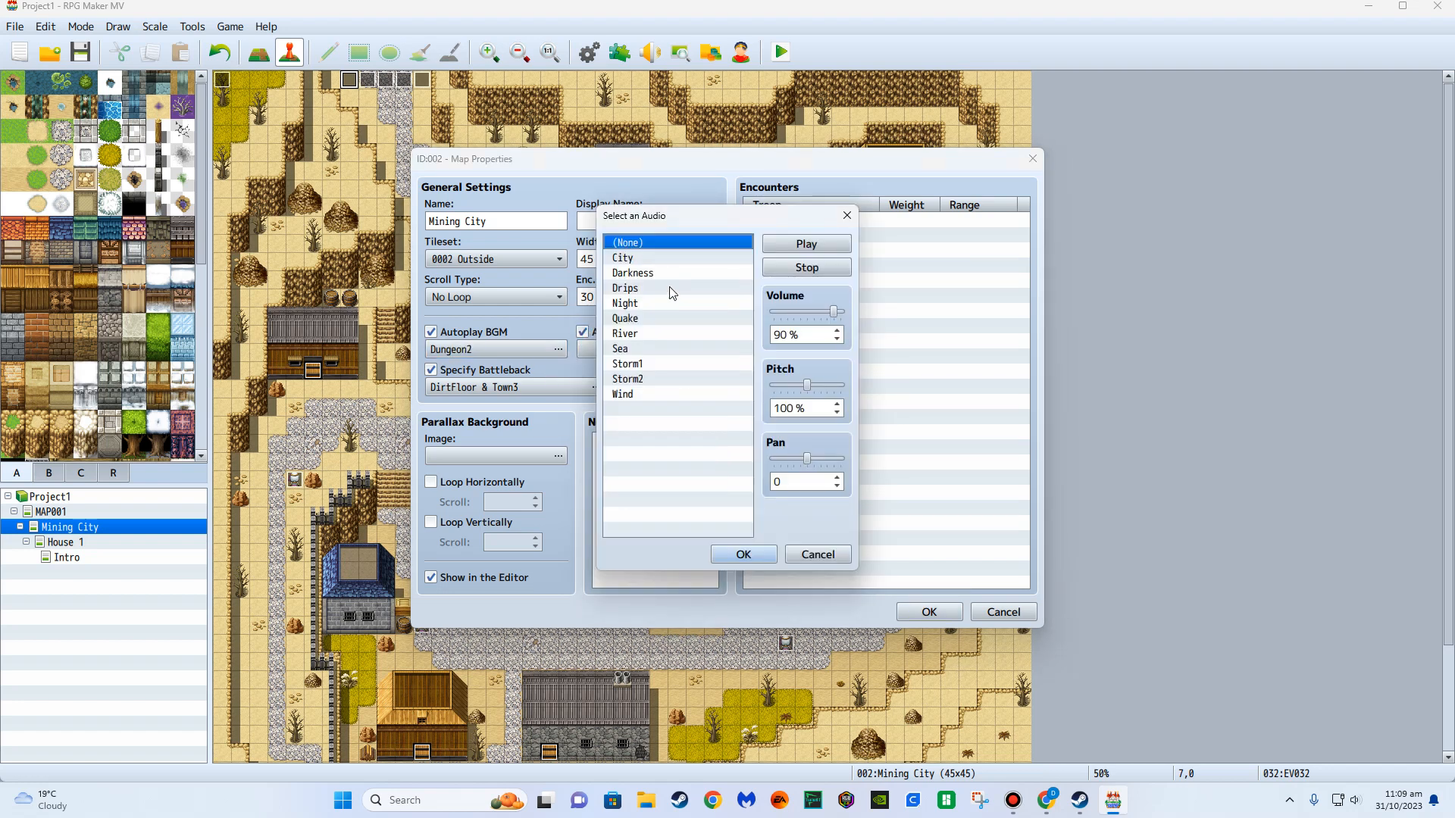
pyautogui.click(649, 273)
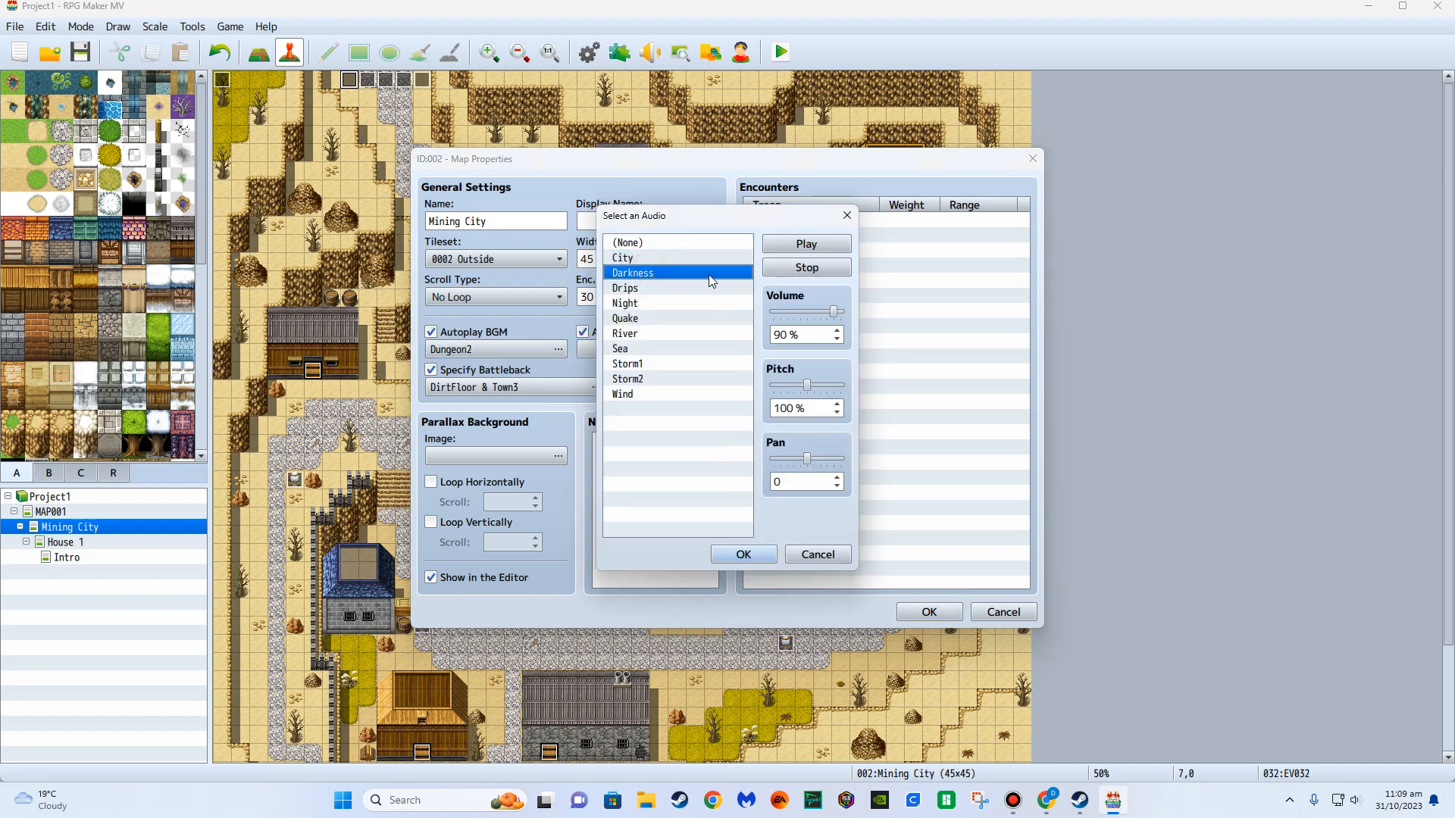
pyautogui.click(814, 248)
pyautogui.click(675, 333)
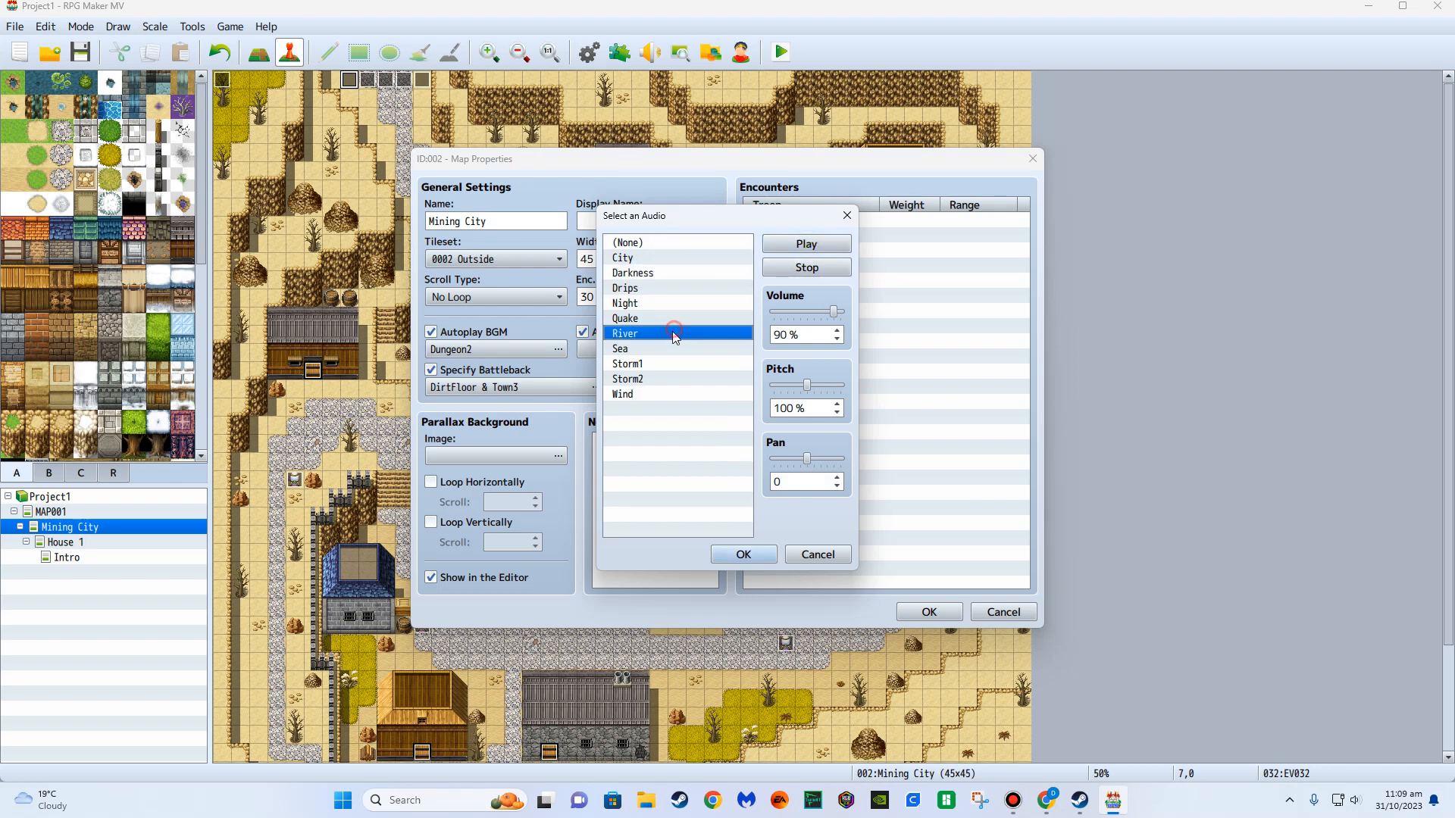
pyautogui.click(656, 395)
pyautogui.click(804, 245)
# Choose Wind as Mining City's background sound and apply the map properties.
pyautogui.click(665, 303)
pyautogui.click(673, 287)
pyautogui.click(675, 274)
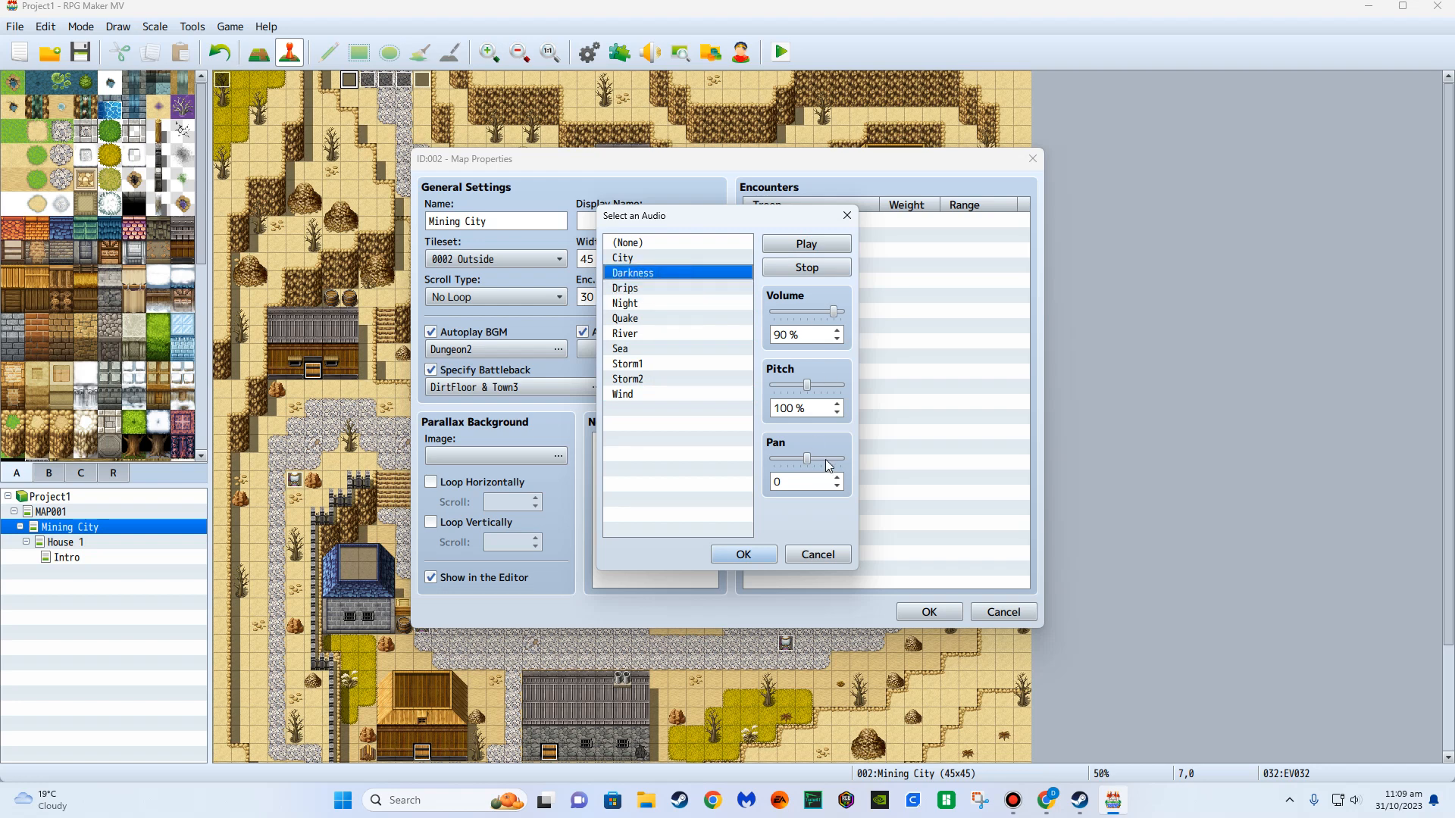
pyautogui.click(677, 396)
pyautogui.click(808, 270)
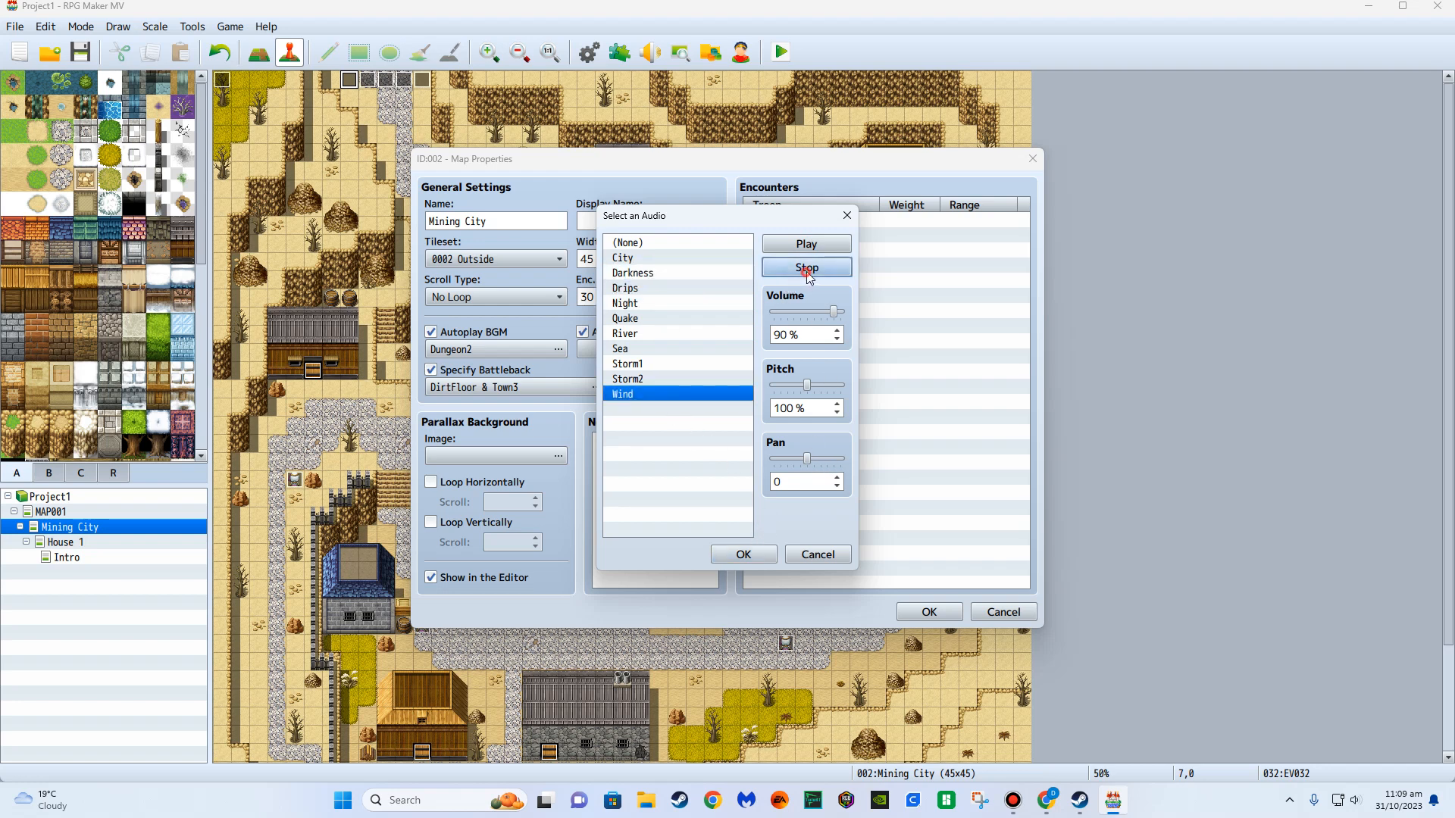
pyautogui.click(746, 553)
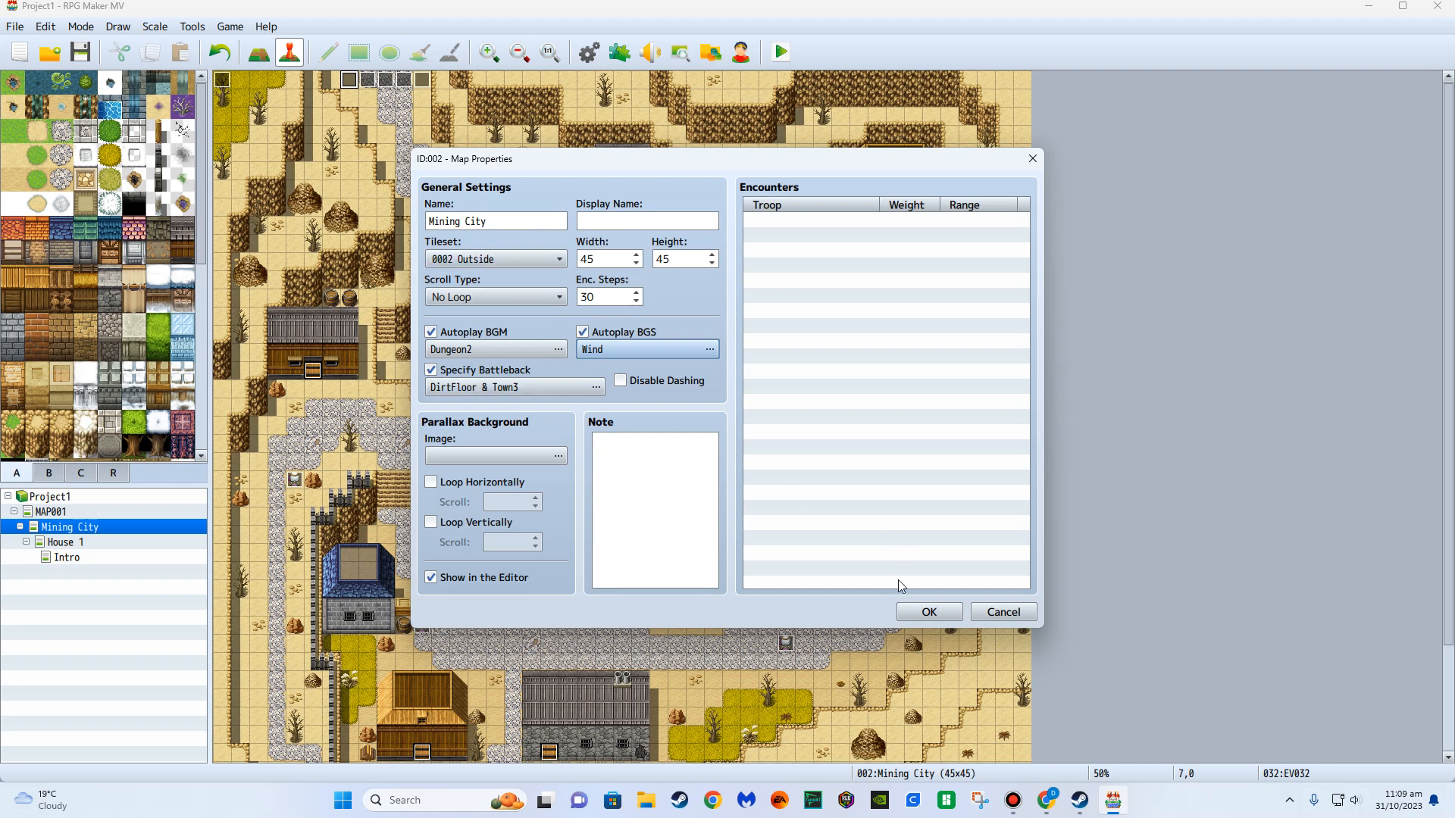
pyautogui.click(929, 612)
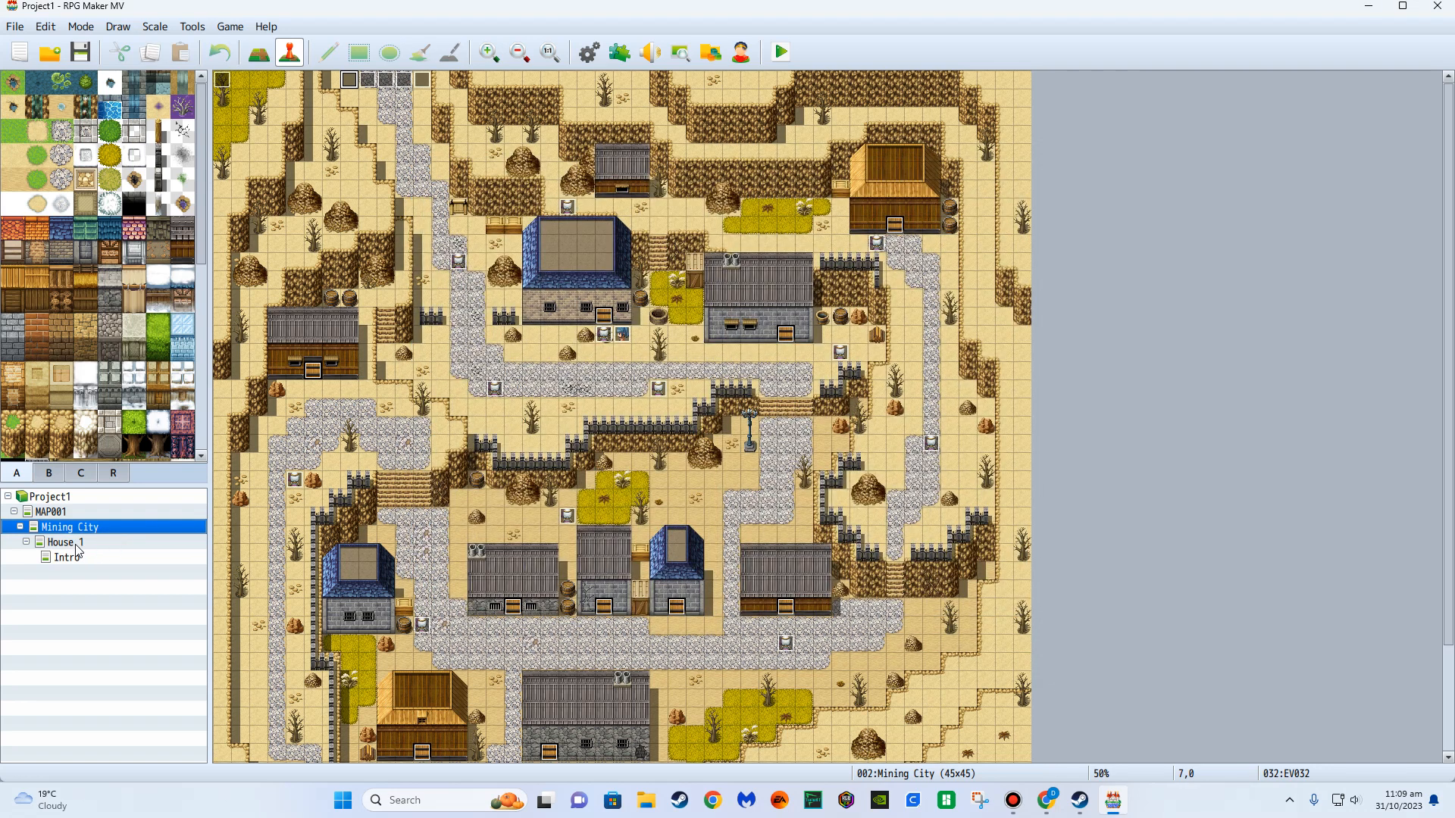
# Look through the project's maps and open House 1.
pyautogui.click(76, 542)
pyautogui.click(73, 558)
pyautogui.click(78, 528)
pyautogui.click(84, 512)
pyautogui.click(79, 527)
pyautogui.click(72, 542)
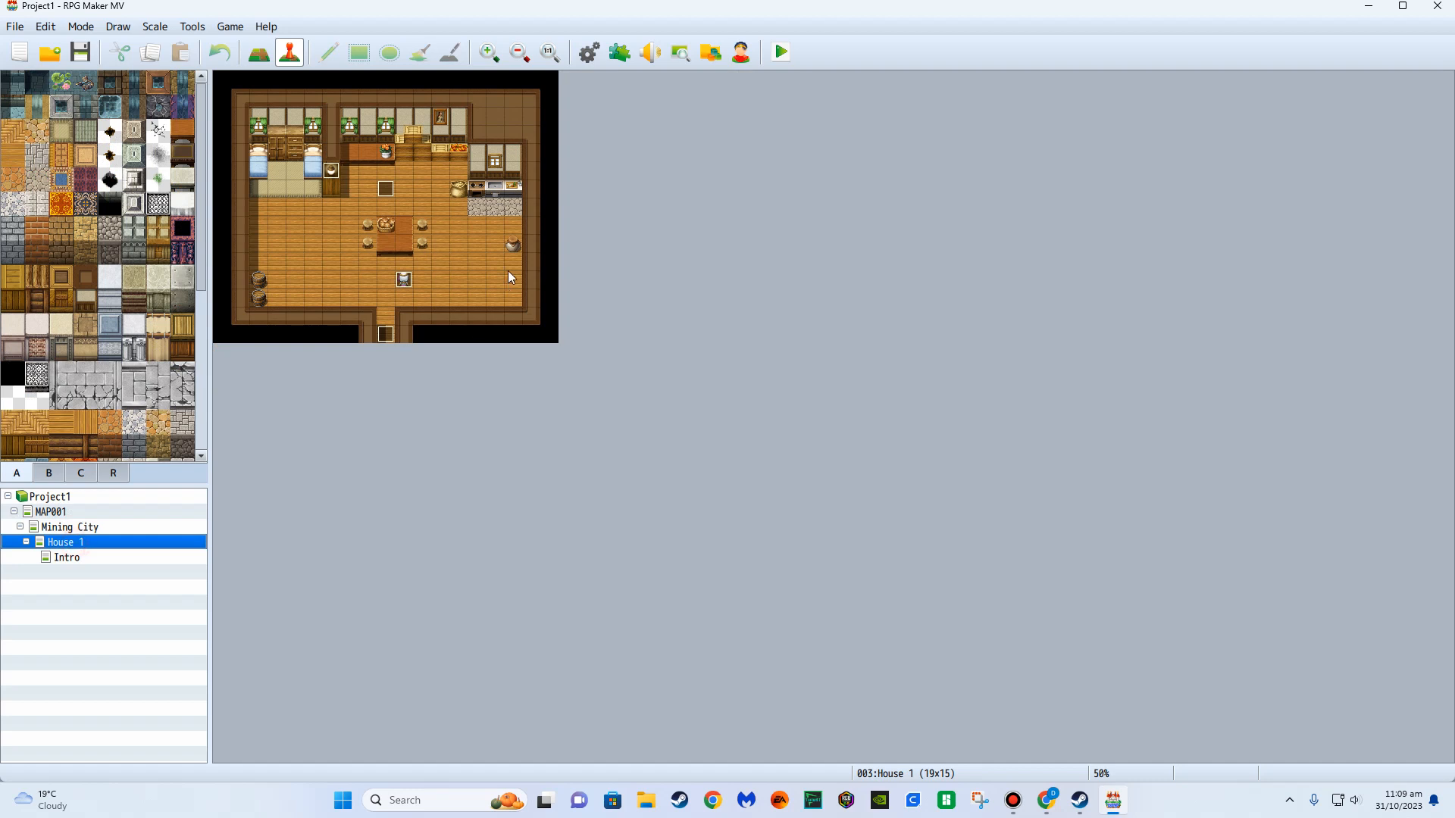
# Add a 60-frame Night screen tint before the Mining City transfer in House 1's intro event EV002.
pyautogui.doubleClick(386, 190)
pyautogui.click(750, 568)
pyautogui.click(746, 598)
pyautogui.click(746, 568)
pyautogui.rightClick(741, 583)
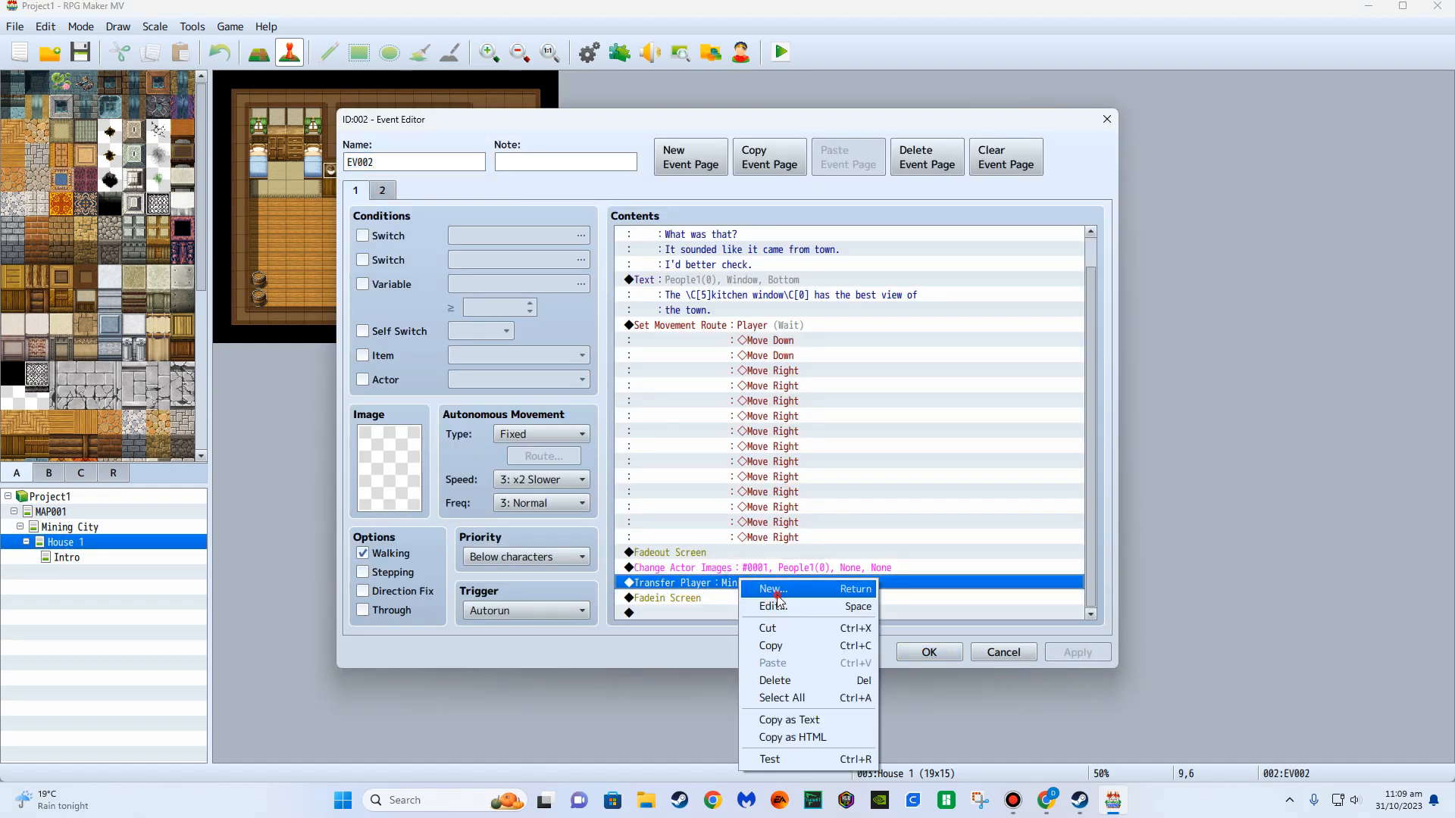
pyautogui.click(772, 589)
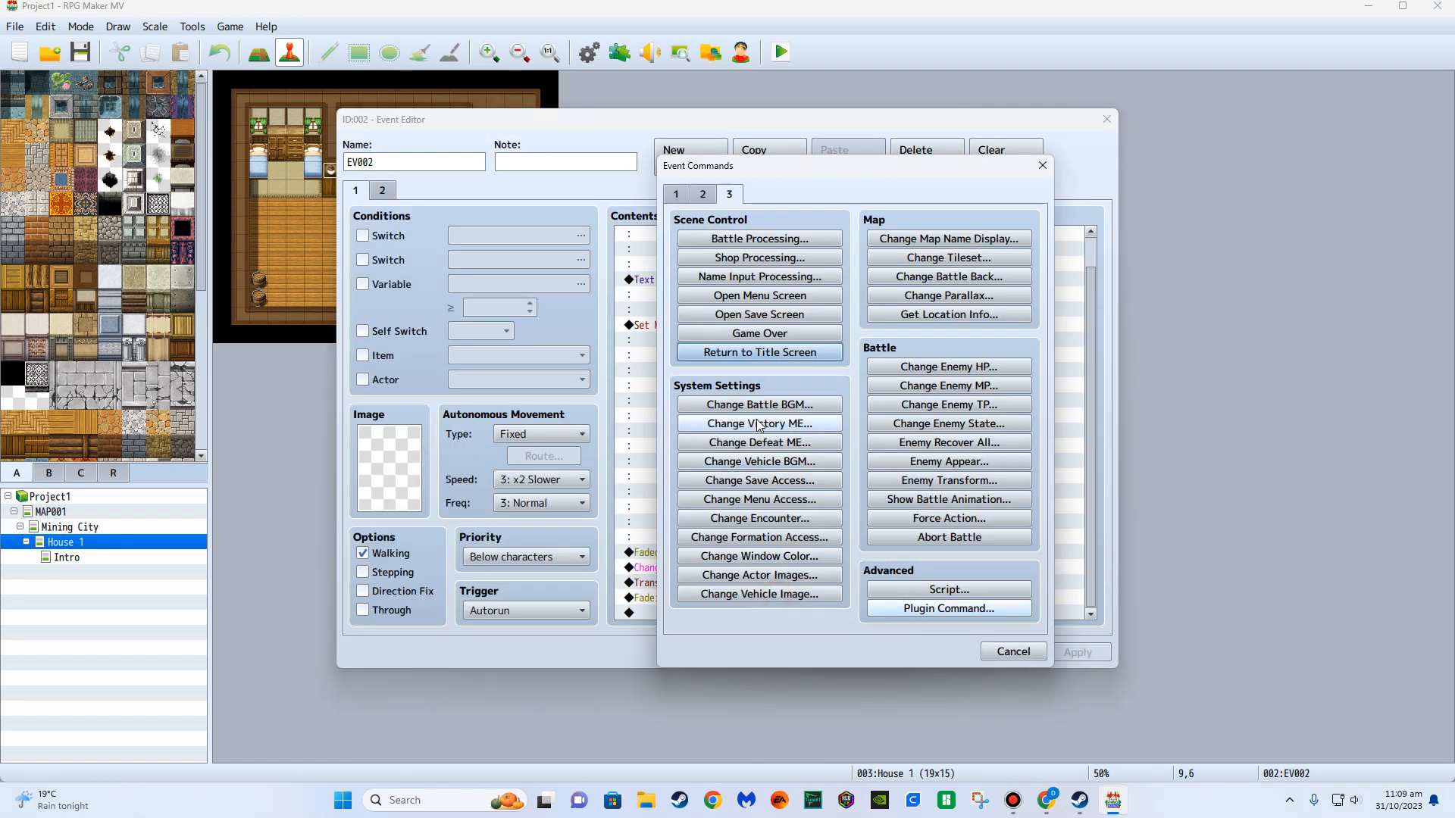
pyautogui.click(703, 196)
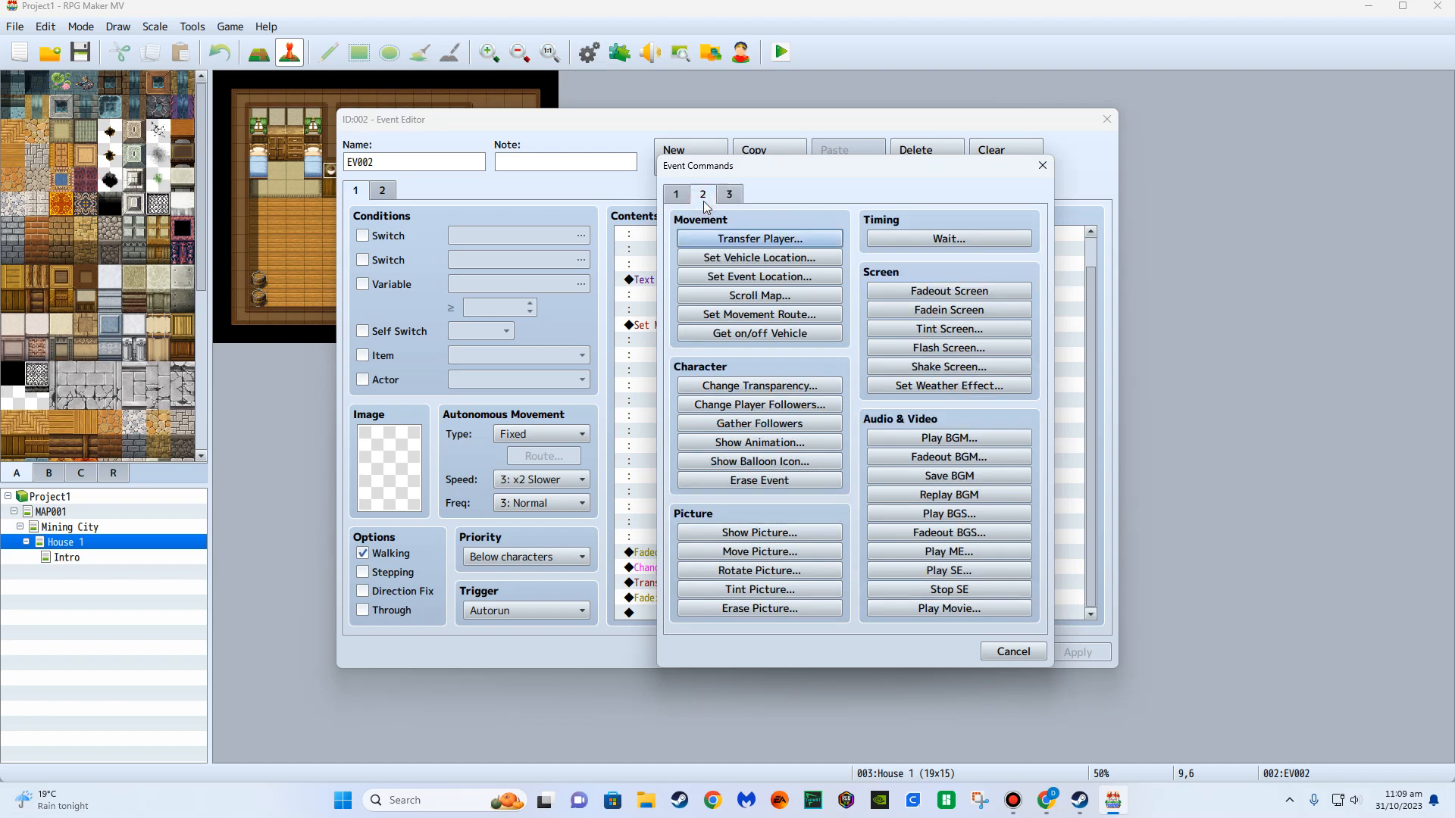
pyautogui.click(979, 330)
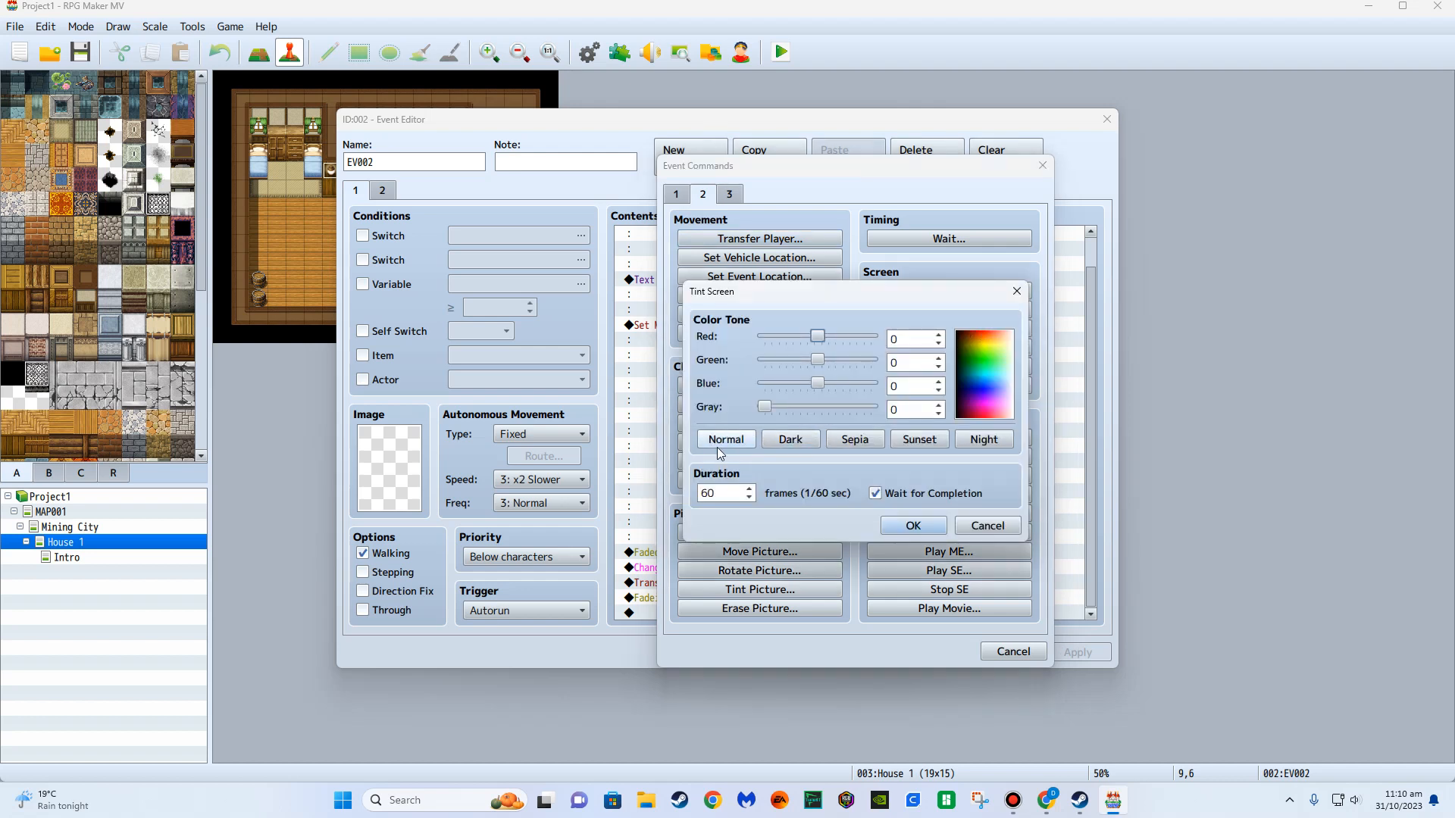
pyautogui.click(977, 444)
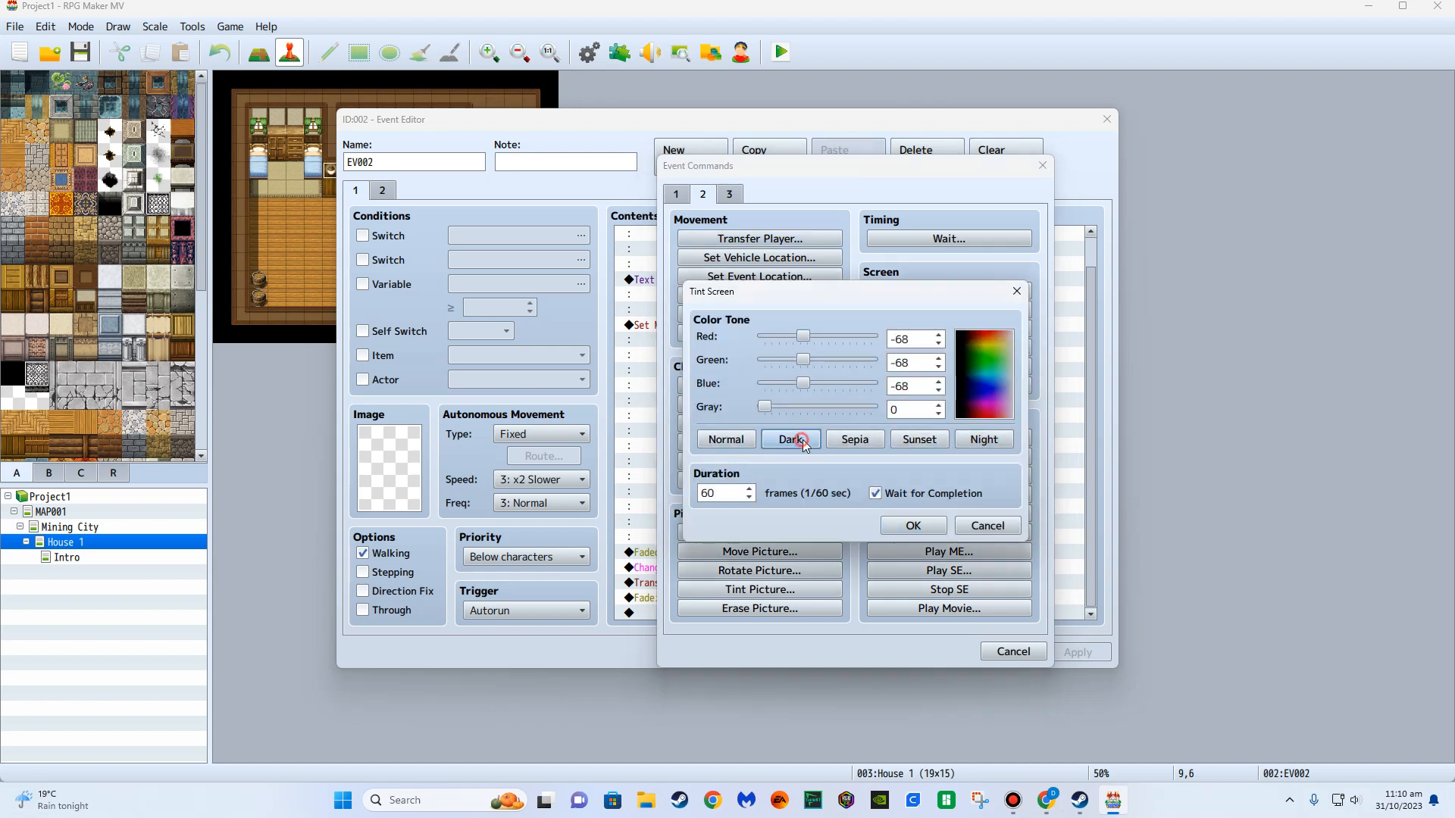
pyautogui.click(914, 525)
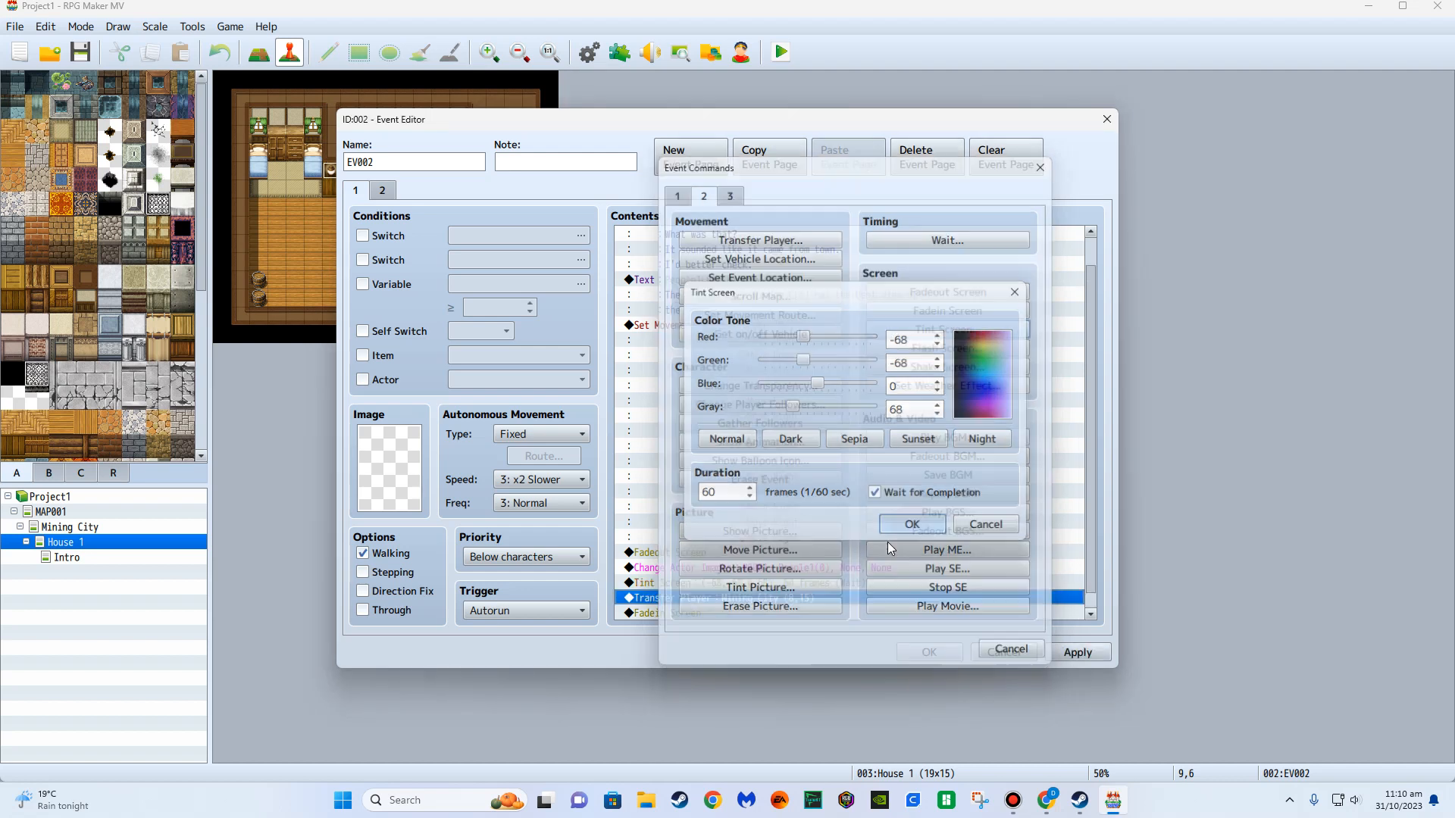
pyautogui.scroll(2, 775, 600)
pyautogui.scroll(-3, 834, 609)
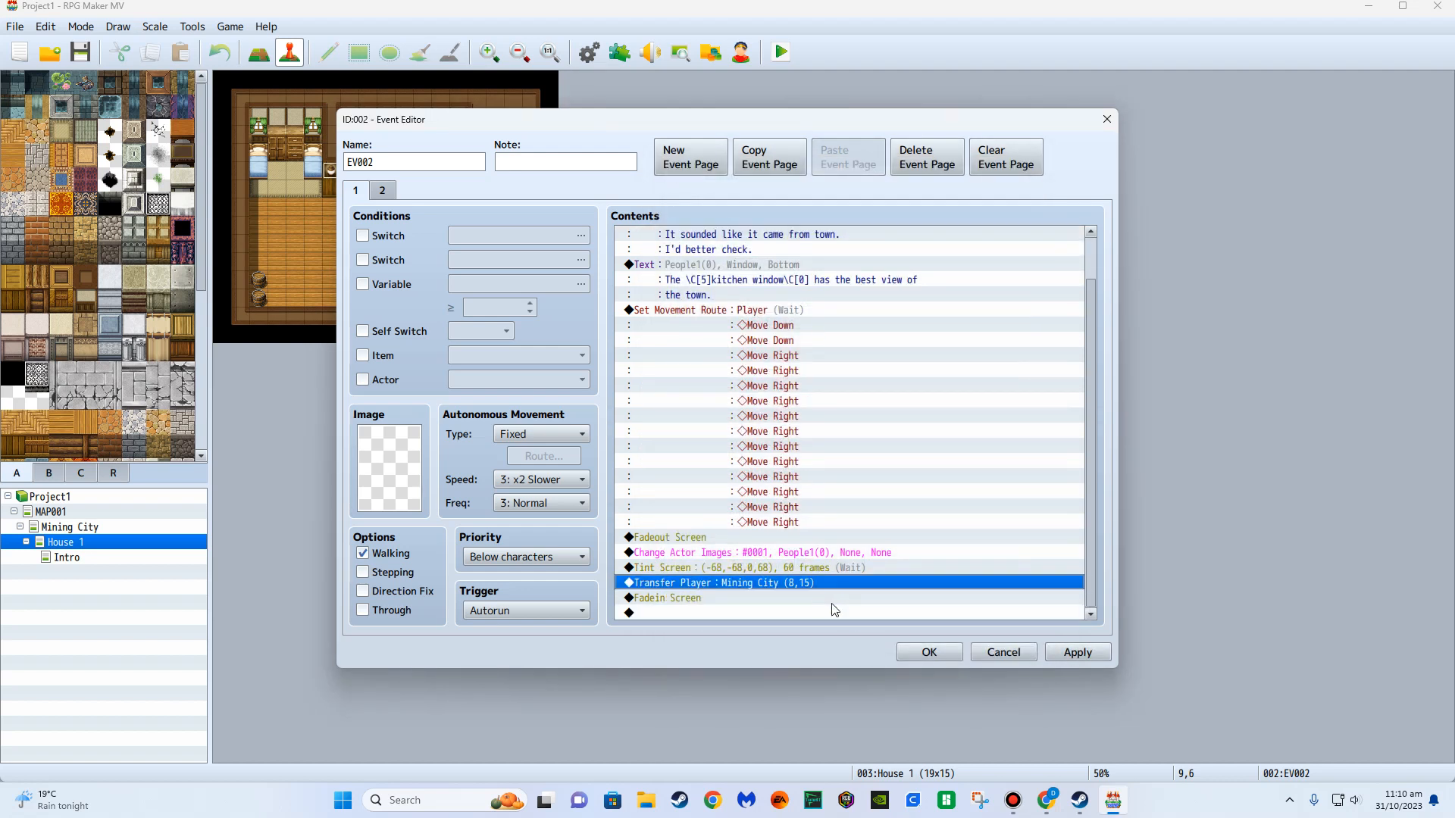
pyautogui.click(906, 653)
# Add a 60-frame Night screen tint after the Mining City transfer in House 1's exit door event EV004.
pyautogui.doubleClick(386, 335)
pyautogui.click(732, 251)
pyautogui.rightClick(730, 253)
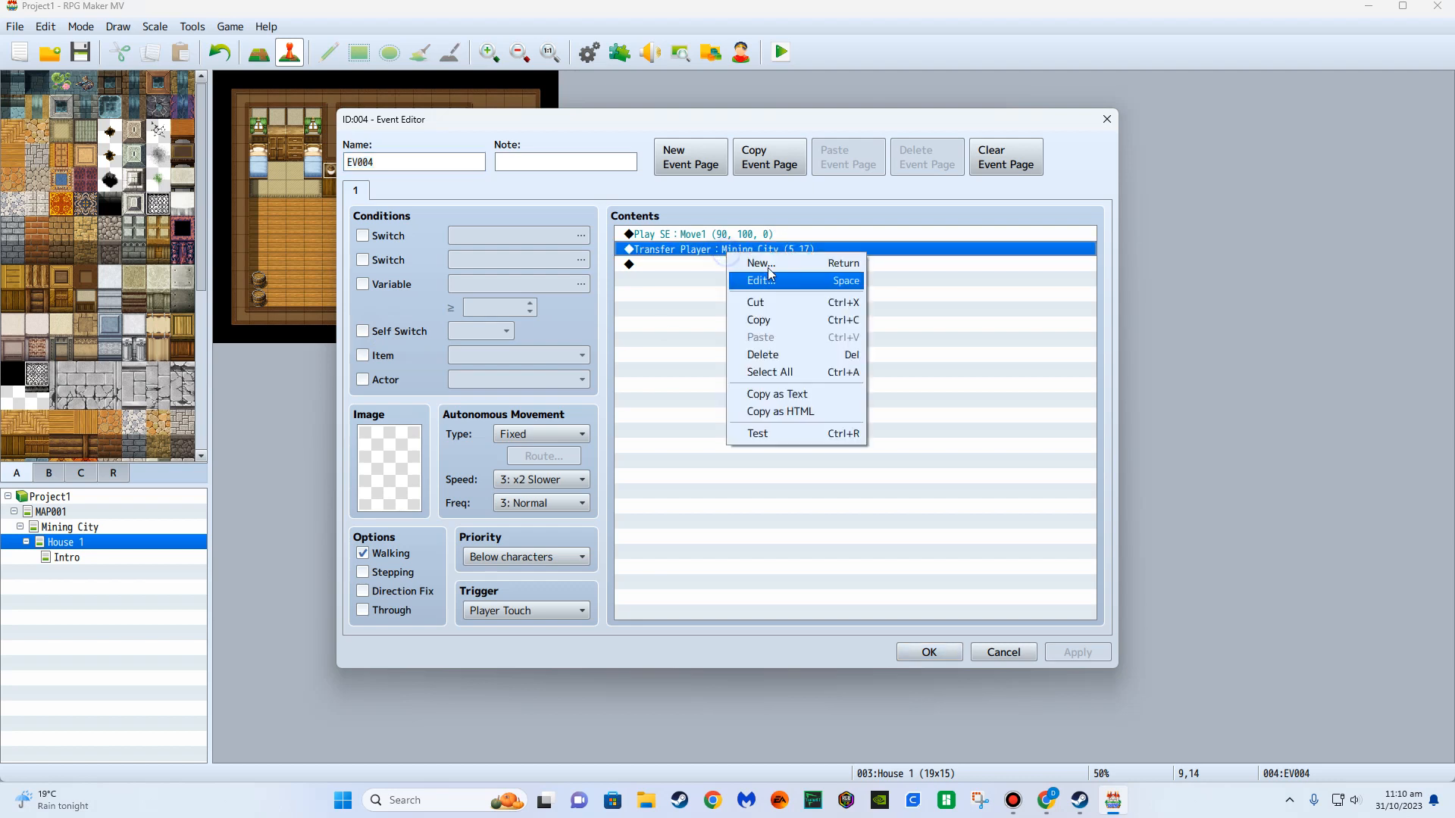
pyautogui.click(760, 263)
pyautogui.press('Escape')
pyautogui.click(690, 265)
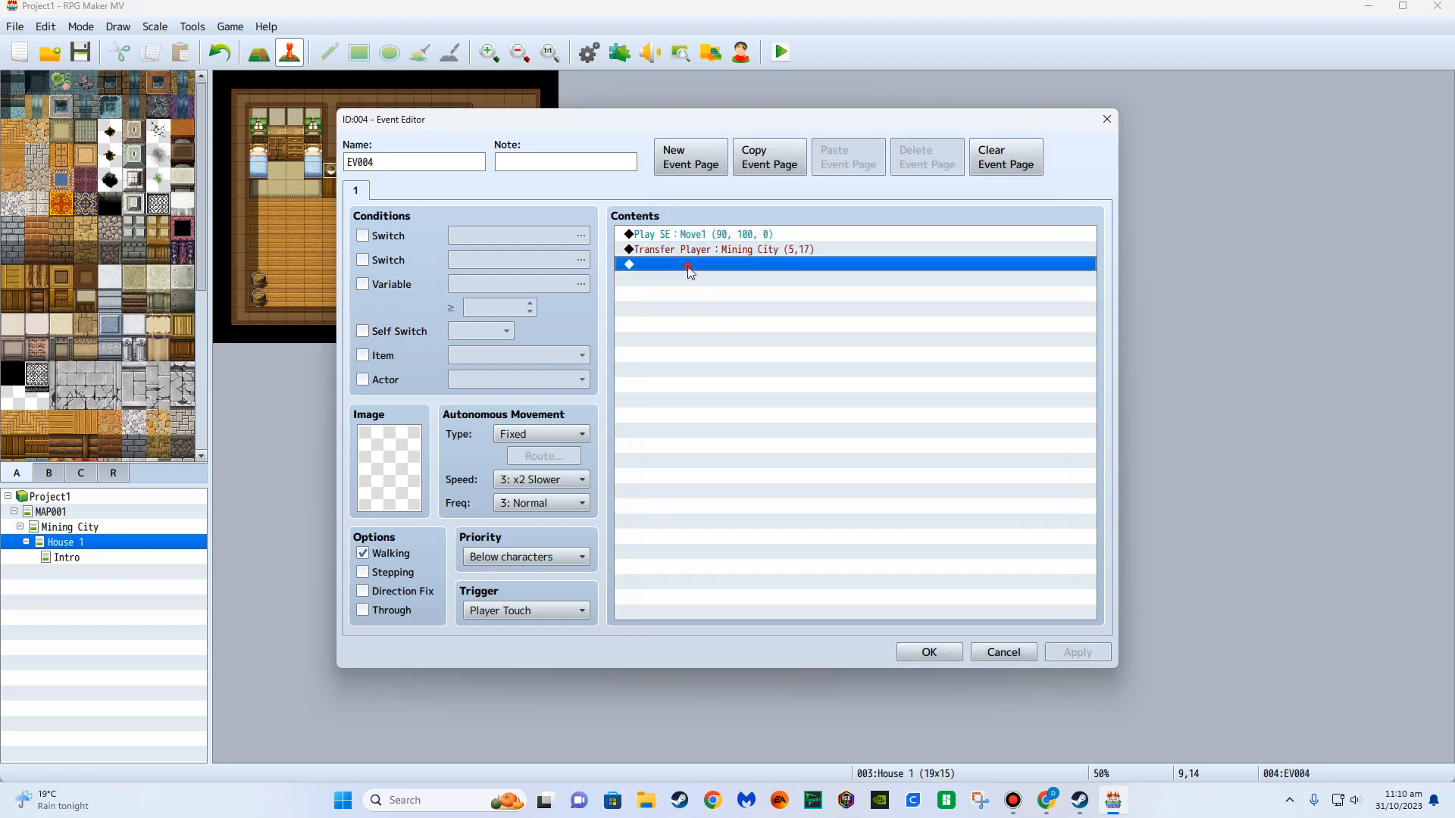
pyautogui.doubleClick(688, 267)
pyautogui.click(981, 330)
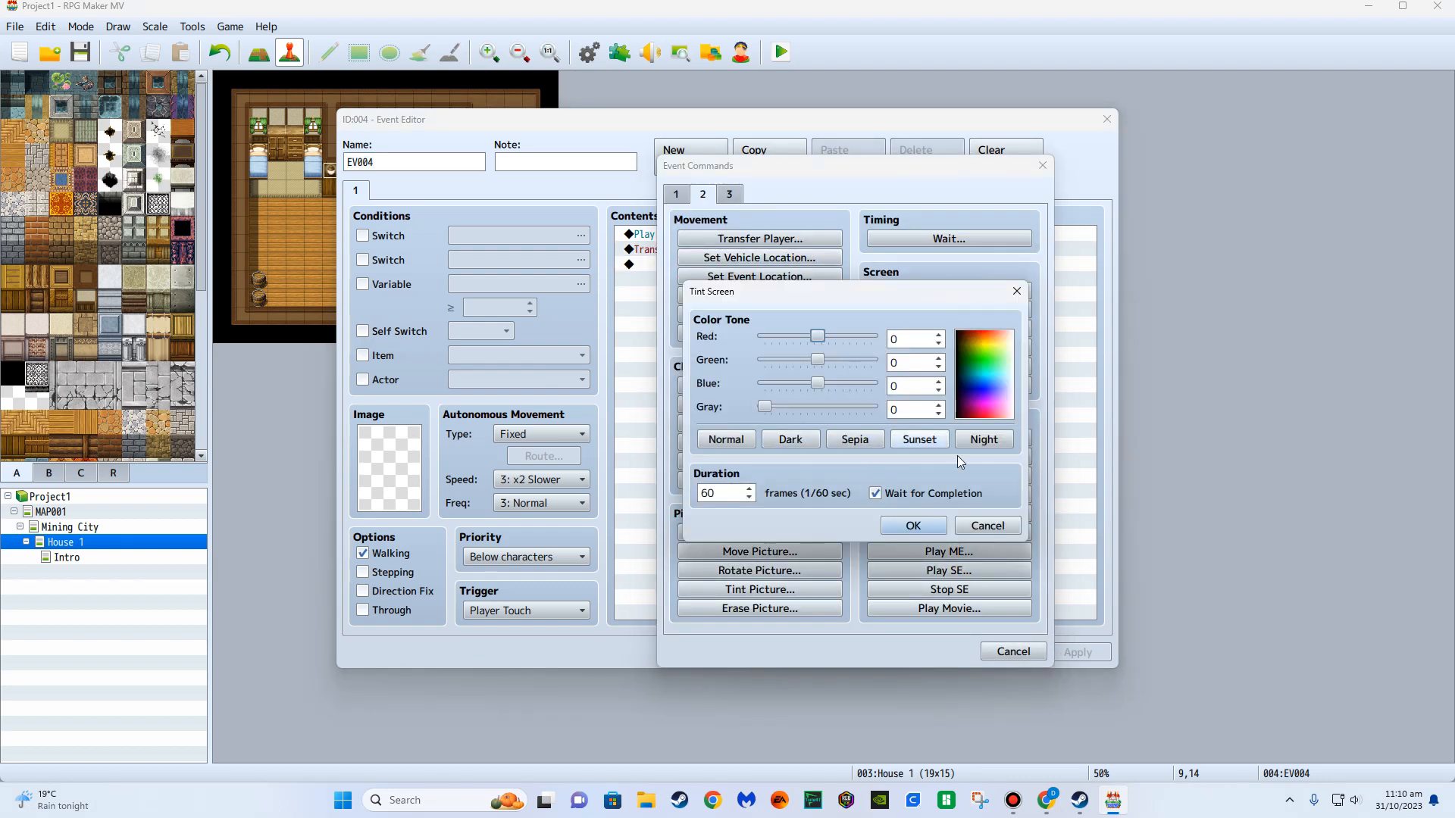
pyautogui.click(983, 441)
pyautogui.click(913, 526)
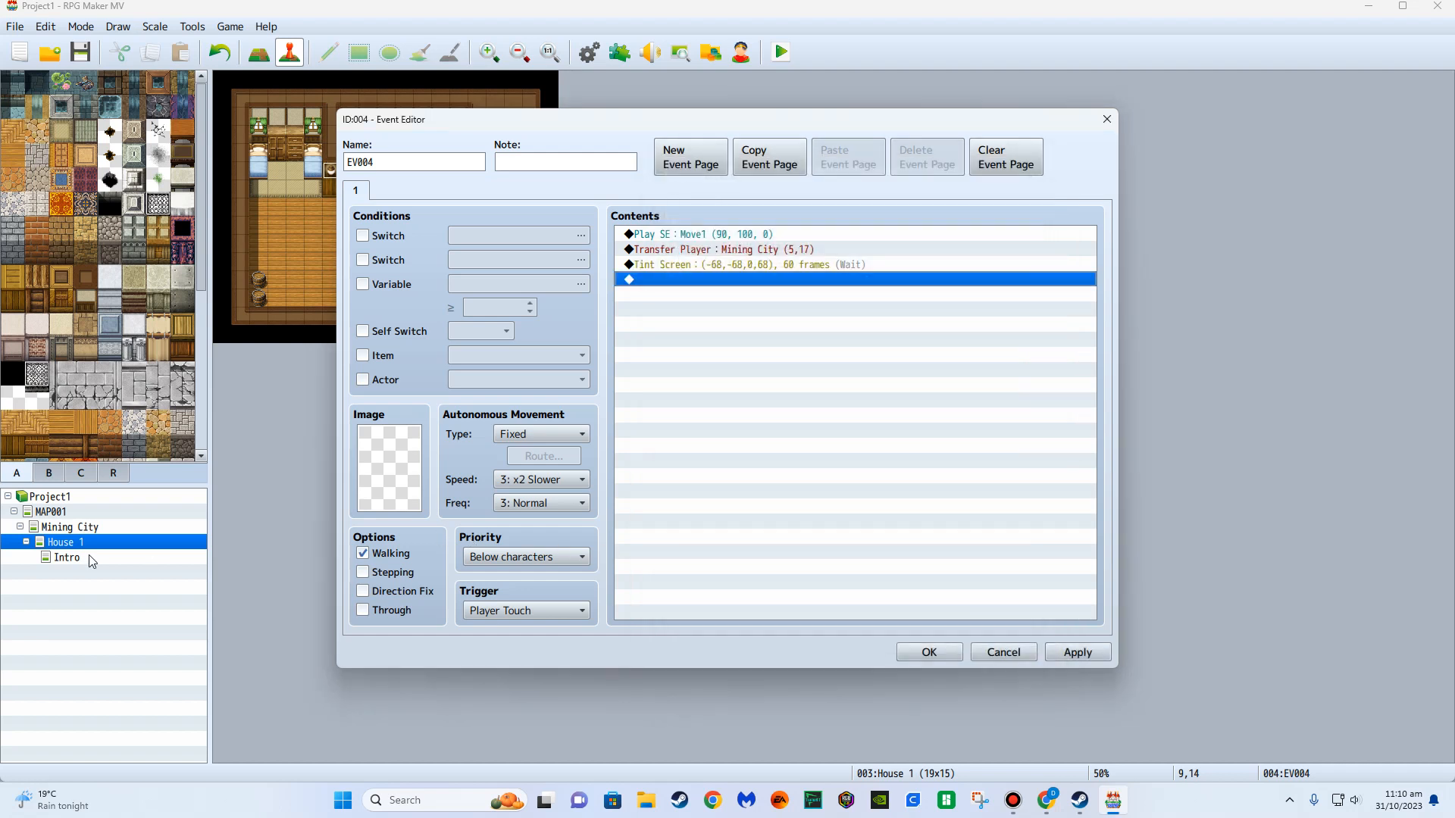
pyautogui.click(928, 652)
# Insert a 60-frame Normal screen tint before the transfer back to the house in Mining City's cutscene event EV010.
pyautogui.click(70, 526)
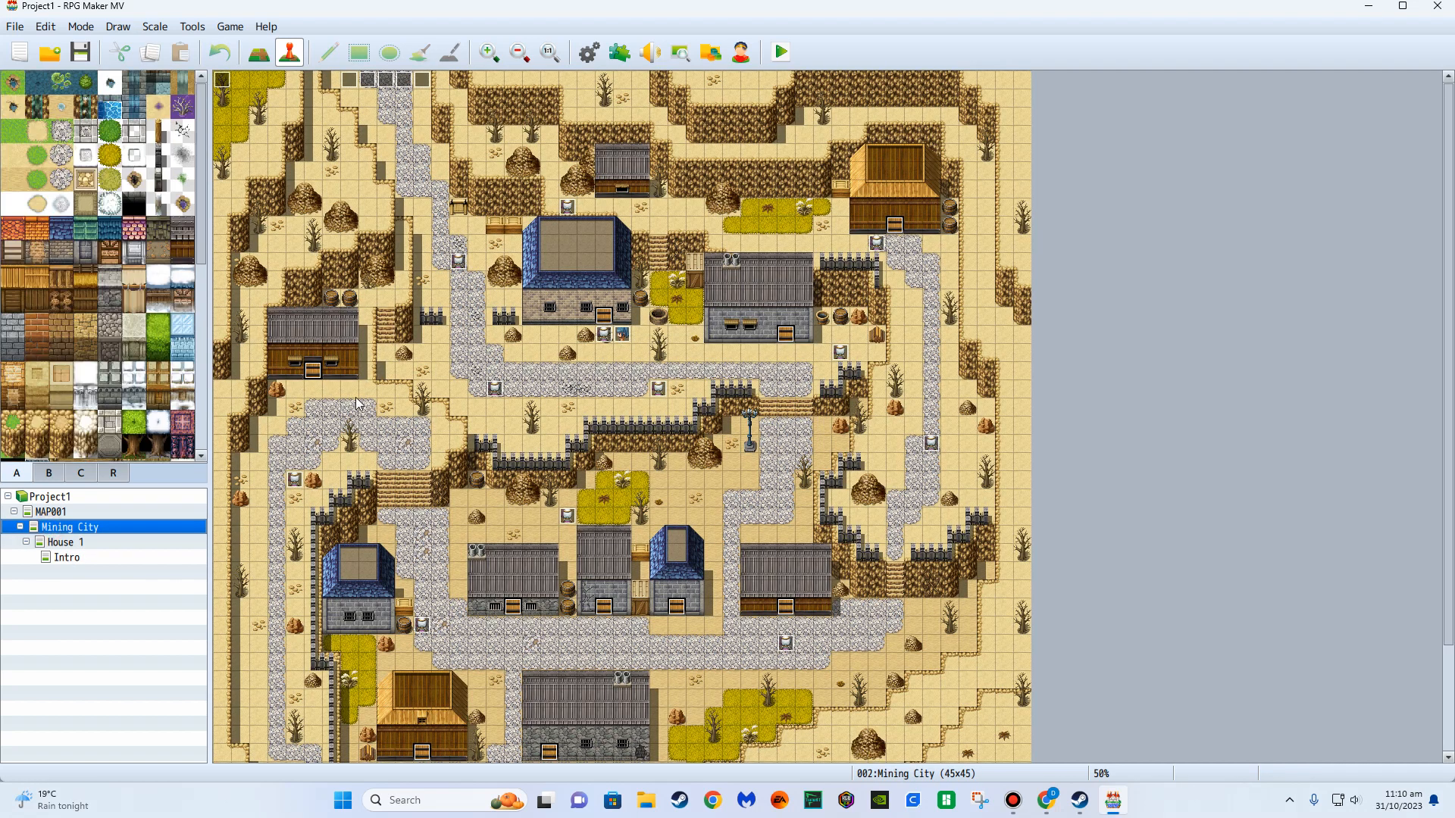
pyautogui.doubleClick(220, 81)
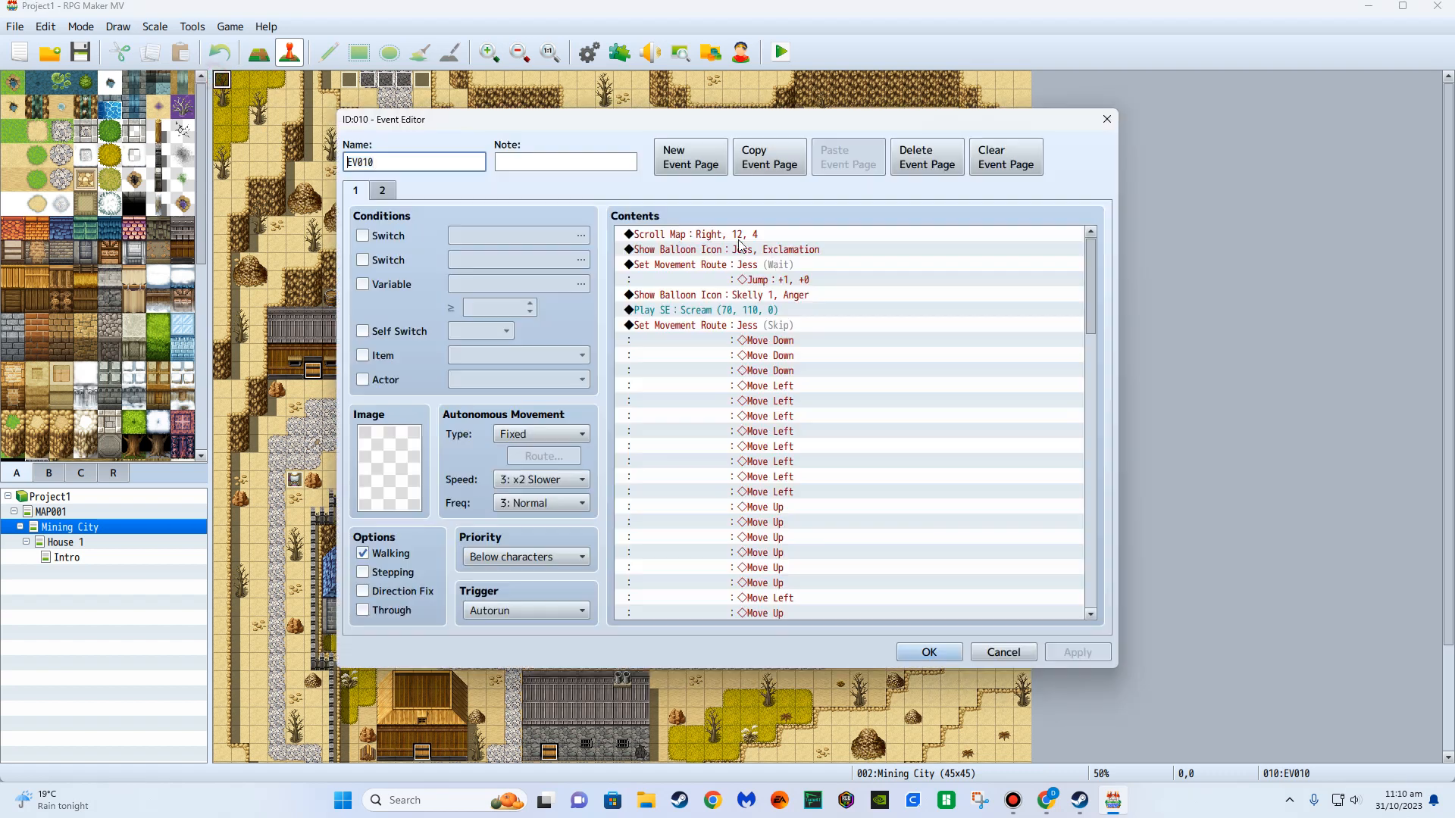
pyautogui.moveTo(1090, 284); pyautogui.dragTo(1058, 550)
pyautogui.doubleClick(871, 581)
pyautogui.click(968, 327)
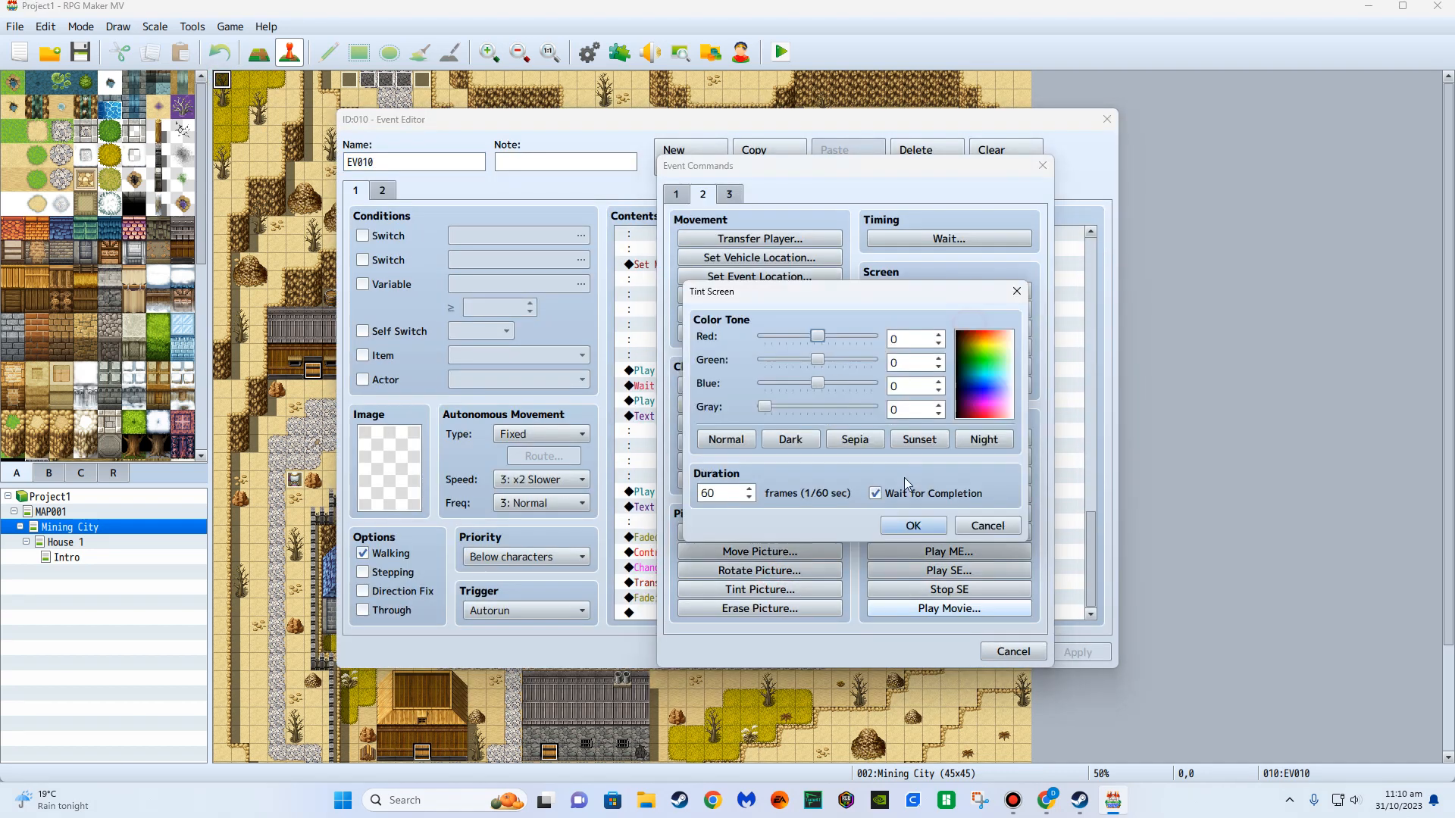
pyautogui.click(724, 439)
pyautogui.click(913, 525)
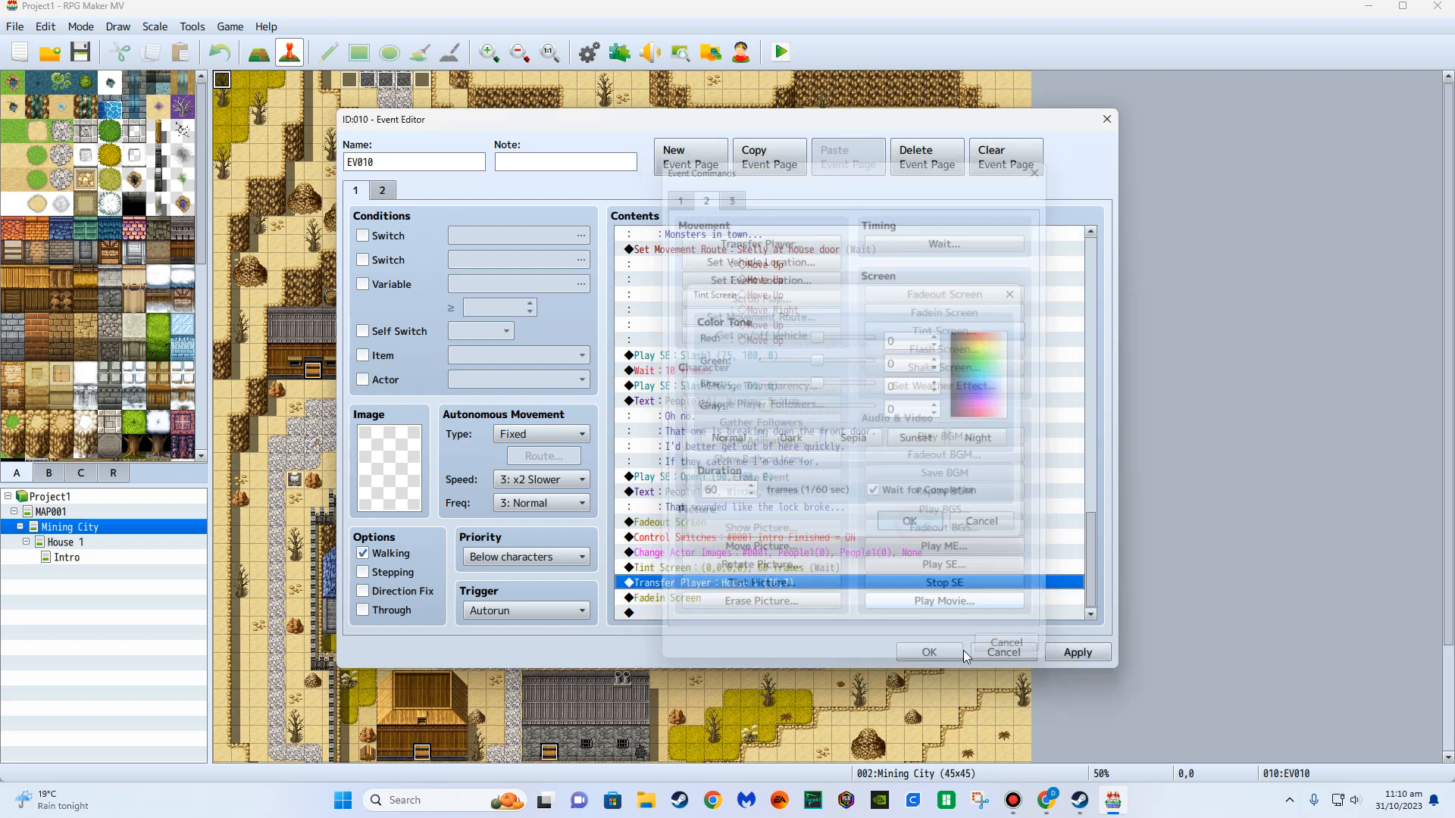
pyautogui.click(929, 652)
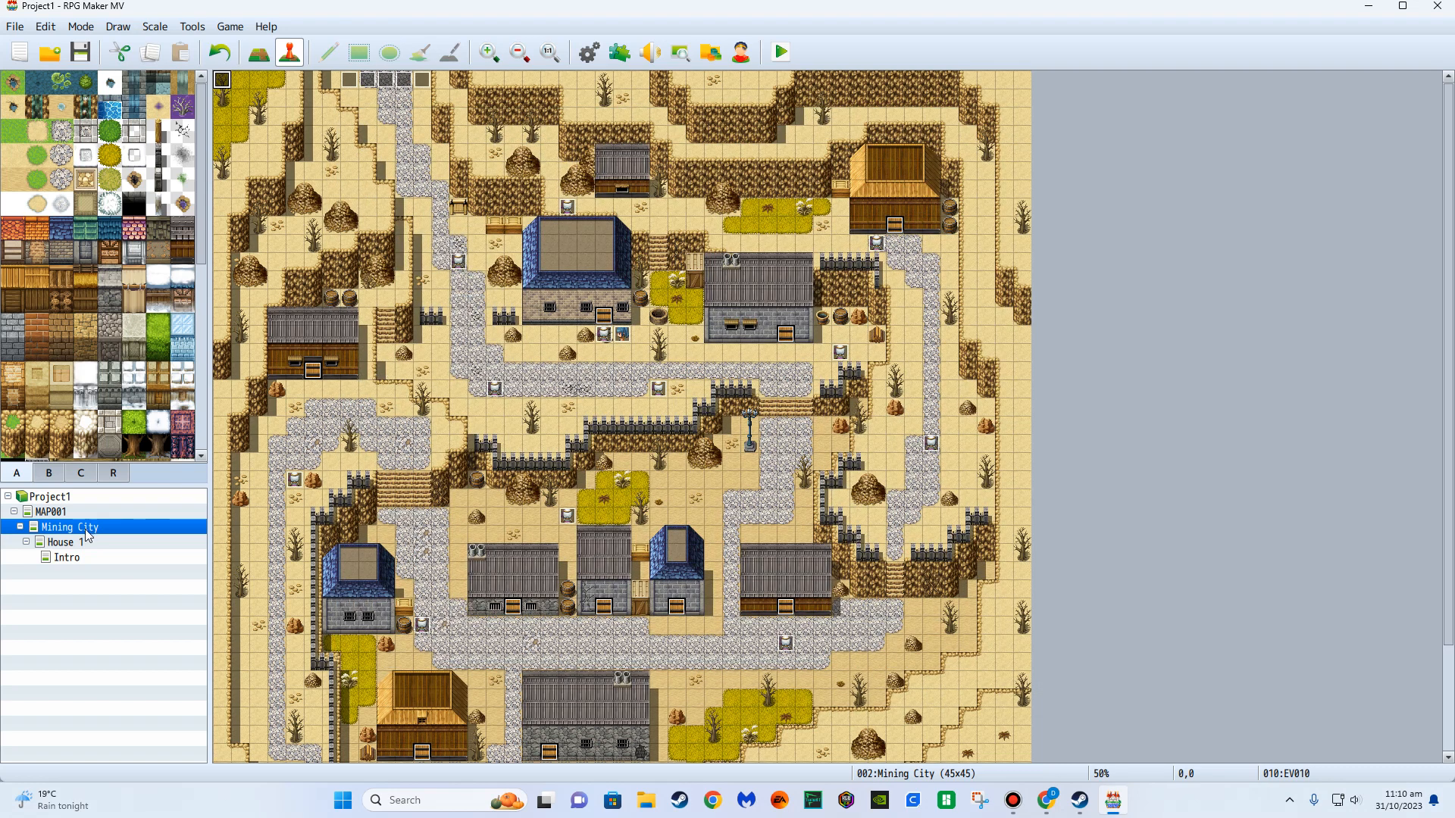
# Open the database's System settings and look through the music assignments.
pyautogui.click(590, 59)
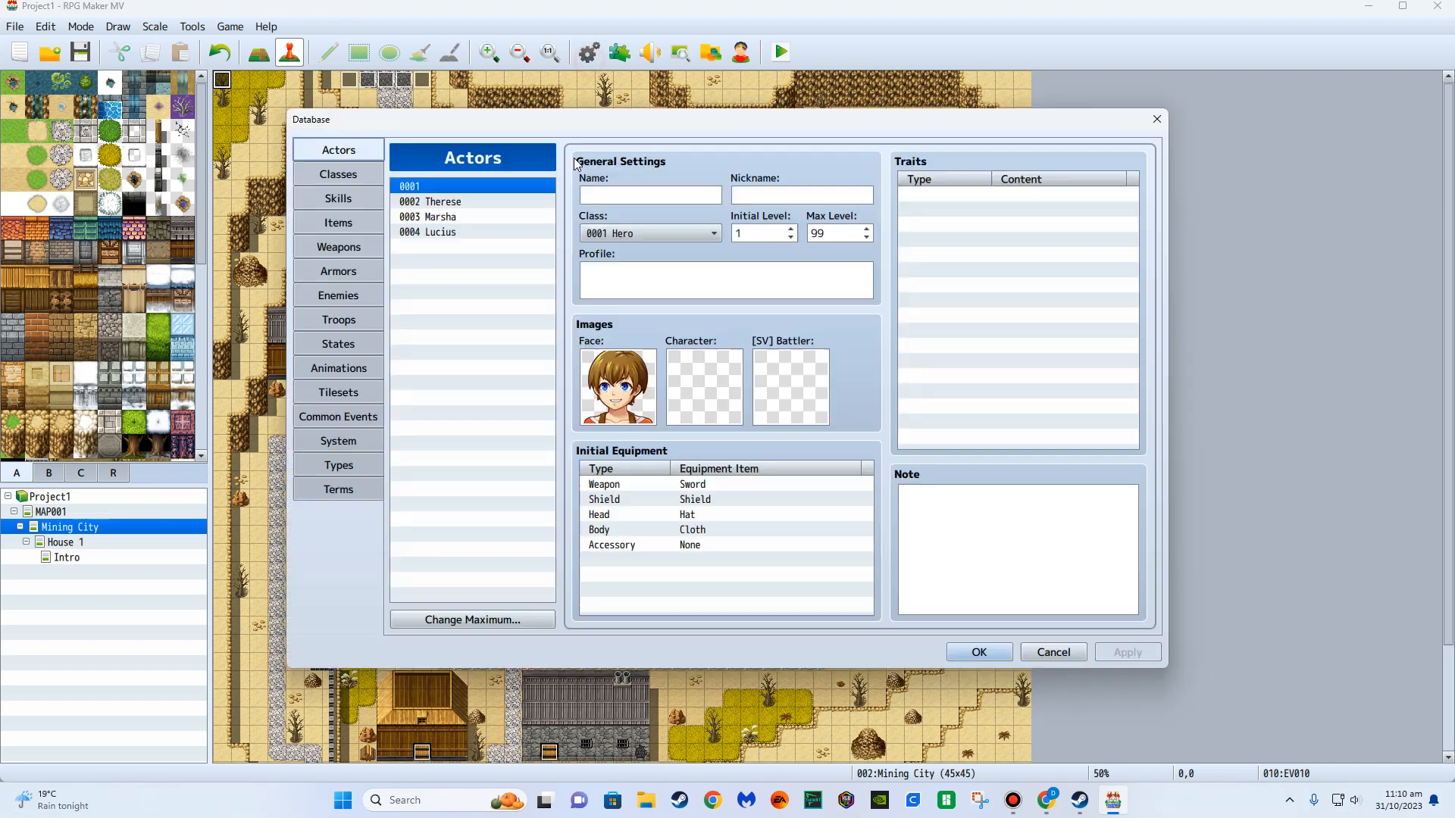
pyautogui.click(343, 438)
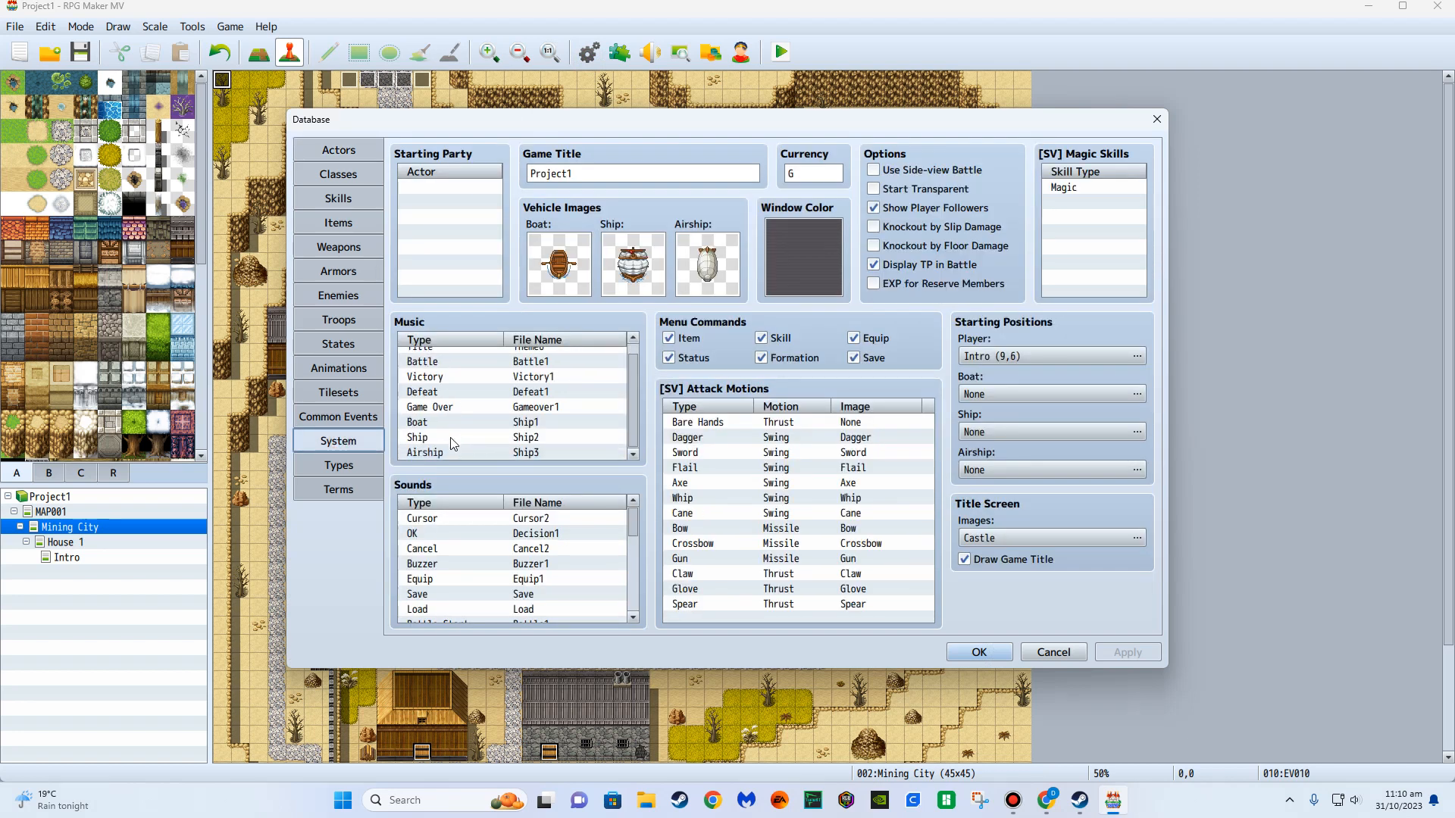
pyautogui.scroll(1, 453, 444)
pyautogui.click(448, 401)
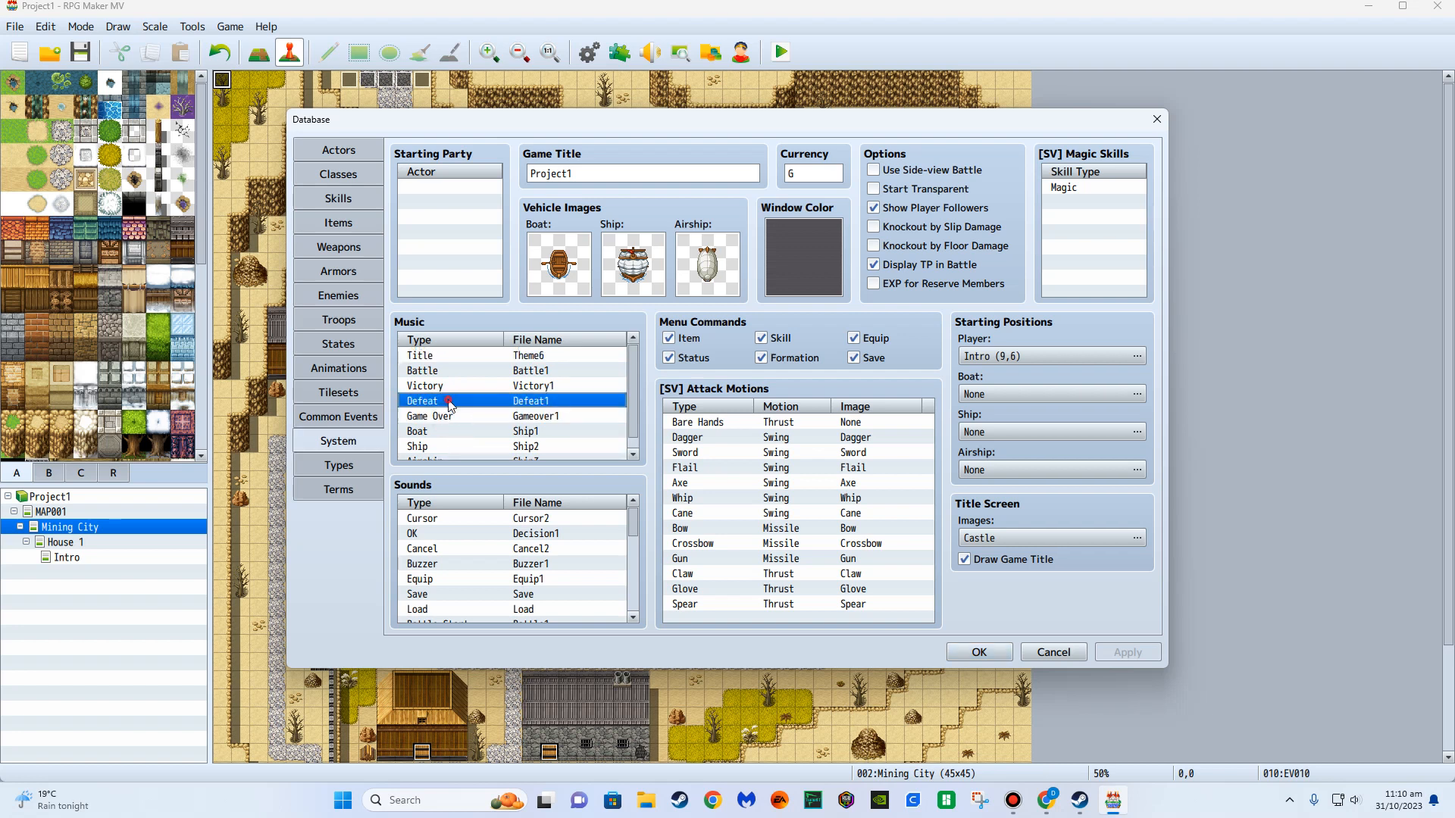
pyautogui.scroll(-1, 448, 442)
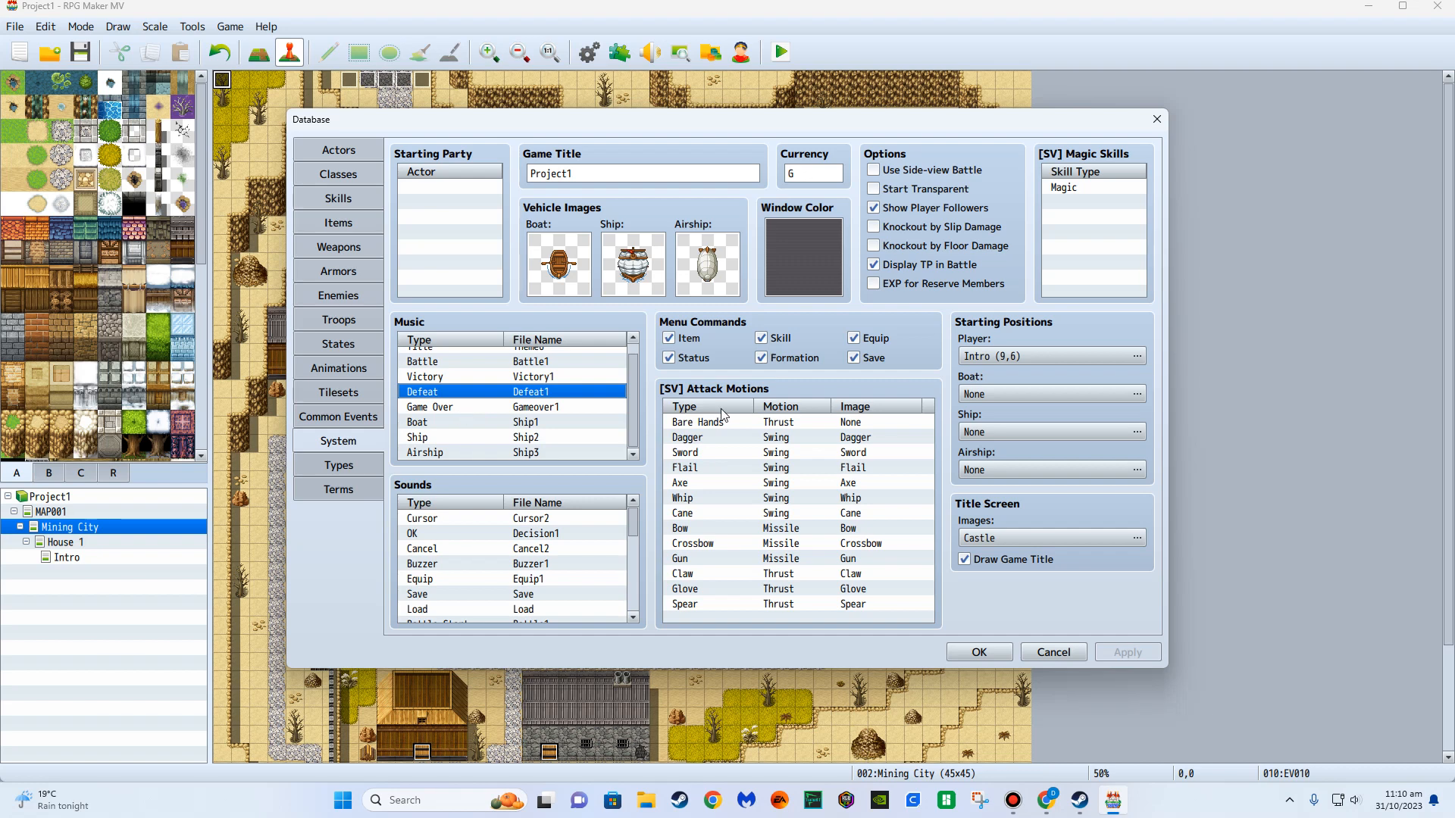
# Preview title screen backgrounds such as DemonCastle, Dragon and Book with the Floral frame.
pyautogui.doubleClick(1037, 534)
pyautogui.click(621, 259)
pyautogui.click(615, 274)
pyautogui.click(615, 258)
pyautogui.click(493, 290)
pyautogui.click(485, 304)
pyautogui.click(484, 319)
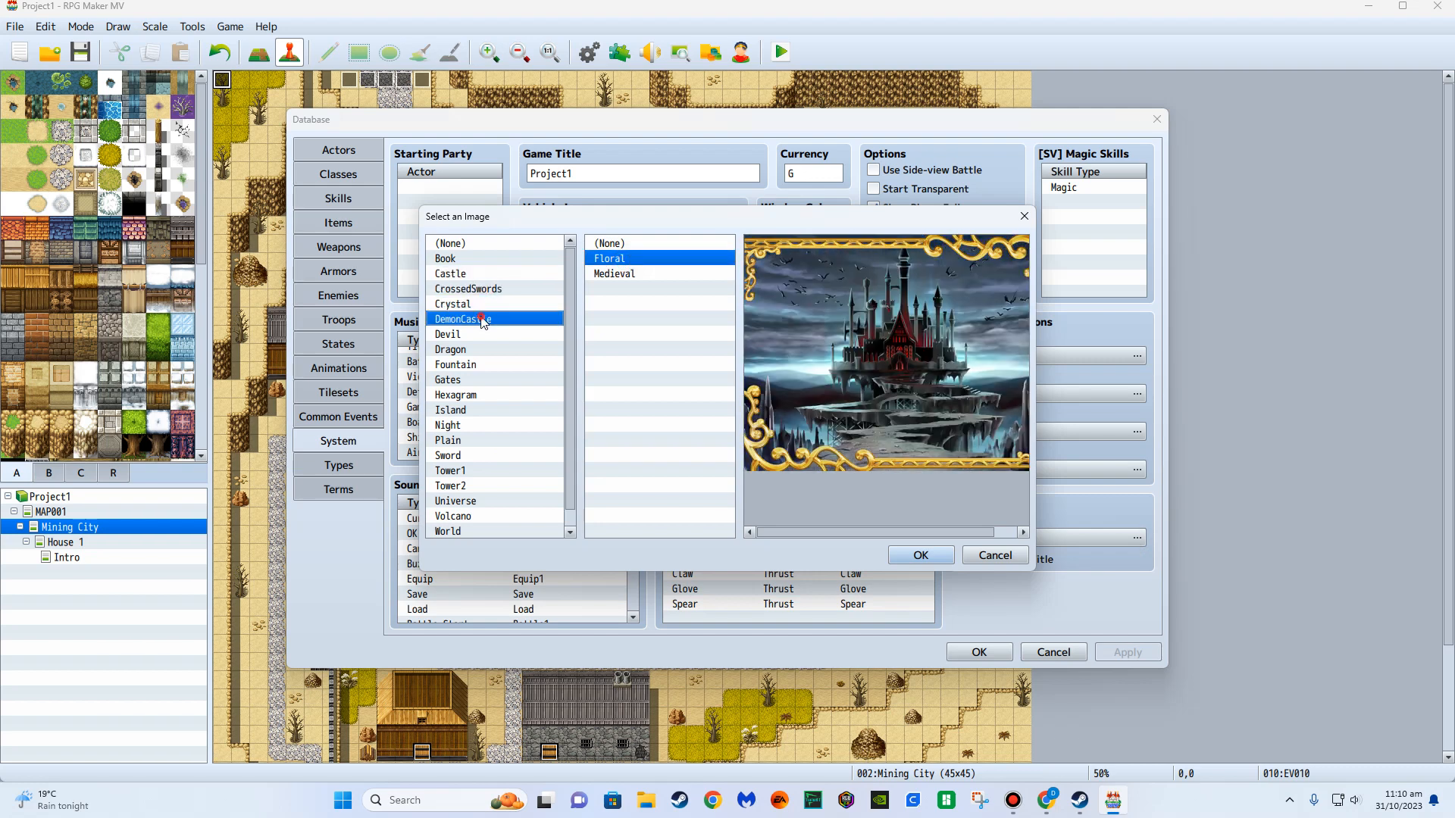
pyautogui.click(485, 345)
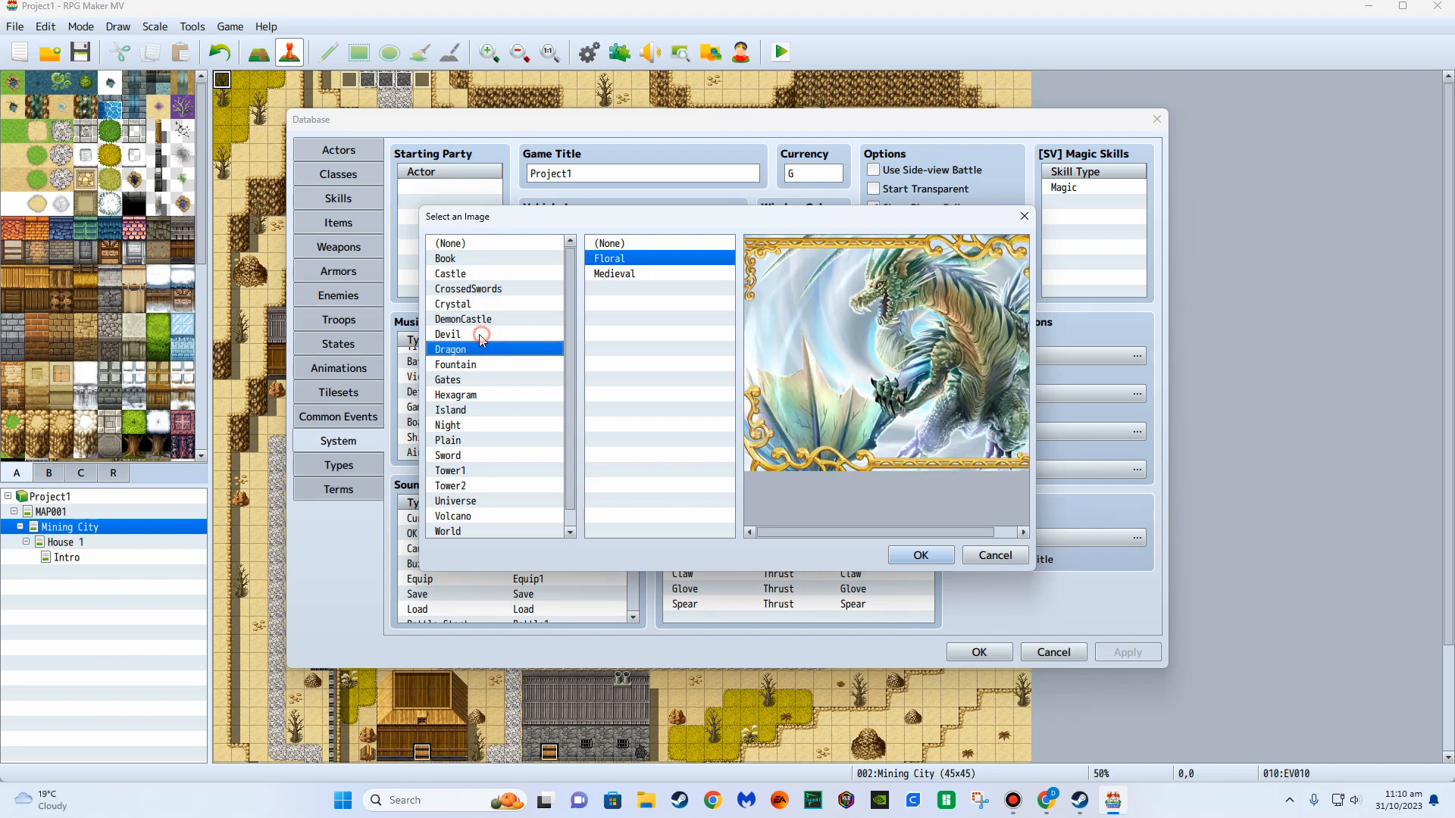
pyautogui.click(464, 364)
pyautogui.click(464, 379)
pyautogui.click(482, 244)
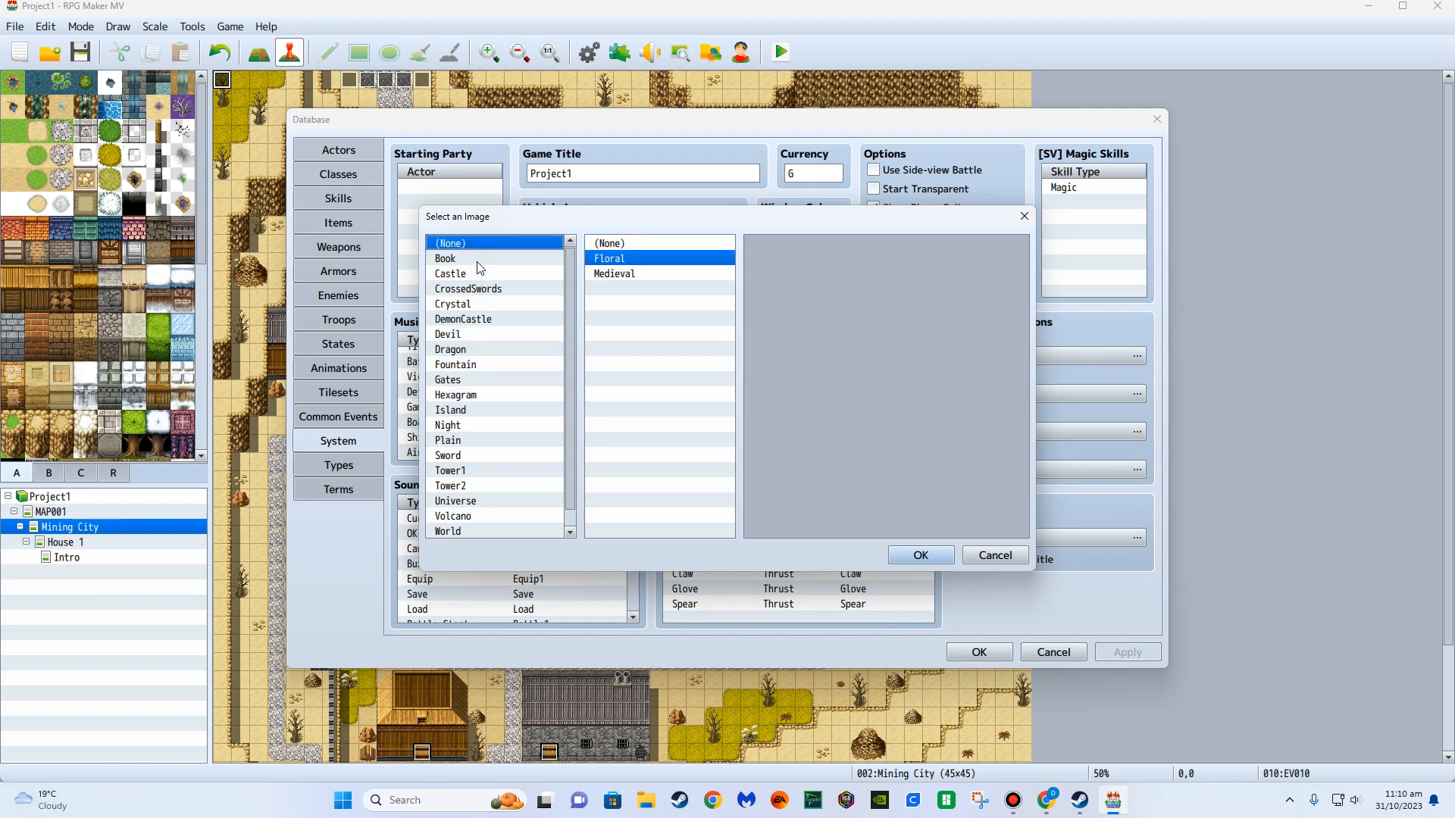
pyautogui.click(478, 260)
pyautogui.scroll(-1, 484, 462)
# Switch to the Medieval frame and compare the title backgrounds from World back up to Book.
pyautogui.click(660, 274)
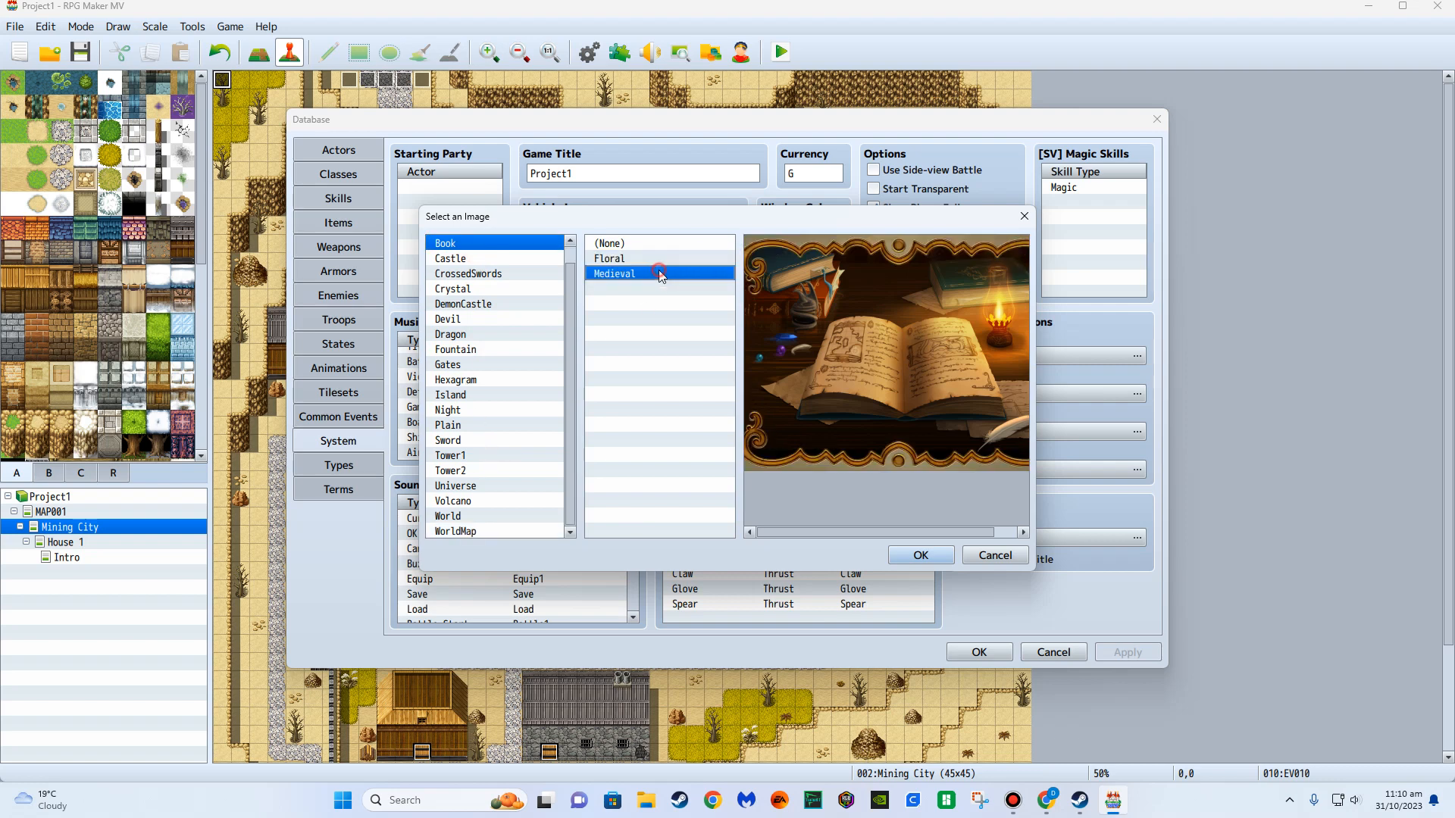
pyautogui.click(464, 516)
pyautogui.click(465, 501)
pyautogui.click(468, 486)
pyautogui.click(469, 471)
pyautogui.click(471, 455)
pyautogui.click(476, 439)
pyautogui.click(476, 425)
pyautogui.click(475, 410)
pyautogui.click(475, 395)
pyautogui.click(475, 378)
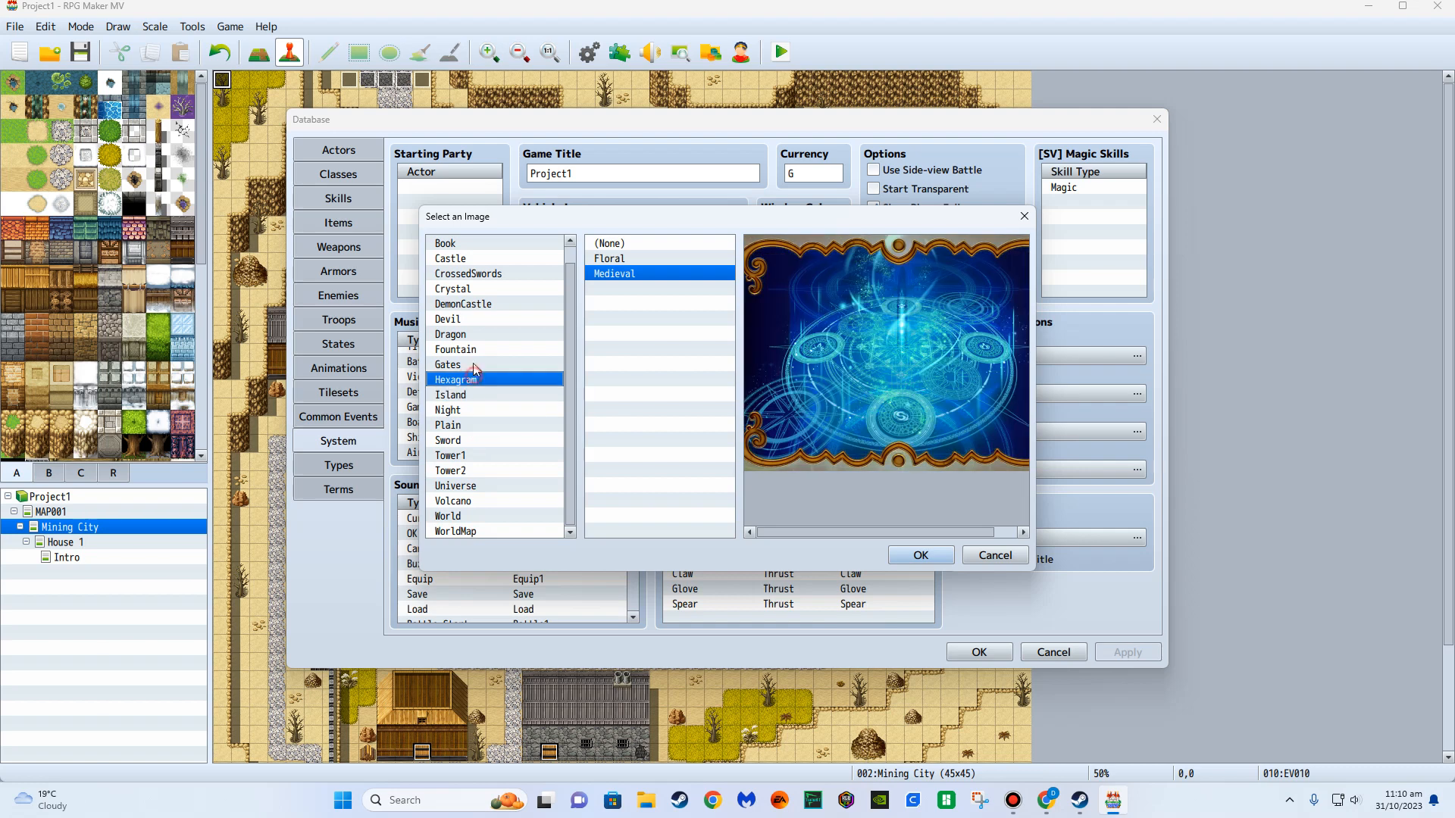
pyautogui.press('Up')
pyautogui.press('Up')
pyautogui.press('Up')
pyautogui.press('Up')
pyautogui.press('Up')
pyautogui.press('Up')
pyautogui.press('Up')
pyautogui.press('Up')
pyautogui.press('Up')
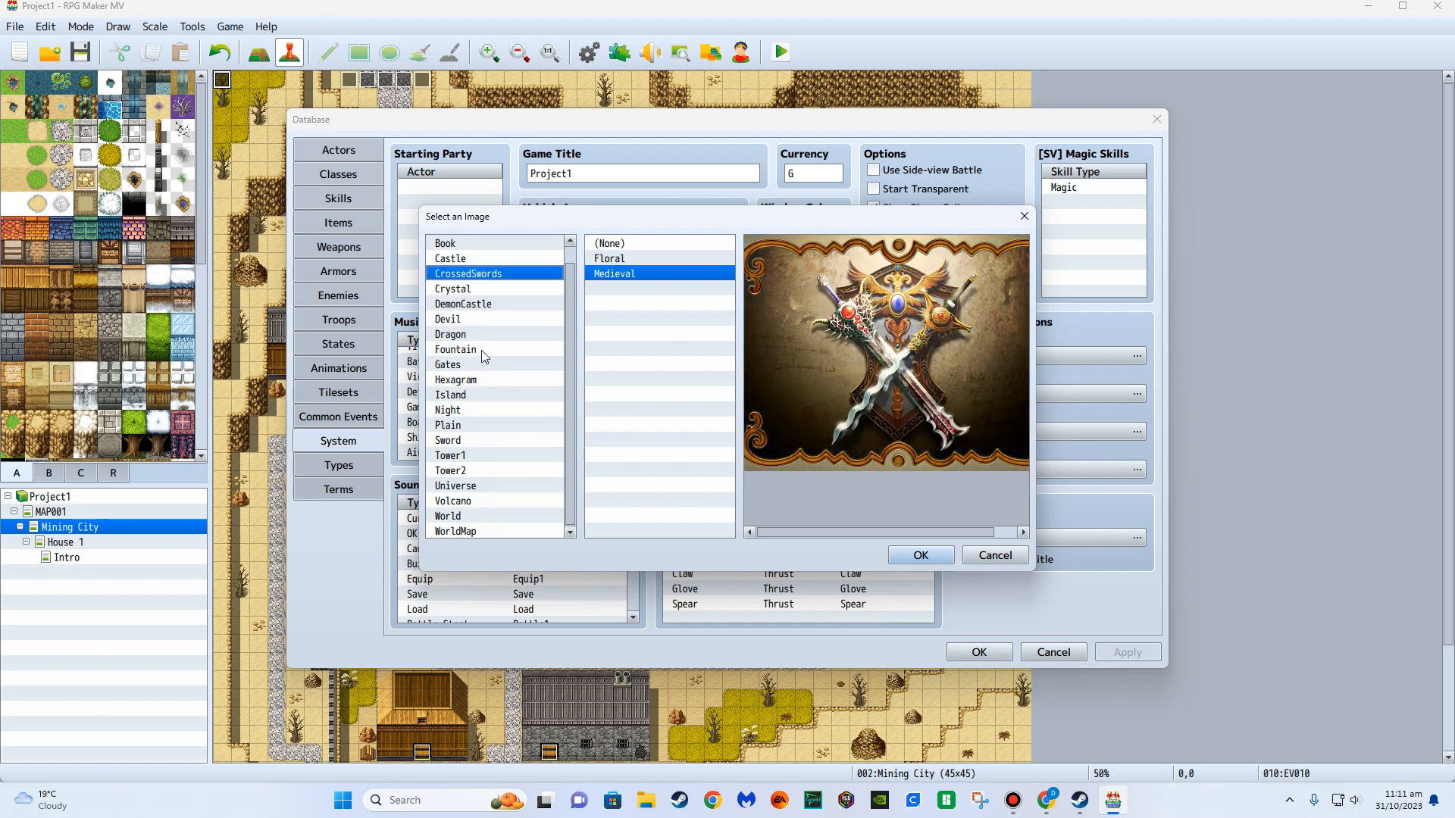
# Set the title screen images to the Book background with the Floral frame.
pyautogui.click(658, 256)
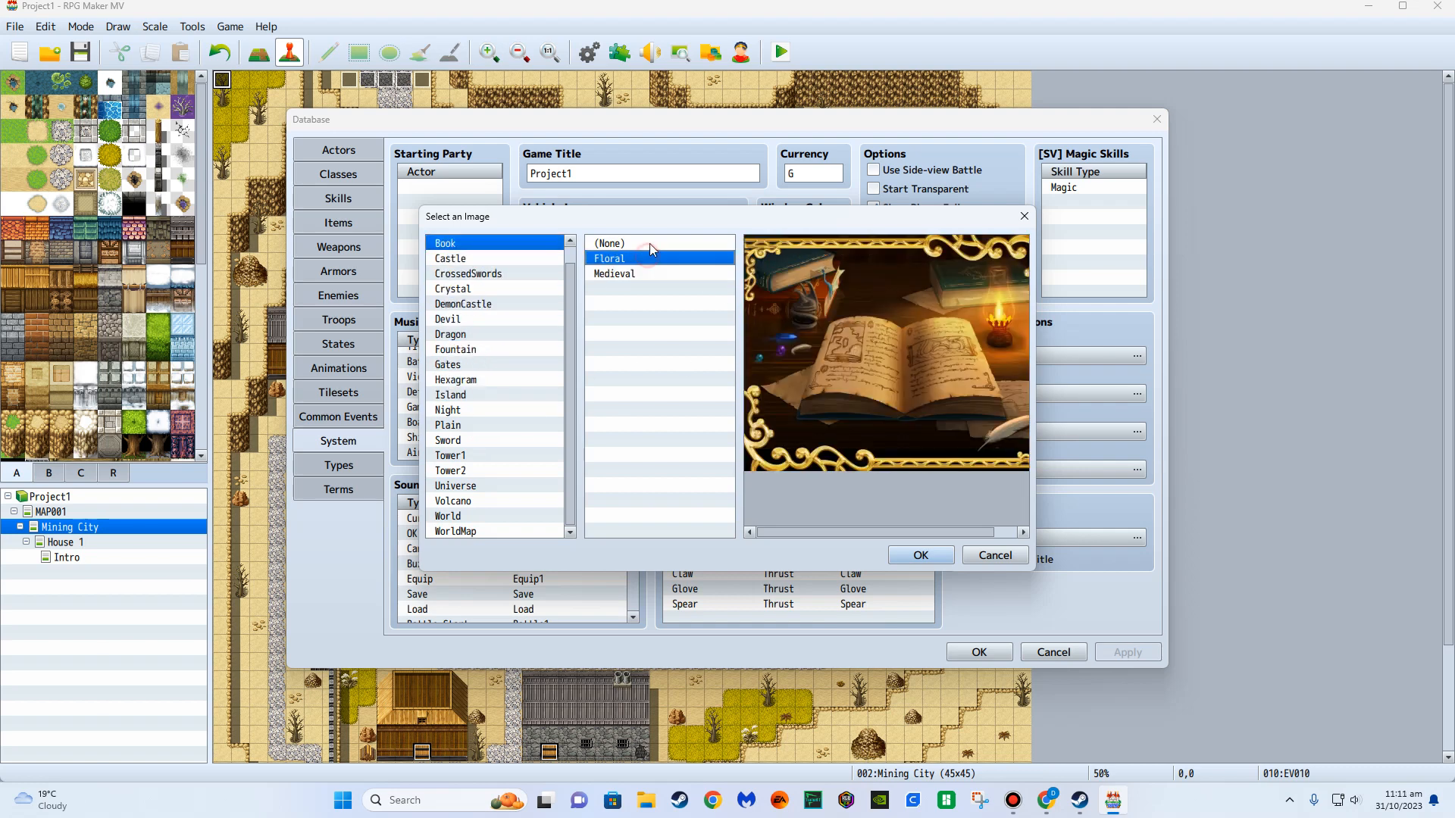
pyautogui.click(648, 243)
pyautogui.click(628, 258)
pyautogui.click(920, 554)
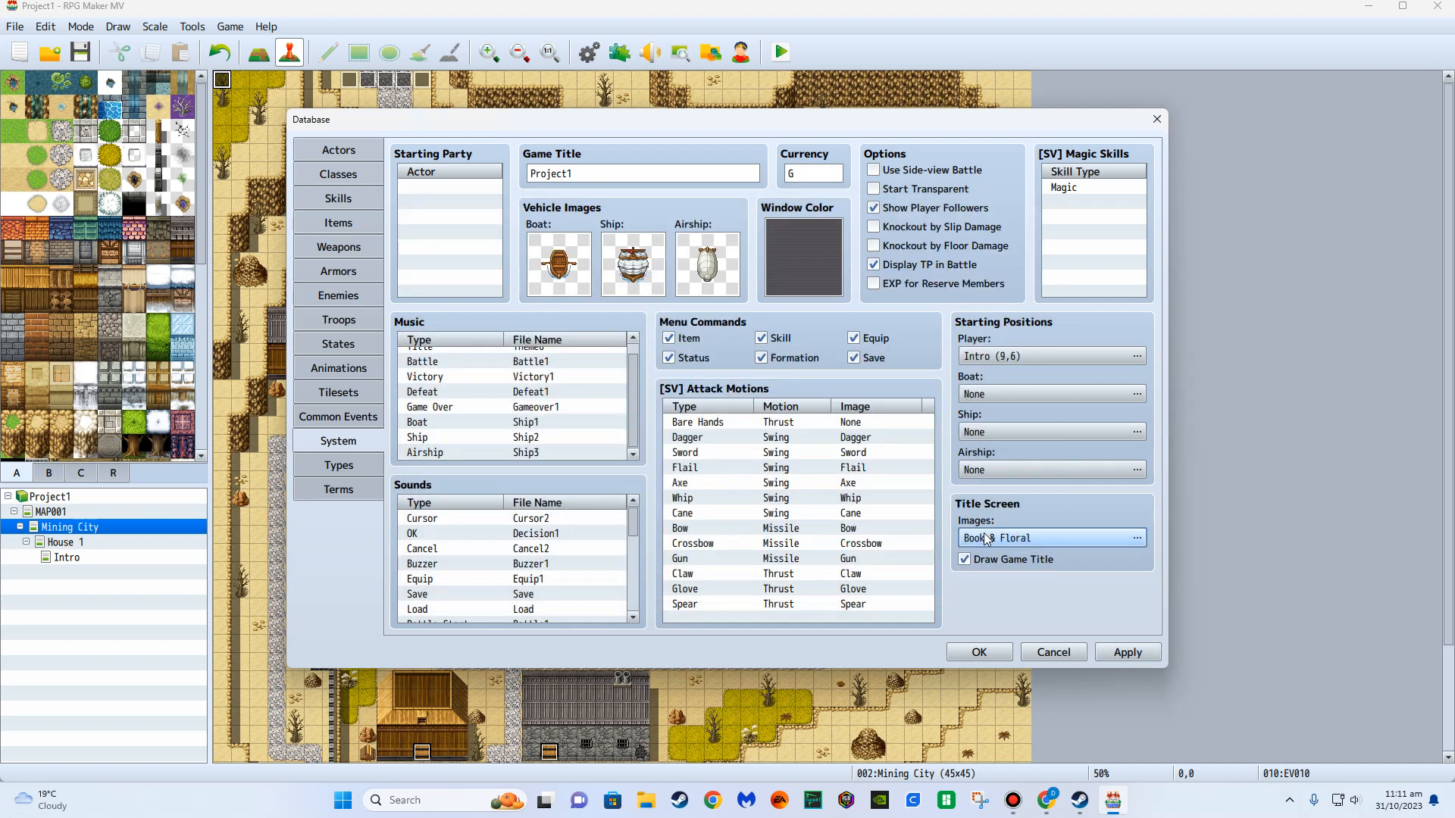
# Set the game title to "The Story of Jonestone" and apply the database changes.
pyautogui.click(637, 171)
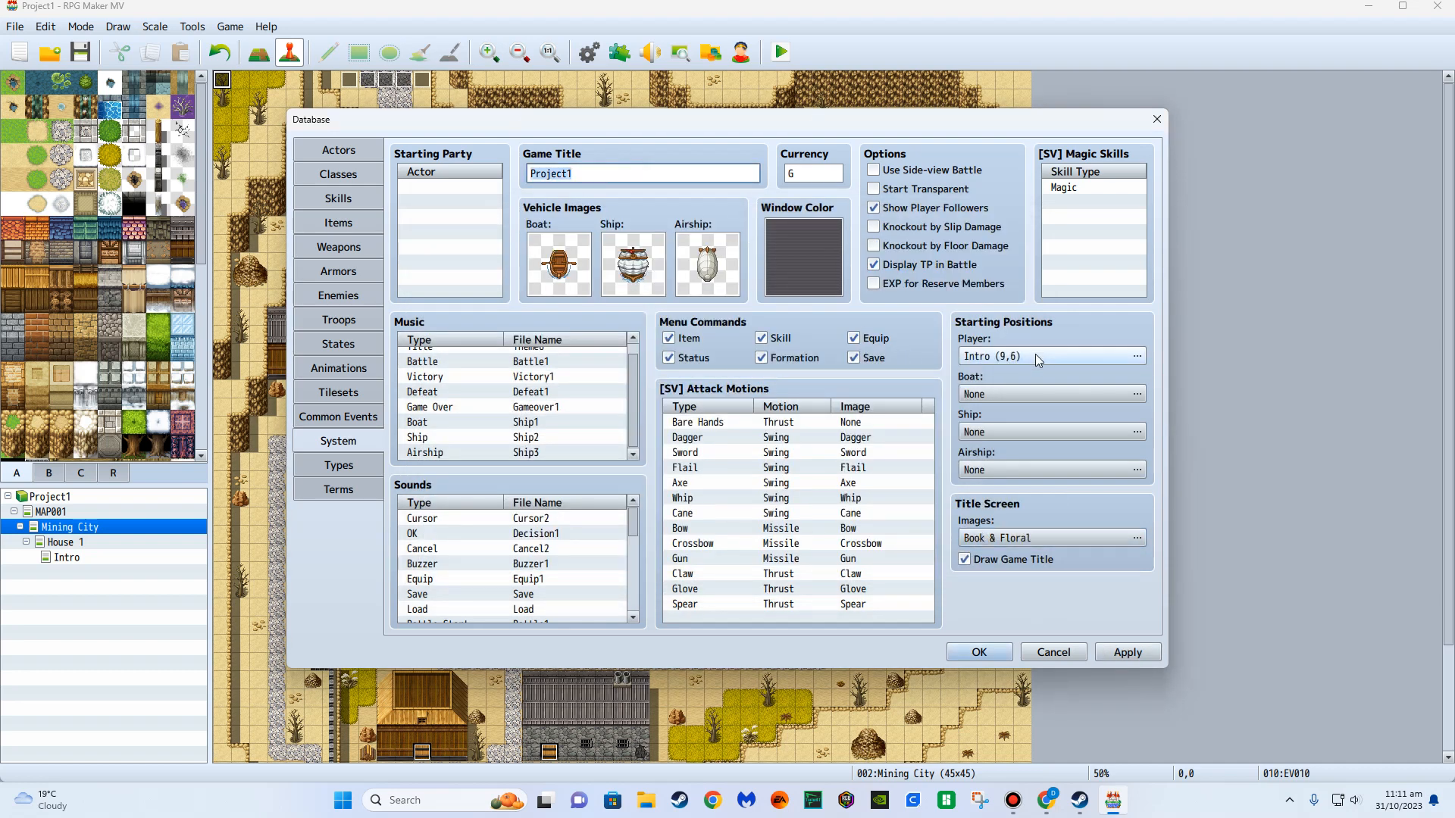
pyautogui.write('The Story of Jonestone')
pyautogui.click(1110, 649)
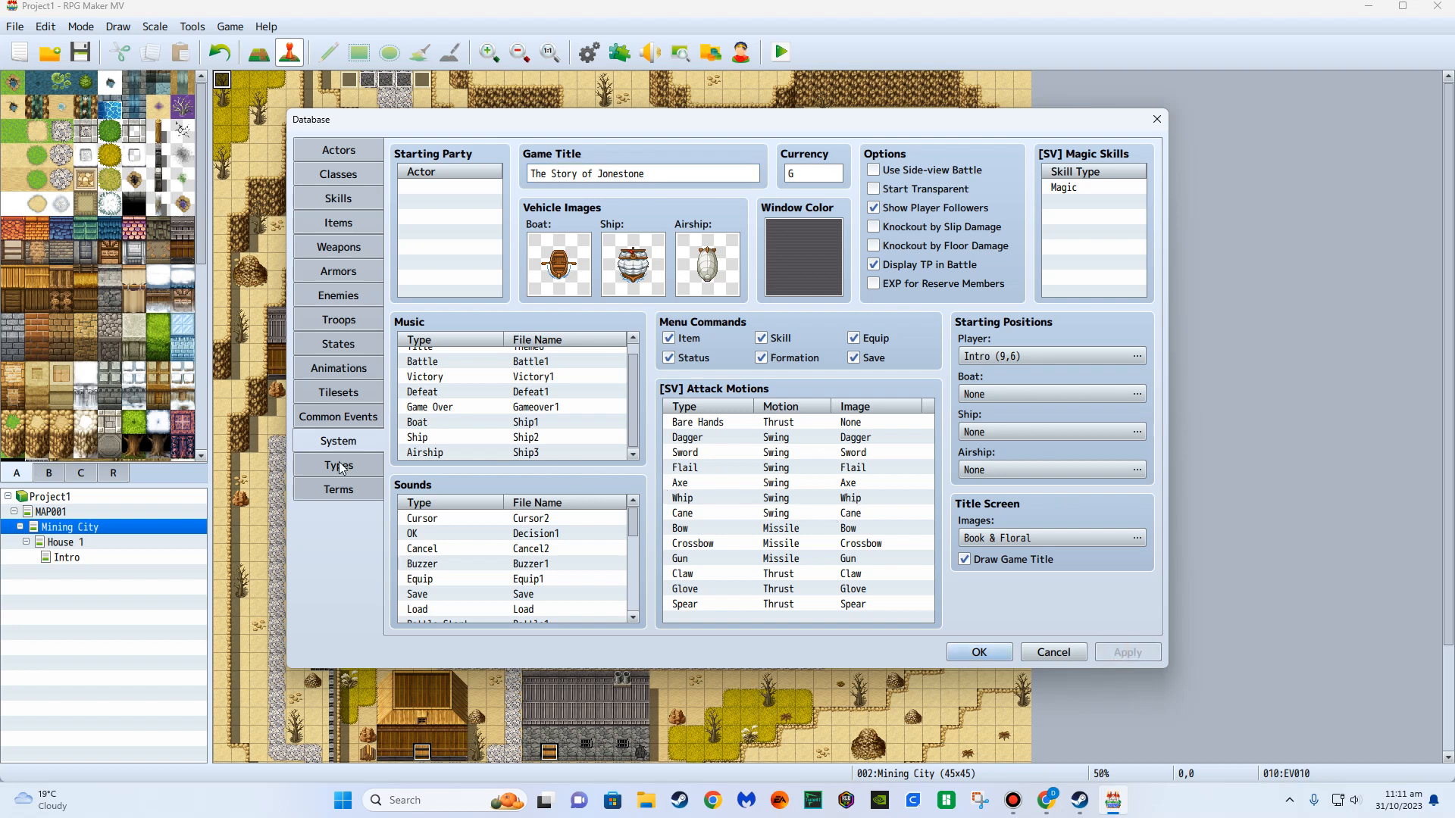
# Look through other database categories, including Tilesets and Actors, and close the database.
pyautogui.click(297, 464)
pyautogui.click(297, 485)
pyautogui.click(349, 440)
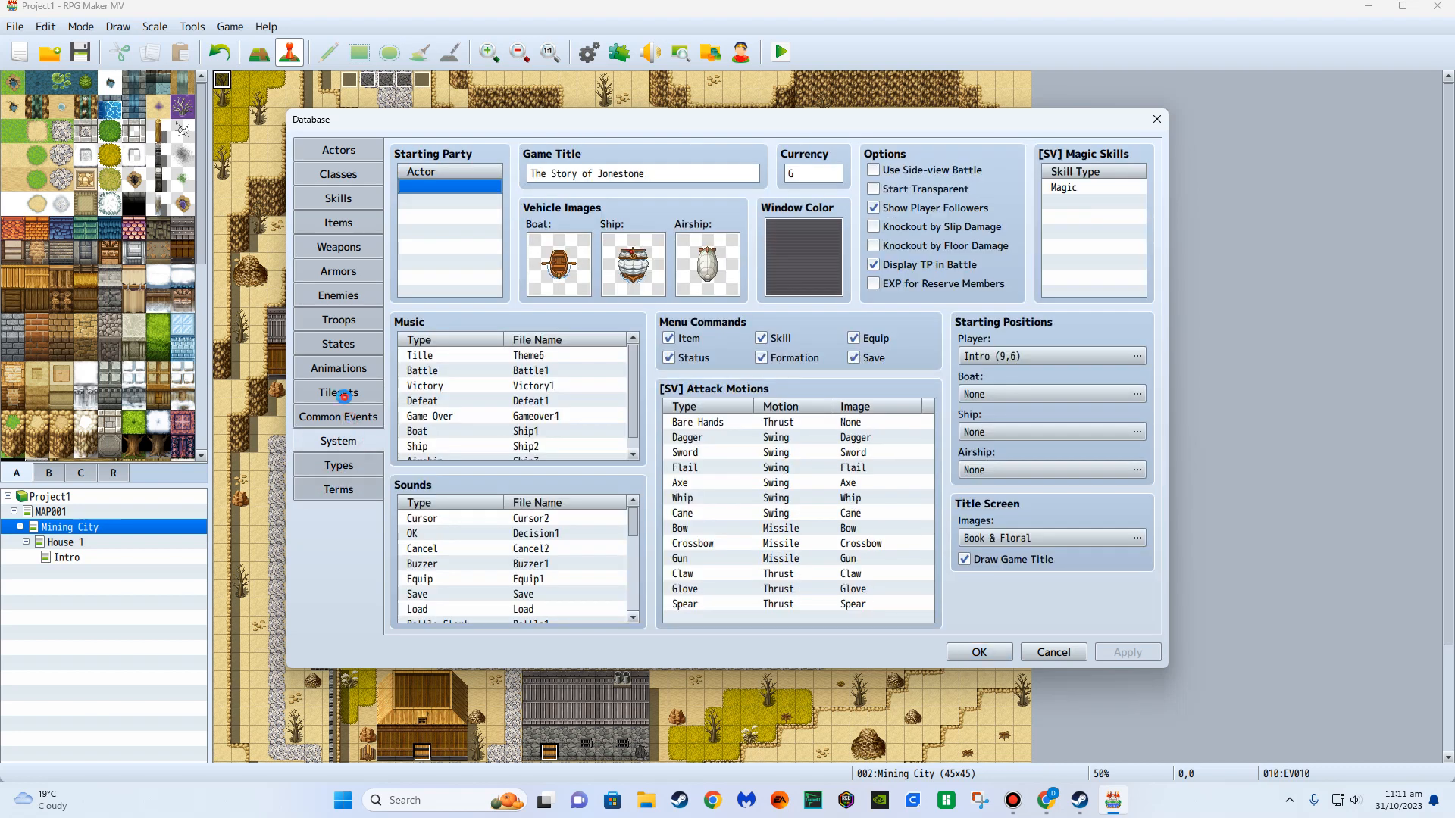
pyautogui.click(347, 394)
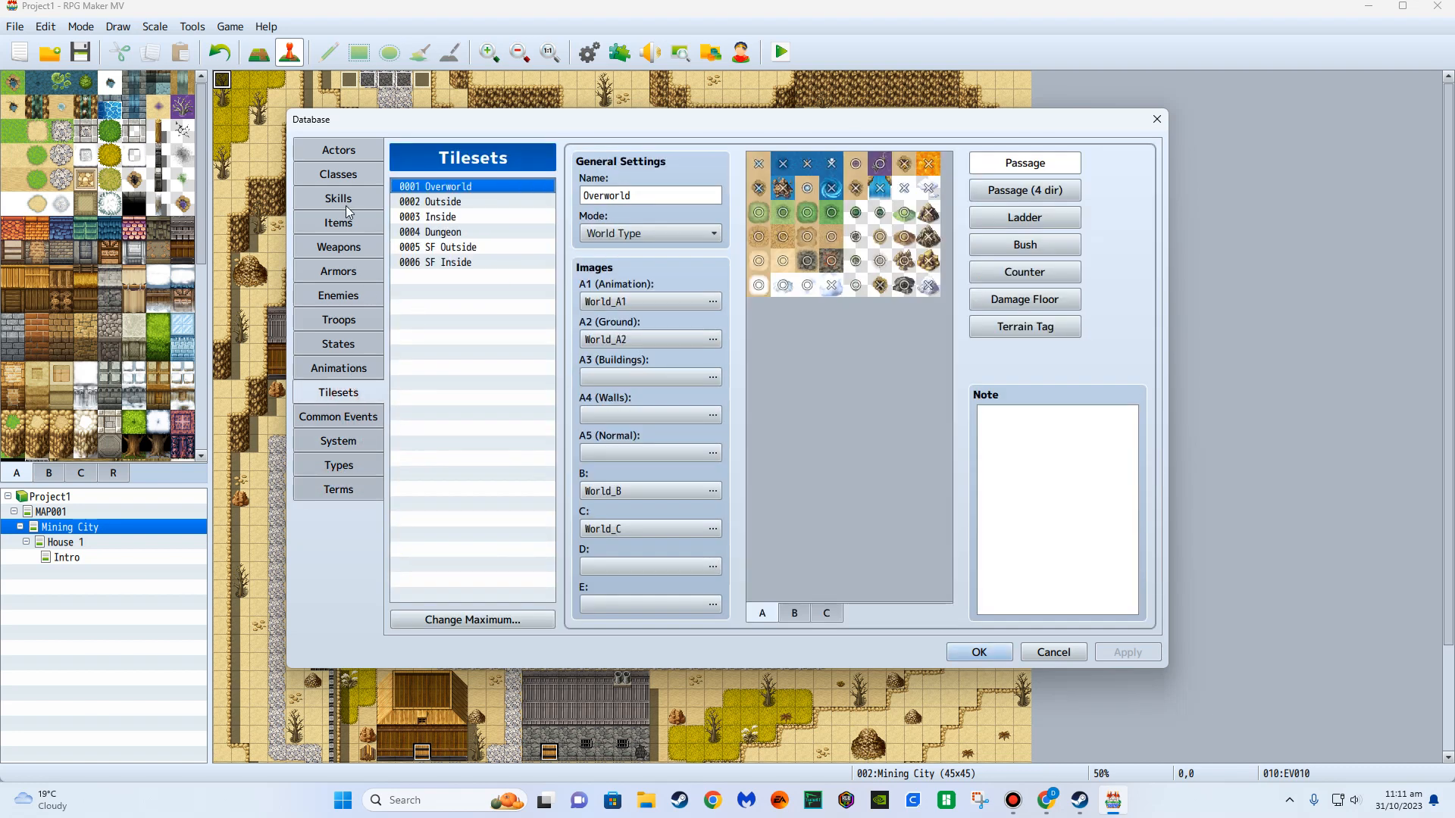
pyautogui.click(353, 155)
pyautogui.click(979, 651)
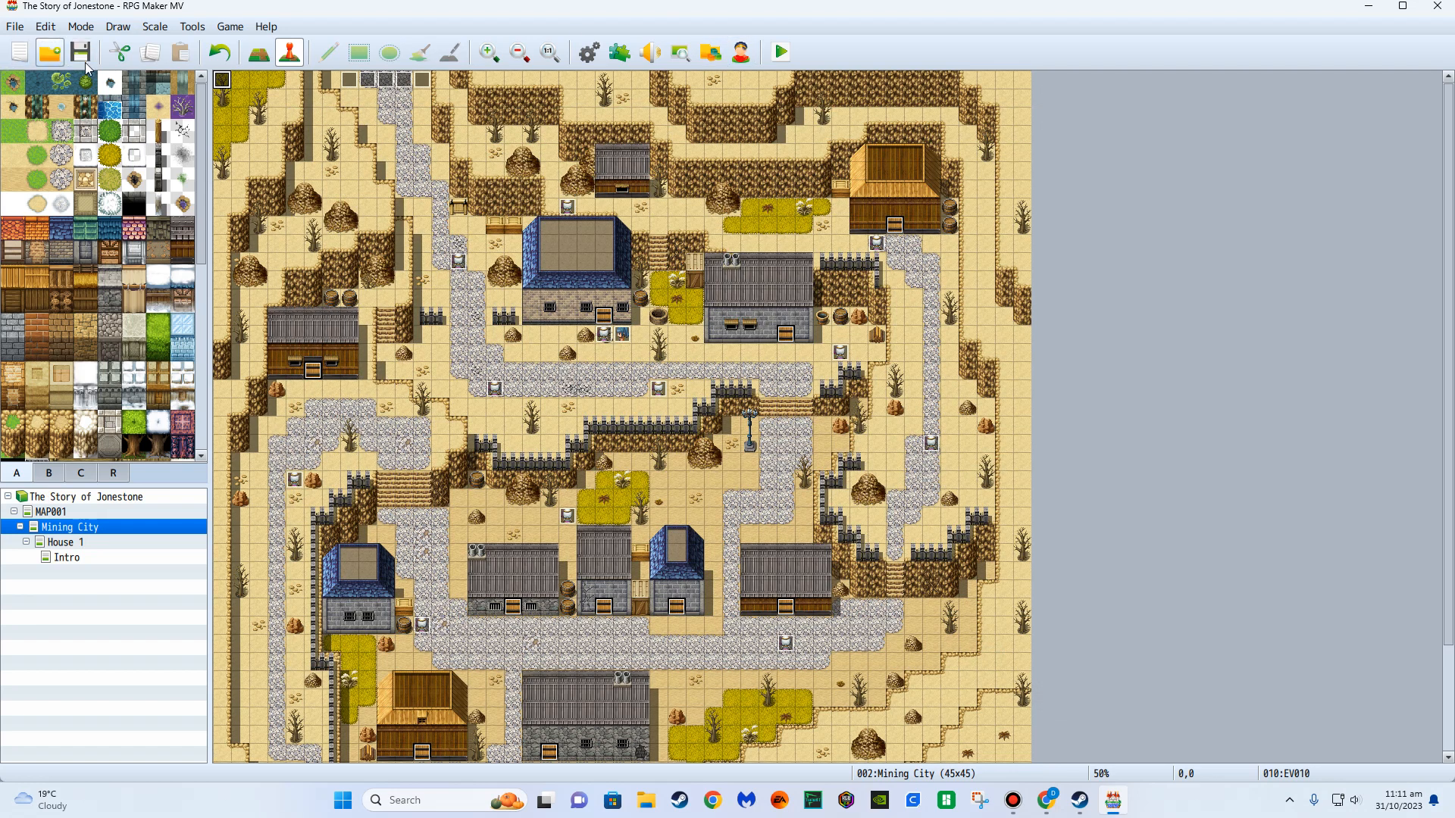
# Playtest the game to check its title screen, and close the playtest window.
pyautogui.click(780, 51)
pyautogui.click(664, 421)
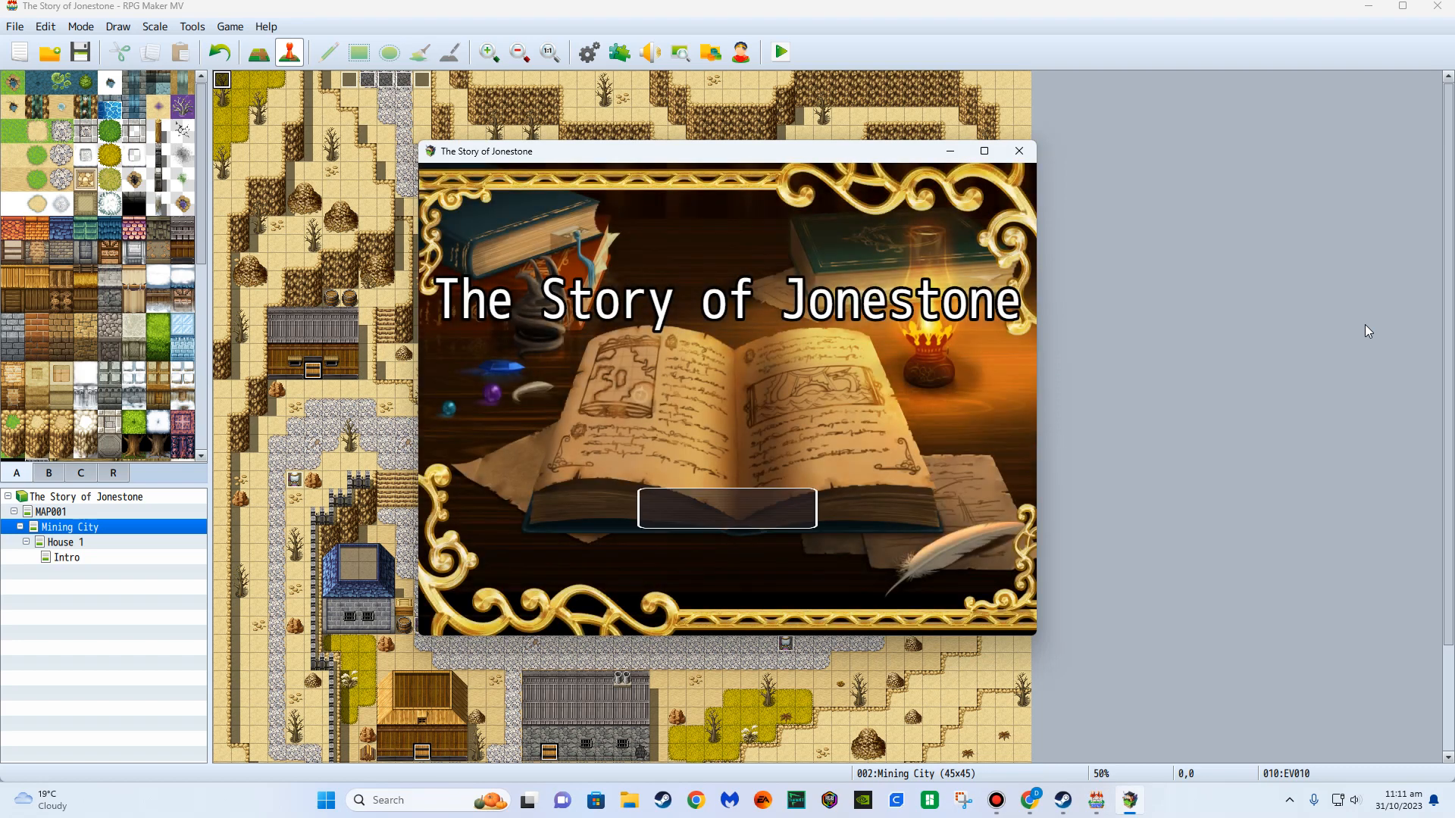
pyautogui.click(1019, 151)
# Open the database's System settings and look through the music and sound assignments.
pyautogui.click(589, 53)
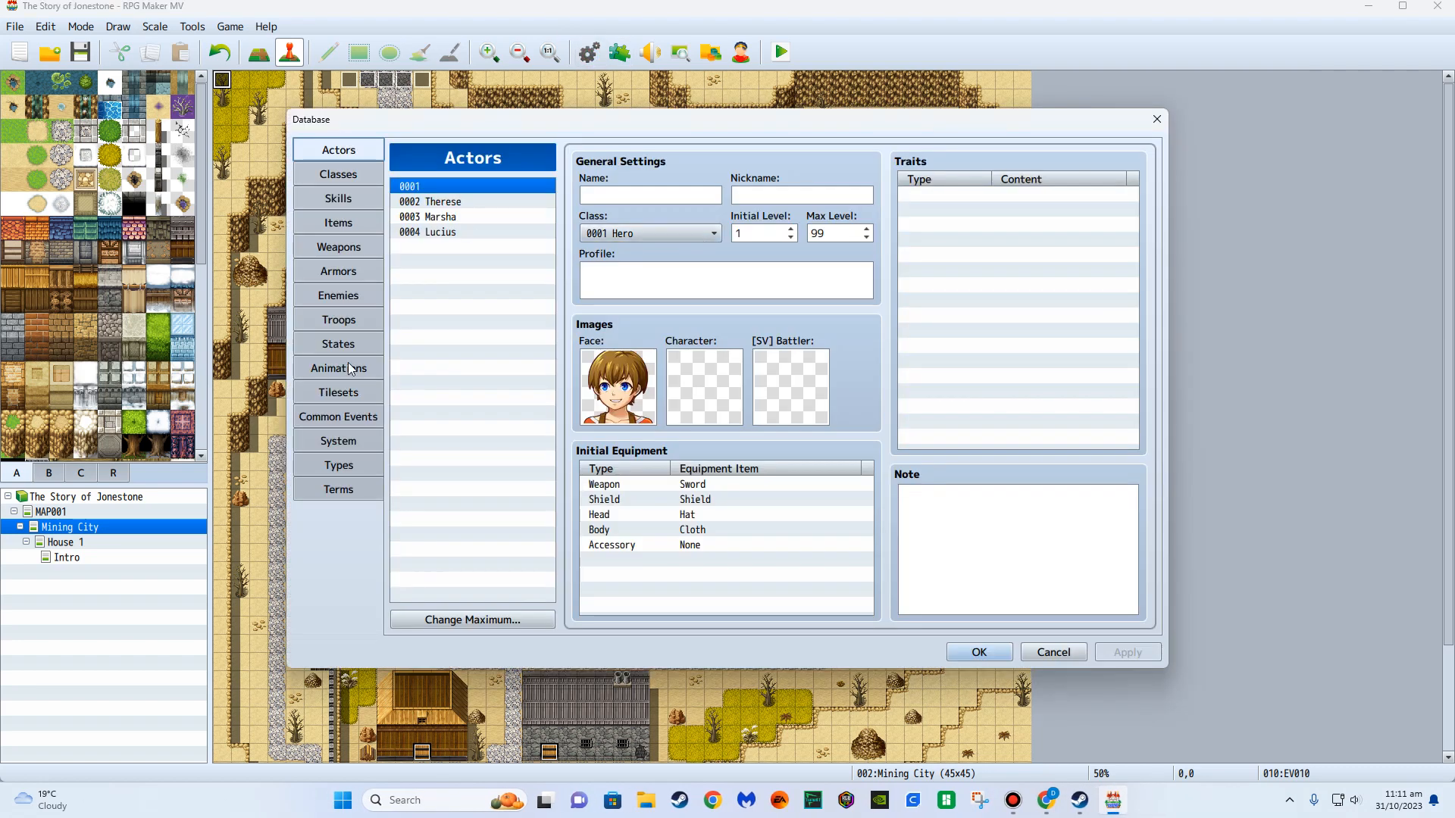
pyautogui.click(338, 441)
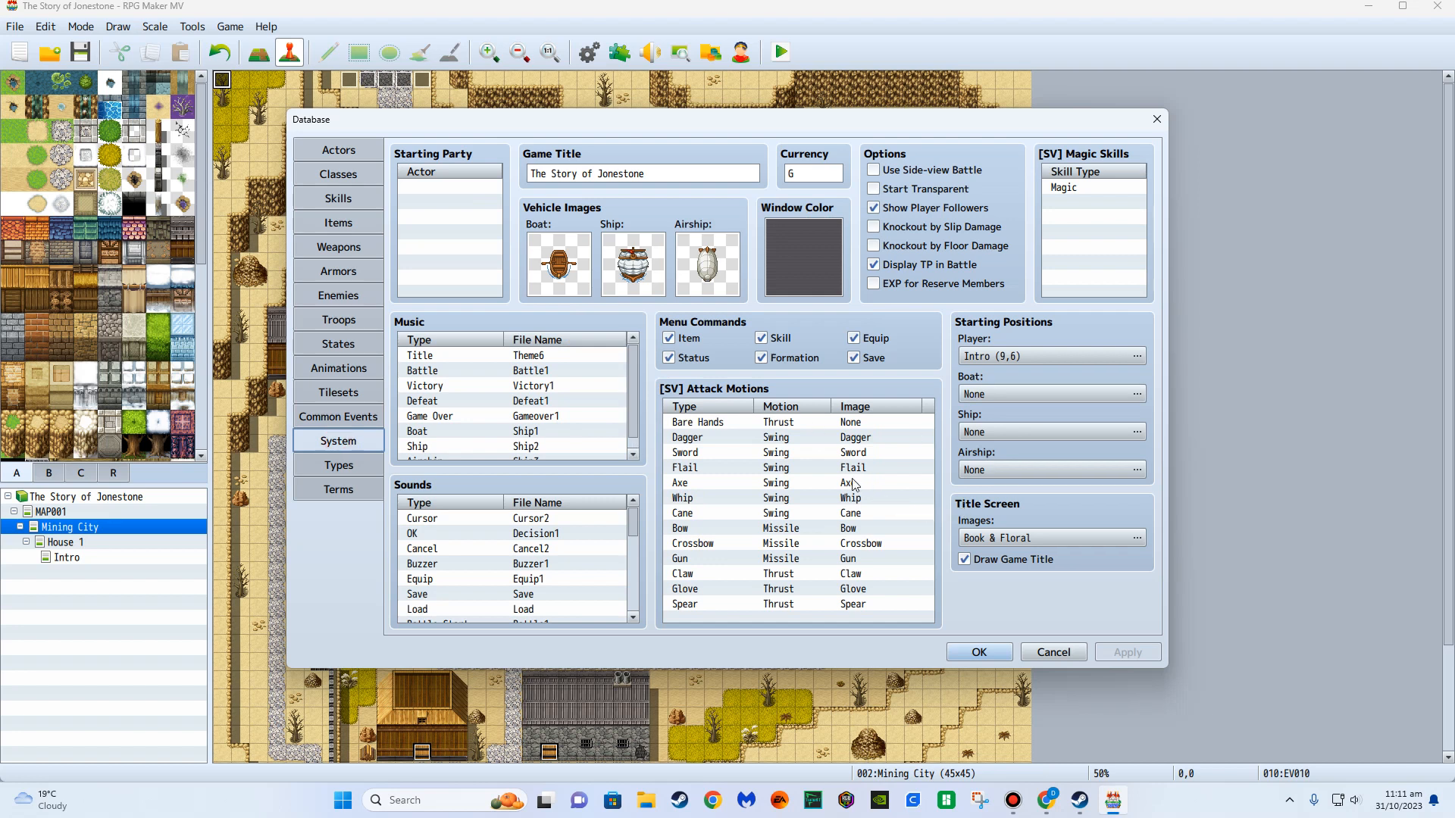
pyautogui.scroll(-2, 574, 569)
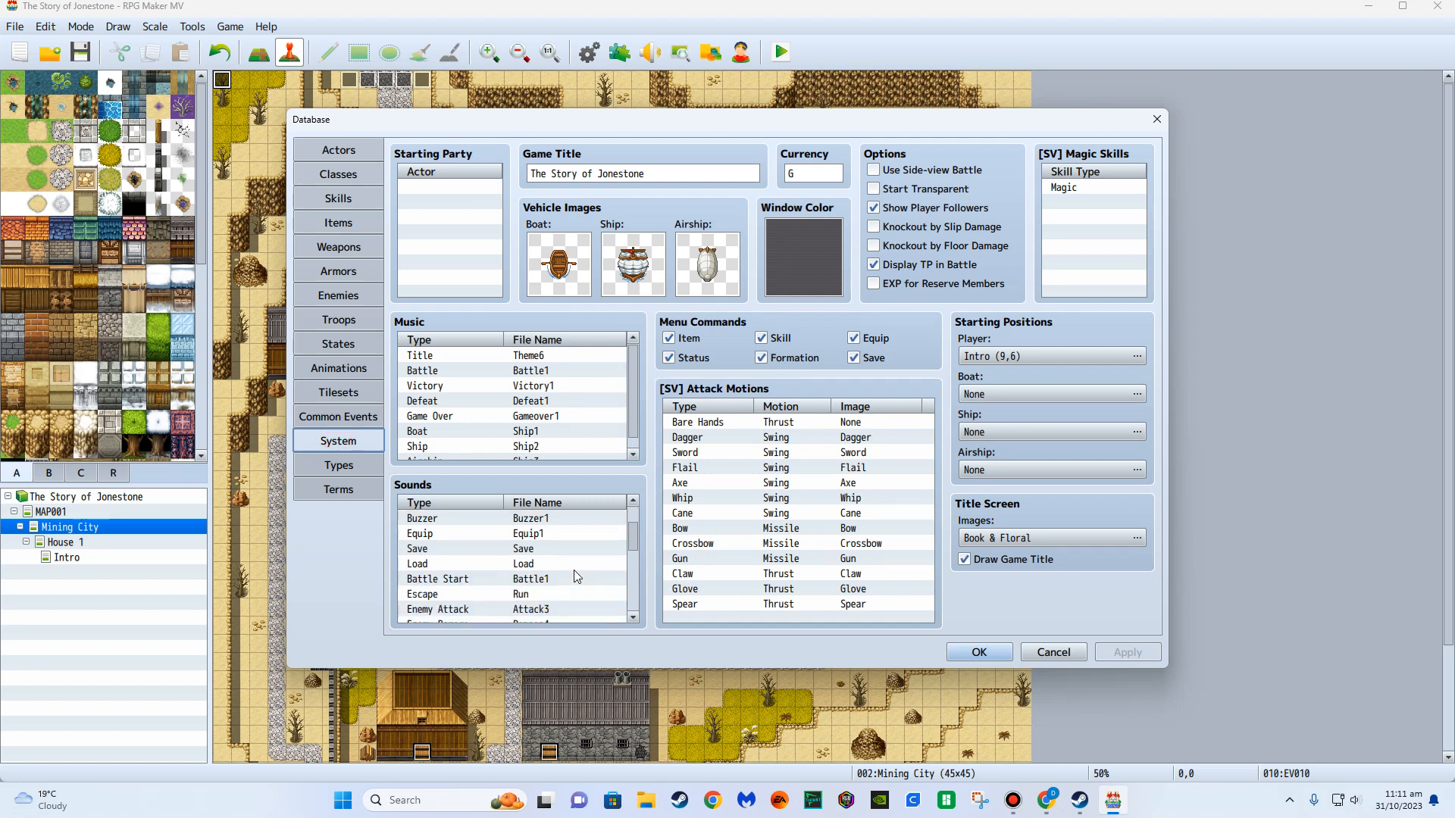
pyautogui.scroll(-3, 566, 573)
pyautogui.scroll(6, 559, 579)
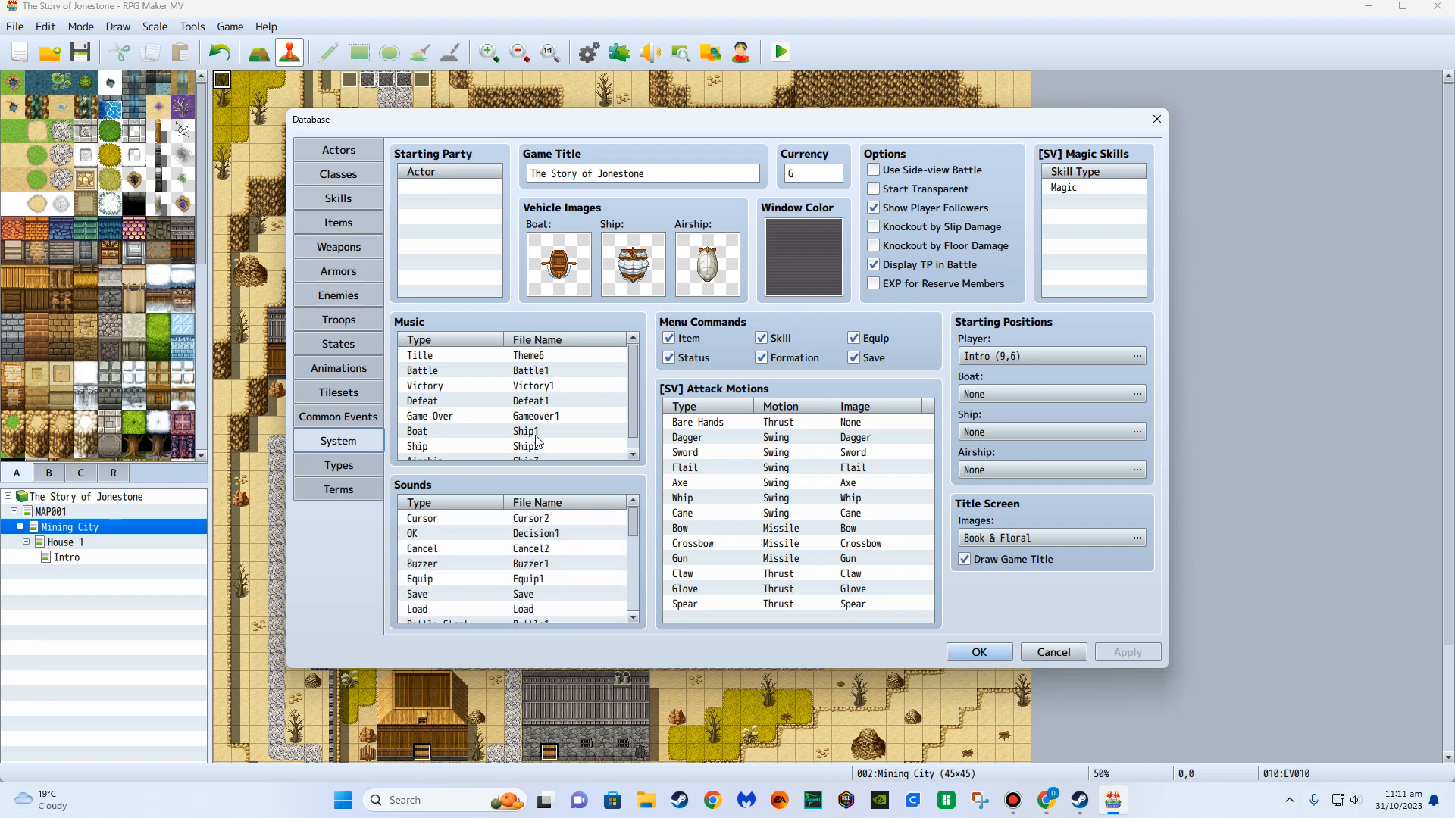
pyautogui.scroll(-1, 536, 441)
pyautogui.scroll(1, 536, 441)
pyautogui.click(1011, 800)
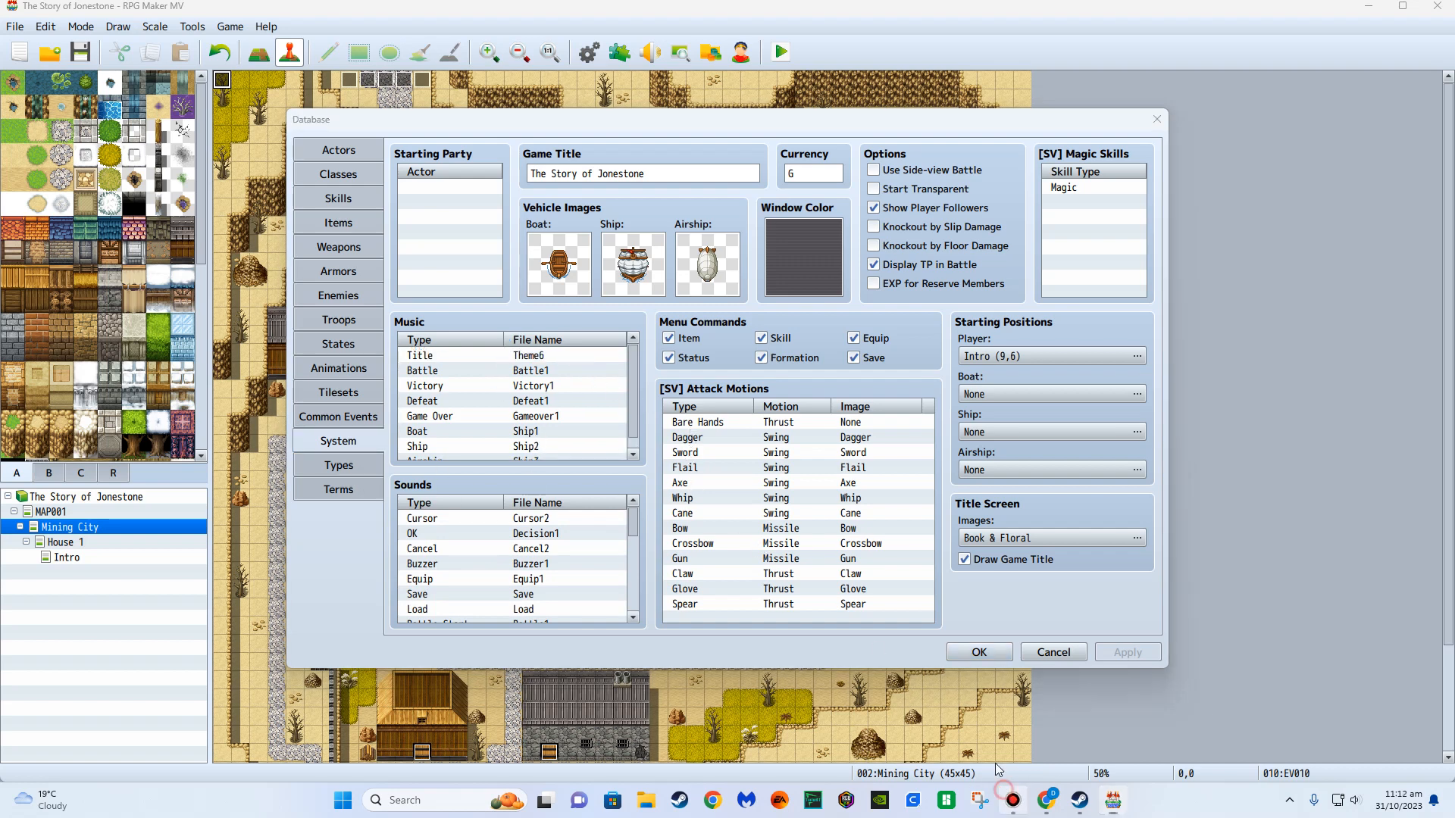
pyautogui.click(987, 226)
# Choose Dungeon1 as the title screen music and preview it.
pyautogui.click(512, 357)
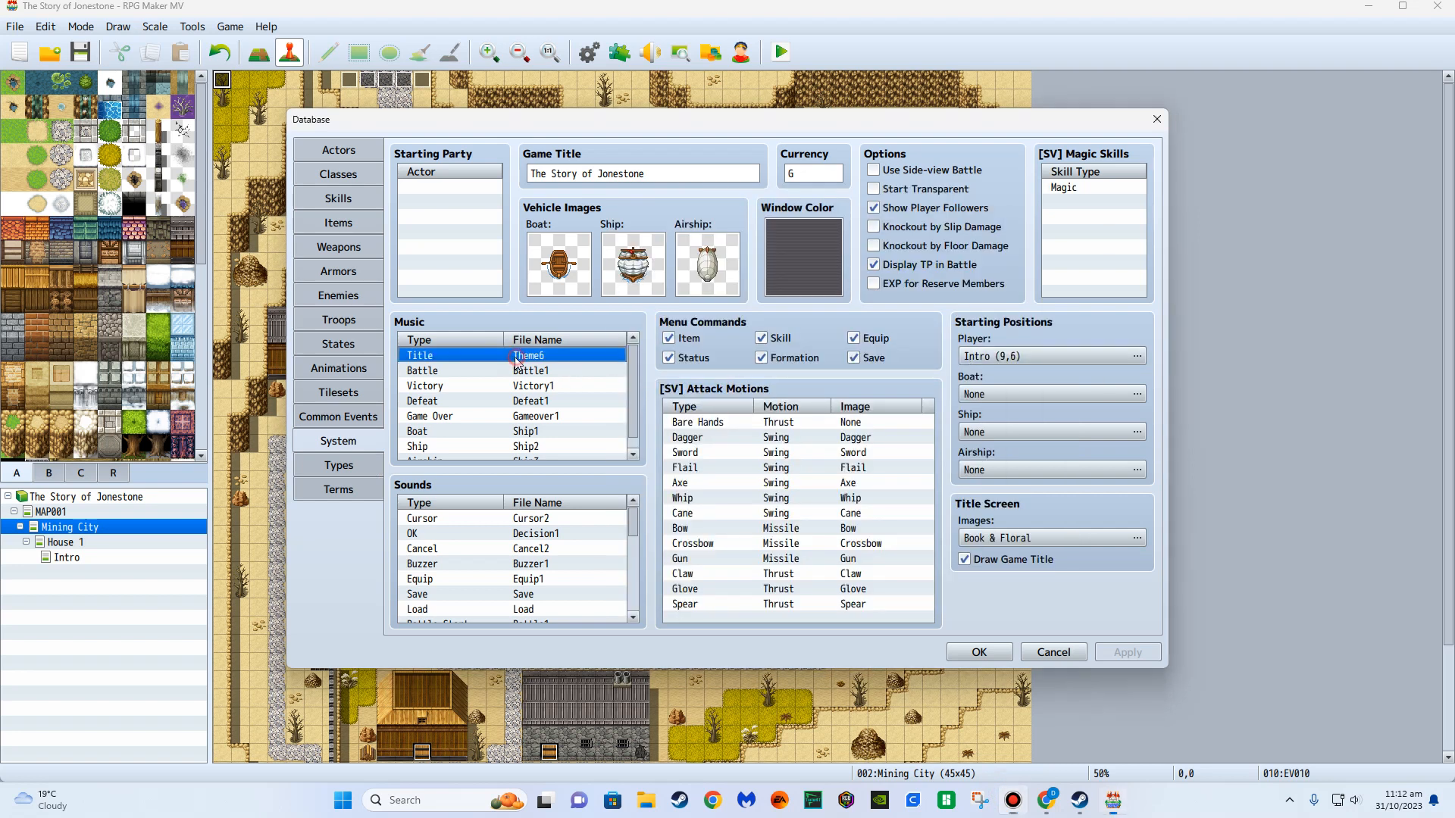
pyautogui.doubleClick(426, 361)
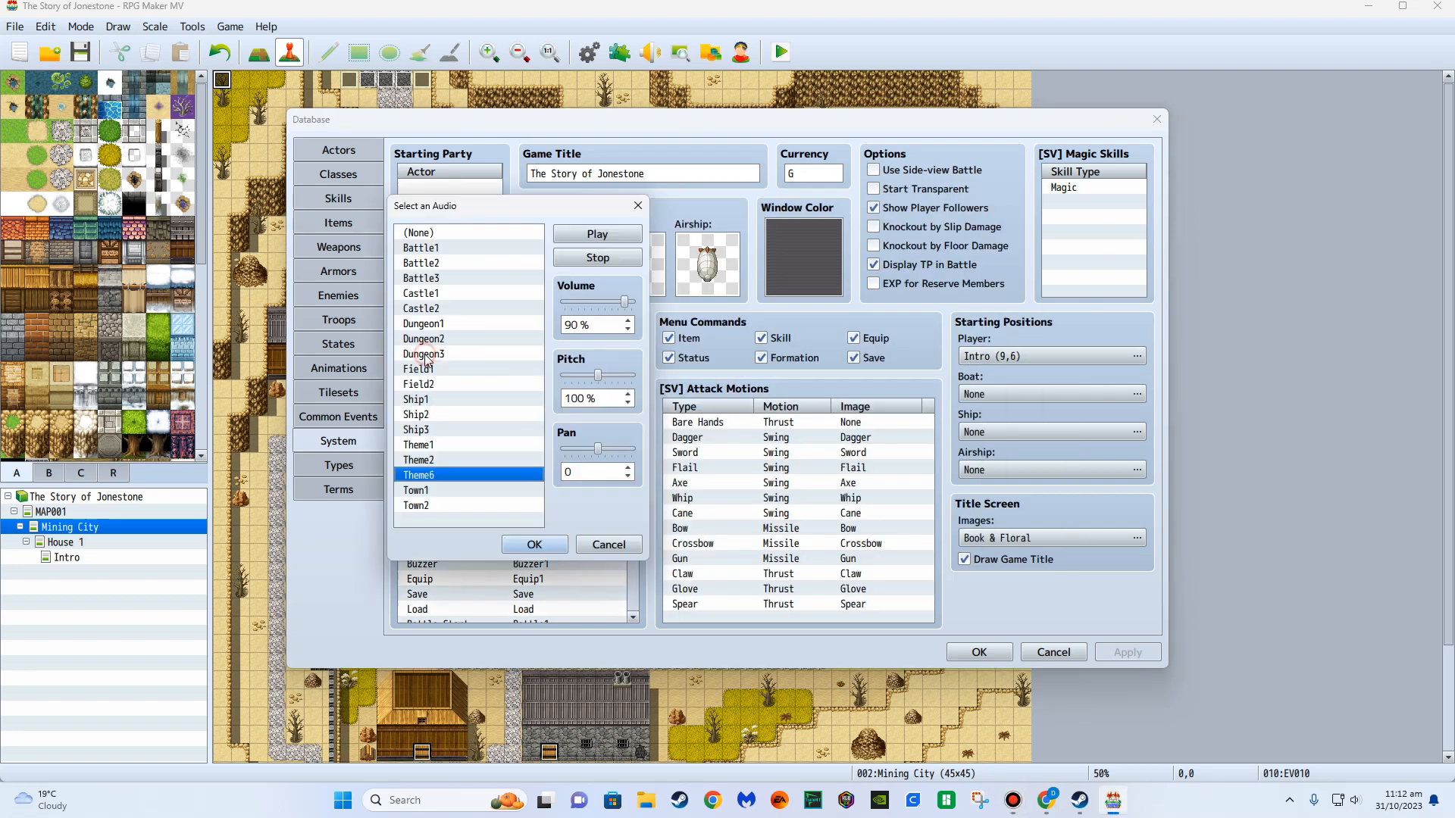
pyautogui.click(590, 258)
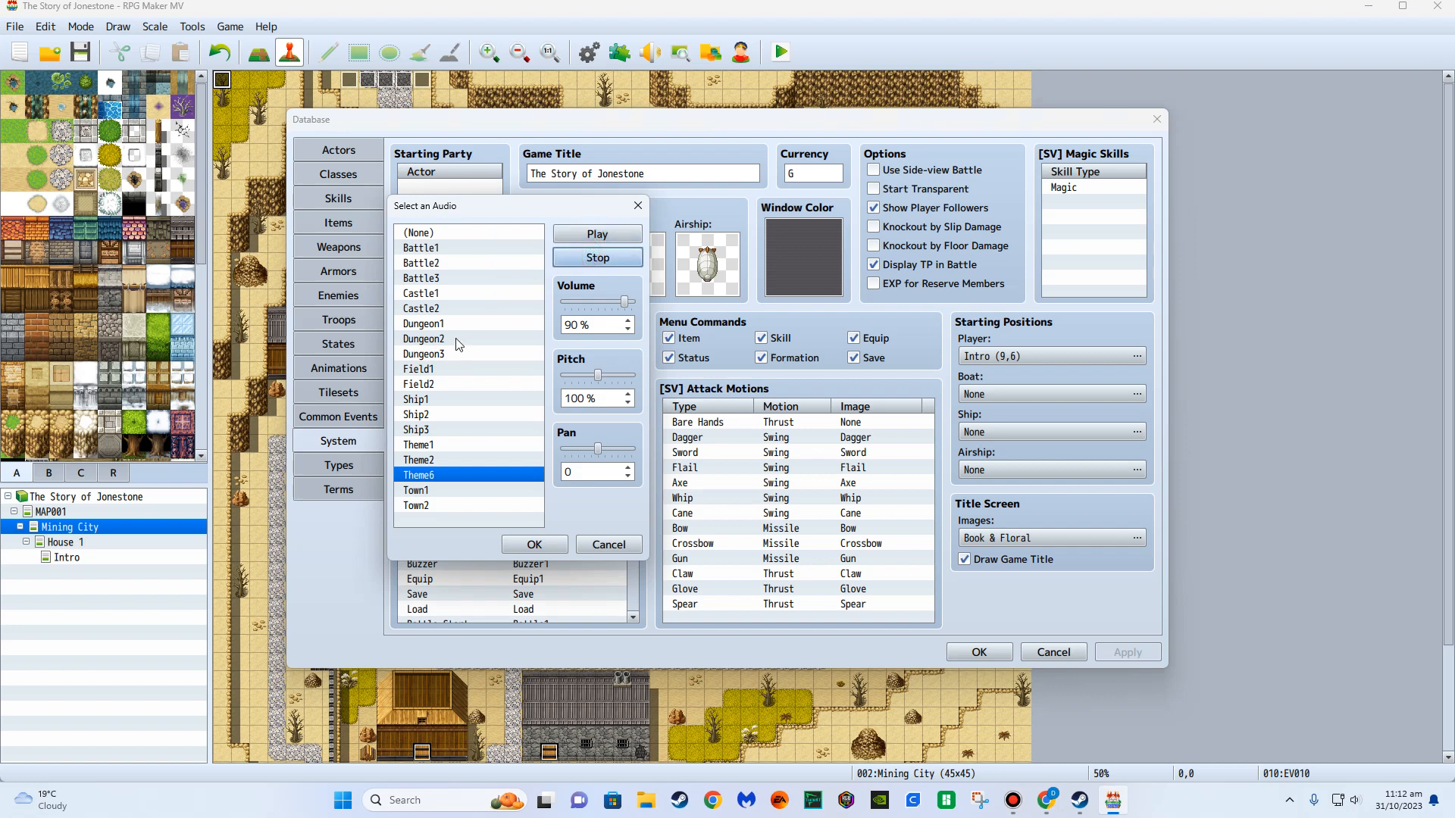
pyautogui.click(435, 323)
pyautogui.click(597, 234)
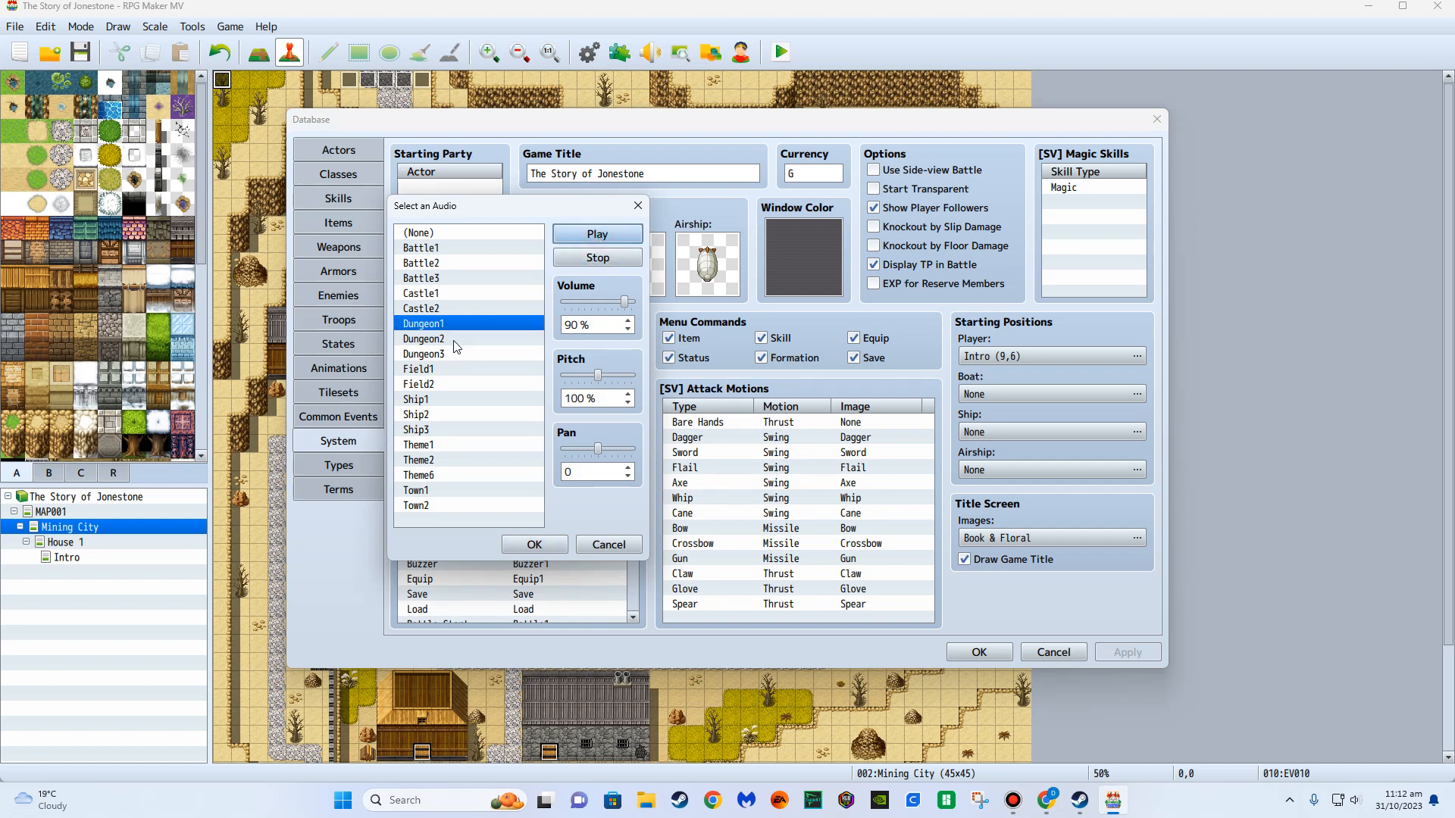
# Lower the title music's pitch to 60 %, stop the preview, and accept the audio and database changes.
pyautogui.moveTo(599, 376); pyautogui.dragTo(578, 378)
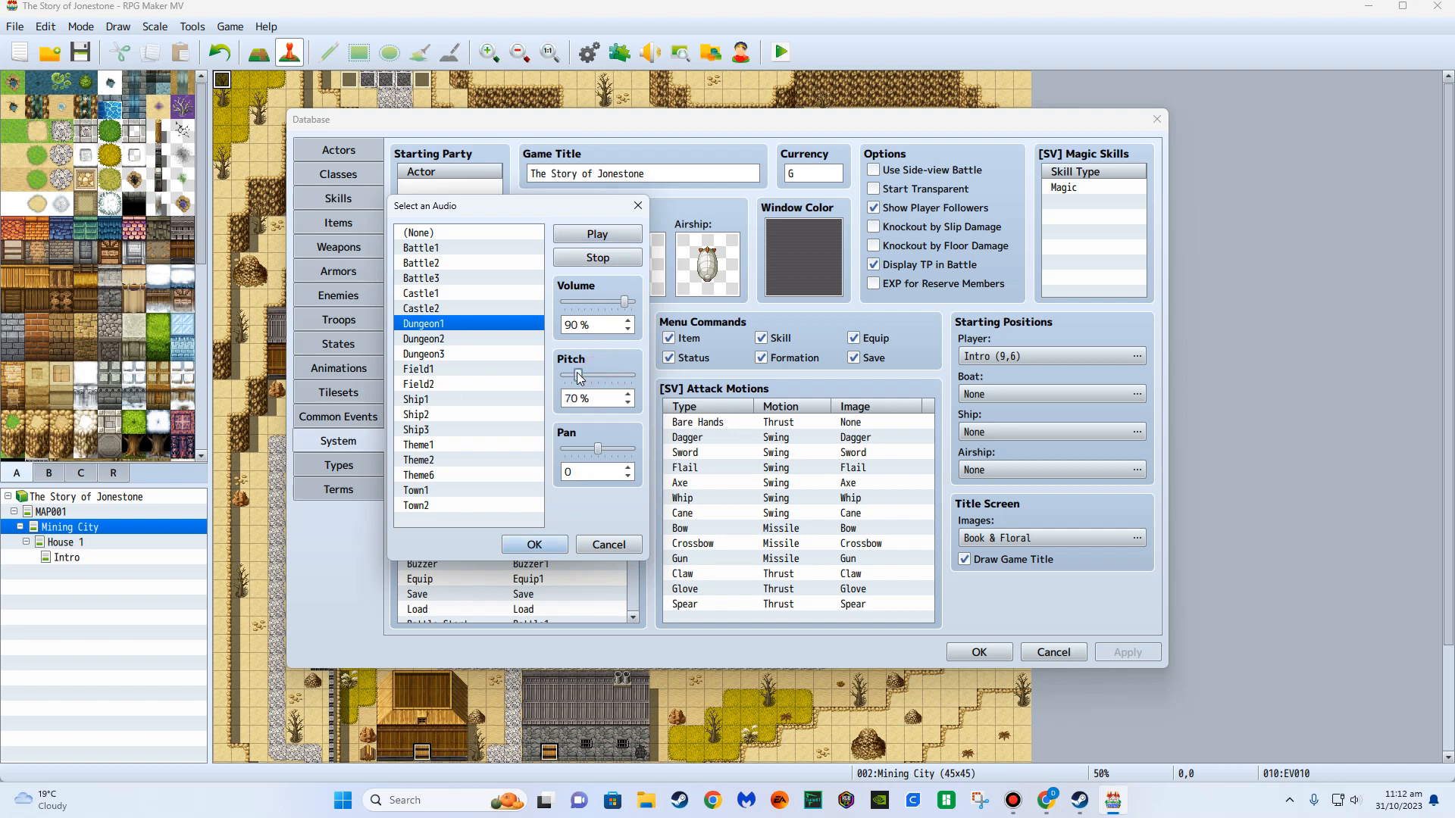
pyautogui.moveTo(572, 380); pyautogui.dragTo(566, 382)
pyautogui.click(628, 403)
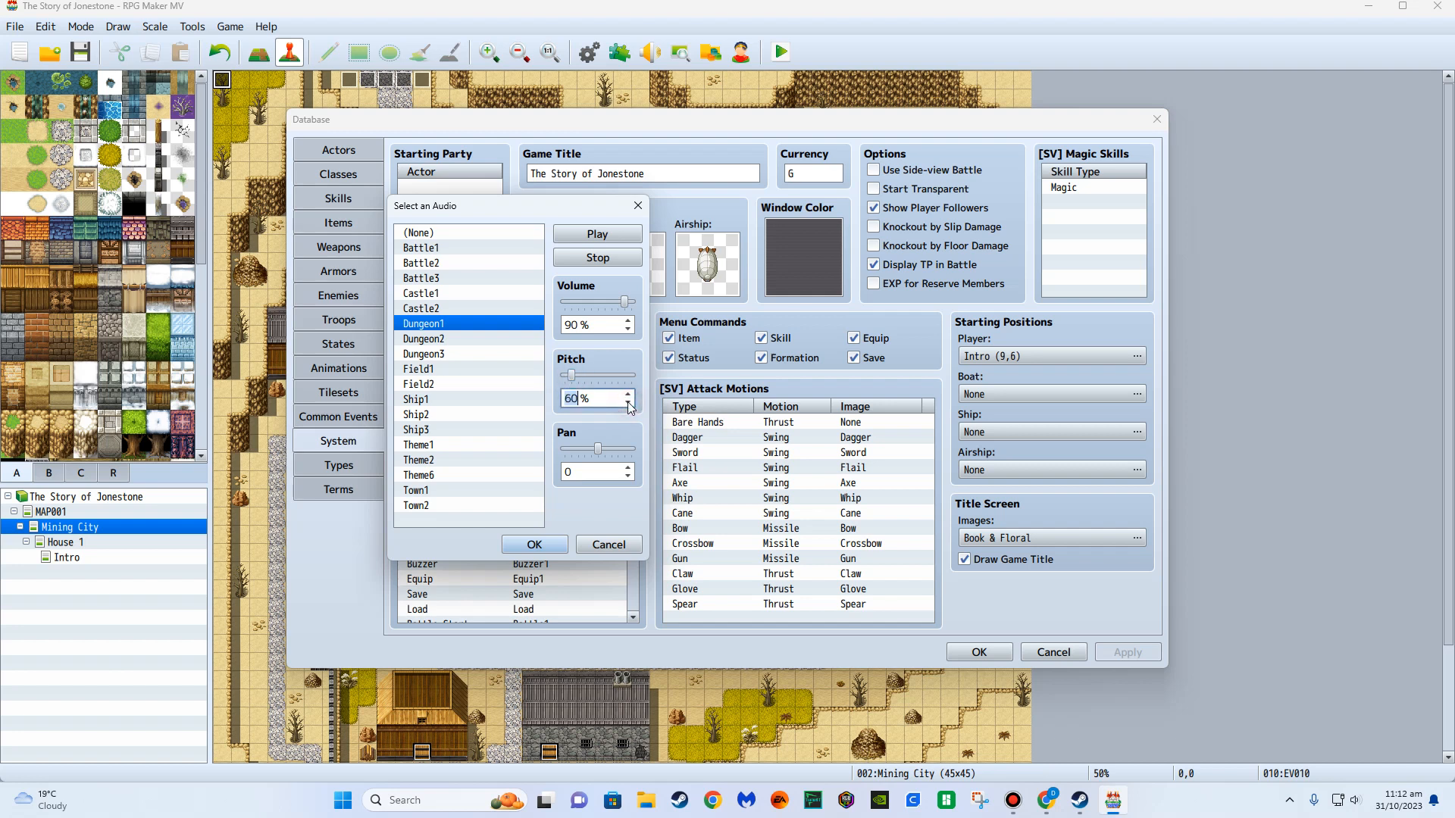
pyautogui.click(603, 259)
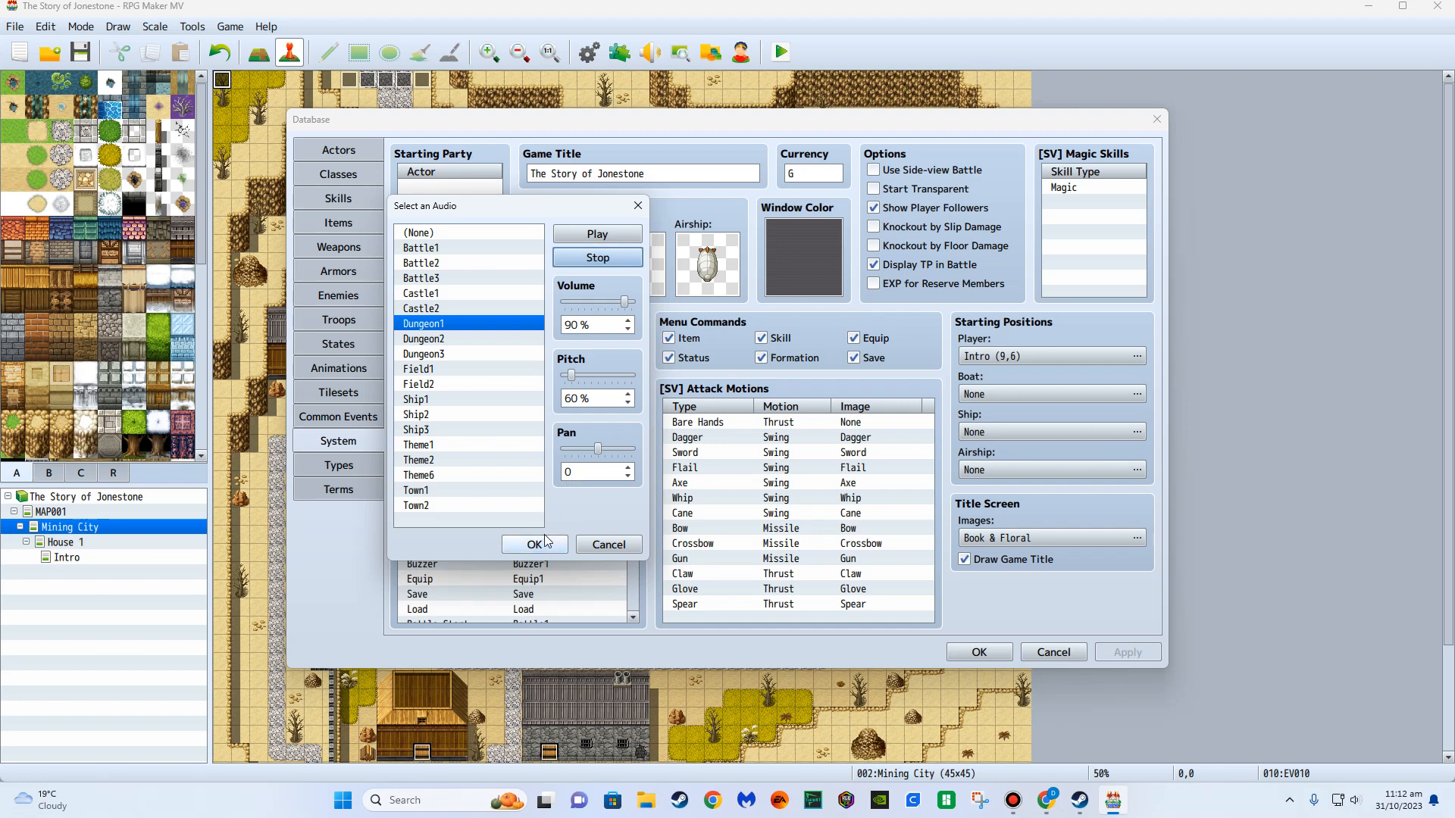
pyautogui.click(530, 544)
pyautogui.click(978, 652)
# Launch a playtest, saving the changes to the game, and start a new game from the title screen.
pyautogui.click(777, 60)
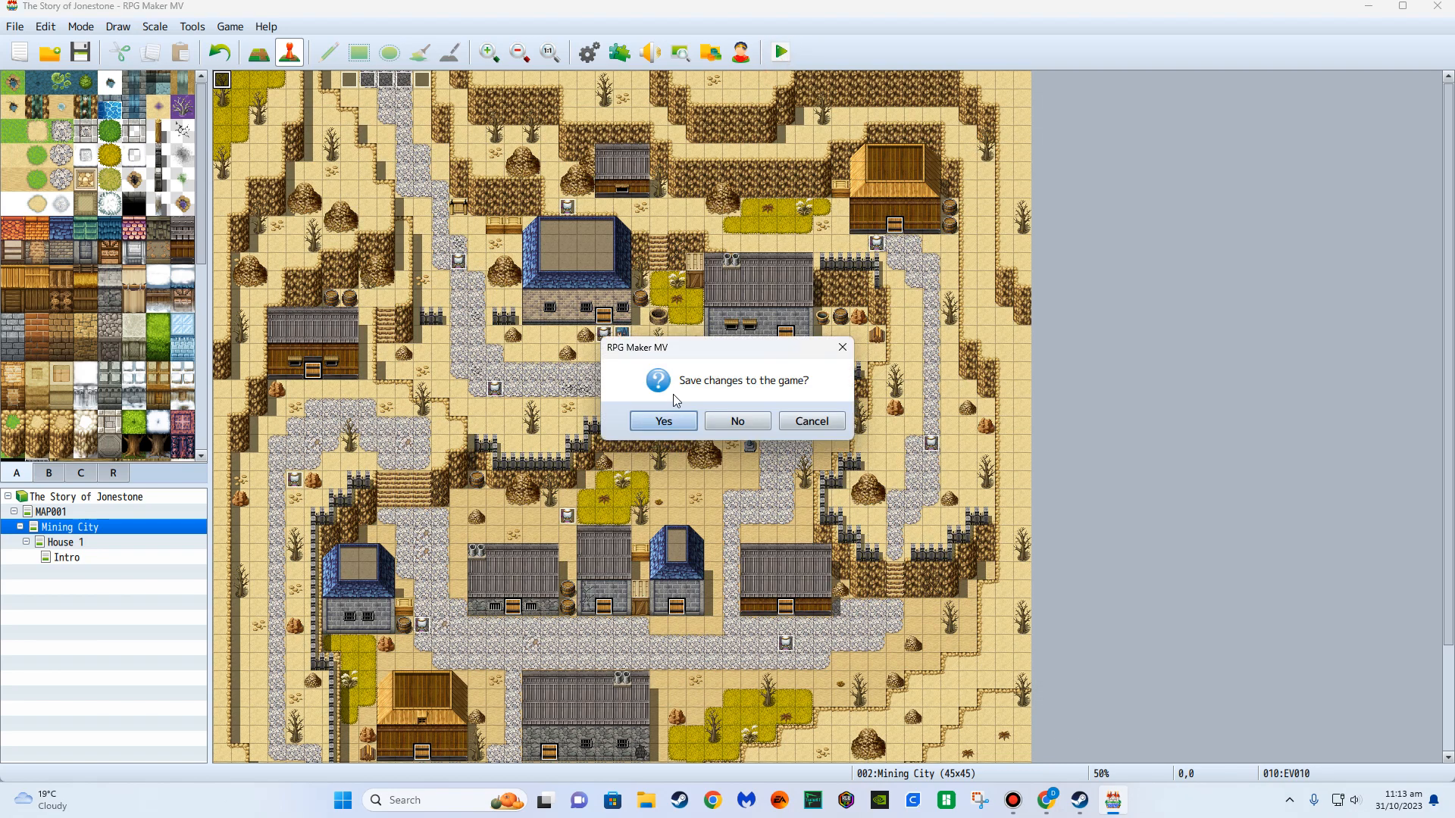
pyautogui.click(660, 420)
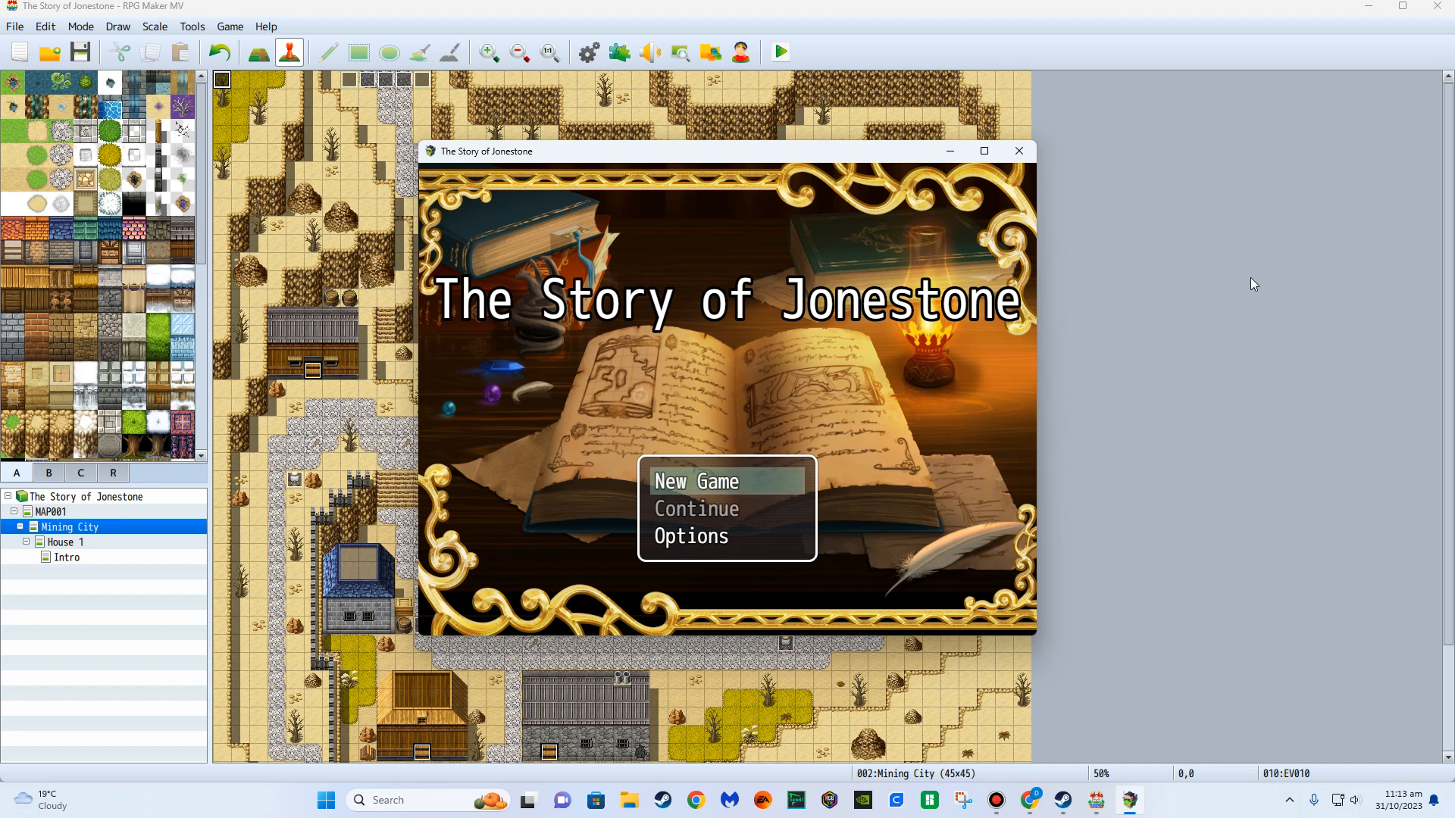
pyautogui.press('Return')
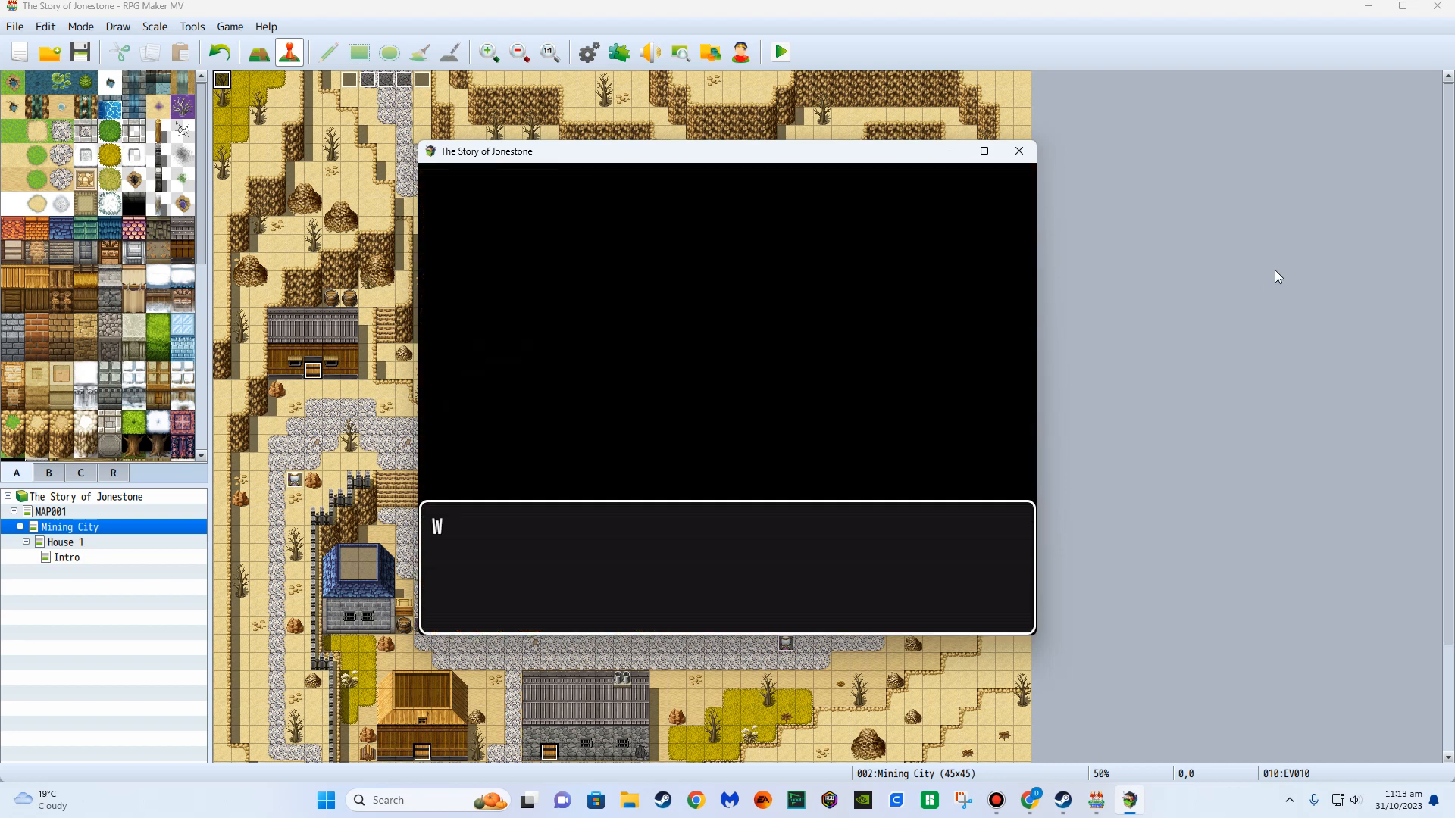
# Skip through the intro text and submit the placeholder hero name AAAA.
pyautogui.press('Return')
pyautogui.press('Return')
pyautogui.press('Return')
pyautogui.press('Return')
pyautogui.press('Return')
pyautogui.press('Up')
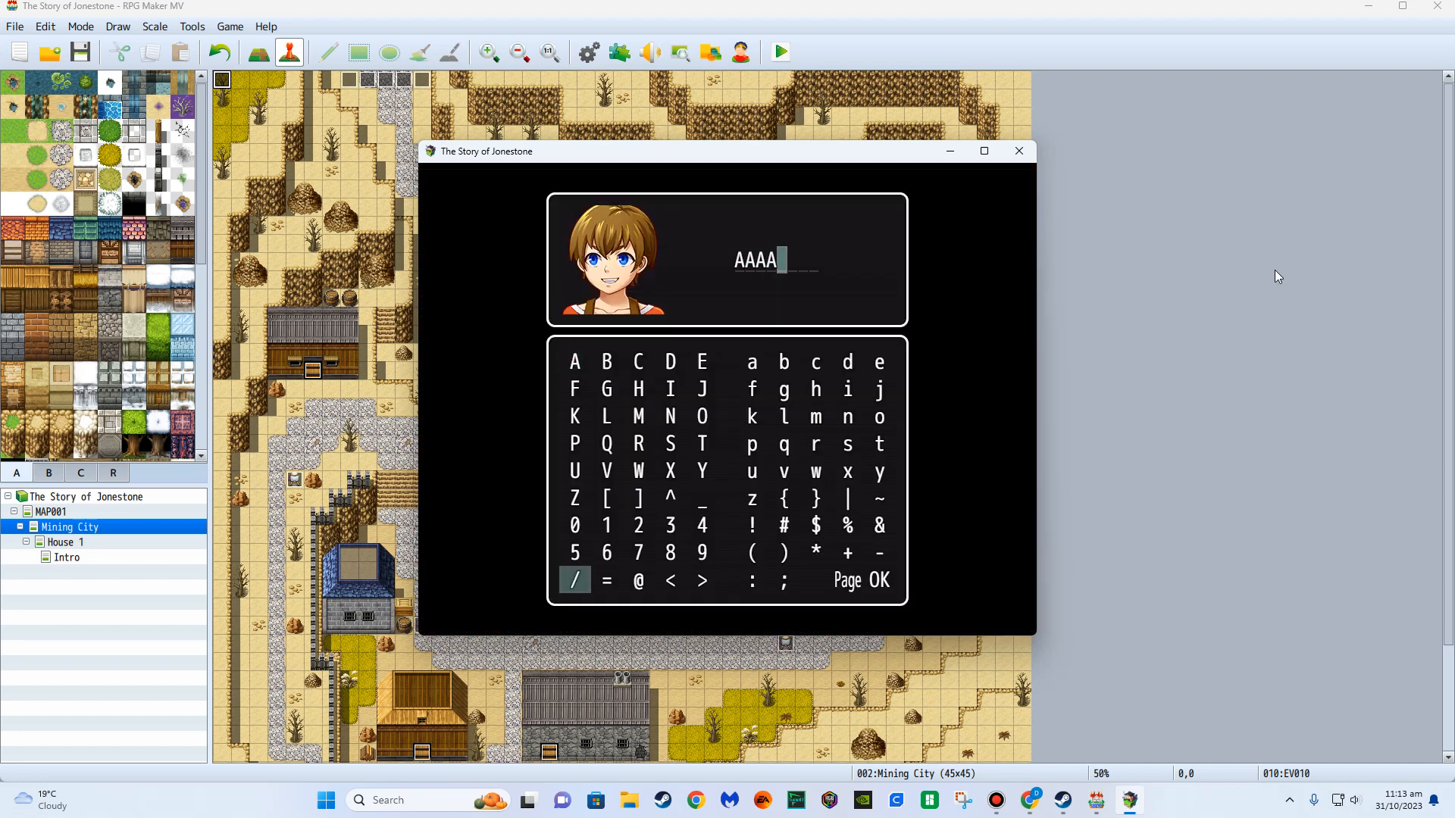
pyautogui.press('shift')
pyautogui.press('Return')
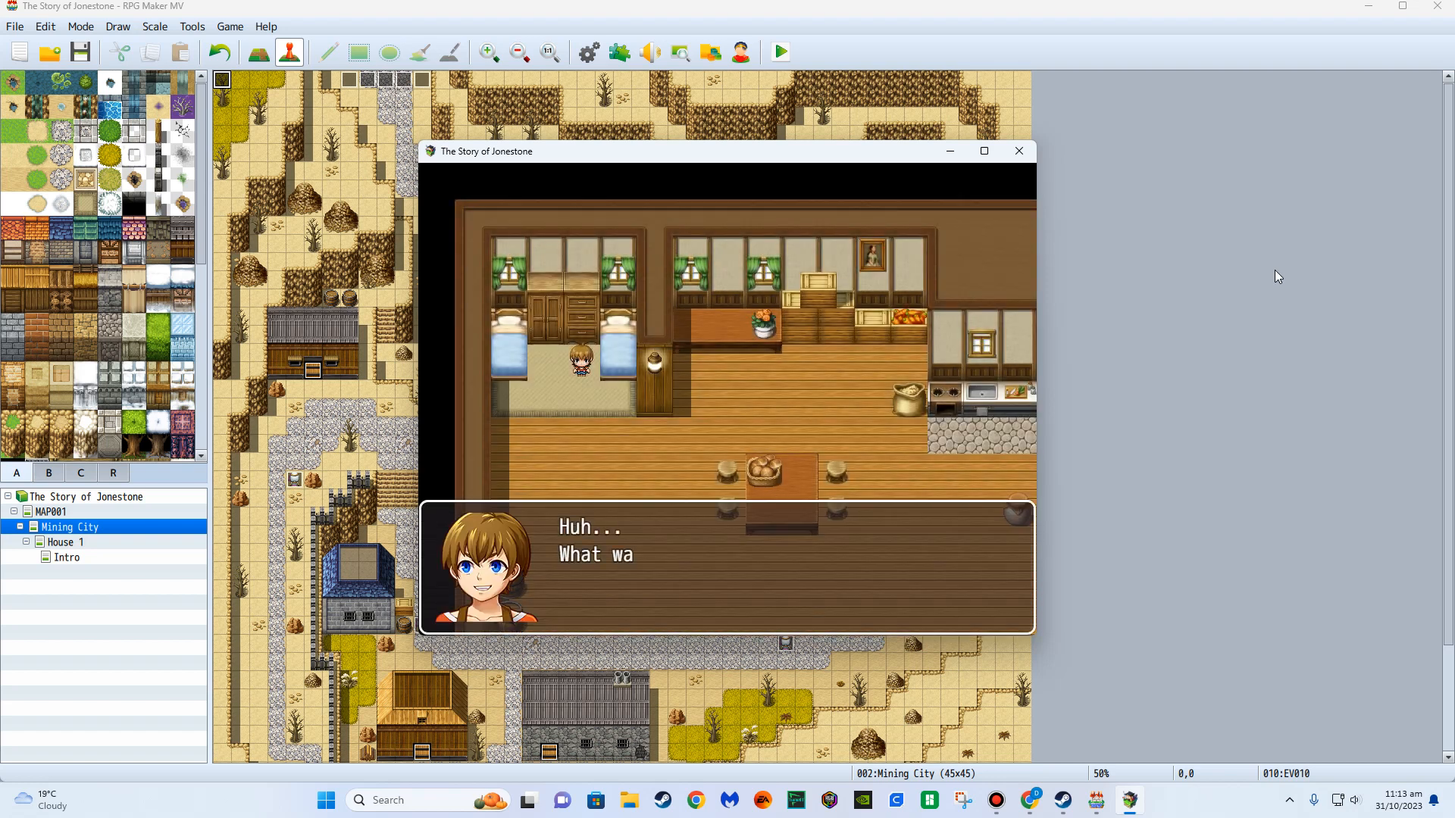
# Advance the hero's dialogue in the house and outside in Mining City to play through the intro cutscene.
pyautogui.press('Return')
pyautogui.press('Return')
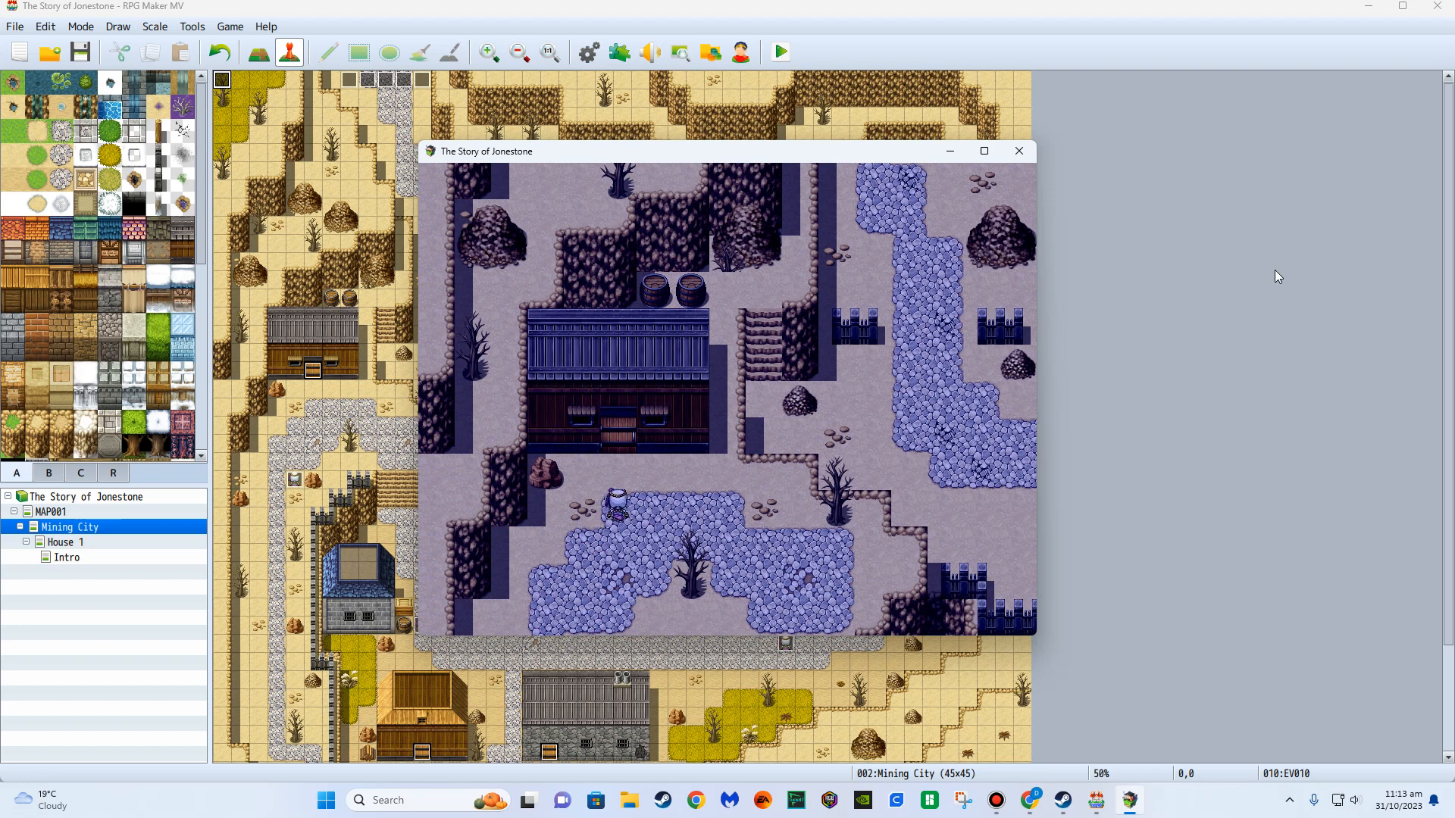
pyautogui.press('Return')
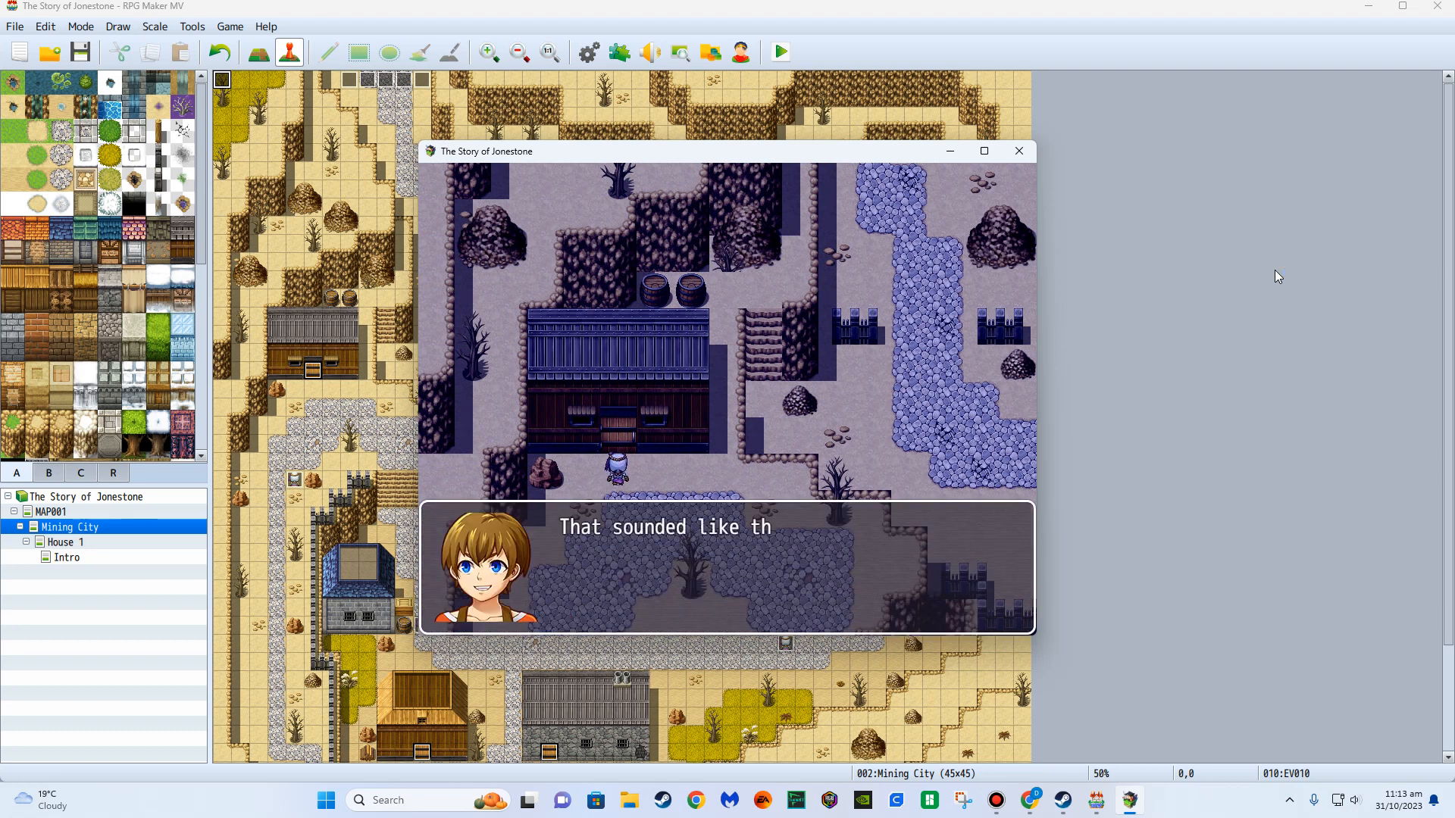
pyautogui.press('Return')
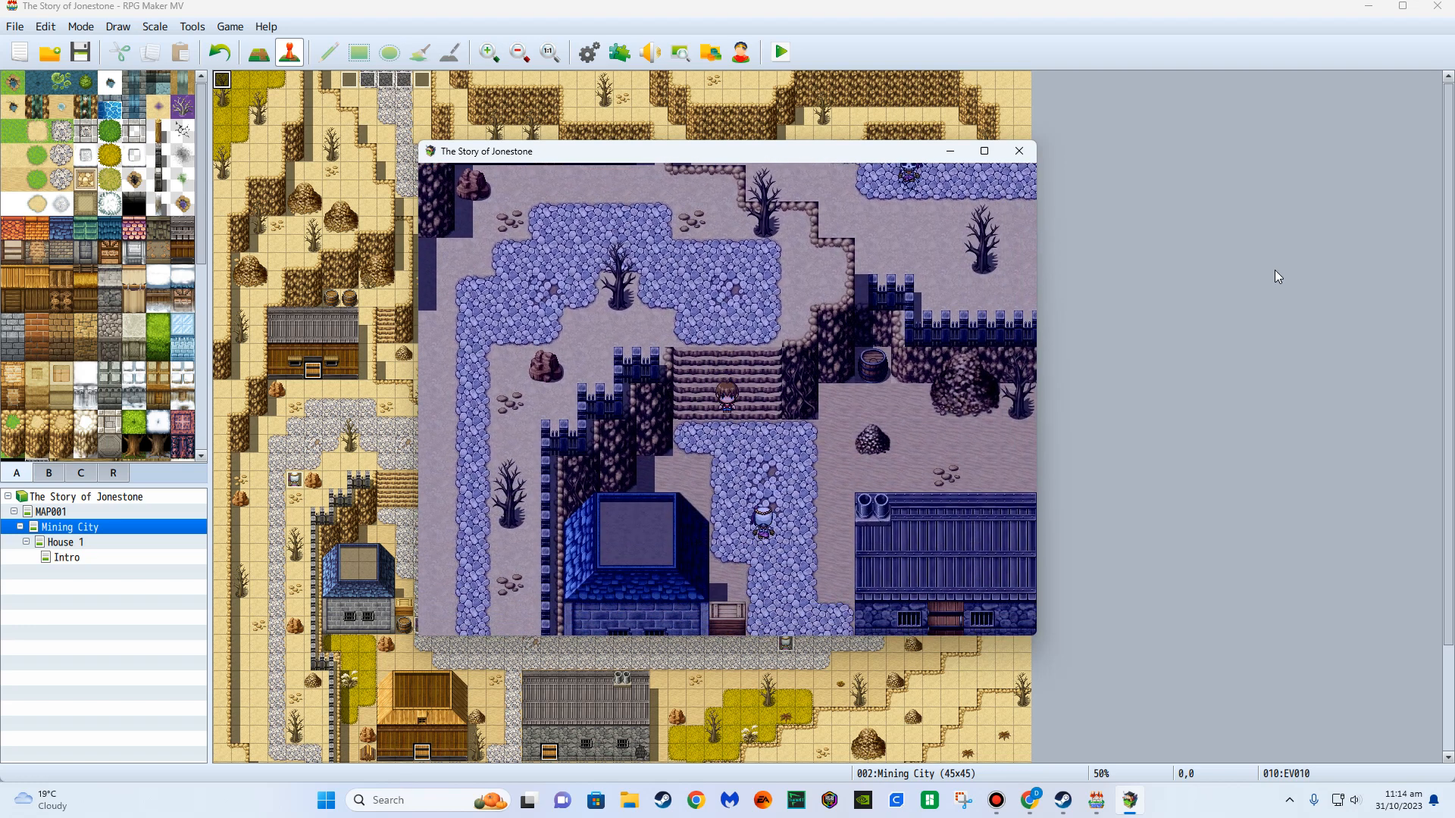
# Walk the hero through night-time Mining City to test the skeleton chase, and close the playtest window.
pyautogui.press('Down')
pyautogui.press('Right')
pyautogui.press('Down')
pyautogui.press('Right')
pyautogui.press('Left')
pyautogui.press('Down')
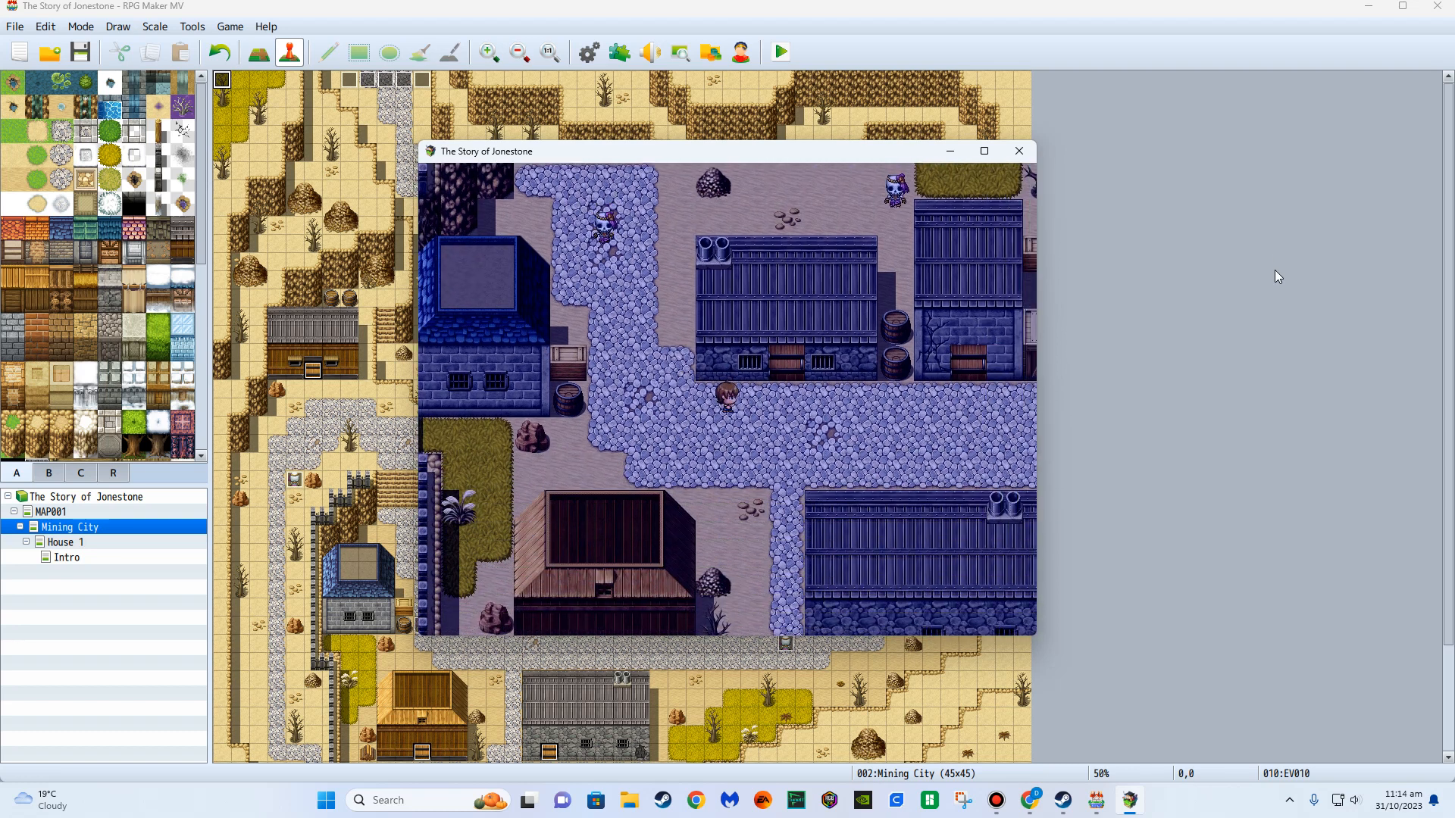
pyautogui.press('Right')
pyautogui.press('Up')
pyautogui.press('Up')
pyautogui.press('Right')
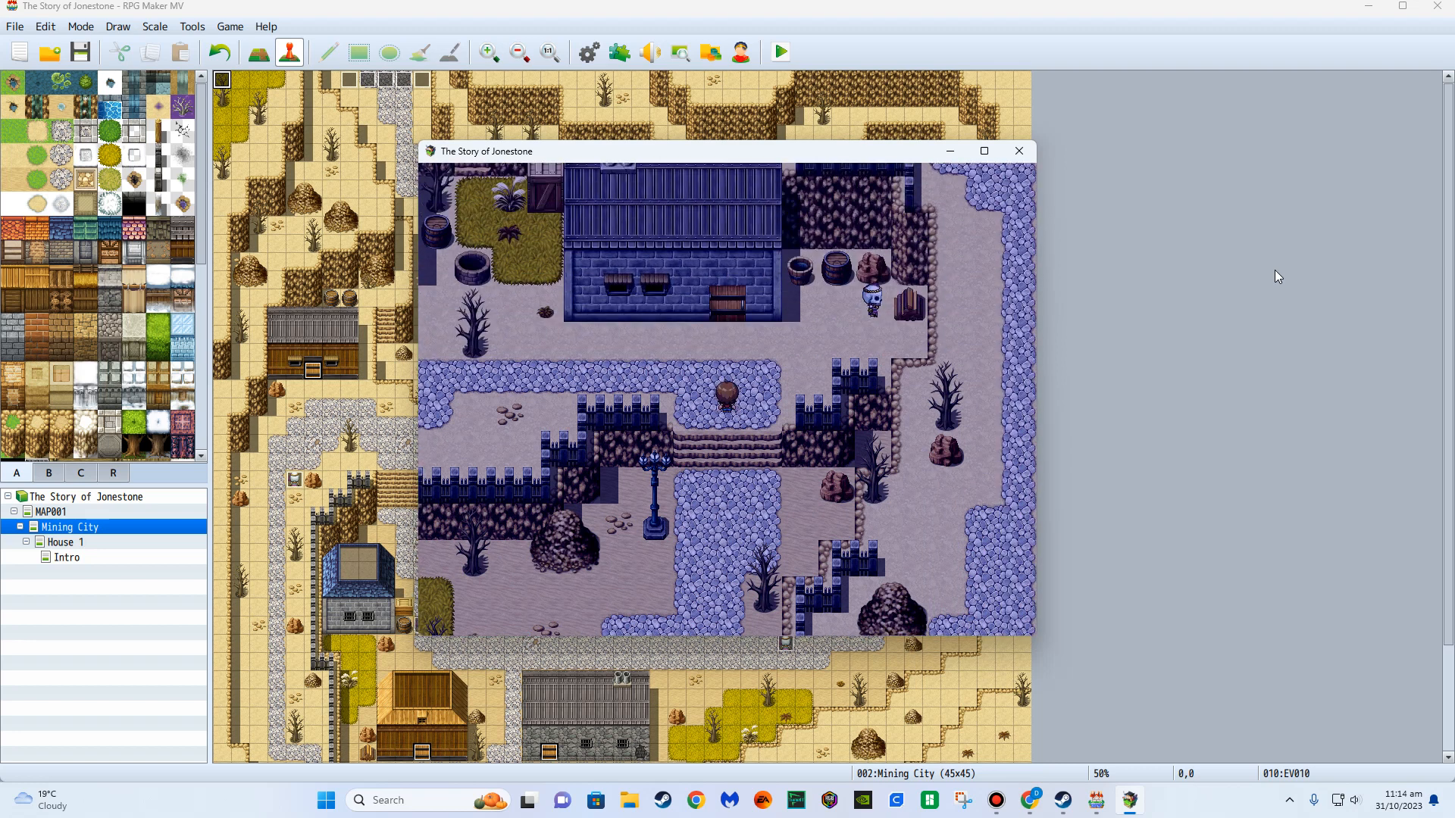
pyautogui.press('Left')
pyautogui.press('Down')
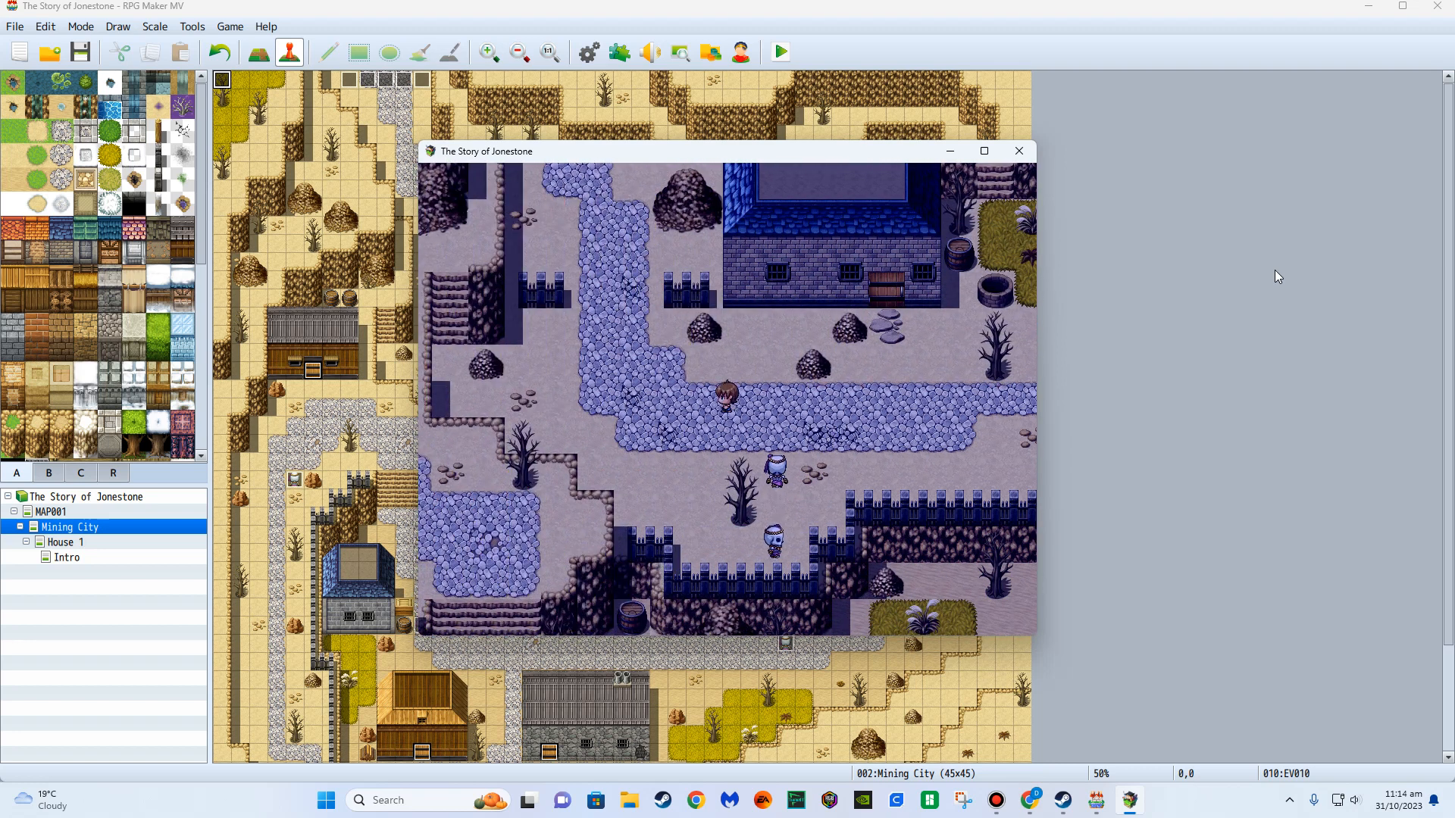
pyautogui.press('Left')
pyautogui.press('Up')
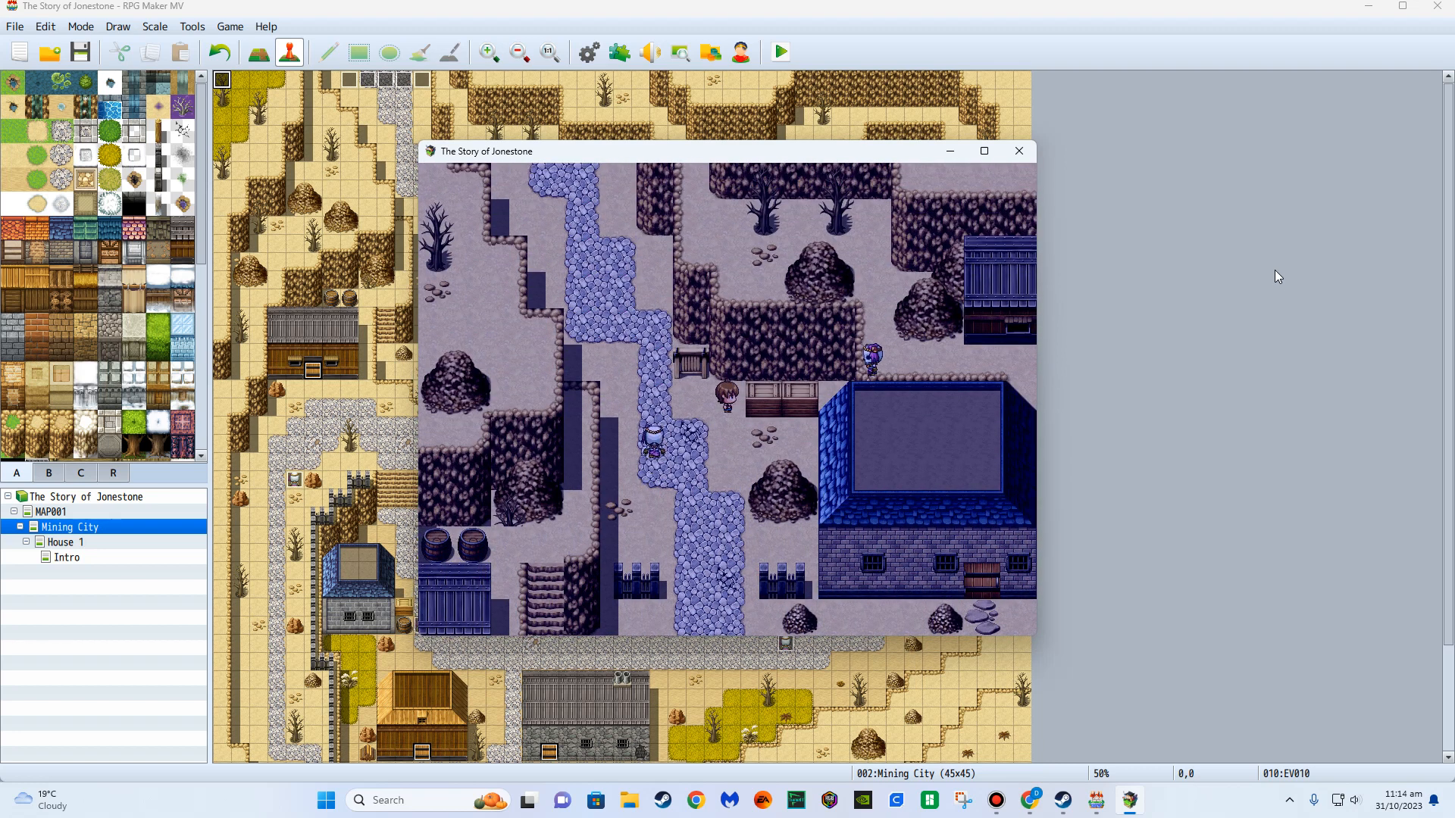
pyautogui.press('Left')
pyautogui.press('Up')
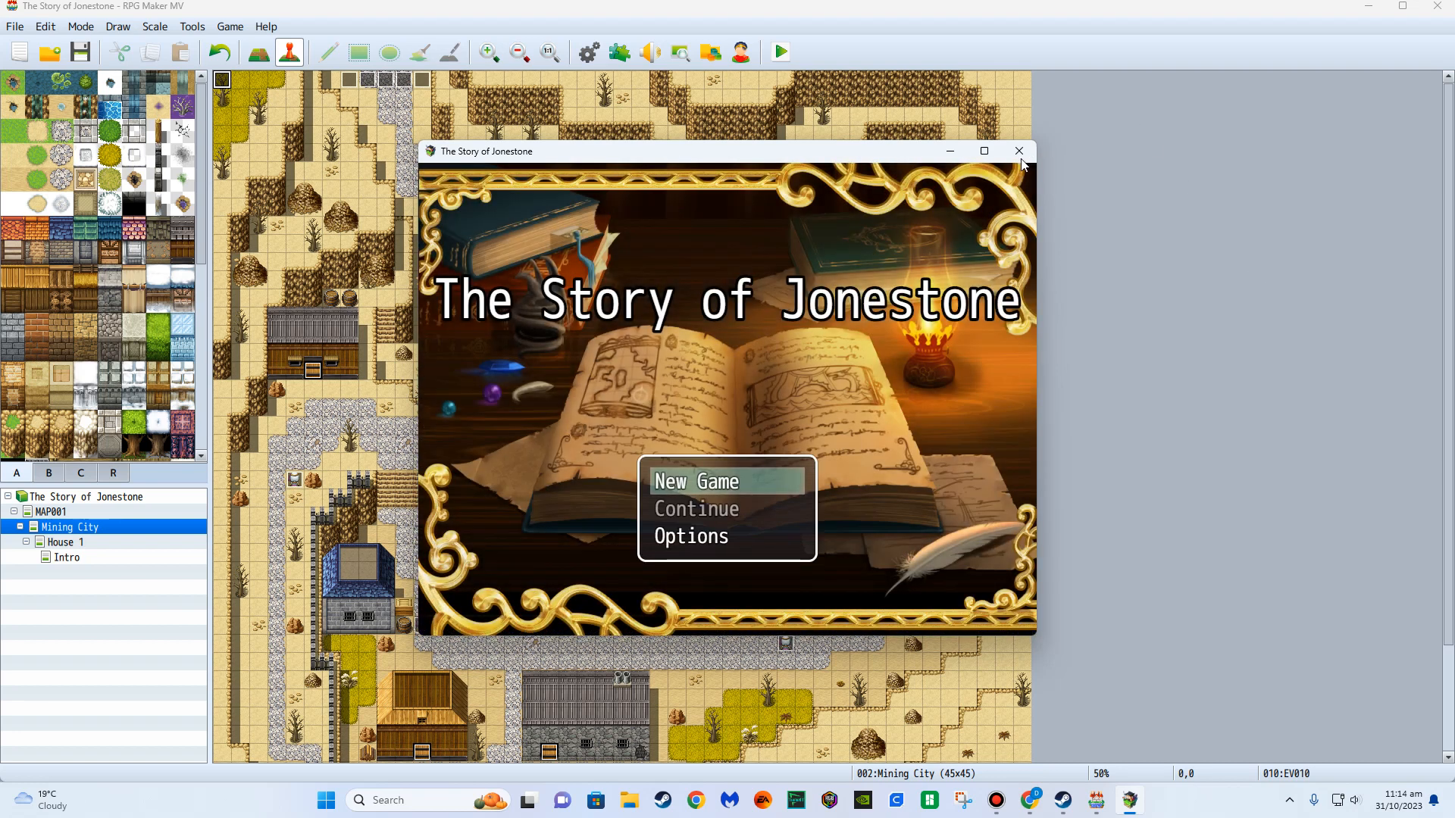
pyautogui.click(1020, 153)
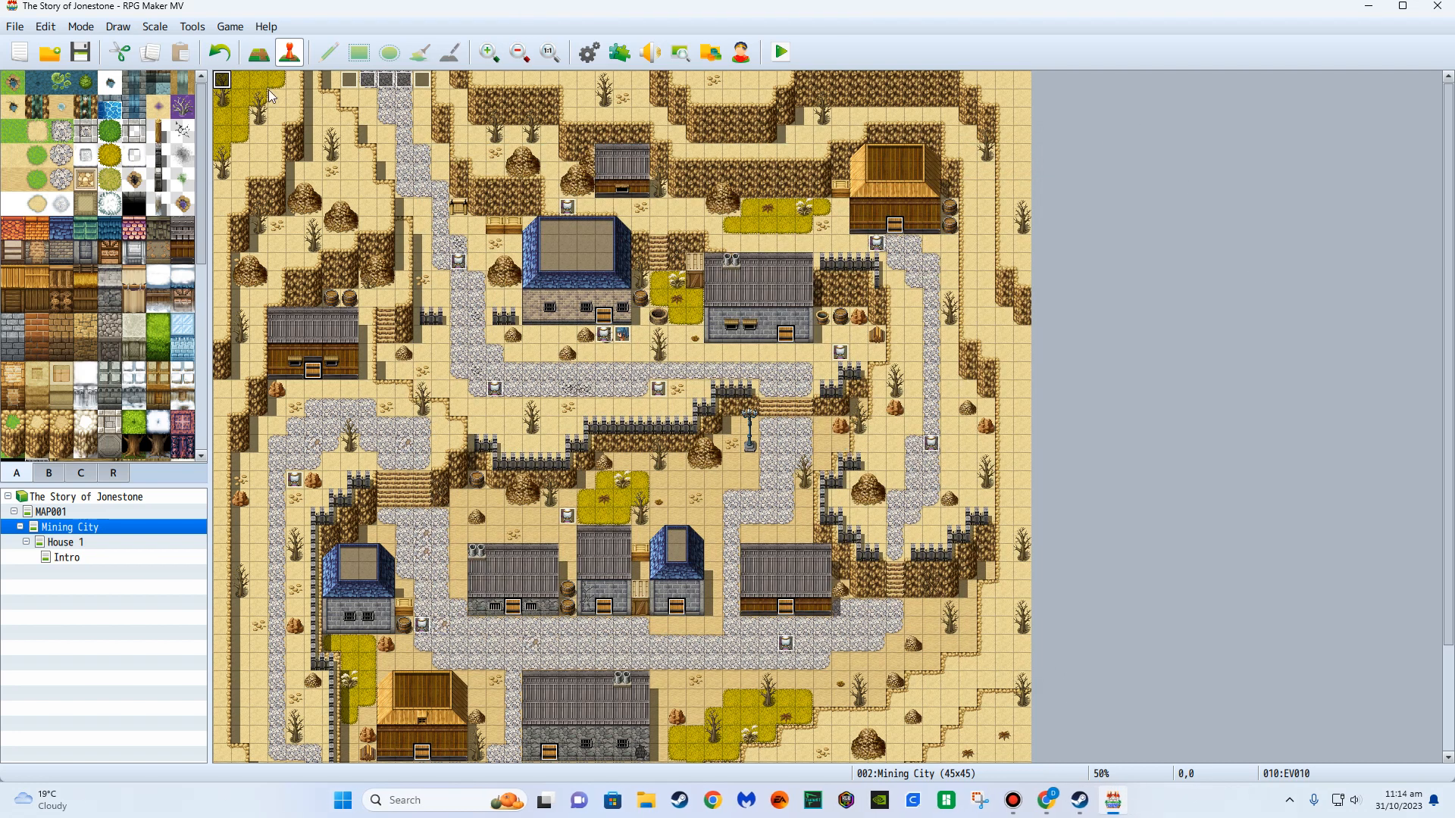
# Review the movement route commands of Mining City's autorun event EV010 and close the event.
pyautogui.doubleClick(223, 79)
pyautogui.scroll(-10, 825, 381)
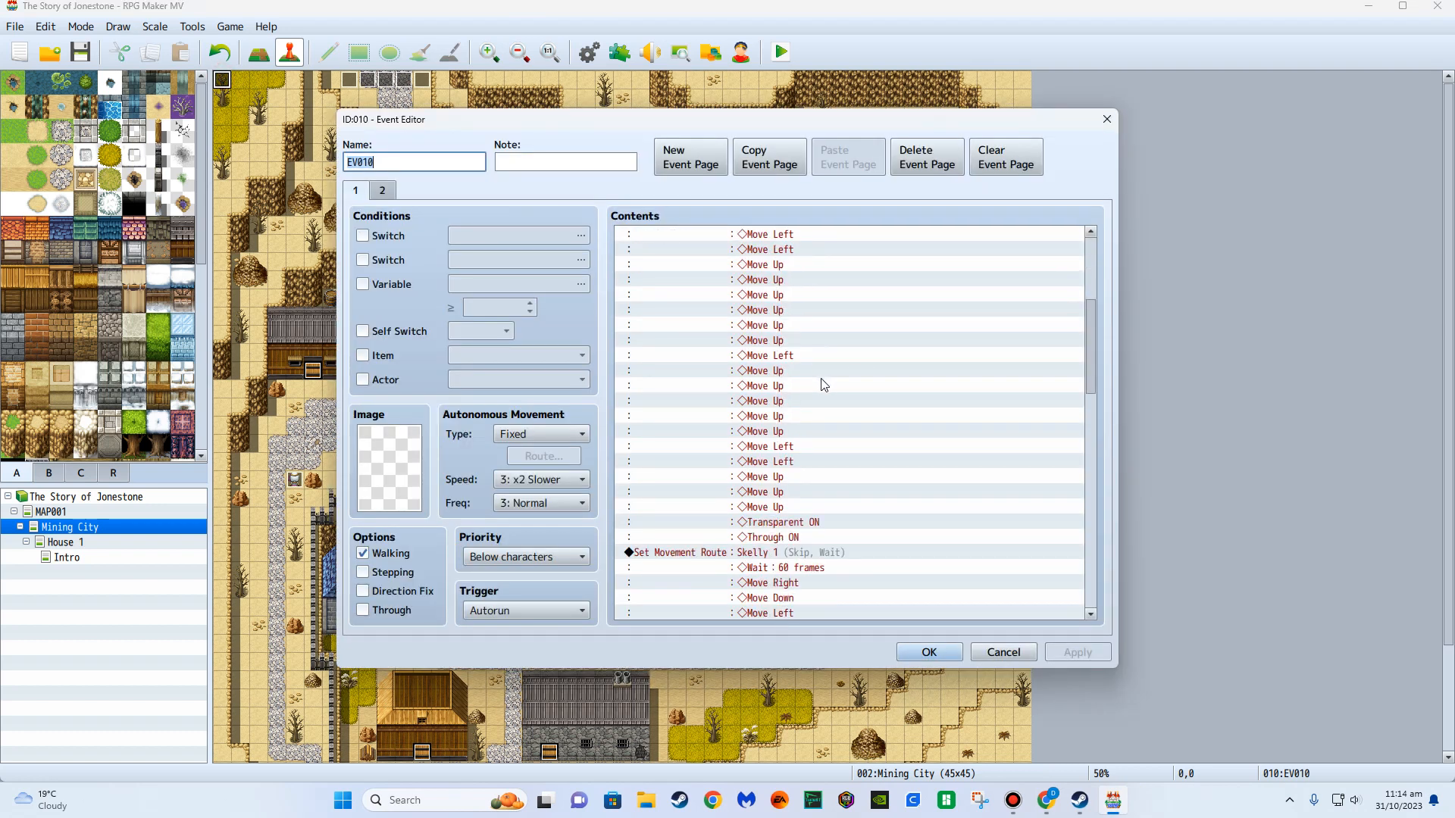
pyautogui.click(929, 653)
# In House 1's exit event EV004, add a Fadeout Screen before Transfer Player and a Fadein Screen after the tint.
pyautogui.click(66, 542)
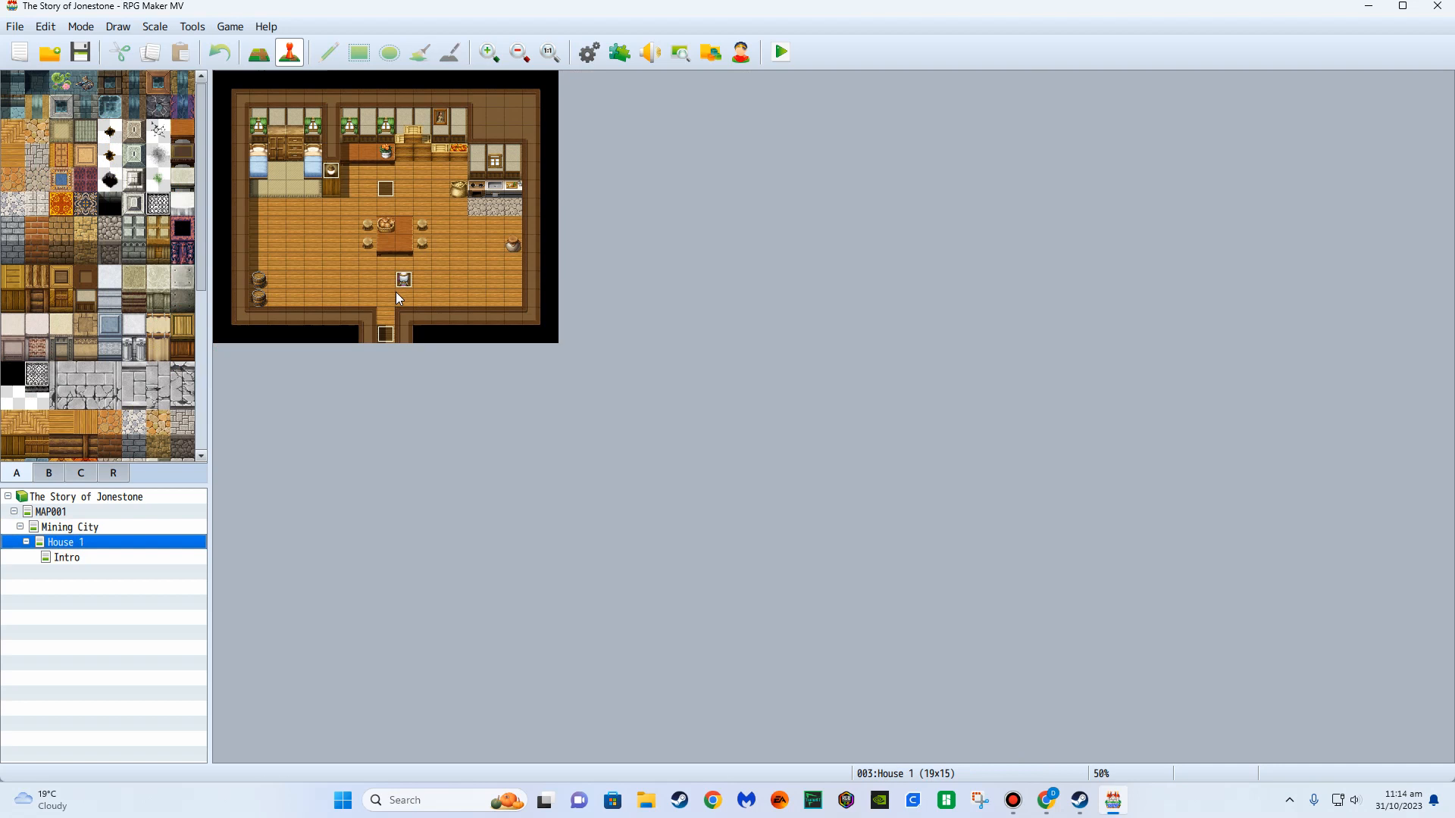
pyautogui.doubleClick(385, 335)
pyautogui.click(705, 252)
pyautogui.rightClick(707, 250)
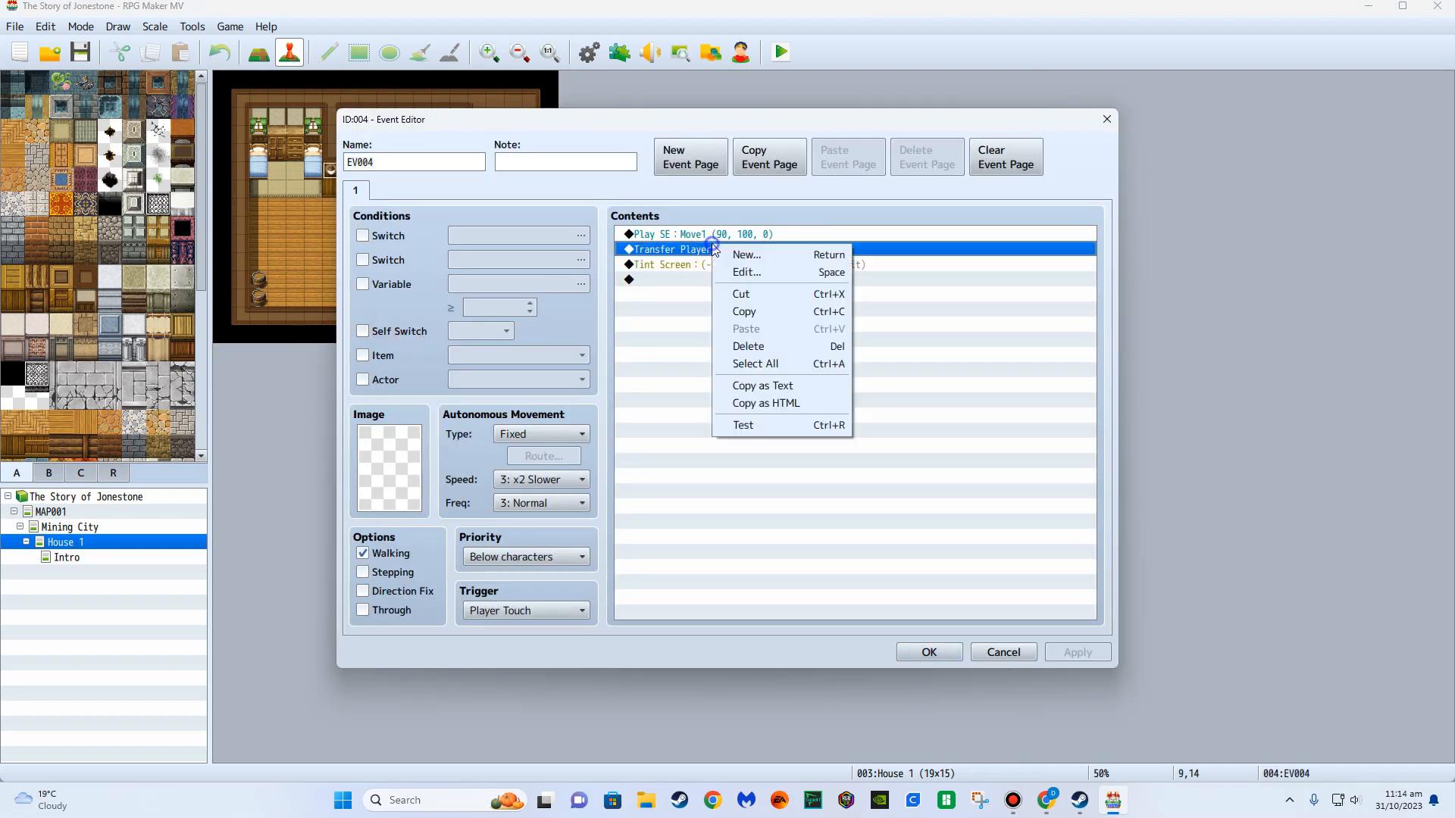
pyautogui.click(743, 256)
pyautogui.click(947, 290)
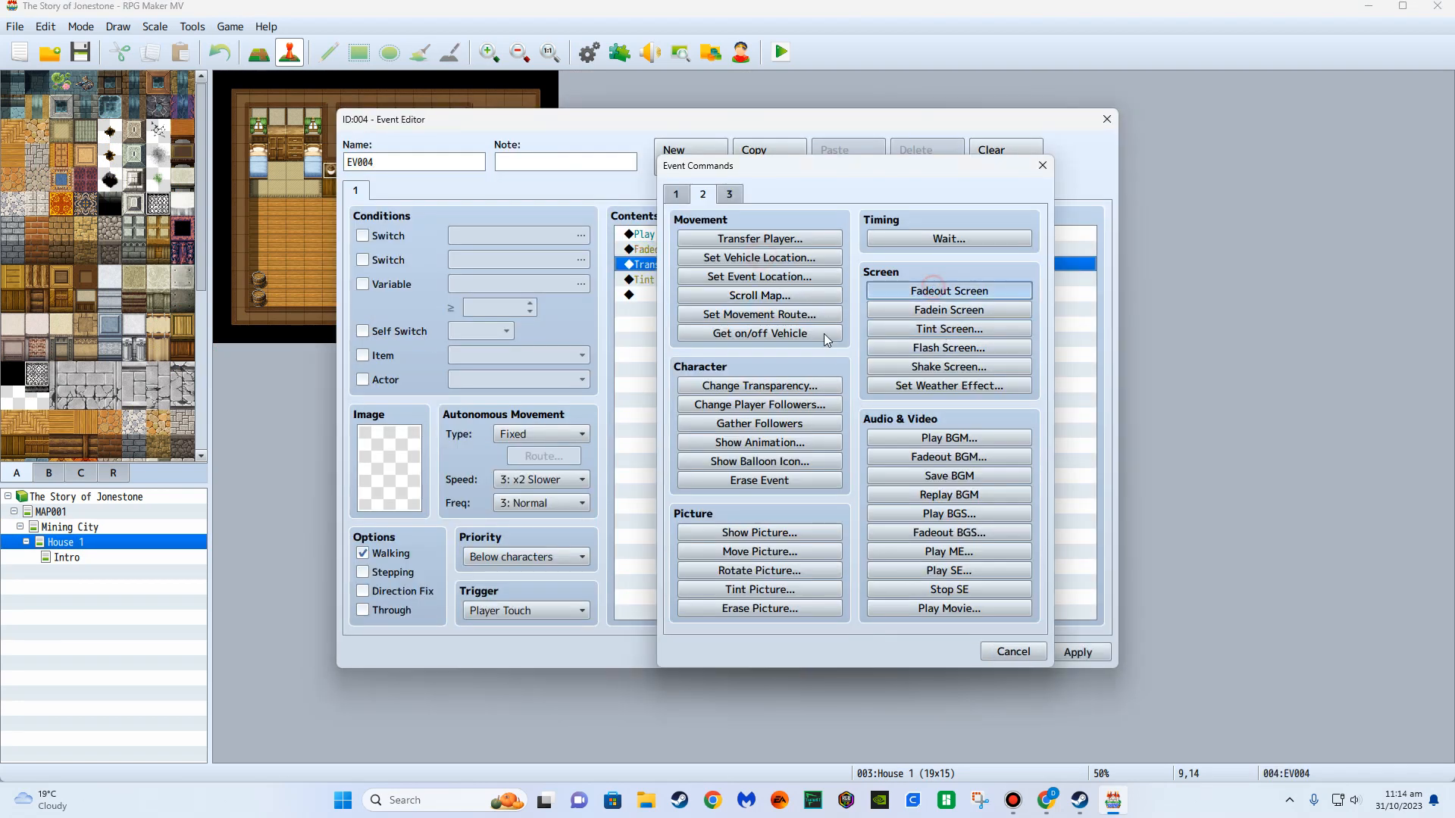
pyautogui.doubleClick(728, 295)
pyautogui.click(956, 310)
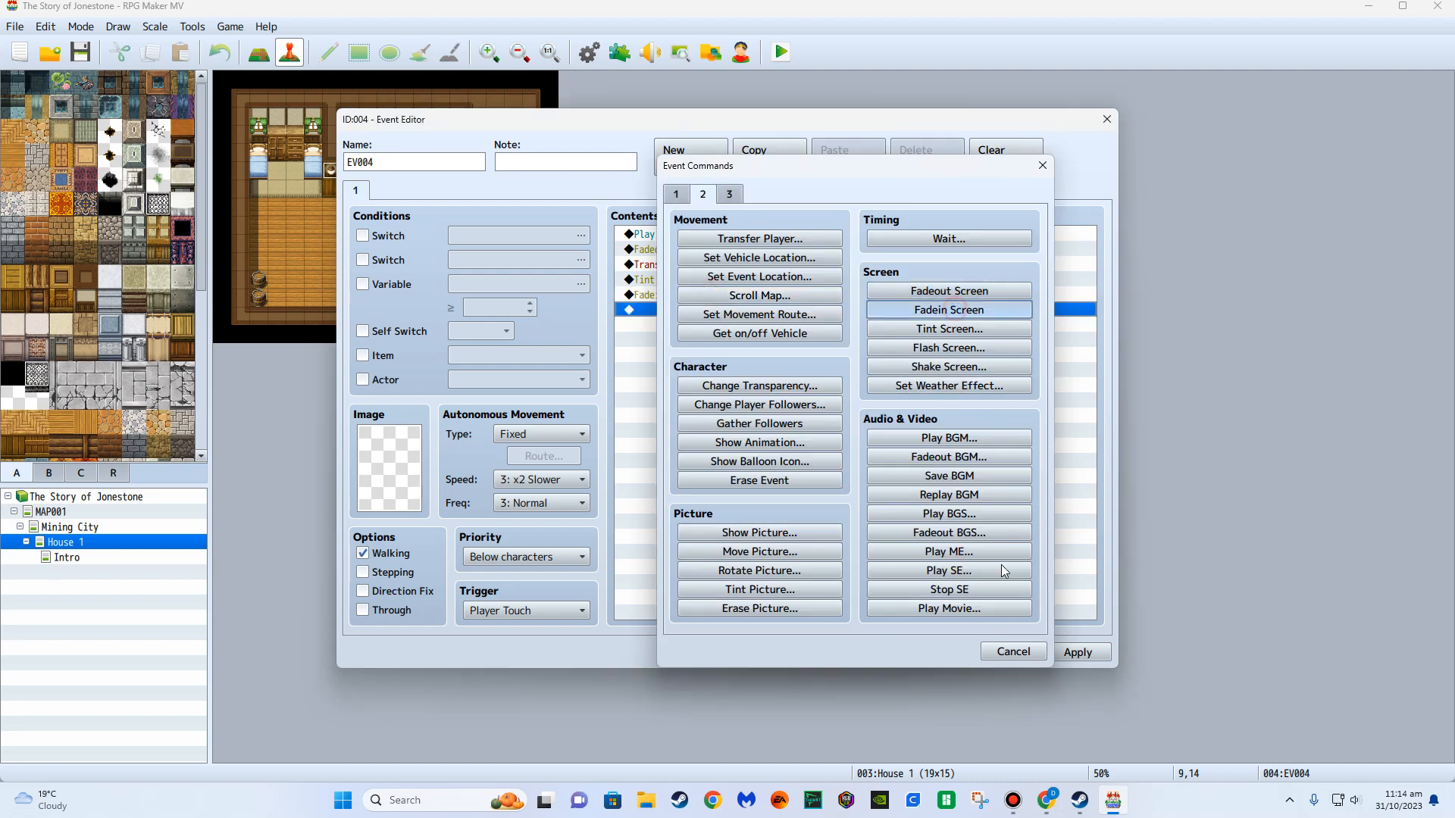
pyautogui.click(930, 652)
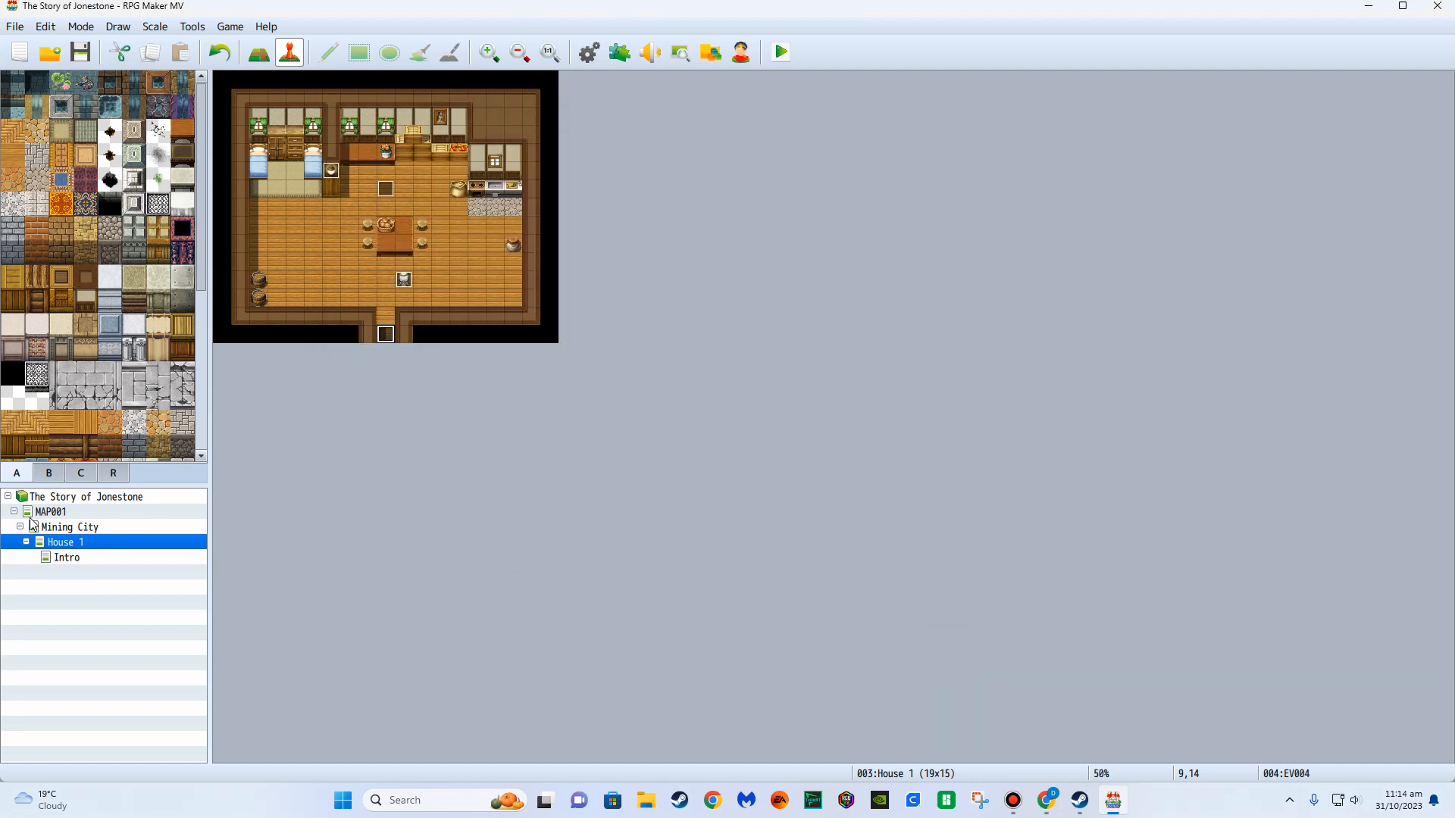
# Return to the Mining City map and view the Types category in the database.
pyautogui.click(70, 558)
pyautogui.click(73, 524)
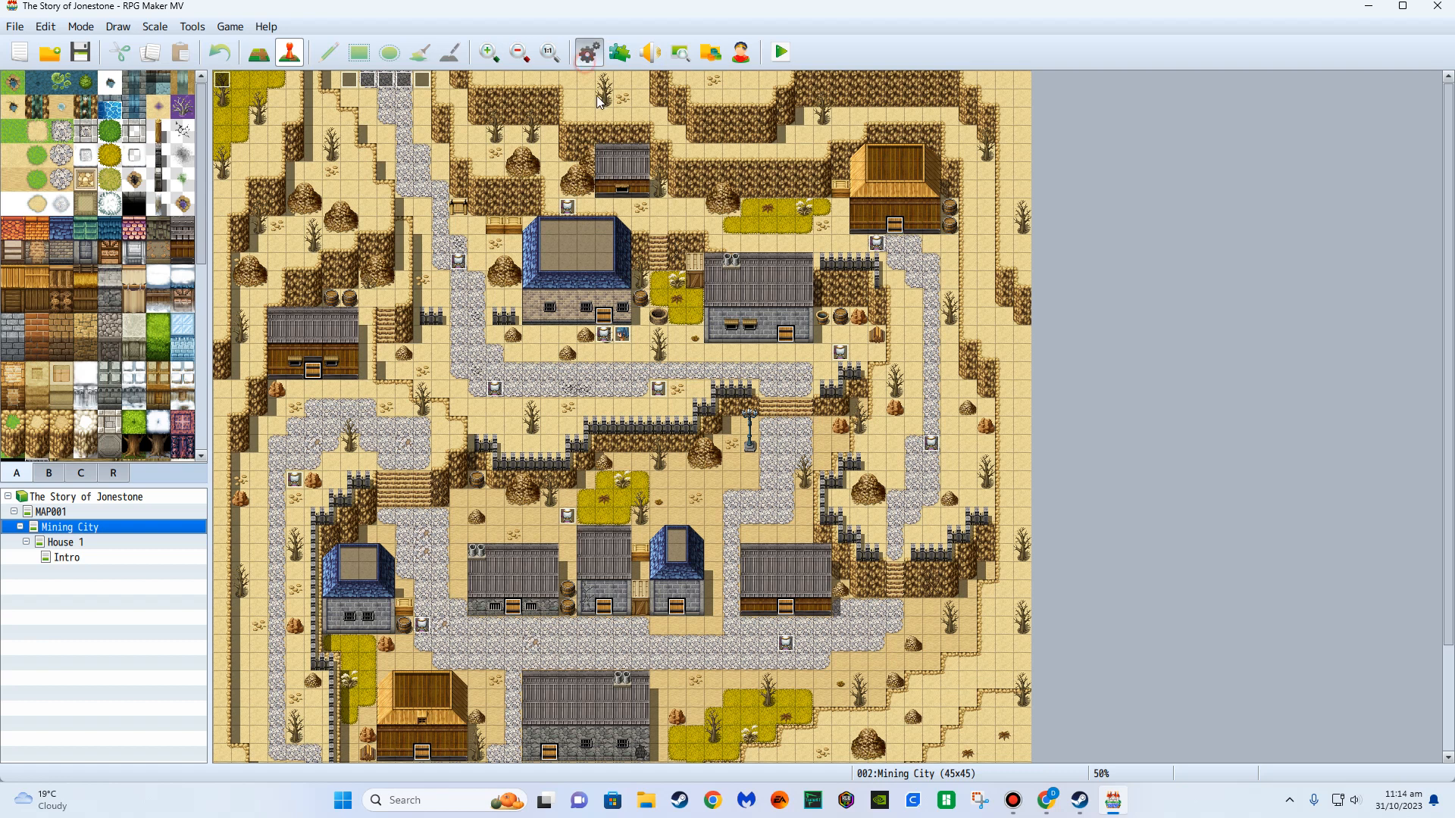
pyautogui.click(589, 52)
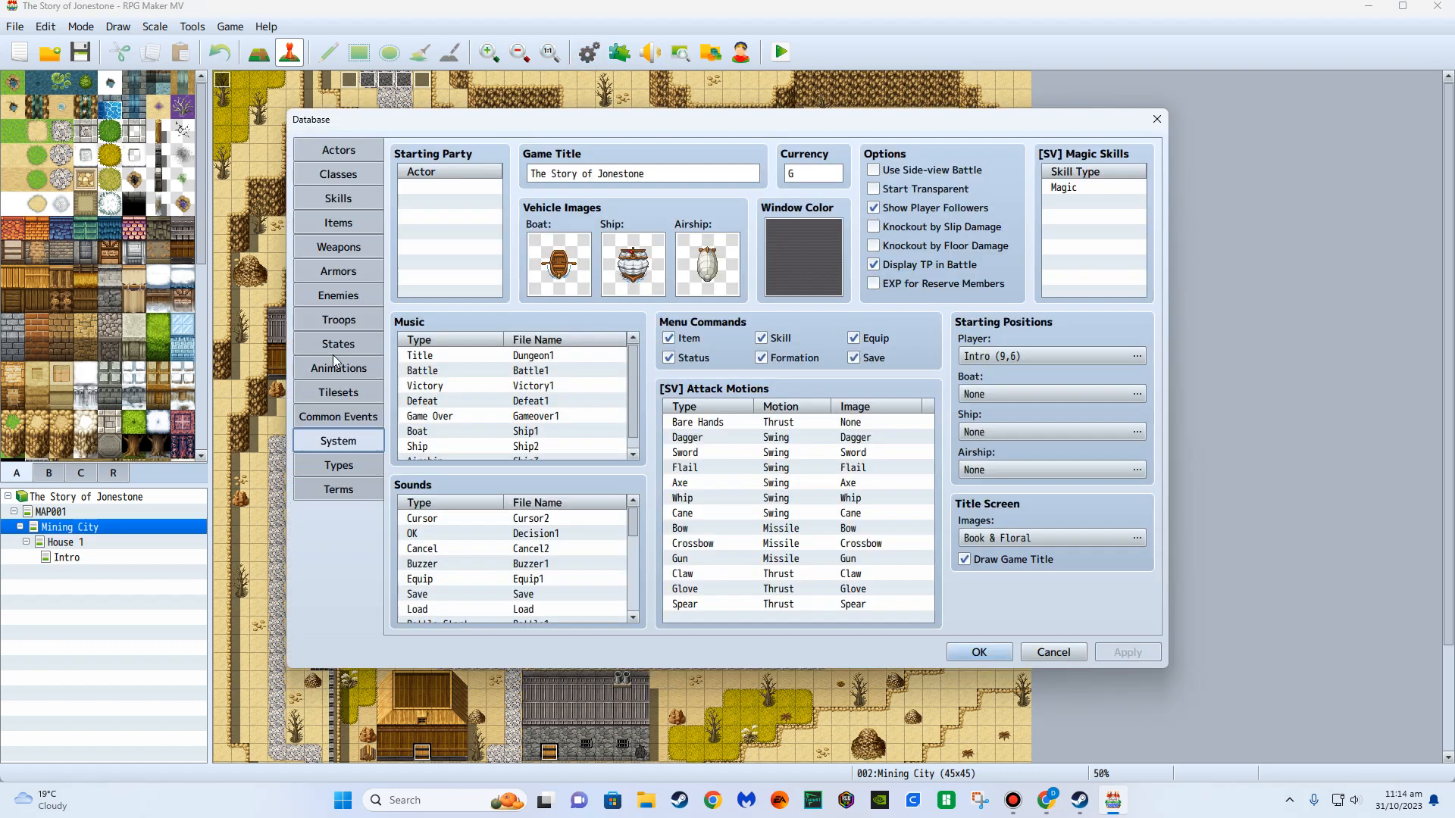
pyautogui.click(343, 466)
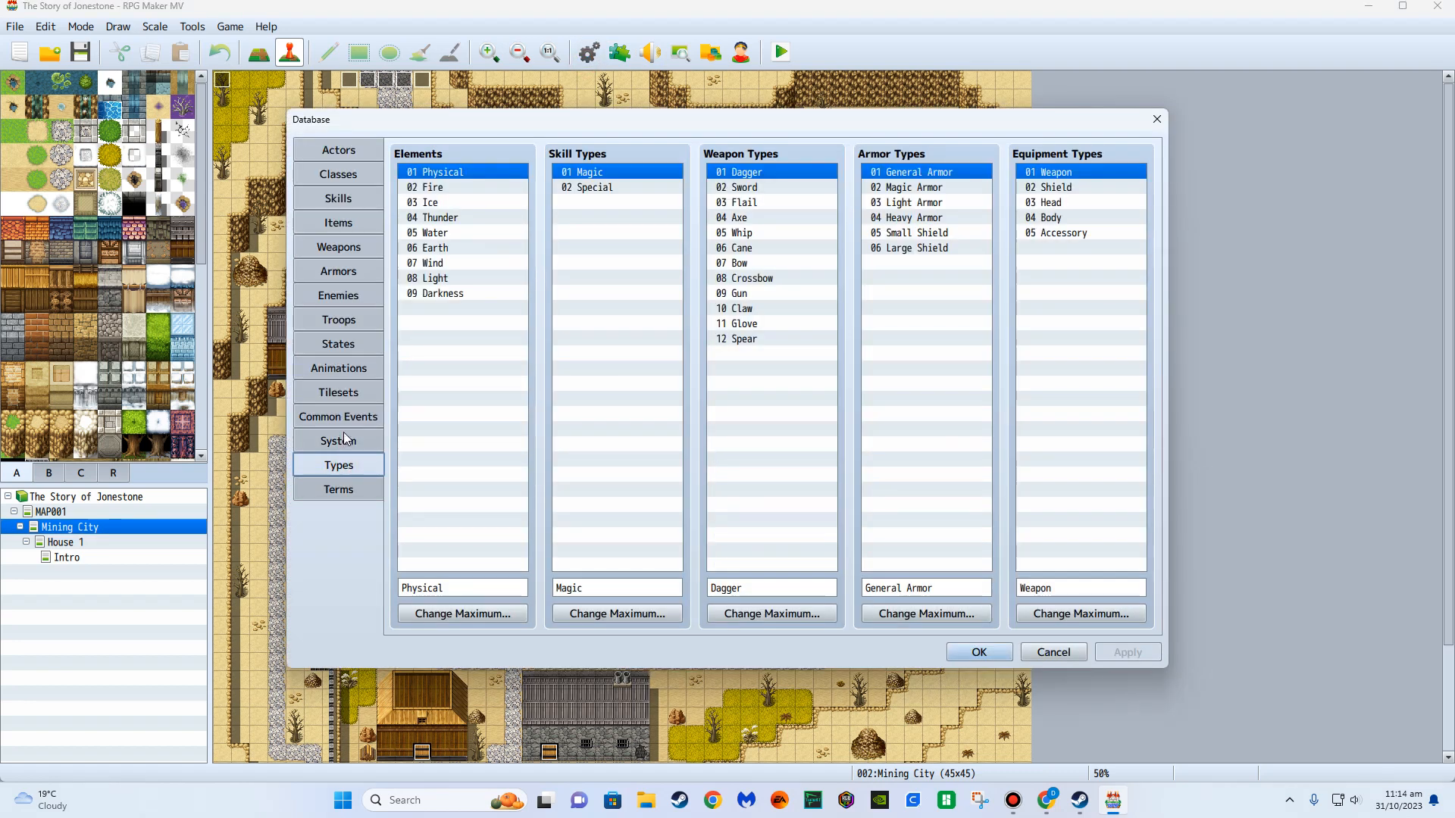
# View the Terms category in the database and close the database.
pyautogui.click(341, 418)
pyautogui.click(347, 485)
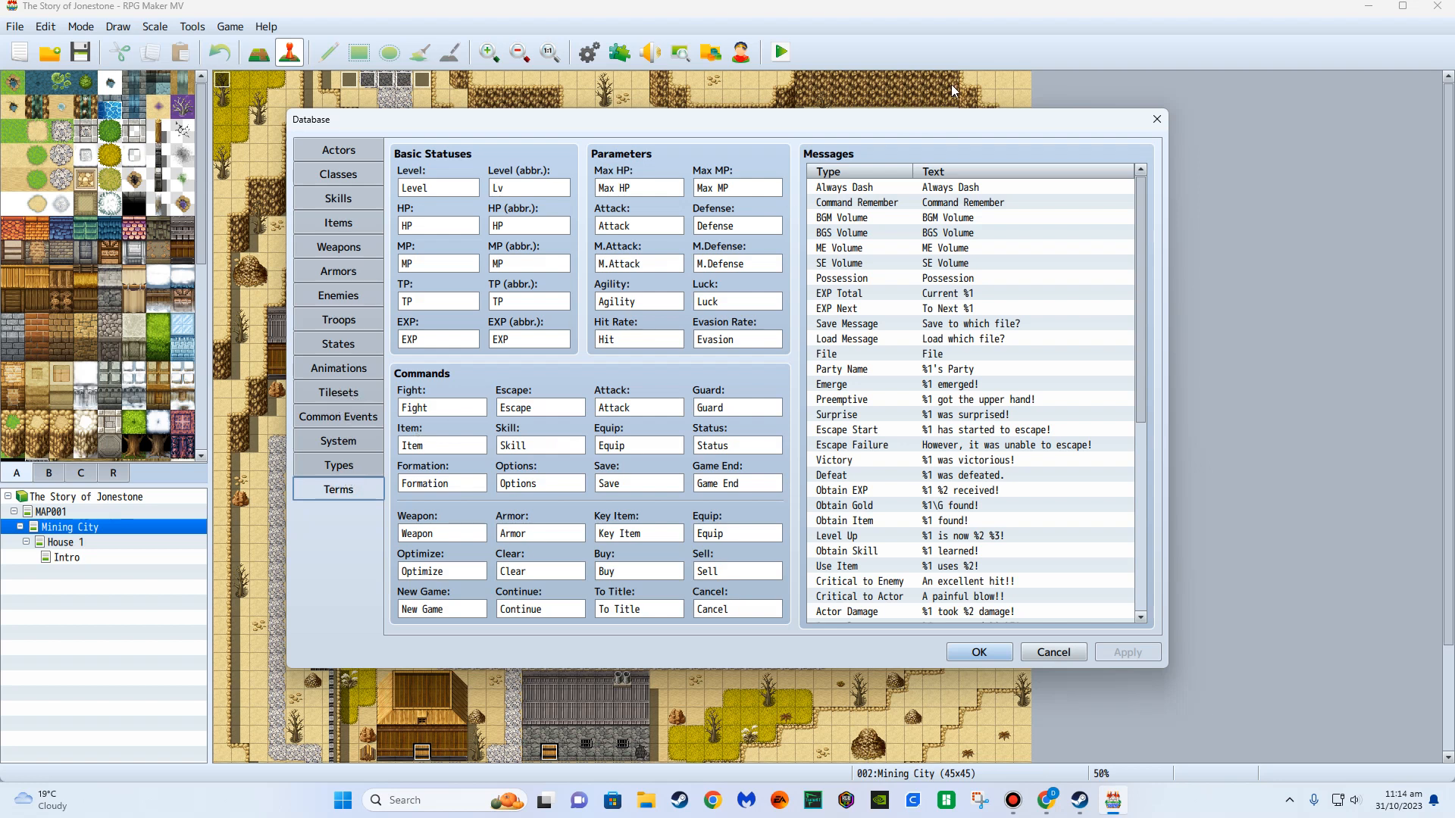
pyautogui.click(1157, 119)
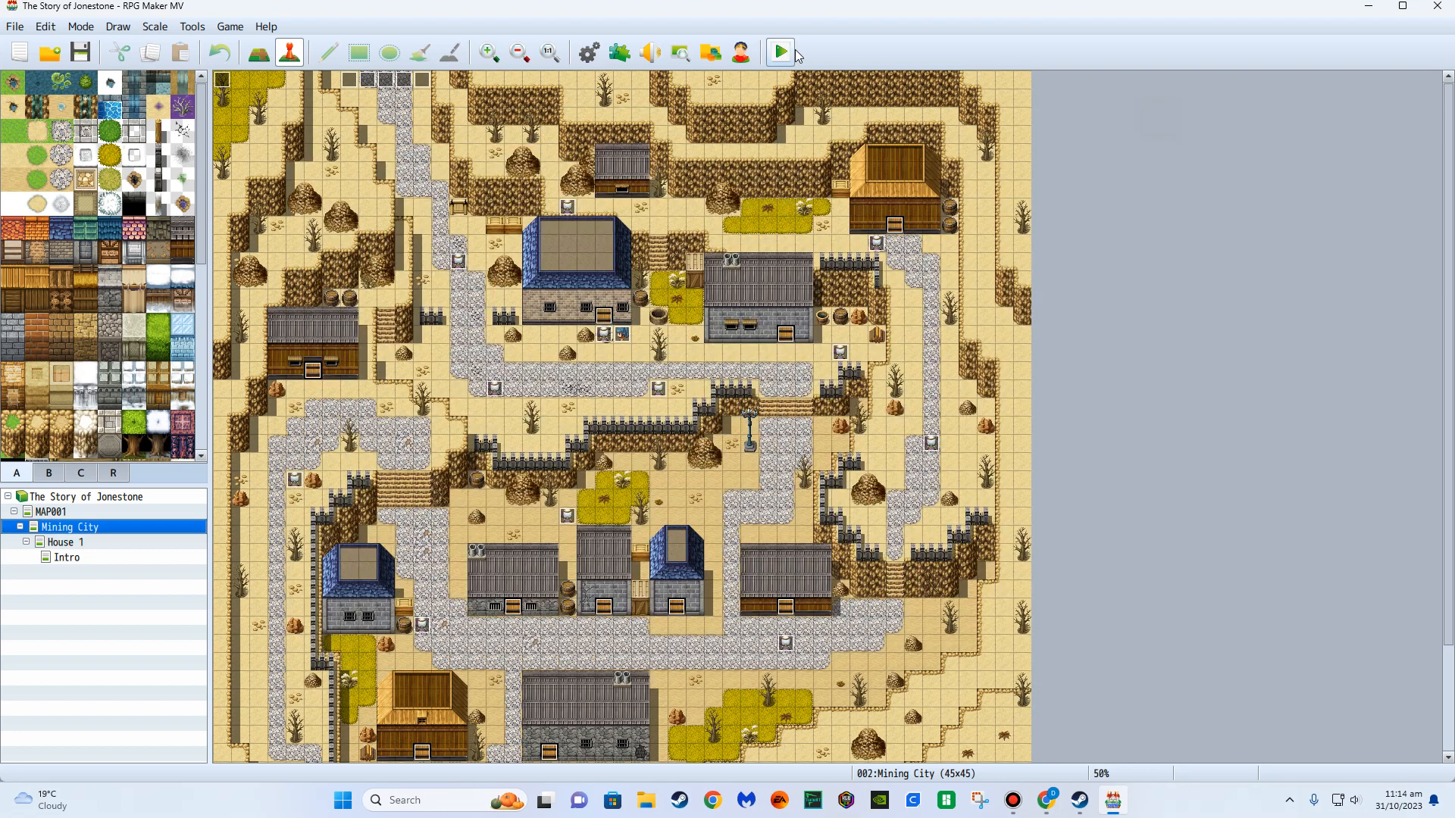
# Delete the MadeWithMv splash screen plugin from the Plugin Manager and confirm the change.
pyautogui.click(619, 53)
pyautogui.click(537, 221)
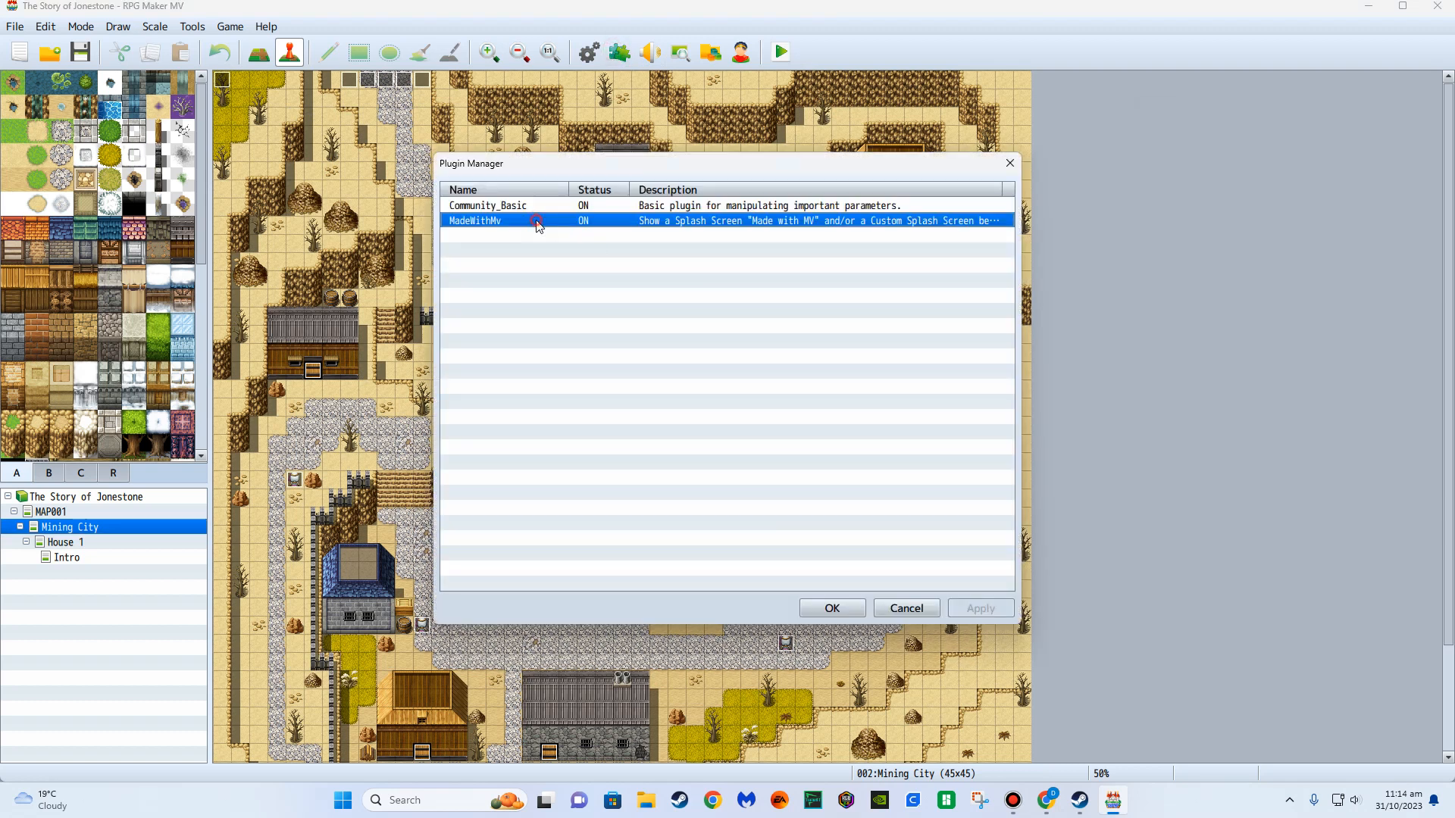
pyautogui.rightClick(533, 224)
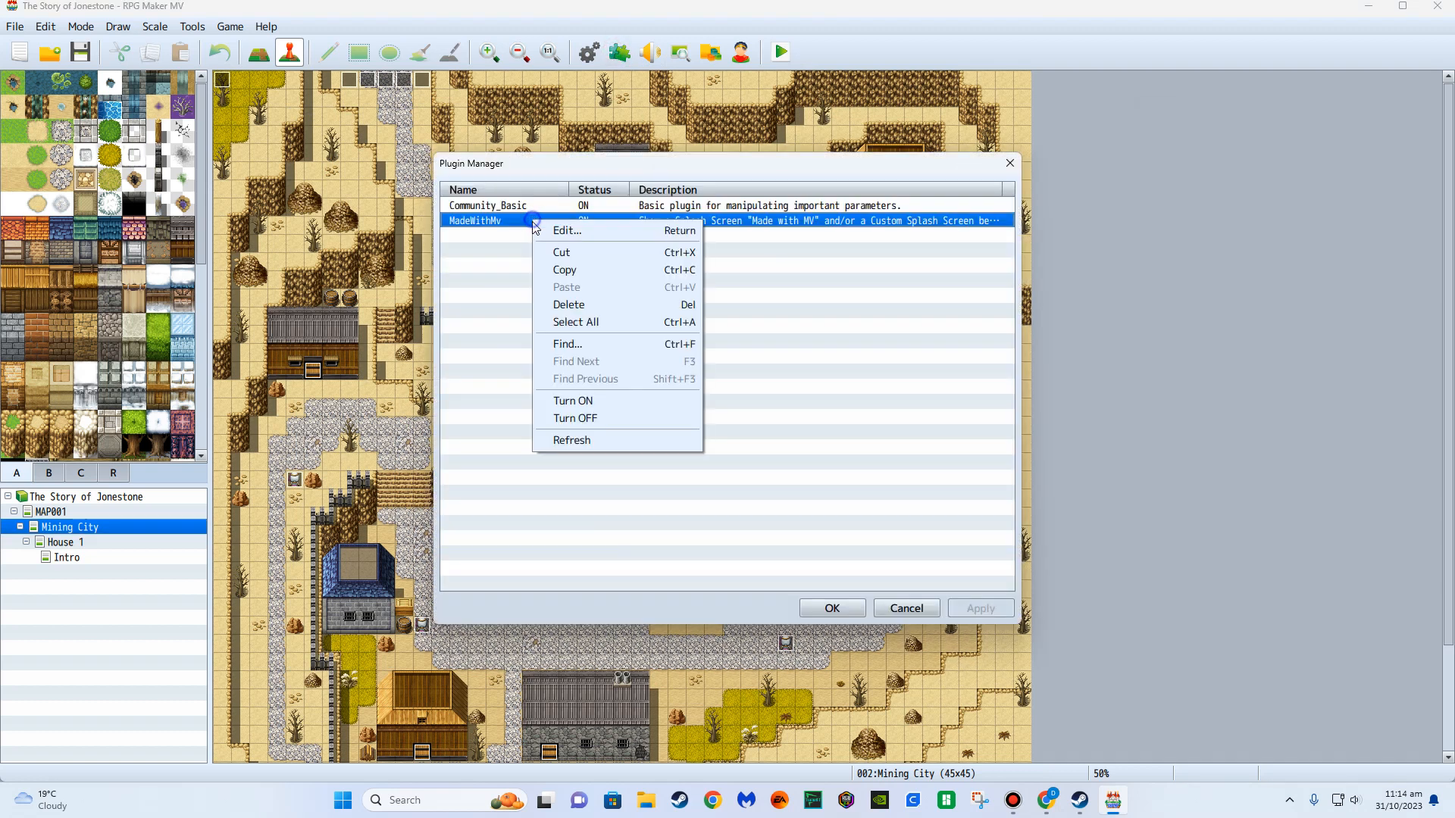
pyautogui.click(601, 307)
pyautogui.click(830, 607)
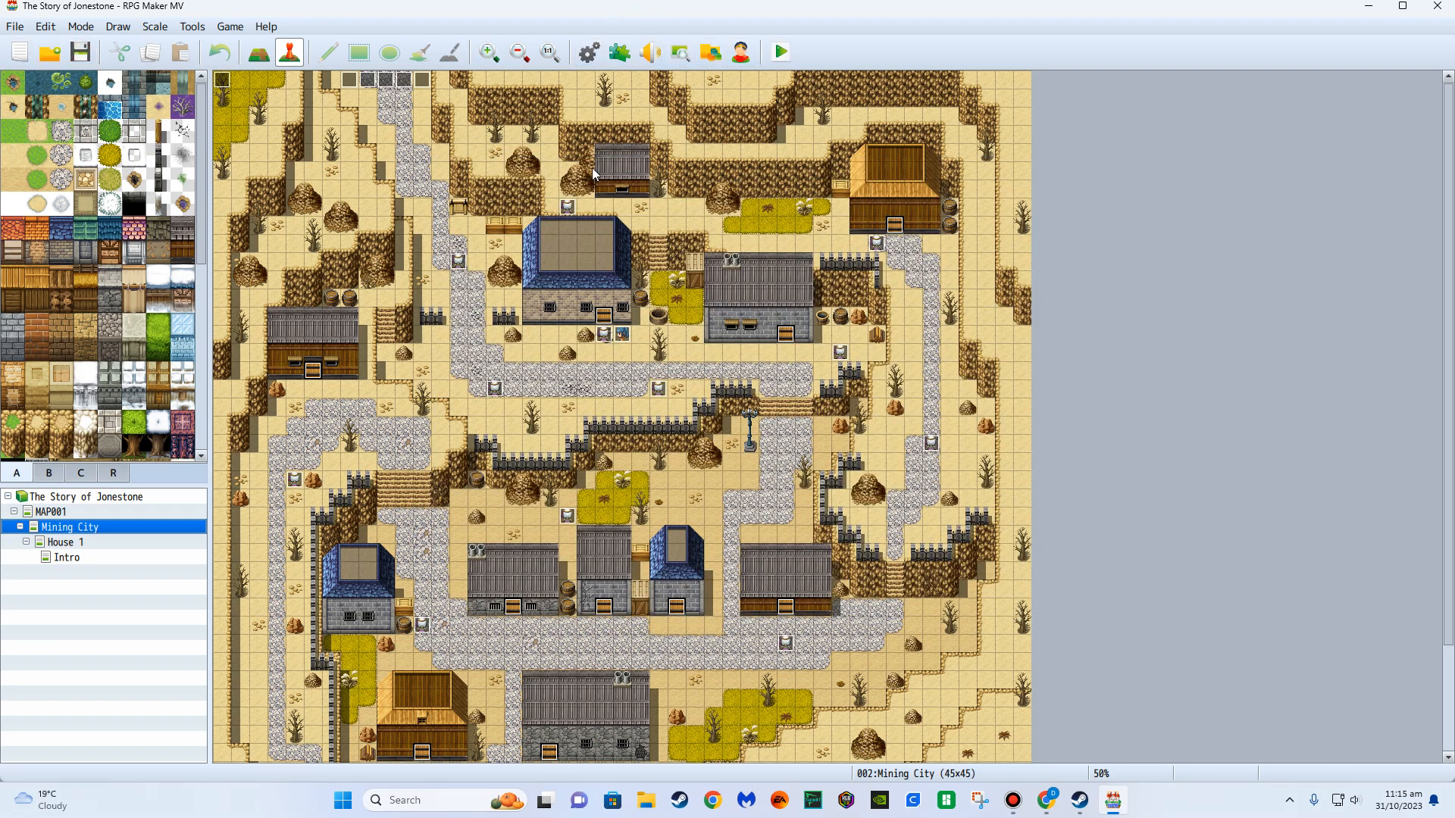
# Start a playtest with a new game and advance through the name prompt and opening dialogue in House 1.
pyautogui.click(780, 53)
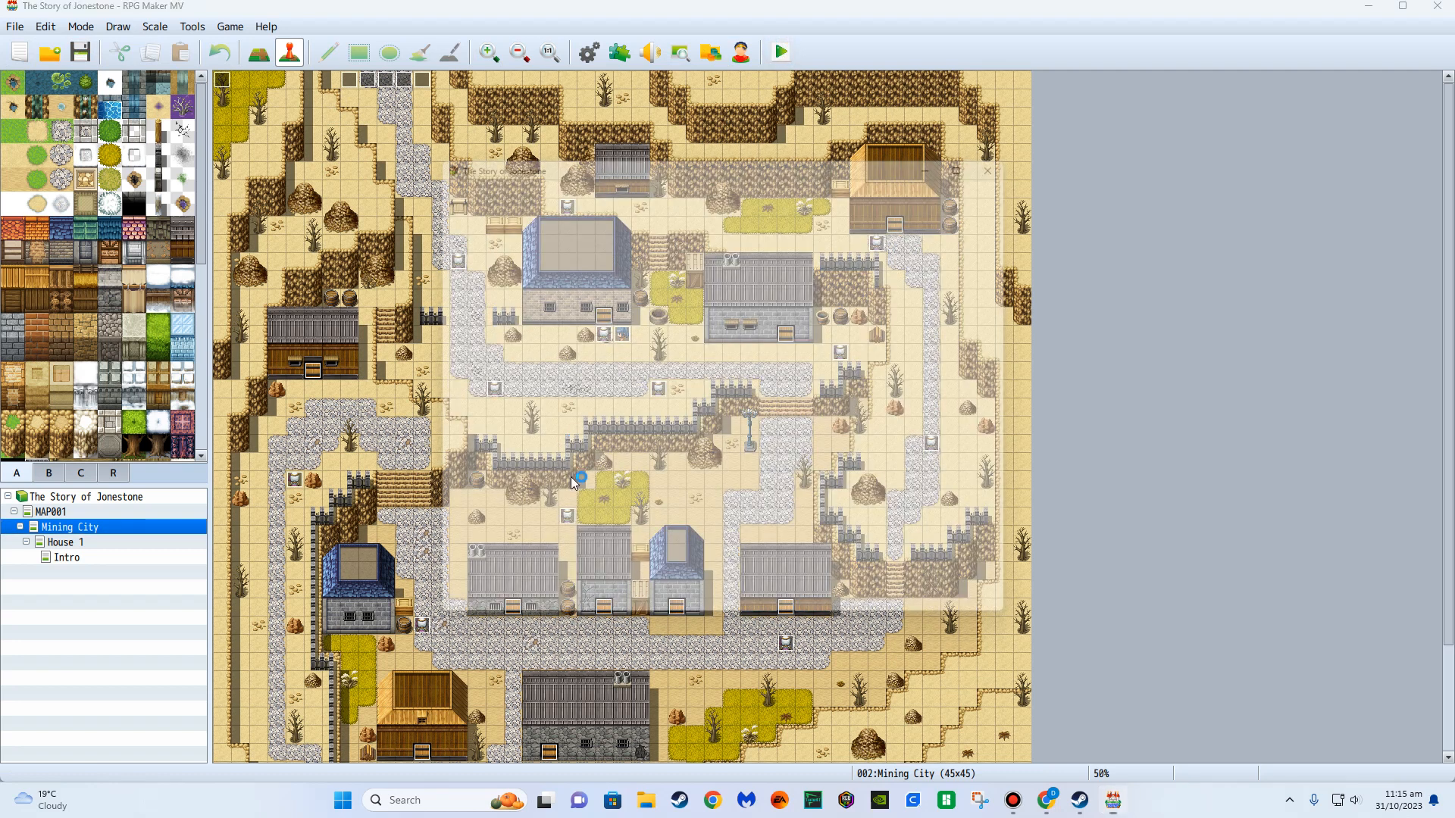
pyautogui.press('Return')
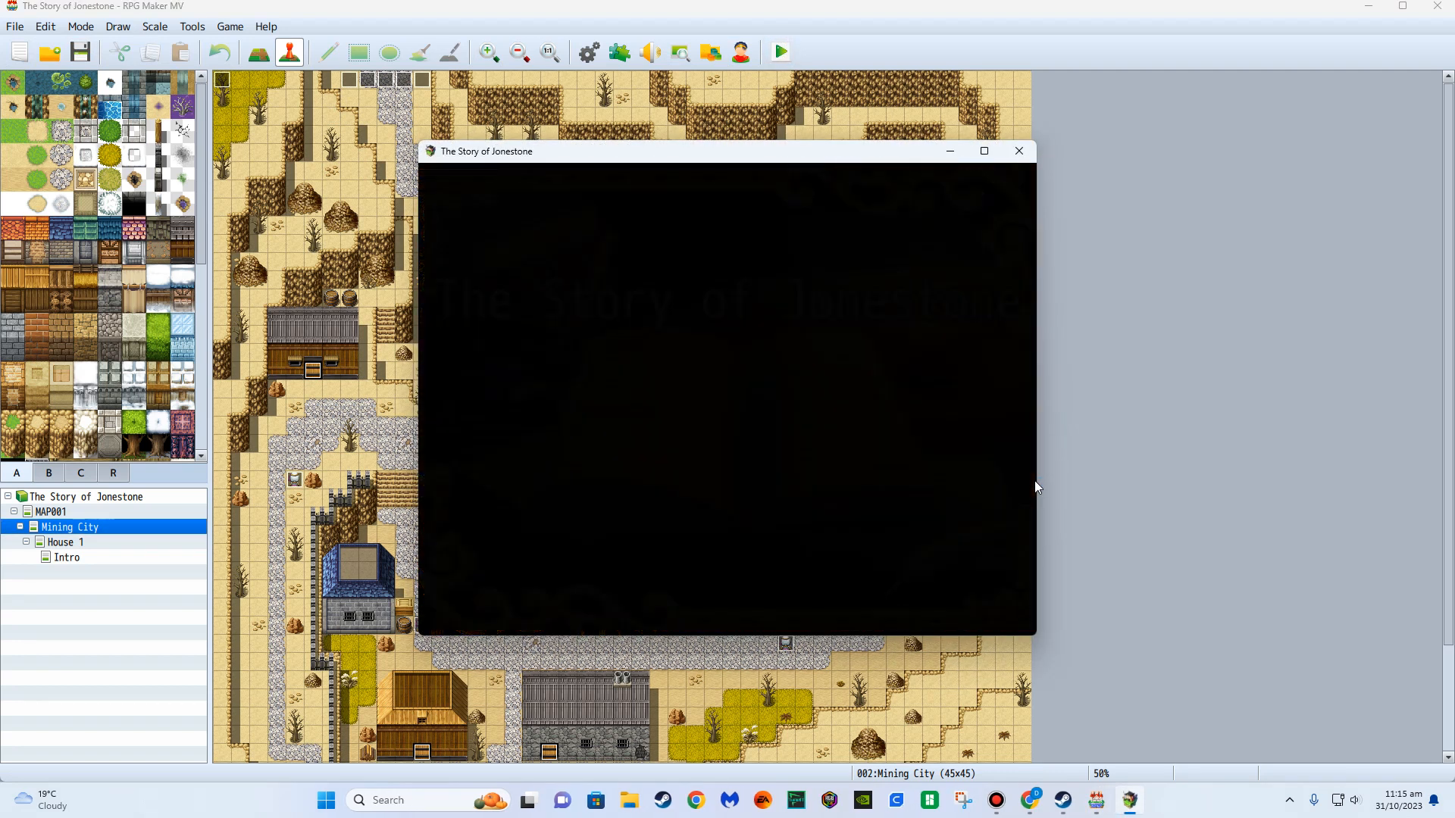
pyautogui.press('Return')
pyautogui.press('Return')
pyautogui.press('Return')
pyautogui.press('Return')
pyautogui.press('Up')
pyautogui.press('Left')
pyautogui.press('Return')
pyautogui.press('Return')
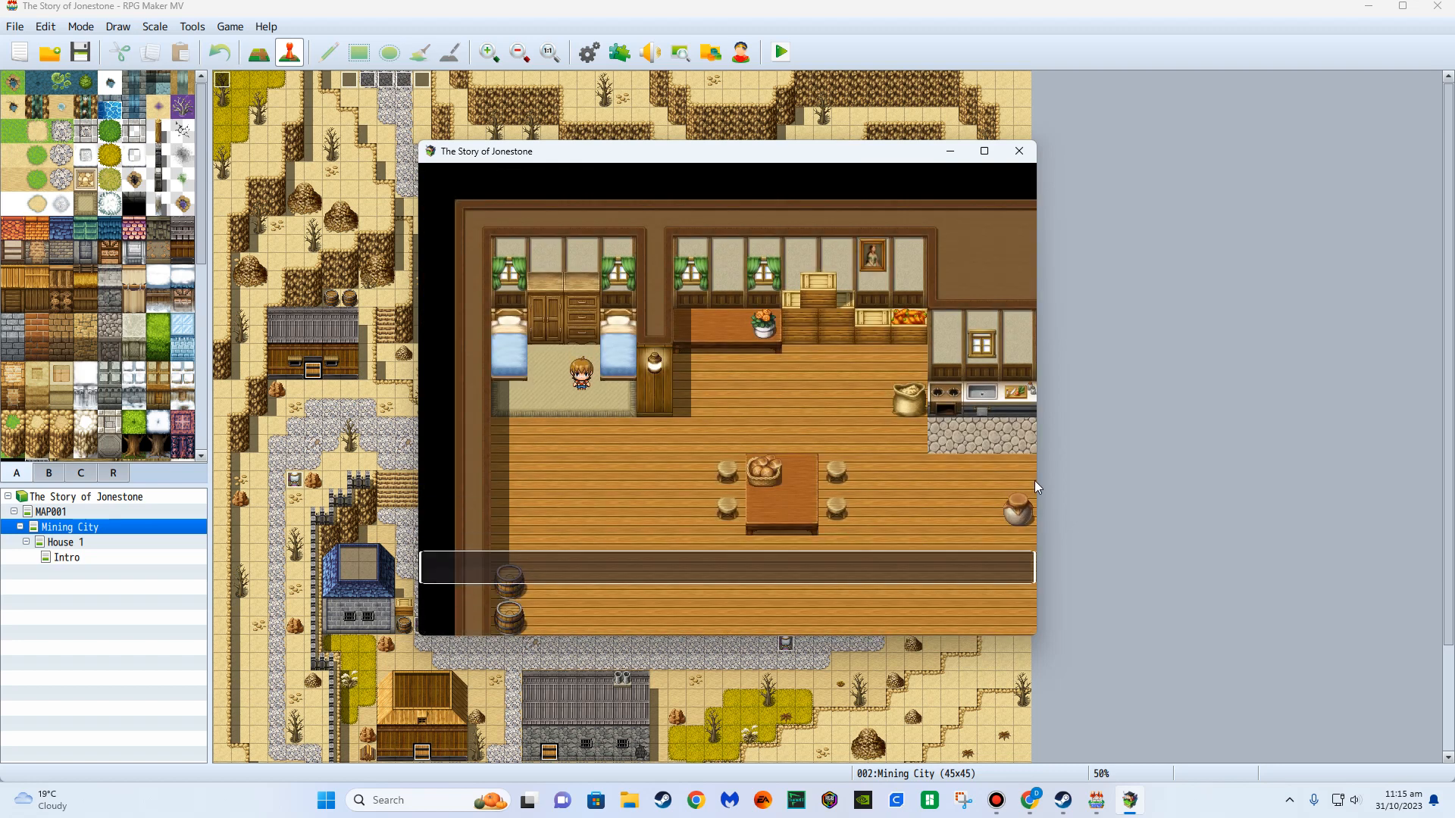
# Walk the hero out of House 1 into night-time Mining City to test the fades and skeleton chase, and close the playtest.
pyautogui.press('Down')
pyautogui.press('Down')
pyautogui.press('Right')
pyautogui.press('Right')
pyautogui.press('Right')
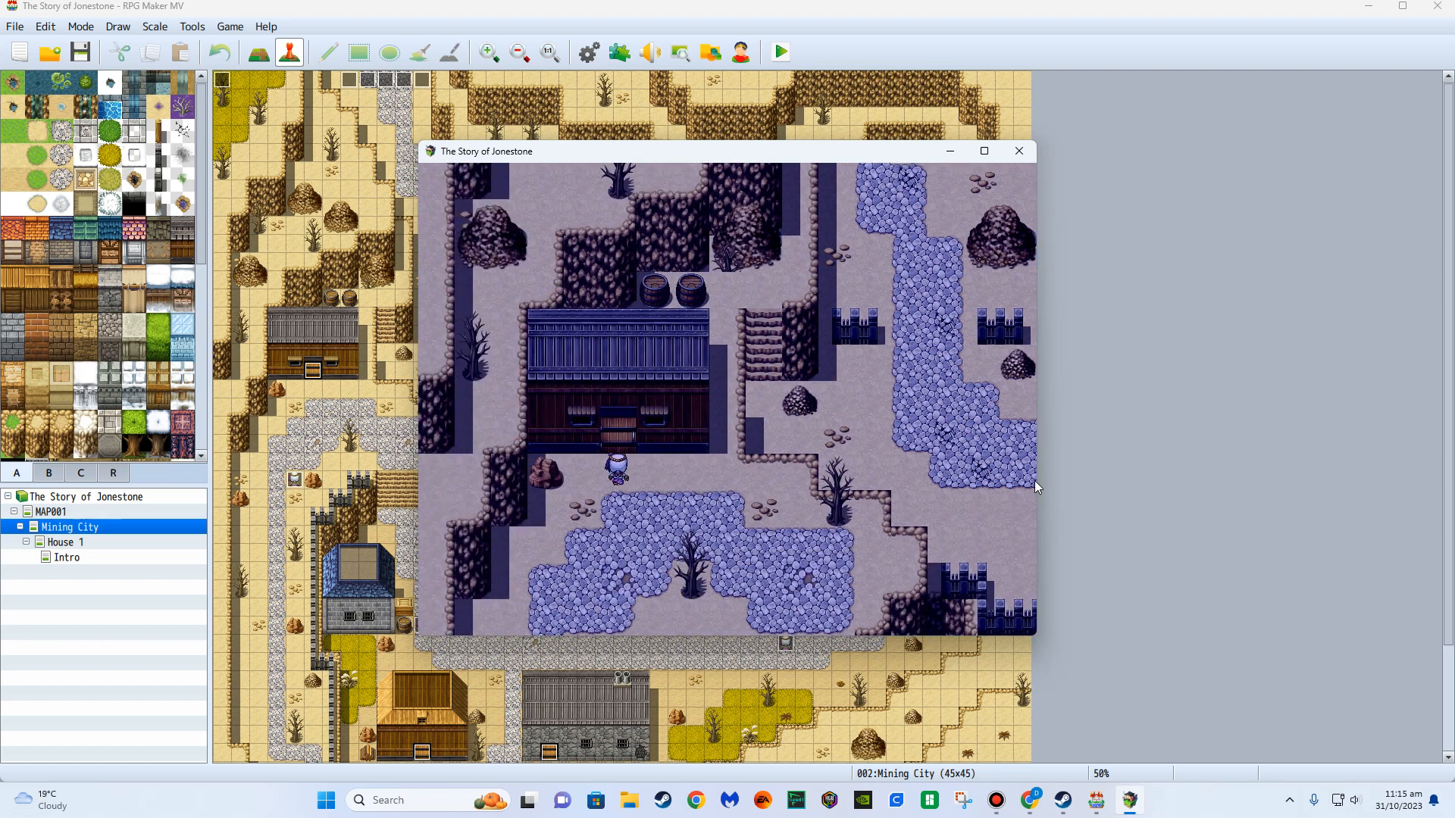
pyautogui.press('Return')
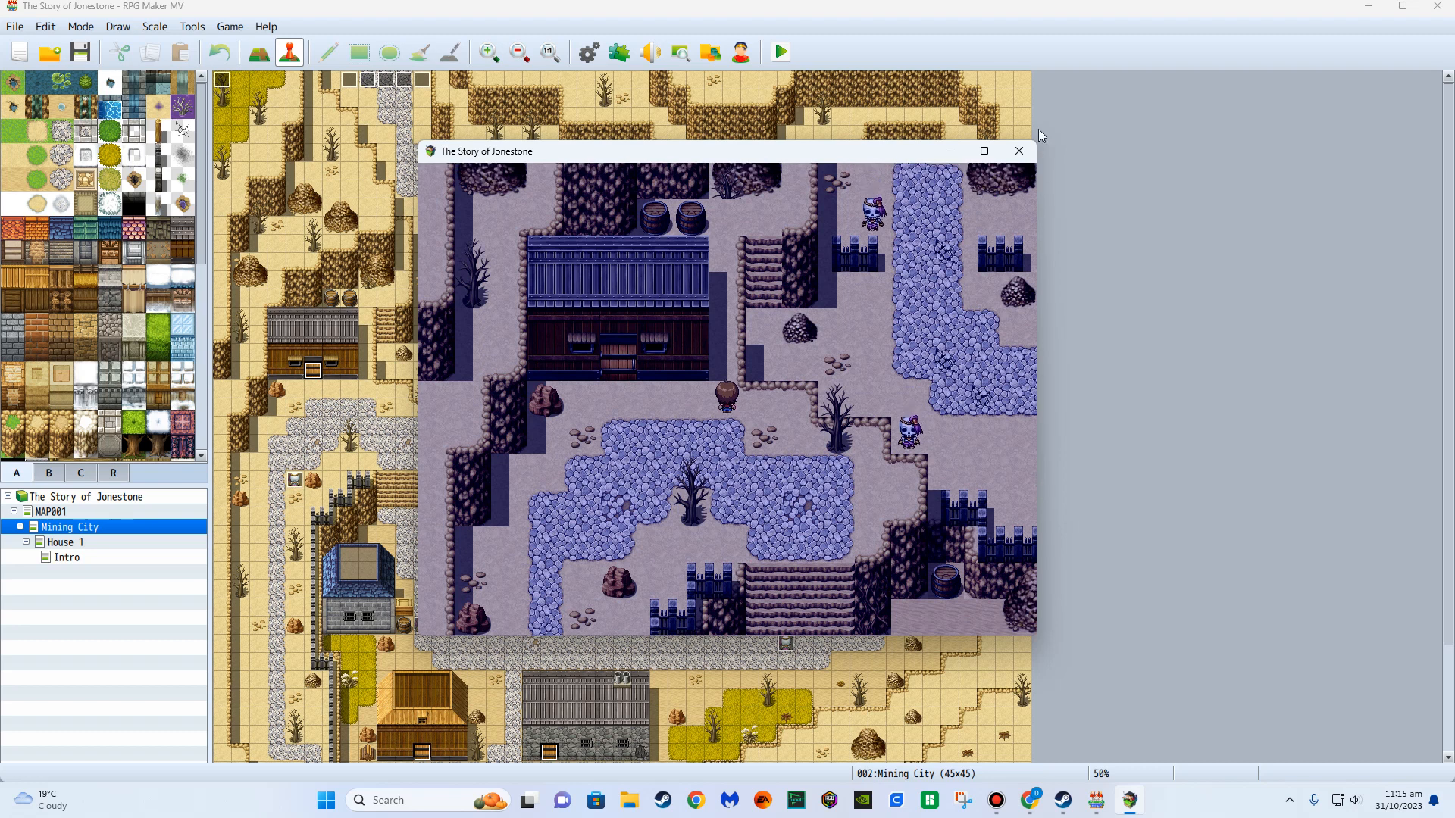
pyautogui.click(1019, 151)
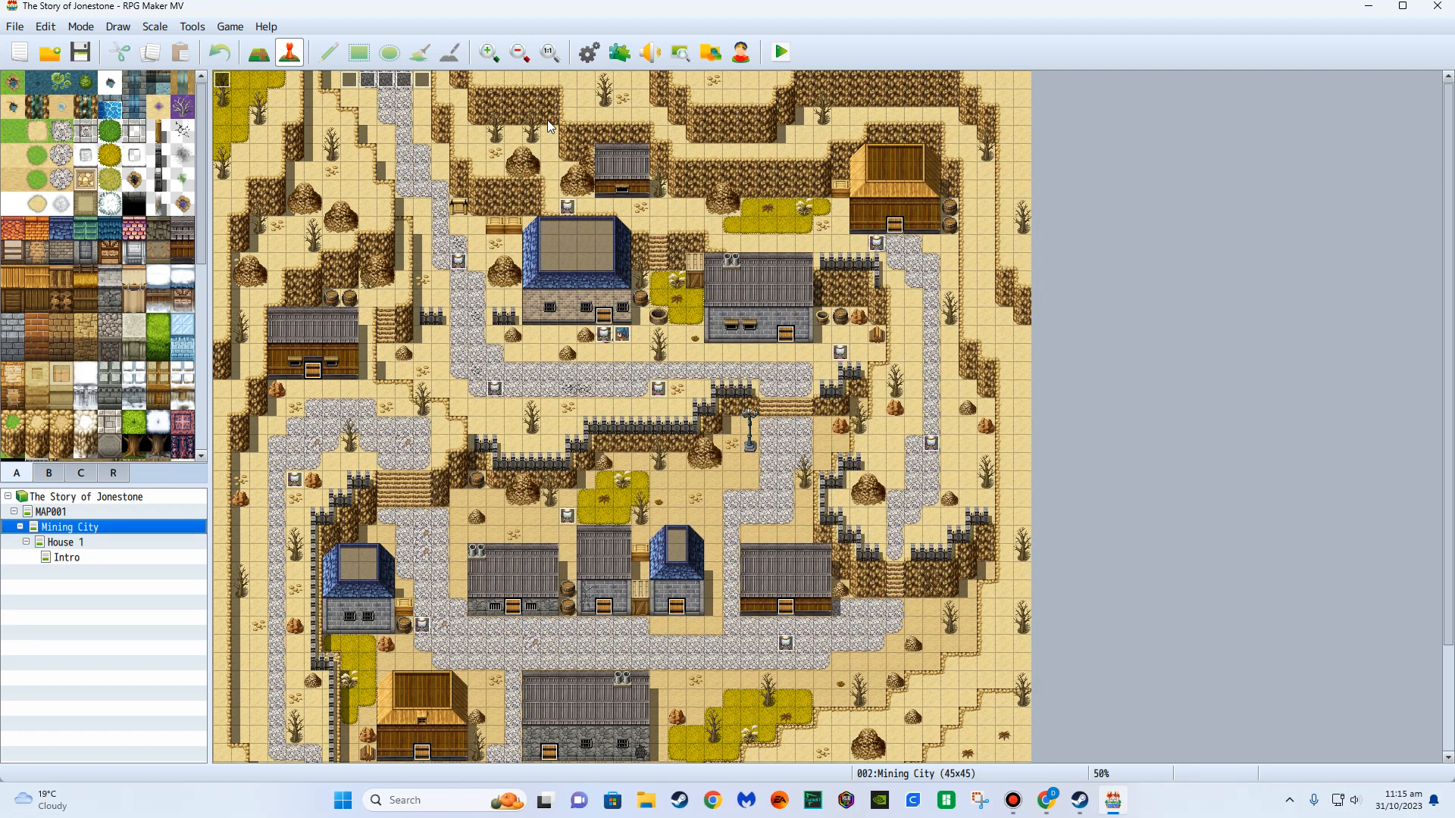
# Deploy the game for Windows with unused files excluded, using the Desktop as the output location.
pyautogui.click(16, 29)
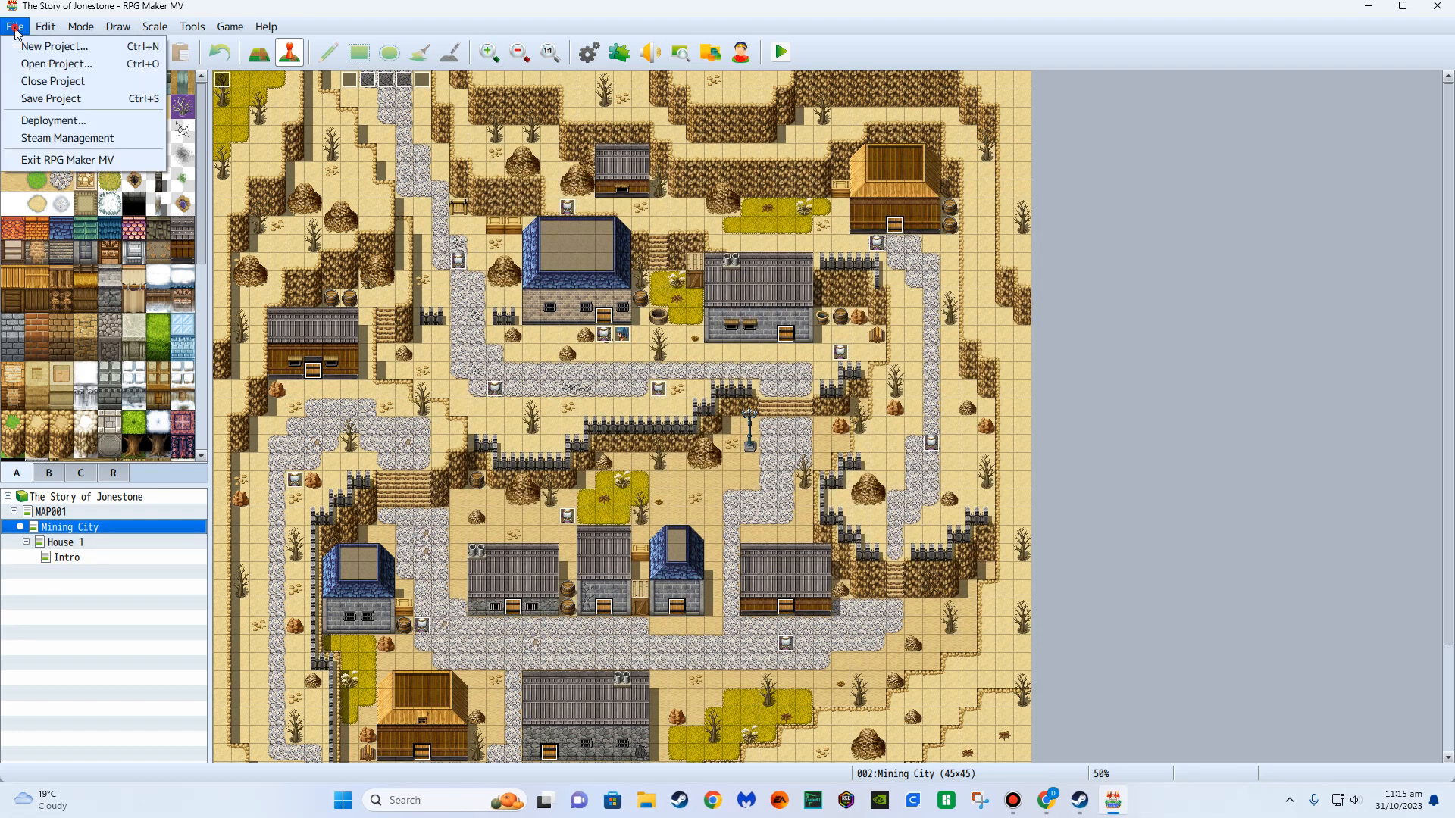
pyautogui.click(84, 123)
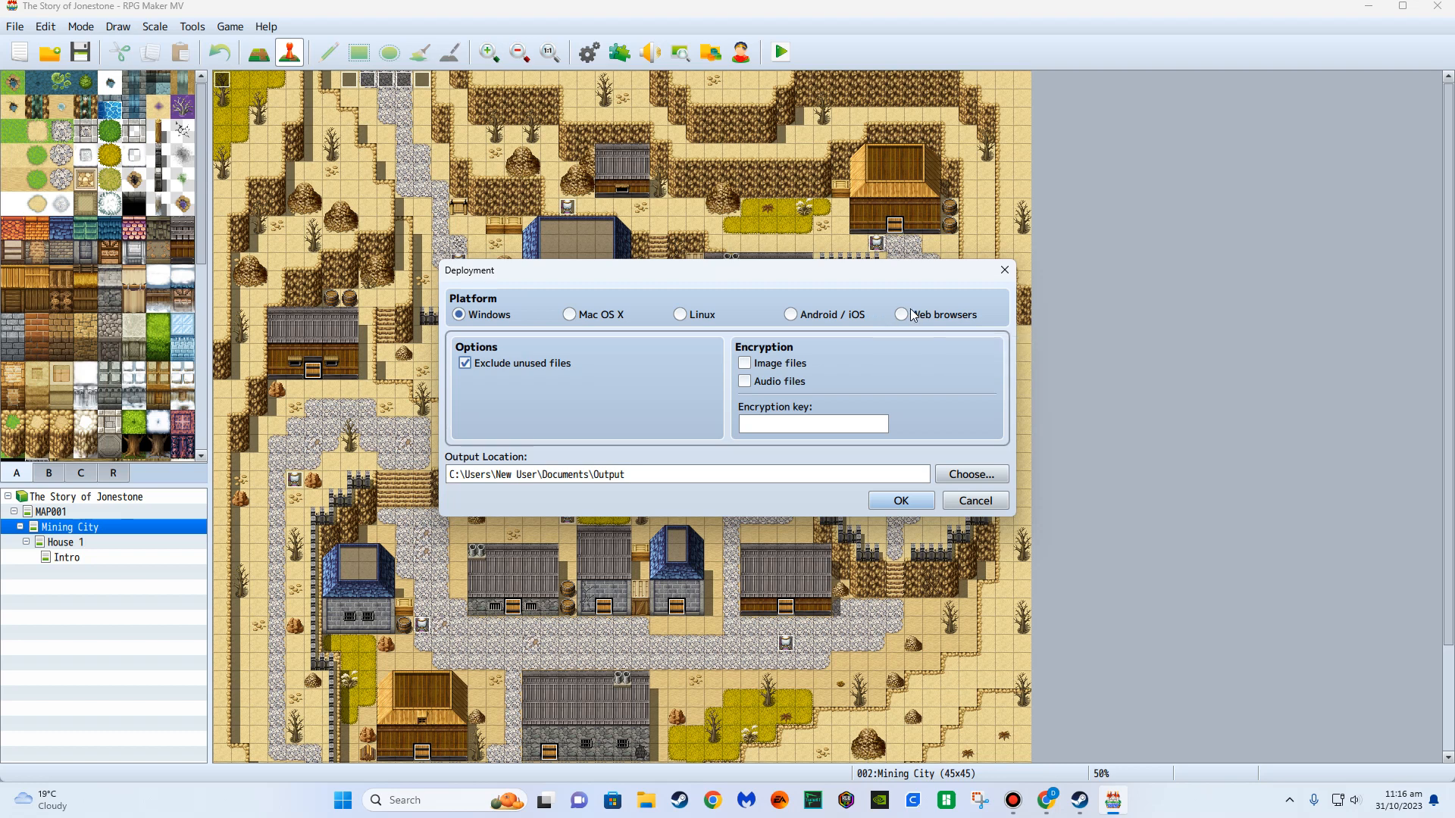
pyautogui.click(971, 474)
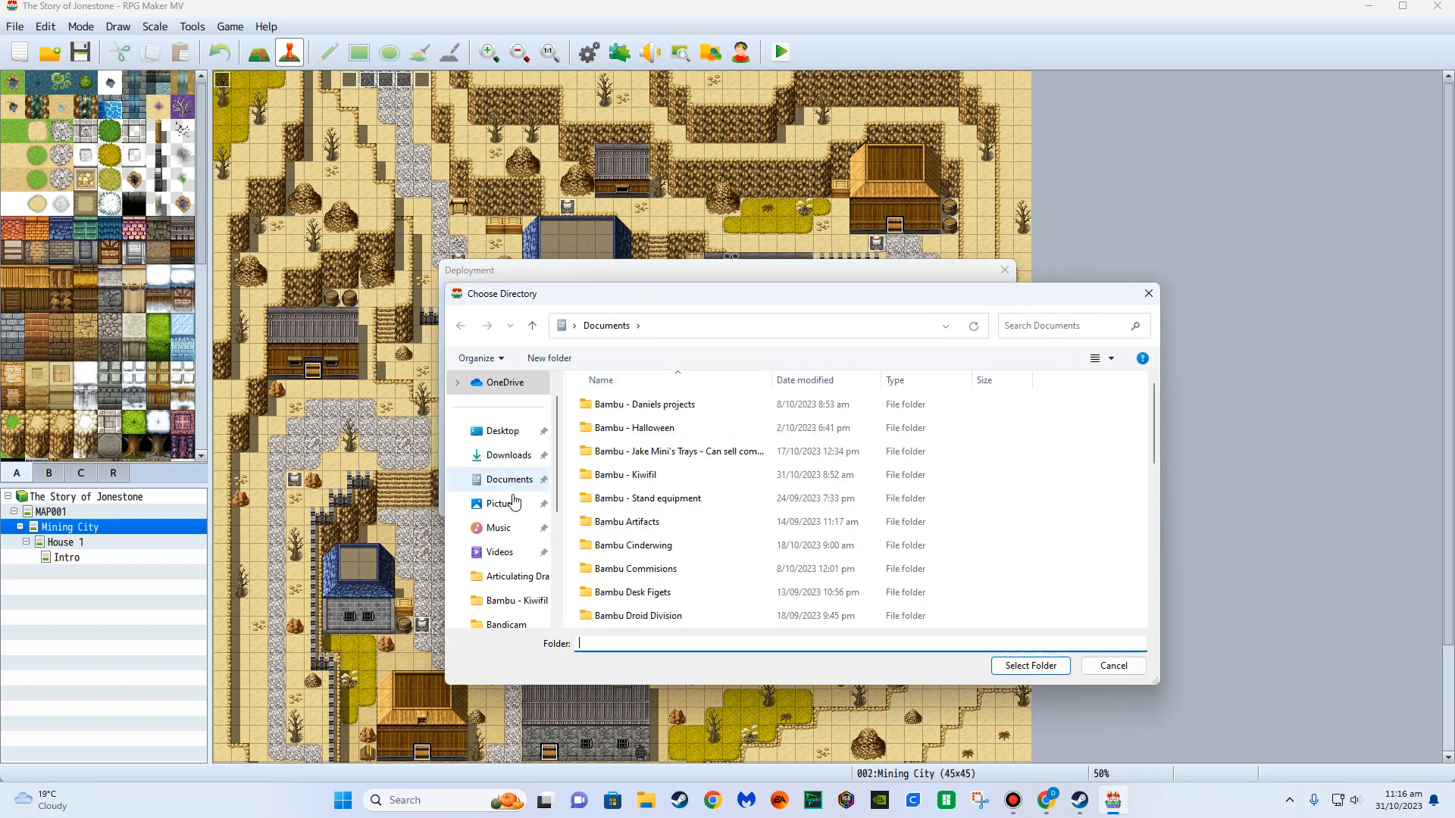
pyautogui.click(515, 434)
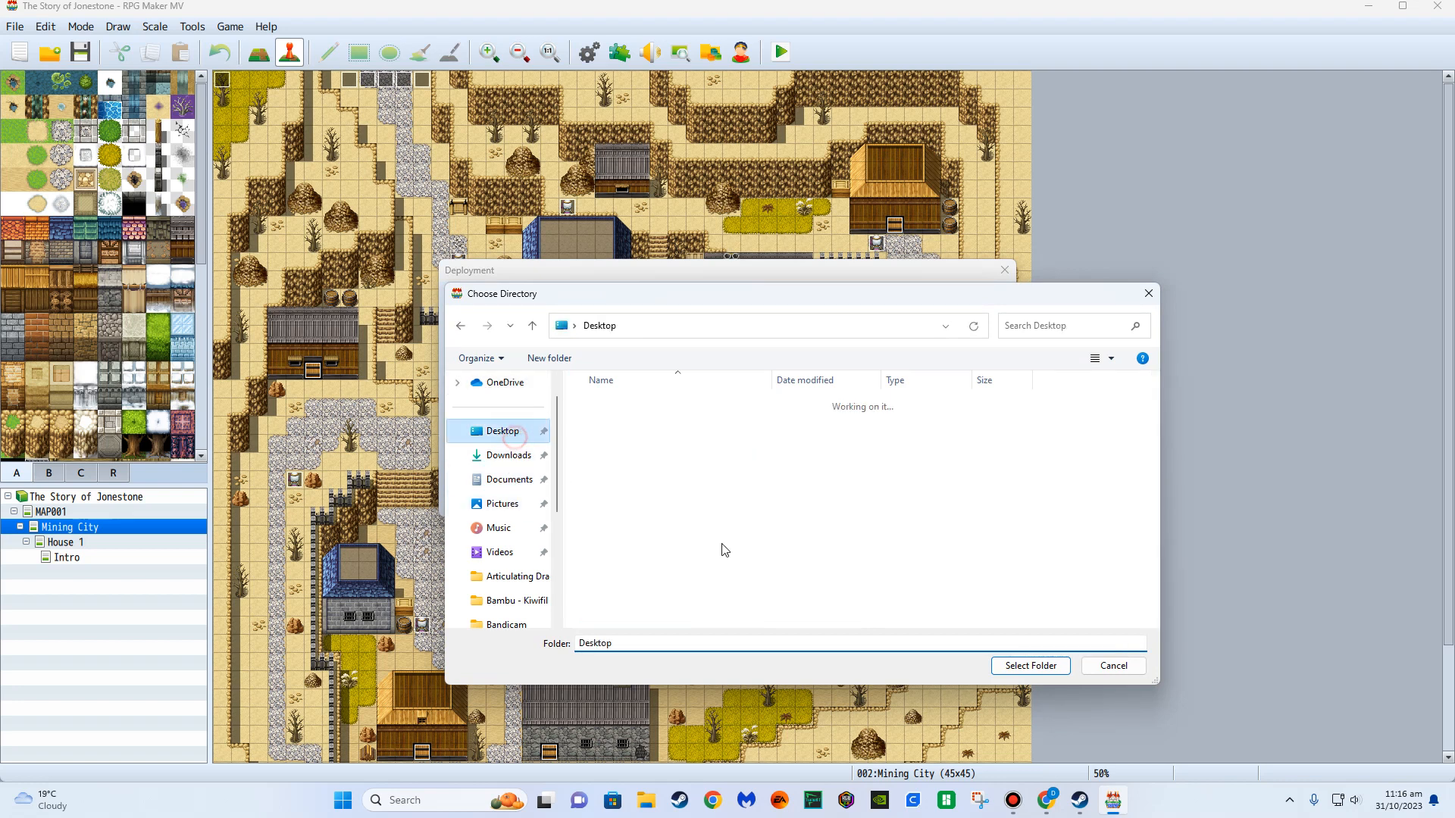
pyautogui.click(1027, 670)
pyautogui.click(900, 506)
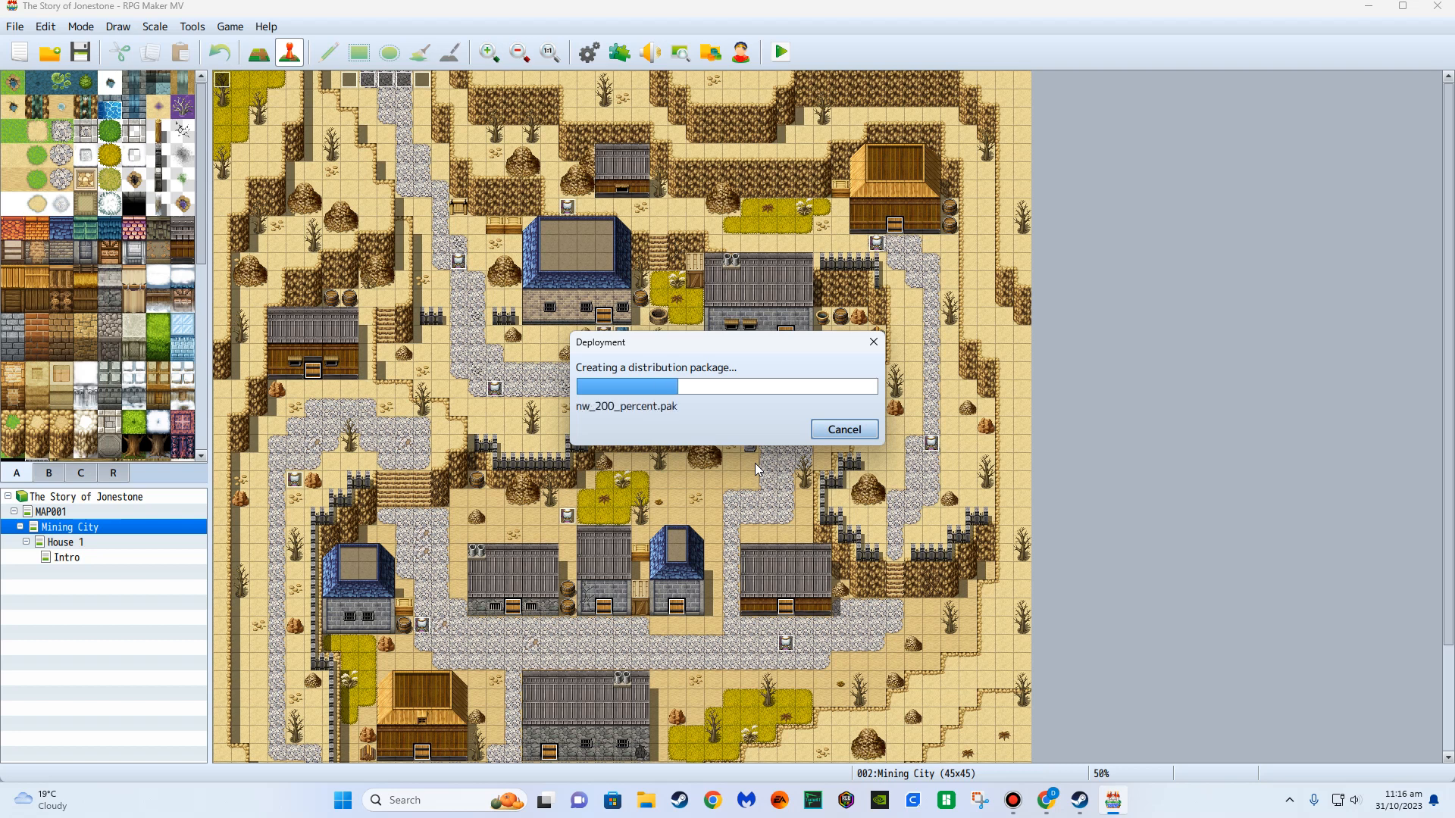
pyautogui.click(809, 422)
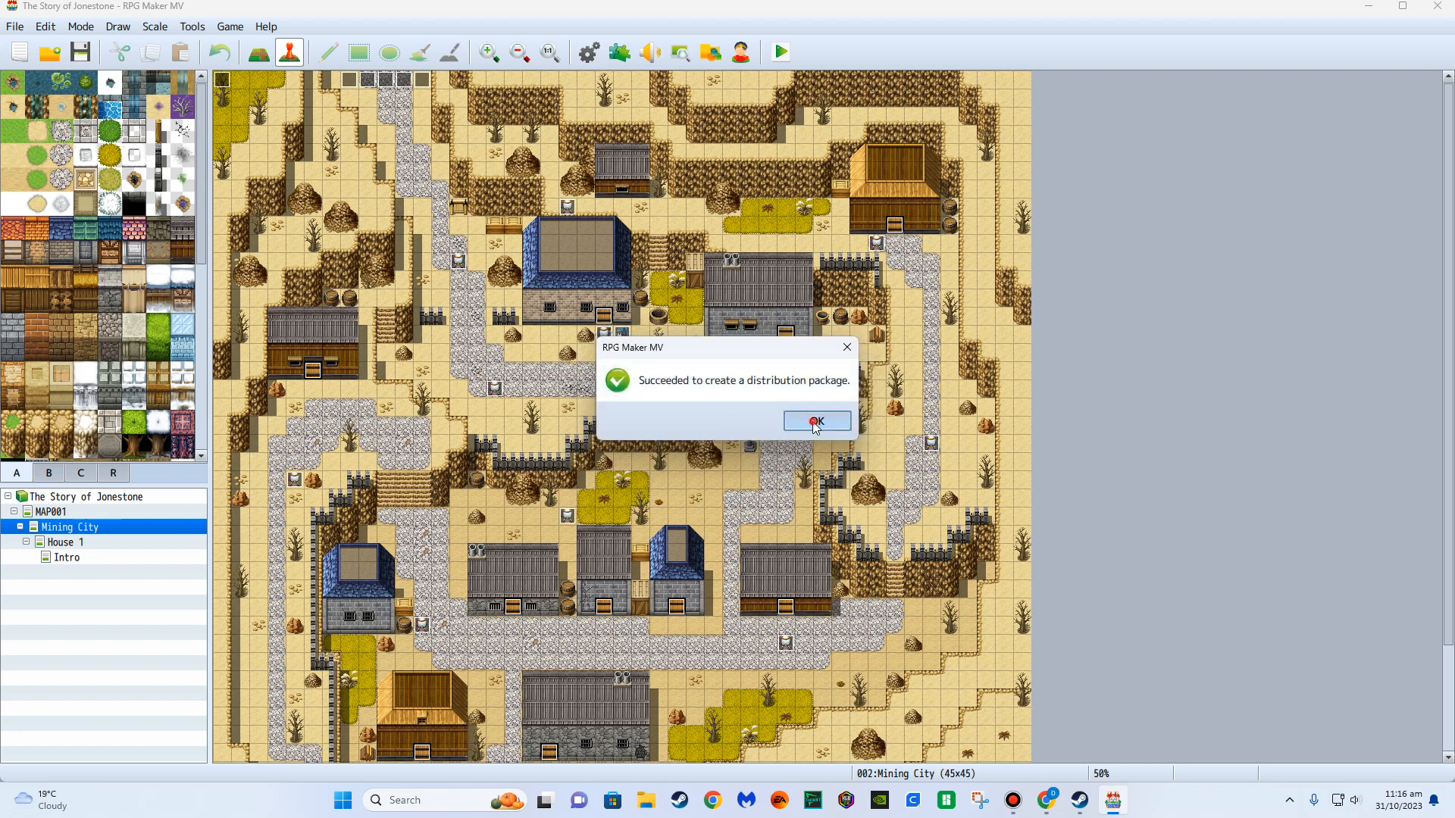
# Close the RPG Maker MV editor, the Steam offer pop-up and the Steam window to reach the desktop.
pyautogui.click(1437, 9)
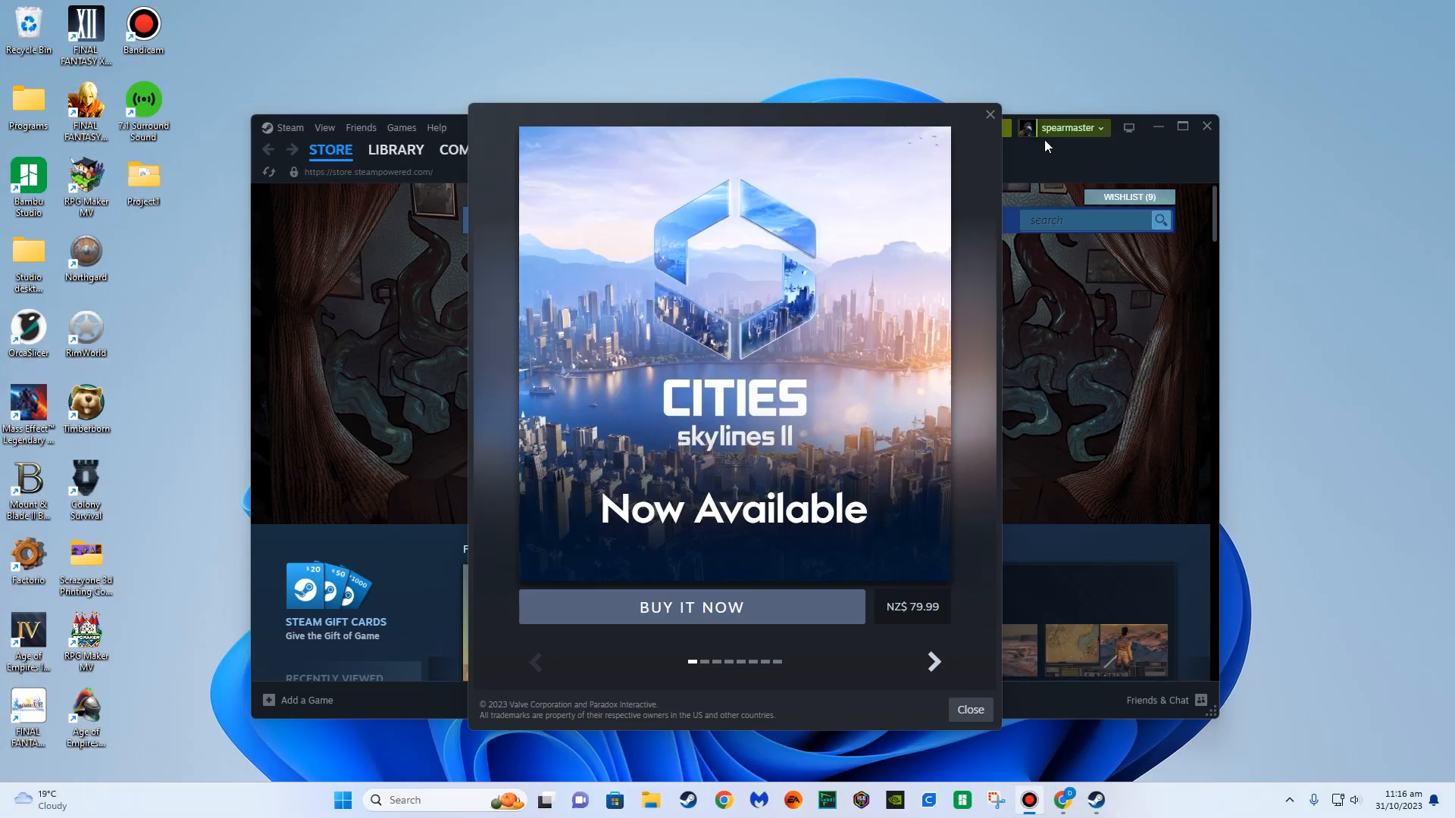
pyautogui.click(988, 115)
pyautogui.click(1206, 126)
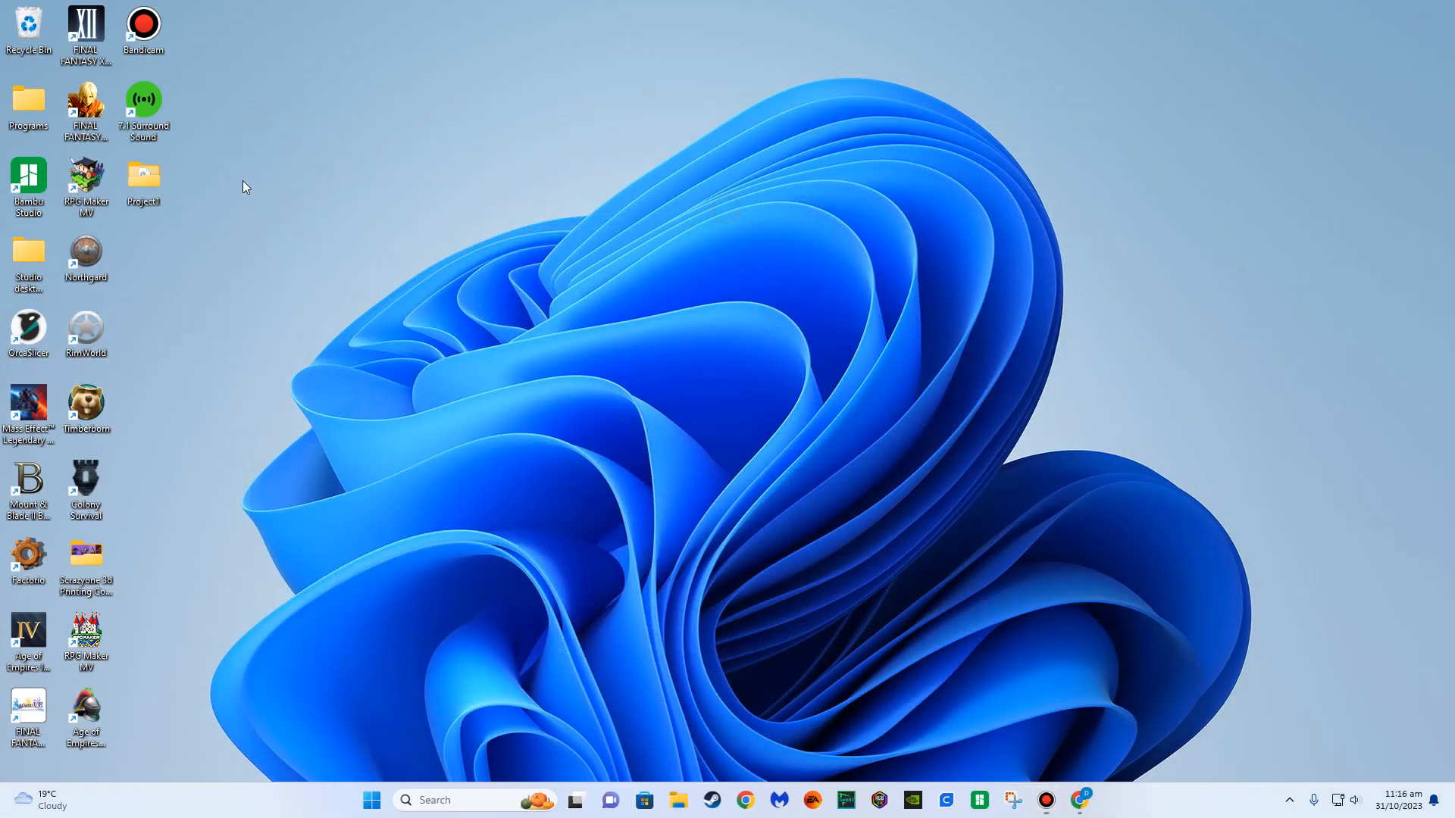
# Move the deployed Project1 folder to an empty area of the desktop, open it and launch the Game application.
pyautogui.moveTo(144, 178); pyautogui.dragTo(606, 185)
pyautogui.doubleClick(627, 189)
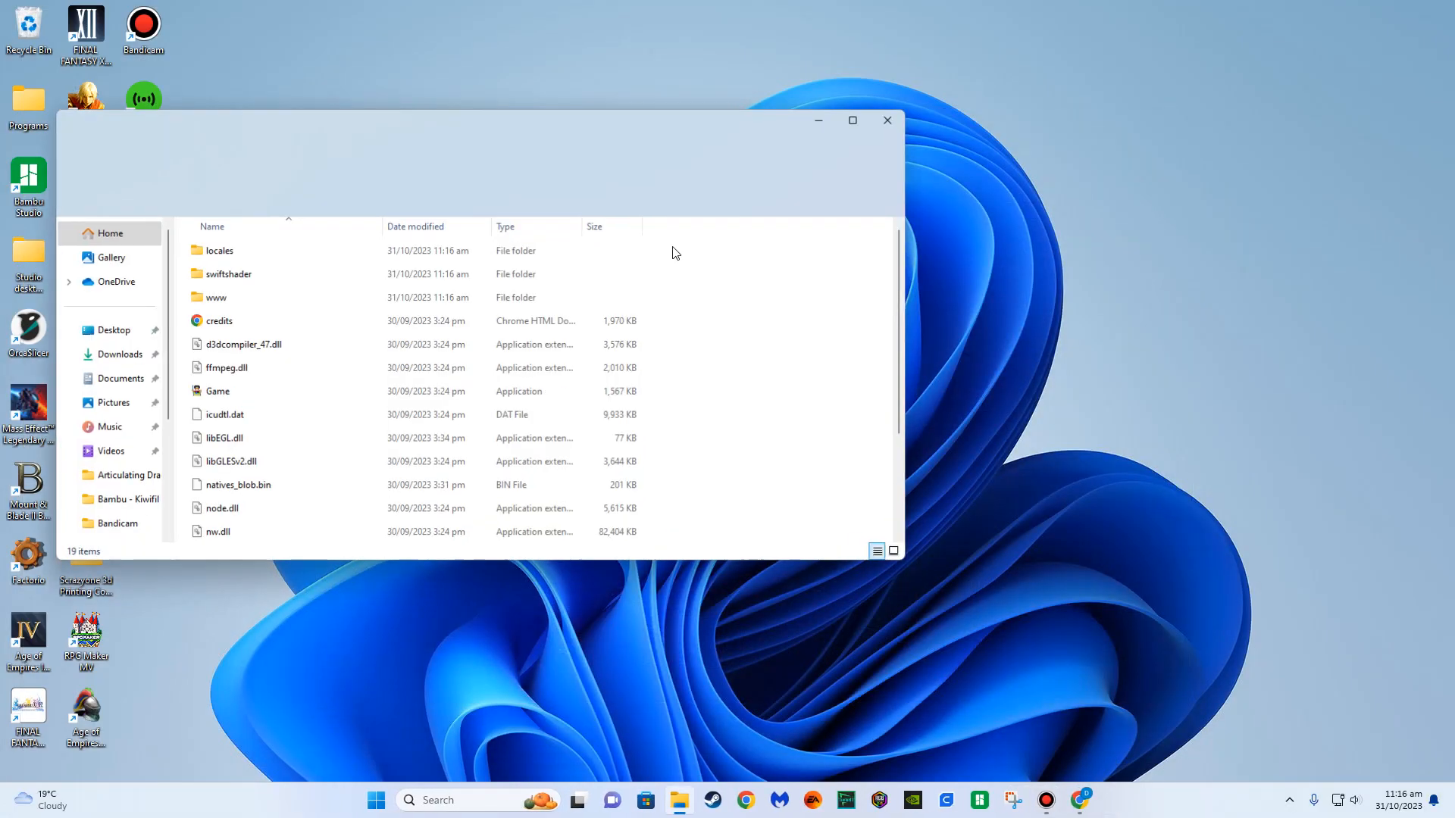
pyautogui.scroll(-1, 349, 362)
pyautogui.click(325, 273)
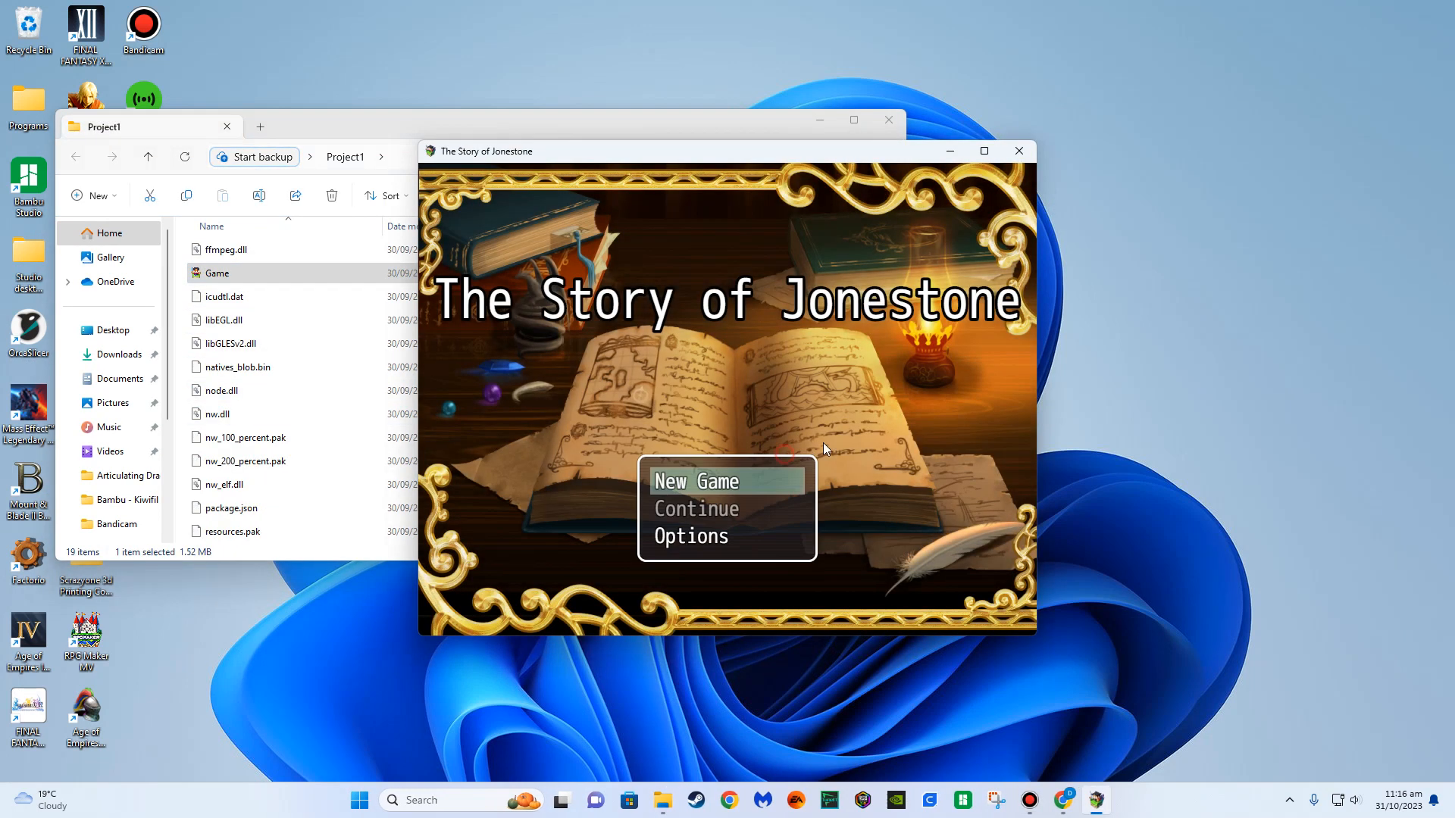
# Start a new game in the deployed build and advance through the name prompt and the hero's opening dialogue.
pyautogui.press('Return')
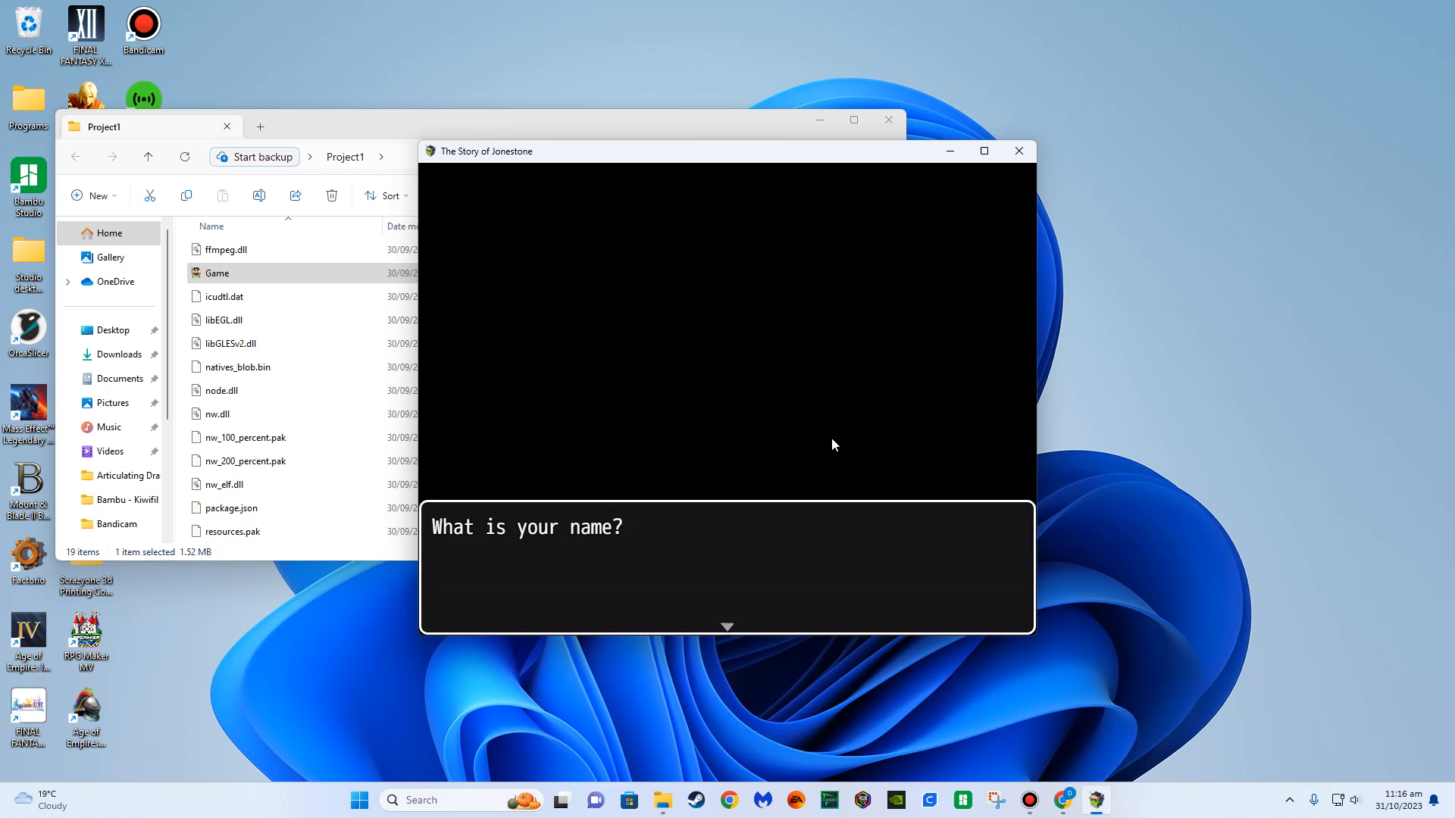
pyautogui.press('Return')
pyautogui.press('Return')
pyautogui.press('Return')
pyautogui.press('Up')
pyautogui.press('Left')
pyautogui.press('Return')
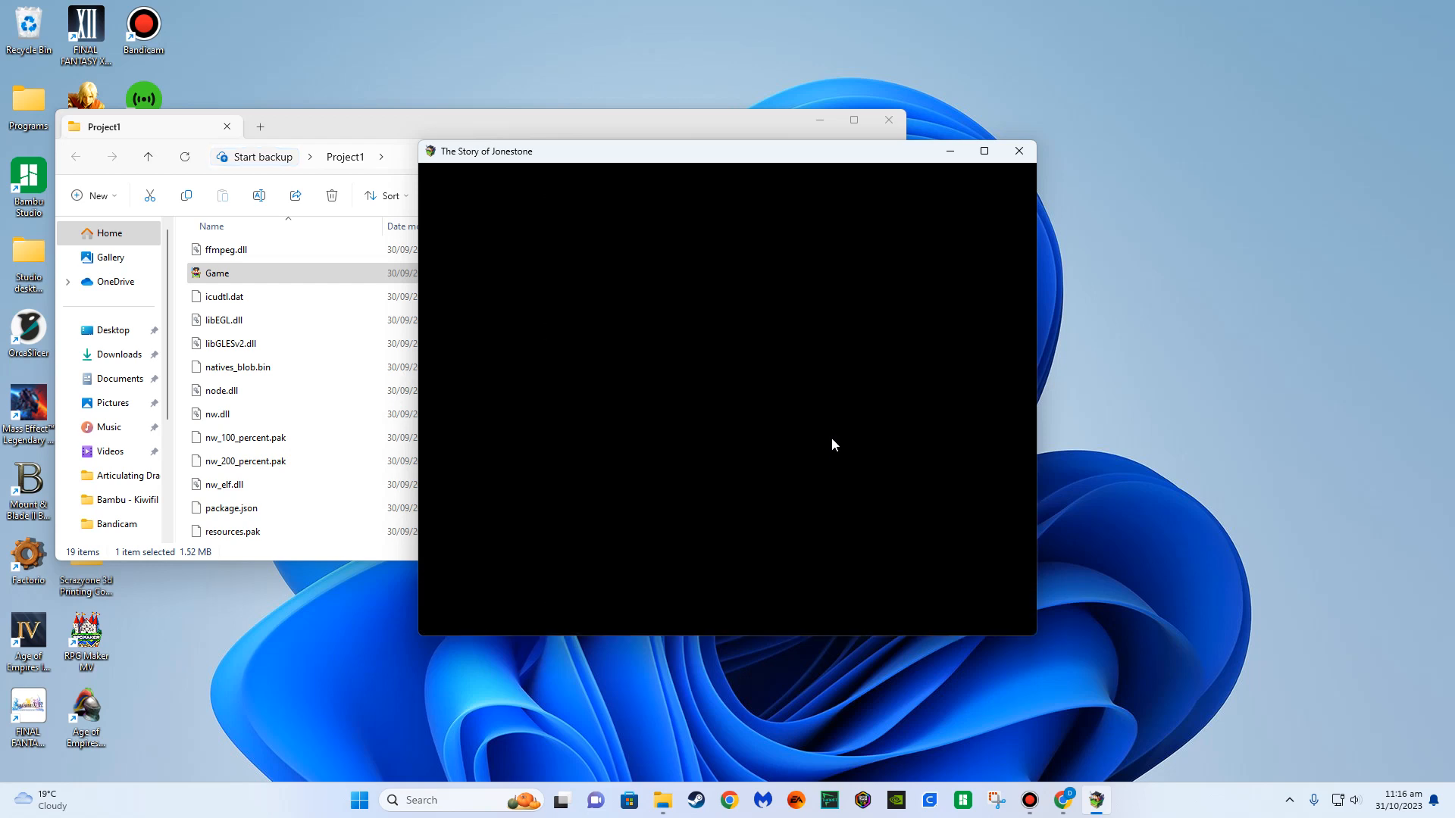
pyautogui.press('Return')
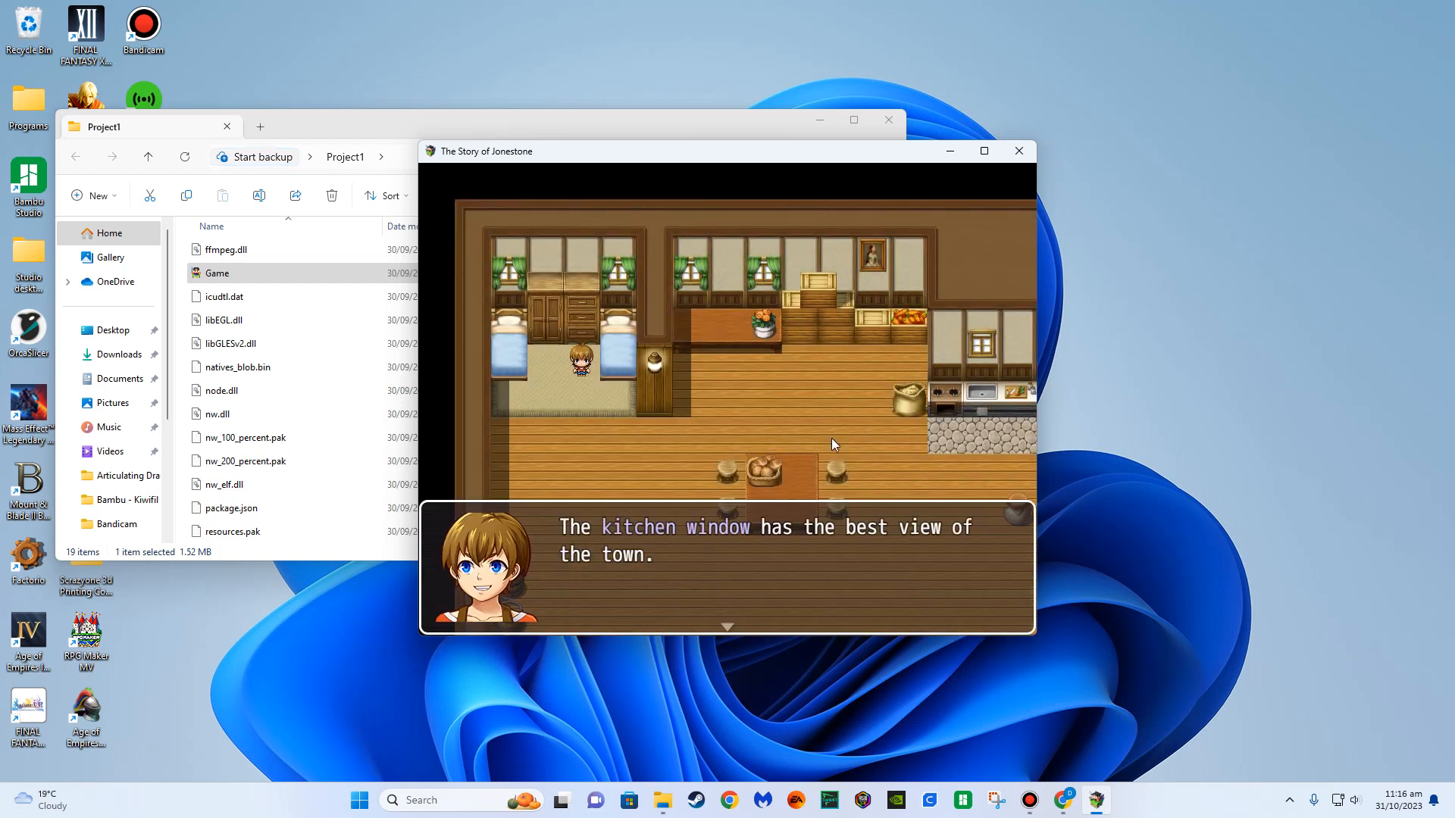
pyautogui.press('Return')
# Walk the hero around House 1 in the deployed build, and close the game and the Project1 folder.
pyautogui.press('Down')
pyautogui.press('Right')
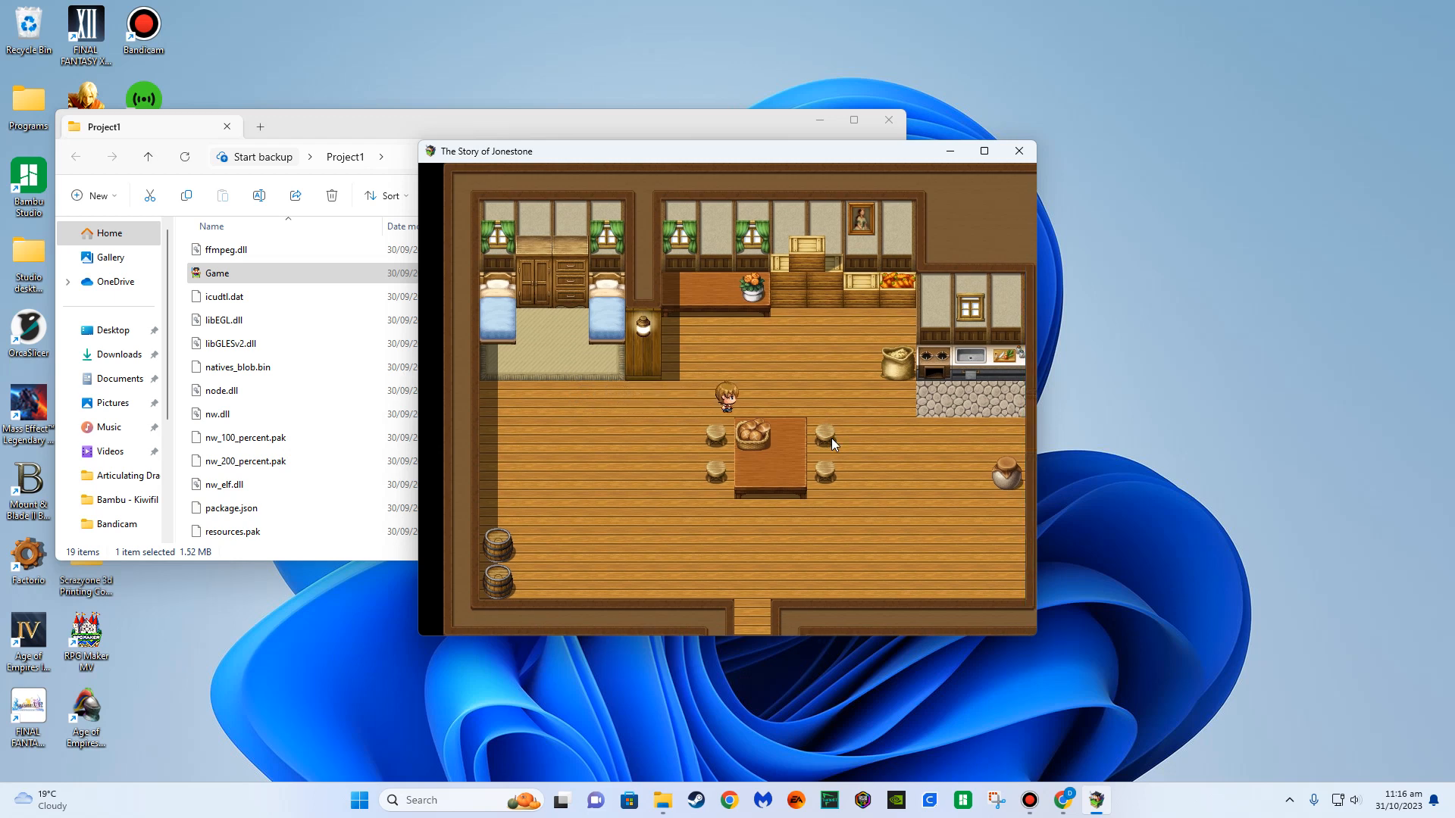
pyautogui.press('Right')
pyautogui.click(1019, 151)
pyautogui.click(889, 120)
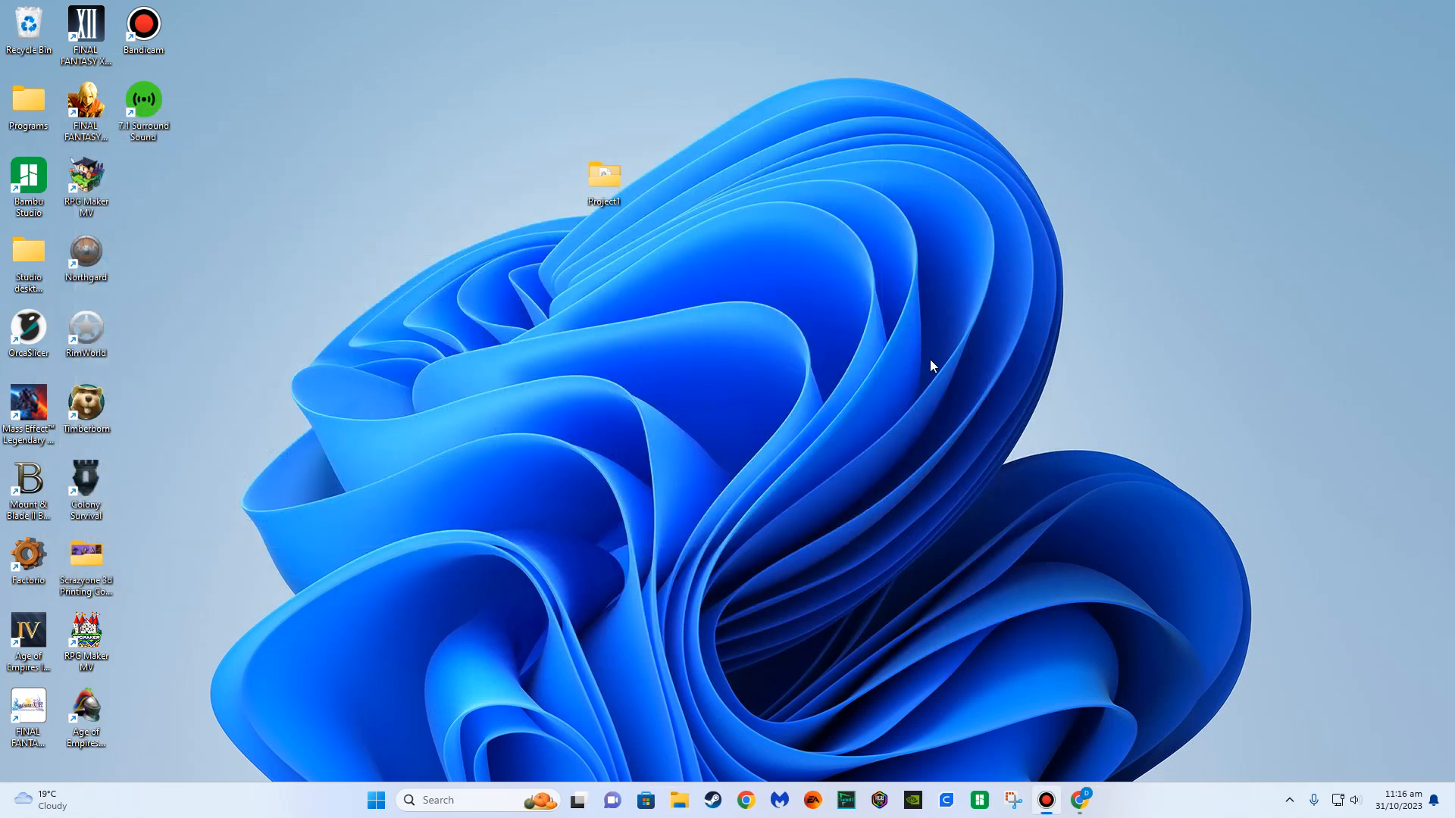
# Rename the Project1 folder on the desktop as "The Story of Jamestone - Demo".
pyautogui.rightClick(607, 185)
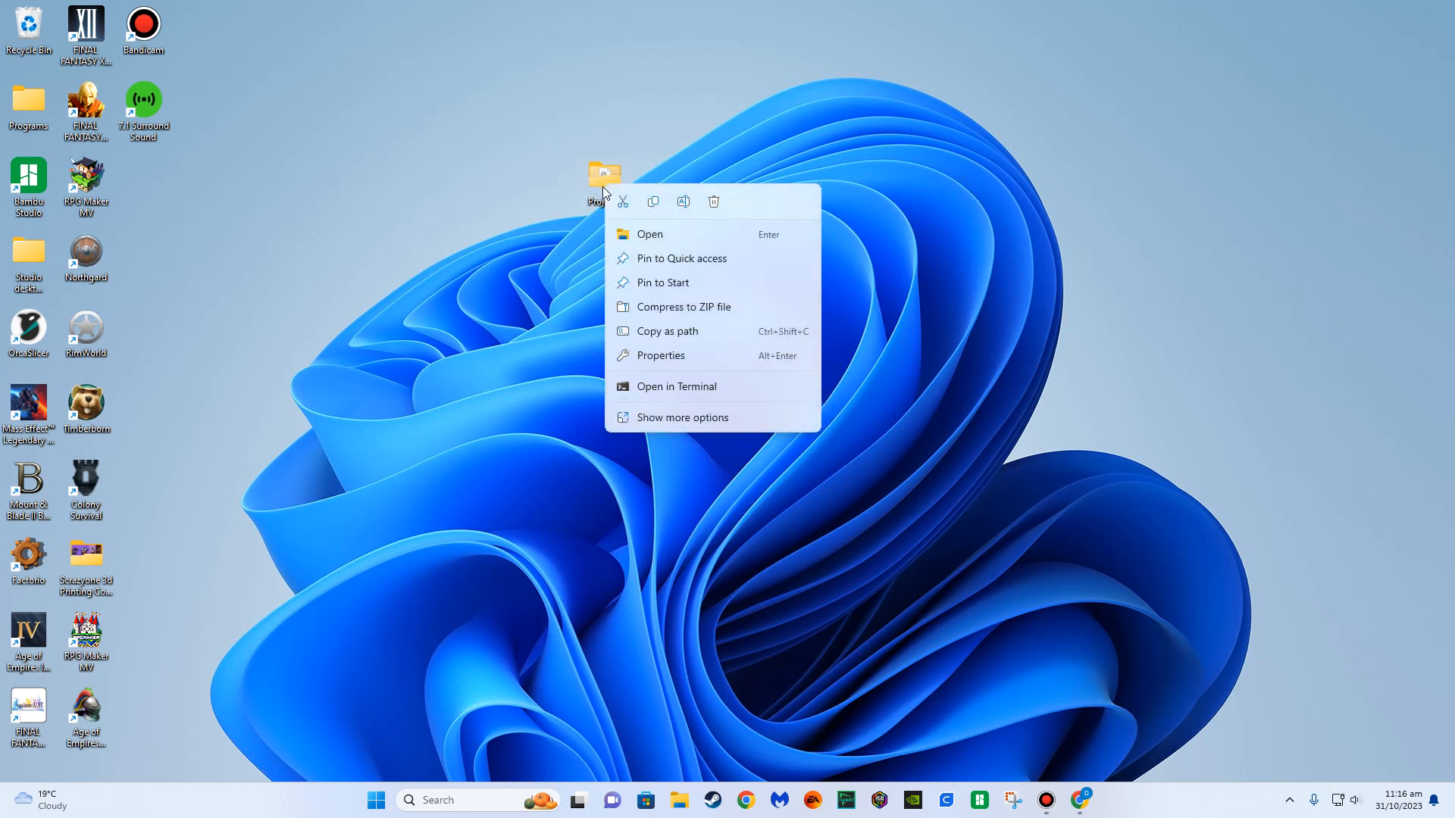
pyautogui.click(682, 201)
pyautogui.write('The Story of Jamestone - Dep')
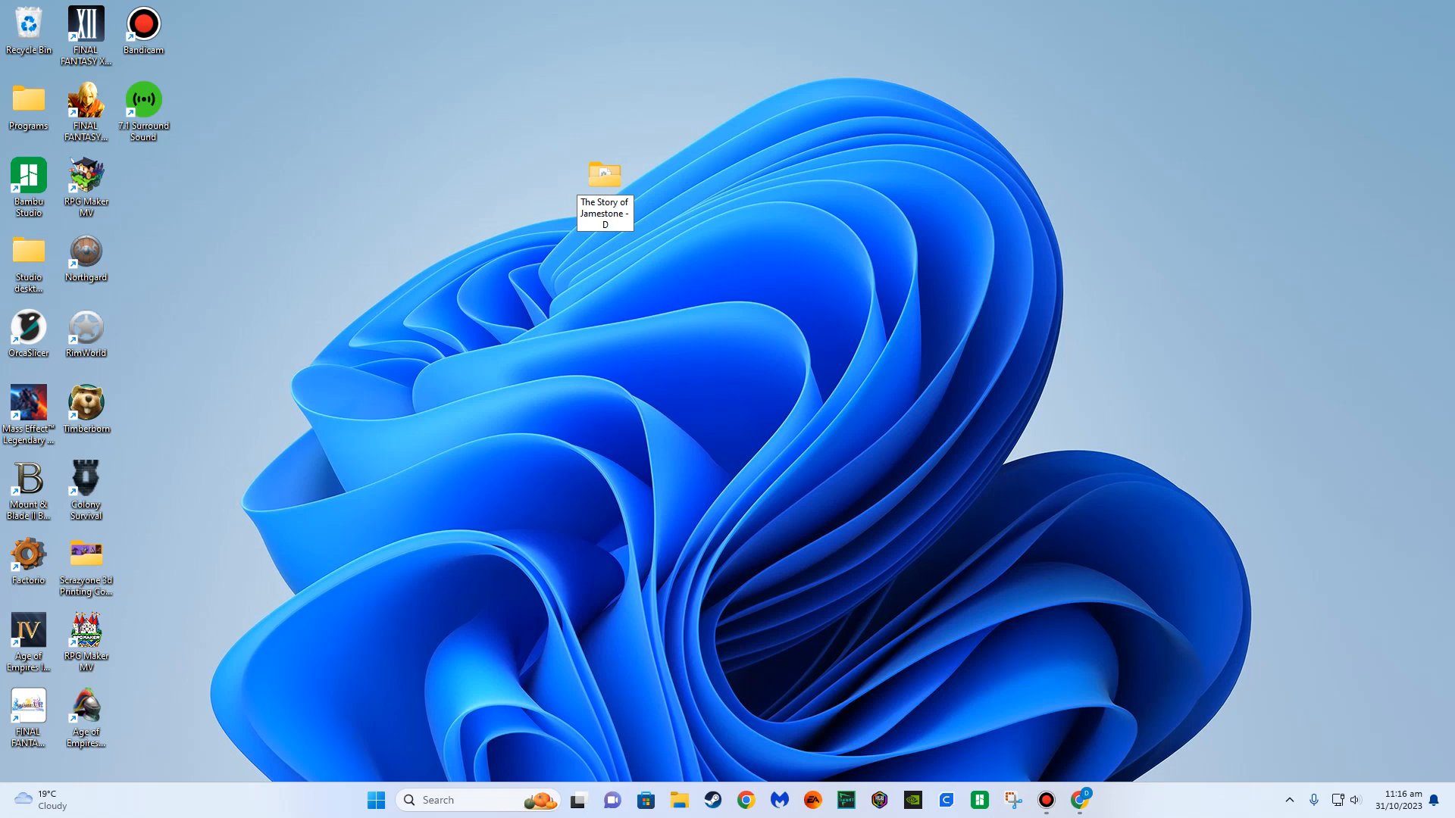
pyautogui.press('Return')
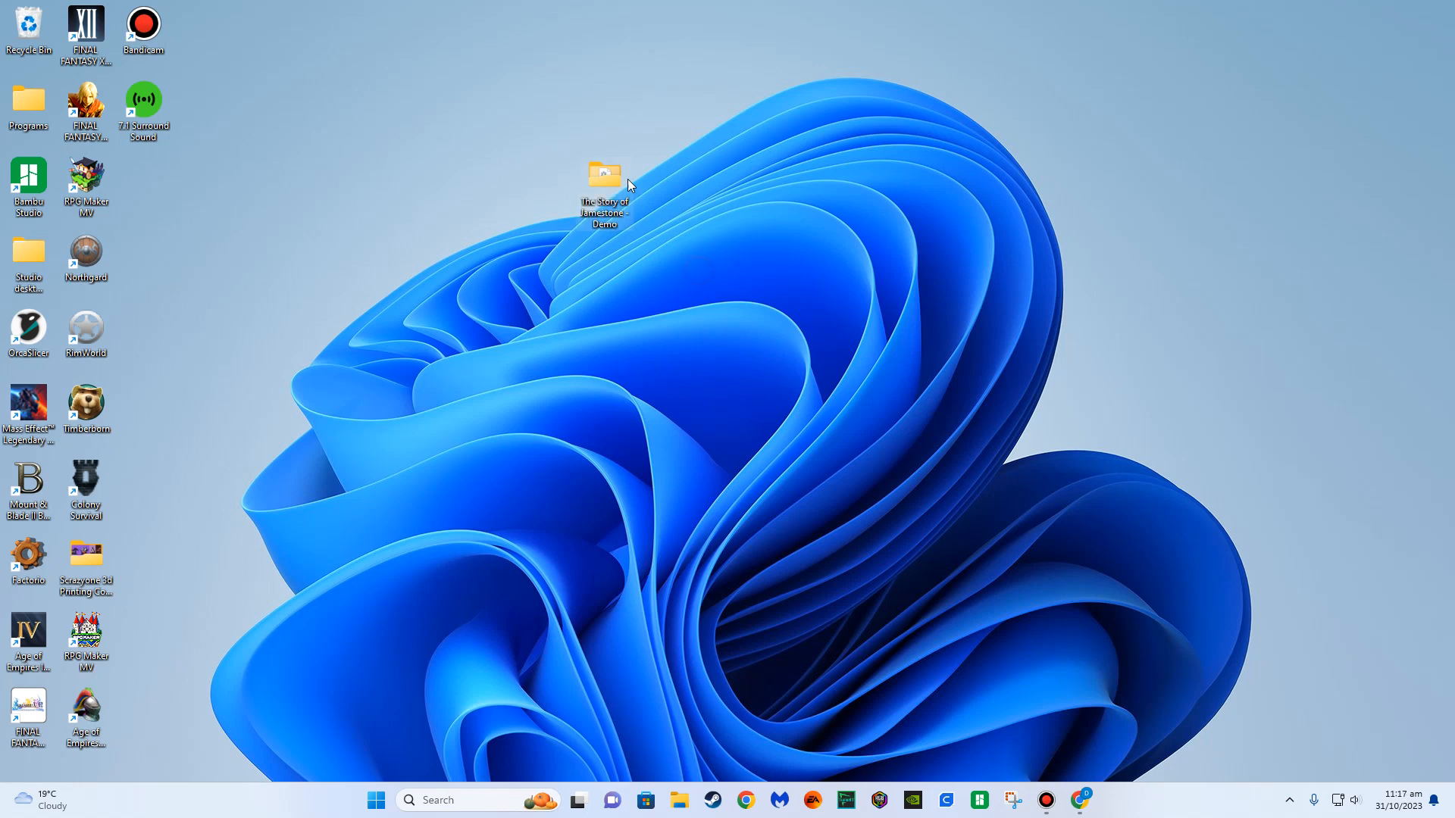